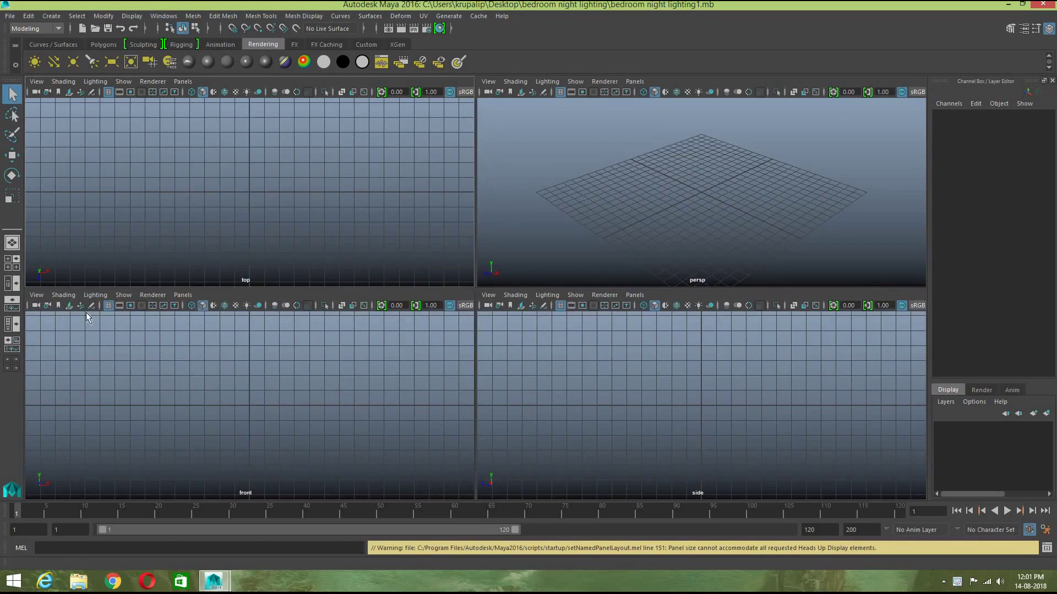
# Step: Import "bedroom night time0001 copy.jpg" from the Downloads folder as an image plane in the front view
pyautogui.click(67, 306)
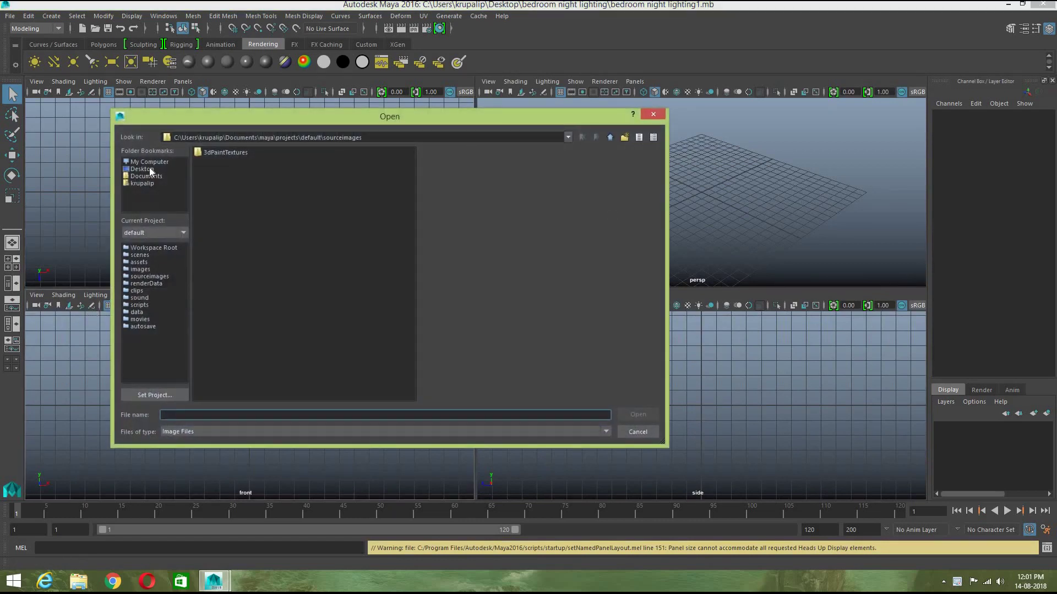
pyautogui.click(151, 170)
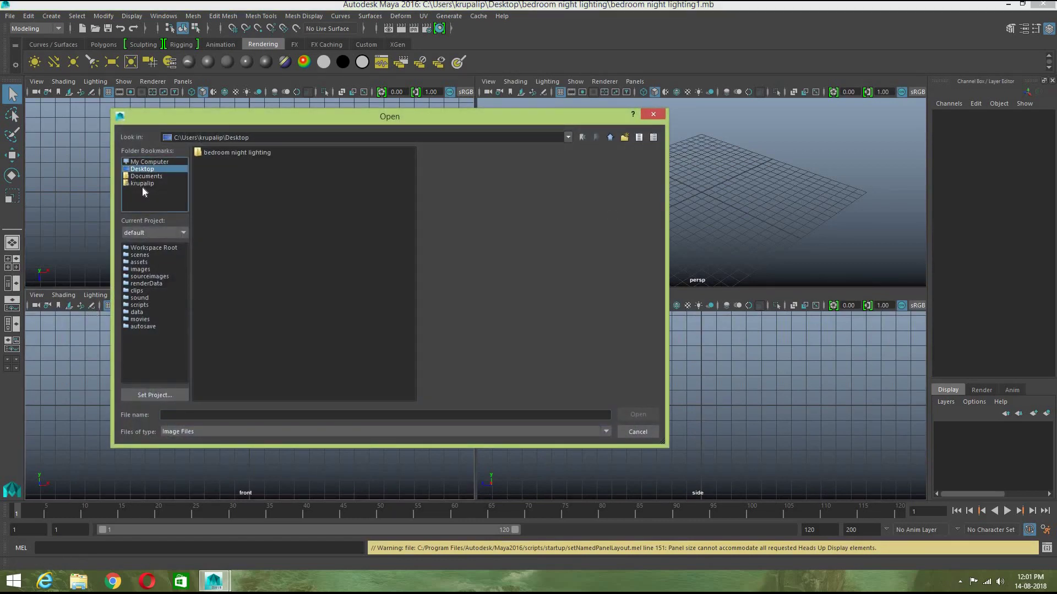
pyautogui.click(149, 163)
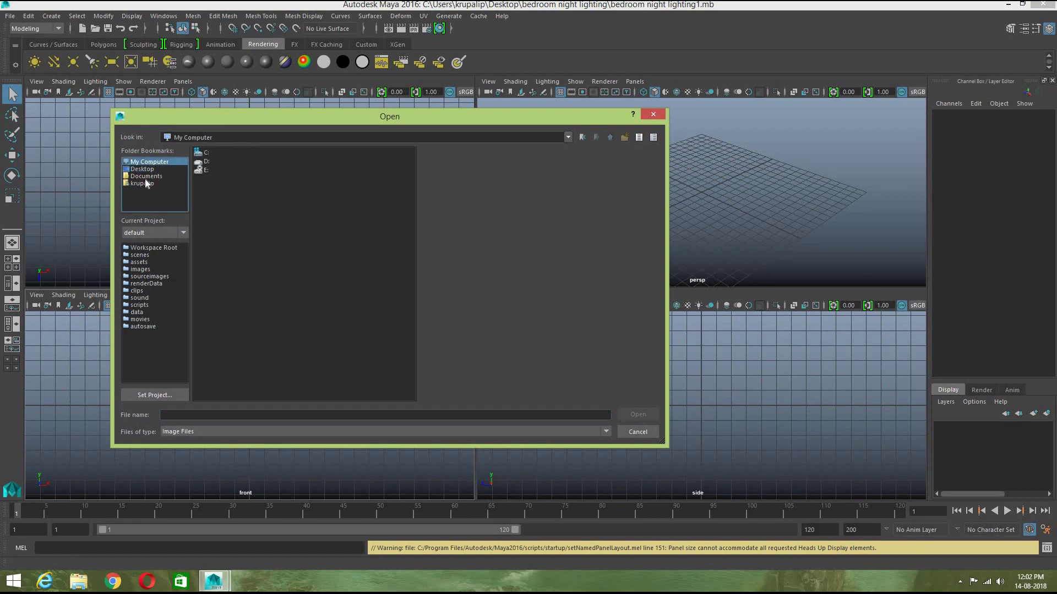
pyautogui.click(145, 184)
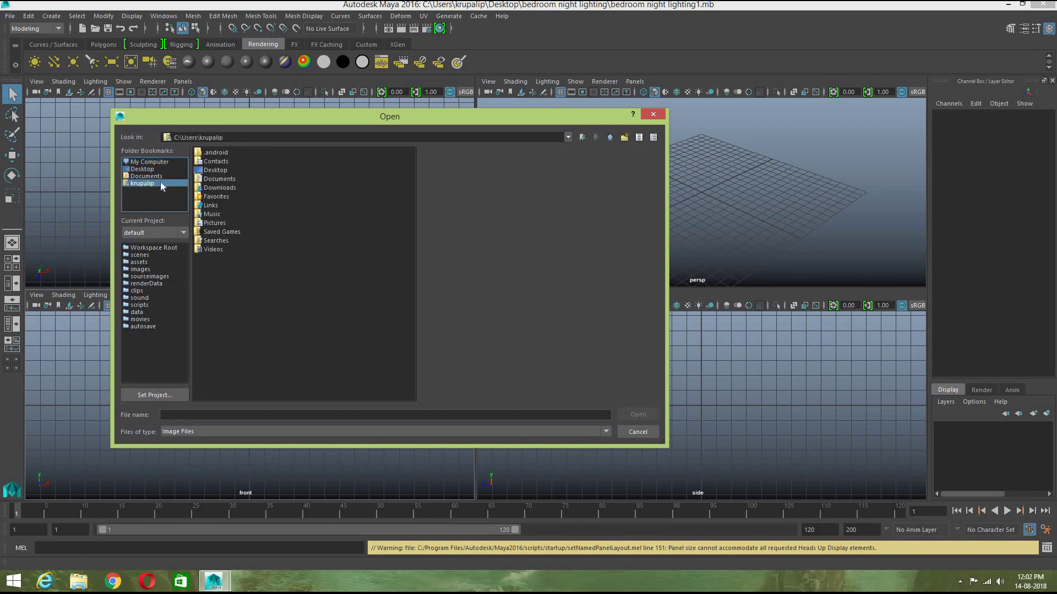
pyautogui.doubleClick(218, 187)
pyautogui.click(251, 267)
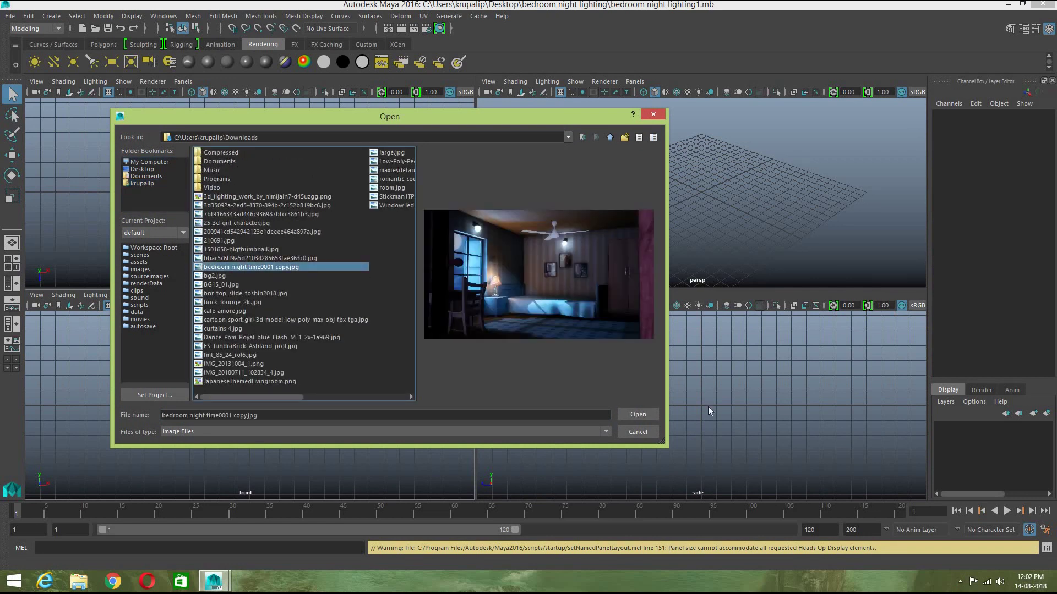
pyautogui.click(637, 416)
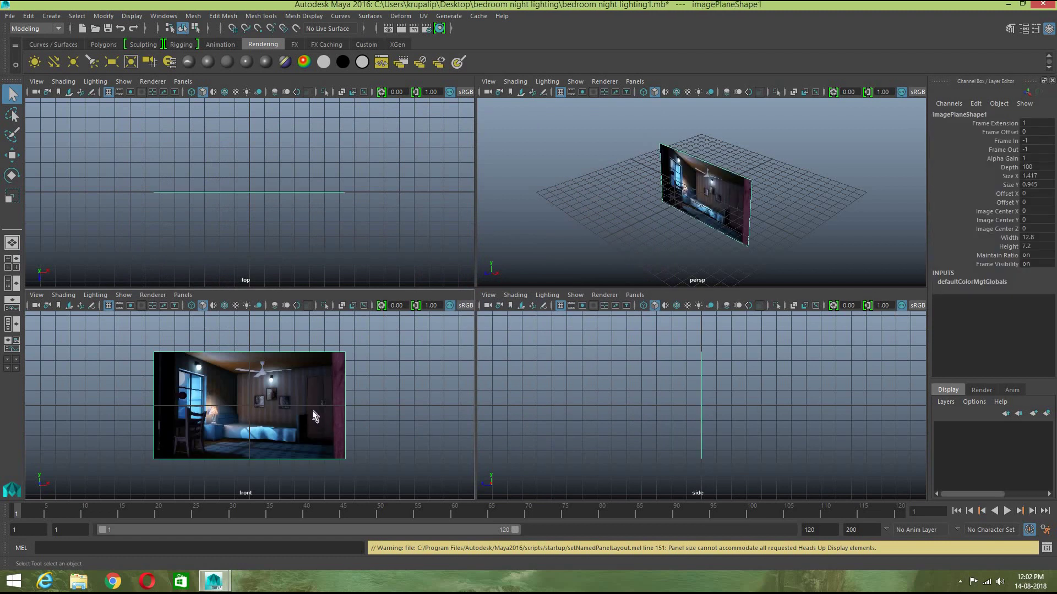
# Step: Scale the image plane up uniformly and move it back about 20 units along Z behind the grid
pyautogui.press('r')
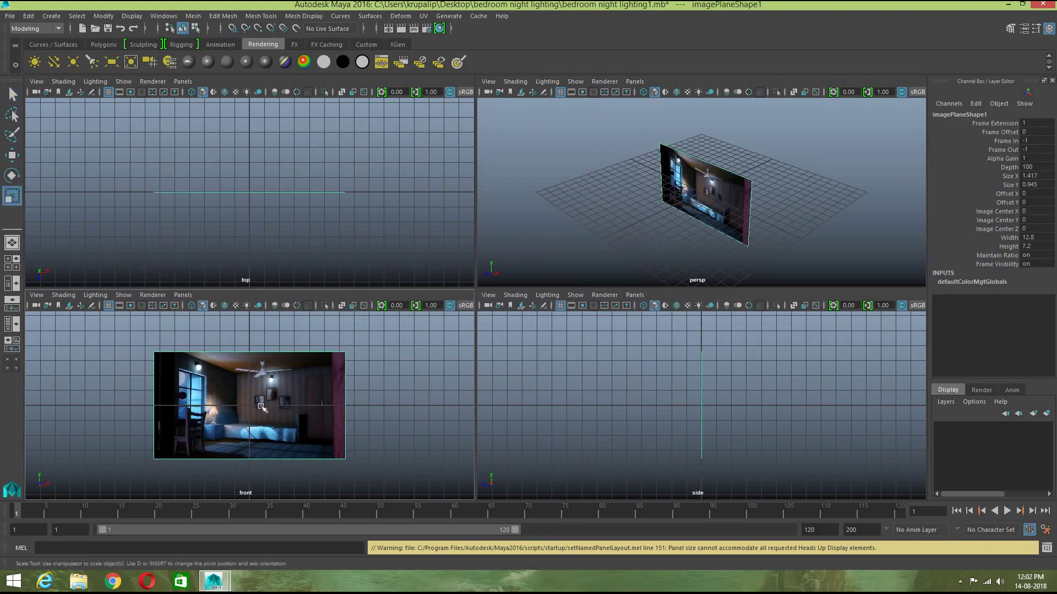
pyautogui.moveTo(251, 408); pyautogui.dragTo(364, 511)
pyautogui.press('w')
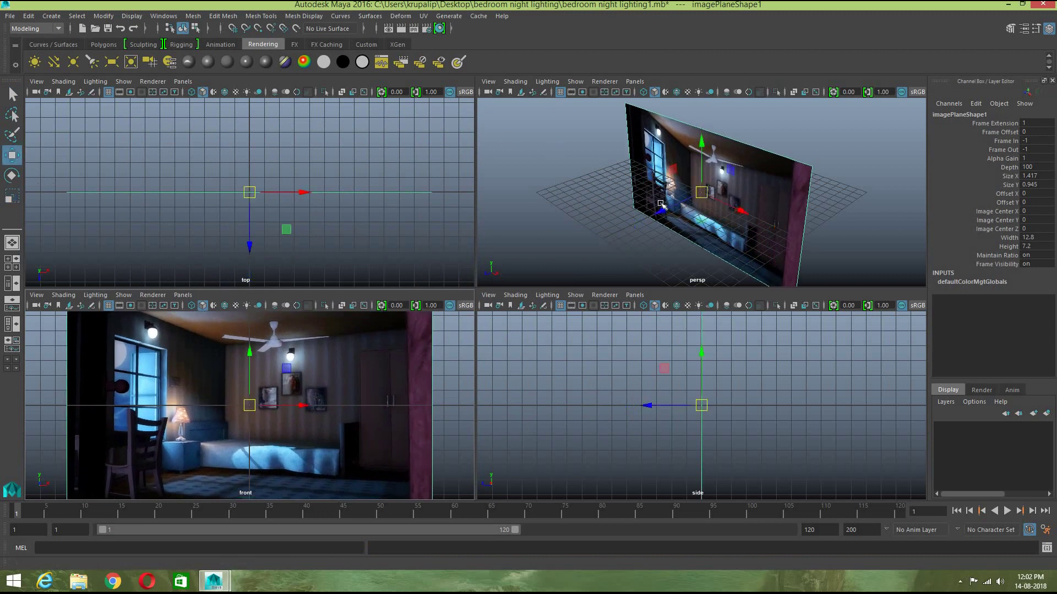
pyautogui.moveTo(662, 211); pyautogui.dragTo(773, 167)
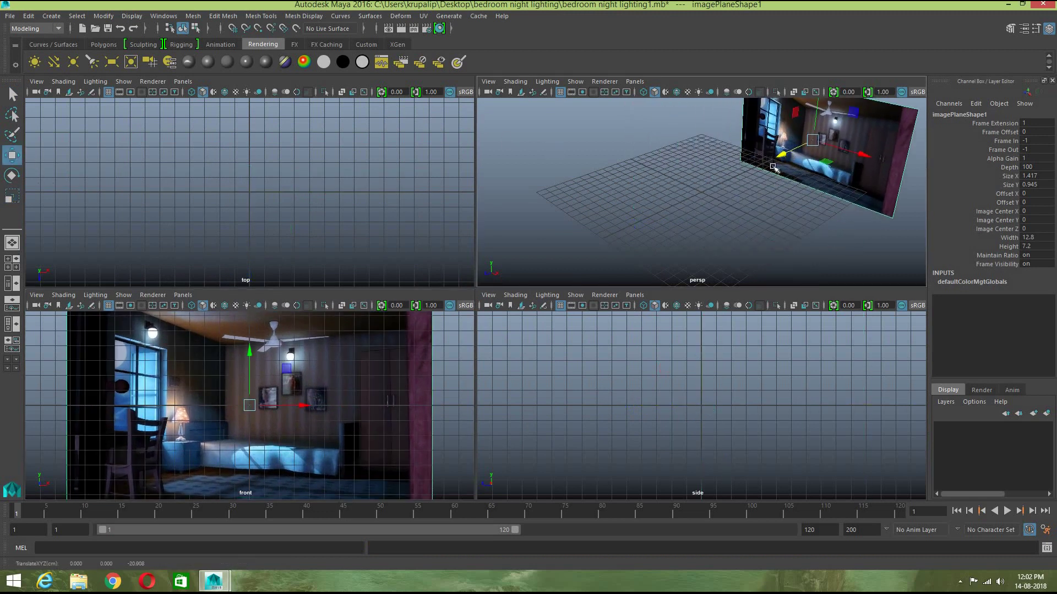
# Step: Maximize the perspective view and frame the reference image together with the grid in front of it
pyautogui.press('space')
pyautogui.keyDown('alt'); pyautogui.moveTo(538, 319); pyautogui.dragTo(562, 328); pyautogui.keyUp('alt')
pyautogui.scroll(4, 561, 328)
pyautogui.keyDown('alt'); pyautogui.moveTo(550, 340); pyautogui.dragTo(540, 373, button='middle'); pyautogui.keyUp('alt')
pyautogui.scroll(4, 538, 358)
pyautogui.moveTo(540, 364)
pyautogui.keyDown('alt'); pyautogui.mouseDown()
pyautogui.moveTo(538, 343)
pyautogui.moveTo(528, 379)
pyautogui.moveTo(549, 360)
pyautogui.mouseUp(); pyautogui.keyUp('alt')
pyautogui.scroll(-2, 535, 350)
pyautogui.scroll(-2, 562, 358)
pyautogui.scroll(1, 547, 357)
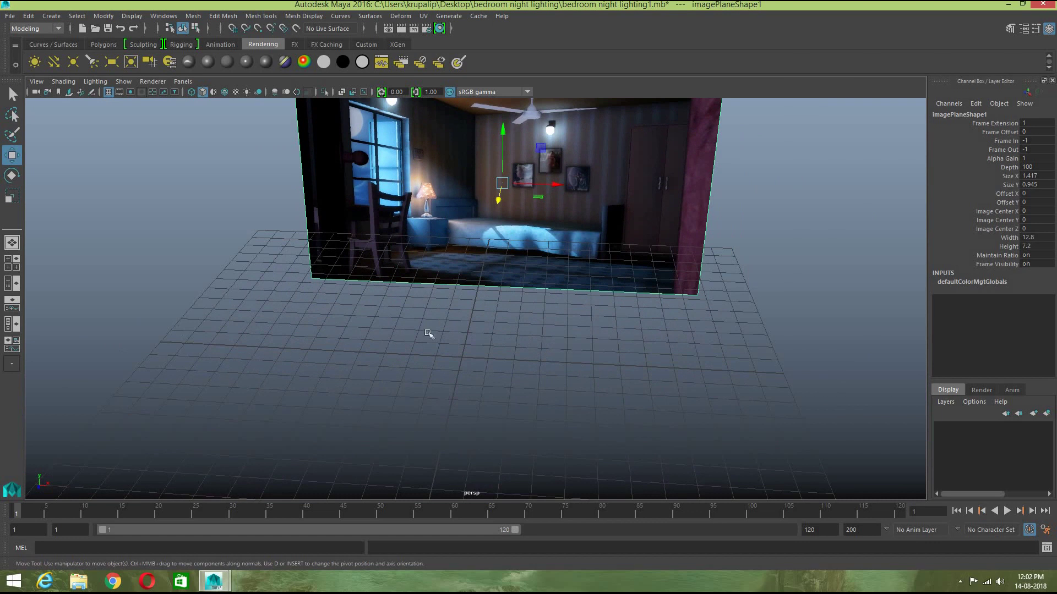
pyautogui.scroll(-1, 428, 333)
pyautogui.scroll(-1, 429, 334)
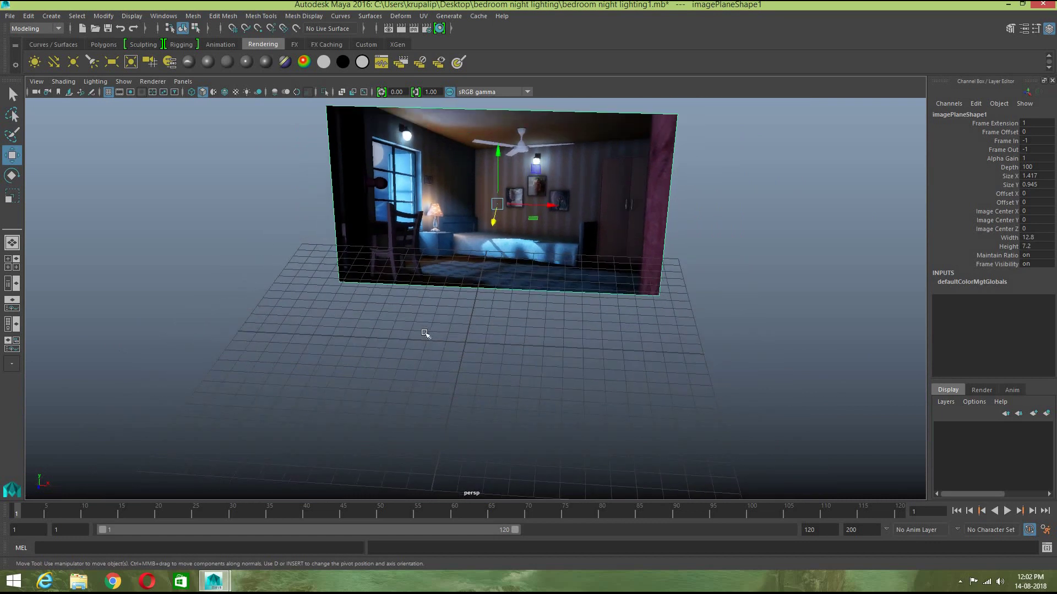
# Step: Create a flat polygon cube about 12 units wide, 1 high and 4 deep near the centre of the grid
pyautogui.click(104, 45)
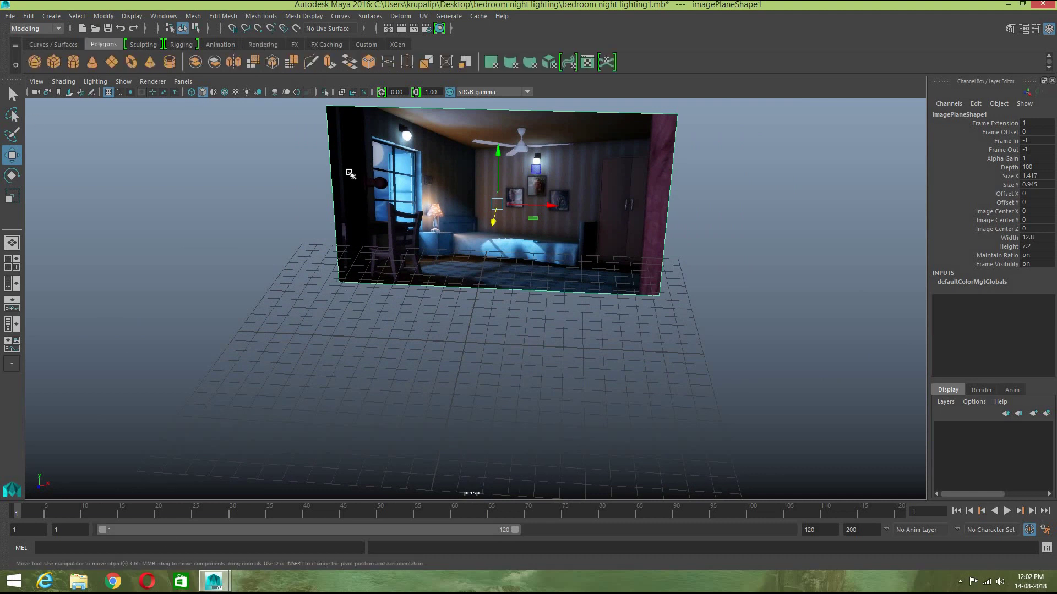
pyautogui.click(54, 62)
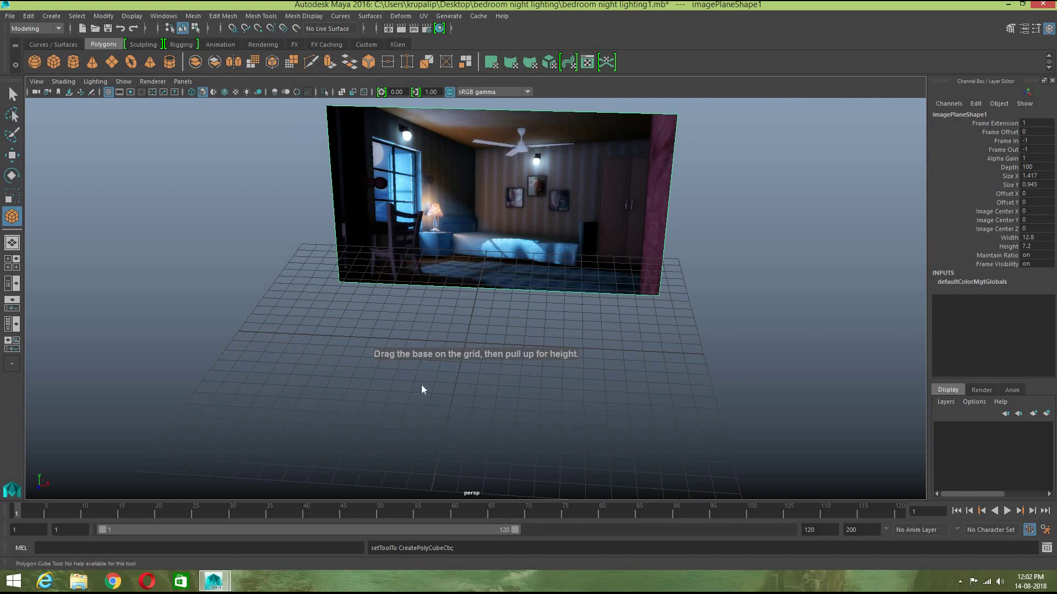
pyautogui.scroll(-3, 550, 384)
pyautogui.keyDown('alt'); pyautogui.moveTo(545, 385); pyautogui.dragTo(538, 408); pyautogui.keyUp('alt')
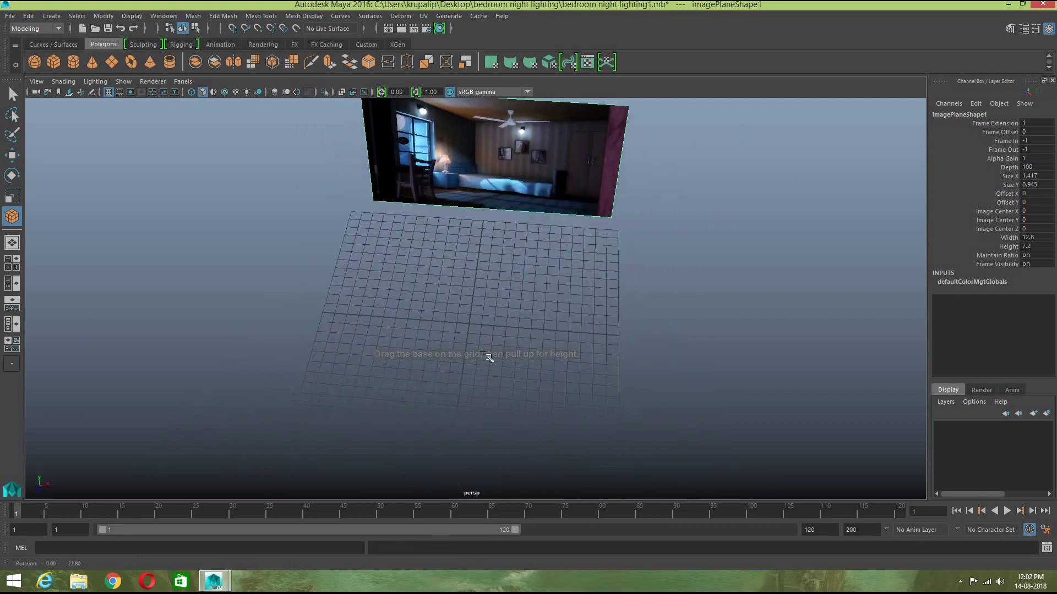
pyautogui.moveTo(409, 302); pyautogui.dragTo(551, 333)
pyautogui.press('w')
# Step: Scale the cube to about 1.83 in Z and 1.47 in X to make a wide slab
pyautogui.scroll(3, 600, 374)
pyautogui.keyDown('alt'); pyautogui.moveTo(600, 374); pyautogui.dragTo(614, 358); pyautogui.keyUp('alt')
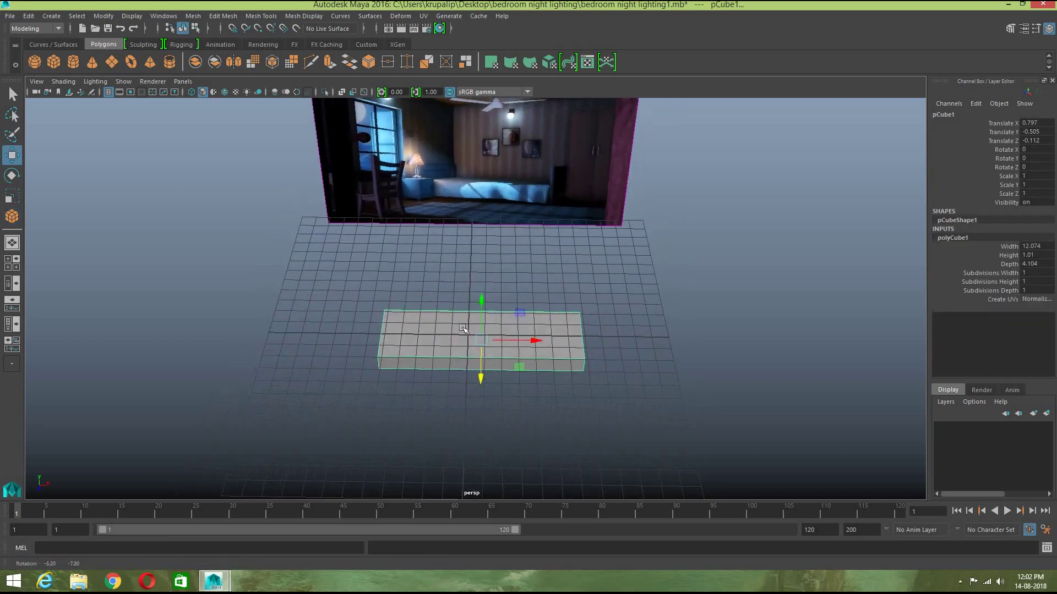
pyautogui.press('r')
pyautogui.keyDown('alt'); pyautogui.moveTo(514, 441); pyautogui.dragTo(503, 446); pyautogui.keyUp('alt')
pyautogui.moveTo(501, 360); pyautogui.dragTo(517, 397)
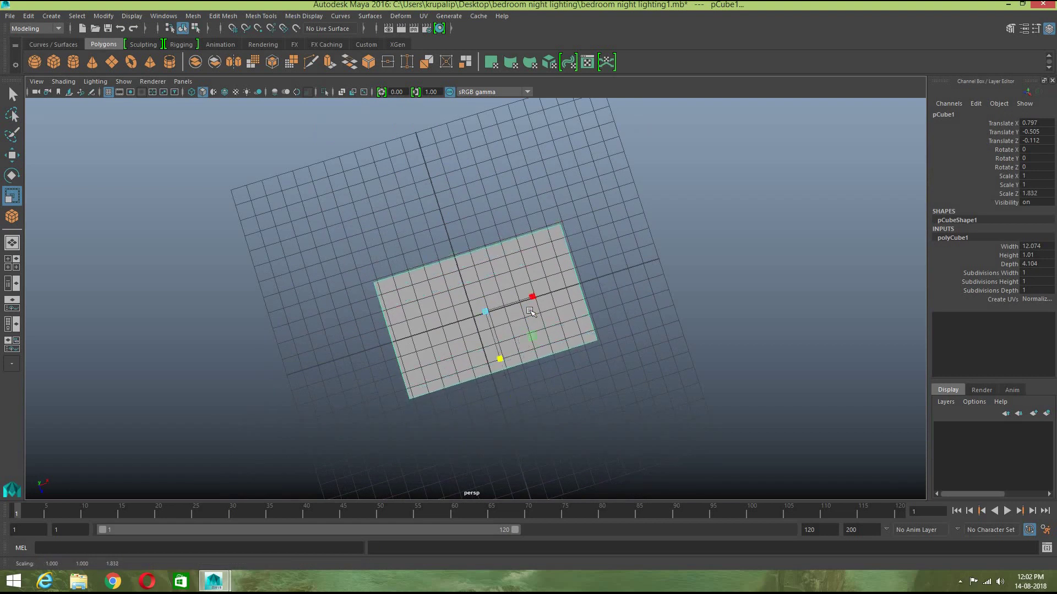
pyautogui.moveTo(533, 296); pyautogui.dragTo(550, 293)
pyautogui.keyDown('alt'); pyautogui.moveTo(587, 415); pyautogui.dragTo(613, 428); pyautogui.keyUp('alt')
pyautogui.moveTo(529, 348); pyautogui.dragTo(537, 349)
# Step: Insert 2 evenly spaced edge loops across the slab's length and scale them apart toward its short ends
pyautogui.click(269, 17)
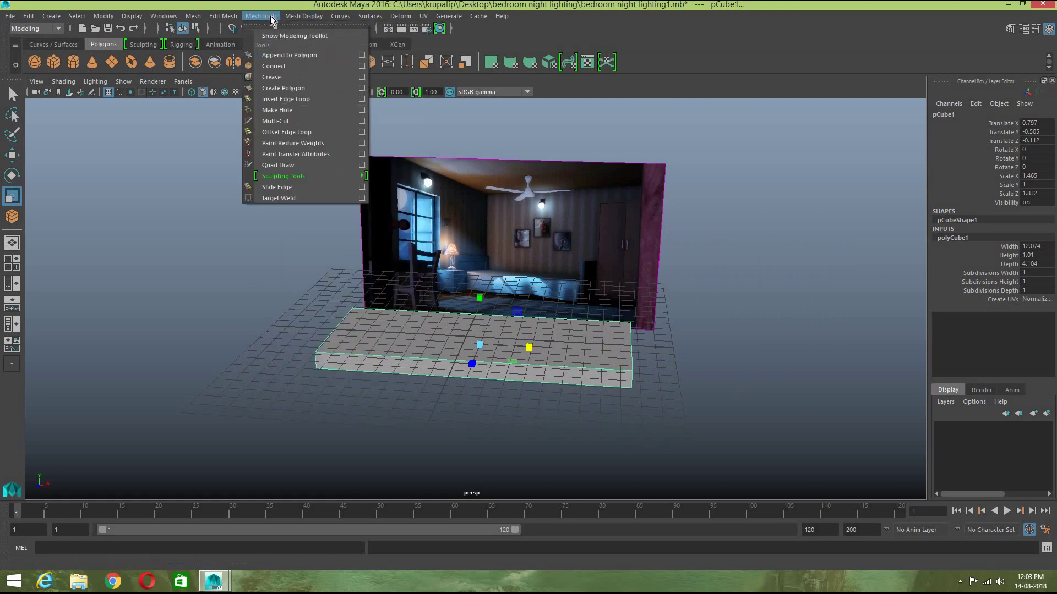
pyautogui.click(362, 99)
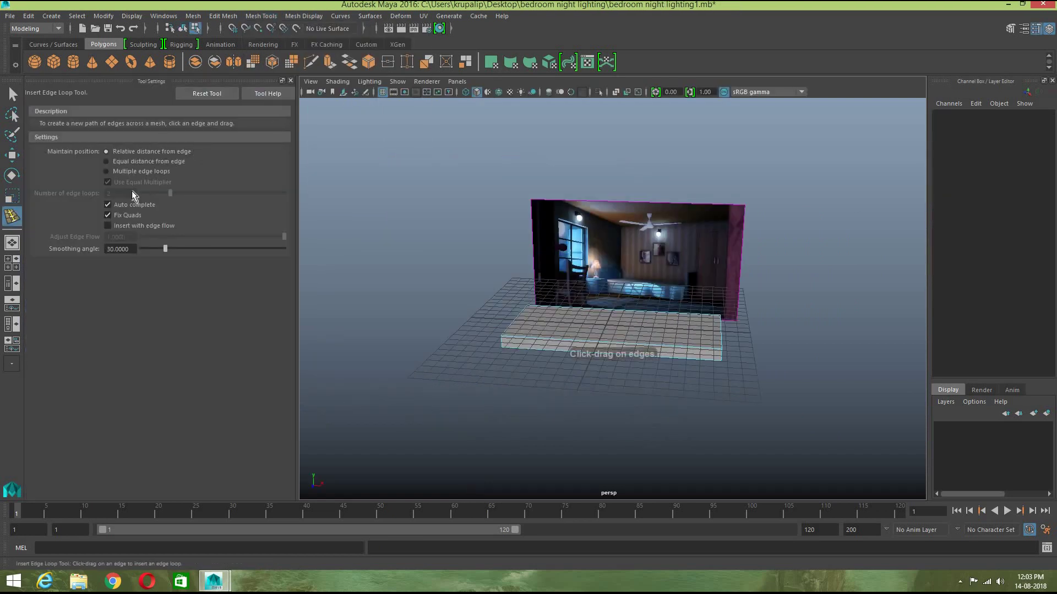
pyautogui.click(107, 171)
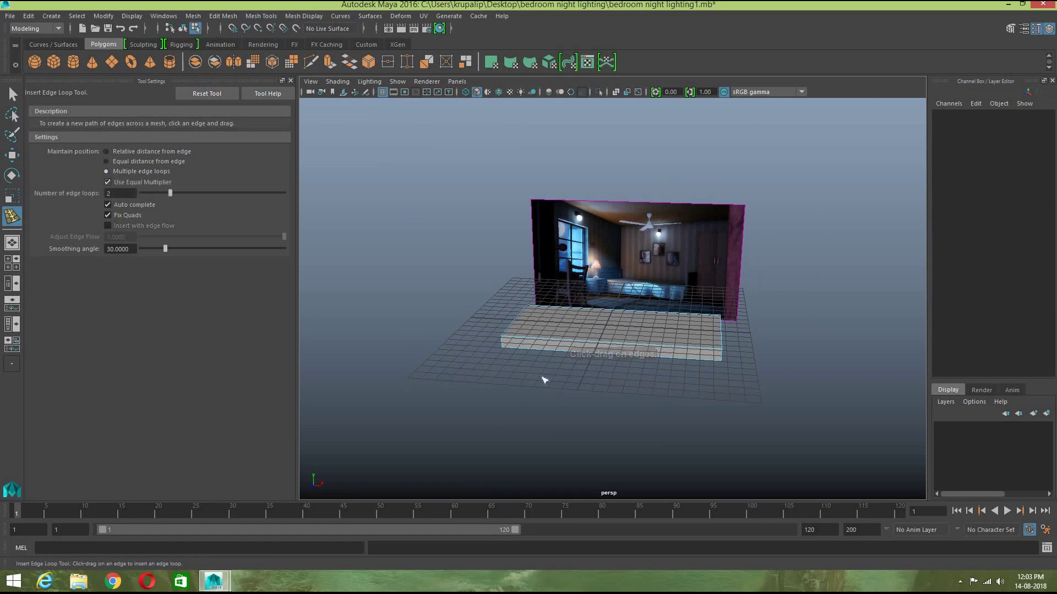
pyautogui.click(614, 344)
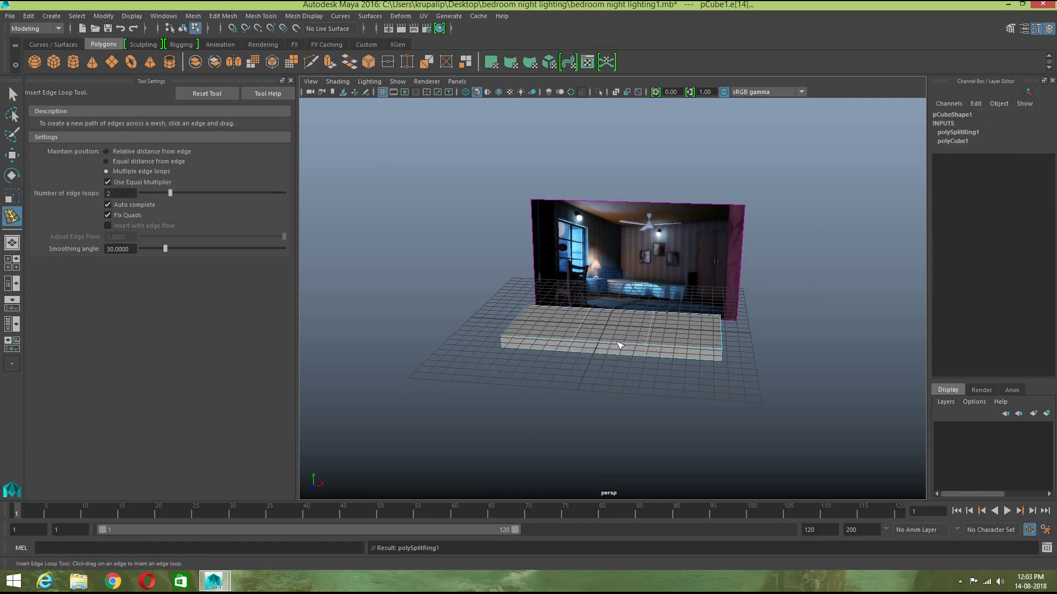
pyautogui.press('r')
pyautogui.moveTo(665, 332); pyautogui.dragTo(752, 357)
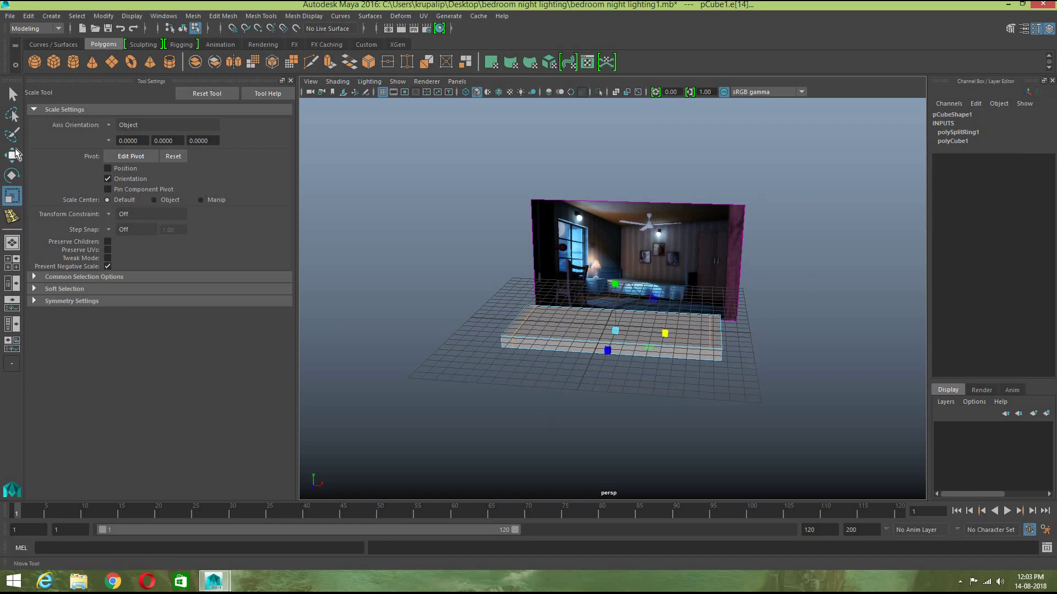
pyautogui.click(291, 81)
pyautogui.moveTo(471, 312); pyautogui.dragTo(486, 256, button='right')
pyautogui.keyDown('alt'); pyautogui.moveTo(563, 347); pyautogui.dragTo(762, 395, button='right'); pyautogui.keyUp('alt')
pyautogui.click(772, 396)
pyautogui.keyDown('alt'); pyautogui.moveTo(637, 420); pyautogui.dragTo(605, 340); pyautogui.keyUp('alt')
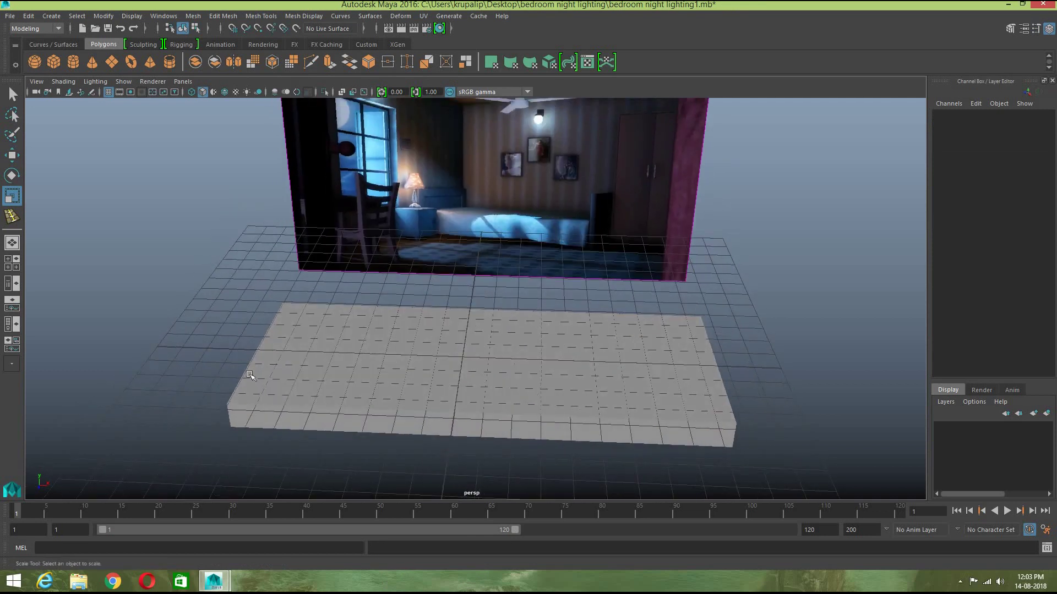
# Step: Insert two more edge loops along the slab's length and scale them apart toward its long sides
pyautogui.rightClick(251, 275)
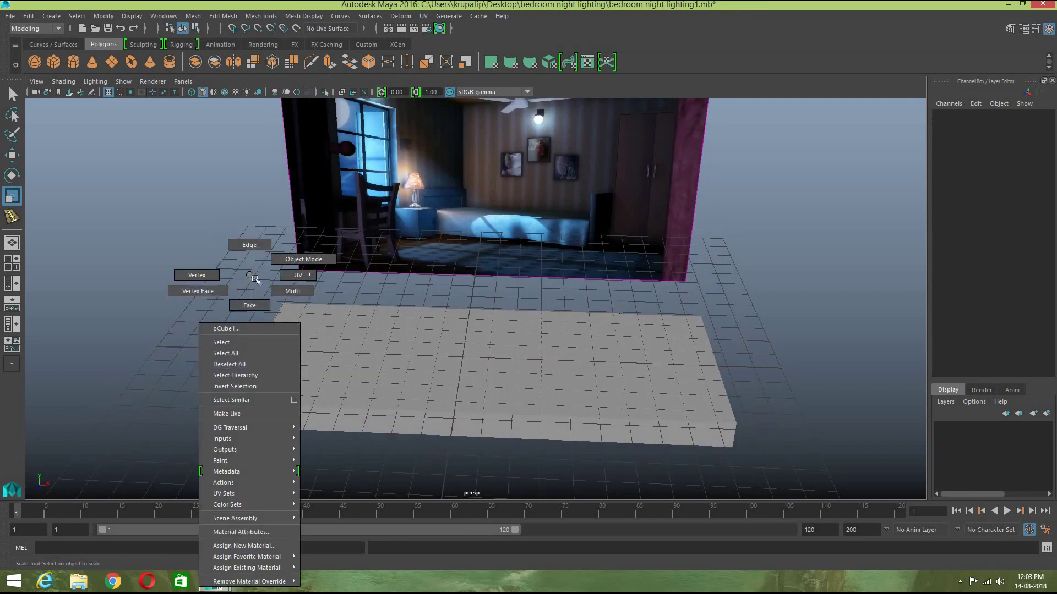
pyautogui.moveTo(256, 280); pyautogui.dragTo(304, 259, button='right')
pyautogui.click(555, 398)
pyautogui.keyDown('alt'); pyautogui.moveTo(637, 405); pyautogui.dragTo(589, 419); pyautogui.keyUp('alt')
pyautogui.keyDown('alt'); pyautogui.moveTo(590, 420); pyautogui.dragTo(578, 364, button='middle'); pyautogui.keyUp('alt')
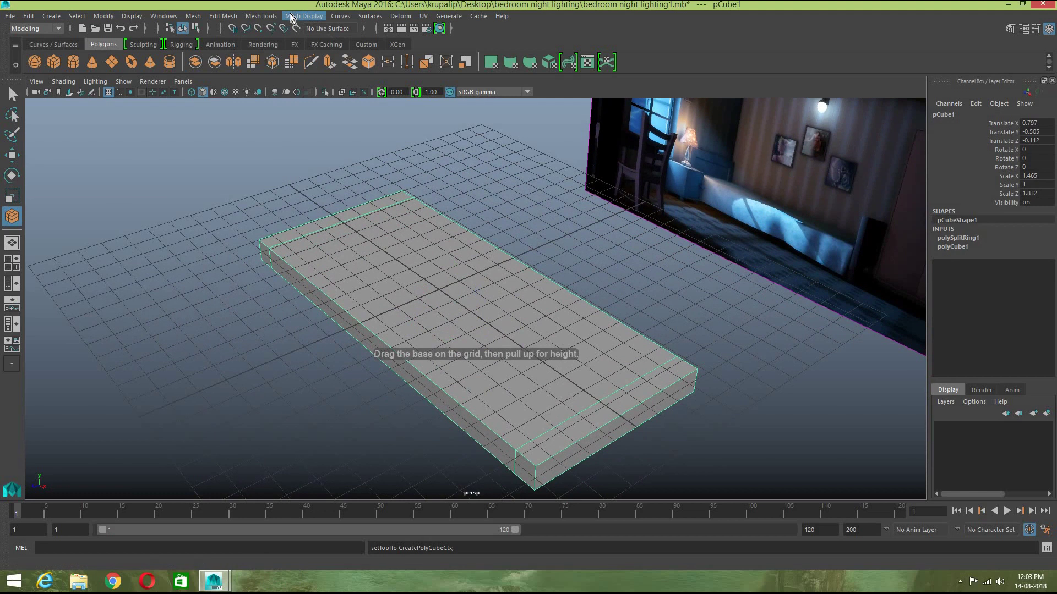
pyautogui.click(303, 16)
pyautogui.moveTo(272, 17)
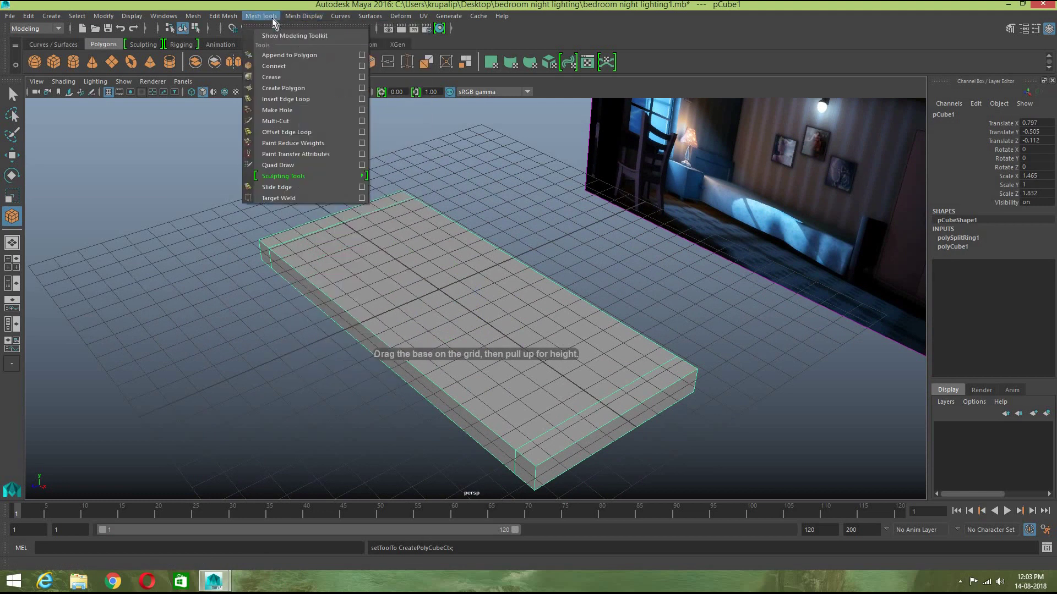
pyautogui.click(276, 99)
pyautogui.click(678, 382)
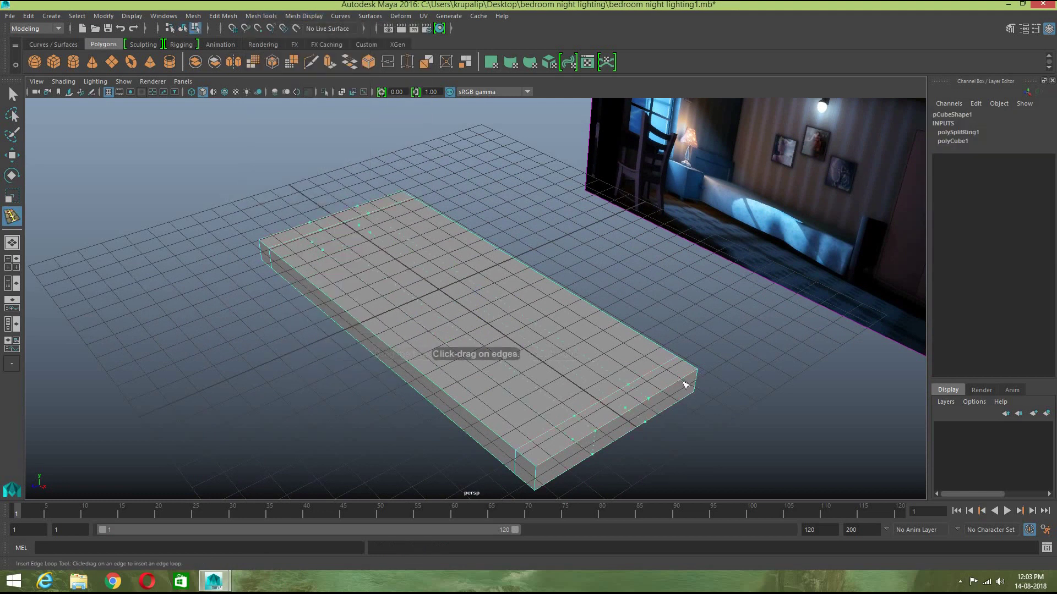
pyautogui.press('r')
pyautogui.moveTo(484, 330); pyautogui.dragTo(356, 356)
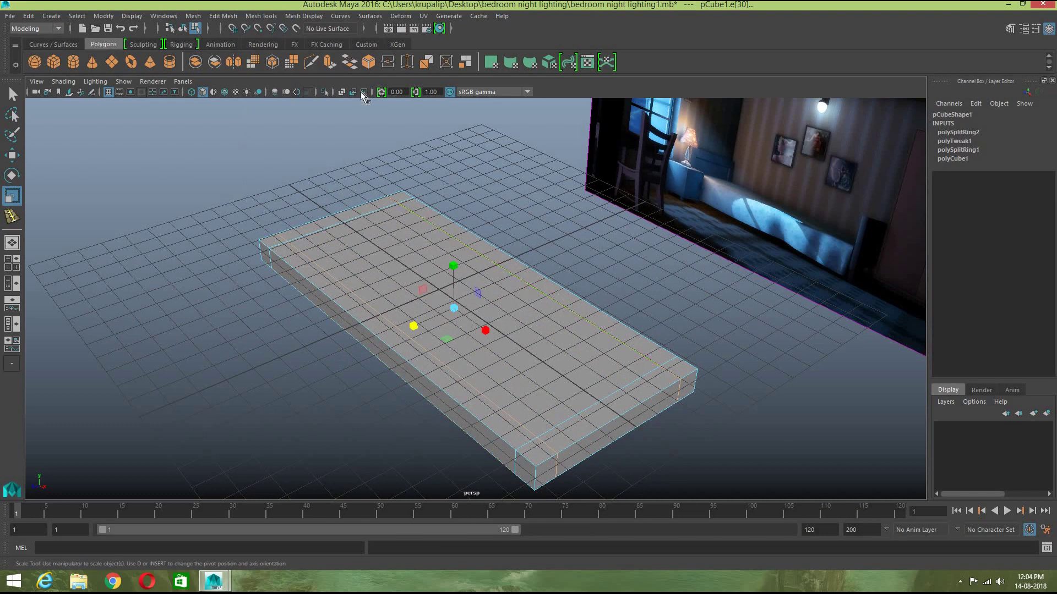
# Step: Set the Insert Edge Loop Tool back to relative distance from edge and return the slab to object mode, deselected
pyautogui.click(304, 16)
pyautogui.moveTo(264, 21)
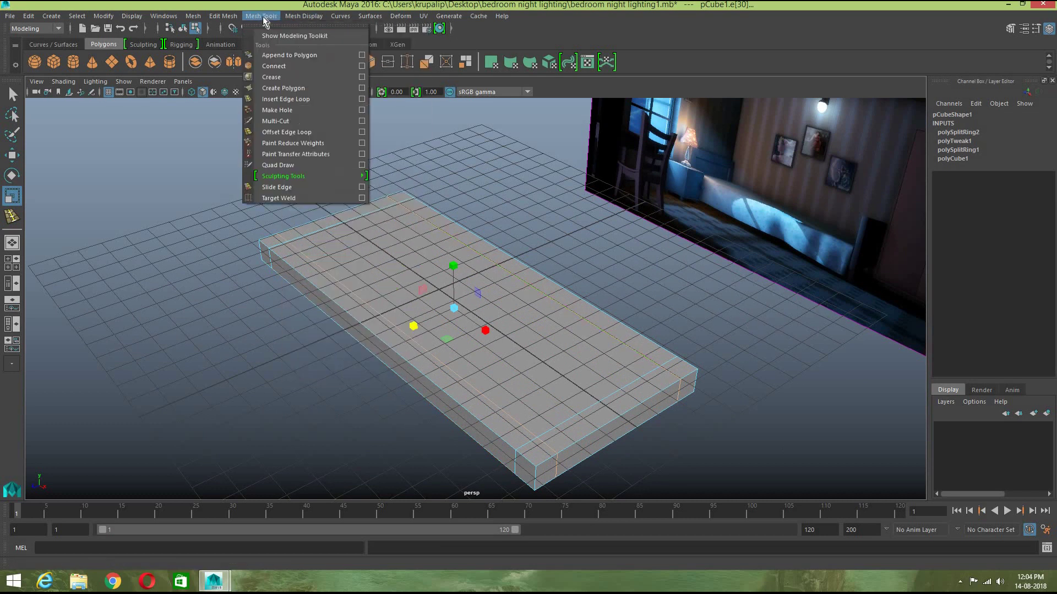
pyautogui.click(362, 99)
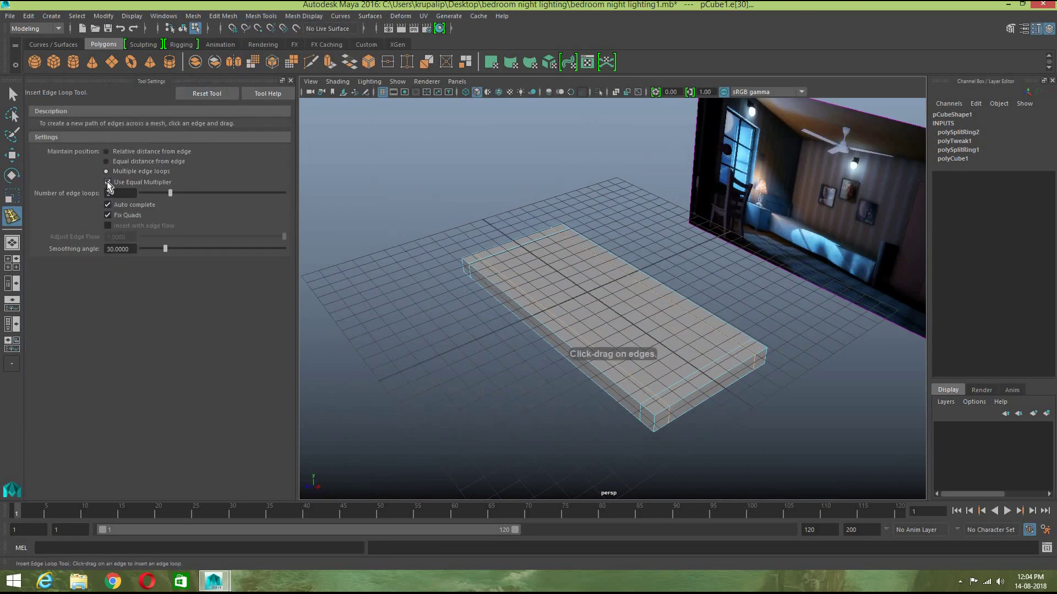
pyautogui.click(107, 152)
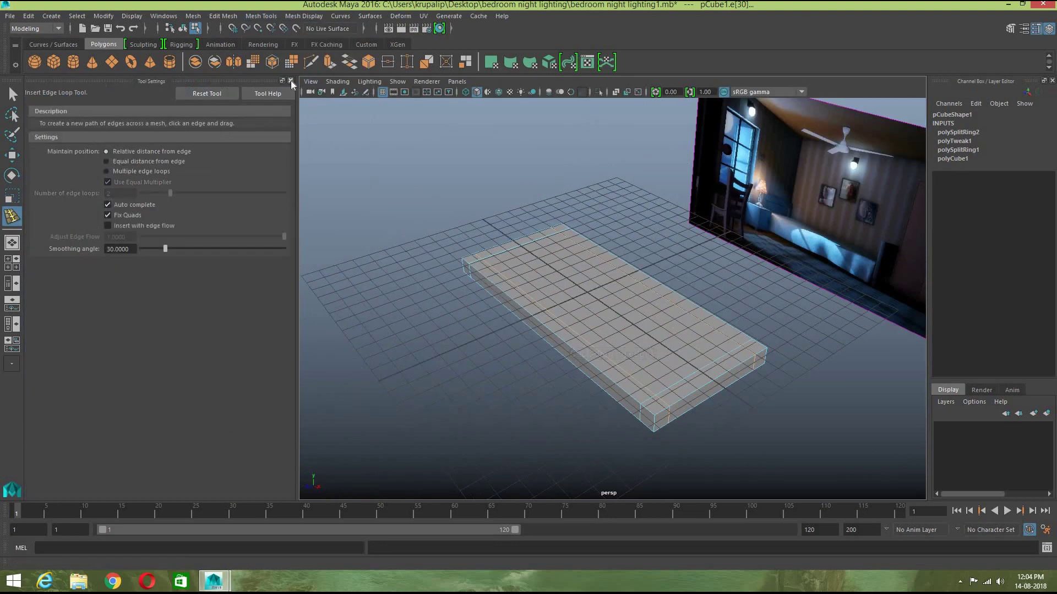
pyautogui.click(290, 80)
pyautogui.press('w')
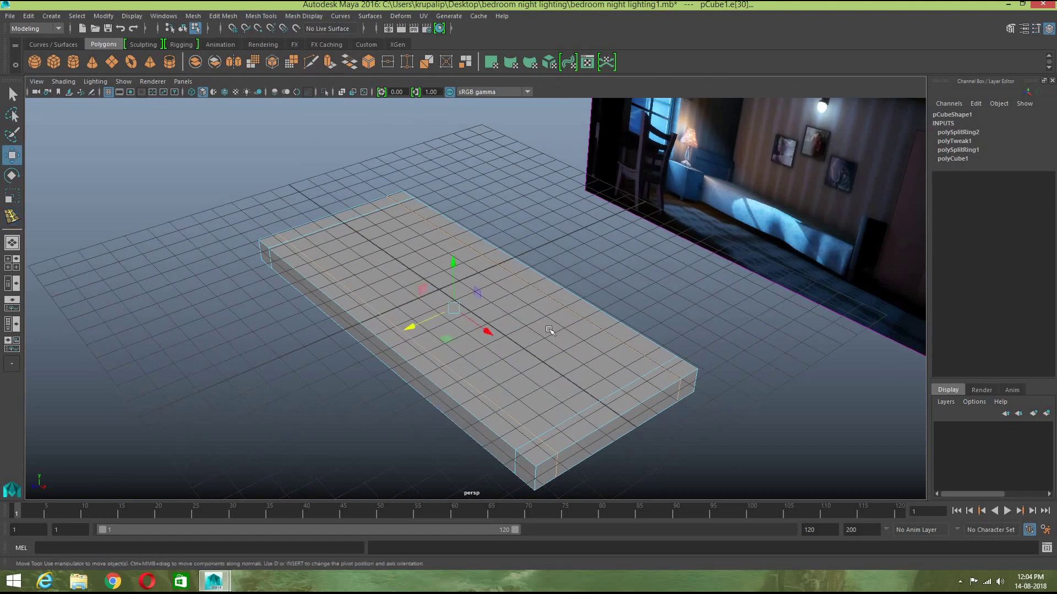
pyautogui.moveTo(548, 275); pyautogui.dragTo(603, 259, button='right')
pyautogui.click(571, 407)
# Step: Extrude the slab's top face strips along both short ends upward to about 3.35 in Y, forming two end boards
pyautogui.keyDown('alt'); pyautogui.moveTo(573, 406); pyautogui.dragTo(665, 428); pyautogui.keyUp('alt')
pyautogui.scroll(2, 493, 378)
pyautogui.keyDown('alt'); pyautogui.moveTo(537, 322); pyautogui.dragTo(569, 330); pyautogui.keyUp('alt')
pyautogui.scroll(1, 565, 375)
pyautogui.keyDown('alt'); pyautogui.moveTo(565, 375); pyautogui.dragTo(564, 421, button='middle'); pyautogui.keyUp('alt')
pyautogui.keyDown('alt'); pyautogui.moveTo(559, 363); pyautogui.dragTo(558, 351); pyautogui.keyUp('alt')
pyautogui.moveTo(168, 403); pyautogui.dragTo(170, 302, button='right')
pyautogui.click(168, 405)
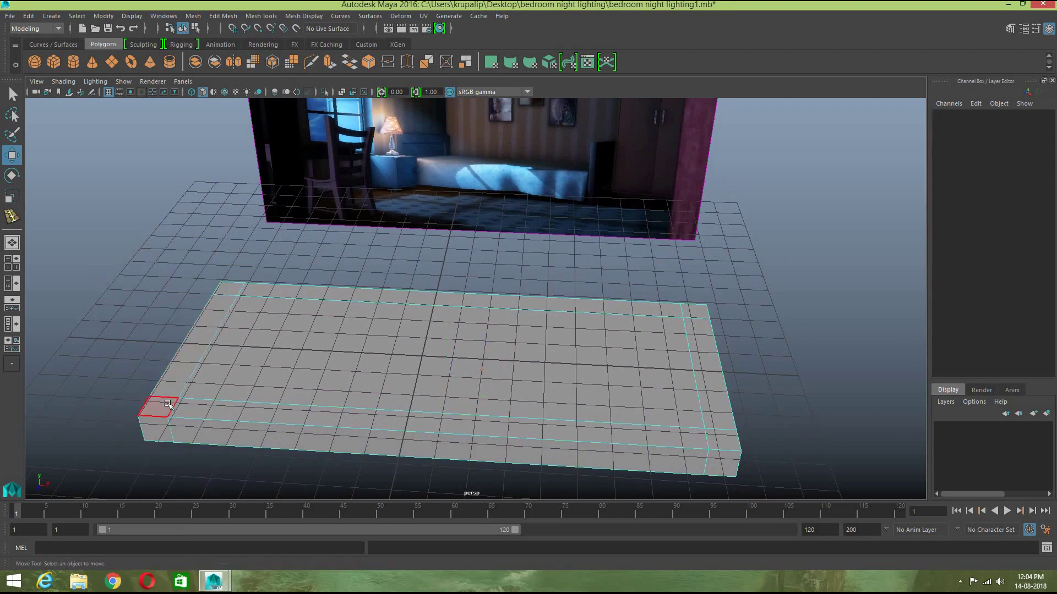
pyautogui.click(168, 404)
pyautogui.keyDown('shift'); pyautogui.doubleClick(236, 290); pyautogui.keyUp('shift')
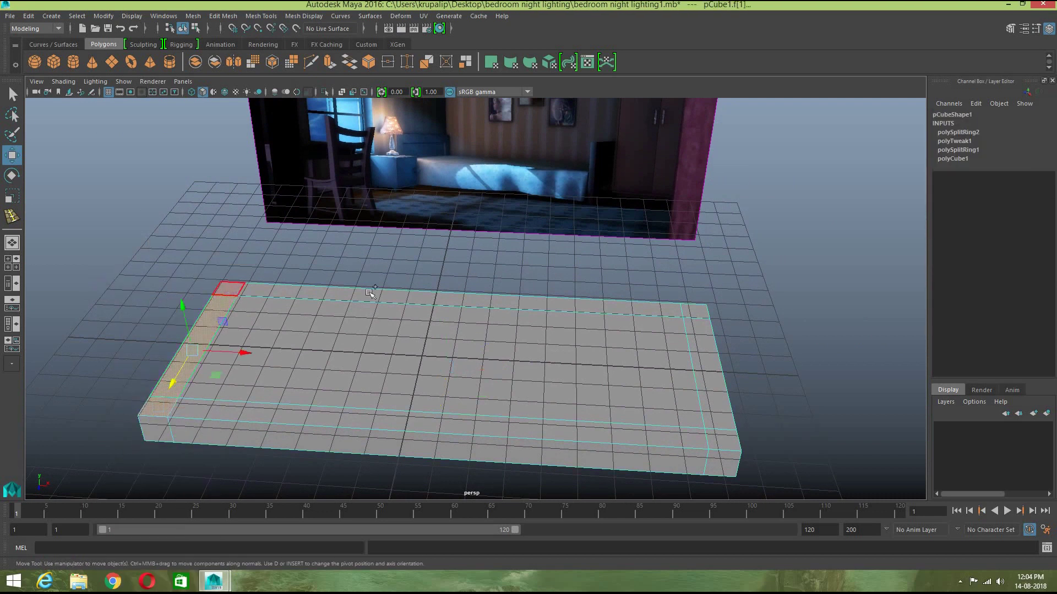
pyautogui.keyDown('shift'); pyautogui.click(693, 309); pyautogui.keyUp('shift')
pyautogui.keyDown('shift'); pyautogui.doubleClick(721, 438); pyautogui.keyUp('shift')
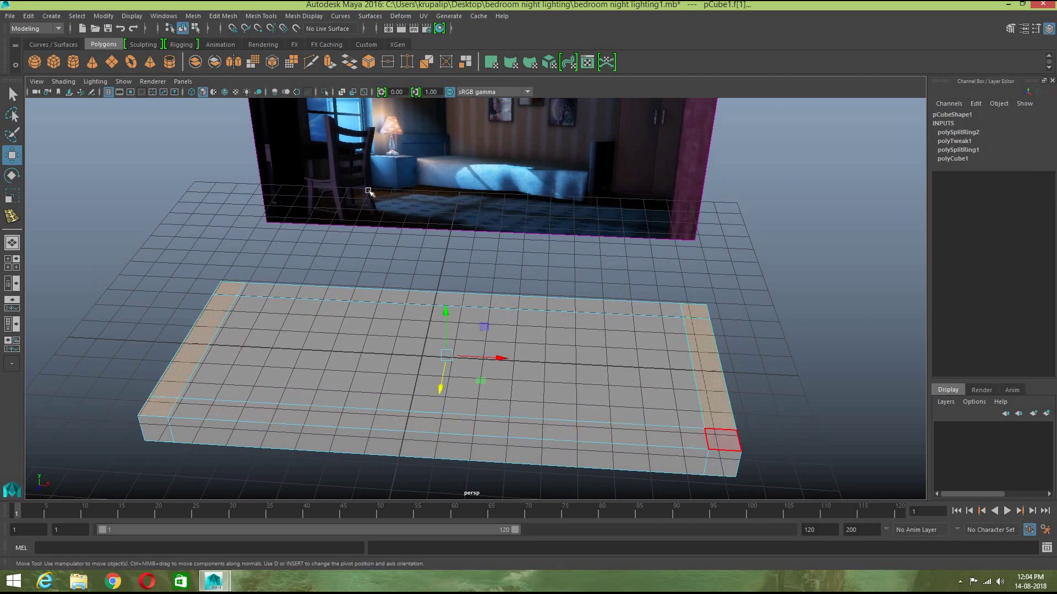
pyautogui.click(329, 61)
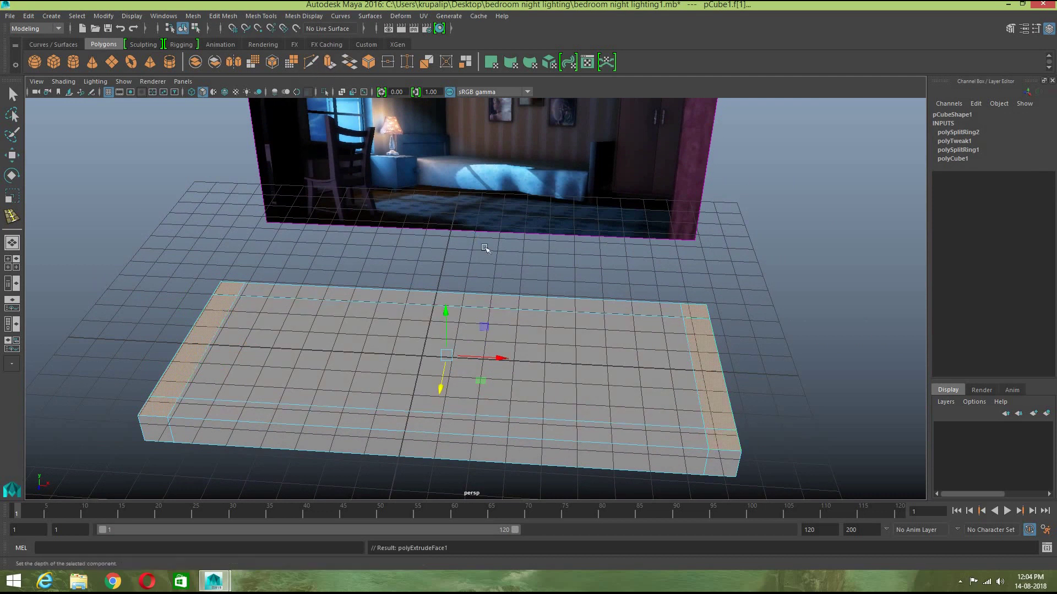
pyautogui.press('w')
pyautogui.moveTo(444, 310); pyautogui.dragTo(457, 218)
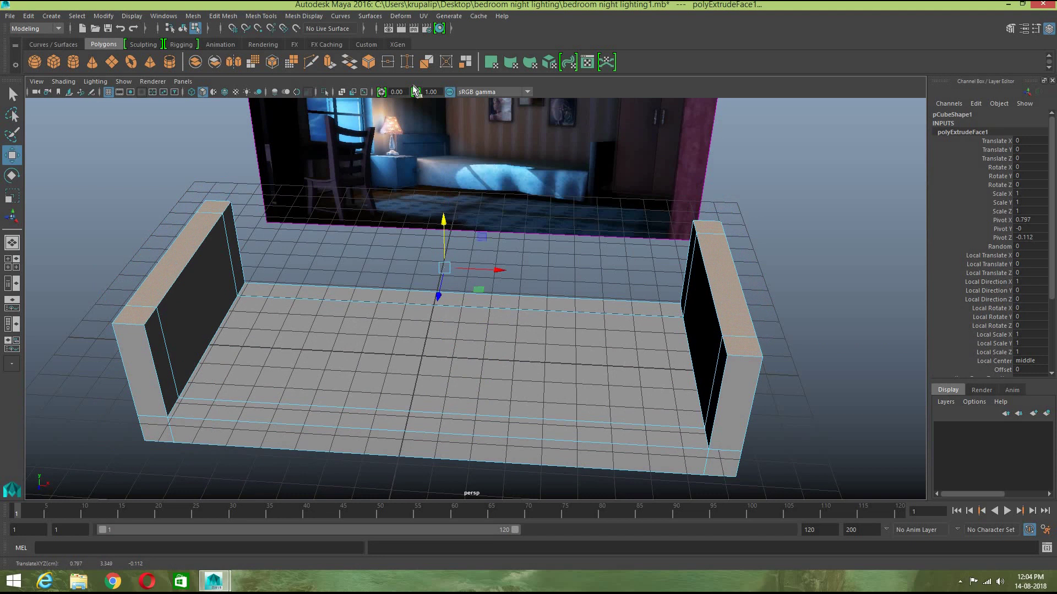
# Step: Extrude the tops of both end boards a second time to about 4.03 in Y and return to object mode
pyautogui.click(332, 64)
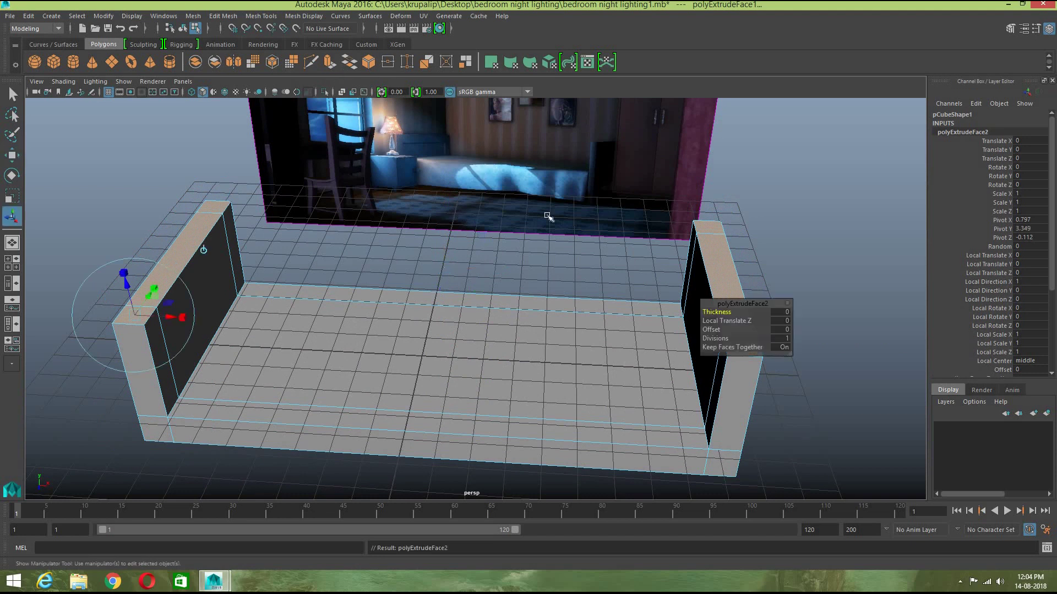
pyautogui.press('w')
pyautogui.moveTo(443, 221); pyautogui.dragTo(441, 200)
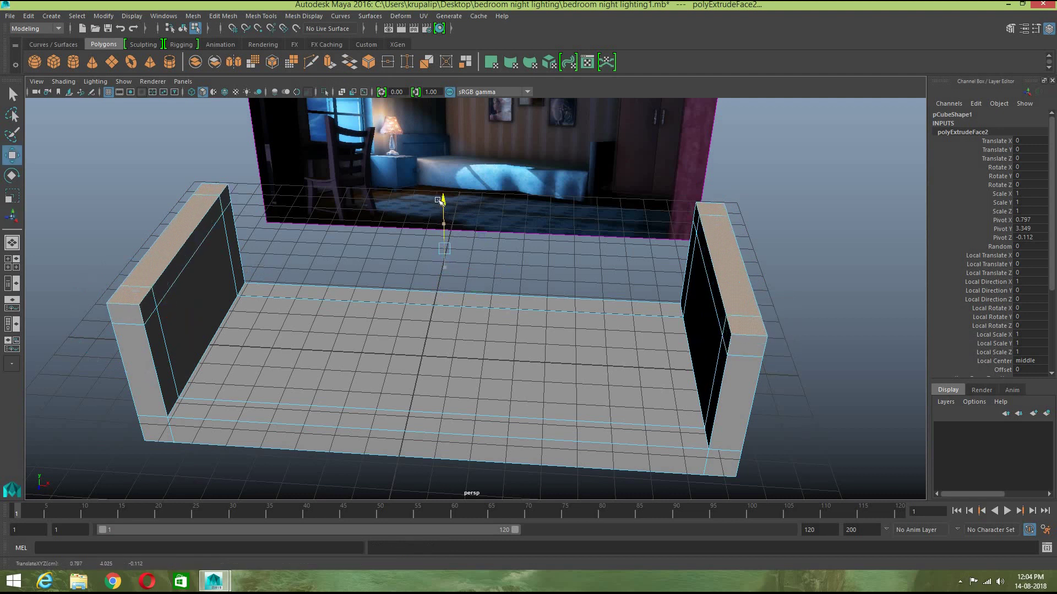
pyautogui.moveTo(404, 348); pyautogui.dragTo(456, 345, button='right')
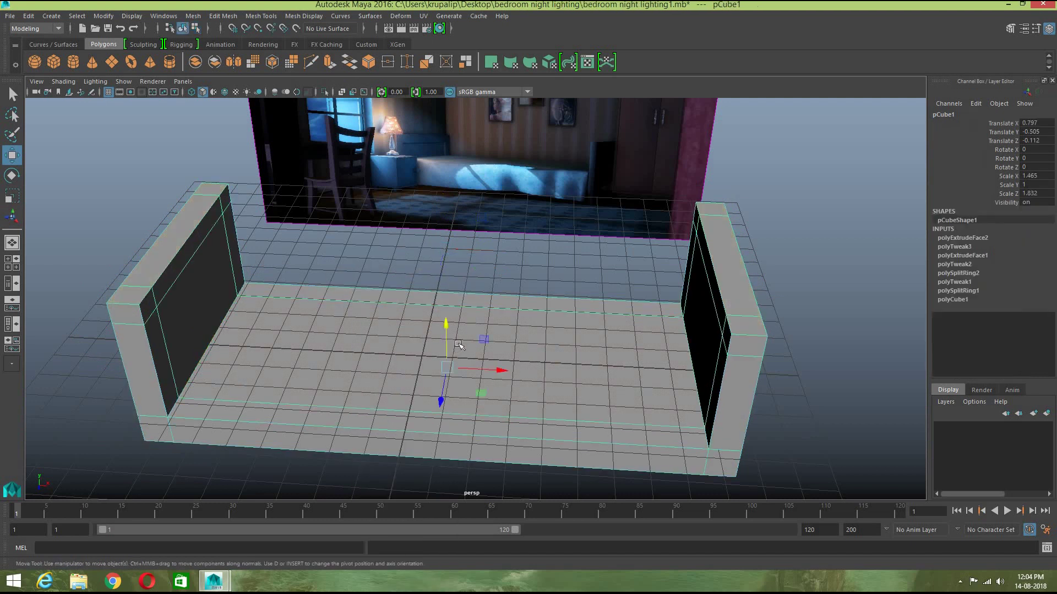
pyautogui.scroll(-2, 460, 344)
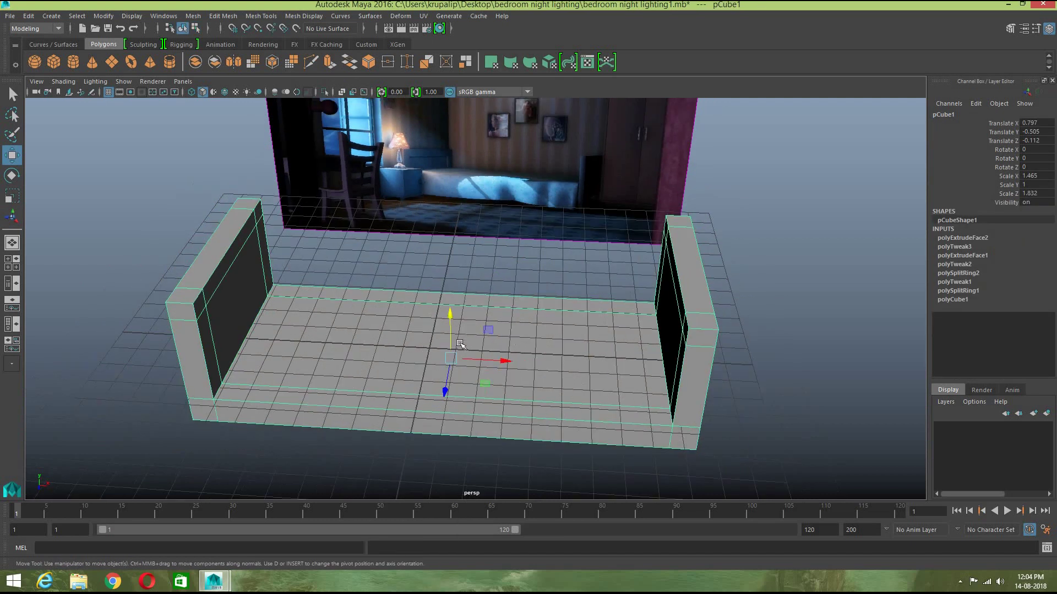
# Step: Scale the outermost vertices at both short ends slightly inward in X to make the end boards thinner
pyautogui.click(15, 264)
pyautogui.moveTo(278, 197); pyautogui.dragTo(352, 215, button='right')
pyautogui.moveTo(427, 266); pyautogui.dragTo(388, 124)
pyautogui.keyDown('shift'); pyautogui.moveTo(118, 137); pyautogui.dragTo(143, 263); pyautogui.keyUp('shift')
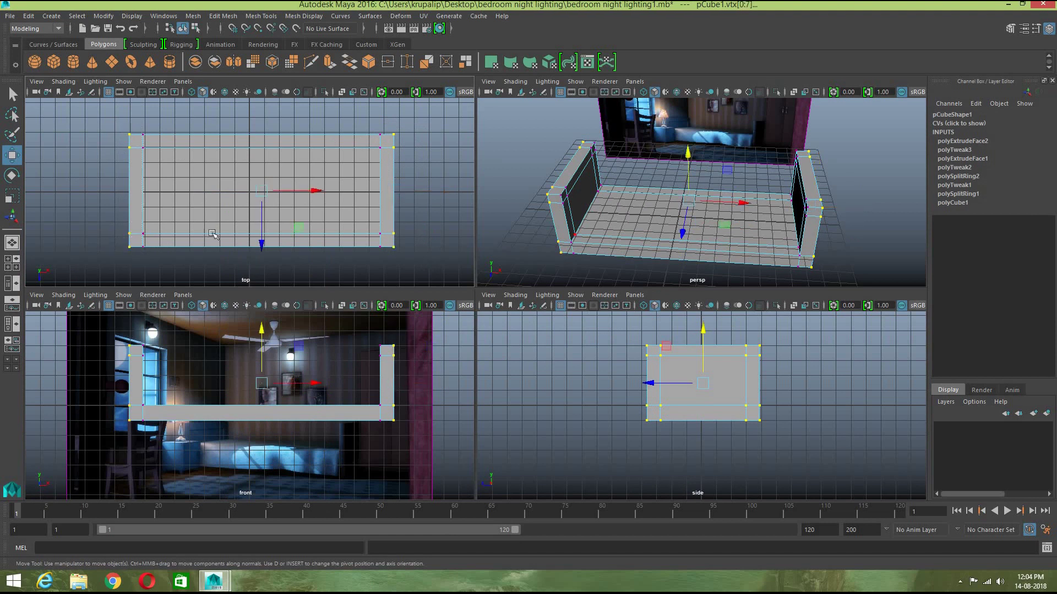
pyautogui.press('r')
pyautogui.moveTo(314, 192); pyautogui.dragTo(310, 192)
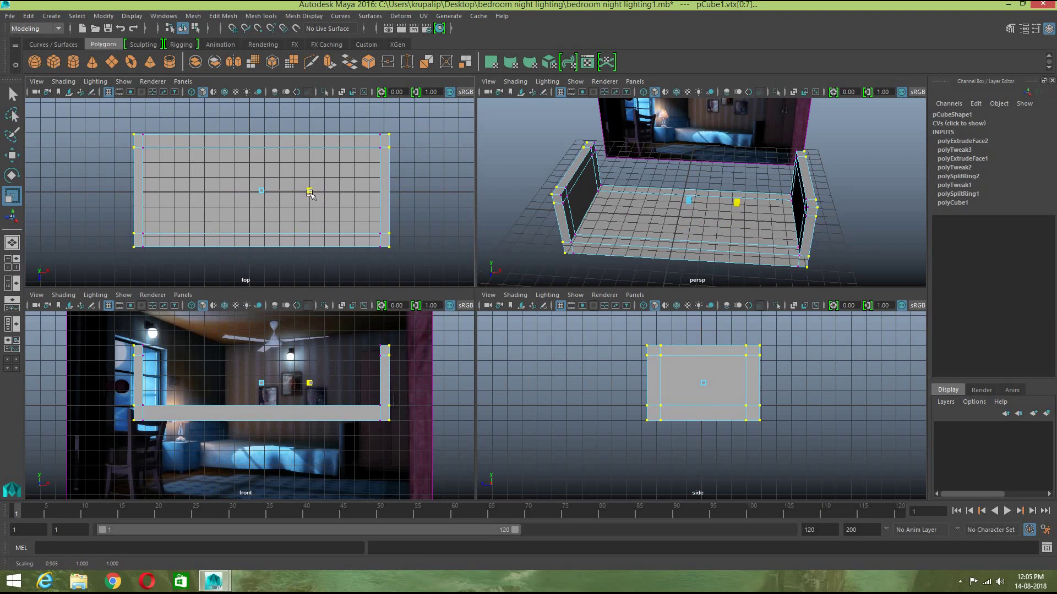
pyautogui.moveTo(309, 192); pyautogui.dragTo(311, 192)
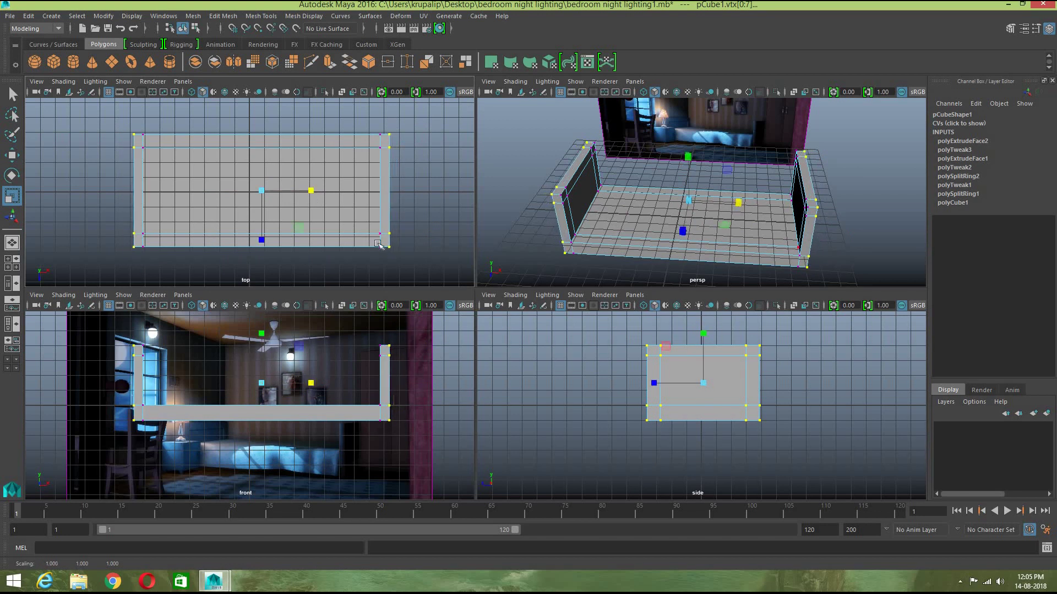
# Step: Move the two inner lengthwise vertex rows closer to the slab's long sides and return to object mode
pyautogui.click(407, 244)
pyautogui.moveTo(124, 227); pyautogui.dragTo(410, 235)
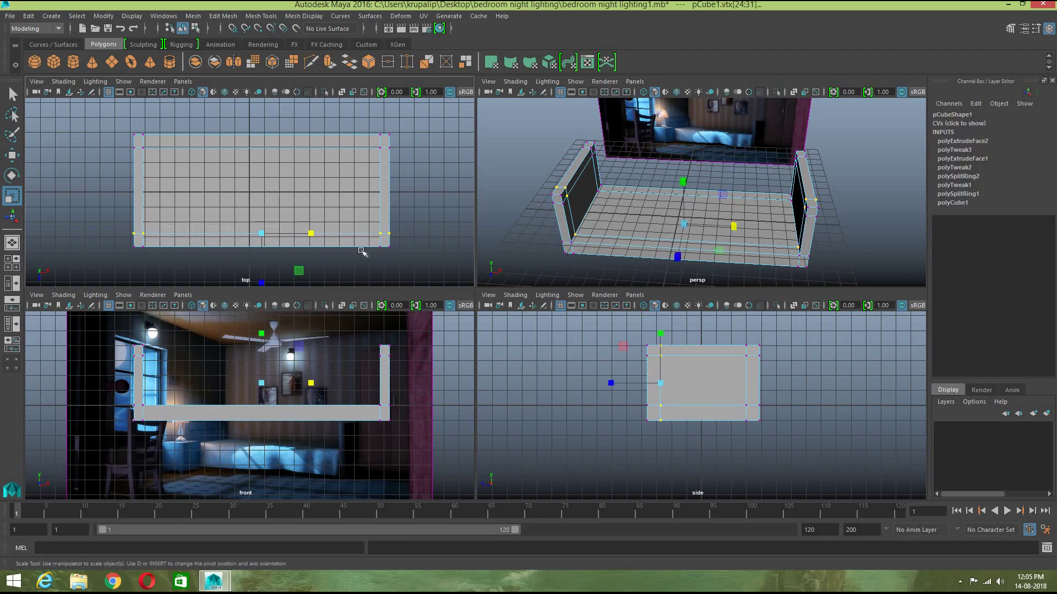
pyautogui.press('w')
pyautogui.moveTo(263, 274); pyautogui.dragTo(264, 278)
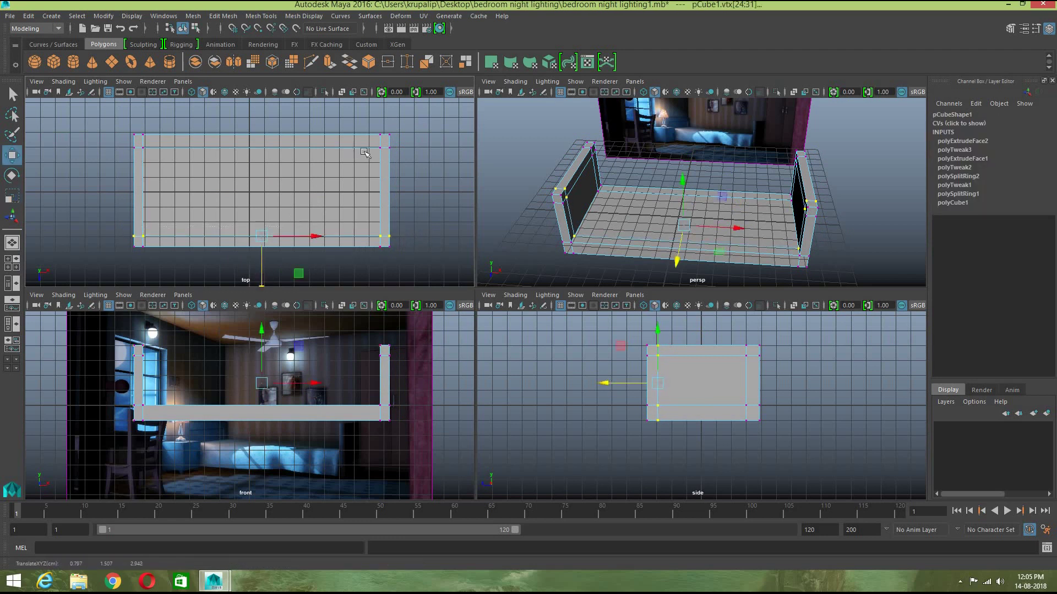
pyautogui.moveTo(412, 140); pyautogui.dragTo(124, 167)
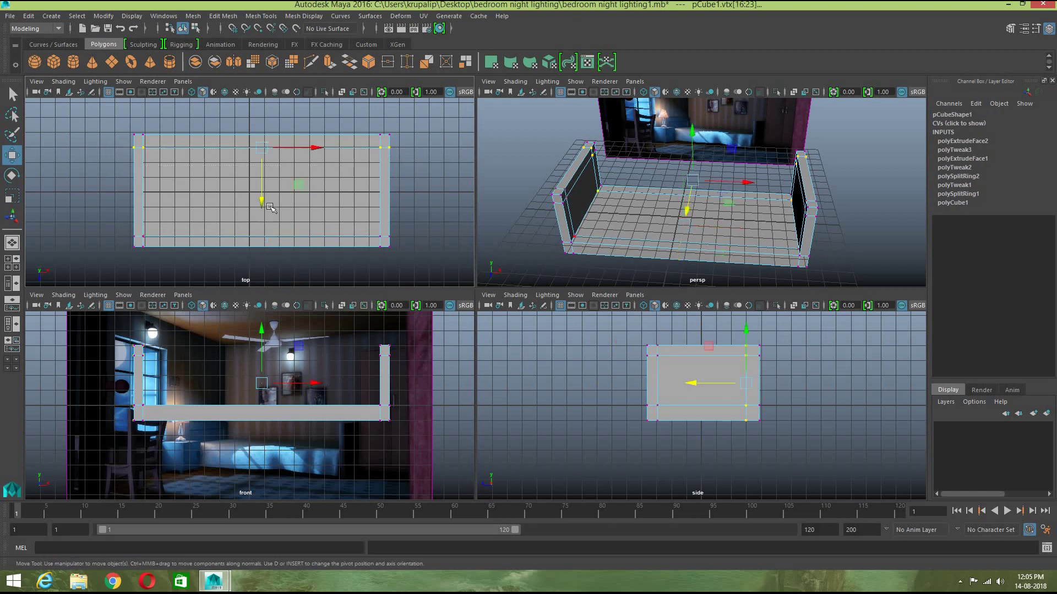
pyautogui.moveTo(263, 201); pyautogui.dragTo(262, 197)
pyautogui.moveTo(734, 230); pyautogui.dragTo(782, 213, button='right')
pyautogui.press('space')
pyautogui.keyDown('alt'); pyautogui.moveTo(629, 372); pyautogui.dragTo(526, 364); pyautogui.keyUp('alt')
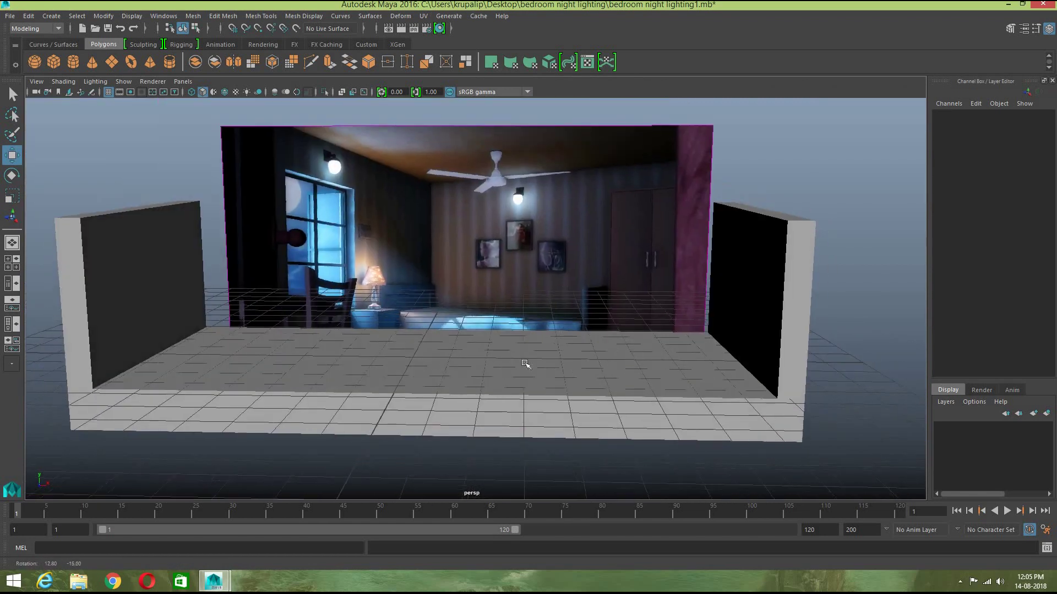
# Step: Lower the top vertices of both end boards in Y to shorten the boards, and return to object mode
pyautogui.click(147, 299)
pyautogui.click(351, 415)
pyautogui.moveTo(351, 415); pyautogui.dragTo(298, 275, button='right')
pyautogui.moveTo(109, 327); pyautogui.dragTo(415, 389)
pyautogui.moveTo(261, 321); pyautogui.dragTo(259, 339)
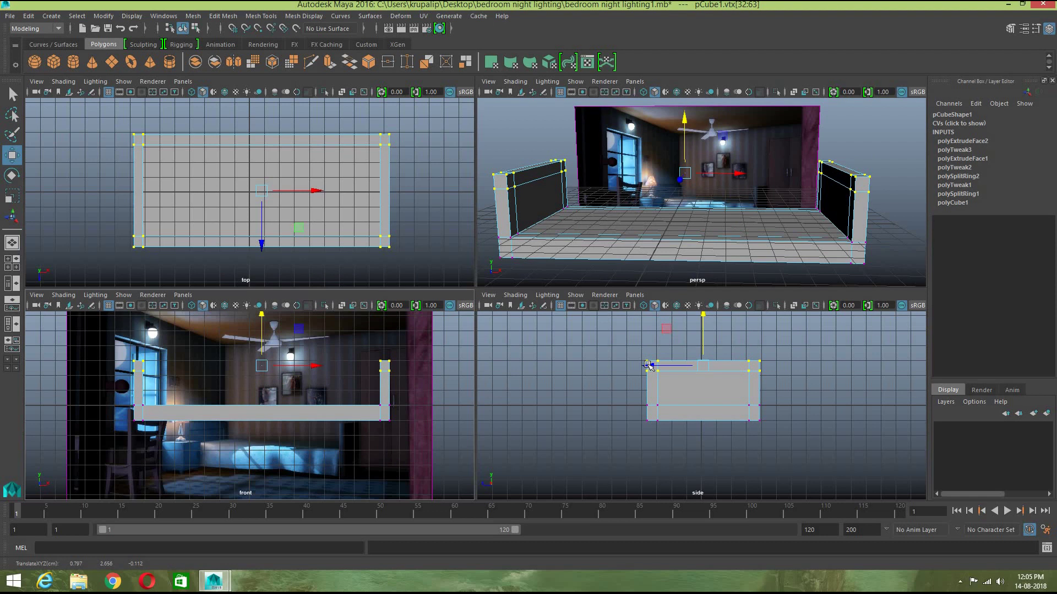
pyautogui.moveTo(599, 236); pyautogui.dragTo(638, 219, button='right')
pyautogui.press('space')
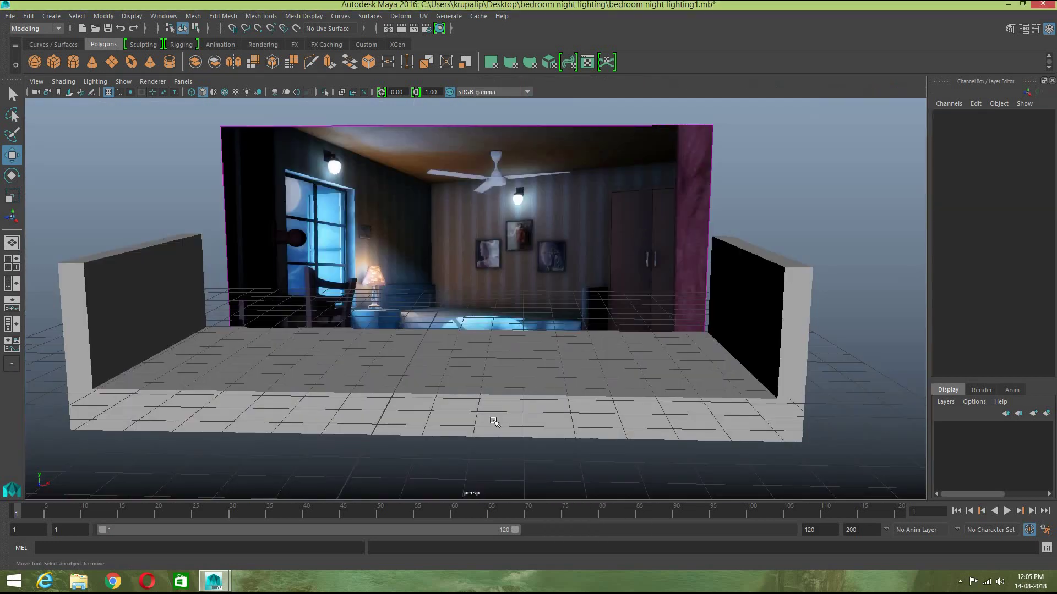
# Step: Move the whole bed frame up to 0.538 in Y
pyautogui.scroll(1, 503, 412)
pyautogui.keyDown('alt'); pyautogui.moveTo(489, 433); pyautogui.dragTo(498, 425); pyautogui.keyUp('alt')
pyautogui.scroll(-2, 498, 424)
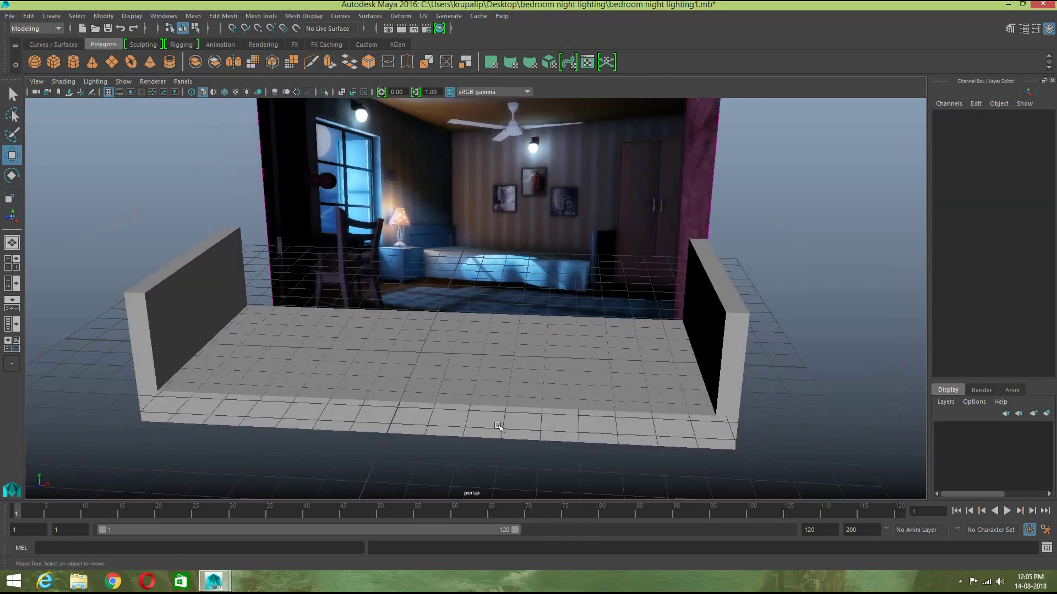
pyautogui.click(461, 345)
pyautogui.moveTo(444, 316); pyautogui.dragTo(444, 285)
# Step: Extrude the inner panel faces of both end boards into the boards with a local Z translation of -0.222
pyautogui.keyDown('alt'); pyautogui.moveTo(479, 395); pyautogui.dragTo(497, 438); pyautogui.keyUp('alt')
pyautogui.moveTo(196, 315); pyautogui.dragTo(207, 317, button='right')
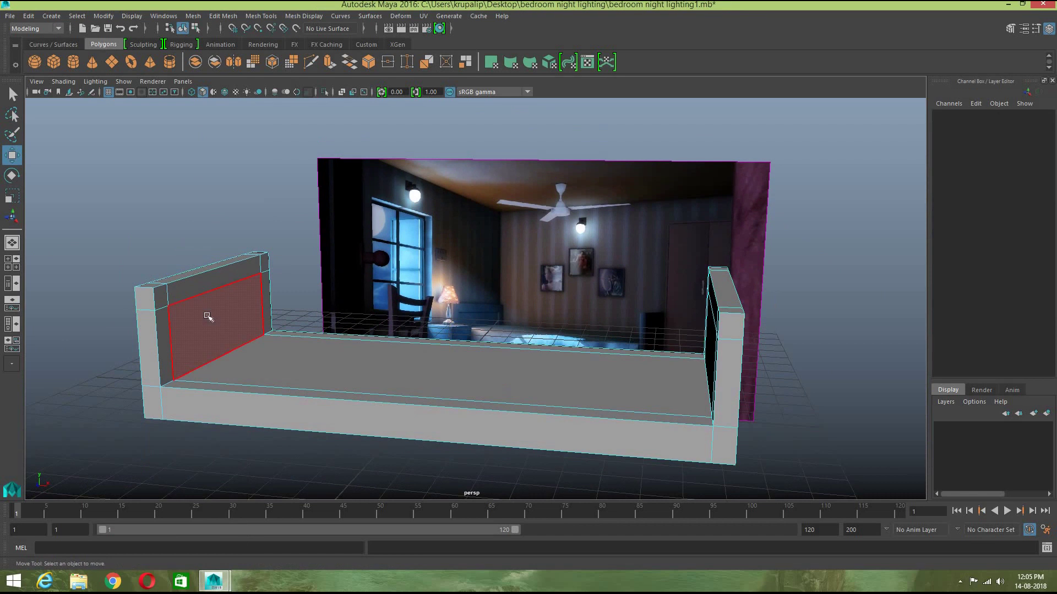
pyautogui.click(208, 314)
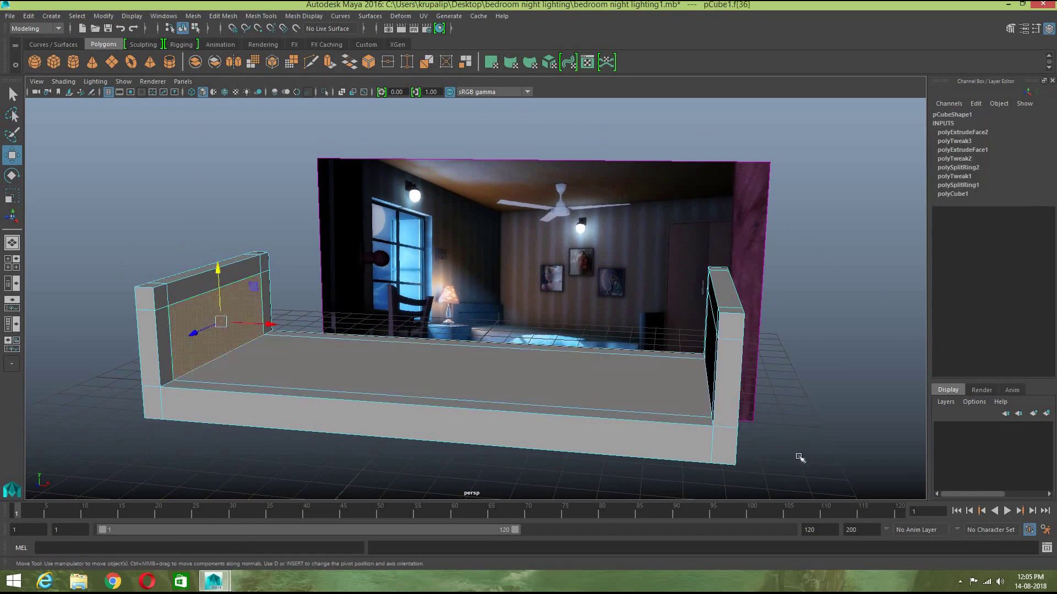
pyautogui.keyDown('alt'); pyautogui.moveTo(837, 463); pyautogui.dragTo(814, 448); pyautogui.keyUp('alt')
pyautogui.keyDown('shift'); pyautogui.click(713, 337); pyautogui.keyUp('shift')
pyautogui.keyDown('alt'); pyautogui.moveTo(837, 406); pyautogui.dragTo(817, 401); pyautogui.keyUp('alt')
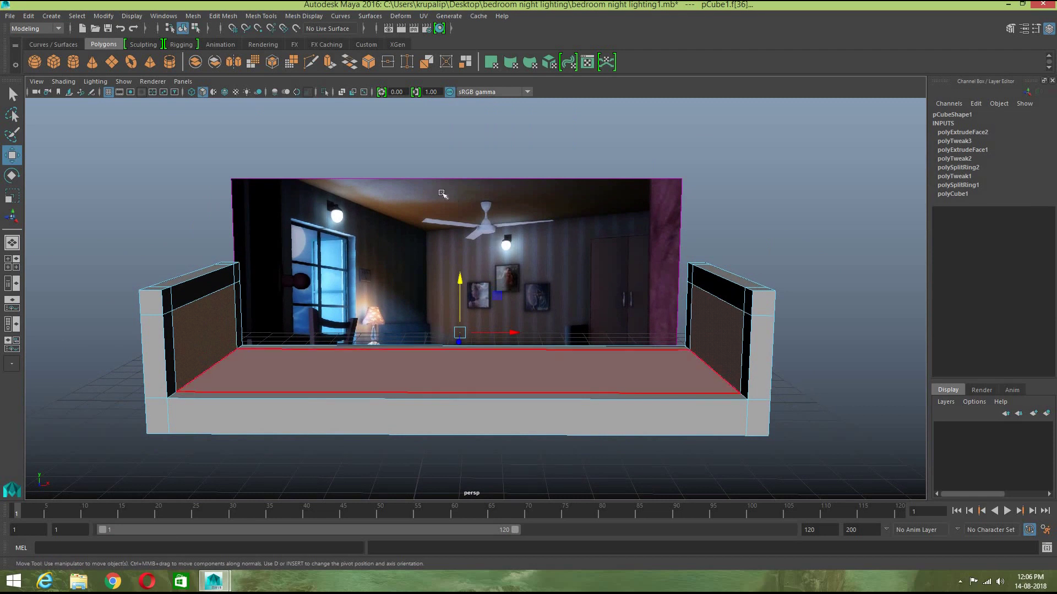
pyautogui.click(331, 61)
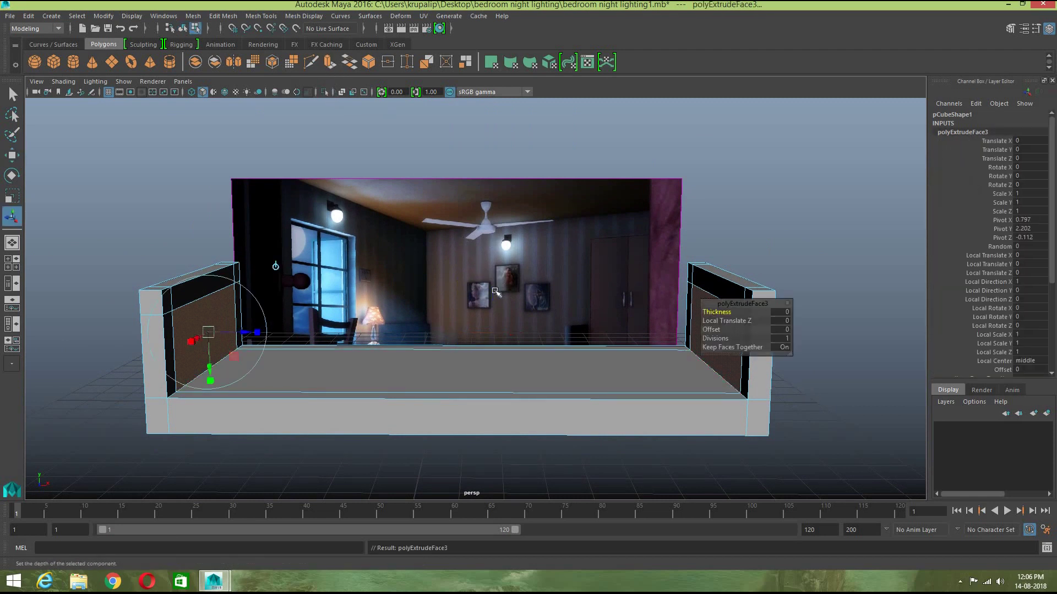
pyautogui.keyDown('alt'); pyautogui.moveTo(391, 371); pyautogui.dragTo(343, 439); pyautogui.keyUp('alt')
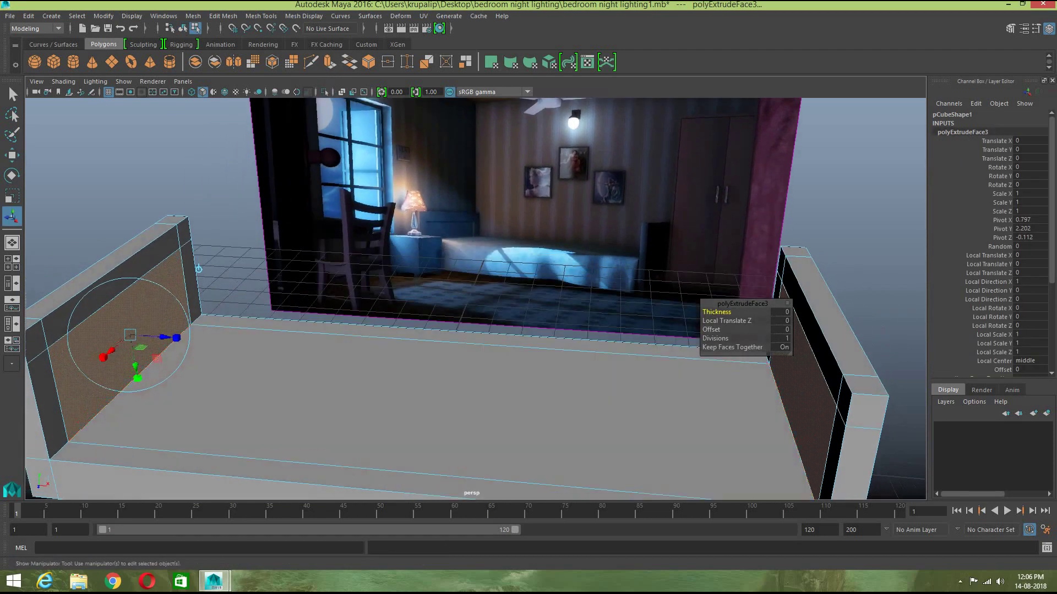
pyautogui.moveTo(129, 335); pyautogui.dragTo(120, 342)
pyautogui.keyDown('alt'); pyautogui.moveTo(314, 425); pyautogui.dragTo(310, 427); pyautogui.keyUp('alt')
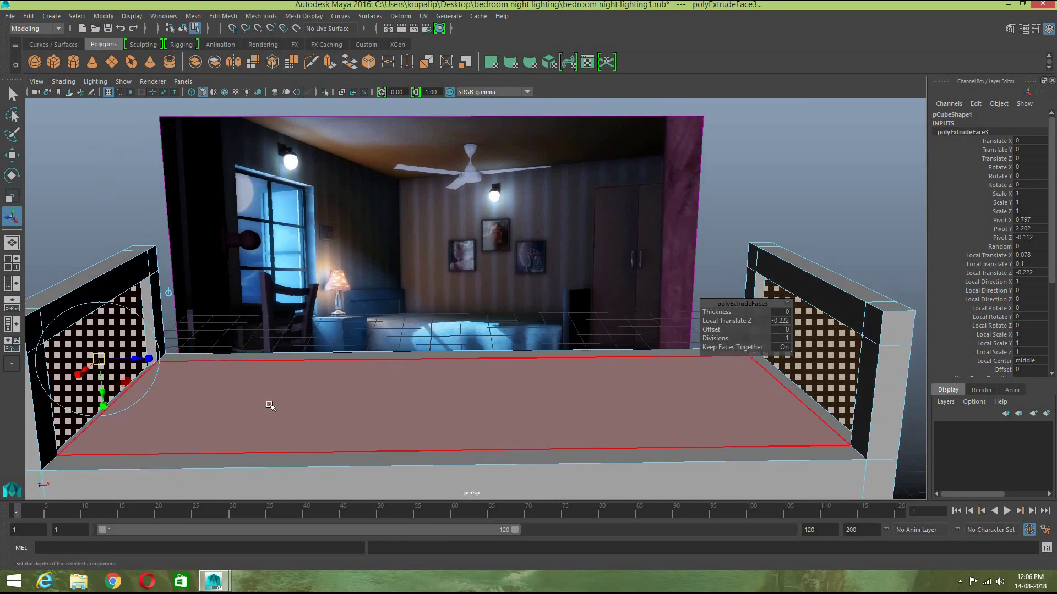
# Step: Scale the recessed end-board panels slightly closer together in X to make the recesses shallower, and leave face mode
pyautogui.press('r')
pyautogui.press('w')
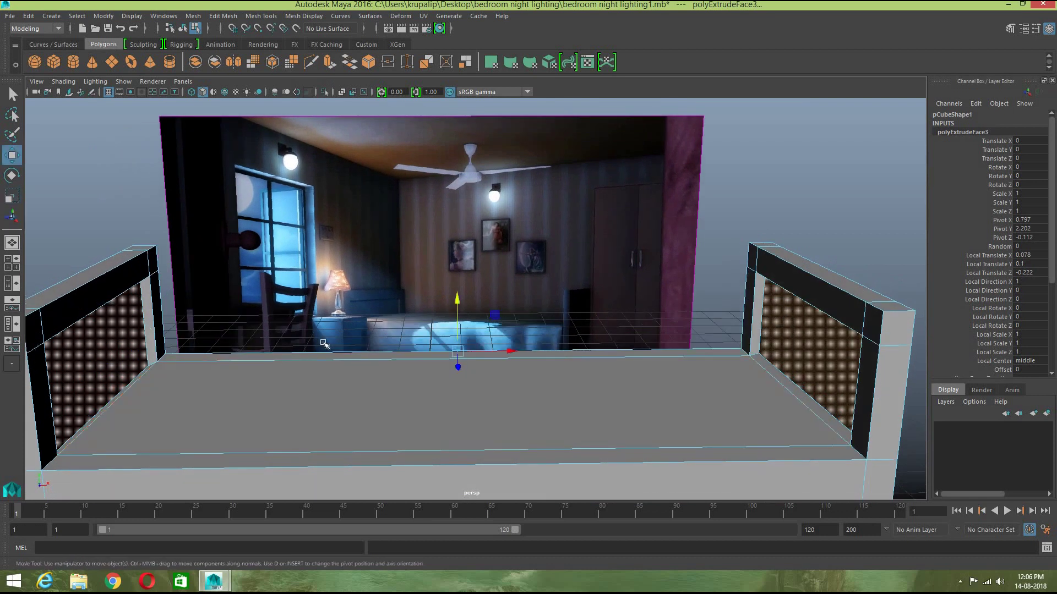
pyautogui.click(511, 351)
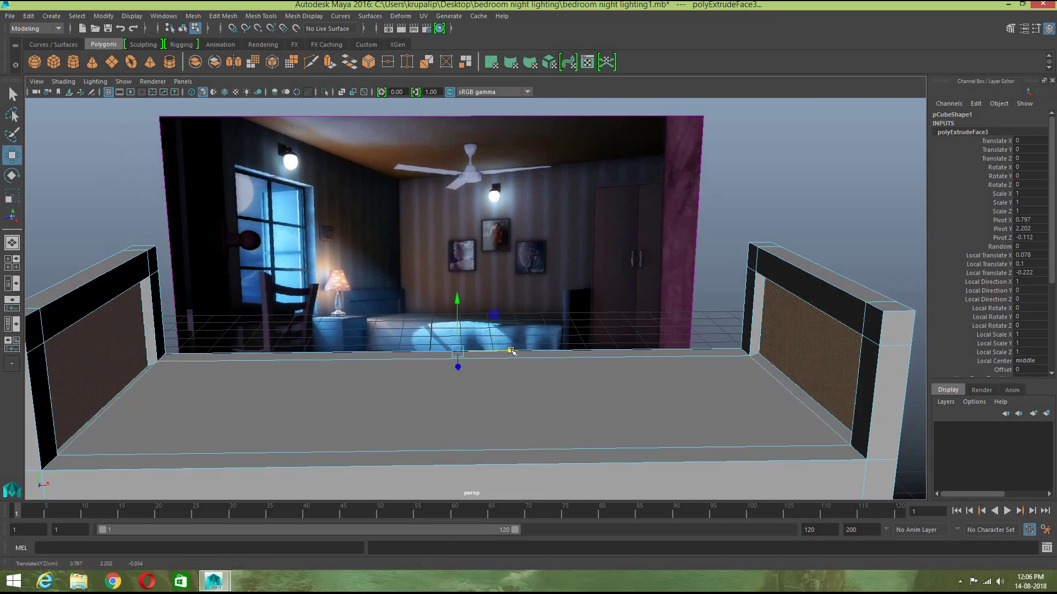
pyautogui.press('r')
pyautogui.moveTo(511, 351); pyautogui.dragTo(507, 356)
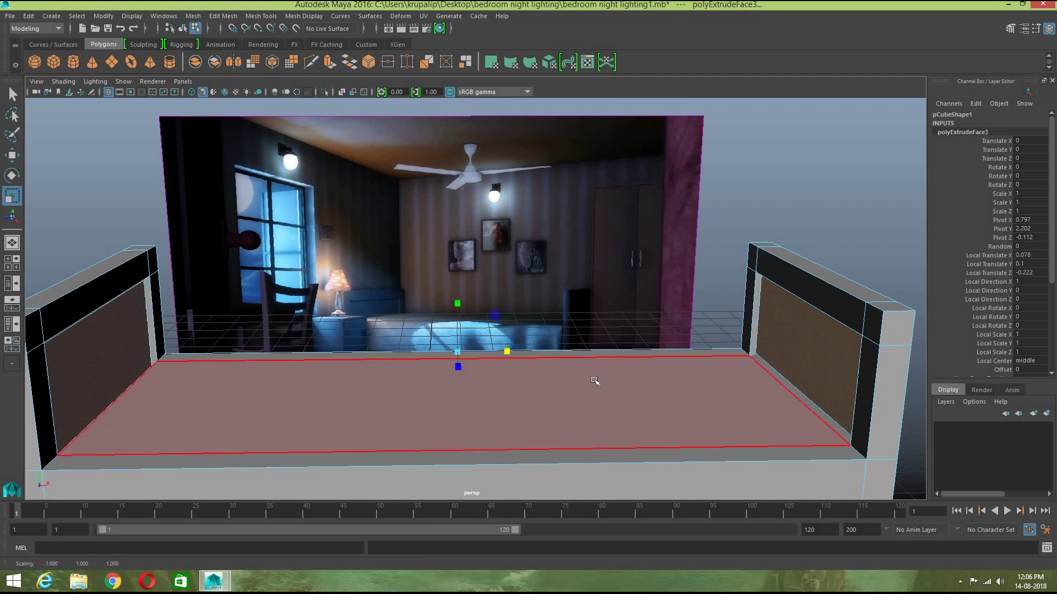
pyautogui.moveTo(818, 358); pyautogui.dragTo(900, 255, button='right')
pyautogui.click(899, 255)
# Step: Extrude the four corner faces on the underside of the bed frame downward to form the legs
pyautogui.keyDown('alt'); pyautogui.moveTo(777, 392); pyautogui.dragTo(658, 265); pyautogui.keyUp('alt')
pyautogui.scroll(-3, 766, 409)
pyautogui.click(656, 257)
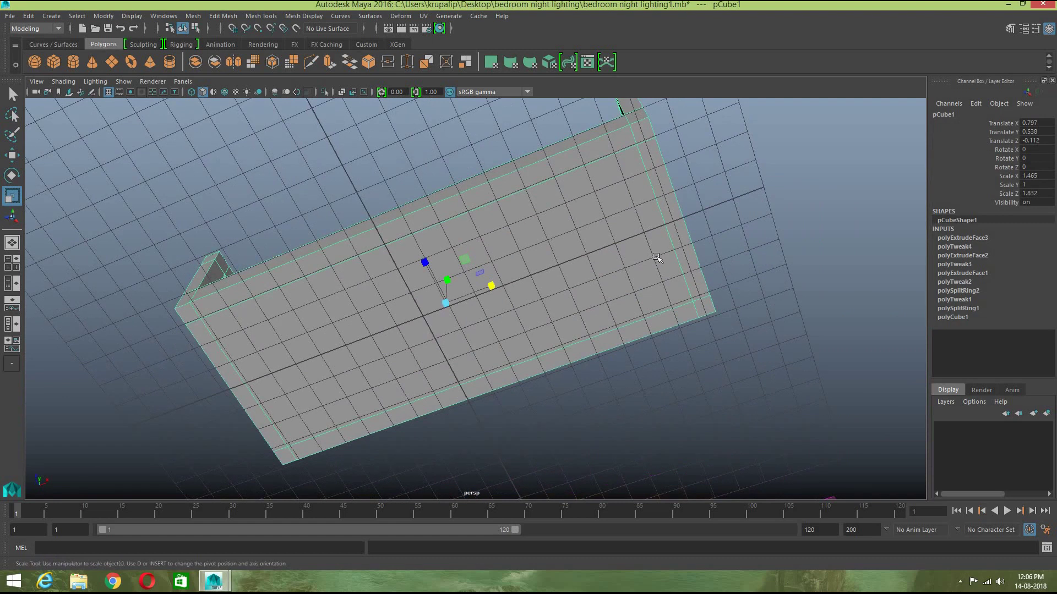
pyautogui.moveTo(617, 176); pyautogui.dragTo(618, 202, button='right')
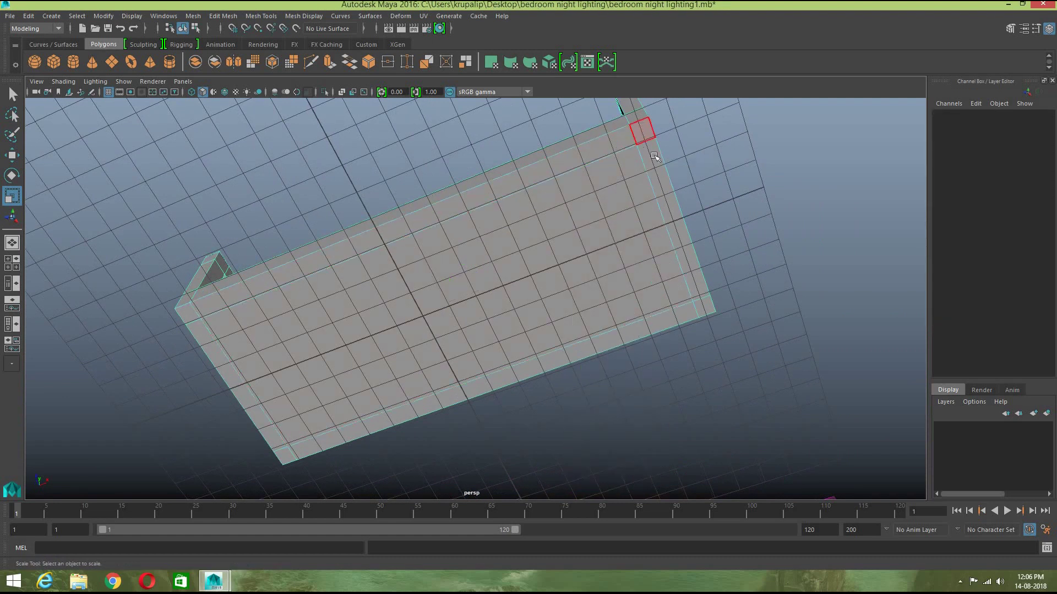
pyautogui.click(640, 129)
pyautogui.keyDown('shift'); pyautogui.click(188, 314); pyautogui.keyUp('shift')
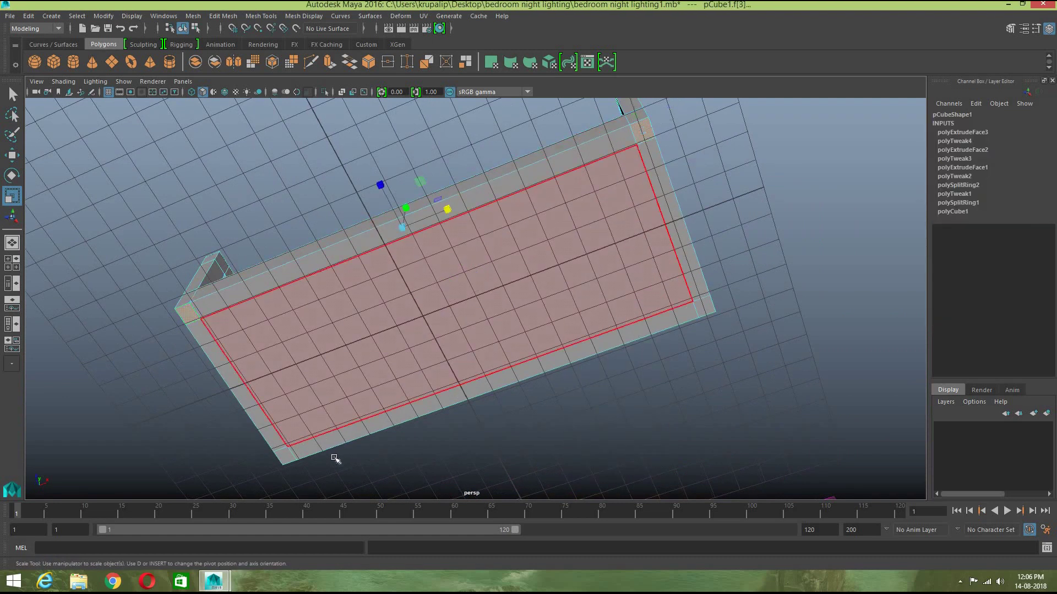
pyautogui.keyDown('shift'); pyautogui.click(284, 454); pyautogui.keyUp('shift')
pyautogui.keyDown('shift'); pyautogui.click(703, 304); pyautogui.keyUp('shift')
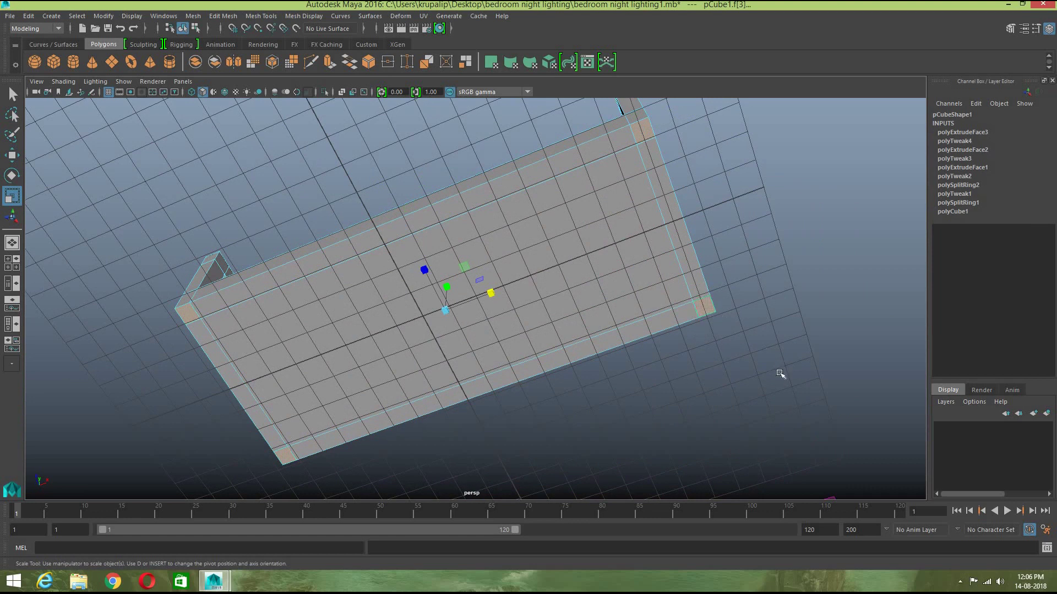
pyautogui.hotkey('ctrl', 'e')
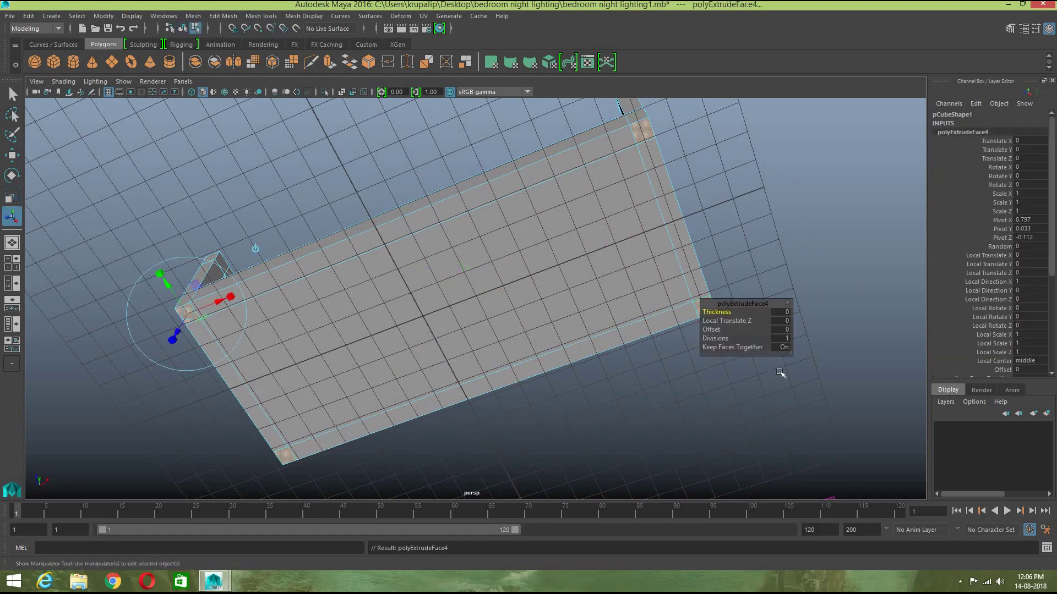
pyautogui.press('w')
pyautogui.keyDown('alt'); pyautogui.moveTo(640, 433); pyautogui.dragTo(606, 479); pyautogui.keyUp('alt')
pyautogui.moveTo(461, 305); pyautogui.dragTo(461, 369)
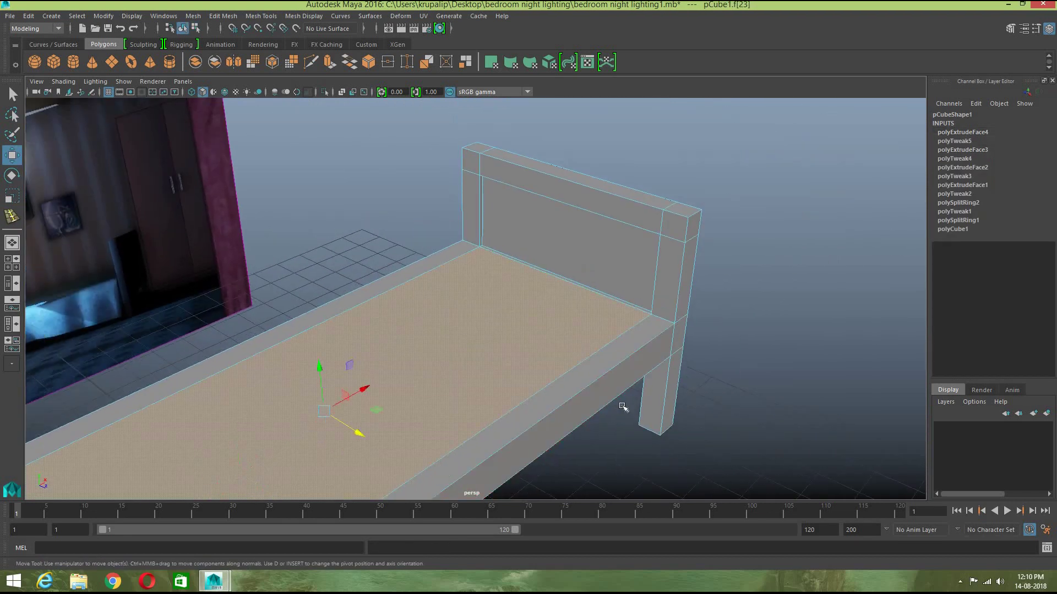
# Step: Return the bed to object mode, deselected
pyautogui.keyDown('alt'); pyautogui.moveTo(626, 406); pyautogui.dragTo(484, 274); pyautogui.keyUp('alt')
pyautogui.moveTo(484, 275); pyautogui.dragTo(505, 241, button='right')
pyautogui.click(509, 332)
pyautogui.scroll(-4, 510, 331)
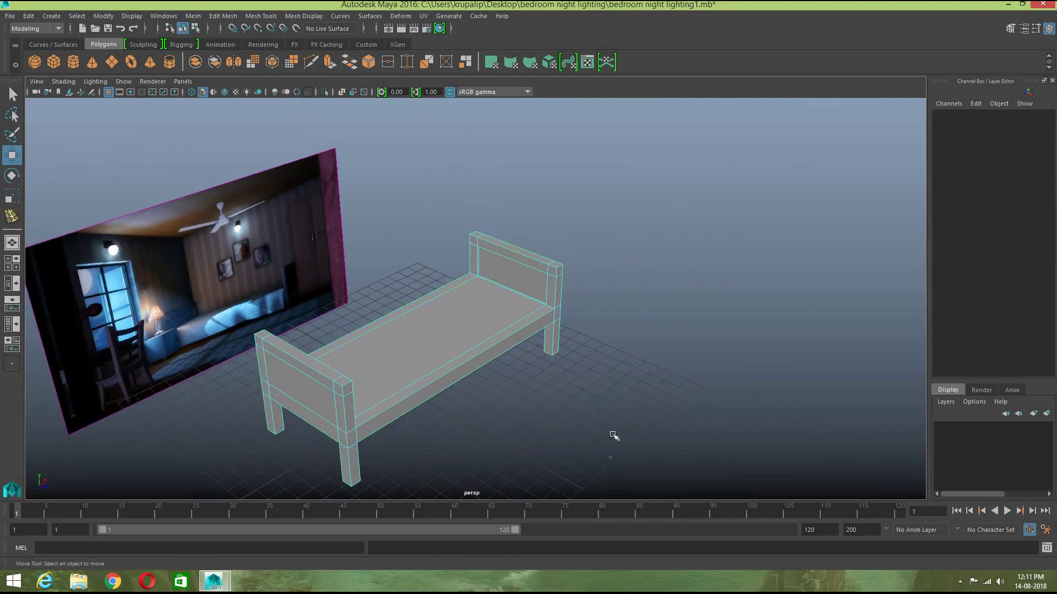
# Step: Bevel all edges of the bed frame with a fractional width of 0.5 and 2 segments
pyautogui.scroll(-3, 612, 435)
pyautogui.moveTo(589, 453); pyautogui.dragTo(356, 216)
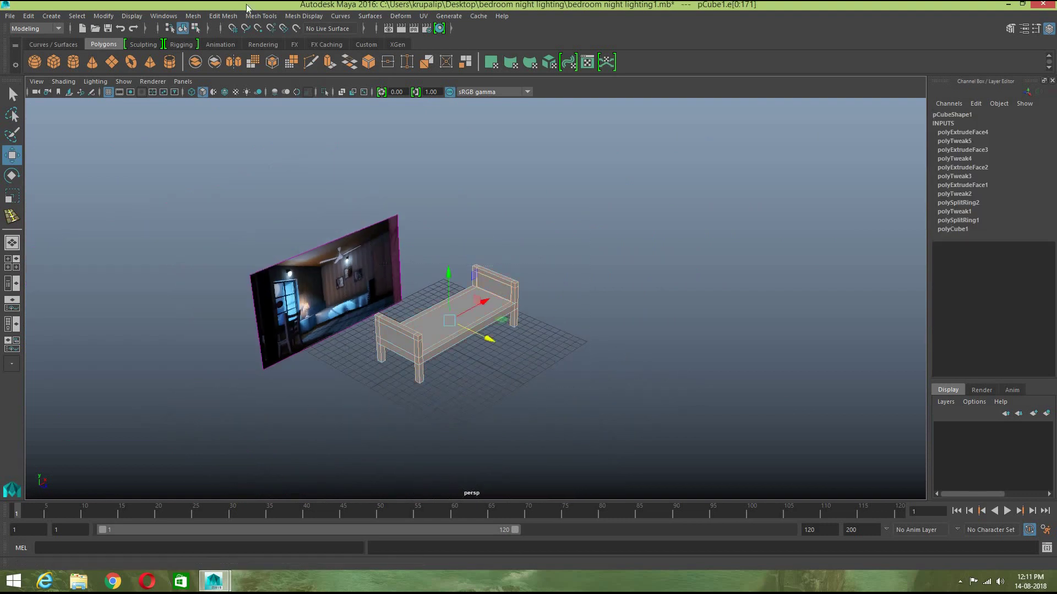
pyautogui.click(221, 16)
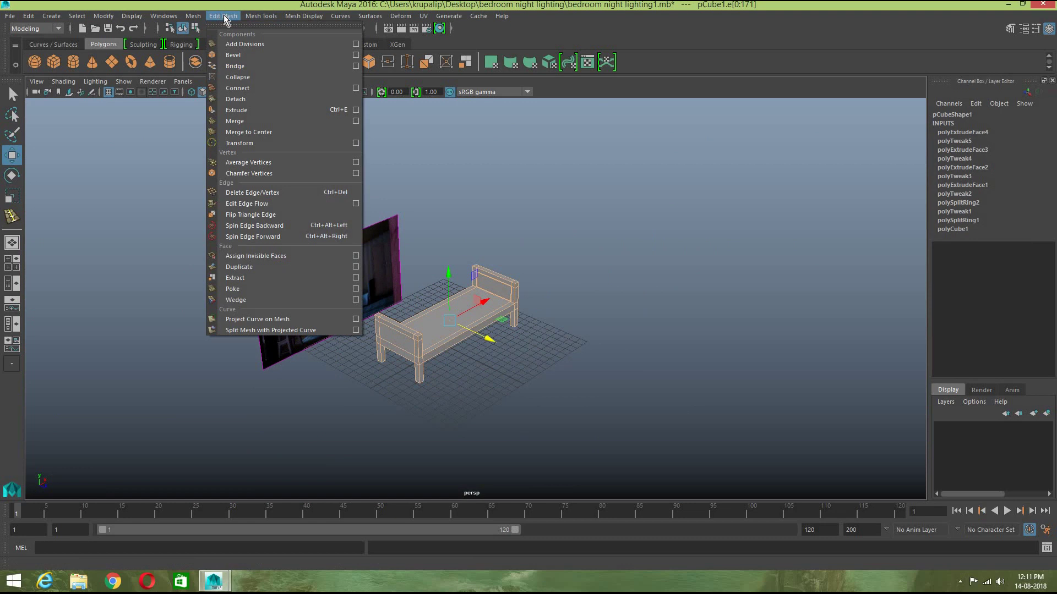
pyautogui.click(356, 55)
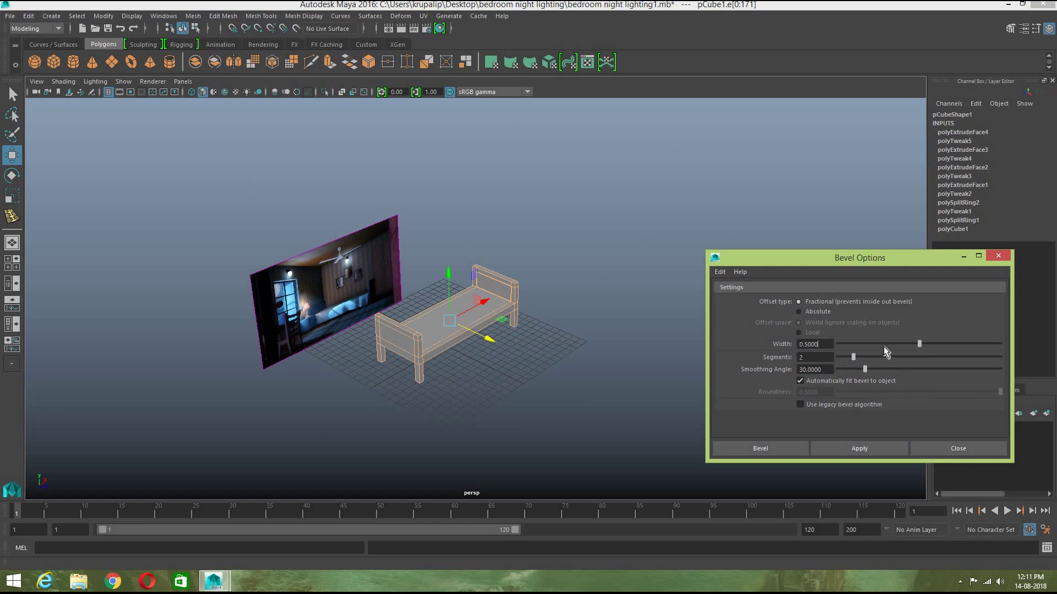
pyautogui.click(863, 344)
pyautogui.moveTo(856, 344); pyautogui.dragTo(856, 345)
pyautogui.click(719, 272)
pyautogui.click(737, 296)
pyautogui.click(847, 357)
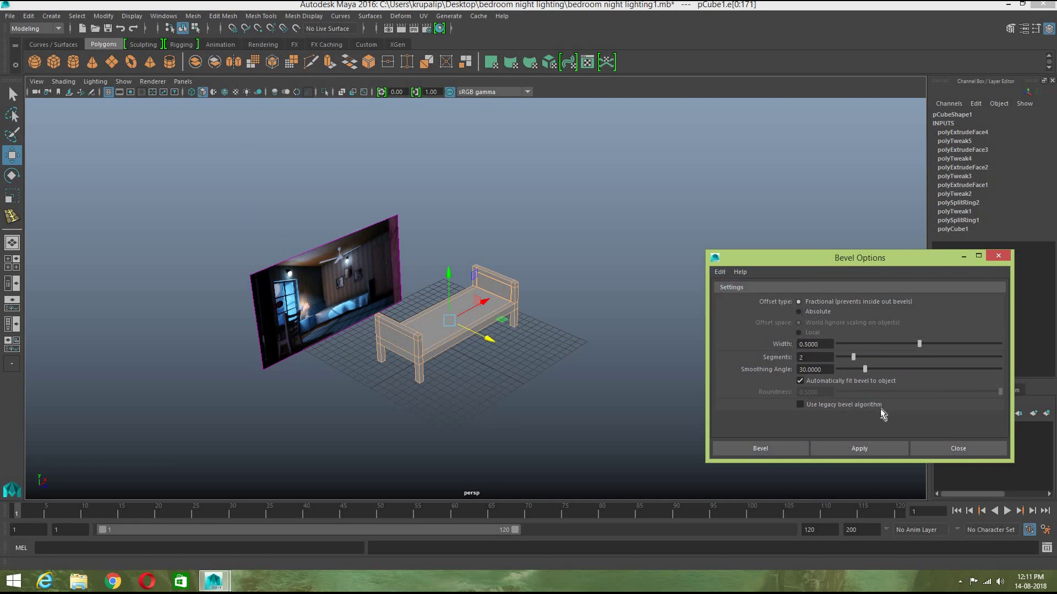
pyautogui.click(854, 449)
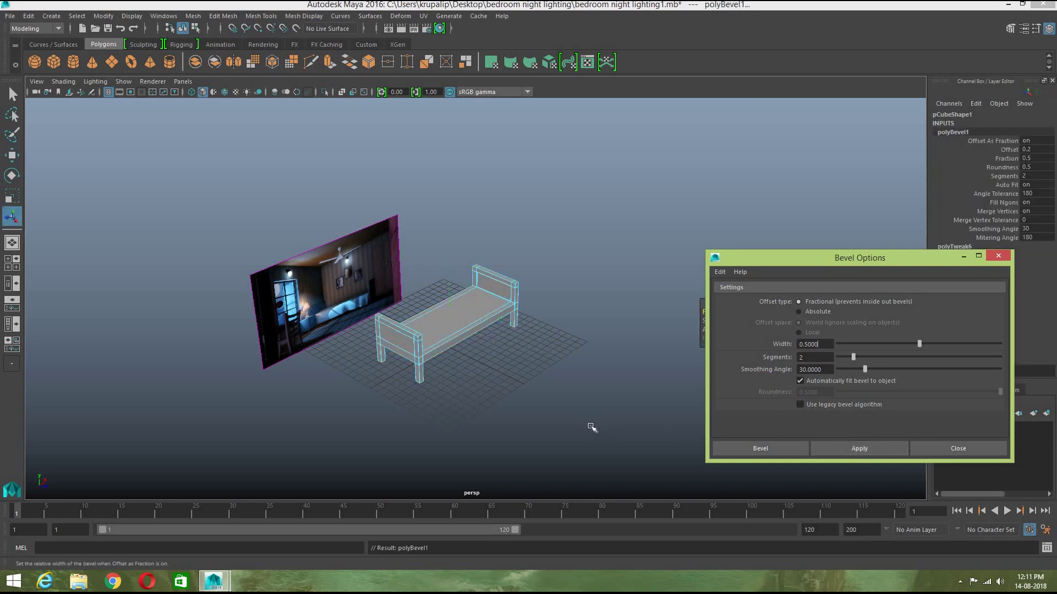
# Step: Return the bed frame to object mode, display it with smooth mesh preview, and close the bevel options
pyautogui.scroll(6, 590, 427)
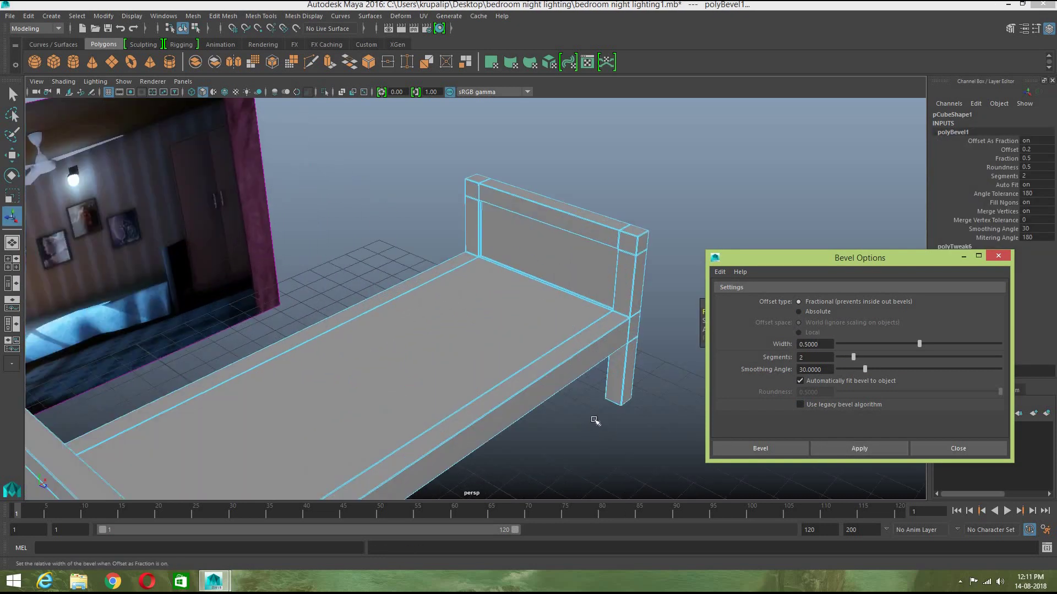
pyautogui.moveTo(577, 303); pyautogui.dragTo(554, 313, button='right')
pyautogui.click(554, 313)
pyautogui.press('3')
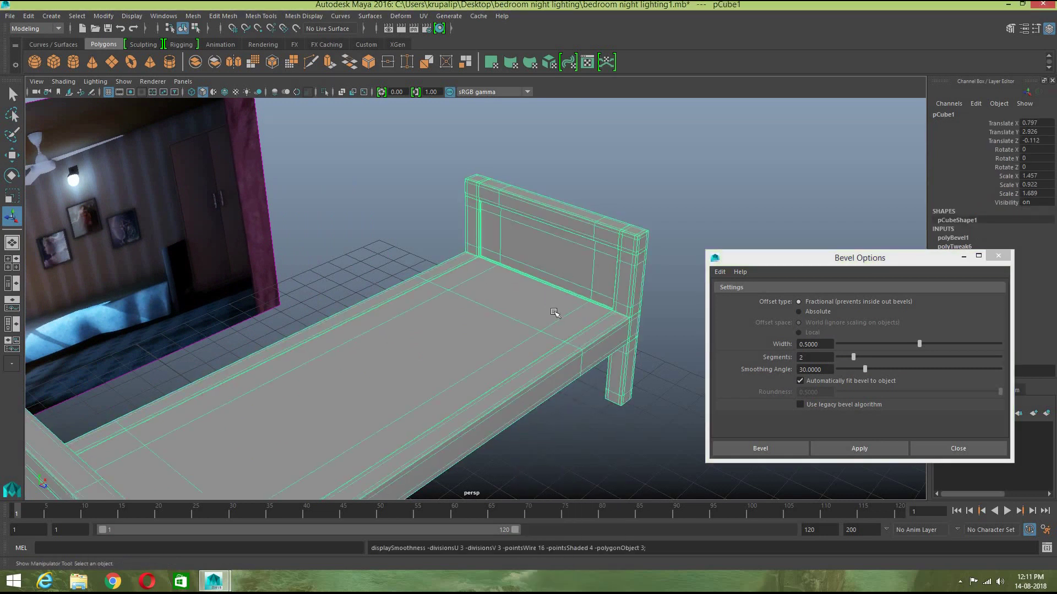
pyautogui.click(613, 428)
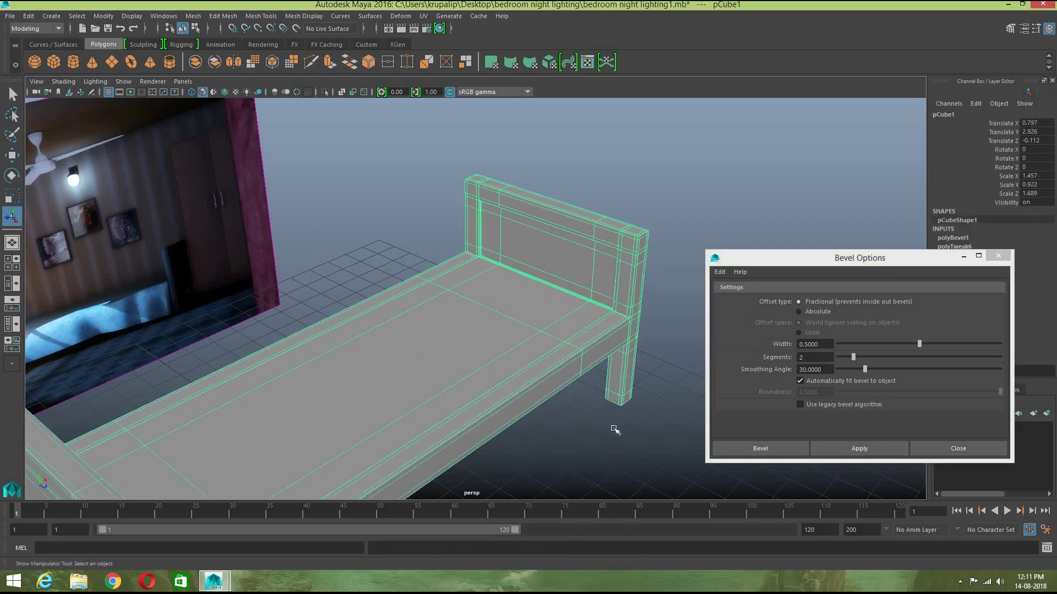
pyautogui.click(998, 256)
# Step: Examine the smoothed bed frame from several angles, checking its bevelled edges and end boards
pyautogui.keyDown('alt'); pyautogui.moveTo(624, 388); pyautogui.dragTo(494, 454); pyautogui.keyUp('alt')
pyautogui.click(644, 419)
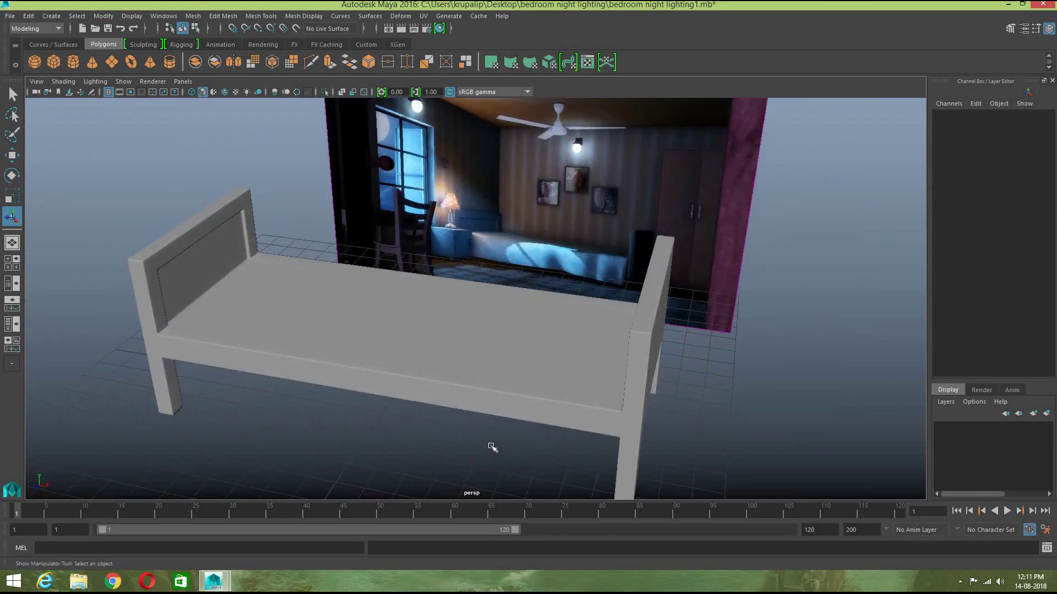
pyautogui.click(452, 354)
pyautogui.keyDown('alt'); pyautogui.moveTo(482, 388); pyautogui.dragTo(464, 390); pyautogui.keyUp('alt')
pyautogui.keyDown('alt'); pyautogui.moveTo(371, 358); pyautogui.dragTo(469, 389); pyautogui.keyUp('alt')
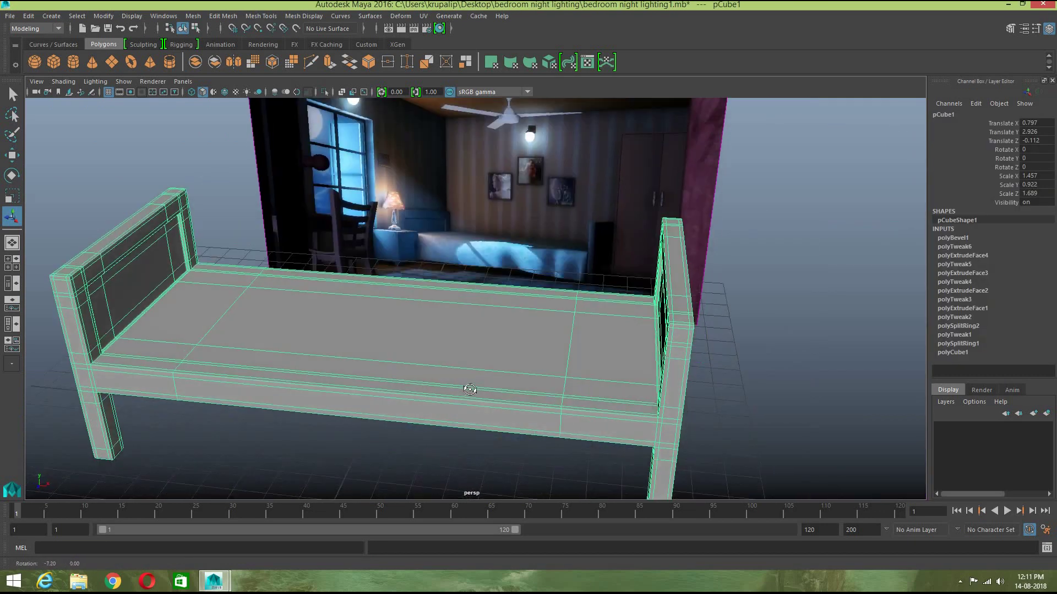
pyautogui.click(363, 438)
pyautogui.scroll(-5, 365, 432)
pyautogui.keyDown('alt'); pyautogui.moveTo(366, 429); pyautogui.dragTo(387, 420); pyautogui.keyUp('alt')
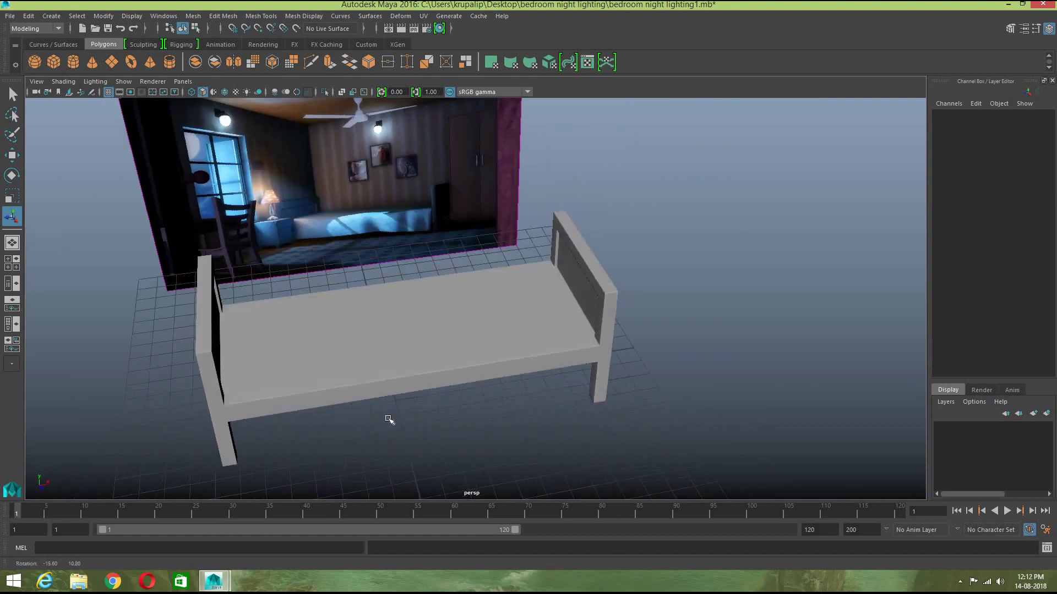
# Step: Create a polygon cube about 15.975 wide, 5.485 deep and 1.693 high as the mattress and raise it to Translate Y 4.196
pyautogui.click(53, 62)
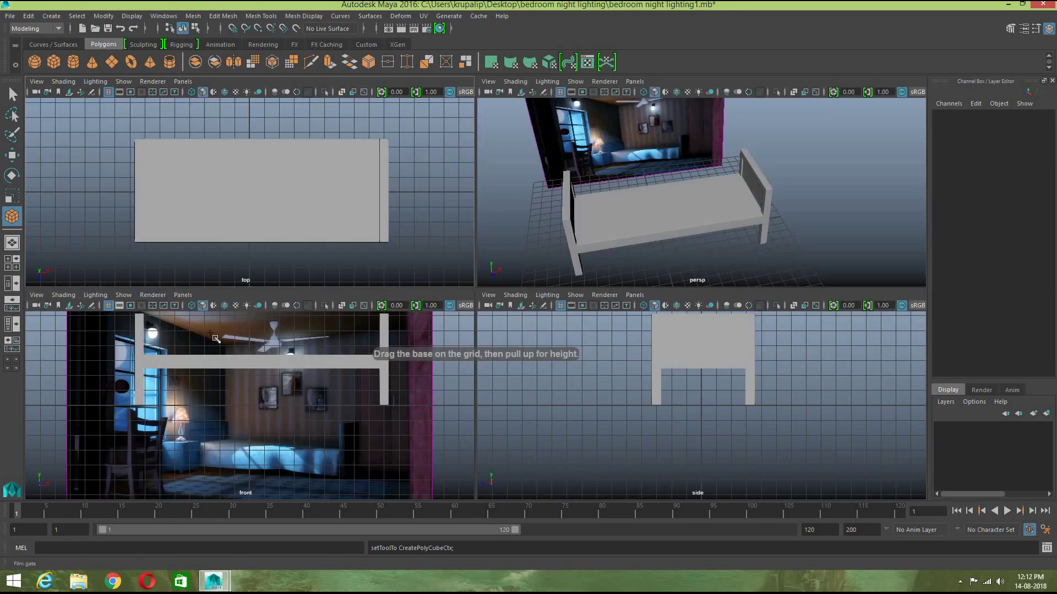
pyautogui.click(11, 262)
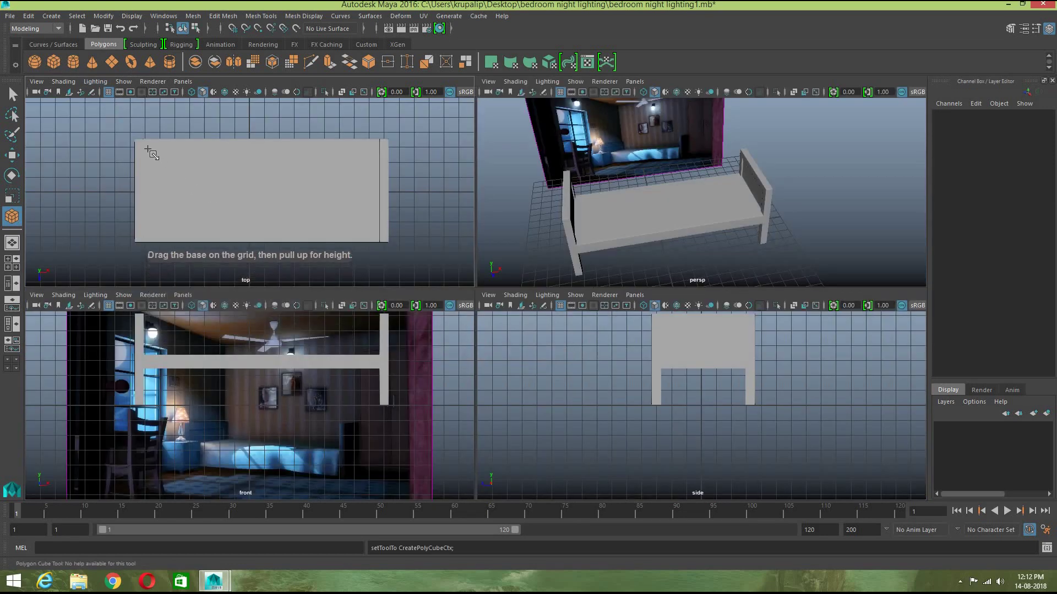
pyautogui.moveTo(146, 142); pyautogui.dragTo(387, 228)
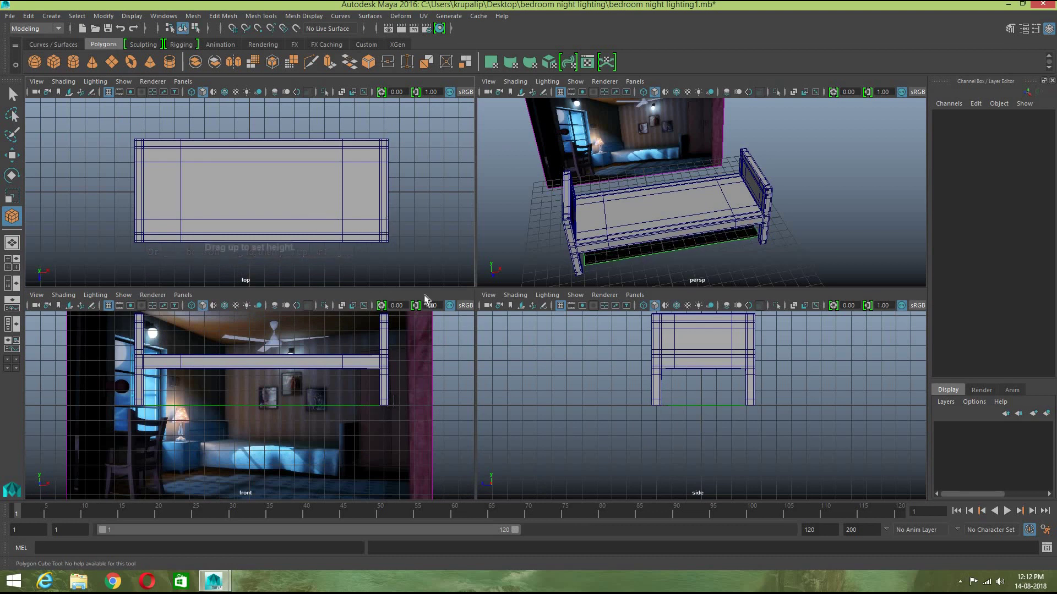
pyautogui.moveTo(256, 385); pyautogui.dragTo(259, 378)
pyautogui.moveTo(324, 392); pyautogui.dragTo(322, 391)
pyautogui.moveTo(266, 338); pyautogui.dragTo(255, 283)
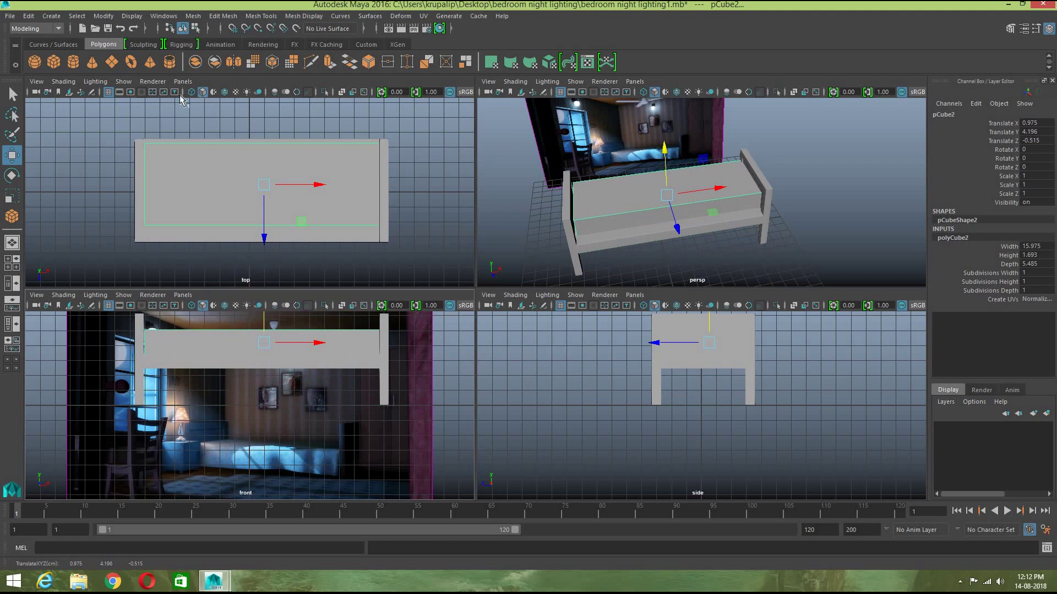
# Step: Show the top view in wireframe and position the mattress box between the end boards at Translate X 0.903 and Z -0.147
pyautogui.click(191, 92)
pyautogui.click(225, 92)
pyautogui.click(264, 238)
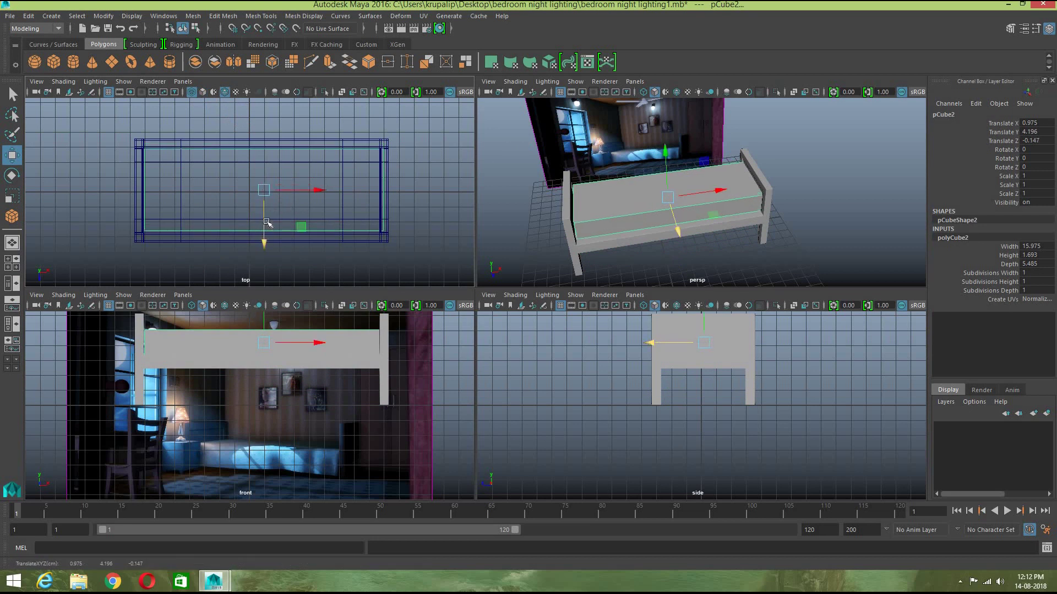
pyautogui.press('space')
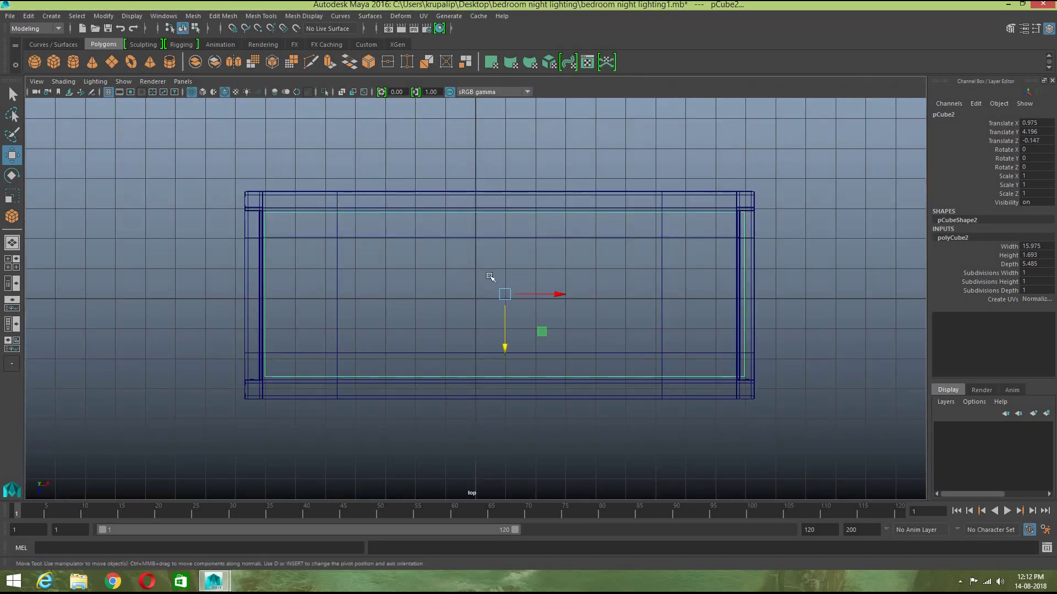
pyautogui.scroll(2, 503, 278)
pyautogui.keyDown('alt'); pyautogui.moveTo(495, 277); pyautogui.dragTo(367, 250, button='middle'); pyautogui.keyUp('alt')
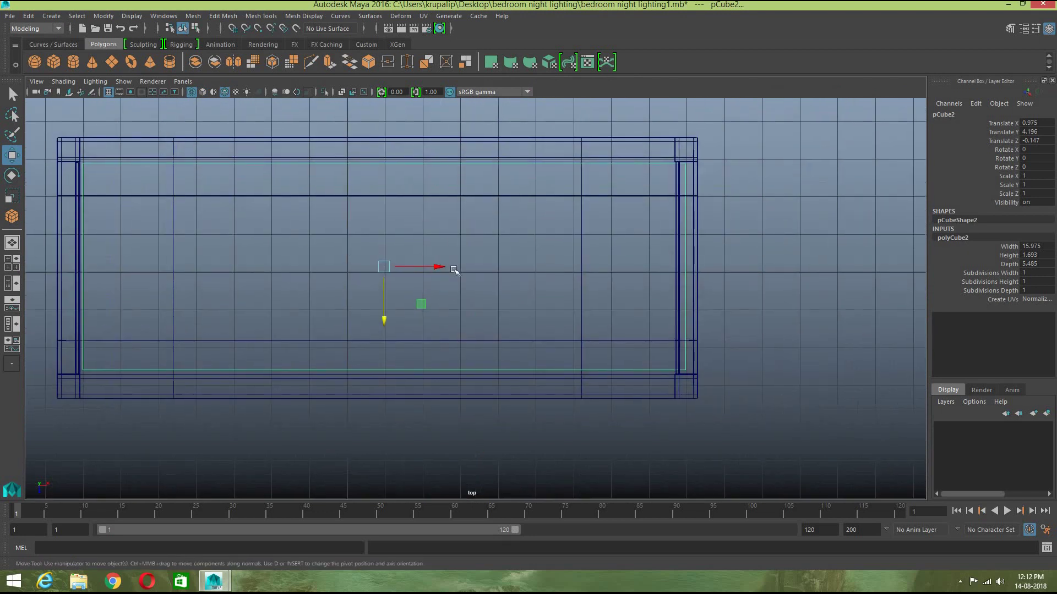
pyautogui.moveTo(439, 269); pyautogui.dragTo(437, 270)
# Step: Move the mattress box's side vertices to meet the end board and the frame's long outer edges, then return to object mode
pyautogui.moveTo(518, 242); pyautogui.dragTo(486, 243, button='right')
pyautogui.moveTo(762, 417); pyautogui.dragTo(669, 133)
pyautogui.moveTo(735, 267); pyautogui.dragTo(724, 268)
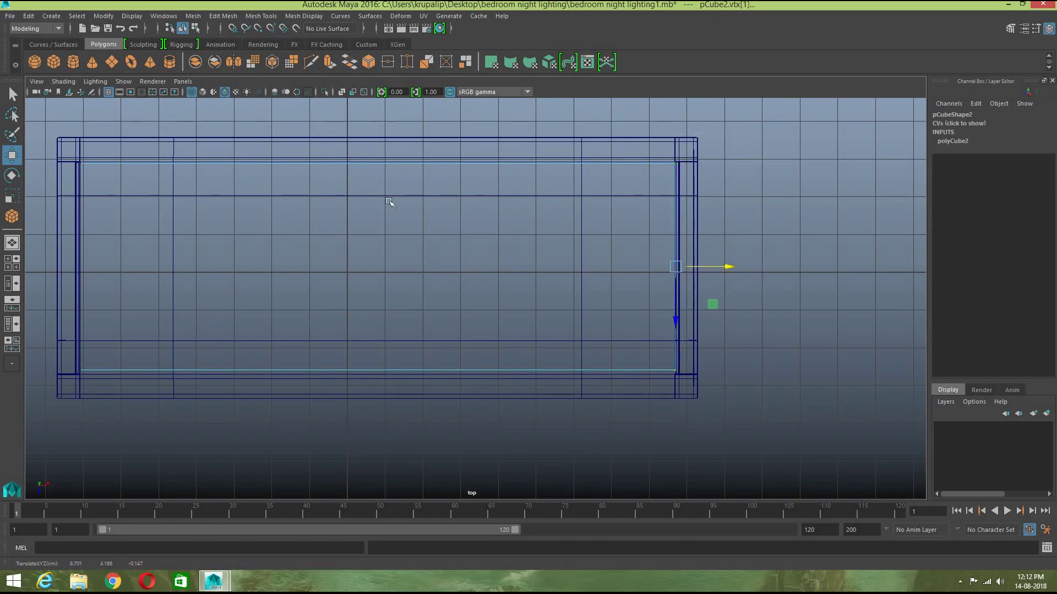
pyautogui.moveTo(55, 128); pyautogui.dragTo(693, 227)
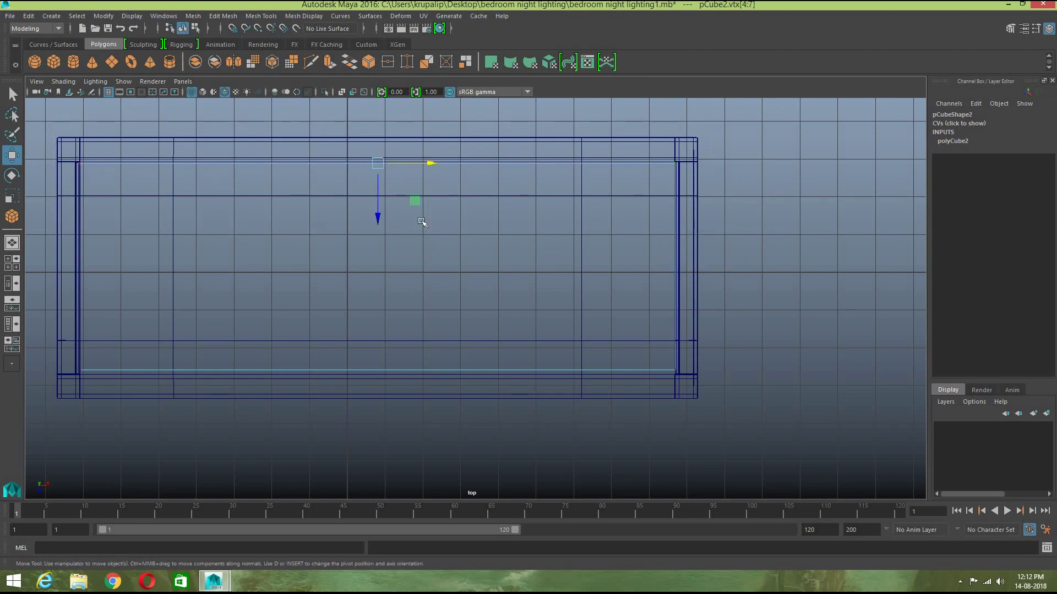
pyautogui.moveTo(376, 218); pyautogui.dragTo(377, 193)
pyautogui.moveTo(39, 340); pyautogui.dragTo(738, 410)
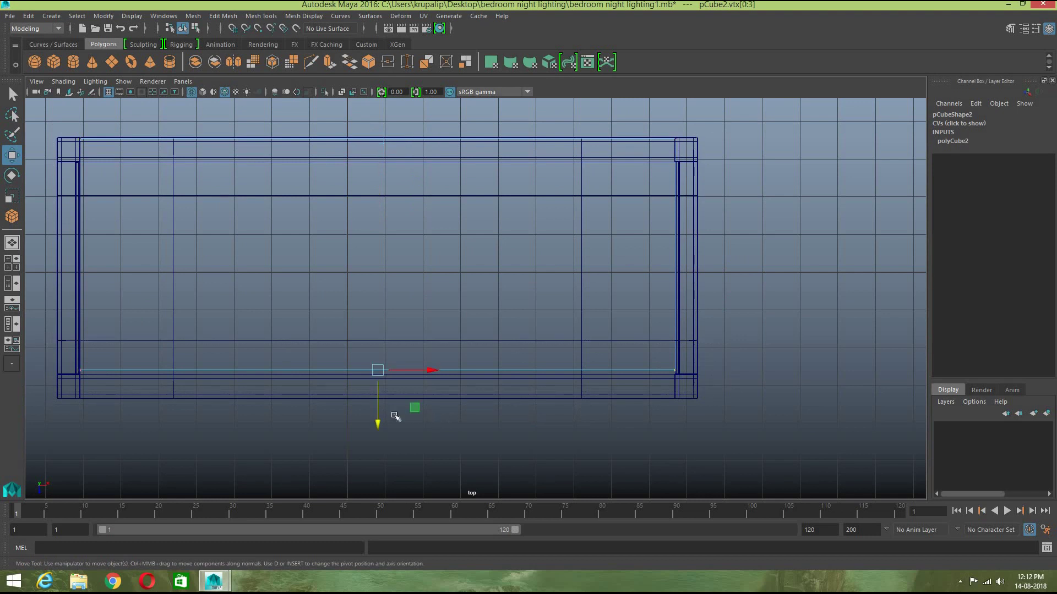
pyautogui.moveTo(379, 431); pyautogui.dragTo(379, 443)
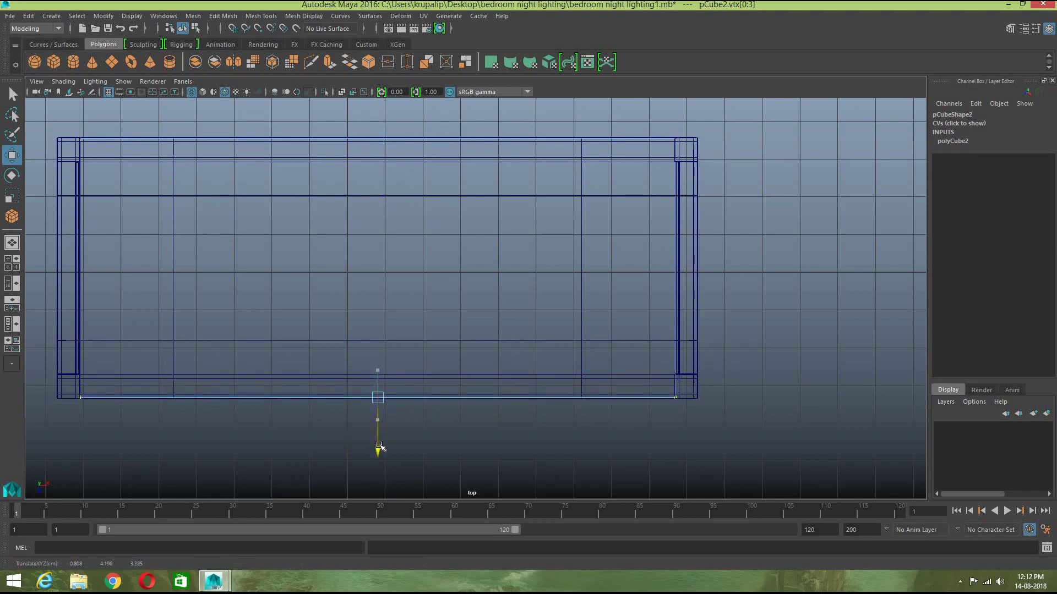
pyautogui.moveTo(443, 273); pyautogui.dragTo(389, 270, button='right')
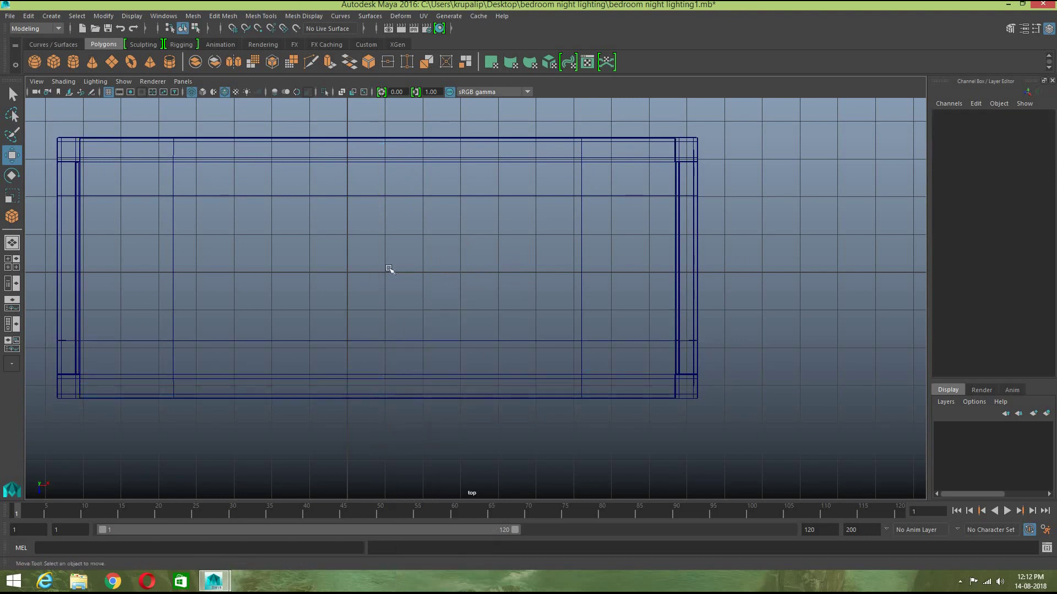
# Step: In the perspective view, flatten the mattress box to a Y scale of 0.471
pyautogui.click(12, 242)
pyautogui.click(519, 311)
pyautogui.keyDown('alt'); pyautogui.moveTo(648, 448); pyautogui.dragTo(524, 389); pyautogui.keyUp('alt')
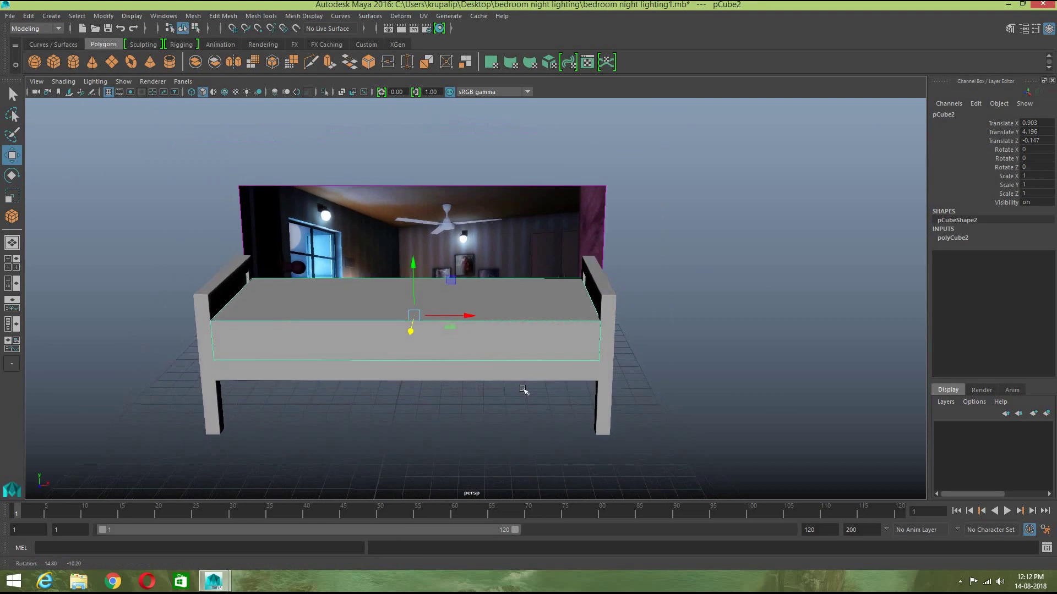
pyautogui.press('r')
pyautogui.moveTo(413, 278); pyautogui.dragTo(414, 295)
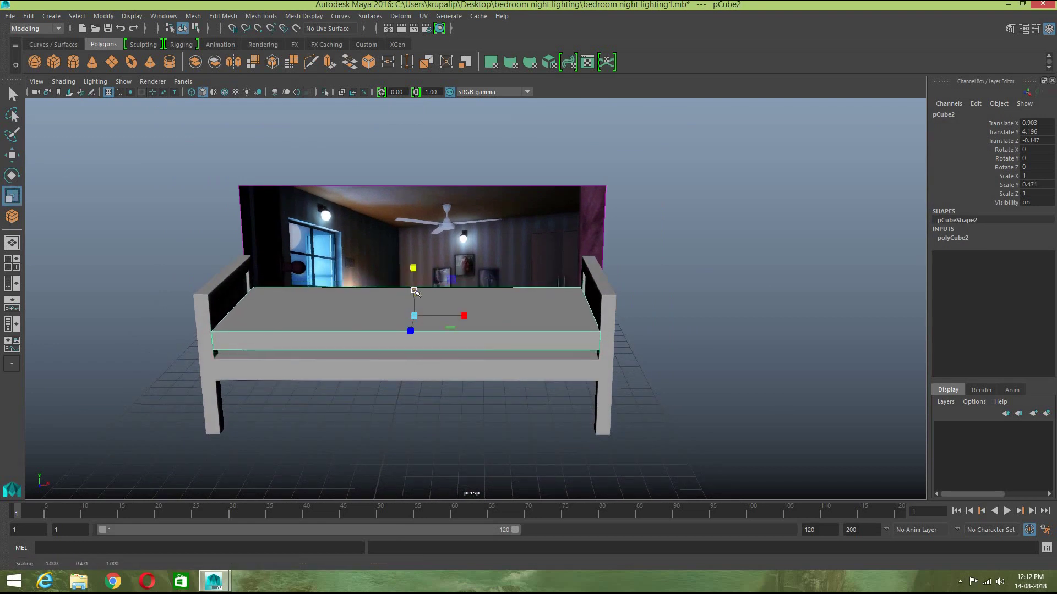
# Step: Lower the mattress onto the bed slab at Translate Y 3.784, using wireframe-on-shaded display to judge the contact
pyautogui.press('w')
pyautogui.moveTo(414, 278); pyautogui.dragTo(414, 282)
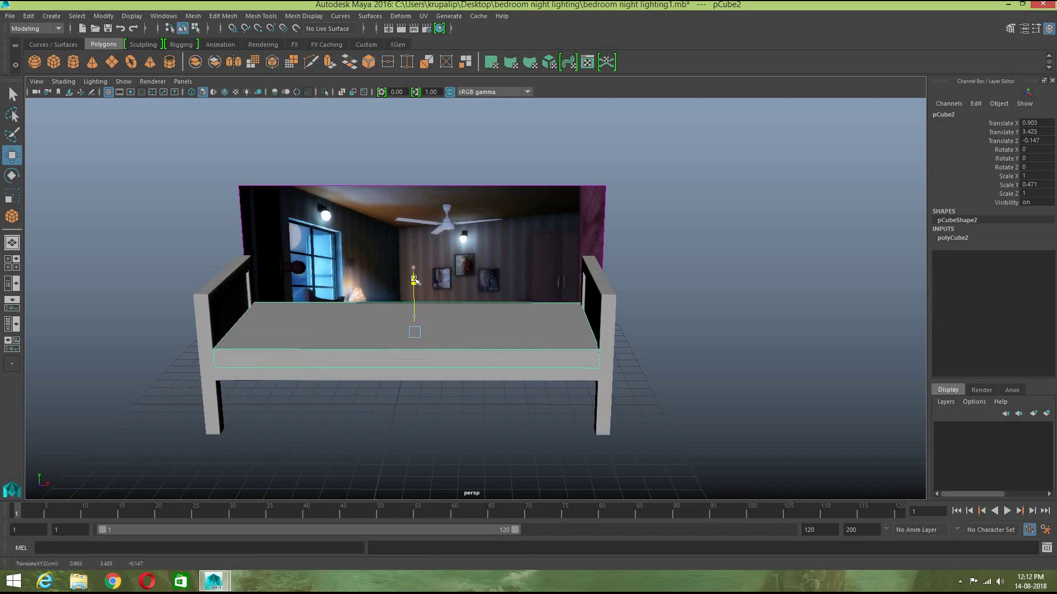
pyautogui.scroll(3, 661, 438)
pyautogui.keyDown('alt'); pyautogui.moveTo(549, 454); pyautogui.dragTo(543, 476); pyautogui.keyUp('alt')
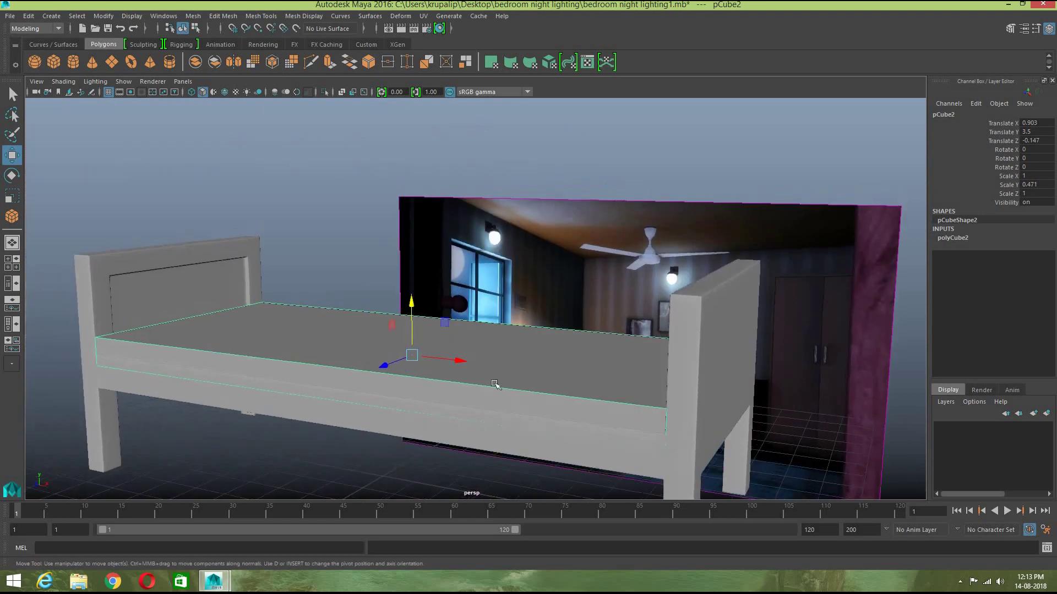
pyautogui.moveTo(411, 306); pyautogui.dragTo(412, 289)
pyautogui.scroll(3, 448, 428)
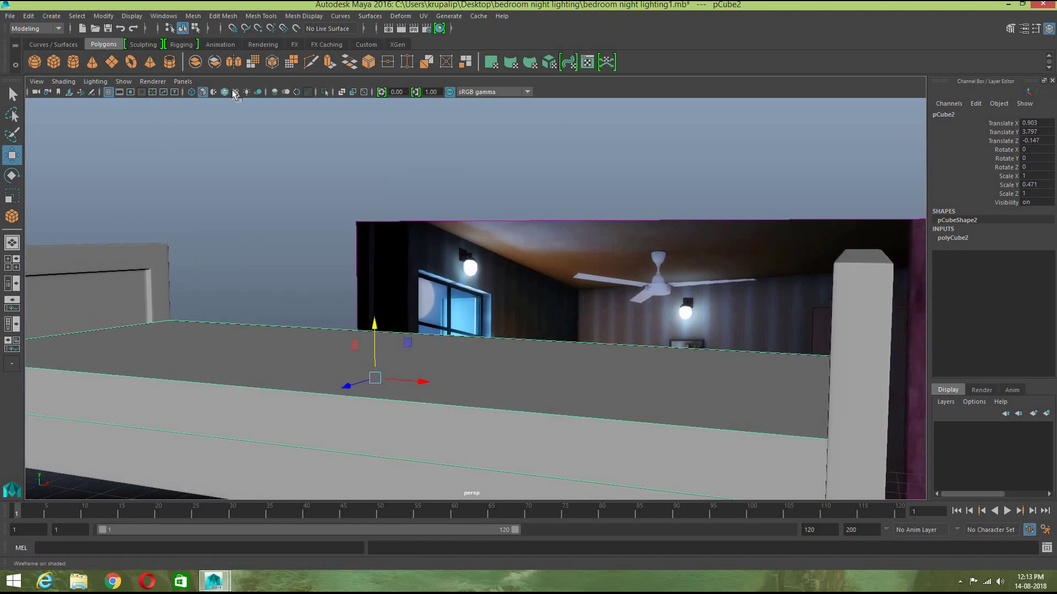
pyautogui.click(225, 92)
pyautogui.scroll(-2, 382, 334)
pyautogui.moveTo(398, 306); pyautogui.dragTo(401, 303)
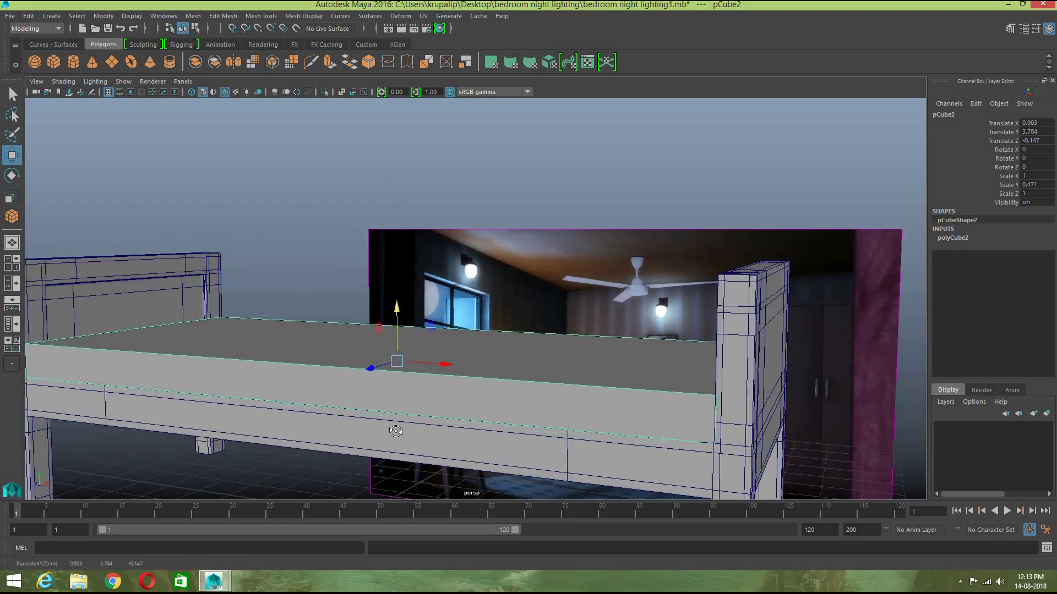
# Step: Bevel the mattress with fraction 0.5 and 2 segments, and display it with smooth mesh preview
pyautogui.keyDown('alt'); pyautogui.moveTo(449, 452); pyautogui.dragTo(439, 439); pyautogui.keyUp('alt')
pyautogui.scroll(-4, 439, 439)
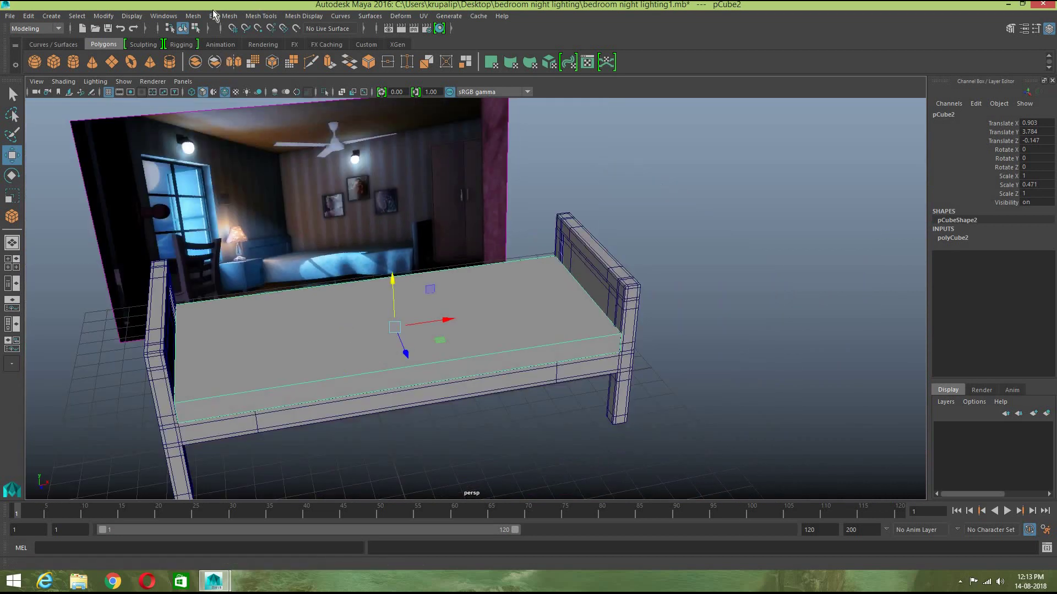
pyautogui.click(217, 18)
pyautogui.click(231, 55)
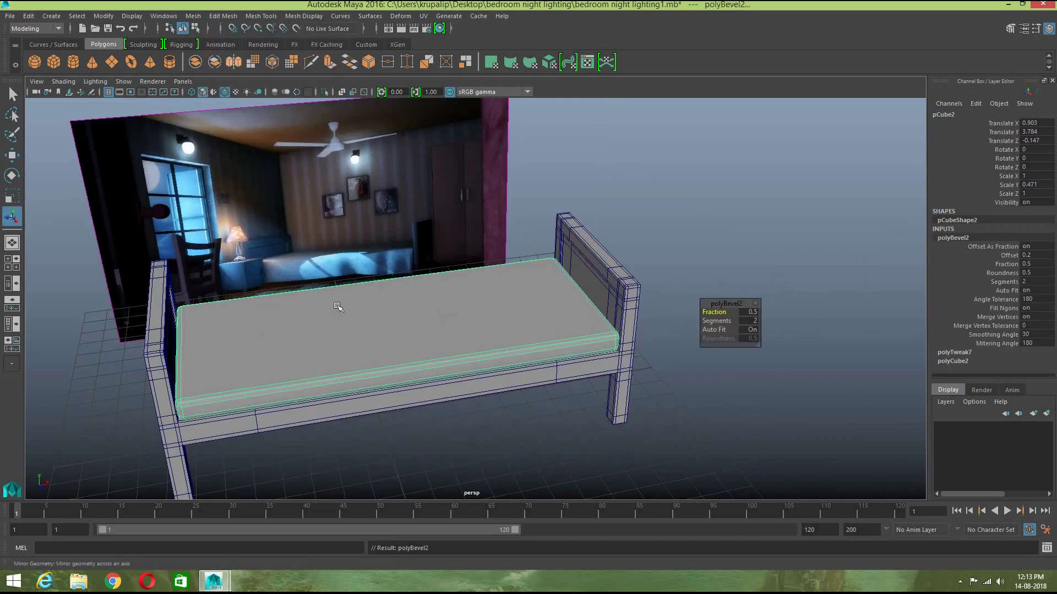
pyautogui.press('3')
pyautogui.moveTo(348, 345); pyautogui.dragTo(410, 260, button='right')
pyautogui.click(542, 411)
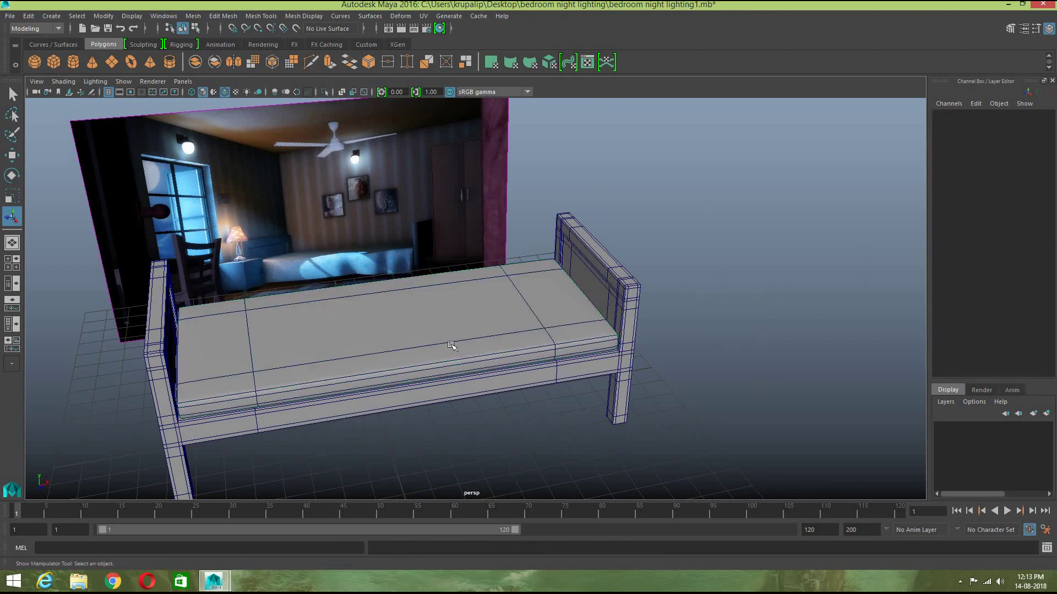
# Step: Widen the mattress to an X scale of about 1.015 to fill the frame, and turn off wireframe-on-shaded display
pyautogui.click(451, 345)
pyautogui.press('r')
pyautogui.moveTo(442, 320); pyautogui.dragTo(444, 323)
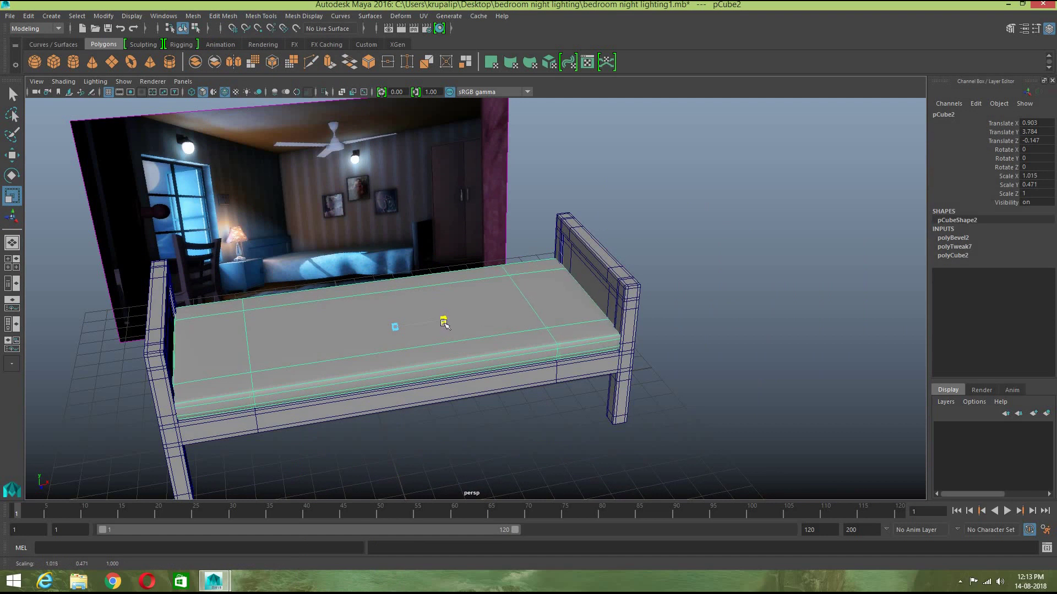
pyautogui.click(502, 453)
pyautogui.scroll(-3, 509, 448)
pyautogui.keyDown('alt'); pyautogui.moveTo(516, 444); pyautogui.dragTo(326, 303); pyautogui.keyUp('alt')
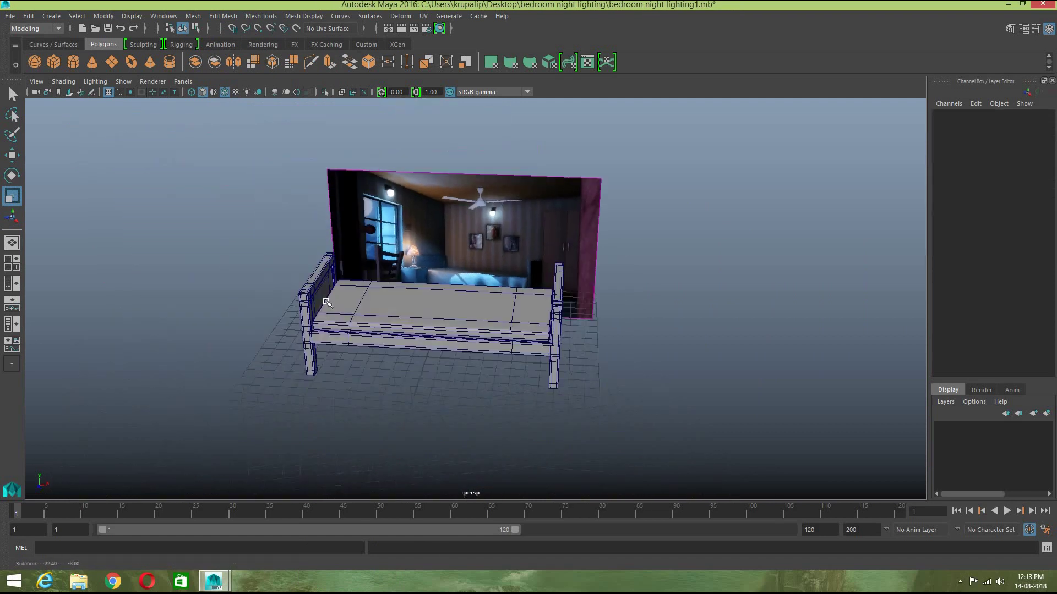
pyautogui.click(228, 95)
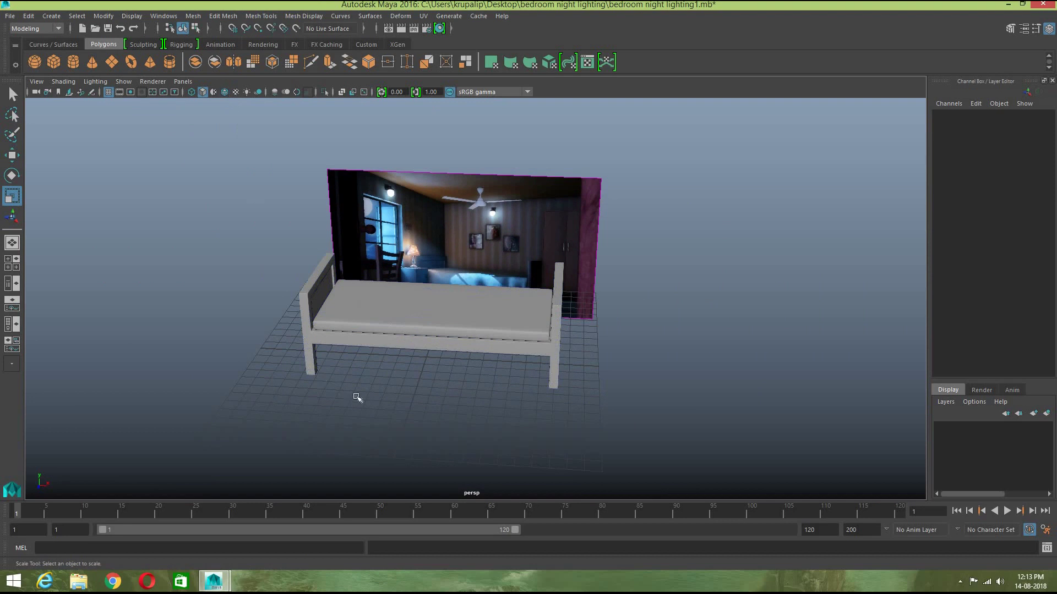
# Step: In the top view, switch the mattress to vertex editing and move its front row of vertices toward the frame's front edge
pyautogui.scroll(4, 400, 420)
pyautogui.keyDown('alt'); pyautogui.moveTo(396, 432); pyautogui.dragTo(391, 458); pyautogui.keyUp('alt')
pyautogui.click(389, 321)
pyautogui.keyDown('alt'); pyautogui.moveTo(389, 330); pyautogui.dragTo(386, 396); pyautogui.keyUp('alt')
pyautogui.click(12, 263)
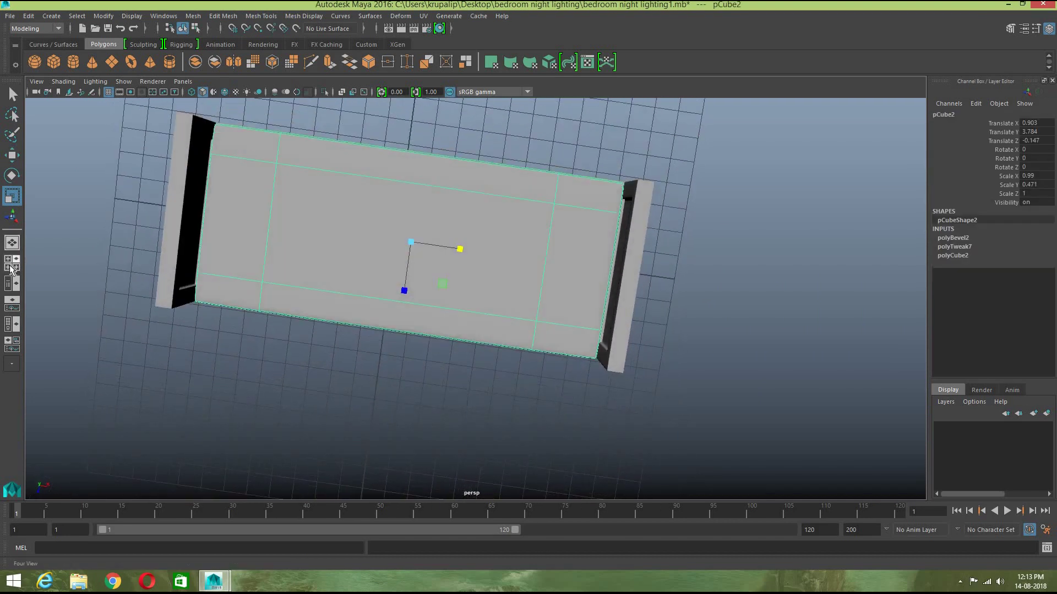
pyautogui.press('space')
pyautogui.moveTo(263, 207); pyautogui.dragTo(233, 230, button='right')
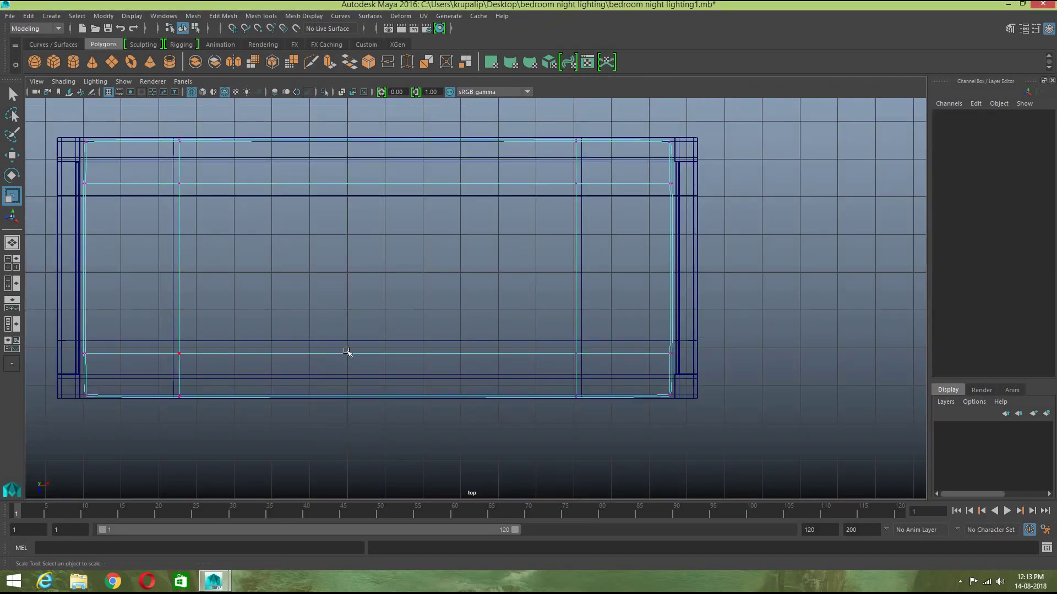
pyautogui.moveTo(696, 452); pyautogui.dragTo(80, 380)
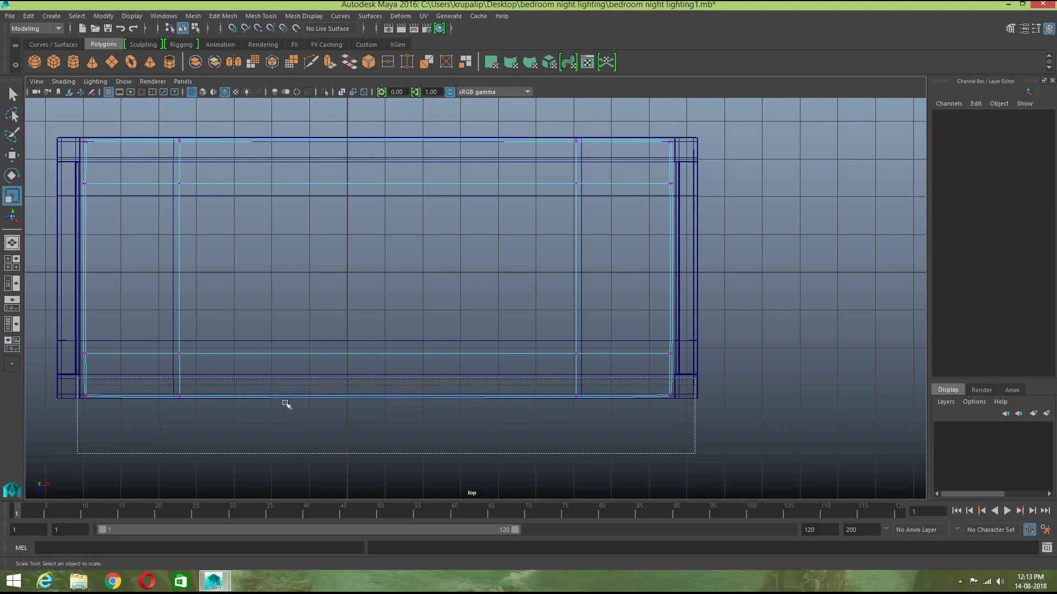
pyautogui.press('w')
pyautogui.moveTo(380, 449); pyautogui.dragTo(369, 450)
# Step: Adjust the mattress's corner vertices one corner at a time so its outline squares up with the bed frame
pyautogui.moveTo(80, 388); pyautogui.dragTo(85, 438)
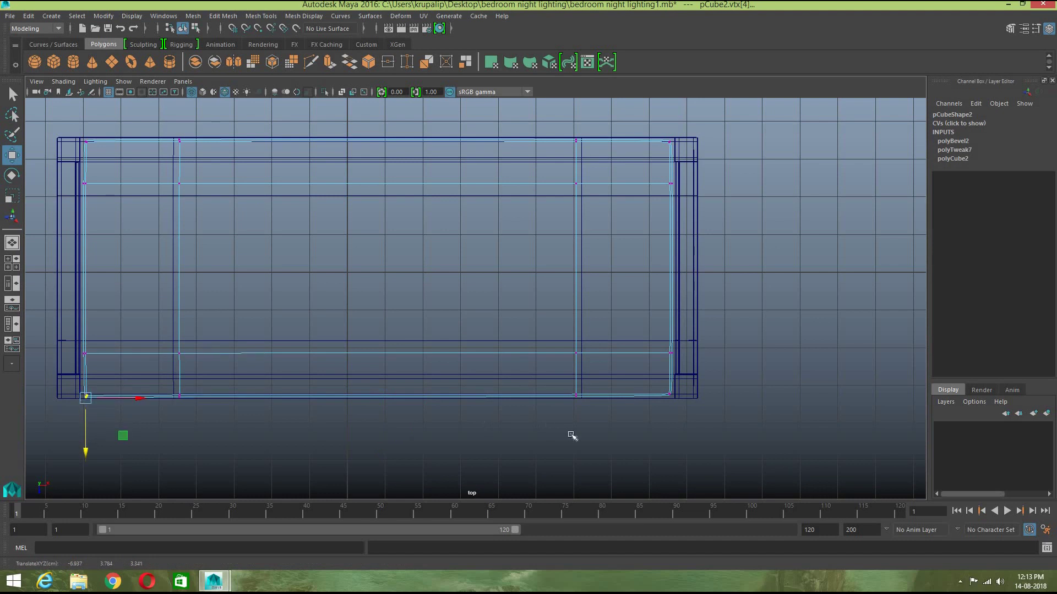
pyautogui.moveTo(699, 449); pyautogui.dragTo(756, 432)
pyautogui.click(674, 423)
pyautogui.moveTo(655, 124); pyautogui.dragTo(682, 160)
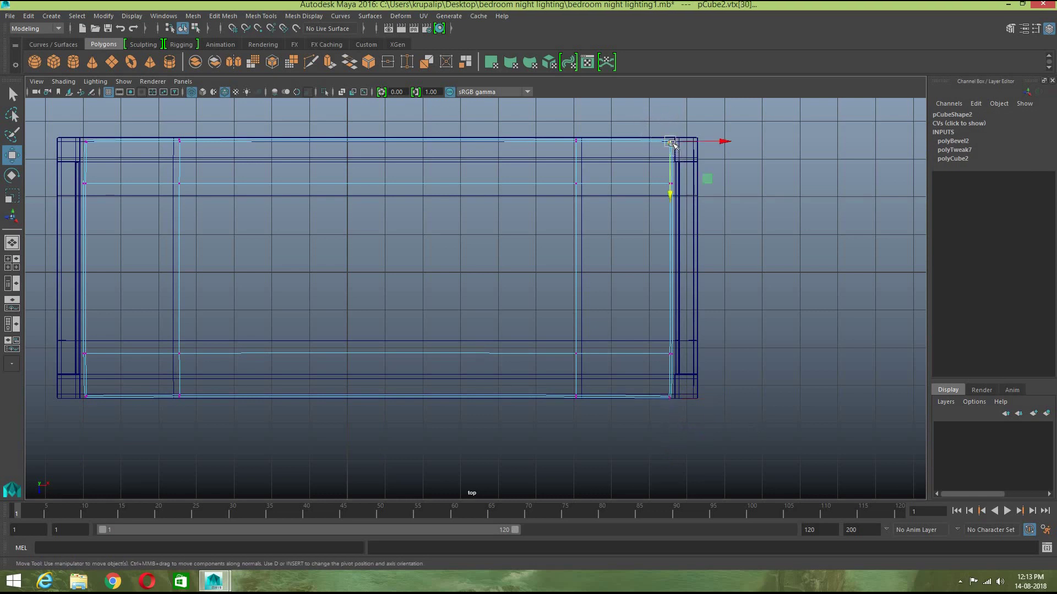
pyautogui.moveTo(59, 119); pyautogui.dragTo(90, 158)
pyautogui.moveTo(84, 193); pyautogui.dragTo(90, 192)
# Step: Move the vertex columns at both ends of the mattress outward to meet the headboard and footboard
pyautogui.moveTo(125, 424); pyautogui.dragTo(13, 111)
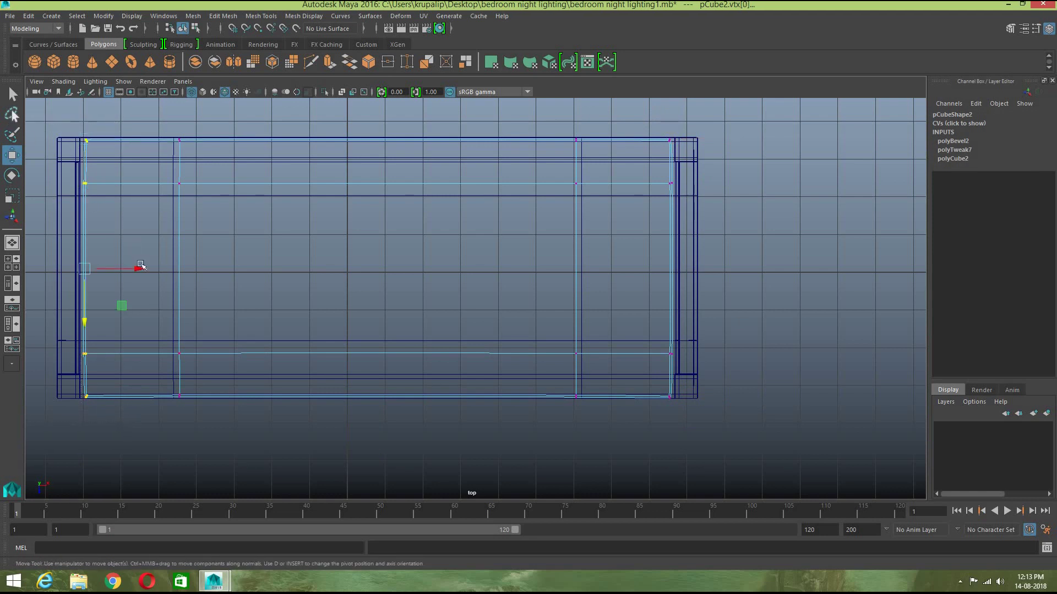
pyautogui.moveTo(138, 270); pyautogui.dragTo(135, 271)
pyautogui.moveTo(221, 273); pyautogui.dragTo(221, 273)
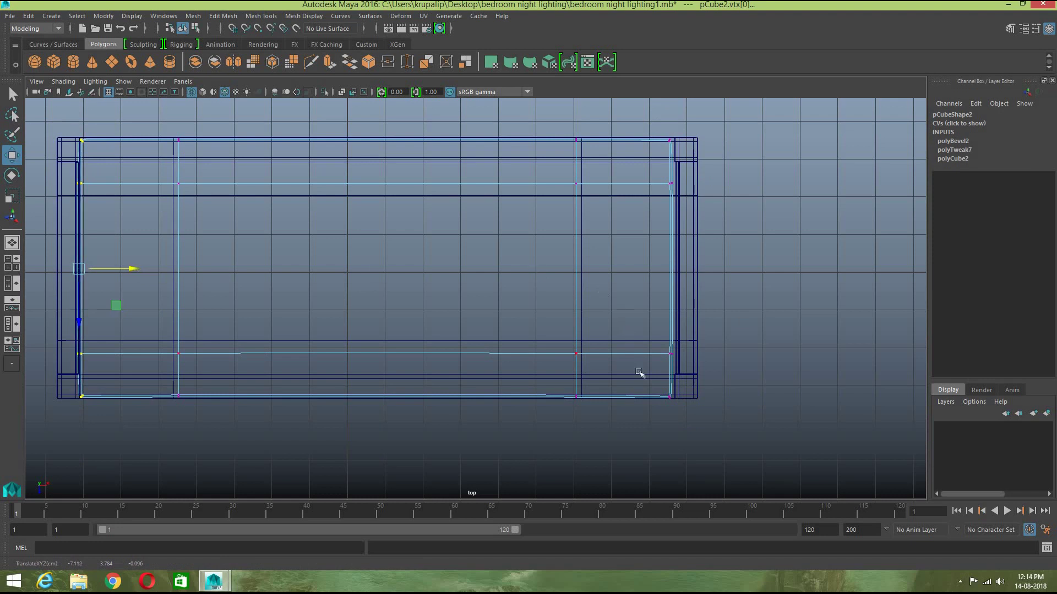
pyautogui.moveTo(692, 416); pyautogui.dragTo(642, 129)
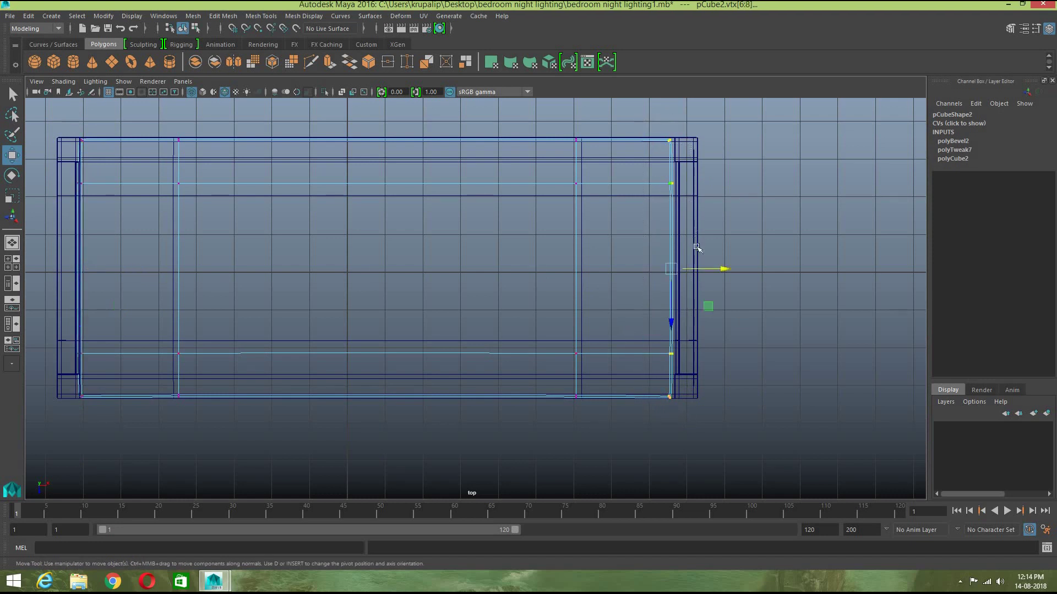
pyautogui.moveTo(722, 270); pyautogui.dragTo(726, 270)
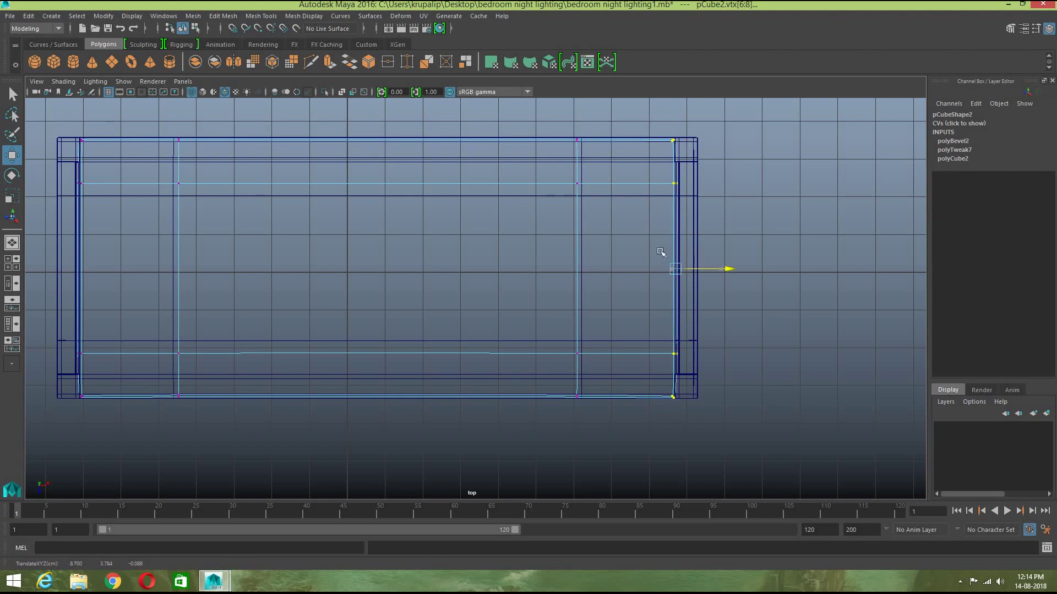
# Step: Shift the mattress's two inner vertex columns slightly outward toward the ends, and return to object mode
pyautogui.moveTo(554, 131); pyautogui.dragTo(604, 415)
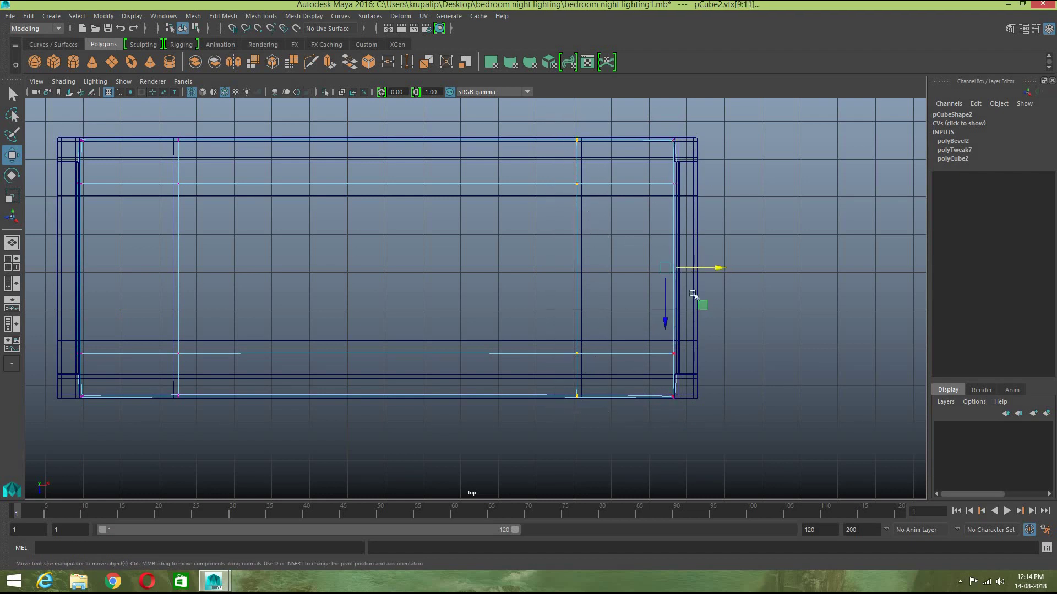
pyautogui.moveTo(713, 267); pyautogui.dragTo(720, 268)
pyautogui.moveTo(151, 138); pyautogui.dragTo(198, 420)
pyautogui.moveTo(138, 269); pyautogui.dragTo(134, 268)
pyautogui.moveTo(292, 276); pyautogui.dragTo(337, 255, button='right')
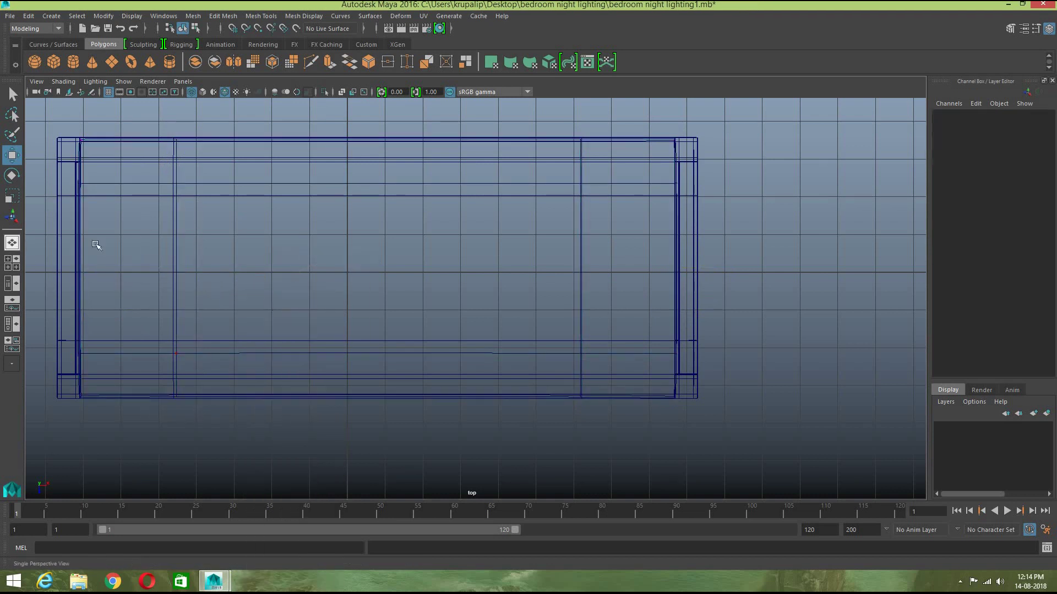
# Step: Back in the perspective view, lower the mattress to Translate Y 3.702
pyautogui.click(12, 243)
pyautogui.click(517, 297)
pyautogui.keyDown('alt'); pyautogui.moveTo(543, 417); pyautogui.dragTo(575, 251); pyautogui.keyUp('alt')
pyautogui.click(406, 452)
pyautogui.keyDown('alt'); pyautogui.moveTo(477, 480); pyautogui.dragTo(373, 330); pyautogui.keyUp('alt')
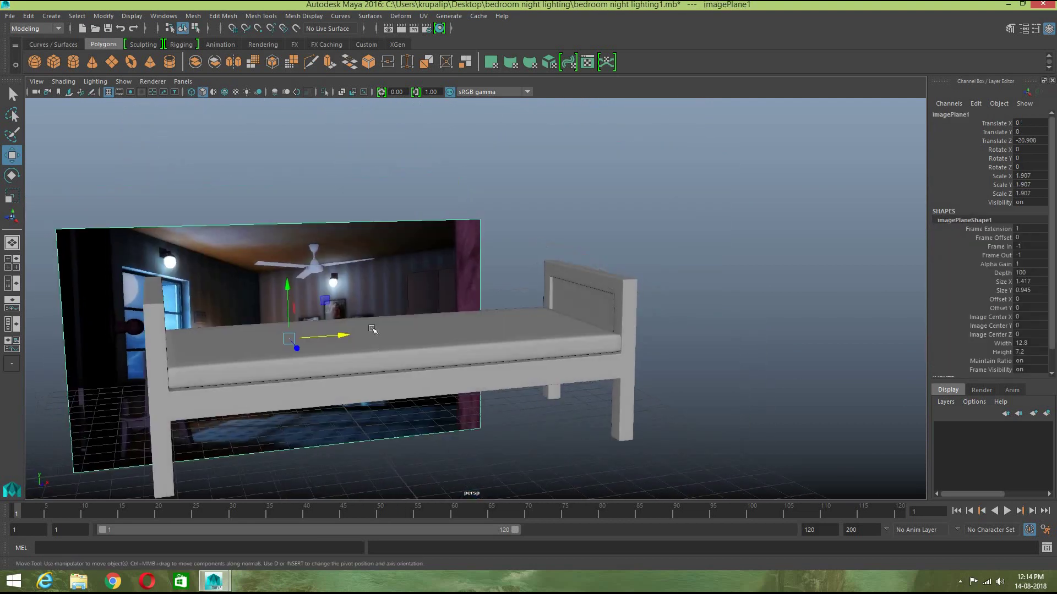
pyautogui.click(378, 348)
pyautogui.moveTo(393, 290); pyautogui.dragTo(391, 288)
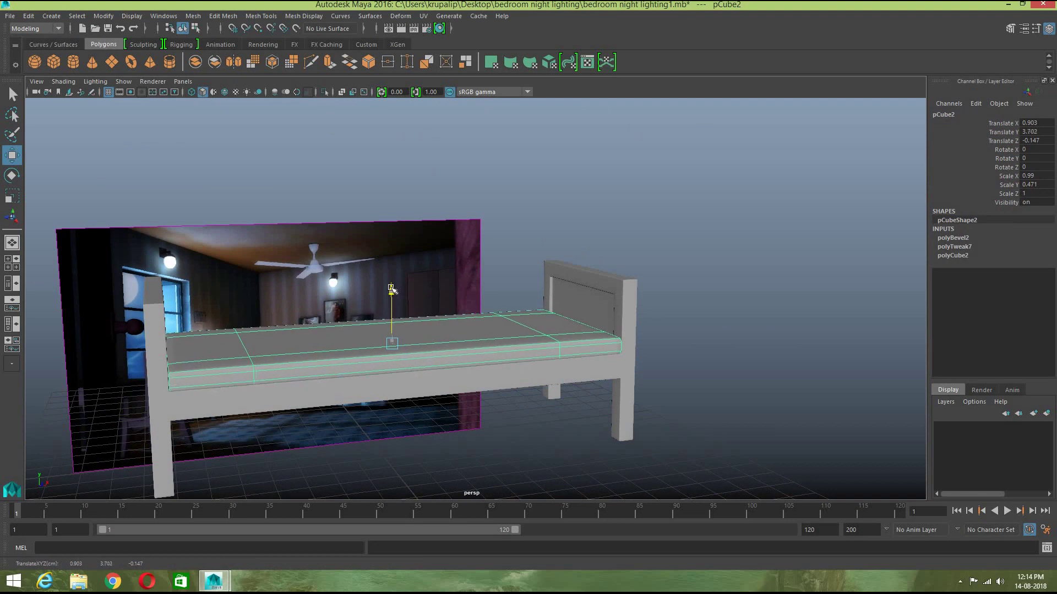
pyautogui.click(601, 476)
pyautogui.click(611, 472)
# Step: Assign a new Blinn material to the bed frame
pyautogui.scroll(-4, 598, 470)
pyautogui.keyDown('alt'); pyautogui.moveTo(582, 470); pyautogui.dragTo(500, 448); pyautogui.keyUp('alt')
pyautogui.scroll(3, 411, 380)
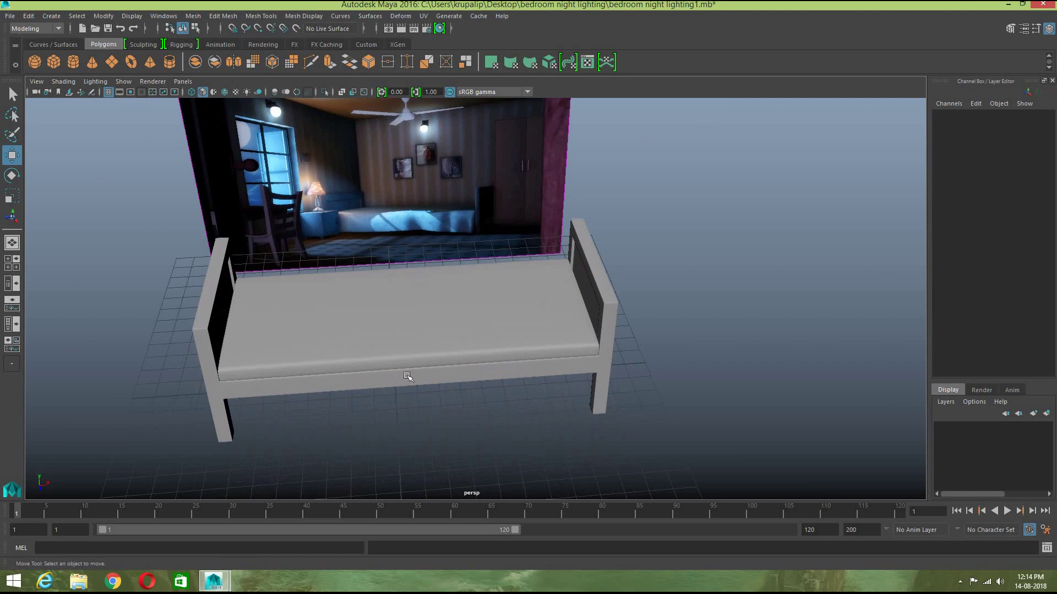
pyautogui.click(408, 376)
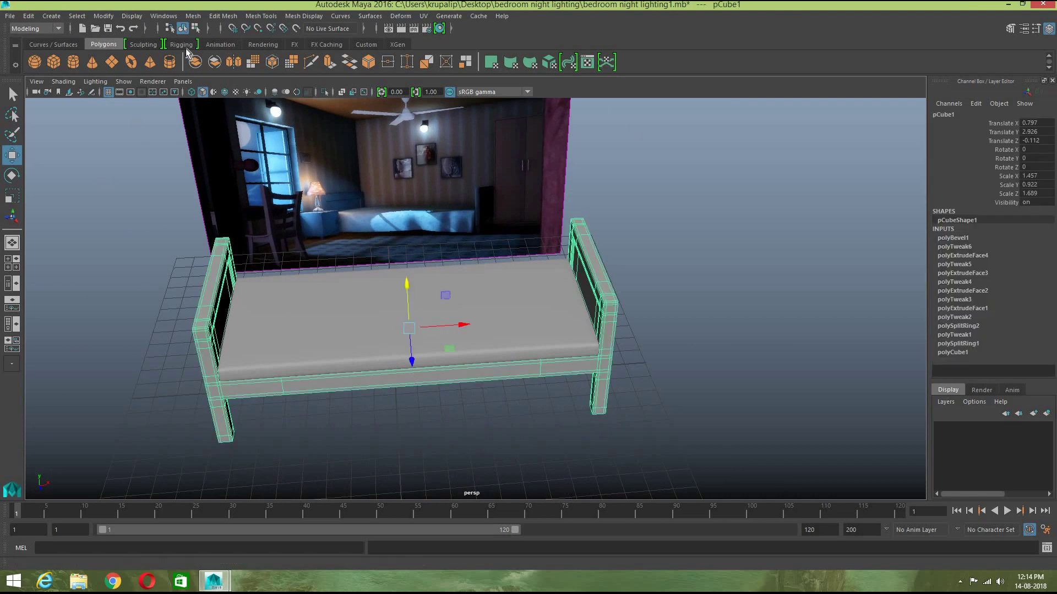
pyautogui.click(264, 45)
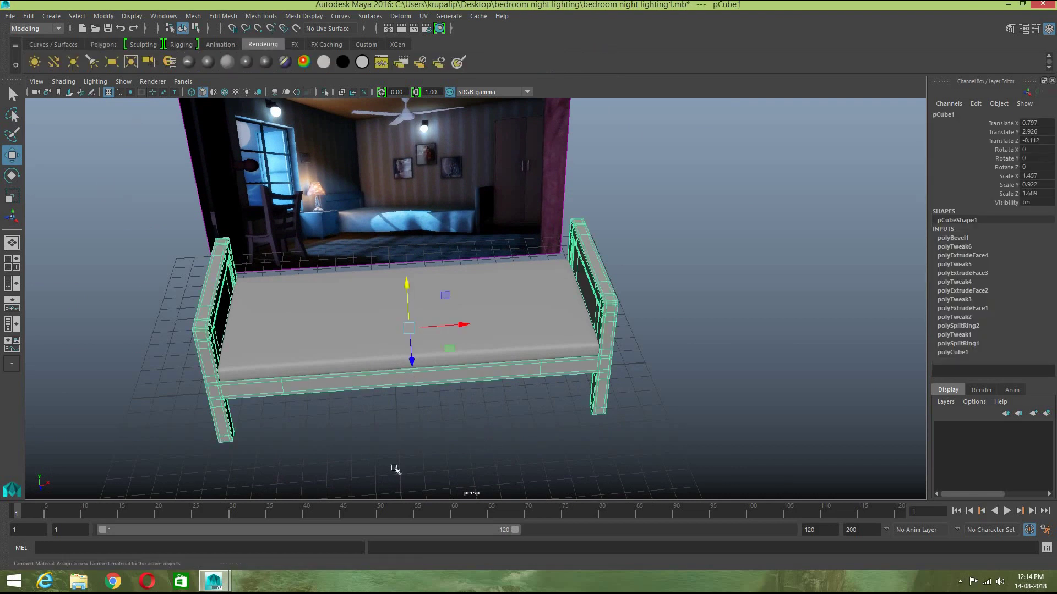
pyautogui.click(209, 63)
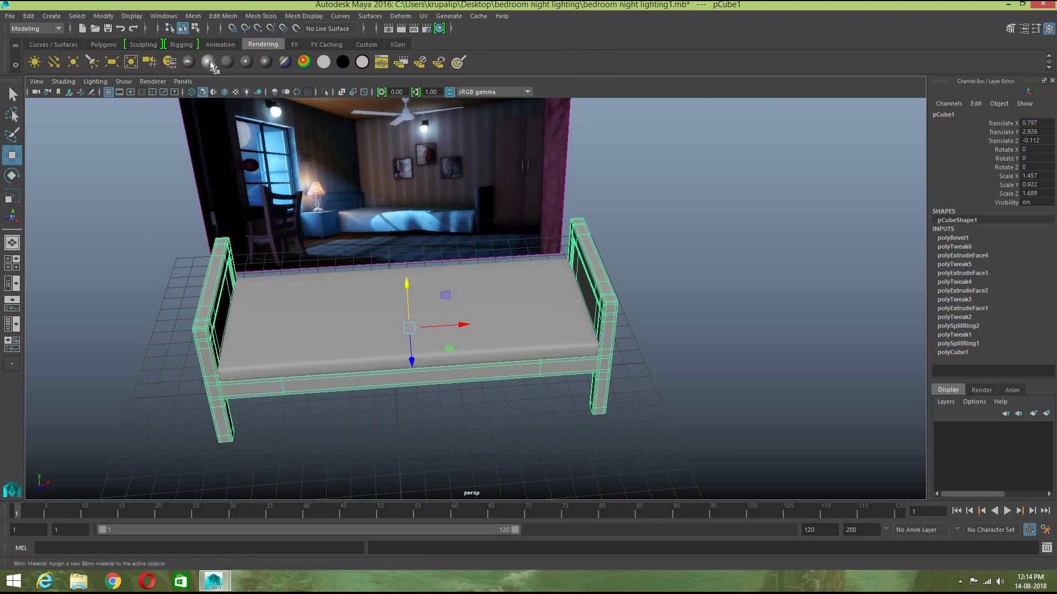
# Step: Sample a blue from the headboard area of the reference image as the frame material's colour
pyautogui.keyDown('alt'); pyautogui.moveTo(627, 394); pyautogui.dragTo(580, 365); pyautogui.keyUp('alt')
pyautogui.scroll(3, 580, 365)
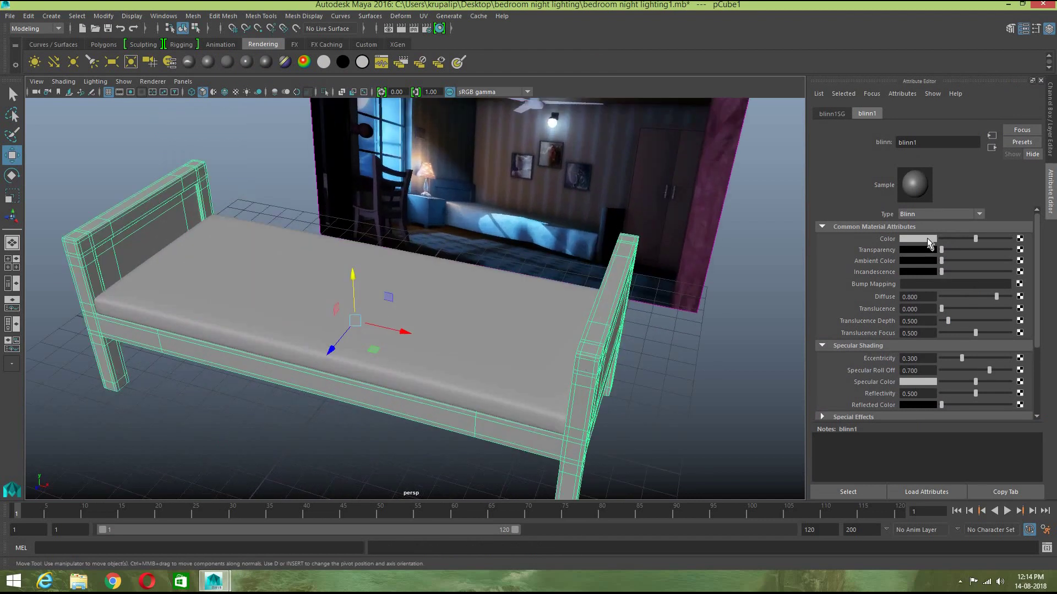
pyautogui.click(929, 238)
pyautogui.click(867, 219)
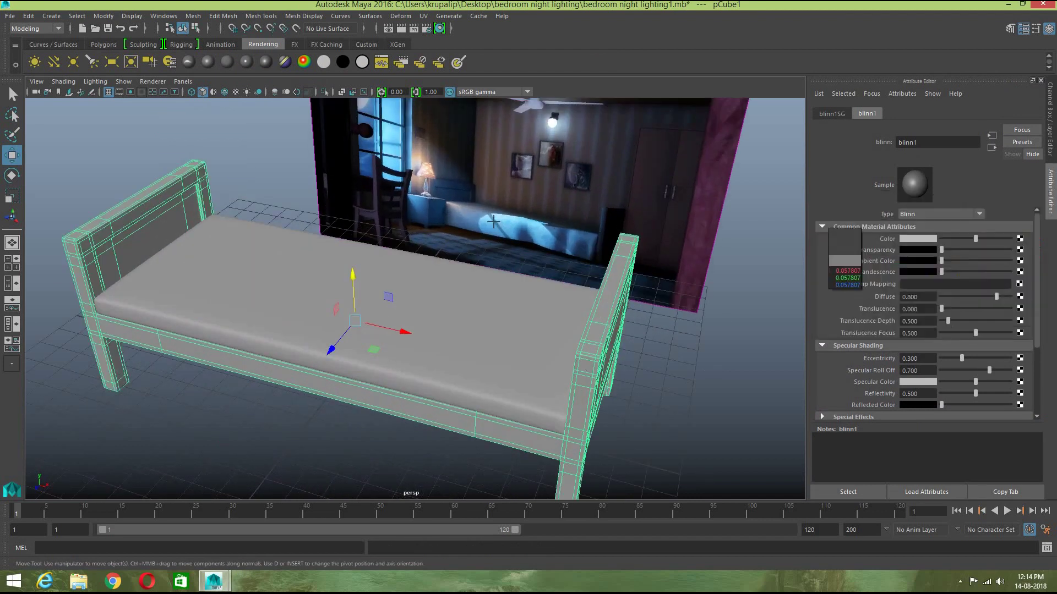
pyautogui.click(454, 195)
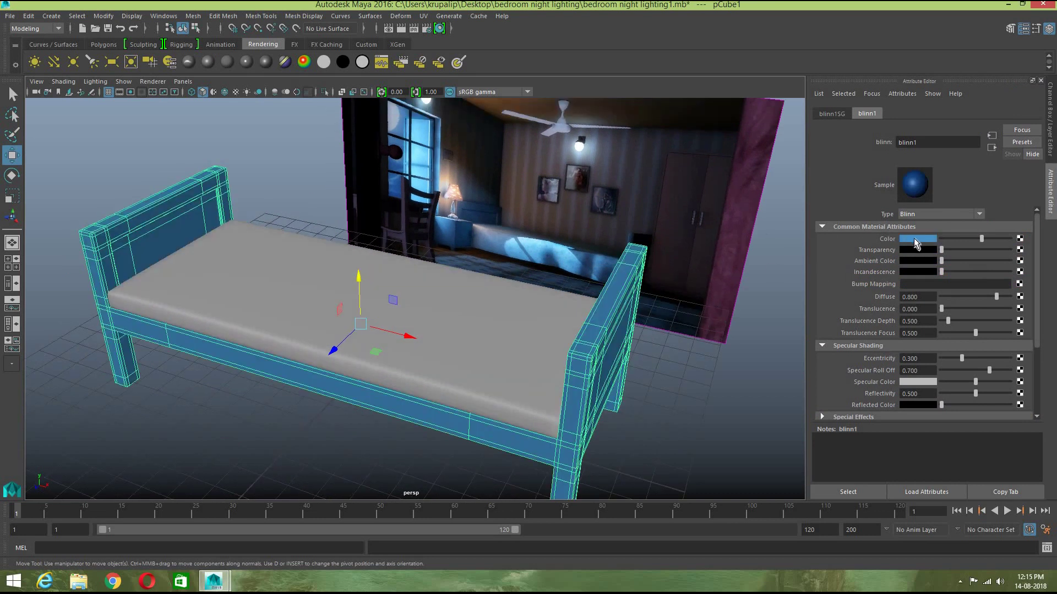
# Step: Resample the frame's colour from a darker part of the reference headboard and raise its HSV value to 0.451
pyautogui.click(914, 239)
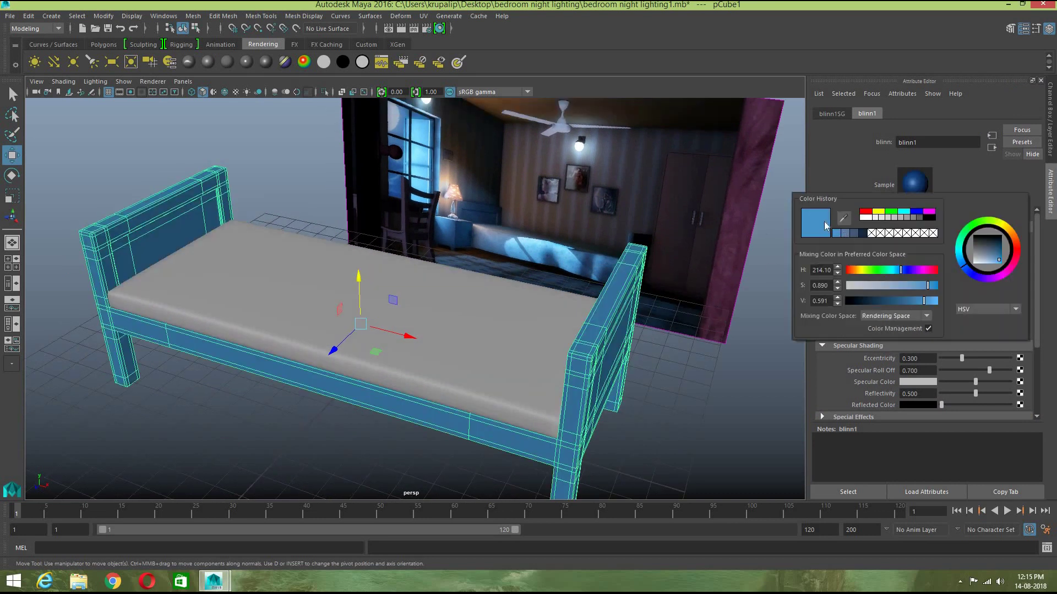
pyautogui.click(841, 218)
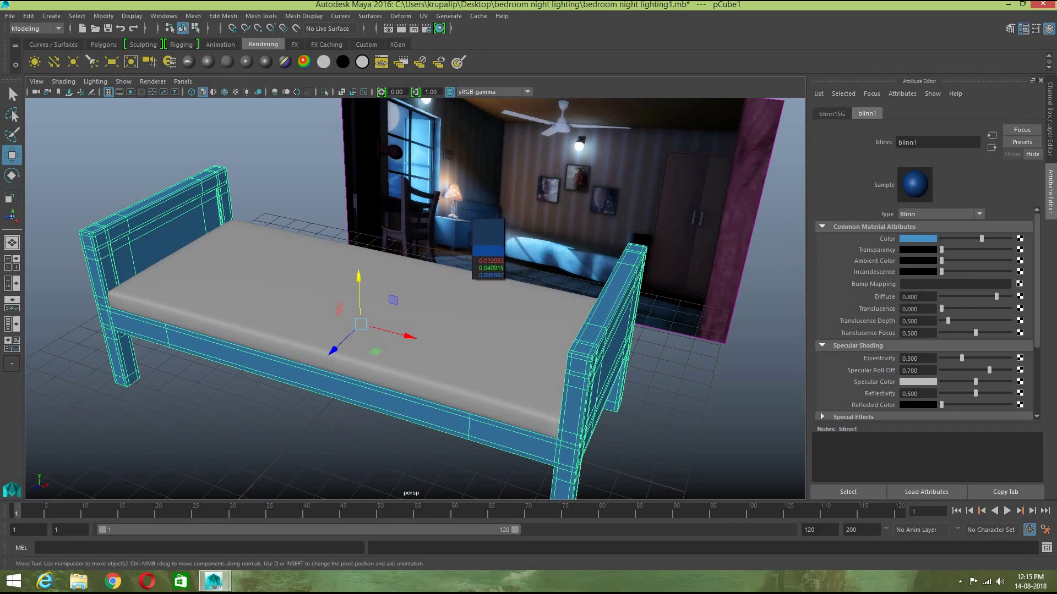
pyautogui.click(469, 208)
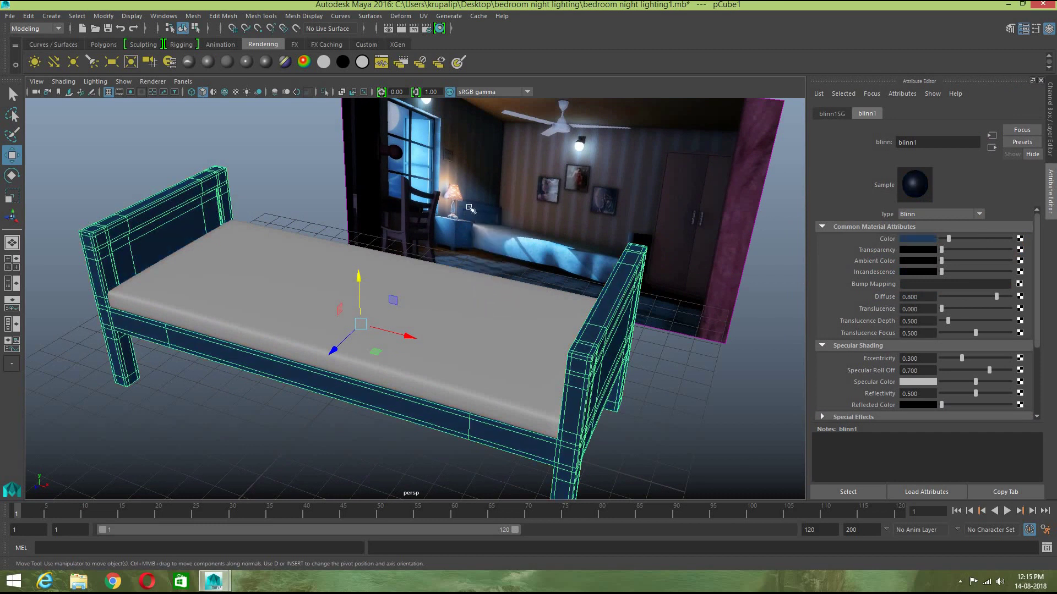
pyautogui.click(918, 238)
pyautogui.moveTo(913, 339); pyautogui.dragTo(932, 338)
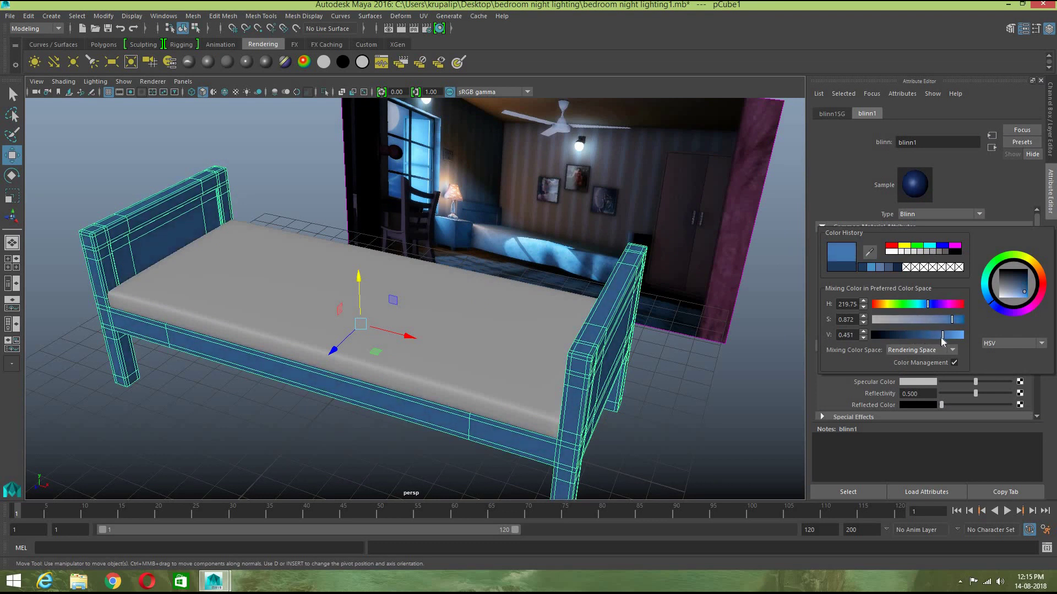
pyautogui.click(665, 453)
# Step: In the bed frame's Blinn attributes, darken the specular colour to near black and set reflectivity to 0
pyautogui.keyDown('alt'); pyautogui.moveTo(668, 444); pyautogui.dragTo(109, 470); pyautogui.keyUp('alt')
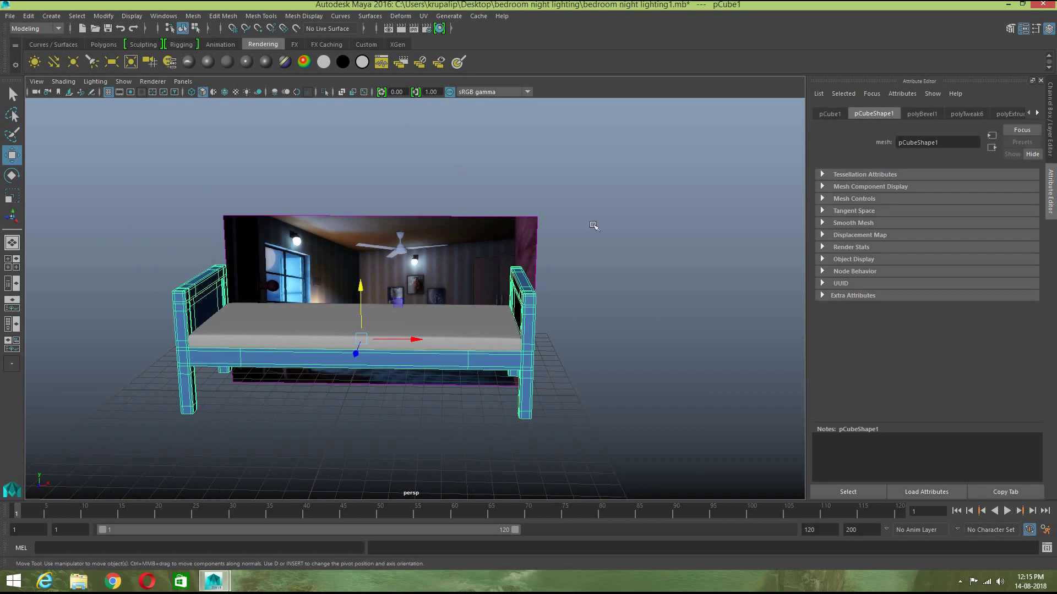
pyautogui.click(1037, 114)
pyautogui.click(1037, 113)
pyautogui.click(1036, 113)
pyautogui.click(1037, 113)
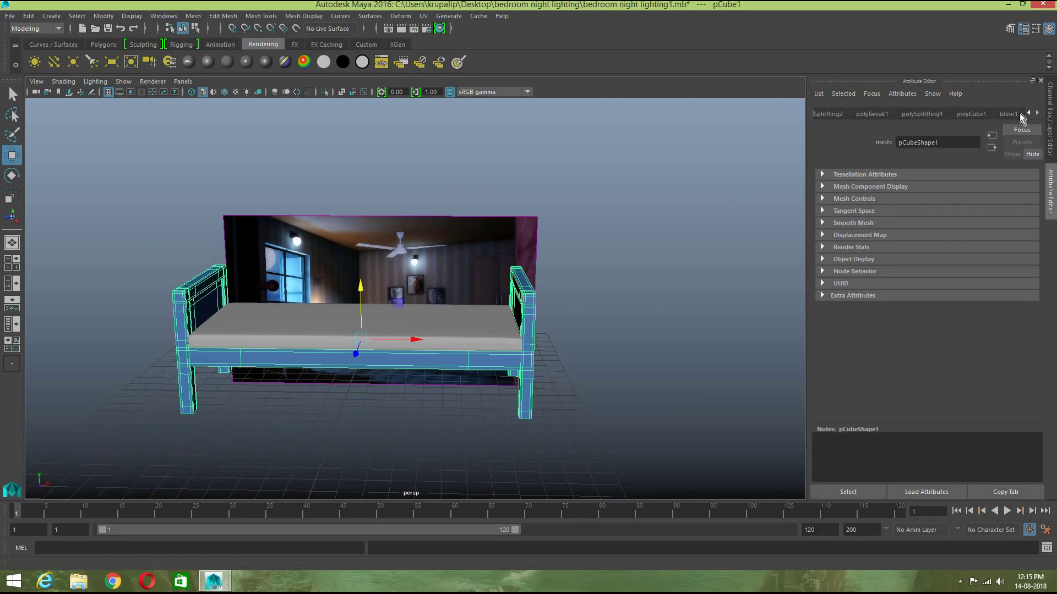
pyautogui.click(1018, 113)
pyautogui.scroll(-5, 937, 375)
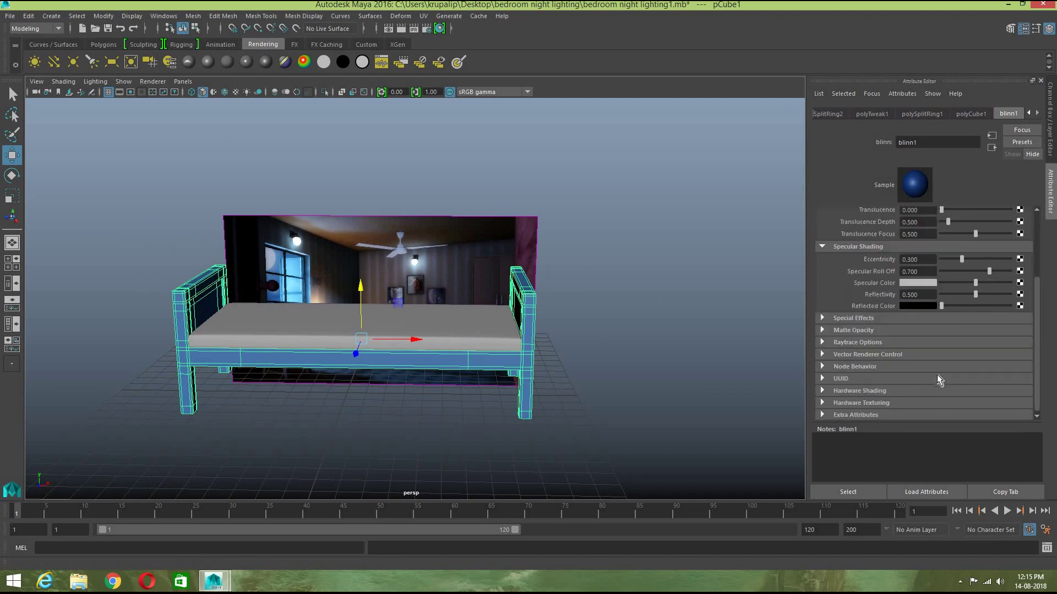
pyautogui.click(946, 283)
pyautogui.scroll(3, 976, 289)
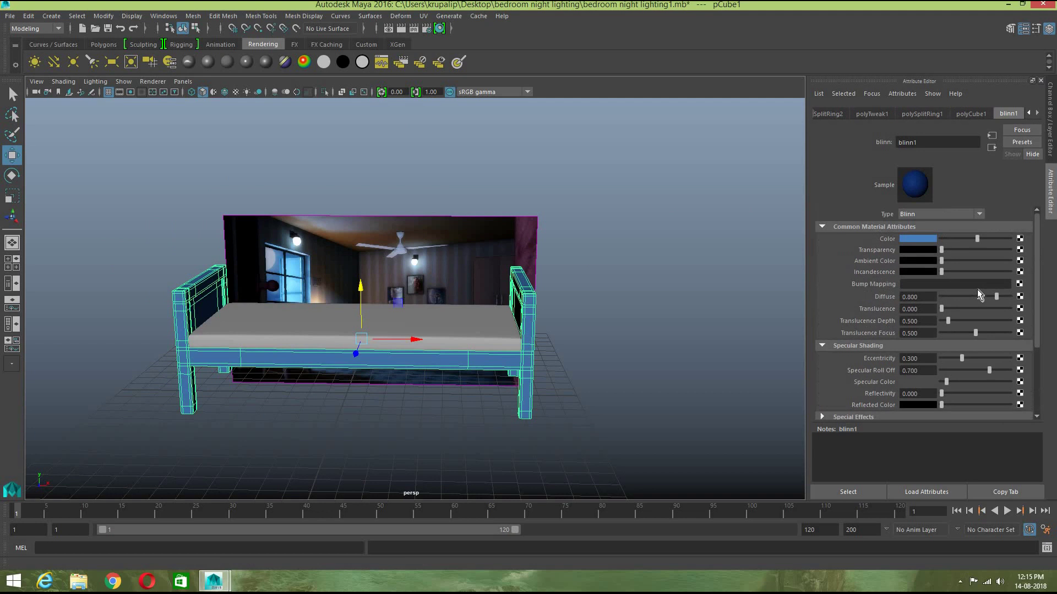
# Step: Raise the saturation and brightness of the frame material's blue
pyautogui.click(933, 240)
pyautogui.moveTo(955, 289); pyautogui.dragTo(958, 290)
pyautogui.click(950, 306)
# Step: Rename the frame's Blinn material "bed blue t" and deselect the bed
pyautogui.moveTo(929, 142); pyautogui.dragTo(862, 138)
pyautogui.press('BackSpace')
pyautogui.write('bed blue t')
pyautogui.press('Return')
pyautogui.click(738, 230)
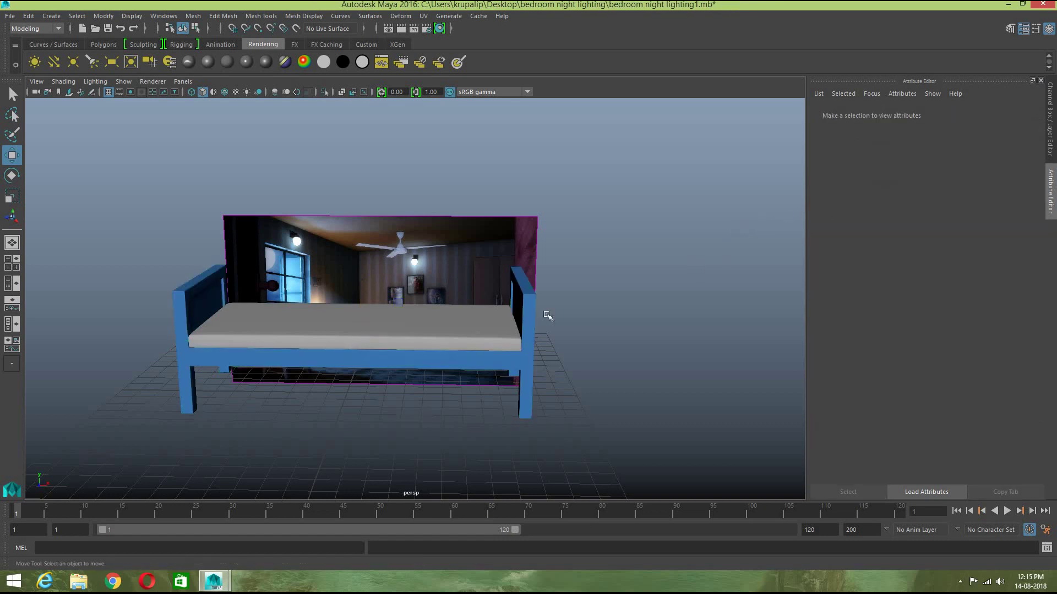
# Step: Assign a new Lambert material to the mattress and brighten its colour to near white
pyautogui.click(442, 324)
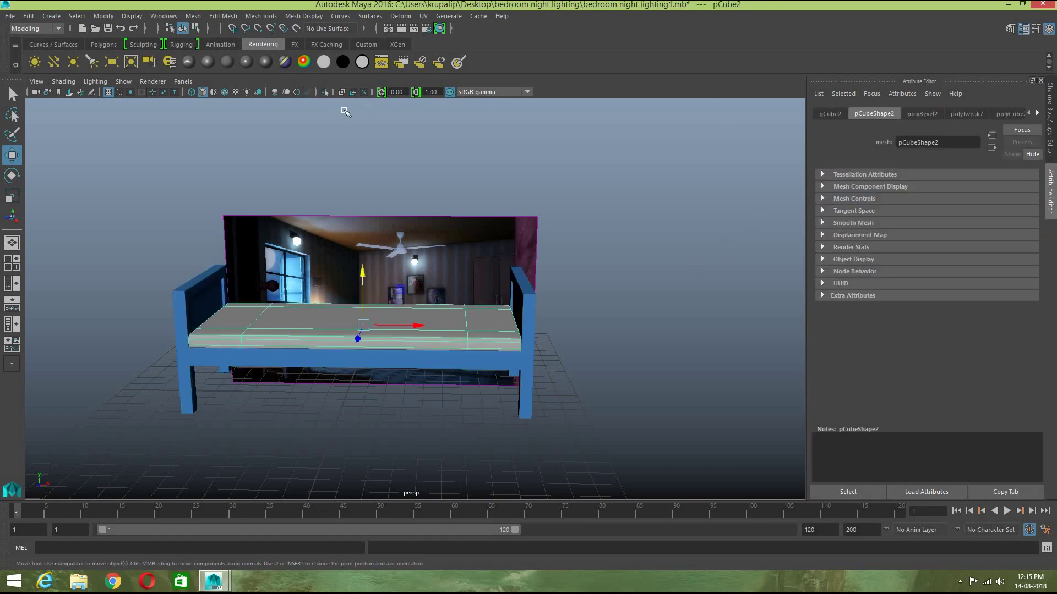
pyautogui.click(228, 61)
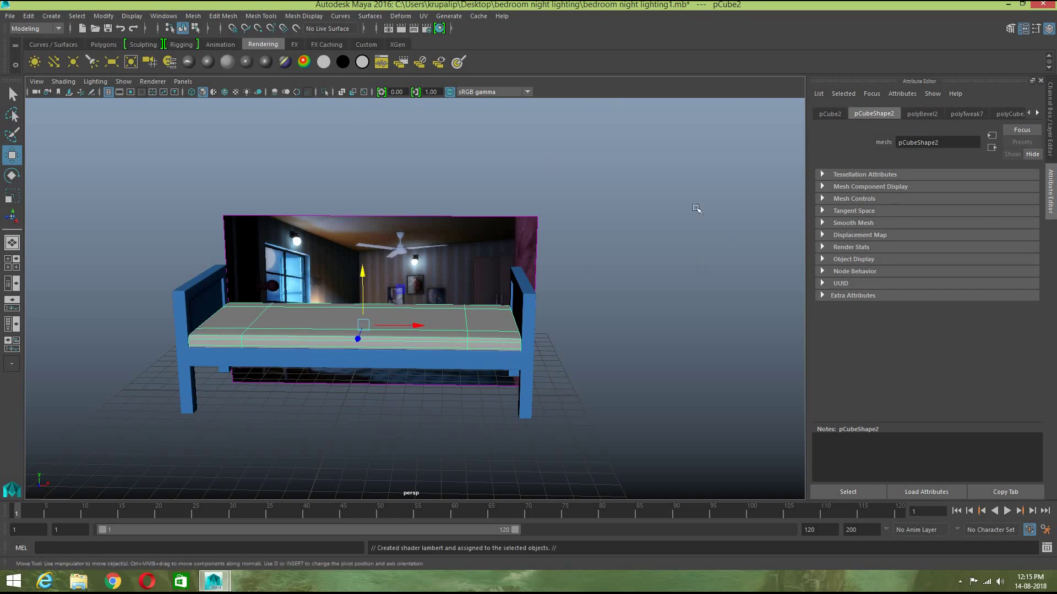
pyautogui.click(913, 238)
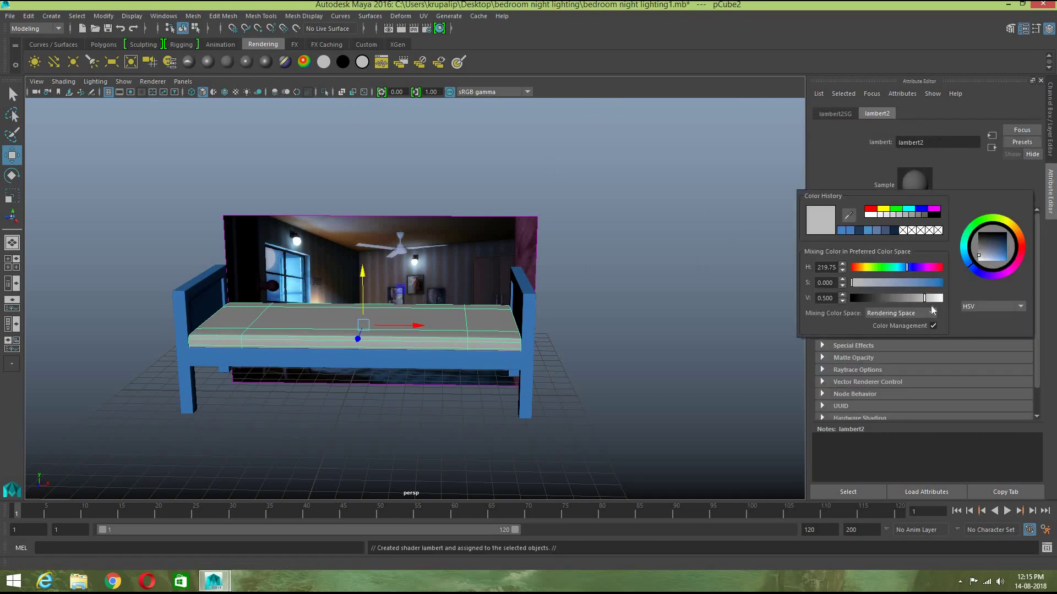
pyautogui.click(935, 299)
pyautogui.click(700, 336)
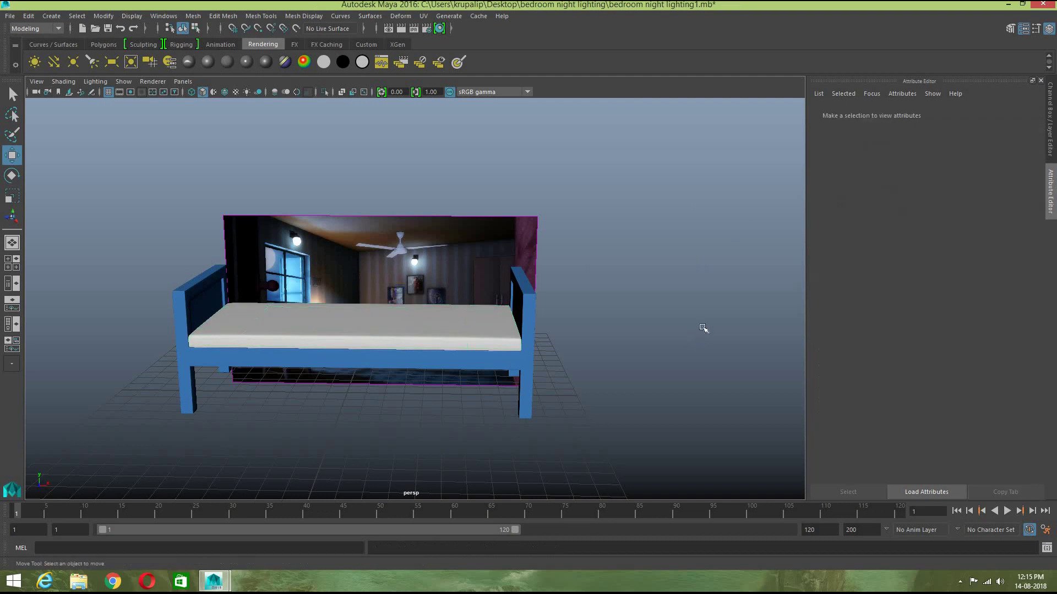
# Step: Delete the construction history of the mattress
pyautogui.click(373, 331)
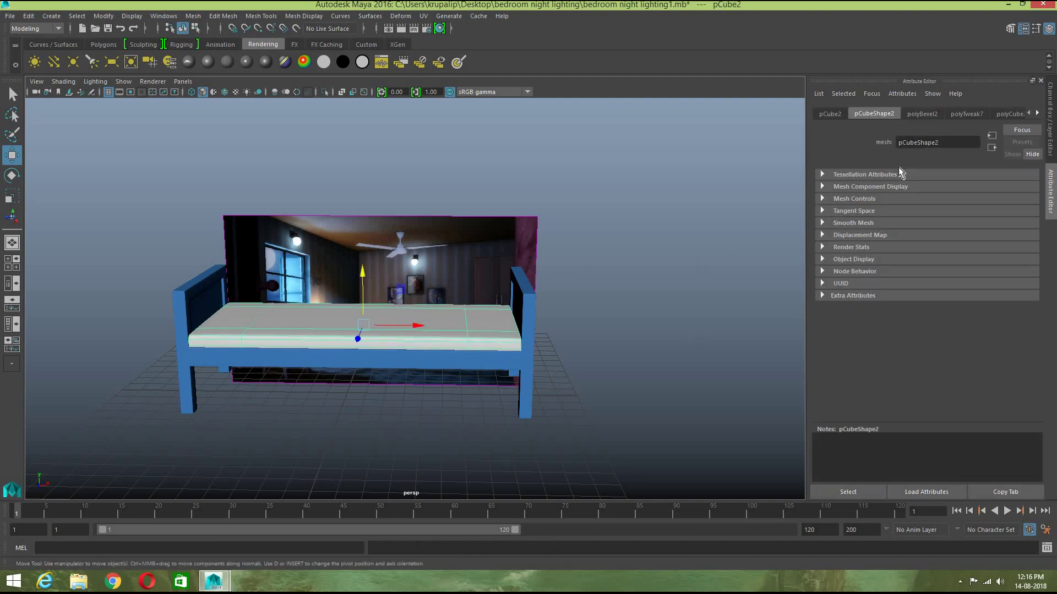
pyautogui.click(29, 16)
pyautogui.moveTo(110, 146)
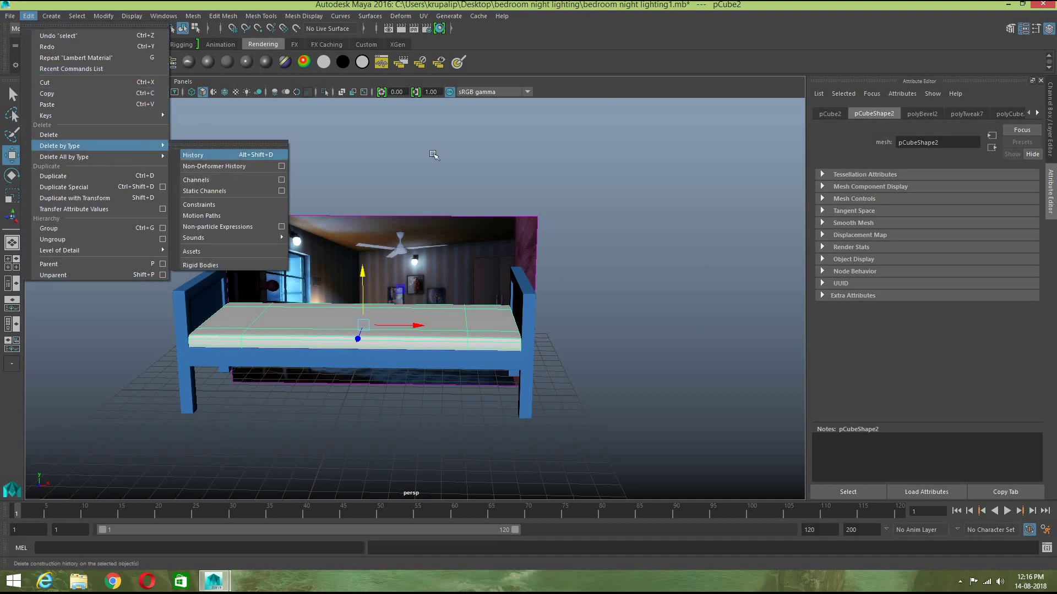
# Step: Rename the mattress's Lambert material and deselect the mattress
pyautogui.click(926, 113)
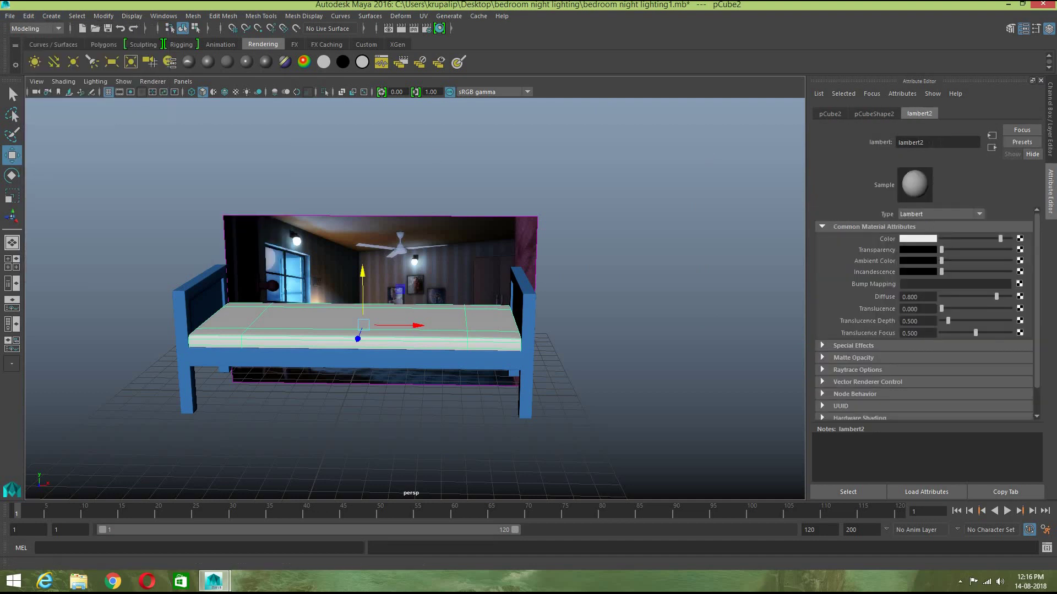
pyautogui.press('BackSpace')
pyautogui.write('m')
pyautogui.click(668, 414)
# Step: Show the scene in four views, delete the construction history scene-wide and save the file
pyautogui.scroll(3, 664, 432)
pyautogui.moveTo(666, 444)
pyautogui.keyDown('alt'); pyautogui.mouseDown()
pyautogui.moveTo(644, 449)
pyautogui.moveTo(660, 430)
pyautogui.mouseUp(); pyautogui.keyUp('alt')
pyautogui.scroll(-4, 660, 431)
pyautogui.click(1041, 81)
pyautogui.keyDown('alt'); pyautogui.moveTo(738, 370); pyautogui.dragTo(718, 396); pyautogui.keyUp('alt')
pyautogui.click(12, 262)
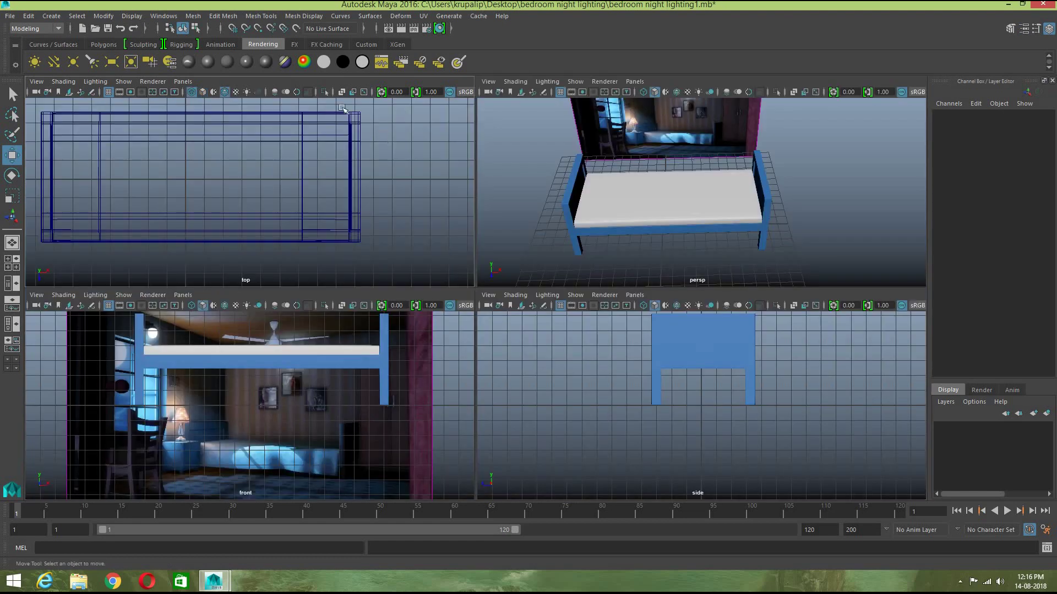
pyautogui.click(28, 18)
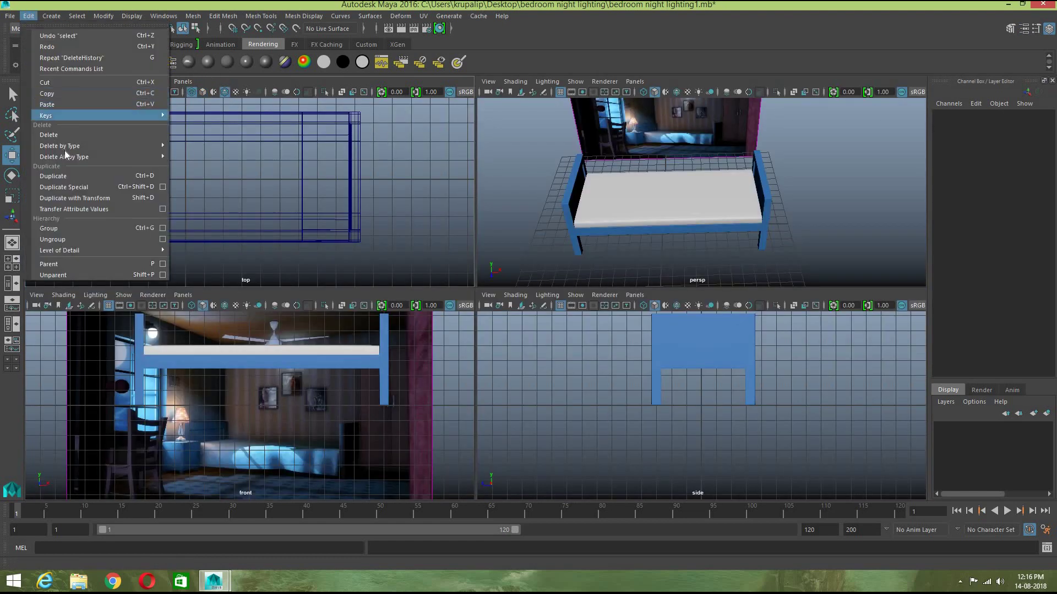
pyautogui.click(193, 149)
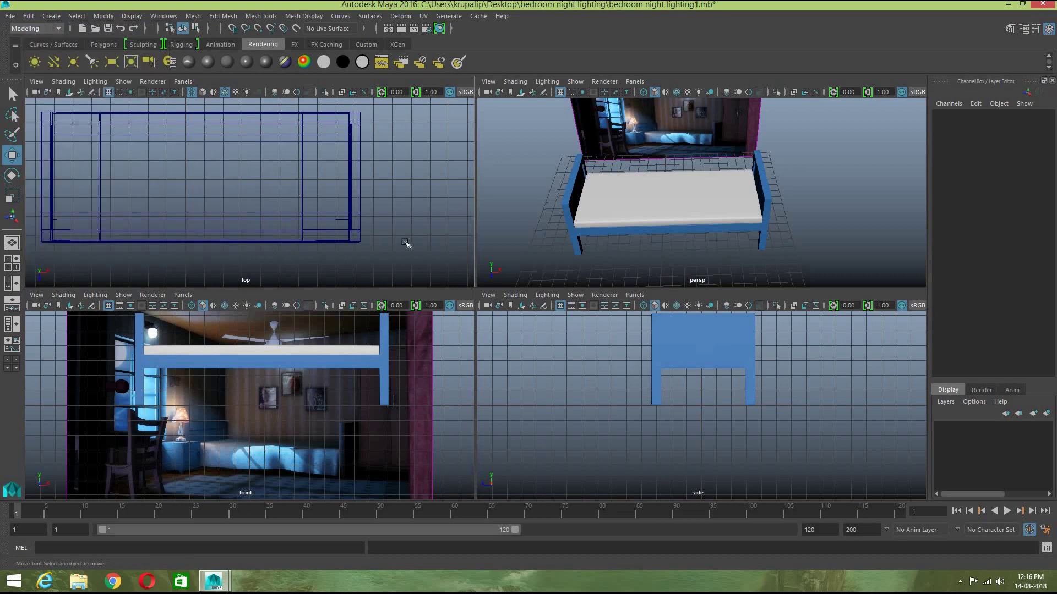
pyautogui.hotkey('ctrl', 's')
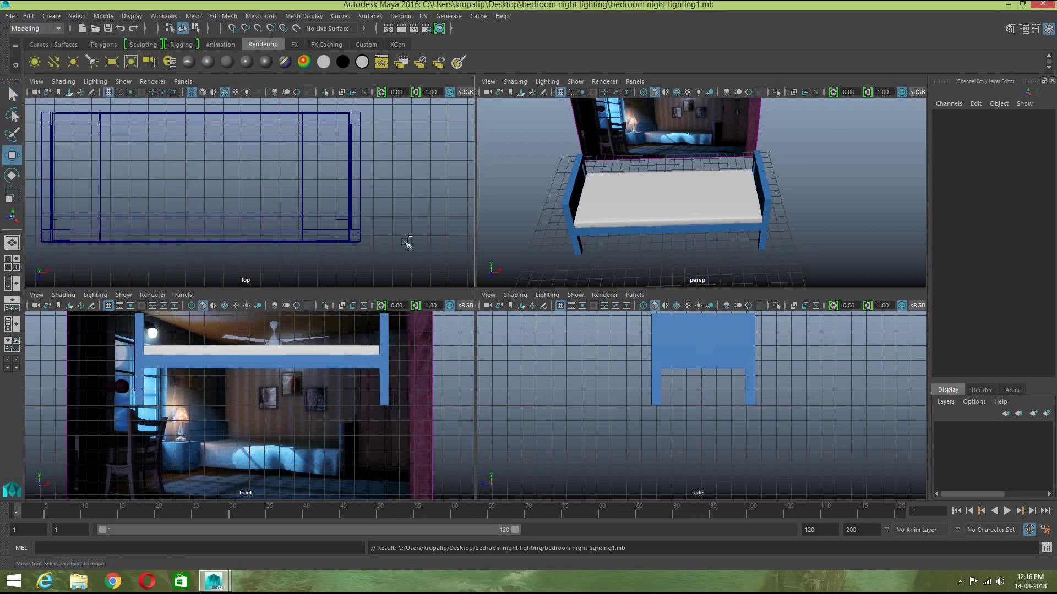
pyautogui.click(600, 220)
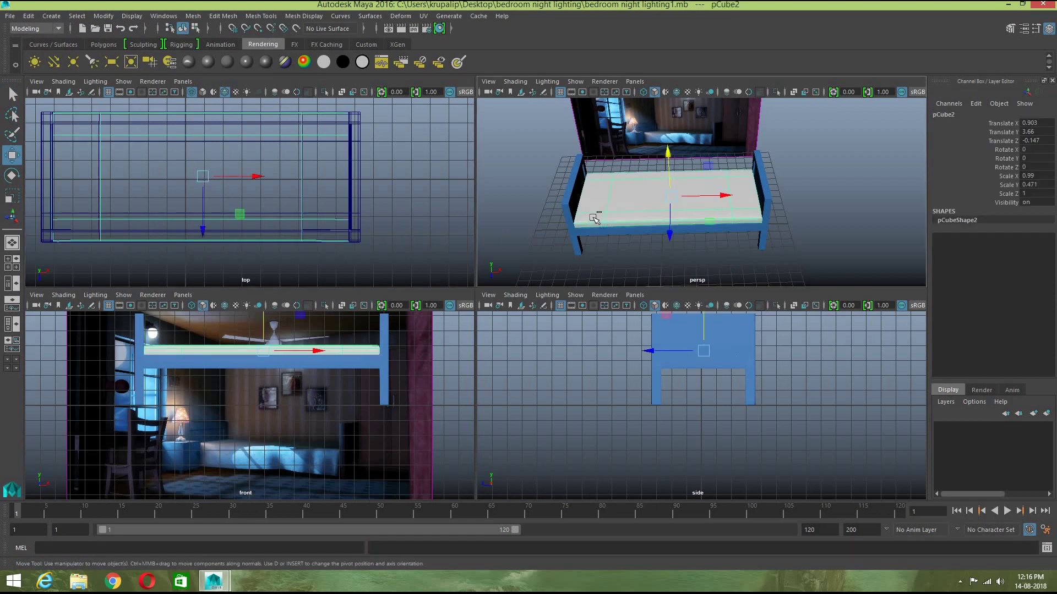
pyautogui.hotkey('ctrl', 's')
pyautogui.press('space')
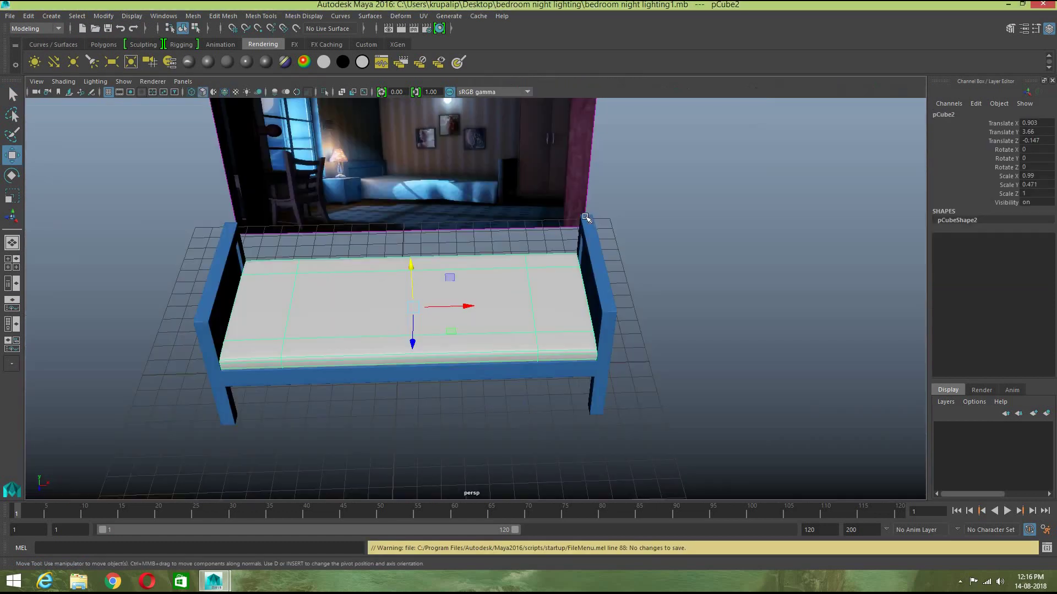
pyautogui.press('space')
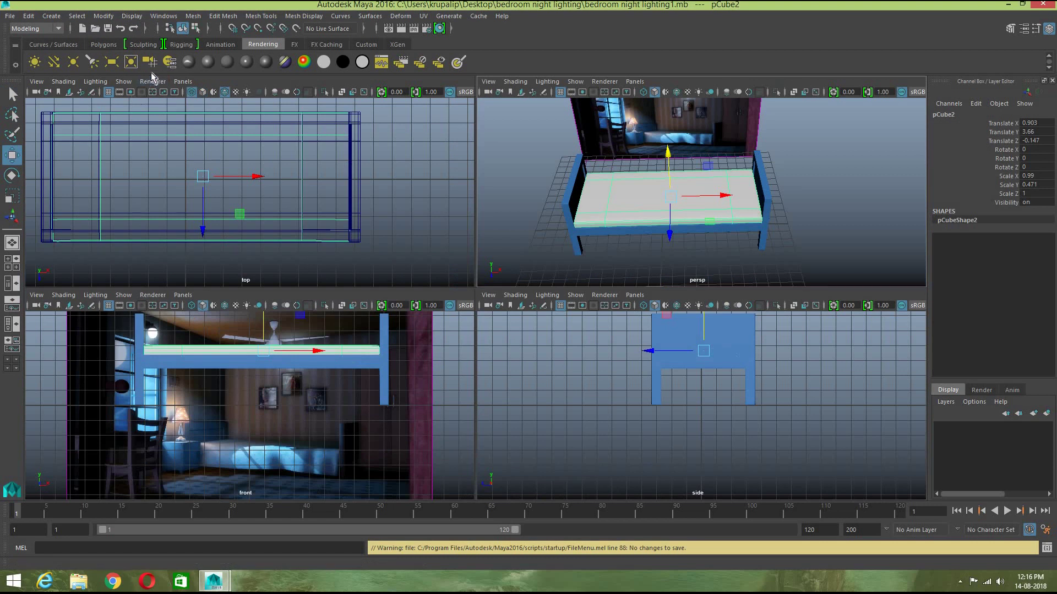
# Step: Draw a polygon plane about 15.7 by 12.4 units in the top view, as long as the mattress and overhanging both long sides
pyautogui.click(99, 45)
pyautogui.scroll(-2, 180, 206)
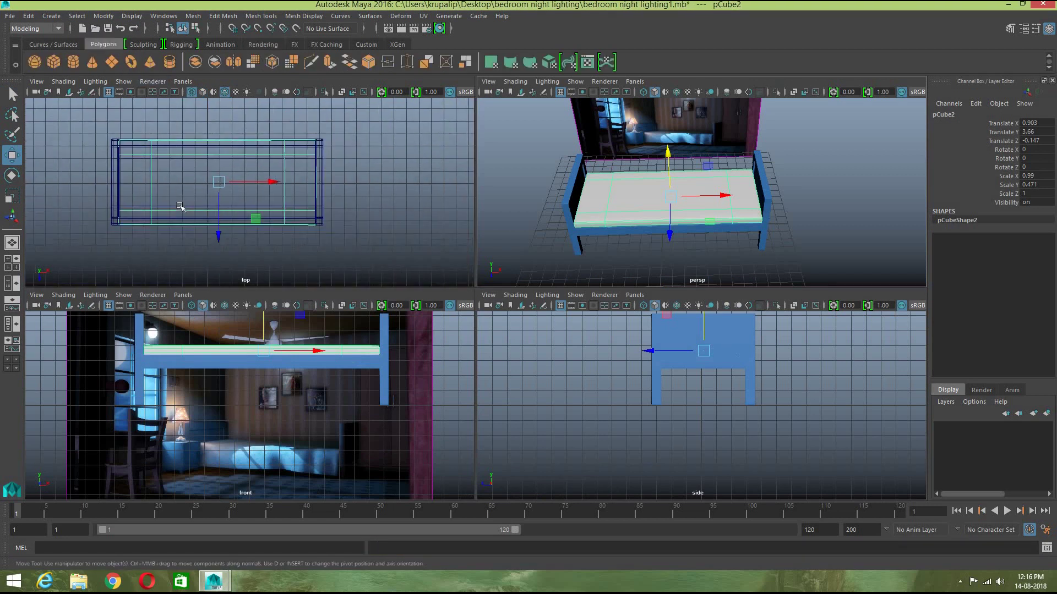
pyautogui.press('space')
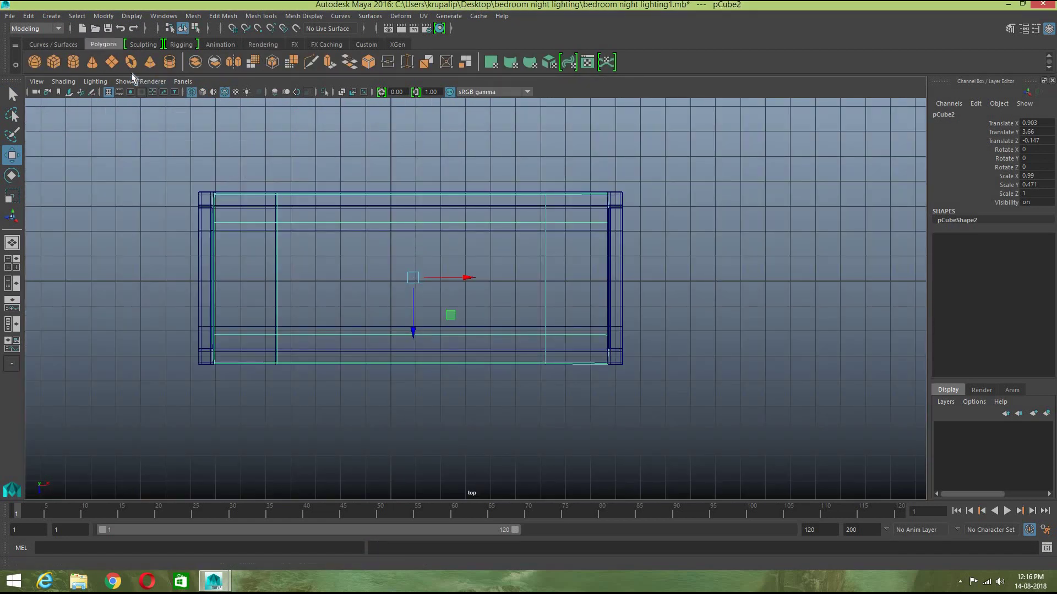
pyautogui.click(113, 62)
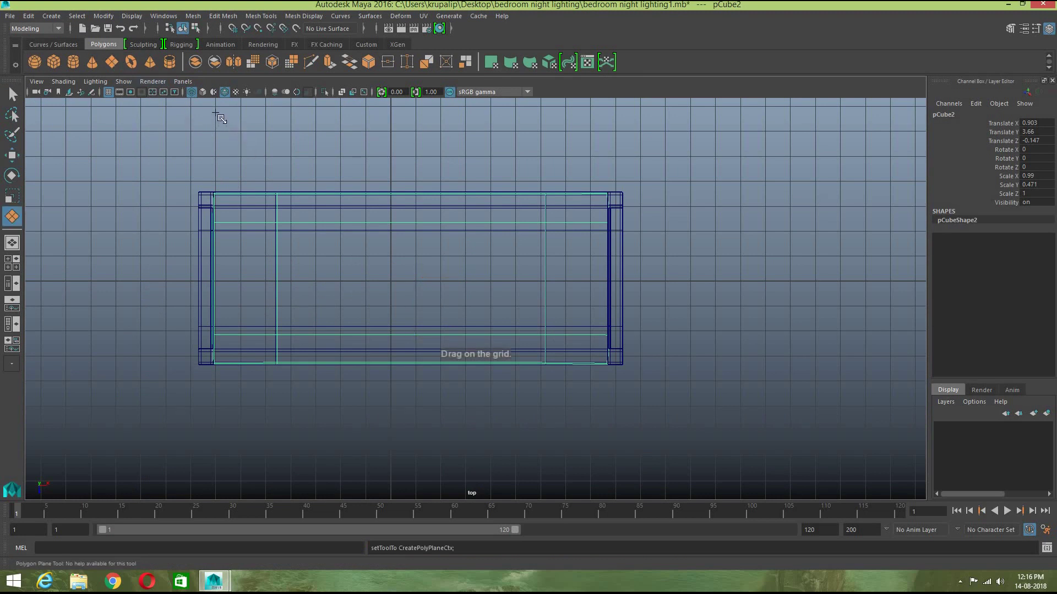
pyautogui.moveTo(216, 131); pyautogui.dragTo(615, 447)
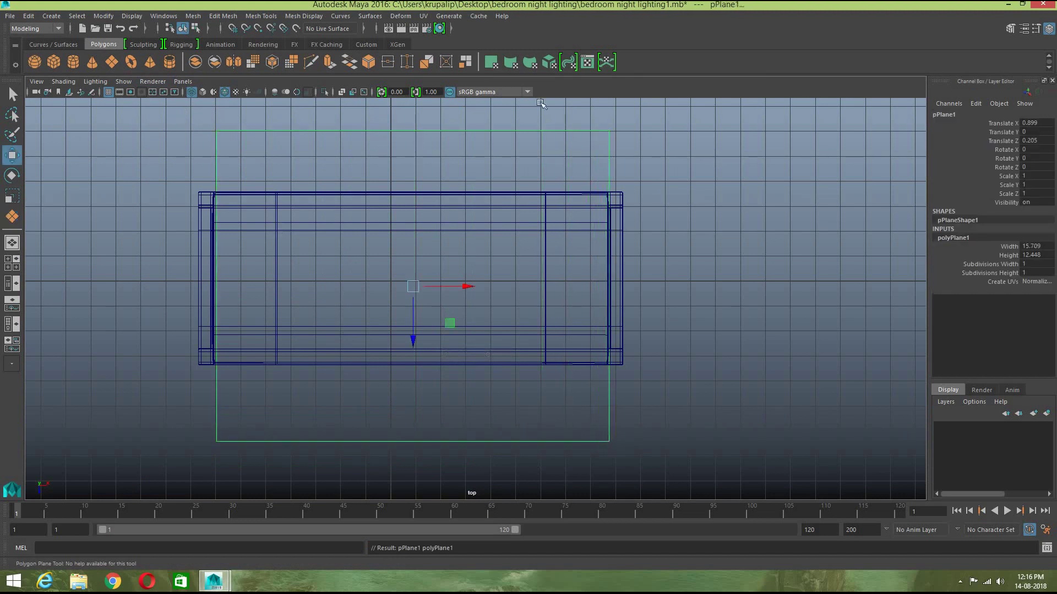
# Step: Set the plane's width and height subdivisions to 25 each
pyautogui.click(1032, 264)
pyautogui.press('Tab')
pyautogui.write('25')
pyautogui.press('Return')
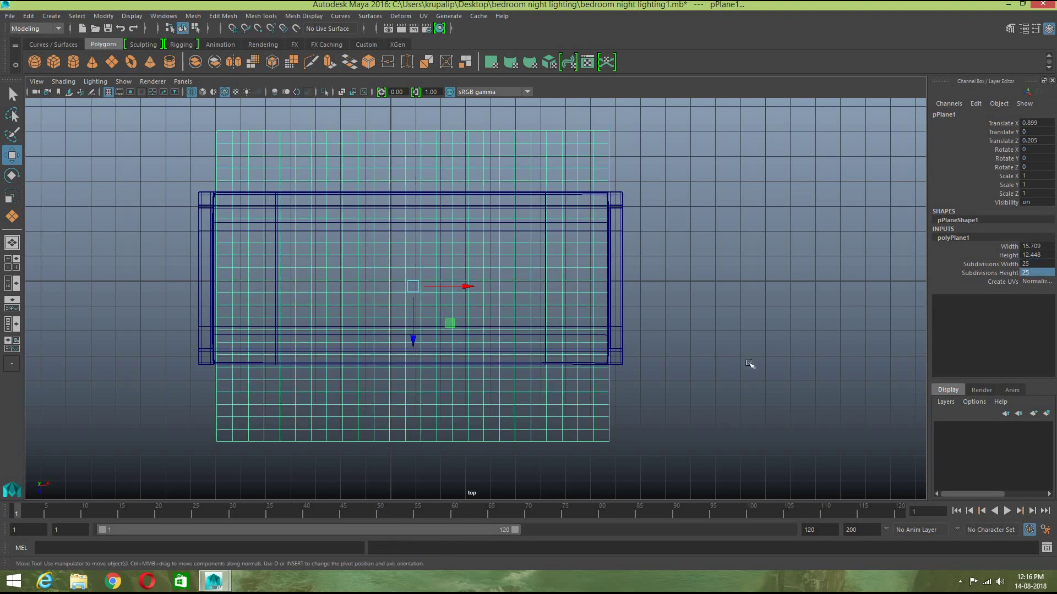
# Step: Raise the plane to just above the mattress, at a Translate Y of about 4.45
pyautogui.click(11, 263)
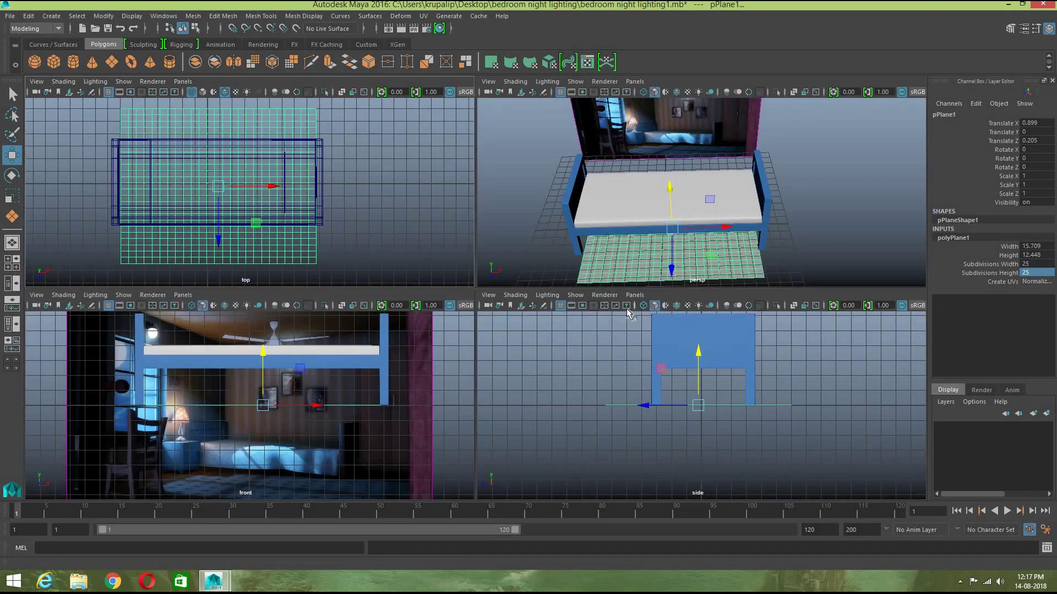
pyautogui.press('4')
pyautogui.moveTo(699, 355); pyautogui.dragTo(700, 293)
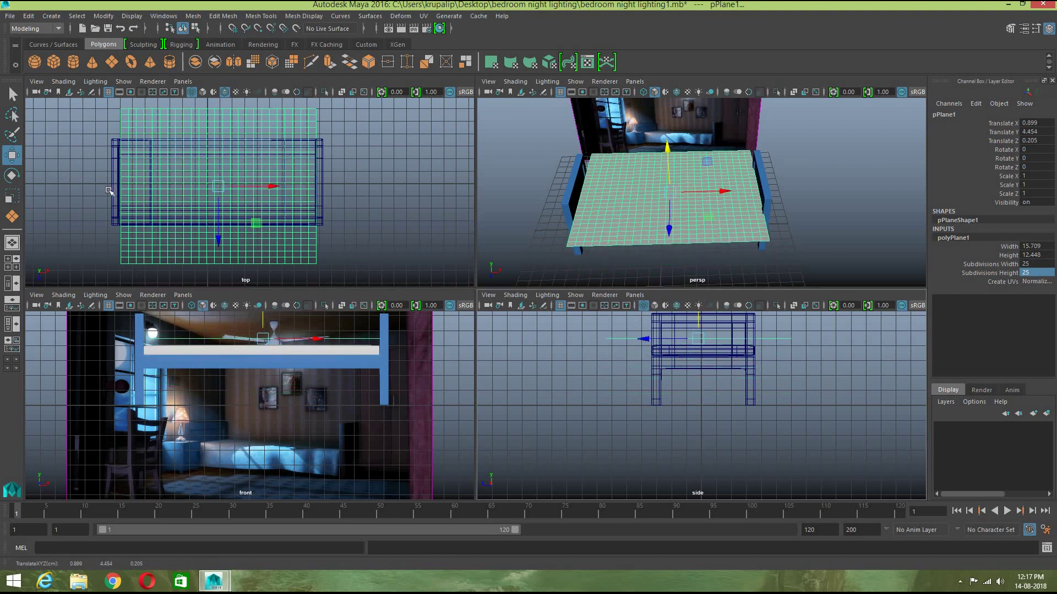
# Step: Switch to the FX menu set and turn the plane above the mattress into an nCloth
pyautogui.click(37, 29)
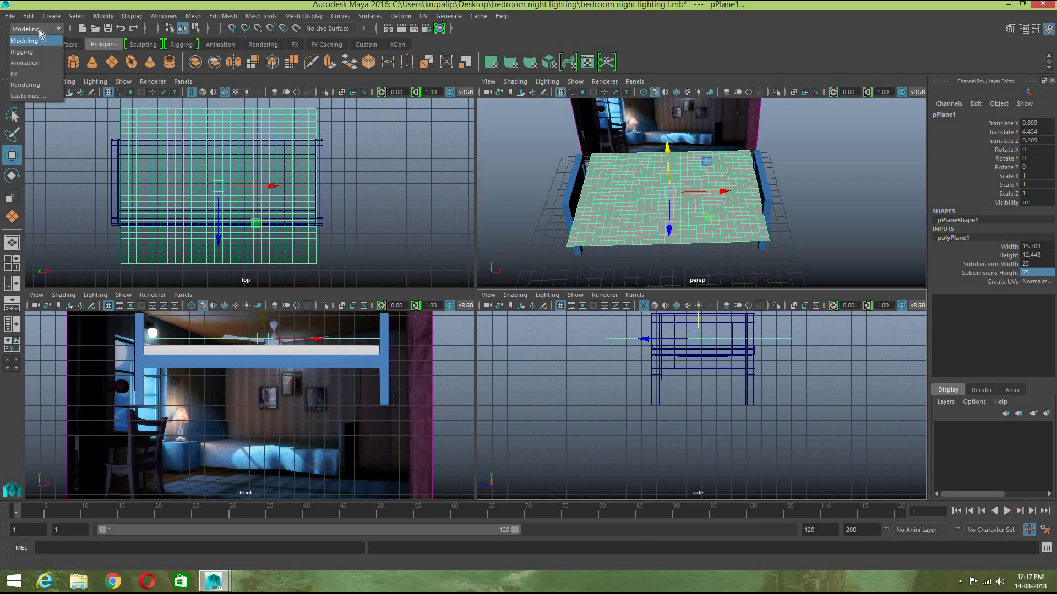
pyautogui.click(22, 74)
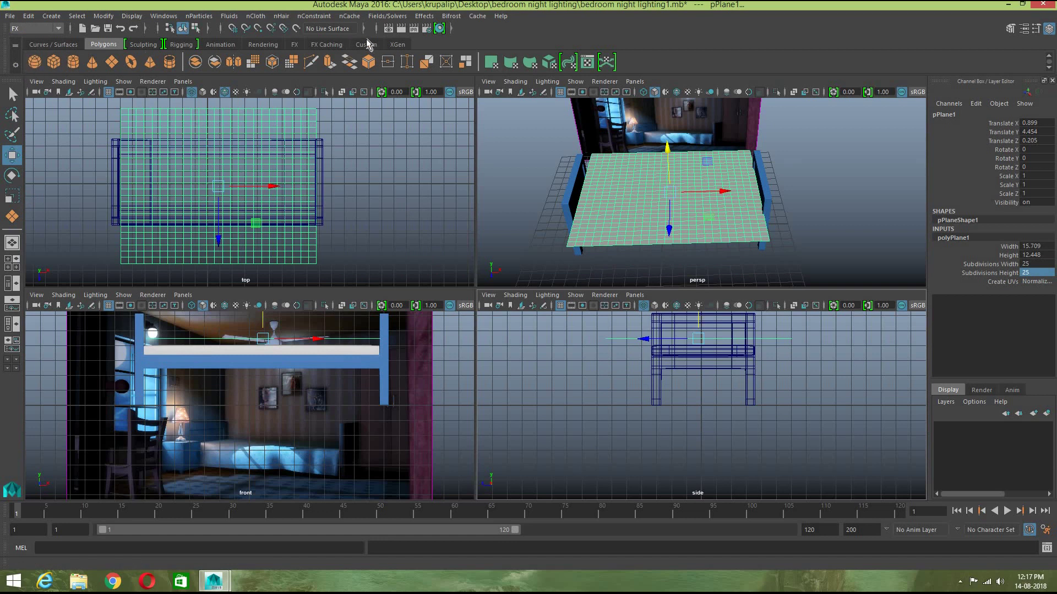
pyautogui.press('space')
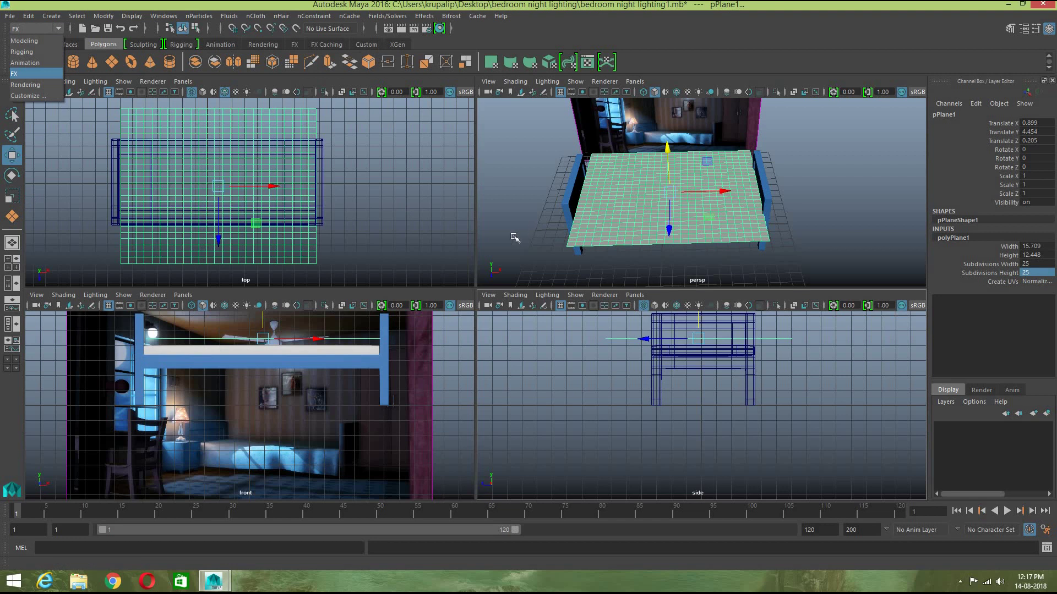
pyautogui.click(42, 72)
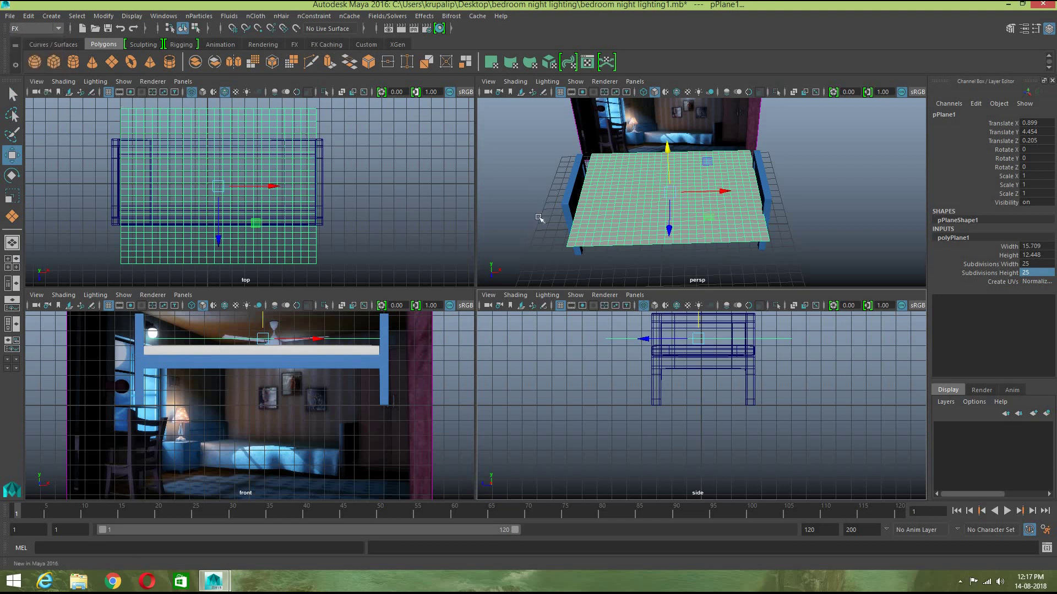
pyautogui.click(534, 264)
pyautogui.press('space')
pyautogui.keyDown('alt'); pyautogui.moveTo(578, 304); pyautogui.dragTo(424, 347); pyautogui.keyUp('alt')
pyautogui.click(426, 343)
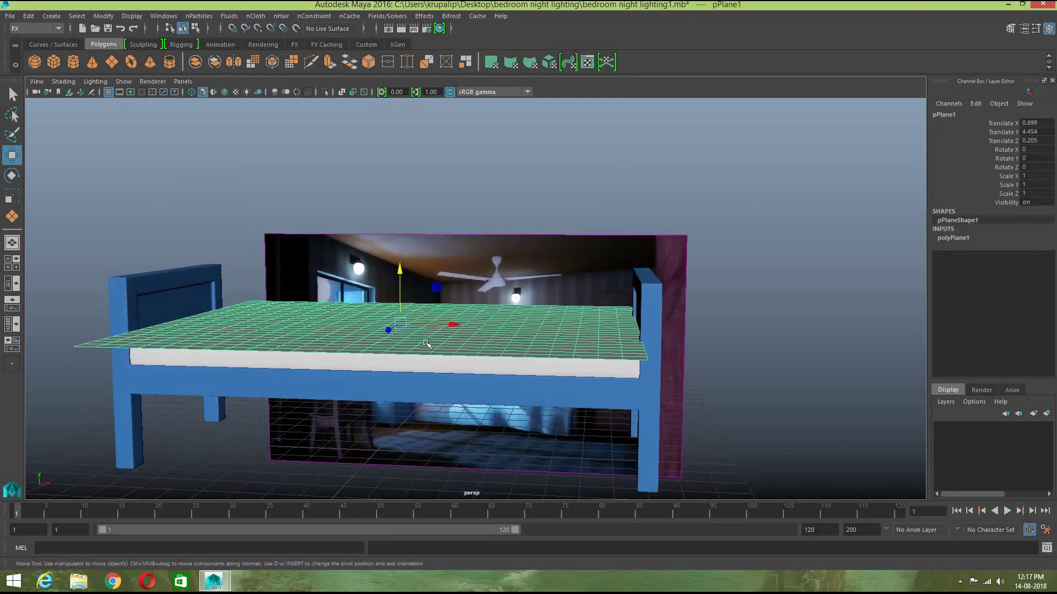
pyautogui.click(256, 16)
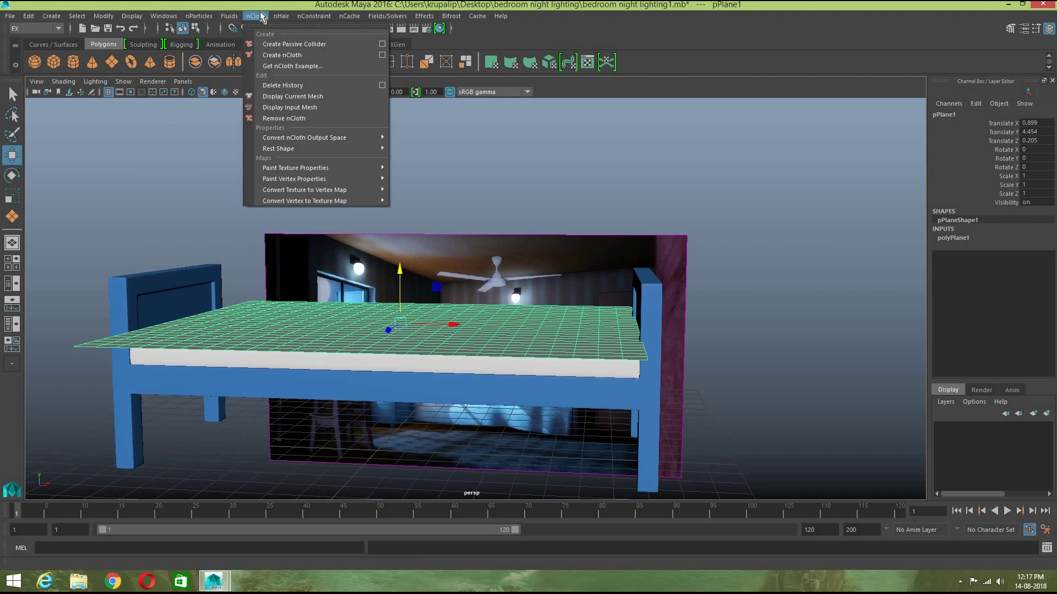
pyautogui.click(274, 56)
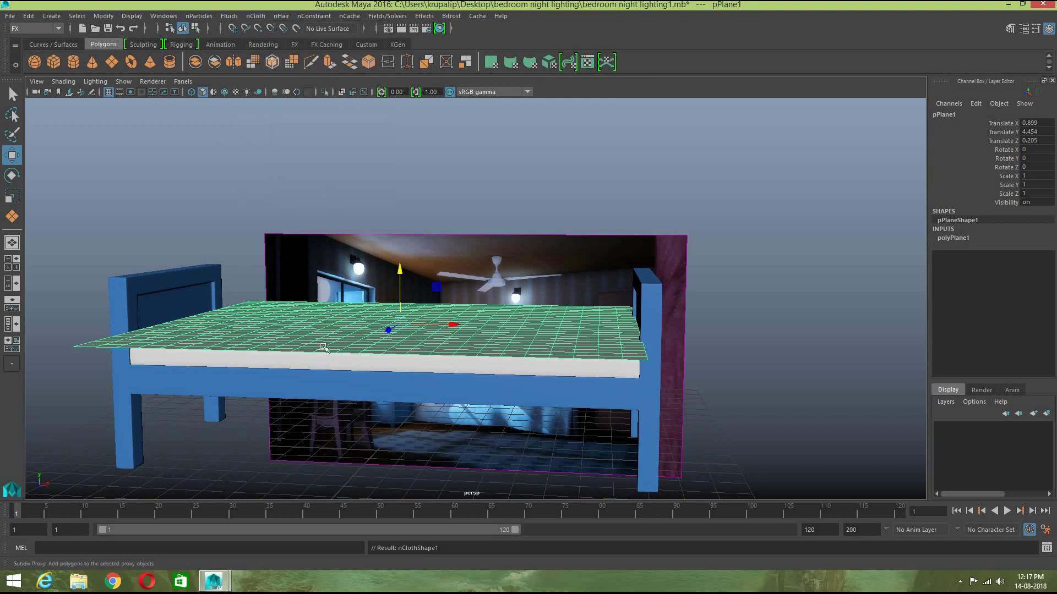
# Step: Make the mattress a passive collider for the cloth
pyautogui.scroll(-2, 326, 404)
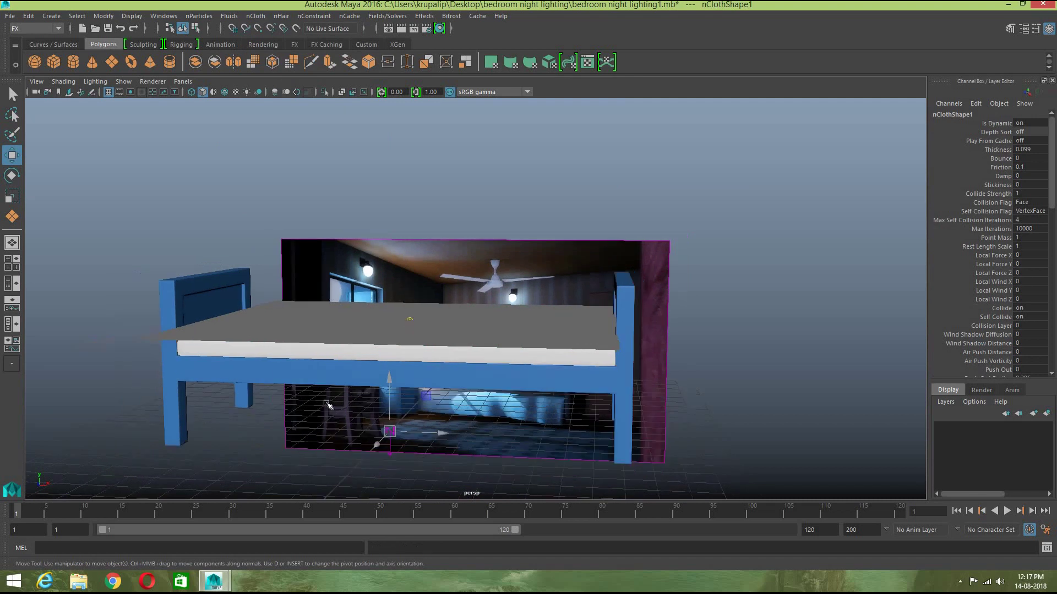
pyautogui.click(310, 357)
pyautogui.click(331, 356)
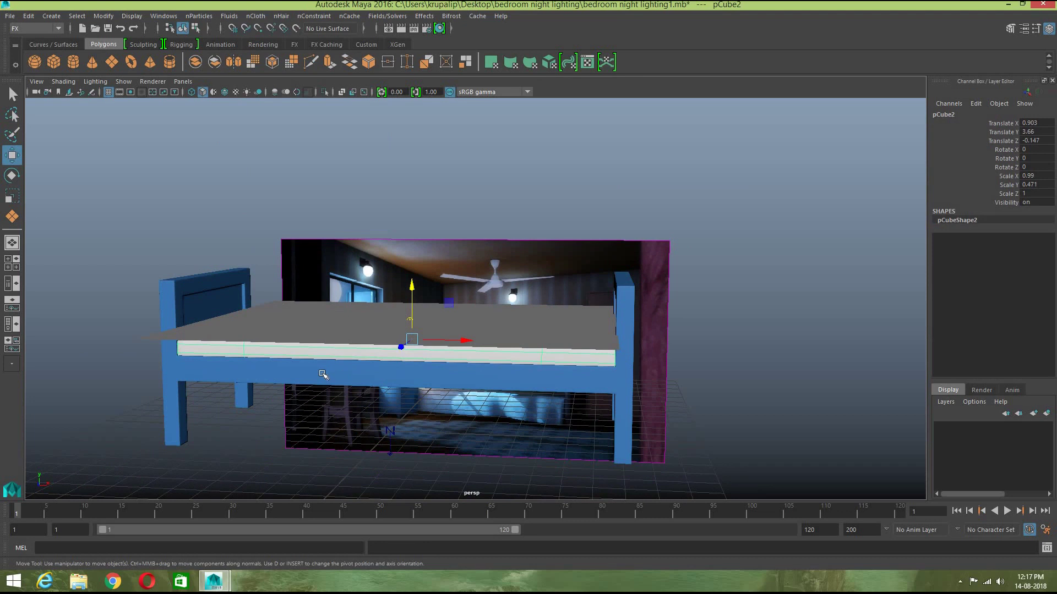
pyautogui.click(252, 19)
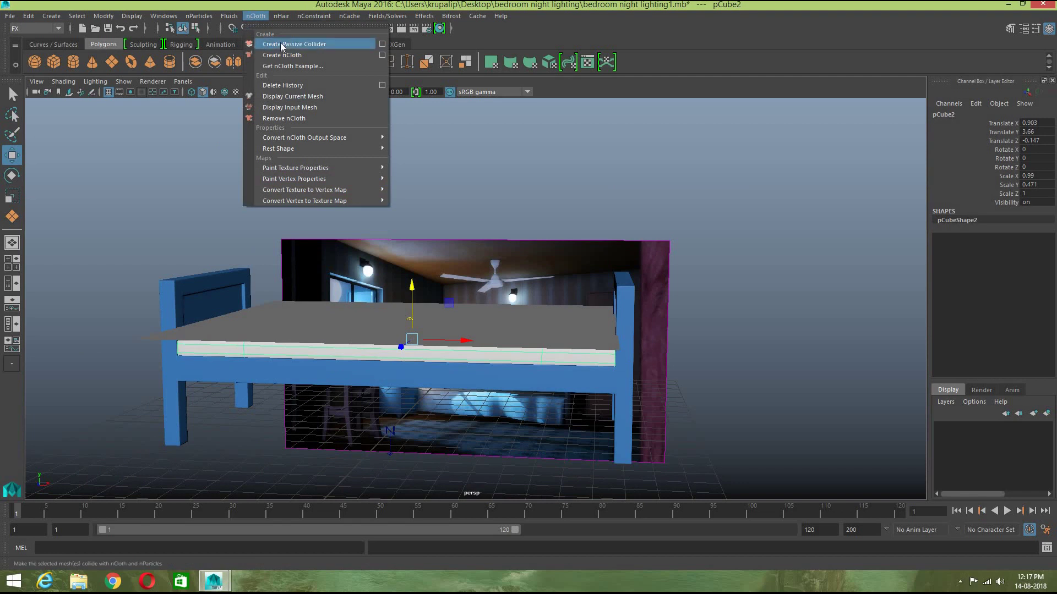
pyautogui.click(281, 46)
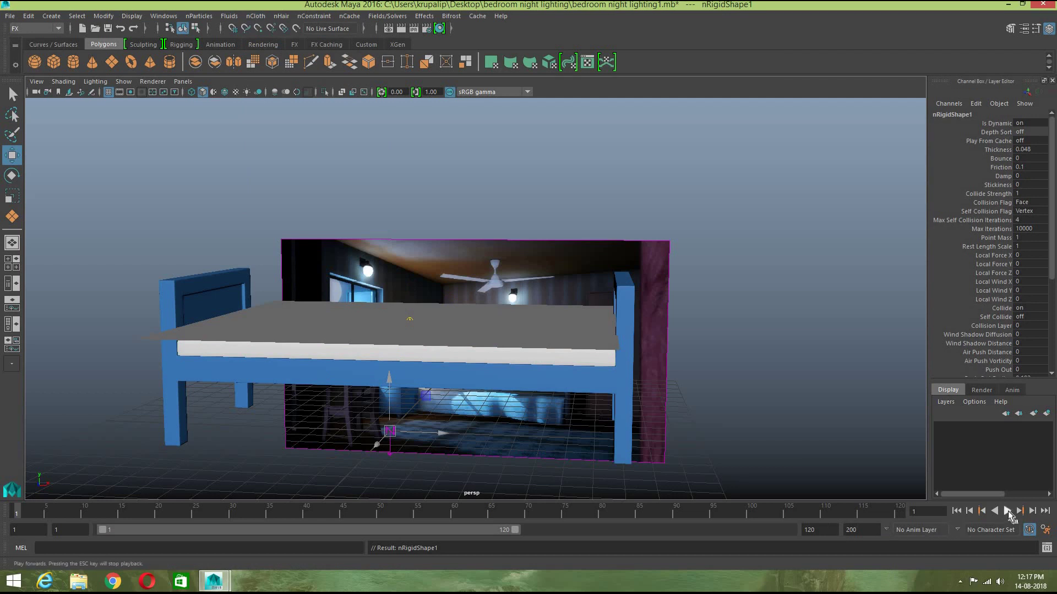
# Step: Play the cloth simulation to examine how the sheet drapes over the mattress, step back through the frames and rewind to frame 1
pyautogui.click(1008, 512)
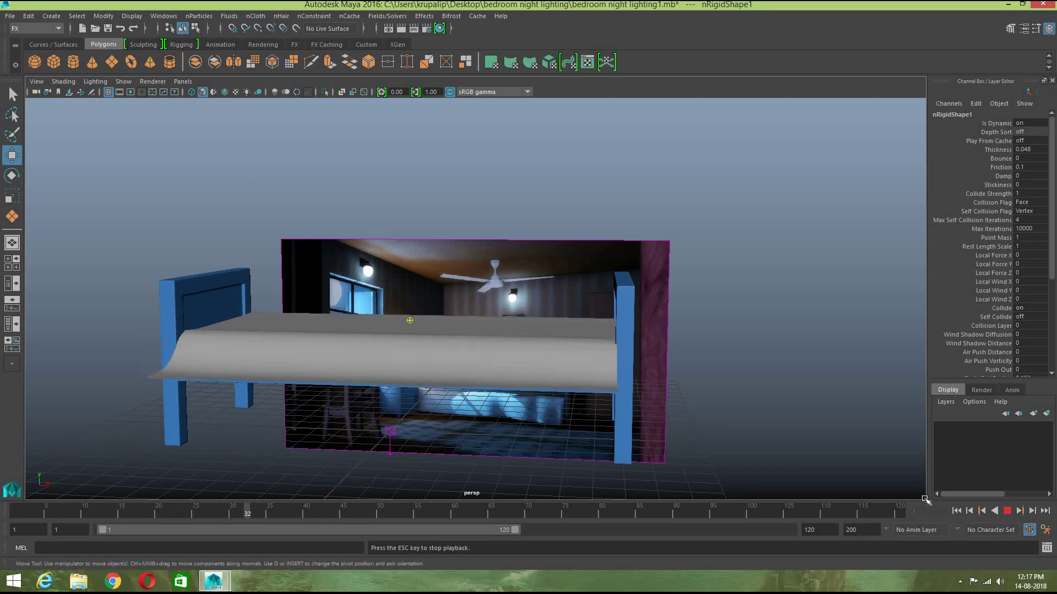
pyautogui.click(1007, 511)
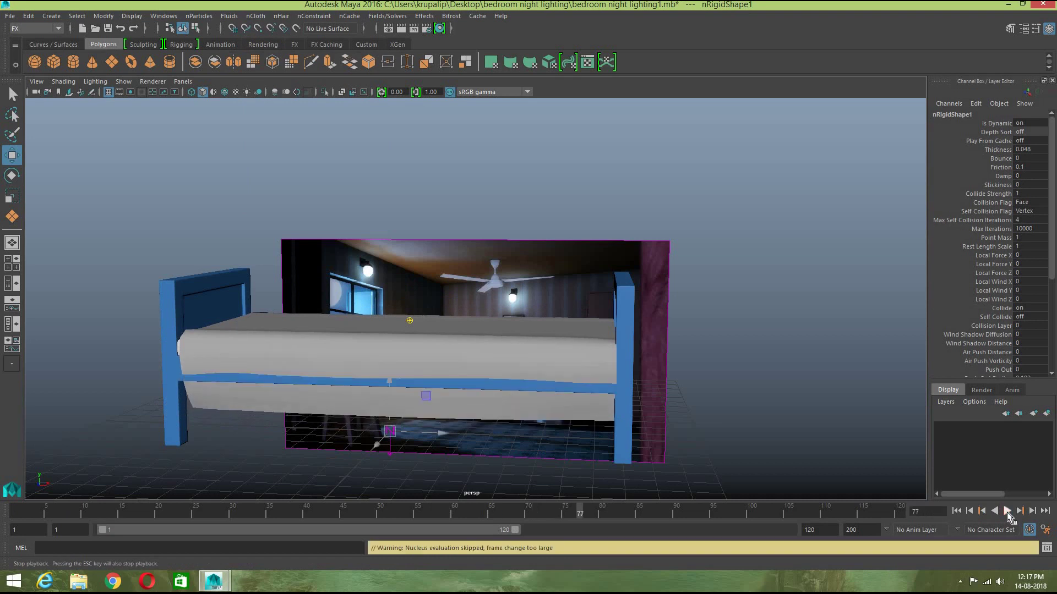
pyautogui.click(969, 512)
pyautogui.click(970, 511)
pyautogui.click(970, 511)
pyautogui.click(969, 511)
pyautogui.click(970, 511)
pyautogui.click(969, 511)
pyautogui.click(970, 511)
pyautogui.click(969, 511)
pyautogui.click(969, 512)
pyautogui.click(969, 512)
pyautogui.click(969, 511)
pyautogui.click(970, 512)
pyautogui.click(970, 511)
pyautogui.click(970, 511)
pyautogui.click(969, 511)
pyautogui.click(970, 512)
pyautogui.click(969, 511)
pyautogui.click(970, 511)
pyautogui.click(969, 511)
pyautogui.click(970, 511)
pyautogui.click(970, 511)
pyautogui.click(969, 512)
pyautogui.click(970, 512)
pyautogui.click(969, 511)
pyautogui.click(969, 511)
pyautogui.click(970, 512)
pyautogui.click(970, 512)
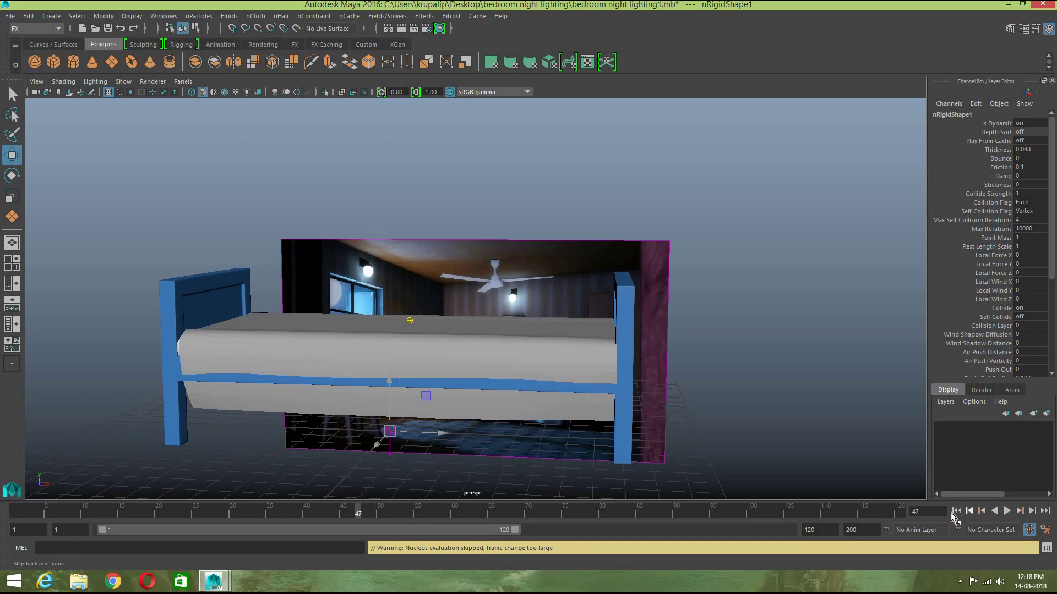
pyautogui.click(957, 512)
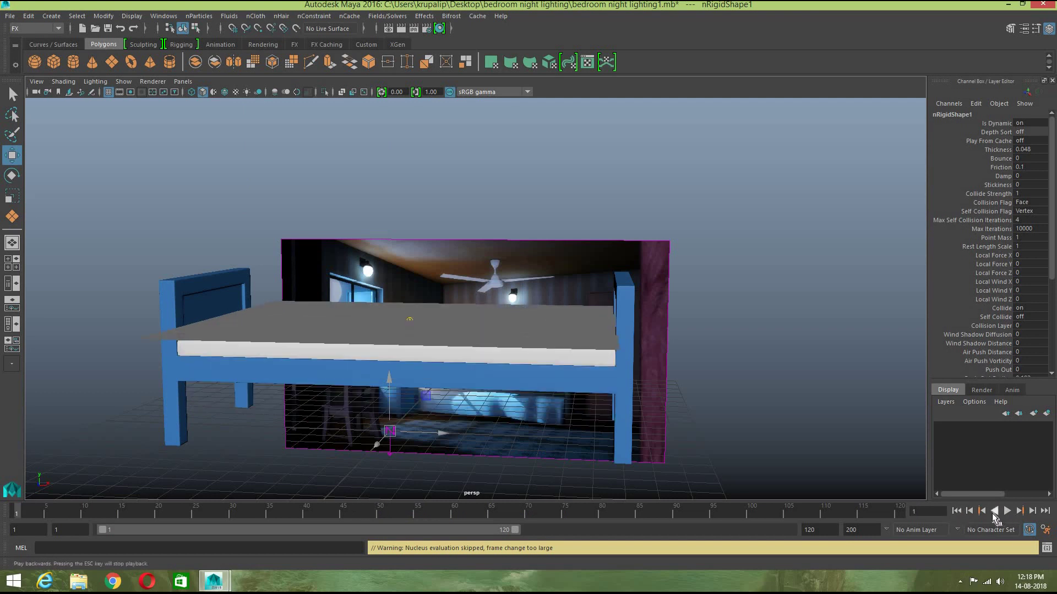
# Step: Replay the cloth simulation, stop it at frame 33 and set the playback range's end to frame 500
pyautogui.click(1007, 512)
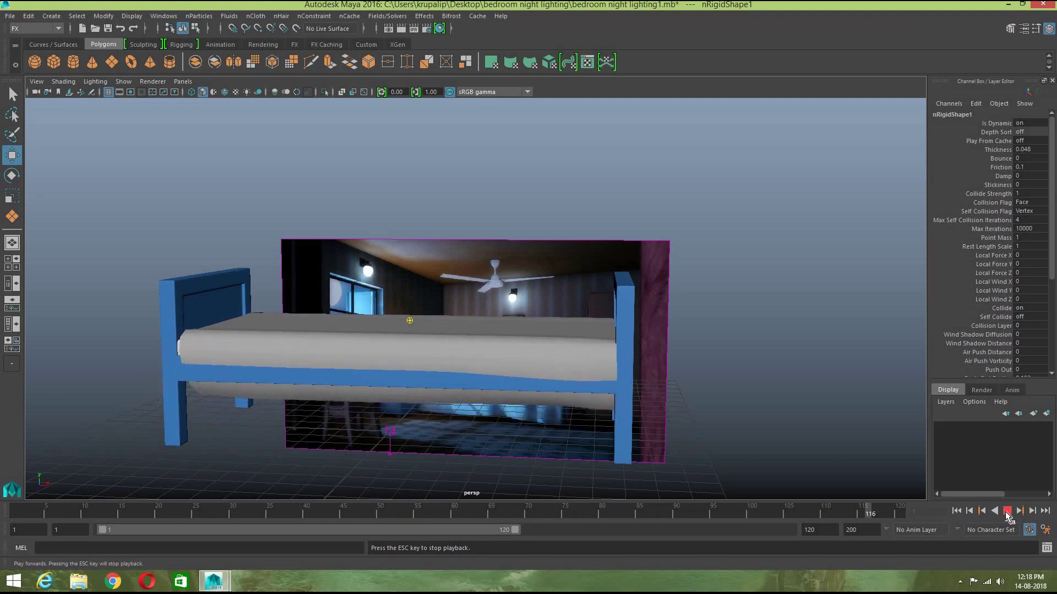
pyautogui.click(1007, 511)
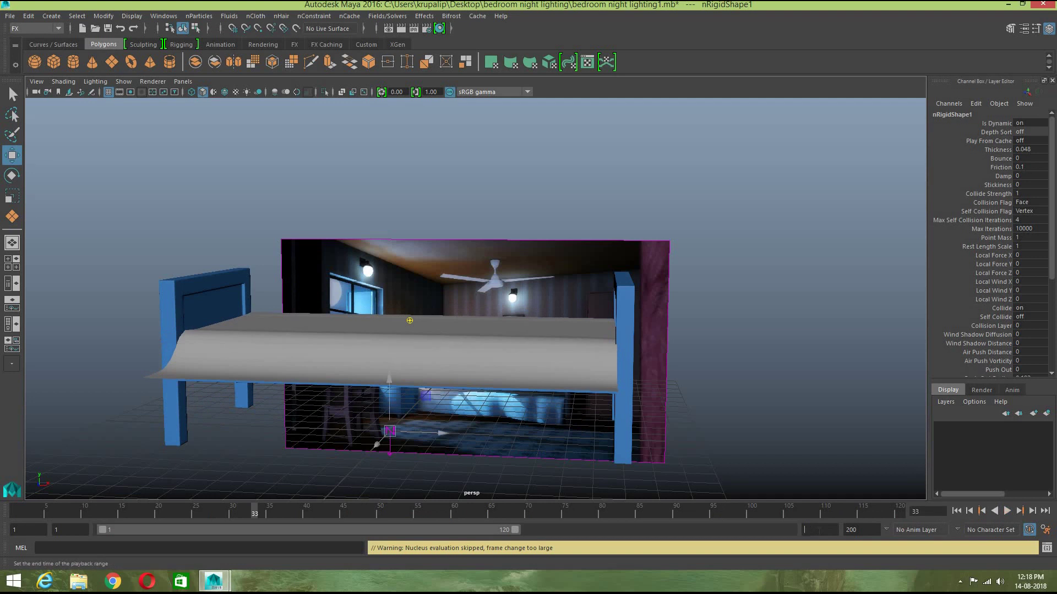
pyautogui.press('Return')
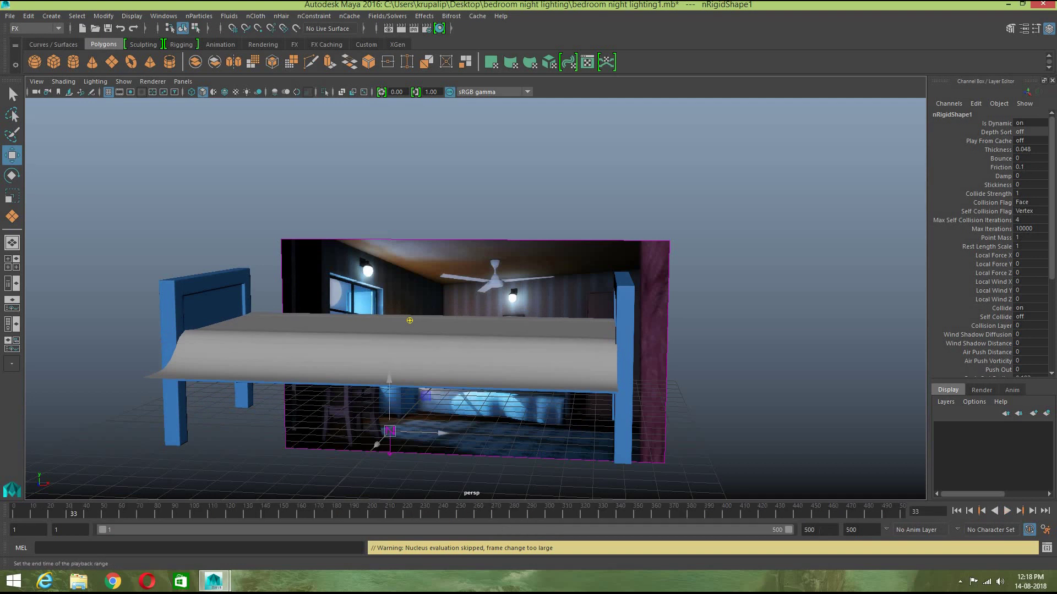
# Step: Replay the cloth simulation from frame 1 and stop it at frame 159 with the sheet draped over the mattress
pyautogui.click(956, 511)
pyautogui.click(1008, 511)
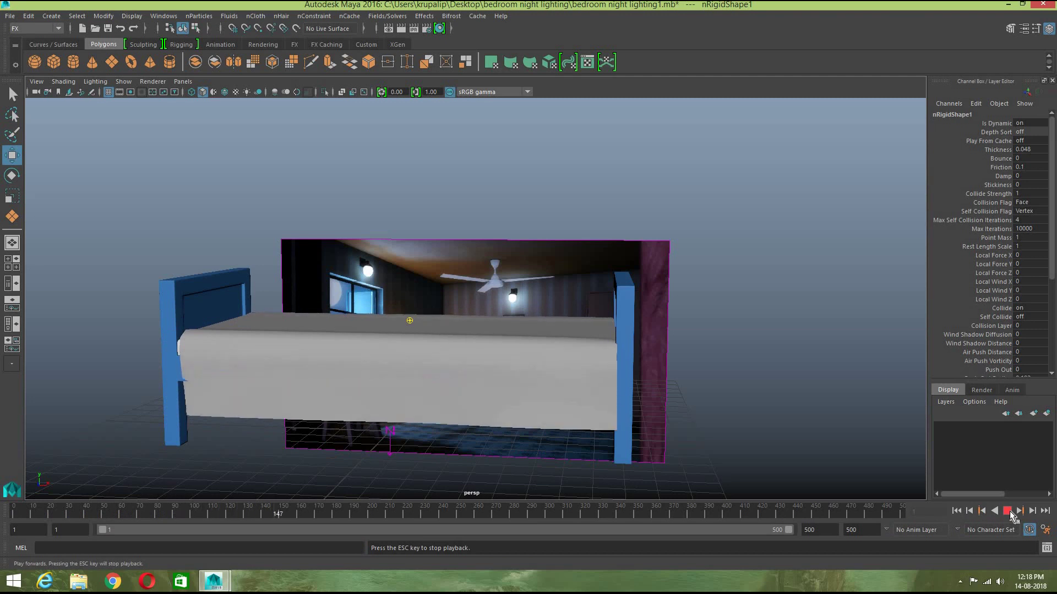
pyautogui.click(1008, 512)
pyautogui.keyDown('alt'); pyautogui.moveTo(653, 417); pyautogui.dragTo(673, 456); pyautogui.keyUp('alt')
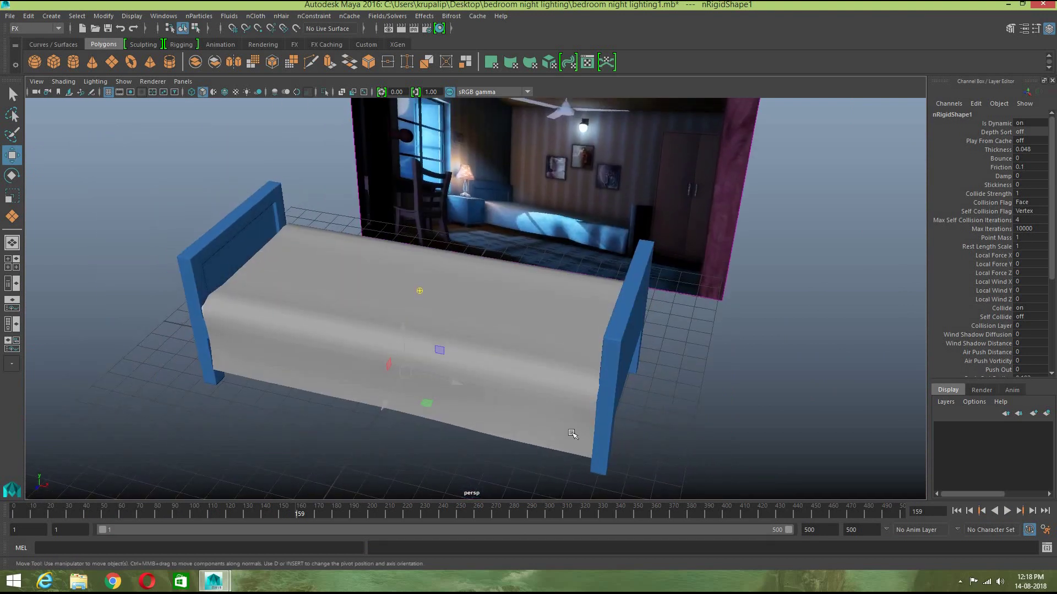
pyautogui.click(569, 432)
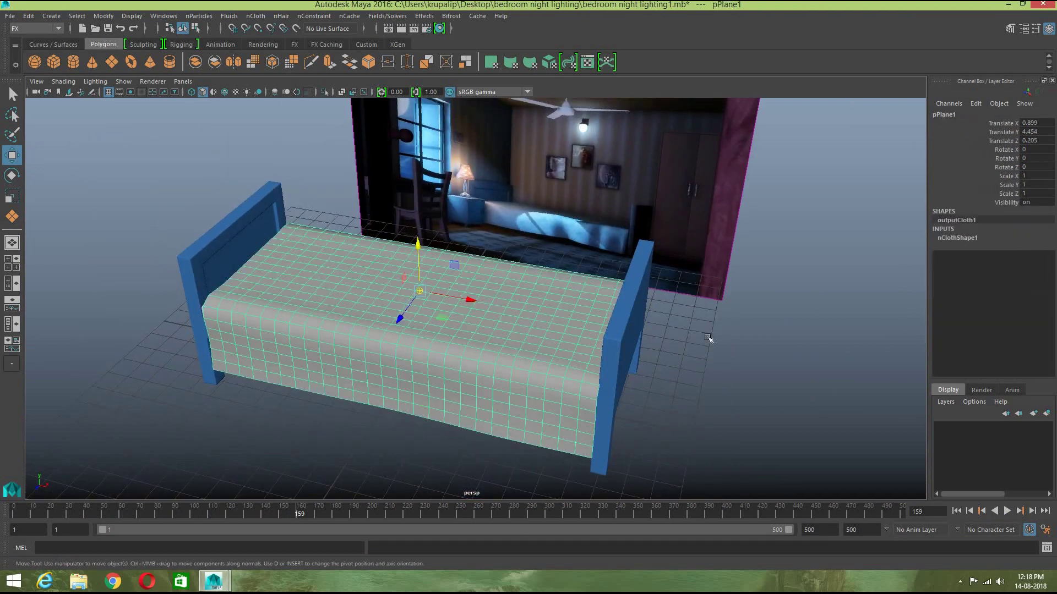
pyautogui.click(29, 16)
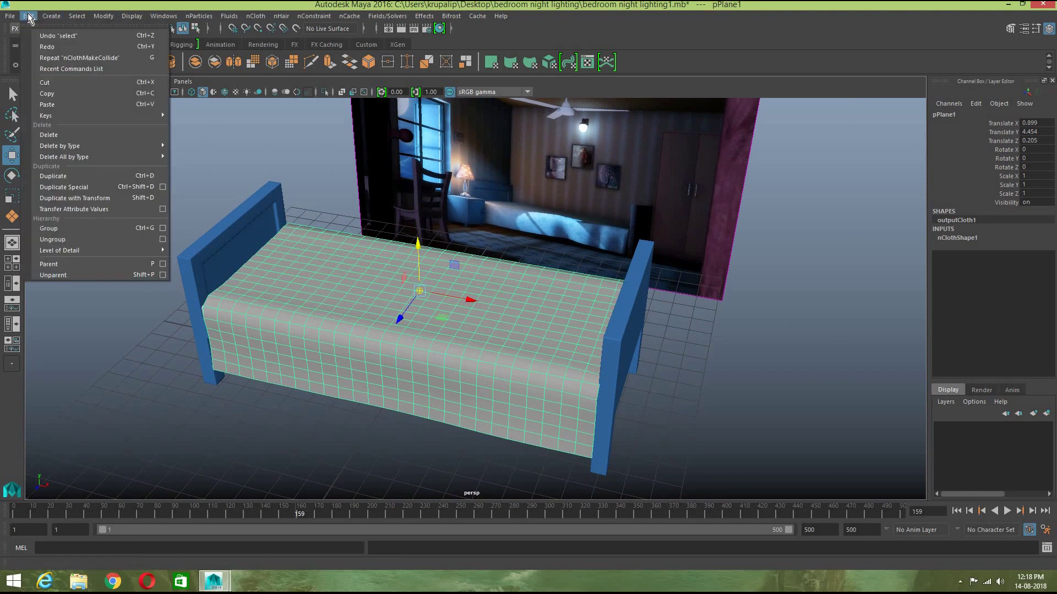
pyautogui.click(9, 18)
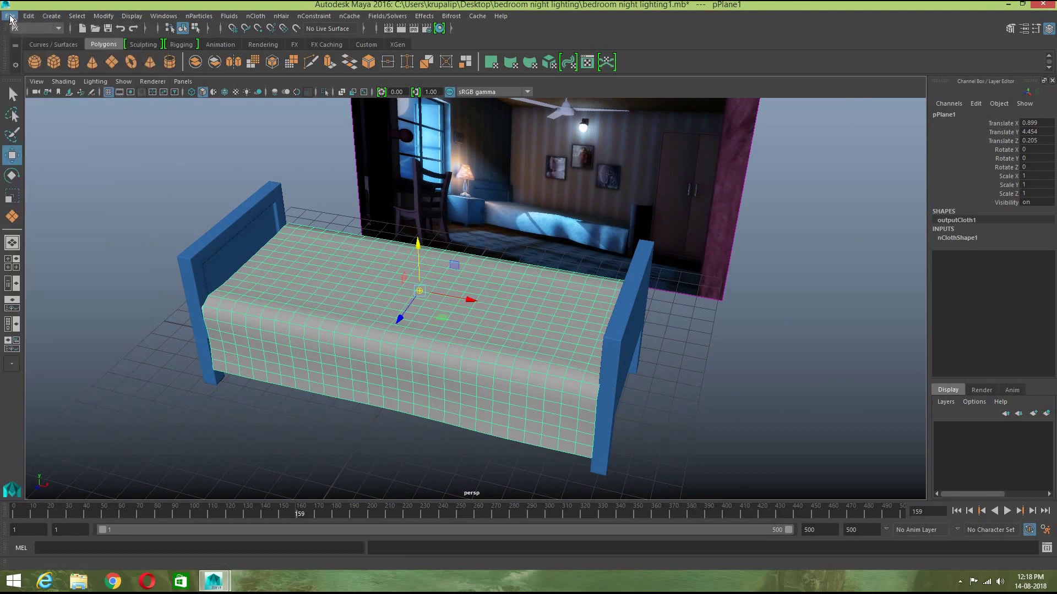
pyautogui.click(29, 17)
pyautogui.moveTo(10, 16)
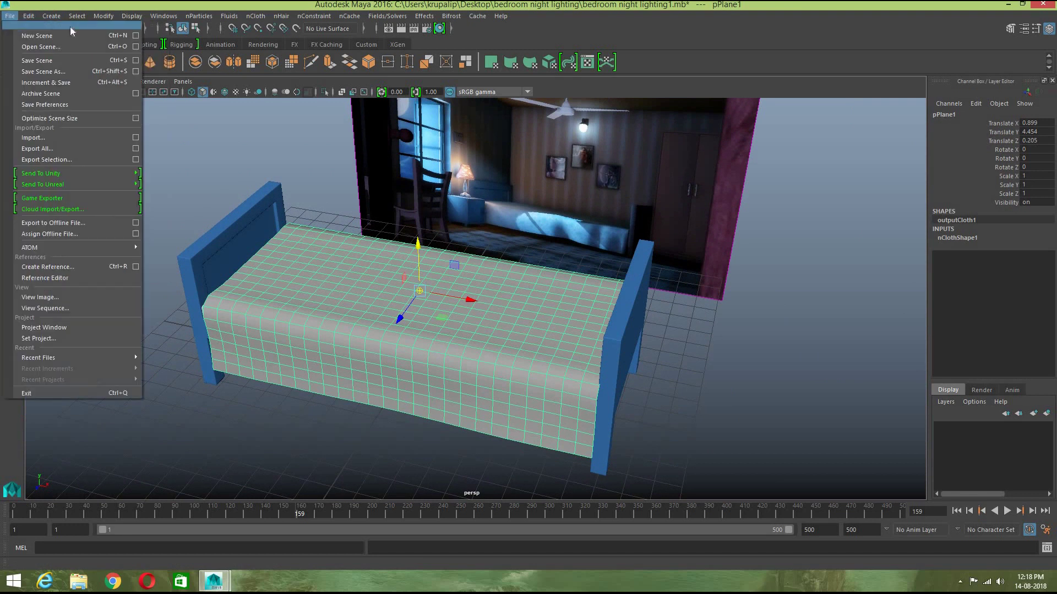
pyautogui.click(189, 195)
# Step: Switch to the Modeling menu set and delete the draped sheet's construction history
pyautogui.click(41, 31)
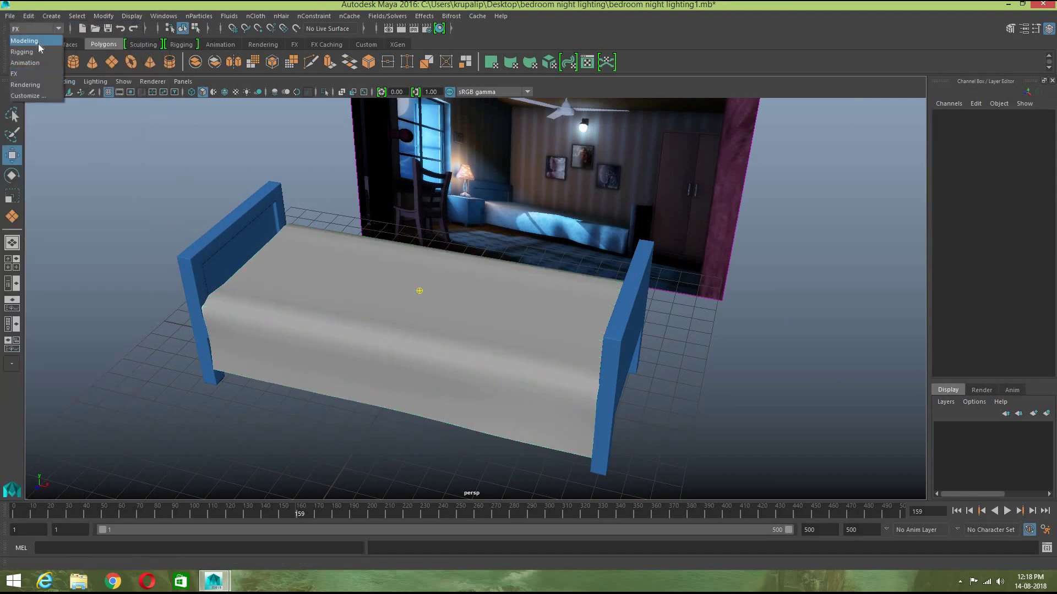
pyautogui.click(38, 42)
pyautogui.click(360, 315)
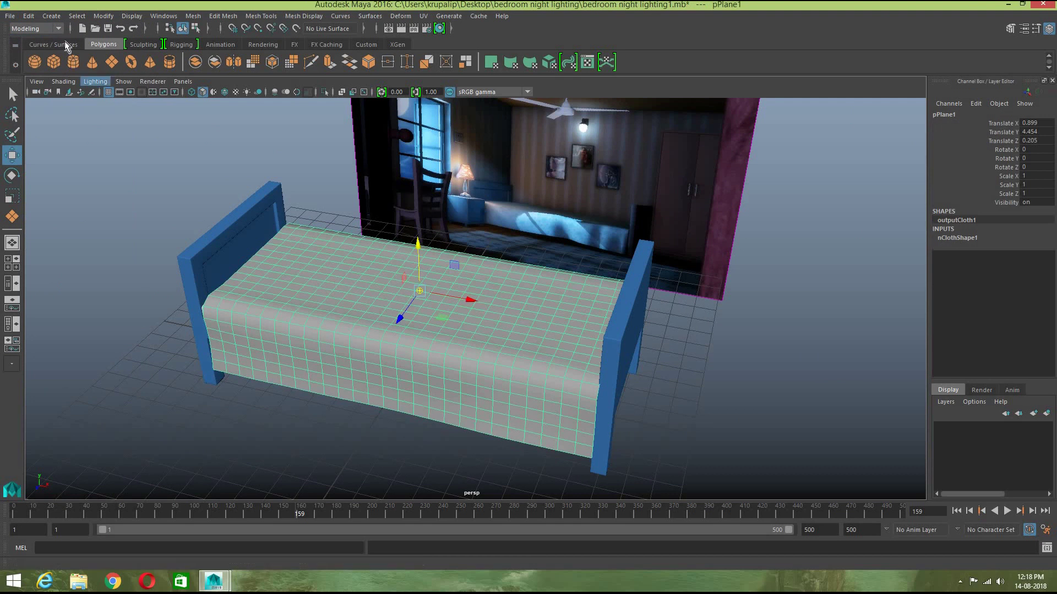
pyautogui.click(29, 16)
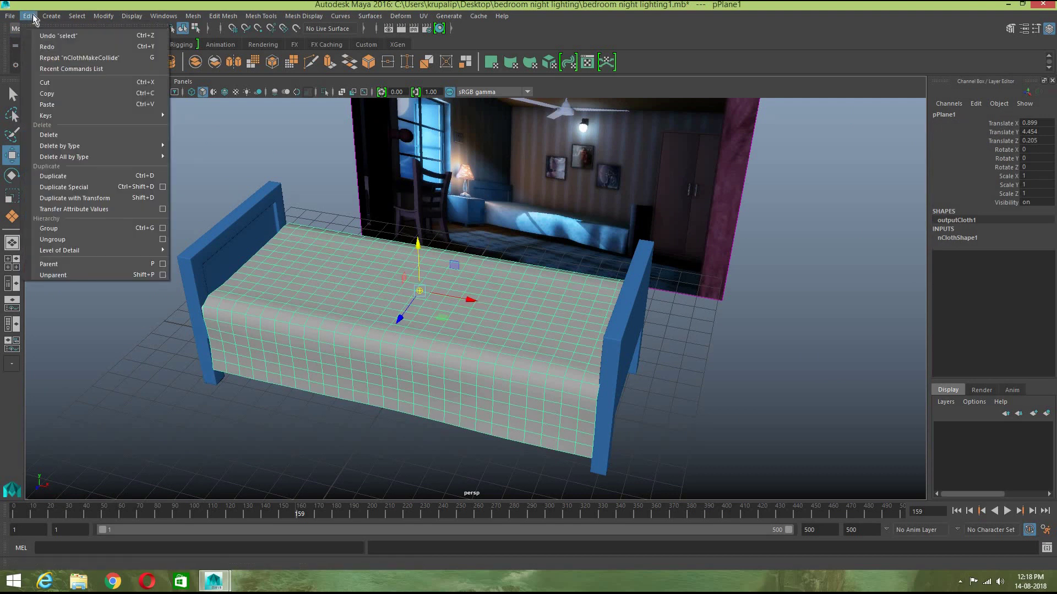
pyautogui.moveTo(122, 147)
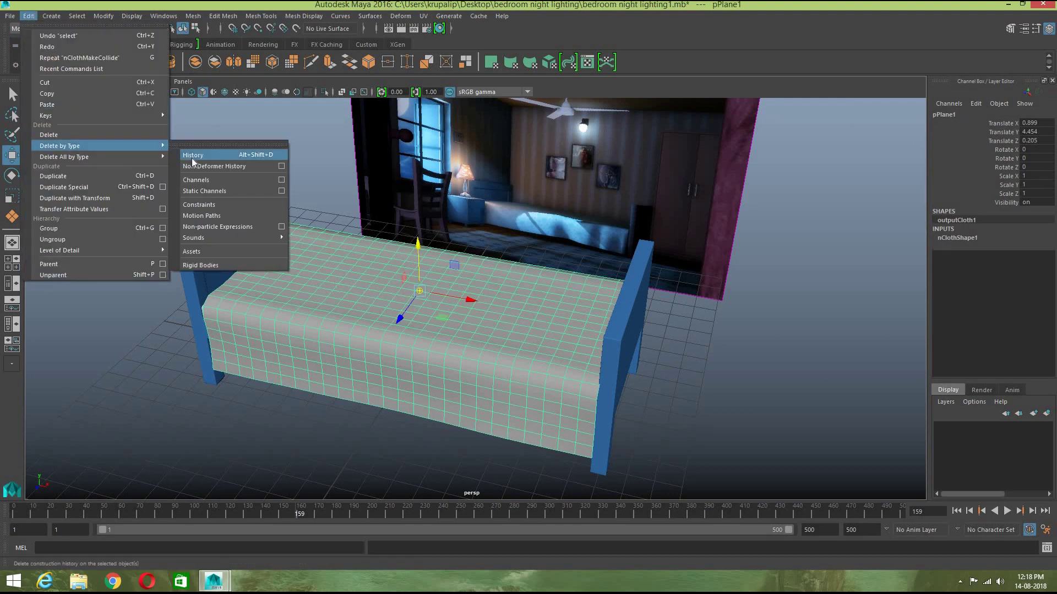
pyautogui.click(193, 155)
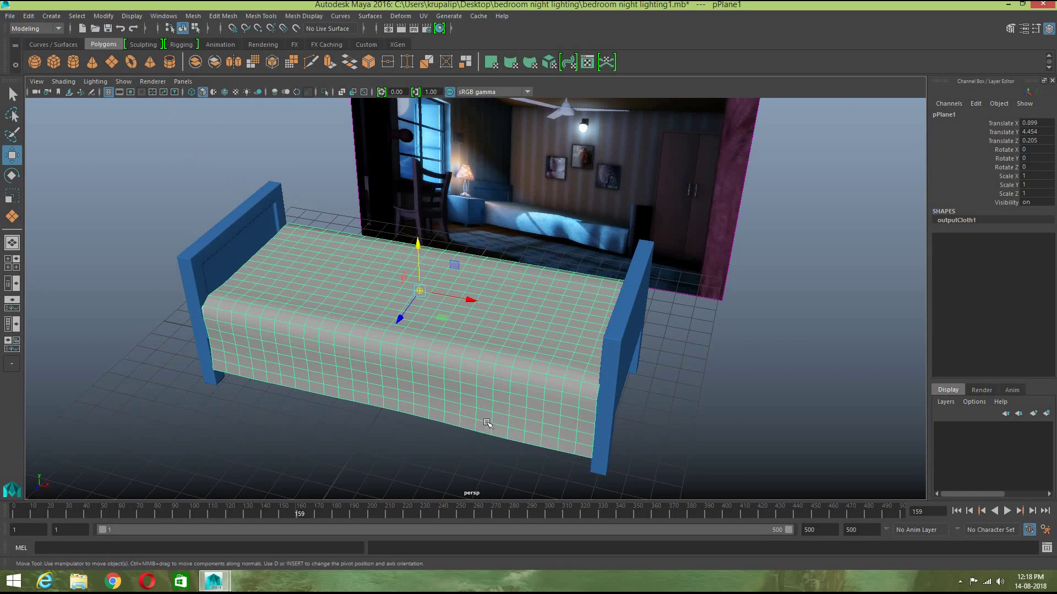
# Step: Delete the construction history of all objects in the scene
pyautogui.keyDown('alt'); pyautogui.moveTo(544, 461); pyautogui.dragTo(354, 421); pyautogui.keyUp('alt')
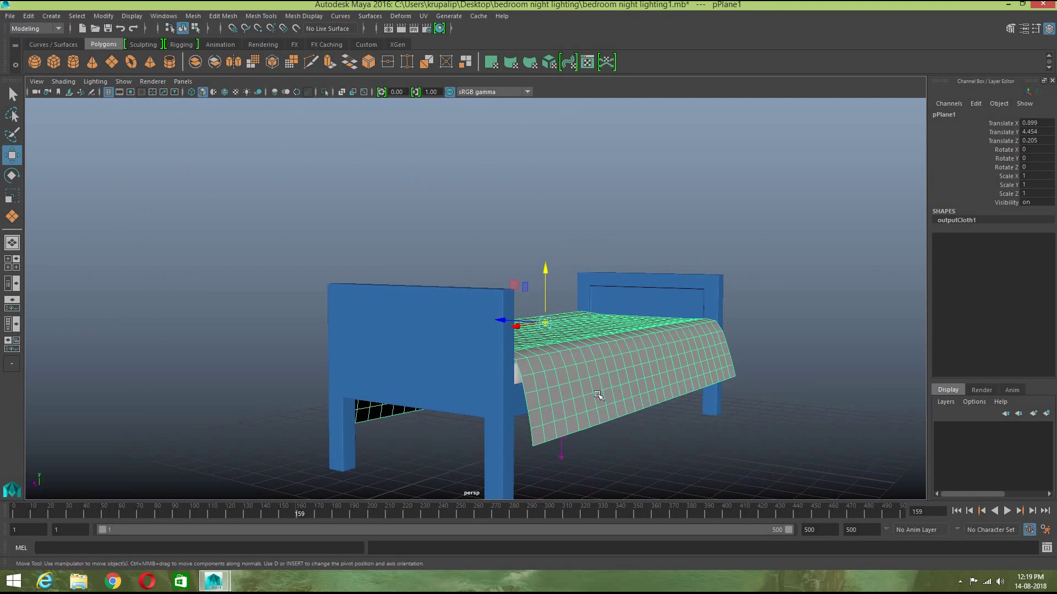
pyautogui.keyDown('alt'); pyautogui.moveTo(606, 466); pyautogui.dragTo(566, 472); pyautogui.keyUp('alt')
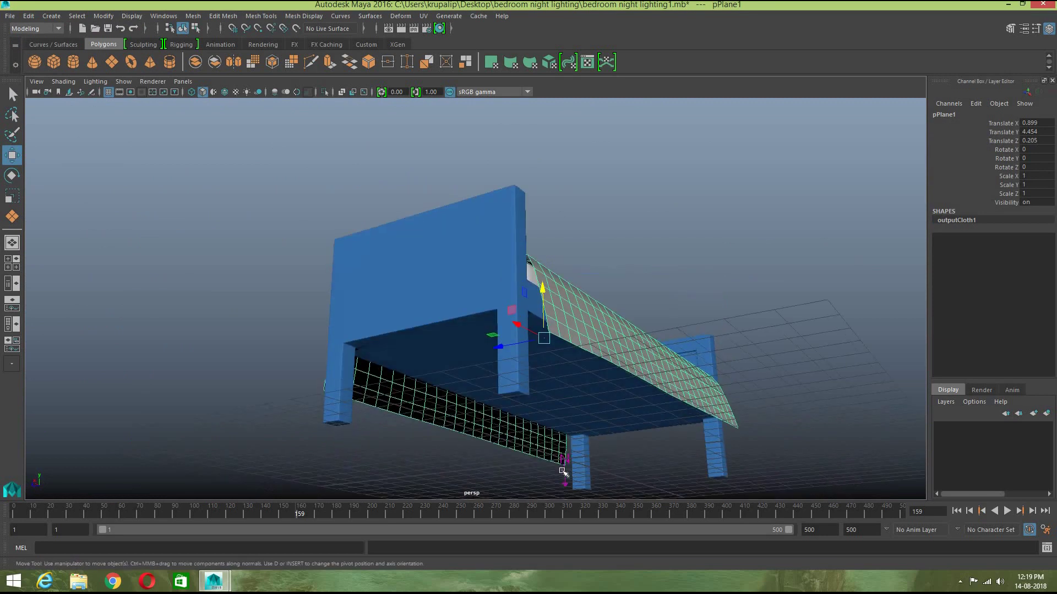
pyautogui.click(561, 468)
pyautogui.click(569, 478)
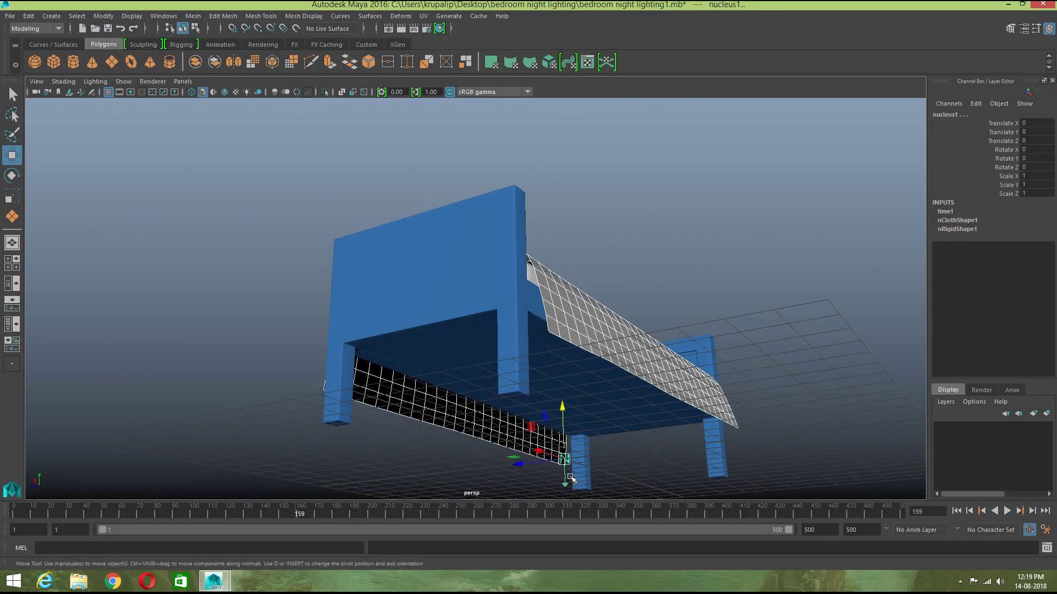
pyautogui.click(29, 15)
pyautogui.moveTo(105, 159)
pyautogui.click(190, 167)
# Step: Delete the leftover nucleus solver node beneath the bed
pyautogui.click(625, 482)
pyautogui.click(564, 463)
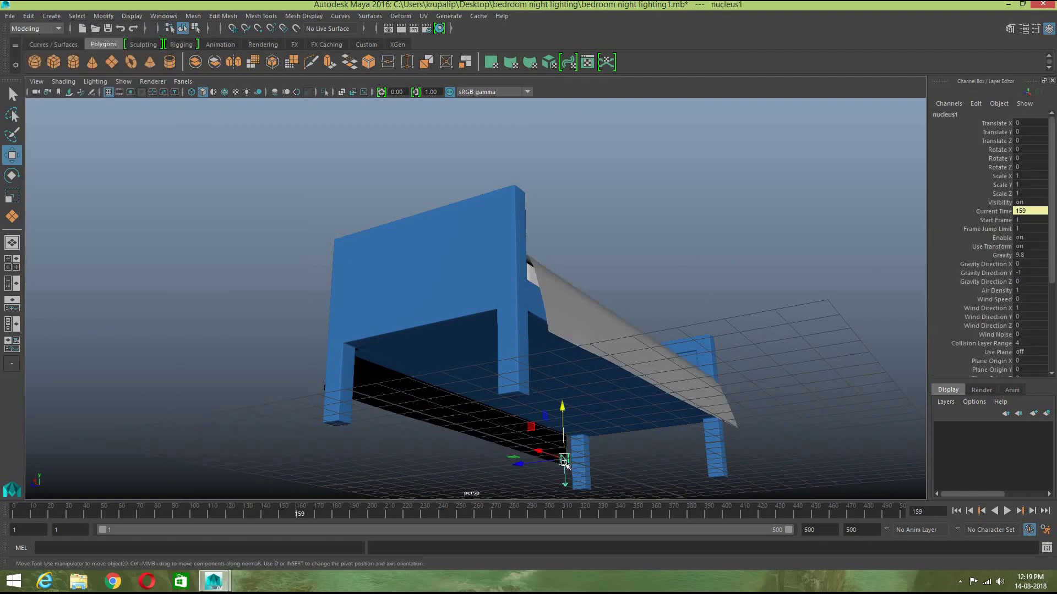
pyautogui.press('Delete')
# Step: Rewind to frame 1 and set both the playback range's end and the animation's end to frame 100
pyautogui.click(956, 510)
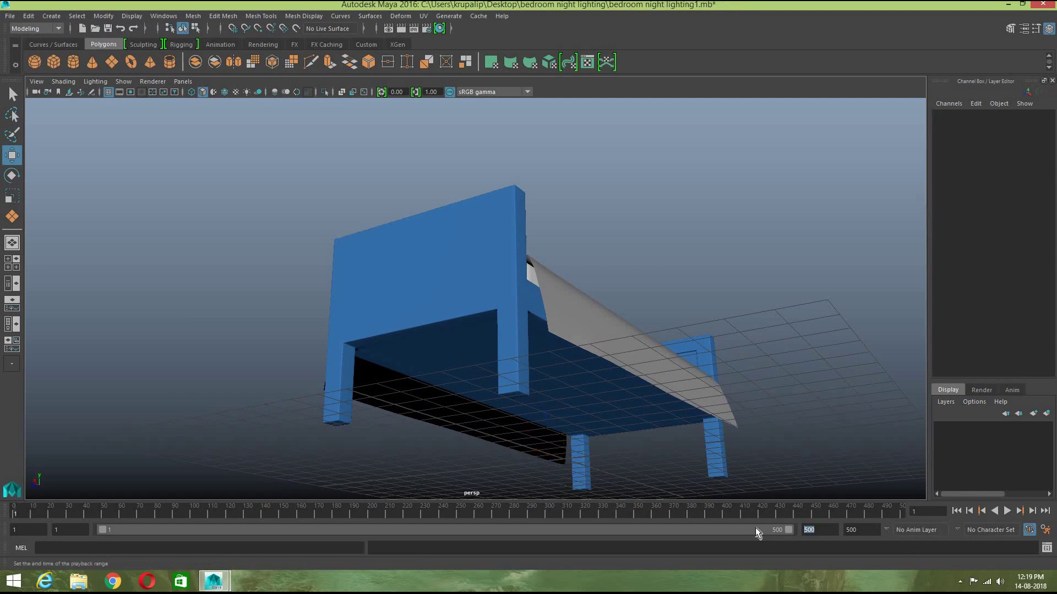
pyautogui.press('BackSpace')
pyautogui.write('100')
pyautogui.press('Return')
pyautogui.click(870, 530)
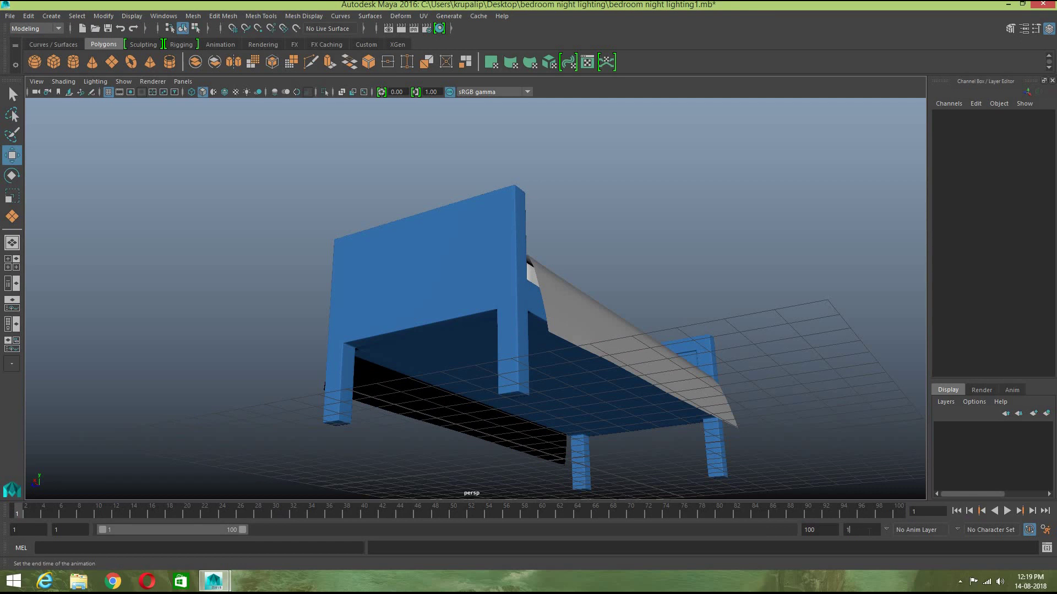
pyautogui.press('Return')
# Step: Duplicate the draped sheet, raise the copy above the bed and delete the original sheet
pyautogui.keyDown('alt'); pyautogui.moveTo(818, 444); pyautogui.dragTo(410, 326); pyautogui.keyUp('alt')
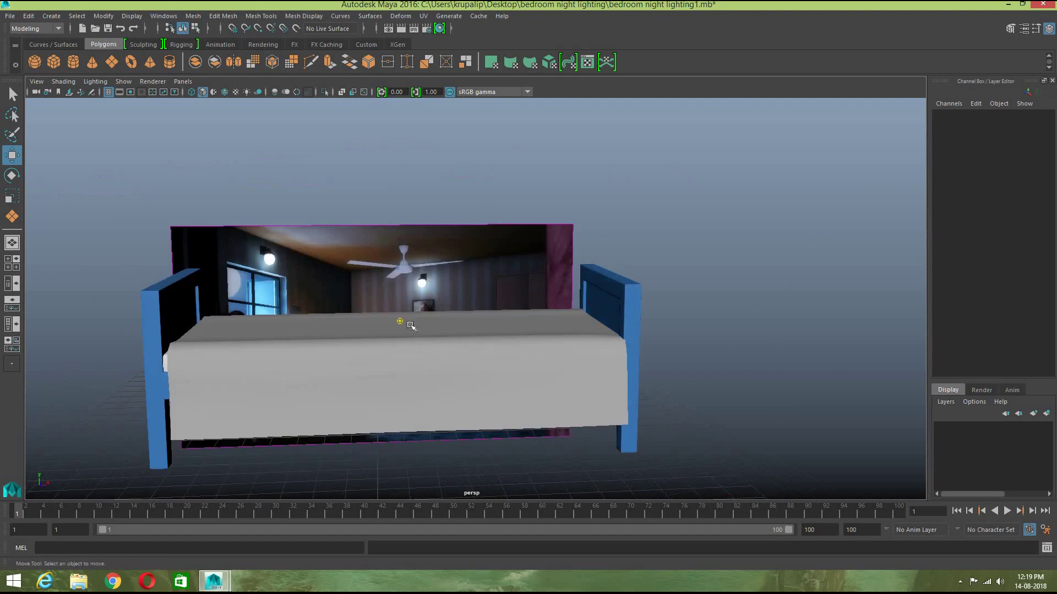
pyautogui.click(400, 321)
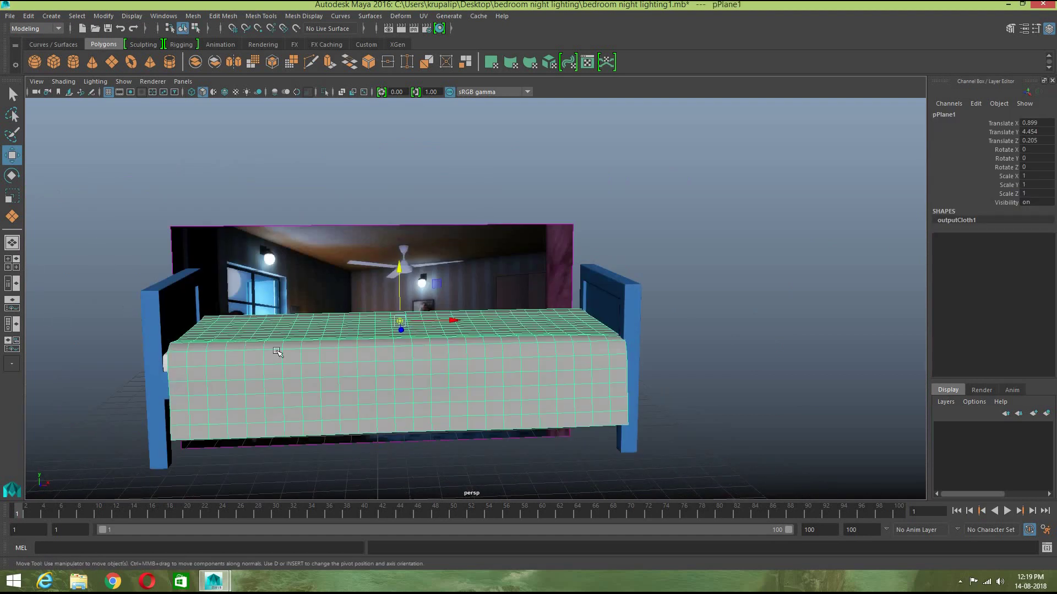
pyautogui.hotkey('ctrl', 'd')
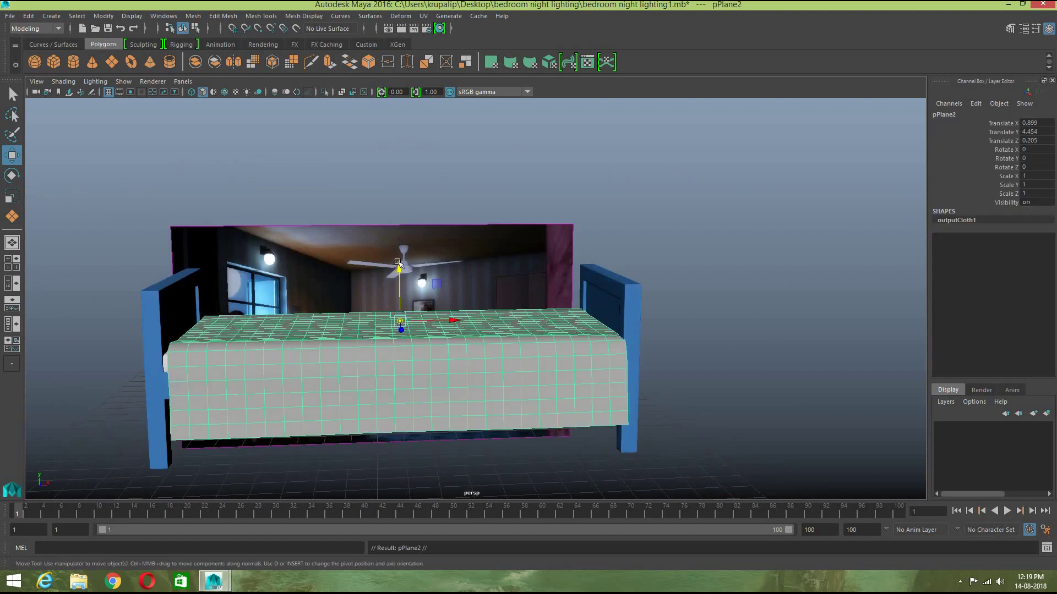
pyautogui.moveTo(401, 244); pyautogui.dragTo(436, 83)
pyautogui.click(414, 347)
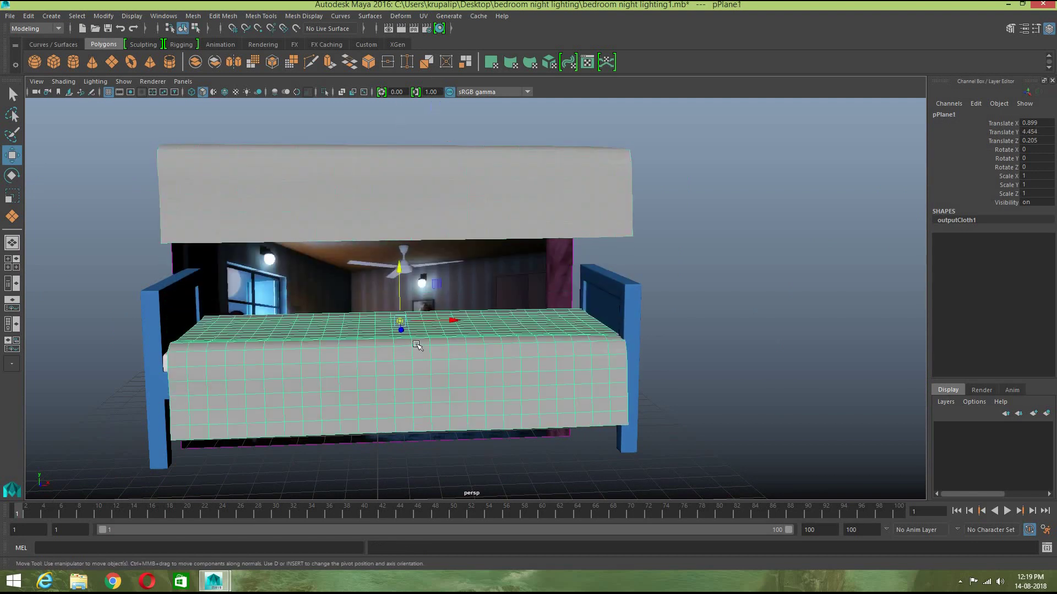
pyautogui.press('Delete')
# Step: Lower the duplicated sheet onto the mattress to a Translate Y of about 4.308
pyautogui.click(457, 205)
pyautogui.moveTo(398, 107); pyautogui.dragTo(384, 286)
pyautogui.keyDown('alt'); pyautogui.moveTo(346, 413); pyautogui.dragTo(400, 321); pyautogui.keyUp('alt')
pyautogui.moveTo(429, 256); pyautogui.dragTo(429, 257)
pyautogui.click(291, 487)
pyautogui.click(362, 392)
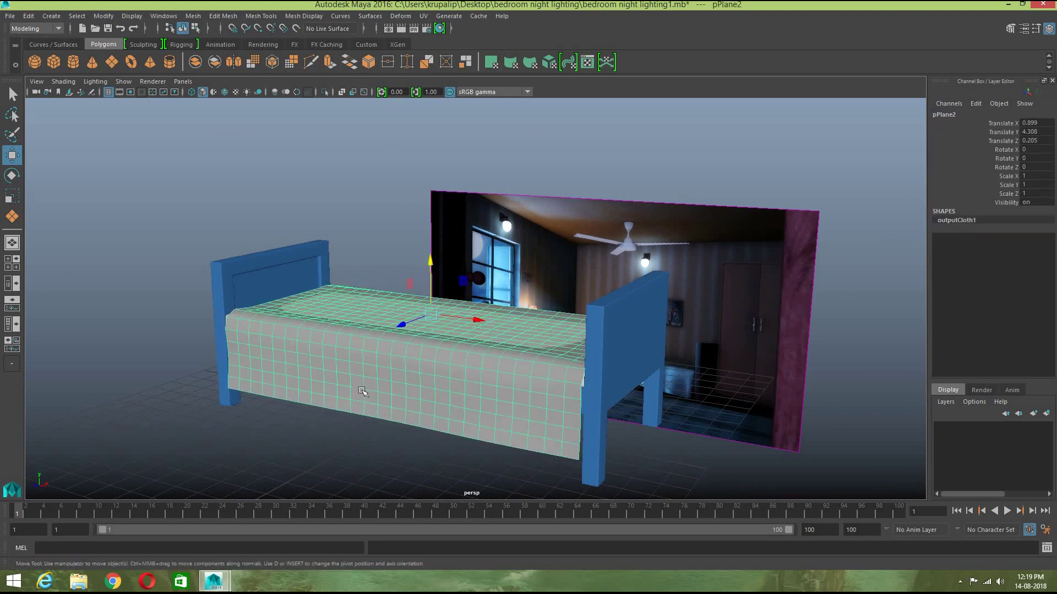
# Step: Shift the sheet slightly along the bed's length to a Translate X of about 0.743
pyautogui.click(322, 449)
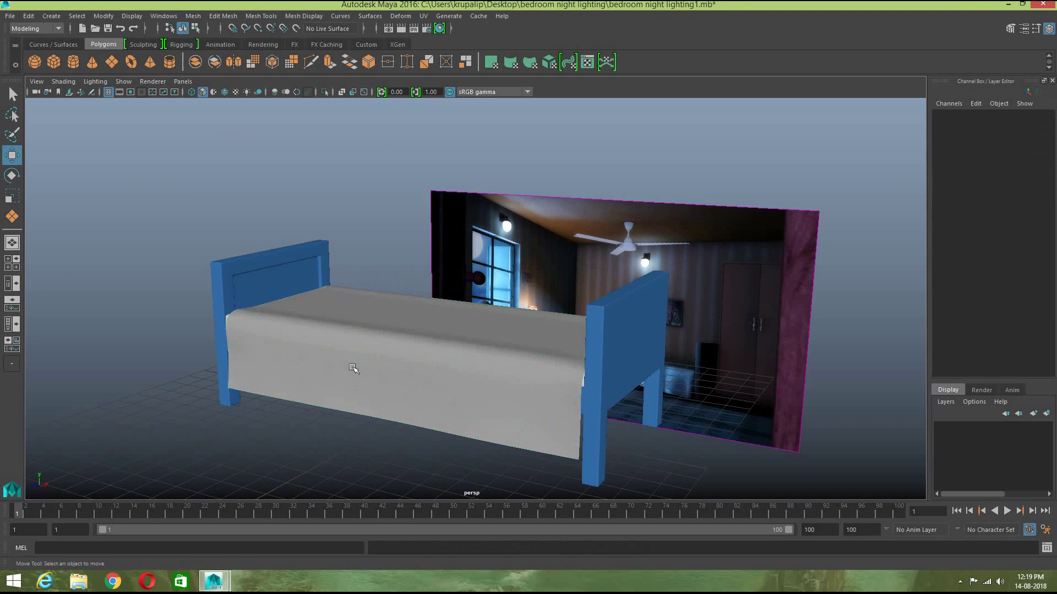
pyautogui.keyDown('alt'); pyautogui.moveTo(376, 447); pyautogui.dragTo(374, 411); pyautogui.keyUp('alt')
pyautogui.click(374, 411)
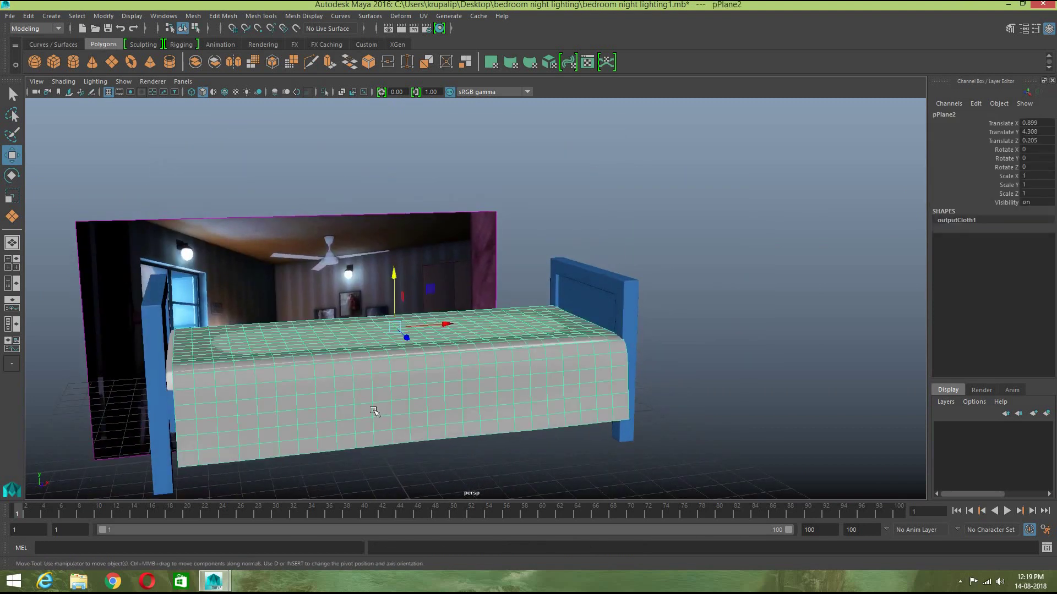
pyautogui.moveTo(447, 325); pyautogui.dragTo(440, 326)
pyautogui.click(502, 470)
# Step: Delete the construction history of the repositioned sheet
pyautogui.keyDown('alt'); pyautogui.moveTo(502, 469); pyautogui.dragTo(456, 482, button='right'); pyautogui.keyUp('alt')
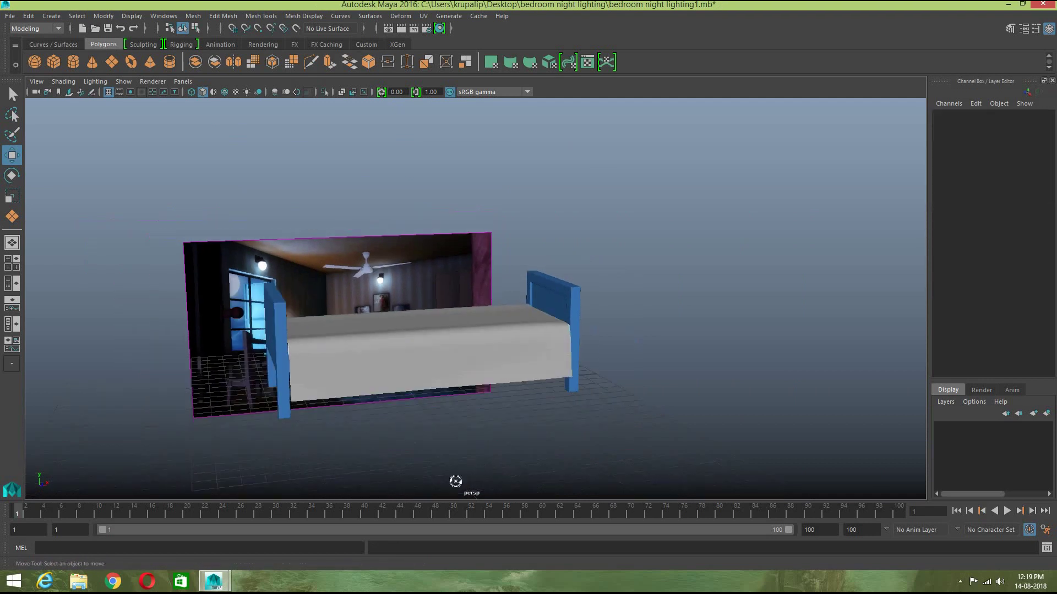
pyautogui.keyDown('alt'); pyautogui.moveTo(456, 482); pyautogui.dragTo(423, 376); pyautogui.keyUp('alt')
pyautogui.click(423, 377)
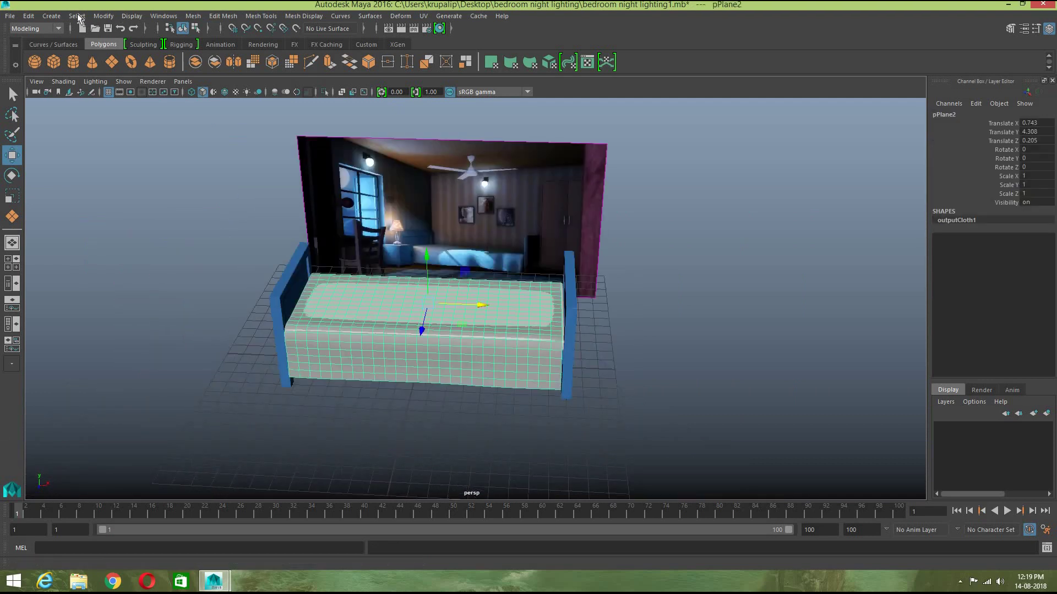
pyautogui.click(29, 16)
pyautogui.moveTo(160, 146)
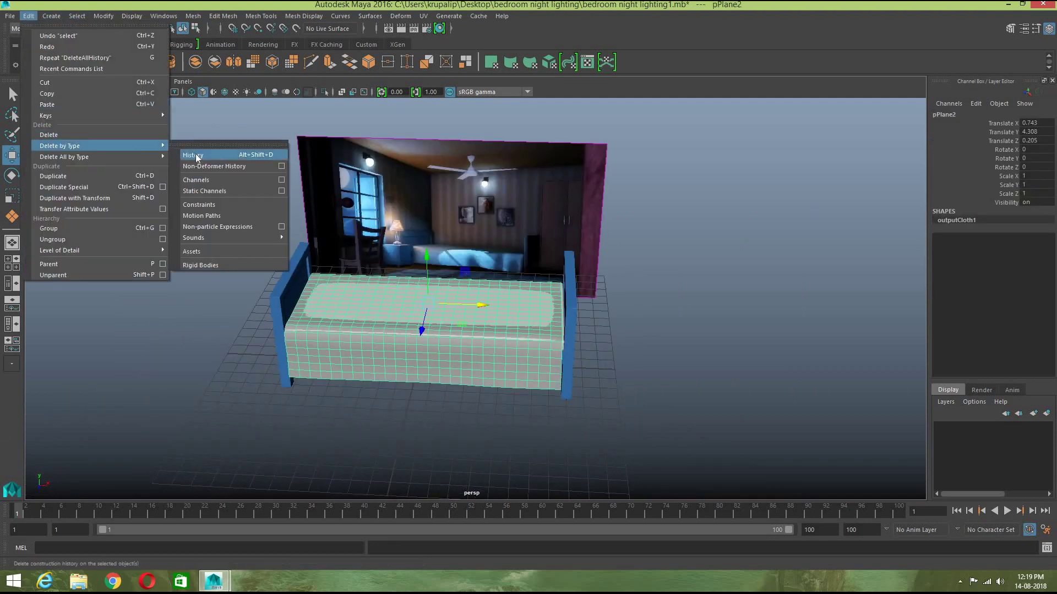
pyautogui.click(220, 161)
pyautogui.click(467, 419)
# Step: Switch the bedsheet to vertex mode for editing its points
pyautogui.scroll(5, 468, 420)
pyautogui.keyDown('alt'); pyautogui.moveTo(469, 430); pyautogui.dragTo(550, 404); pyautogui.keyUp('alt')
pyautogui.scroll(-4, 501, 427)
pyautogui.click(512, 410)
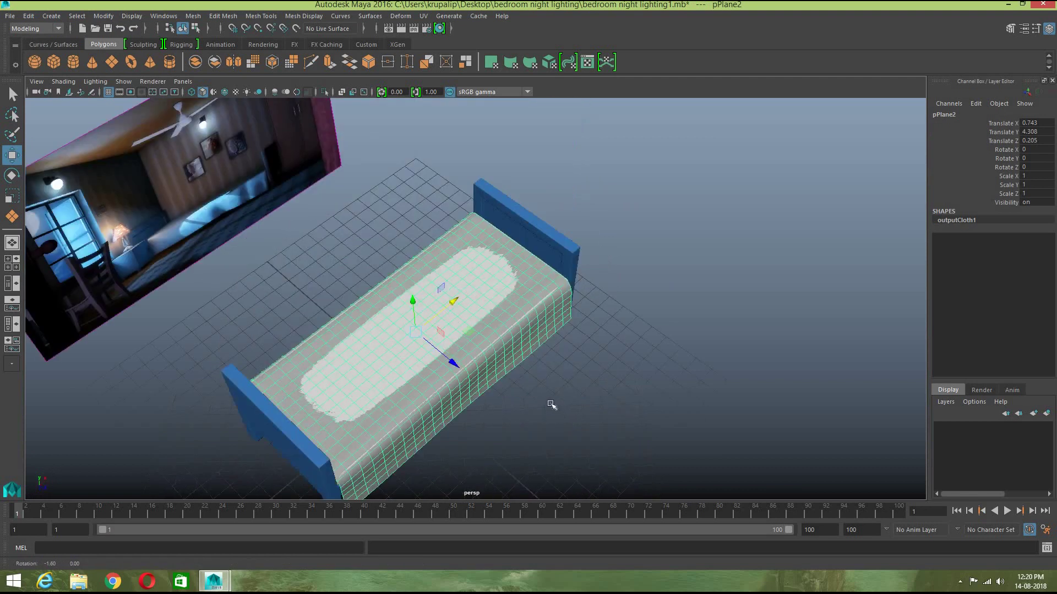
pyautogui.scroll(4, 551, 405)
pyautogui.moveTo(498, 335); pyautogui.dragTo(466, 281, button='right')
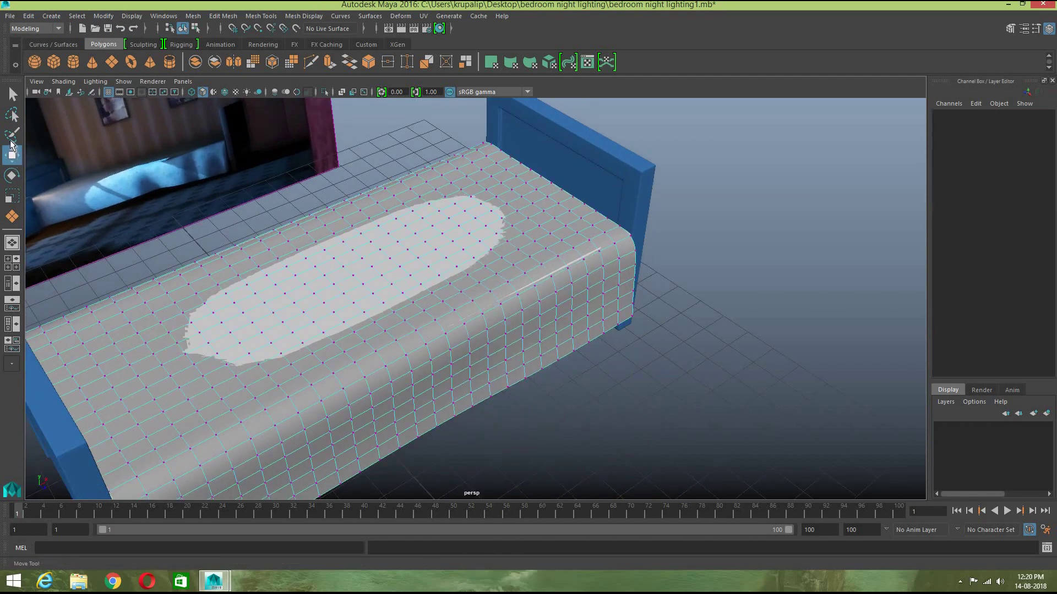
# Step: Enable Soft Select in the Move Tool's settings with a falloff radius of 0.41
pyautogui.doubleClick(12, 155)
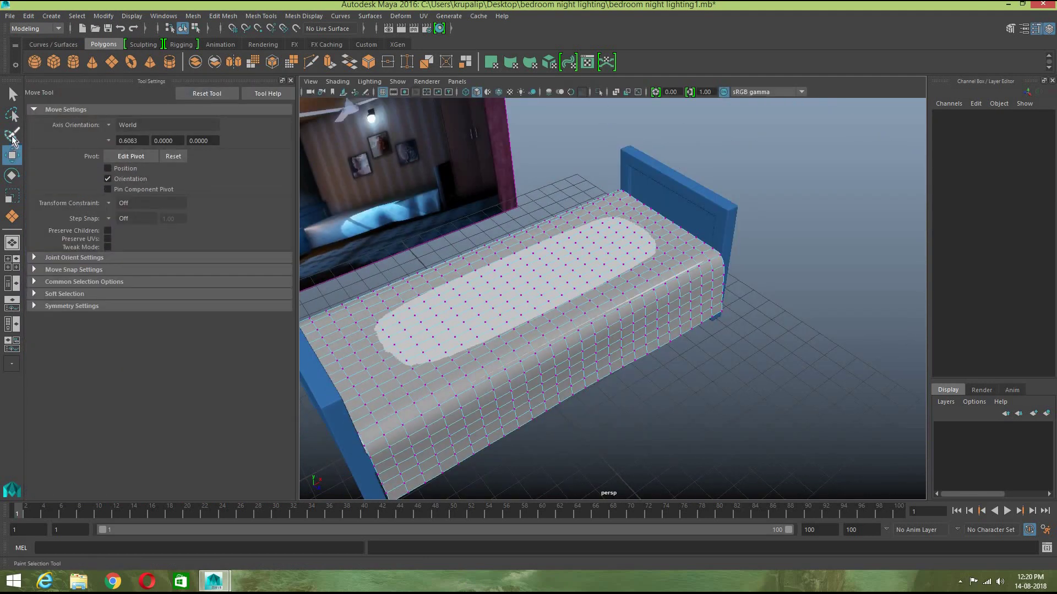
pyautogui.click(13, 137)
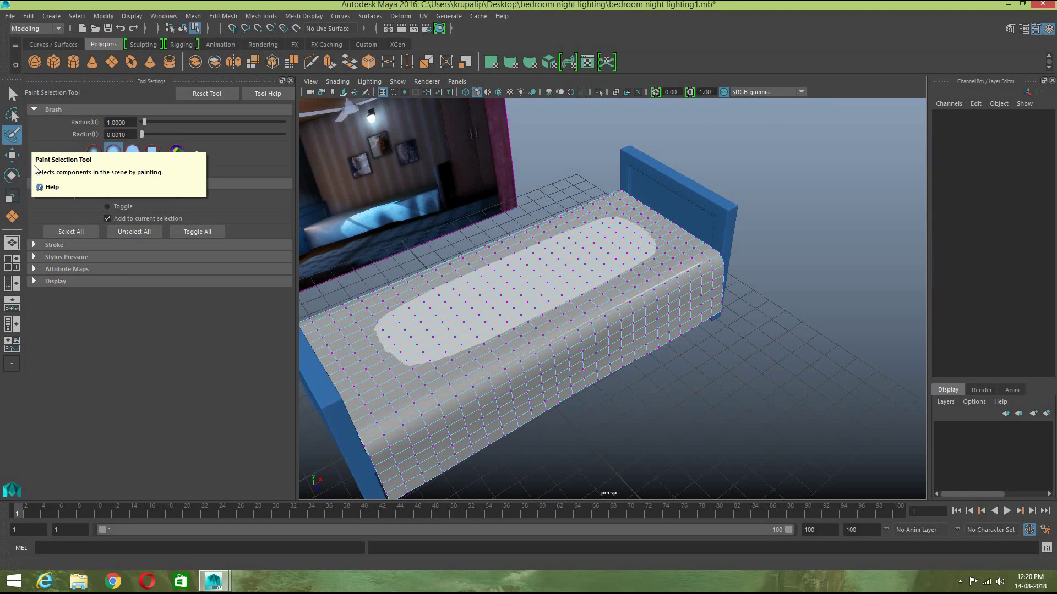
pyautogui.click(12, 157)
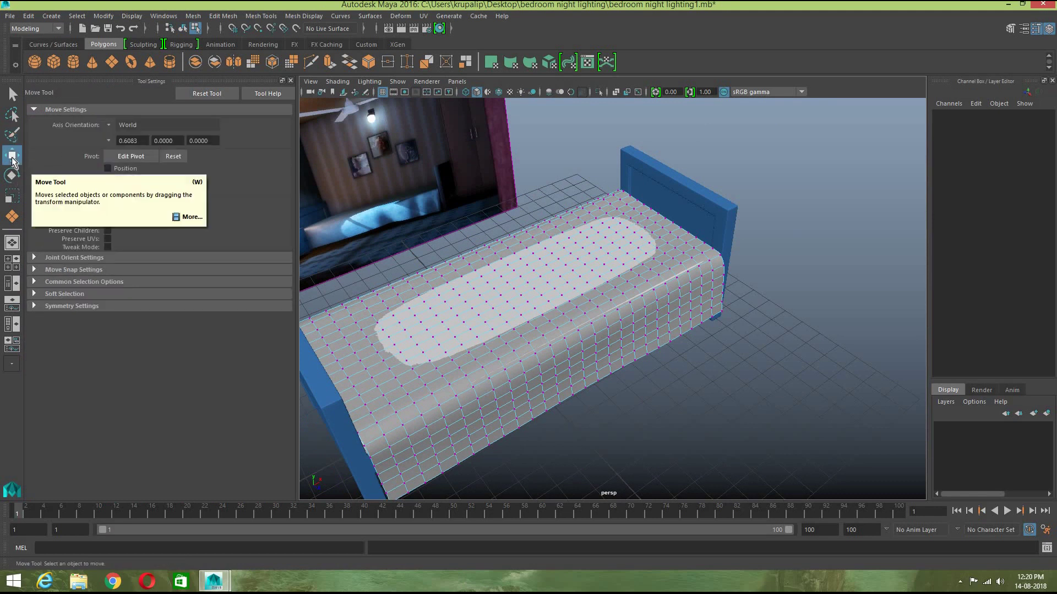
pyautogui.click(45, 257)
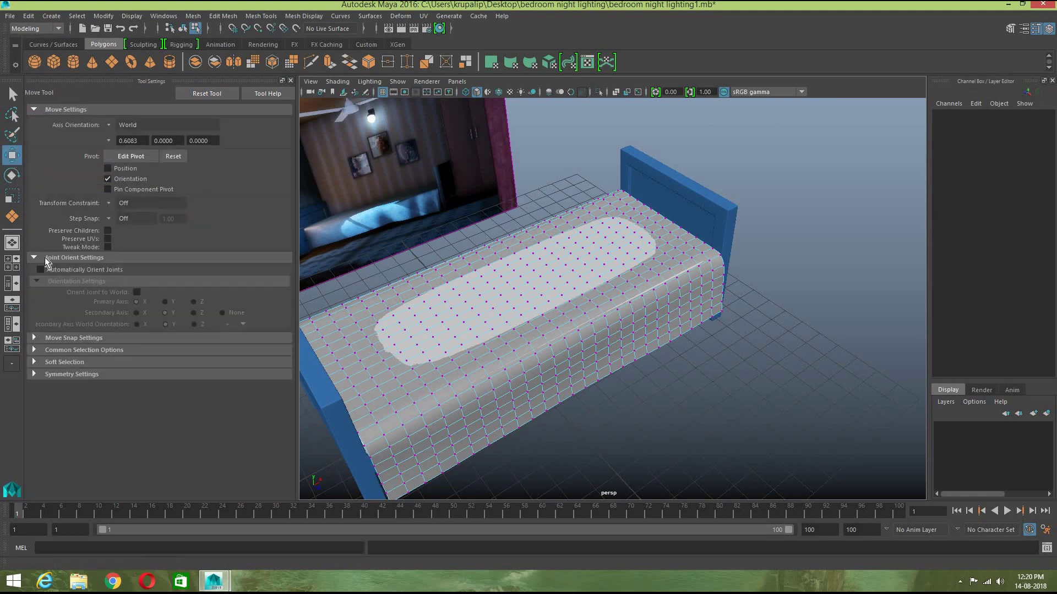
pyautogui.click(35, 339)
pyautogui.click(37, 373)
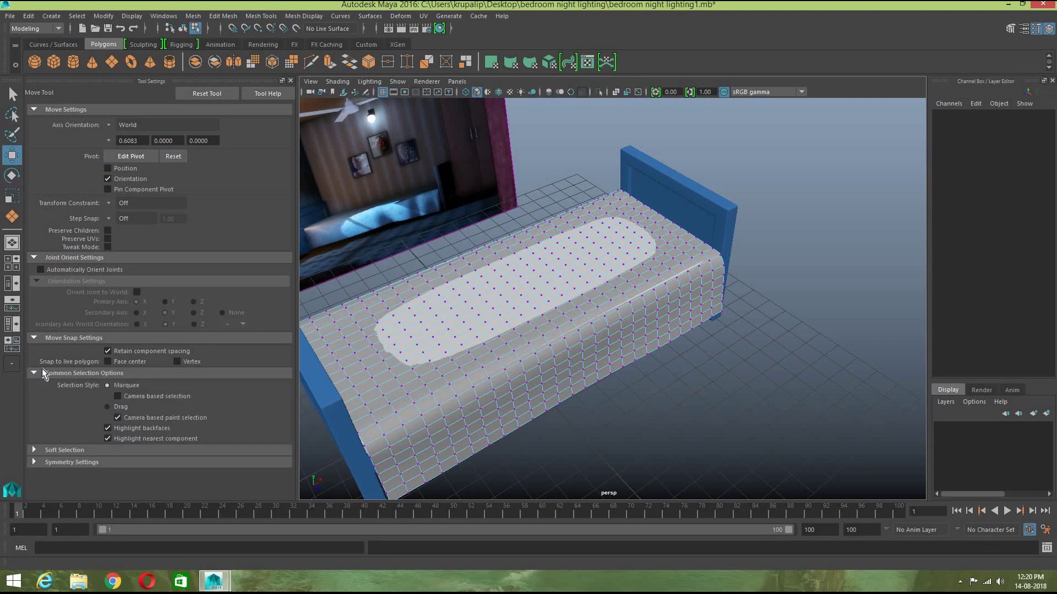
pyautogui.click(41, 449)
pyautogui.scroll(-4, 108, 387)
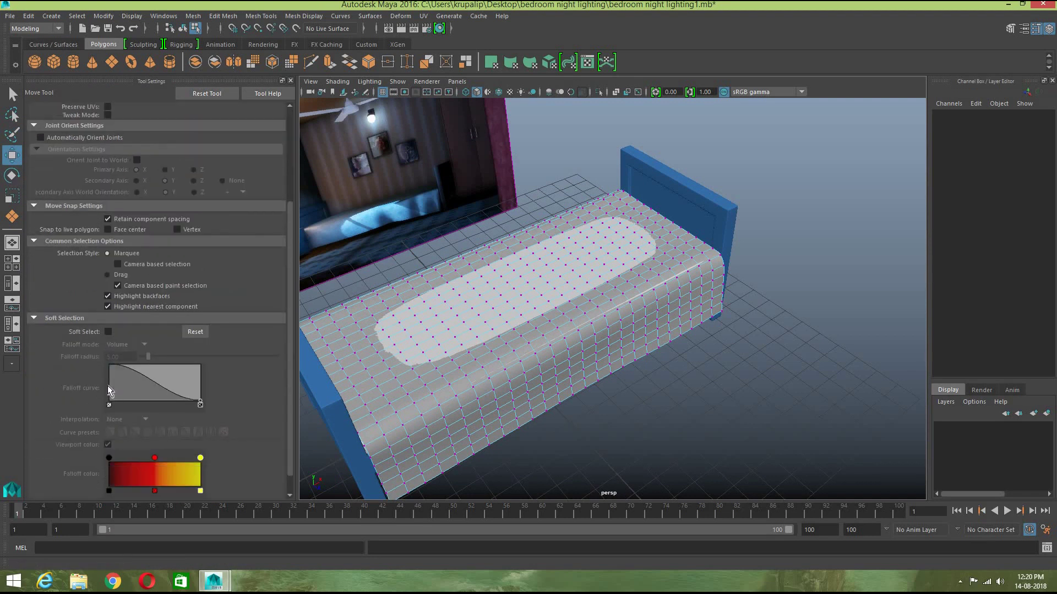
pyautogui.click(108, 308)
pyautogui.moveTo(144, 333); pyautogui.dragTo(141, 333)
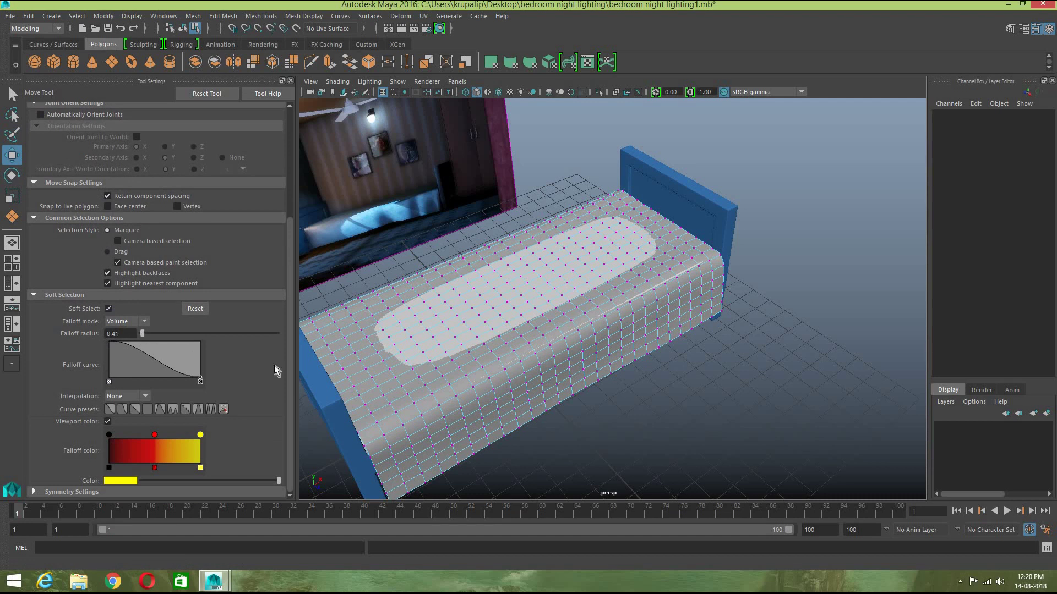
pyautogui.click(621, 355)
pyautogui.moveTo(654, 385); pyautogui.dragTo(654, 384, button='middle')
pyautogui.hotkey('ctrl', 'z')
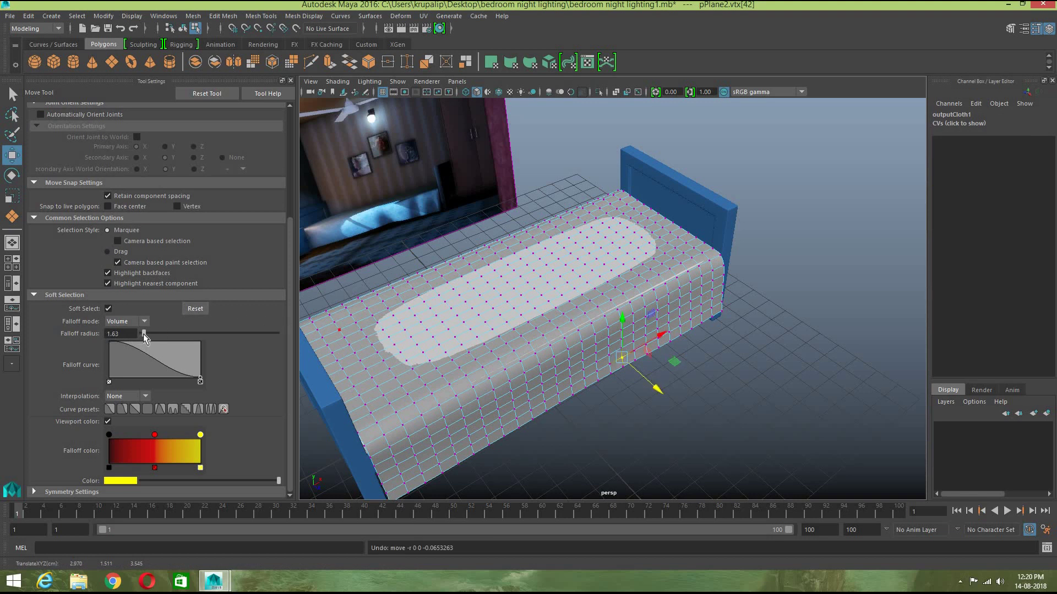
# Step: Set the soft-selection falloff radius to 0.82 and test it on the selected hem vertex
pyautogui.click(147, 334)
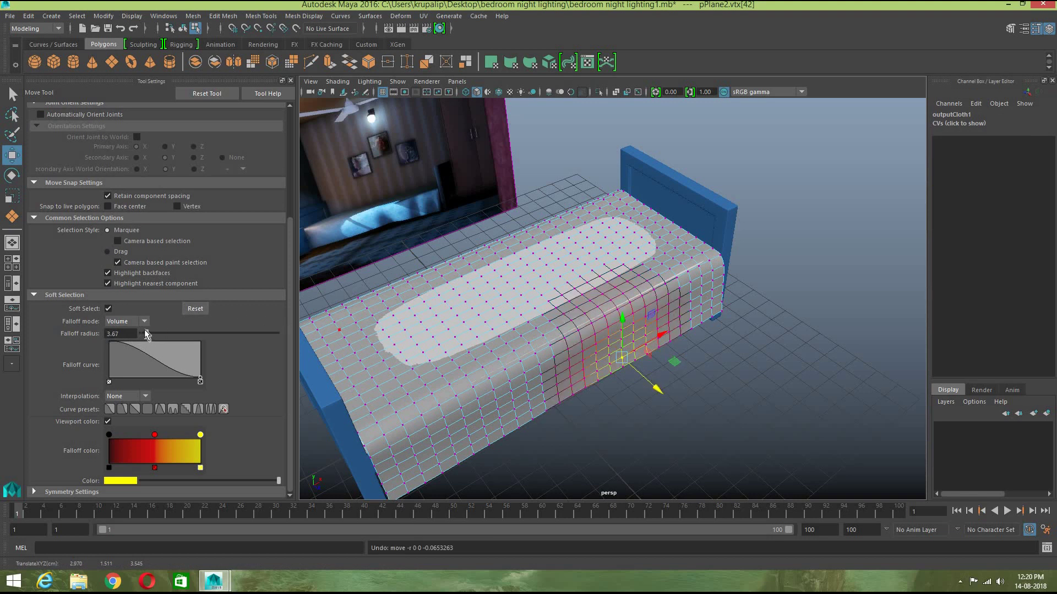
pyautogui.moveTo(146, 334); pyautogui.dragTo(144, 334)
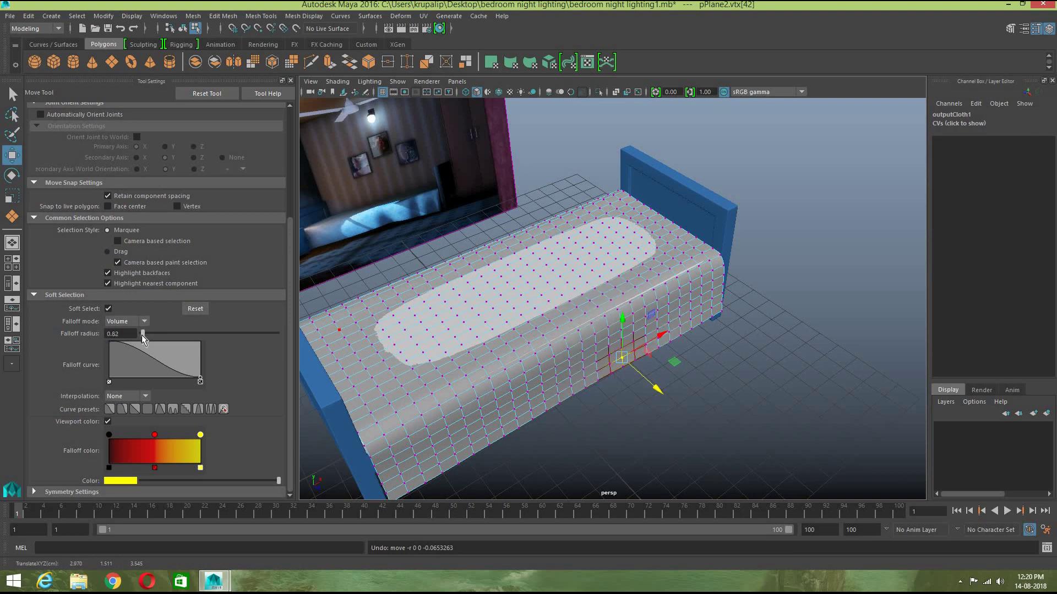
pyautogui.moveTo(660, 391); pyautogui.dragTo(656, 393)
pyautogui.hotkey('ctrl', 'z')
# Step: Push the lowest hem vertices on the sheet's long side inward to start a first dent in the drape
pyautogui.scroll(5, 694, 421)
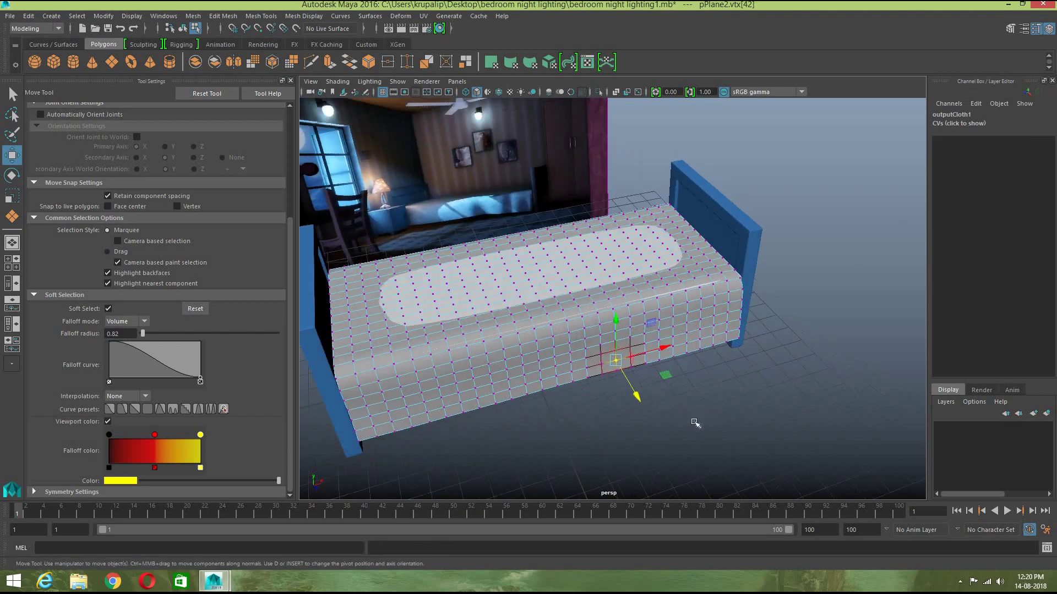
pyautogui.click(643, 445)
pyautogui.click(621, 429)
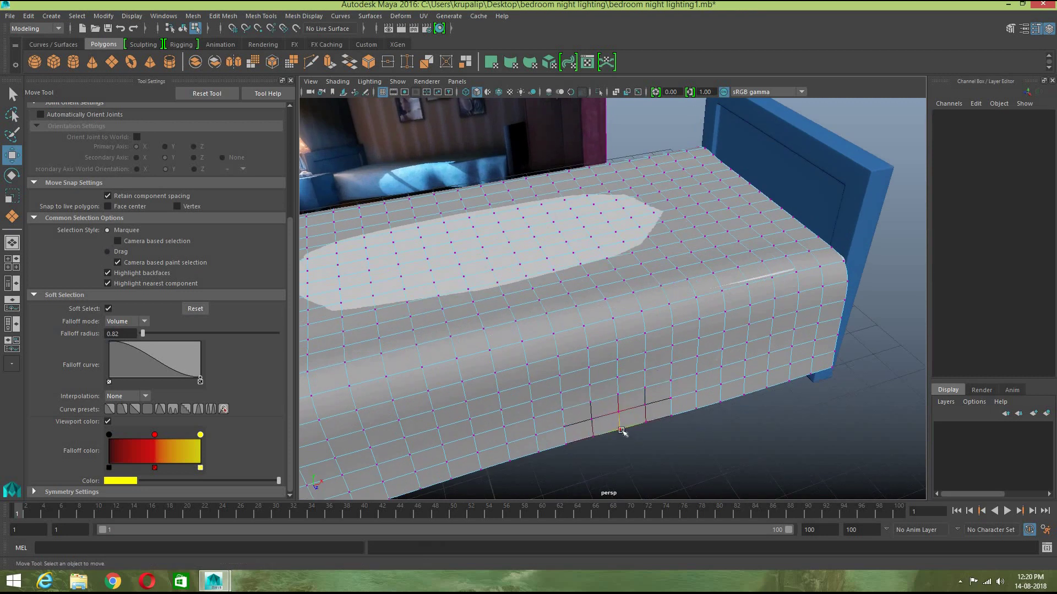
pyautogui.keyDown('shift'); pyautogui.moveTo(610, 411); pyautogui.dragTo(632, 443); pyautogui.keyUp('shift')
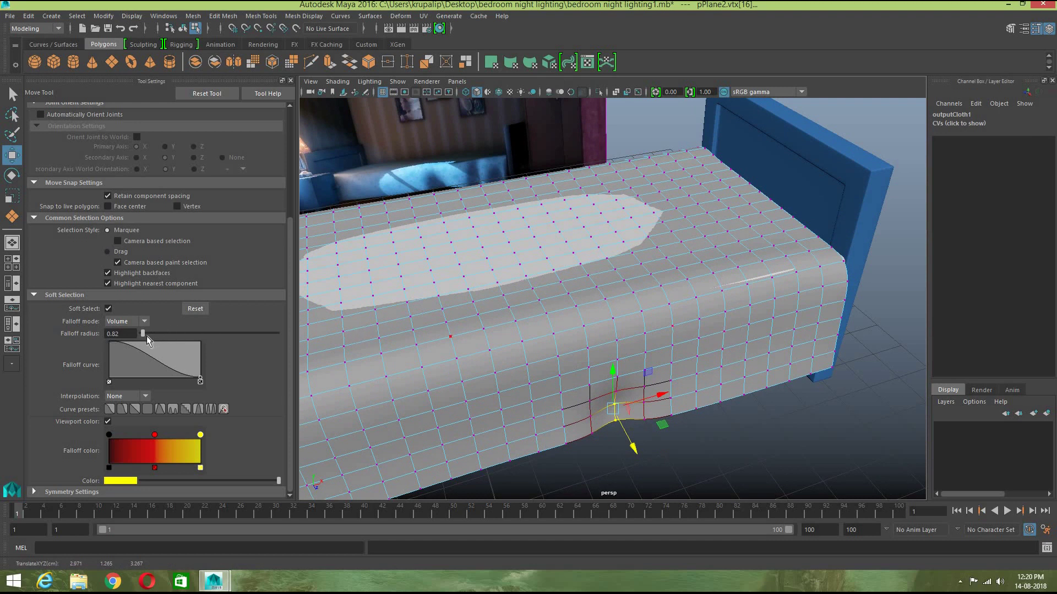
# Step: Reduce the falloff radius to 0.41 and push a five-vertex column of the side drape inward, closer to the blue end board
pyautogui.moveTo(142, 335); pyautogui.dragTo(140, 336)
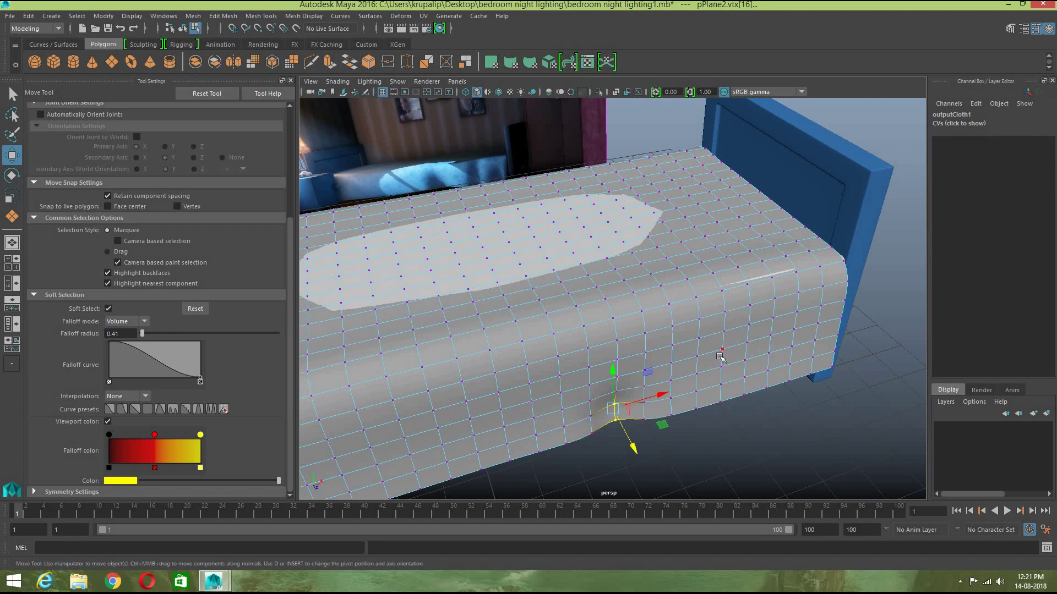
pyautogui.click(725, 332)
pyautogui.keyDown('shift'); pyautogui.click(724, 351); pyautogui.keyUp('shift')
pyautogui.keyDown('shift'); pyautogui.click(721, 368); pyautogui.keyUp('shift')
pyautogui.keyDown('shift'); pyautogui.click(721, 385); pyautogui.keyUp('shift')
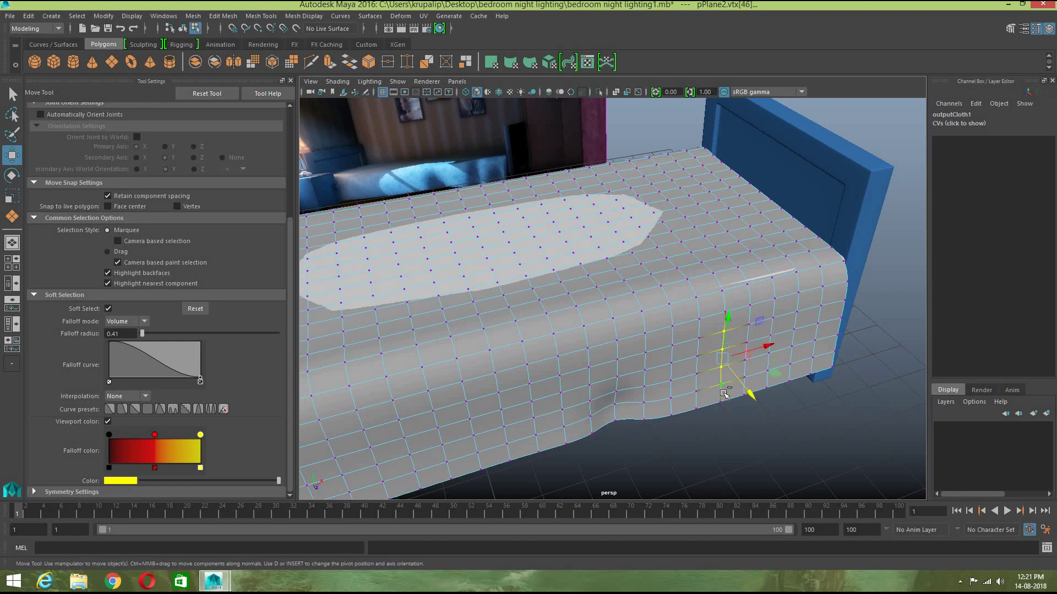
pyautogui.keyDown('shift'); pyautogui.click(722, 404); pyautogui.keyUp('shift')
pyautogui.moveTo(753, 405)
pyautogui.mouseDown(button='middle')
pyautogui.moveTo(738, 382)
pyautogui.moveTo(741, 399)
pyautogui.mouseUp(button='middle')
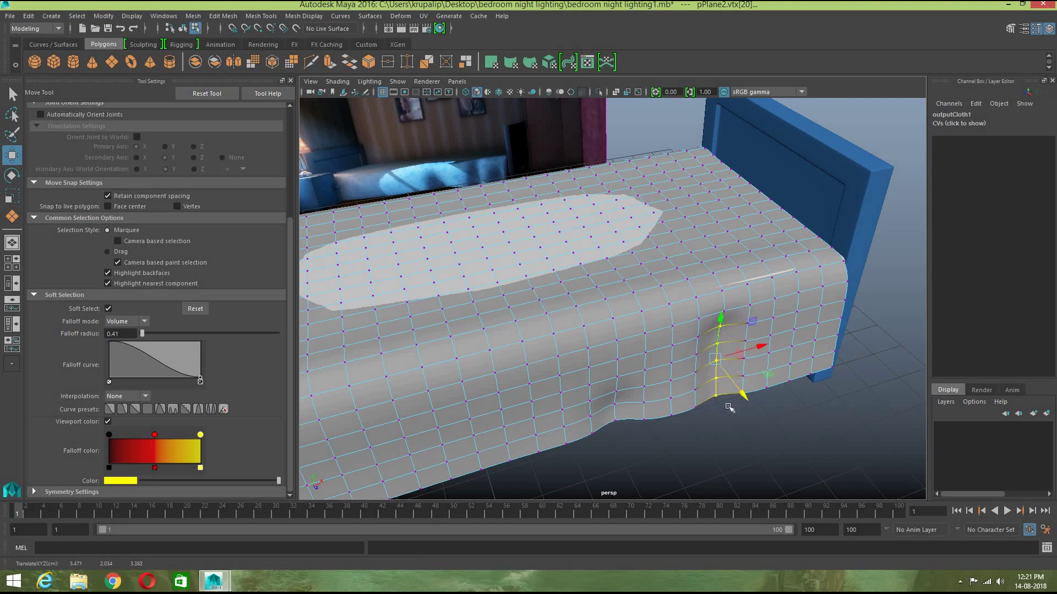
# Step: Pull the two vertex columns between the two dents outward to form a bulging fold in the side drape
pyautogui.click(697, 356)
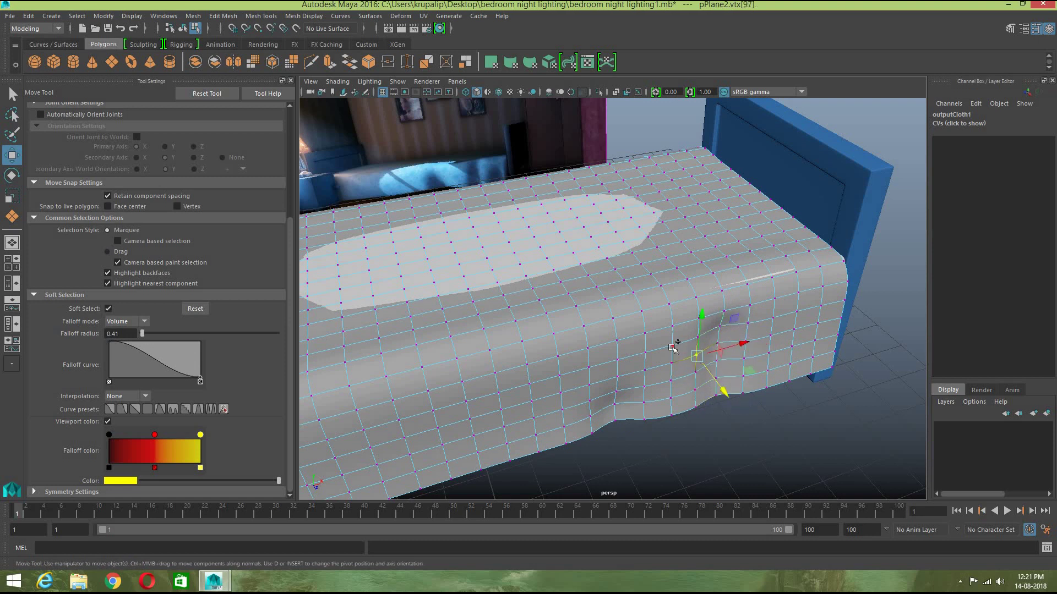
pyautogui.scroll(2, 712, 359)
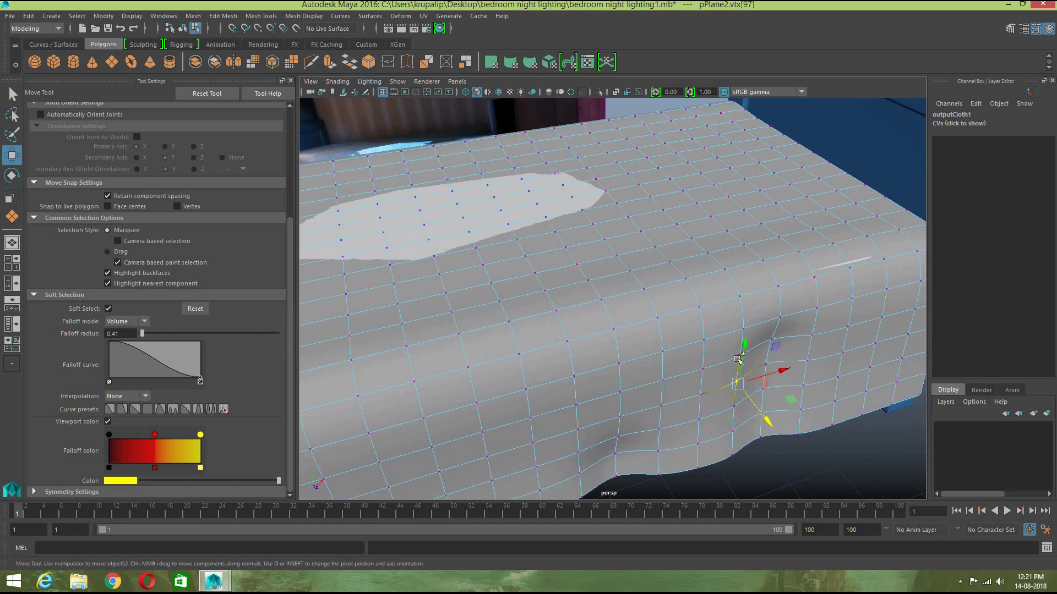
pyautogui.moveTo(693, 368); pyautogui.dragTo(695, 396, button='middle')
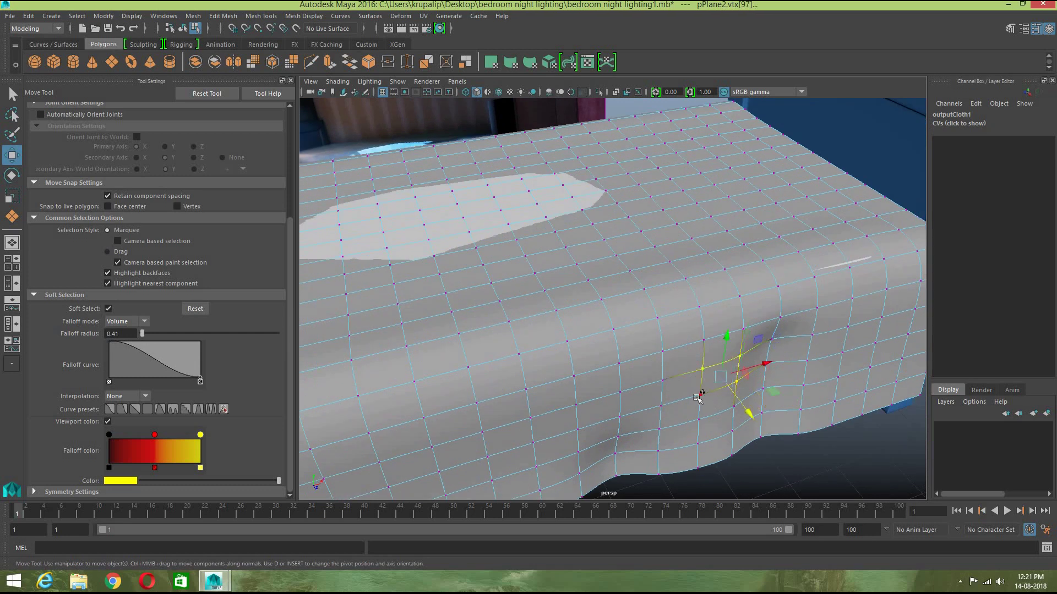
pyautogui.keyDown('shift'); pyautogui.moveTo(693, 390); pyautogui.dragTo(743, 422); pyautogui.keyUp('shift')
pyautogui.keyDown('shift'); pyautogui.moveTo(739, 466); pyautogui.dragTo(722, 394); pyautogui.keyUp('shift')
pyautogui.keyDown('shift'); pyautogui.moveTo(686, 437); pyautogui.dragTo(756, 464); pyautogui.keyUp('shift')
pyautogui.scroll(-5, 754, 417)
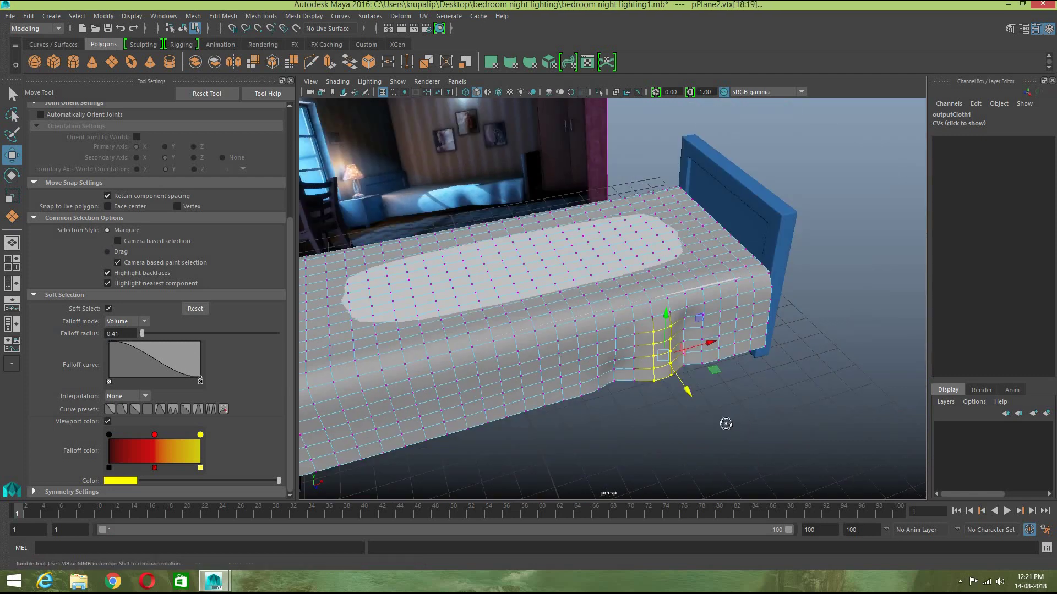
pyautogui.keyDown('alt'); pyautogui.moveTo(725, 425); pyautogui.dragTo(703, 406); pyautogui.keyUp('alt')
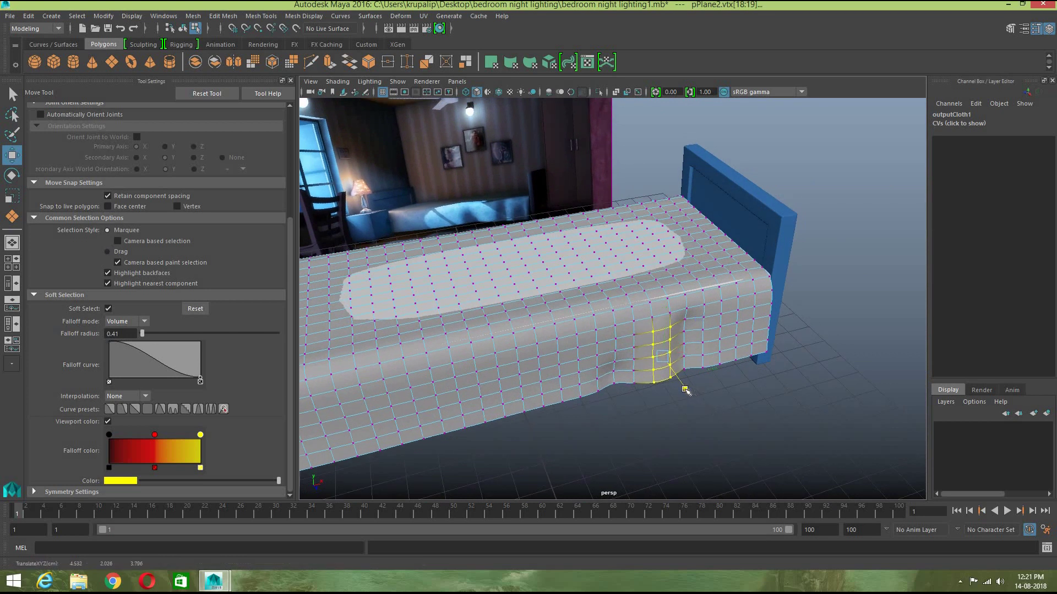
pyautogui.click(720, 404)
# Step: Refine the bulging fold by reselecting and shifting its lower vertices
pyautogui.click(668, 354)
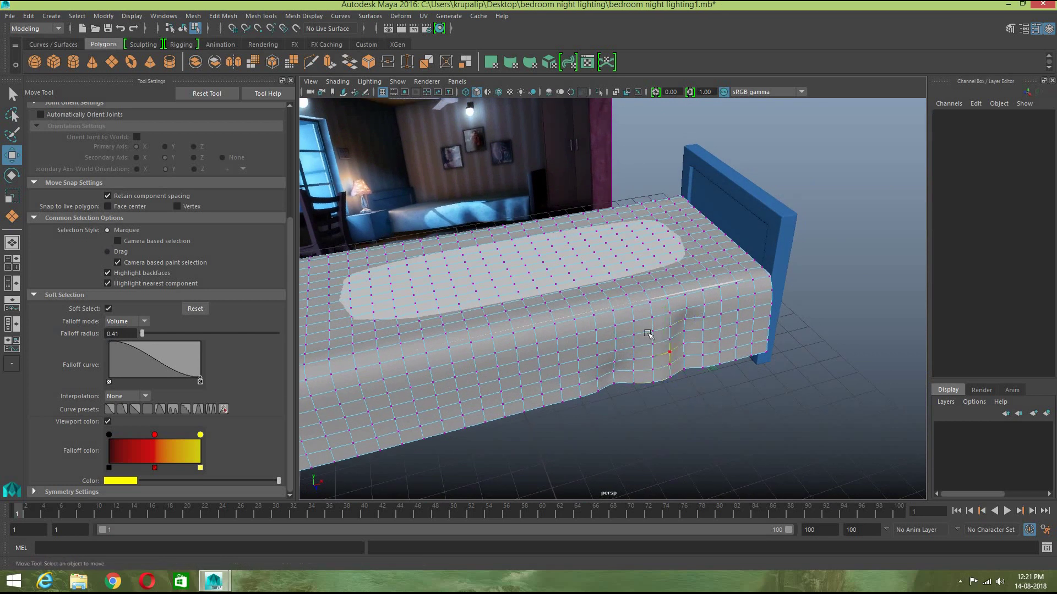
pyautogui.moveTo(656, 380); pyautogui.dragTo(634, 366)
pyautogui.click(632, 368)
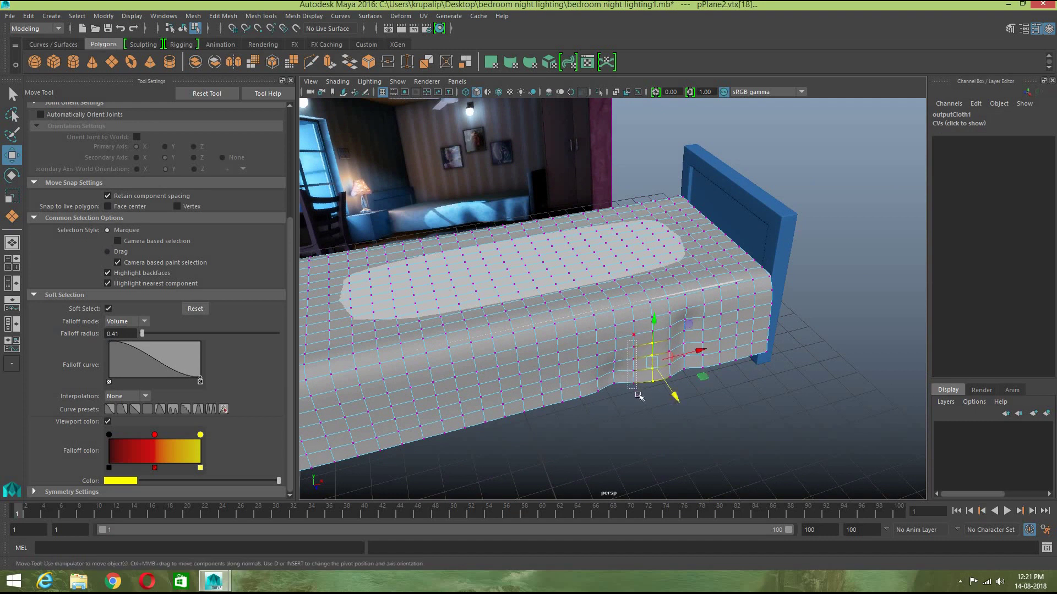
pyautogui.click(698, 419)
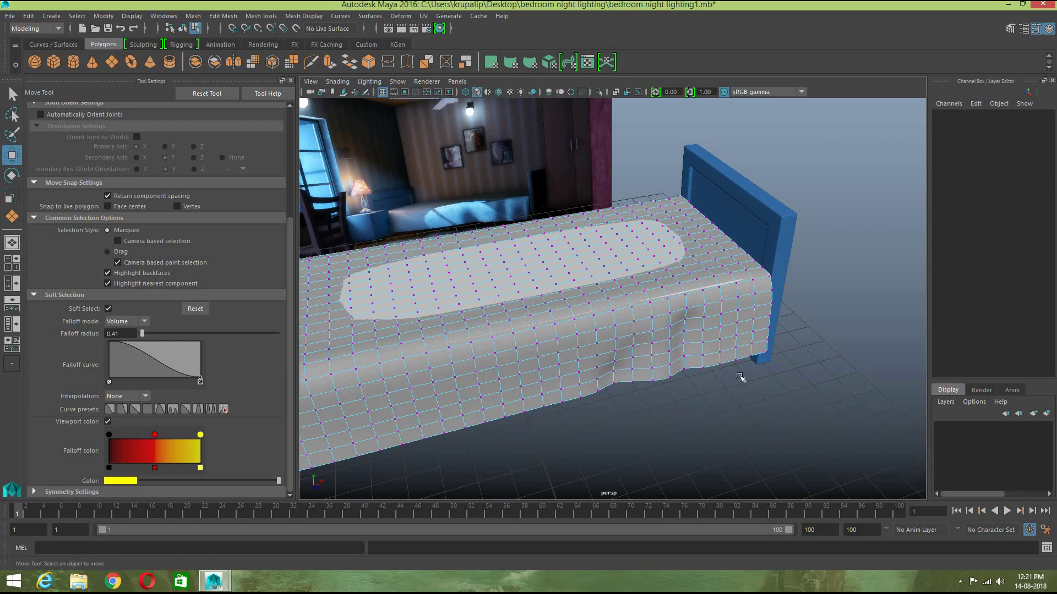
# Step: Reshape the last vertex columns and lower corner of the side drape beside the end board into another fold
pyautogui.moveTo(758, 378); pyautogui.dragTo(745, 320)
pyautogui.moveTo(785, 374); pyautogui.dragTo(762, 301)
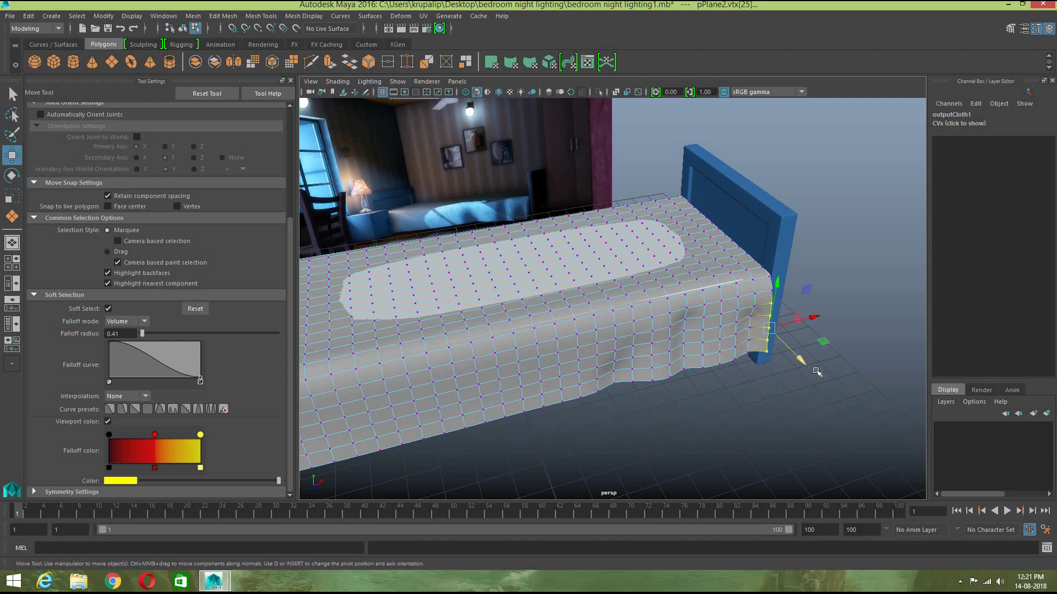
pyautogui.moveTo(803, 362); pyautogui.dragTo(786, 382)
pyautogui.scroll(3, 814, 384)
pyautogui.moveTo(890, 412)
pyautogui.mouseDown()
pyautogui.moveTo(863, 358)
pyautogui.moveTo(904, 406)
pyautogui.mouseUp()
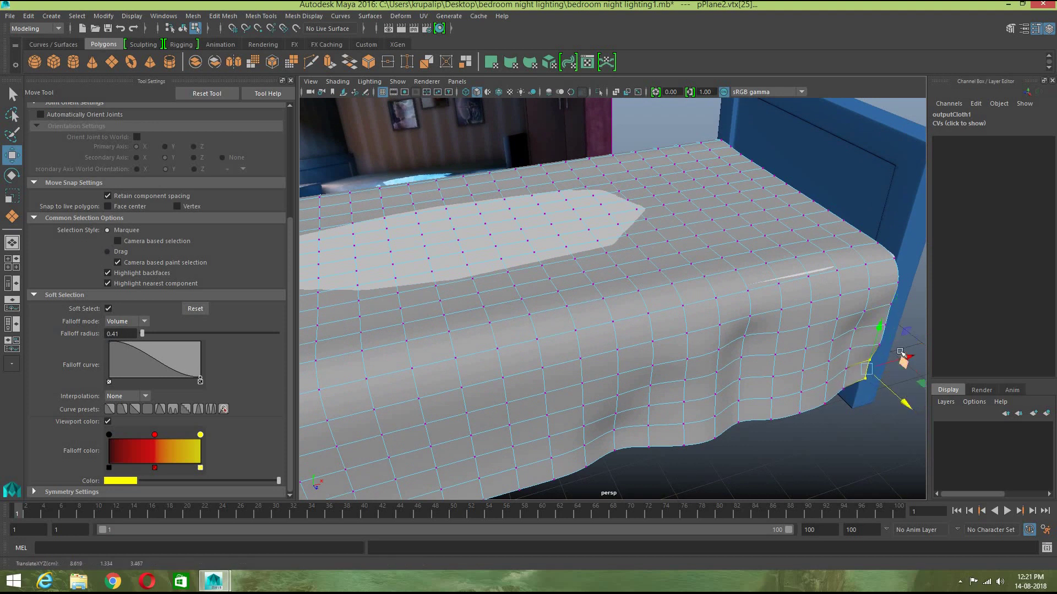
# Step: Select and adjust the vertices along the drape's end edge behind the bedpost
pyautogui.keyDown('alt'); pyautogui.moveTo(901, 358); pyautogui.dragTo(732, 395); pyautogui.keyUp('alt')
pyautogui.moveTo(841, 444); pyautogui.dragTo(811, 395)
pyautogui.moveTo(809, 437); pyautogui.dragTo(830, 397)
pyautogui.click(815, 379)
pyautogui.click(819, 403)
pyautogui.moveTo(596, 511); pyautogui.dragTo(675, 510)
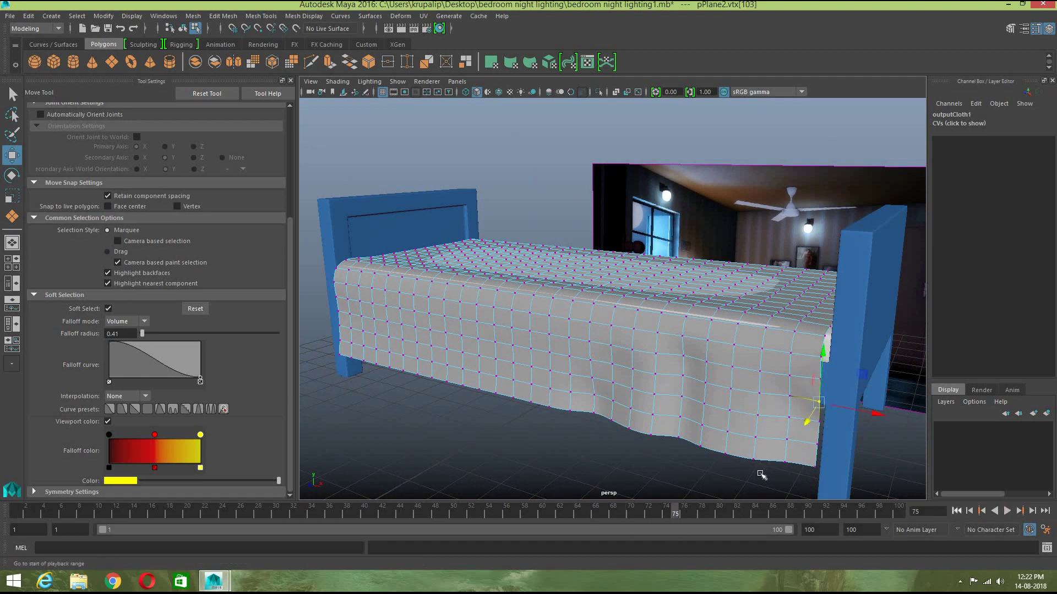
# Step: Return the sheet to object mode and examine the folds along its side
pyautogui.keyDown('alt'); pyautogui.moveTo(573, 368); pyautogui.dragTo(639, 363); pyautogui.keyUp('alt')
pyautogui.moveTo(612, 275); pyautogui.dragTo(666, 425, button='right')
pyautogui.scroll(-5, 675, 427)
pyautogui.moveTo(676, 426)
pyautogui.keyDown('alt'); pyautogui.mouseDown()
pyautogui.moveTo(658, 471)
pyautogui.moveTo(660, 414)
pyautogui.mouseUp(); pyautogui.keyUp('alt')
pyautogui.scroll(5, 646, 363)
pyautogui.click(633, 362)
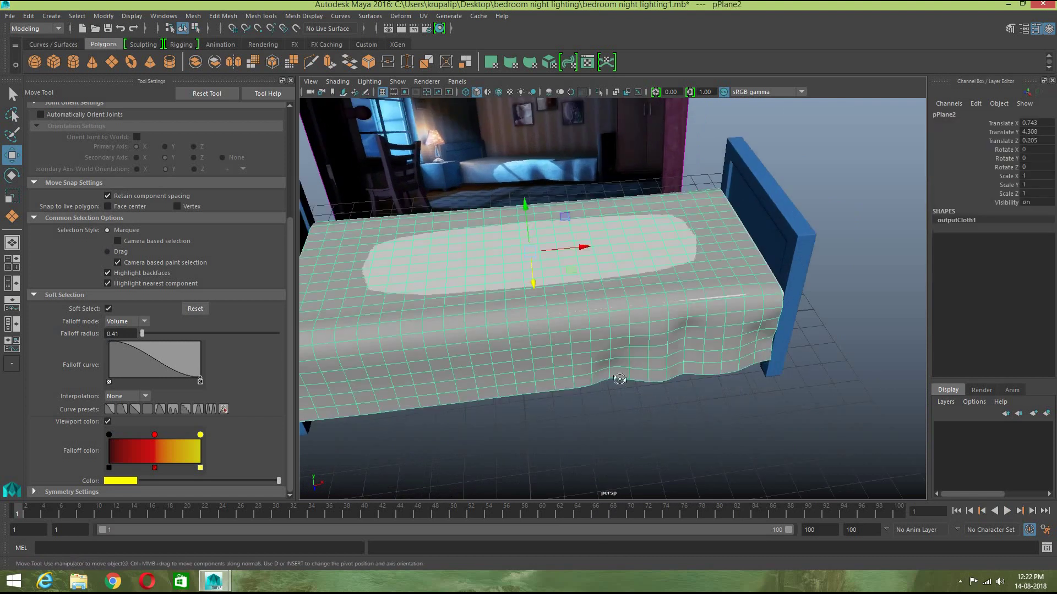
pyautogui.keyDown('alt'); pyautogui.moveTo(633, 361); pyautogui.dragTo(621, 368); pyautogui.keyUp('alt')
# Step: Switch the sheet back to vertex mode and push a vertex in the first dent deeper inward
pyautogui.moveTo(621, 364); pyautogui.dragTo(575, 277, button='right')
pyautogui.click(640, 369)
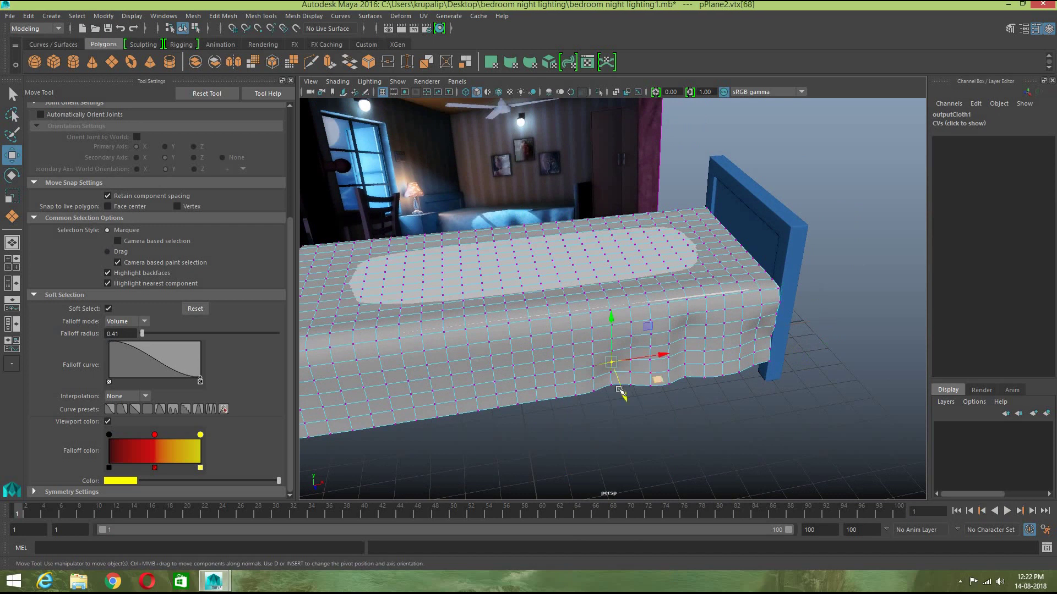
pyautogui.click(609, 362)
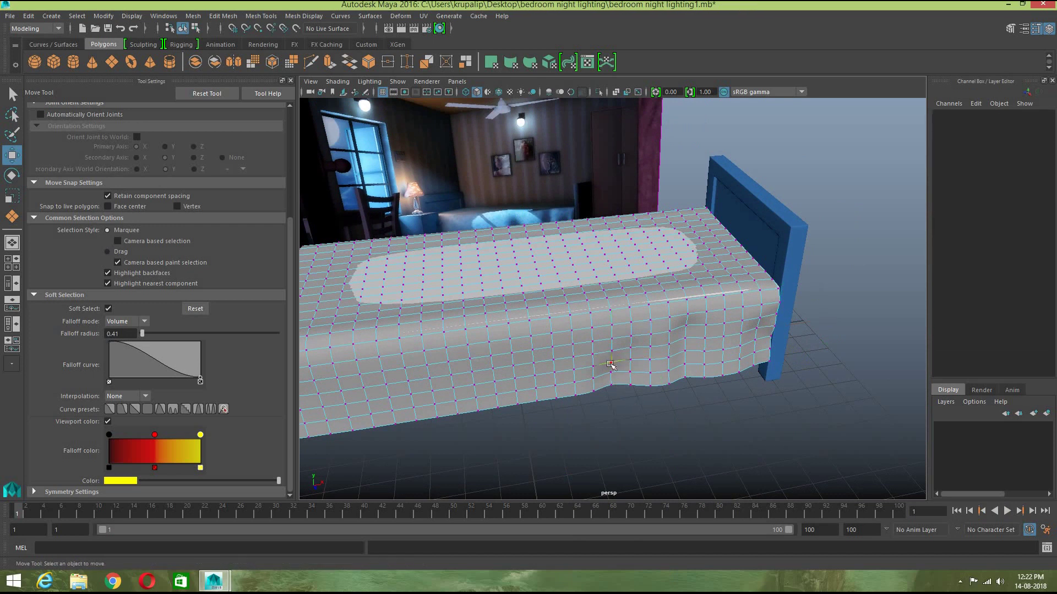
pyautogui.click(610, 364)
pyautogui.moveTo(621, 387); pyautogui.dragTo(623, 387)
# Step: Pull the individual vertices of the column next to the first dent outward to sharpen the fold
pyautogui.click(633, 348)
pyautogui.click(633, 348)
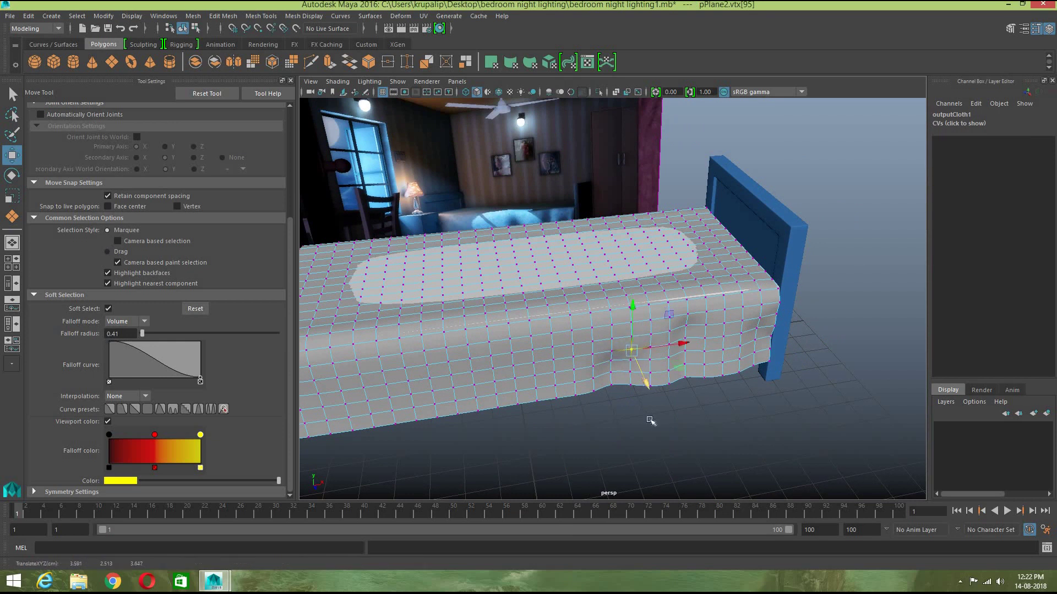
pyautogui.click(636, 368)
pyautogui.click(632, 362)
pyautogui.moveTo(642, 390); pyautogui.dragTo(650, 406)
pyautogui.click(633, 384)
pyautogui.click(632, 378)
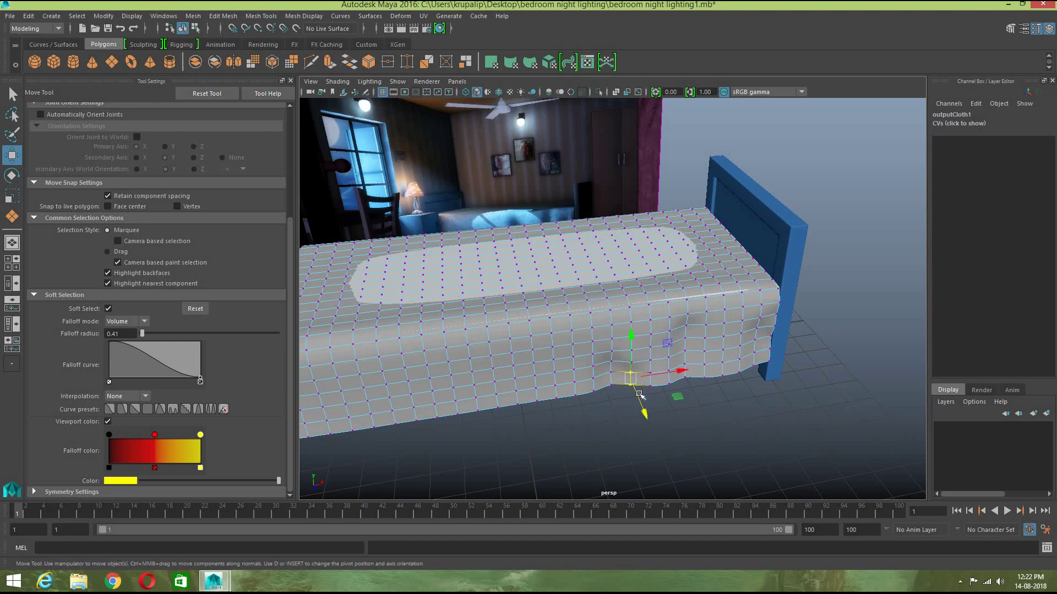
# Step: Pull the middle vertex column of the bulging fold outward and return the sheet to object mode
pyautogui.click(672, 413)
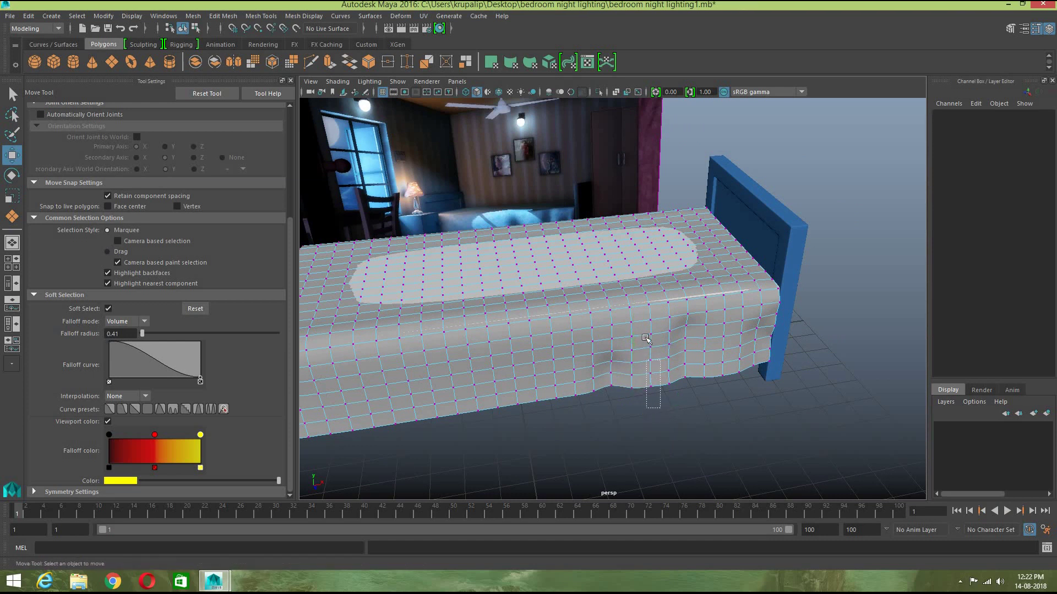
pyautogui.click(651, 361)
pyautogui.moveTo(663, 391); pyautogui.dragTo(667, 400)
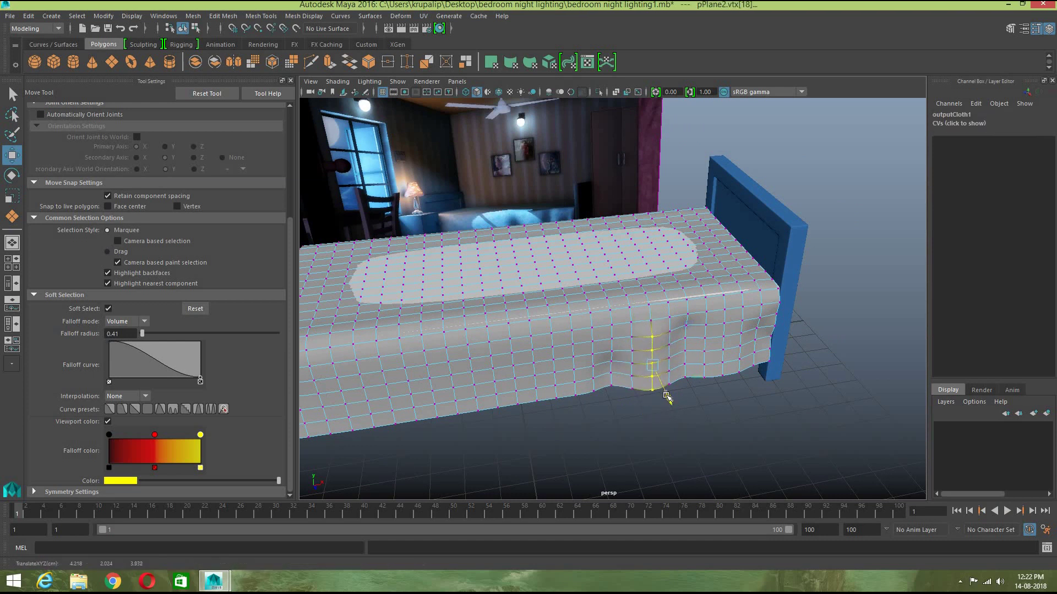
pyautogui.moveTo(704, 274); pyautogui.dragTo(763, 260, button='right')
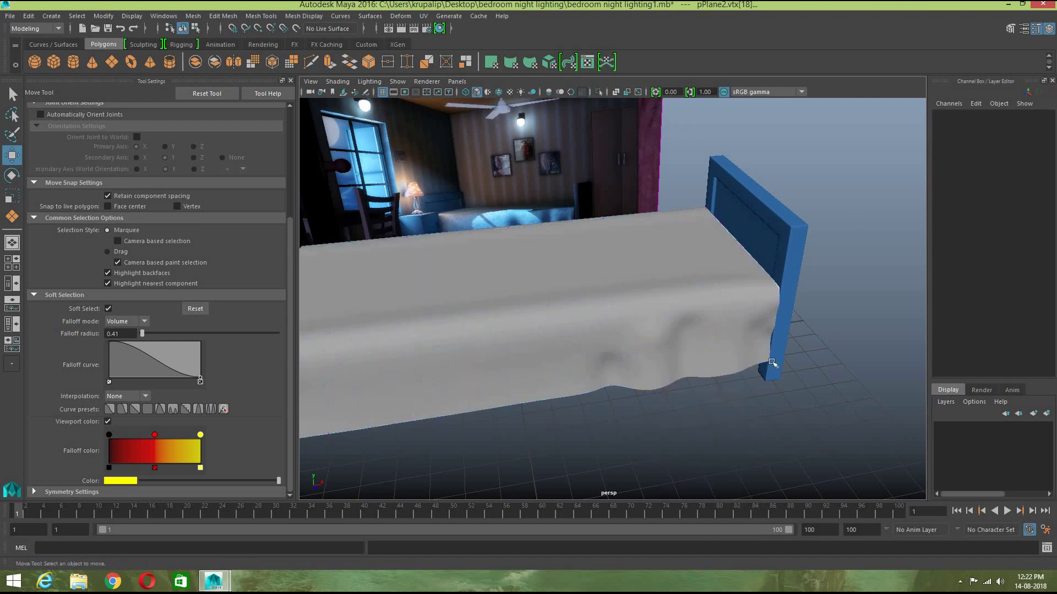
# Step: Examine the whole bed with its draped sheet from farther away and leave the sheet in object mode
pyautogui.click(764, 377)
pyautogui.scroll(-4, 679, 404)
pyautogui.keyDown('alt'); pyautogui.moveTo(675, 404); pyautogui.dragTo(698, 419); pyautogui.keyUp('alt')
pyautogui.keyDown('alt'); pyautogui.moveTo(573, 394); pyautogui.dragTo(506, 373); pyautogui.keyUp('alt')
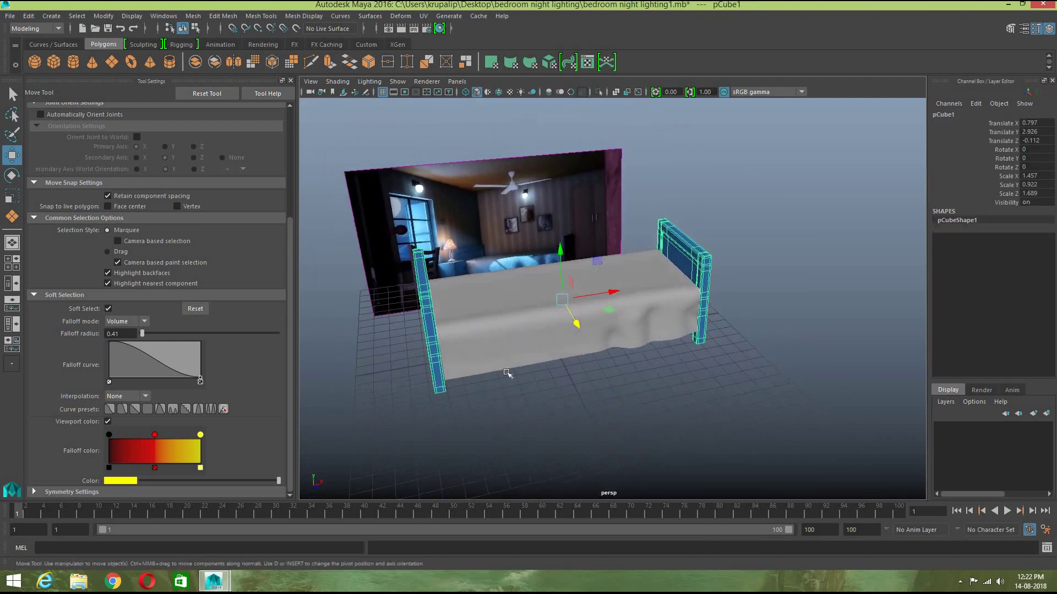
pyautogui.click(512, 355)
pyautogui.moveTo(510, 274); pyautogui.dragTo(467, 275, button='right')
pyautogui.moveTo(507, 373); pyautogui.dragTo(506, 373)
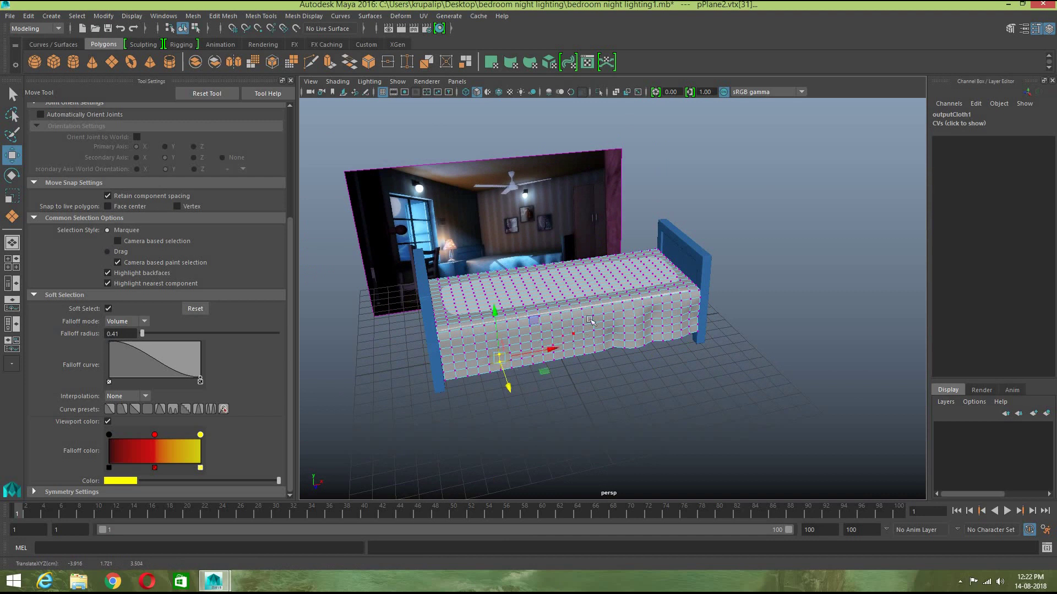
pyautogui.moveTo(619, 289); pyautogui.dragTo(666, 361, button='right')
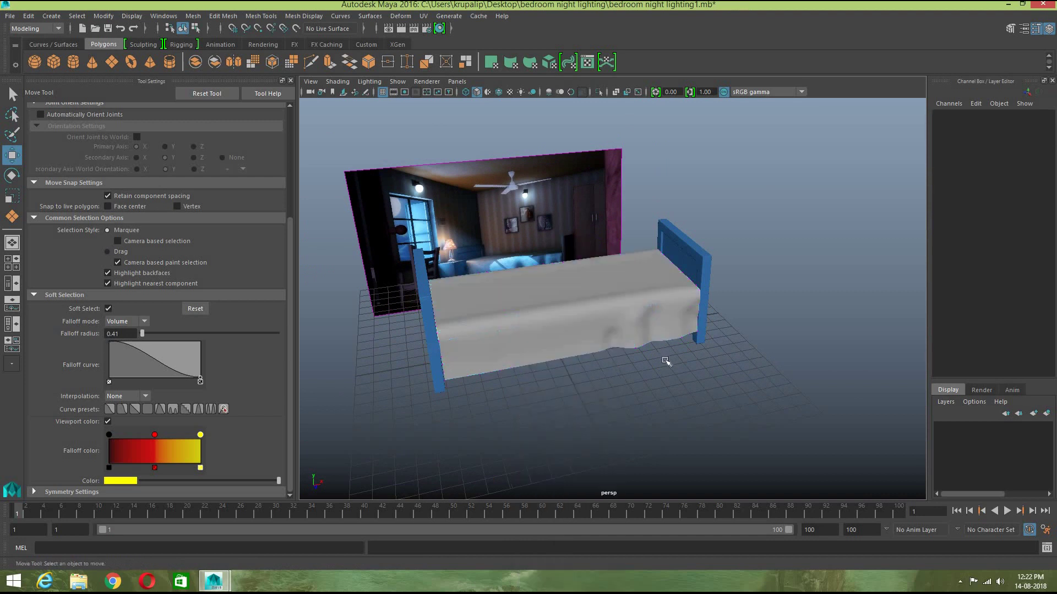
# Step: Close the tool settings to enlarge the viewport and select the bedsheet
pyautogui.click(291, 80)
pyautogui.moveTo(512, 279); pyautogui.dragTo(496, 300, button='right')
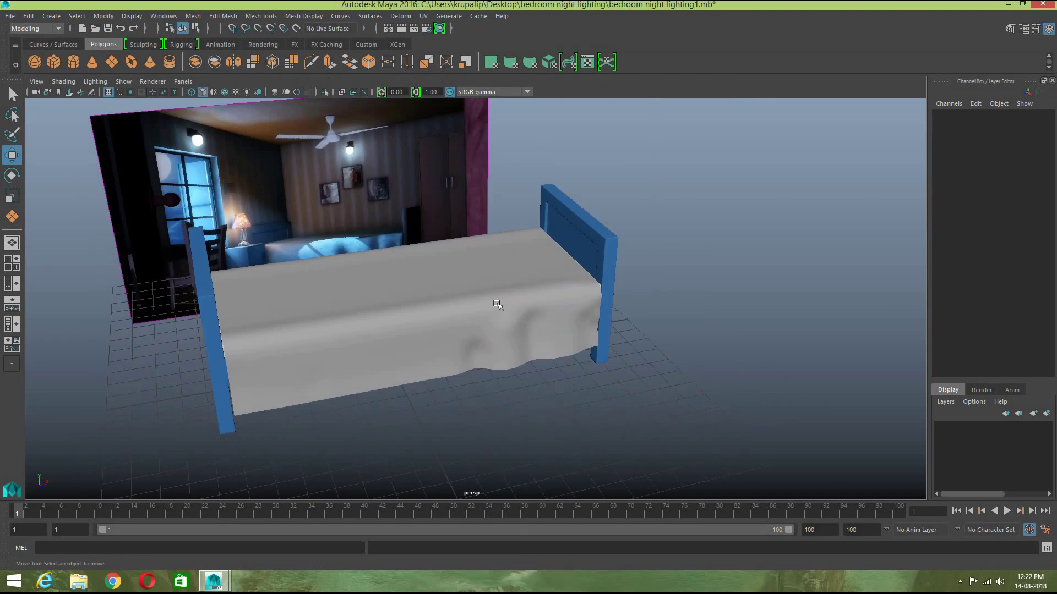
pyautogui.click(498, 305)
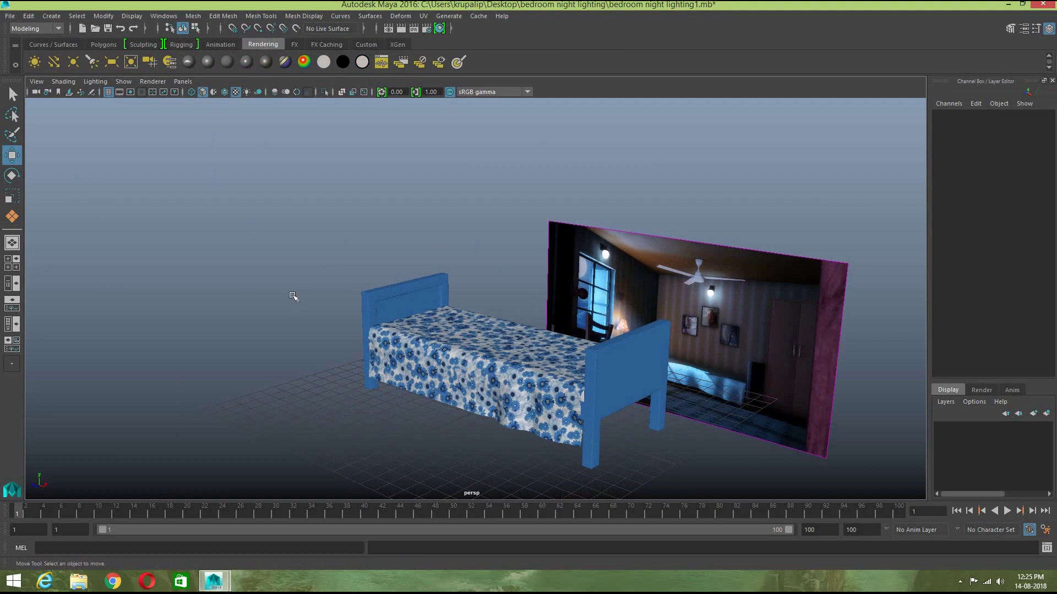
# Step: Create a polygon cube about 4.71 wide, 3.68 high and 3.7 deep and move it beside the head end of the bed
pyautogui.click(99, 45)
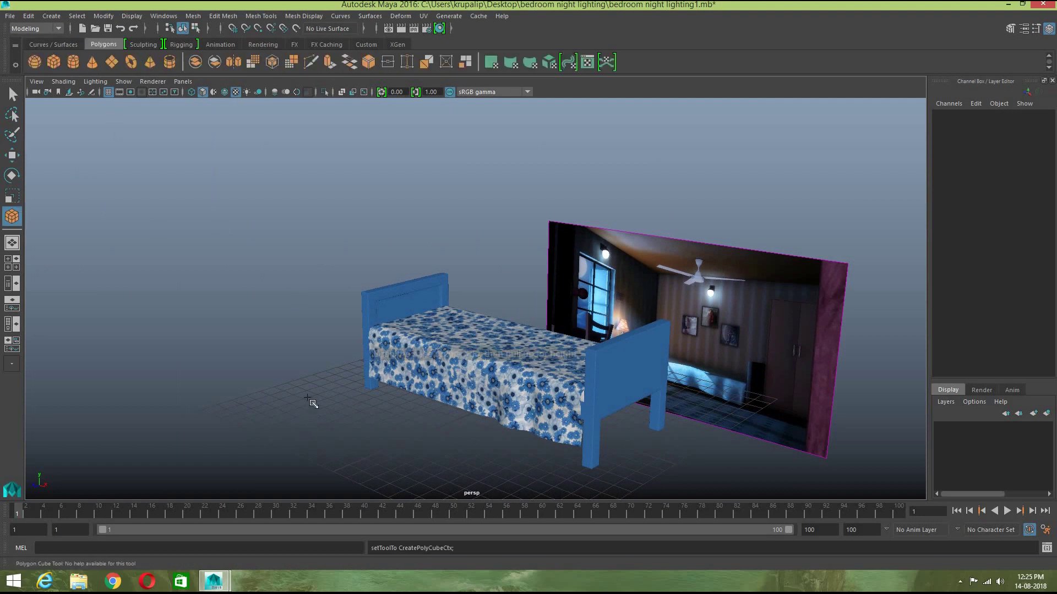
pyautogui.moveTo(308, 398); pyautogui.dragTo(369, 426)
pyautogui.press('w')
pyautogui.keyDown('alt'); pyautogui.moveTo(328, 471); pyautogui.dragTo(336, 453); pyautogui.keyUp('alt')
pyautogui.moveTo(272, 392); pyautogui.dragTo(366, 372)
# Step: Scale the cube to 0.854 in X and move it against the bed's side at about X -5.683, Y 2.759, Z 5.443
pyautogui.click(11, 263)
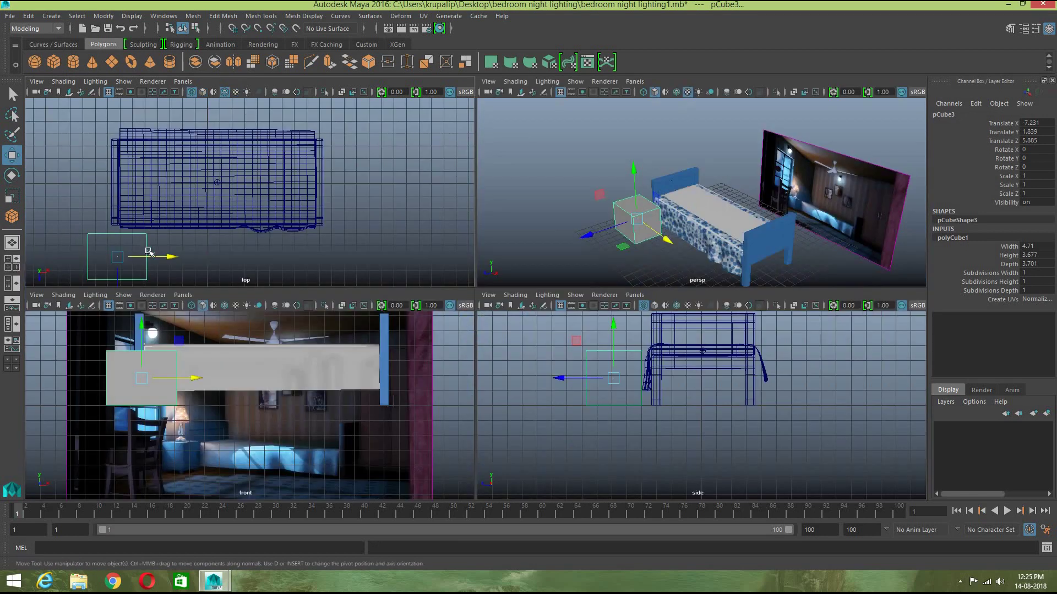
pyautogui.press('r')
pyautogui.moveTo(164, 258); pyautogui.dragTo(192, 256)
pyautogui.press('w')
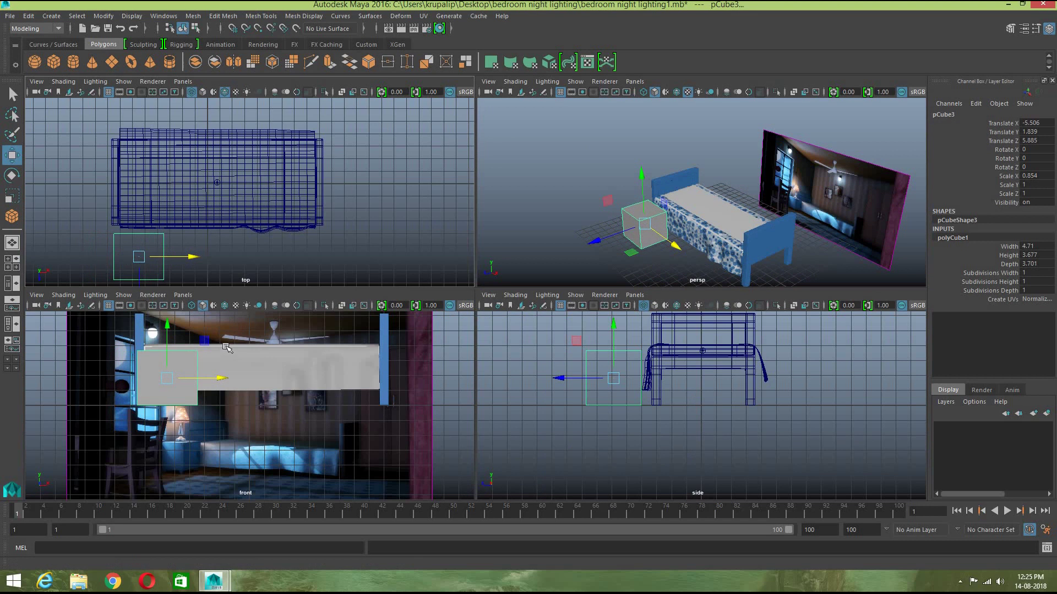
pyautogui.moveTo(169, 324); pyautogui.dragTo(169, 315)
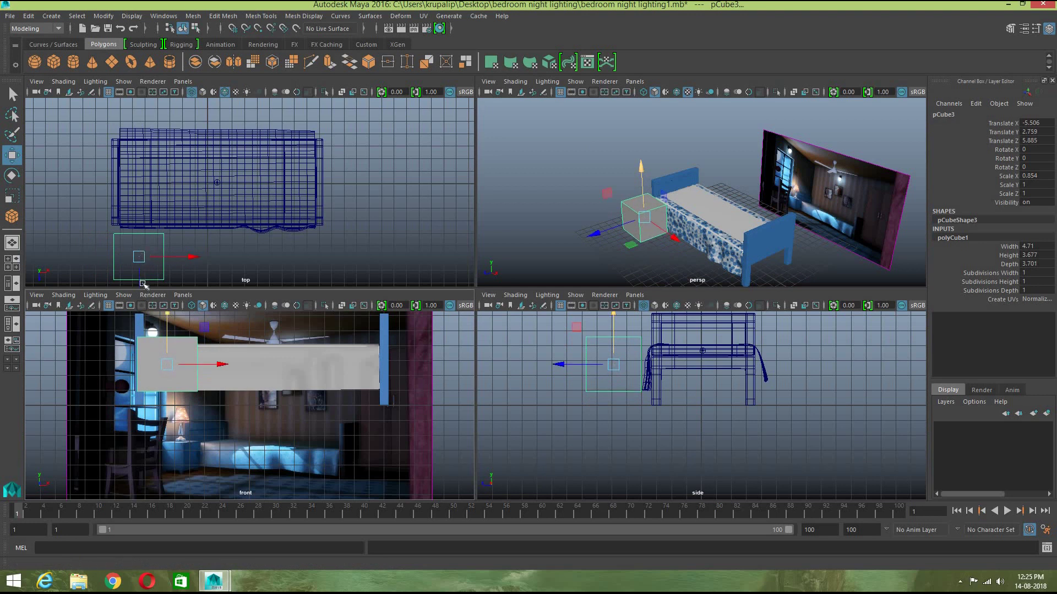
pyautogui.moveTo(139, 283); pyautogui.dragTo(188, 251)
pyautogui.scroll(5, 823, 197)
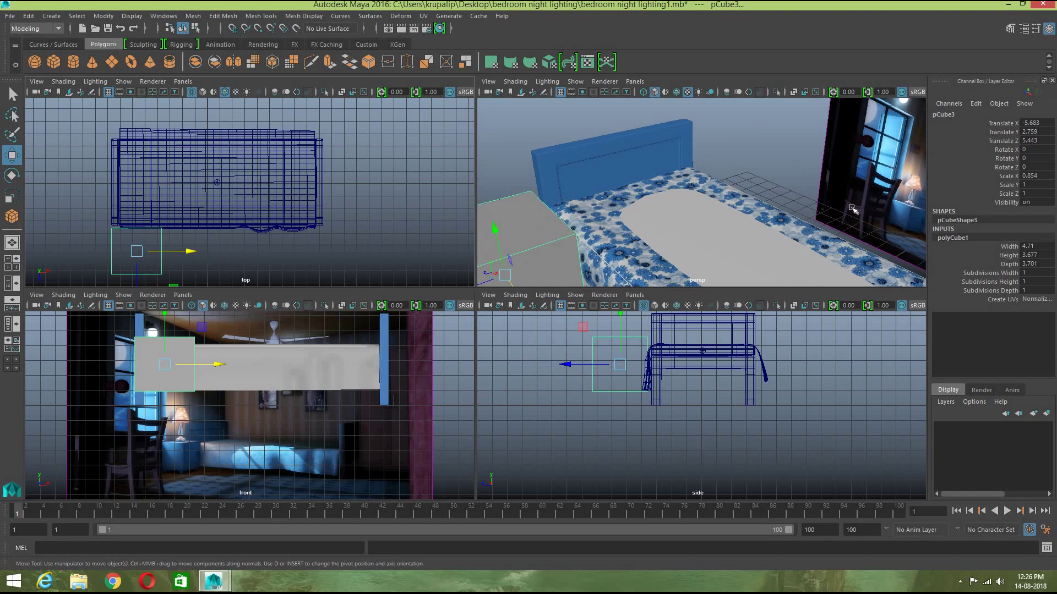
pyautogui.keyDown('alt'); pyautogui.moveTo(852, 209); pyautogui.dragTo(556, 271); pyautogui.keyUp('alt')
# Step: Insert four edge loops in the cube, one close to each of its four sides as seen from the top view
pyautogui.press('space')
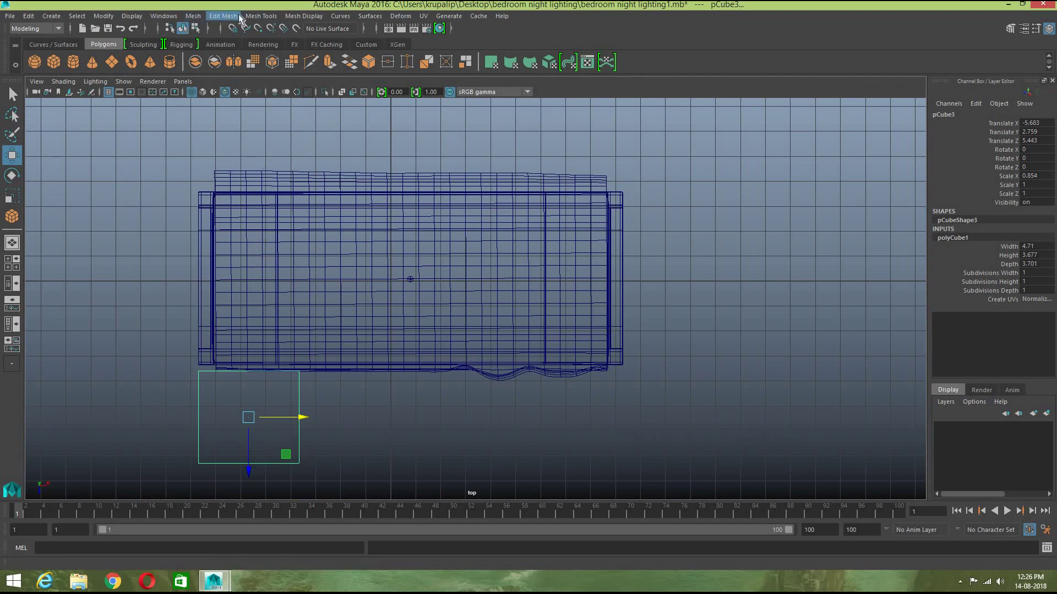
pyautogui.click(303, 16)
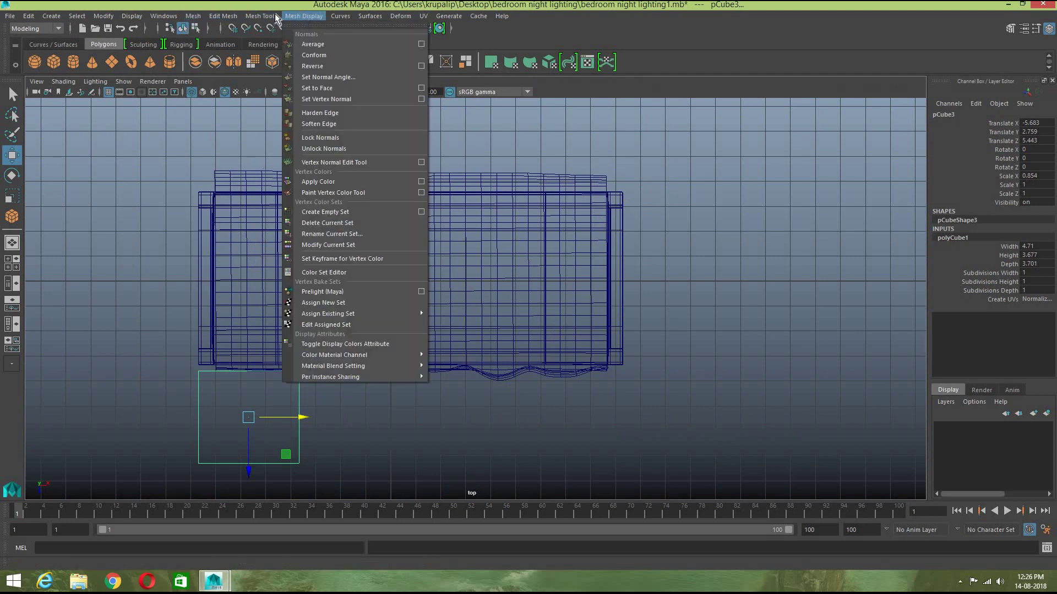
pyautogui.moveTo(275, 16)
pyautogui.click(278, 98)
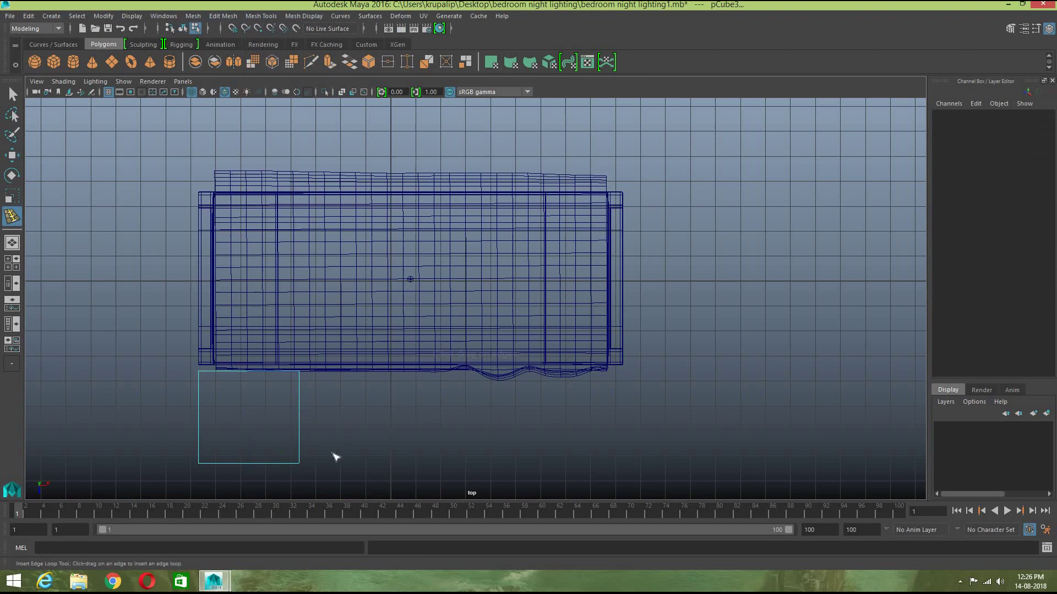
pyautogui.click(289, 464)
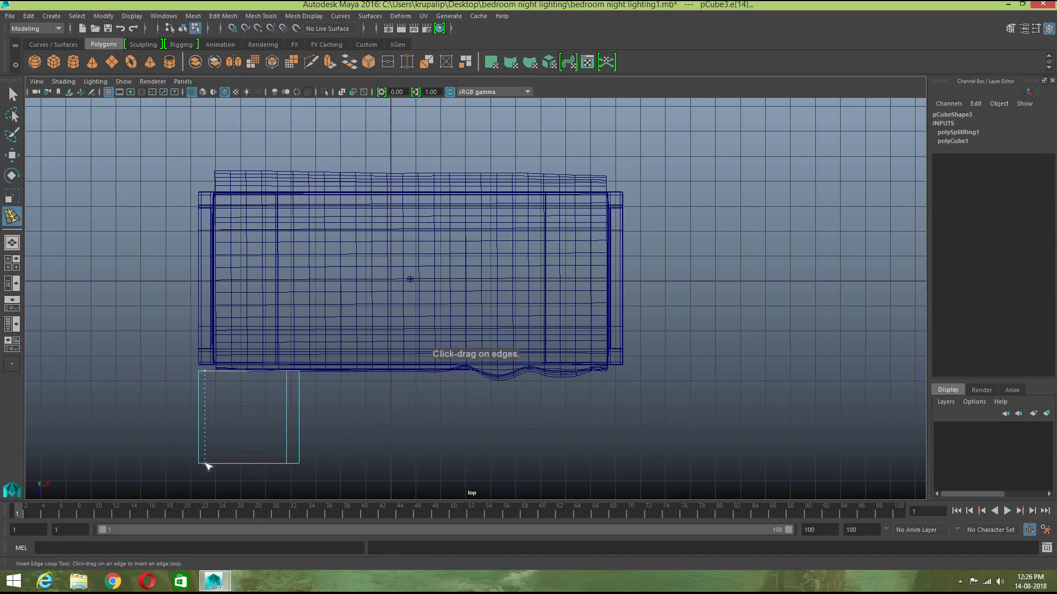
pyautogui.click(211, 463)
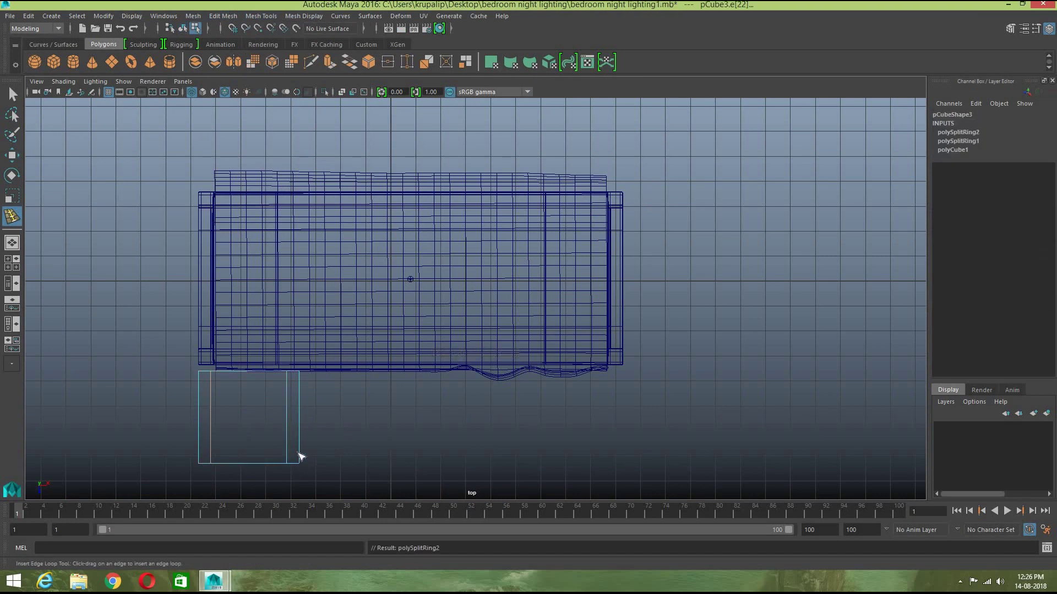
pyautogui.click(298, 453)
pyautogui.moveTo(302, 389); pyautogui.dragTo(301, 387)
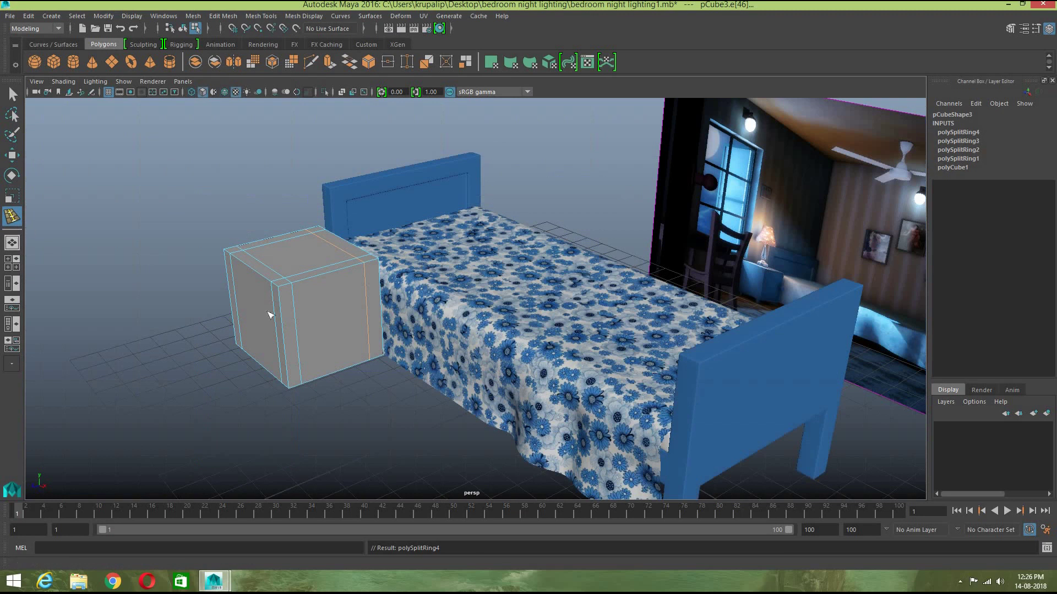
# Step: Extrude the four small corner faces on the cube's underside downward into legs and return to object mode
pyautogui.click(12, 156)
pyautogui.keyDown('alt'); pyautogui.moveTo(359, 424); pyautogui.dragTo(300, 389); pyautogui.keyUp('alt')
pyautogui.click(273, 347)
pyautogui.moveTo(273, 348)
pyautogui.mouseDown(button='right')
pyautogui.moveTo(271, 335)
pyautogui.moveTo(273, 357)
pyautogui.mouseUp(button='right')
pyautogui.click(273, 347)
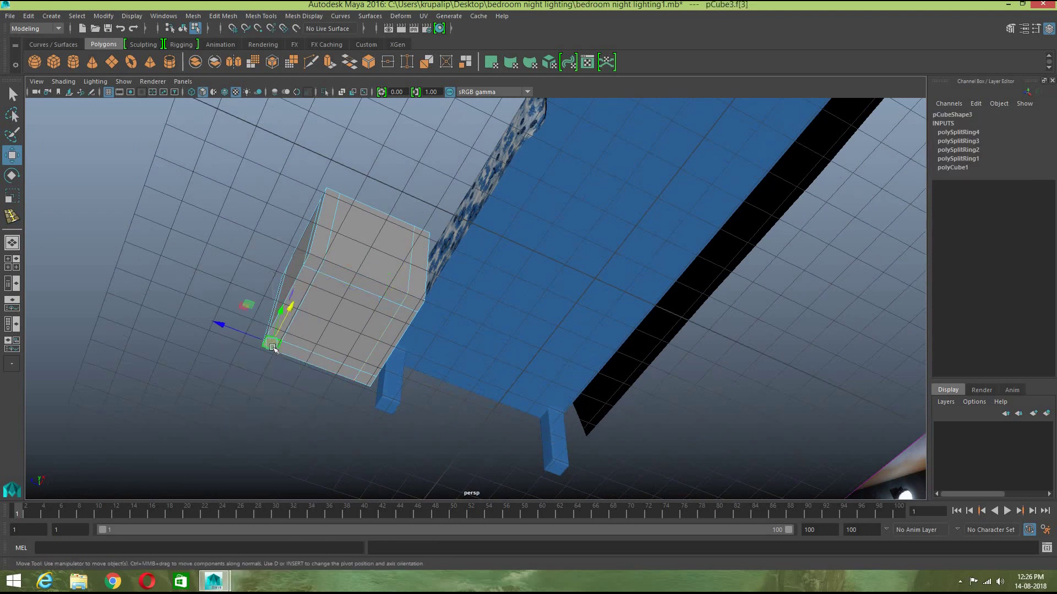
pyautogui.keyDown('shift'); pyautogui.click(369, 379); pyautogui.keyUp('shift')
pyautogui.keyDown('shift'); pyautogui.click(411, 303); pyautogui.keyUp('shift')
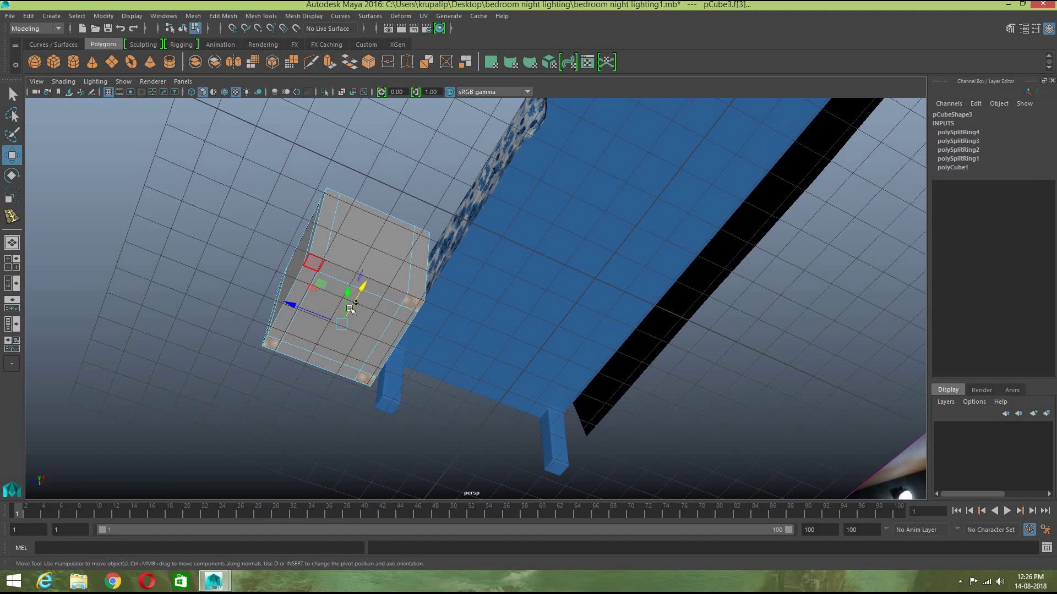
pyautogui.keyDown('alt'); pyautogui.moveTo(299, 389); pyautogui.dragTo(357, 114); pyautogui.keyUp('alt')
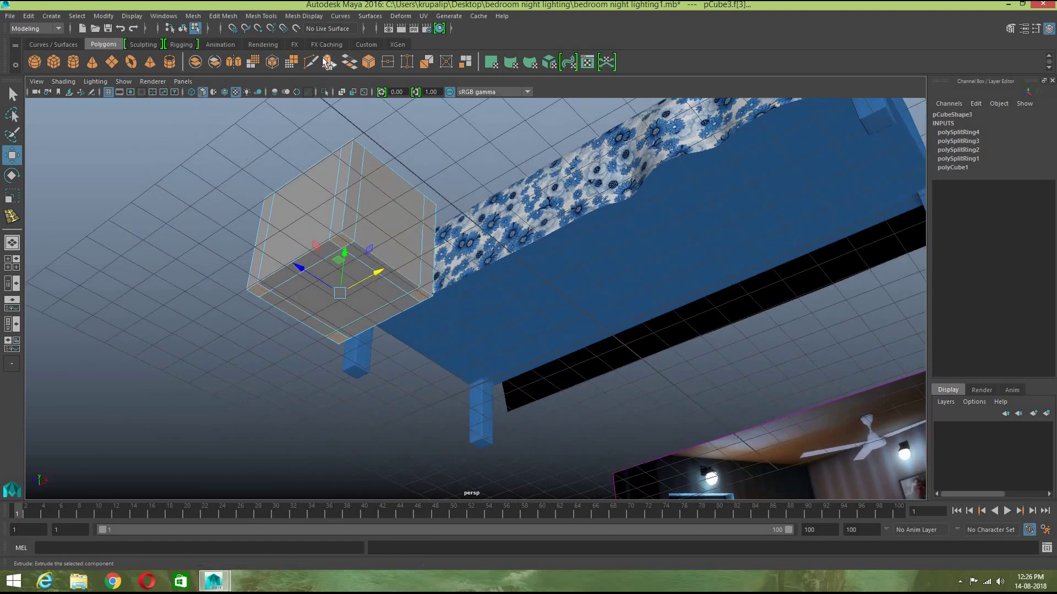
pyautogui.click(328, 64)
pyautogui.press('w')
pyautogui.moveTo(346, 253); pyautogui.dragTo(341, 282)
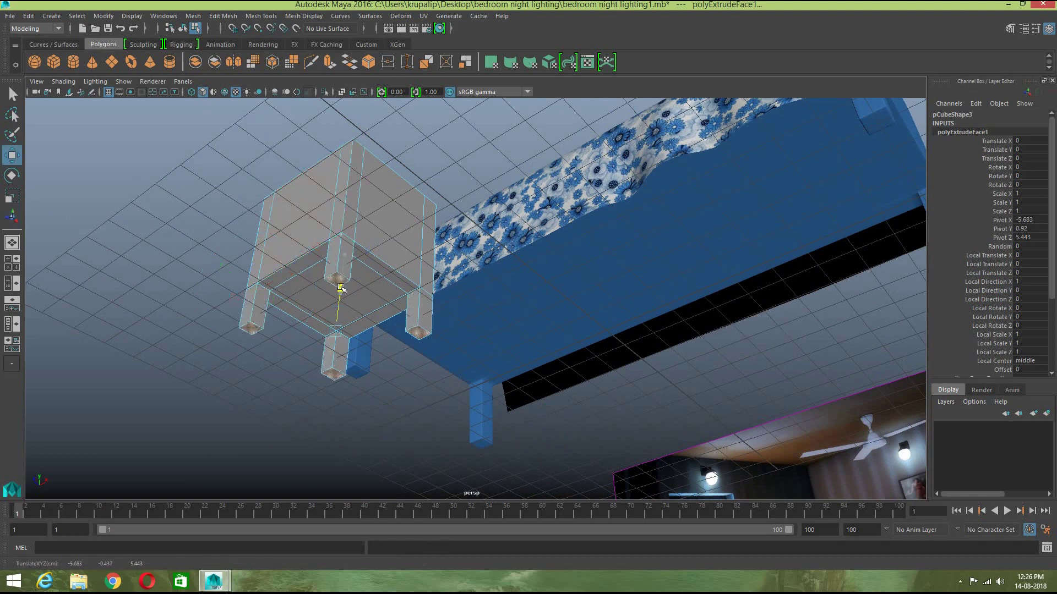
pyautogui.moveTo(379, 240); pyautogui.dragTo(430, 223, button='right')
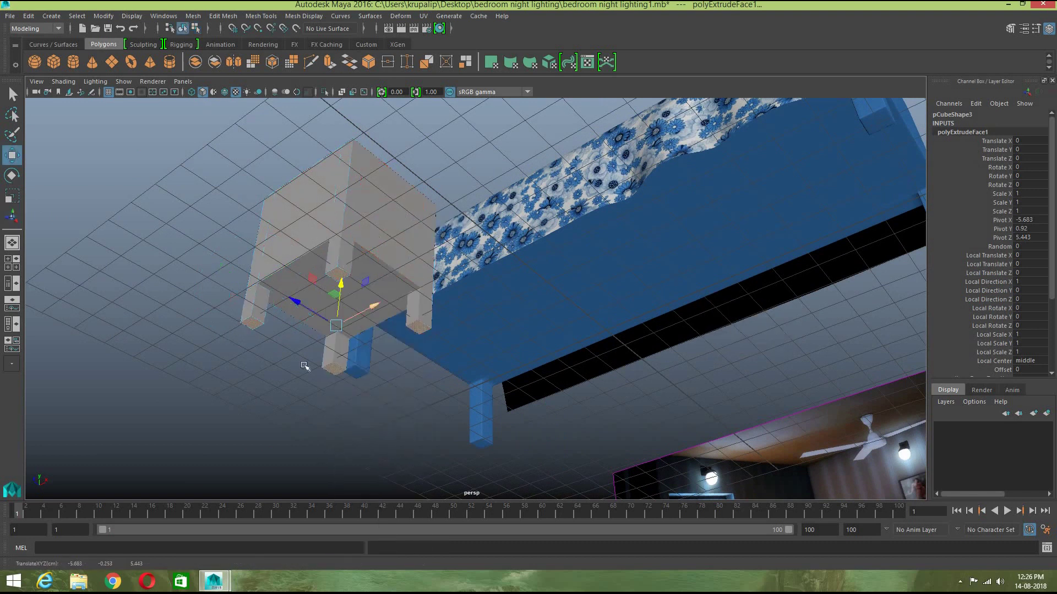
pyautogui.click(304, 360)
# Step: Shorten the nightstand's legs by raising their bottom vertices in the front view, and lower the nightstand to Translate Y 2.374
pyautogui.keyDown('alt'); pyautogui.moveTo(305, 361); pyautogui.dragTo(321, 420); pyautogui.keyUp('alt')
pyautogui.keyDown('alt'); pyautogui.moveTo(422, 397); pyautogui.dragTo(496, 368); pyautogui.keyUp('alt')
pyautogui.click(13, 264)
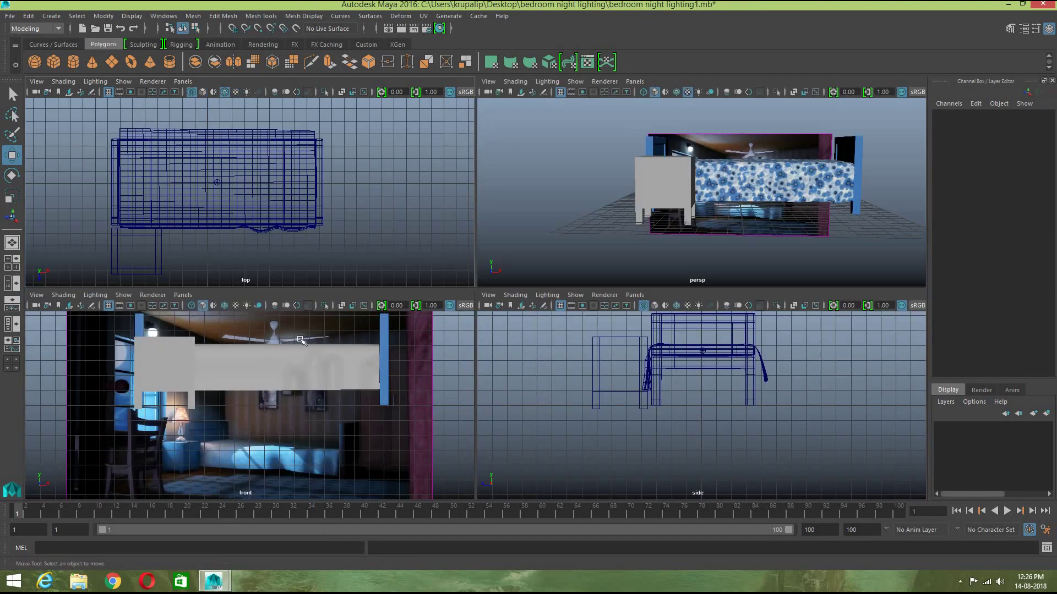
pyautogui.click(175, 379)
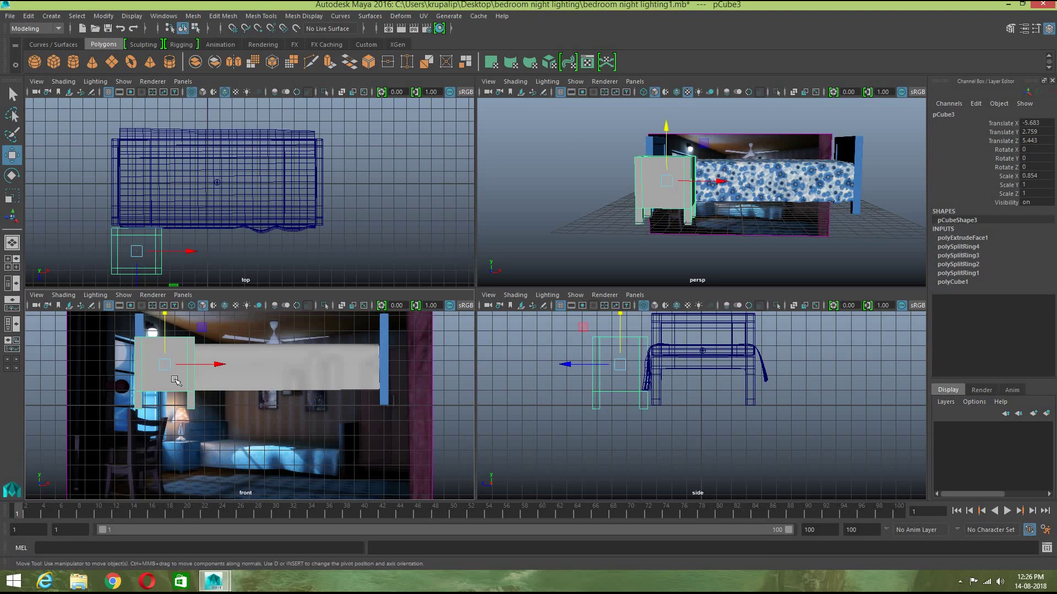
pyautogui.press('space')
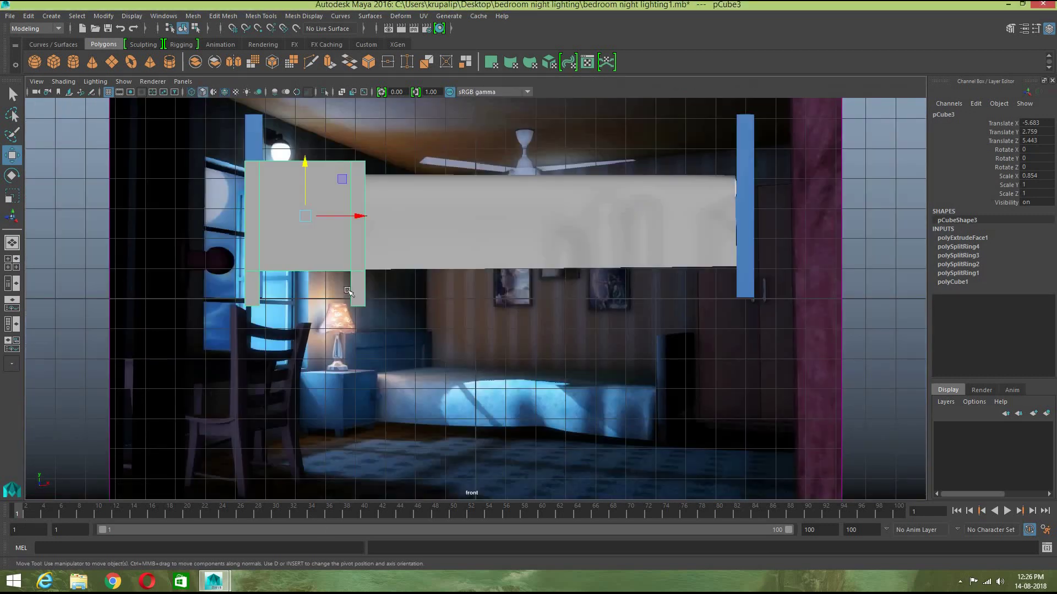
pyautogui.moveTo(357, 290); pyautogui.dragTo(306, 283, button='right')
pyautogui.moveTo(421, 341); pyautogui.dragTo(196, 290)
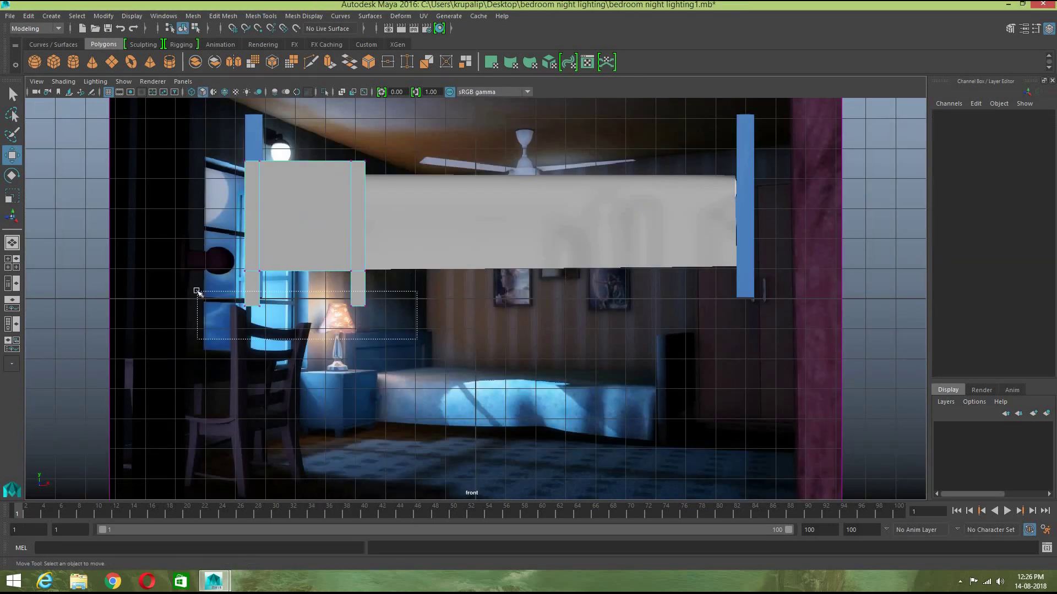
pyautogui.moveTo(304, 254); pyautogui.dragTo(308, 234)
pyautogui.moveTo(335, 214); pyautogui.dragTo(323, 203, button='right')
pyautogui.moveTo(306, 164); pyautogui.dragTo(307, 175)
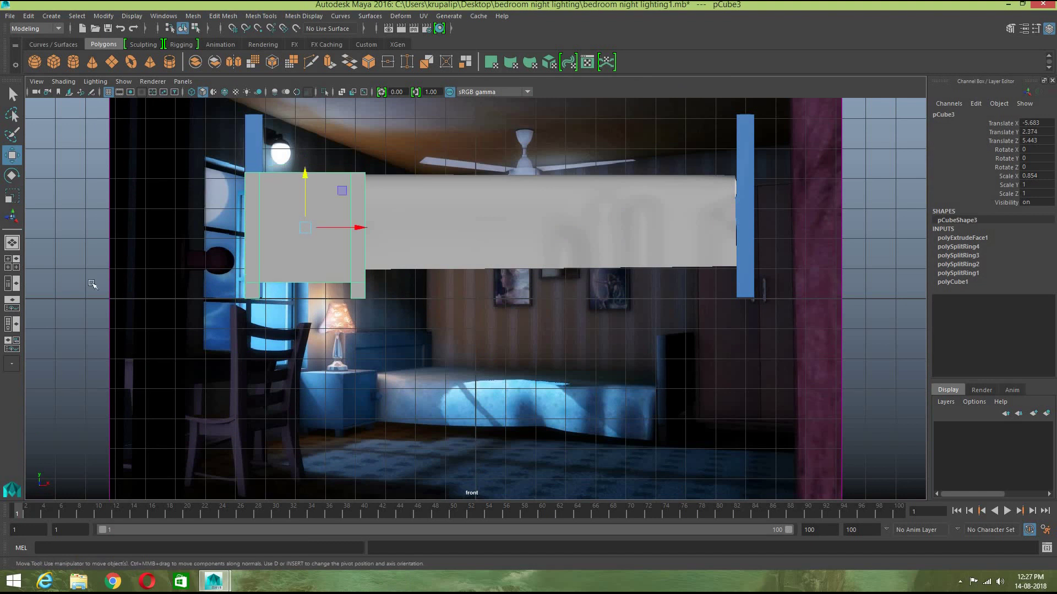
pyautogui.click(91, 282)
# Step: Examine the nightstand's legs and underside in the perspective view and compare its size with the bed
pyautogui.click(16, 246)
pyautogui.keyDown('alt'); pyautogui.moveTo(450, 384); pyautogui.dragTo(360, 267); pyautogui.keyUp('alt')
pyautogui.click(321, 258)
pyautogui.scroll(3, 226, 234)
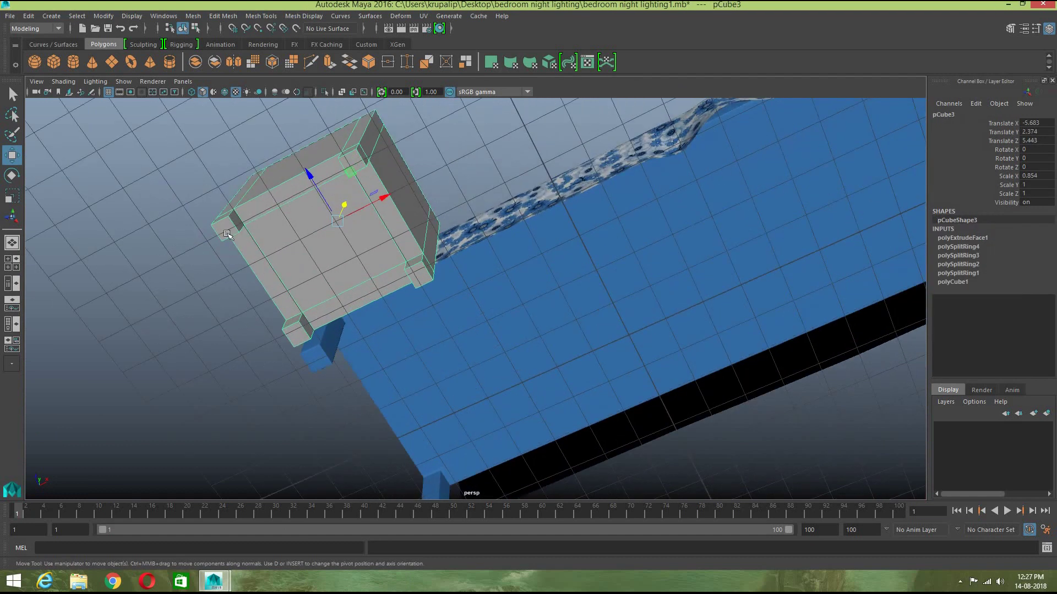
pyautogui.click(328, 438)
pyautogui.keyDown('alt'); pyautogui.moveTo(331, 412); pyautogui.dragTo(368, 471); pyautogui.keyUp('alt')
pyautogui.scroll(4, 432, 407)
pyautogui.keyDown('alt'); pyautogui.moveTo(444, 387); pyautogui.dragTo(374, 333); pyautogui.keyUp('alt')
# Step: Scale the nightstand down uniformly to about 0.701 in X and 0.821 in Y and Z
pyautogui.click(390, 341)
pyautogui.keyDown('alt'); pyautogui.moveTo(405, 384); pyautogui.dragTo(426, 396); pyautogui.keyUp('alt')
pyautogui.press('r')
pyautogui.moveTo(362, 343); pyautogui.dragTo(359, 275)
pyautogui.press('w')
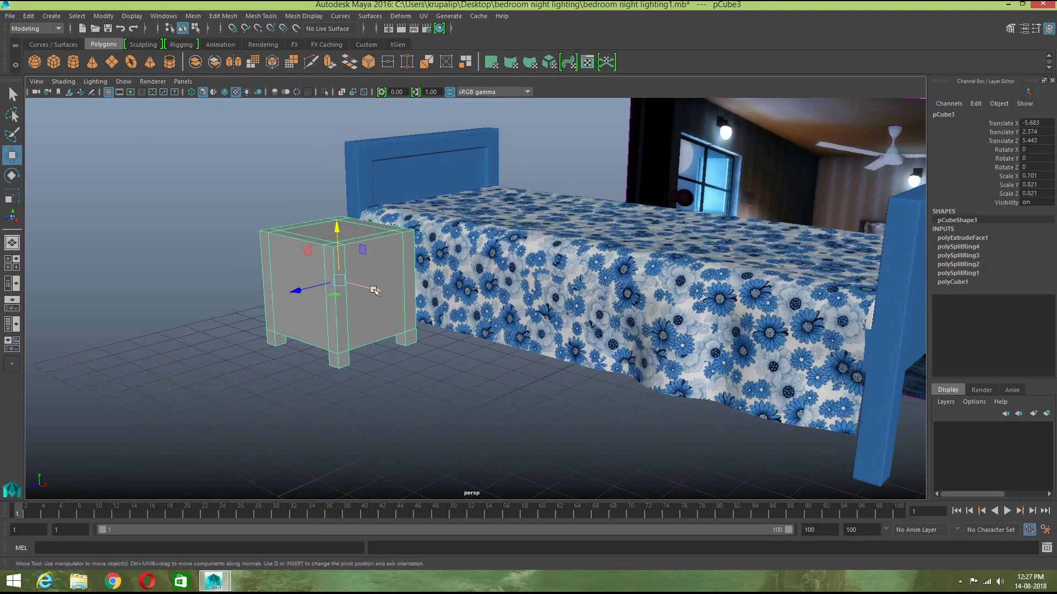
# Step: Move the nightstand closer to the bed at about Translate X -5.792 and Z 5.2
pyautogui.click(431, 371)
pyautogui.keyDown('alt'); pyautogui.moveTo(432, 371); pyautogui.dragTo(389, 382); pyautogui.keyUp('alt')
pyautogui.click(378, 284)
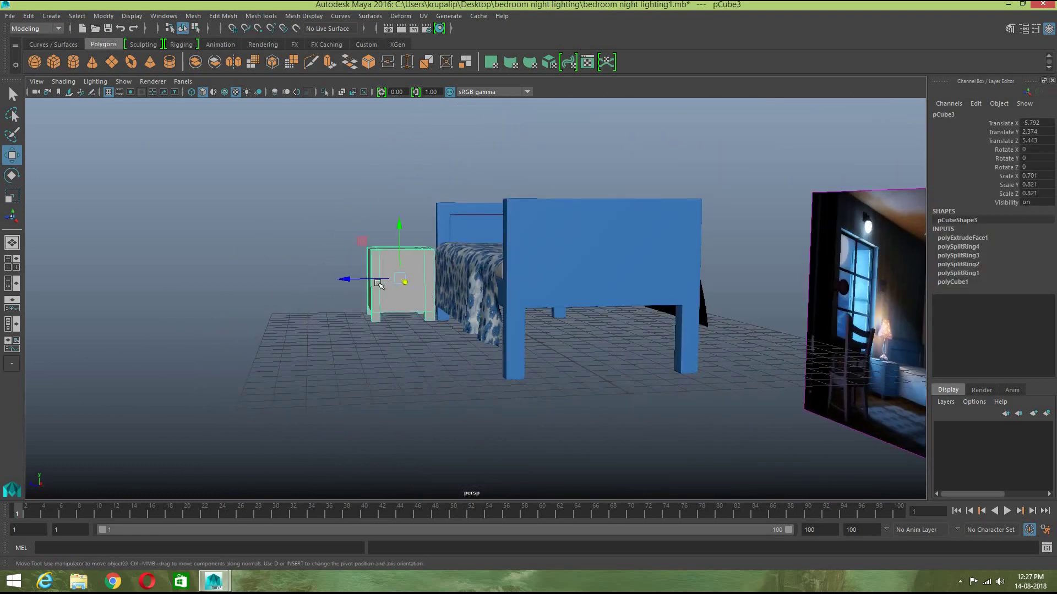
pyautogui.moveTo(349, 278); pyautogui.dragTo(355, 279)
pyautogui.click(417, 406)
# Step: Narrow the nightstand to Scale X 0.635 and shift it slightly along X toward the headboard
pyautogui.keyDown('alt'); pyautogui.moveTo(417, 406); pyautogui.dragTo(458, 353); pyautogui.keyUp('alt')
pyautogui.click(415, 357)
pyautogui.press('r')
pyautogui.click(463, 381)
pyautogui.click(442, 359)
pyautogui.press('w')
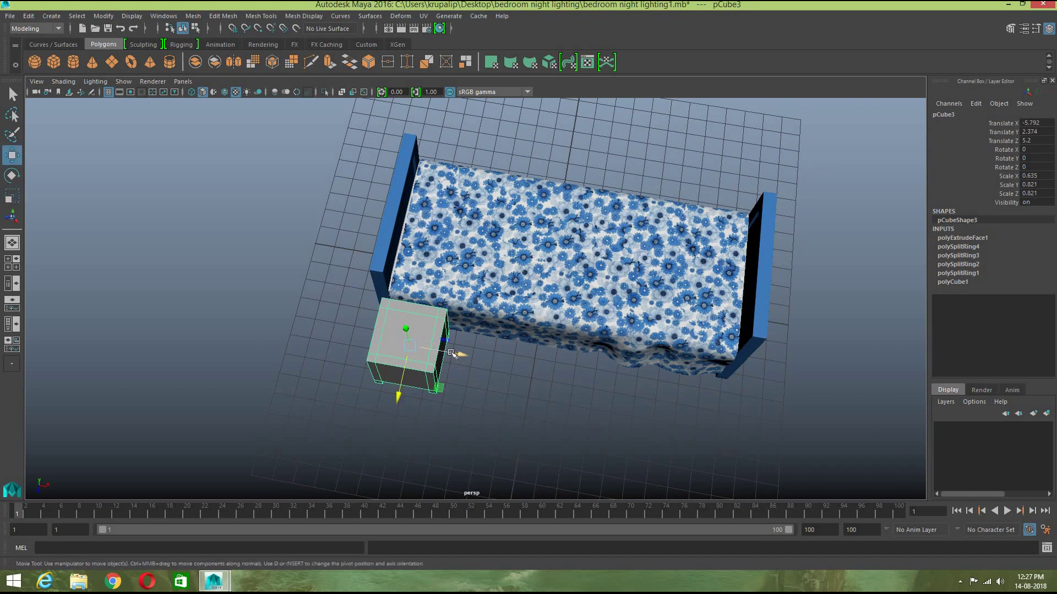
pyautogui.moveTo(449, 353); pyautogui.dragTo(446, 353)
pyautogui.click(473, 392)
# Step: Extrude the nightstand's front faces facing the foot of the bed and scale them slightly inward to form a thin border
pyautogui.keyDown('alt'); pyautogui.moveTo(474, 392); pyautogui.dragTo(454, 404); pyautogui.keyUp('alt')
pyautogui.keyDown('alt'); pyautogui.moveTo(454, 404); pyautogui.dragTo(279, 477, button='middle'); pyautogui.keyUp('alt')
pyautogui.keyDown('alt'); pyautogui.moveTo(270, 454); pyautogui.dragTo(307, 488); pyautogui.keyUp('alt')
pyautogui.keyDown('alt'); pyautogui.moveTo(364, 384); pyautogui.dragTo(444, 307, button='middle'); pyautogui.keyUp('alt')
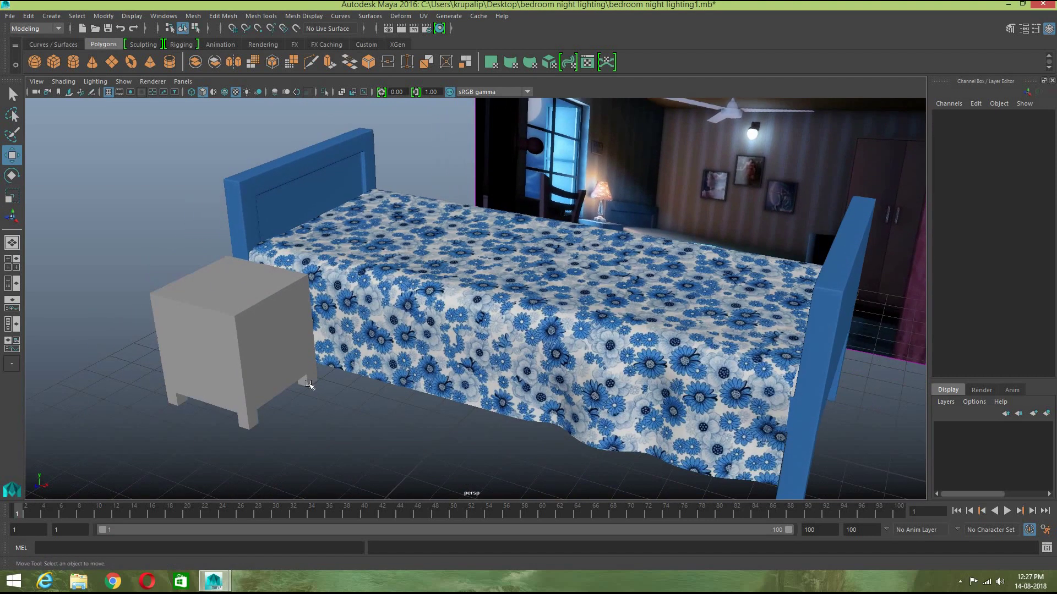
pyautogui.scroll(4, 386, 322)
pyautogui.click(167, 355)
pyautogui.moveTo(166, 354); pyautogui.dragTo(167, 306, button='right')
pyautogui.click(177, 313)
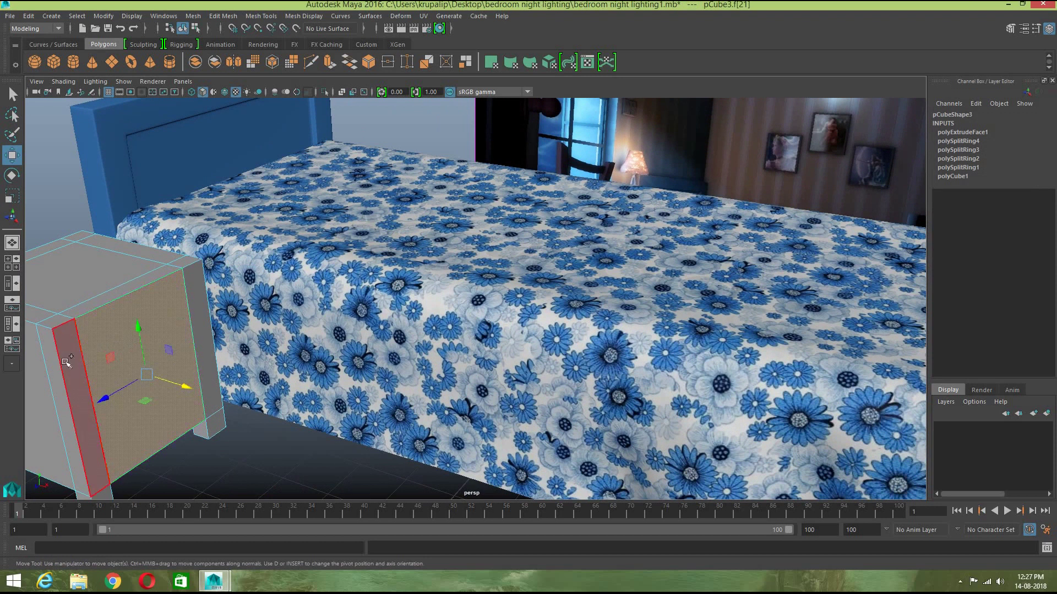
pyautogui.click(330, 62)
pyautogui.press('r')
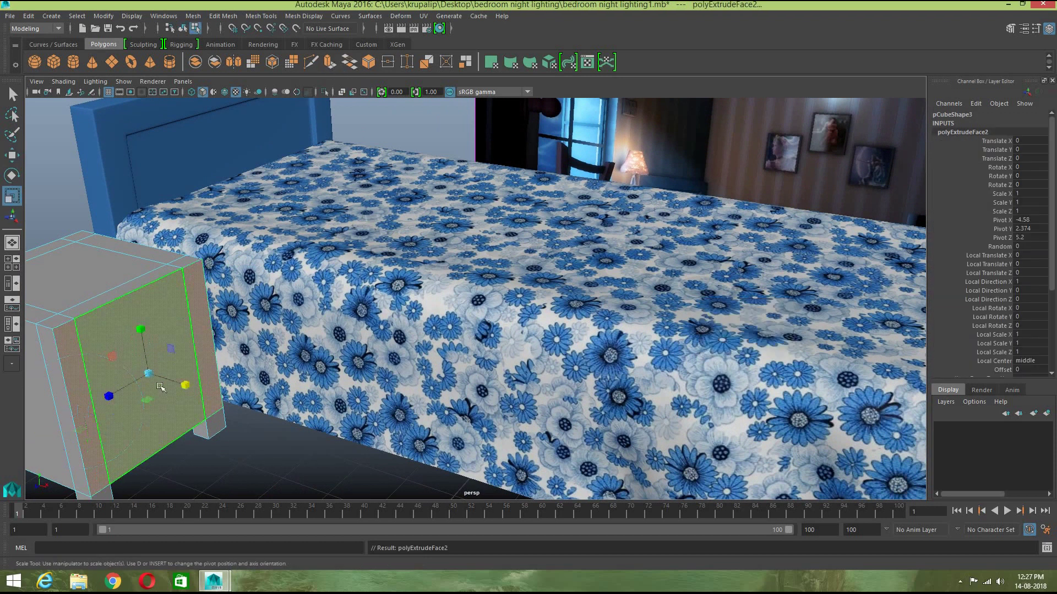
pyautogui.moveTo(150, 373); pyautogui.dragTo(145, 375)
# Step: Extrude the inset front faces again, pull them slightly outward, and return the nightstand to object mode
pyautogui.click(329, 63)
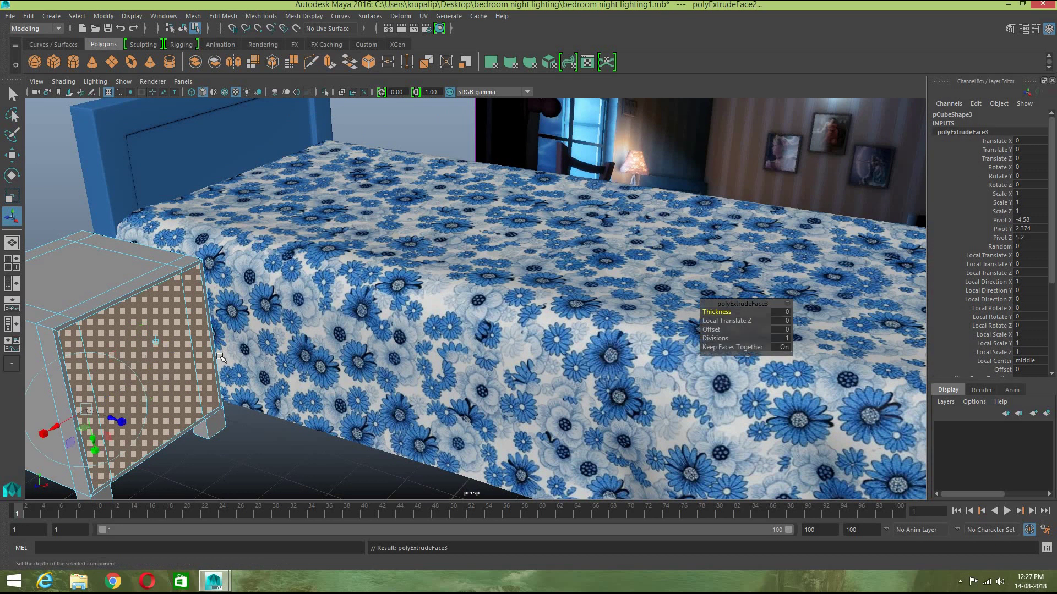
pyautogui.press('w')
pyautogui.moveTo(188, 386); pyautogui.dragTo(191, 387)
pyautogui.rightClick(190, 274)
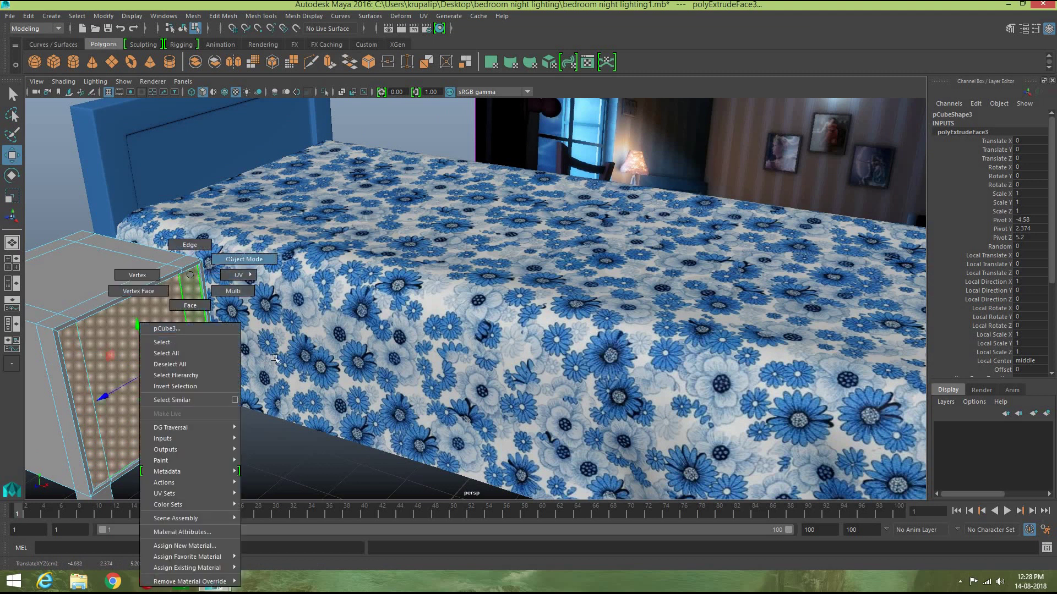
# Step: Return the nightstand to object mode and deselect it
pyautogui.moveTo(190, 274); pyautogui.dragTo(244, 260, button='right')
pyautogui.click(273, 430)
pyautogui.scroll(-4, 282, 419)
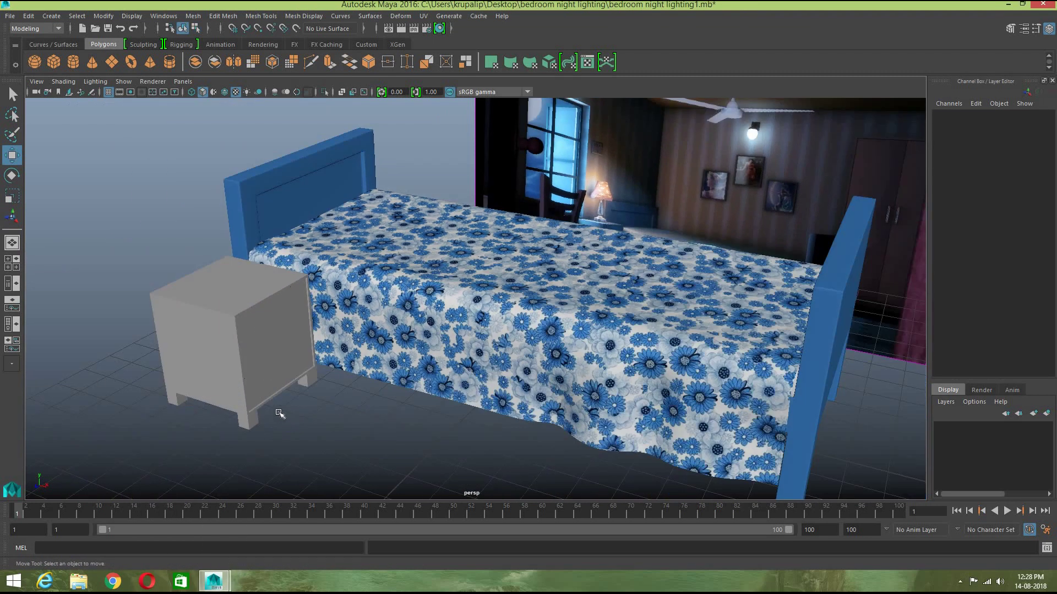
# Step: Bevel all edges of the nightstand with width 0.5 and 2 segments, and return it to object mode
pyautogui.click(268, 379)
pyautogui.moveTo(268, 380); pyautogui.dragTo(267, 246, button='right')
pyautogui.moveTo(93, 208); pyautogui.dragTo(384, 504)
pyautogui.click(257, 17)
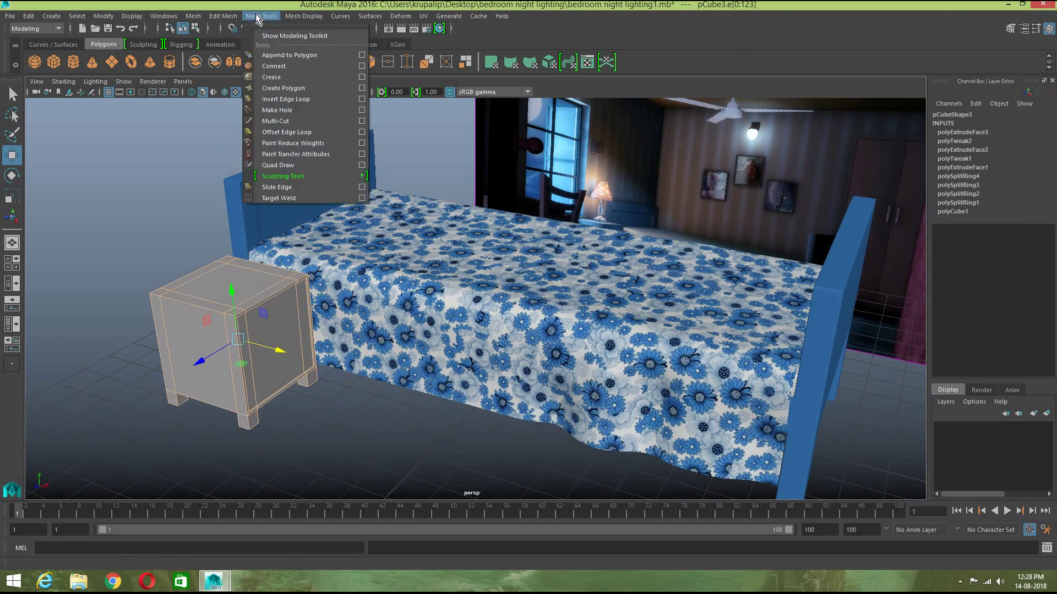
pyautogui.moveTo(222, 16)
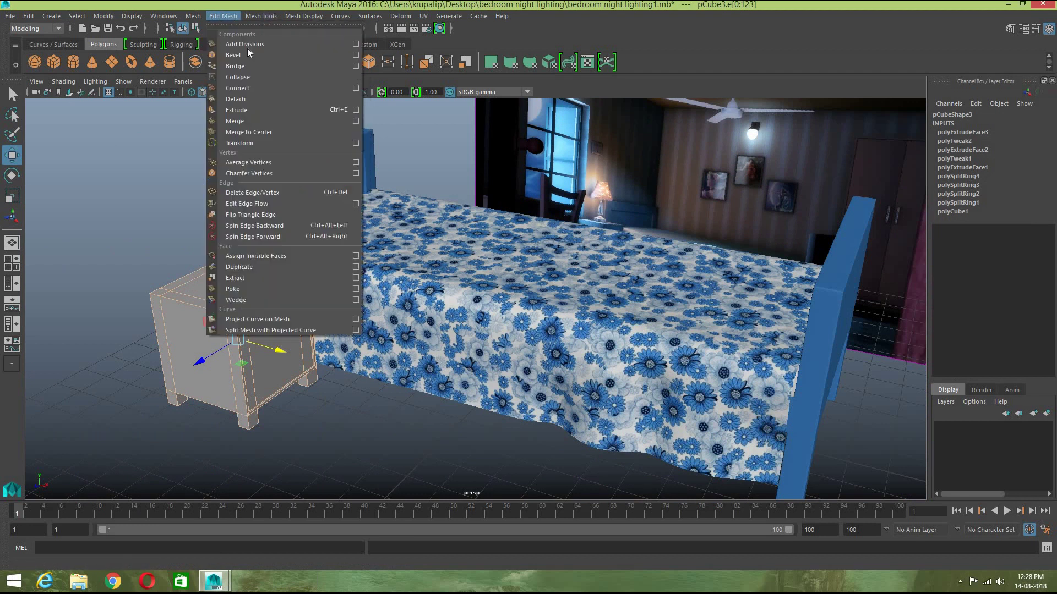
pyautogui.click(358, 55)
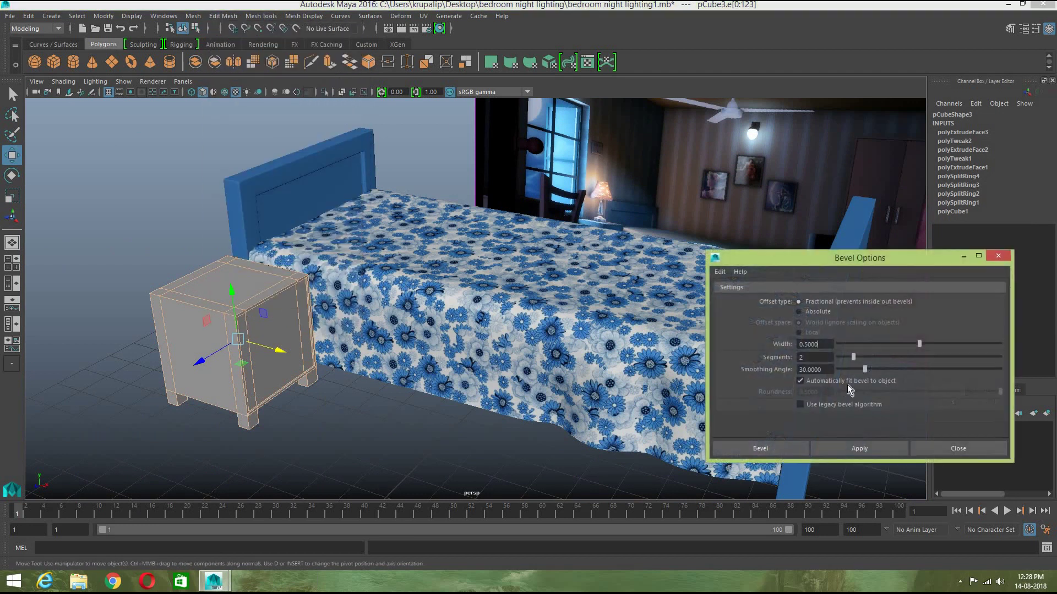
pyautogui.click(834, 448)
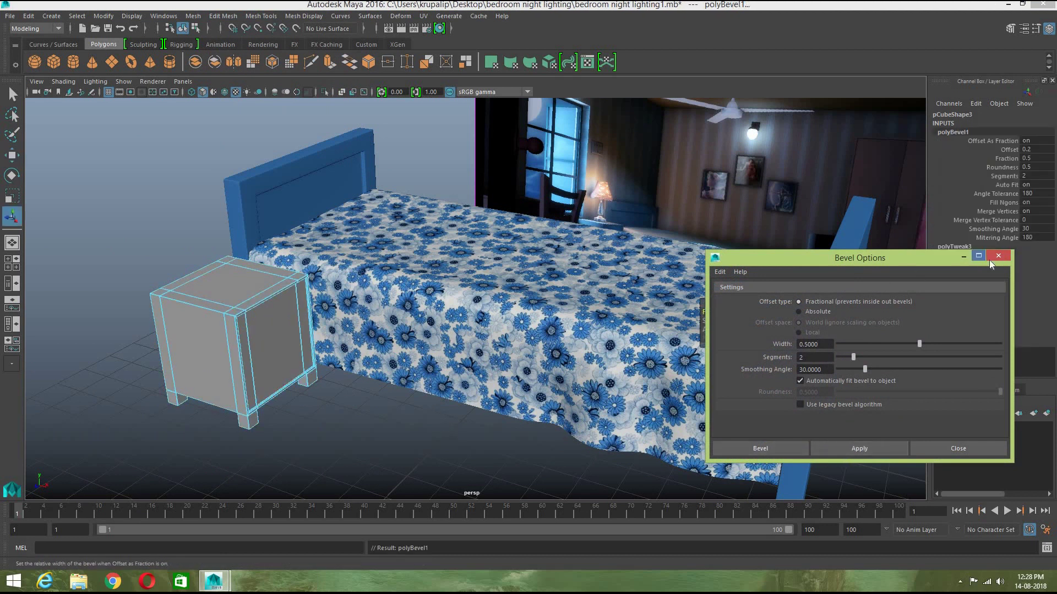
pyautogui.click(356, 316)
pyautogui.moveTo(236, 275); pyautogui.dragTo(294, 256, button='right')
pyautogui.click(265, 343)
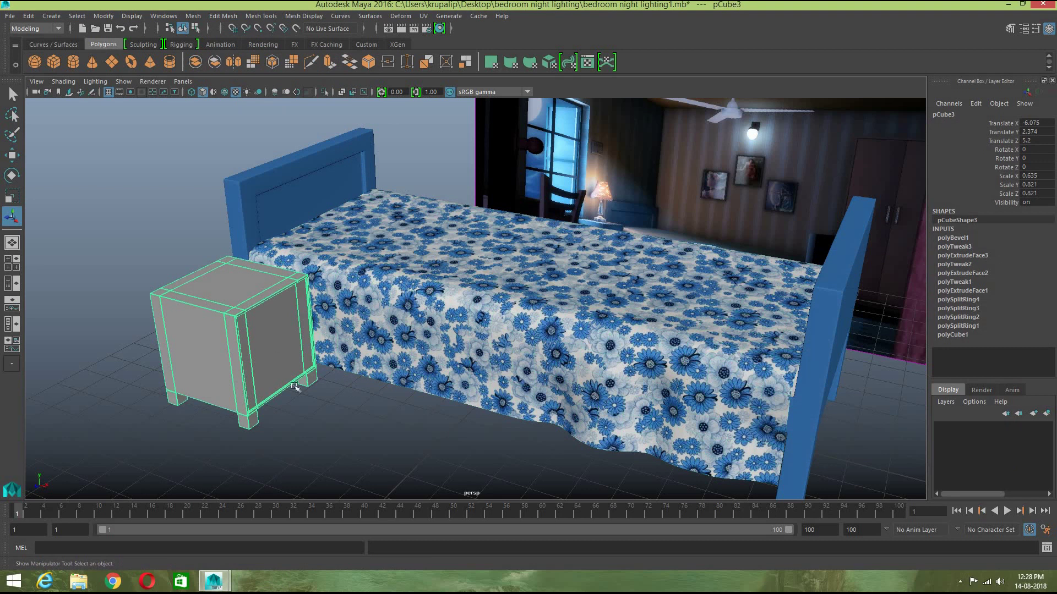
pyautogui.click(341, 443)
# Step: Align the nightstand with the headboard in the top view, moving it to about Translate X -6.208
pyautogui.keyDown('alt'); pyautogui.moveTo(345, 441); pyautogui.dragTo(389, 446); pyautogui.keyUp('alt')
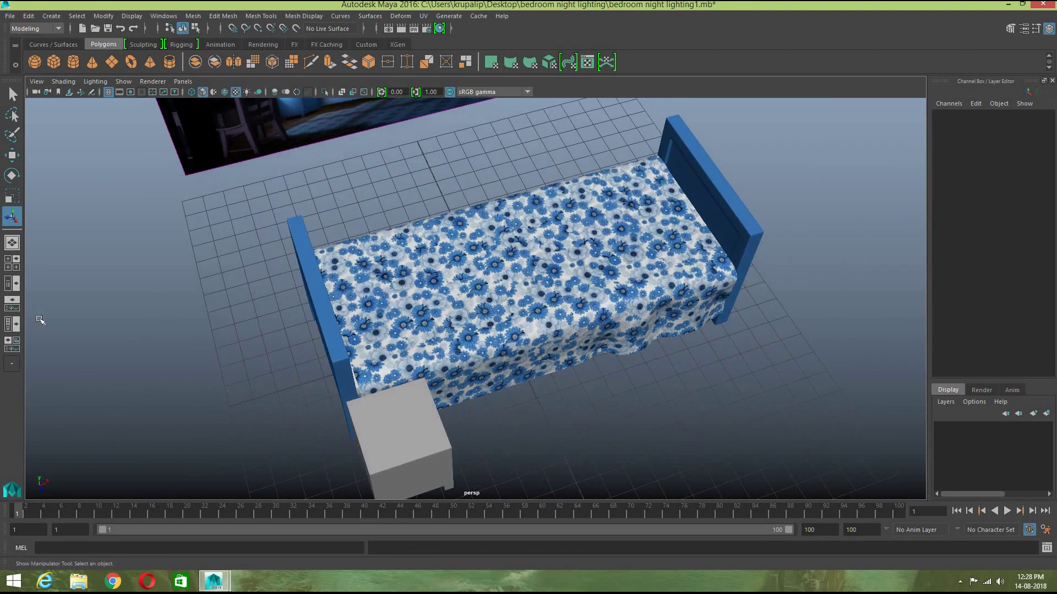
pyautogui.click(12, 263)
pyautogui.click(130, 244)
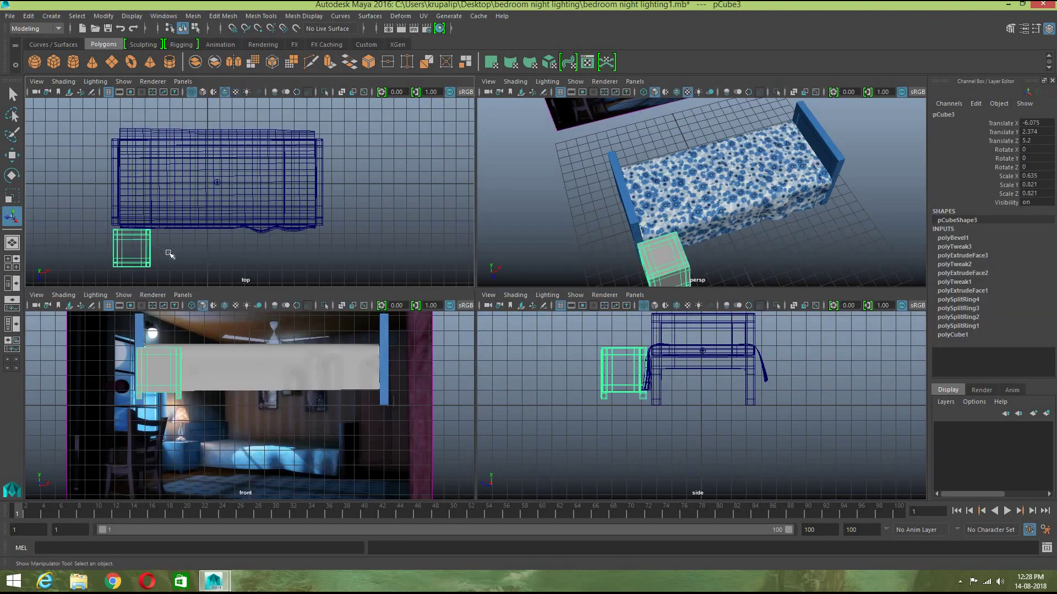
pyautogui.press('w')
pyautogui.moveTo(185, 249); pyautogui.dragTo(184, 249)
pyautogui.click(239, 263)
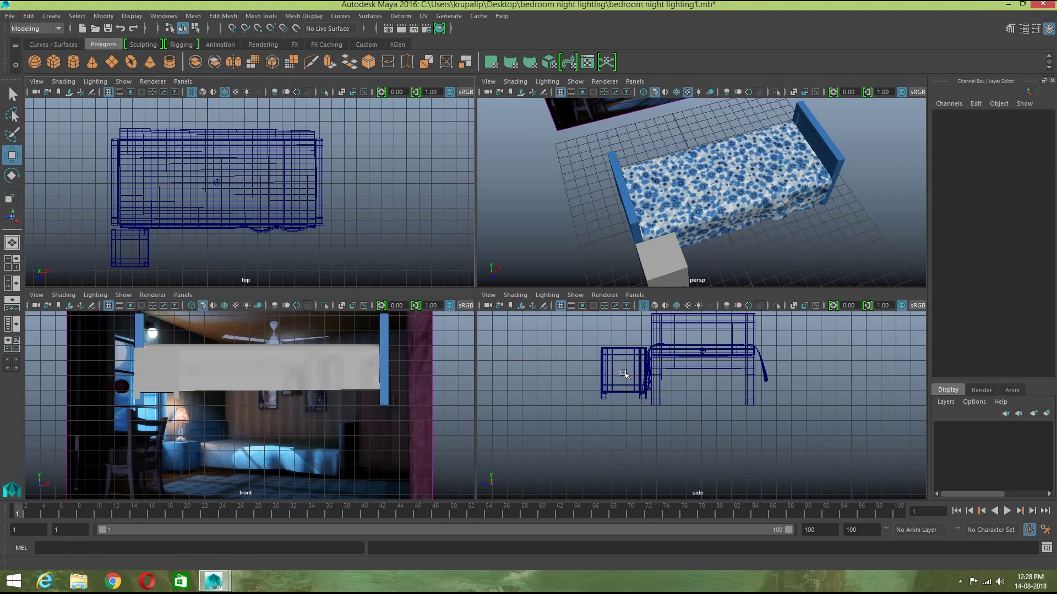
# Step: Lower the nightstand in the side view to about Translate Y 1.897 so its legs rest on the floor line
pyautogui.press('space')
pyautogui.click(339, 259)
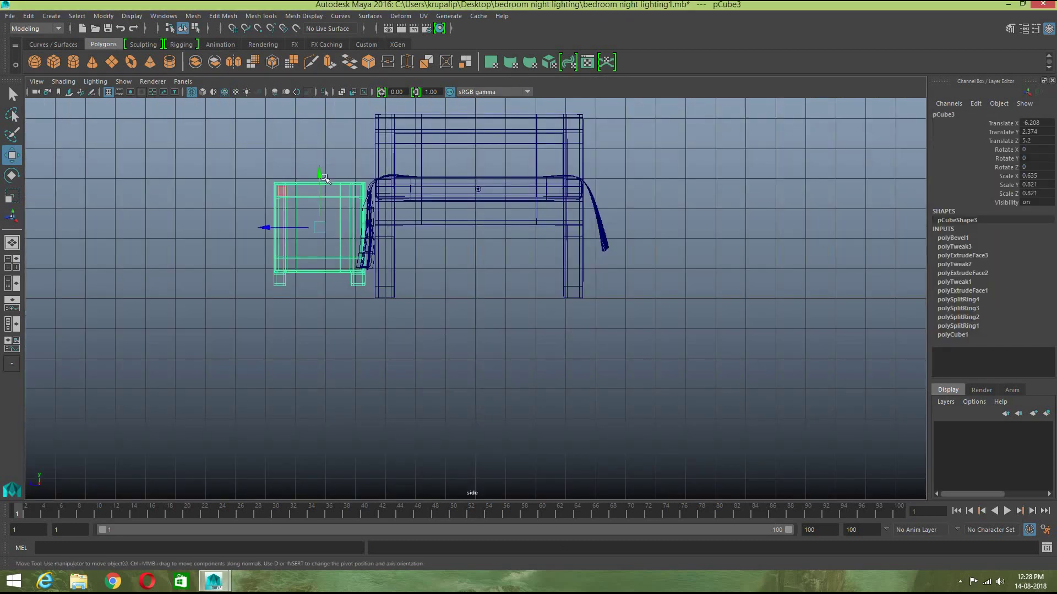
pyautogui.moveTo(321, 174); pyautogui.dragTo(323, 190)
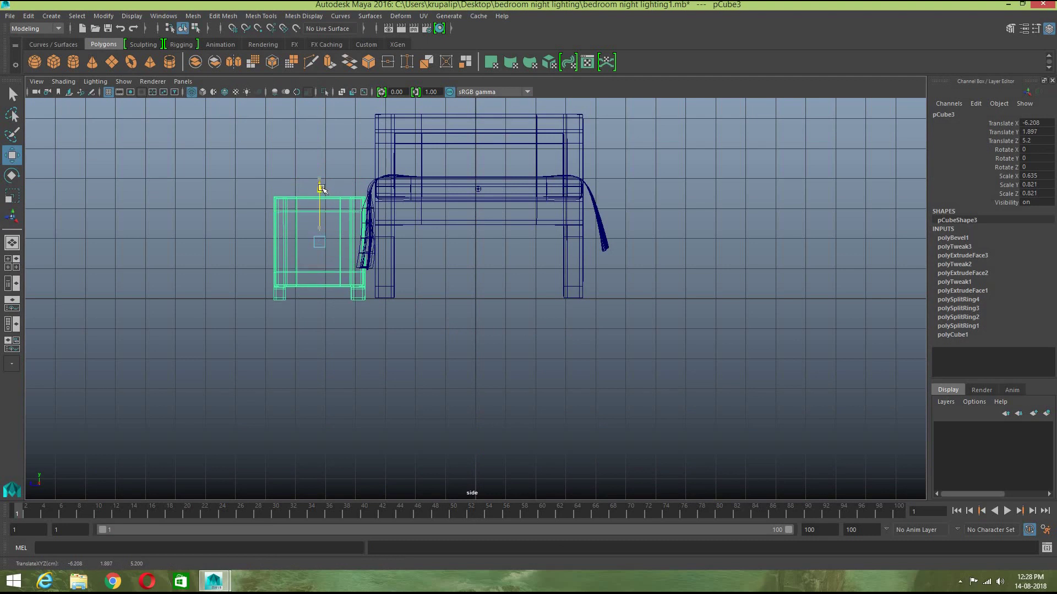
pyautogui.click(352, 334)
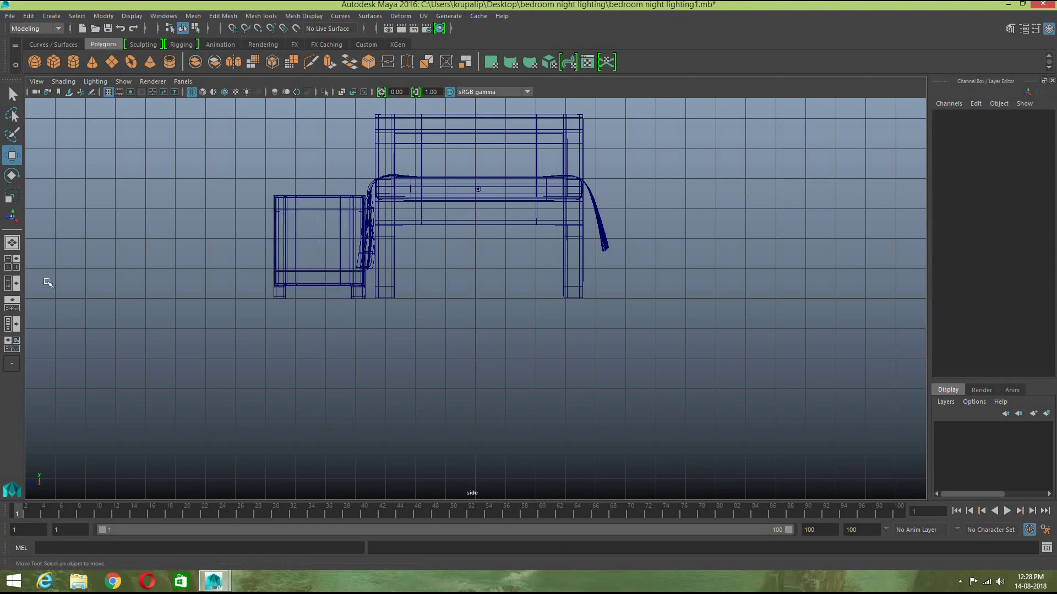
# Step: Assign the bed frame's existing blue material to the nightstand
pyautogui.click(14, 244)
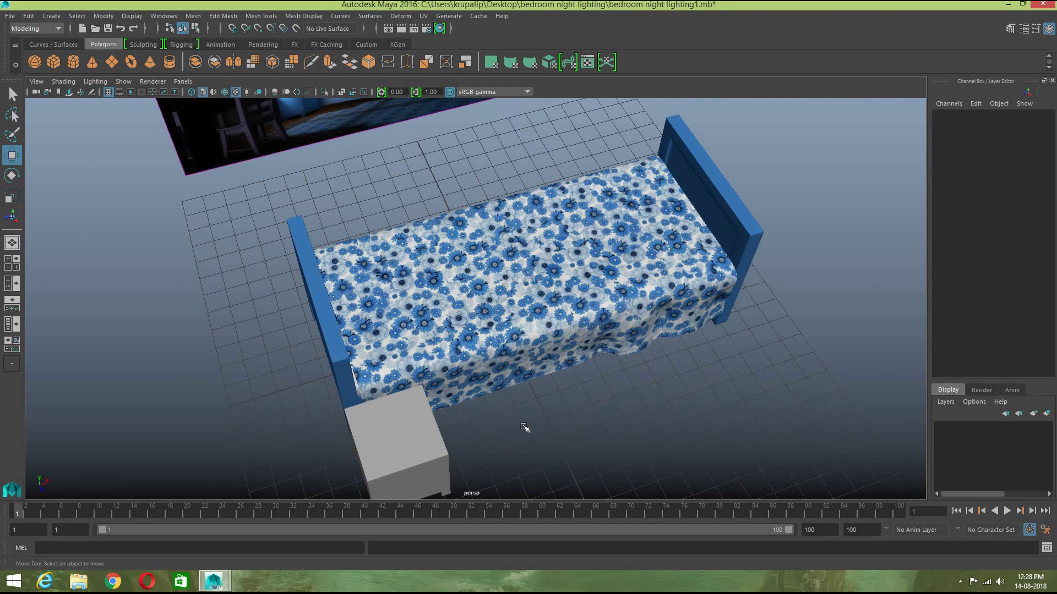
pyautogui.scroll(-3, 518, 429)
pyautogui.keyDown('alt'); pyautogui.moveTo(436, 409); pyautogui.dragTo(395, 388); pyautogui.keyUp('alt')
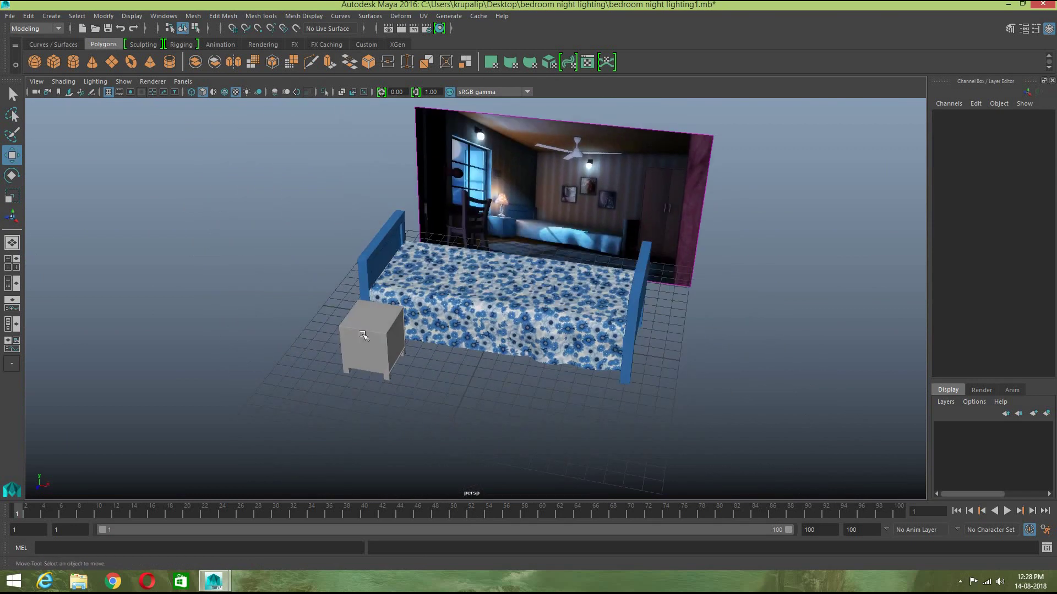
pyautogui.click(385, 340)
pyautogui.moveTo(386, 275); pyautogui.dragTo(462, 534, button='right')
pyautogui.click(467, 455)
pyautogui.scroll(5, 467, 455)
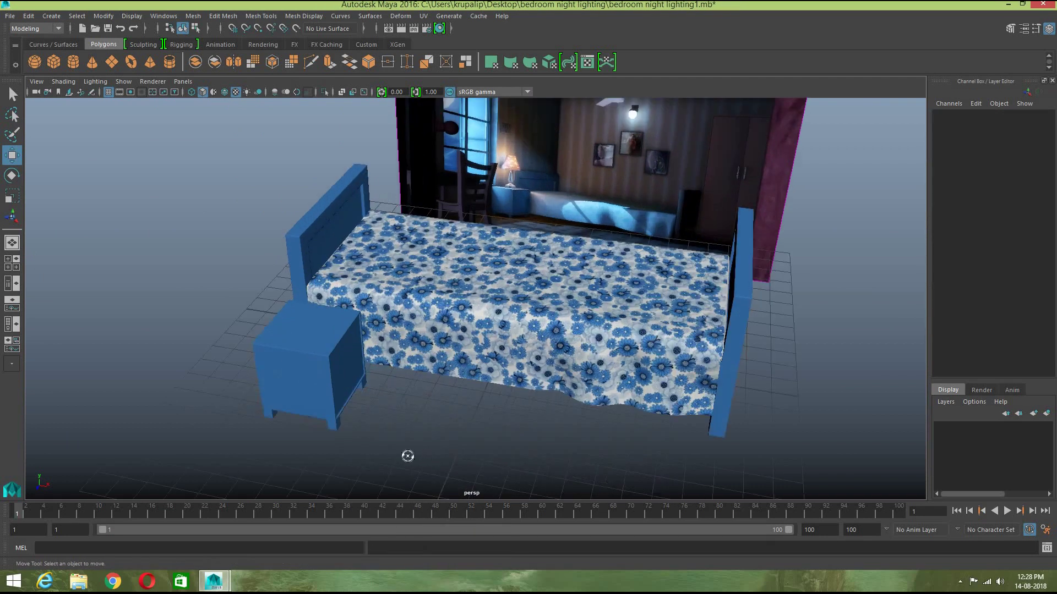
# Step: Create a small polygon cylinder beside the nightstand in the side view, about 0.346 in radius and 0.139 in height
pyautogui.keyDown('alt'); pyautogui.moveTo(407, 456); pyautogui.dragTo(399, 451); pyautogui.keyUp('alt')
pyautogui.scroll(3, 399, 451)
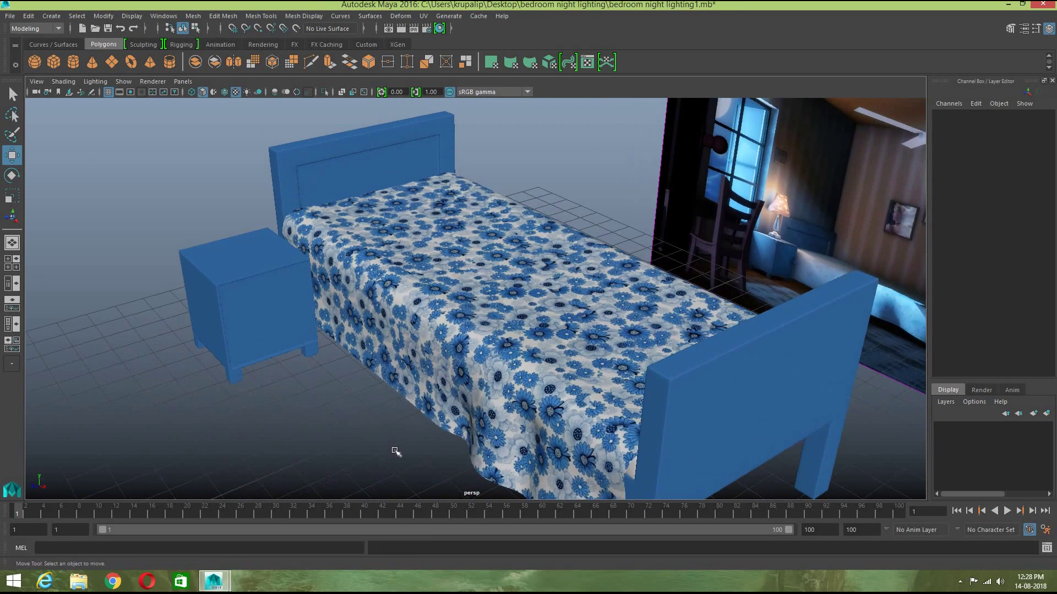
pyautogui.keyDown('alt'); pyautogui.moveTo(368, 442); pyautogui.dragTo(438, 411, button='middle'); pyautogui.keyUp('alt')
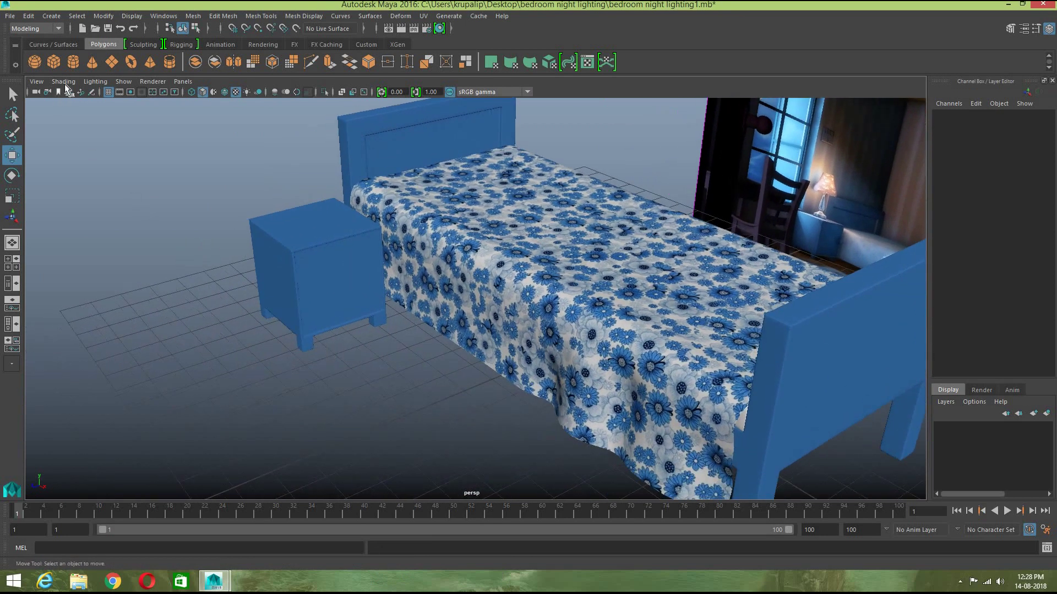
pyautogui.click(73, 61)
pyautogui.click(14, 268)
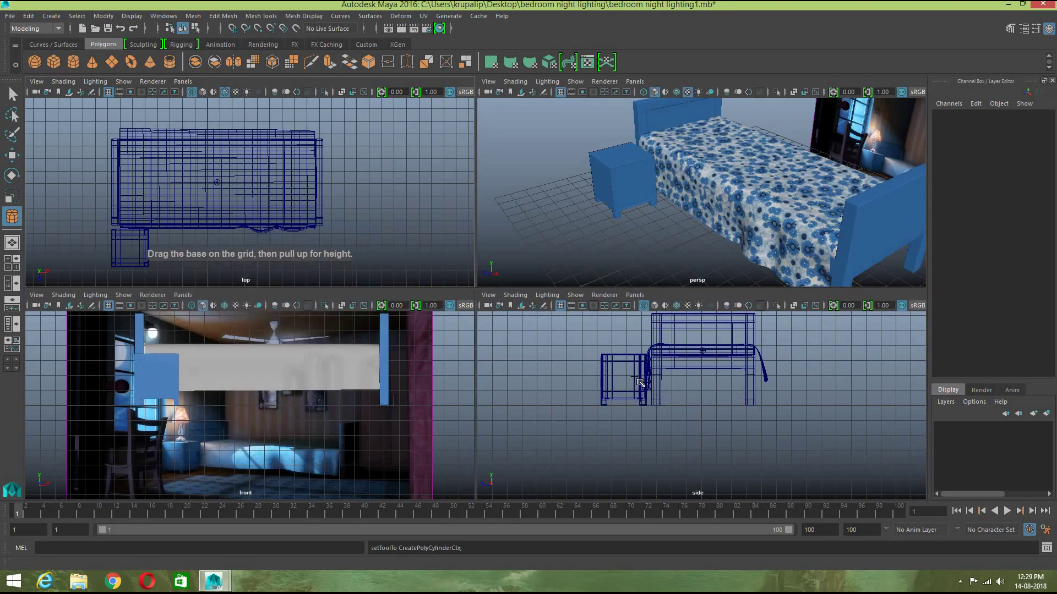
pyautogui.scroll(3, 635, 377)
pyautogui.scroll(-3, 557, 366)
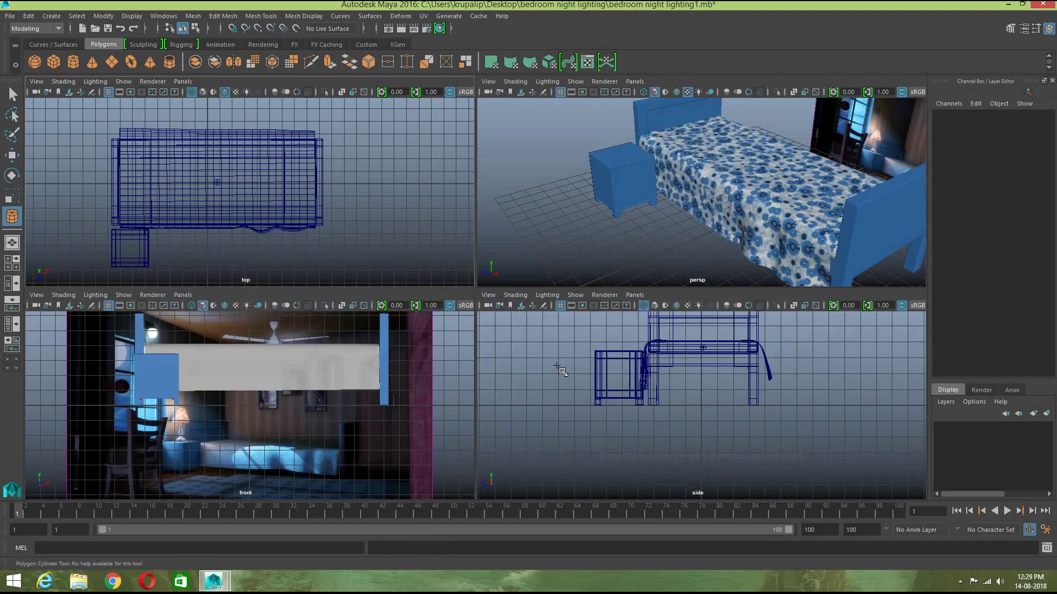
pyautogui.click(557, 366)
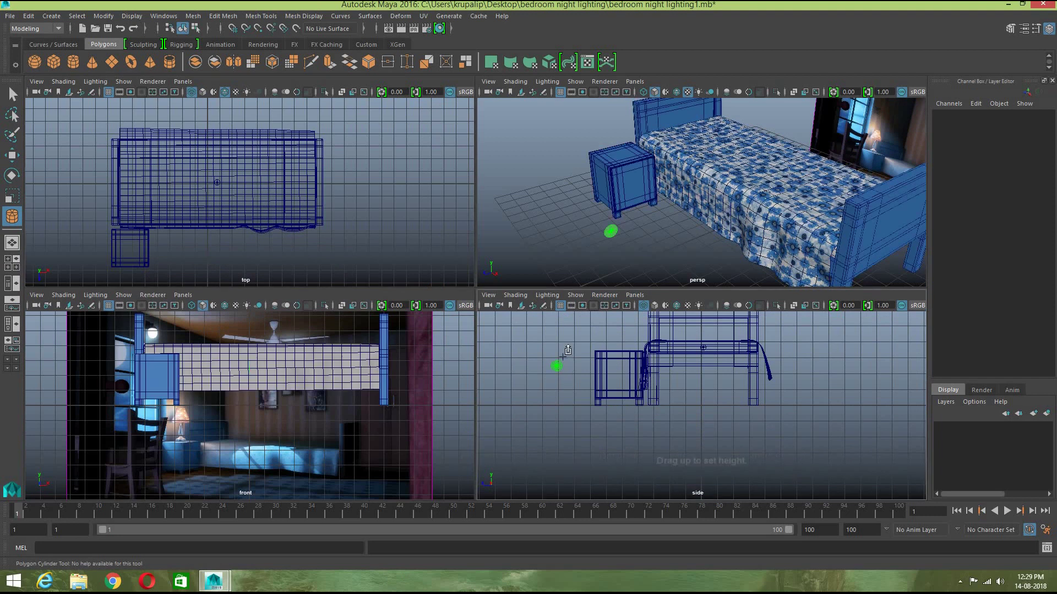
pyautogui.moveTo(551, 344); pyautogui.dragTo(551, 337)
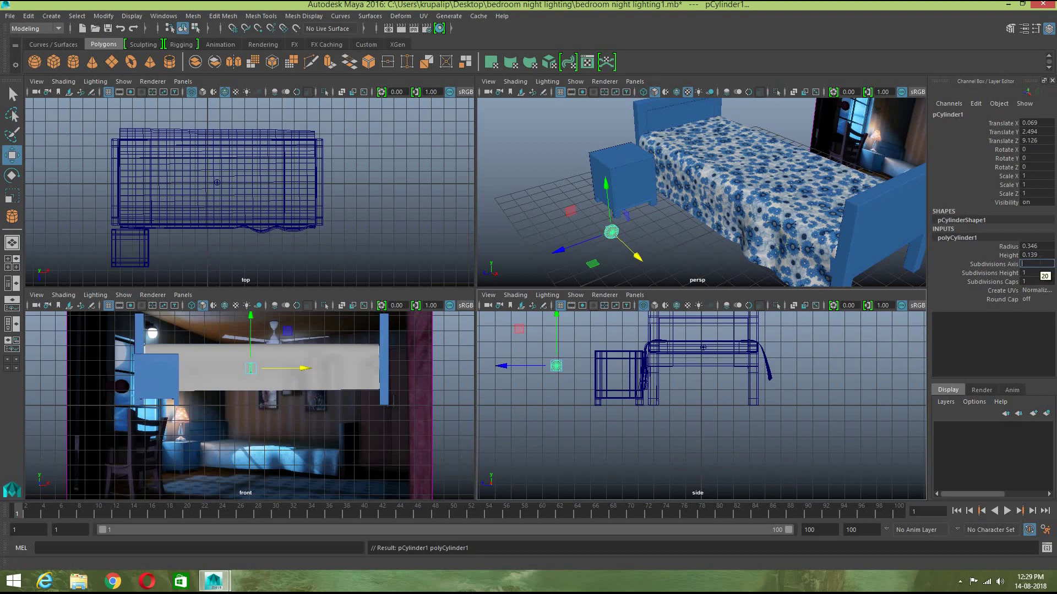
# Step: Set the cylinder's Subdivisions Axis to 12 and Subdivisions Caps to 0
pyautogui.write('12')
pyautogui.press('Return')
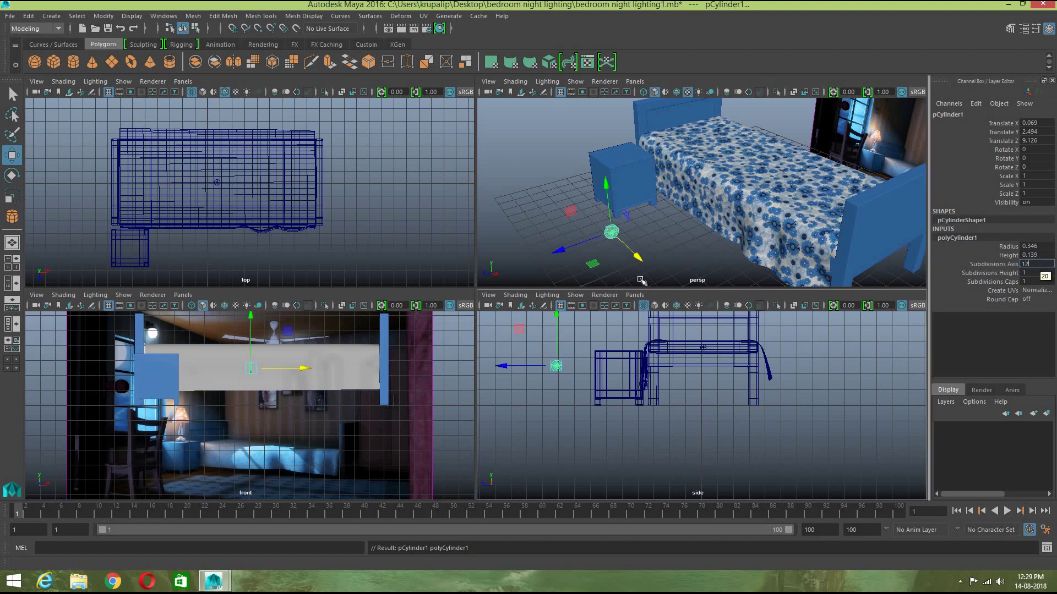
pyautogui.keyDown('alt'); pyautogui.moveTo(688, 273); pyautogui.dragTo(718, 283); pyautogui.keyUp('alt')
pyautogui.scroll(5, 608, 222)
pyautogui.keyDown('alt'); pyautogui.moveTo(609, 222); pyautogui.dragTo(729, 247); pyautogui.keyUp('alt')
pyautogui.scroll(3, 723, 249)
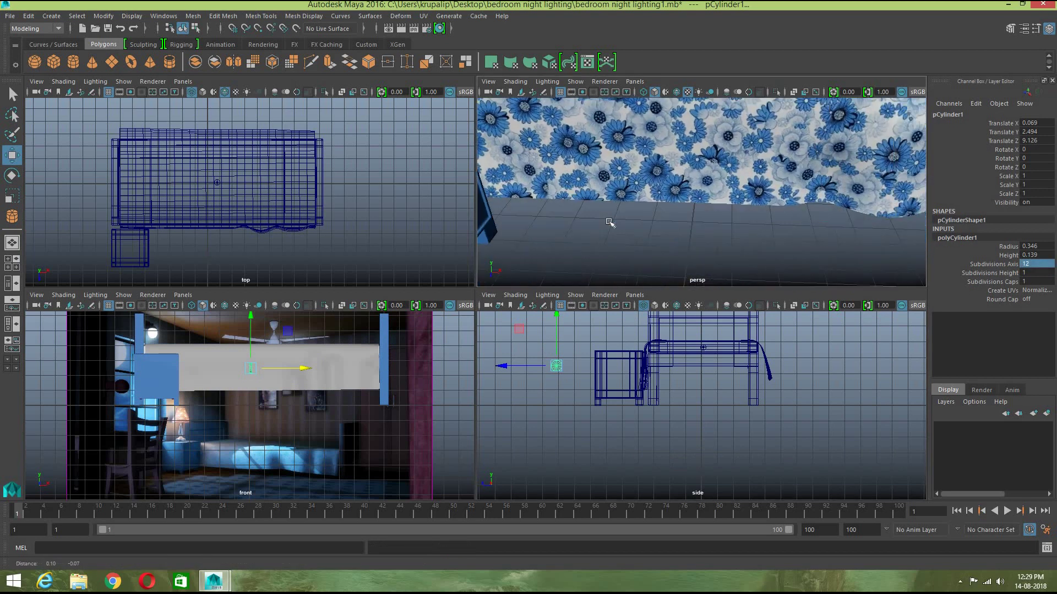
pyautogui.keyDown('alt'); pyautogui.moveTo(760, 248); pyautogui.dragTo(626, 239, button='middle'); pyautogui.keyUp('alt')
pyautogui.moveTo(1036, 280); pyautogui.dragTo(1035, 277)
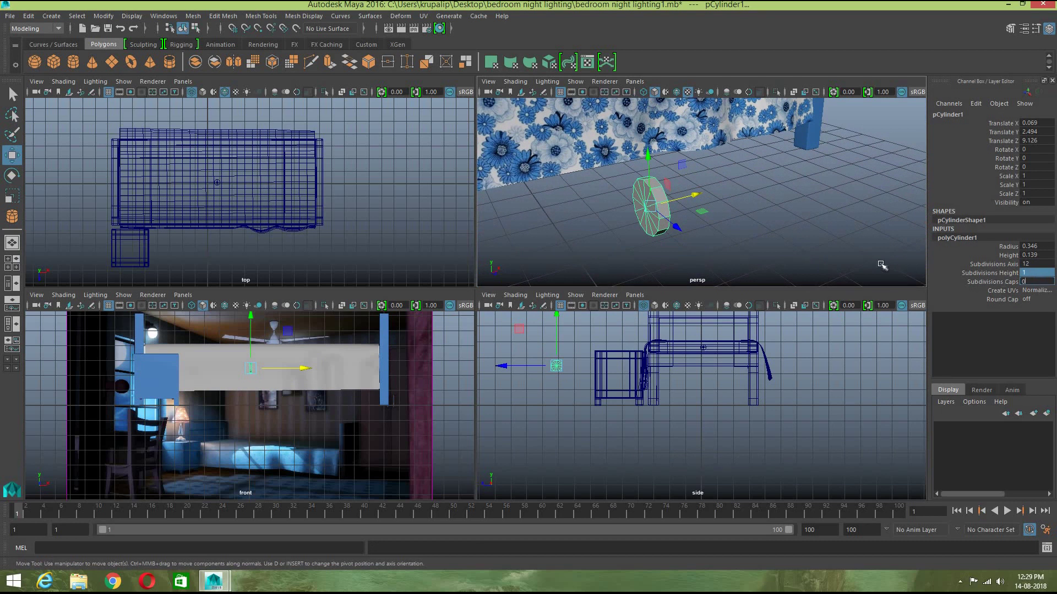
pyautogui.press('Return')
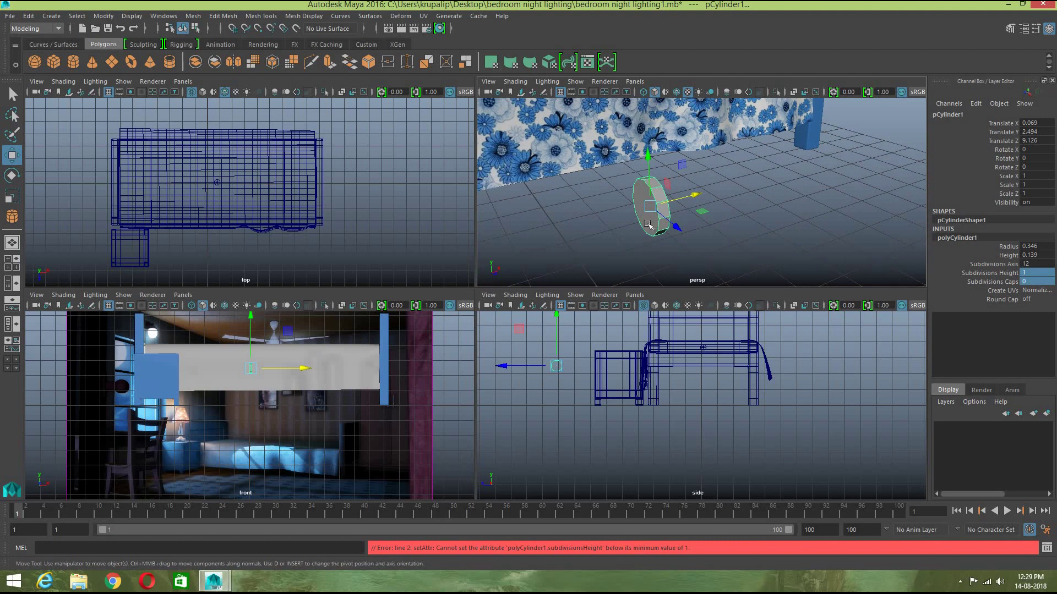
# Step: Delete one cap face of the cylinder and return to object mode
pyautogui.moveTo(647, 223); pyautogui.dragTo(644, 252, button='right')
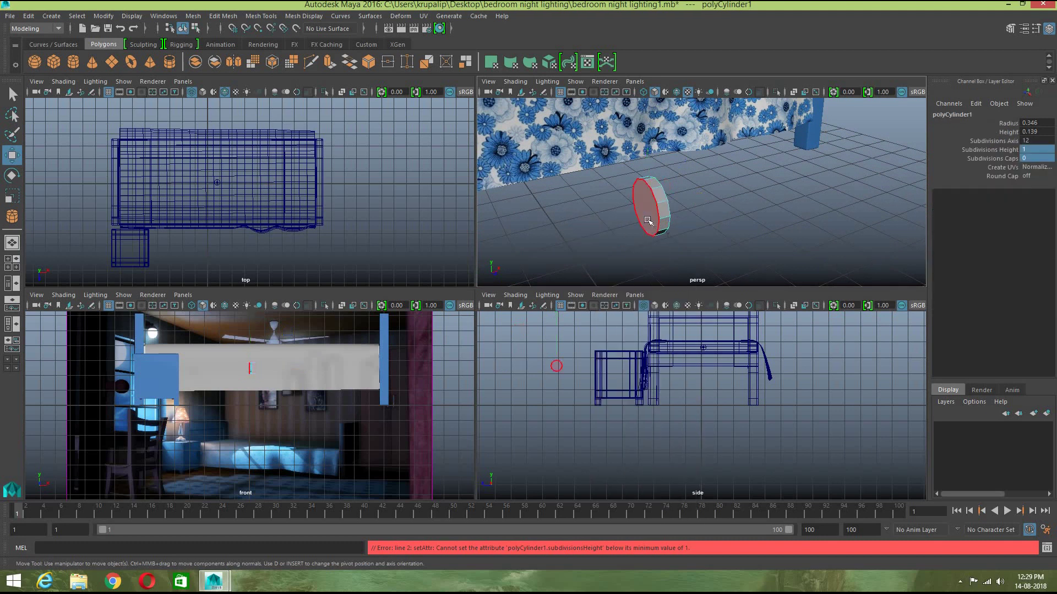
pyautogui.click(648, 221)
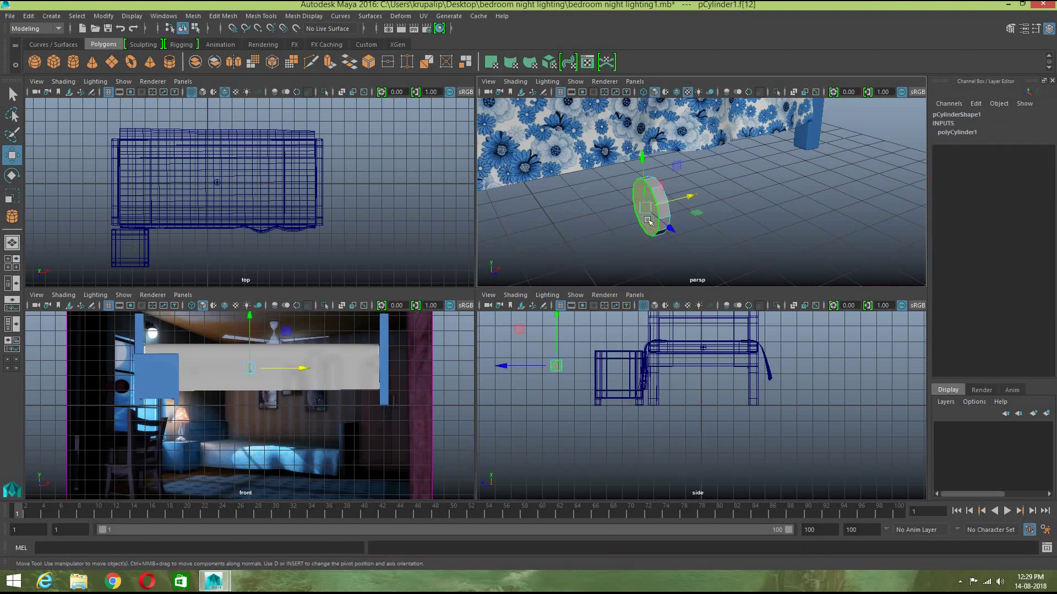
pyautogui.press('Delete')
pyautogui.moveTo(660, 215); pyautogui.dragTo(710, 202, button='right')
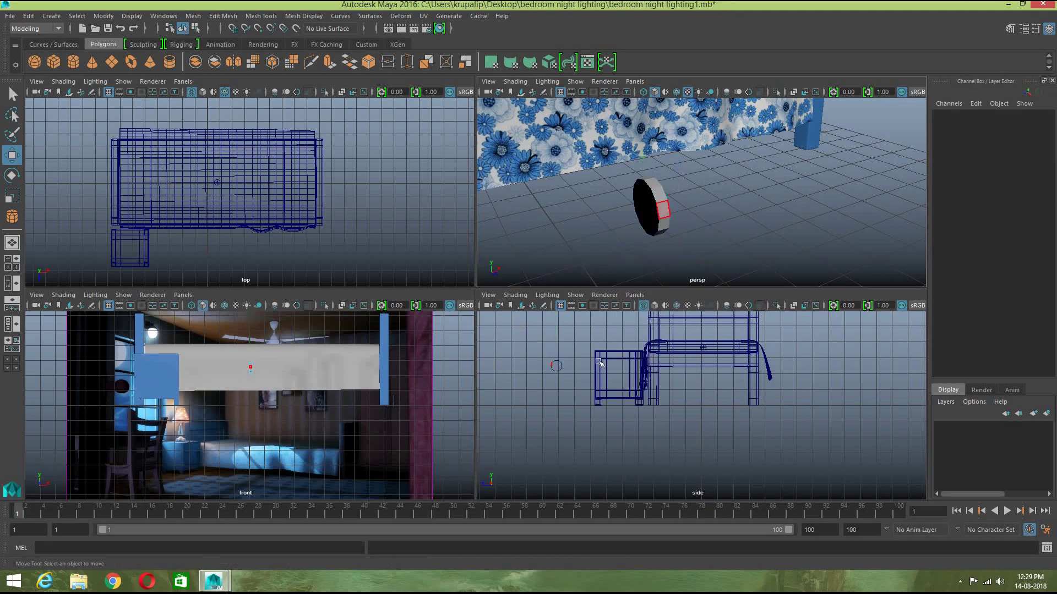
# Step: Scale the open cylinder down uniformly to about 0.65
pyautogui.click(553, 367)
pyautogui.press('r')
pyautogui.moveTo(555, 367)
pyautogui.mouseDown()
pyautogui.moveTo(531, 367)
pyautogui.moveTo(547, 368)
pyautogui.mouseUp()
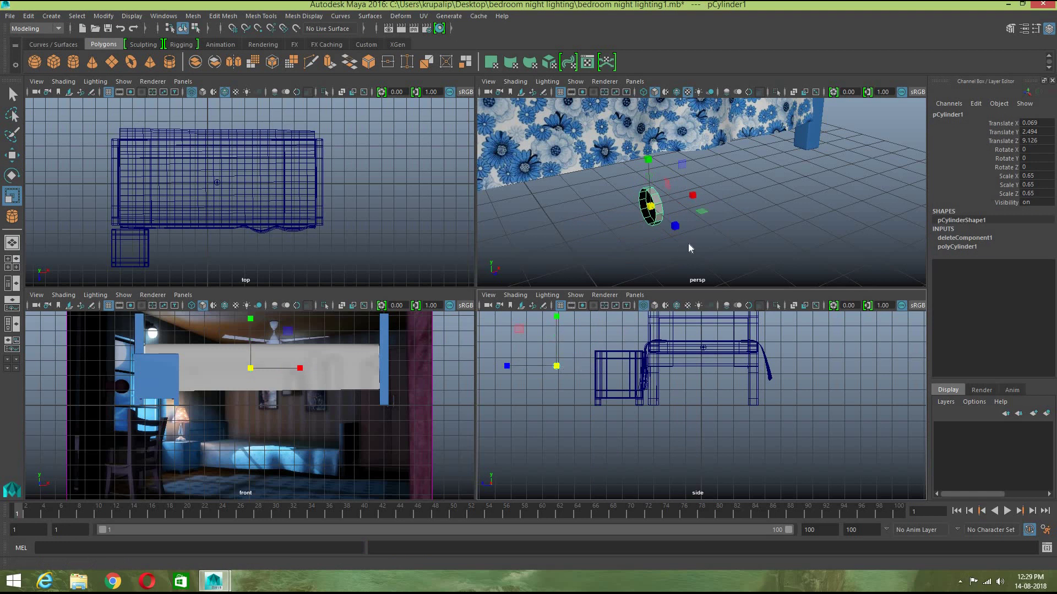
pyautogui.press('space')
pyautogui.press('space')
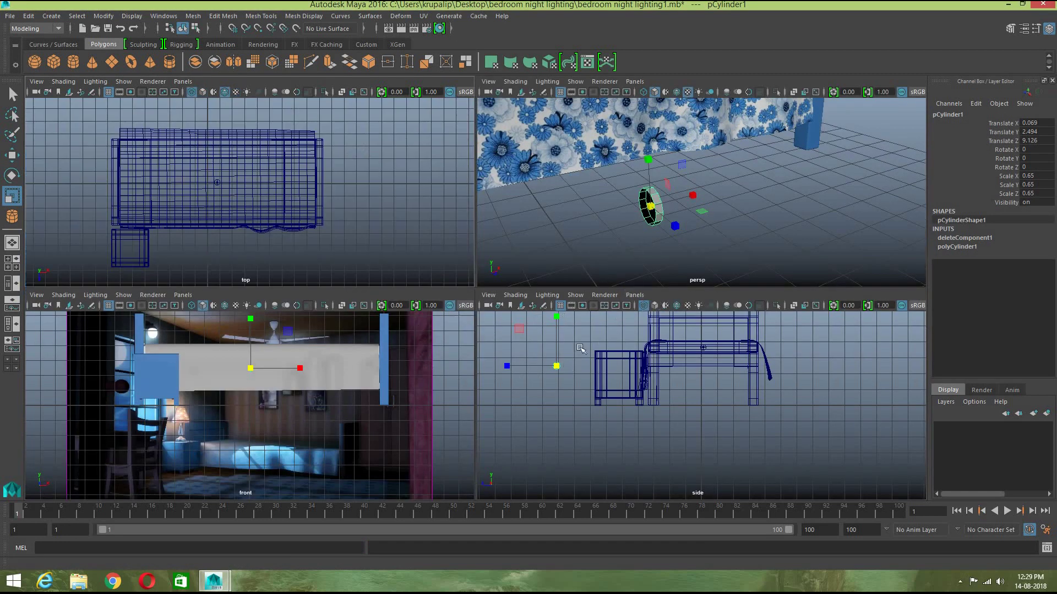
# Step: Select the cylinder's remaining cap face in the side view, and switch back toward object mode
pyautogui.press('f')
pyautogui.moveTo(678, 412); pyautogui.dragTo(679, 308, button='right')
pyautogui.keyDown('alt'); pyautogui.moveTo(733, 242); pyautogui.dragTo(776, 251); pyautogui.keyUp('alt')
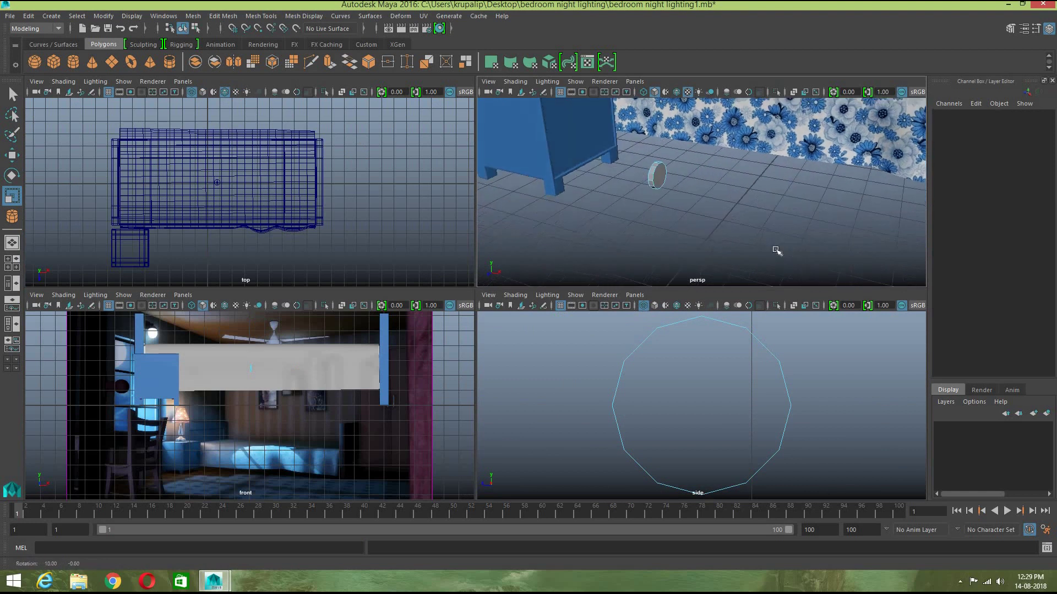
pyautogui.moveTo(683, 368); pyautogui.dragTo(718, 413)
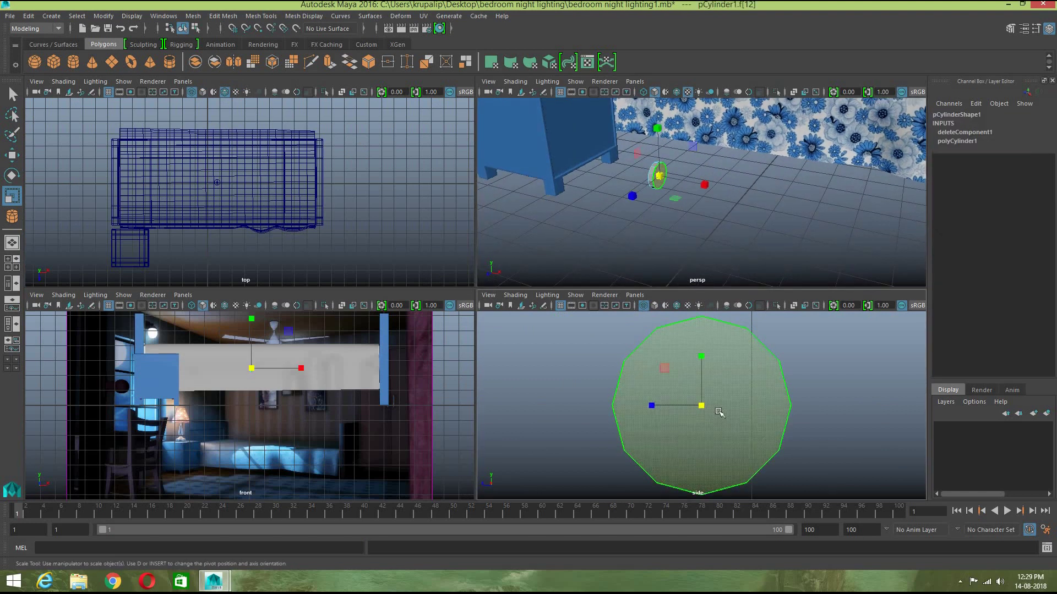
pyautogui.click(730, 244)
pyautogui.moveTo(654, 167); pyautogui.dragTo(706, 152, button='right')
# Step: Undo the cylinder's scaling, cap deletion and subdivision changes
pyautogui.hotkey('ctrl', 'z')
pyautogui.hotkey('ctrl', 'z')
pyautogui.hotkey('ctrl', 'z')
pyautogui.hotkey('ctrl', 'z')
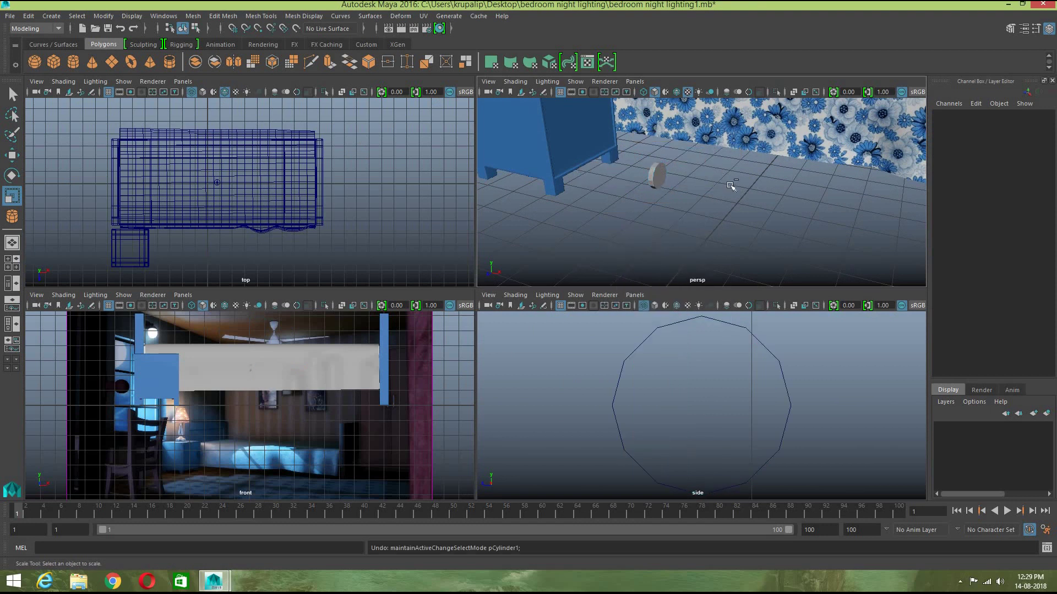
pyautogui.hotkey('ctrl', 'z')
pyautogui.hotkey('ctrl', 'z')
pyautogui.hotkey('ctrl', 'z')
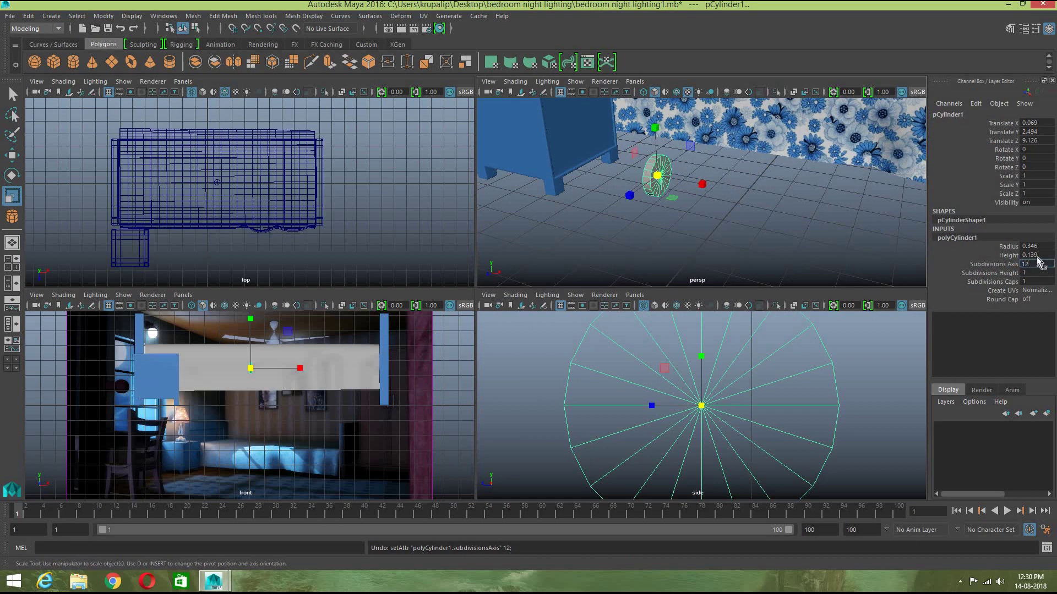
# Step: Set the restored cylinder's Subdivisions Axis to 12
pyautogui.press('Return')
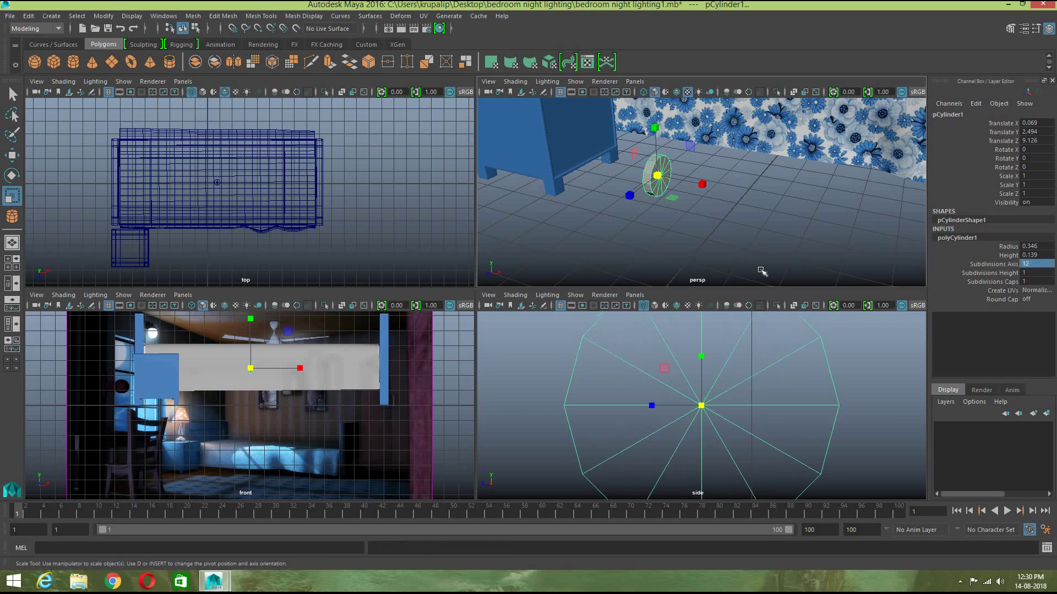
pyautogui.click(730, 266)
pyautogui.keyDown('alt'); pyautogui.moveTo(677, 284); pyautogui.dragTo(821, 229); pyautogui.keyUp('alt')
pyautogui.press('super')
pyautogui.click(118, 488)
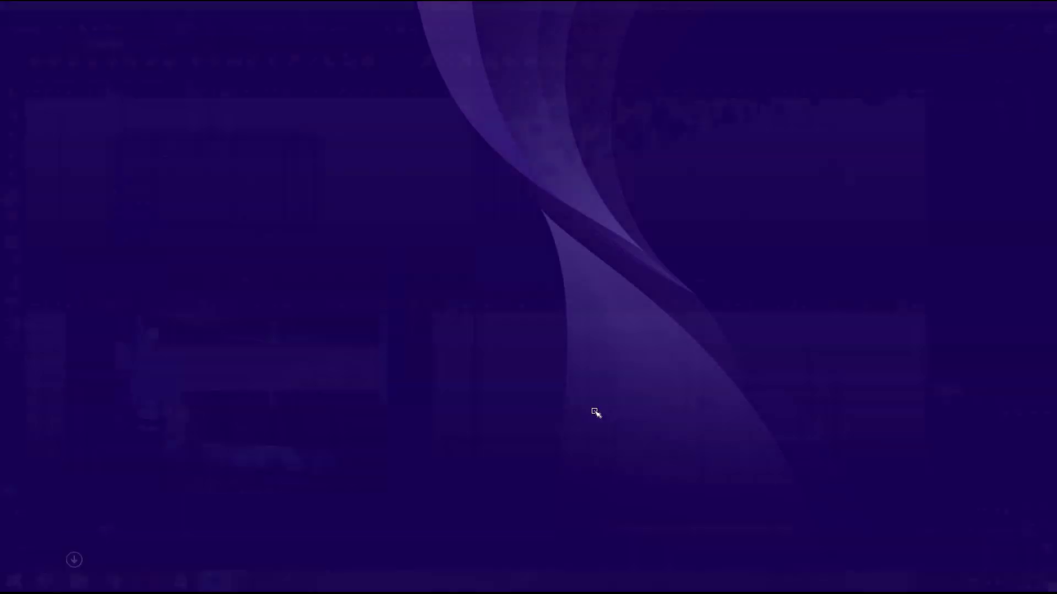
# Step: Delete the twelve cap faces on the cylinder's negative-X end, using the top view to select them
pyautogui.scroll(-2, 232, 252)
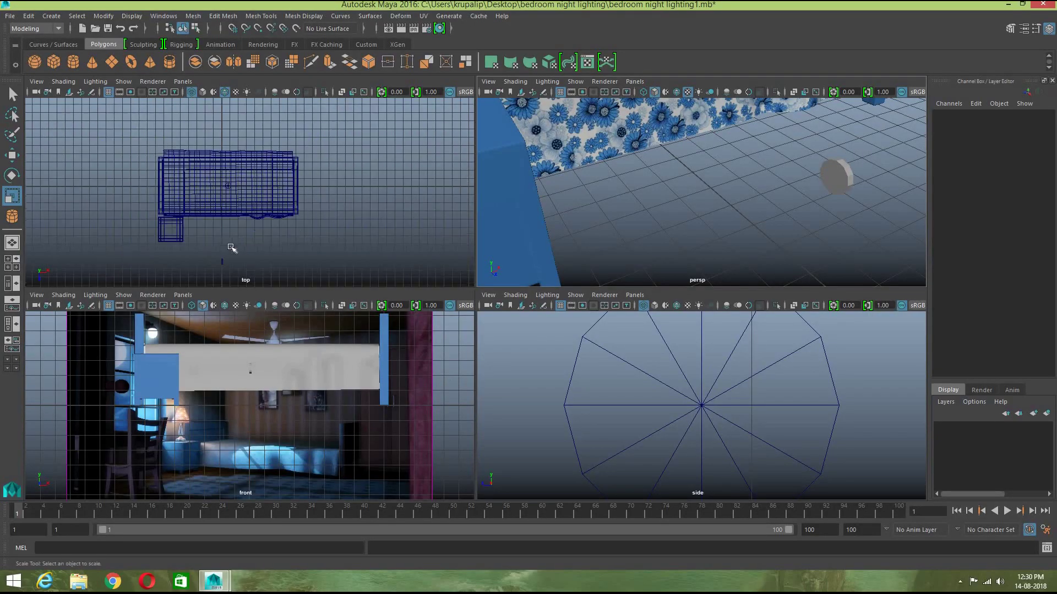
pyautogui.click(222, 261)
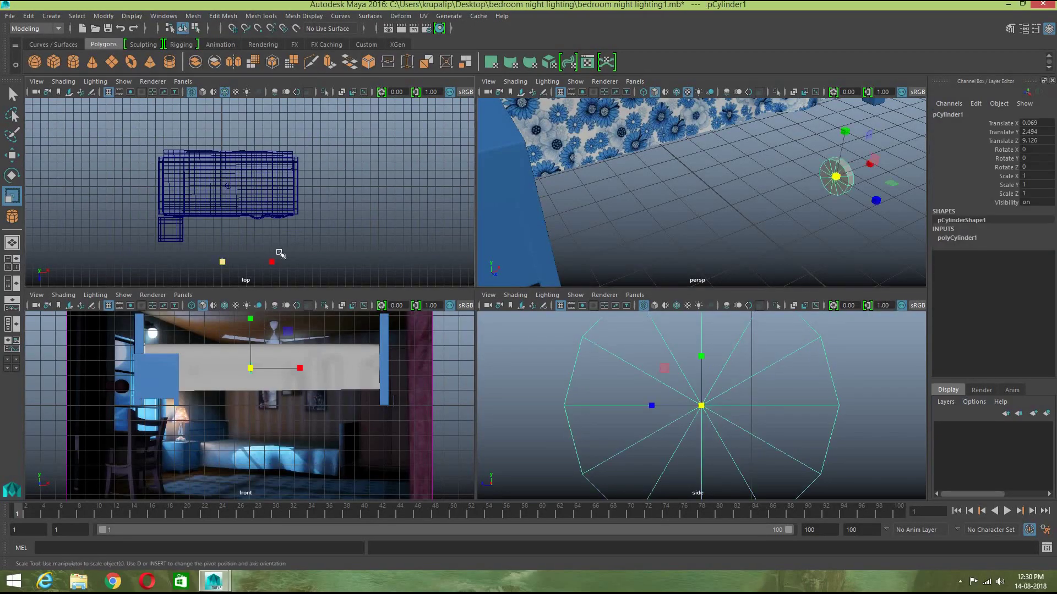
pyautogui.press('f')
pyautogui.scroll(-4, 250, 216)
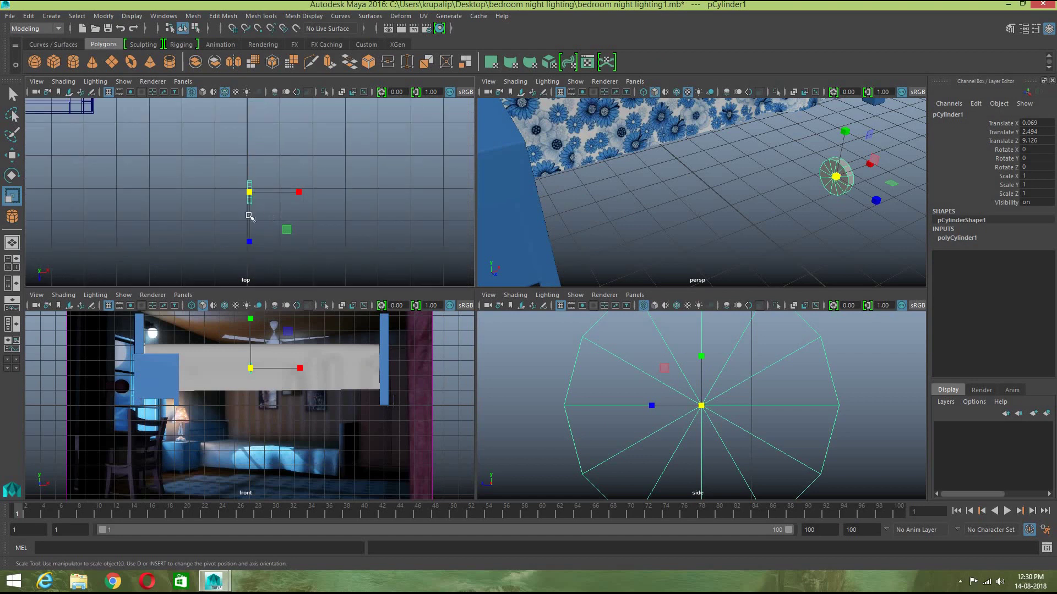
pyautogui.moveTo(250, 200); pyautogui.dragTo(253, 232, button='right')
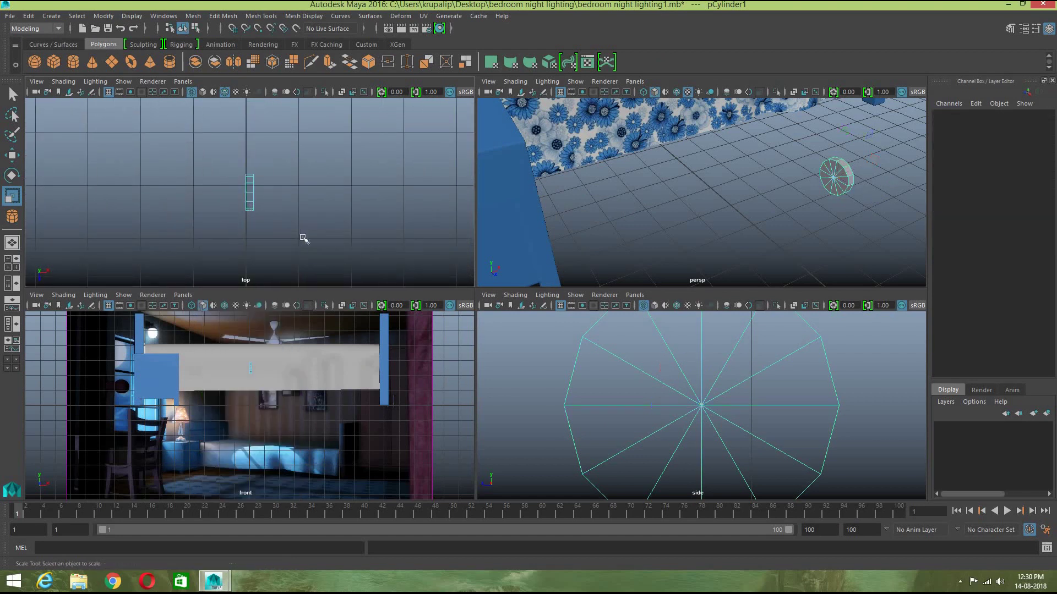
pyautogui.moveTo(231, 156); pyautogui.dragTo(249, 170)
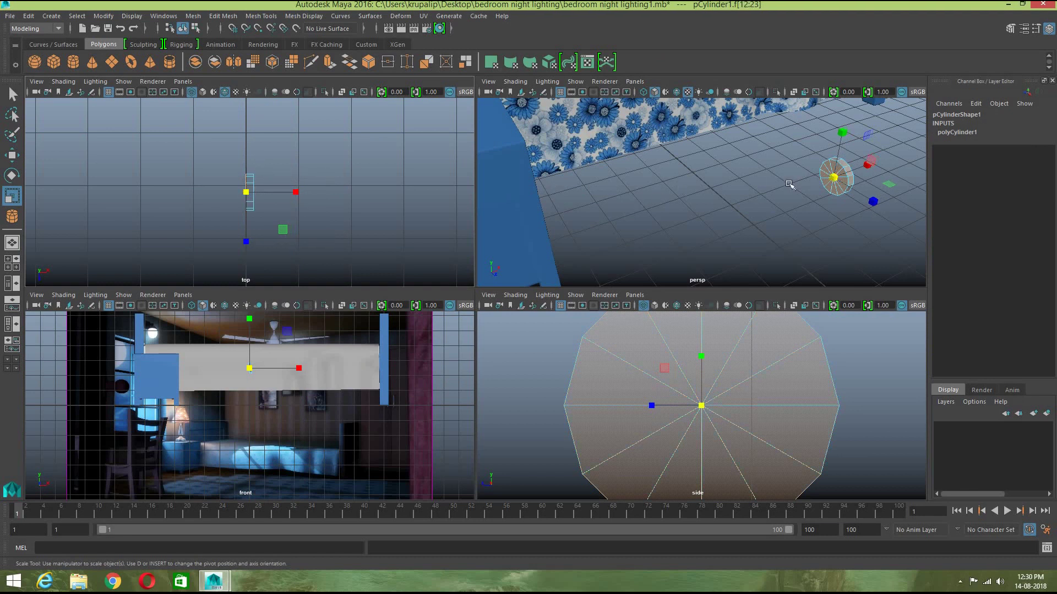
pyautogui.press('Delete')
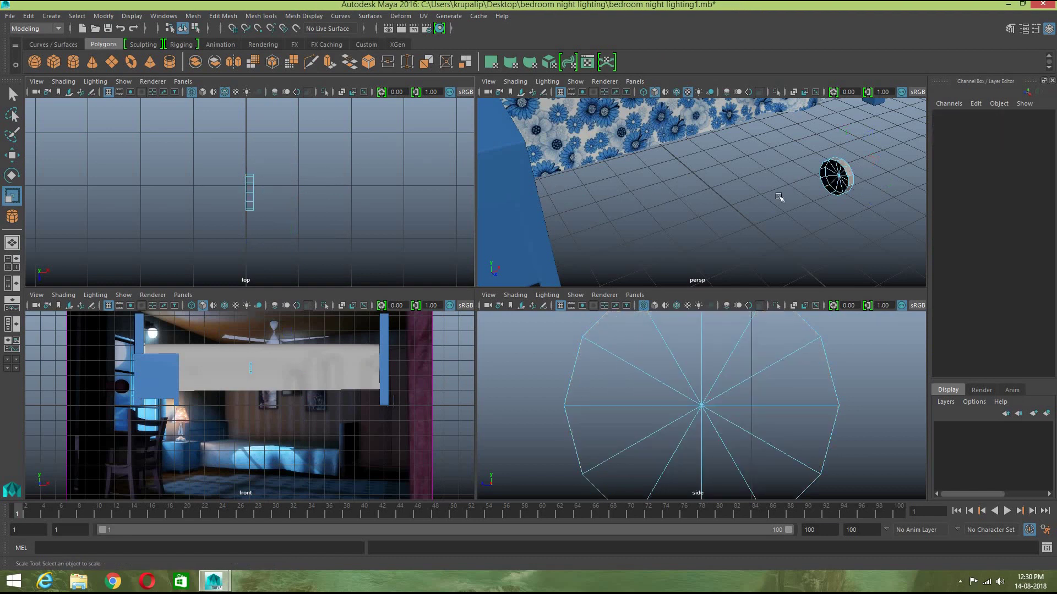
# Step: Select the twelve remaining cap faces on the cylinder's positive-X end, using the side view
pyautogui.scroll(3, 805, 227)
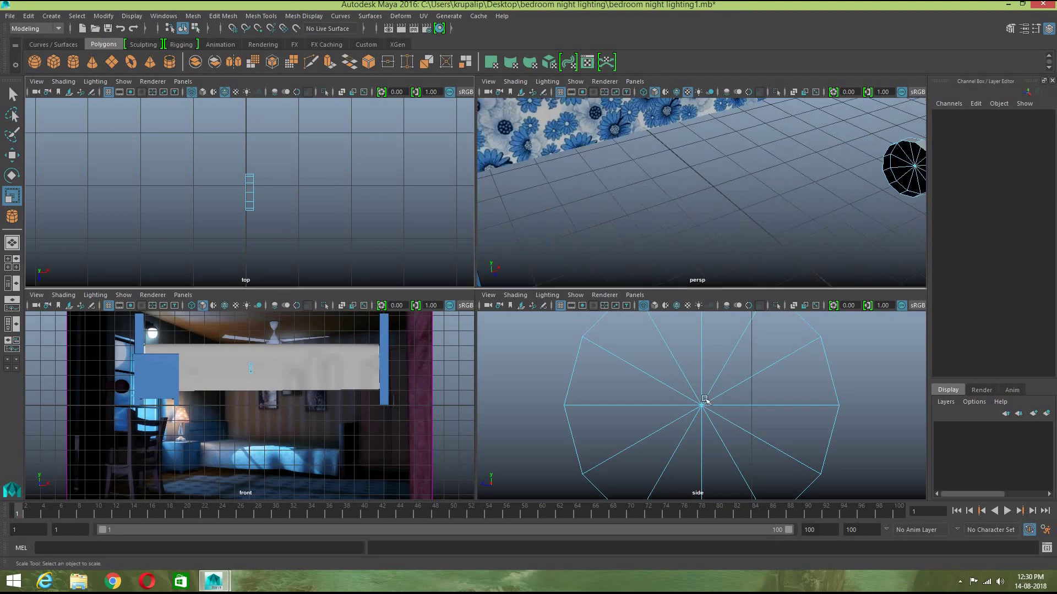
pyautogui.scroll(-10, 702, 405)
pyautogui.click(702, 406)
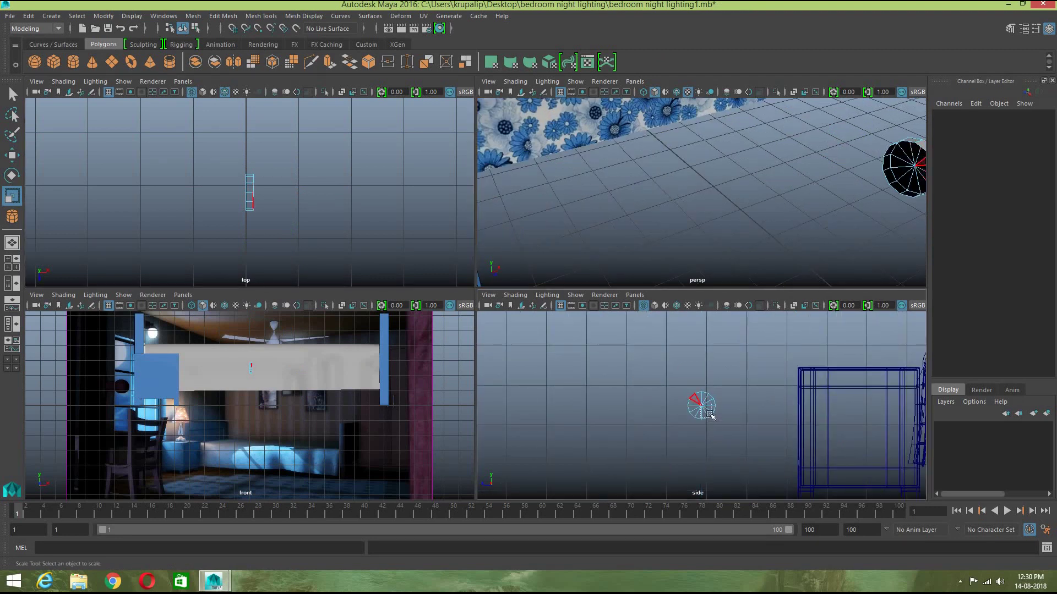
pyautogui.click(685, 226)
pyautogui.press('w')
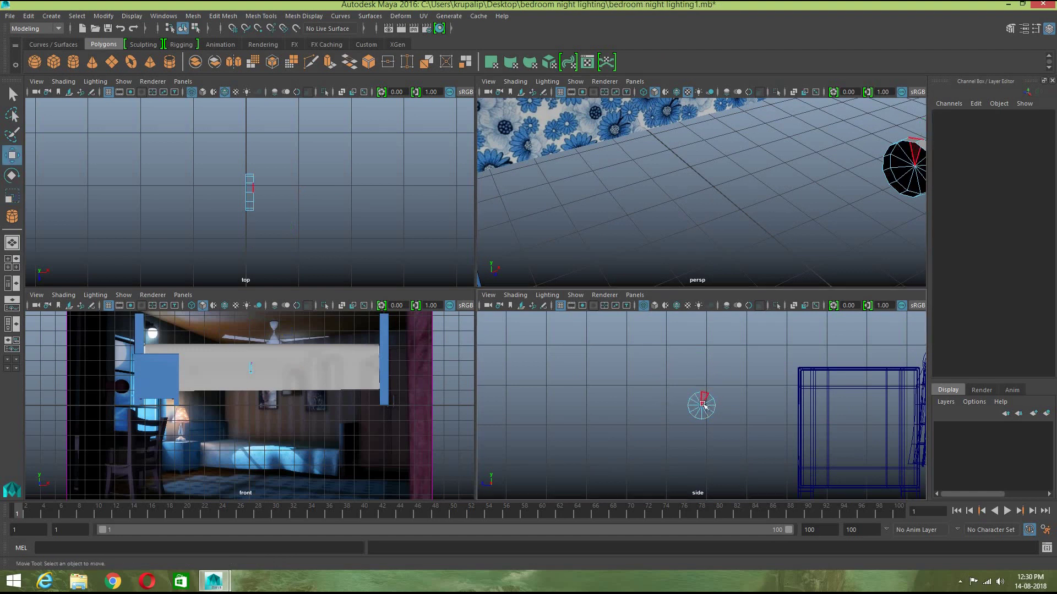
pyautogui.moveTo(706, 413); pyautogui.dragTo(695, 399)
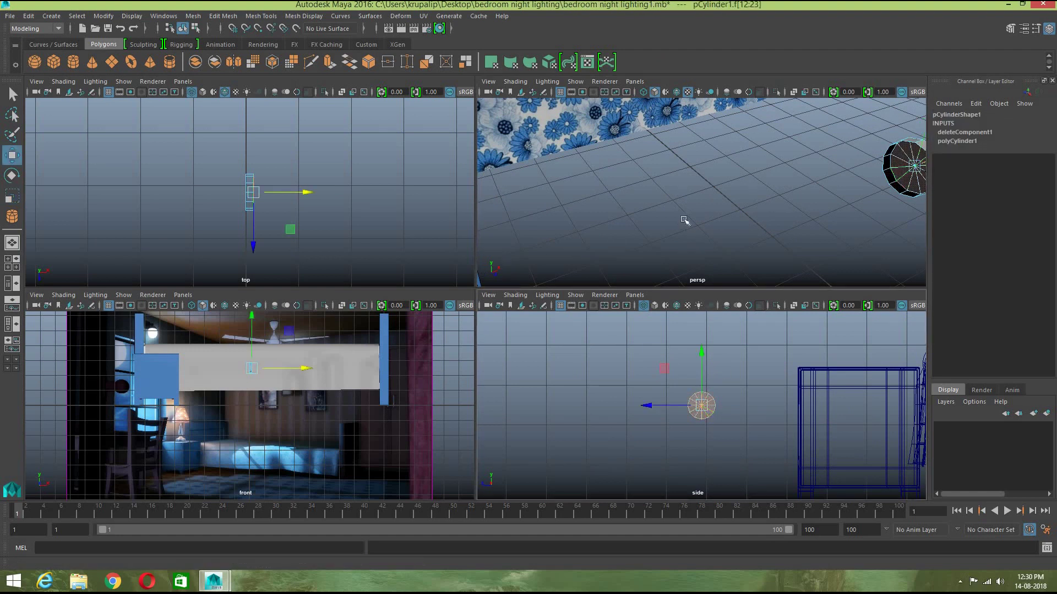
pyautogui.keyDown('alt'); pyautogui.moveTo(557, 224); pyautogui.dragTo(470, 220); pyautogui.keyUp('alt')
pyautogui.keyDown('alt'); pyautogui.moveTo(622, 248); pyautogui.dragTo(663, 313, button='middle'); pyautogui.keyUp('alt')
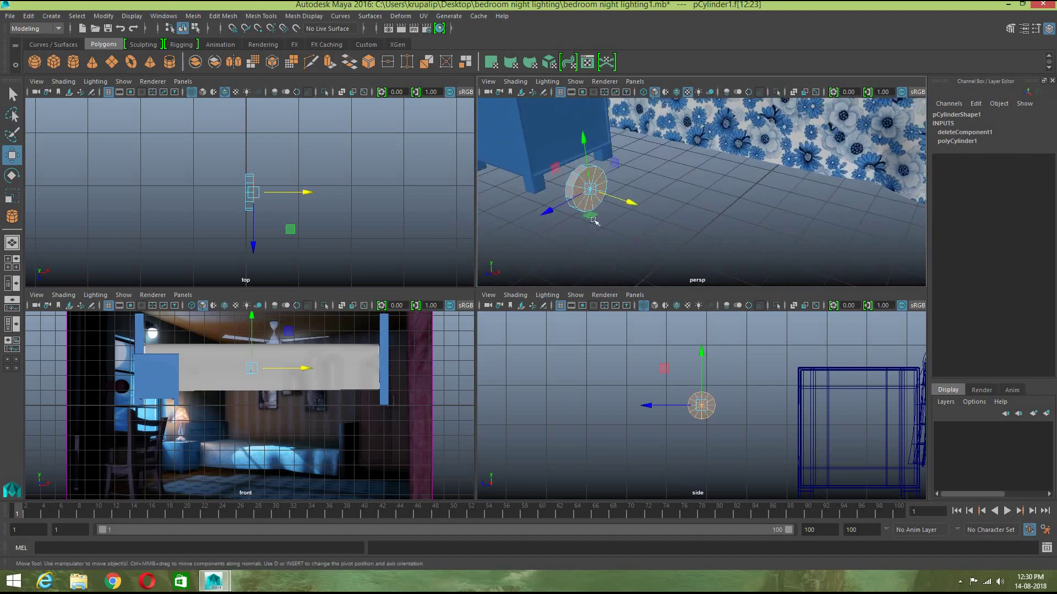
# Step: Extrude the selected cap faces, enlarge them, and move them outward along X to form a flared ring
pyautogui.click(349, 61)
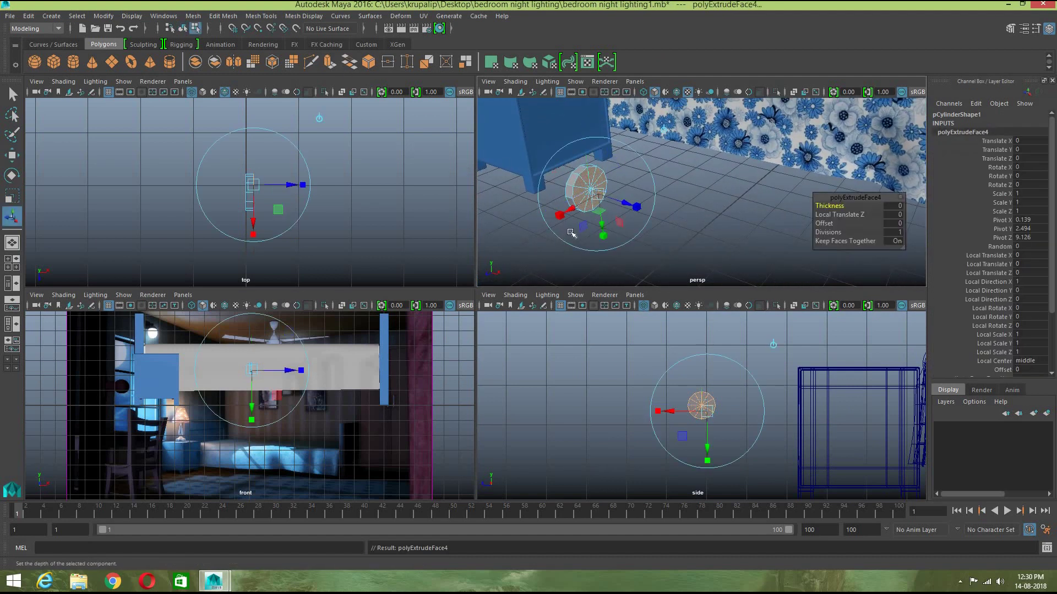
pyautogui.press('r')
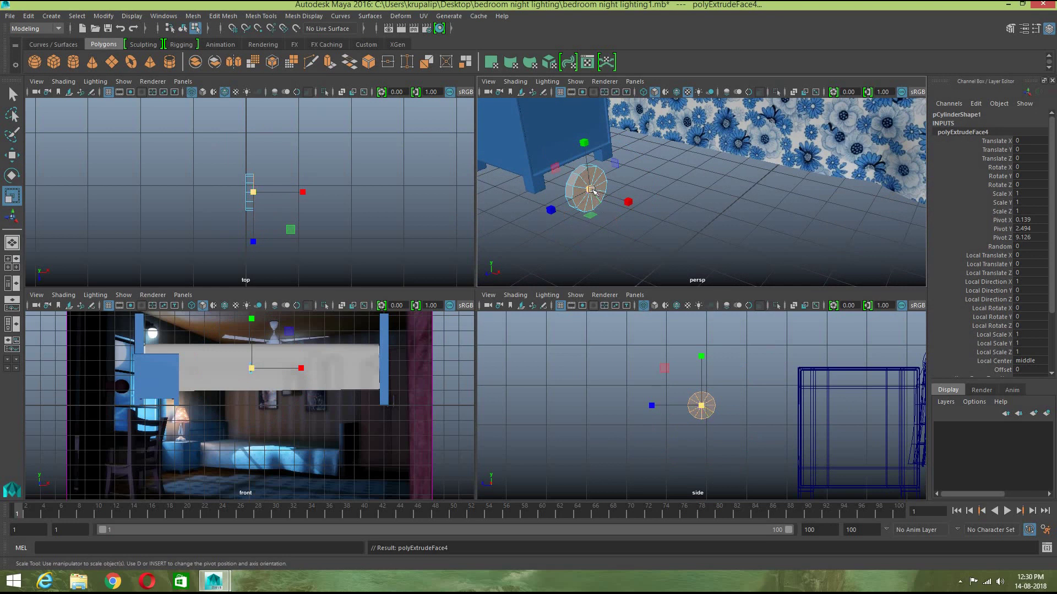
pyautogui.moveTo(590, 187); pyautogui.dragTo(632, 206)
pyautogui.press('w')
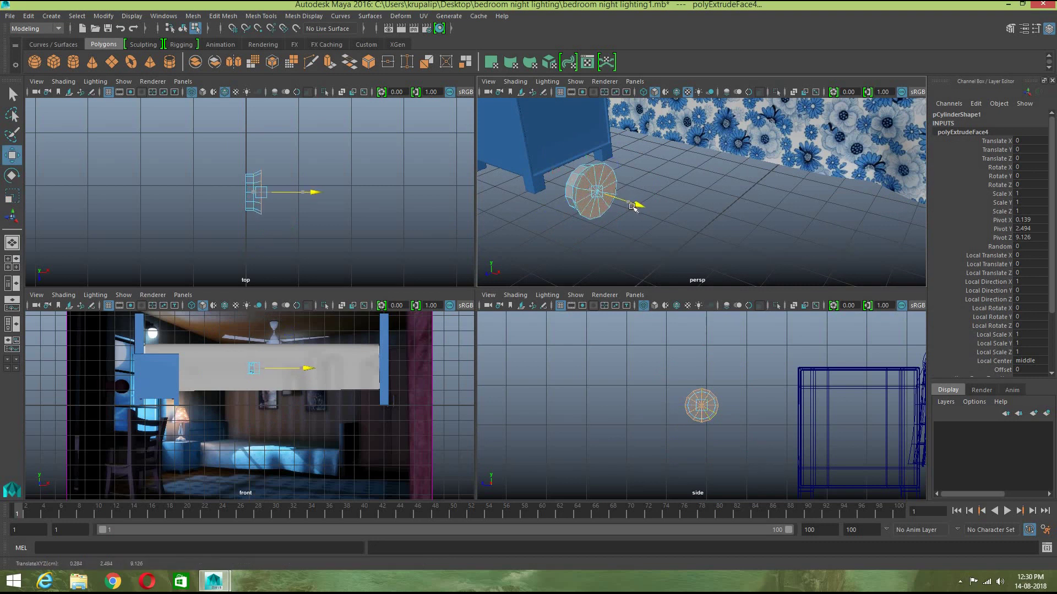
# Step: Extrude the flared end again, moving the faces farther outward along X and enlarging them slightly
pyautogui.click(329, 61)
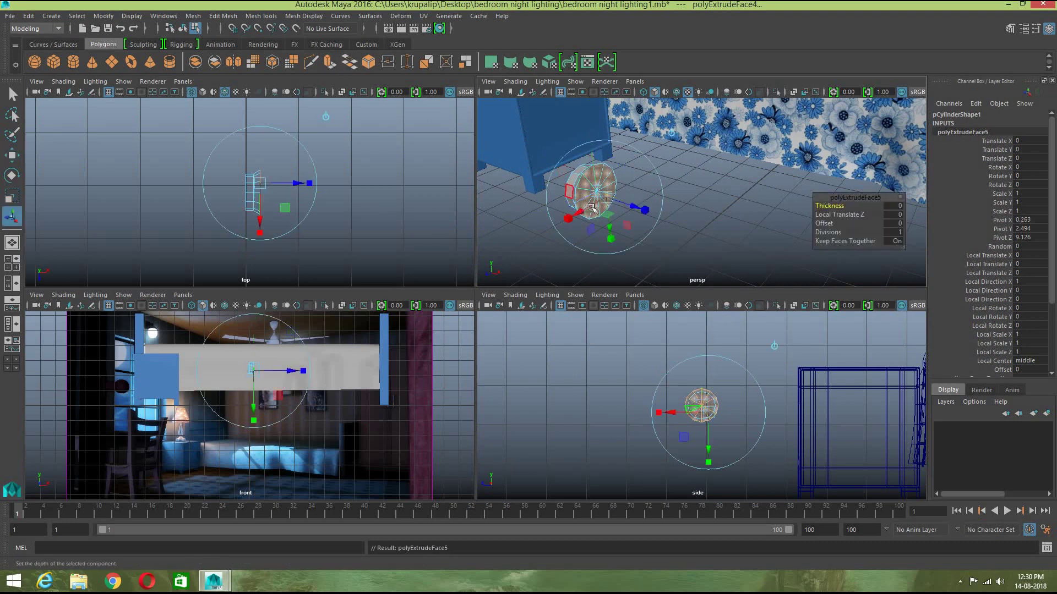
pyautogui.press('w')
pyautogui.moveTo(637, 206); pyautogui.dragTo(613, 197)
pyautogui.press('r')
# Step: Add a third extrusion to the end faces, moving them outward along X and scaling them down to start rounding the knob
pyautogui.click(331, 61)
pyautogui.hotkey('ctrl', 'e')
pyautogui.press('w')
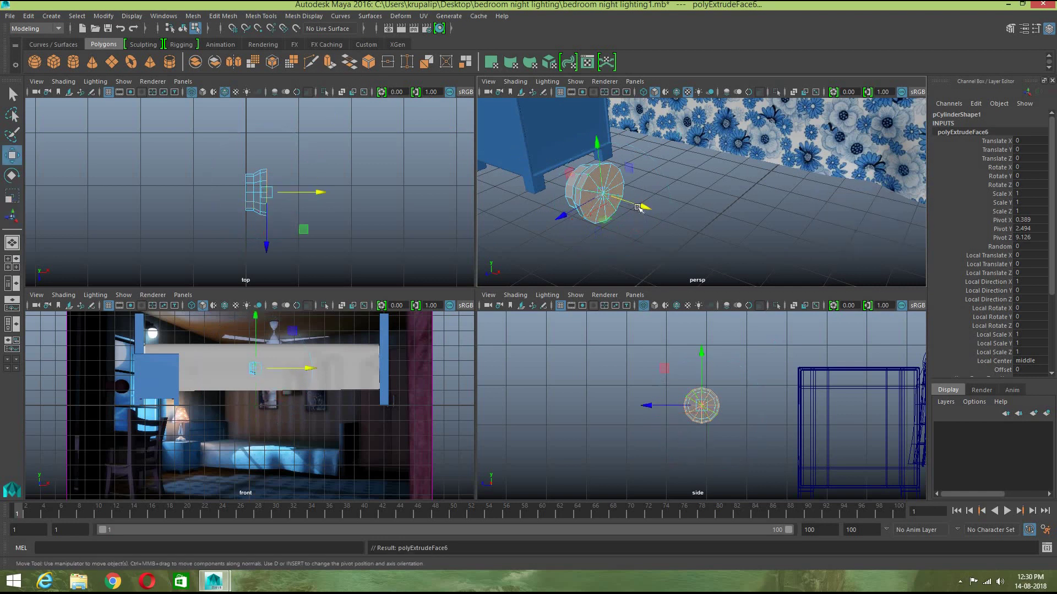
pyautogui.moveTo(641, 210); pyautogui.dragTo(607, 197)
pyautogui.press('r')
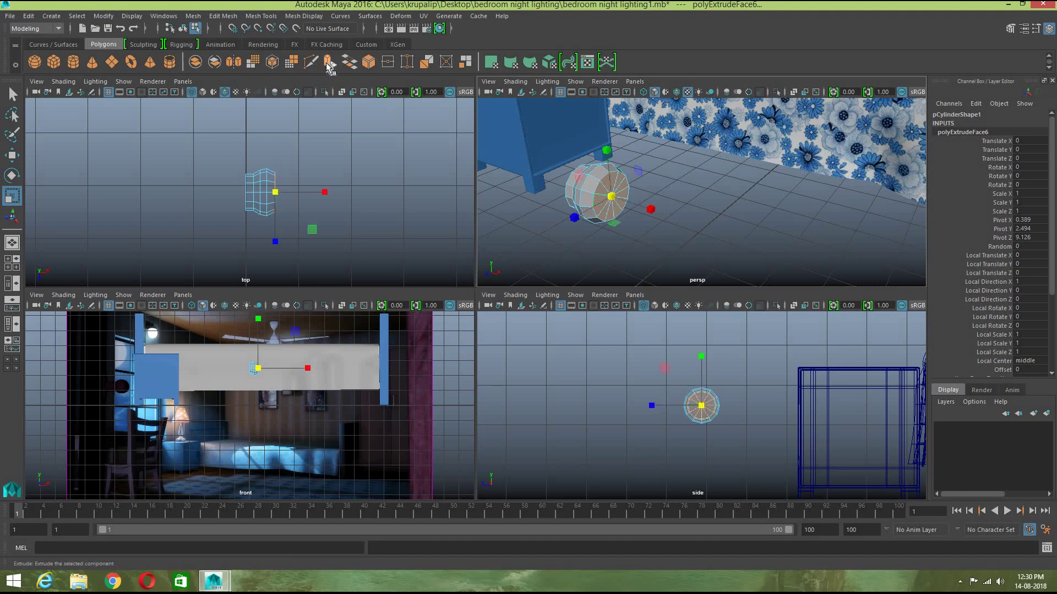
# Step: Add a fourth extrusion moved outward along X and narrow its faces to about 0.69 in Y and Z
pyautogui.hotkey('ctrl', 'e')
pyautogui.press('w')
pyautogui.moveTo(649, 212); pyautogui.dragTo(605, 205)
pyautogui.press('r')
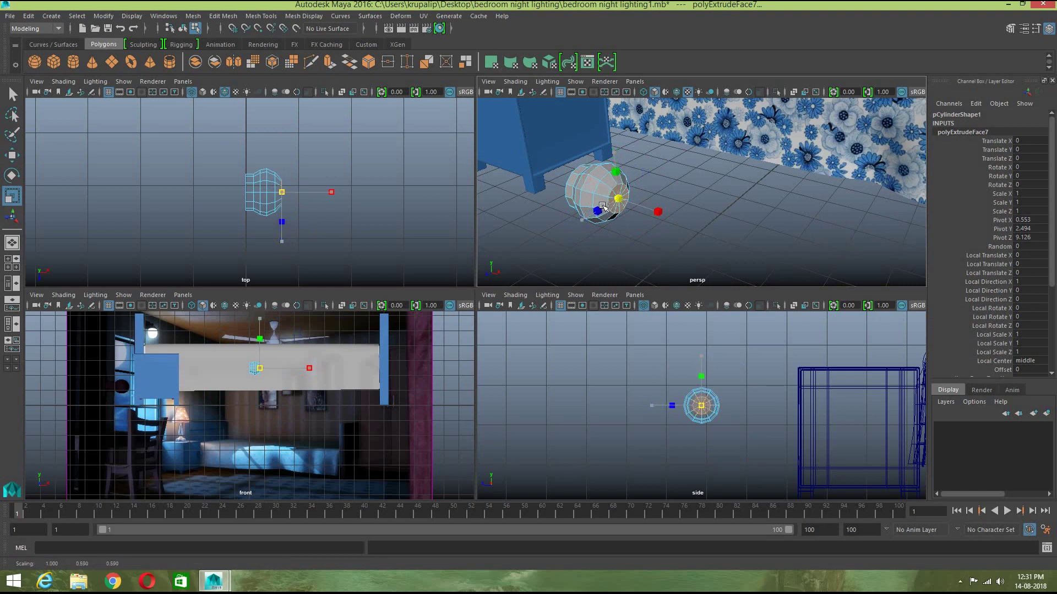
# Step: Return the knob to object mode and display it with smooth mesh preview
pyautogui.rightClick(590, 186)
pyautogui.click(609, 186)
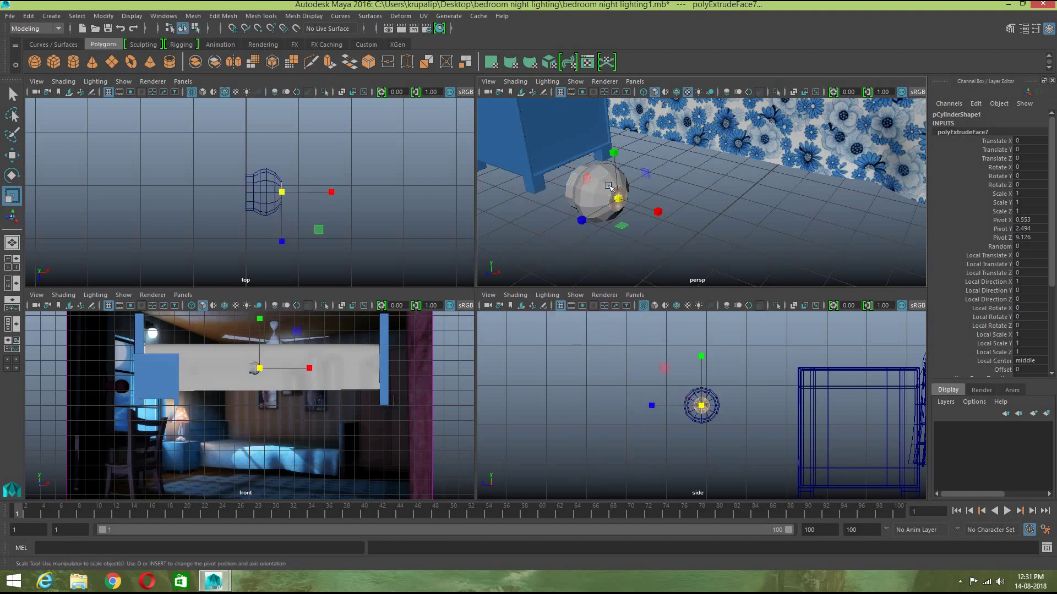
pyautogui.click(636, 212)
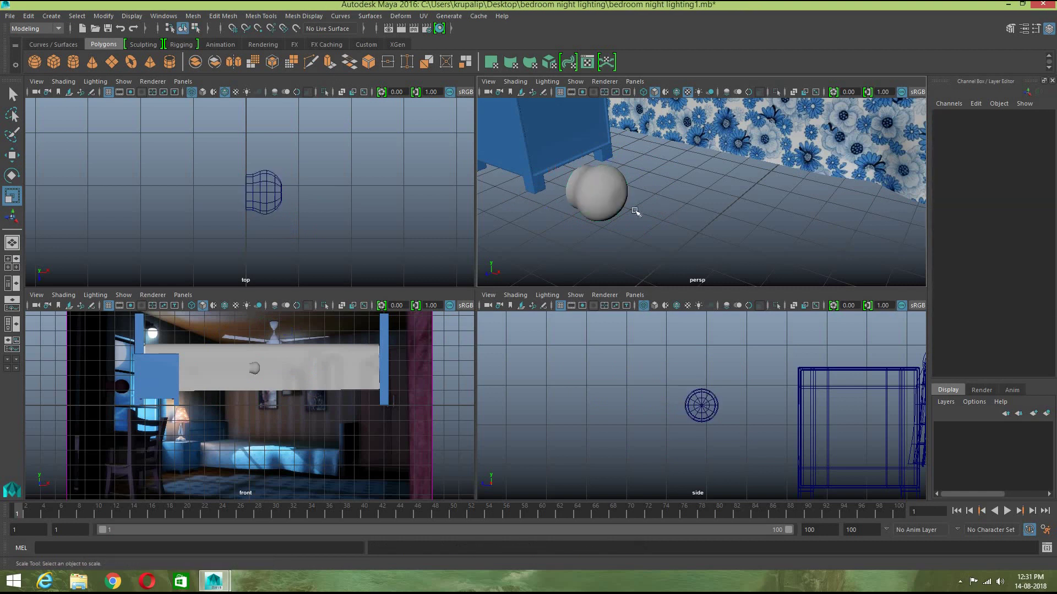
# Step: Select all twelve triangular faces on the rounded front end of the knob in an enlarged perspective view
pyautogui.click(614, 201)
pyautogui.press('space')
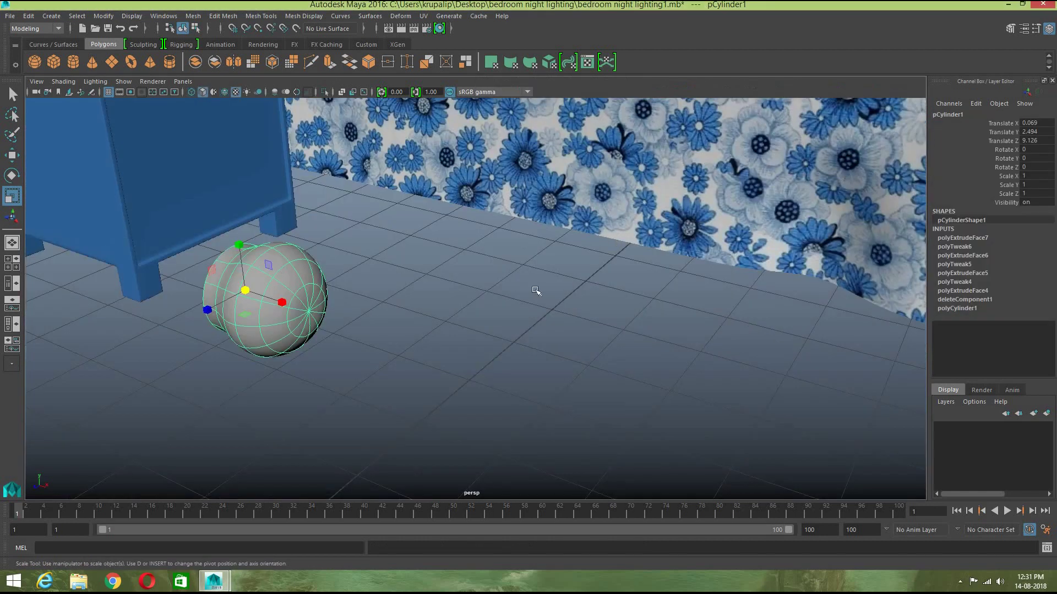
pyautogui.scroll(4, 534, 292)
pyautogui.keyDown('alt'); pyautogui.moveTo(424, 307); pyautogui.dragTo(637, 283, button='middle'); pyautogui.keyUp('alt')
pyautogui.keyDown('alt'); pyautogui.moveTo(537, 299); pyautogui.dragTo(524, 273); pyautogui.keyUp('alt')
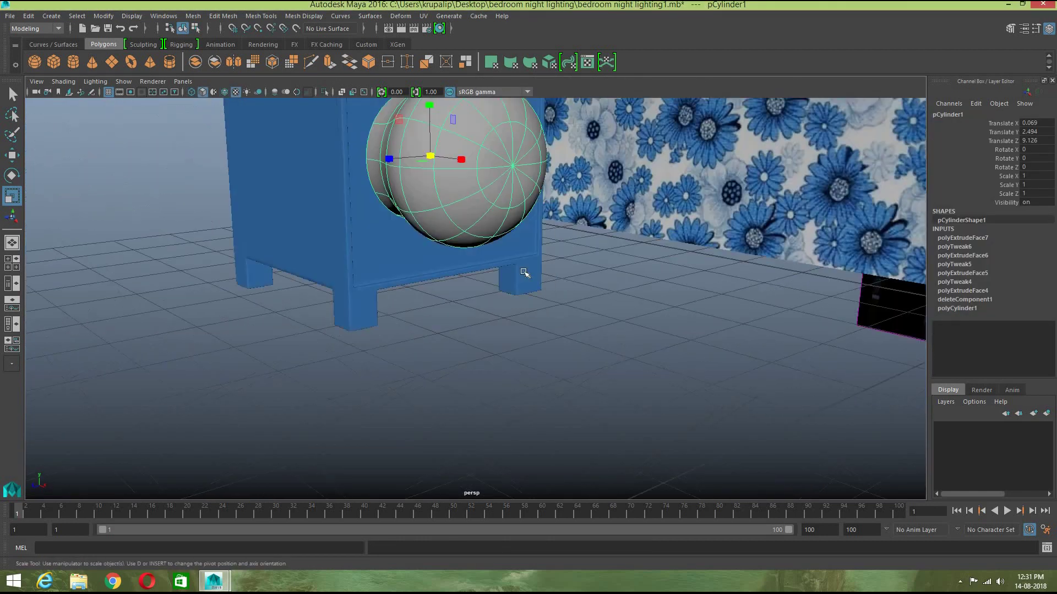
pyautogui.keyDown('alt'); pyautogui.moveTo(537, 298); pyautogui.dragTo(544, 330, button='middle'); pyautogui.keyUp('alt')
pyautogui.scroll(1, 540, 265)
pyautogui.moveTo(540, 265); pyautogui.dragTo(539, 299, button='right')
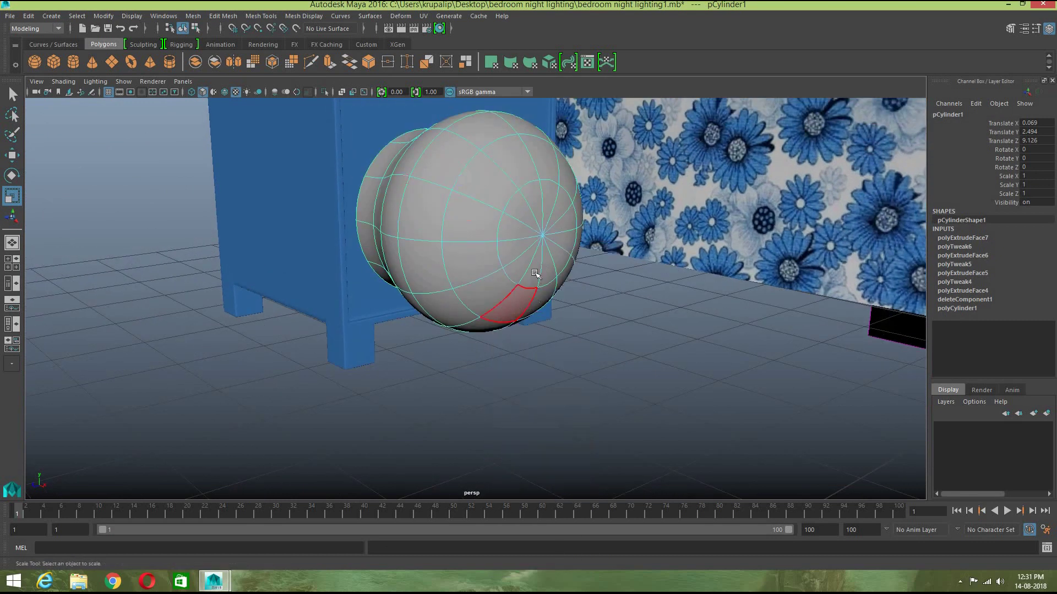
pyautogui.click(535, 272)
pyautogui.keyDown('shift'); pyautogui.click(515, 252); pyautogui.keyUp('shift')
pyautogui.keyDown('shift'); pyautogui.click(517, 228); pyautogui.keyUp('shift')
pyautogui.keyDown('shift'); pyautogui.click(526, 211); pyautogui.keyUp('shift')
pyautogui.keyDown('shift'); pyautogui.click(537, 206); pyautogui.keyUp('shift')
pyautogui.keyDown('shift'); pyautogui.click(551, 209); pyautogui.keyUp('shift')
pyautogui.keyDown('shift'); pyautogui.click(555, 215); pyautogui.keyUp('shift')
pyautogui.keyDown('shift'); pyautogui.click(563, 224); pyautogui.keyUp('shift')
pyautogui.keyDown('shift'); pyautogui.click(572, 246); pyautogui.keyUp('shift')
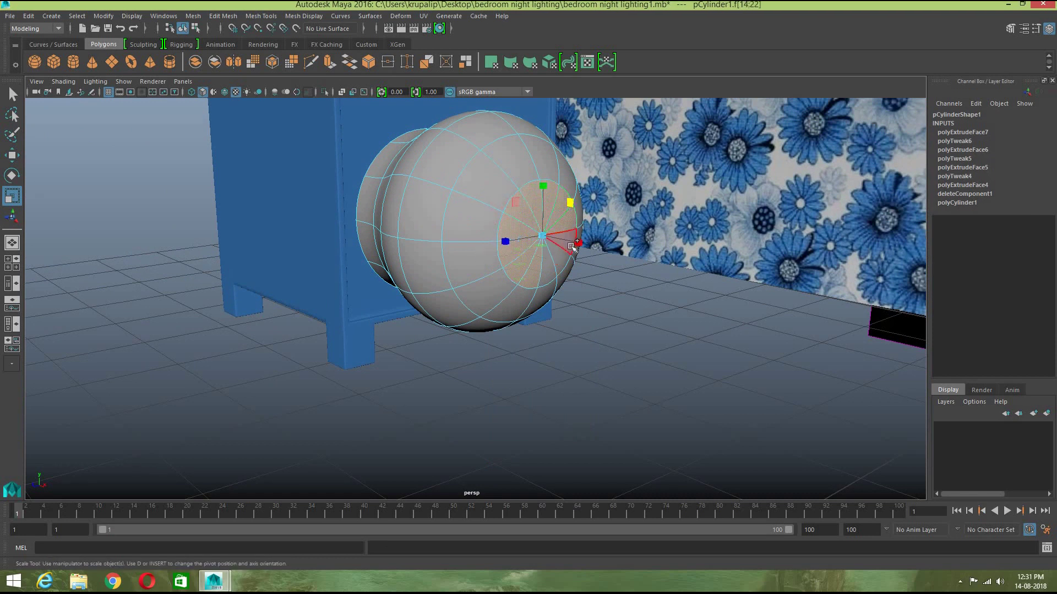
pyautogui.keyDown('shift'); pyautogui.click(566, 246); pyautogui.keyUp('shift')
pyautogui.keyDown('shift'); pyautogui.click(558, 262); pyautogui.keyUp('shift')
pyautogui.keyDown('shift'); pyautogui.click(549, 267); pyautogui.keyUp('shift')
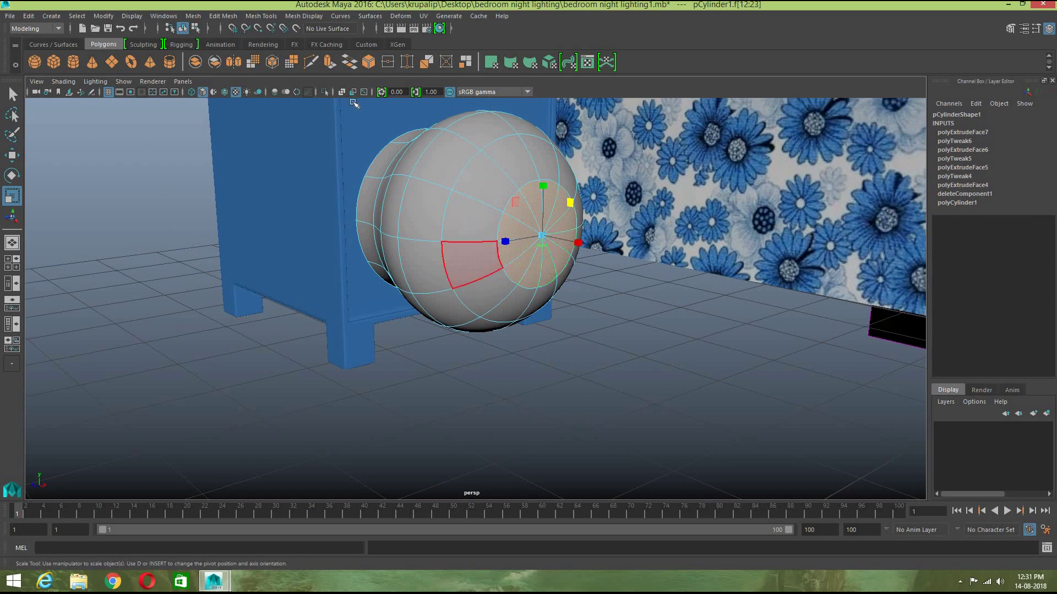
# Step: Extrude the knob's round end faces, scale them inward to about 0.73 in Y and Z, and return to object mode
pyautogui.click(329, 62)
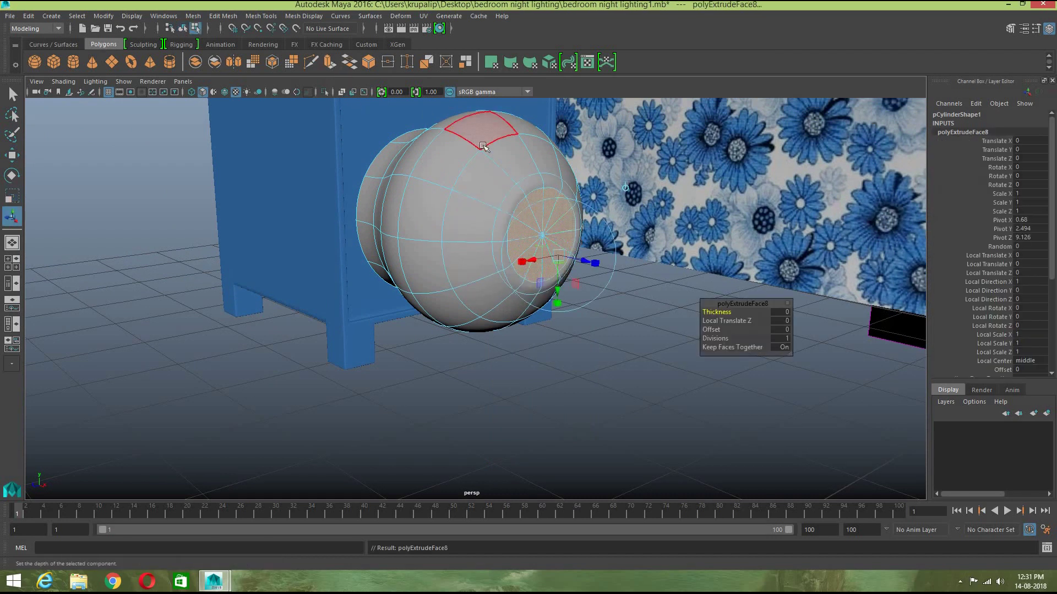
pyautogui.press('r')
pyautogui.moveTo(548, 233); pyautogui.dragTo(525, 242)
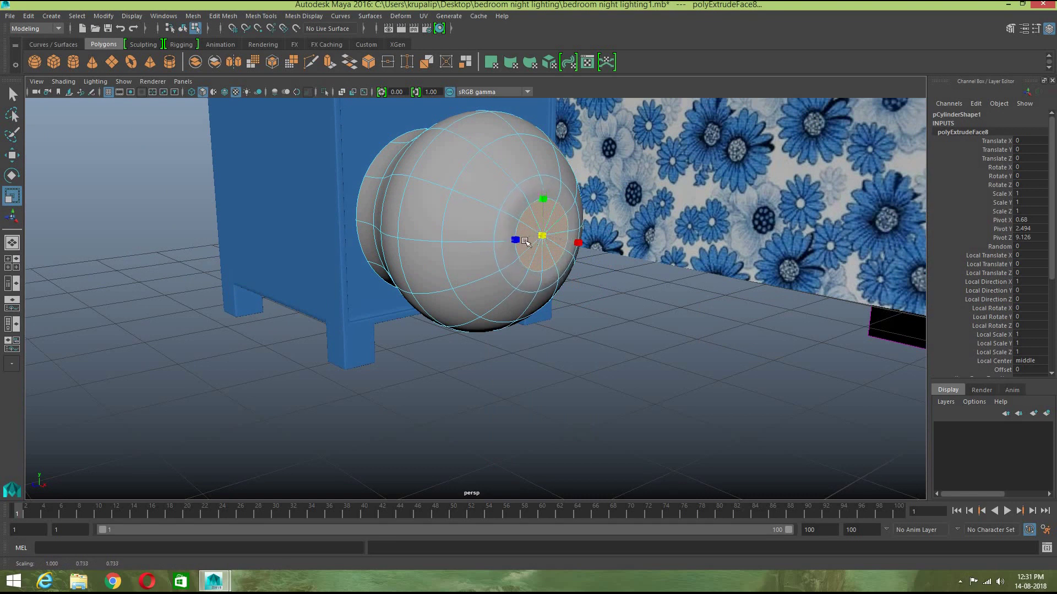
pyautogui.moveTo(464, 193); pyautogui.dragTo(519, 178, button='right')
pyautogui.click(629, 271)
# Step: Select the whole knob and scale it down uniformly to about 0.46
pyautogui.keyDown('alt'); pyautogui.moveTo(629, 271); pyautogui.dragTo(120, 298, button='right'); pyautogui.keyUp('alt')
pyautogui.click(531, 268)
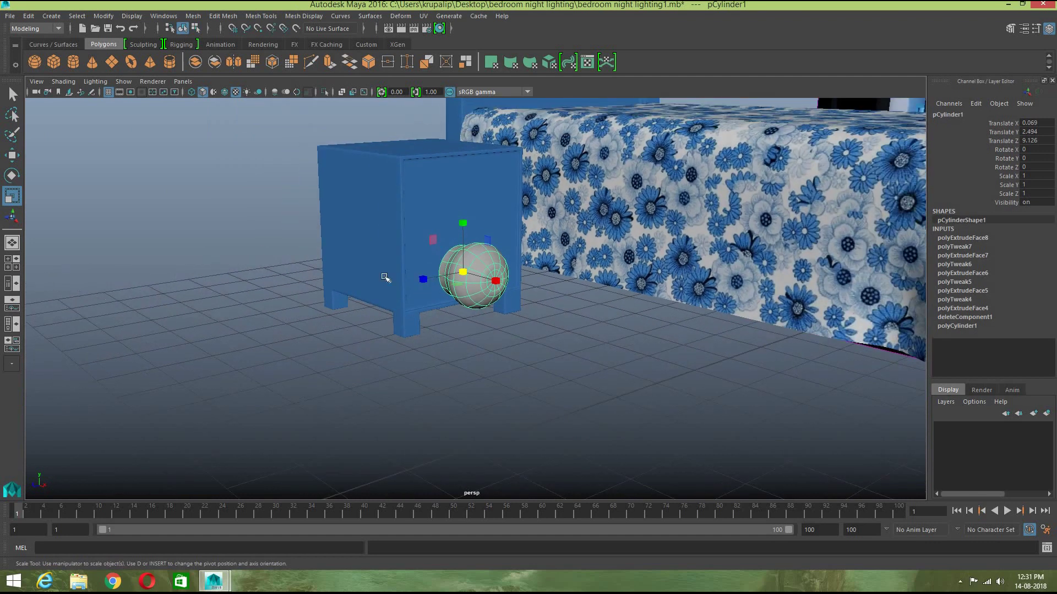
pyautogui.moveTo(463, 277); pyautogui.dragTo(421, 289)
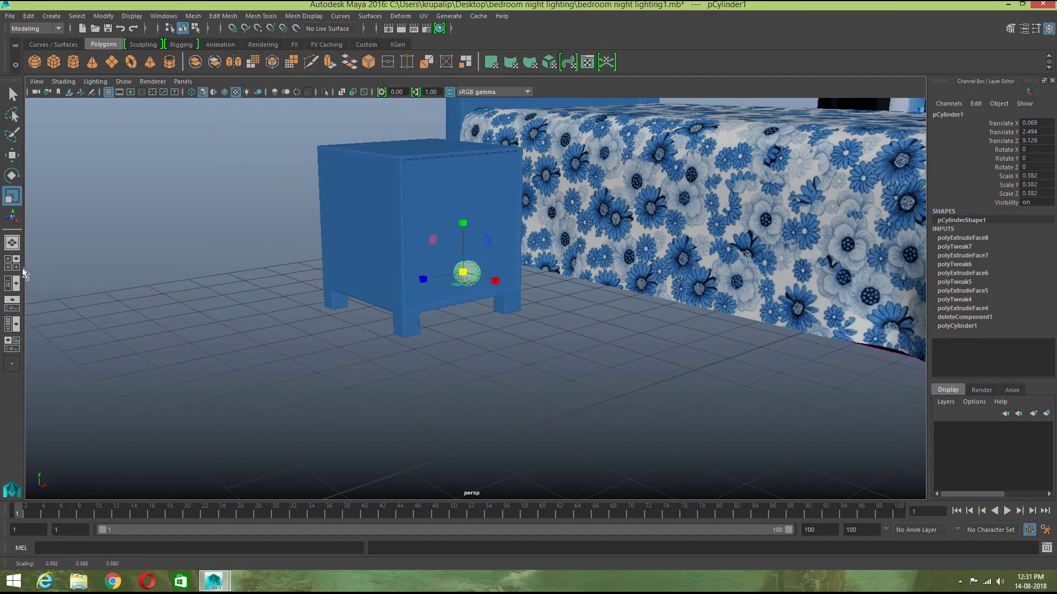
# Step: In the side view, move the knob to about 4.12 in Z and lower it to about 1.89 in Y
pyautogui.press('space')
pyautogui.moveTo(706, 412); pyautogui.dragTo(732, 418)
pyautogui.keyDown('alt'); pyautogui.moveTo(766, 439); pyautogui.dragTo(637, 396, button='middle'); pyautogui.keyUp('alt')
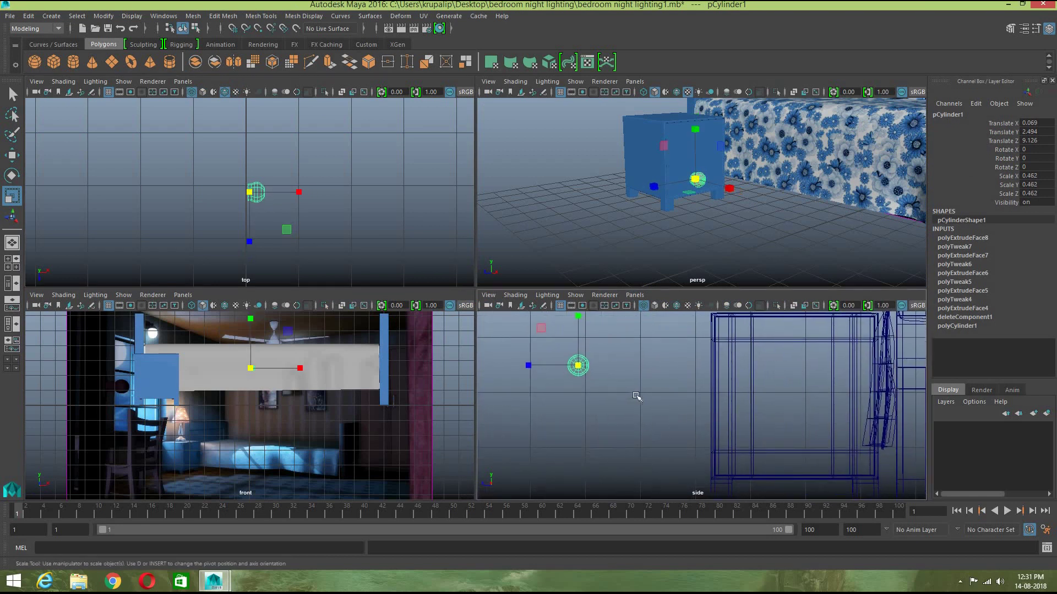
pyautogui.press('w')
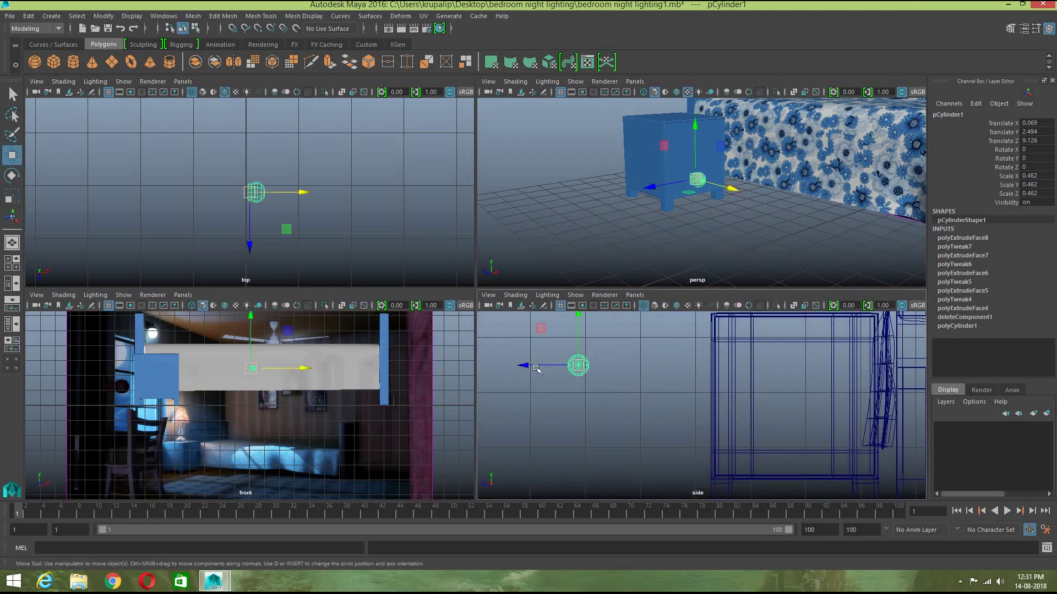
pyautogui.moveTo(536, 369); pyautogui.dragTo(814, 368)
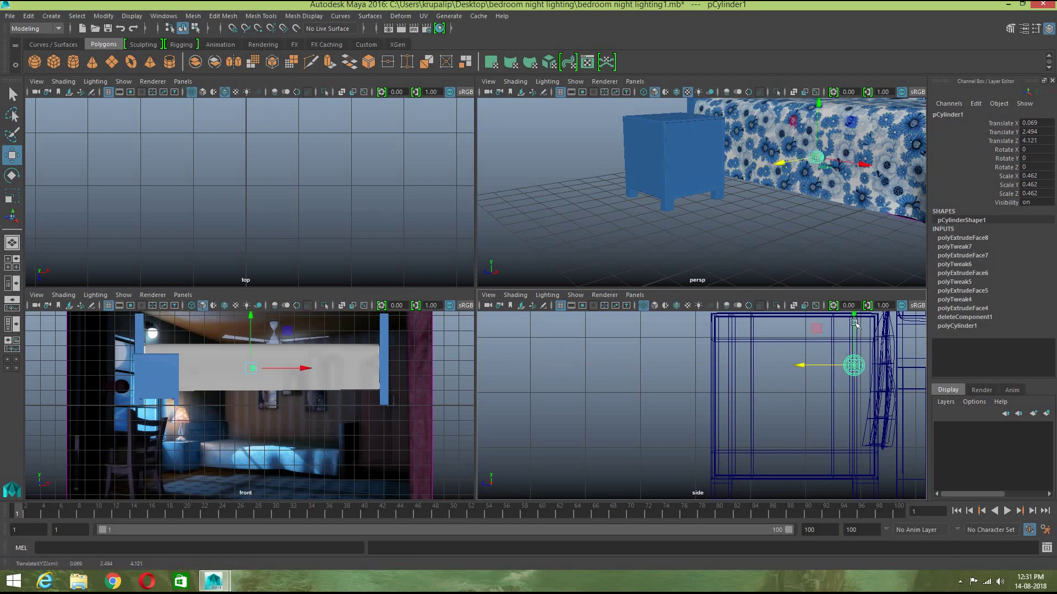
pyautogui.moveTo(855, 323); pyautogui.dragTo(855, 357)
# Step: In the top view, move the knob to the bedside cabinet's side, at about X -4.75 and Z 4.91
pyautogui.scroll(-3, 243, 222)
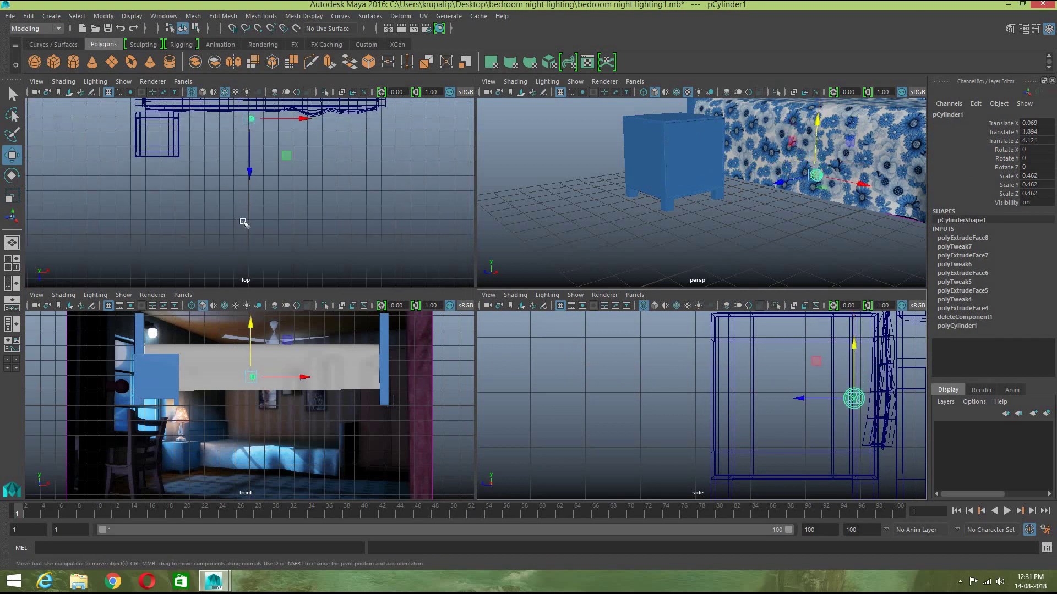
pyautogui.scroll(-2, 250, 190)
pyautogui.moveTo(199, 152); pyautogui.dragTo(195, 150, button='middle')
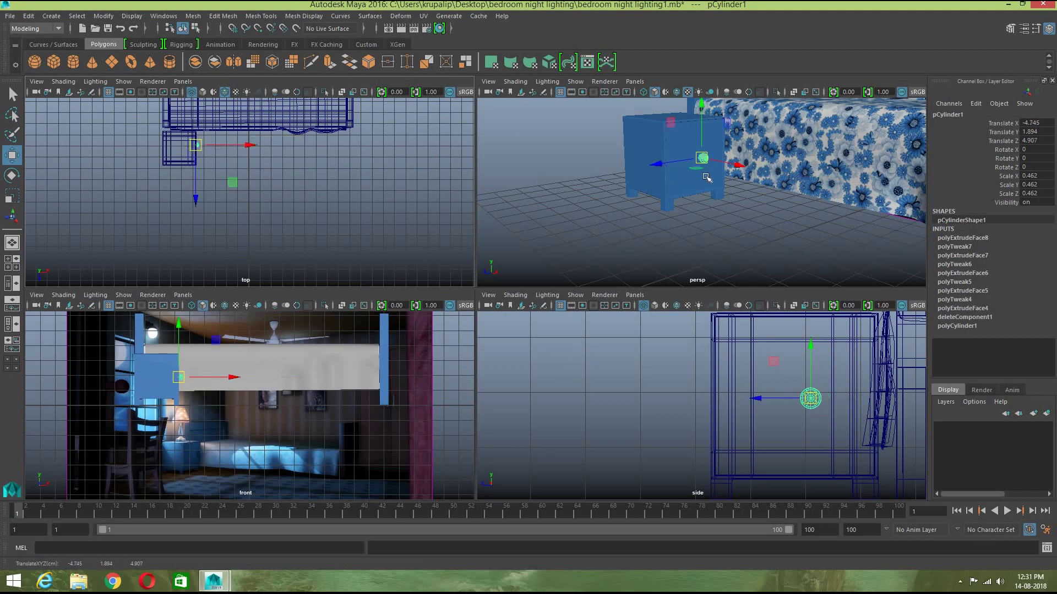
# Step: Reposition the knob near the cabinet door's far edge, at about X -4.72, Y 2.26 and Z 4.10
pyautogui.press('f')
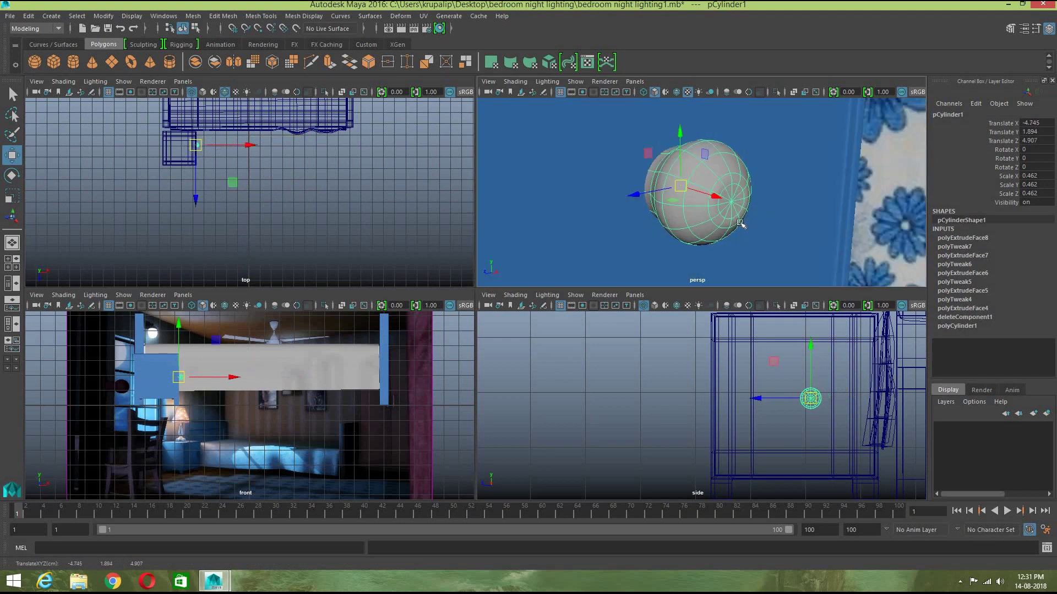
pyautogui.scroll(-3, 740, 223)
pyautogui.keyDown('alt'); pyautogui.moveTo(738, 228); pyautogui.dragTo(718, 139); pyautogui.keyUp('alt')
pyautogui.scroll(-6, 754, 236)
pyautogui.moveTo(760, 207); pyautogui.dragTo(762, 207)
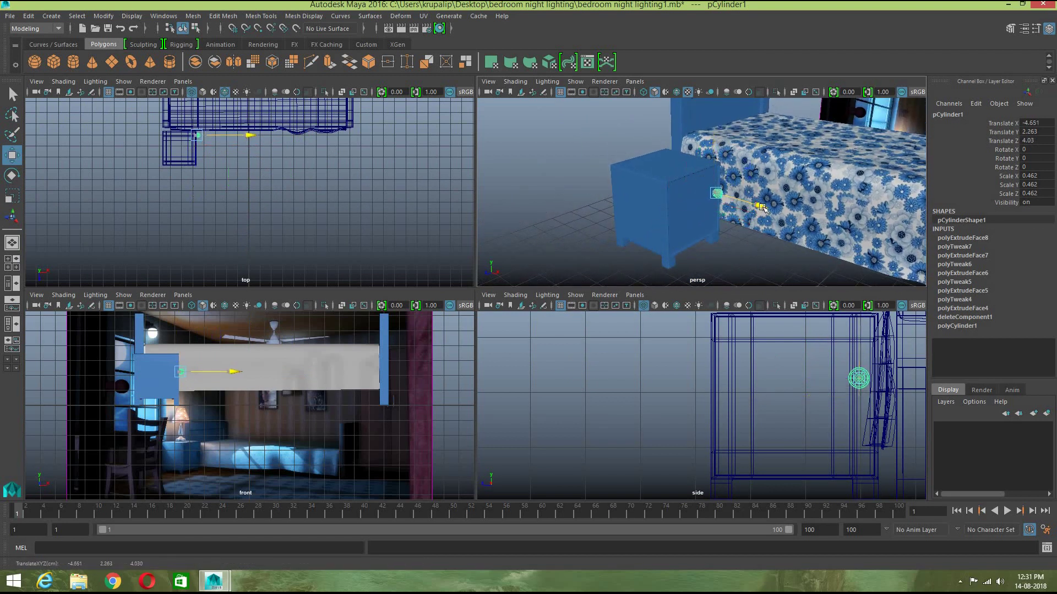
pyautogui.moveTo(683, 212); pyautogui.dragTo(676, 214)
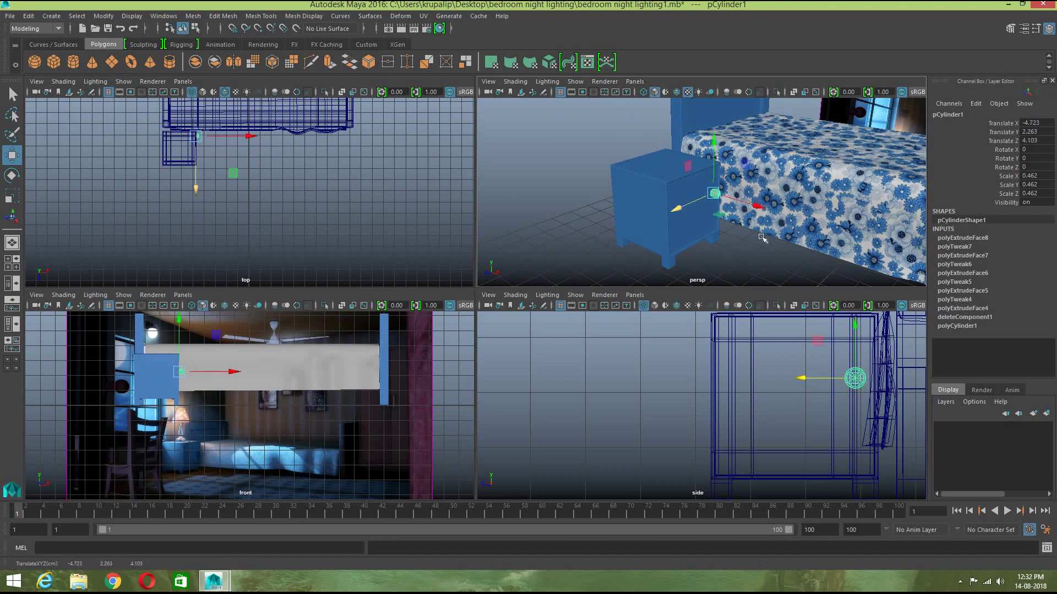
# Step: Adjust the knob along X against the cabinet door and enlarge it uniformly to a scale of about 0.59
pyautogui.scroll(5, 766, 235)
pyautogui.keyDown('alt'); pyautogui.moveTo(766, 236); pyautogui.dragTo(692, 233, button='middle'); pyautogui.keyUp('alt')
pyautogui.moveTo(692, 233)
pyautogui.keyDown('alt'); pyautogui.mouseDown()
pyautogui.moveTo(705, 233)
pyautogui.moveTo(694, 225)
pyautogui.mouseUp(); pyautogui.keyUp('alt')
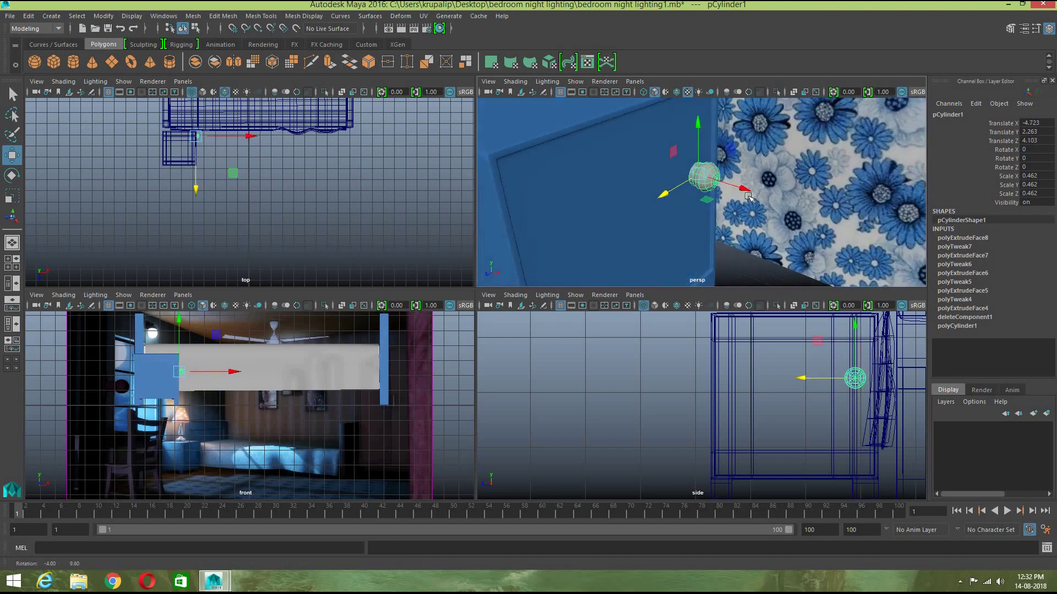
pyautogui.moveTo(746, 191); pyautogui.dragTo(737, 228)
pyautogui.press('r')
pyautogui.click(746, 268)
# Step: Examine the knob's size and placement on the cabinet in the full perspective view together with the bed
pyautogui.keyDown('alt'); pyautogui.moveTo(746, 269); pyautogui.dragTo(713, 189); pyautogui.keyUp('alt')
pyautogui.click(706, 248)
pyautogui.click(712, 189)
pyautogui.click(715, 196)
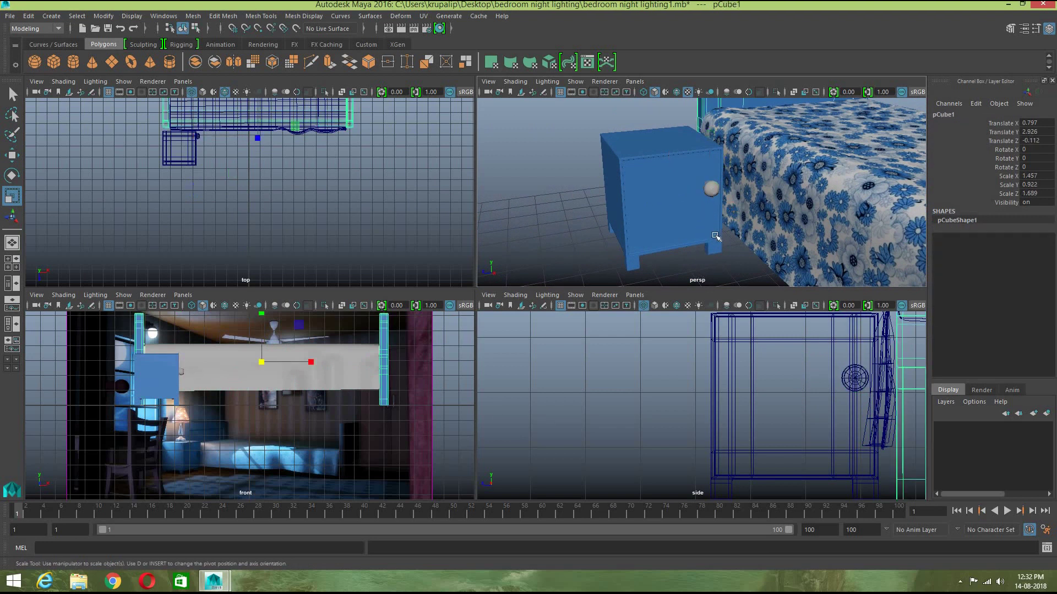
pyautogui.press('space')
pyautogui.scroll(-8, 594, 360)
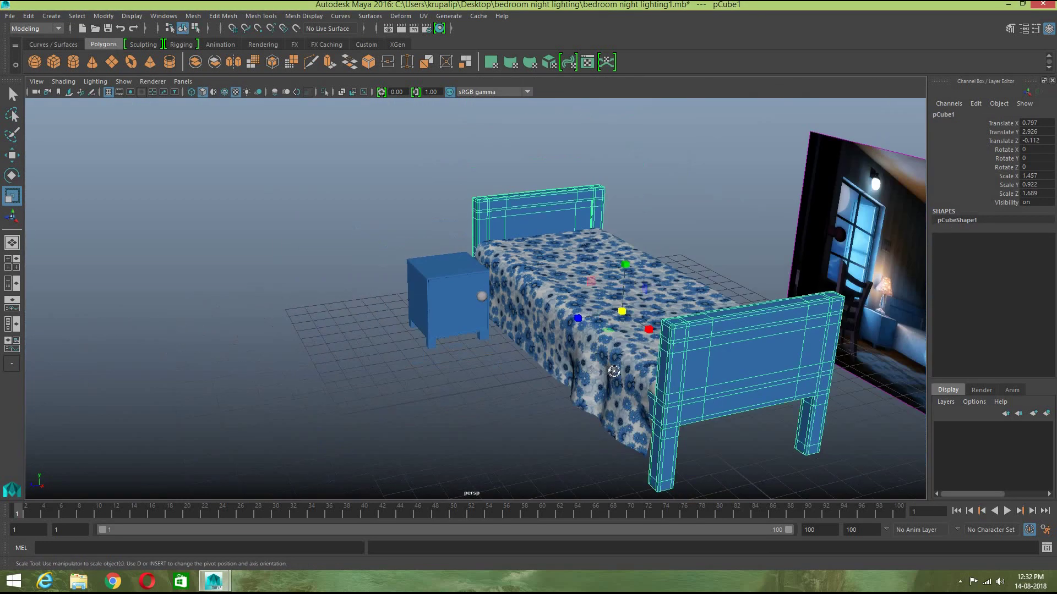
pyautogui.keyDown('alt'); pyautogui.moveTo(556, 399); pyautogui.dragTo(612, 405); pyautogui.keyUp('alt')
pyautogui.click(495, 366)
pyautogui.scroll(5, 486, 305)
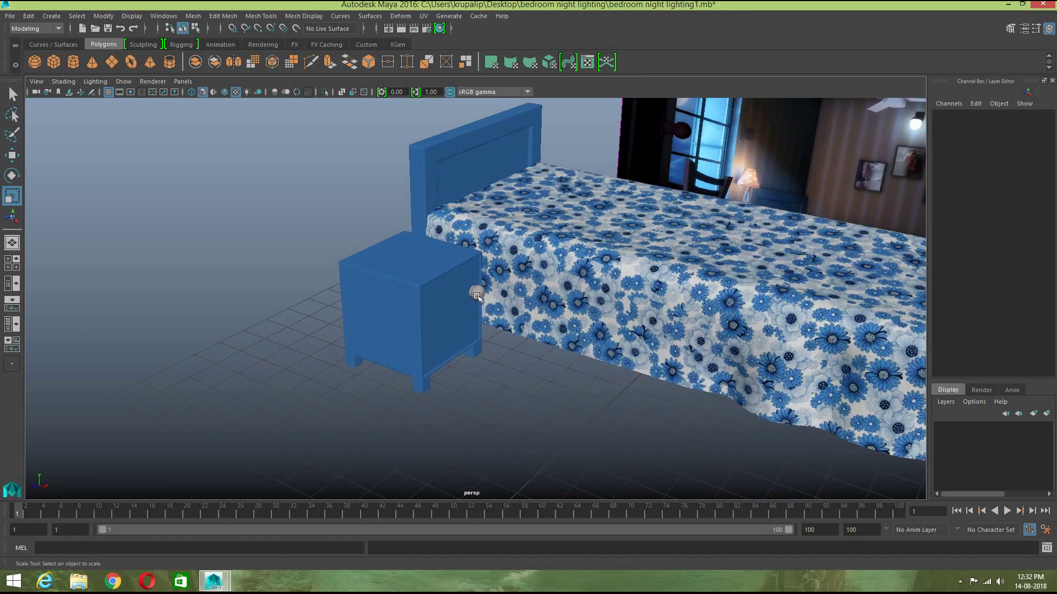
# Step: Fine-tune the knob's position along X to about -4.725 so it sits on the cabinet door
pyautogui.click(477, 296)
pyautogui.scroll(3, 485, 300)
pyautogui.press('w')
pyautogui.moveTo(513, 301); pyautogui.dragTo(515, 301)
pyautogui.click(503, 402)
# Step: Assign the cabinet's existing blue material to the knob
pyautogui.click(479, 291)
pyautogui.moveTo(479, 291); pyautogui.dragTo(564, 529, button='right')
pyautogui.click(566, 459)
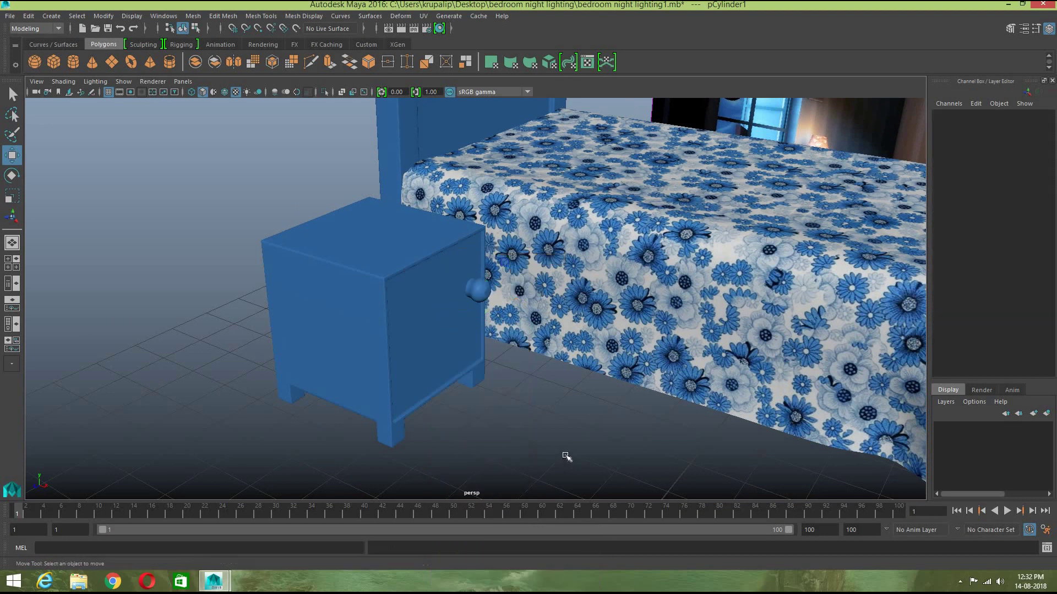
# Step: Lower the knob to about 2.2 in Y and save the scene as bedroom night lighting2.mb
pyautogui.scroll(-5, 567, 456)
pyautogui.moveTo(550, 447)
pyautogui.keyDown('alt'); pyautogui.mouseDown()
pyautogui.moveTo(540, 465)
pyautogui.moveTo(536, 444)
pyautogui.mouseUp(); pyautogui.keyUp('alt')
pyautogui.click(483, 295)
pyautogui.keyDown('alt'); pyautogui.moveTo(495, 373); pyautogui.dragTo(472, 298); pyautogui.keyUp('alt')
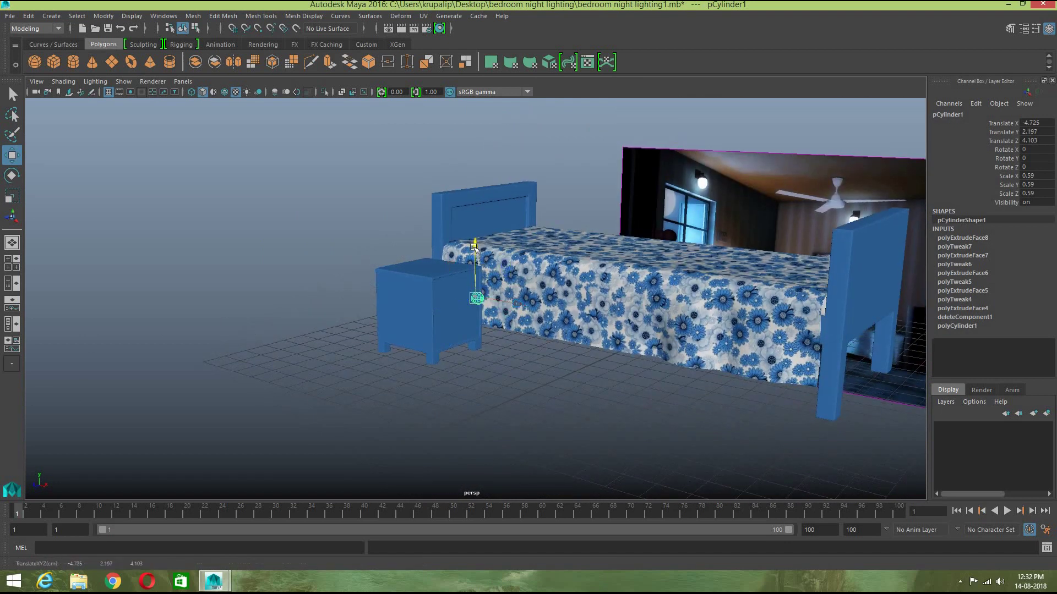
pyautogui.click(589, 453)
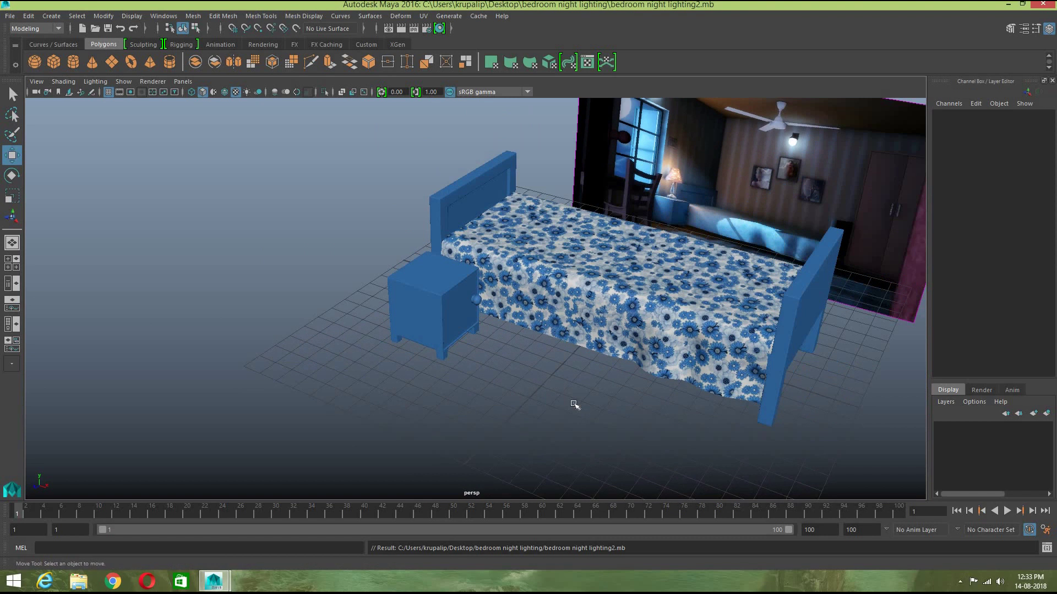
# Step: Create a polygon cylinder on the floor in front of the bed, about 0.97 in radius and 1.83 high
pyautogui.keyDown('alt'); pyautogui.moveTo(582, 415); pyautogui.dragTo(531, 408); pyautogui.keyUp('alt')
pyautogui.keyDown('alt'); pyautogui.moveTo(468, 397); pyautogui.dragTo(488, 380); pyautogui.keyUp('alt')
pyautogui.moveTo(487, 380)
pyautogui.keyDown('alt'); pyautogui.mouseDown(button='middle')
pyautogui.moveTo(452, 377)
pyautogui.moveTo(467, 382)
pyautogui.mouseUp(button='middle'); pyautogui.keyUp('alt')
pyautogui.scroll(2, 493, 384)
pyautogui.scroll(2, 469, 382)
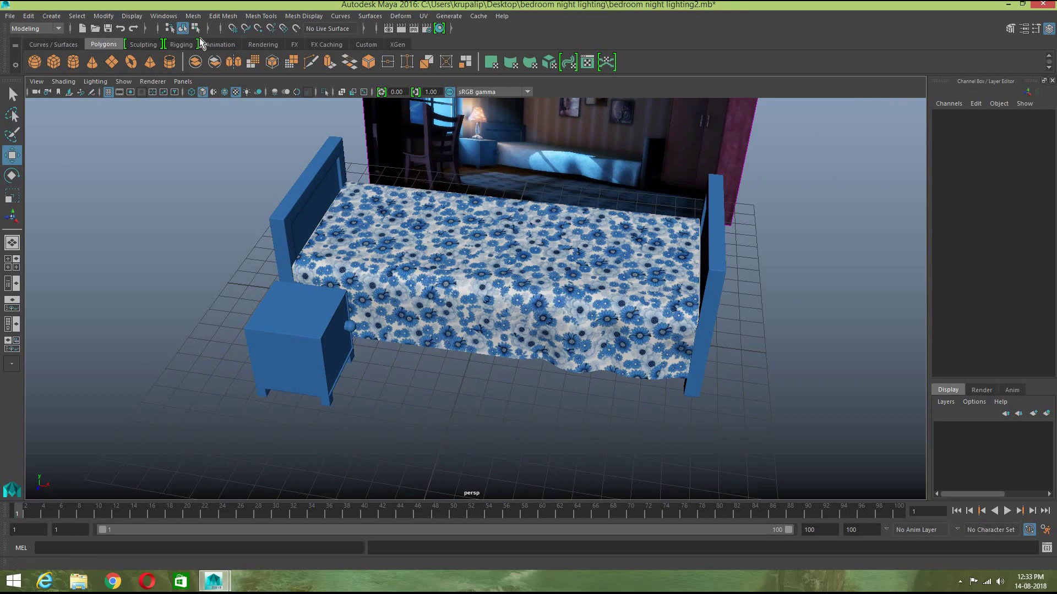
pyautogui.click(74, 61)
pyautogui.moveTo(476, 428)
pyautogui.mouseDown()
pyautogui.moveTo(502, 446)
pyautogui.moveTo(483, 384)
pyautogui.mouseUp()
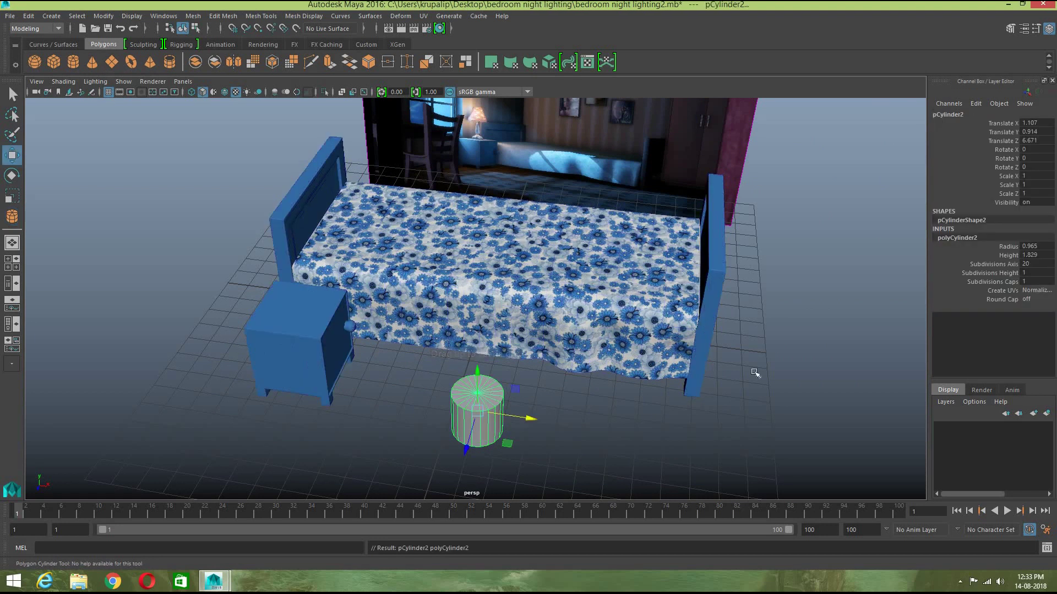
# Step: Set the new cylinder's axis subdivisions to 12 and deselect it
pyautogui.doubleClick(1038, 265)
pyautogui.write('12')
pyautogui.press('Return')
pyautogui.click(585, 453)
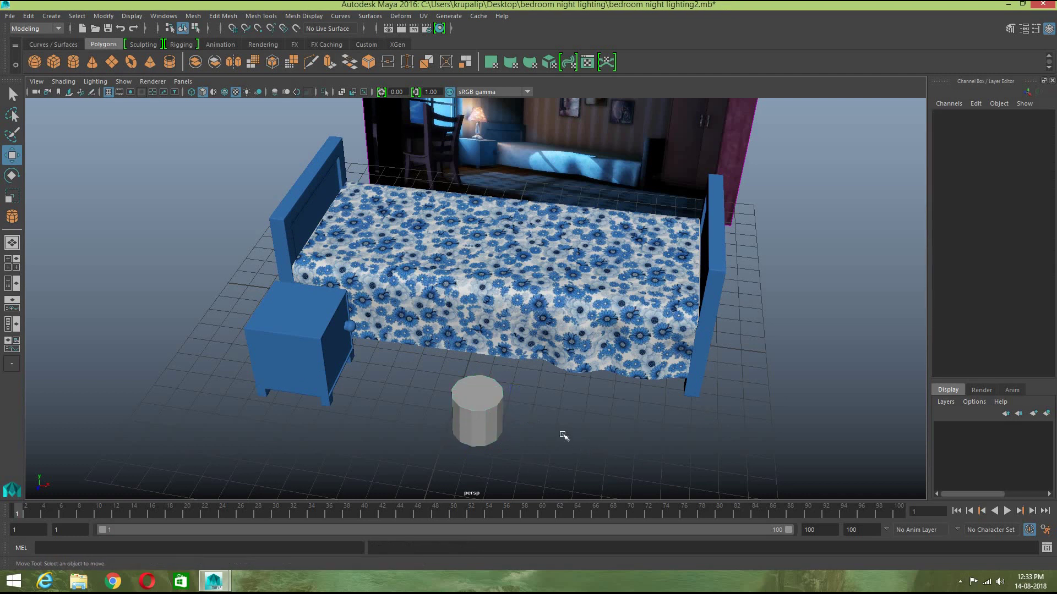
# Step: Select the cylinder's top vertices and scale them inward to taper it into a lampshade shape
pyautogui.scroll(2, 564, 435)
pyautogui.rightClick(480, 426)
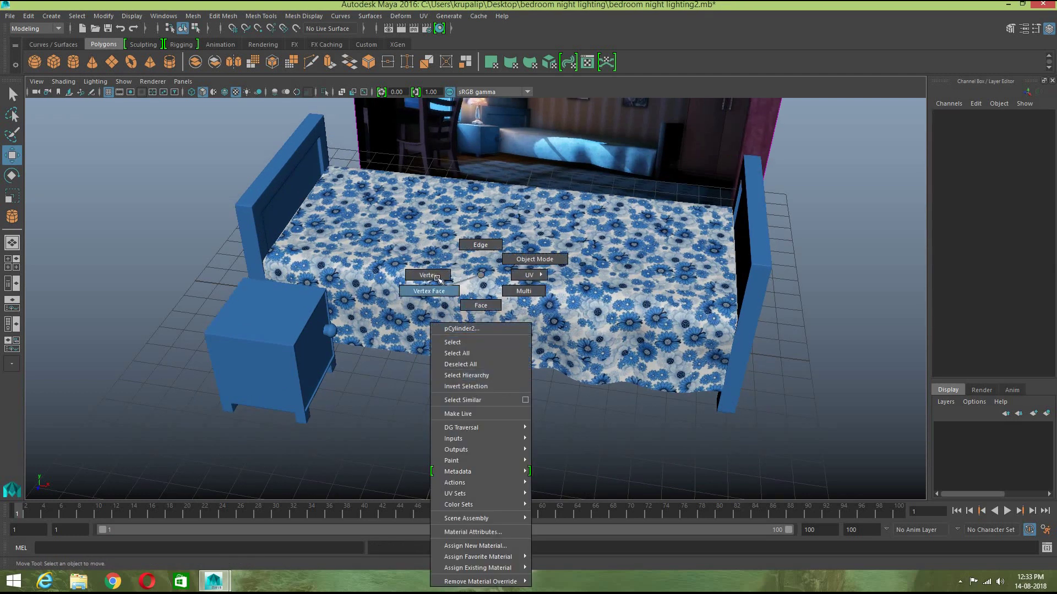
pyautogui.click(432, 278)
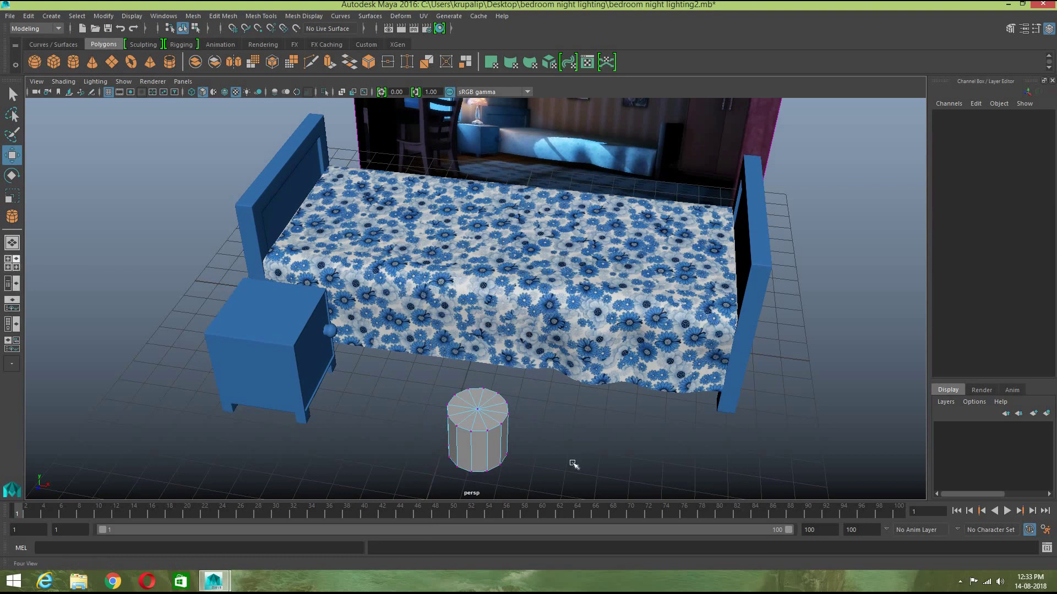
pyautogui.keyDown('alt'); pyautogui.moveTo(573, 439); pyautogui.dragTo(566, 419); pyautogui.keyUp('alt')
pyautogui.moveTo(387, 336); pyautogui.dragTo(522, 382)
pyautogui.keyDown('alt'); pyautogui.moveTo(578, 449); pyautogui.dragTo(608, 475); pyautogui.keyUp('alt')
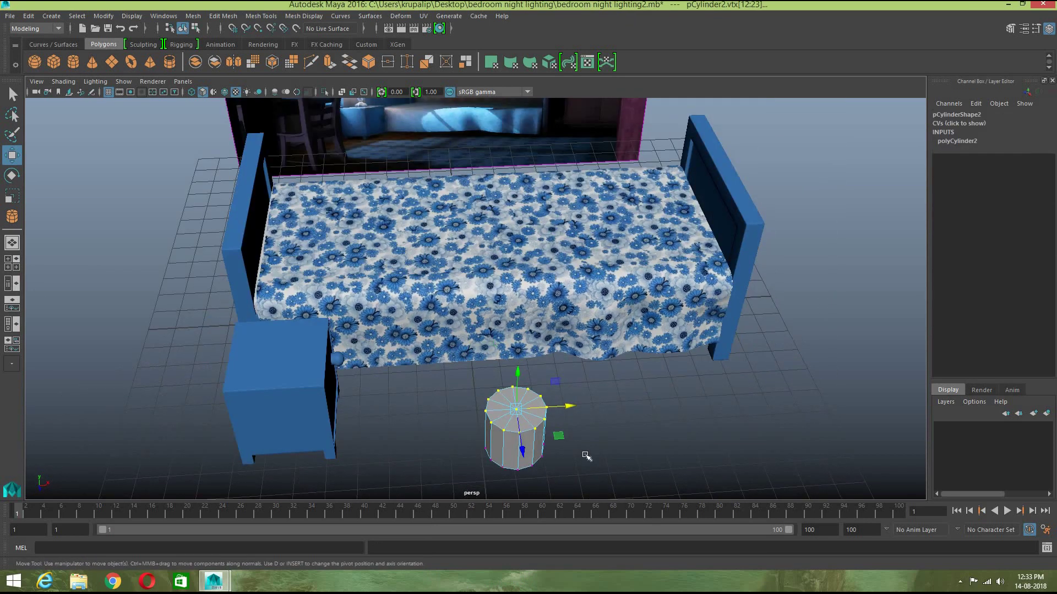
pyautogui.press('r')
pyautogui.moveTo(518, 409); pyautogui.dragTo(491, 413)
# Step: Raise the cylinder's bottom ring of vertices to about 0.25 in Y to shorten the lampshade
pyautogui.keyDown('alt'); pyautogui.moveTo(609, 456); pyautogui.dragTo(450, 340); pyautogui.keyUp('alt')
pyautogui.press('w')
pyautogui.moveTo(515, 312)
pyautogui.mouseDown()
pyautogui.moveTo(517, 296)
pyautogui.moveTo(518, 304)
pyautogui.mouseUp()
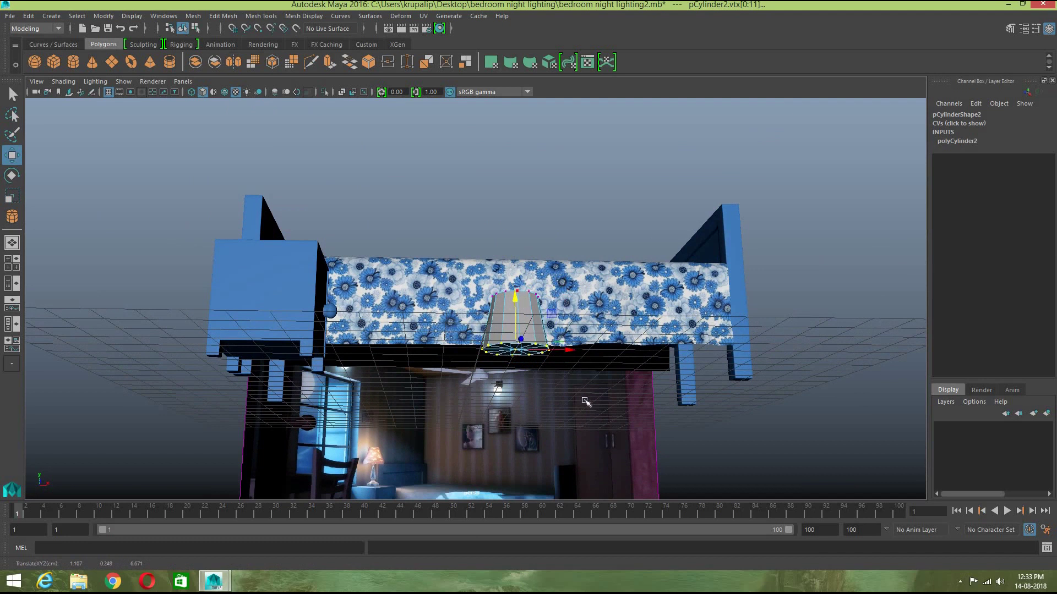
pyautogui.click(592, 408)
# Step: Delete the lampshade's top and bottom cap faces and return to object mode with the shade selected
pyautogui.scroll(4, 592, 418)
pyautogui.keyDown('alt'); pyautogui.moveTo(585, 387); pyautogui.dragTo(528, 327); pyautogui.keyUp('alt')
pyautogui.moveTo(514, 264); pyautogui.dragTo(515, 295, button='right')
pyautogui.click(517, 269)
pyautogui.keyDown('alt'); pyautogui.moveTo(640, 396); pyautogui.dragTo(480, 400); pyautogui.keyUp('alt')
pyautogui.press('Delete')
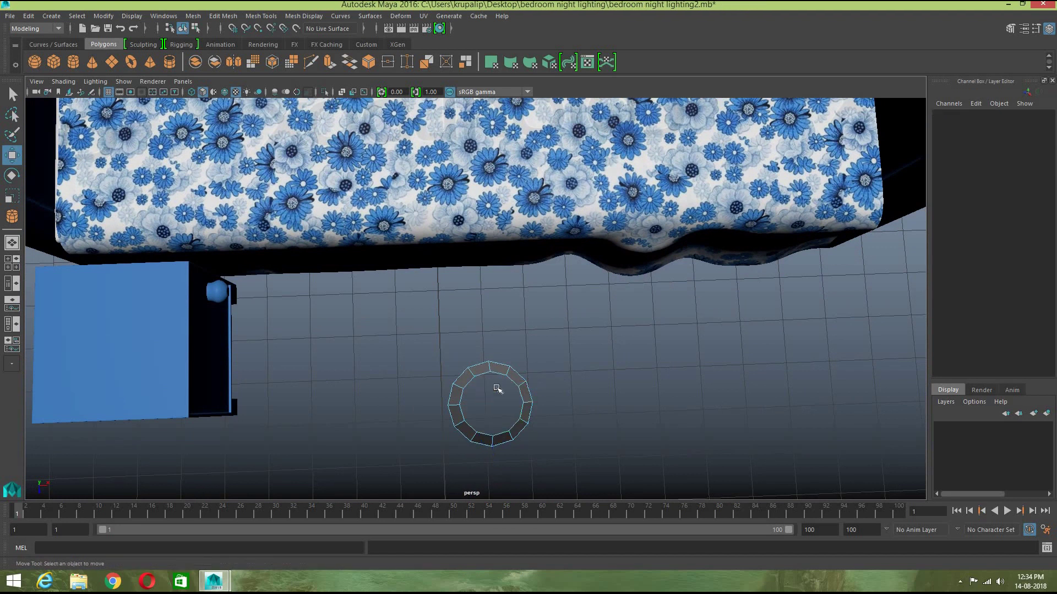
pyautogui.moveTo(520, 377); pyautogui.dragTo(521, 392, button='right')
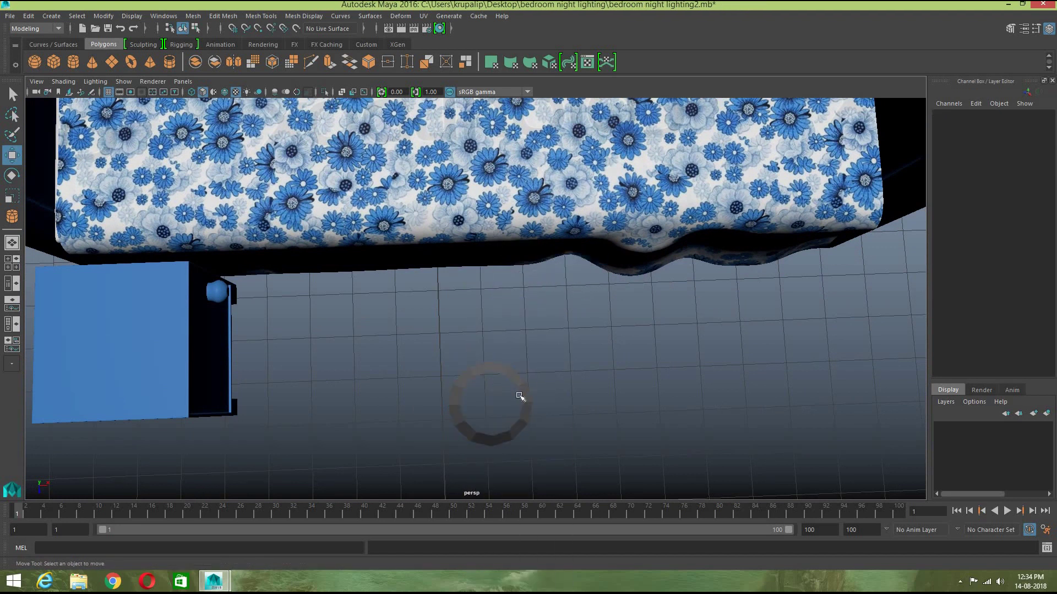
pyautogui.click(526, 395)
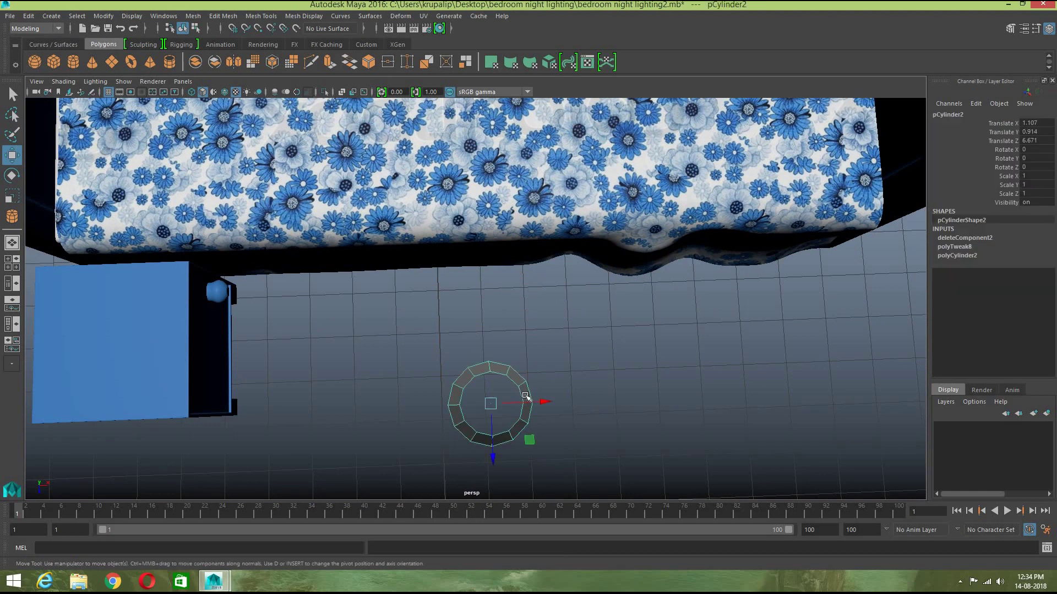
# Step: Center the lampshade over the bedside cabinet in the top view by moving it to about 5.19 in Z
pyautogui.click(596, 430)
pyautogui.keyDown('alt'); pyautogui.moveTo(597, 429); pyautogui.dragTo(529, 380); pyautogui.keyUp('alt')
pyautogui.click(506, 365)
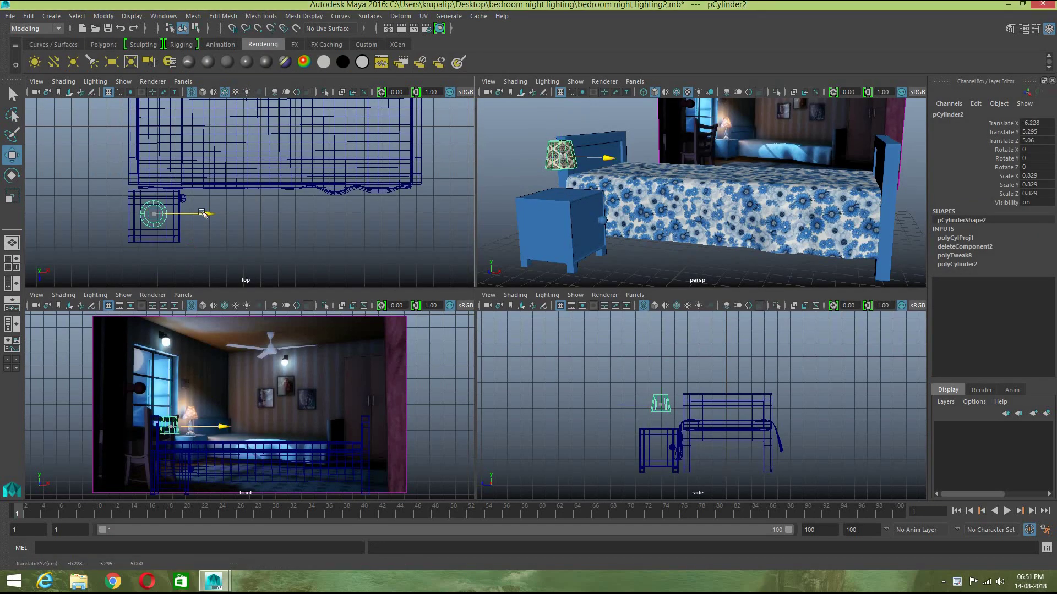
pyautogui.moveTo(154, 256); pyautogui.dragTo(154, 259)
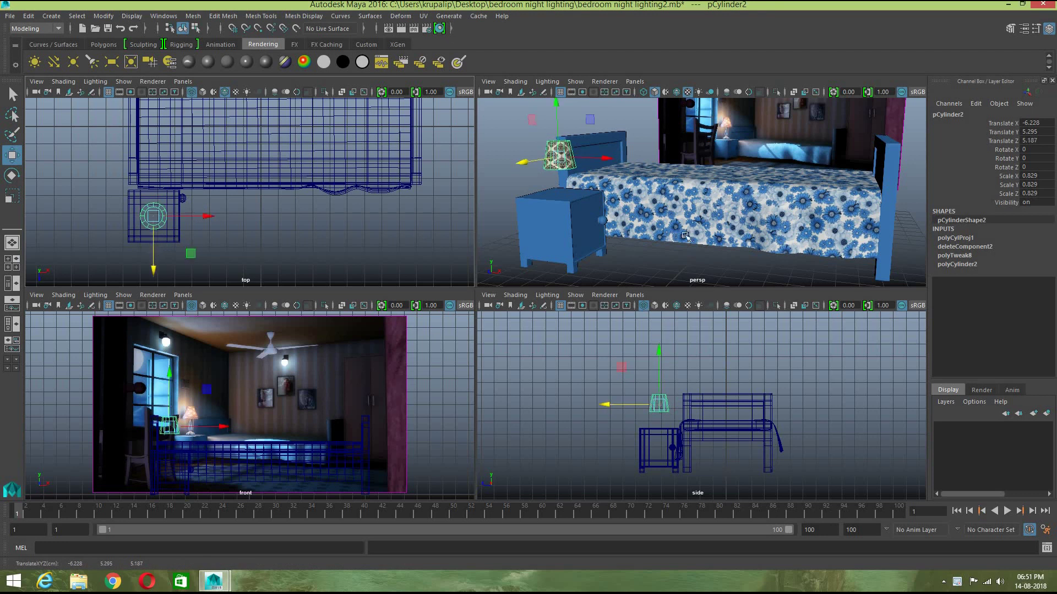
# Step: Create a flat polygon cylinder on the floor before the bed, about 0.79 in radius and 0.27 high, with 12 axis subdivisions
pyautogui.press('space')
pyautogui.scroll(-2, 559, 366)
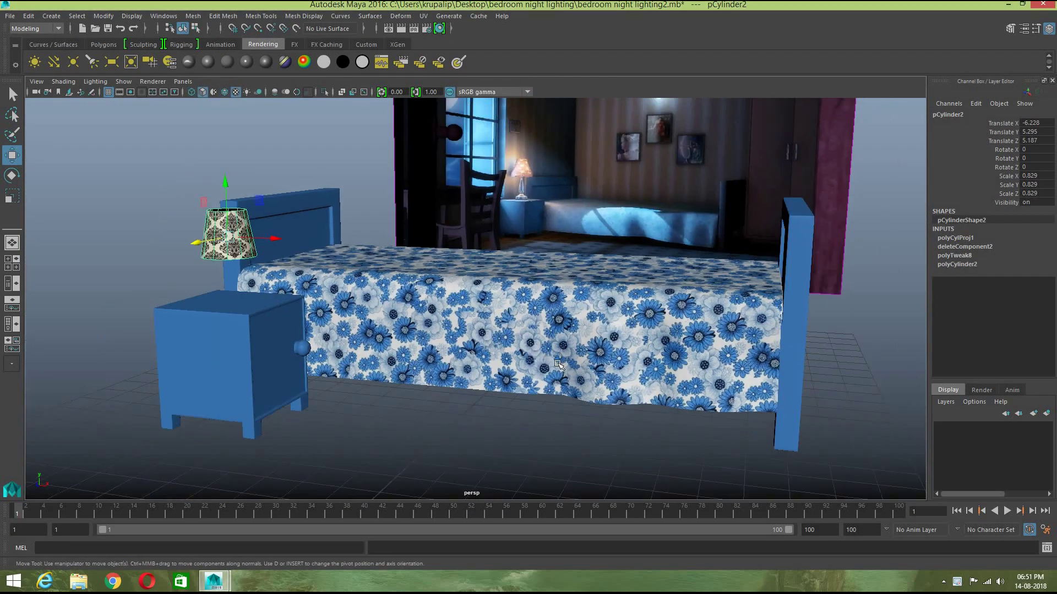
pyautogui.keyDown('alt'); pyautogui.moveTo(510, 427); pyautogui.dragTo(581, 389); pyautogui.keyUp('alt')
pyautogui.keyDown('alt'); pyautogui.moveTo(420, 337); pyautogui.dragTo(419, 298, button='middle'); pyautogui.keyUp('alt')
pyautogui.keyDown('alt'); pyautogui.moveTo(423, 342); pyautogui.dragTo(428, 371); pyautogui.keyUp('alt')
pyautogui.click(108, 46)
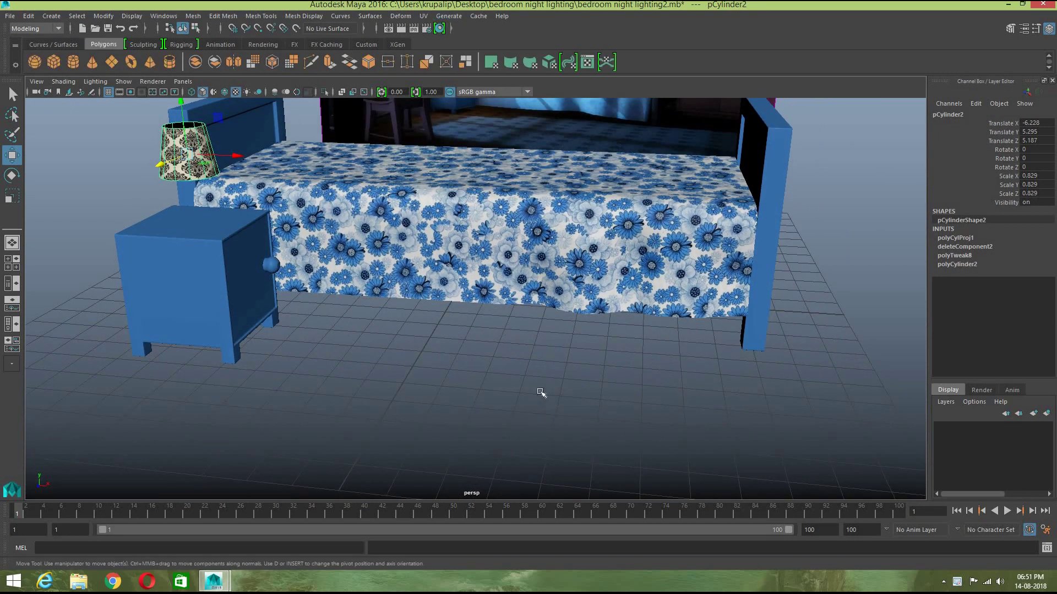
pyautogui.scroll(-5, 540, 426)
pyautogui.keyDown('alt'); pyautogui.moveTo(539, 449); pyautogui.dragTo(484, 399, button='middle'); pyautogui.keyUp('alt')
pyautogui.click(75, 63)
pyautogui.scroll(2, 561, 418)
pyautogui.moveTo(505, 368)
pyautogui.mouseDown()
pyautogui.moveTo(510, 378)
pyautogui.moveTo(517, 353)
pyautogui.mouseUp()
pyautogui.click(1034, 264)
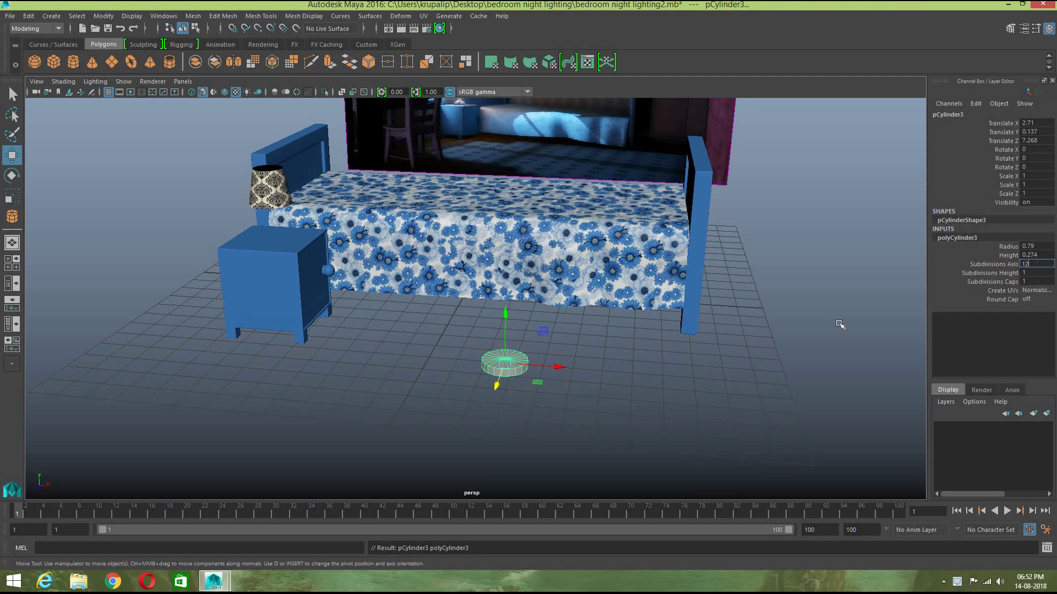
pyautogui.press('Return')
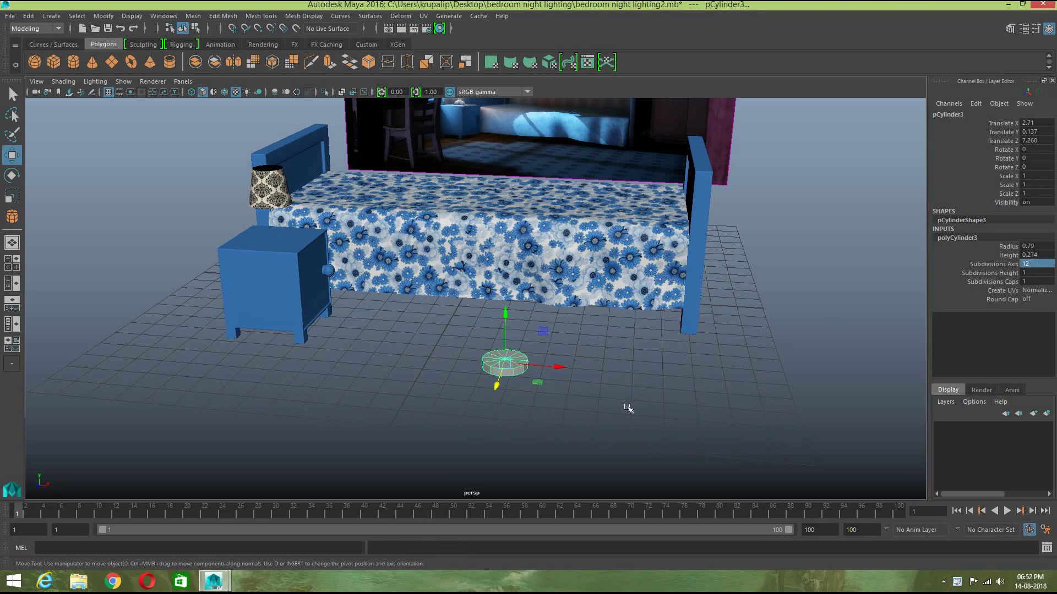
# Step: Select all twelve top cap faces of the flat cylinder before the bed
pyautogui.scroll(5, 637, 411)
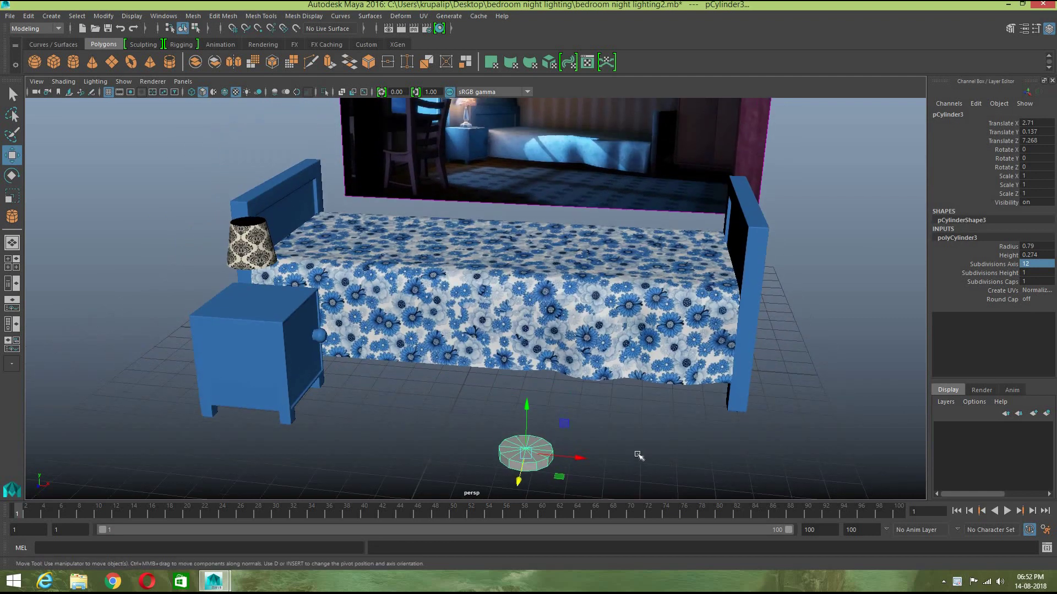
pyautogui.keyDown('alt'); pyautogui.moveTo(639, 440); pyautogui.dragTo(631, 452); pyautogui.keyUp('alt')
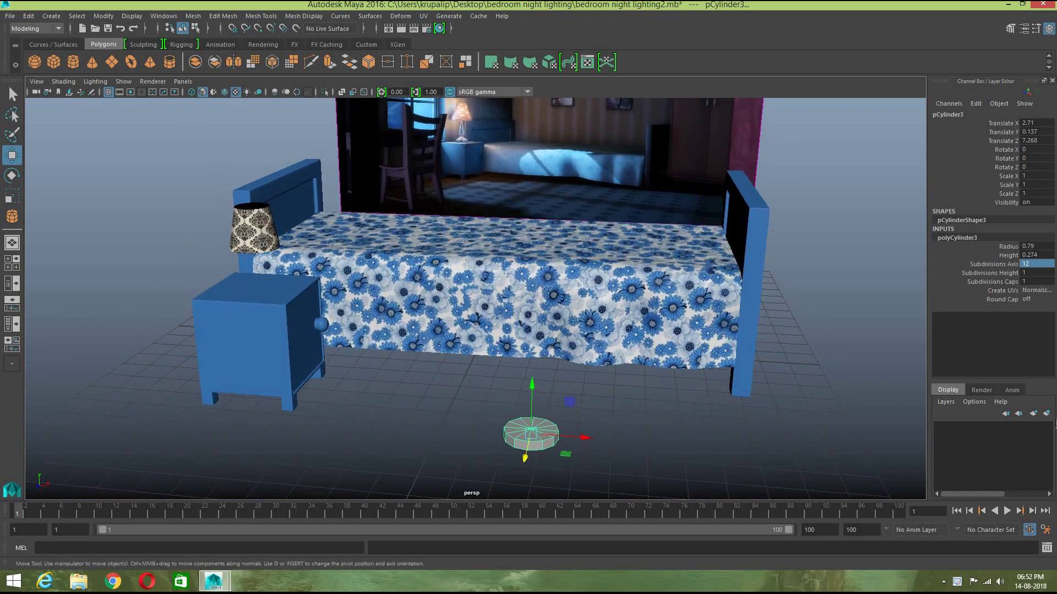
pyautogui.rightClick(522, 433)
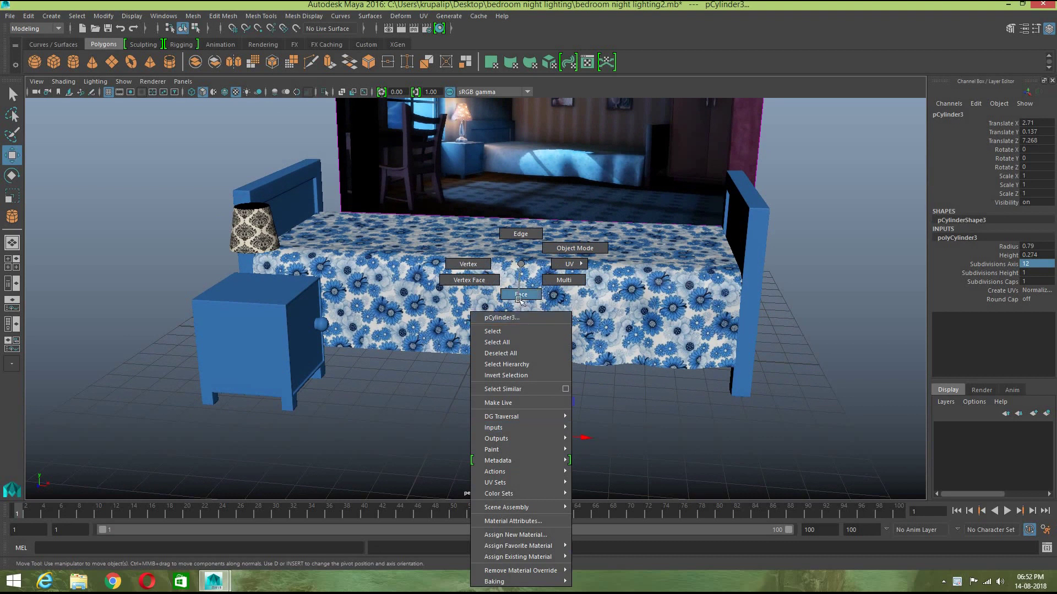
pyautogui.click(520, 295)
pyautogui.scroll(2, 568, 455)
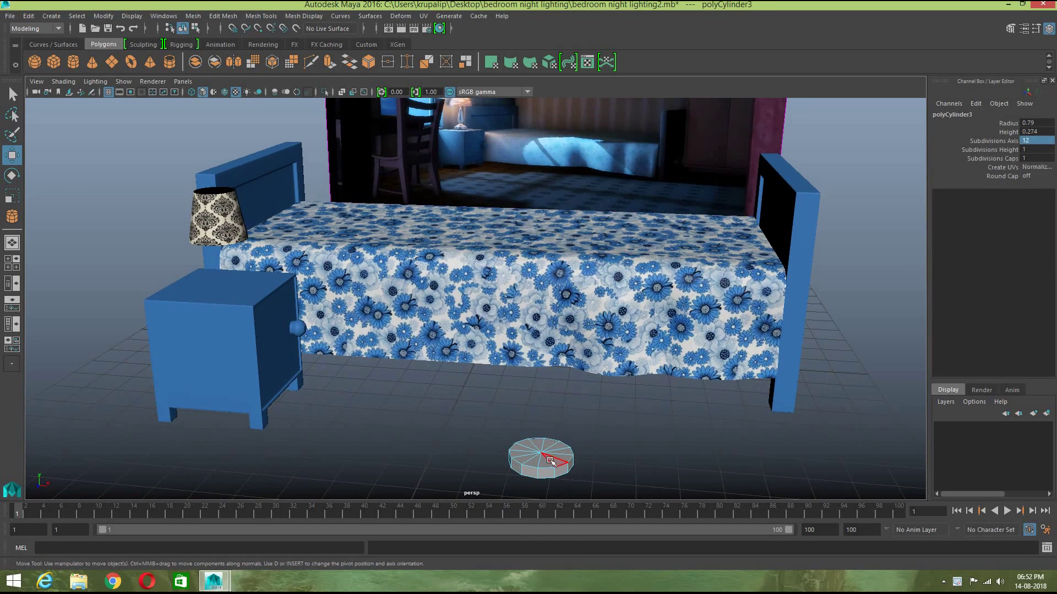
pyautogui.click(551, 460)
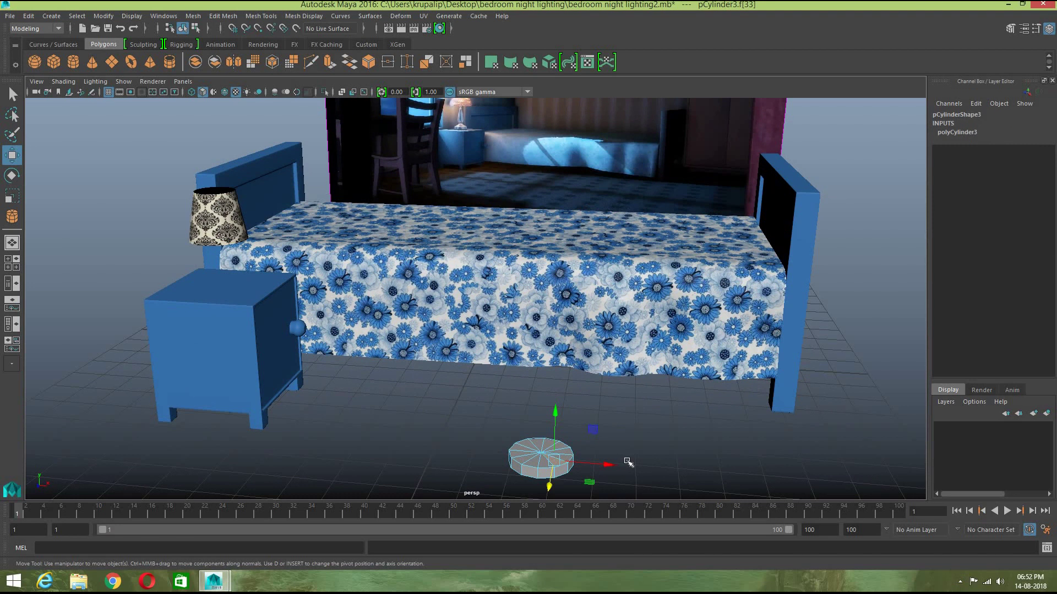
pyautogui.press('f')
pyautogui.scroll(-3, 630, 463)
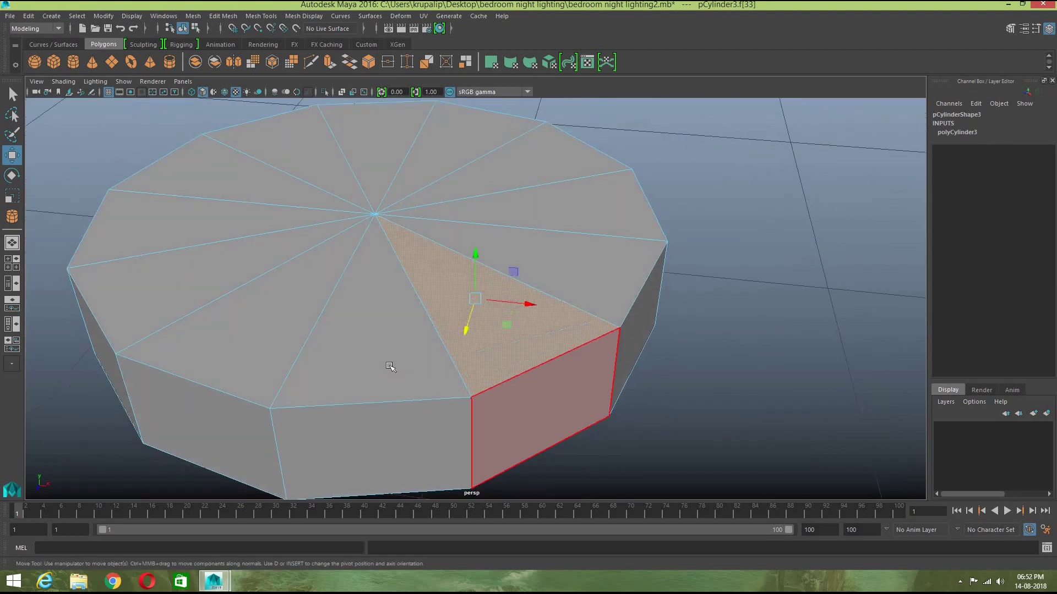
pyautogui.keyDown('ctrl'); pyautogui.keyDown('shift'); pyautogui.click(387, 350); pyautogui.keyUp('shift'); pyautogui.keyUp('ctrl')
pyautogui.keyDown('ctrl'); pyautogui.keyDown('shift'); pyautogui.click(290, 316); pyautogui.keyUp('shift'); pyautogui.keyUp('ctrl')
pyautogui.keyDown('ctrl'); pyautogui.keyDown('shift'); pyautogui.click(208, 263); pyautogui.keyUp('shift'); pyautogui.keyUp('ctrl')
pyautogui.keyDown('ctrl'); pyautogui.keyDown('shift'); pyautogui.click(209, 229); pyautogui.keyUp('shift'); pyautogui.keyUp('ctrl')
pyautogui.keyDown('ctrl'); pyautogui.keyDown('shift'); pyautogui.click(236, 174); pyautogui.keyUp('shift'); pyautogui.keyUp('ctrl')
pyautogui.keyDown('ctrl'); pyautogui.keyDown('shift'); pyautogui.click(315, 163); pyautogui.keyUp('shift'); pyautogui.keyUp('ctrl')
pyautogui.keyDown('ctrl'); pyautogui.keyDown('shift'); pyautogui.click(385, 155); pyautogui.keyUp('shift'); pyautogui.keyUp('ctrl')
pyautogui.keyDown('ctrl'); pyautogui.keyDown('shift'); pyautogui.click(456, 154); pyautogui.keyUp('shift'); pyautogui.keyUp('ctrl')
pyautogui.keyDown('ctrl'); pyautogui.keyDown('shift'); pyautogui.click(509, 176); pyautogui.keyUp('shift'); pyautogui.keyUp('ctrl')
pyautogui.keyDown('ctrl'); pyautogui.keyDown('shift'); pyautogui.click(543, 219); pyautogui.keyUp('shift'); pyautogui.keyUp('ctrl')
pyautogui.keyDown('ctrl'); pyautogui.keyDown('shift'); pyautogui.click(576, 270); pyautogui.keyUp('shift'); pyautogui.keyUp('ctrl')
pyautogui.keyDown('alt'); pyautogui.moveTo(760, 446); pyautogui.dragTo(663, 455); pyautogui.keyUp('alt')
pyautogui.hotkey('ctrl', 'z')
# Step: Extrude the cylinder's top faces, scale them inward and set their height to about 0.35 in Y to form a low bevel
pyautogui.keyDown('alt'); pyautogui.moveTo(832, 349); pyautogui.dragTo(599, 387); pyautogui.keyUp('alt')
pyautogui.scroll(-3, 670, 358)
pyautogui.scroll(-4, 669, 359)
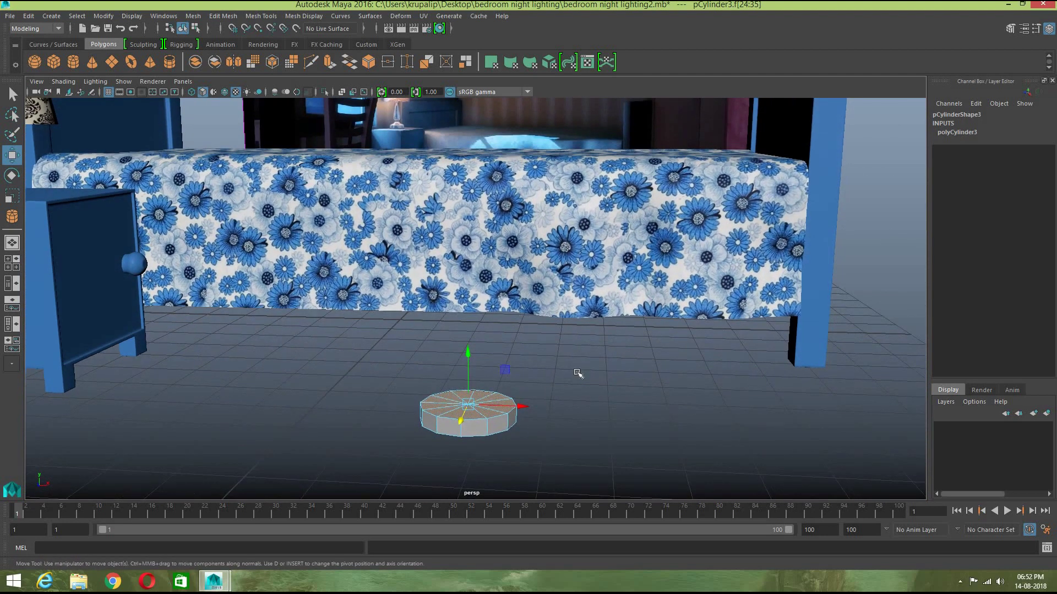
pyautogui.click(329, 61)
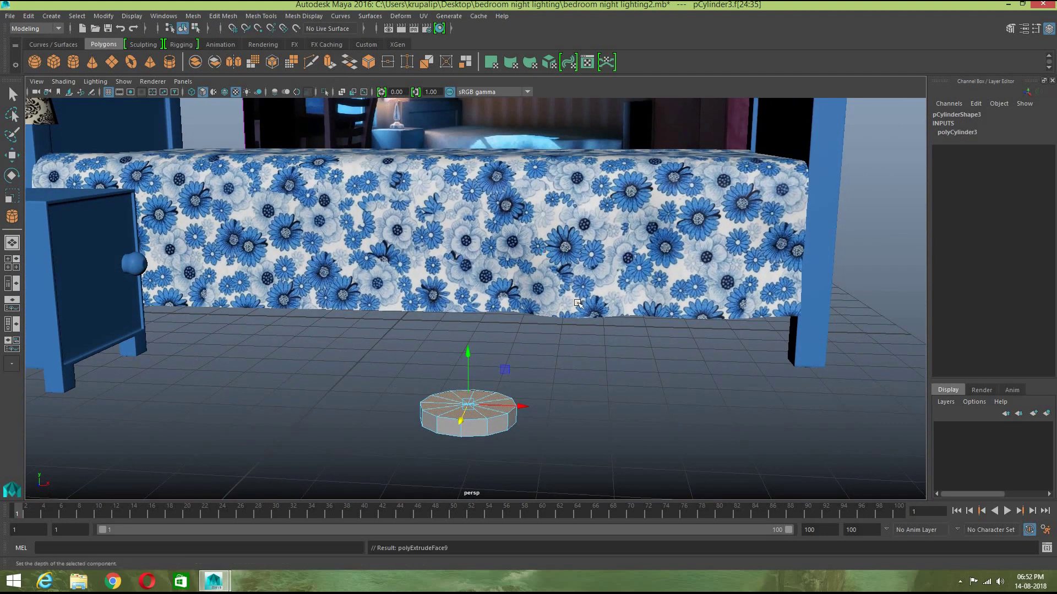
pyautogui.press('w')
pyautogui.moveTo(469, 357); pyautogui.dragTo(470, 342)
pyautogui.press('r')
pyautogui.moveTo(468, 392); pyautogui.dragTo(443, 395)
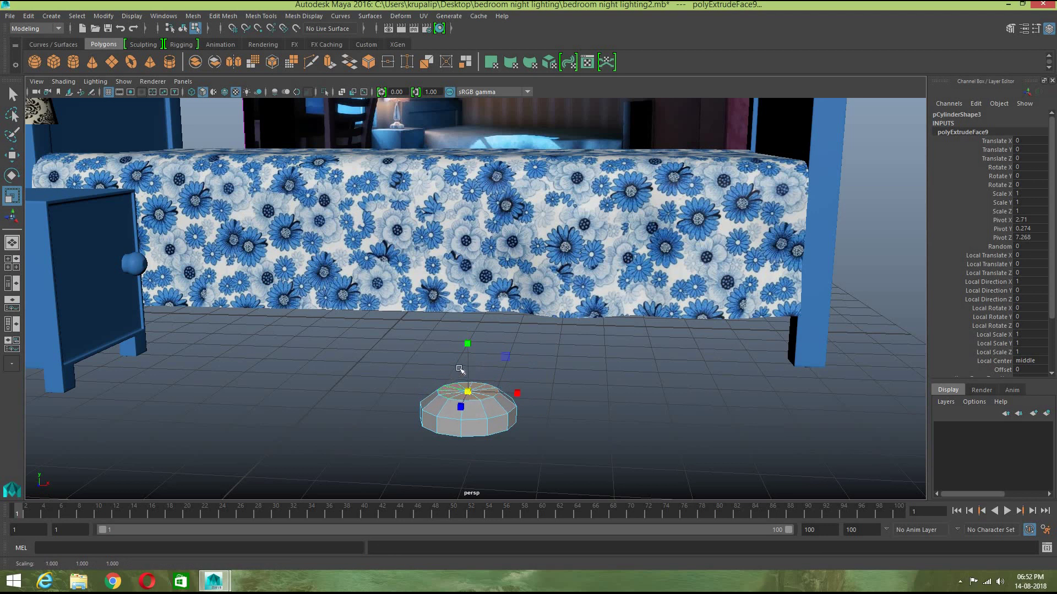
pyautogui.press('w')
pyautogui.moveTo(467, 346); pyautogui.dragTo(468, 350)
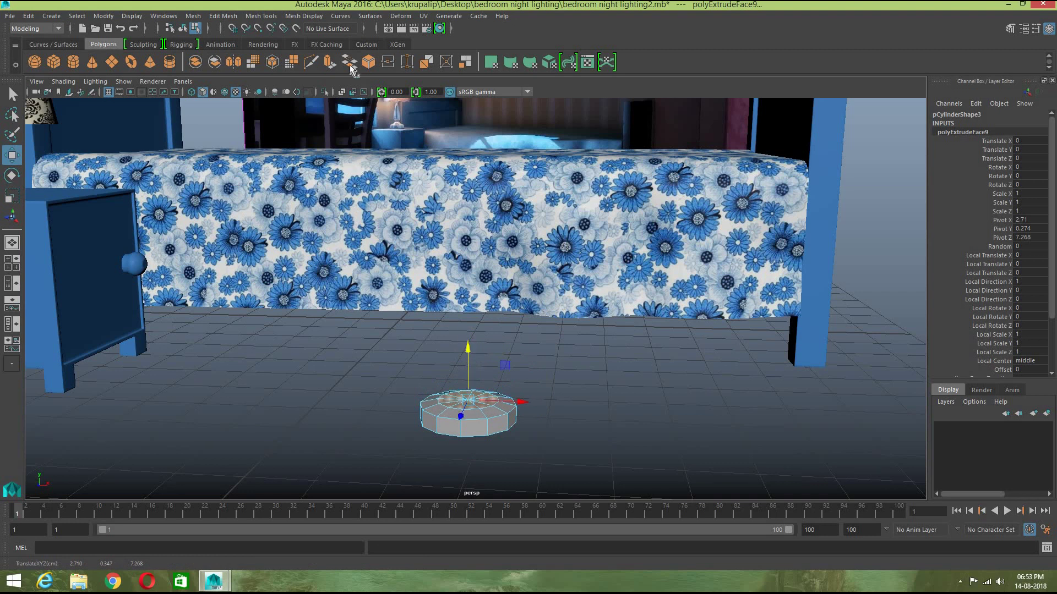
# Step: Extrude the lamp base's top faces upward to about 0.52 in Y and scale them slightly inward
pyautogui.click(329, 64)
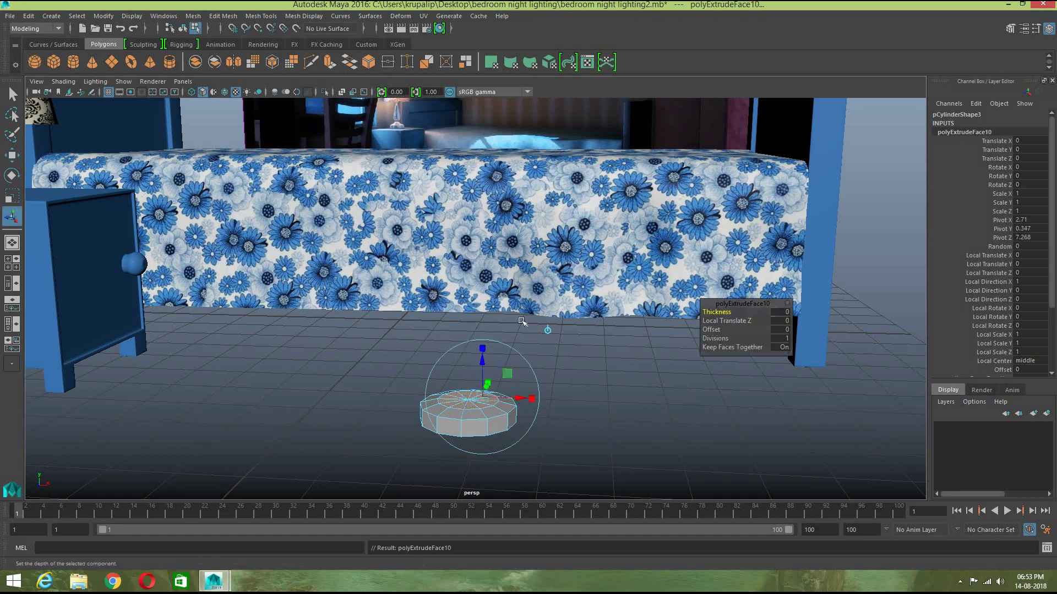
pyautogui.press('w')
pyautogui.moveTo(470, 340); pyautogui.dragTo(469, 332)
pyautogui.press('r')
pyautogui.moveTo(468, 391); pyautogui.dragTo(459, 395)
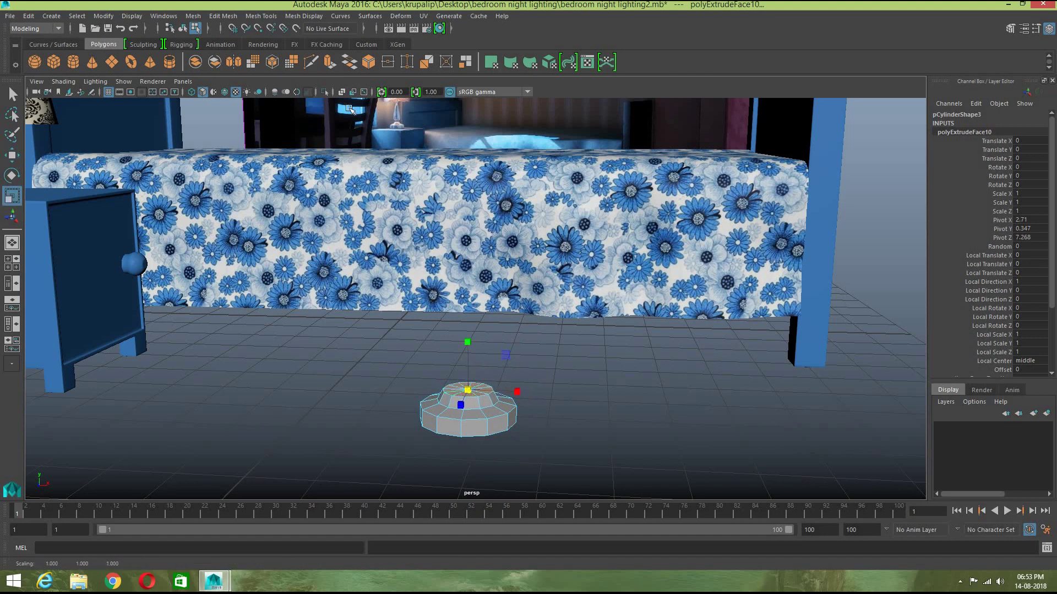
# Step: Extrude the top faces again to about 0.66 in Y and narrow them to round the base into a dome
pyautogui.click(329, 62)
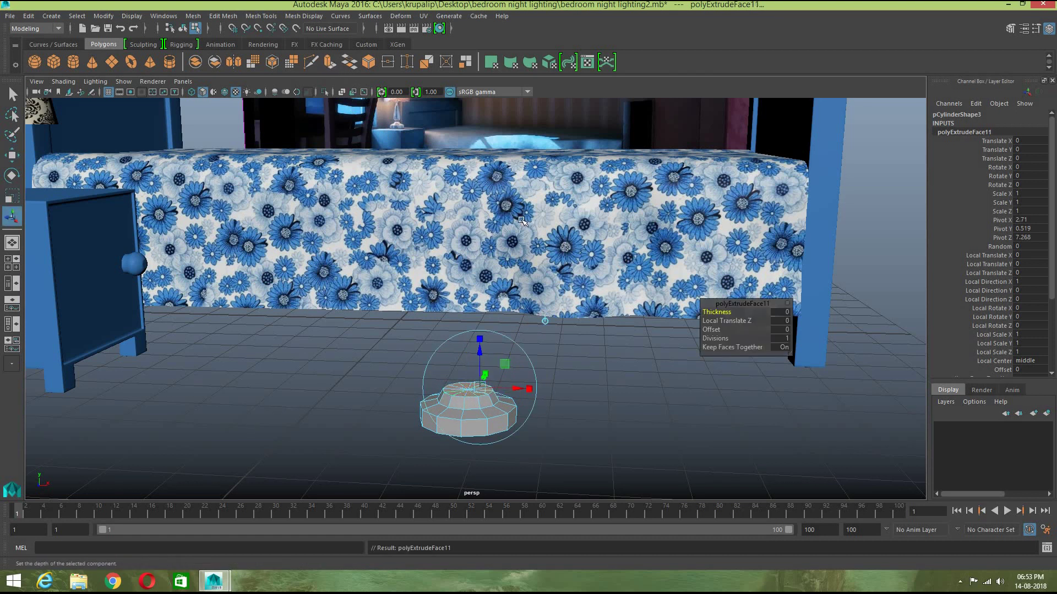
pyautogui.press('w')
pyautogui.moveTo(466, 336); pyautogui.dragTo(466, 328)
pyautogui.press('r')
pyautogui.moveTo(465, 382); pyautogui.dragTo(458, 383)
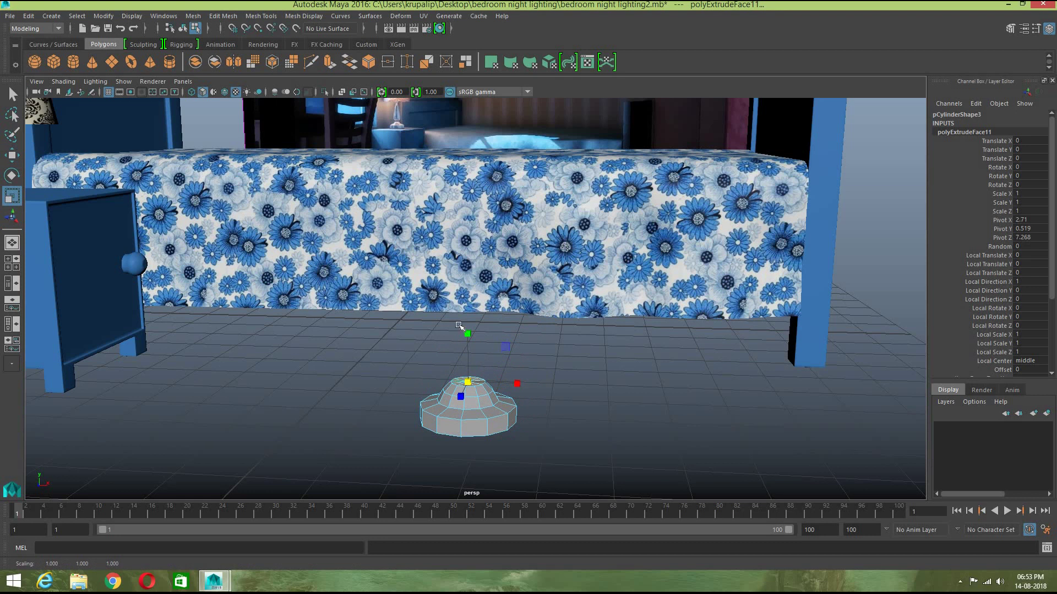
# Step: Extrude the top faces straight up to about 0.74 in Y to form a short neck
pyautogui.click(330, 61)
pyautogui.press('w')
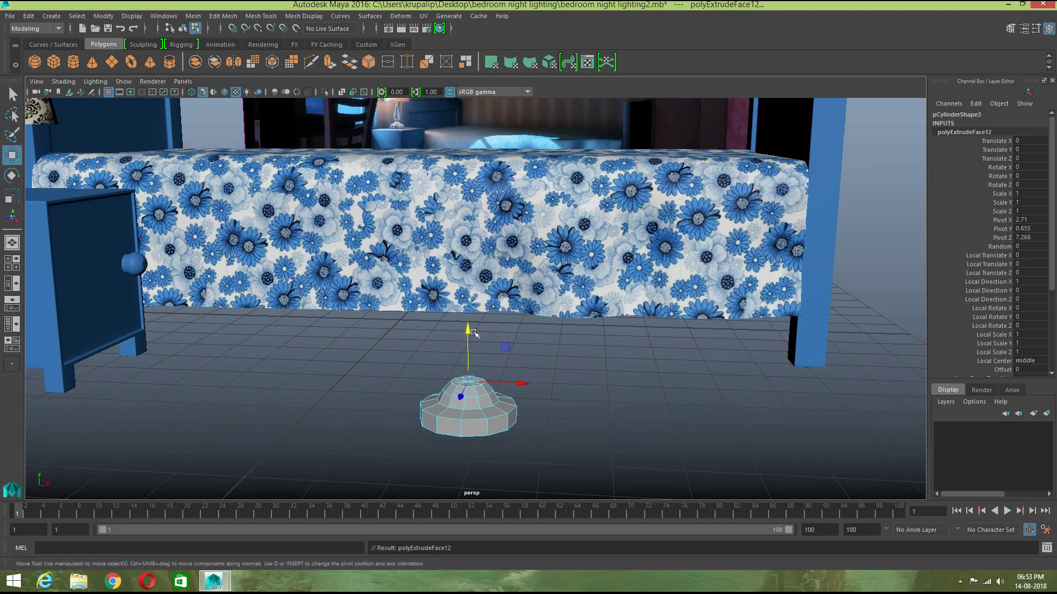
pyautogui.moveTo(468, 328); pyautogui.dragTo(468, 323)
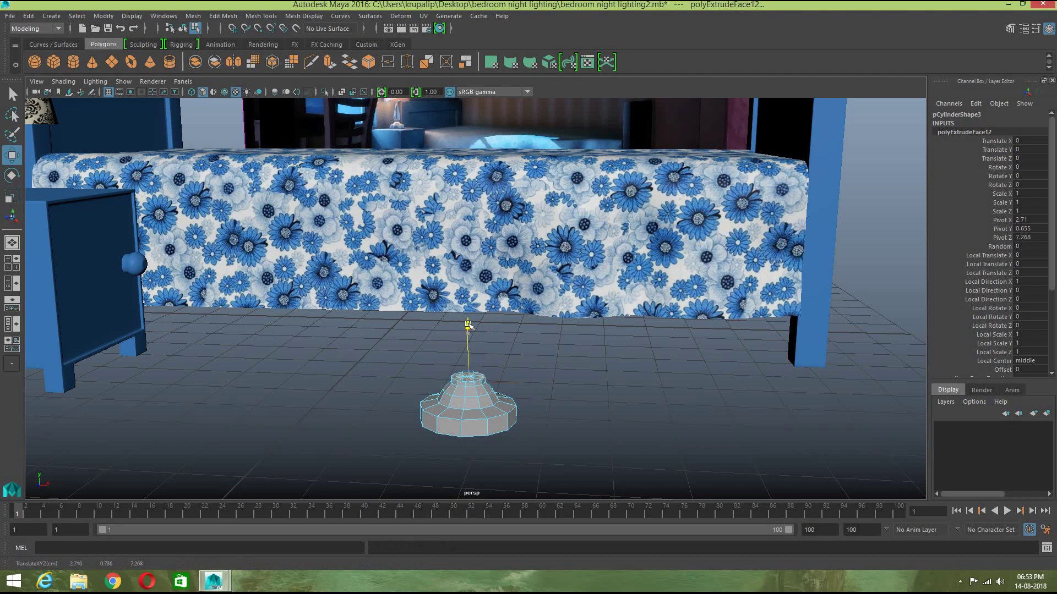
# Step: Extrude the neck's top faces to about 0.84 in Y and scale them outward into a flared rim
pyautogui.click(329, 62)
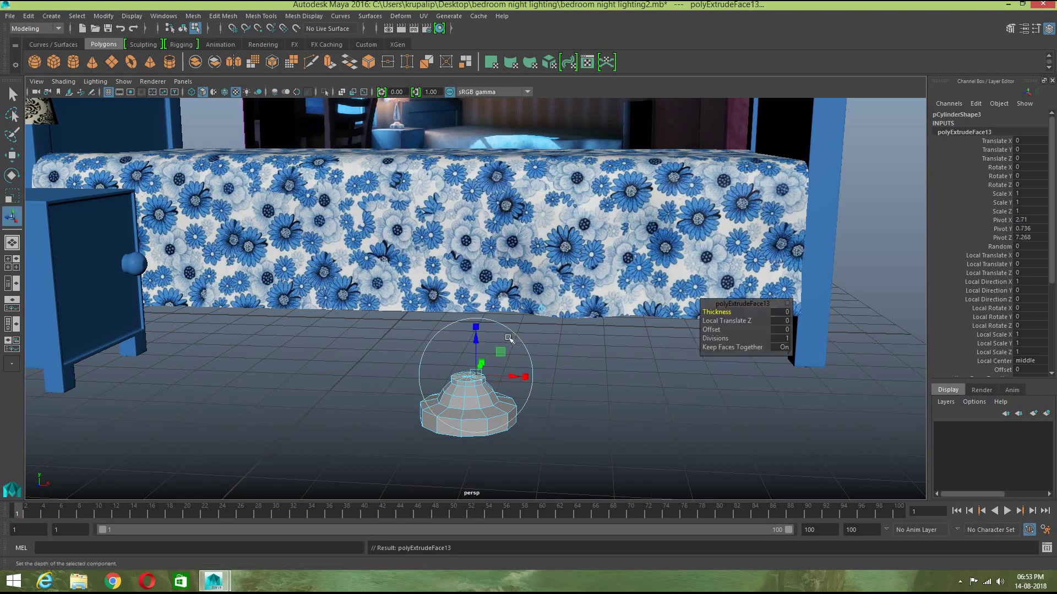
pyautogui.press('w')
pyautogui.moveTo(468, 330); pyautogui.dragTo(467, 322)
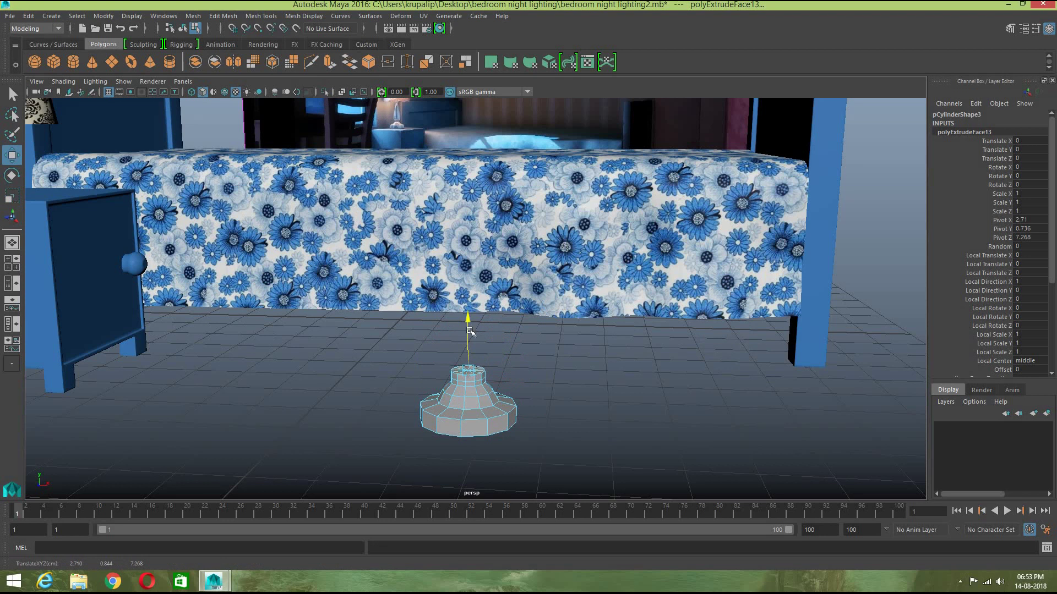
pyautogui.press('r')
pyautogui.moveTo(469, 369); pyautogui.dragTo(506, 358)
pyautogui.keyDown('alt'); pyautogui.moveTo(559, 370); pyautogui.dragTo(528, 435, button='right'); pyautogui.keyUp('alt')
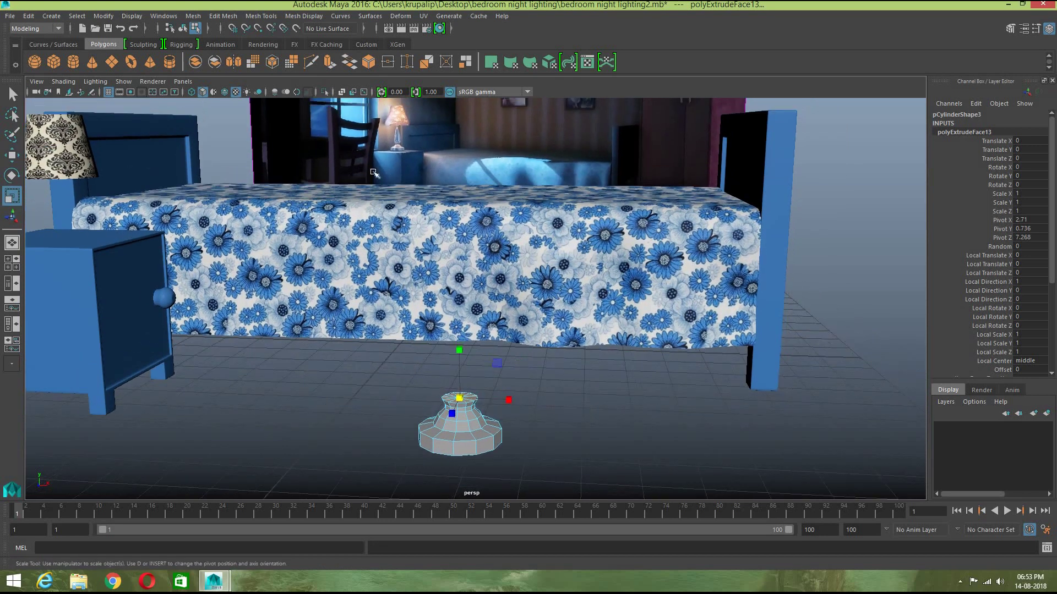
# Step: Extrude the flared rim upward to about 1.04 in Y and scale its top faces slightly inward
pyautogui.hotkey('ctrl', 'e')
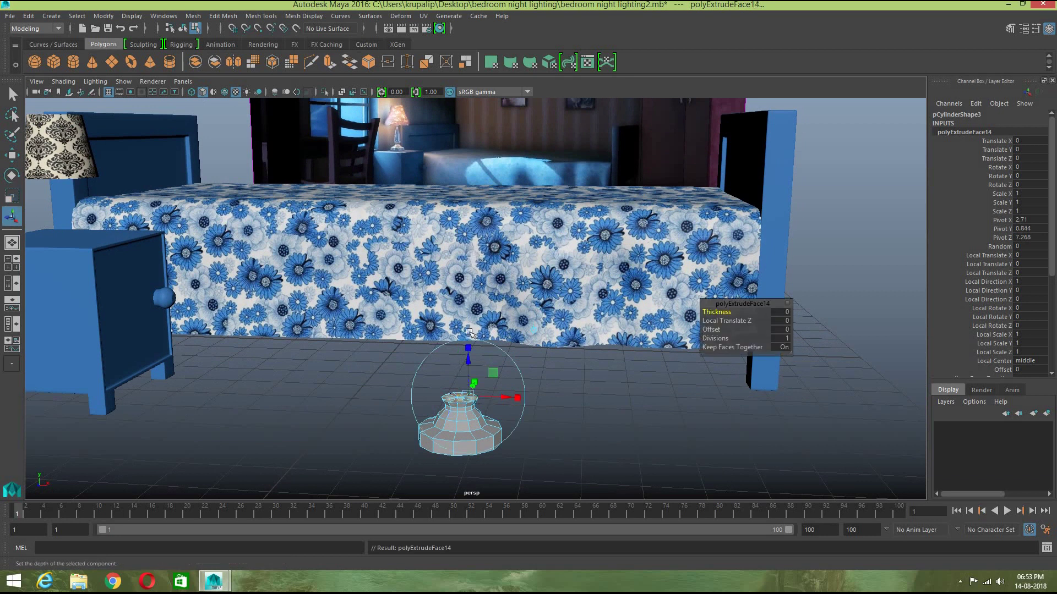
pyautogui.press('w')
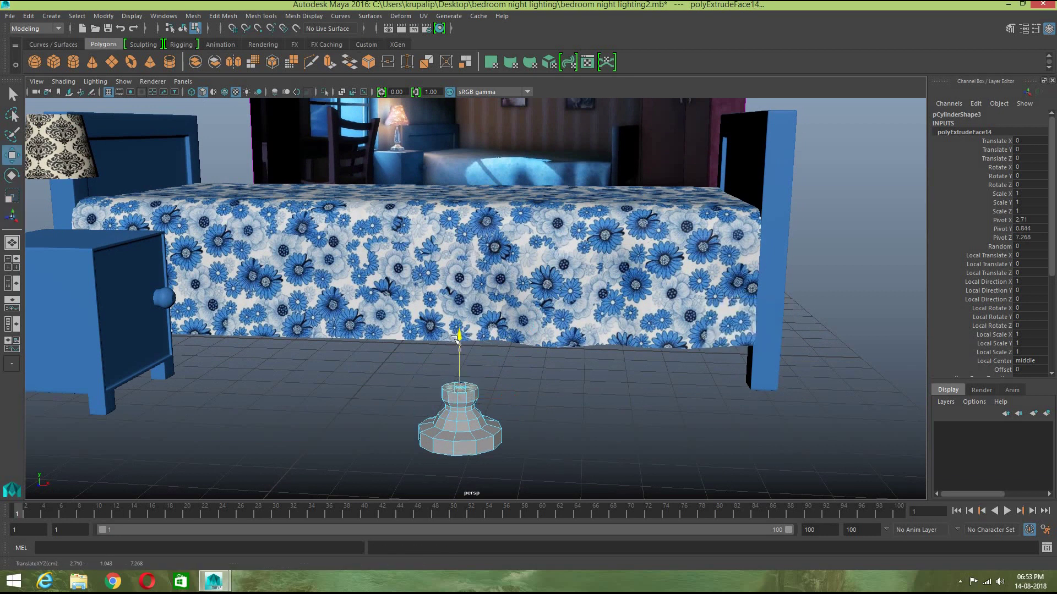
pyautogui.press('r')
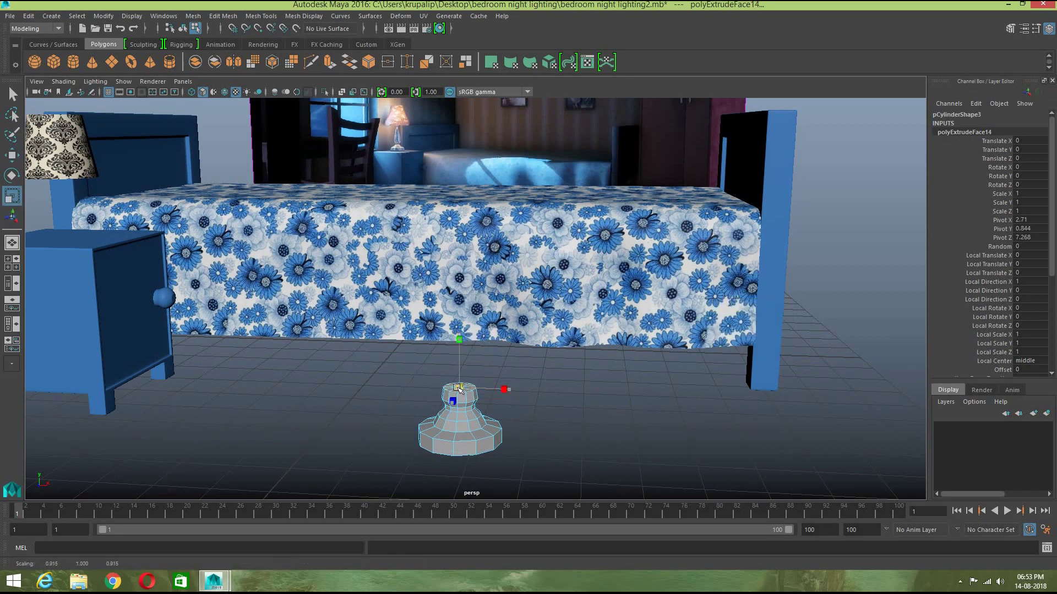
# Step: Extrude the top faces to about 1.8 in Y and scale them inward to form a tapered stem
pyautogui.click(328, 64)
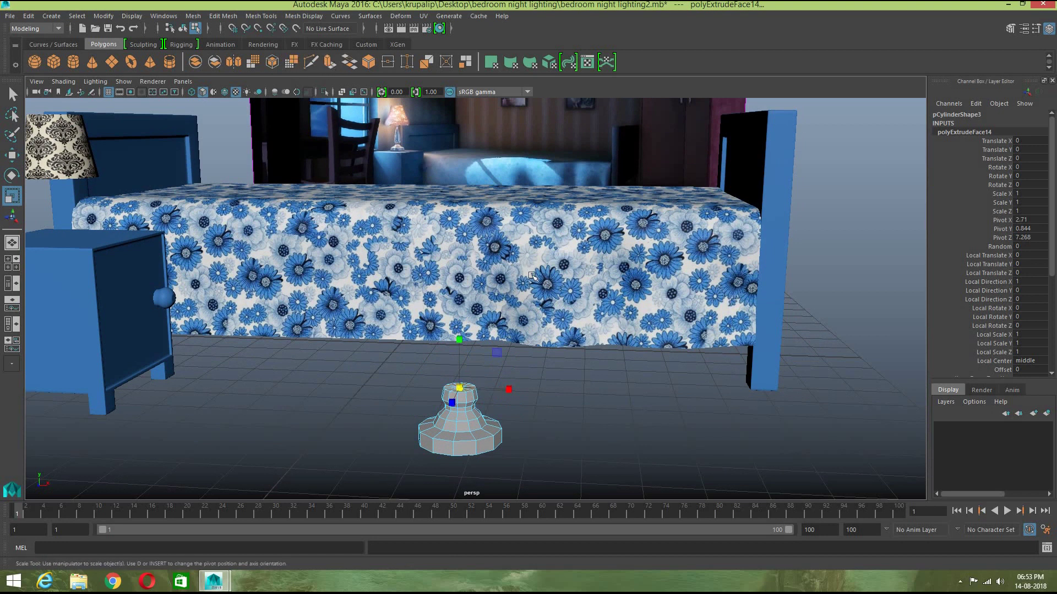
pyautogui.press('w')
pyautogui.moveTo(462, 337); pyautogui.dragTo(466, 298)
pyautogui.press('r')
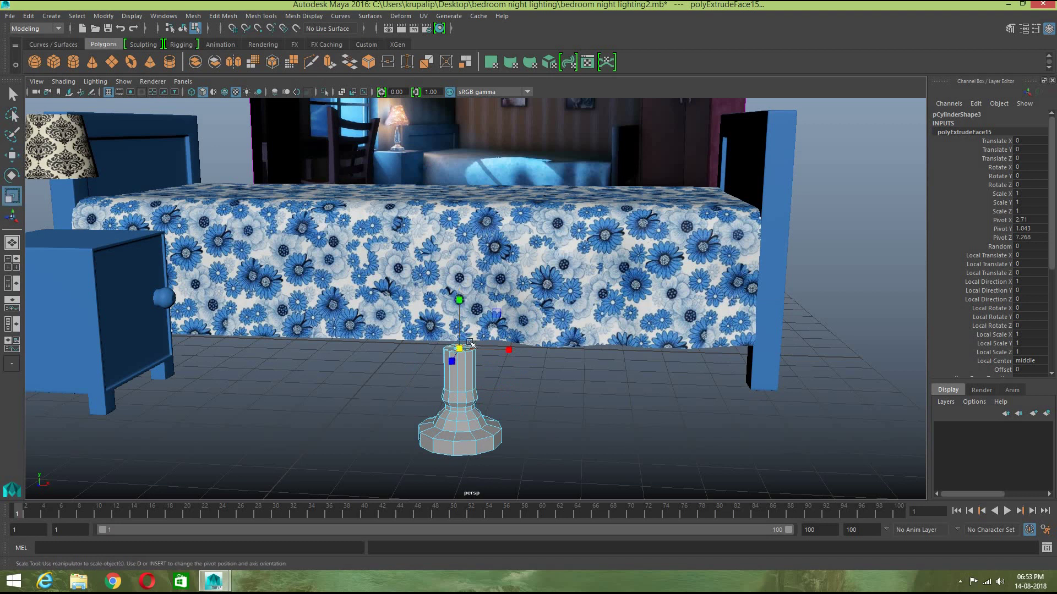
pyautogui.moveTo(460, 348); pyautogui.dragTo(448, 348)
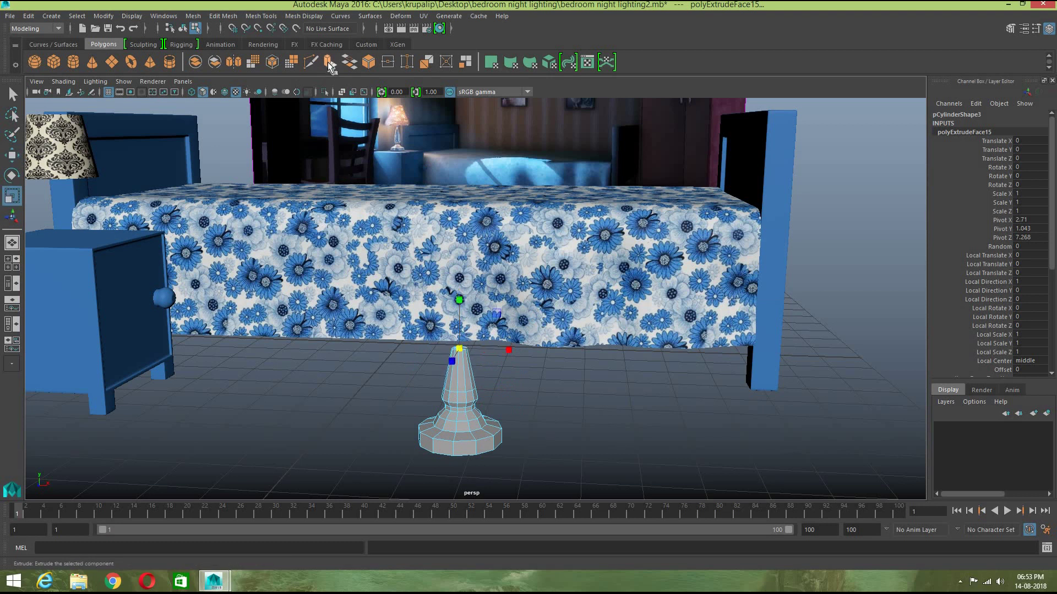
# Step: Extend the stem by extruding its top faces to about 2.19 in Y and tapering them further
pyautogui.hotkey('ctrl', 'e')
pyautogui.press('w')
pyautogui.moveTo(460, 291); pyautogui.dragTo(460, 271)
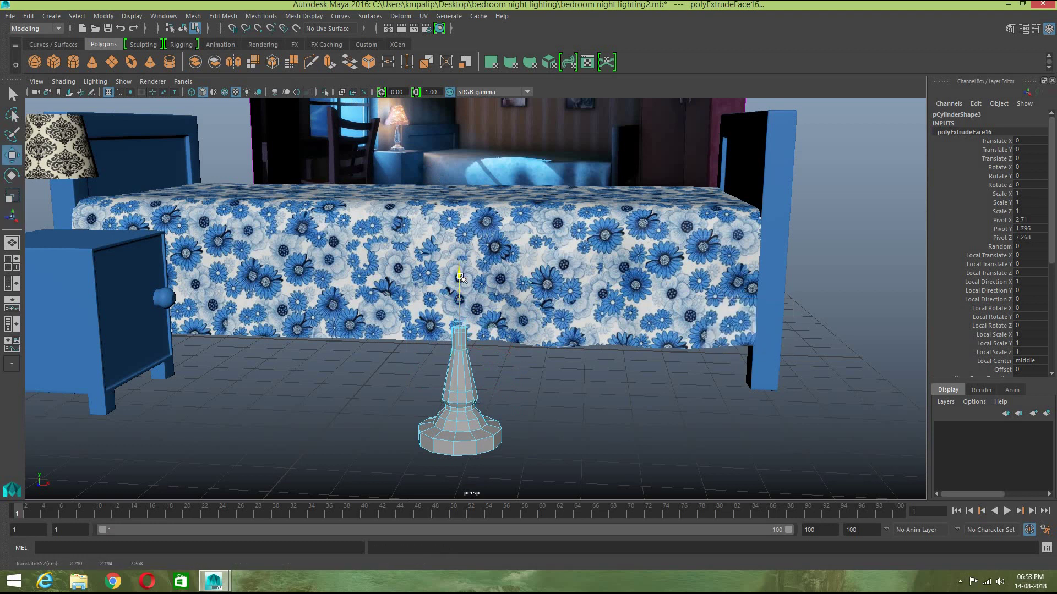
pyautogui.press('r')
pyautogui.moveTo(459, 329); pyautogui.dragTo(453, 328)
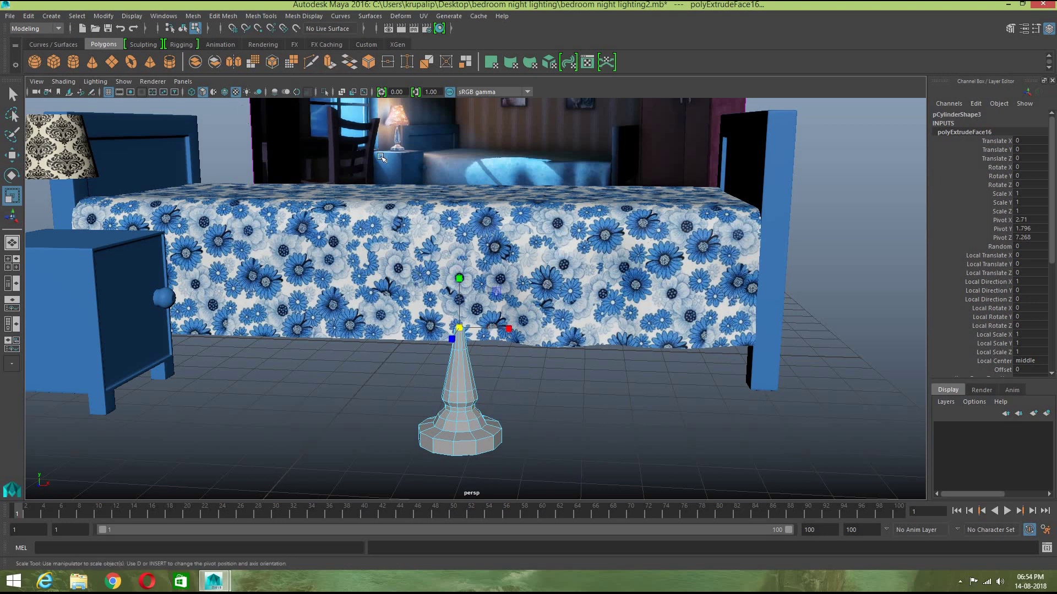
# Step: Extrude the stem's tip to about 2.4 in Y, delete its top cap faces and return to object mode
pyautogui.click(328, 65)
pyautogui.press('w')
pyautogui.moveTo(456, 268); pyautogui.dragTo(456, 267)
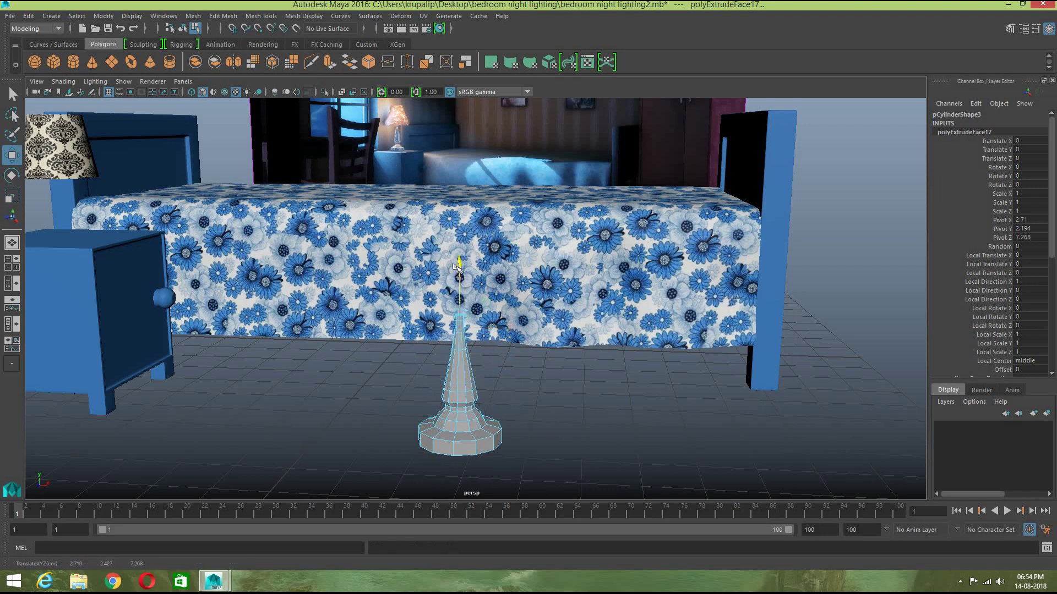
pyautogui.press('Delete')
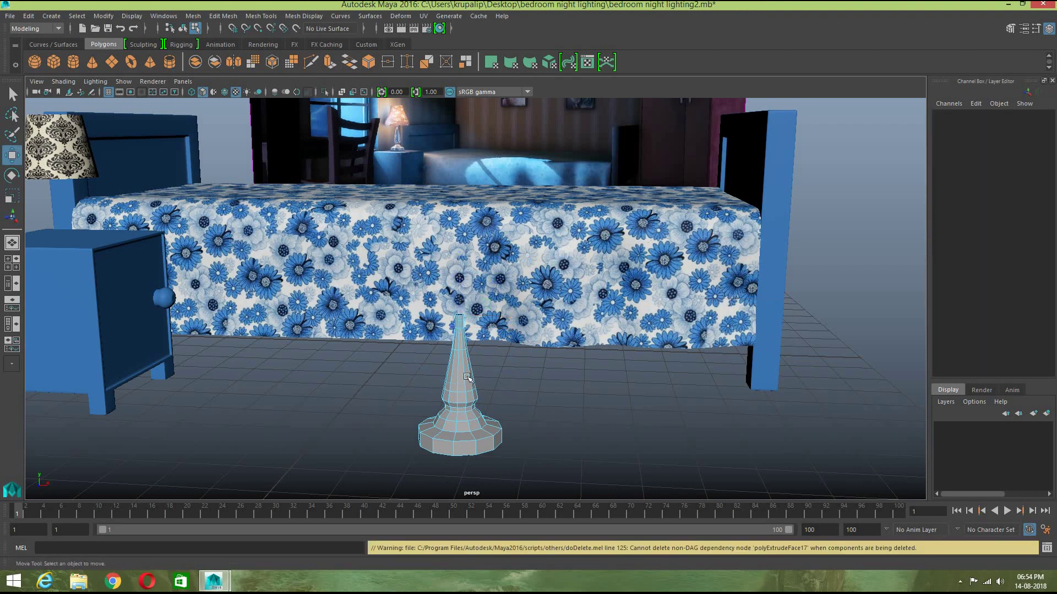
pyautogui.moveTo(467, 264); pyautogui.dragTo(524, 249, button='right')
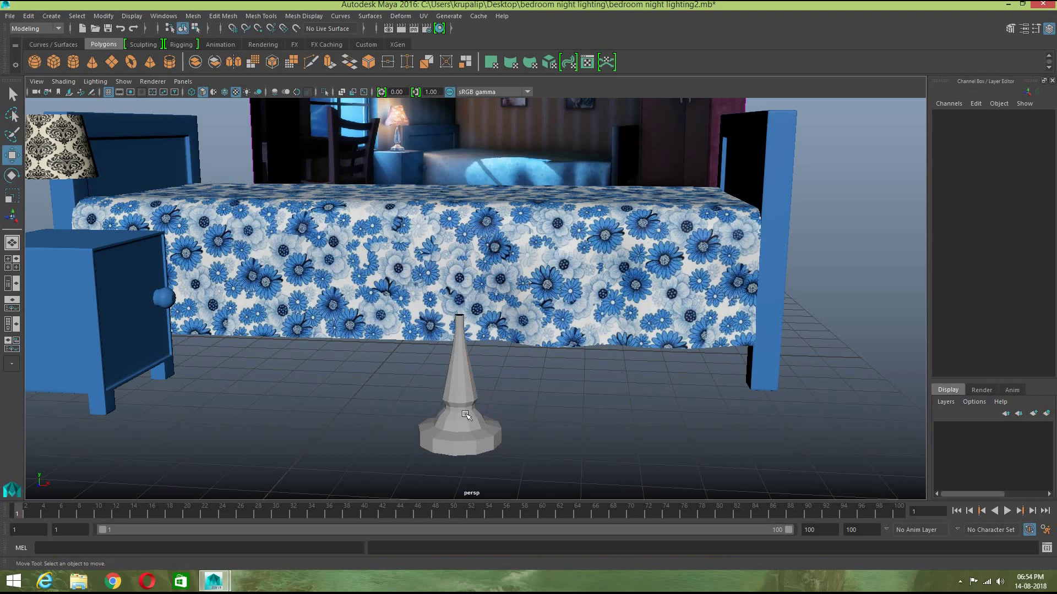
# Step: Display the lamp base with smooth mesh preview and deselect it
pyautogui.click(465, 414)
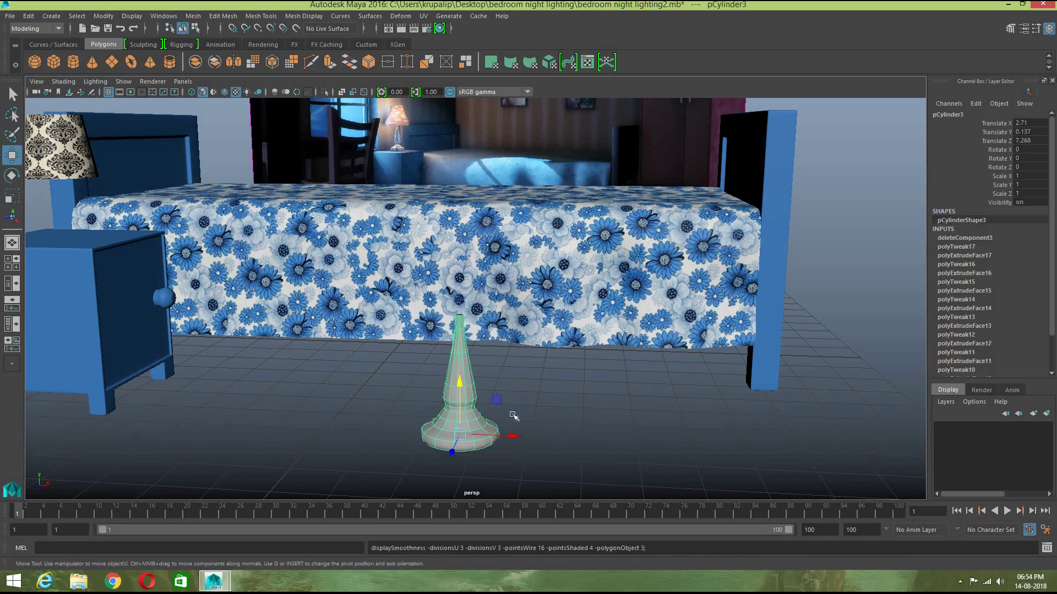
pyautogui.click(536, 418)
pyautogui.keyDown('alt'); pyautogui.moveTo(539, 410); pyautogui.dragTo(429, 356); pyautogui.keyUp('alt')
# Step: Insert an edge loop around the narrow neck of the lamp base with the Insert Edge Loop tool
pyautogui.click(303, 17)
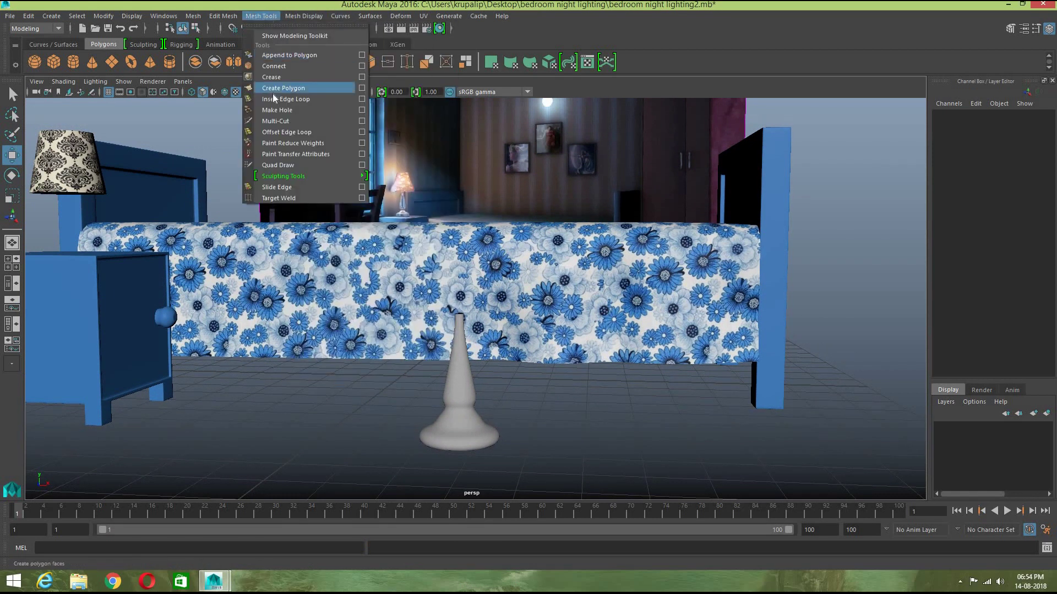
pyautogui.click(275, 100)
pyautogui.click(484, 449)
pyautogui.scroll(2, 498, 465)
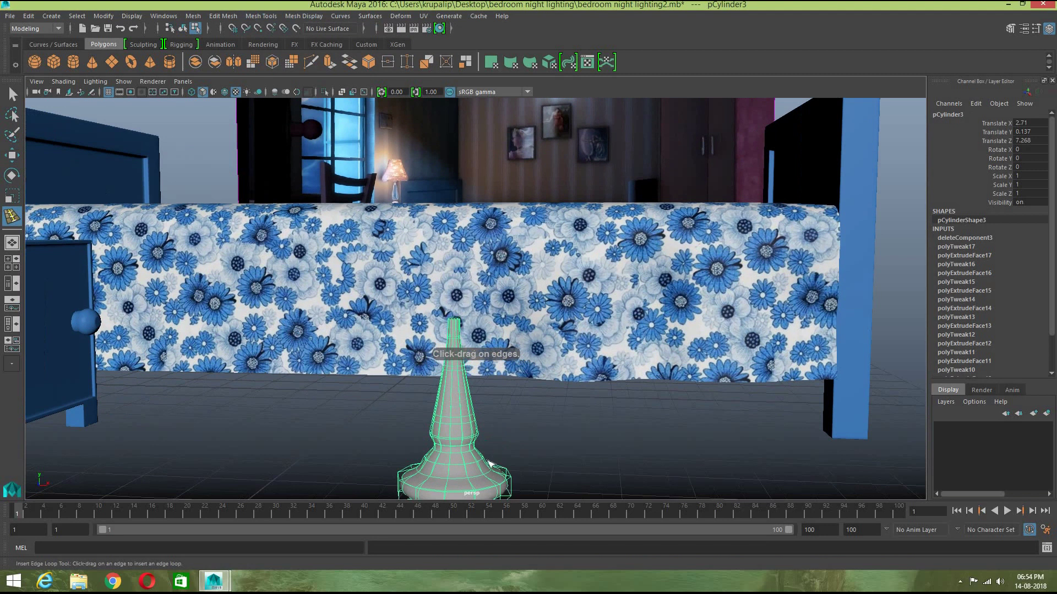
pyautogui.click(466, 445)
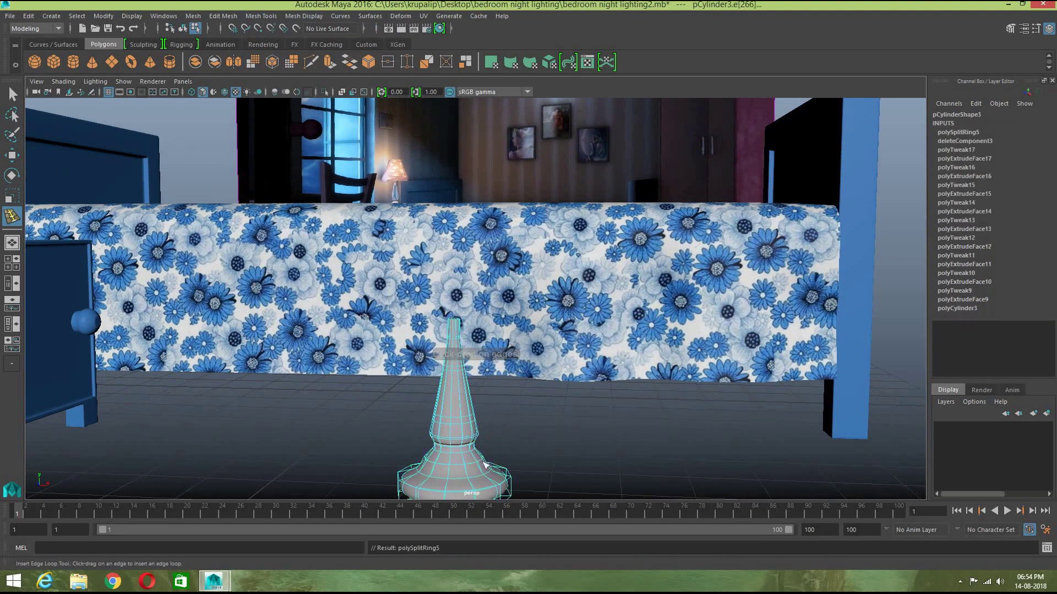
pyautogui.scroll(2, 531, 440)
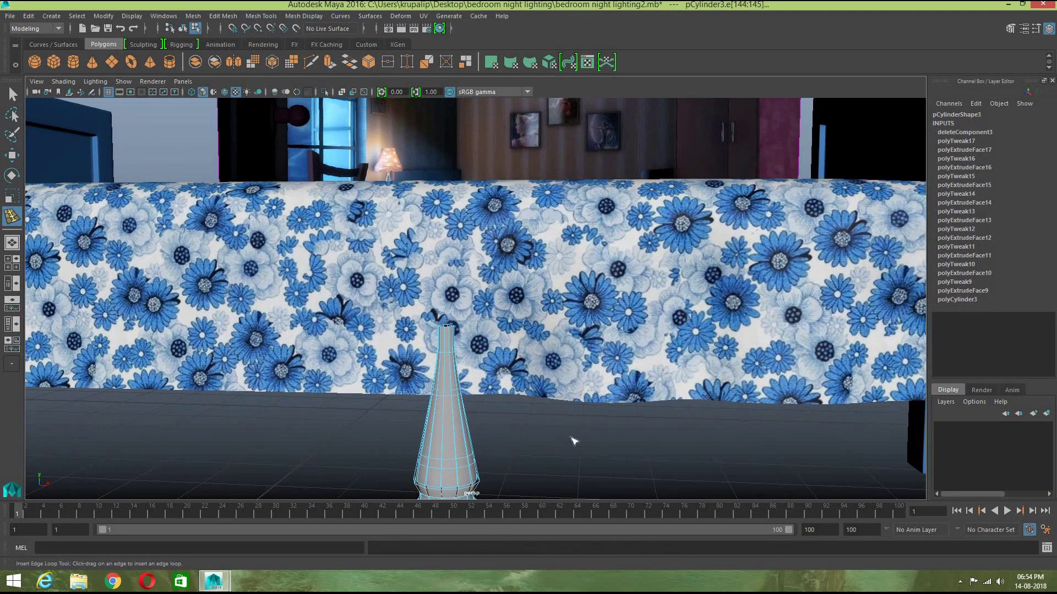
pyautogui.keyDown('alt'); pyautogui.moveTo(577, 381); pyautogui.dragTo(589, 311, button='middle'); pyautogui.keyUp('alt')
pyautogui.keyDown('alt'); pyautogui.moveTo(589, 310); pyautogui.dragTo(550, 362); pyautogui.keyUp('alt')
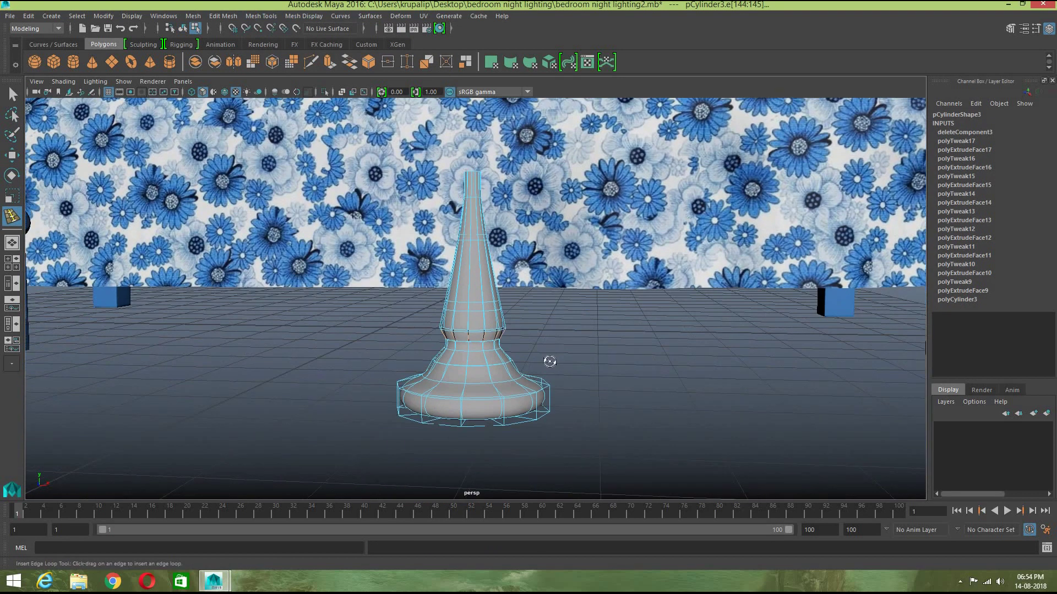
pyautogui.scroll(3, 518, 385)
pyautogui.scroll(4, 506, 271)
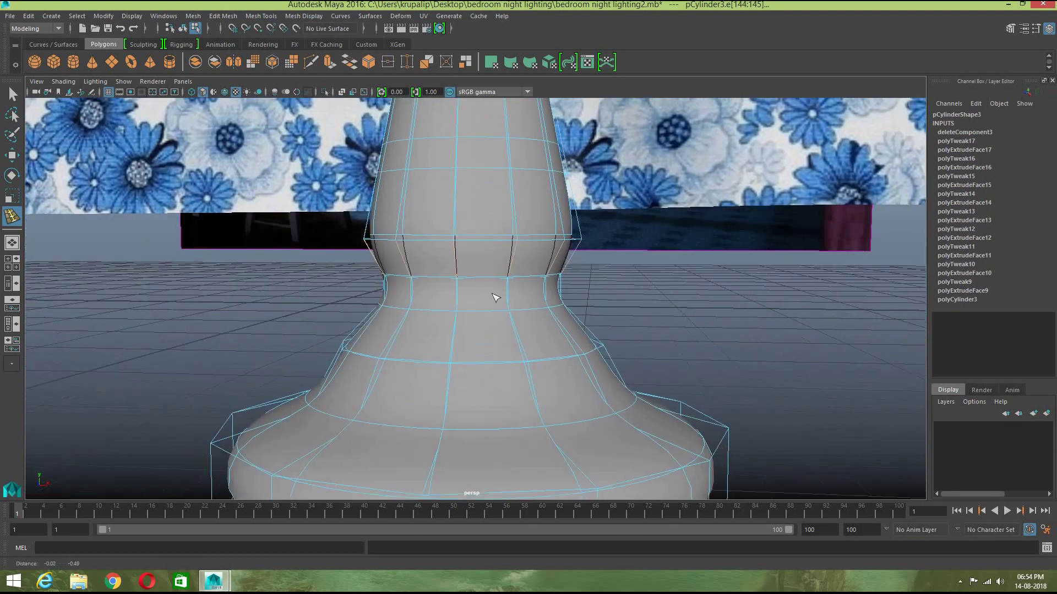
pyautogui.click(462, 290)
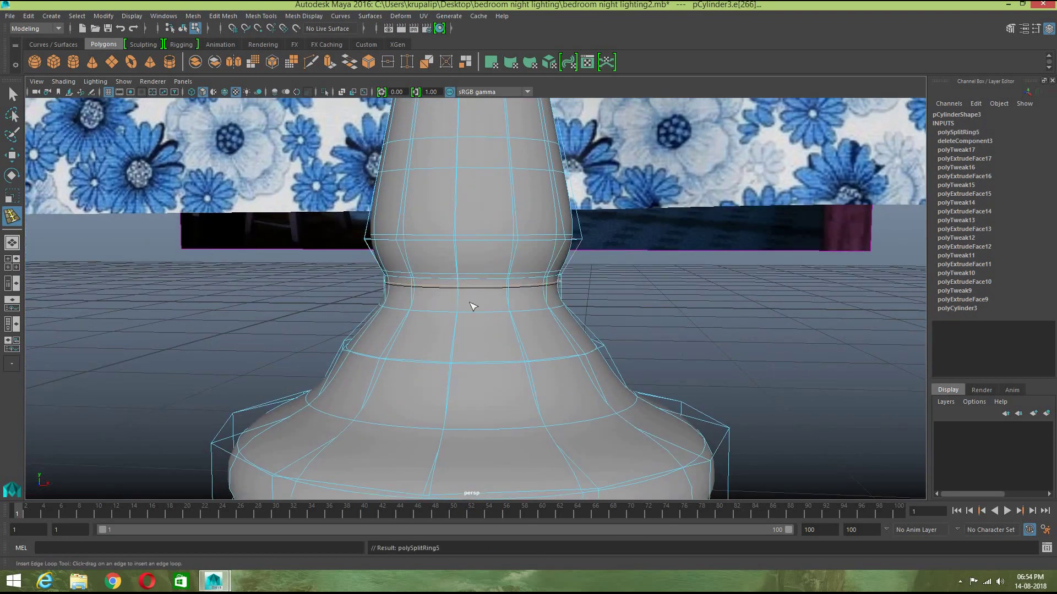
# Step: Insert edge loops around the junction between the flared section and the round foot of the lamp base
pyautogui.scroll(-4, 477, 307)
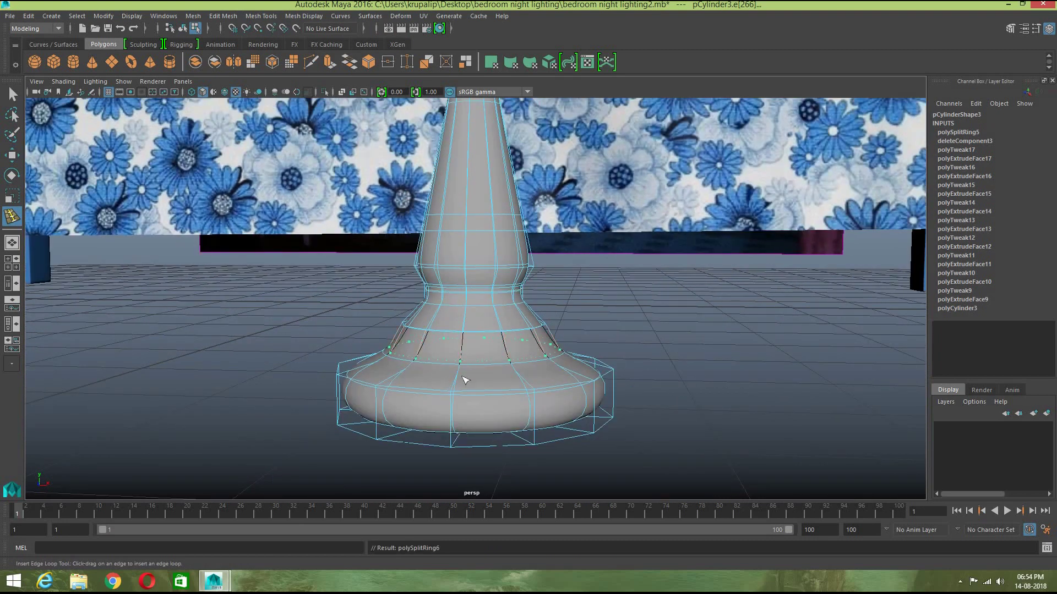
pyautogui.click(465, 379)
pyautogui.click(461, 372)
pyautogui.keyDown('alt'); pyautogui.moveTo(677, 394); pyautogui.dragTo(604, 385); pyautogui.keyUp('alt')
# Step: Insert edge loops near the upper and lower rims of the round foot's side wall
pyautogui.click(607, 388)
pyautogui.keyDown('alt'); pyautogui.moveTo(637, 420); pyautogui.dragTo(510, 403); pyautogui.keyUp('alt')
pyautogui.moveTo(509, 447); pyautogui.dragTo(511, 450)
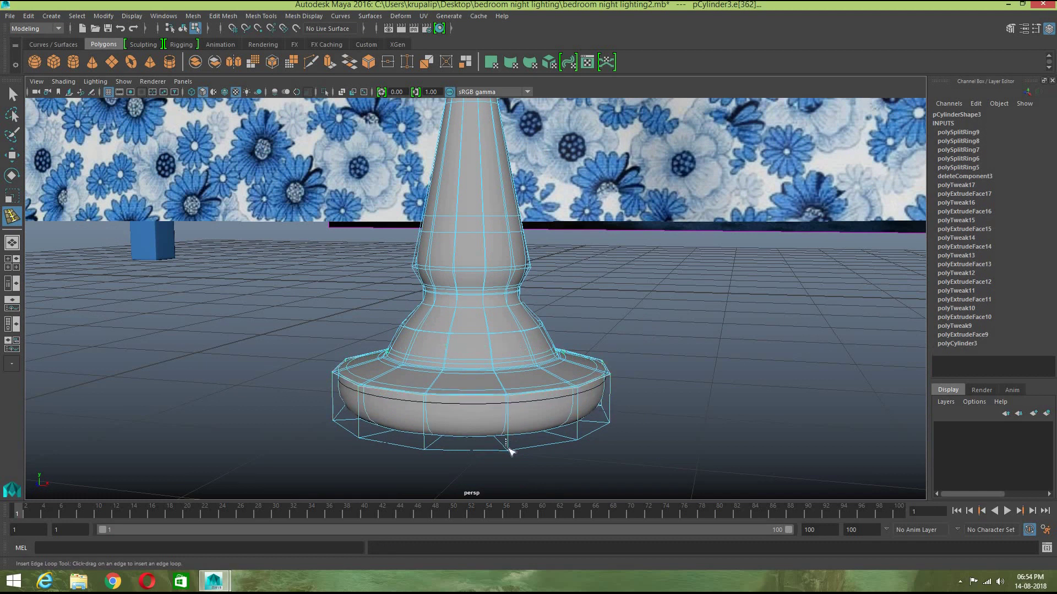
pyautogui.click(621, 445)
pyautogui.moveTo(578, 431); pyautogui.dragTo(583, 439)
# Step: Leave the edge loop tool, return the lamp base to object mode and deselect it
pyautogui.keyDown('alt'); pyautogui.moveTo(637, 396); pyautogui.dragTo(672, 357); pyautogui.keyUp('alt')
pyautogui.keyDown('alt'); pyautogui.moveTo(672, 356); pyautogui.dragTo(670, 403, button='right'); pyautogui.keyUp('alt')
pyautogui.keyDown('alt'); pyautogui.moveTo(670, 403); pyautogui.dragTo(659, 363); pyautogui.keyUp('alt')
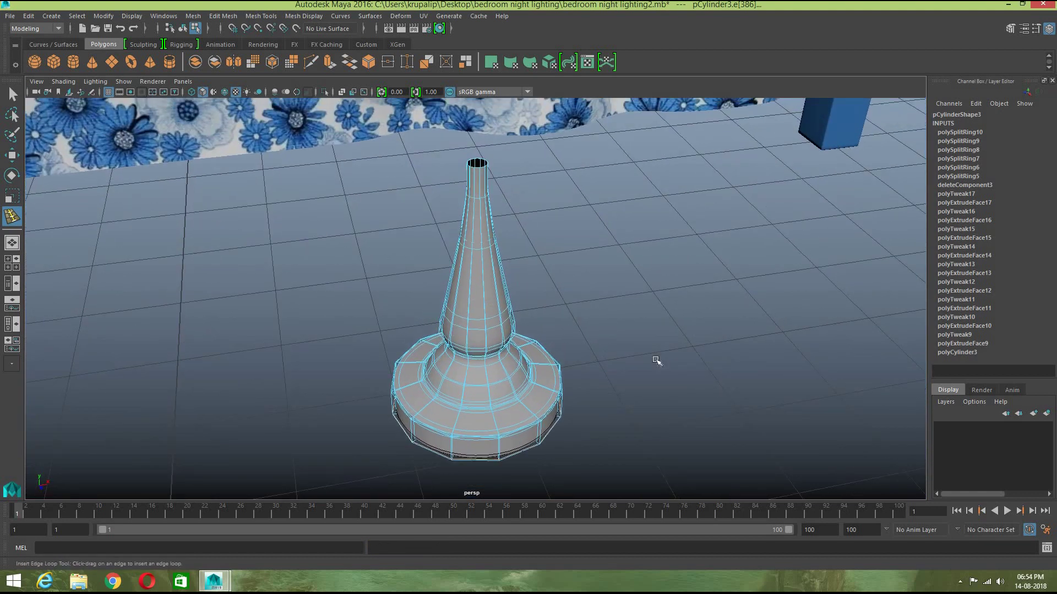
pyautogui.press('w')
pyautogui.moveTo(497, 264); pyautogui.dragTo(552, 246, button='right')
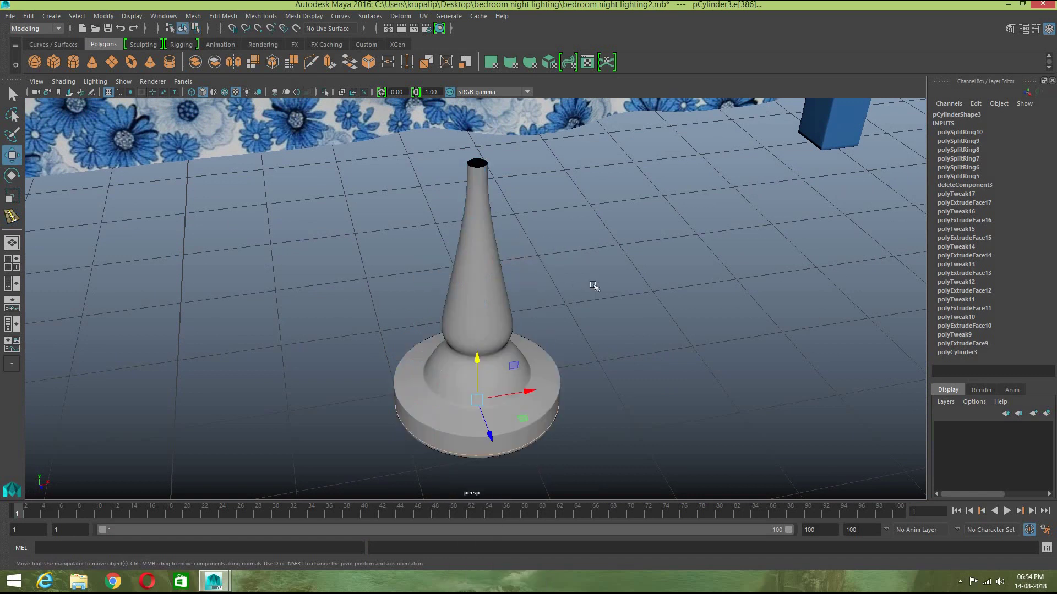
pyautogui.click(609, 306)
pyautogui.scroll(-4, 612, 310)
pyautogui.scroll(-4, 615, 321)
pyautogui.keyDown('alt'); pyautogui.moveTo(614, 319); pyautogui.dragTo(588, 305); pyautogui.keyUp('alt')
pyautogui.scroll(1, 487, 327)
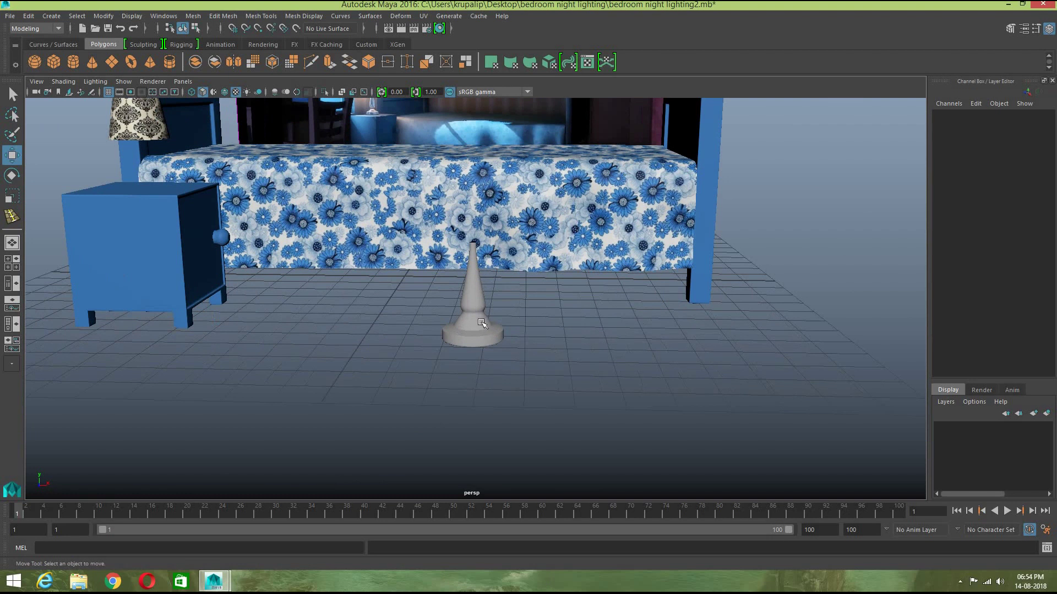
# Step: Switch the lamp base to edge mode and scale the edge loop where the flare meets the foot inward
pyautogui.click(479, 322)
pyautogui.scroll(2, 478, 320)
pyautogui.moveTo(484, 263); pyautogui.dragTo(463, 237, button='right')
pyautogui.scroll(4, 578, 380)
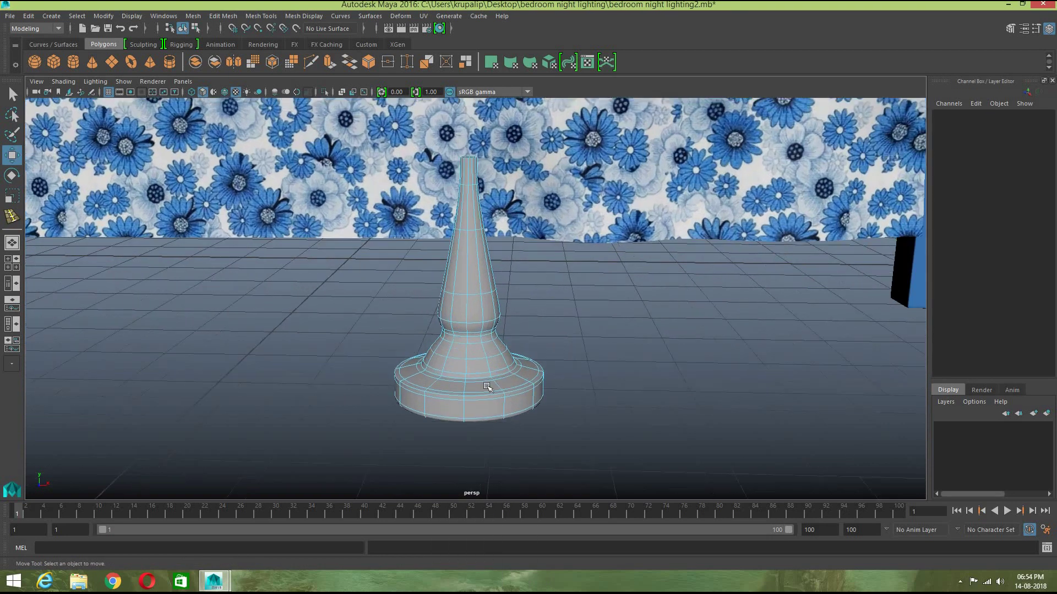
pyautogui.click(485, 375)
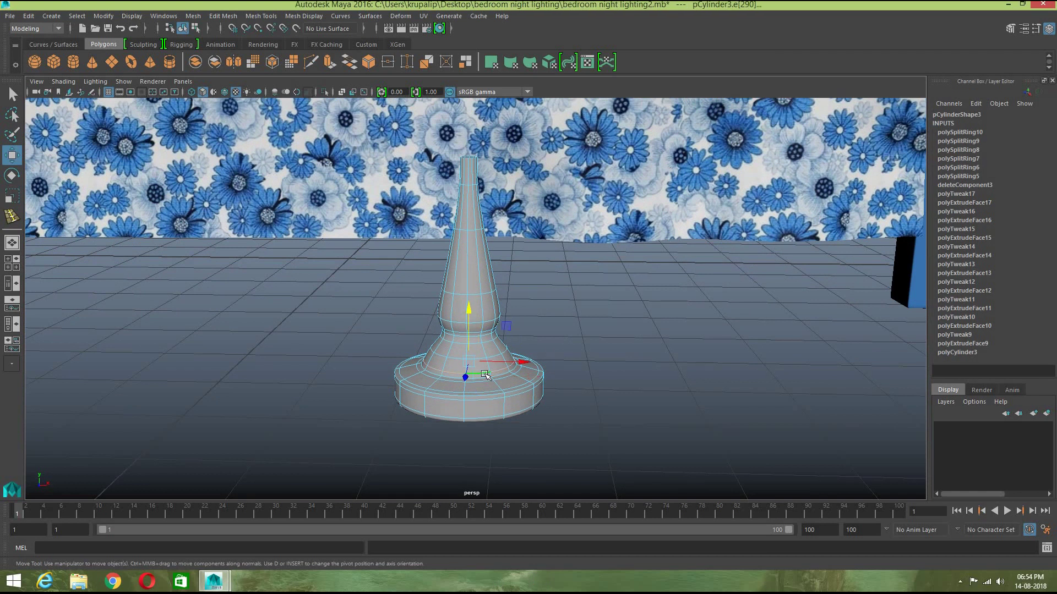
pyautogui.press('r')
pyautogui.click(468, 360)
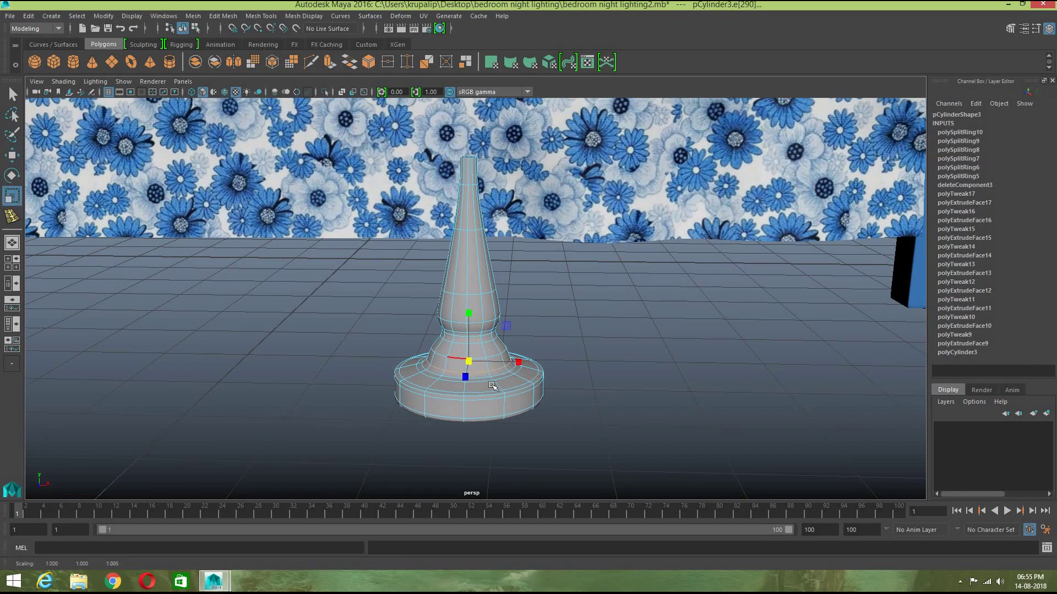
pyautogui.click(476, 375)
pyautogui.moveTo(469, 364)
pyautogui.mouseDown()
pyautogui.moveTo(483, 374)
pyautogui.moveTo(464, 360)
pyautogui.mouseUp()
pyautogui.doubleClick(481, 373)
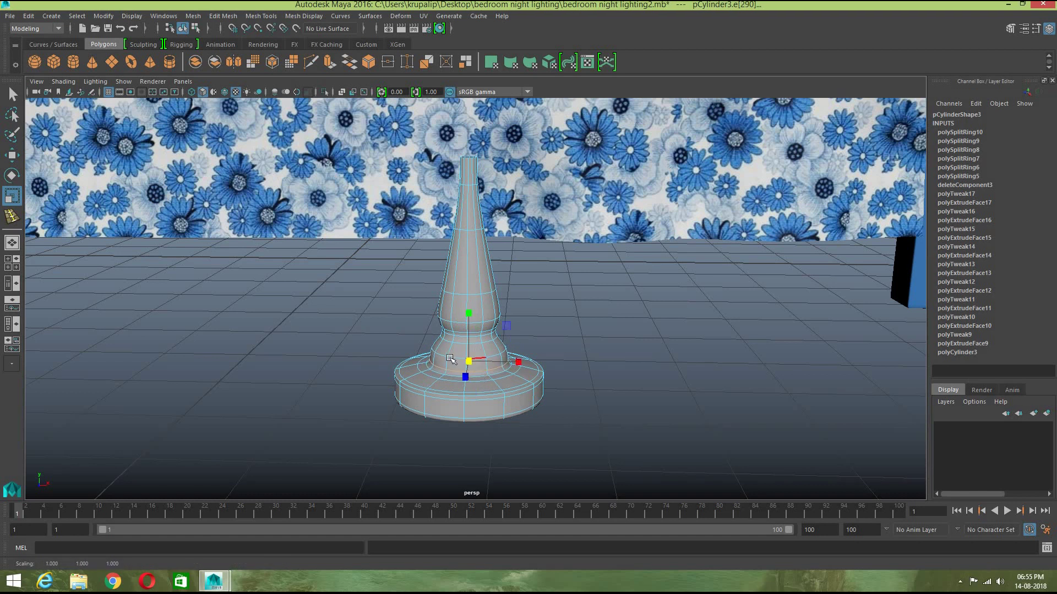
# Step: Scale the edge loops of the flared section above the foot inward to form a narrower bulge, and deselect them
pyautogui.doubleClick(451, 357)
pyautogui.moveTo(467, 348); pyautogui.dragTo(465, 349)
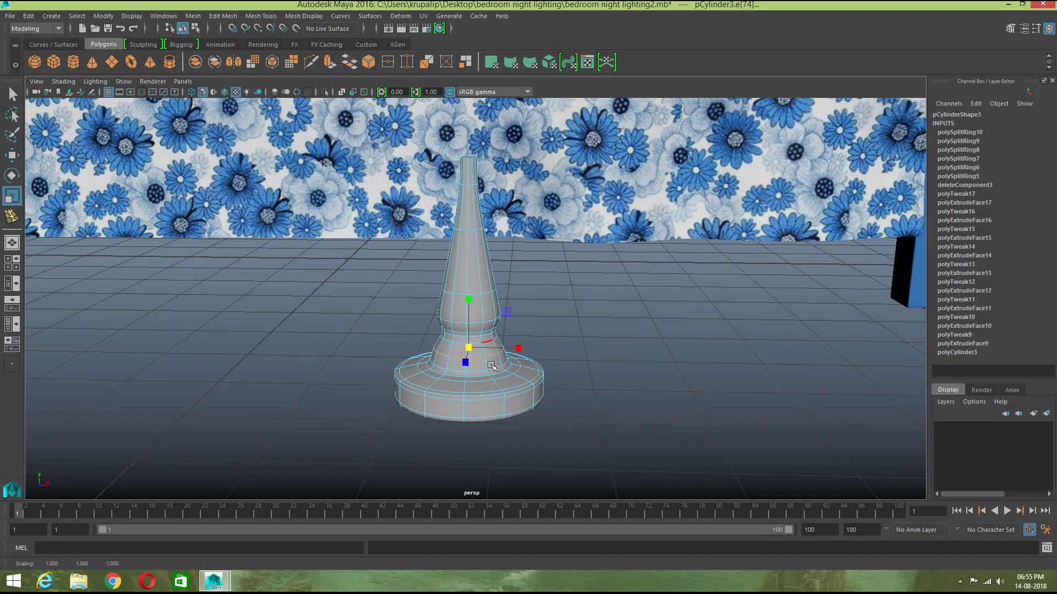
pyautogui.doubleClick(491, 369)
pyautogui.moveTo(465, 363); pyautogui.dragTo(465, 363)
pyautogui.doubleClick(493, 352)
pyautogui.moveTo(466, 348); pyautogui.dragTo(468, 349)
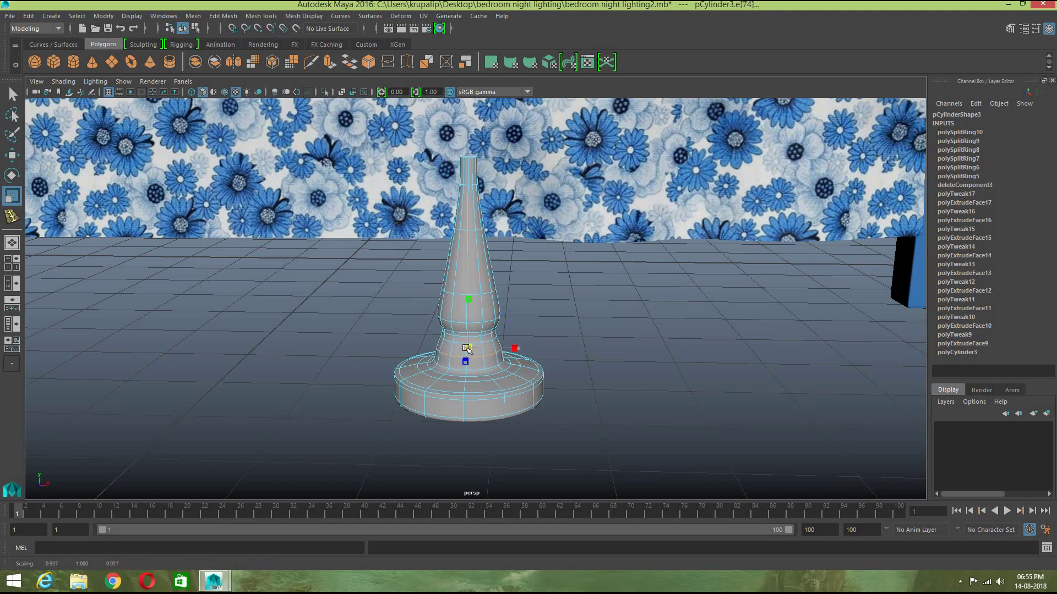
pyautogui.click(601, 361)
pyautogui.scroll(-5, 602, 360)
pyautogui.moveTo(491, 353); pyautogui.dragTo(557, 254, button='right')
pyautogui.scroll(-6, 552, 348)
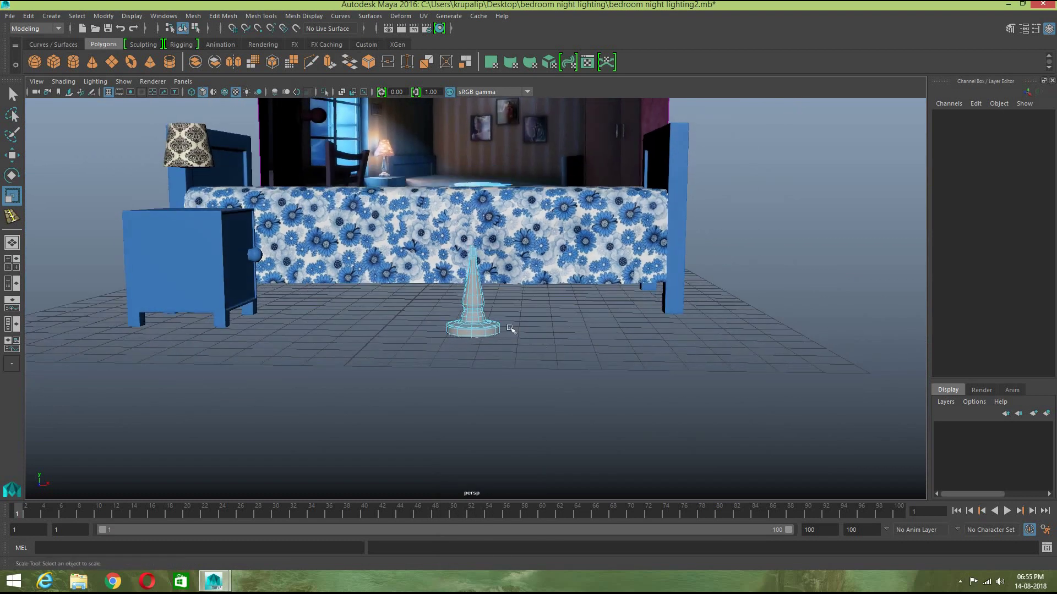
# Step: Adjust the height of the edge loop at the bulge's lower end along Y and return to object mode
pyautogui.scroll(6, 491, 340)
pyautogui.keyDown('alt'); pyautogui.moveTo(507, 411); pyautogui.dragTo(480, 364); pyautogui.keyUp('alt')
pyautogui.click(478, 347)
pyautogui.click(472, 366)
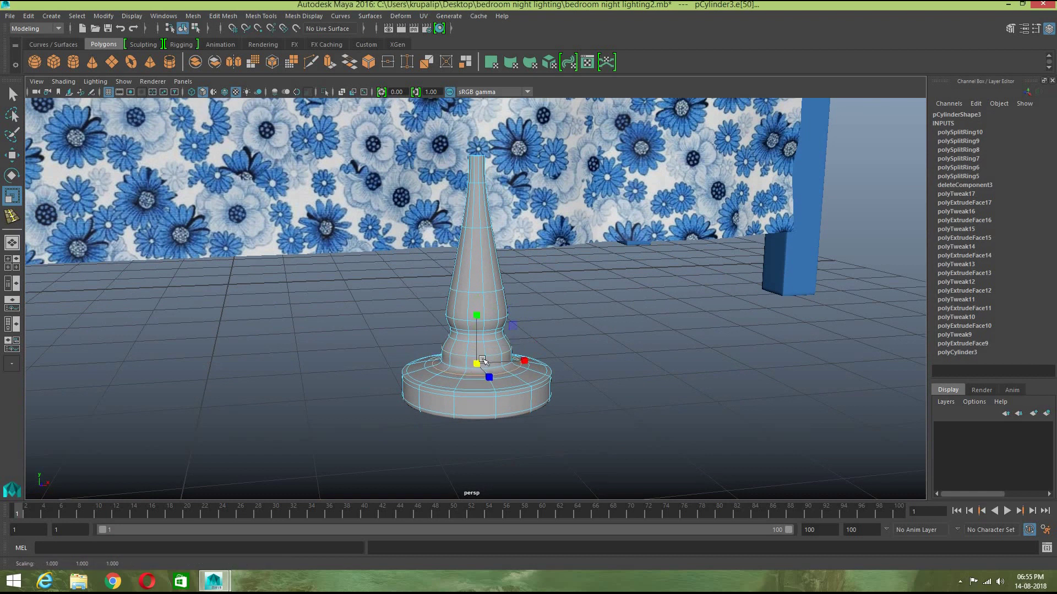
pyautogui.press('w')
pyautogui.moveTo(479, 313); pyautogui.dragTo(478, 313)
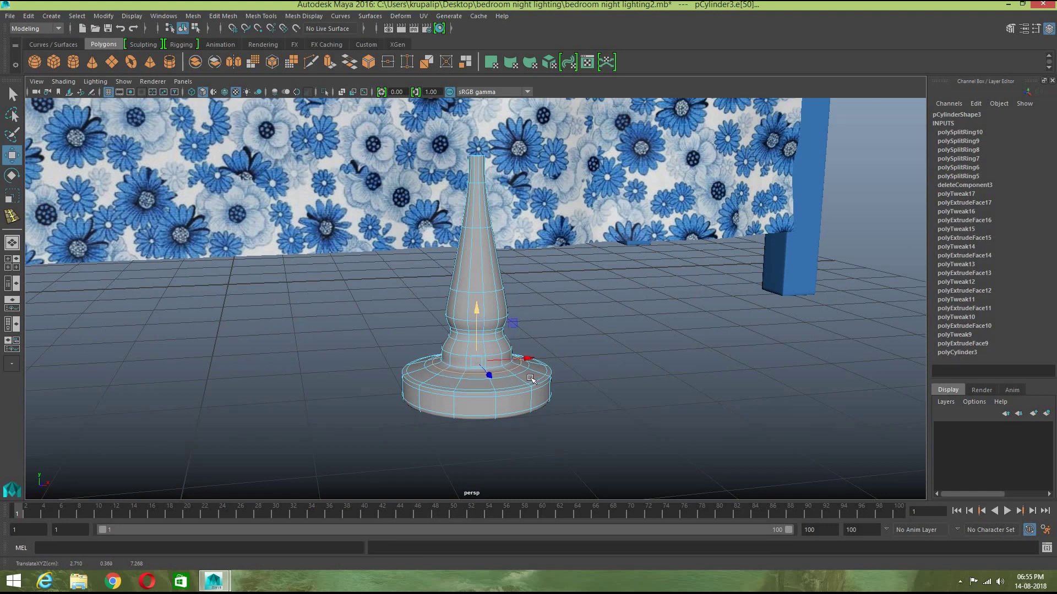
pyautogui.moveTo(530, 263); pyautogui.dragTo(607, 248, button='right')
pyautogui.click(613, 341)
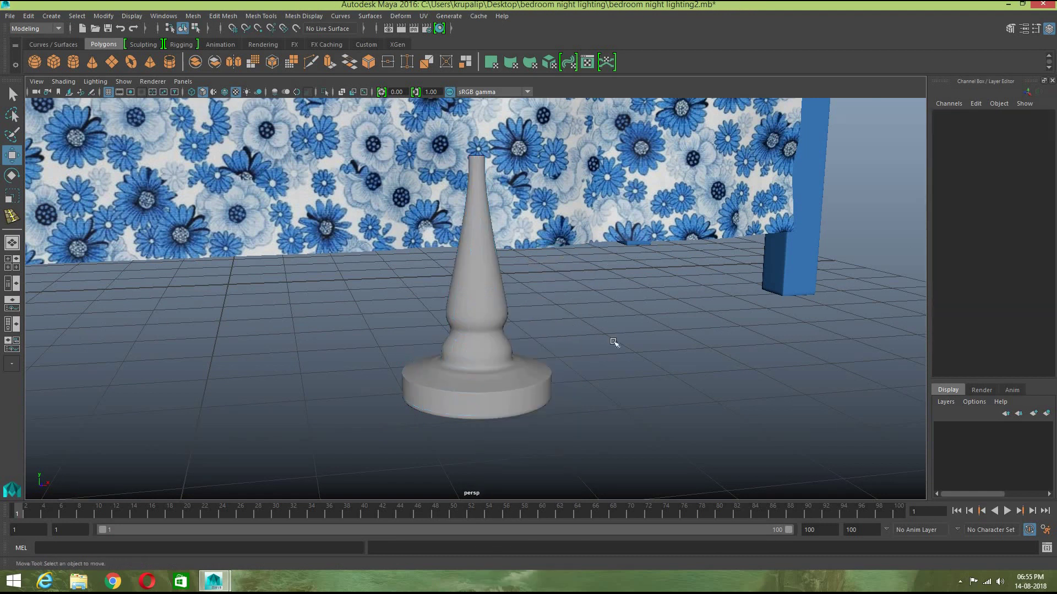
# Step: Undo the last three actions, return the lamp base to object mode and deselect it
pyautogui.click(509, 396)
pyautogui.scroll(3, 551, 430)
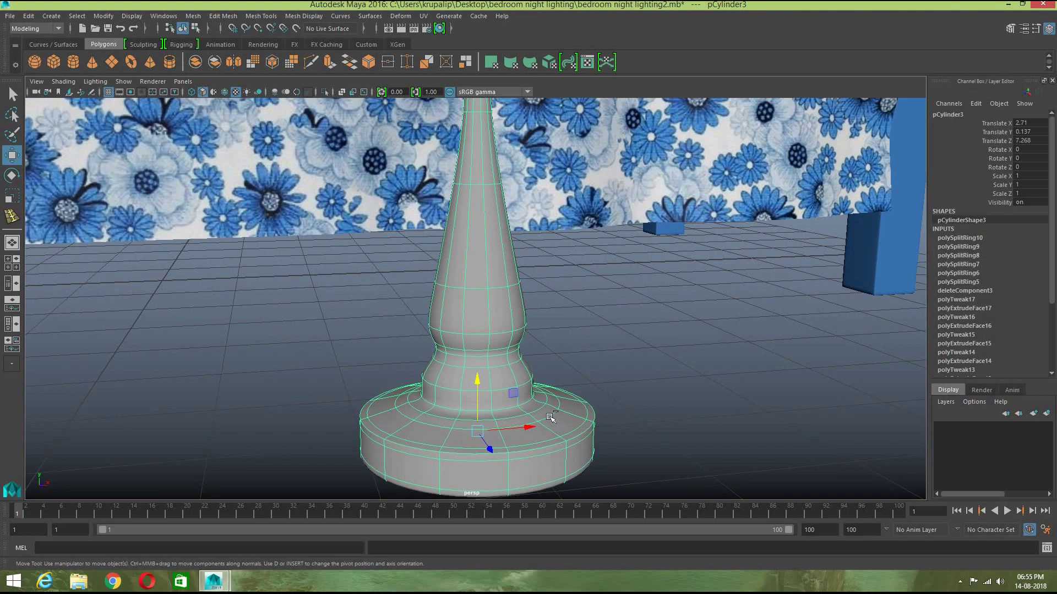
pyautogui.hotkey('ctrl', 'z')
pyautogui.hotkey('ctrl', 'z')
pyautogui.hotkey('ctrl', 'z')
pyautogui.moveTo(550, 418); pyautogui.dragTo(657, 310, button='right')
pyautogui.click(657, 309)
pyautogui.scroll(-4, 557, 423)
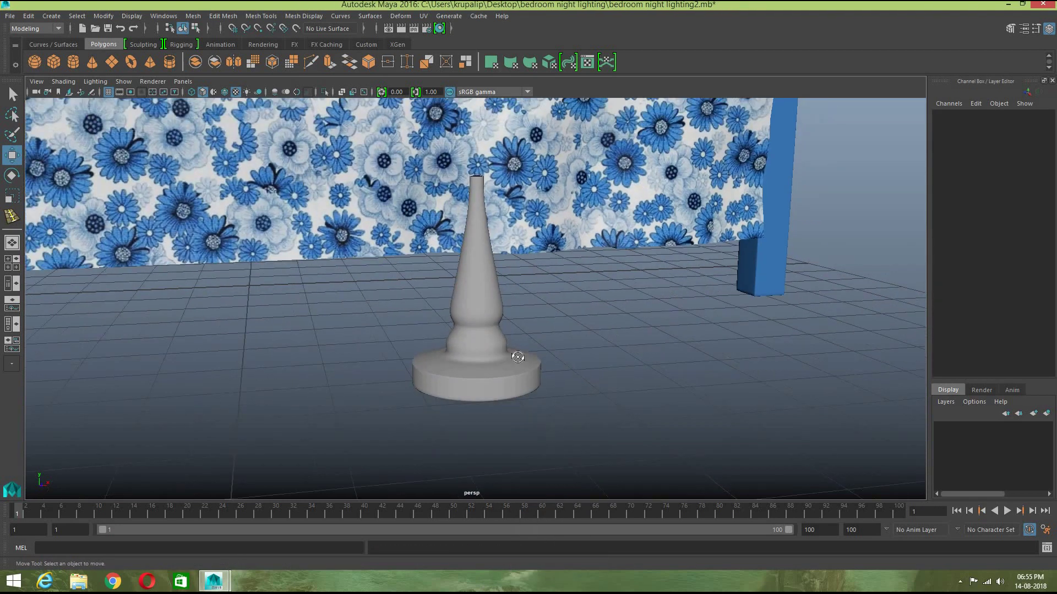
# Step: Turn off the smooth mesh preview and delete all the cap faces on the underside of the lamp base
pyautogui.keyDown('alt'); pyautogui.moveTo(514, 354); pyautogui.dragTo(478, 331); pyautogui.keyUp('alt')
pyautogui.click(478, 328)
pyautogui.moveTo(476, 308)
pyautogui.mouseDown(button='right')
pyautogui.moveTo(474, 300)
pyautogui.moveTo(480, 314)
pyautogui.mouseUp(button='right')
pyautogui.press('1')
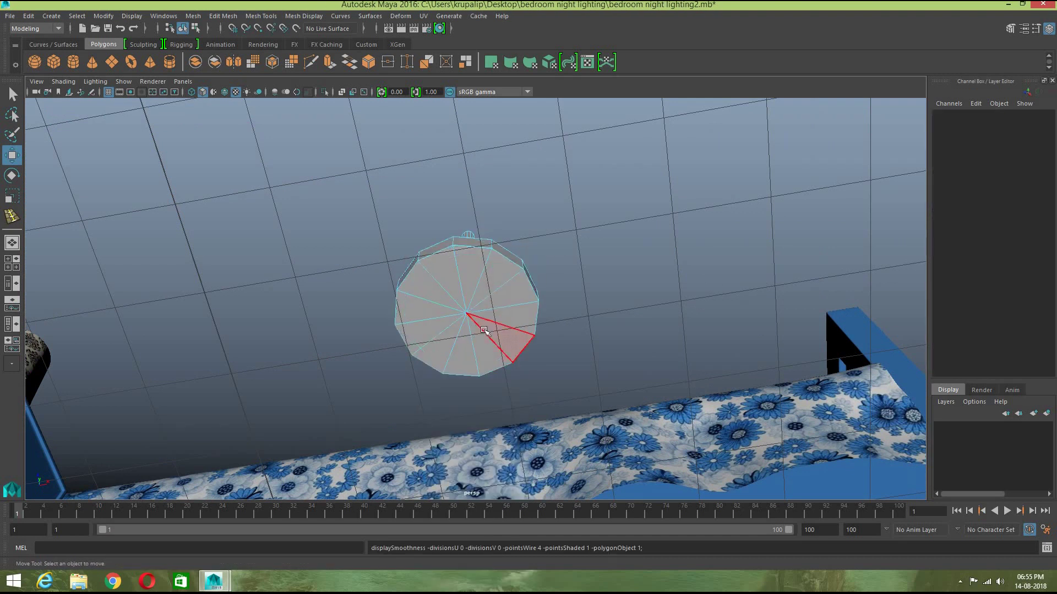
pyautogui.click(493, 341)
pyautogui.keyDown('shift'); pyautogui.click(509, 314); pyautogui.keyUp('shift')
pyautogui.keyDown('shift'); pyautogui.click(502, 299); pyautogui.keyUp('shift')
pyautogui.keyDown('shift'); pyautogui.click(473, 269); pyautogui.keyUp('shift')
pyautogui.keyDown('shift'); pyautogui.click(499, 275); pyautogui.keyUp('shift')
pyautogui.keyDown('shift'); pyautogui.click(462, 349); pyautogui.keyUp('shift')
pyautogui.keyDown('shift'); pyautogui.click(421, 334); pyautogui.keyUp('shift')
pyautogui.keyDown('shift'); pyautogui.click(419, 312); pyautogui.keyUp('shift')
pyautogui.keyDown('shift'); pyautogui.click(420, 291); pyautogui.keyUp('shift')
pyautogui.keyDown('shift'); pyautogui.click(496, 274); pyautogui.keyUp('shift')
pyautogui.keyDown('shift'); pyautogui.click(447, 275); pyautogui.keyUp('shift')
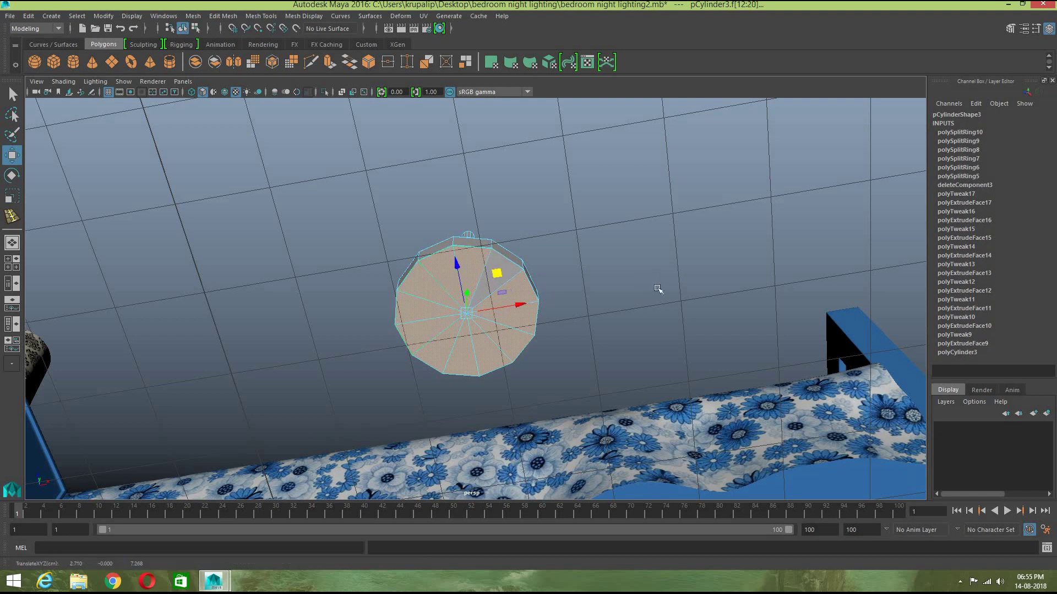
pyautogui.keyDown('shift'); pyautogui.click(503, 262); pyautogui.keyUp('shift')
pyautogui.keyDown('alt'); pyautogui.moveTo(576, 359); pyautogui.dragTo(542, 267); pyautogui.keyUp('alt')
pyautogui.click(542, 268)
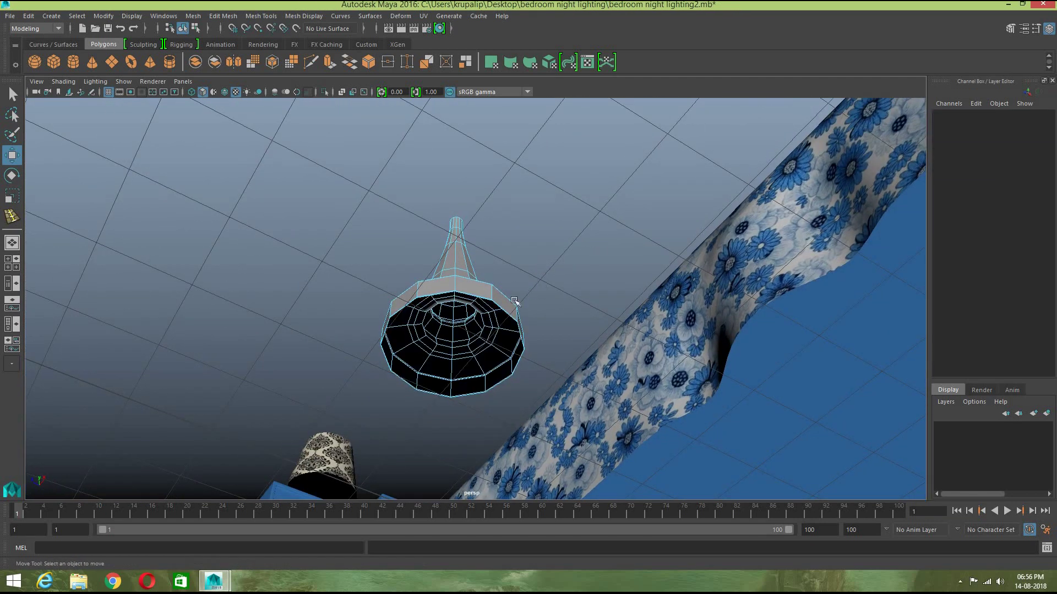
# Step: Return the lamp base to object mode, display it with smooth mesh preview and deselect it
pyautogui.moveTo(502, 302)
pyautogui.mouseDown(button='right')
pyautogui.moveTo(474, 278)
pyautogui.moveTo(485, 310)
pyautogui.mouseUp(button='right')
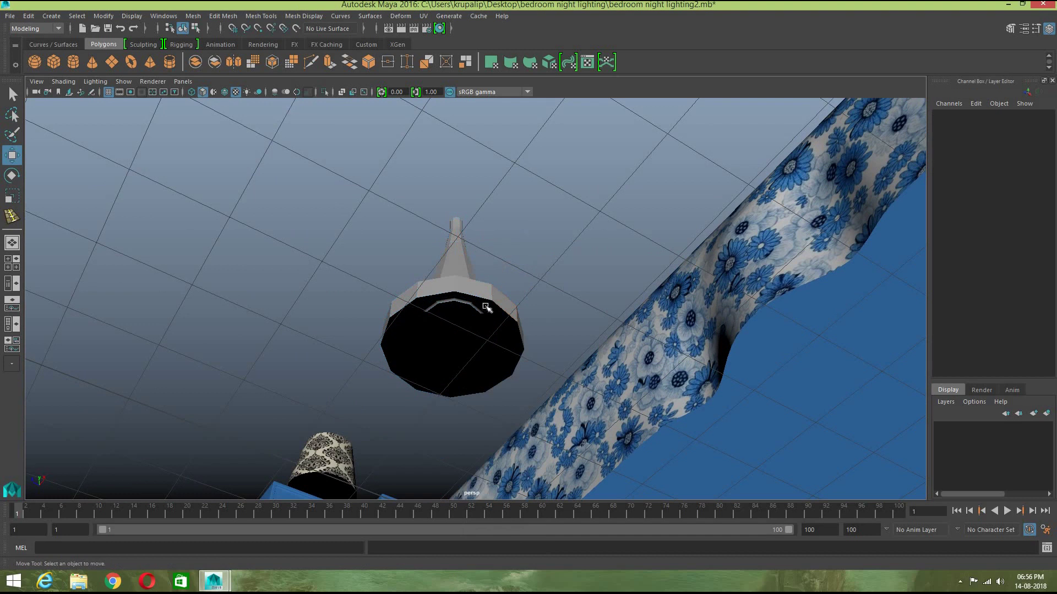
pyautogui.click(485, 307)
pyautogui.press('3')
pyautogui.click(549, 283)
# Step: Switch the lamp base to edge mode and scale the edge loop at the neck inward
pyautogui.keyDown('alt'); pyautogui.moveTo(549, 283); pyautogui.dragTo(478, 338); pyautogui.keyUp('alt')
pyautogui.keyDown('alt'); pyautogui.moveTo(525, 472); pyautogui.dragTo(546, 441); pyautogui.keyUp('alt')
pyautogui.keyDown('alt'); pyautogui.moveTo(546, 441); pyautogui.dragTo(597, 496, button='right'); pyautogui.keyUp('alt')
pyautogui.keyDown('alt'); pyautogui.moveTo(598, 495); pyautogui.dragTo(588, 425, button='middle'); pyautogui.keyUp('alt')
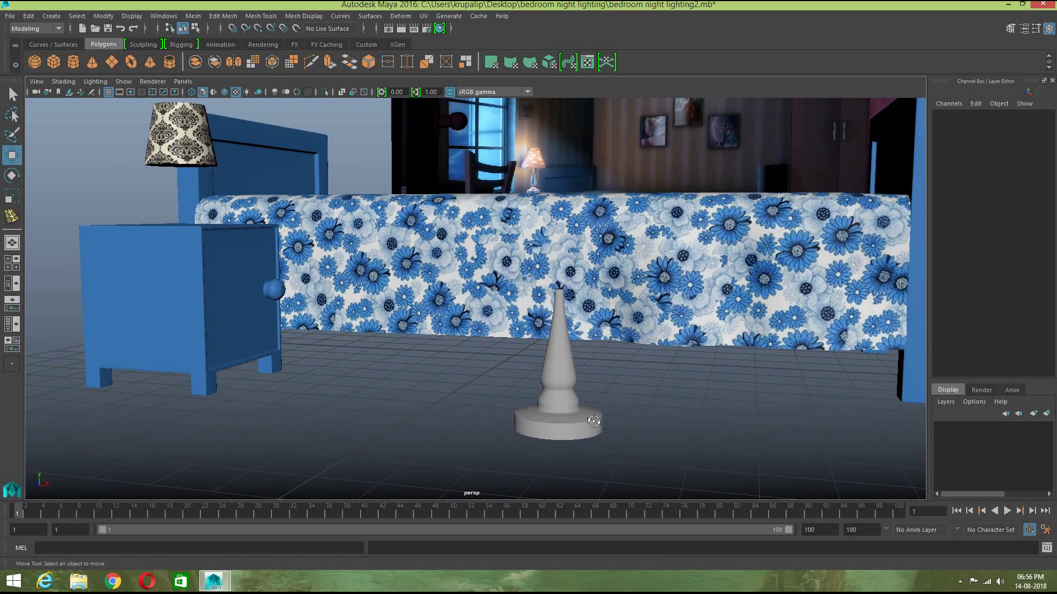
pyautogui.keyDown('alt'); pyautogui.moveTo(593, 421); pyautogui.dragTo(578, 418); pyautogui.keyUp('alt')
pyautogui.keyDown('alt'); pyautogui.moveTo(517, 388); pyautogui.dragTo(560, 408, button='right'); pyautogui.keyUp('alt')
pyautogui.keyDown('alt'); pyautogui.moveTo(559, 408); pyautogui.dragTo(526, 390, button='middle'); pyautogui.keyUp('alt')
pyautogui.keyDown('alt'); pyautogui.moveTo(572, 452); pyautogui.dragTo(554, 391, button='middle'); pyautogui.keyUp('alt')
pyautogui.moveTo(555, 391); pyautogui.dragTo(556, 230, button='right')
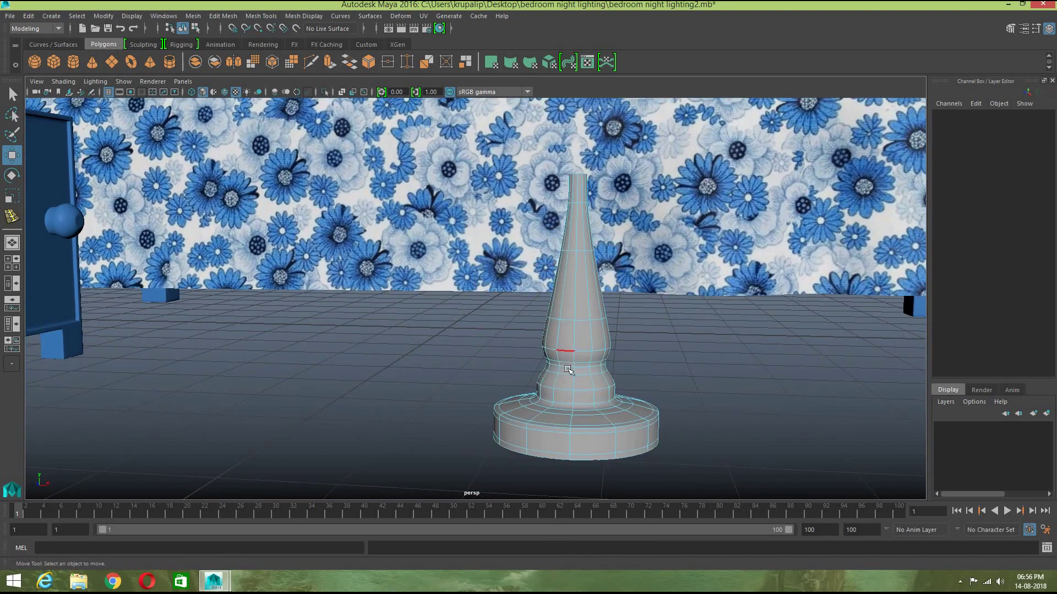
pyautogui.click(571, 366)
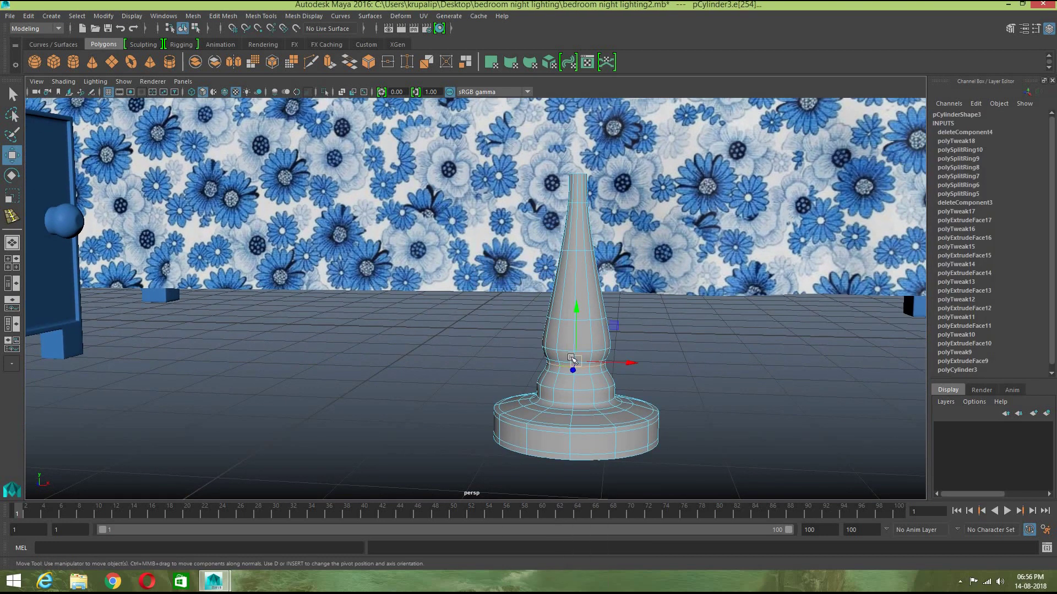
pyautogui.press('r')
pyautogui.moveTo(573, 369); pyautogui.dragTo(568, 362)
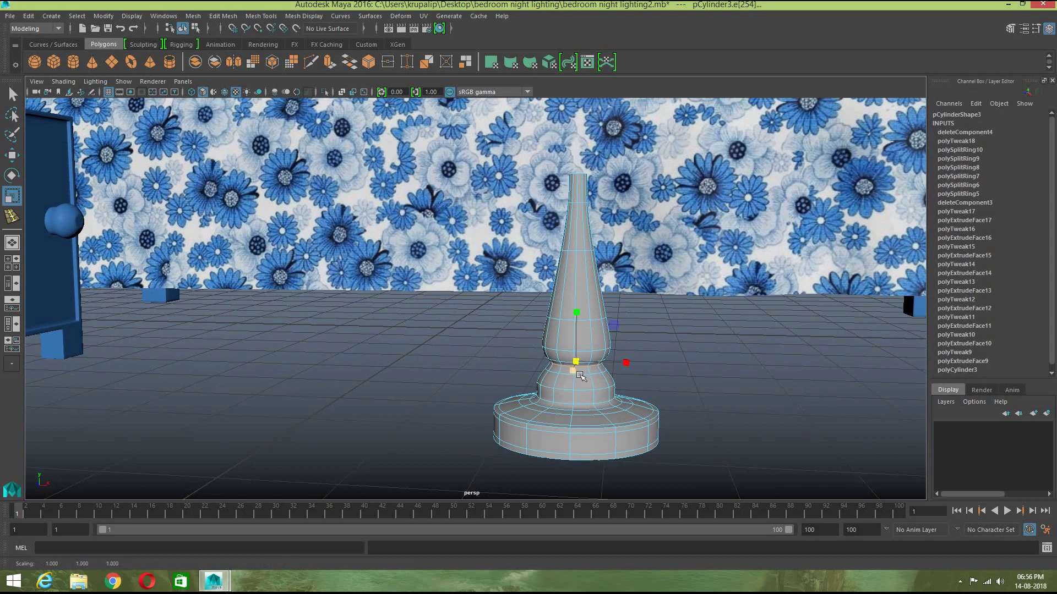
# Step: Scale the edge loops of the bulge below the neck inward, its lowest loop to about 0.871 in X and Z
pyautogui.click(583, 391)
pyautogui.doubleClick(584, 392)
pyautogui.moveTo(576, 382)
pyautogui.mouseDown()
pyautogui.moveTo(563, 383)
pyautogui.moveTo(599, 408)
pyautogui.moveTo(571, 402)
pyautogui.mouseUp()
pyautogui.doubleClick(587, 404)
pyautogui.doubleClick(585, 405)
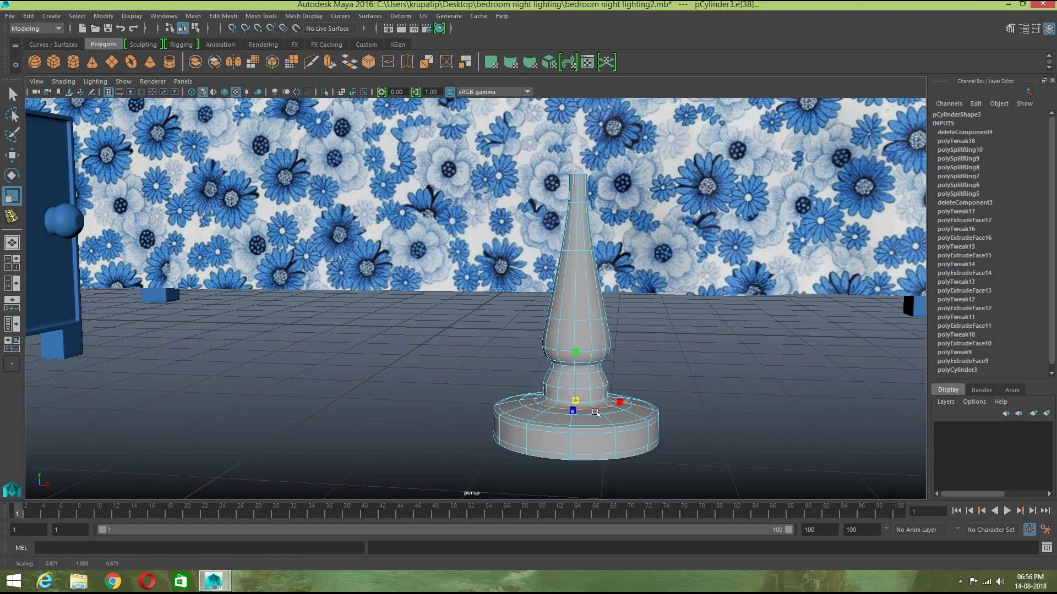
# Step: Scale the innermost edge loop on the foot's top surface to about 0.844 in Z and return to object mode
pyautogui.doubleClick(590, 408)
pyautogui.moveTo(573, 405); pyautogui.dragTo(561, 403)
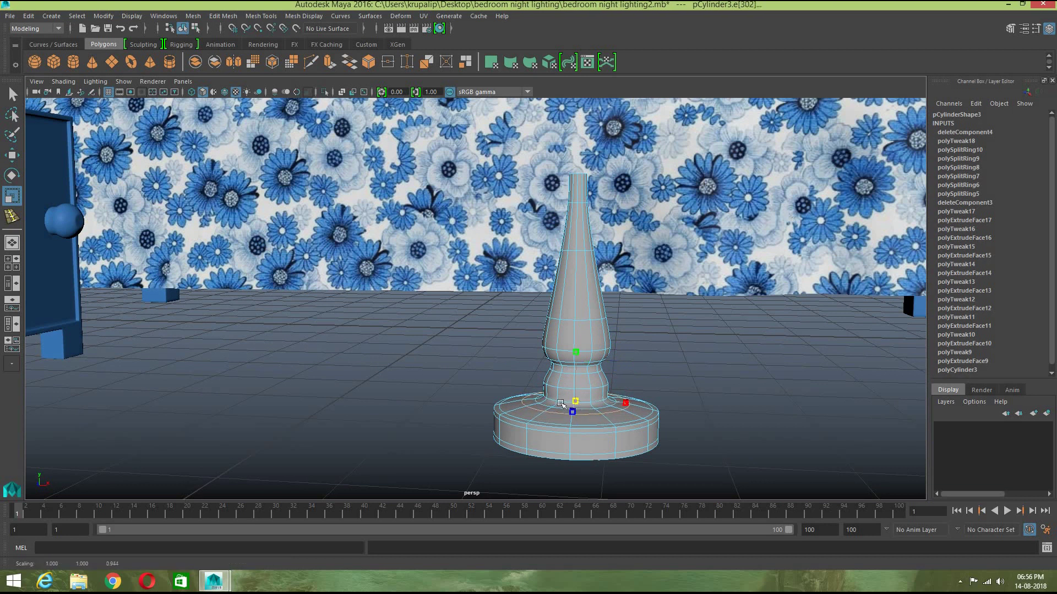
pyautogui.click(712, 420)
pyautogui.moveTo(556, 264); pyautogui.dragTo(609, 250, button='right')
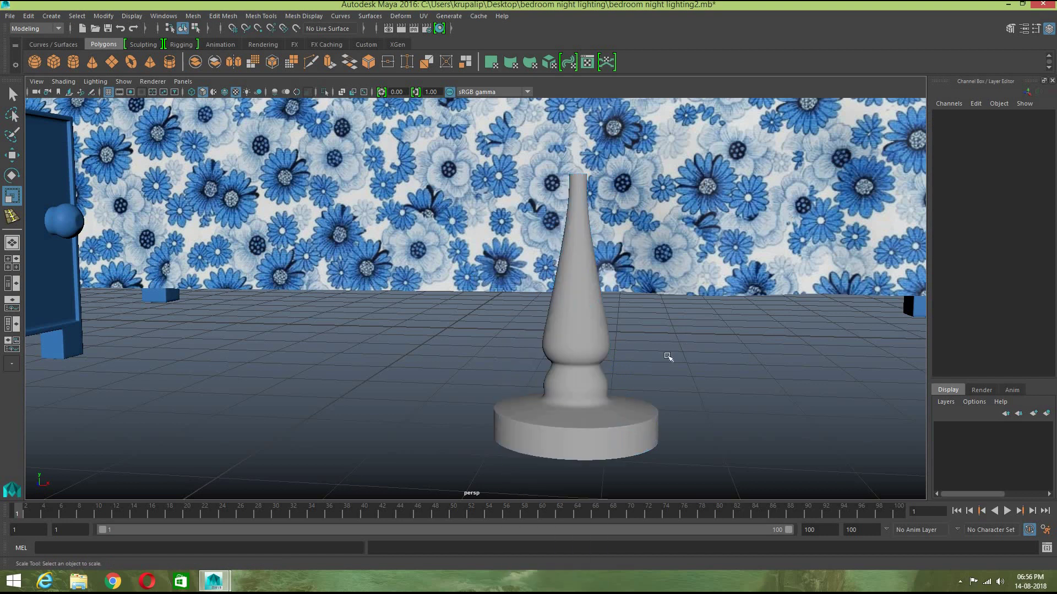
# Step: Move the edge loop at the foot's upper rim slightly down in Y, return to object mode and deselect the lamp base
pyautogui.scroll(-3, 667, 357)
pyautogui.click(572, 400)
pyautogui.scroll(5, 572, 401)
pyautogui.moveTo(544, 263); pyautogui.dragTo(545, 234, button='right')
pyautogui.click(567, 448)
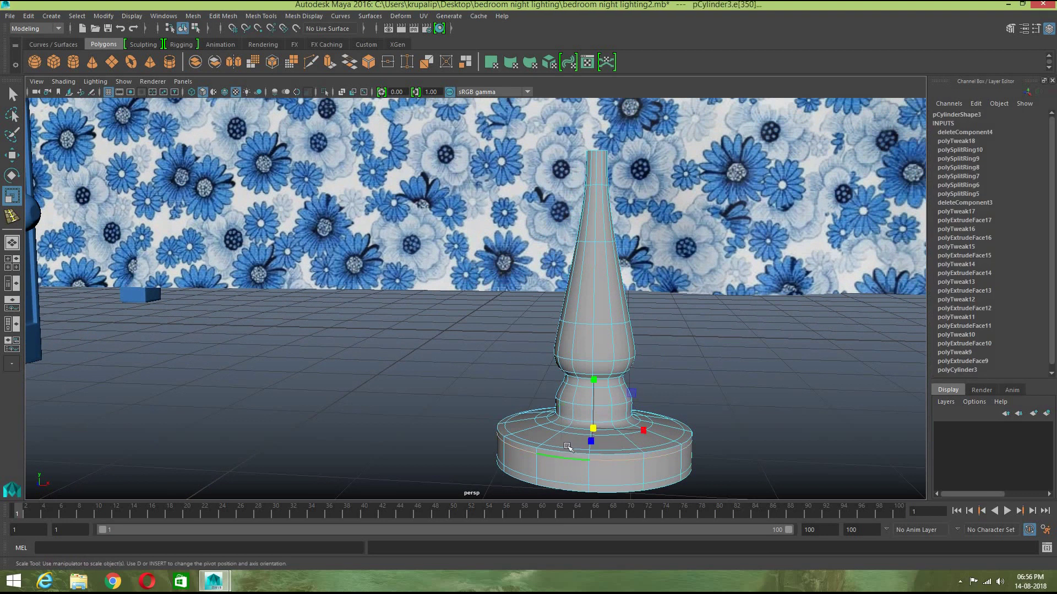
pyautogui.press('w')
pyautogui.moveTo(593, 380); pyautogui.dragTo(595, 382)
pyautogui.moveTo(644, 456); pyautogui.dragTo(711, 251, button='right')
pyautogui.click(756, 356)
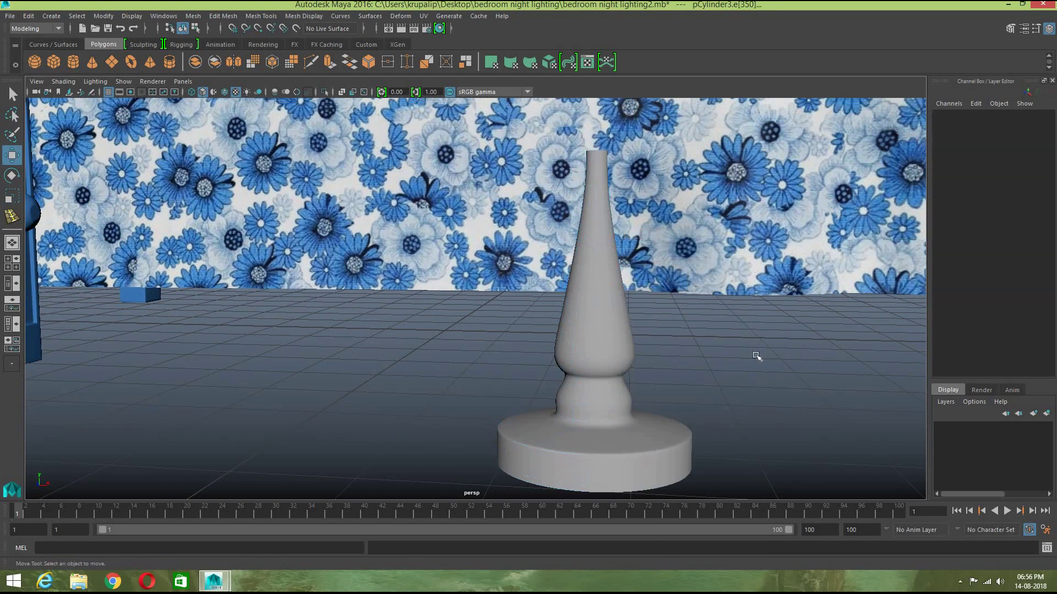
# Step: Move the lamp base onto the bedside table beneath the shade, at about Translate X -6.222, Y 3.6, Z 5.099
pyautogui.keyDown('alt'); pyautogui.moveTo(725, 428); pyautogui.dragTo(532, 392); pyautogui.keyUp('alt')
pyautogui.click(532, 388)
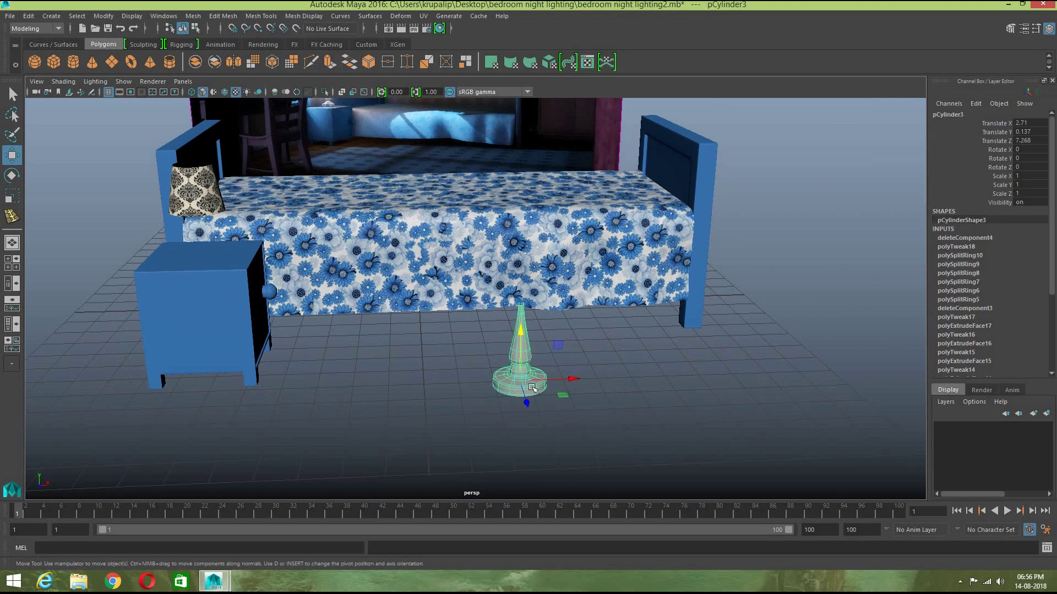
pyautogui.click(11, 263)
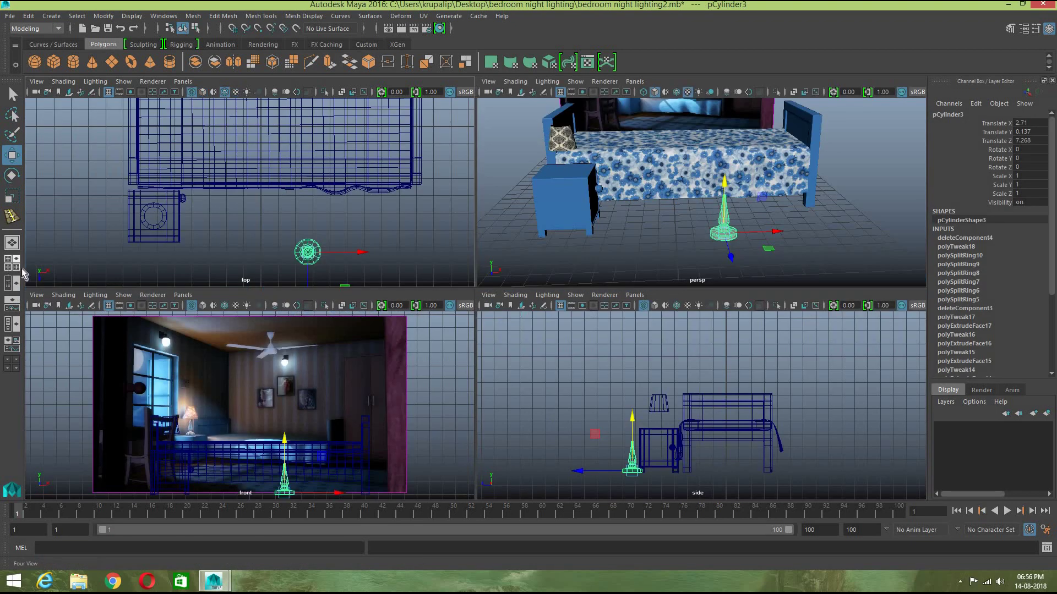
pyautogui.moveTo(311, 254); pyautogui.dragTo(159, 220)
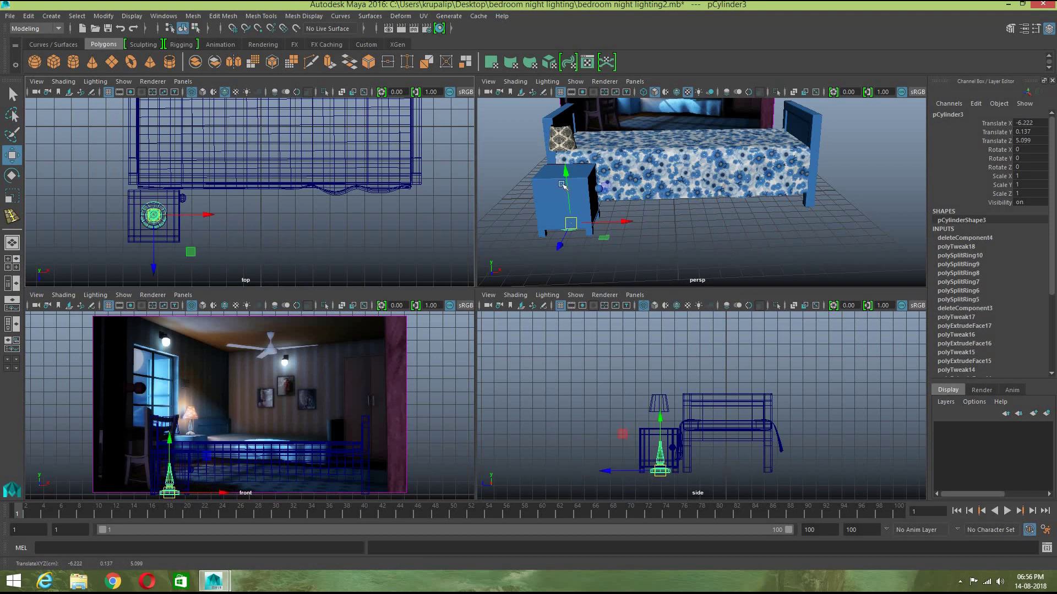
pyautogui.moveTo(659, 420); pyautogui.dragTo(648, 374)
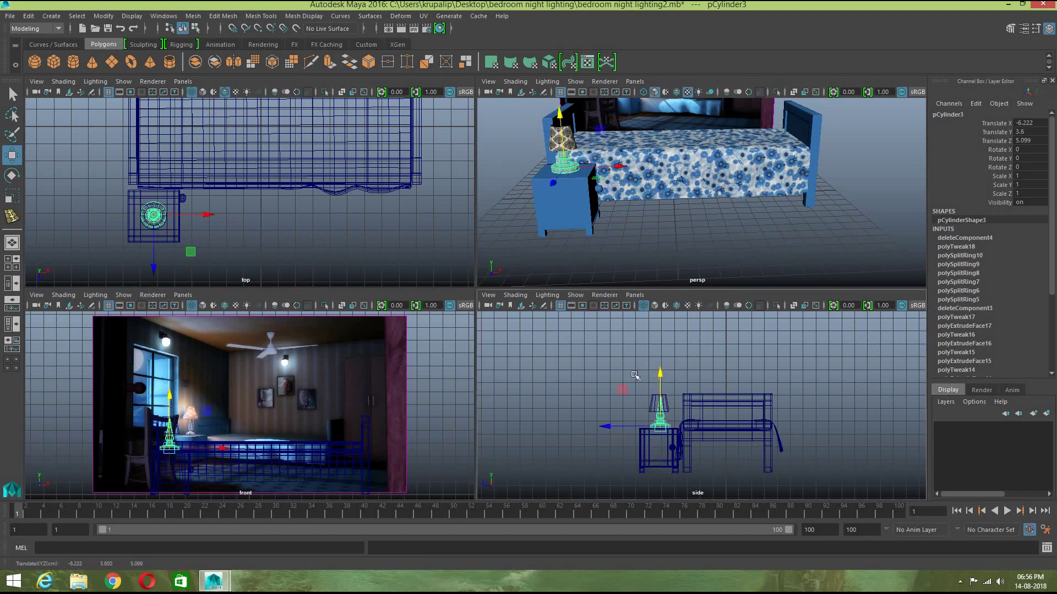
pyautogui.click(660, 228)
pyautogui.press('space')
pyautogui.keyDown('alt'); pyautogui.moveTo(653, 282); pyautogui.dragTo(435, 327); pyautogui.keyUp('alt')
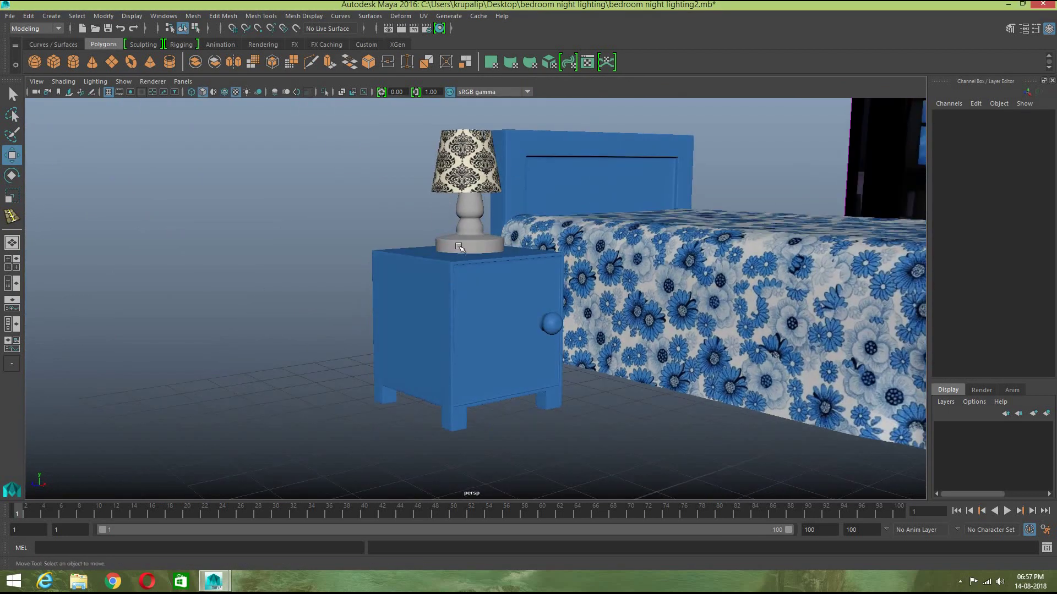
# Step: Lower the lamp base to Translate Y 3.56 against the bedside table's top and check it from several angles
pyautogui.click(462, 249)
pyautogui.scroll(4, 479, 220)
pyautogui.moveTo(464, 148); pyautogui.dragTo(464, 153)
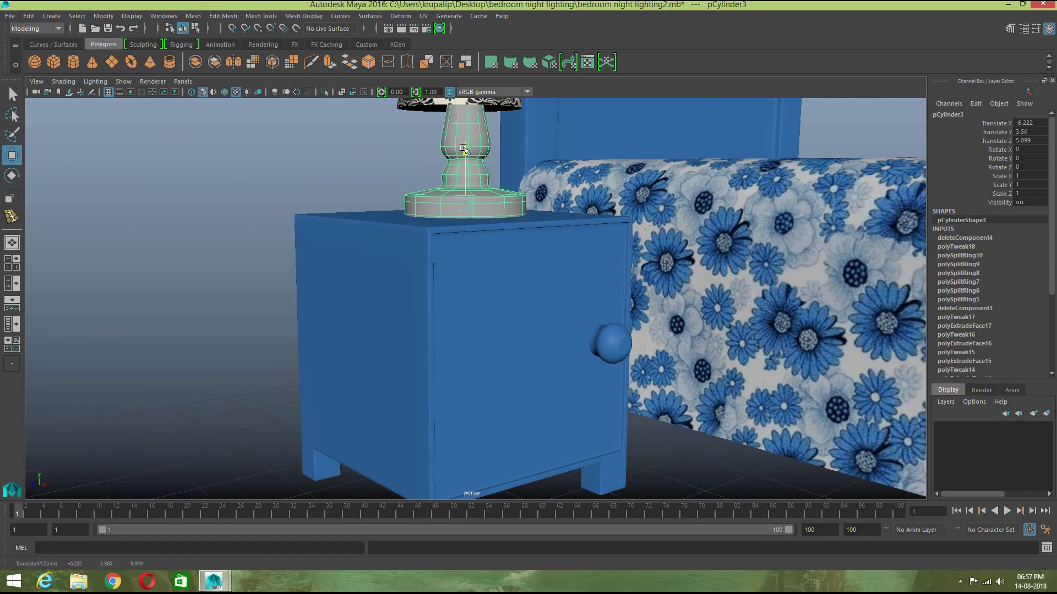
pyautogui.keyDown('alt'); pyautogui.moveTo(567, 225); pyautogui.dragTo(566, 221); pyautogui.keyUp('alt')
pyautogui.keyDown('alt'); pyautogui.moveTo(566, 221); pyautogui.dragTo(547, 201, button='right'); pyautogui.keyUp('alt')
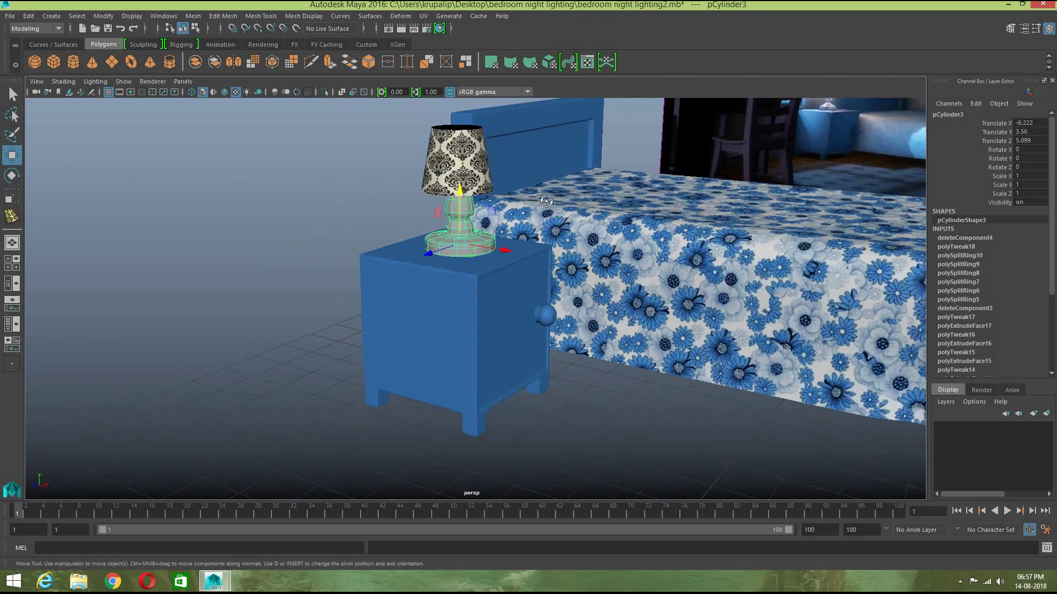
pyautogui.keyDown('alt'); pyautogui.moveTo(546, 201); pyautogui.dragTo(550, 207); pyautogui.keyUp('alt')
pyautogui.keyDown('alt'); pyautogui.moveTo(550, 235); pyautogui.dragTo(538, 263, button='right'); pyautogui.keyUp('alt')
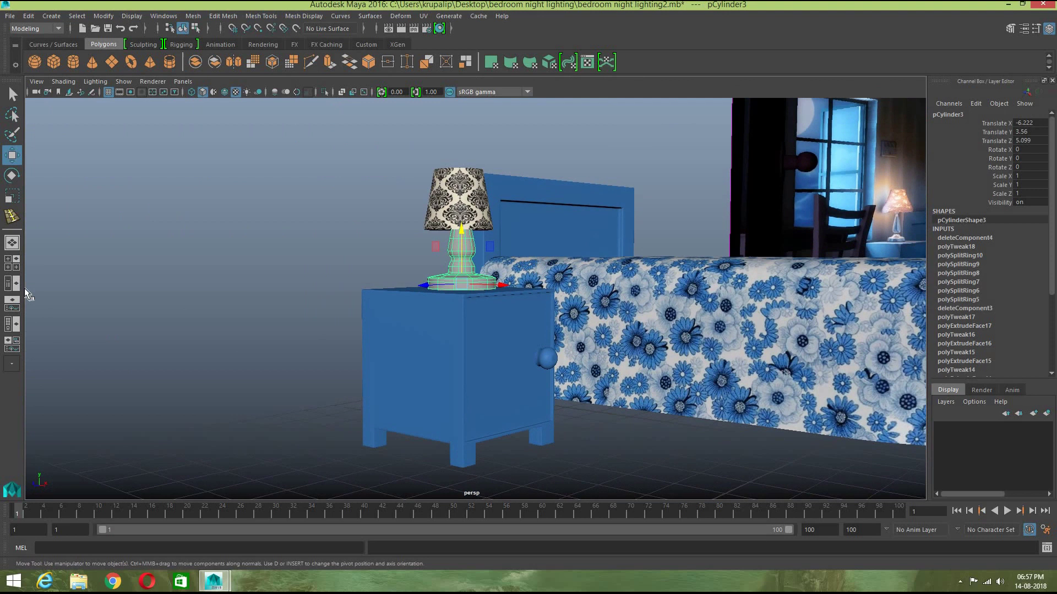
# Step: Scale the lamp base uniformly to about 0.609 and center it under the shade at Translate X -6.235, Z 5.17
pyautogui.press('r')
pyautogui.moveTo(462, 283); pyautogui.dragTo(424, 297)
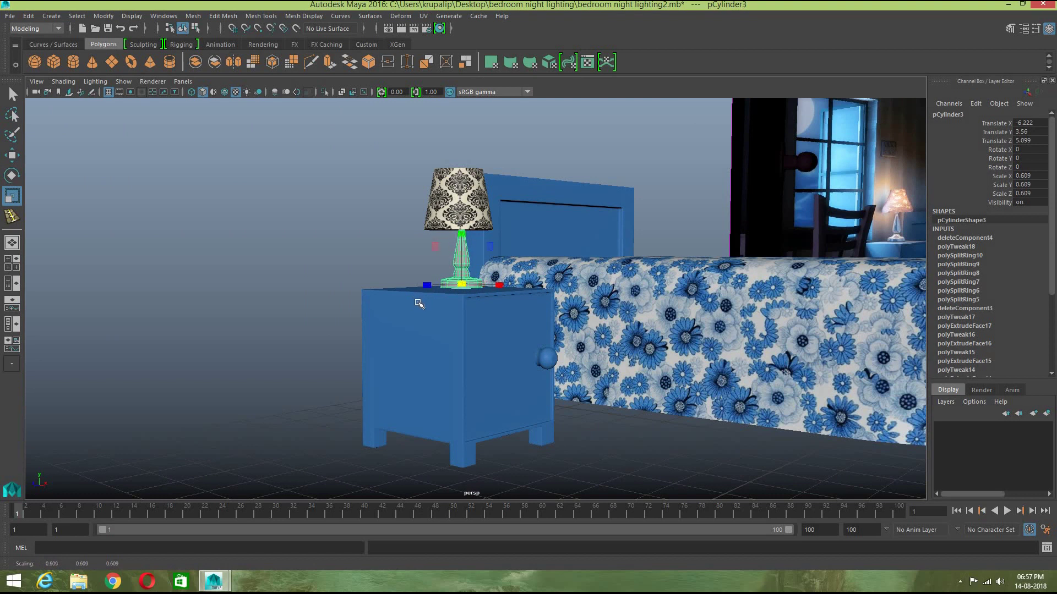
pyautogui.press('w')
pyautogui.moveTo(505, 284); pyautogui.dragTo(498, 284)
pyautogui.keyDown('alt'); pyautogui.moveTo(508, 393); pyautogui.dragTo(502, 283); pyautogui.keyUp('alt')
pyautogui.click(8, 268)
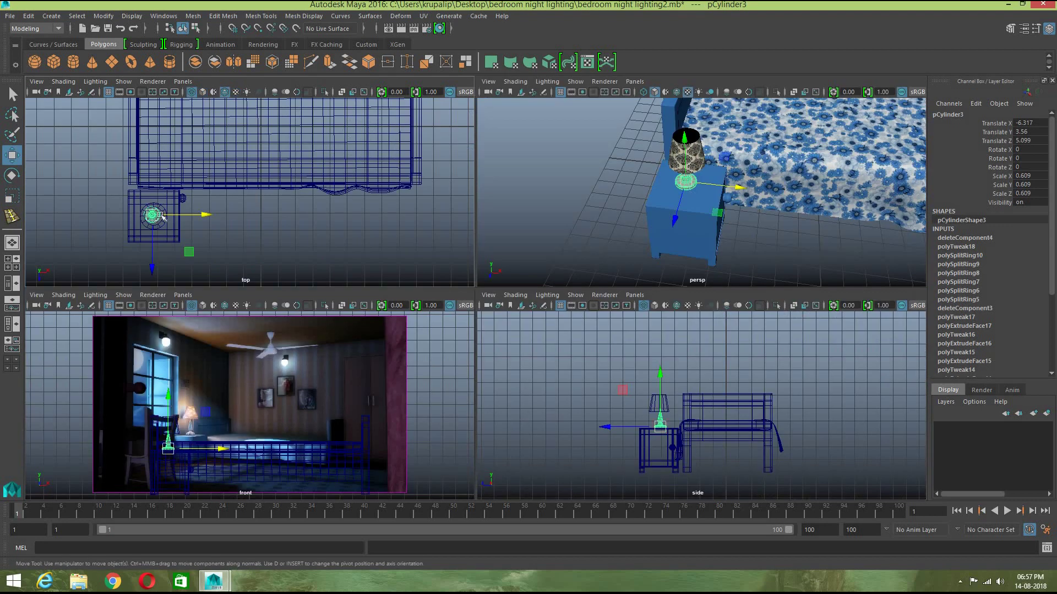
pyautogui.press('f')
pyautogui.moveTo(251, 195); pyautogui.dragTo(266, 208)
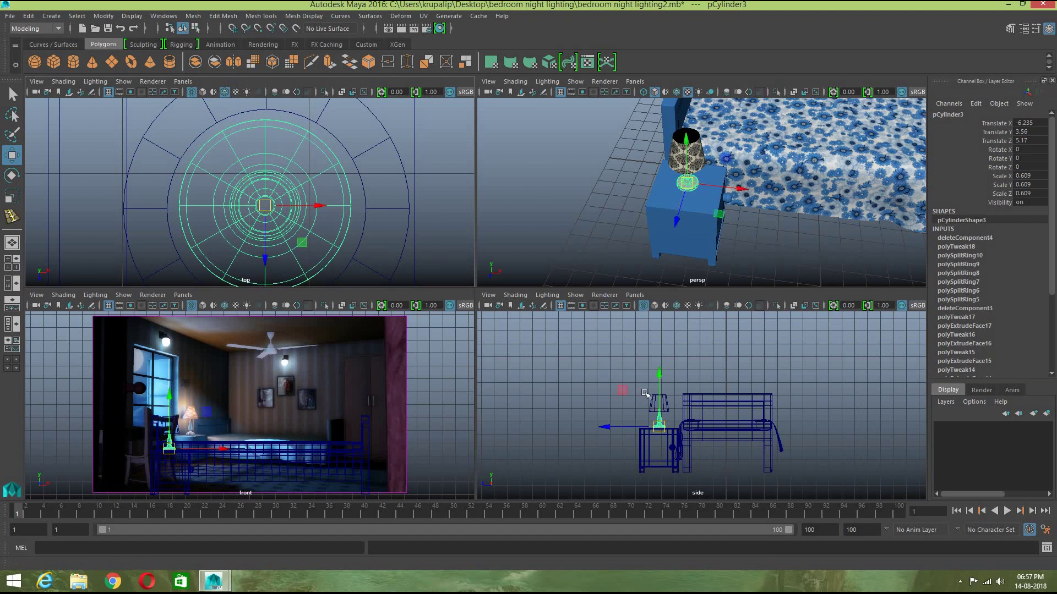
# Step: Lower the lamp base to Translate Y 3.524 so it rests on the bedside table, and deselect it
pyautogui.press('f')
pyautogui.scroll(-5, 725, 434)
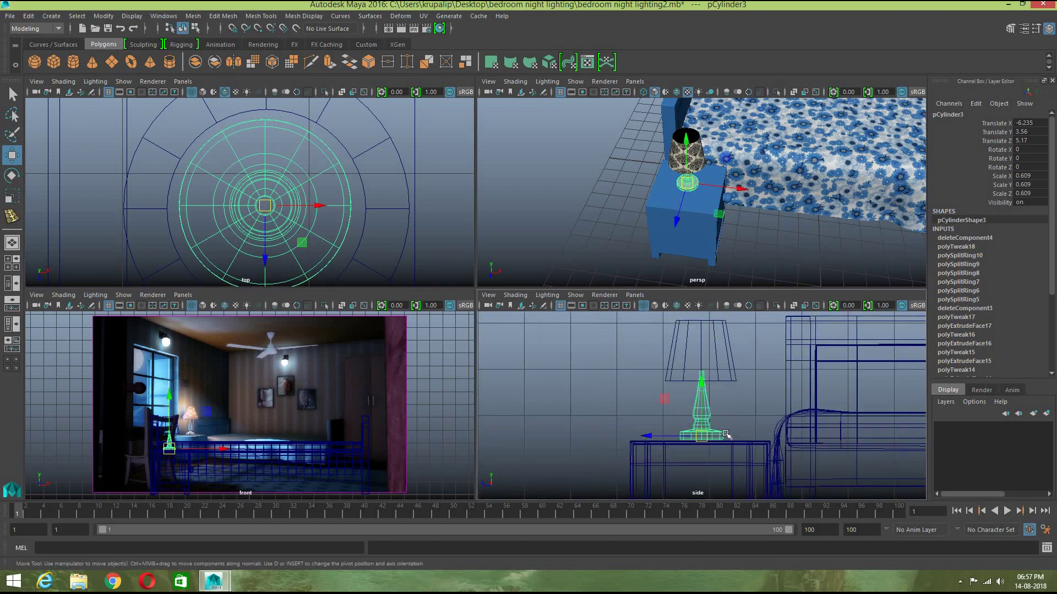
pyautogui.moveTo(702, 390); pyautogui.dragTo(700, 387)
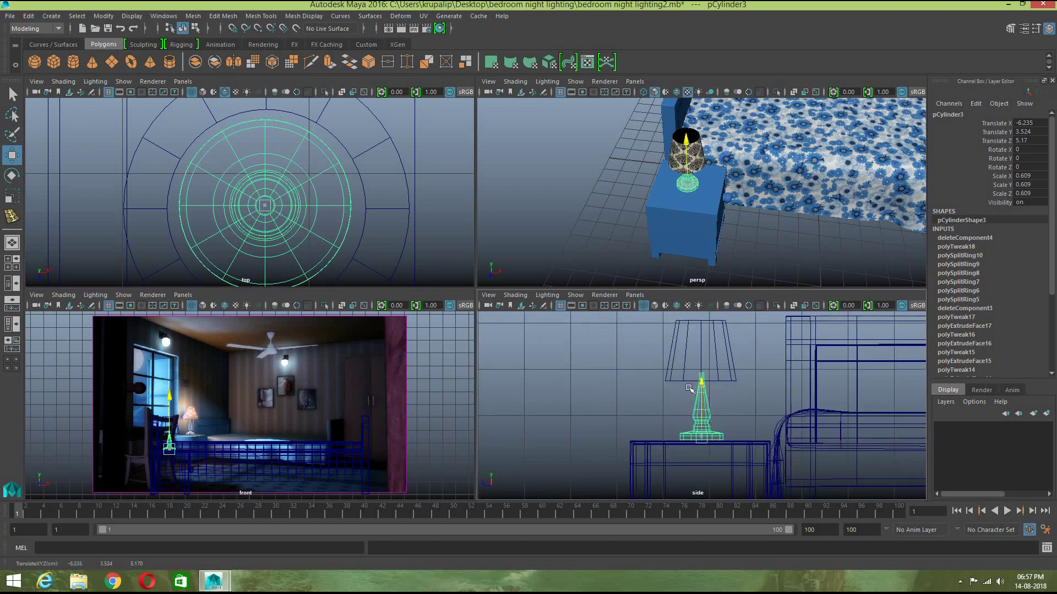
pyautogui.click(809, 226)
# Step: Create a tall polygon cube beyond the foot end of the bed as the wardrobe body and deselect it
pyautogui.press('space')
pyautogui.scroll(-8, 566, 413)
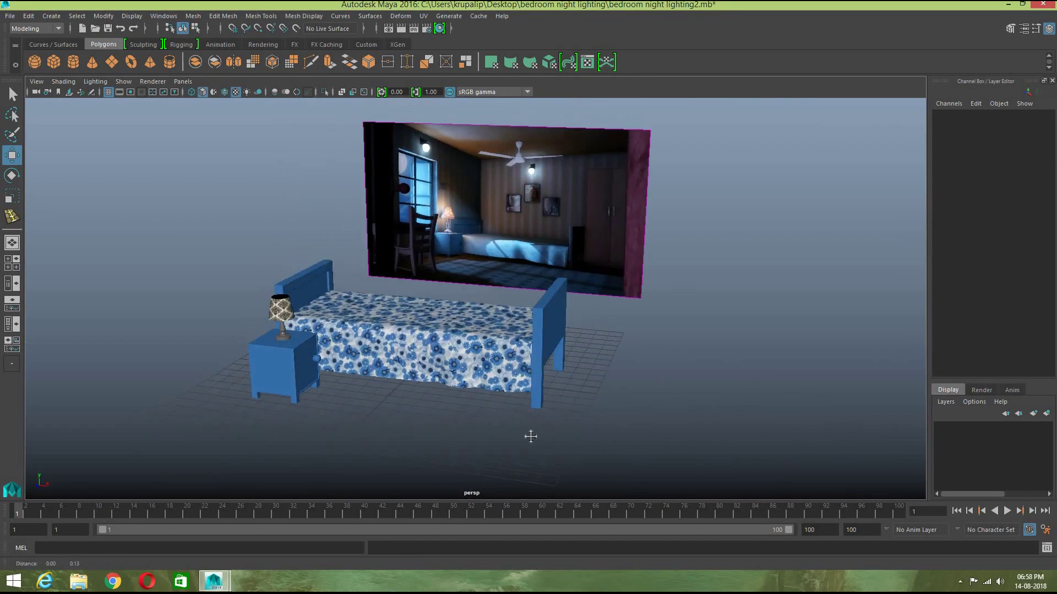
pyautogui.scroll(-3, 530, 437)
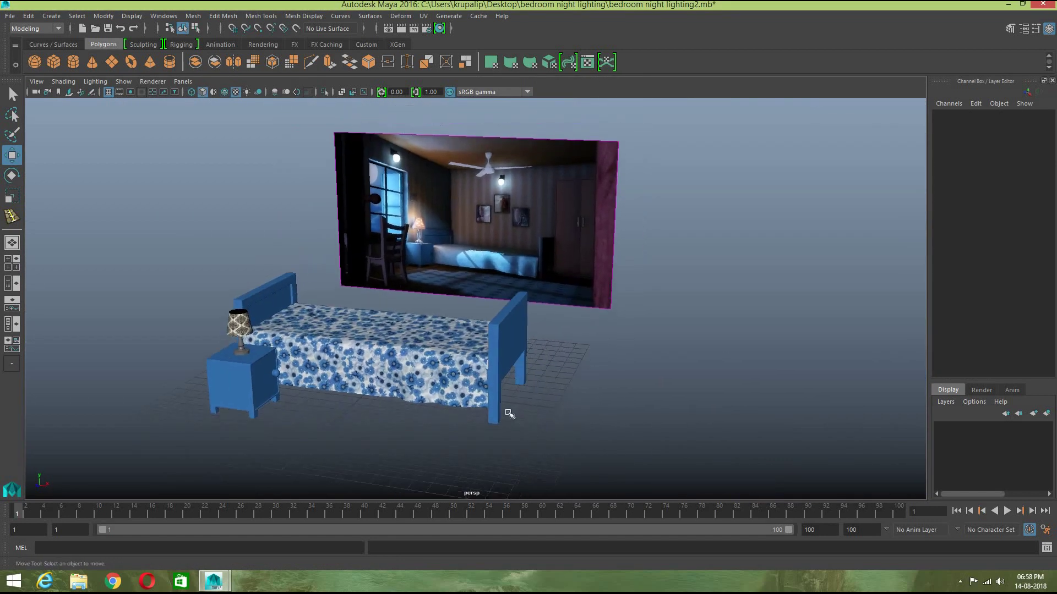
pyautogui.scroll(4, 534, 349)
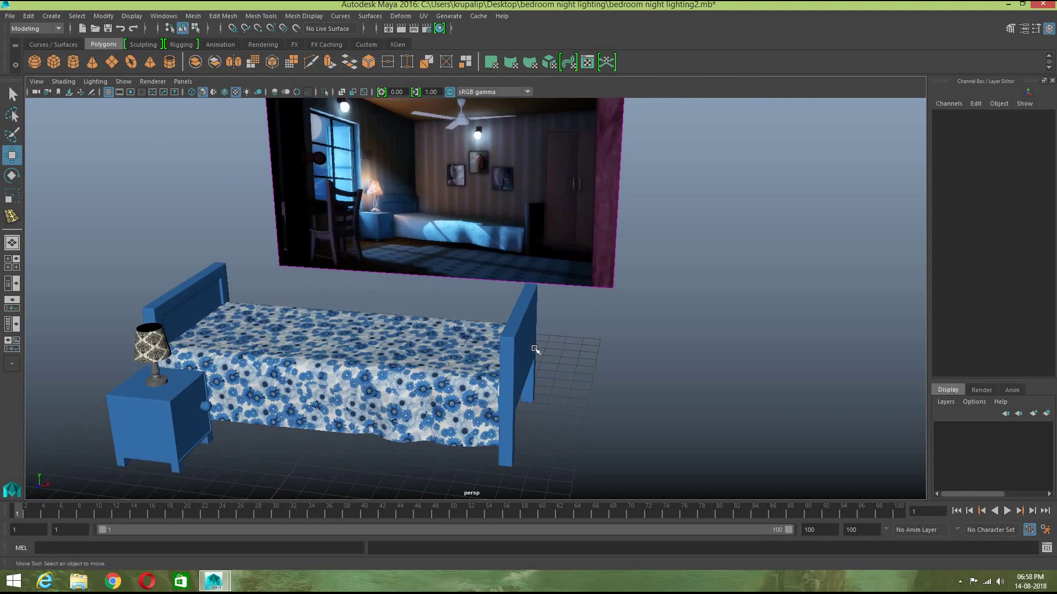
pyautogui.scroll(-1, 540, 350)
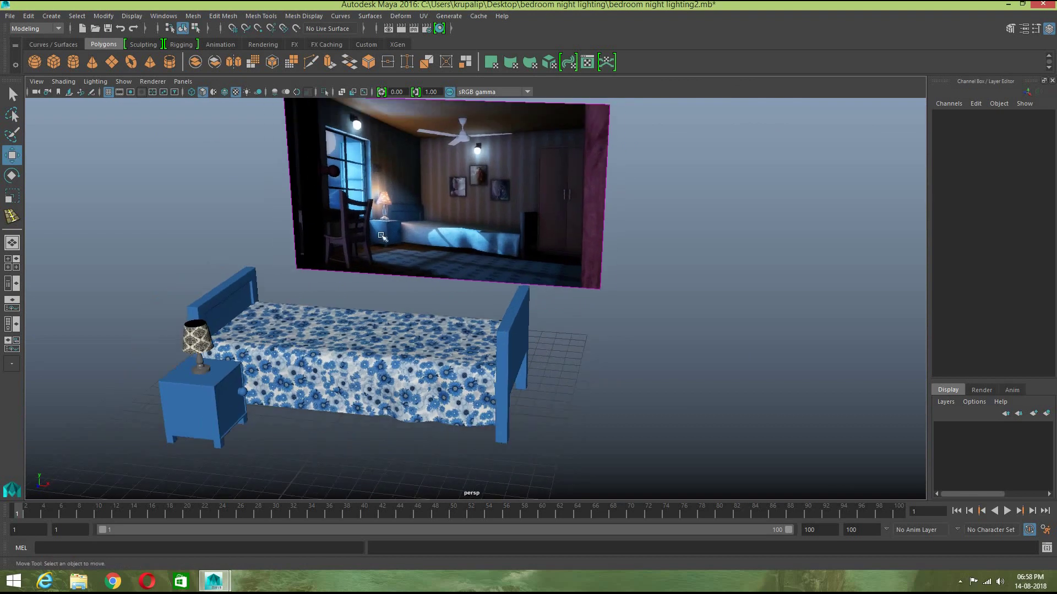
pyautogui.click(53, 62)
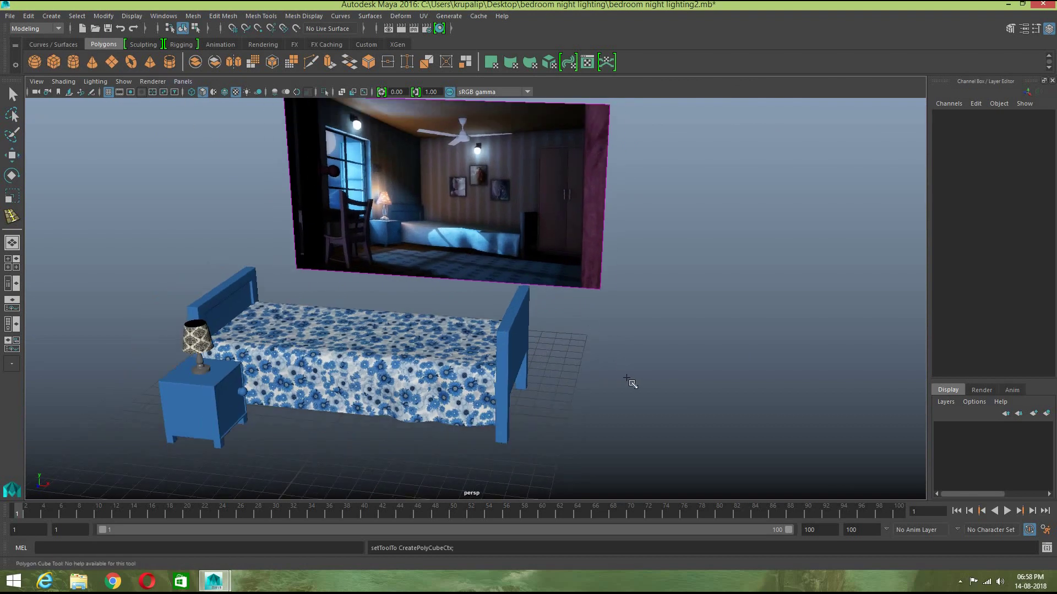
pyautogui.moveTo(592, 357); pyautogui.dragTo(767, 414)
pyautogui.moveTo(741, 366); pyautogui.dragTo(776, 109)
pyautogui.press('w')
pyautogui.click(668, 453)
pyautogui.keyDown('alt'); pyautogui.moveTo(715, 461); pyautogui.dragTo(620, 319); pyautogui.keyUp('alt')
# Step: Extrude the wardrobe's front face and scale it slightly inward to form a thin border
pyautogui.moveTo(615, 265); pyautogui.dragTo(617, 293, button='right')
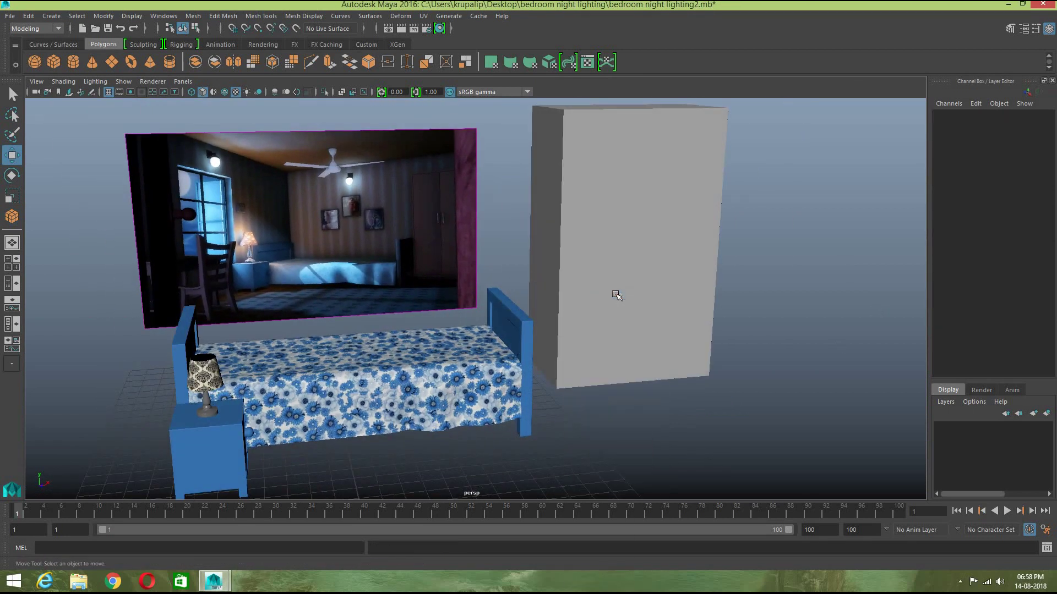
pyautogui.click(618, 292)
pyautogui.click(330, 62)
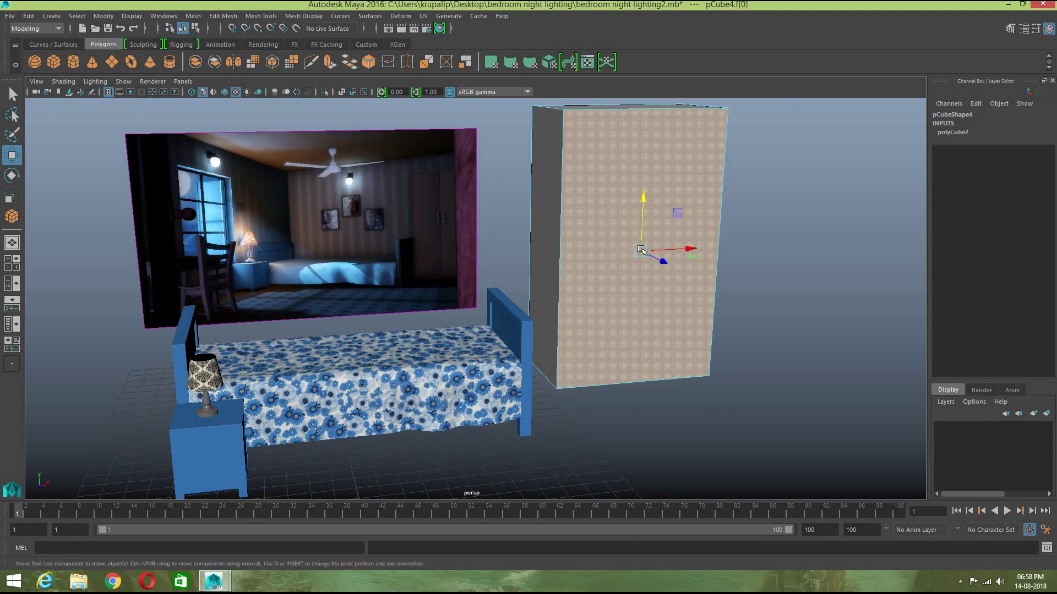
pyautogui.moveTo(642, 251); pyautogui.dragTo(637, 254)
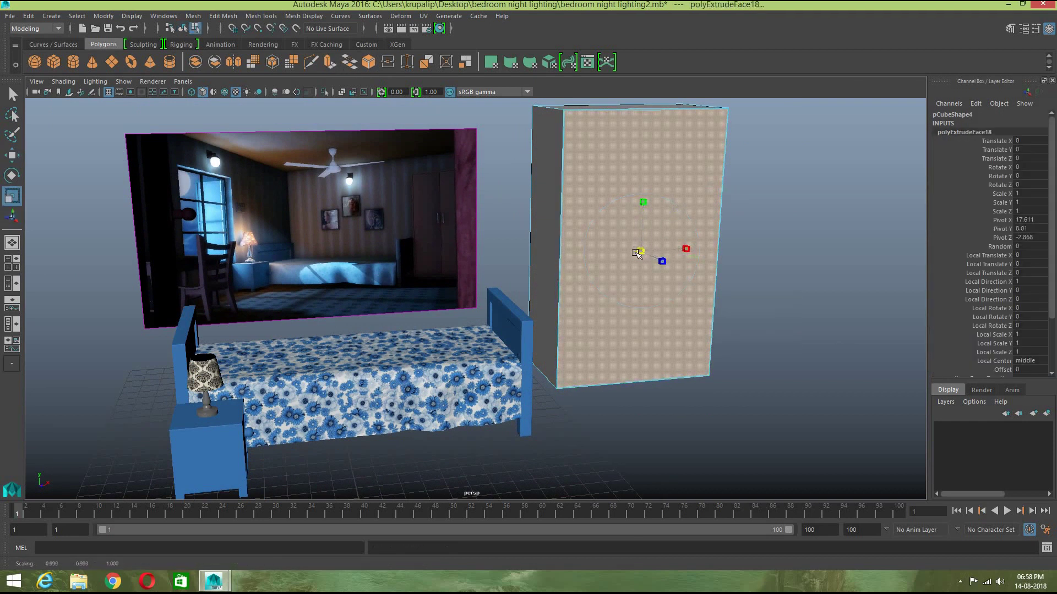
pyautogui.click(754, 431)
pyautogui.keyDown('alt'); pyautogui.moveTo(755, 432); pyautogui.dragTo(695, 420); pyautogui.keyUp('alt')
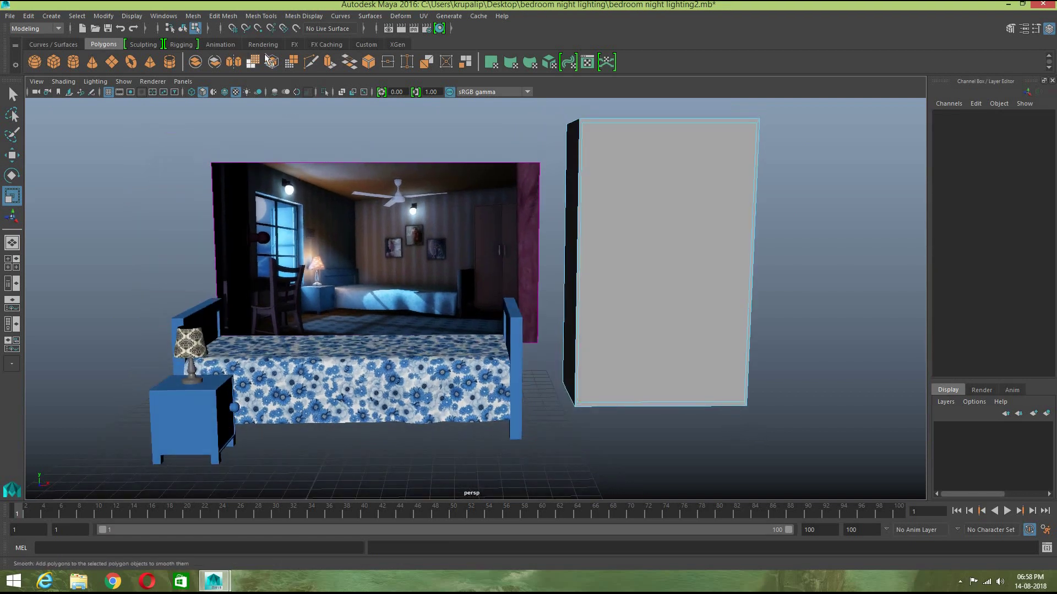
# Step: Scale the wardrobe's inset front face slightly smaller in Y and X to widen the border, and deselect it
pyautogui.click(659, 247)
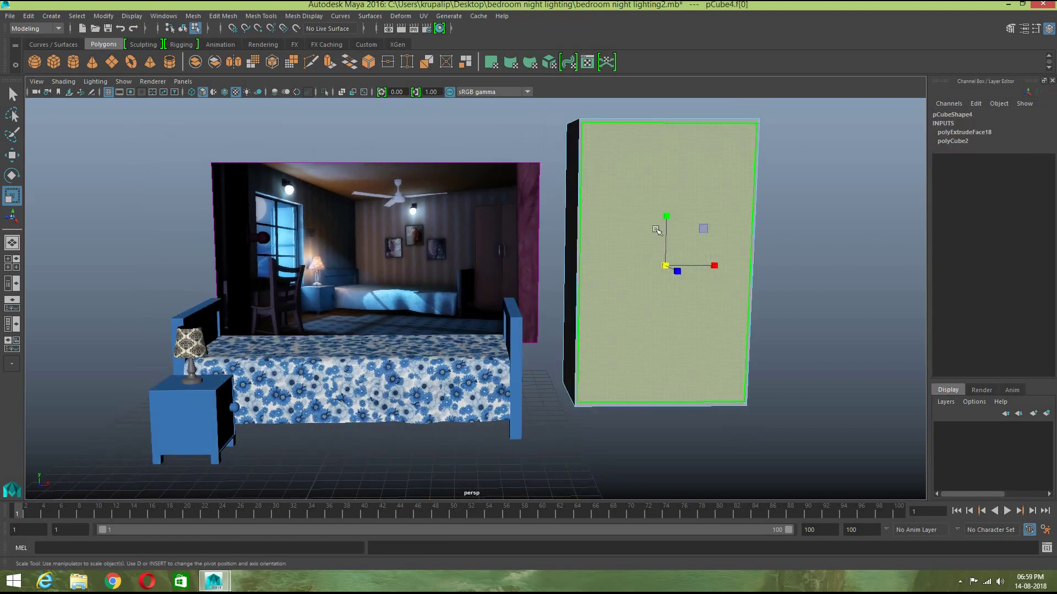
pyautogui.moveTo(664, 216); pyautogui.dragTo(665, 218)
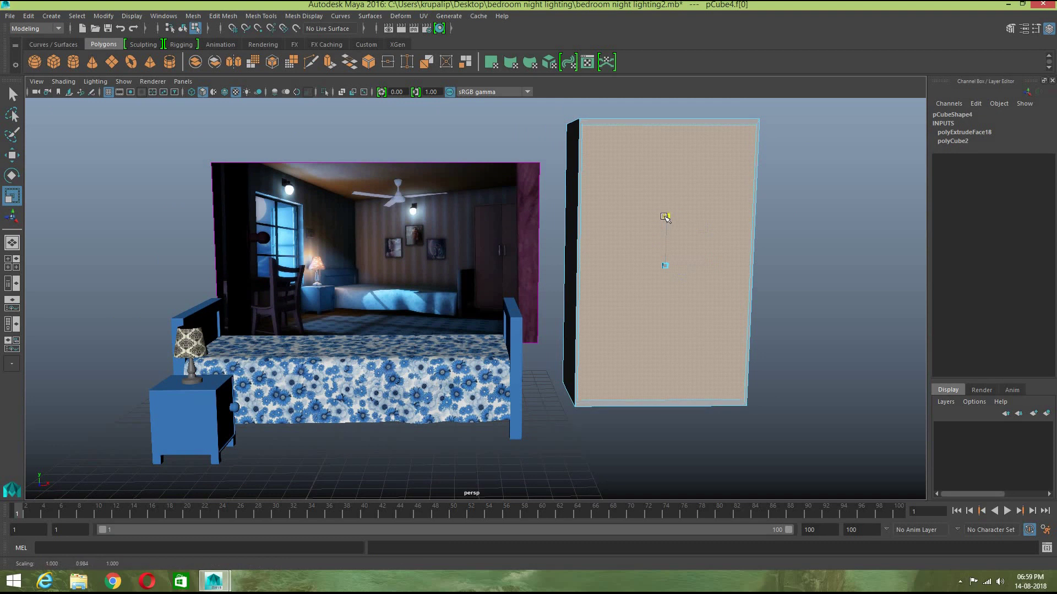
pyautogui.moveTo(666, 218); pyautogui.dragTo(668, 218)
pyautogui.moveTo(715, 265); pyautogui.dragTo(714, 266)
pyautogui.click(794, 262)
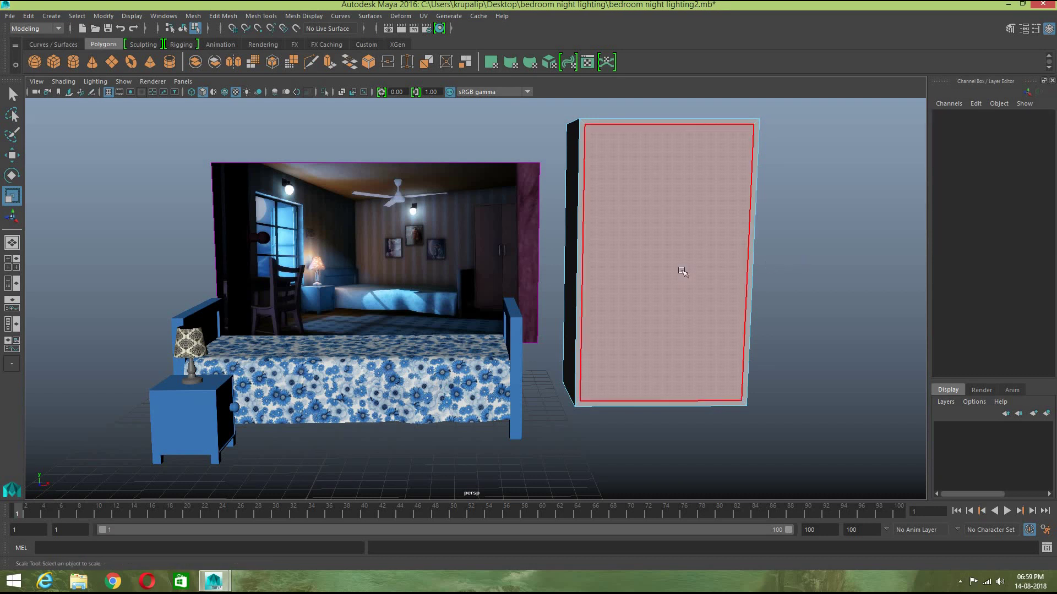
# Step: Return the wardrobe to object mode and insert a vertical edge loop near the middle of its front
pyautogui.moveTo(682, 269); pyautogui.dragTo(734, 248, button='right')
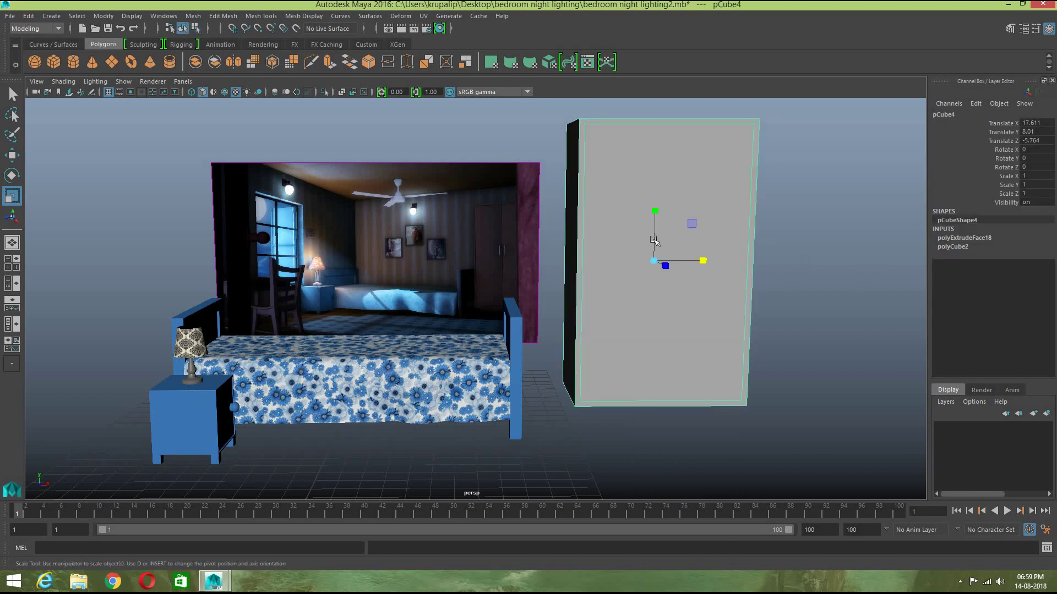
pyautogui.click(260, 15)
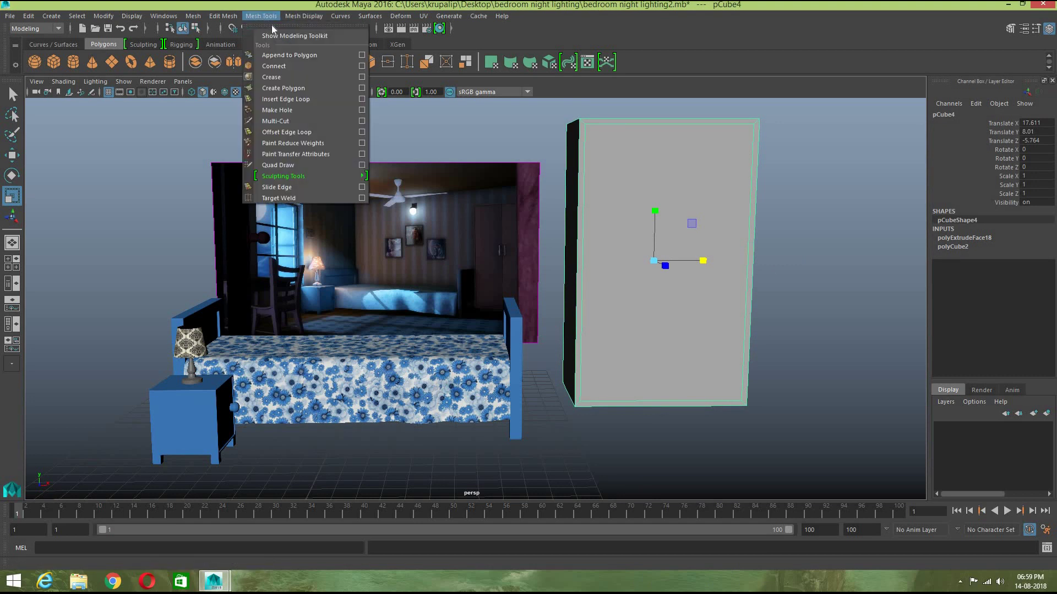
pyautogui.click(297, 99)
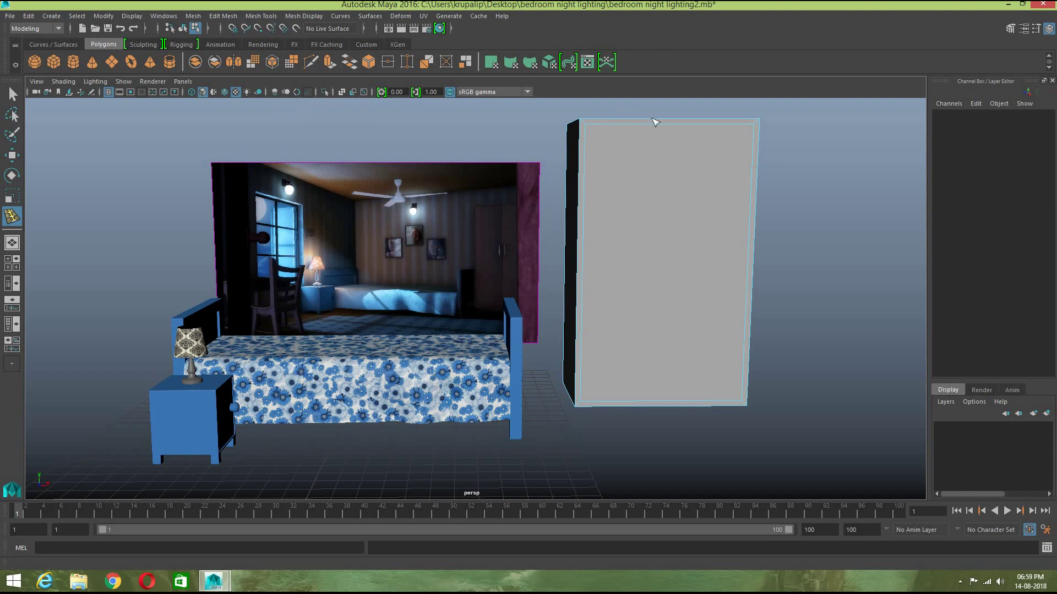
pyautogui.click(672, 120)
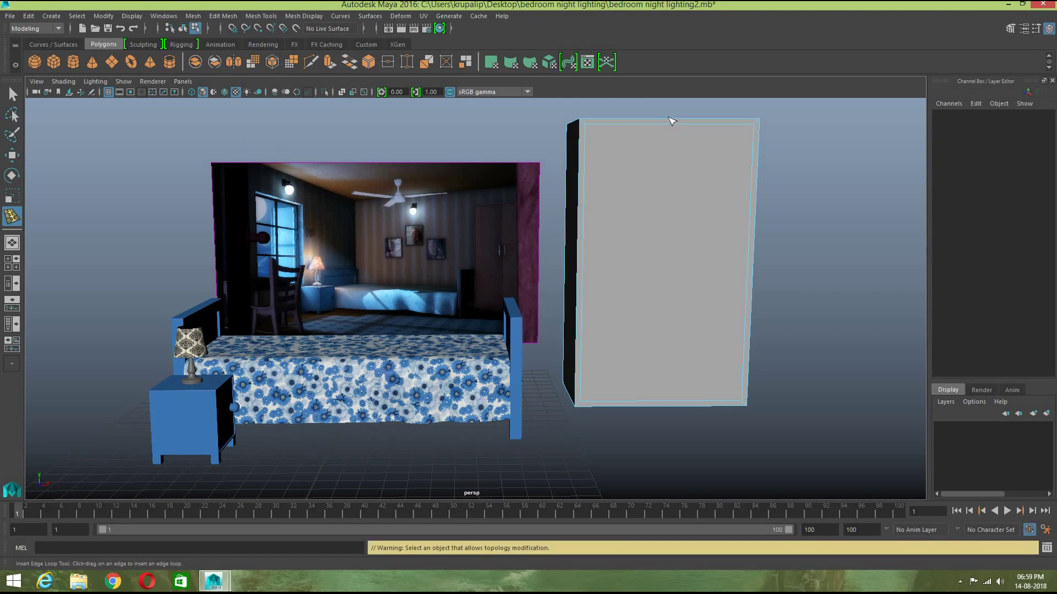
pyautogui.click(670, 125)
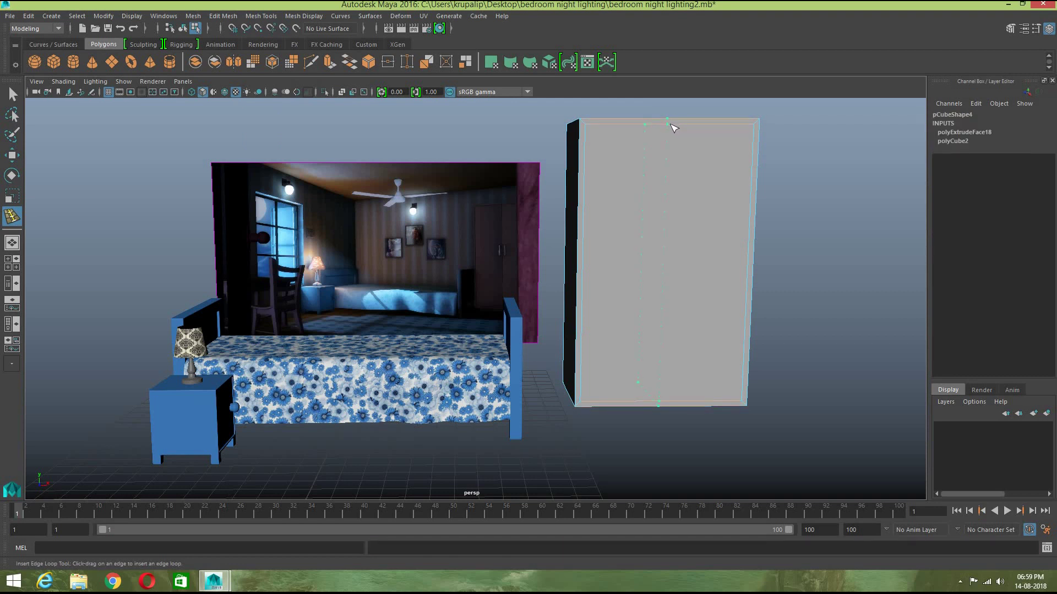
# Step: Shift the wardrobe's vertical centre edge loop slightly left in the front view to even out the two door halves, and deselect it
pyautogui.press('w')
pyautogui.click(11, 264)
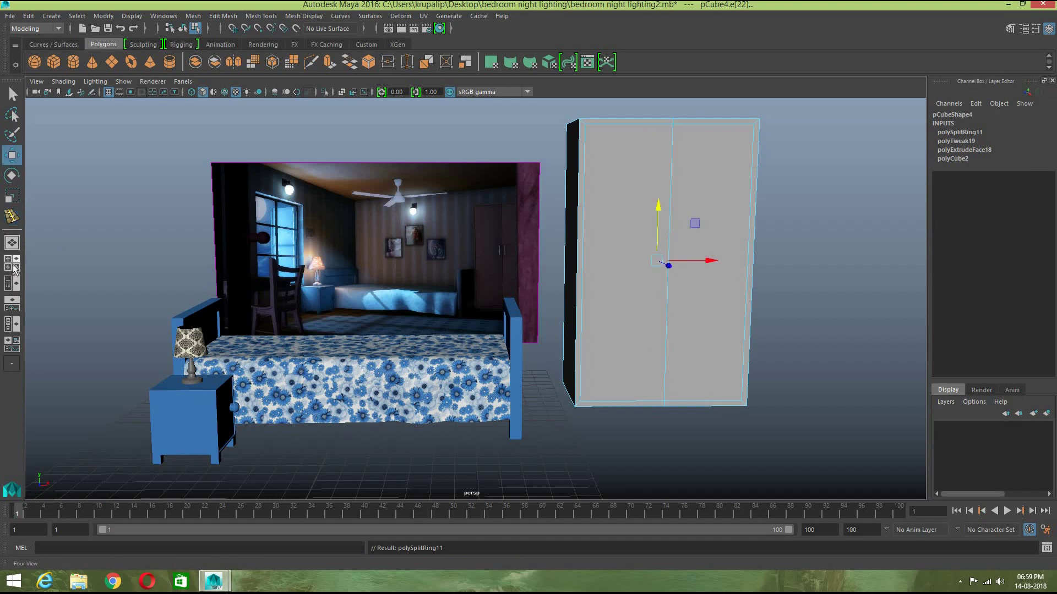
pyautogui.press('f')
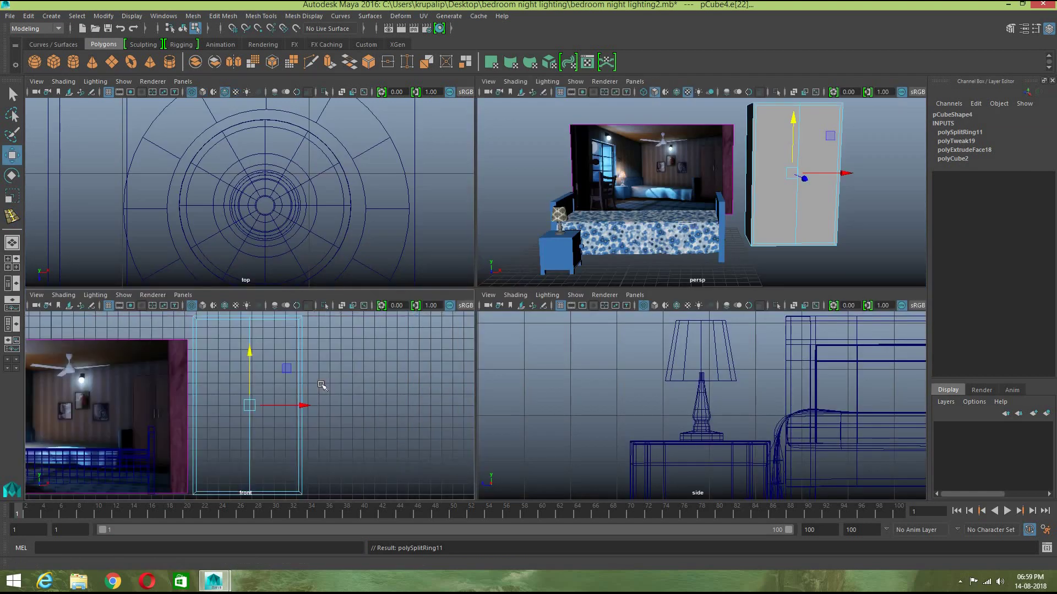
pyautogui.press('space')
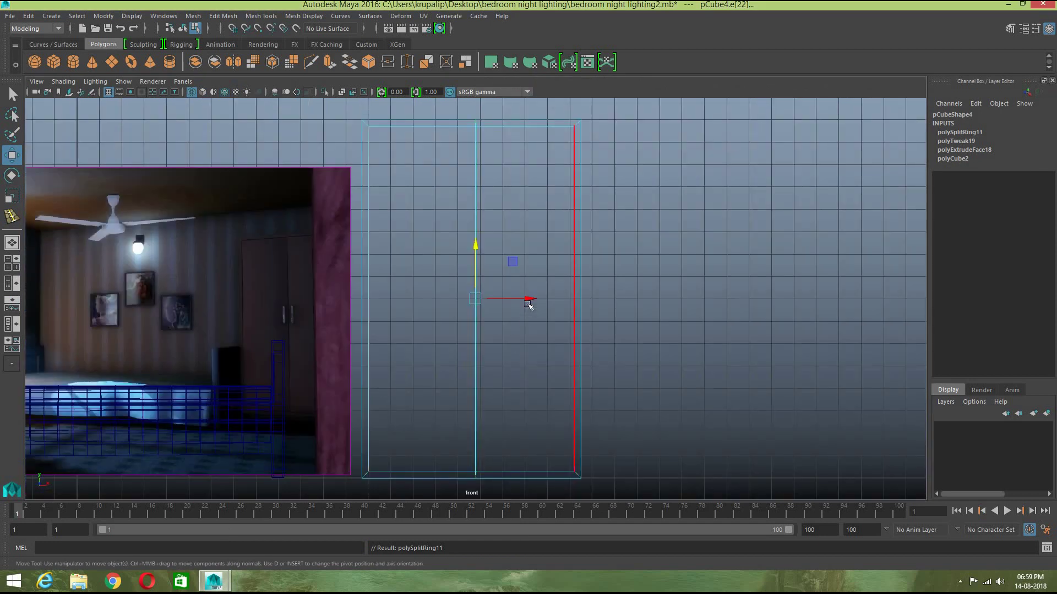
pyautogui.moveTo(528, 298); pyautogui.dragTo(521, 299)
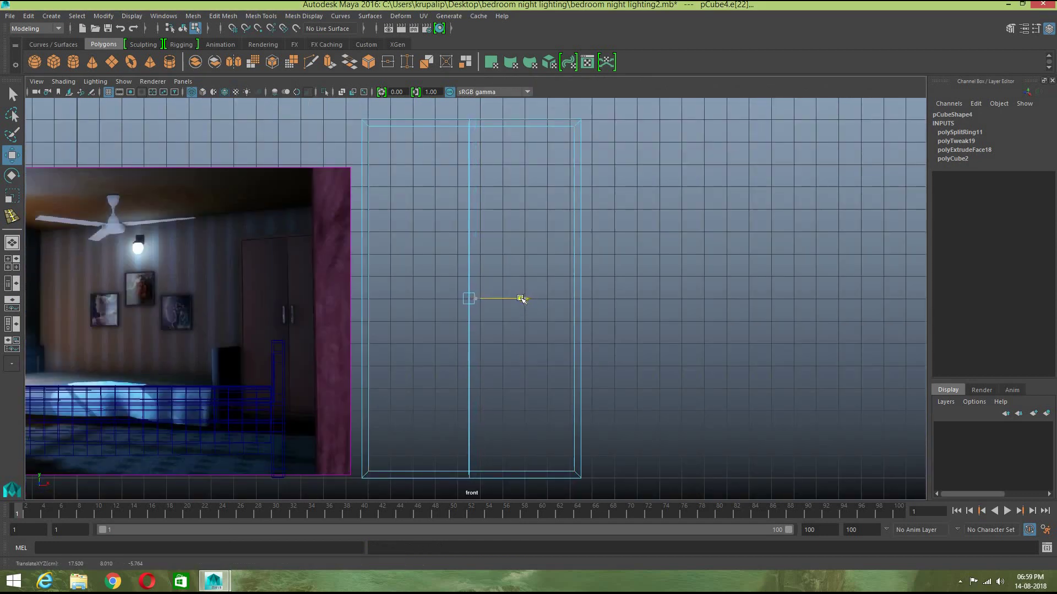
pyautogui.click(702, 307)
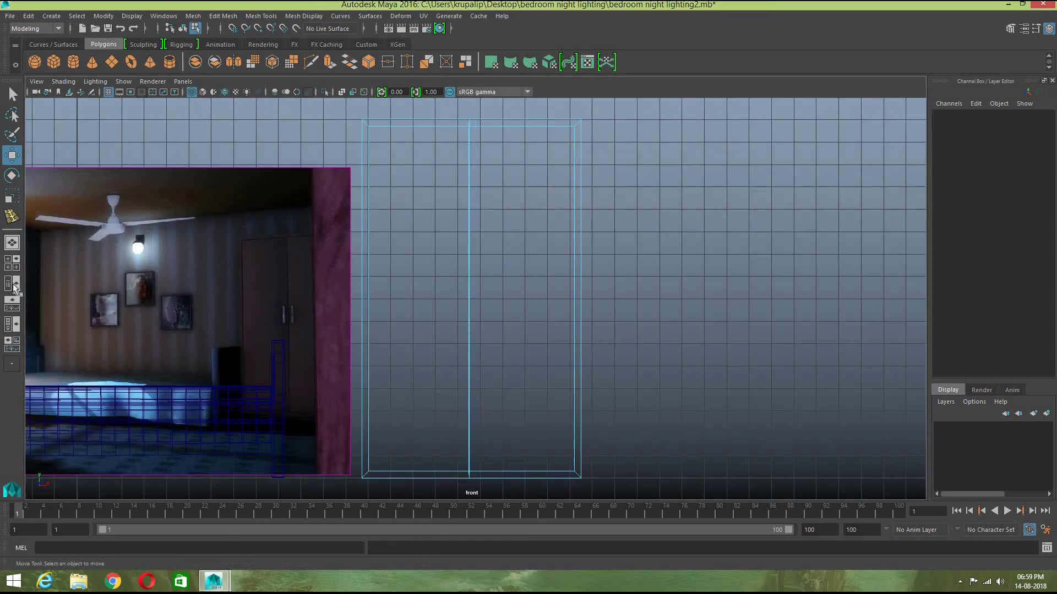
# Step: Select the left front face of the wardrobe in the perspective view and duplicate it as a separate panel
pyautogui.click(12, 243)
pyautogui.moveTo(642, 249); pyautogui.dragTo(639, 281, button='right')
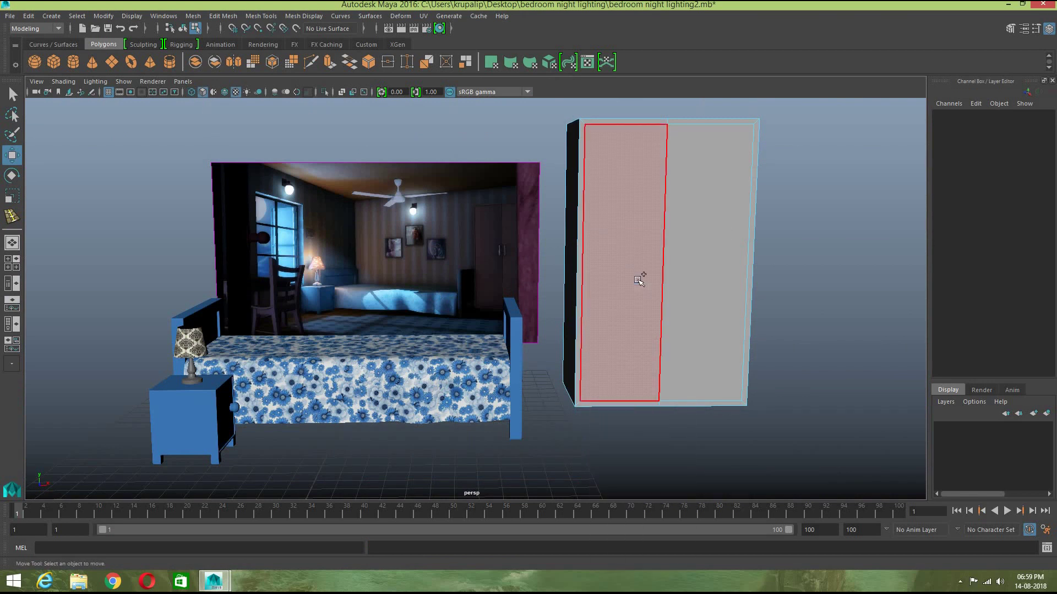
pyautogui.click(639, 281)
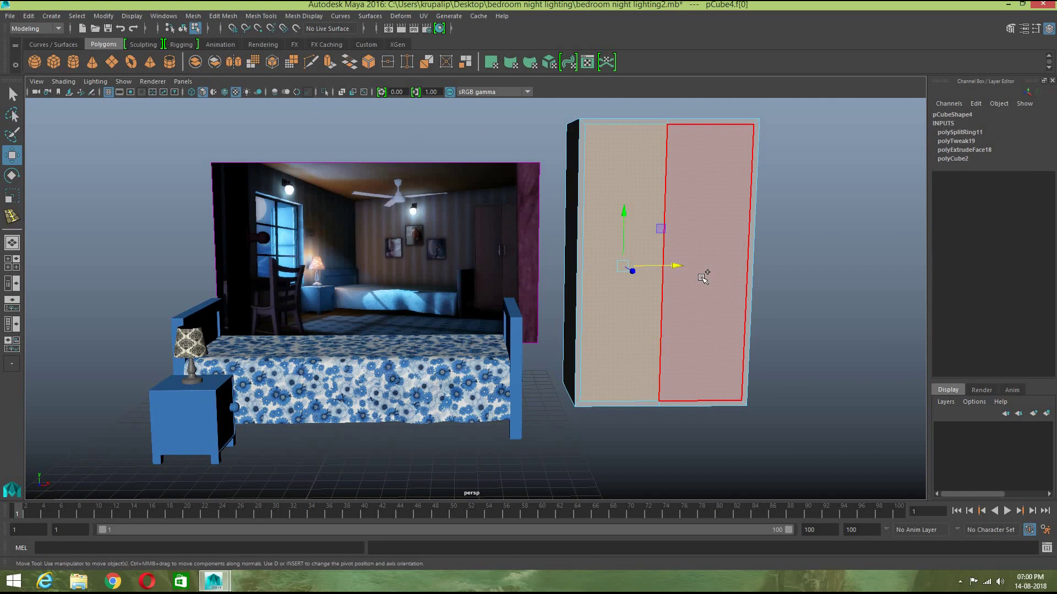
pyautogui.click(231, 16)
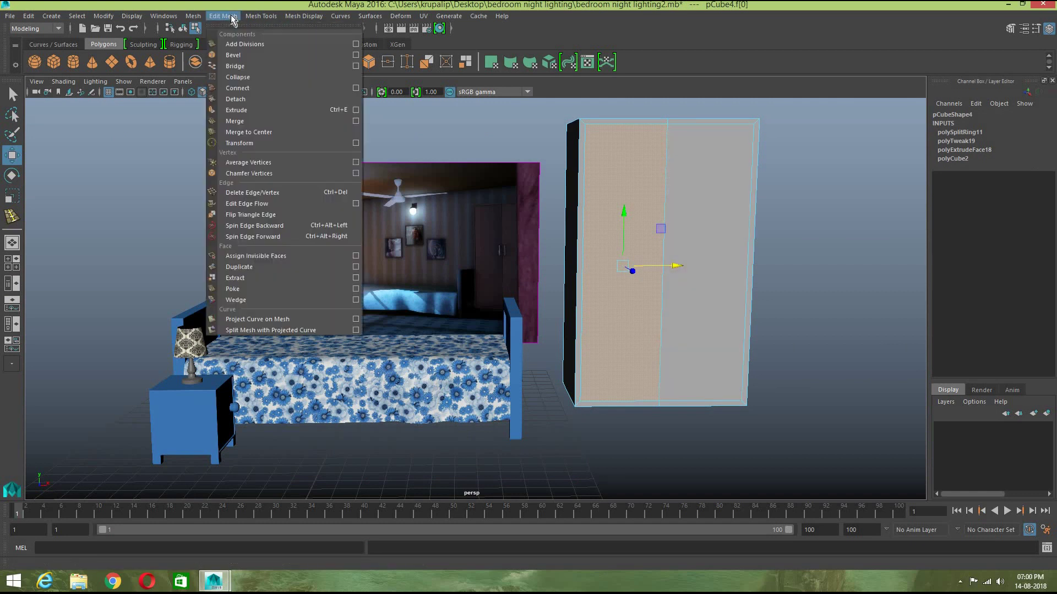
pyautogui.click(273, 266)
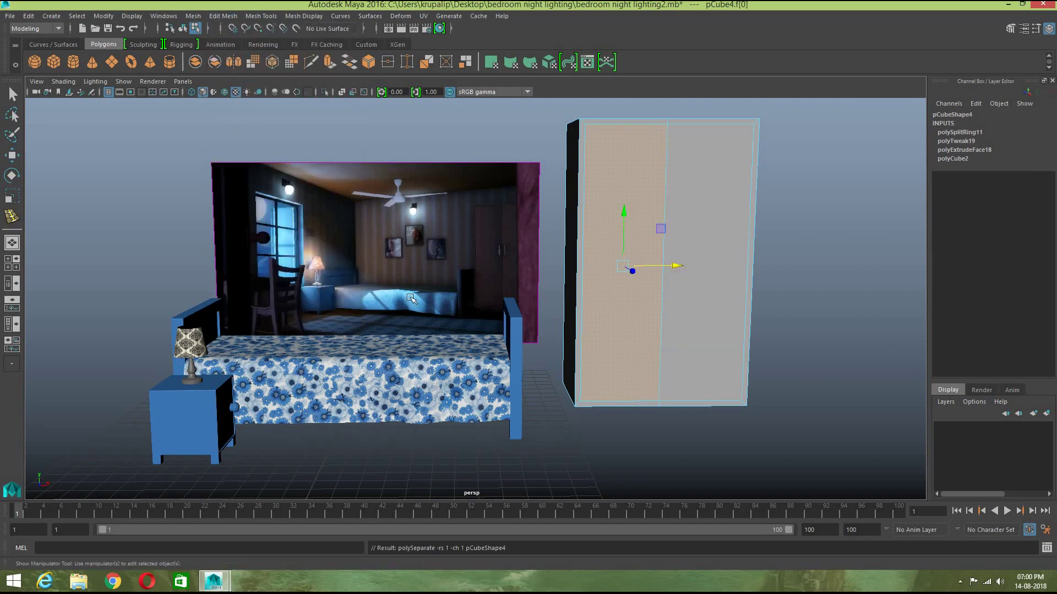
pyautogui.press('w')
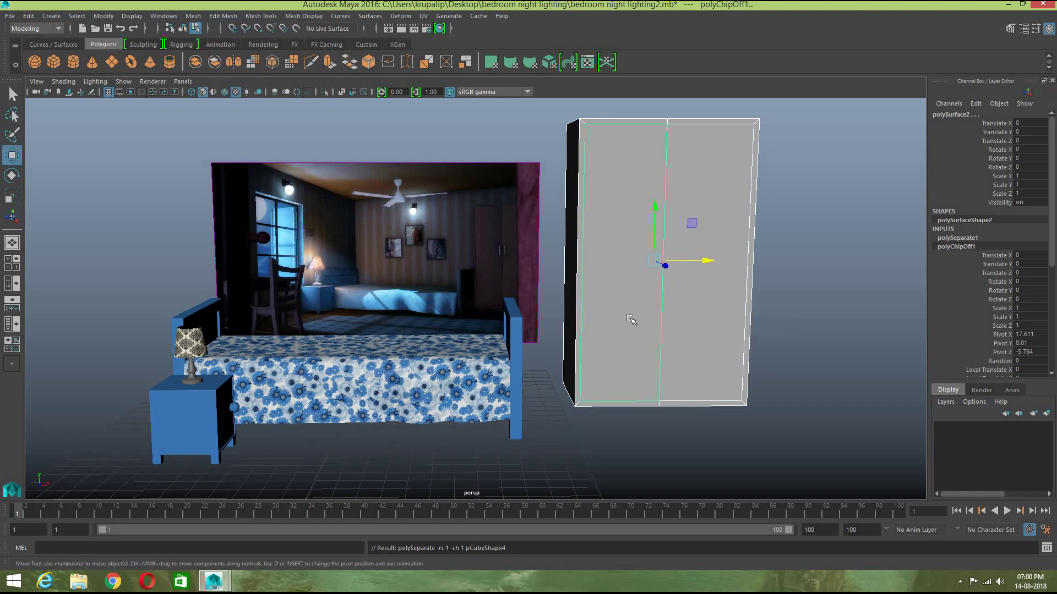
# Step: Pull the duplicated door panel forward out of the wardrobe front to Translate Z 6.266
pyautogui.keyDown('alt'); pyautogui.moveTo(773, 345); pyautogui.dragTo(737, 323); pyautogui.keyUp('alt')
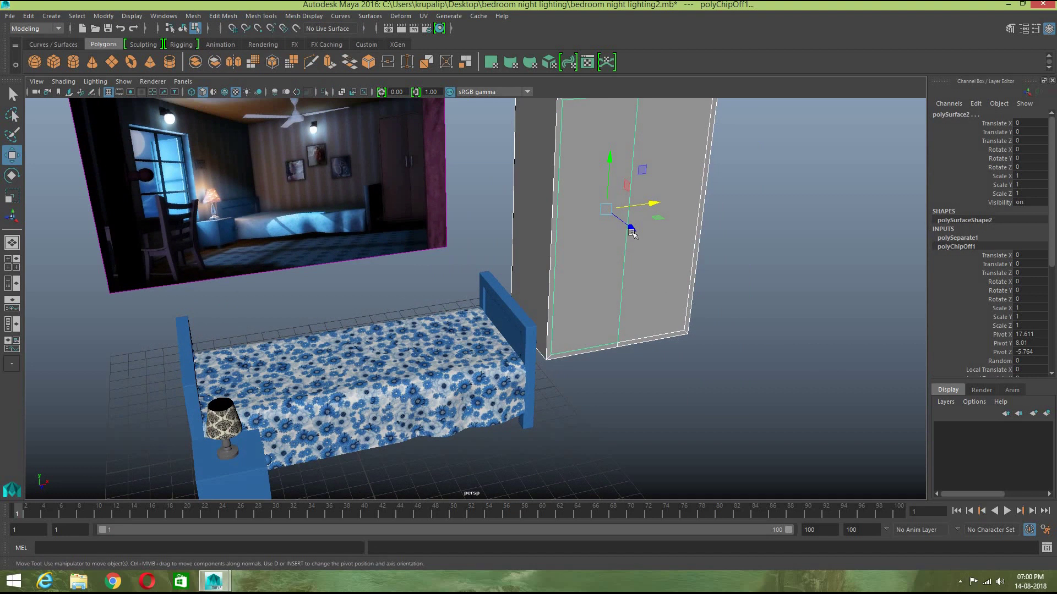
pyautogui.moveTo(657, 259); pyautogui.dragTo(657, 258)
pyautogui.hotkey('ctrl', 'z')
pyautogui.moveTo(689, 238); pyautogui.dragTo(624, 250, button='right')
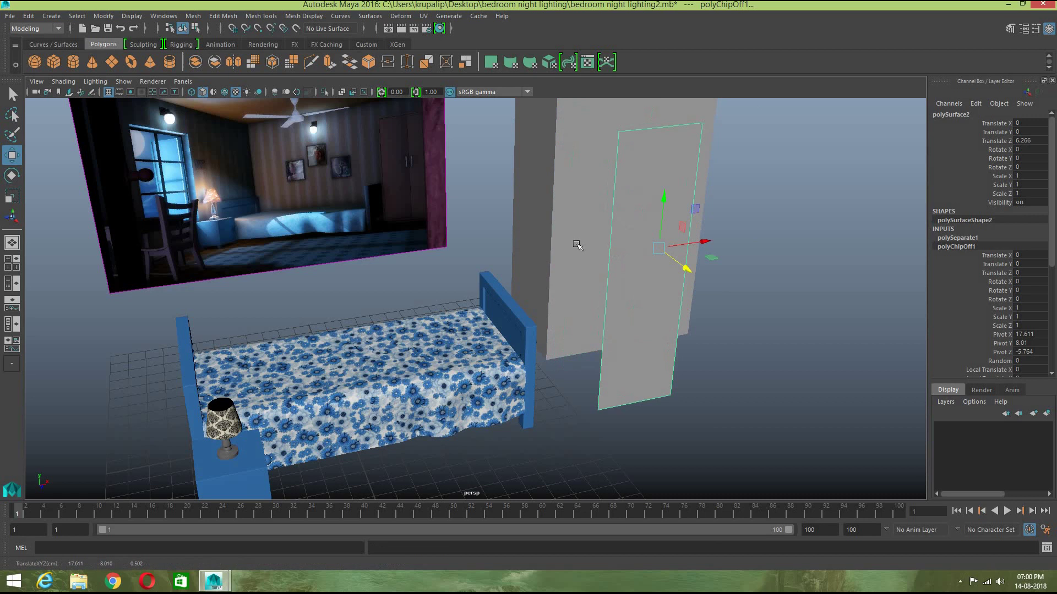
# Step: Select both inset front faces of the wardrobe body and delete them to open its front
pyautogui.click(611, 288)
pyautogui.keyDown('alt'); pyautogui.moveTo(716, 270); pyautogui.dragTo(738, 238); pyautogui.keyUp('alt')
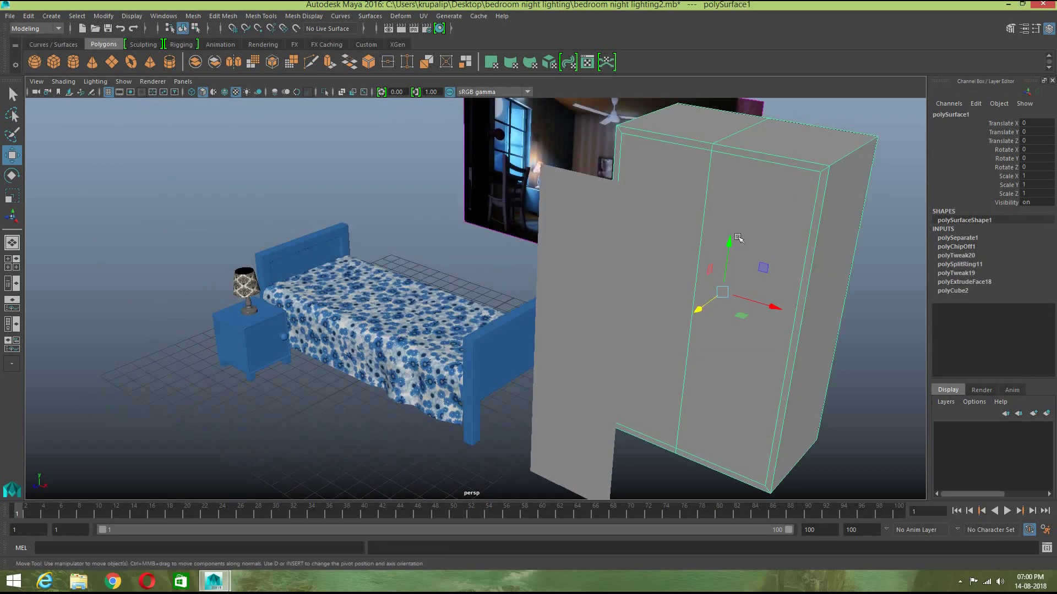
pyautogui.moveTo(752, 223); pyautogui.dragTo(749, 250, button='right')
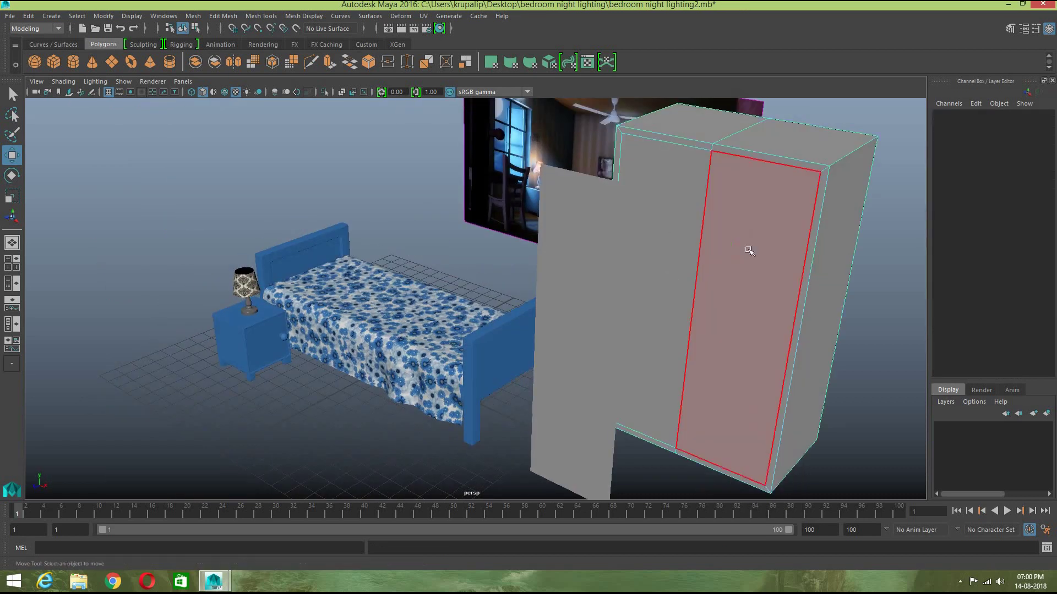
pyautogui.click(749, 249)
pyautogui.keyDown('shift'); pyautogui.click(681, 179); pyautogui.keyUp('shift')
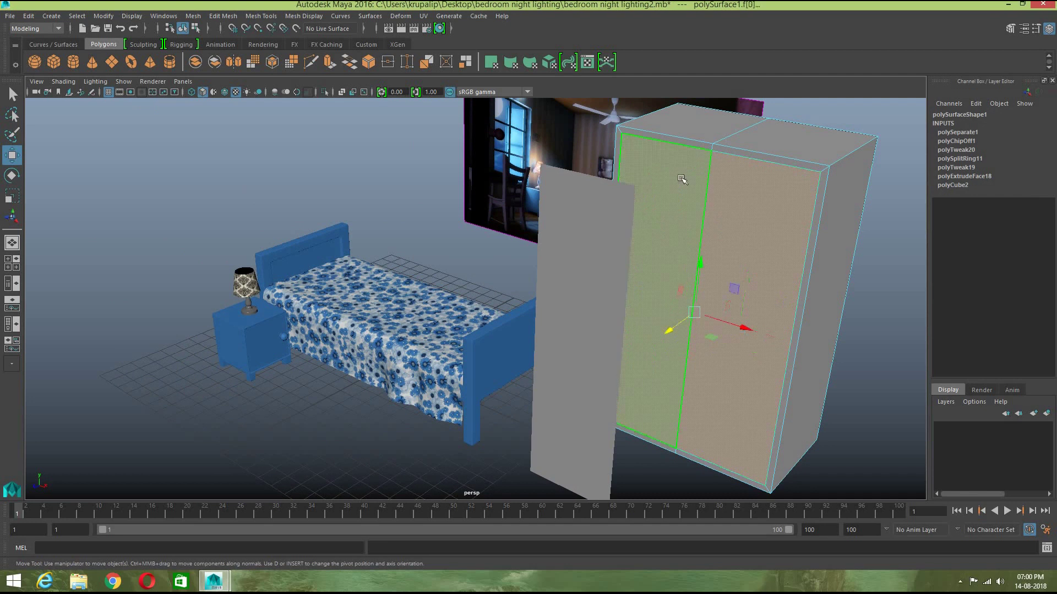
pyautogui.press('Delete')
# Step: Delete the centre edge loop running around the wardrobe body
pyautogui.moveTo(727, 145); pyautogui.dragTo(733, 131, button='right')
pyautogui.click(733, 131)
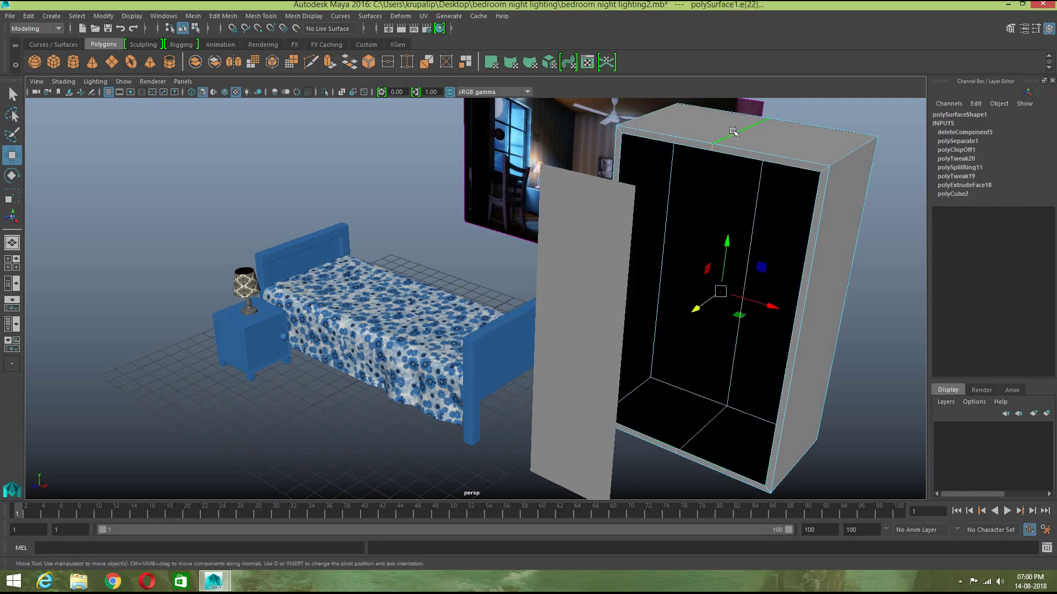
pyautogui.keyDown('shift'); pyautogui.rightClick(733, 131); pyautogui.keyUp('shift')
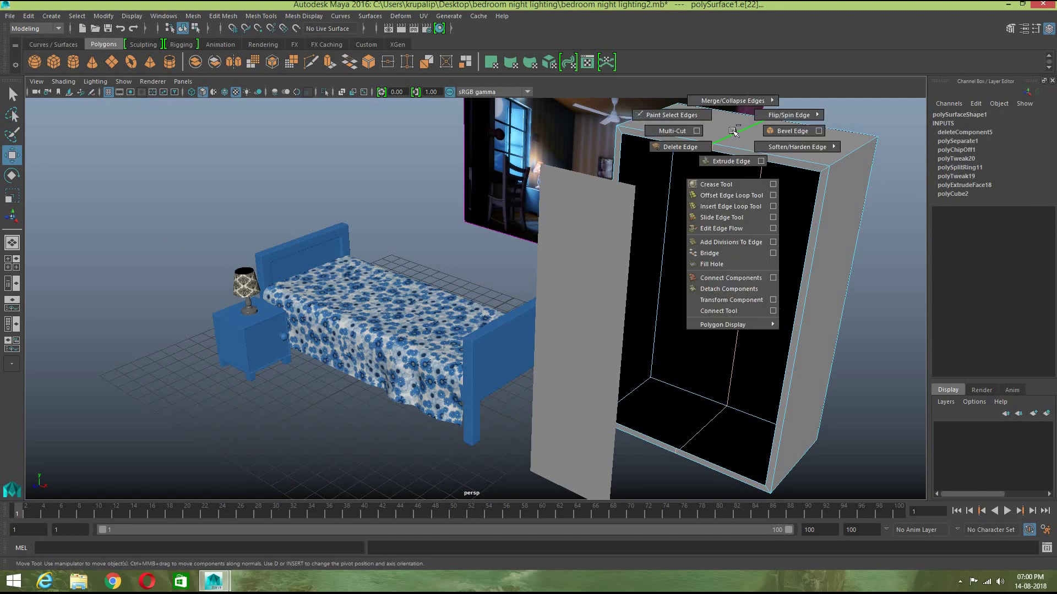
pyautogui.click(706, 147)
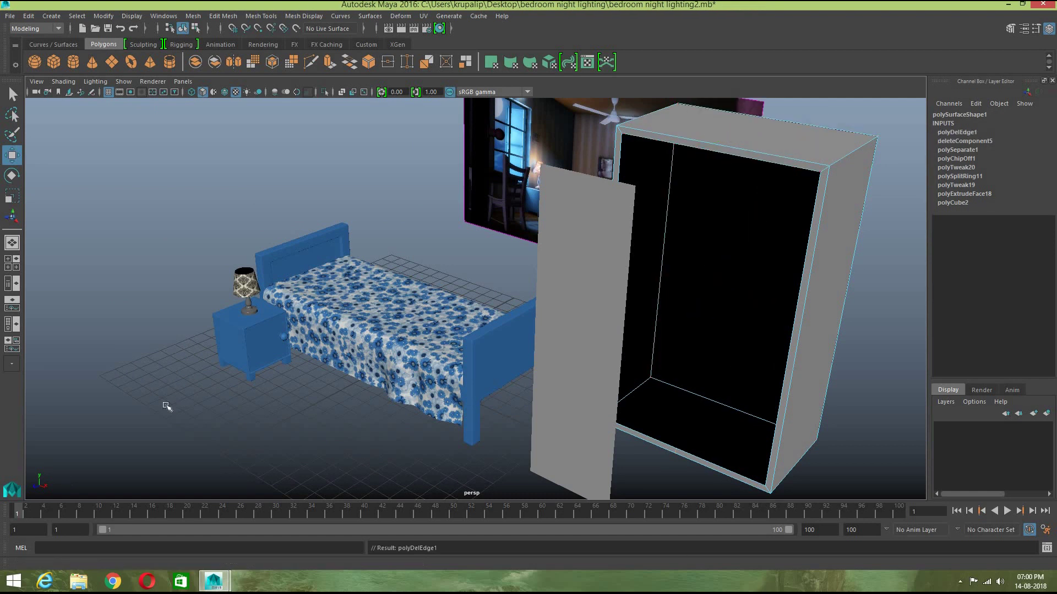
# Step: Select the detached door panel in object mode and extrude it slightly to give it thickness
pyautogui.moveTo(565, 359); pyautogui.dragTo(614, 259, button='right')
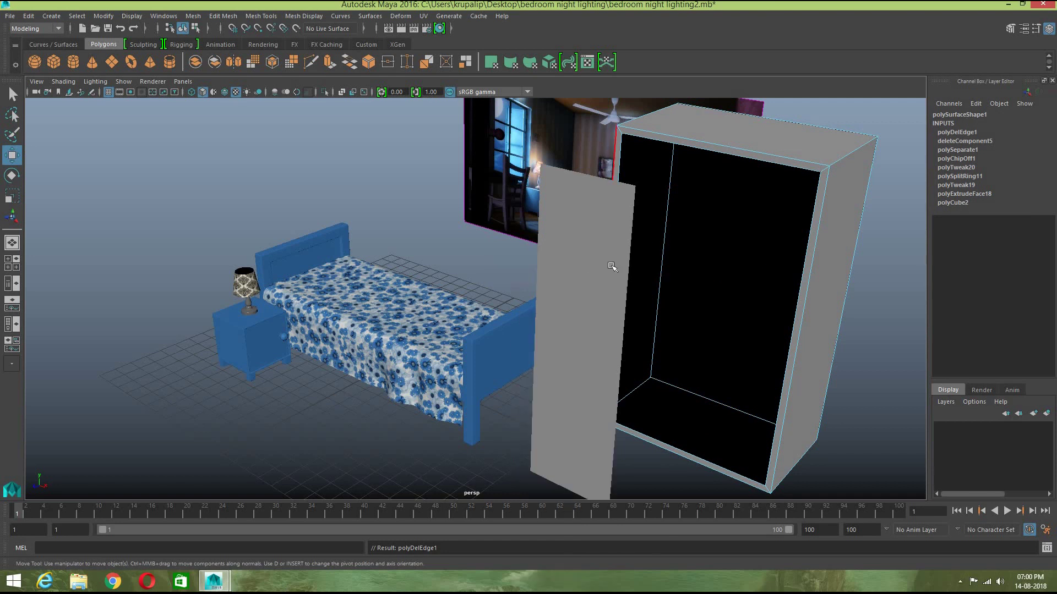
pyautogui.click(614, 267)
pyautogui.moveTo(816, 254); pyautogui.dragTo(883, 238, button='right')
pyautogui.click(625, 348)
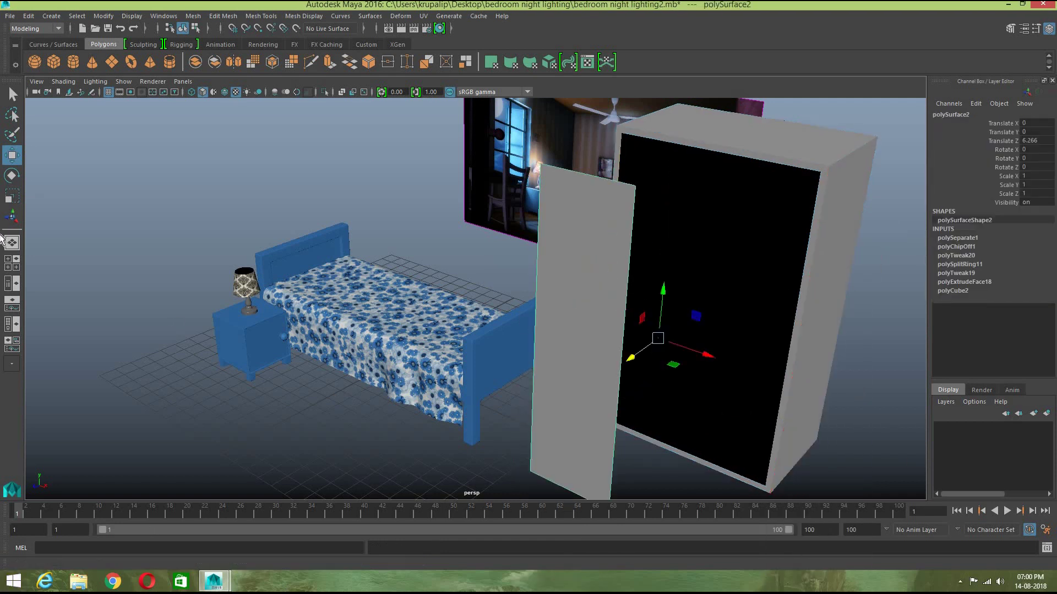
pyautogui.hotkey('ctrl', 'e')
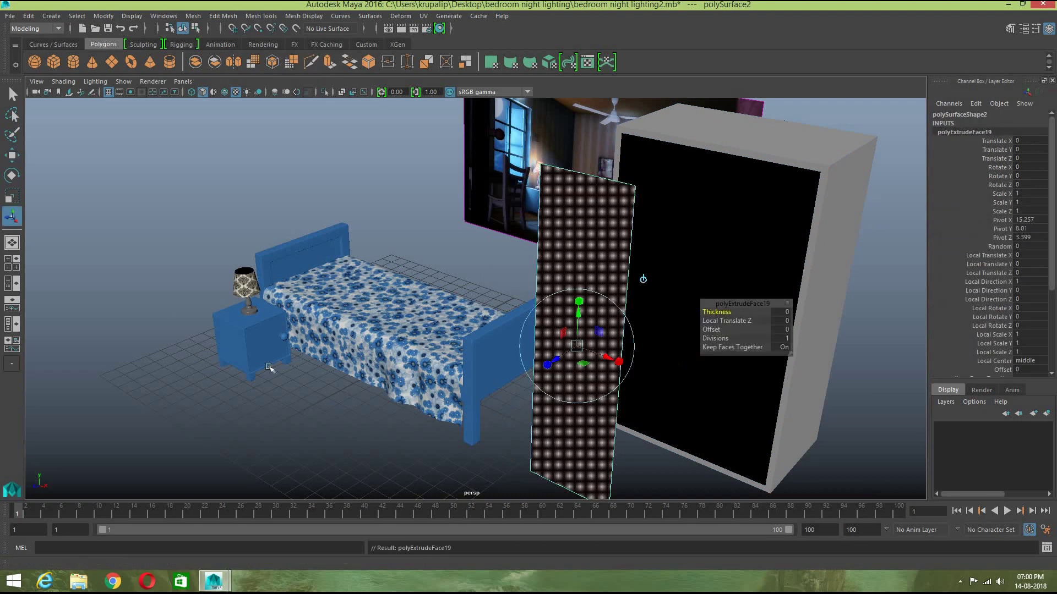
pyautogui.press('w')
pyautogui.moveTo(545, 367); pyautogui.dragTo(549, 366)
pyautogui.press('w')
# Step: Move the thickened door panel back into the left half of the wardrobe opening, to Translate Z 0.202
pyautogui.keyDown('alt'); pyautogui.moveTo(793, 457); pyautogui.dragTo(612, 440); pyautogui.keyUp('alt')
pyautogui.moveTo(487, 265); pyautogui.dragTo(520, 251, button='right')
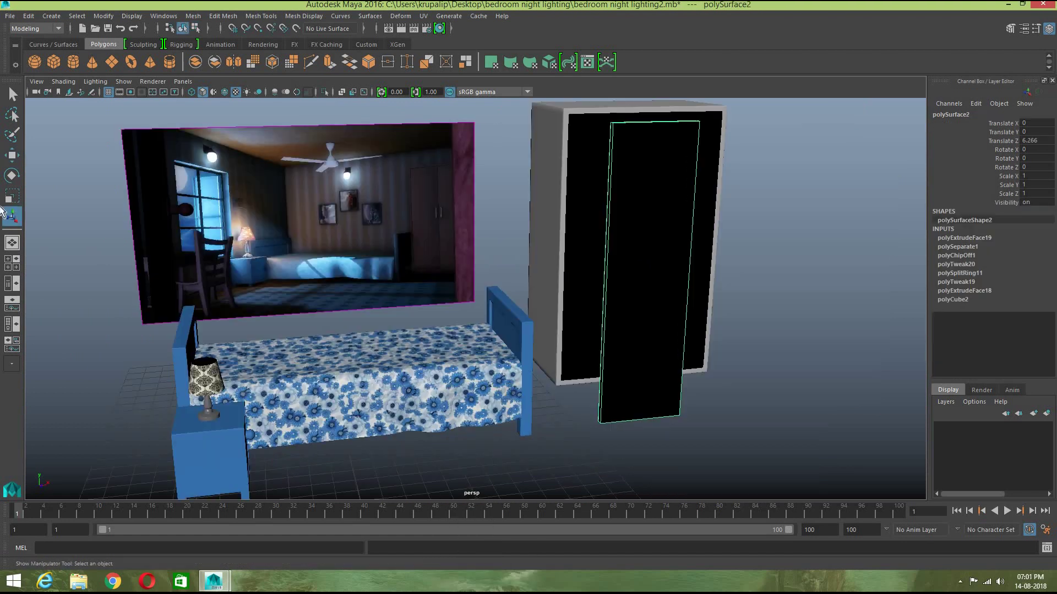
pyautogui.press('w')
pyautogui.moveTo(694, 276); pyautogui.dragTo(637, 256)
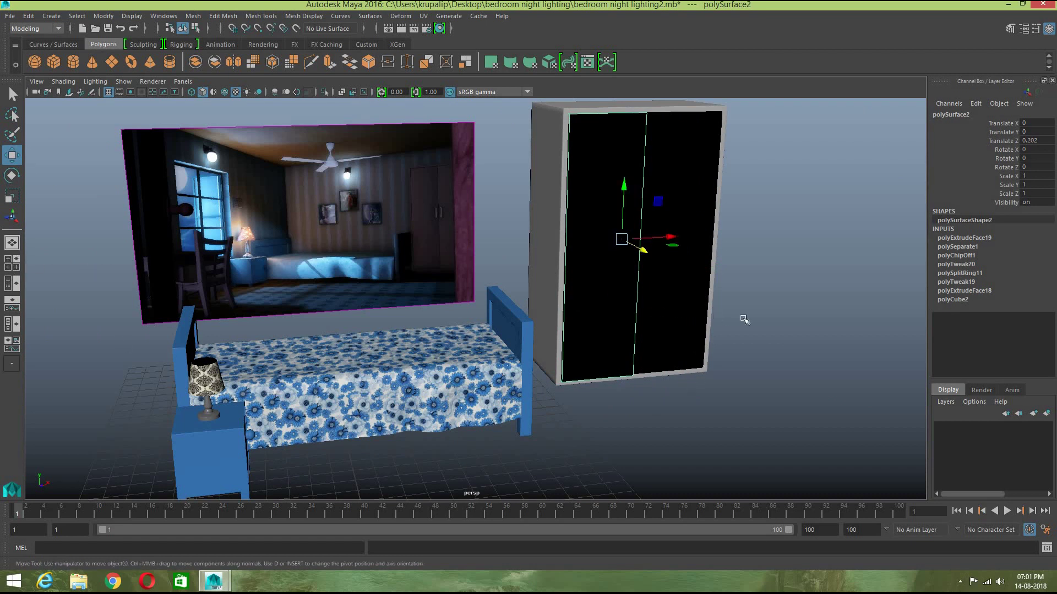
# Step: Seat the left door at Translate Z -0.02, duplicate it, and move the copy to Translate X 4.471 as the right door
pyautogui.scroll(5, 712, 356)
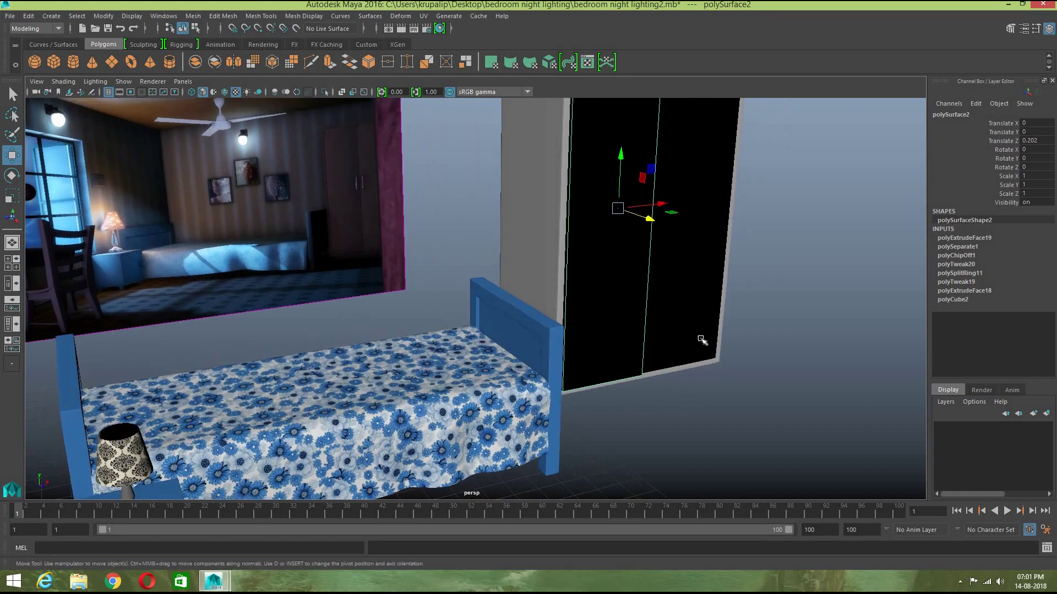
pyautogui.keyDown('alt'); pyautogui.moveTo(721, 414); pyautogui.dragTo(725, 441, button='middle'); pyautogui.keyUp('alt')
pyautogui.keyDown('alt'); pyautogui.moveTo(695, 433); pyautogui.dragTo(567, 429); pyautogui.keyUp('alt')
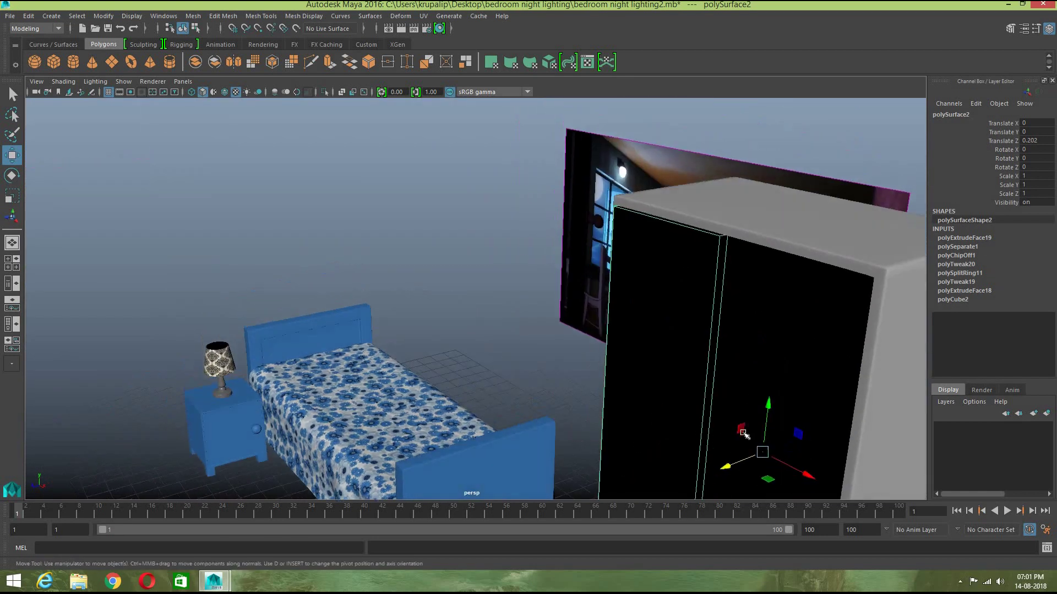
pyautogui.keyDown('alt'); pyautogui.moveTo(742, 433); pyautogui.dragTo(690, 328, button='middle'); pyautogui.keyUp('alt')
pyautogui.moveTo(664, 342); pyautogui.dragTo(741, 368)
pyautogui.scroll(-5, 663, 341)
pyautogui.hotkey('ctrl', 'd')
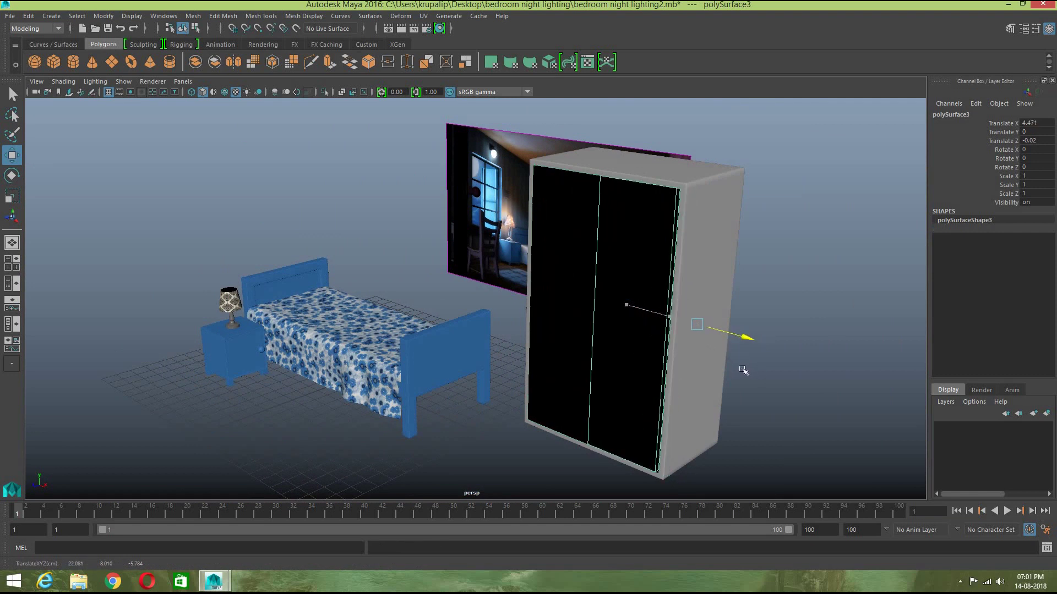
pyautogui.click(791, 414)
# Step: Examine how the two door panels sit inside the wardrobe frame from several angles
pyautogui.keyDown('alt'); pyautogui.moveTo(853, 433); pyautogui.dragTo(633, 347); pyautogui.keyUp('alt')
pyautogui.scroll(3, 689, 372)
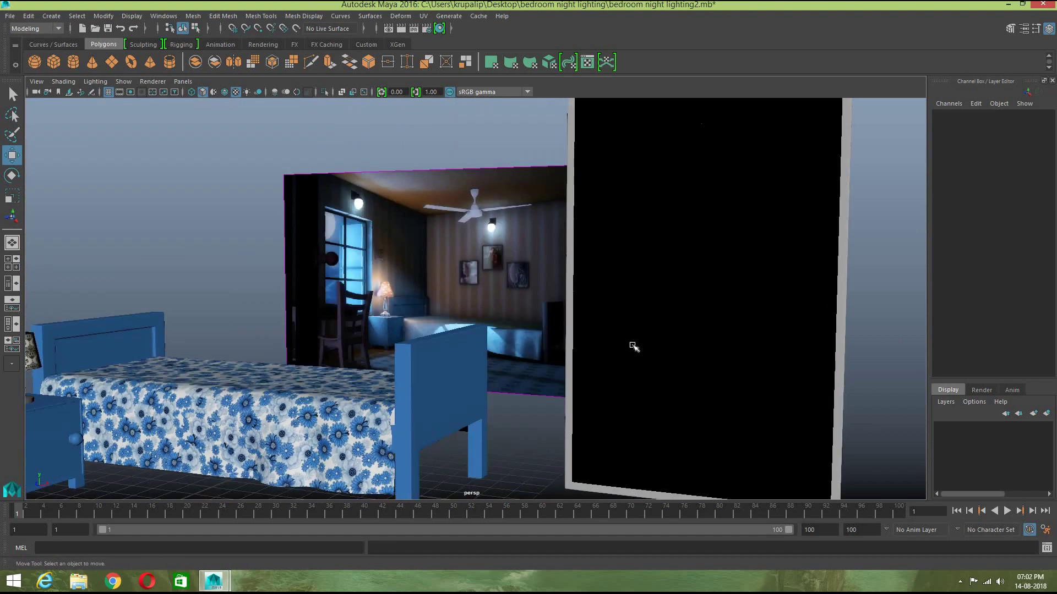
pyautogui.click(633, 347)
pyautogui.scroll(-5, 704, 332)
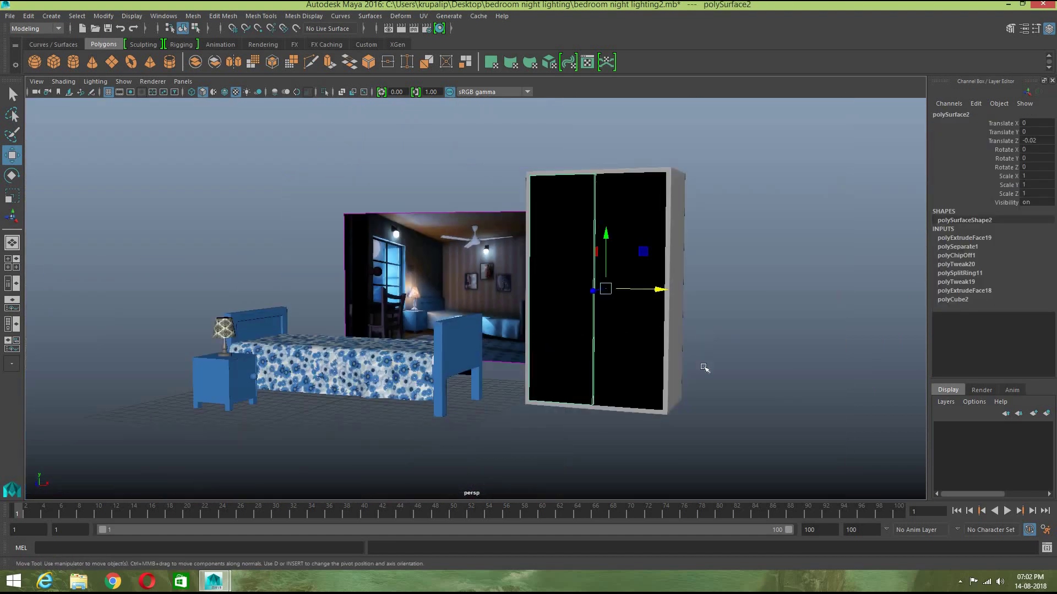
pyautogui.moveTo(703, 436); pyautogui.dragTo(543, 389)
pyautogui.moveTo(543, 389); pyautogui.dragTo(520, 376)
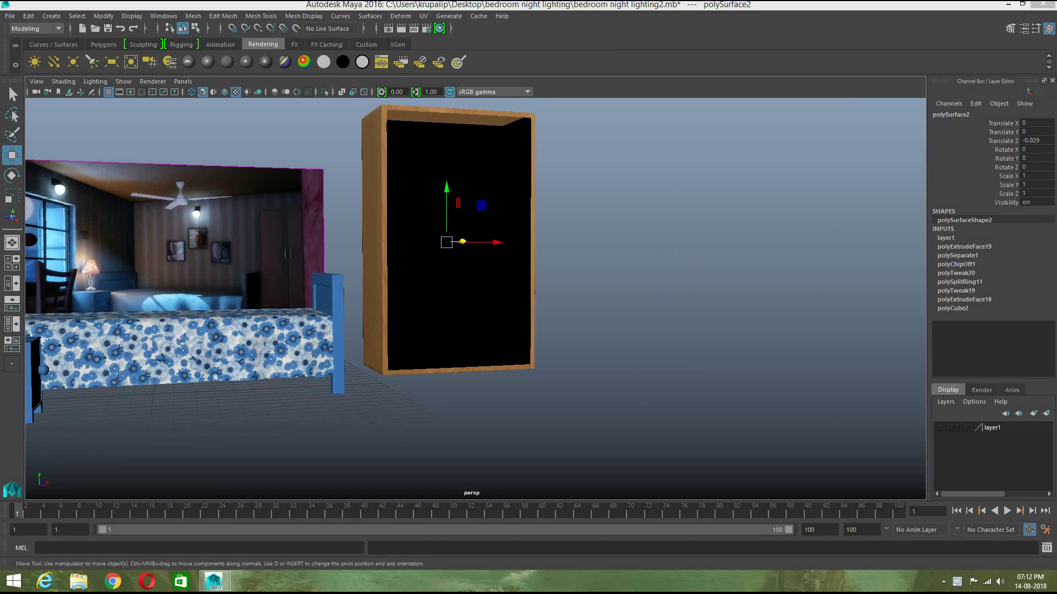
pyautogui.moveTo(623, 402); pyautogui.dragTo(612, 378, button='middle')
pyautogui.click(540, 305)
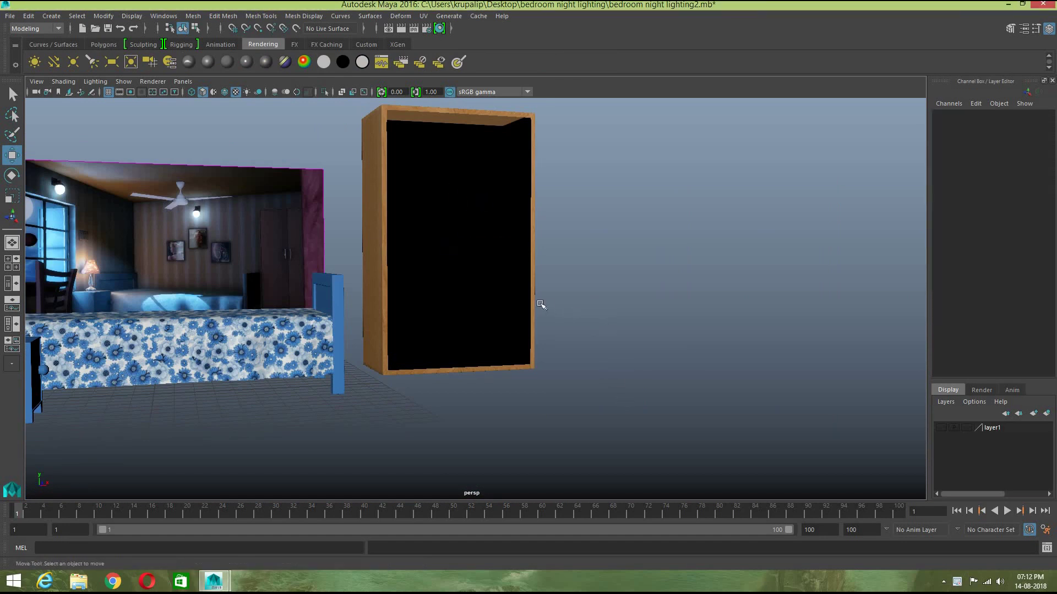
# Step: Switch the wardrobe frame to edge selection and select the edges running around its front opening
pyautogui.click(530, 302)
pyautogui.moveTo(530, 300); pyautogui.dragTo(531, 241, button='right')
pyautogui.click(557, 251)
pyautogui.scroll(3, 604, 311)
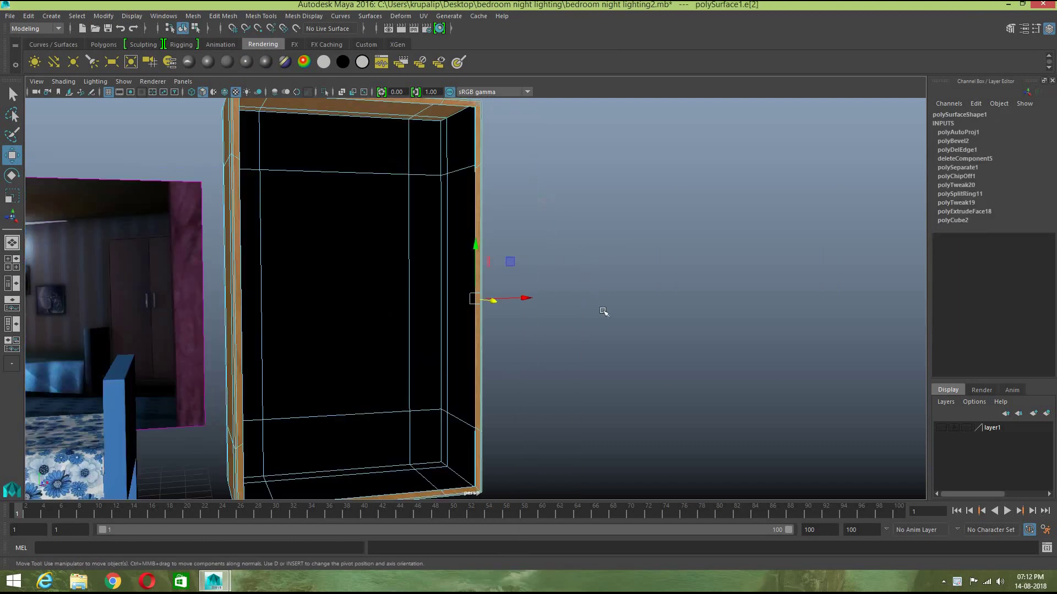
pyautogui.keyDown('alt'); pyautogui.moveTo(567, 360); pyautogui.dragTo(480, 232); pyautogui.keyUp('alt')
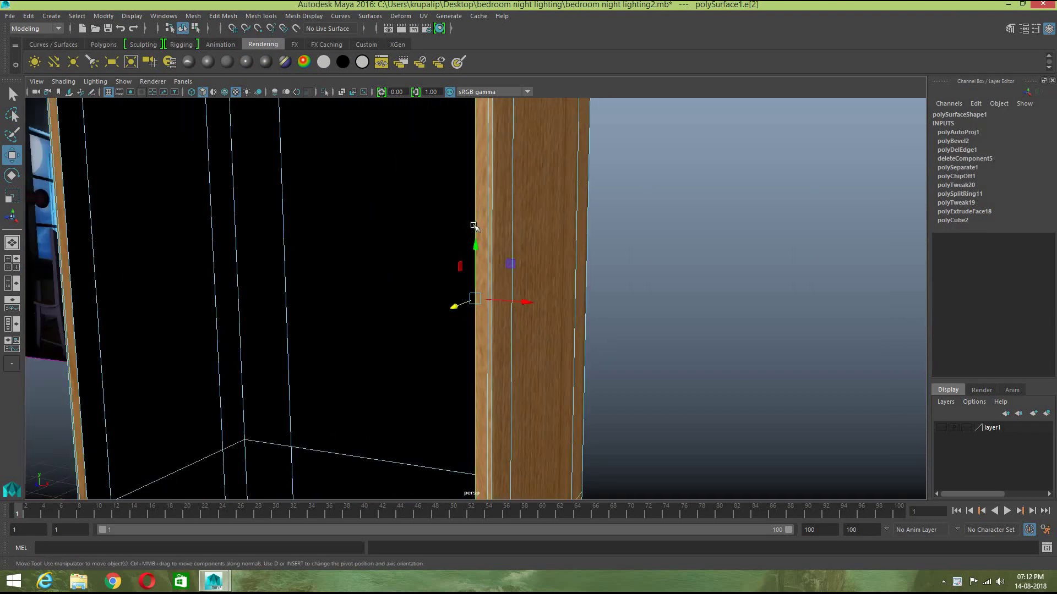
pyautogui.doubleClick(476, 221)
pyautogui.hotkey('ctrl', 'z')
pyautogui.click(475, 211)
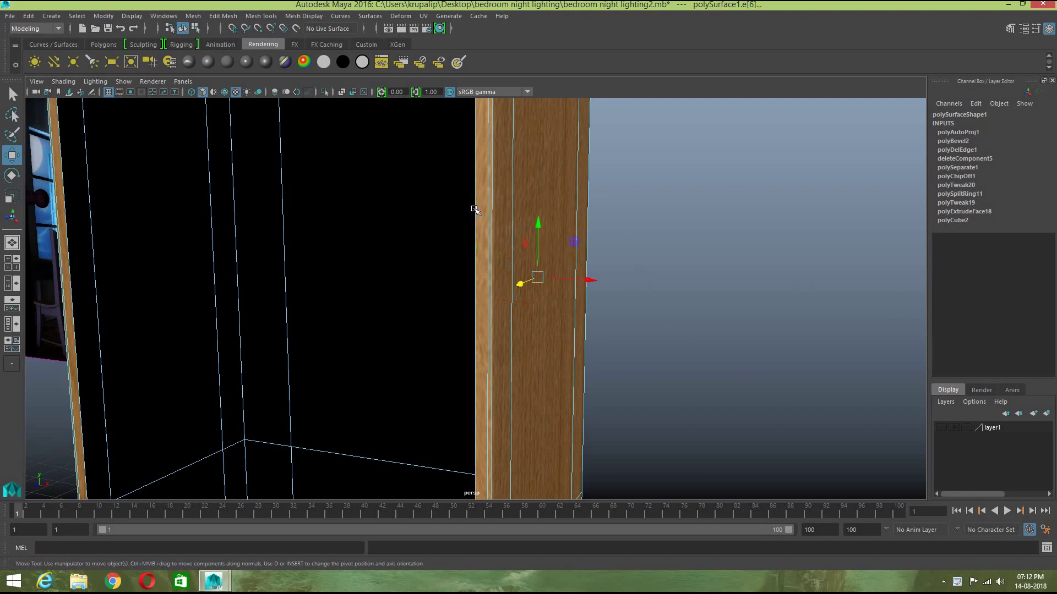
pyautogui.keyDown('alt'); pyautogui.moveTo(672, 370); pyautogui.dragTo(488, 342); pyautogui.keyUp('alt')
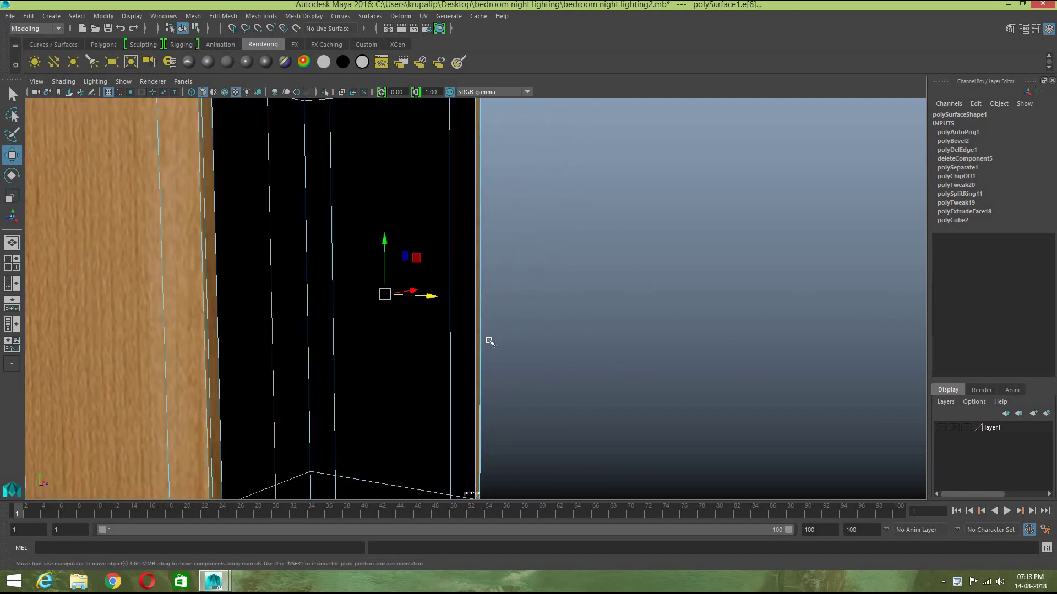
pyautogui.click(476, 367)
pyautogui.doubleClick(476, 367)
pyautogui.press('f')
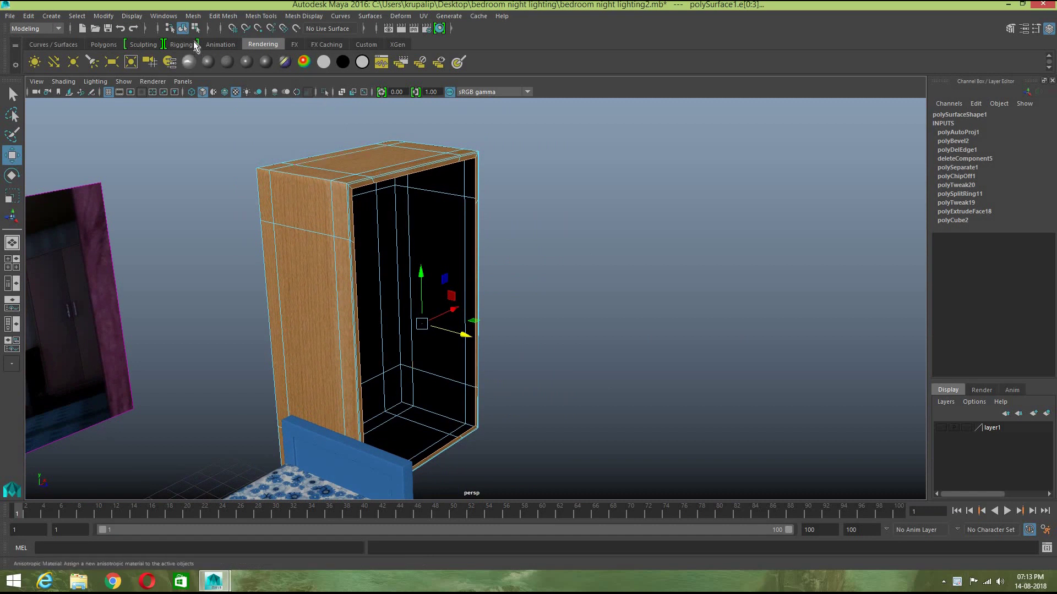
# Step: Extrude the selected opening edges, shift them slightly along the wardrobe's depth, and return to object mode
pyautogui.click(105, 44)
pyautogui.click(331, 62)
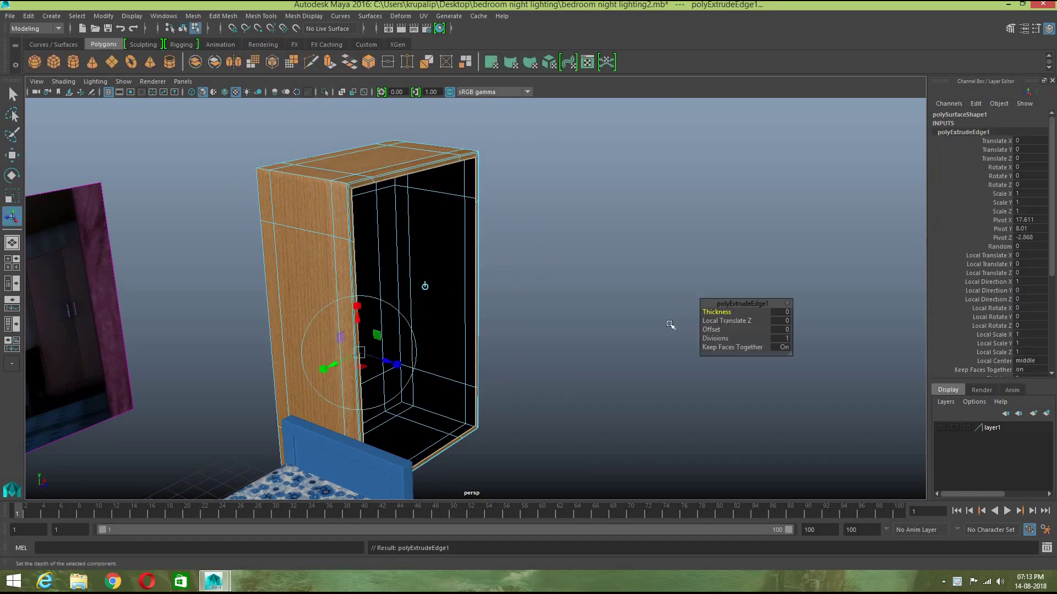
pyautogui.press('w')
pyautogui.moveTo(465, 337); pyautogui.dragTo(467, 338)
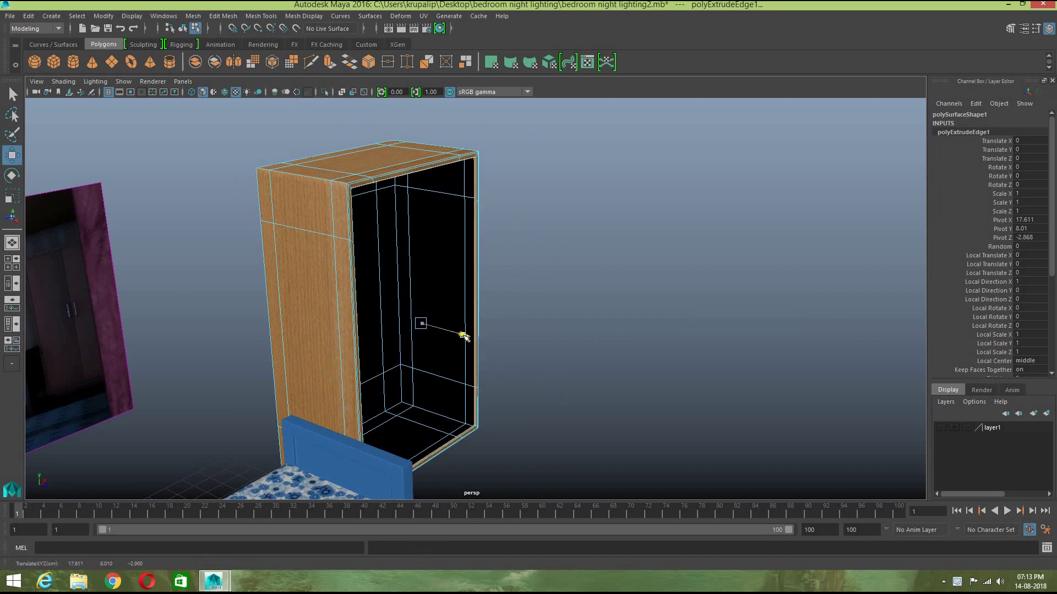
pyautogui.moveTo(476, 264); pyautogui.dragTo(531, 247, button='right')
pyautogui.scroll(2, 833, 421)
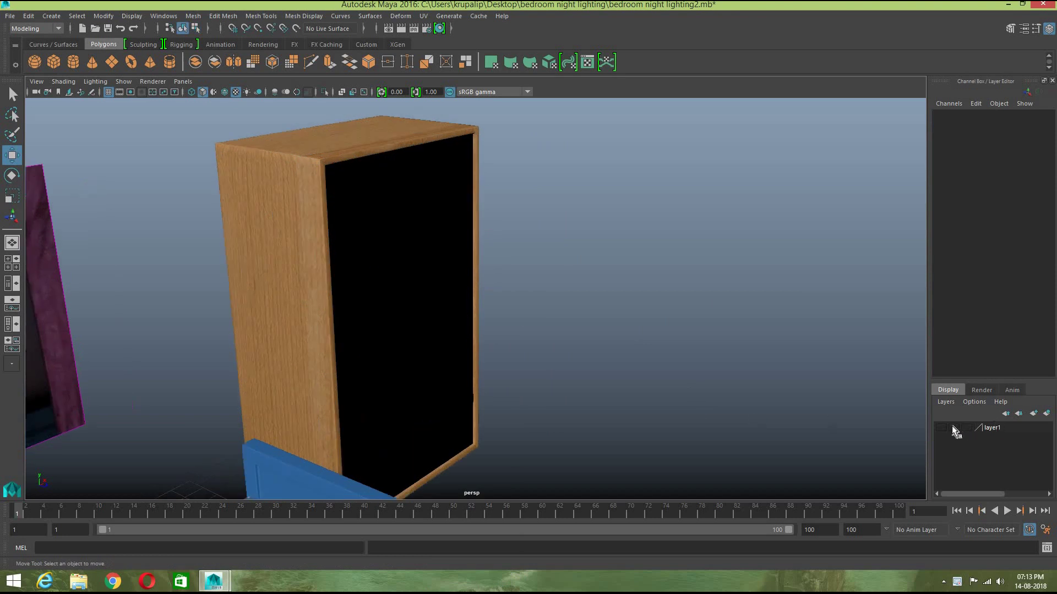
# Step: Show layer1, push the left door back to Translate Z -0.155, and set the right door to Translate X 4.617, Z -0.144
pyautogui.scroll(-5, 736, 413)
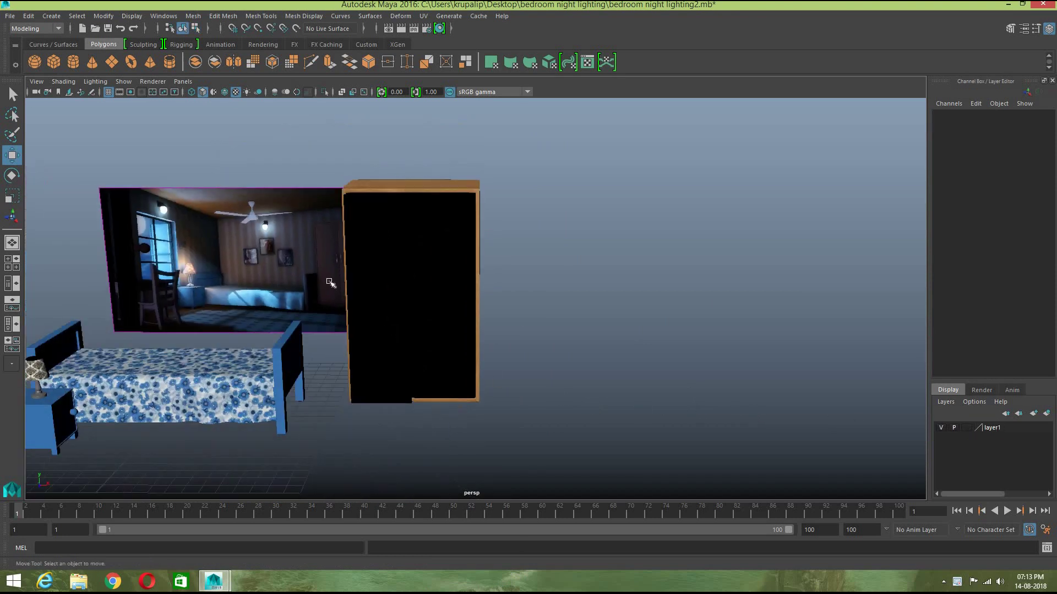
pyautogui.click(379, 303)
pyautogui.keyDown('alt'); pyautogui.moveTo(550, 432); pyautogui.dragTo(455, 358); pyautogui.keyUp('alt')
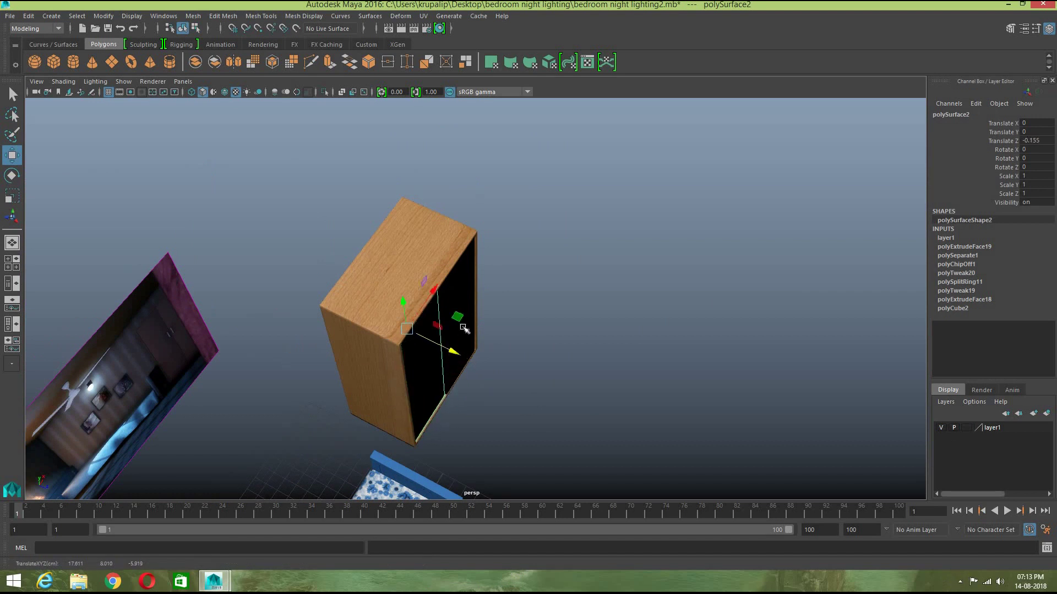
pyautogui.click(465, 329)
pyautogui.scroll(3, 475, 333)
pyautogui.moveTo(476, 299); pyautogui.dragTo(472, 298)
pyautogui.keyDown('alt'); pyautogui.moveTo(568, 397); pyautogui.dragTo(438, 322); pyautogui.keyUp('alt')
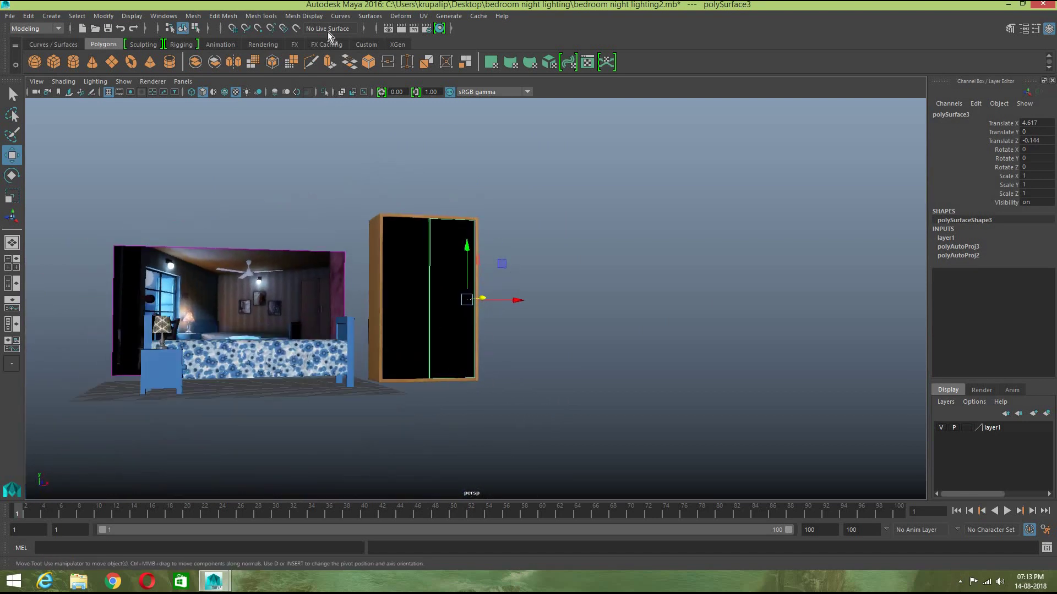
# Step: Reverse the normals of the right and left wardrobe doors so their wood texture faces outward
pyautogui.click(304, 15)
pyautogui.click(322, 65)
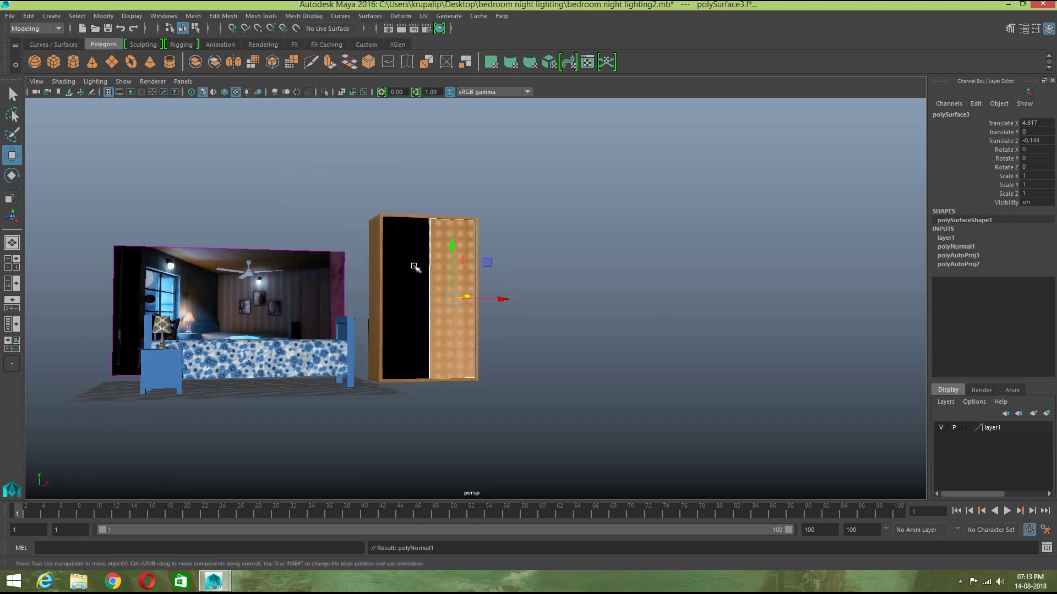
pyautogui.click(414, 265)
pyautogui.click(304, 16)
pyautogui.click(320, 66)
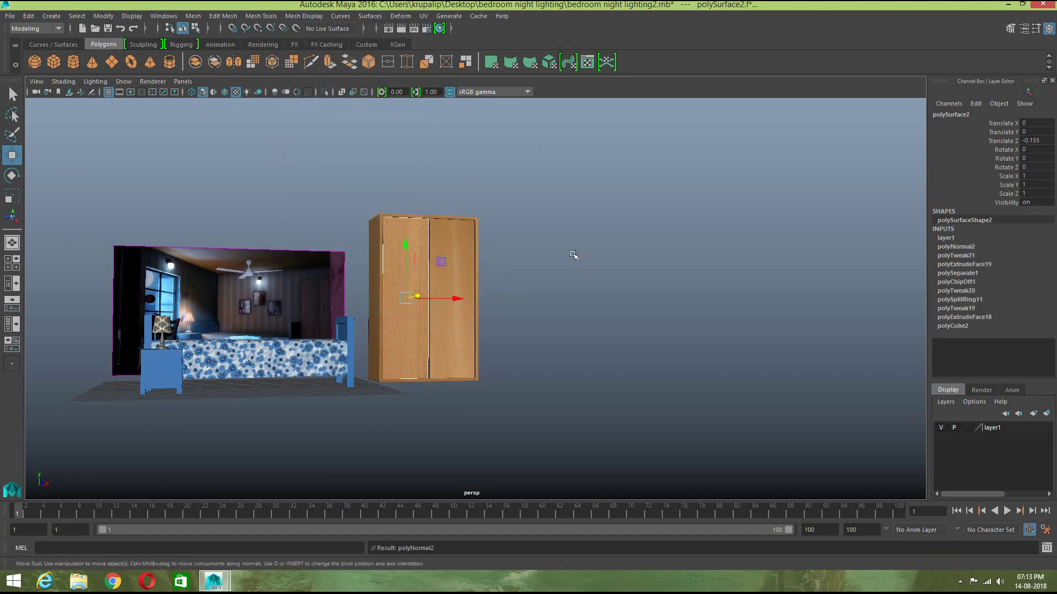
pyautogui.click(574, 256)
pyautogui.scroll(5, 564, 346)
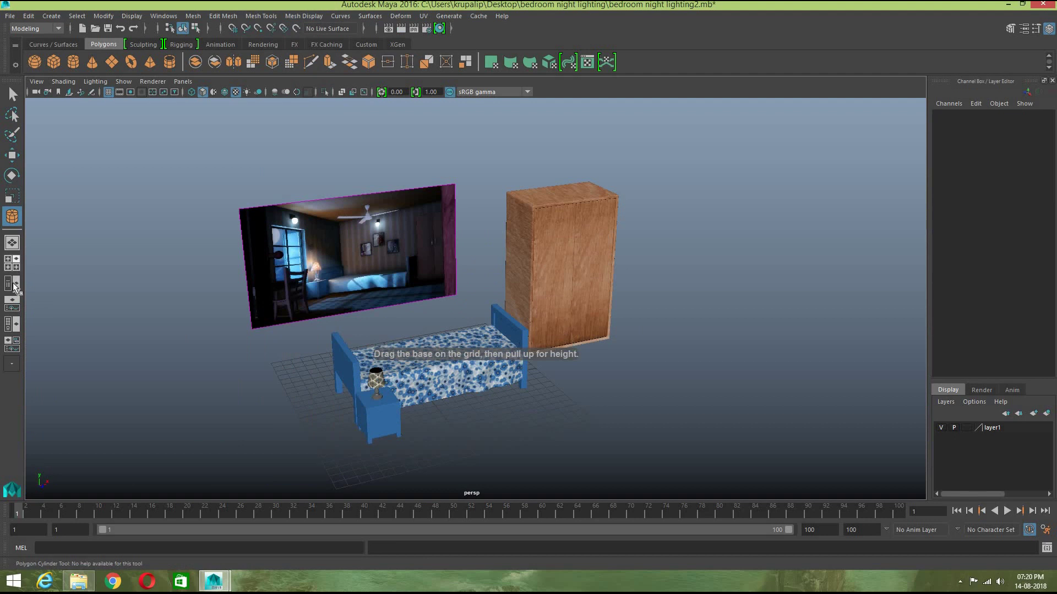
# Step: Create a small polygon cylinder in front of the bed, radius 0.135 and height 0.275, with 12 axis subdivisions
pyautogui.click(12, 263)
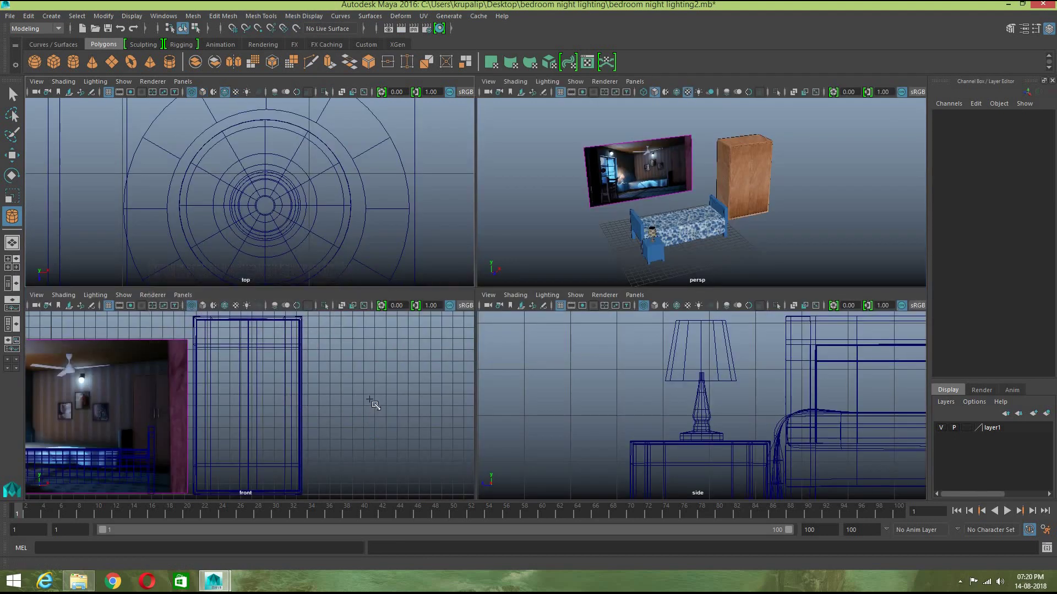
pyautogui.scroll(-5, 394, 222)
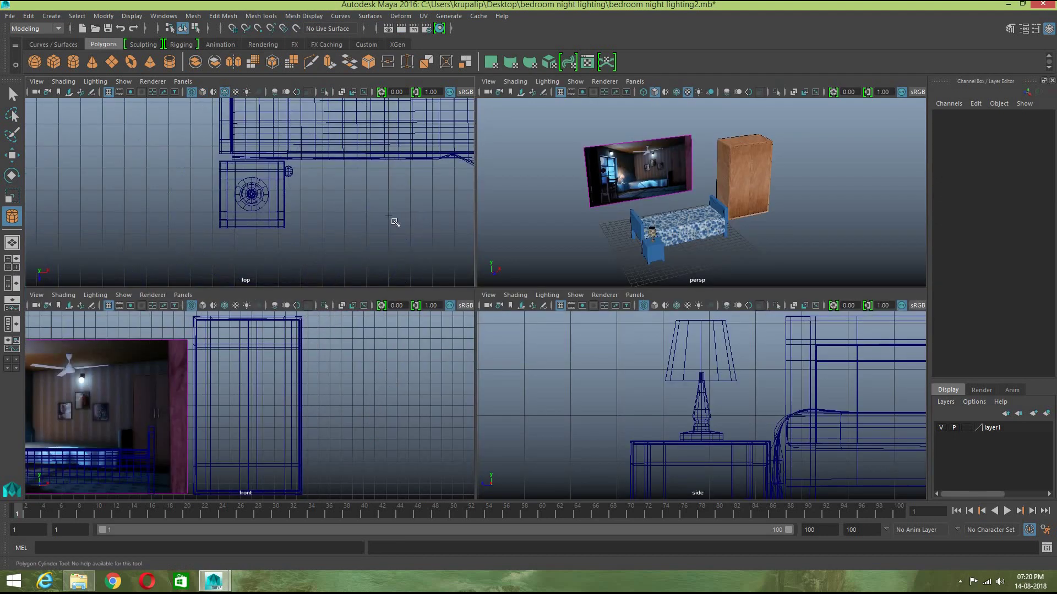
pyautogui.click(389, 214)
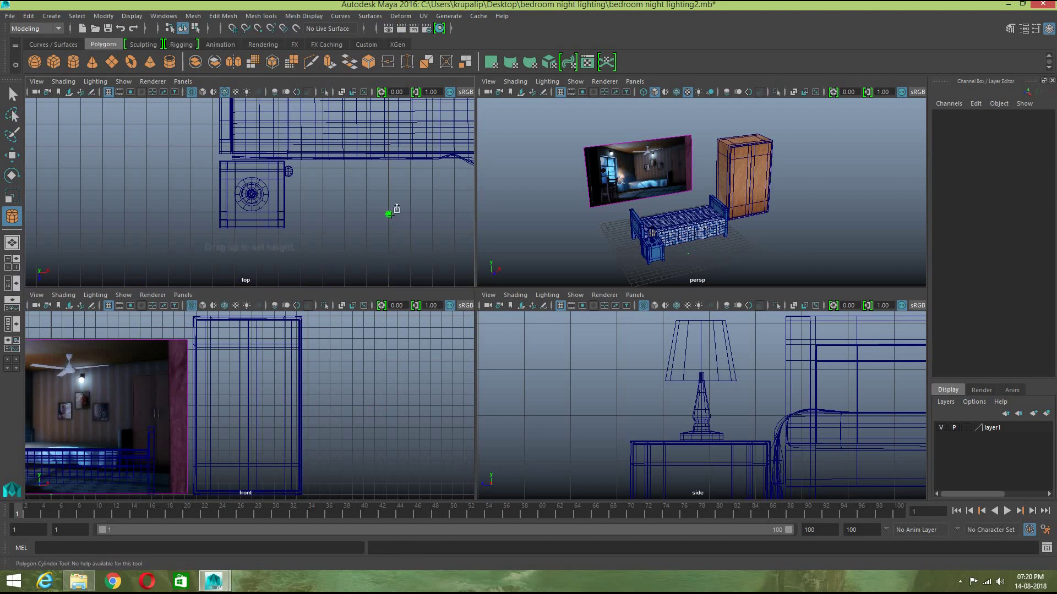
pyautogui.moveTo(391, 199); pyautogui.dragTo(391, 190)
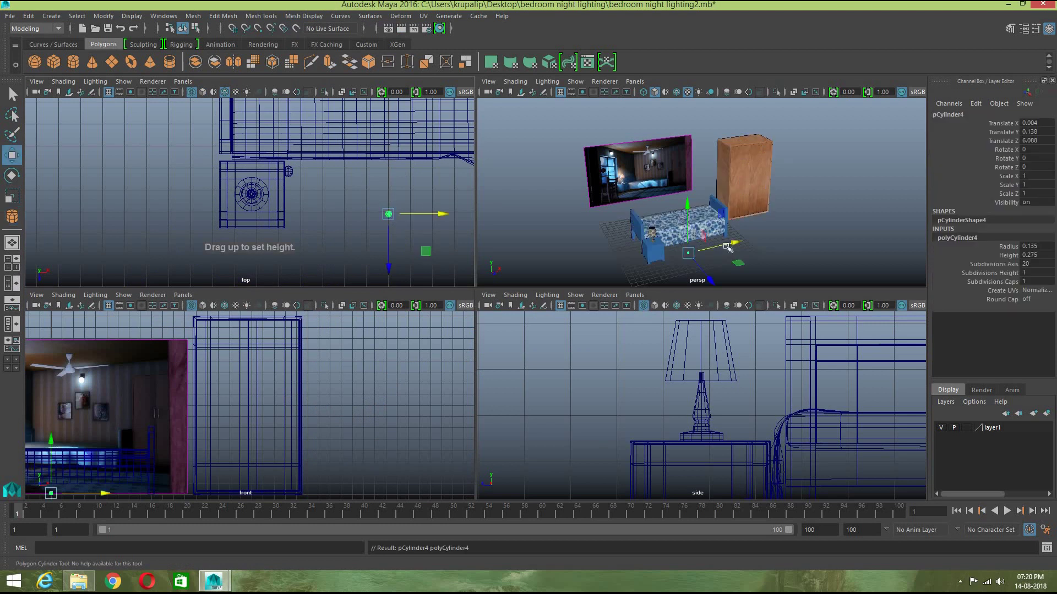
pyautogui.press('space')
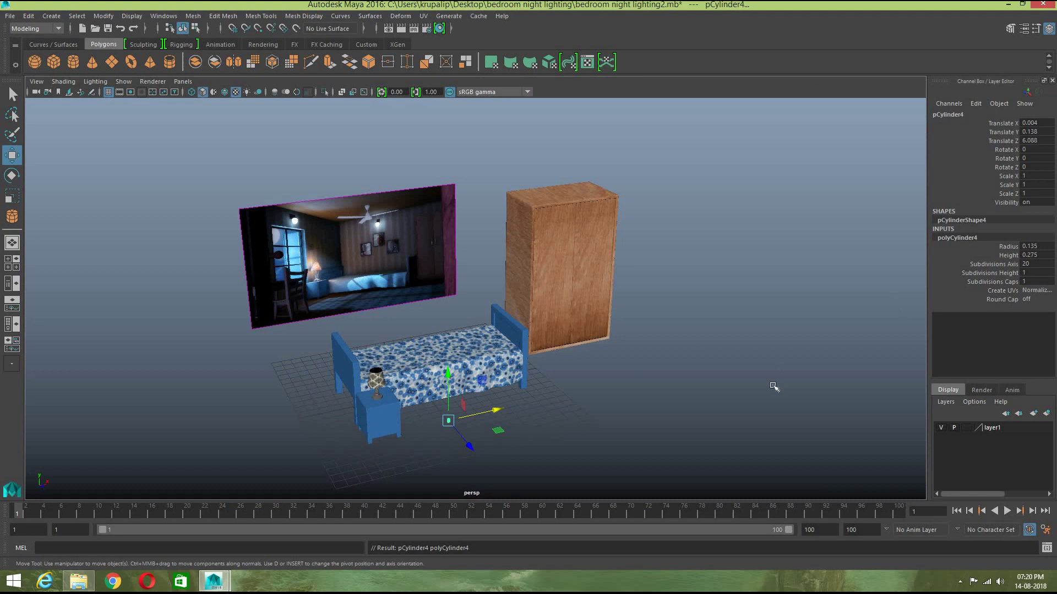
pyautogui.press('f')
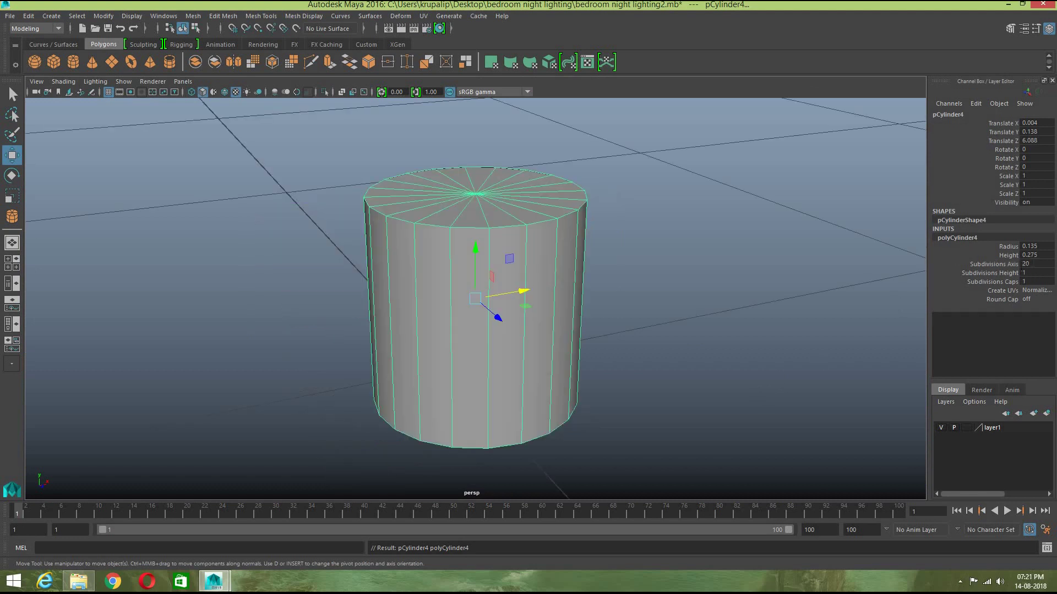
pyautogui.press('Return')
pyautogui.click(457, 302)
pyautogui.click(462, 301)
# Step: Select the cylinder's top vertices and raise them to make it a taller, slimmer post
pyautogui.moveTo(491, 295); pyautogui.dragTo(437, 263, button='right')
pyautogui.scroll(-5, 628, 383)
pyautogui.keyDown('alt'); pyautogui.moveTo(652, 469); pyautogui.dragTo(583, 418); pyautogui.keyUp('alt')
pyautogui.moveTo(385, 198); pyautogui.dragTo(604, 302)
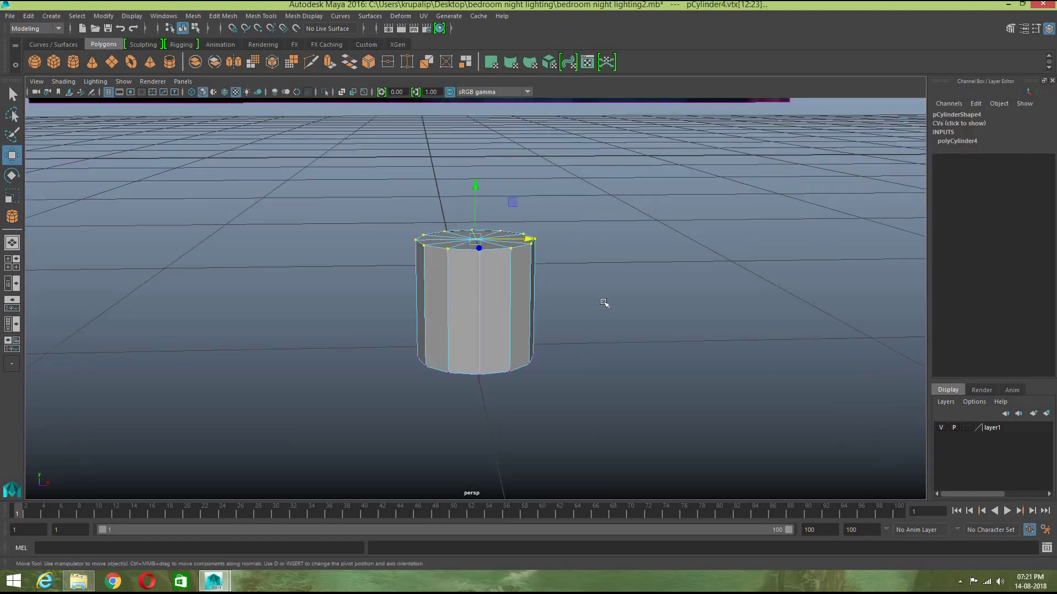
pyautogui.moveTo(477, 184); pyautogui.dragTo(478, 47)
pyautogui.keyDown('alt'); pyautogui.moveTo(630, 372); pyautogui.dragTo(466, 68); pyautogui.keyUp('alt')
pyautogui.keyDown('alt'); pyautogui.moveTo(677, 366); pyautogui.dragTo(542, 327); pyautogui.keyUp('alt')
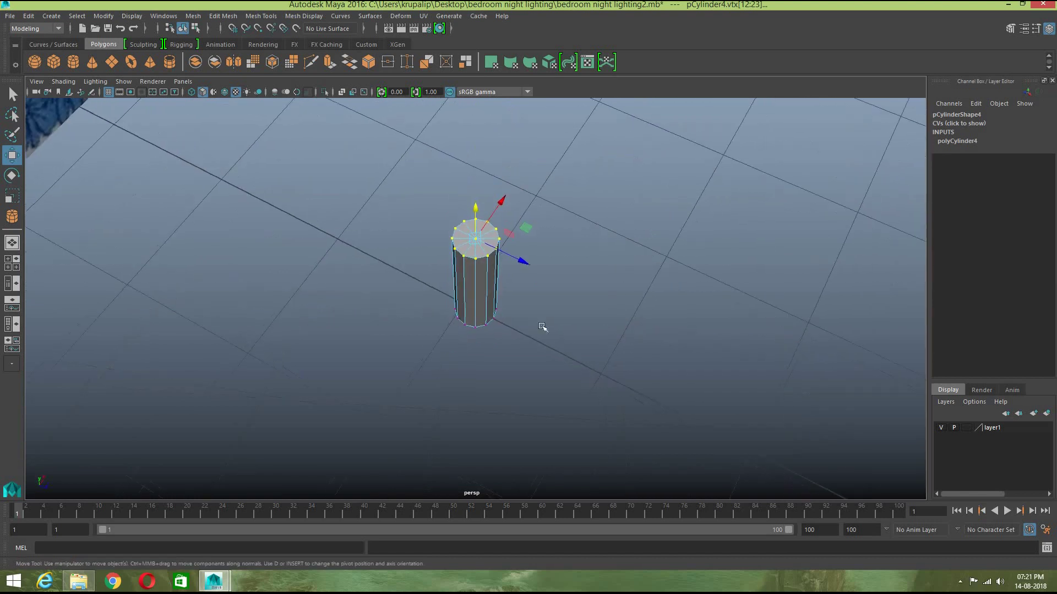
# Step: Switch the cylinder to face selection and select all top and bottom cap faces using the top view
pyautogui.moveTo(472, 250); pyautogui.dragTo(518, 235, button='right')
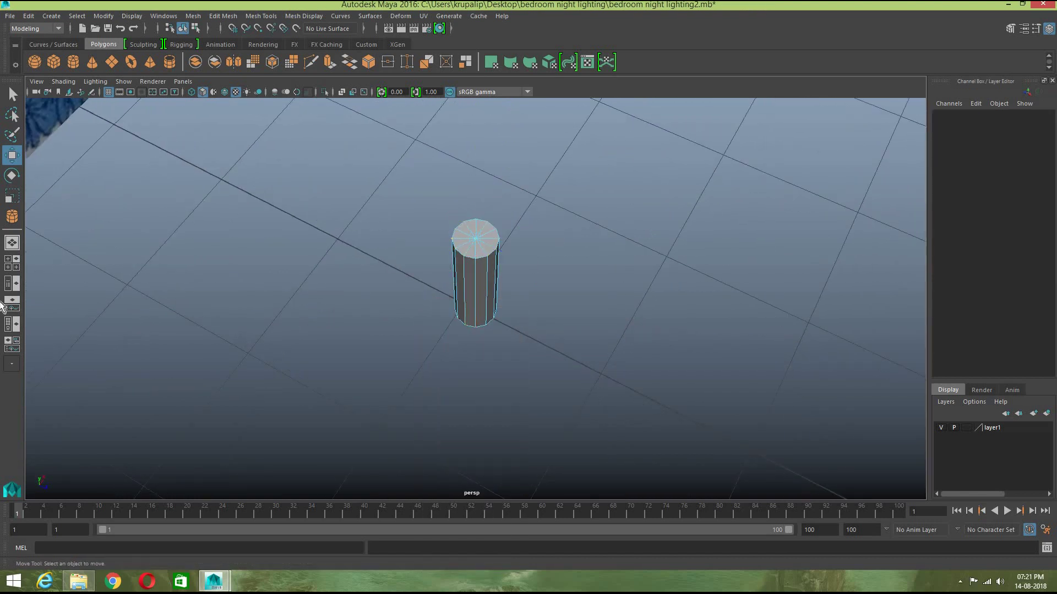
pyautogui.click(12, 265)
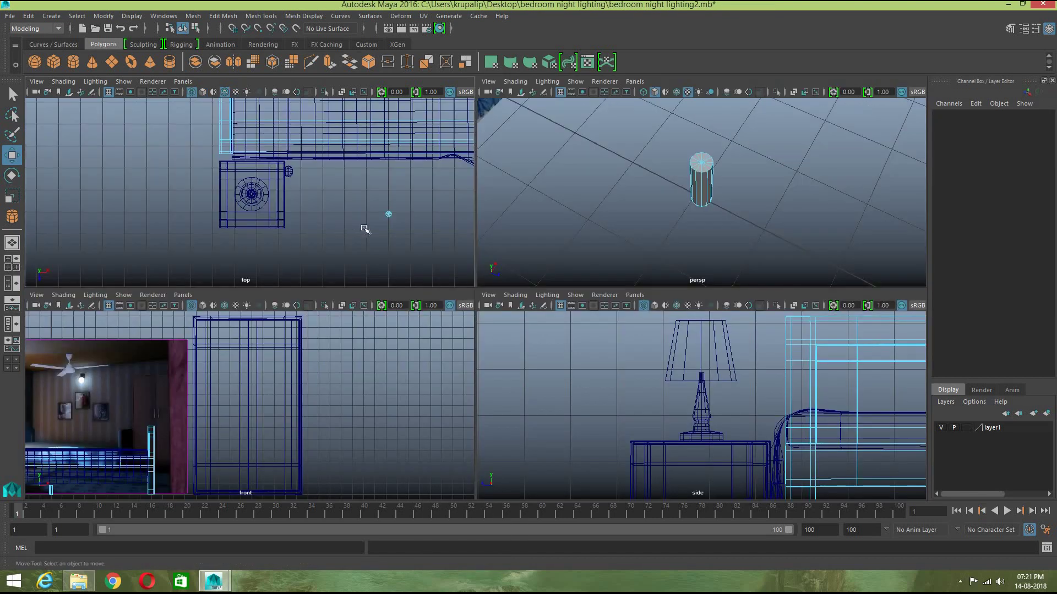
pyautogui.click(390, 217)
pyautogui.press('f')
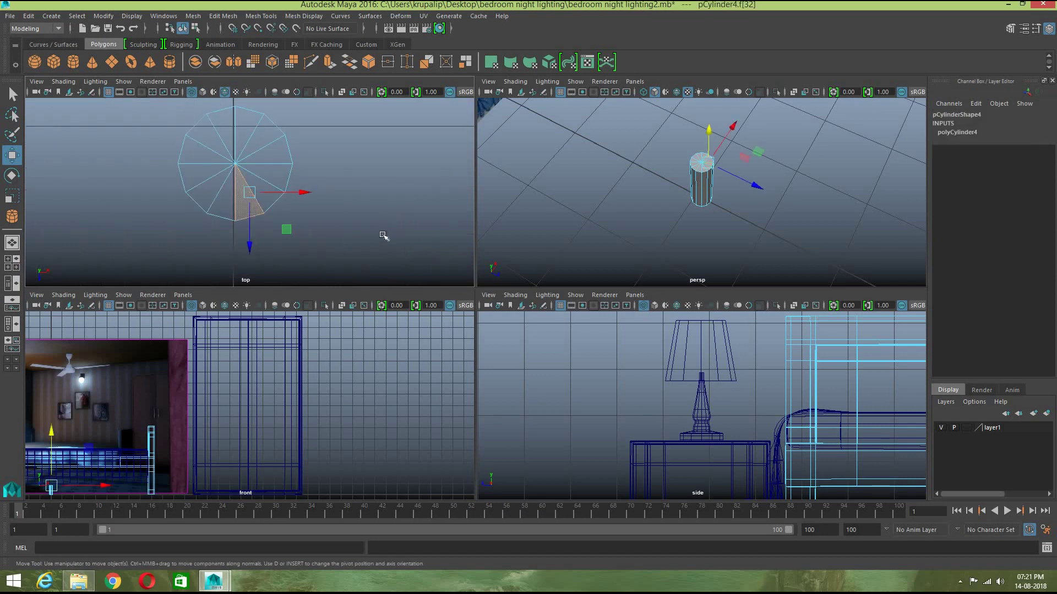
pyautogui.click(377, 228)
pyautogui.moveTo(208, 140); pyautogui.dragTo(249, 184)
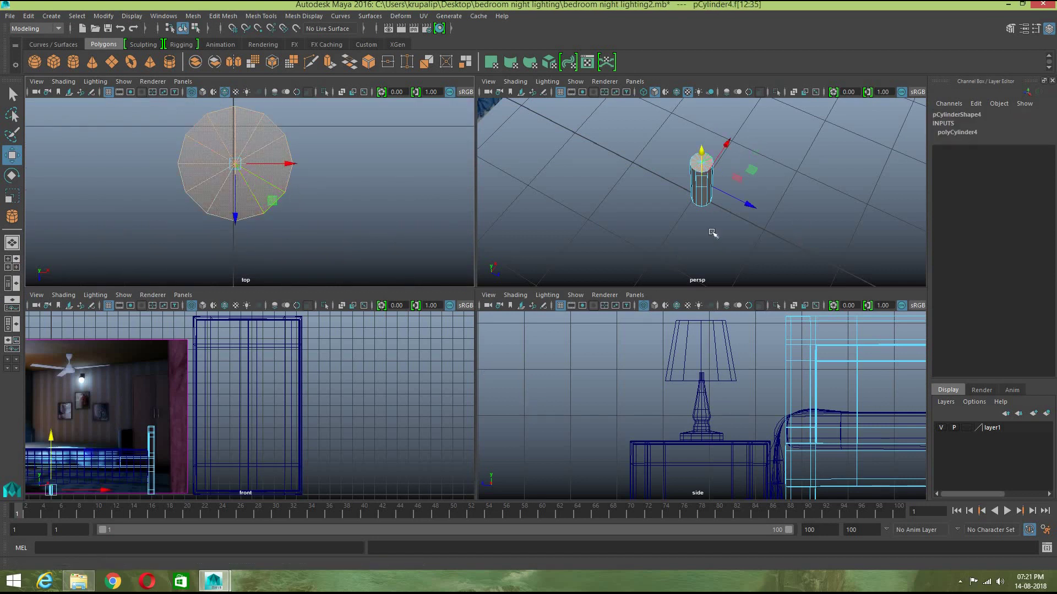
pyautogui.press('space')
pyautogui.keyDown('alt'); pyautogui.moveTo(588, 392); pyautogui.dragTo(557, 318); pyautogui.keyUp('alt')
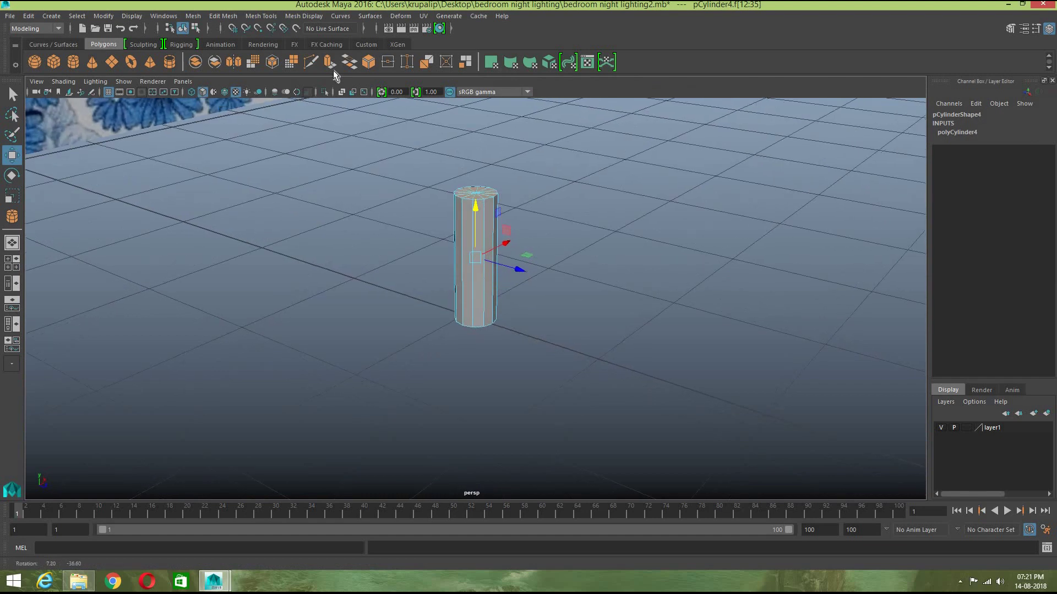
# Step: Extrude both end caps and scale them apart vertically by about 1.29 to add a short segment at each end
pyautogui.hotkey('ctrl', 'e')
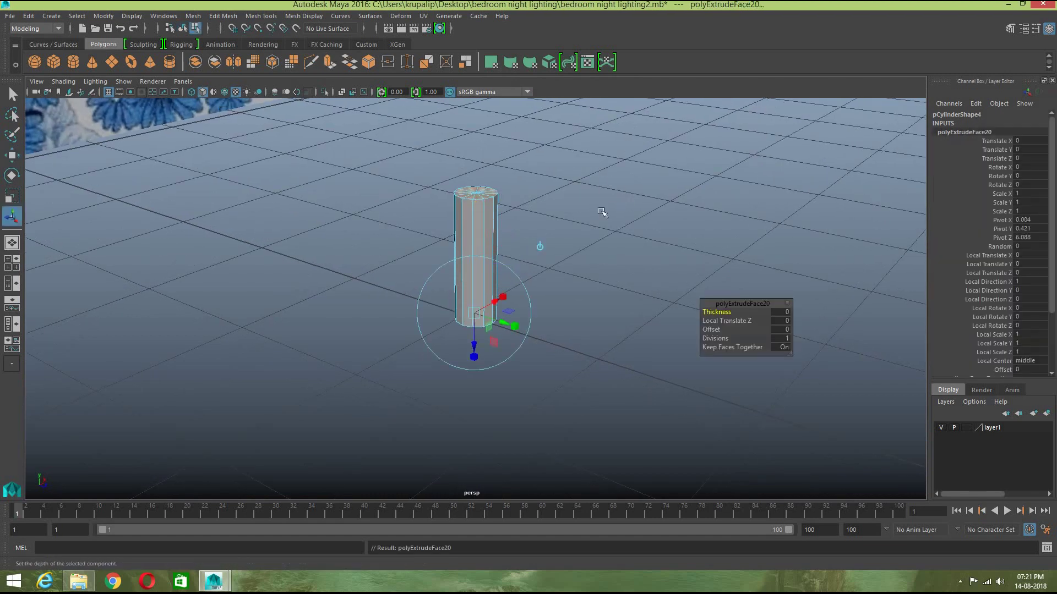
pyautogui.press('w')
pyautogui.press('r')
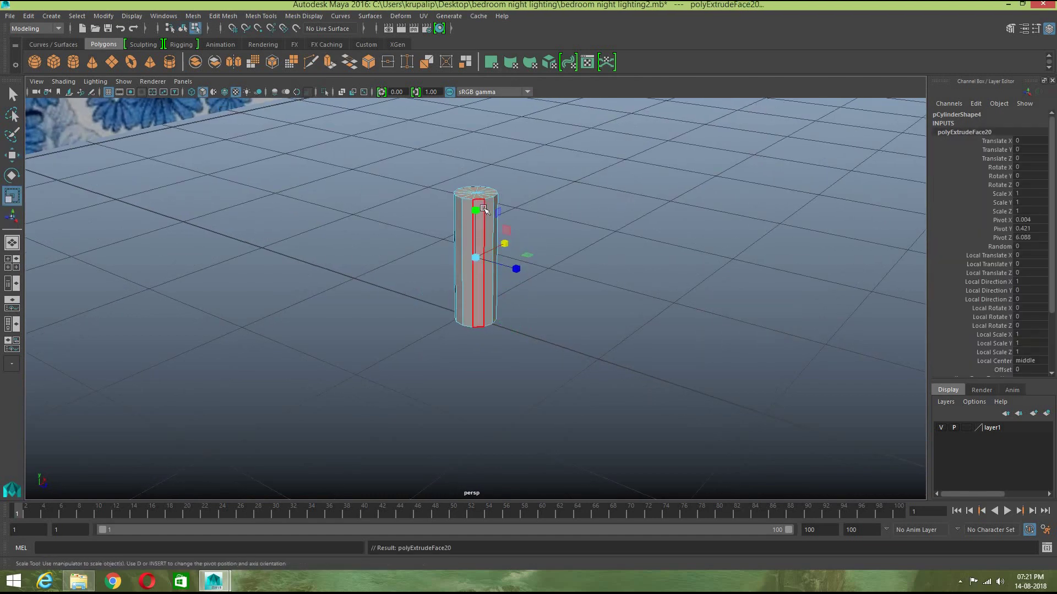
pyautogui.moveTo(475, 209); pyautogui.dragTo(474, 198)
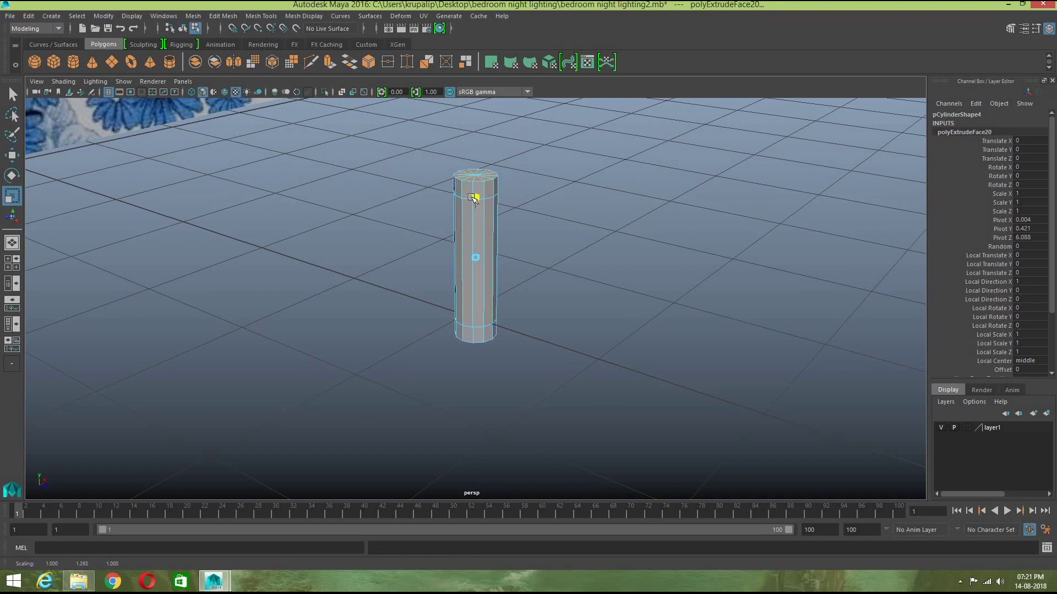
pyautogui.click(581, 339)
# Step: Select two adjacent side faces on each end segment and extrude them outward as the handle's mounting arms
pyautogui.keyDown('alt'); pyautogui.moveTo(632, 355); pyautogui.dragTo(236, 370); pyautogui.keyUp('alt')
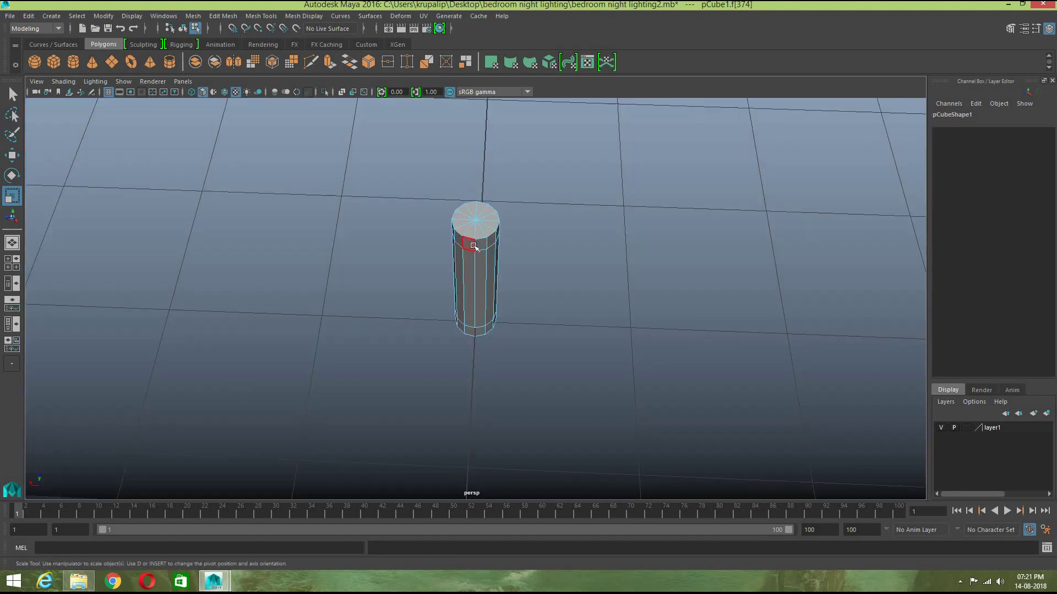
pyautogui.click(481, 254)
pyautogui.keyDown('shift'); pyautogui.click(480, 246); pyautogui.keyUp('shift')
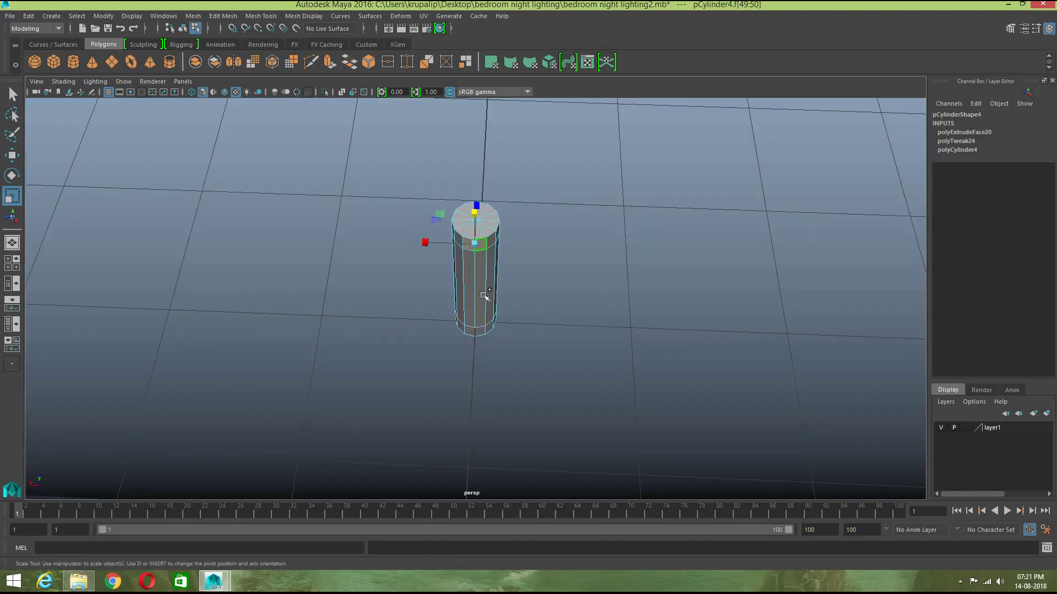
pyautogui.keyDown('shift'); pyautogui.click(481, 334); pyautogui.keyUp('shift')
pyautogui.press('w')
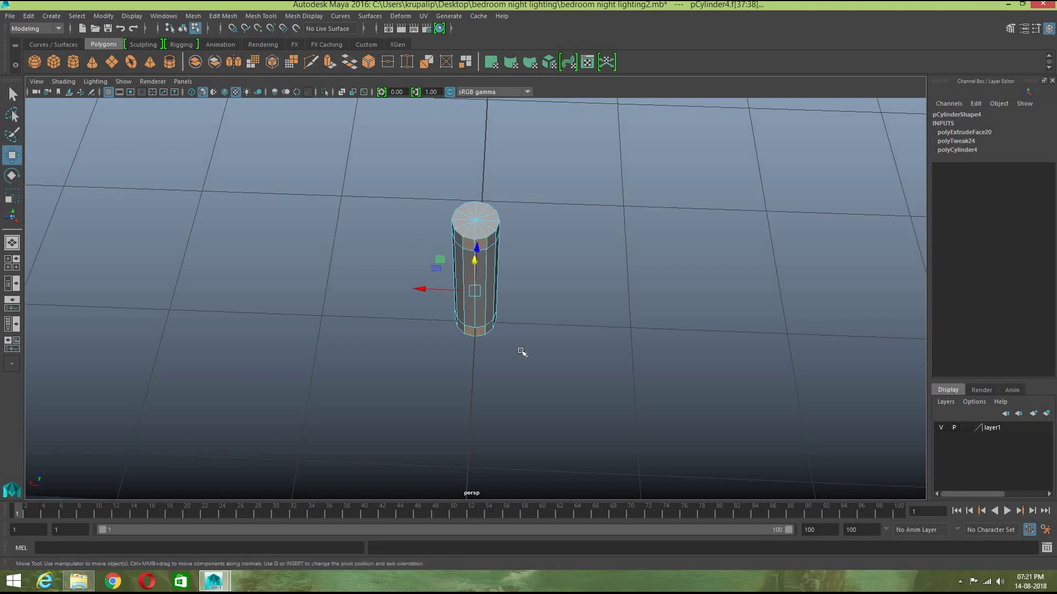
pyautogui.hotkey('ctrl', 'e')
pyautogui.press('w')
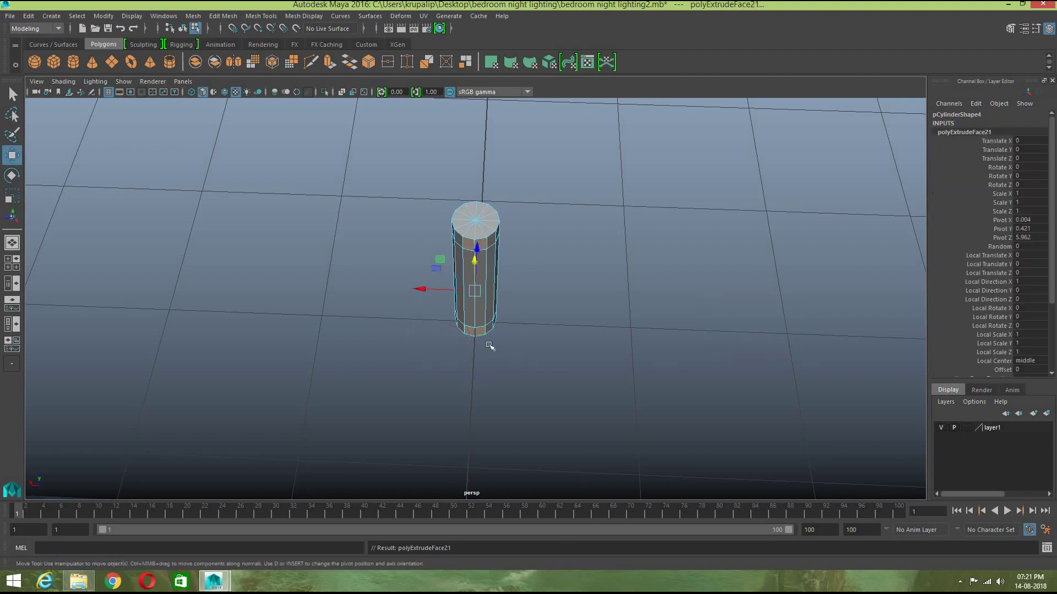
pyautogui.keyDown('alt'); pyautogui.moveTo(514, 365); pyautogui.dragTo(461, 297); pyautogui.keyUp('alt')
pyautogui.press('r')
# Step: Return the handle to object mode and display it in smooth mesh preview to check its rounded shape
pyautogui.click(572, 293)
pyautogui.moveTo(481, 236); pyautogui.dragTo(529, 219, button='right')
pyautogui.click(479, 267)
pyautogui.press('3')
pyautogui.click(543, 295)
pyautogui.keyDown('alt'); pyautogui.moveTo(547, 353); pyautogui.dragTo(533, 321); pyautogui.keyUp('alt')
pyautogui.hotkey('ctrl', 'z')
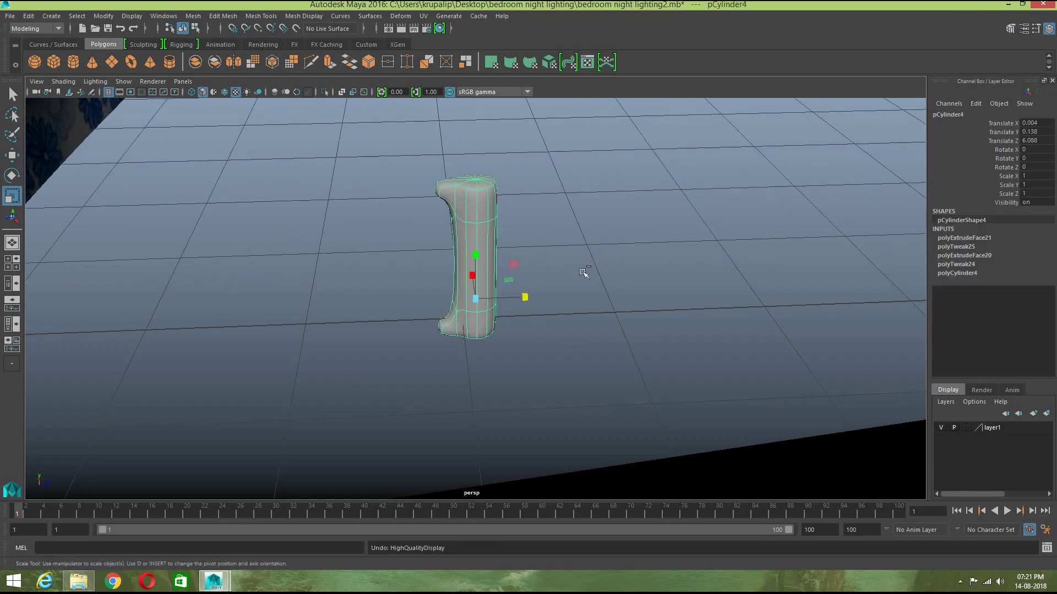
# Step: Undo the handle's mounting-arm extrusion and return the cylinder to unsmoothed display
pyautogui.hotkey('ctrl', 'z')
pyautogui.hotkey('ctrl', 'z')
pyautogui.hotkey('ctrl', 'z')
pyautogui.hotkey('ctrl', 'z')
pyautogui.hotkey('ctrl', 'z')
pyautogui.hotkey('ctrl', 'z')
pyautogui.hotkey('ctrl', 'z')
pyautogui.press('1')
# Step: Select the whole cylinder and narrow its cross-section in the top view to scale X 0.584 and Z 0.622
pyautogui.keyDown('alt'); pyautogui.moveTo(565, 281); pyautogui.dragTo(567, 358); pyautogui.keyUp('alt')
pyautogui.moveTo(483, 254); pyautogui.dragTo(523, 239, button='right')
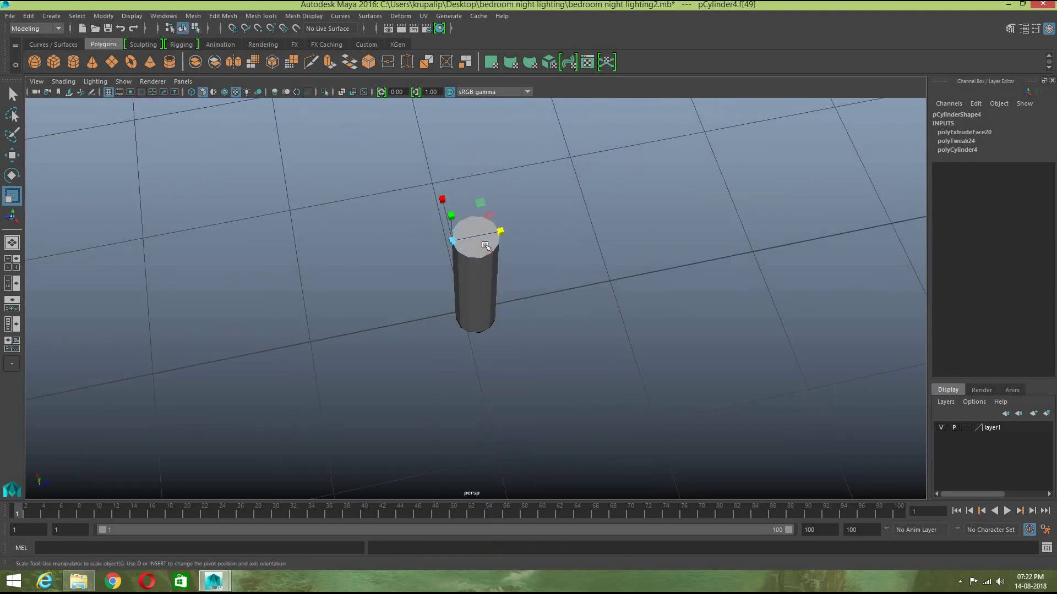
pyautogui.click(482, 243)
pyautogui.scroll(3, 582, 286)
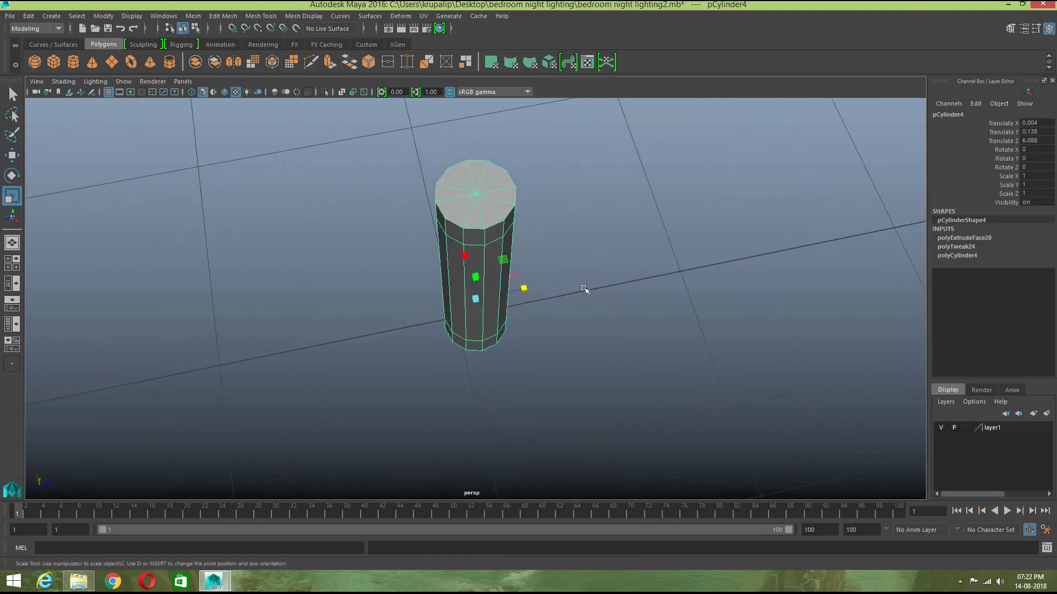
pyautogui.click(8, 267)
pyautogui.moveTo(286, 164); pyautogui.dragTo(265, 164)
pyautogui.moveTo(236, 216)
pyautogui.mouseDown()
pyautogui.moveTo(235, 193)
pyautogui.moveTo(234, 207)
pyautogui.mouseUp()
pyautogui.click(590, 189)
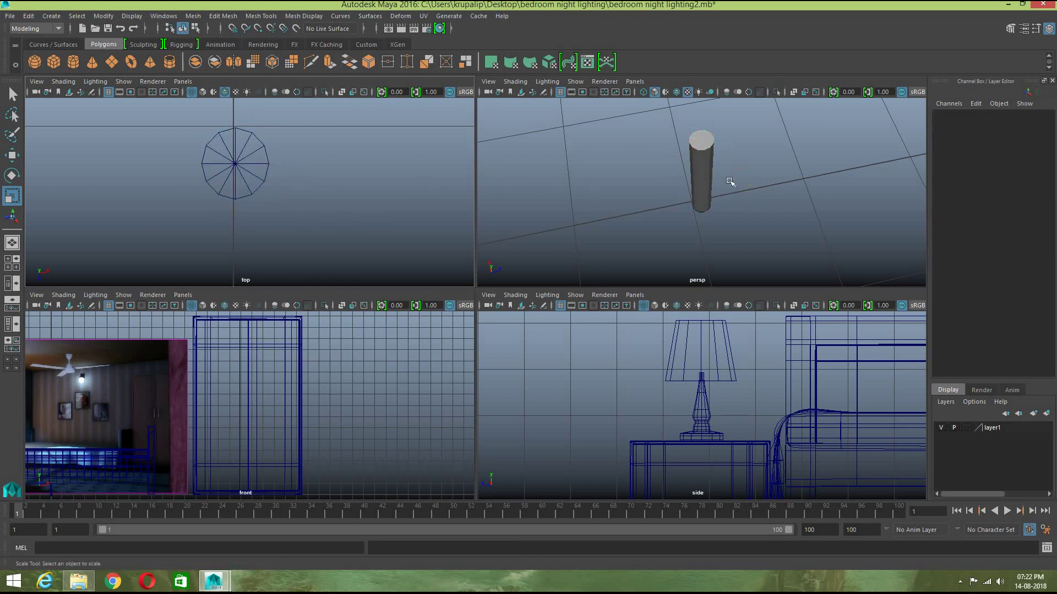
pyautogui.press('space')
pyautogui.keyDown('alt'); pyautogui.moveTo(628, 293); pyautogui.dragTo(653, 291); pyautogui.keyUp('alt')
pyautogui.click(471, 216)
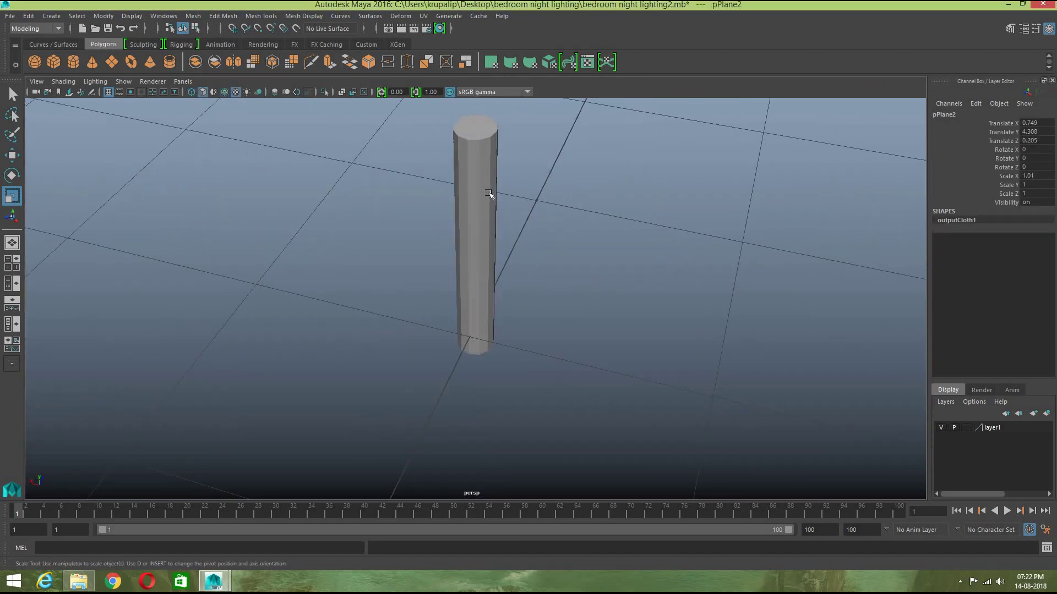
pyautogui.click(487, 154)
pyautogui.moveTo(472, 162); pyautogui.dragTo(482, 180, button='right')
pyautogui.click(412, 121)
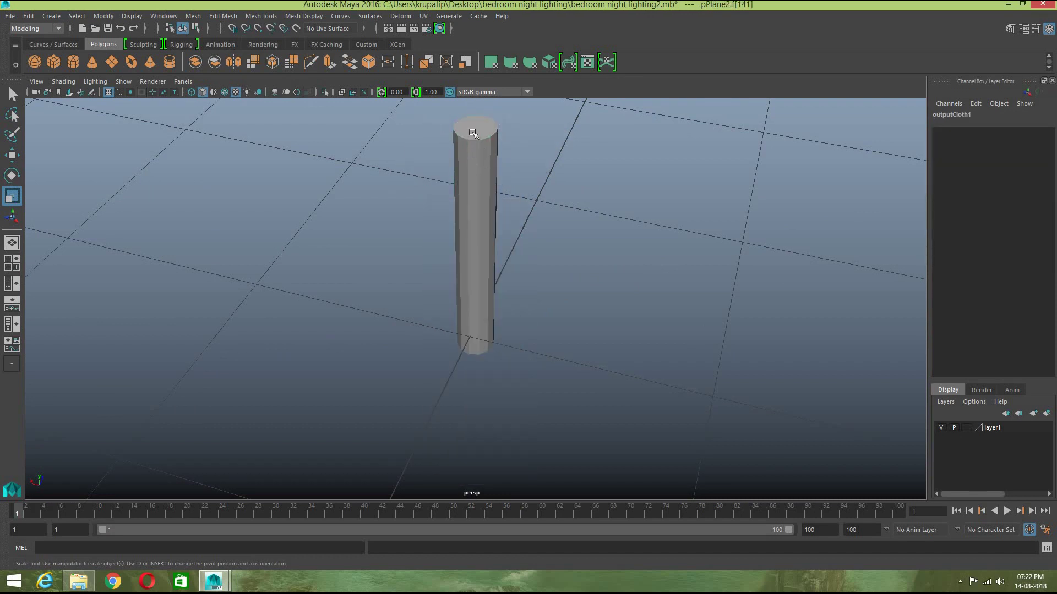
pyautogui.keyDown('shift'); pyautogui.click(487, 165); pyautogui.keyUp('shift')
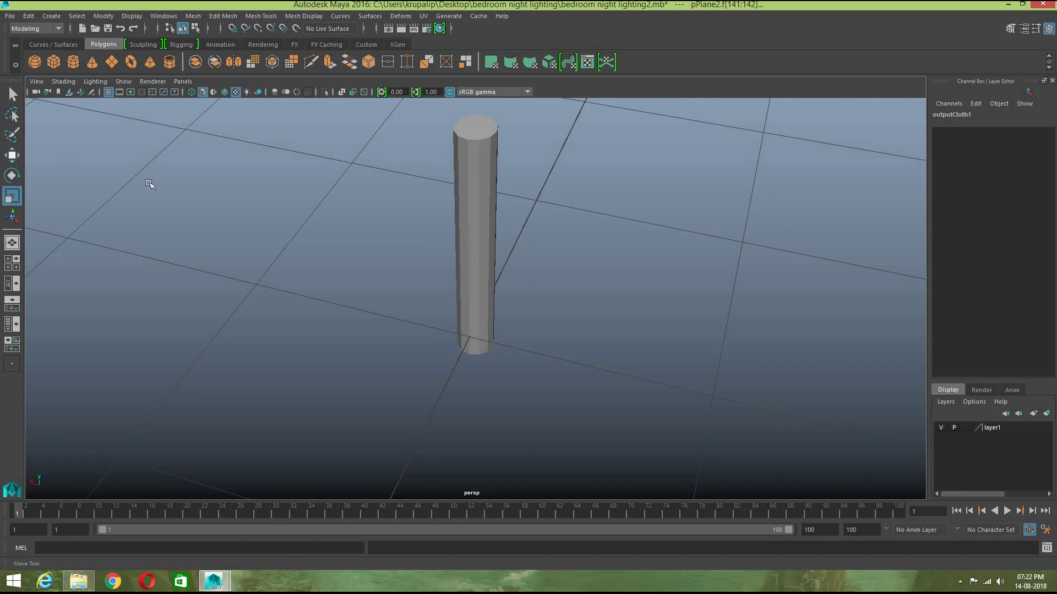
pyautogui.click(11, 156)
pyautogui.scroll(-4, 532, 269)
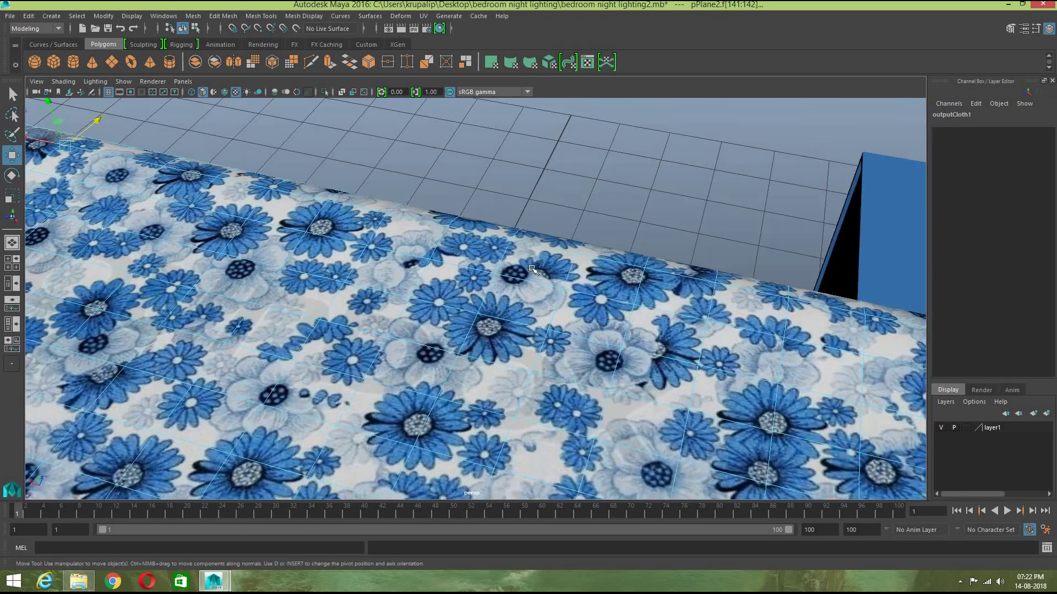
pyautogui.moveTo(523, 267); pyautogui.dragTo(580, 255, button='right')
pyautogui.scroll(-3, 582, 261)
pyautogui.scroll(-3, 663, 272)
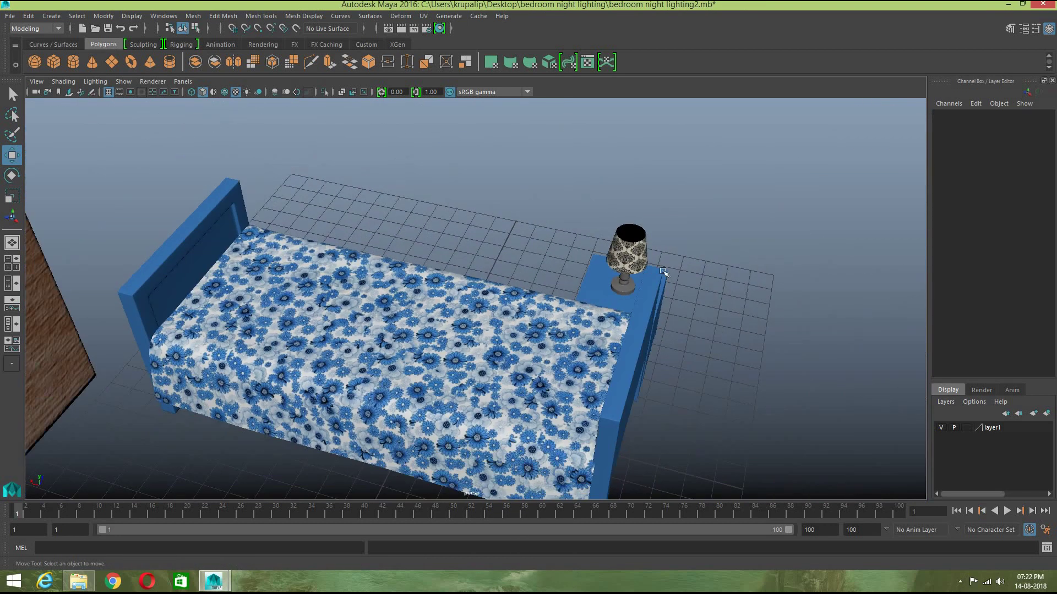
# Step: Switch the slimmed cylinder to face selection and select two adjacent side faces on each end segment
pyautogui.keyDown('alt'); pyautogui.moveTo(525, 320); pyautogui.dragTo(474, 290); pyautogui.keyUp('alt')
pyautogui.click(475, 293)
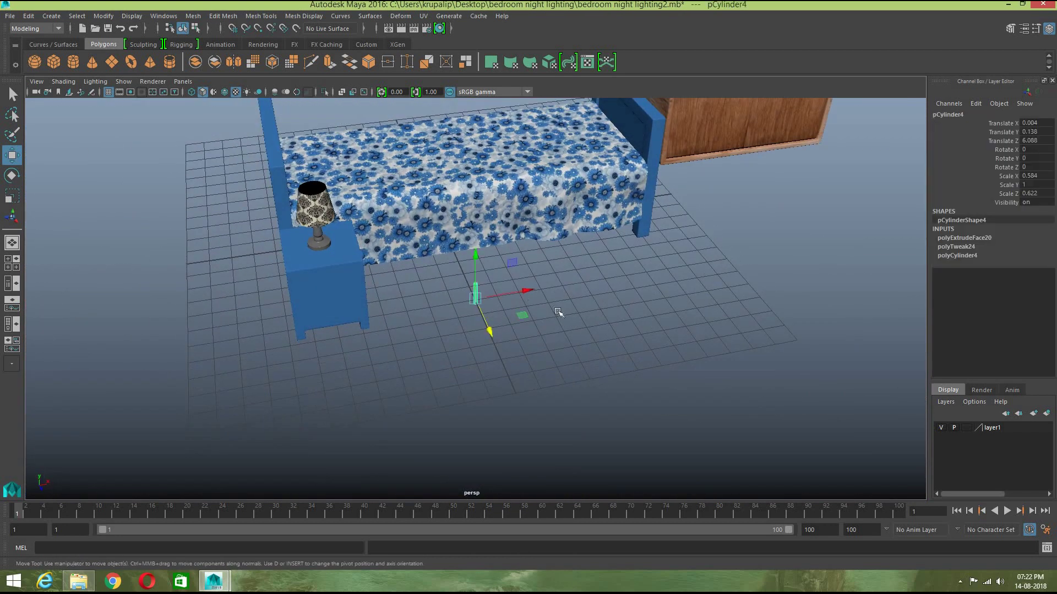
pyautogui.press('f')
pyautogui.moveTo(485, 264); pyautogui.dragTo(486, 236, button='right')
pyautogui.moveTo(492, 294); pyautogui.dragTo(491, 295, button='right')
pyautogui.keyDown('alt'); pyautogui.moveTo(622, 354); pyautogui.dragTo(687, 302); pyautogui.keyUp('alt')
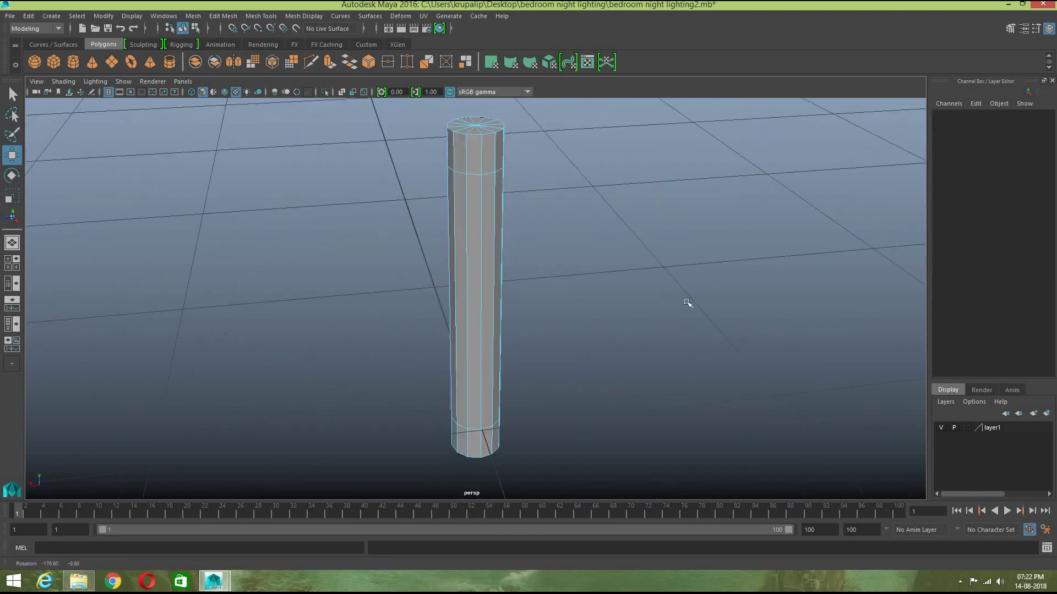
pyautogui.click(474, 164)
pyautogui.keyDown('shift'); pyautogui.click(484, 153); pyautogui.keyUp('shift')
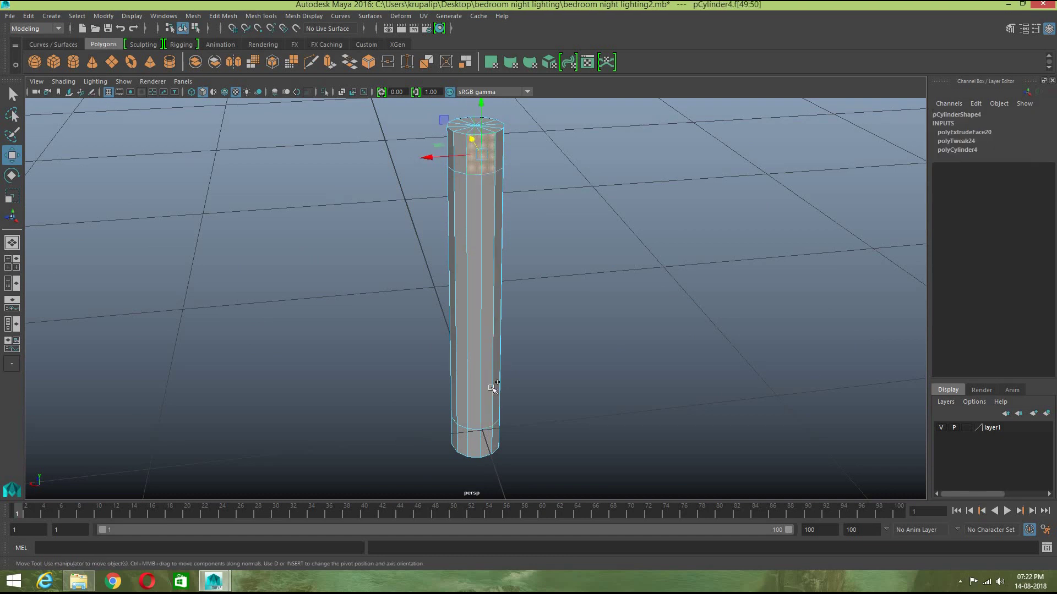
pyautogui.keyDown('shift'); pyautogui.click(473, 440); pyautogui.keyUp('shift')
pyautogui.keyDown('shift'); pyautogui.click(490, 439); pyautogui.keyUp('shift')
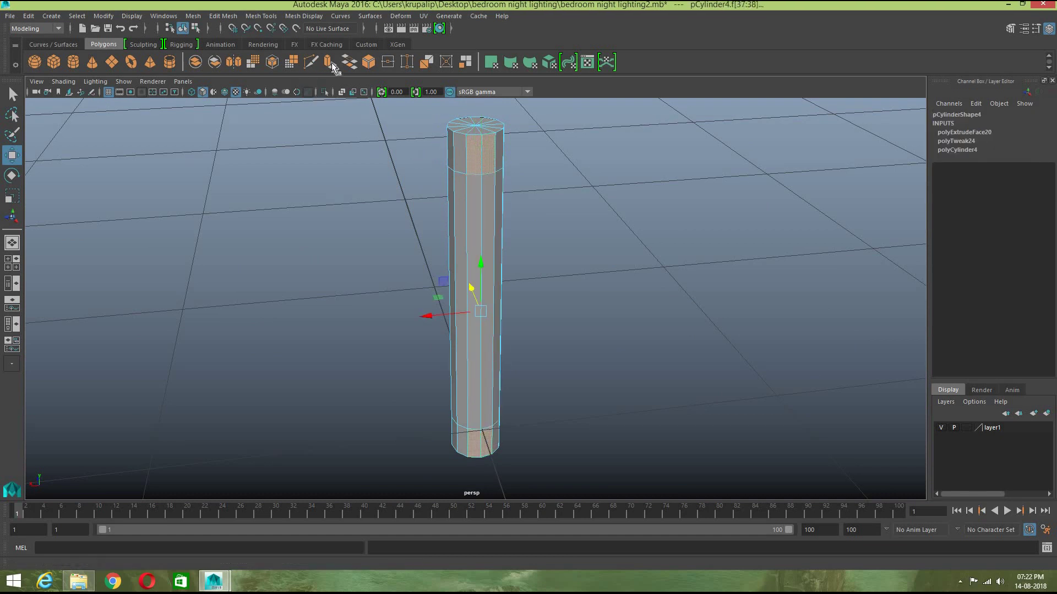
# Step: Extrude the selected end faces outward as the handle's two mounting arms
pyautogui.hotkey('ctrl', 'e')
pyautogui.keyDown('alt'); pyautogui.moveTo(548, 357); pyautogui.dragTo(606, 358); pyautogui.keyUp('alt')
pyautogui.moveTo(452, 293); pyautogui.dragTo(574, 330)
pyautogui.press('r')
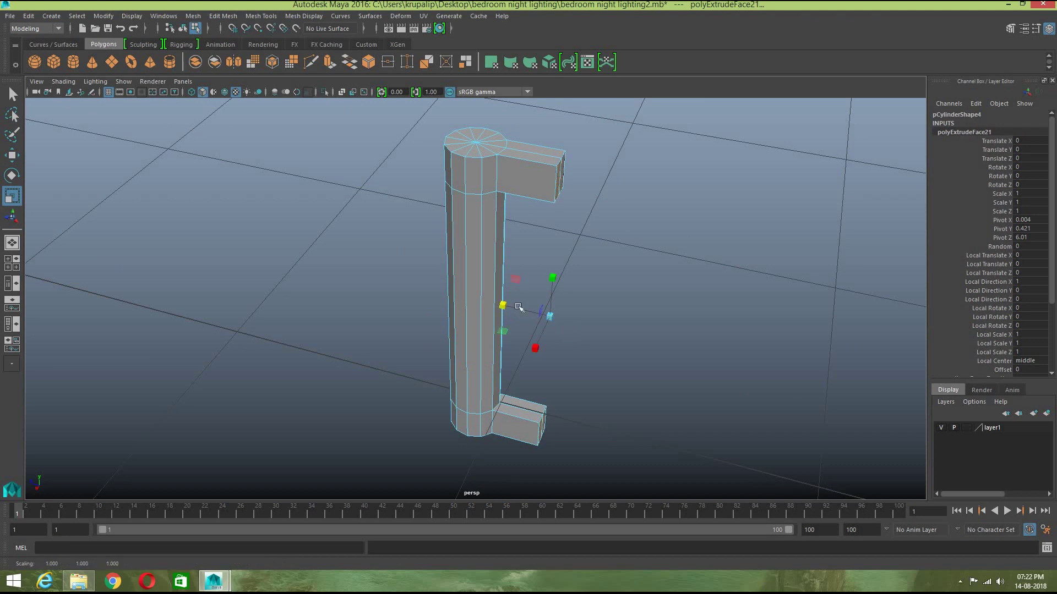
# Step: Return the handle to object mode and display it in smooth mesh preview
pyautogui.moveTo(464, 245); pyautogui.dragTo(495, 236, button='right')
pyautogui.press('w')
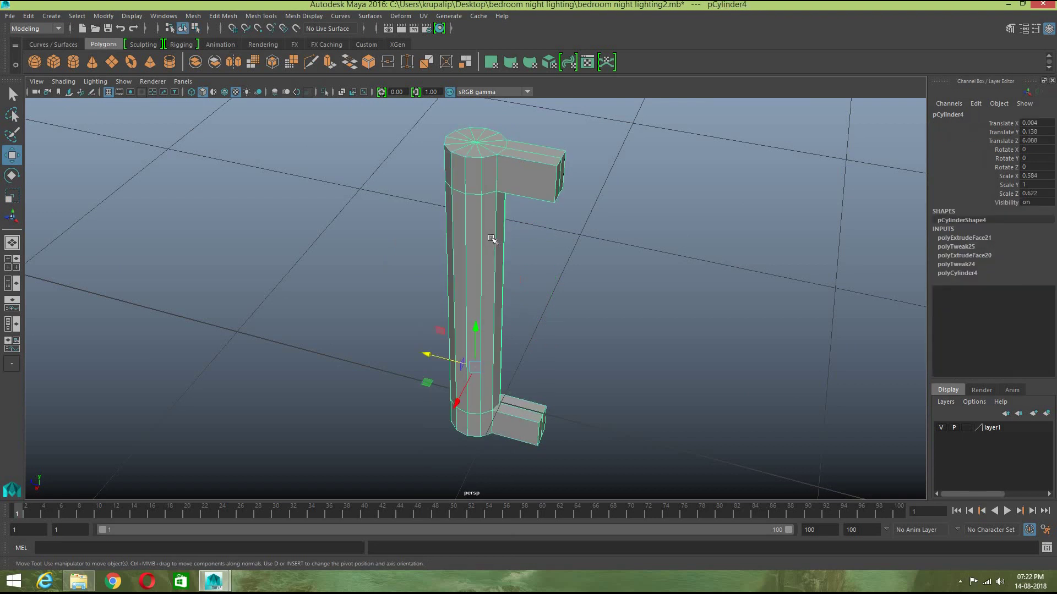
pyautogui.press('3')
pyautogui.click(622, 275)
pyautogui.keyDown('alt'); pyautogui.moveTo(622, 276); pyautogui.dragTo(650, 292); pyautogui.keyUp('alt')
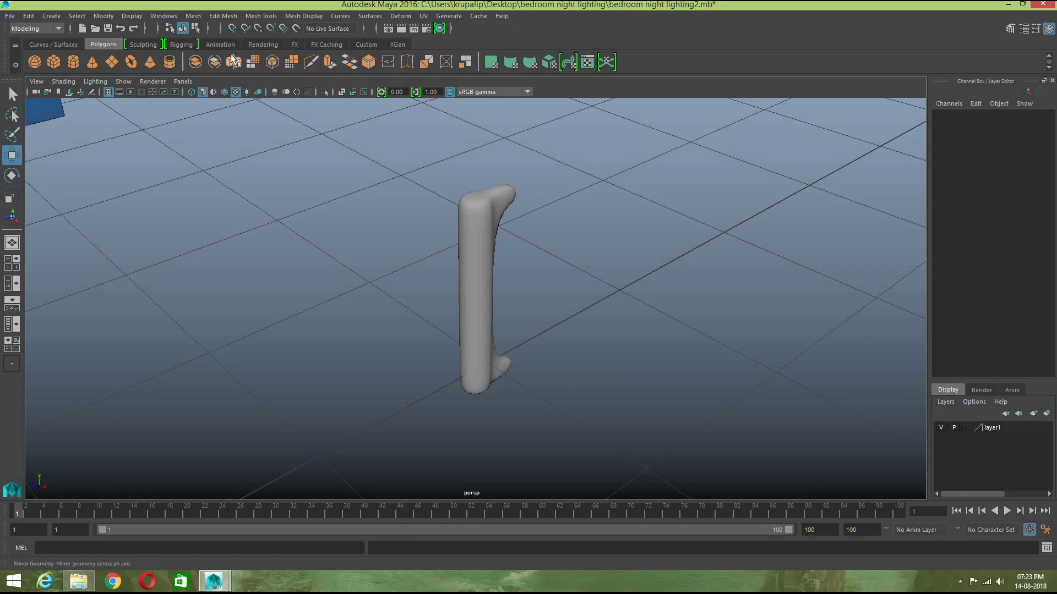
# Step: Add an edge loop at the base of the handle's upper mounting arm with the Insert Edge Loop tool
pyautogui.click(237, 16)
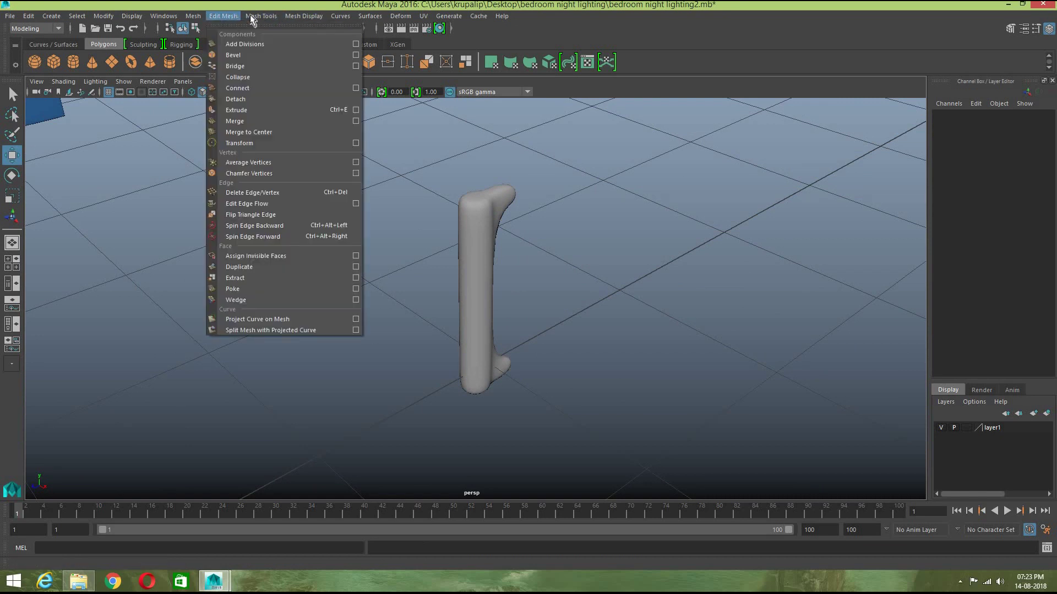
pyautogui.click(253, 16)
pyautogui.click(283, 99)
pyautogui.scroll(2, 557, 274)
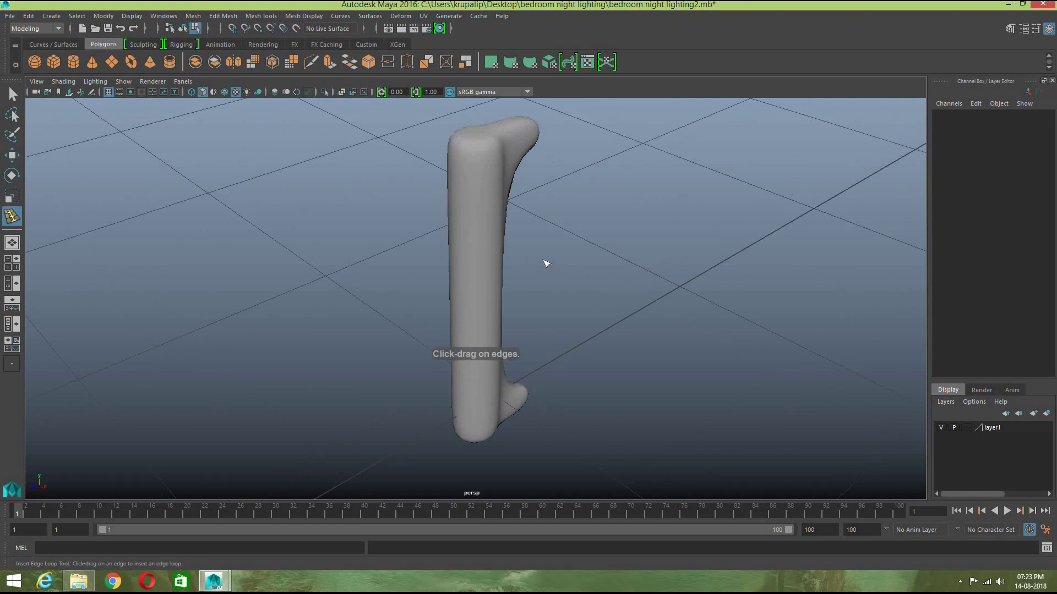
pyautogui.click(495, 245)
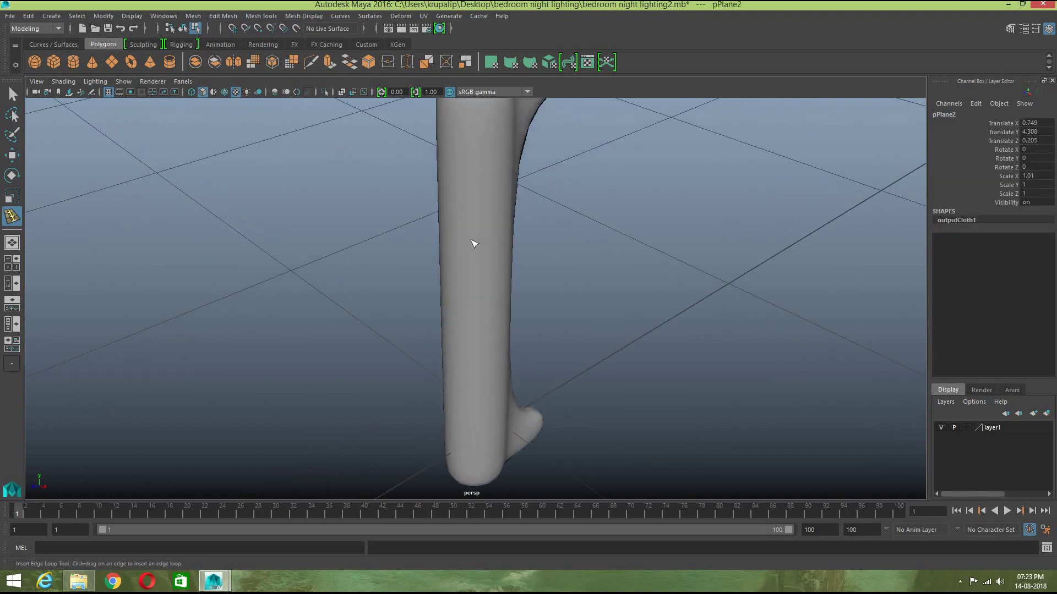
pyautogui.press('w')
pyautogui.click(512, 249)
pyautogui.scroll(-5, 514, 251)
pyautogui.moveTo(519, 257)
pyautogui.keyDown('alt'); pyautogui.mouseDown()
pyautogui.moveTo(446, 262)
pyautogui.moveTo(500, 255)
pyautogui.mouseUp(); pyautogui.keyUp('alt')
pyautogui.scroll(1, 500, 255)
pyautogui.keyDown('alt'); pyautogui.moveTo(500, 255); pyautogui.dragTo(422, 270, button='middle'); pyautogui.keyUp('alt')
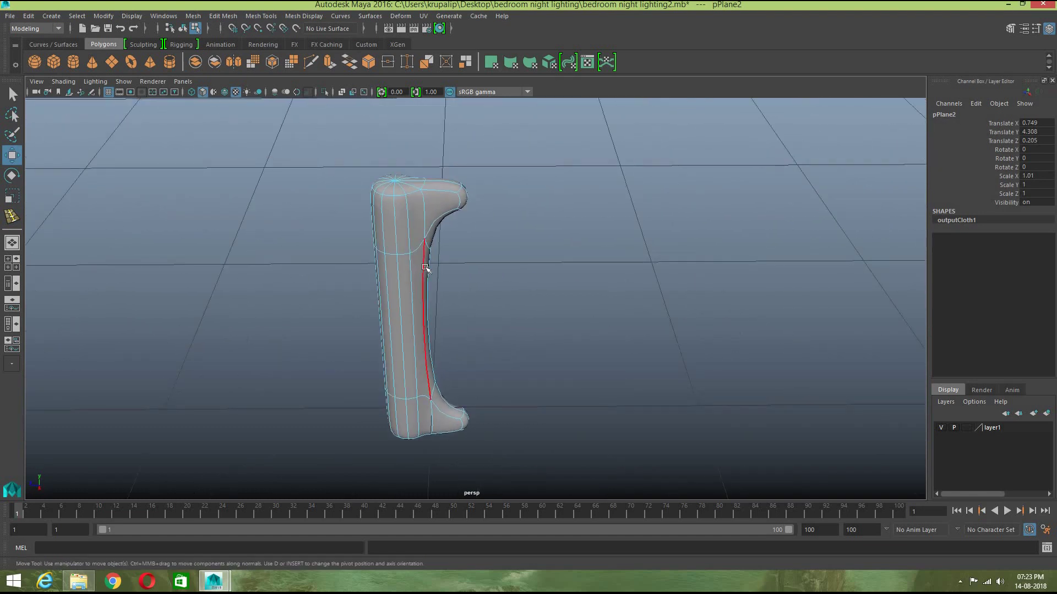
pyautogui.press('g')
pyautogui.moveTo(429, 231); pyautogui.dragTo(433, 223)
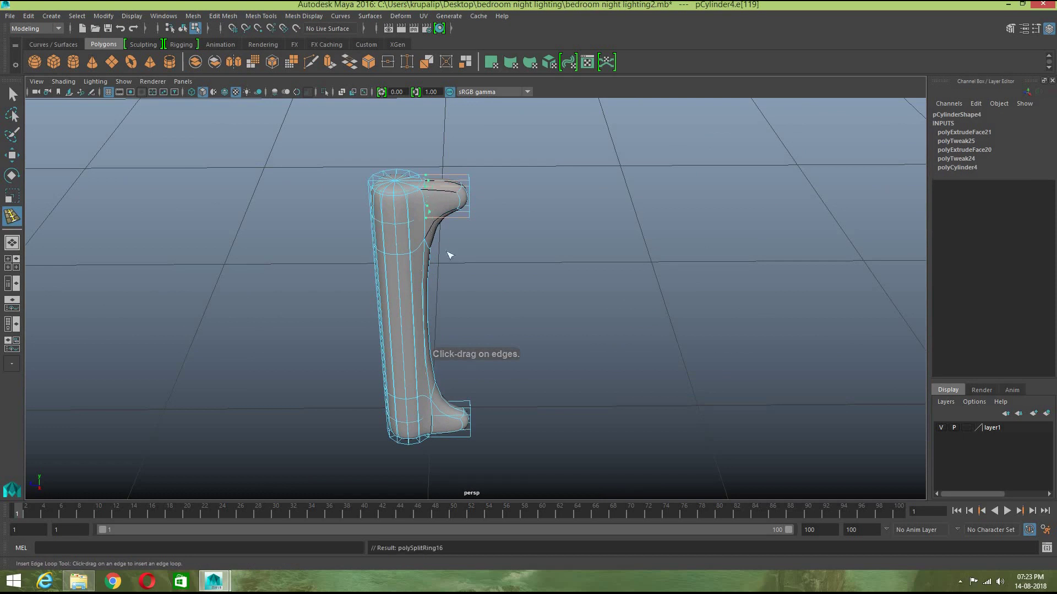
# Step: Insert supporting edge loops near both arm tips and around the upper end segment's edges to sharpen the smoothed shape
pyautogui.moveTo(442, 416); pyautogui.dragTo(467, 416)
pyautogui.moveTo(464, 188); pyautogui.dragTo(462, 190)
pyautogui.moveTo(400, 205); pyautogui.dragTo(402, 202)
pyautogui.scroll(4, 508, 280)
pyautogui.keyDown('alt'); pyautogui.moveTo(510, 275); pyautogui.dragTo(487, 238); pyautogui.keyUp('alt')
pyautogui.keyDown('alt'); pyautogui.moveTo(486, 187); pyautogui.dragTo(484, 252, button='middle'); pyautogui.keyUp('alt')
pyautogui.moveTo(474, 168); pyautogui.dragTo(474, 166)
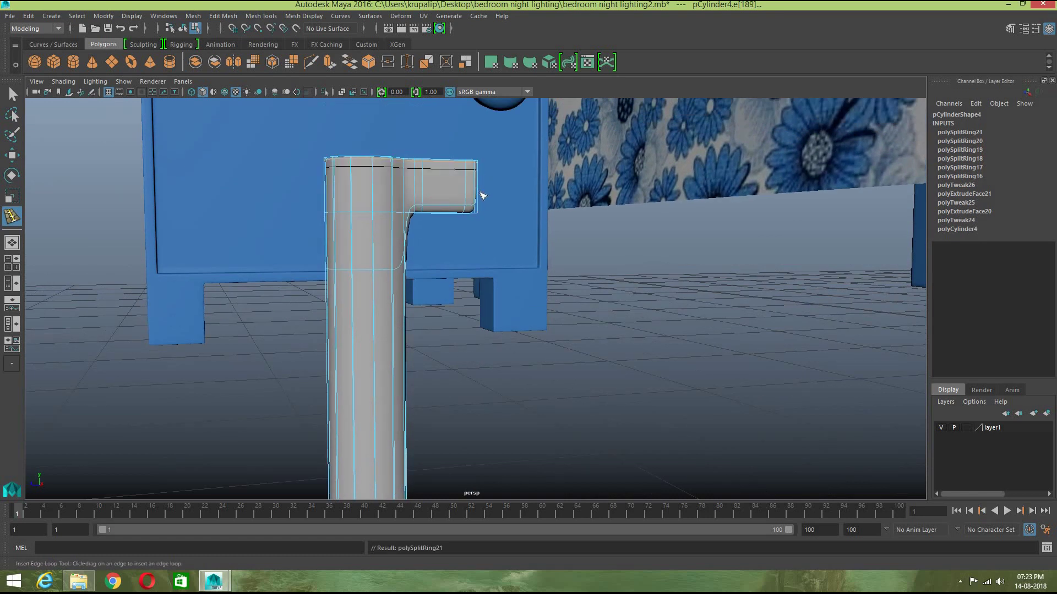
pyautogui.moveTo(476, 206); pyautogui.dragTo(480, 208)
# Step: Insert supporting edge loops on the handle's lower end segment and return the handle to object mode
pyautogui.scroll(-4, 516, 314)
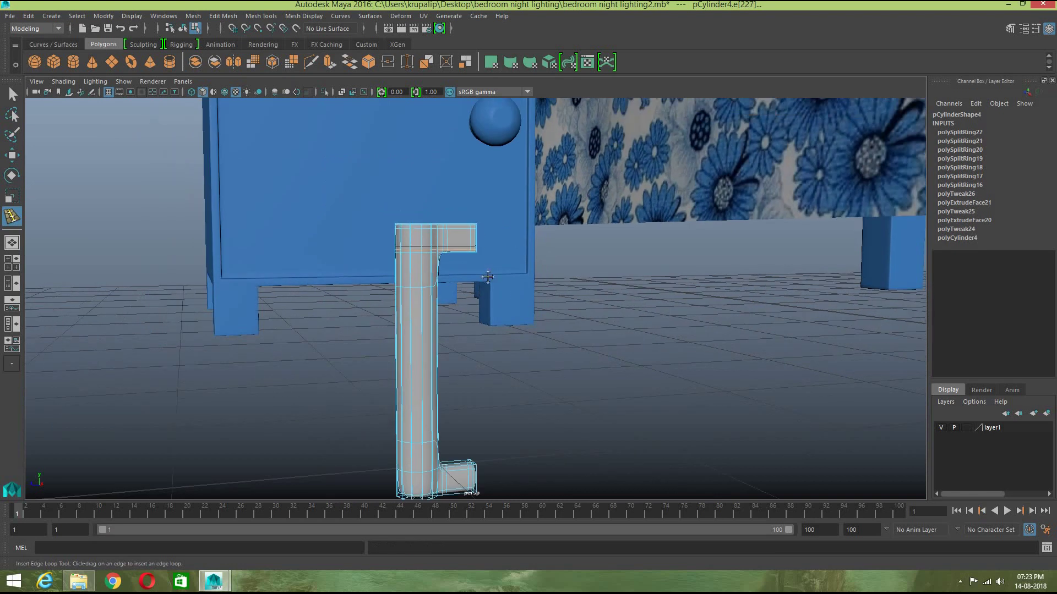
pyautogui.keyDown('alt'); pyautogui.moveTo(485, 410); pyautogui.dragTo(464, 335, button='middle'); pyautogui.keyUp('alt')
pyautogui.moveTo(433, 314); pyautogui.dragTo(438, 332)
pyautogui.scroll(-3, 456, 334)
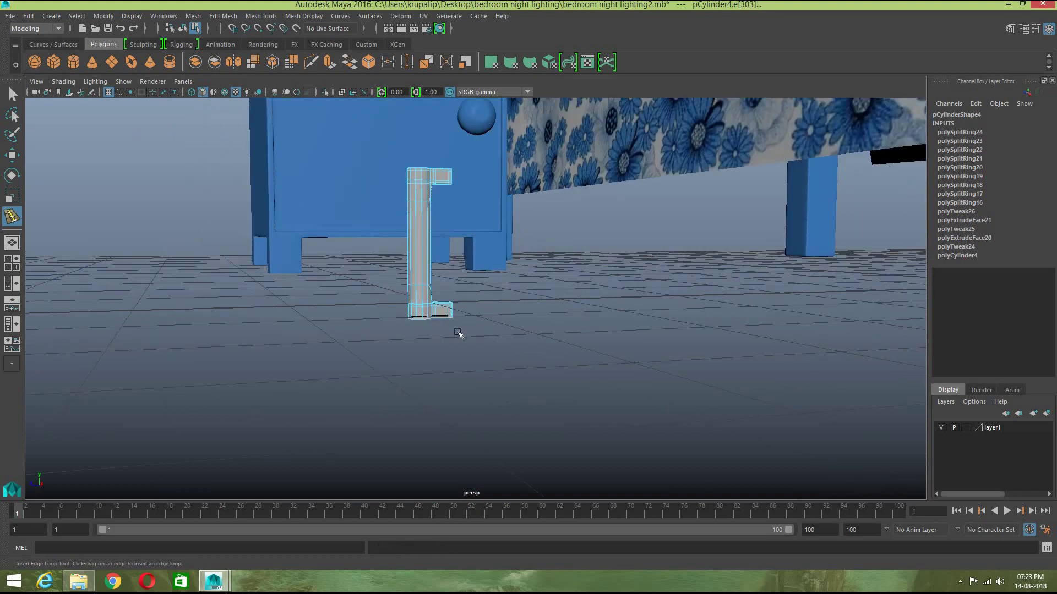
pyautogui.press('w')
pyautogui.moveTo(414, 242); pyautogui.dragTo(468, 246, button='right')
pyautogui.click(562, 296)
# Step: Move the handle onto the wardrobe front at about X 16.178, Y 7.83, Z -3.05 using the front and side views
pyautogui.scroll(-4, 563, 298)
pyautogui.keyDown('alt'); pyautogui.moveTo(565, 302); pyautogui.dragTo(654, 340); pyautogui.keyUp('alt')
pyautogui.scroll(-4, 643, 331)
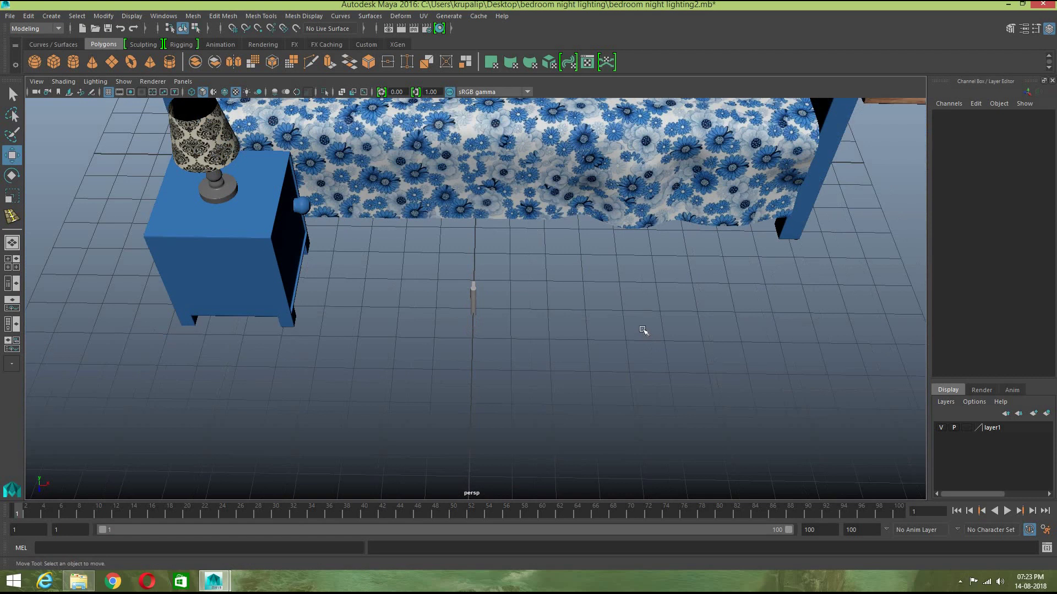
pyautogui.scroll(-6, 644, 331)
pyautogui.keyDown('alt'); pyautogui.moveTo(545, 354); pyautogui.dragTo(476, 295); pyautogui.keyUp('alt')
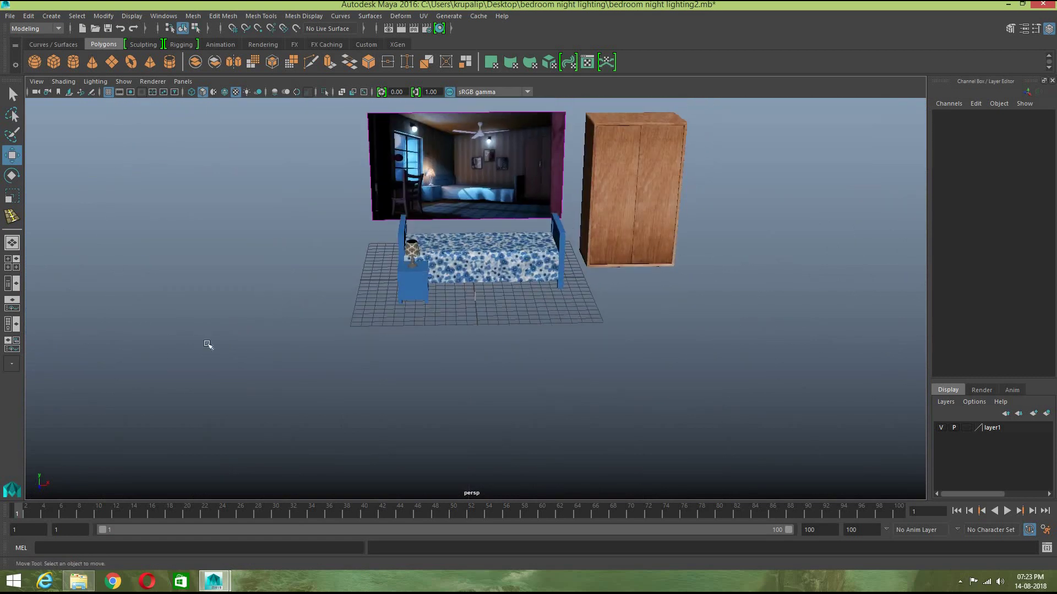
pyautogui.click(12, 263)
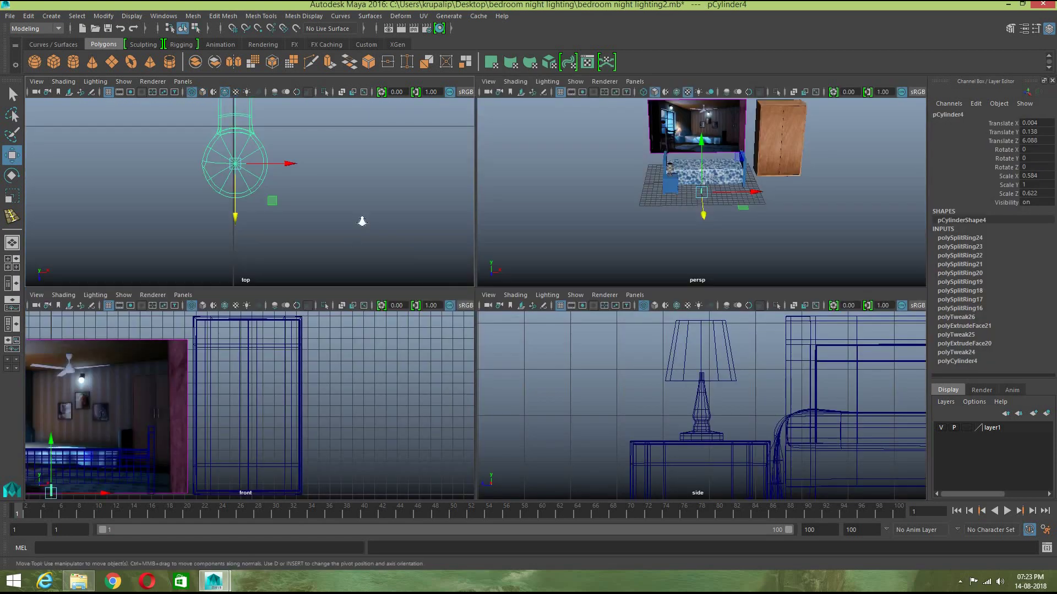
pyautogui.scroll(-5, 363, 220)
pyautogui.scroll(-3, 364, 223)
pyautogui.moveTo(51, 491); pyautogui.dragTo(231, 407)
pyautogui.scroll(-3, 761, 416)
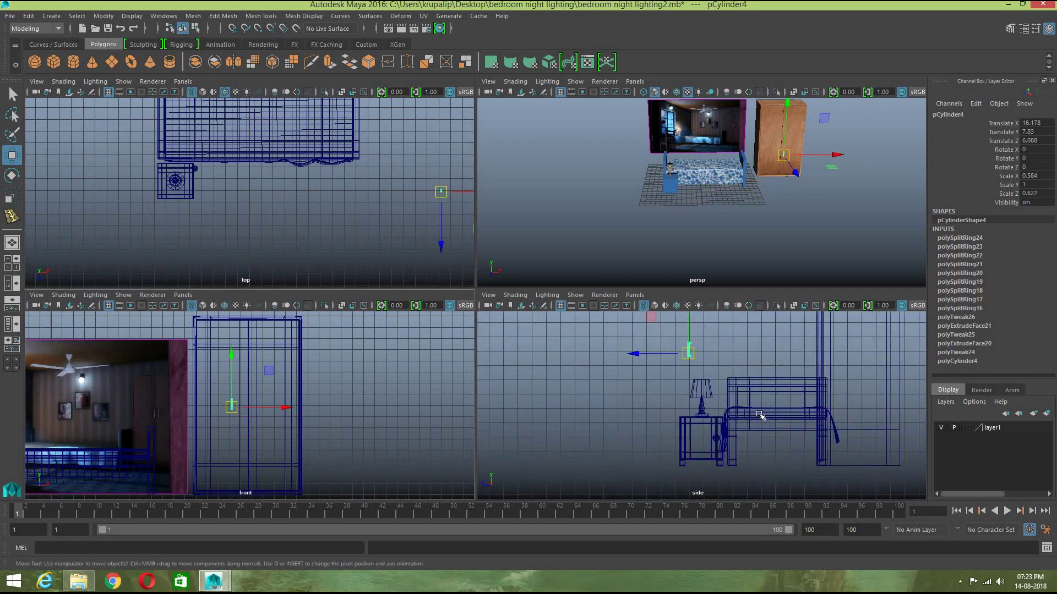
pyautogui.moveTo(634, 355); pyautogui.dragTo(770, 355)
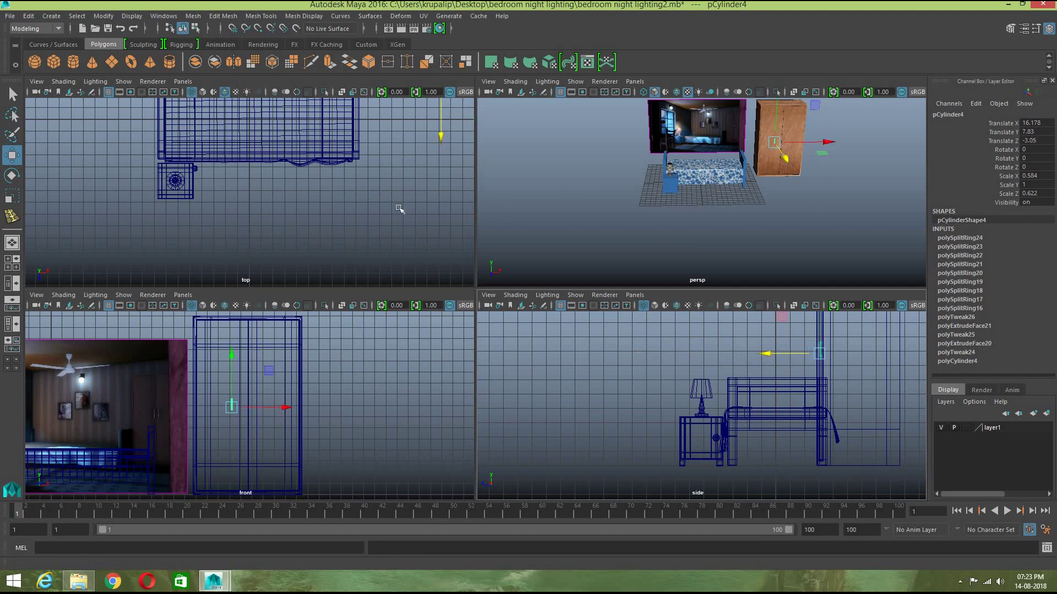
# Step: Shift the handle beside the door gap to X 17.33, enlarge it to scale 0.864, 1.479, 0.92, and set Z to about -2.745
pyautogui.moveTo(291, 410); pyautogui.dragTo(267, 407)
pyautogui.scroll(2, 300, 408)
pyautogui.press('r')
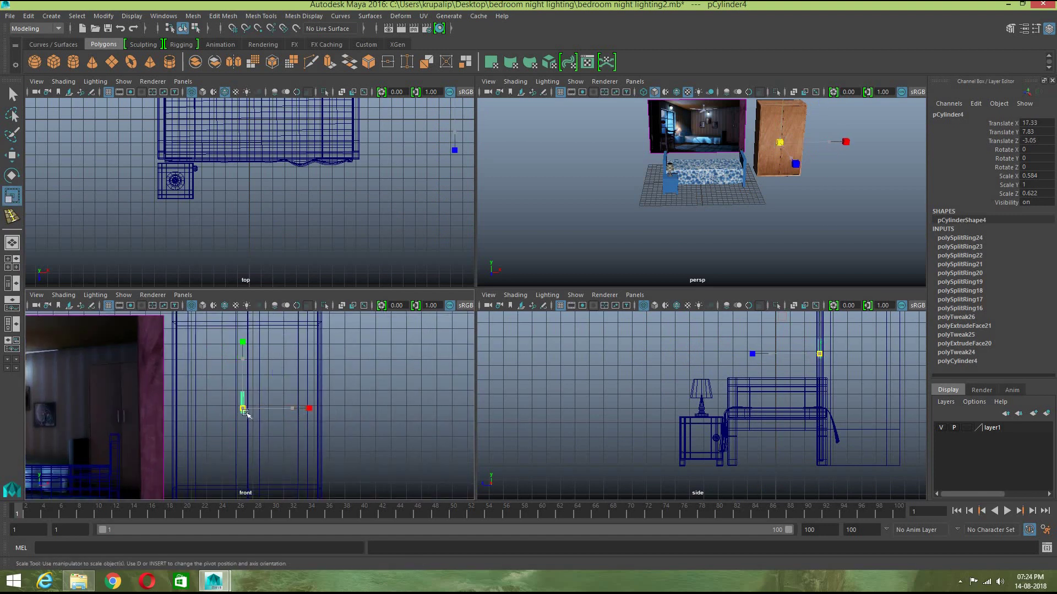
pyautogui.press('f')
pyautogui.keyDown('alt'); pyautogui.moveTo(735, 190); pyautogui.dragTo(645, 217); pyautogui.keyUp('alt')
pyautogui.press('w')
pyautogui.scroll(-5, 748, 249)
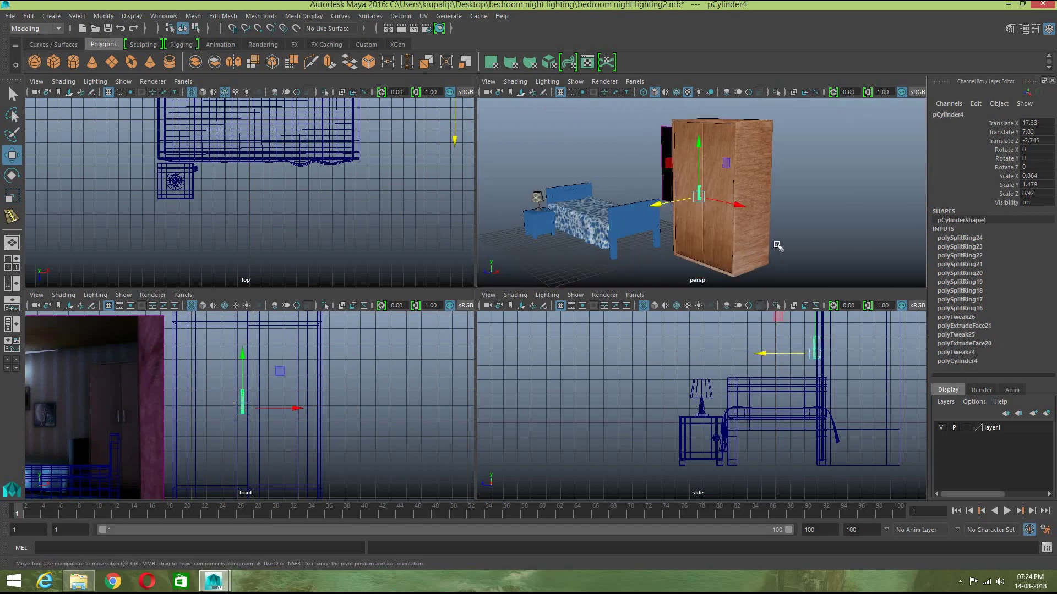
# Step: Raise the handle on the wardrobe door to about Y 8.365 in the perspective view
pyautogui.press('space')
pyautogui.scroll(3, 691, 339)
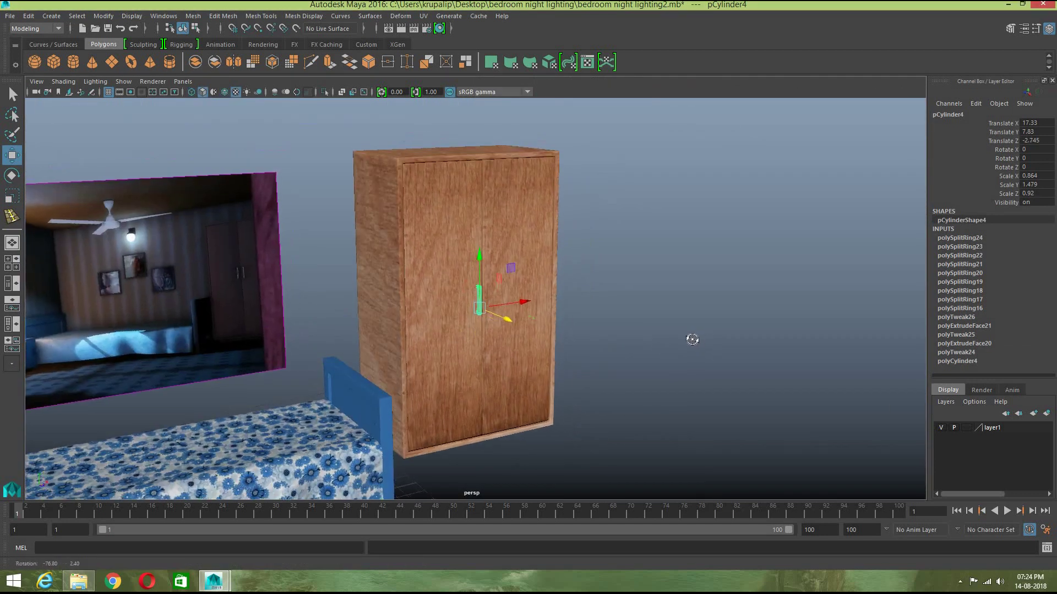
pyautogui.moveTo(482, 264); pyautogui.dragTo(482, 251)
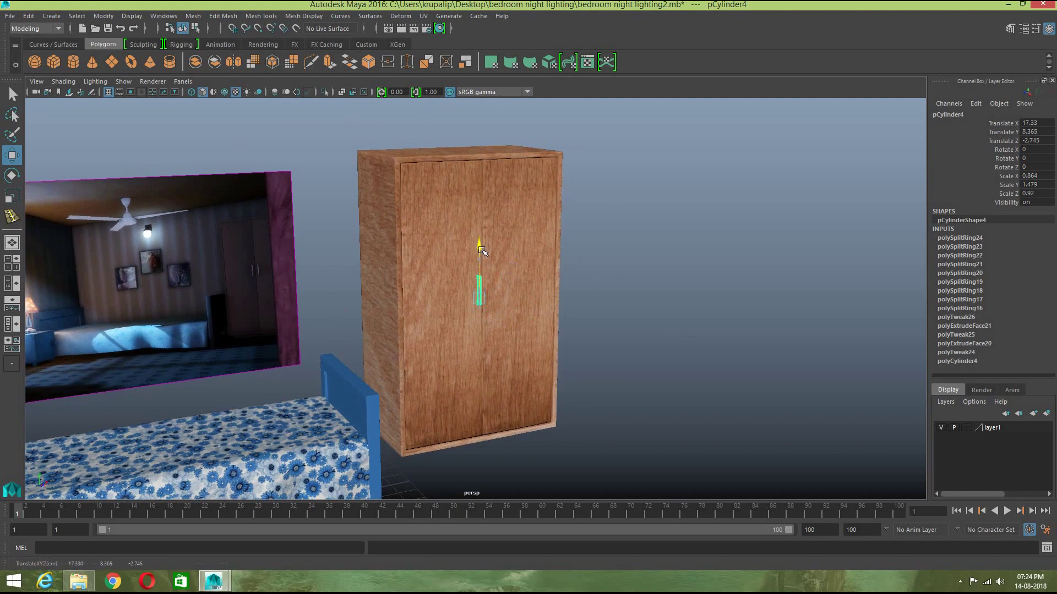
# Step: Duplicate the handle and move the copy onto the right wardrobe door at about X 18.242
pyautogui.hotkey('ctrl', 'd')
pyautogui.moveTo(537, 293)
pyautogui.mouseDown()
pyautogui.moveTo(551, 293)
pyautogui.moveTo(541, 294)
pyautogui.mouseUp()
pyautogui.scroll(4, 636, 334)
pyautogui.keyDown('alt'); pyautogui.moveTo(584, 328); pyautogui.dragTo(562, 298); pyautogui.keyUp('alt')
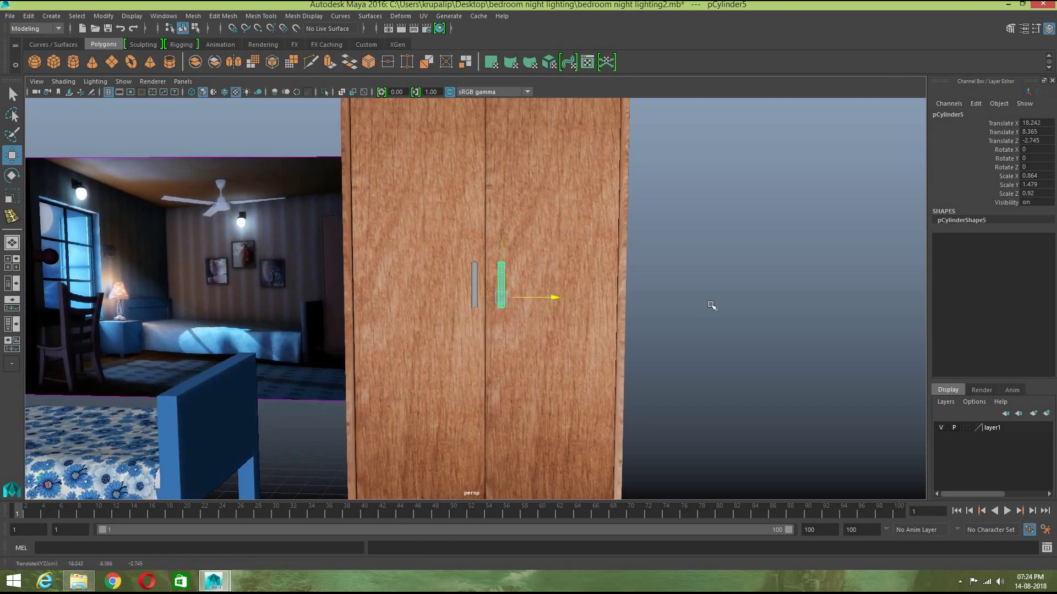
# Step: Move the left door's handle slightly away from the door gap to balance the pair, and clear the selection
pyautogui.click(663, 304)
pyautogui.click(501, 292)
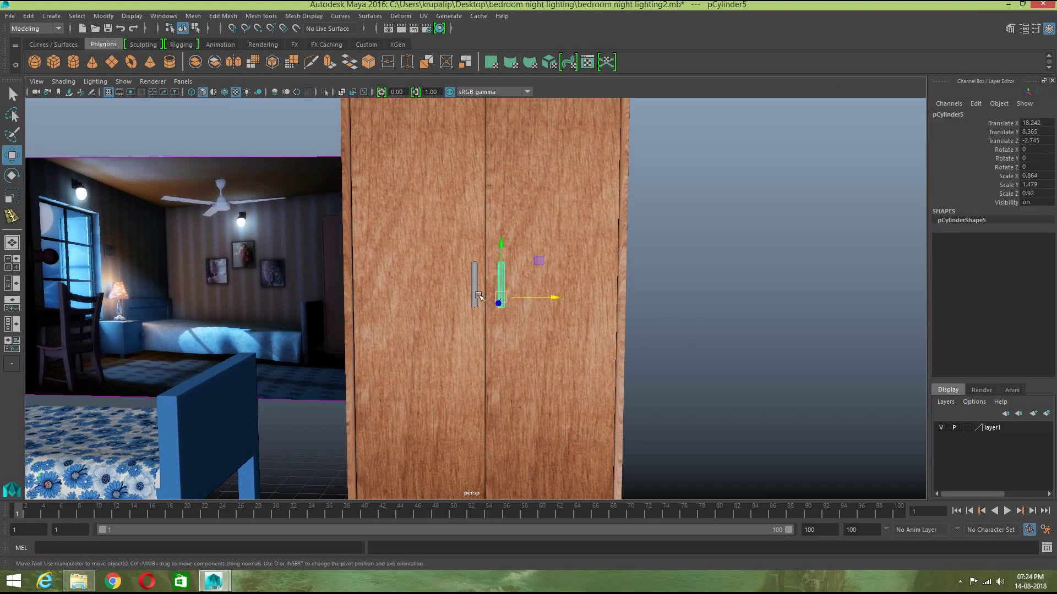
pyautogui.click(474, 292)
pyautogui.moveTo(524, 299); pyautogui.dragTo(519, 302)
pyautogui.click(650, 302)
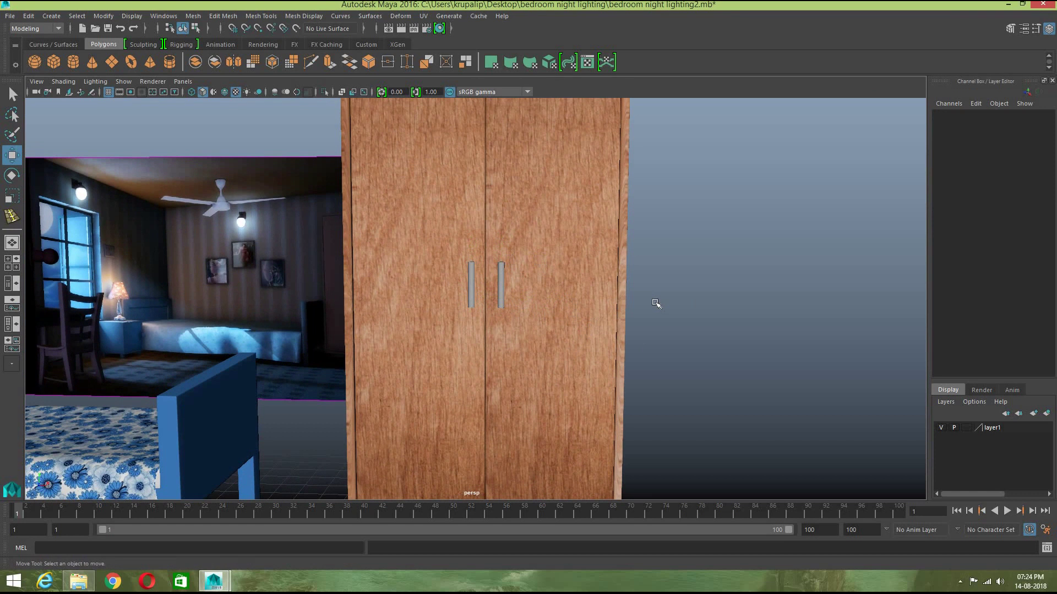
# Step: Assign an existing material to both wardrobe door handles and clear the selection
pyautogui.scroll(4, 616, 303)
pyautogui.click(518, 307)
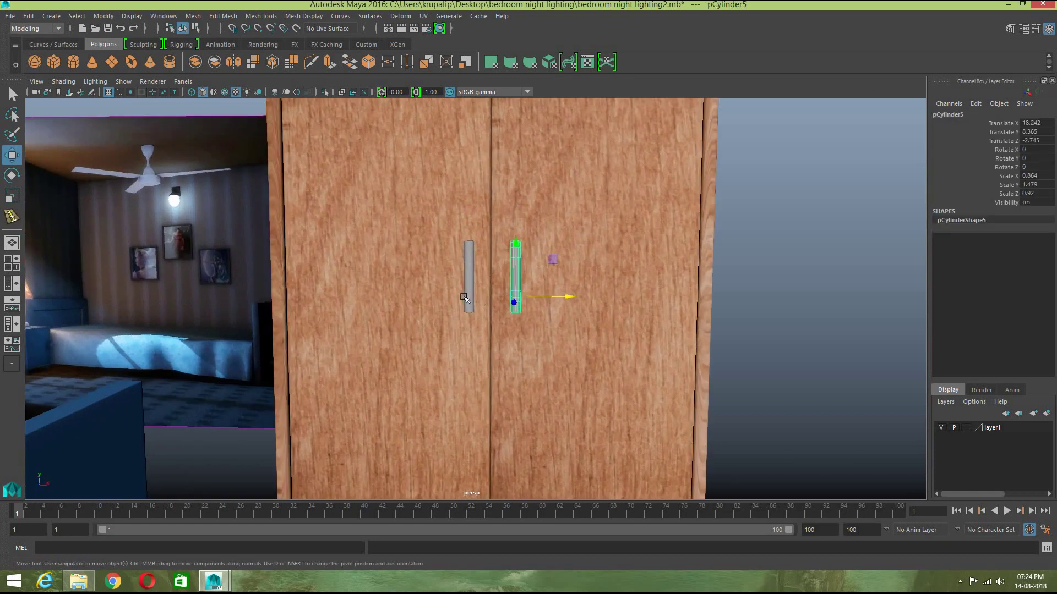
pyautogui.keyDown('shift'); pyautogui.click(473, 298); pyautogui.keyUp('shift')
pyautogui.moveTo(512, 263); pyautogui.dragTo(588, 568, button='right')
pyautogui.click(796, 363)
# Step: Examine the bed, bedside table and wardrobe from several angles and distances, comparing the layout with the reference image
pyautogui.scroll(-4, 808, 345)
pyautogui.scroll(-3, 808, 345)
pyautogui.keyDown('alt'); pyautogui.moveTo(724, 404); pyautogui.dragTo(718, 400); pyautogui.keyUp('alt')
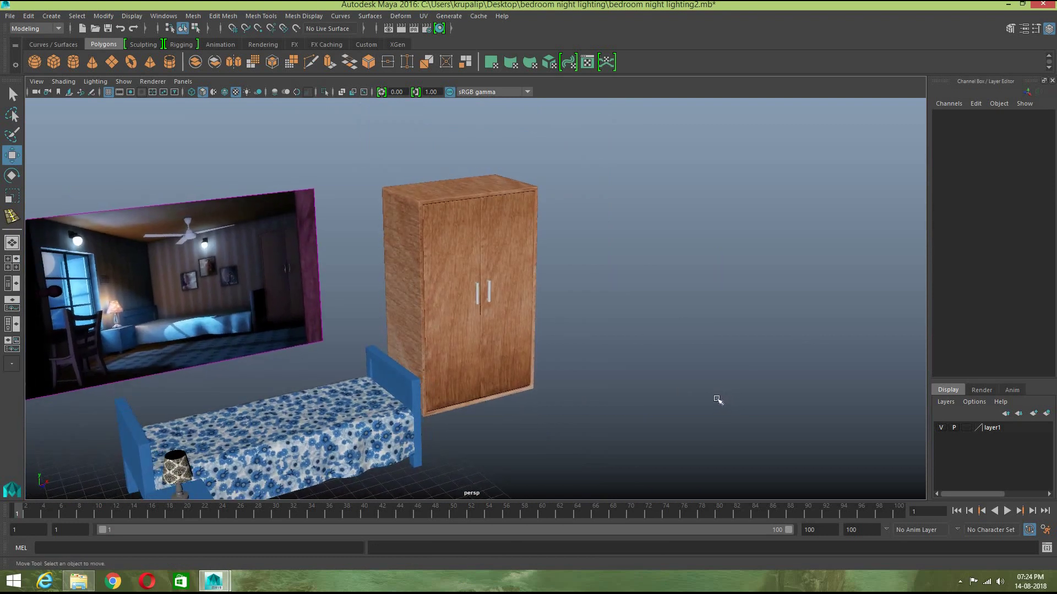
pyautogui.scroll(-3, 719, 398)
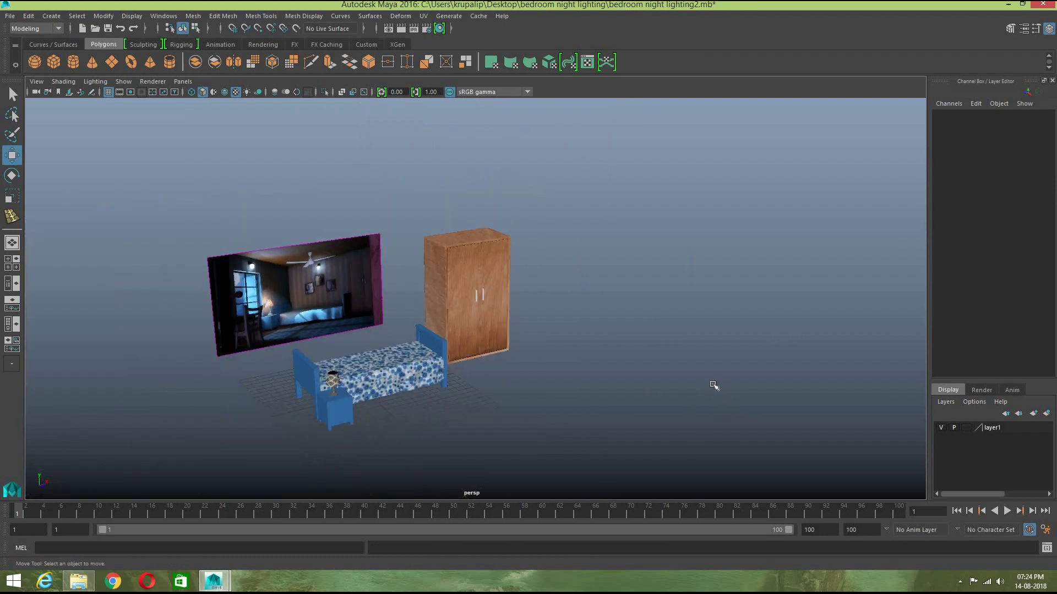
pyautogui.scroll(3, 710, 394)
pyautogui.keyDown('alt'); pyautogui.moveTo(660, 404); pyautogui.dragTo(555, 424); pyautogui.keyUp('alt')
pyautogui.keyDown('alt'); pyautogui.moveTo(610, 408); pyautogui.dragTo(654, 397, button='middle'); pyautogui.keyUp('alt')
pyautogui.keyDown('alt'); pyautogui.moveTo(654, 399); pyautogui.dragTo(590, 405); pyautogui.keyUp('alt')
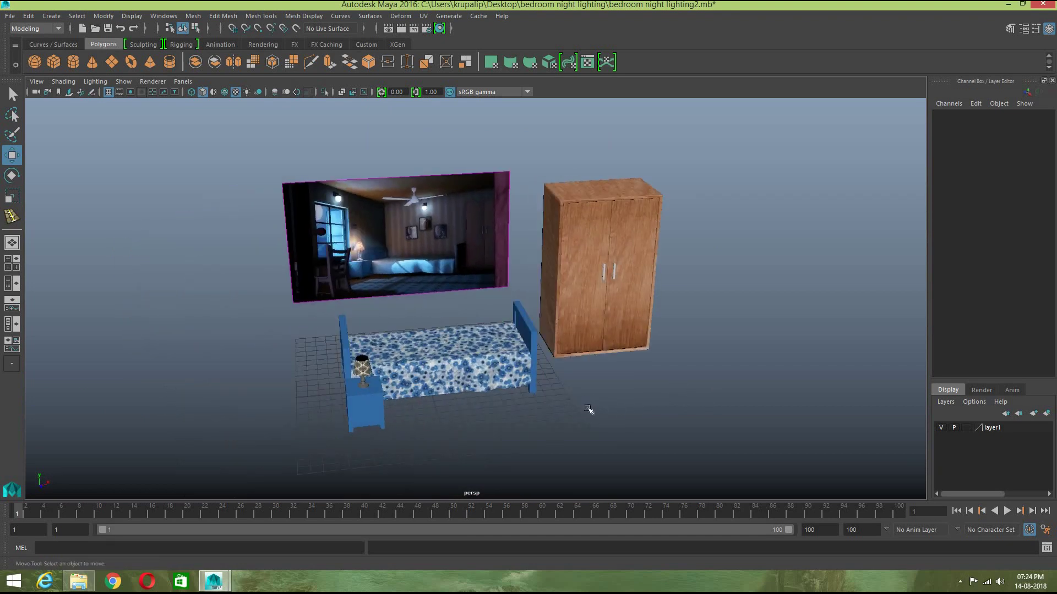
pyautogui.scroll(3, 583, 401)
pyautogui.scroll(-2, 569, 401)
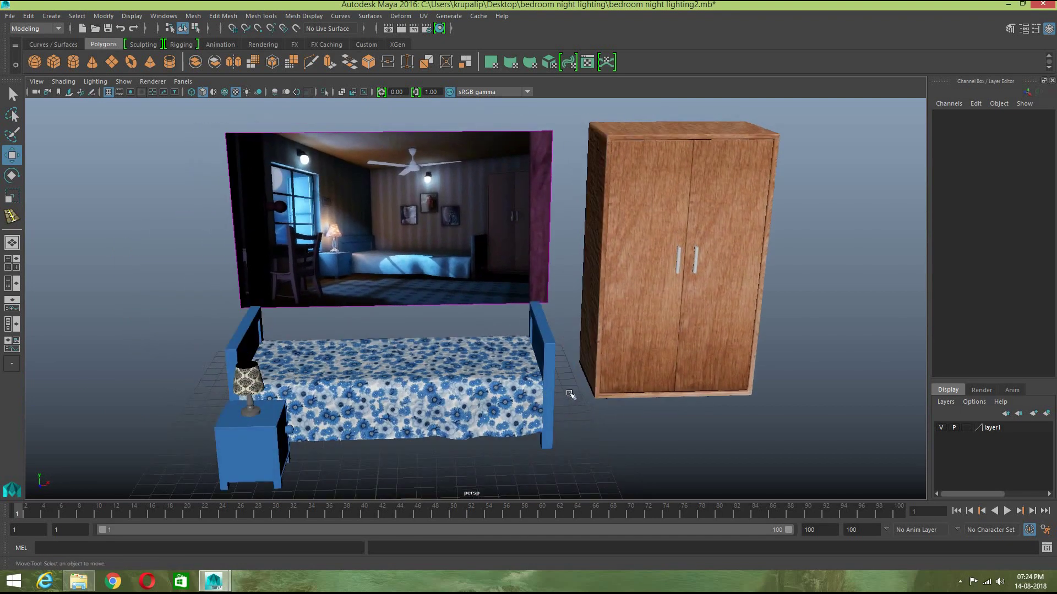
pyautogui.scroll(-3, 570, 397)
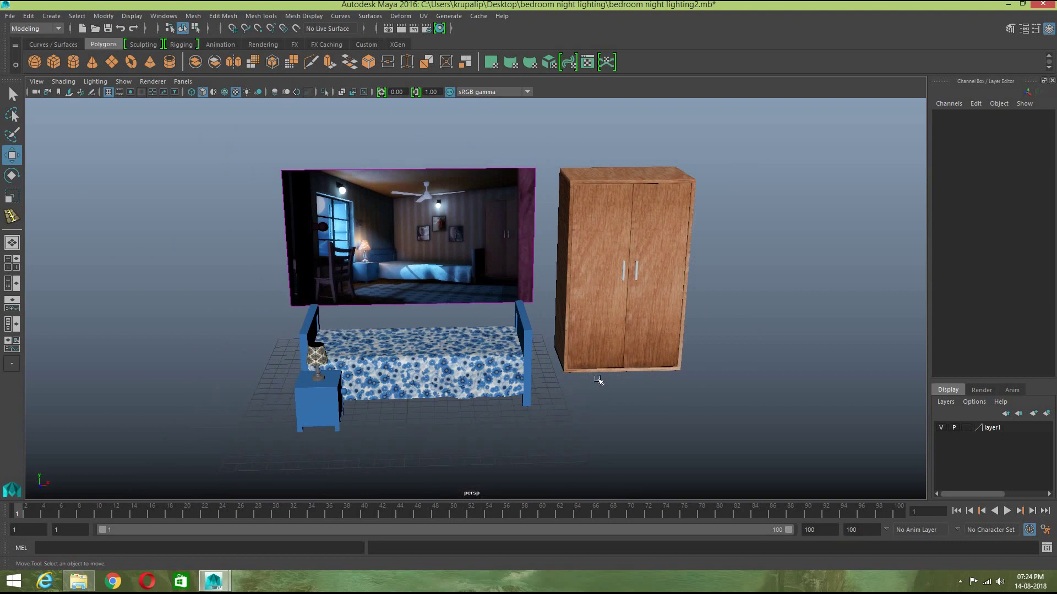
pyautogui.scroll(-2, 589, 344)
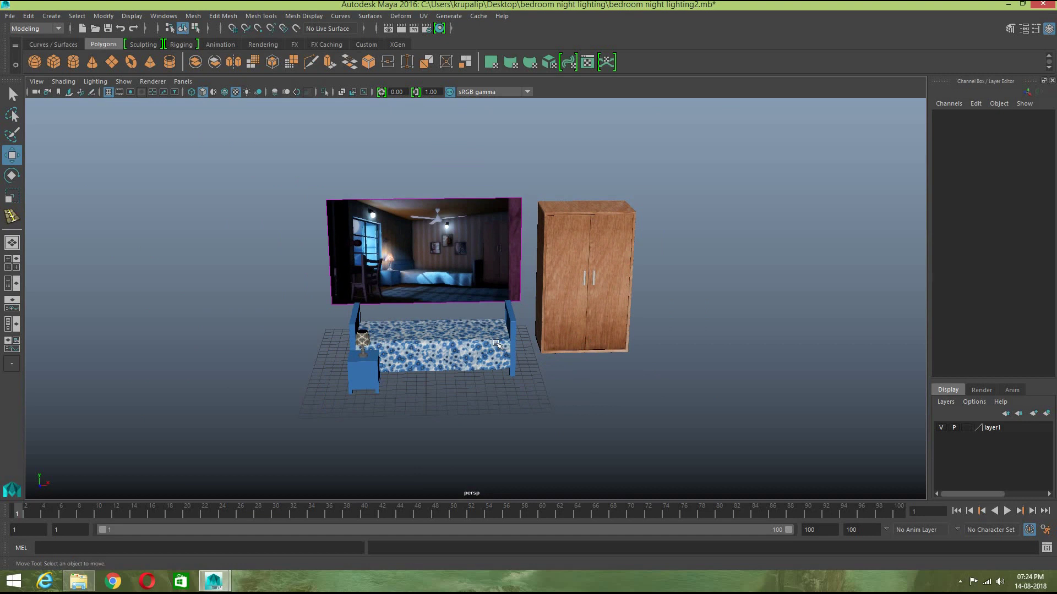
pyautogui.scroll(1, 496, 344)
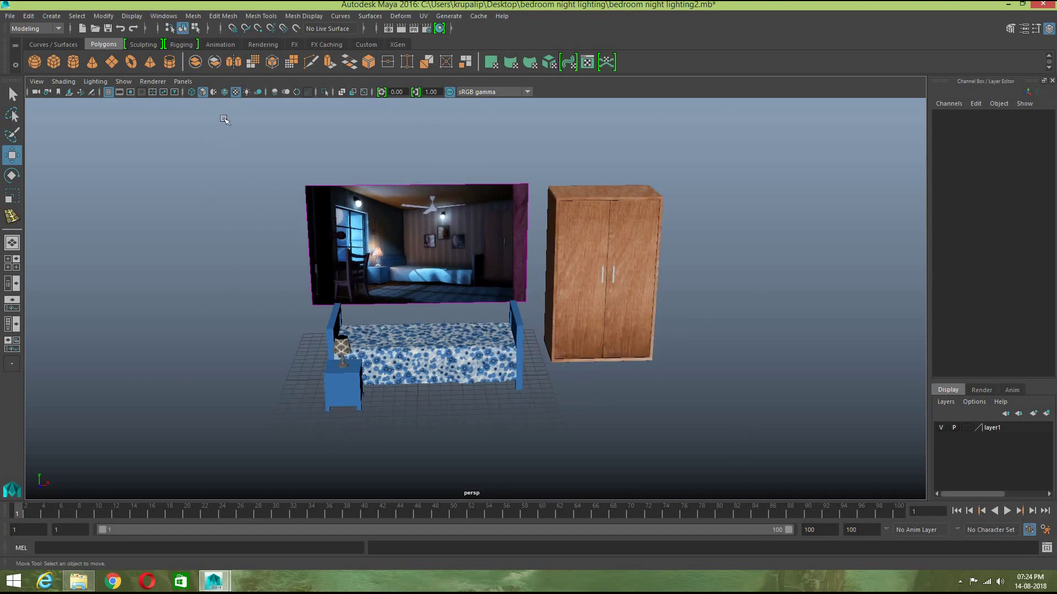
pyautogui.scroll(2, 427, 166)
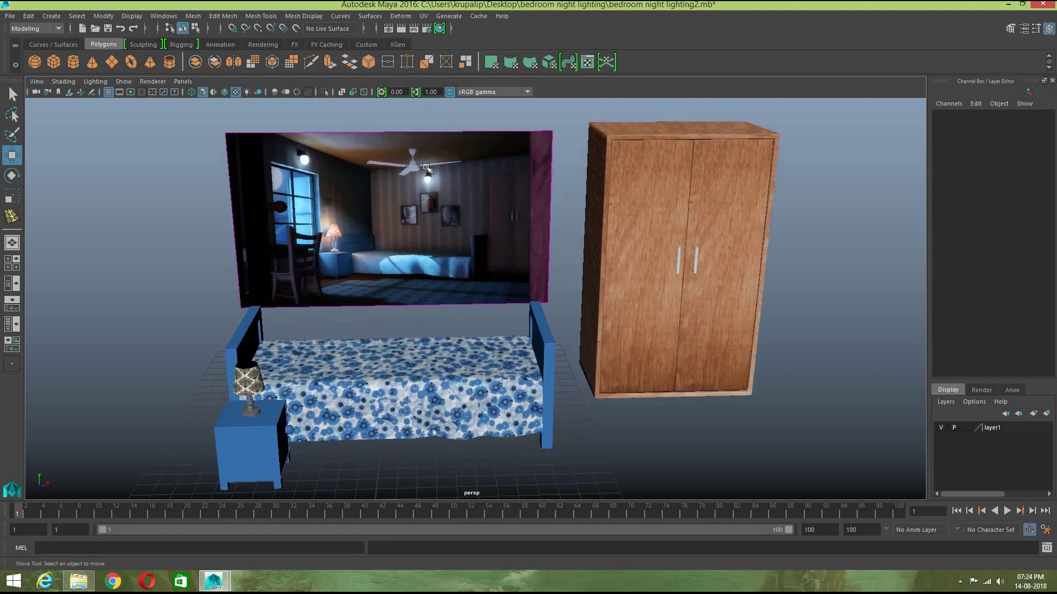
pyautogui.scroll(2, 456, 330)
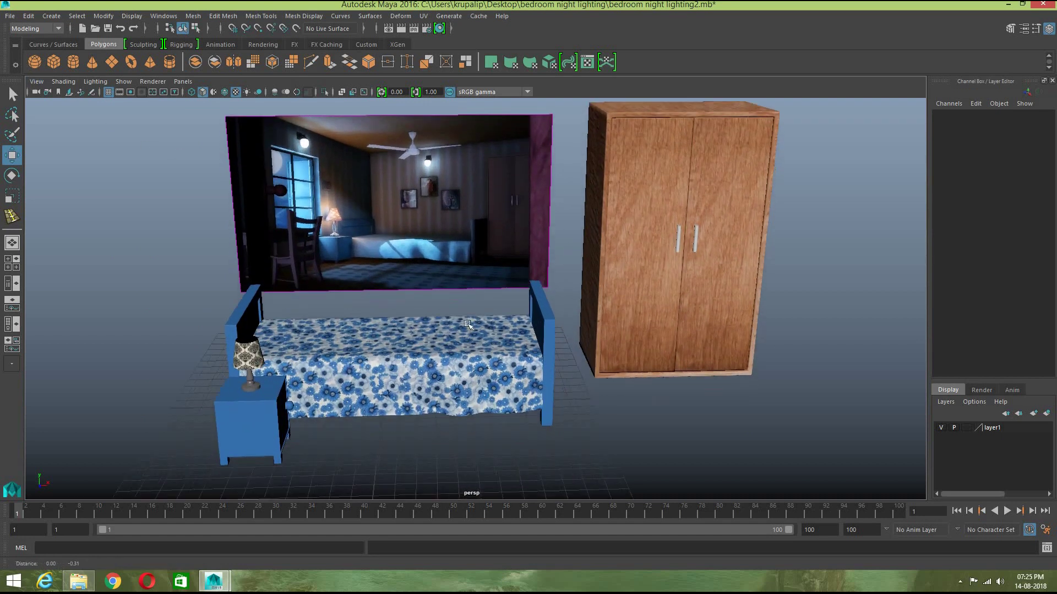
pyautogui.scroll(1, 456, 329)
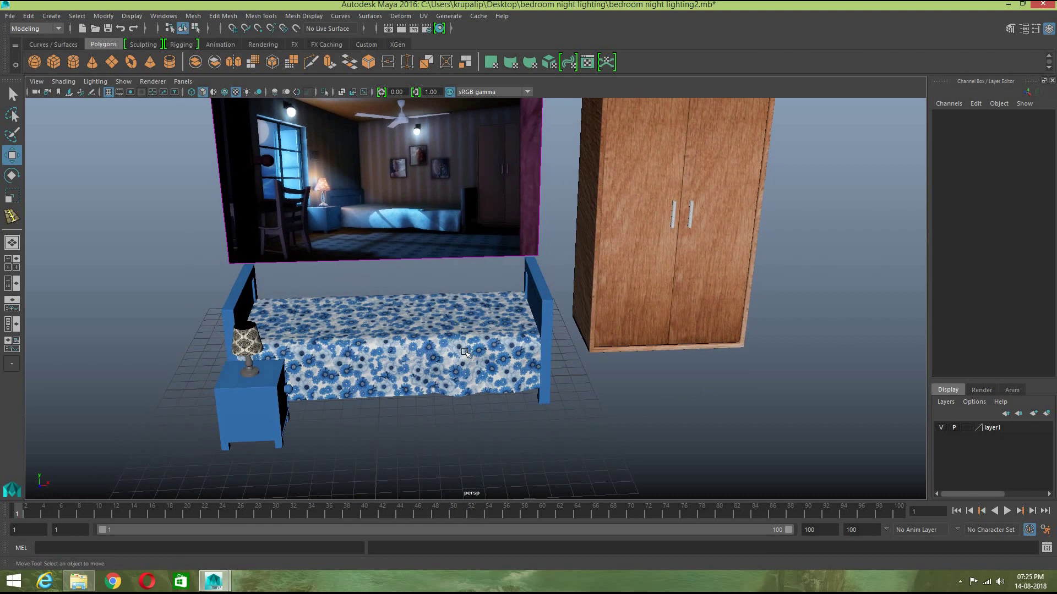
pyautogui.scroll(-2, 465, 352)
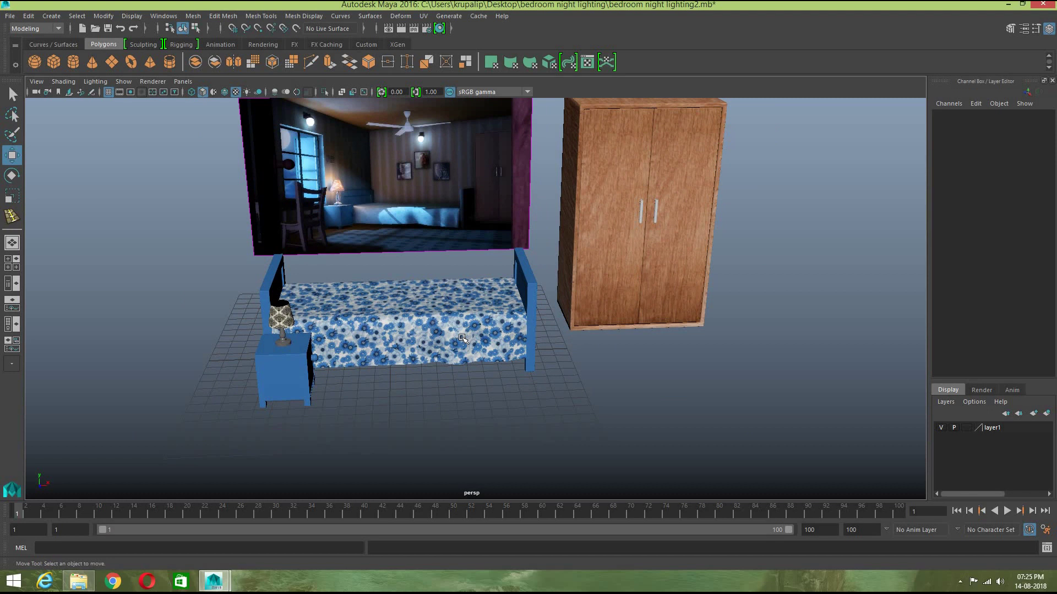
pyautogui.scroll(-2, 743, 421)
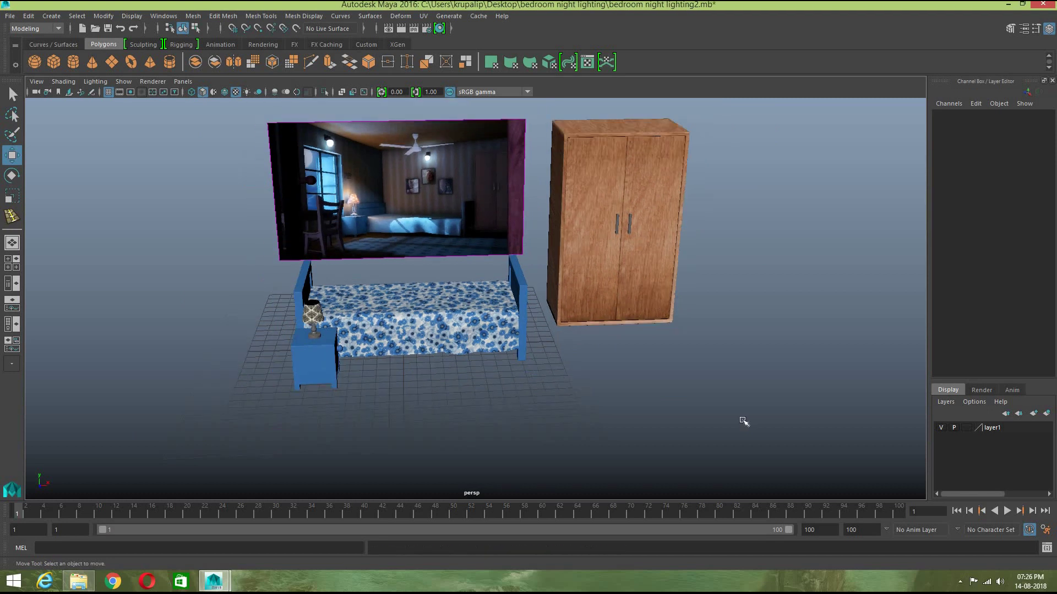
# Step: Create a polygon cylinder about 1.077 in radius and 0.996 high on the floor before the wardrobe, with 12 axis subdivisions
pyautogui.keyDown('alt'); pyautogui.moveTo(686, 408); pyautogui.dragTo(682, 396, button='middle'); pyautogui.keyUp('alt')
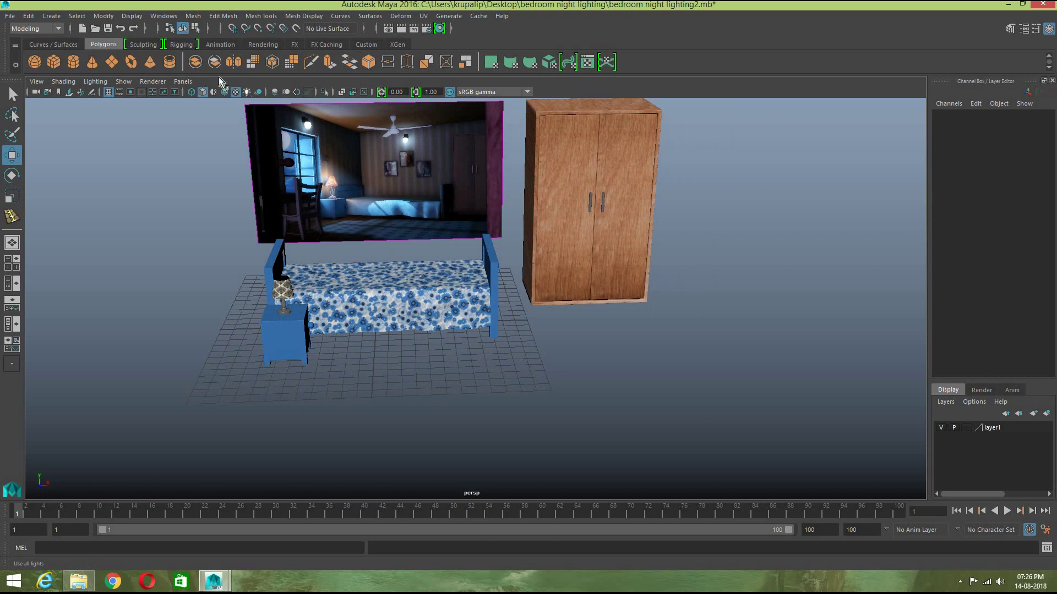
pyautogui.click(75, 60)
pyautogui.moveTo(524, 390); pyautogui.dragTo(531, 370)
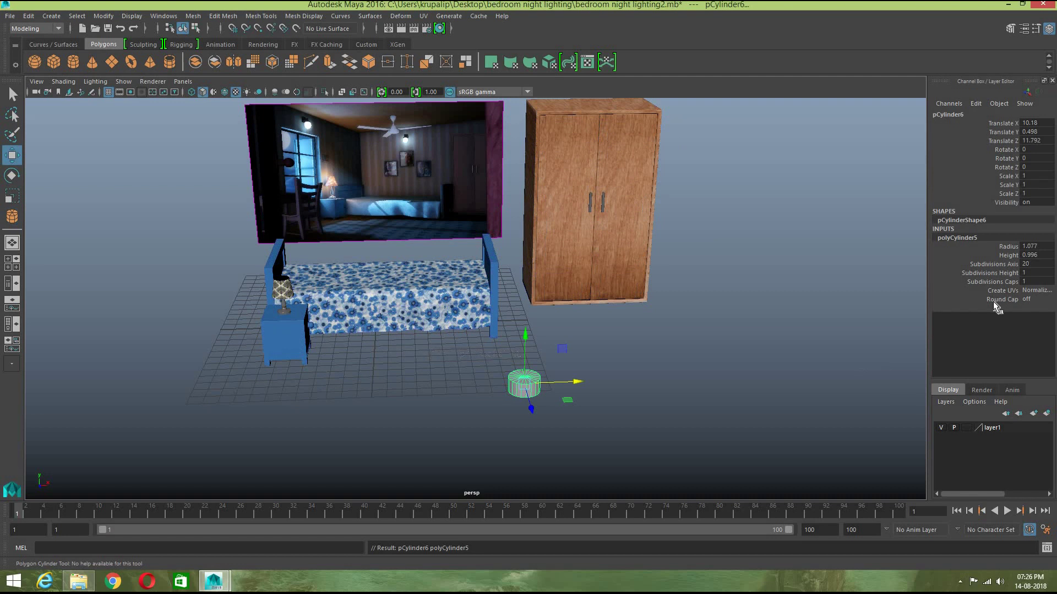
pyautogui.doubleClick(1029, 264)
pyautogui.press('Return')
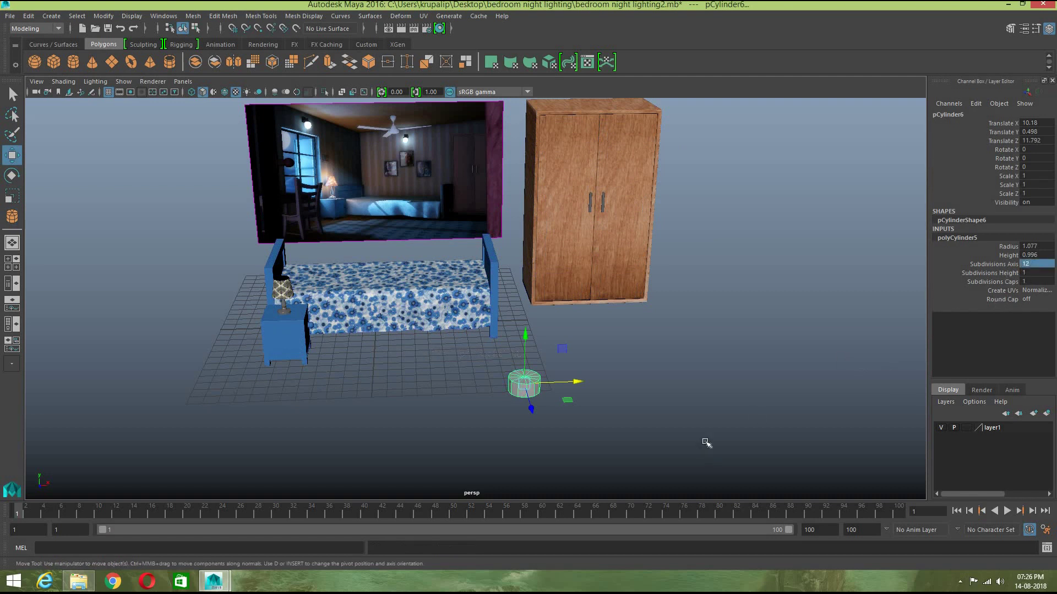
pyautogui.click(695, 440)
# Step: Flatten the new floor cylinder to a Y scale of about 0.61
pyautogui.scroll(2, 695, 440)
pyautogui.scroll(-1, 683, 442)
pyautogui.keyDown('alt'); pyautogui.moveTo(665, 429); pyautogui.dragTo(652, 394); pyautogui.keyUp('alt')
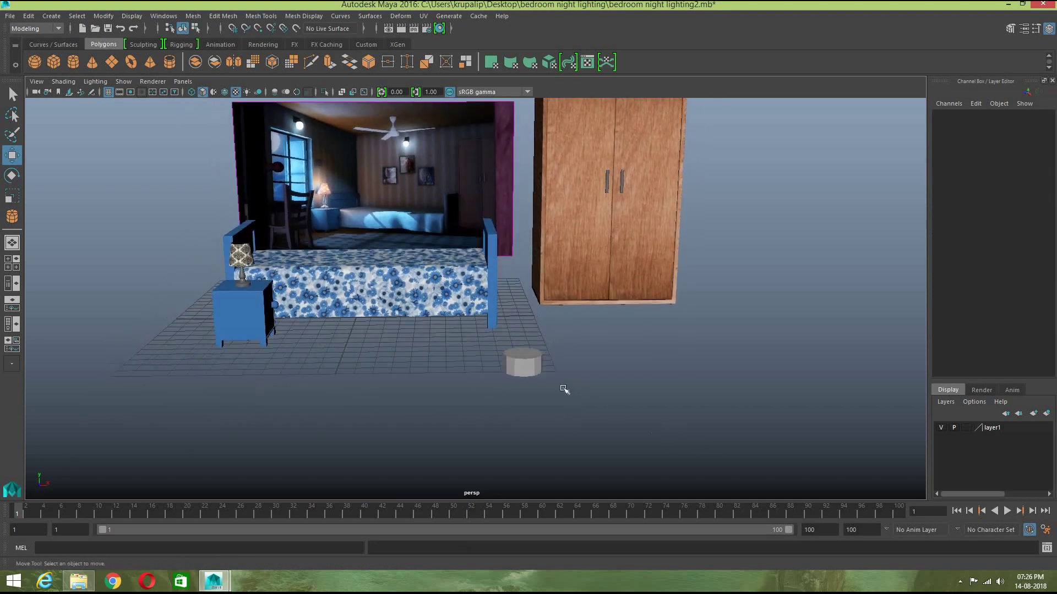
pyautogui.click(533, 368)
pyautogui.press('r')
pyautogui.moveTo(525, 315); pyautogui.dragTo(557, 324)
pyautogui.click(604, 401)
pyautogui.scroll(3, 578, 390)
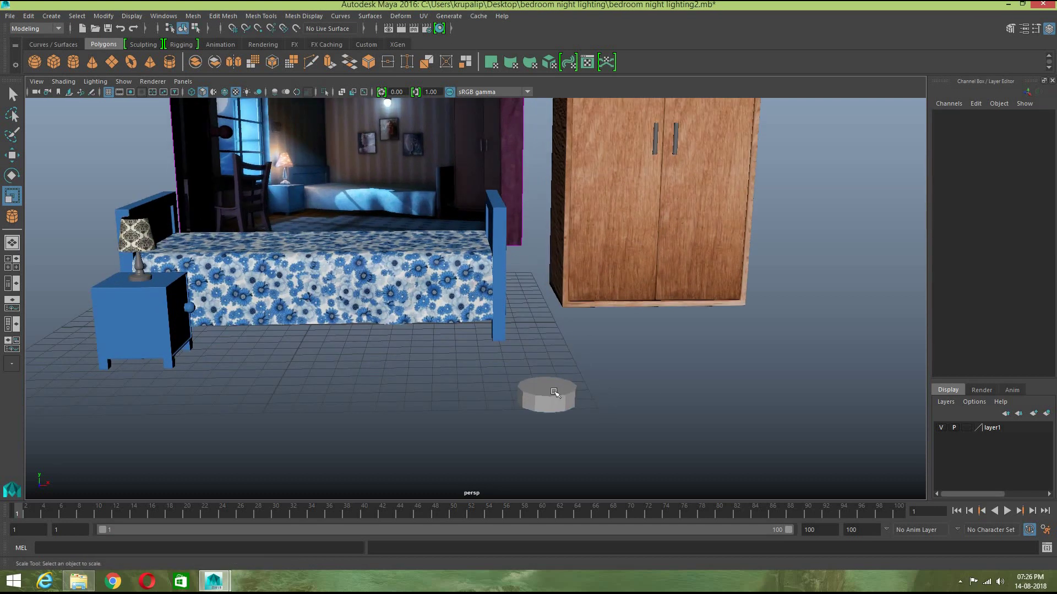
pyautogui.click(554, 393)
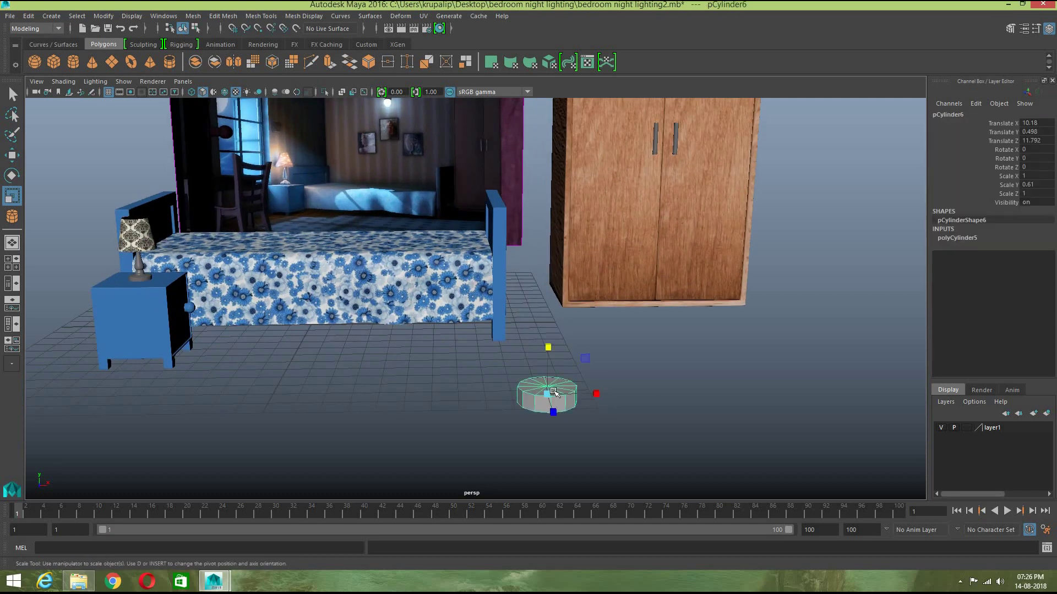
pyautogui.click(637, 417)
# Step: Select all the faces on the flattened cylinder's underside and extrude them
pyautogui.keyDown('alt'); pyautogui.moveTo(594, 417); pyautogui.dragTo(545, 391); pyautogui.keyUp('alt')
pyautogui.click(532, 385)
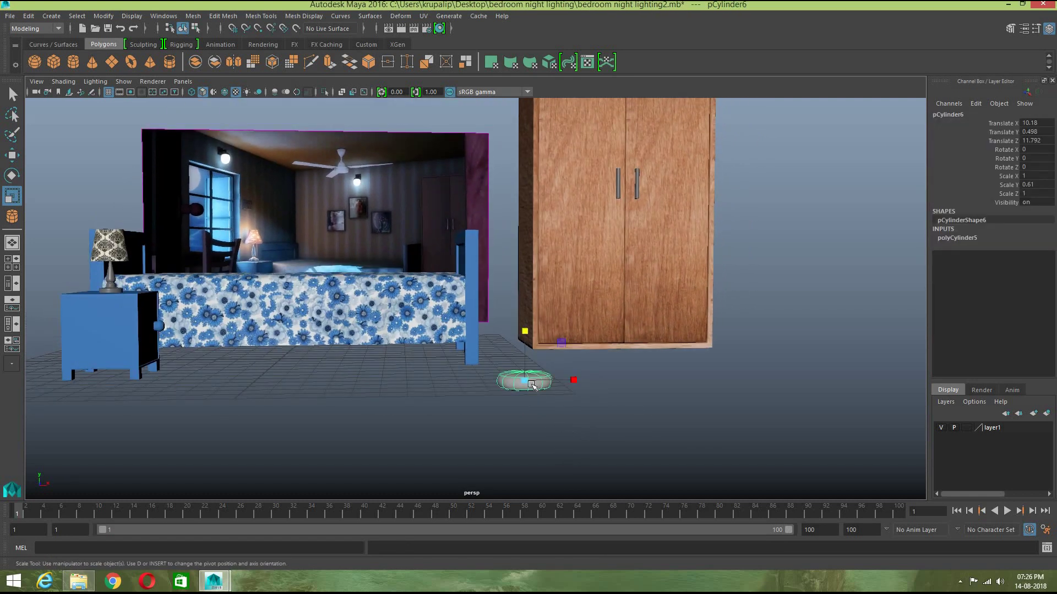
pyautogui.click(592, 427)
pyautogui.scroll(3, 593, 428)
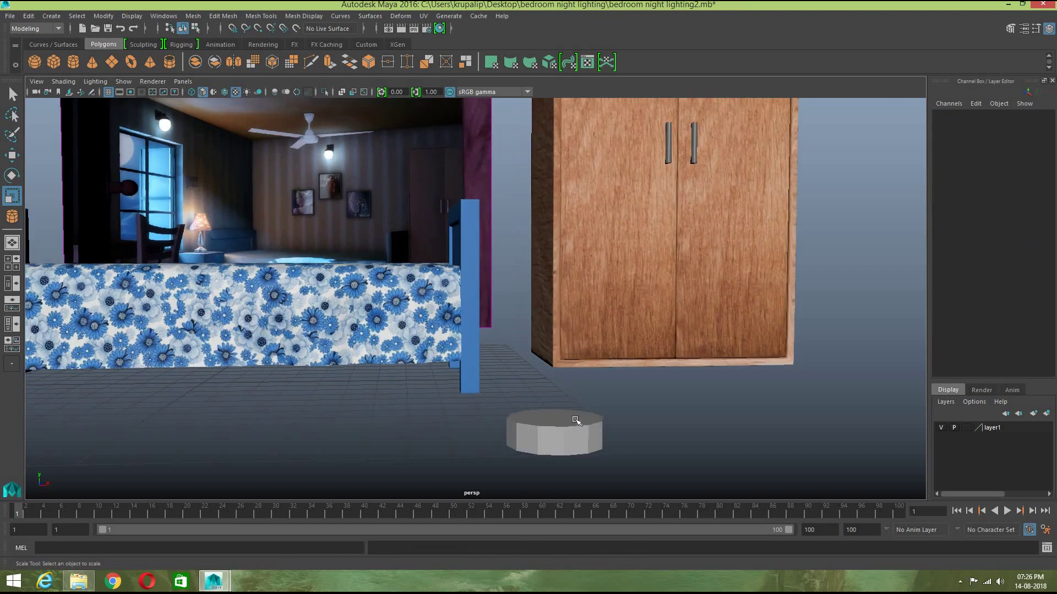
pyautogui.keyDown('alt'); pyautogui.moveTo(620, 453); pyautogui.dragTo(514, 175); pyautogui.keyUp('alt')
pyautogui.keyDown('alt'); pyautogui.moveTo(524, 234); pyautogui.dragTo(489, 137); pyautogui.keyUp('alt')
pyautogui.moveTo(490, 136); pyautogui.dragTo(495, 164, button='right')
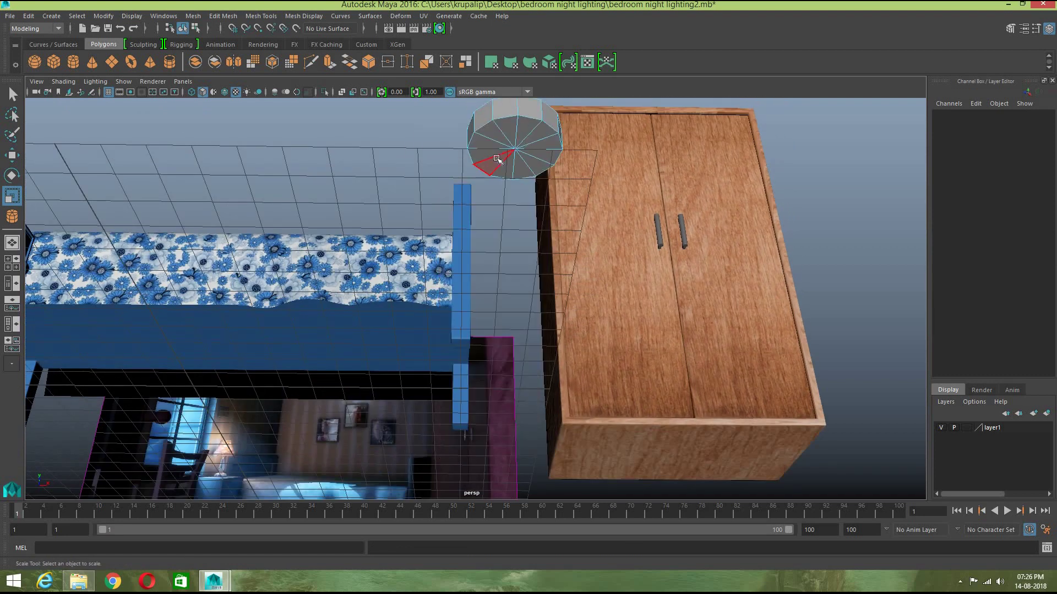
pyautogui.keyDown('shift'); pyautogui.click(495, 158); pyautogui.keyUp('shift')
pyautogui.keyDown('shift'); pyautogui.click(485, 153); pyautogui.keyUp('shift')
pyautogui.keyDown('shift'); pyautogui.click(482, 141); pyautogui.keyUp('shift')
pyautogui.keyDown('shift'); pyautogui.click(513, 131); pyautogui.keyUp('shift')
pyautogui.keyDown('shift'); pyautogui.click(525, 127); pyautogui.keyUp('shift')
pyautogui.keyDown('shift'); pyautogui.click(538, 133); pyautogui.keyUp('shift')
pyautogui.keyDown('shift'); pyautogui.click(548, 145); pyautogui.keyUp('shift')
pyautogui.keyDown('shift'); pyautogui.click(548, 144); pyautogui.keyUp('shift')
pyautogui.keyDown('shift'); pyautogui.click(547, 156); pyautogui.keyUp('shift')
pyautogui.keyDown('shift'); pyautogui.click(537, 166); pyautogui.keyUp('shift')
pyautogui.keyDown('shift'); pyautogui.click(521, 170); pyautogui.keyUp('shift')
pyautogui.keyDown('shift'); pyautogui.click(505, 171); pyautogui.keyUp('shift')
pyautogui.click(329, 62)
pyautogui.press('w')
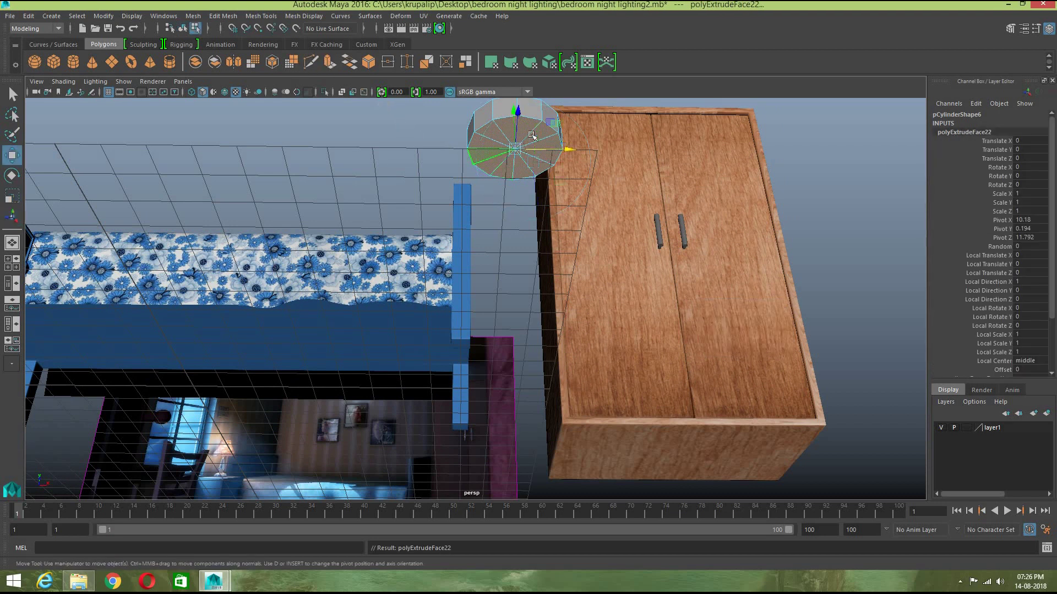
# Step: Shrink the extruded underside faces and lower them to about Y 0.025 to taper the cylinder's base
pyautogui.moveTo(515, 112); pyautogui.dragTo(504, 156)
pyautogui.press('r')
pyautogui.keyDown('alt'); pyautogui.moveTo(577, 295); pyautogui.dragTo(598, 319); pyautogui.keyUp('alt')
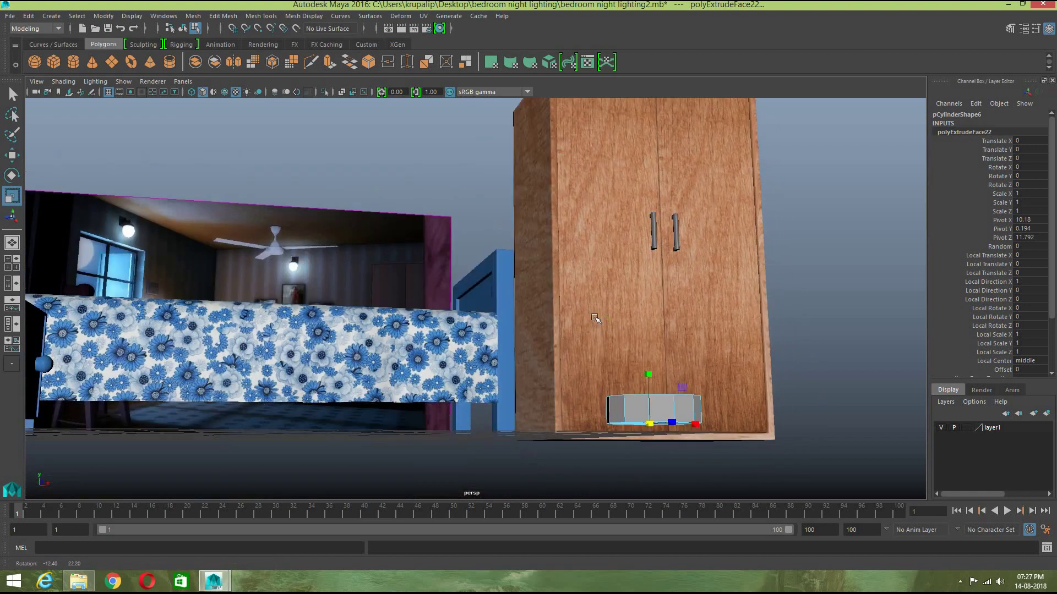
pyautogui.press('w')
pyautogui.moveTo(648, 369); pyautogui.dragTo(648, 380)
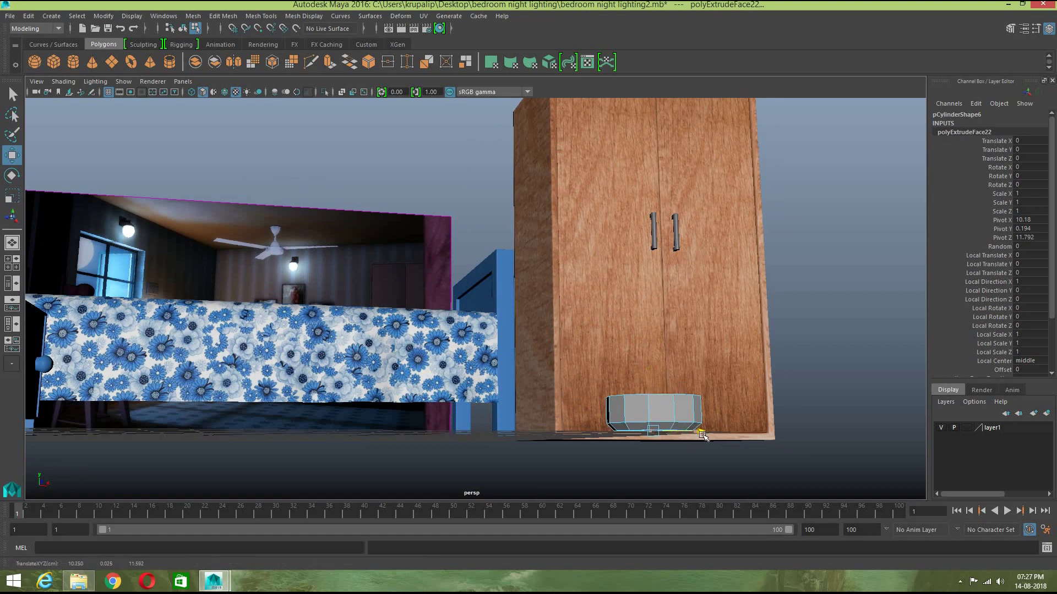
pyautogui.keyDown('alt'); pyautogui.moveTo(699, 456); pyautogui.dragTo(700, 429); pyautogui.keyUp('alt')
pyautogui.keyDown('alt'); pyautogui.moveTo(699, 435); pyautogui.dragTo(692, 269); pyautogui.keyUp('alt')
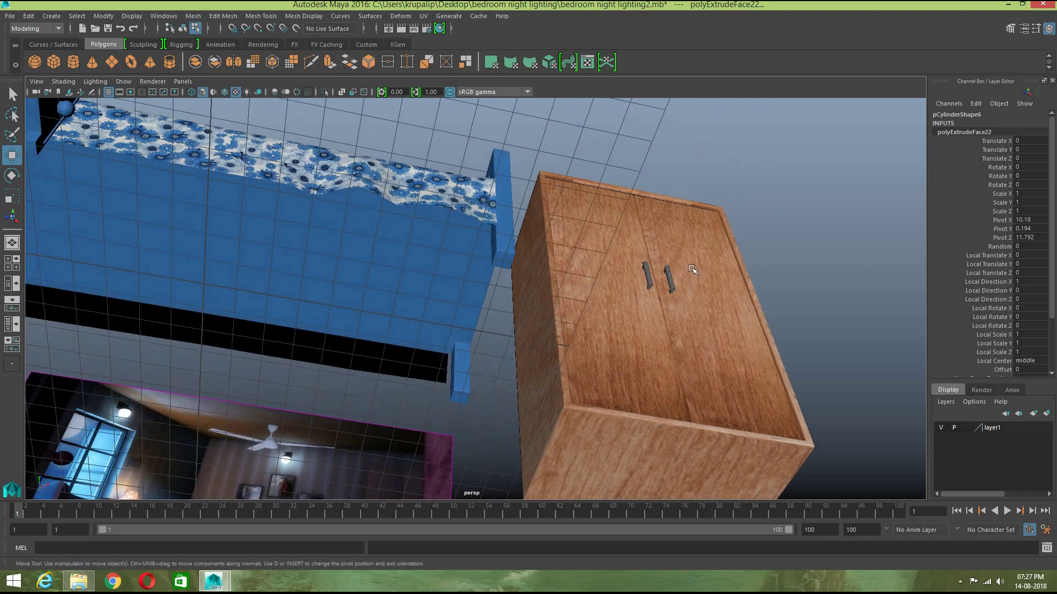
# Step: Center the extruded base faces on the cylinder's axis in the top view, then select the cylinder in object mode
pyautogui.click(15, 263)
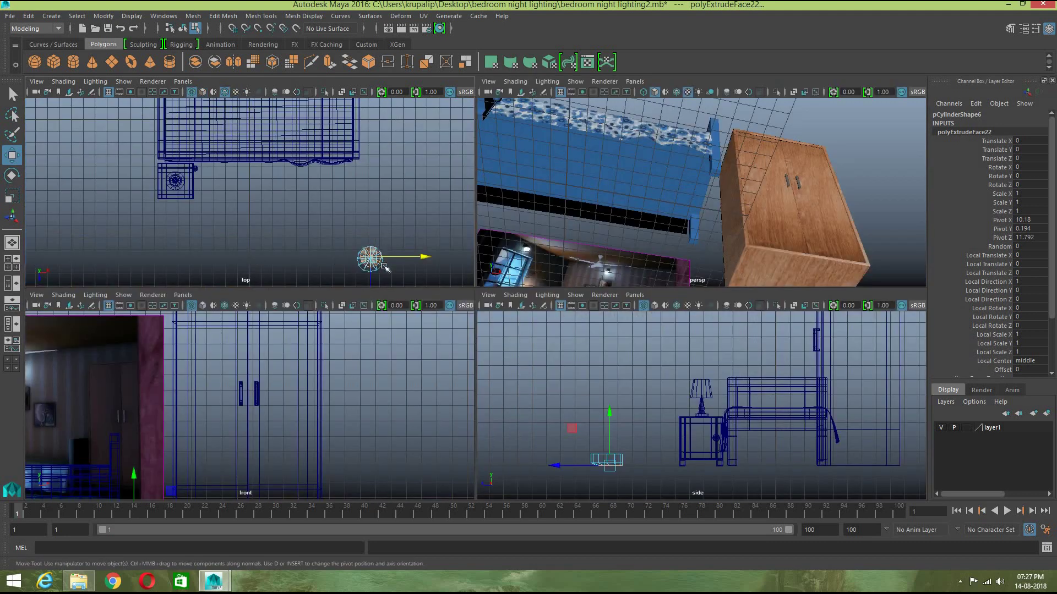
pyautogui.press('f')
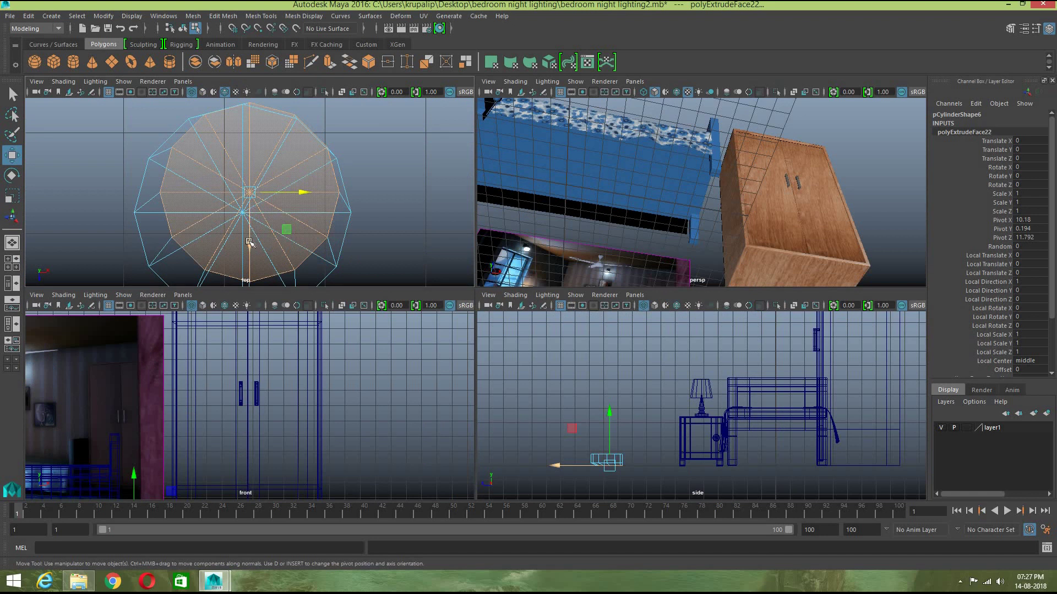
pyautogui.moveTo(247, 250); pyautogui.dragTo(247, 266)
pyautogui.moveTo(250, 210); pyautogui.dragTo(242, 215)
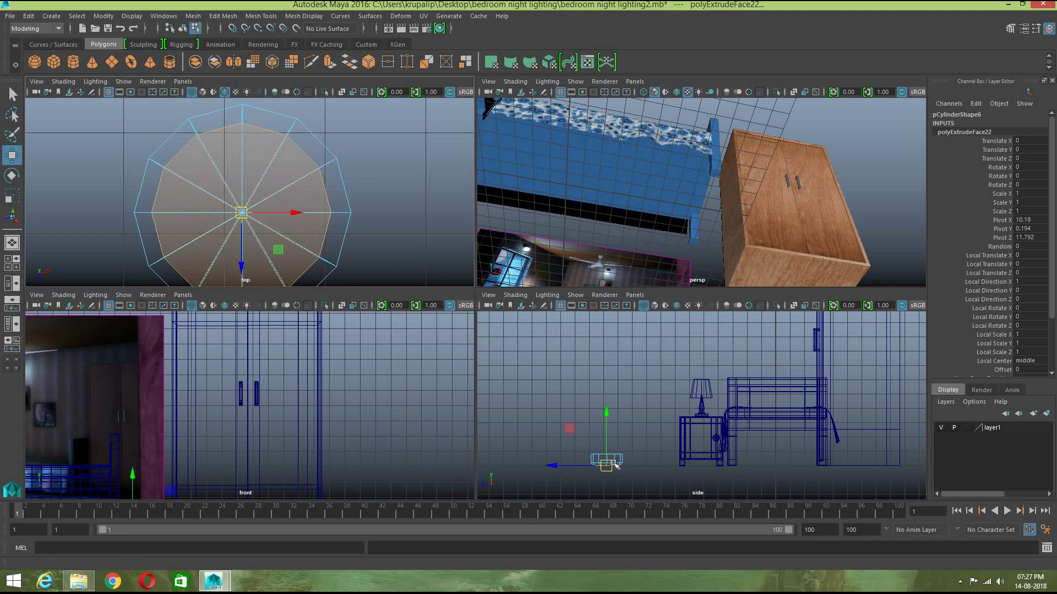
pyautogui.moveTo(625, 265); pyautogui.dragTo(660, 256, button='right')
pyautogui.click(668, 419)
pyautogui.click(605, 460)
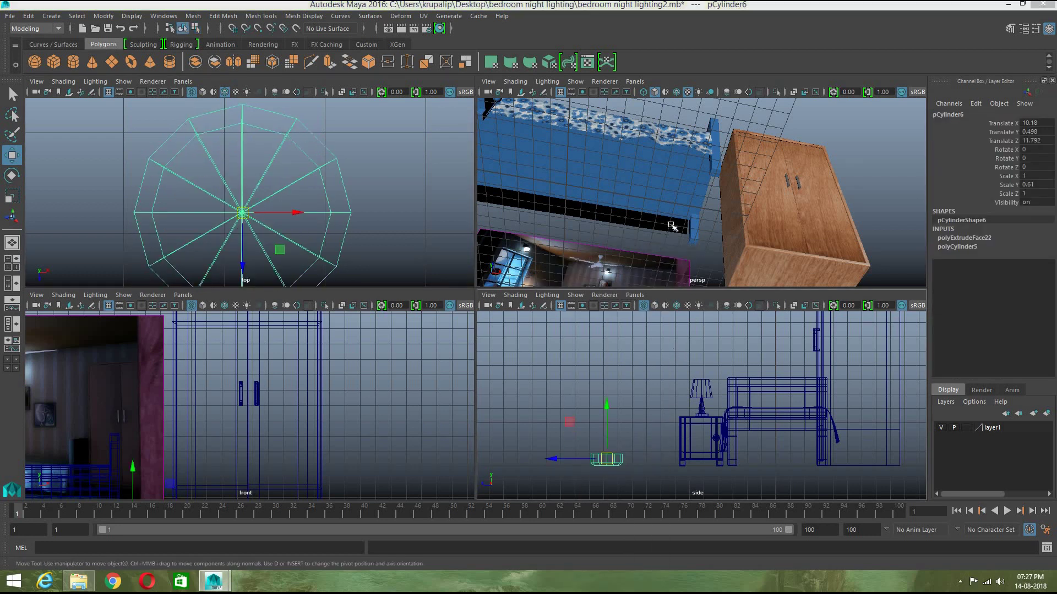
# Step: Preview the tapered cylinder with smoothing in the full perspective view and inspect its shape up close
pyautogui.press('space')
pyautogui.scroll(-10, 558, 303)
pyautogui.keyDown('alt'); pyautogui.moveTo(547, 302); pyautogui.dragTo(520, 380); pyautogui.keyUp('alt')
pyautogui.scroll(4, 530, 349)
pyautogui.scroll(2, 522, 344)
pyautogui.keyDown('alt'); pyautogui.moveTo(522, 343); pyautogui.dragTo(525, 310, button='middle'); pyautogui.keyUp('alt')
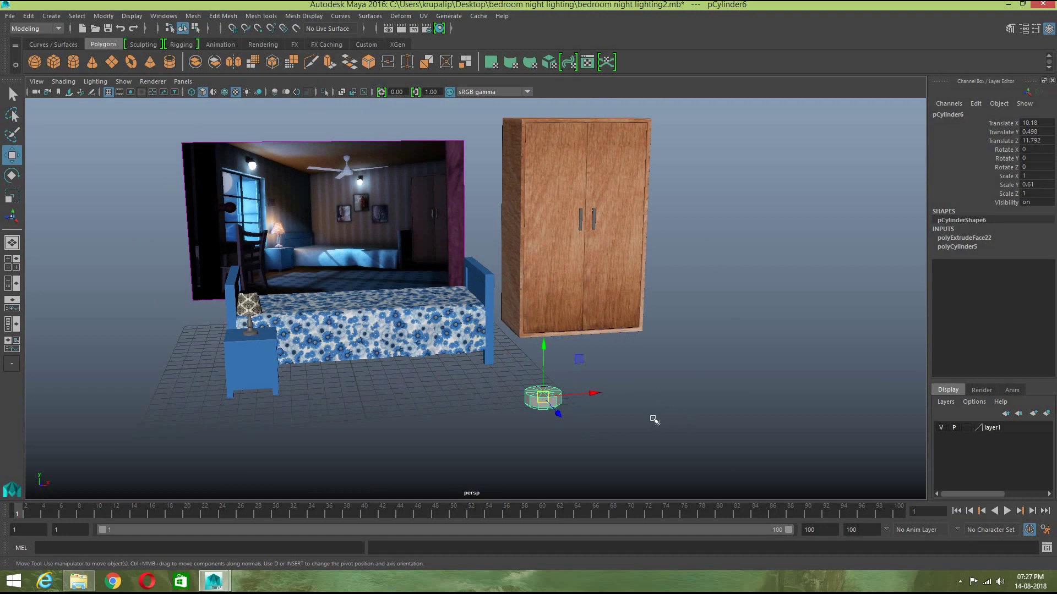
pyautogui.click(617, 426)
pyautogui.rightClick(546, 401)
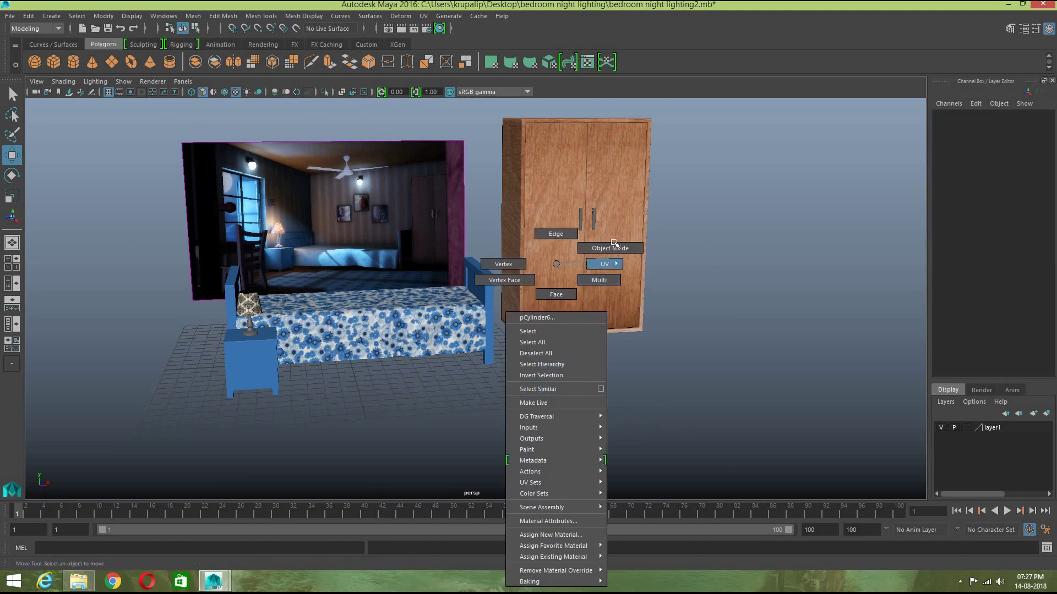
pyautogui.click(547, 402)
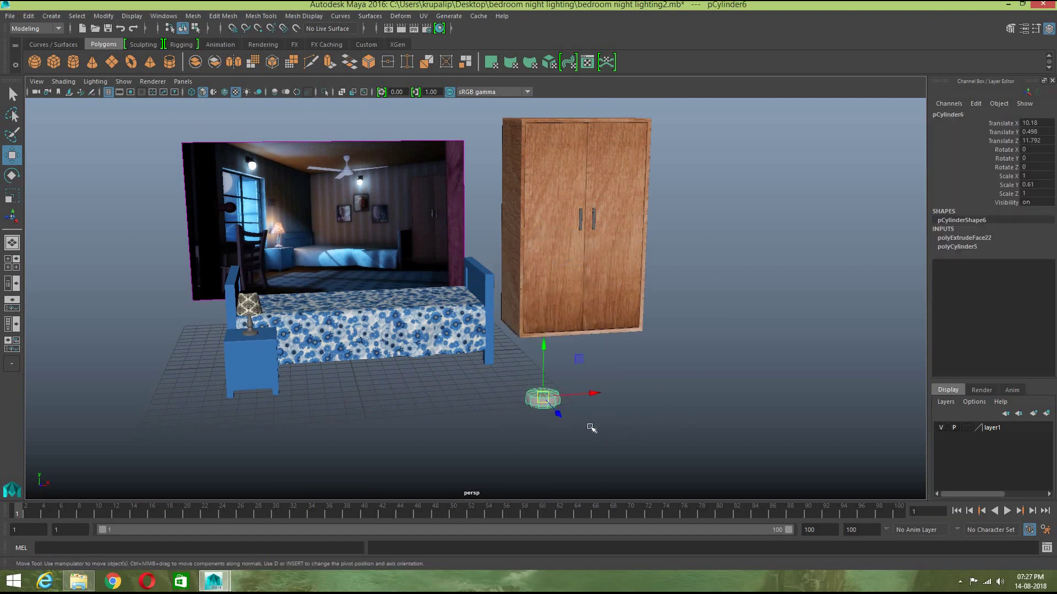
pyautogui.click(589, 425)
pyautogui.scroll(5, 597, 429)
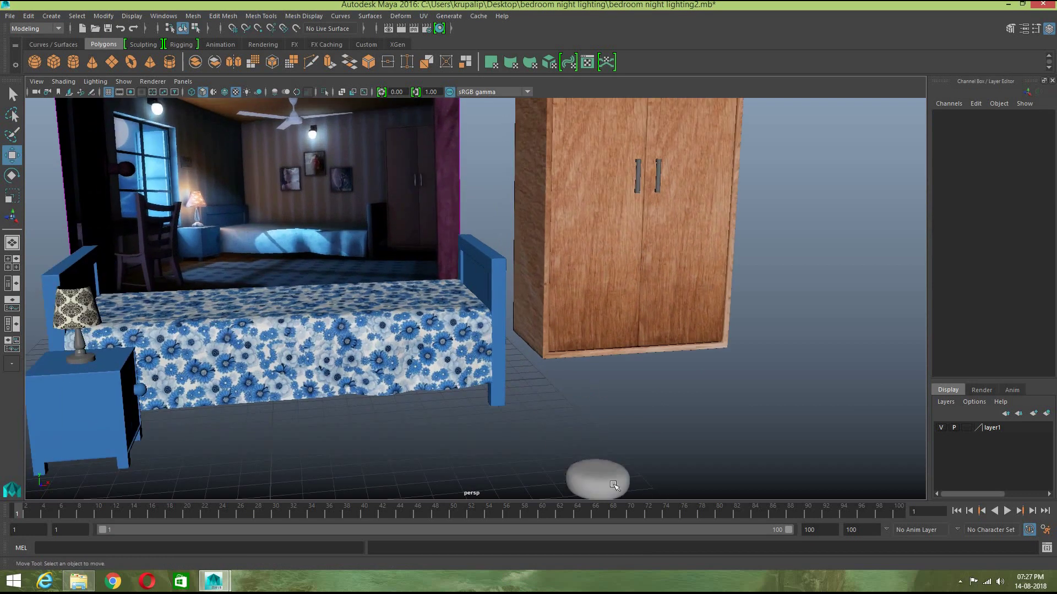
# Step: Turn off the flattened cylinder's smooth preview and switch it to face selection with its top in view
pyautogui.click(615, 485)
pyautogui.press('1')
pyautogui.moveTo(597, 308); pyautogui.dragTo(670, 461, button='right')
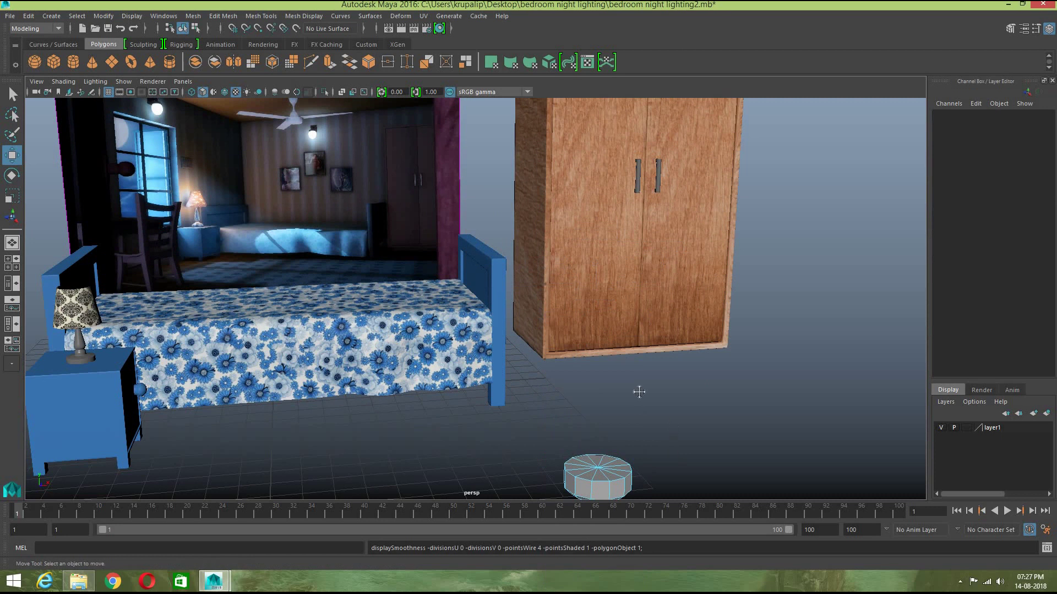
pyautogui.keyDown('alt'); pyautogui.moveTo(639, 392); pyautogui.dragTo(578, 300, button='middle'); pyautogui.keyUp('alt')
pyautogui.keyDown('alt'); pyautogui.moveTo(551, 308); pyautogui.dragTo(576, 338, button='right'); pyautogui.keyUp('alt')
pyautogui.keyDown('alt'); pyautogui.moveTo(576, 338); pyautogui.dragTo(588, 448); pyautogui.keyUp('alt')
pyautogui.keyDown('alt'); pyautogui.moveTo(584, 355); pyautogui.dragTo(551, 207, button='middle'); pyautogui.keyUp('alt')
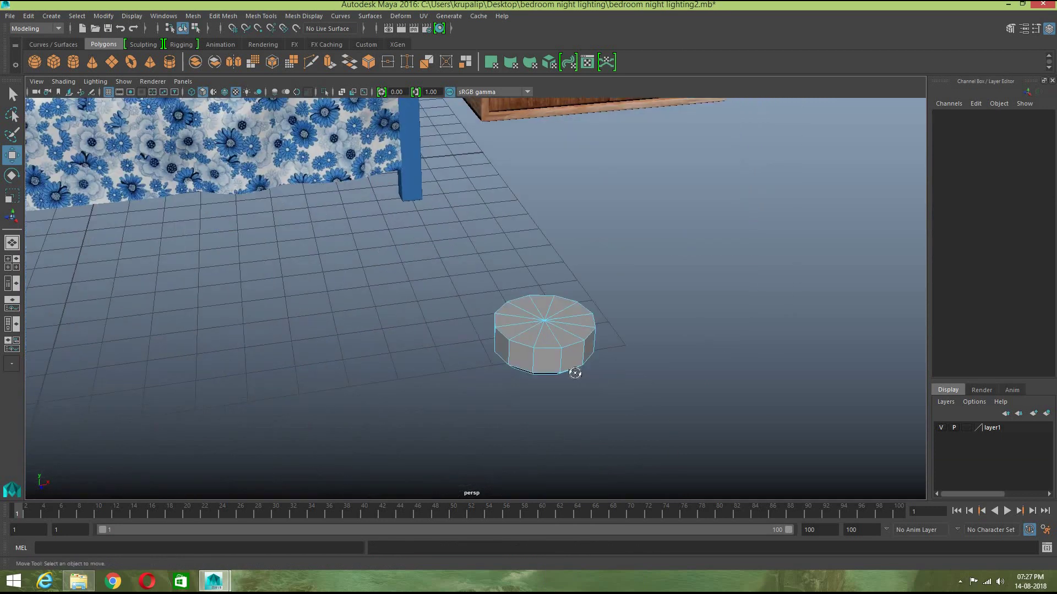
pyautogui.keyDown('alt'); pyautogui.moveTo(575, 373); pyautogui.dragTo(590, 382); pyautogui.keyUp('alt')
pyautogui.keyDown('alt'); pyautogui.moveTo(585, 388); pyautogui.dragTo(576, 313, button='middle'); pyautogui.keyUp('alt')
pyautogui.moveTo(574, 391); pyautogui.dragTo(575, 293, button='right')
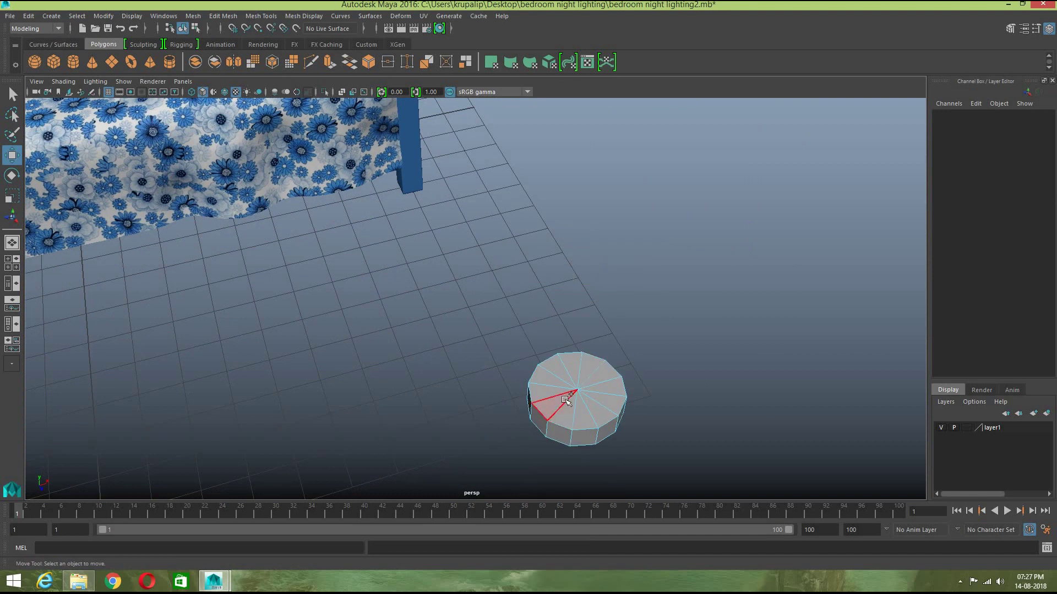
# Step: Select all twelve triangular faces on the cylinder's top, extrude them and scale them slightly inward
pyautogui.keyDown('shift'); pyautogui.click(565, 400); pyautogui.keyUp('shift')
pyautogui.keyDown('shift'); pyautogui.click(554, 389); pyautogui.keyUp('shift')
pyautogui.keyDown('shift'); pyautogui.click(555, 378); pyautogui.keyUp('shift')
pyautogui.keyDown('shift'); pyautogui.click(572, 360); pyautogui.keyUp('shift')
pyautogui.keyDown('shift'); pyautogui.click(590, 366); pyautogui.keyUp('shift')
pyautogui.keyDown('shift'); pyautogui.click(606, 380); pyautogui.keyUp('shift')
pyautogui.keyDown('shift'); pyautogui.click(607, 387); pyautogui.keyUp('shift')
pyautogui.keyDown('shift'); pyautogui.click(611, 402); pyautogui.keyUp('shift')
pyautogui.keyDown('shift'); pyautogui.click(597, 412); pyautogui.keyUp('shift')
pyautogui.keyDown('shift'); pyautogui.click(576, 423); pyautogui.keyUp('shift')
pyautogui.keyDown('shift'); pyautogui.click(564, 418); pyautogui.keyUp('shift')
pyautogui.click(330, 63)
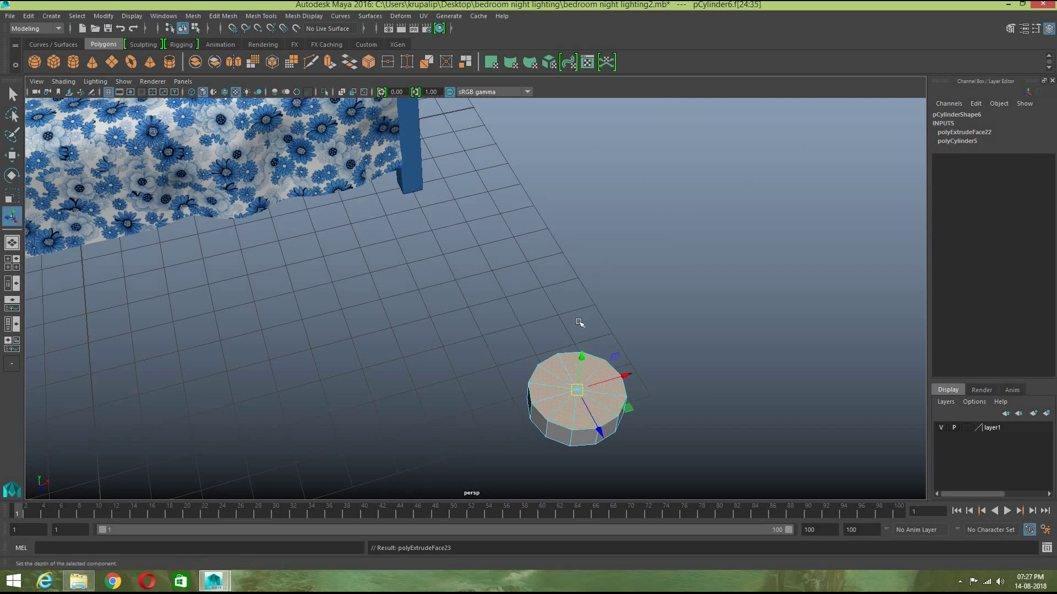
pyautogui.press('r')
pyautogui.click(578, 390)
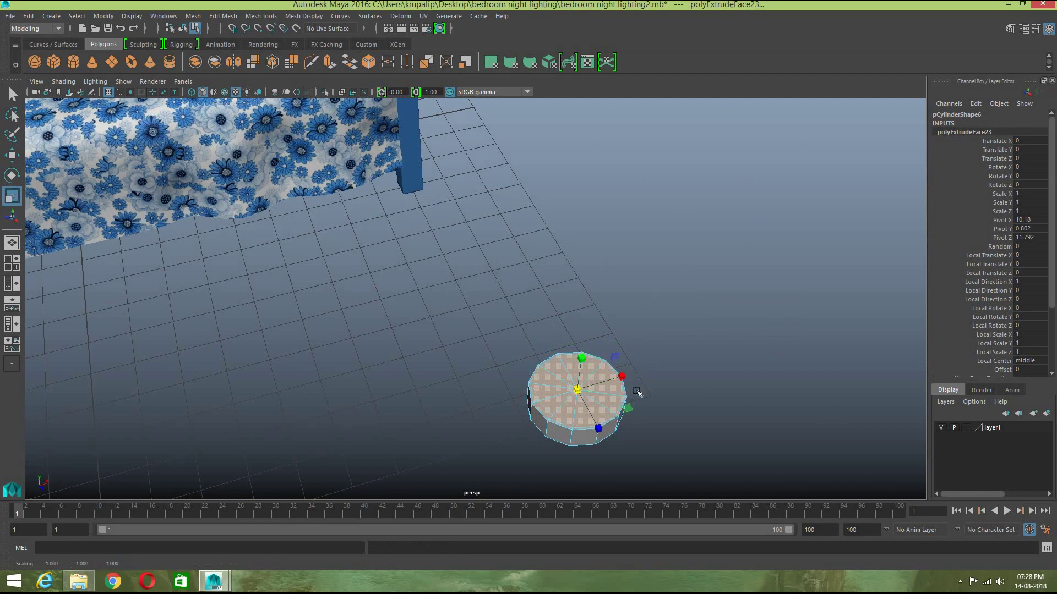
# Step: Return to object mode and select the cylinder, framing it from below
pyautogui.press('w')
pyautogui.moveTo(613, 399); pyautogui.dragTo(672, 248, button='right')
pyautogui.keyDown('alt'); pyautogui.moveTo(660, 436); pyautogui.dragTo(640, 355); pyautogui.keyUp('alt')
pyautogui.keyDown('alt'); pyautogui.moveTo(640, 355); pyautogui.dragTo(663, 529, button='middle'); pyautogui.keyUp('alt')
pyautogui.keyDown('alt'); pyautogui.moveTo(565, 337); pyautogui.dragTo(570, 462, button='middle'); pyautogui.keyUp('alt')
pyautogui.click(495, 270)
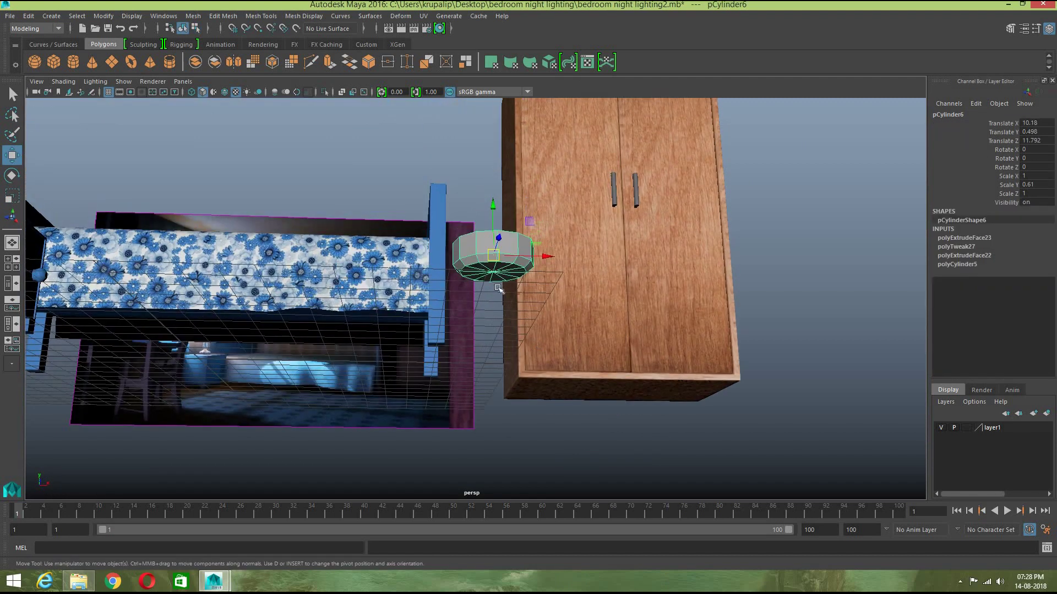
pyautogui.press('f')
# Step: Select all the faces on the cylinder's underside, extrude them and scale them slightly inward
pyautogui.keyDown('alt'); pyautogui.moveTo(537, 438); pyautogui.dragTo(515, 376); pyautogui.keyUp('alt')
pyautogui.moveTo(513, 265); pyautogui.dragTo(524, 309, button='right')
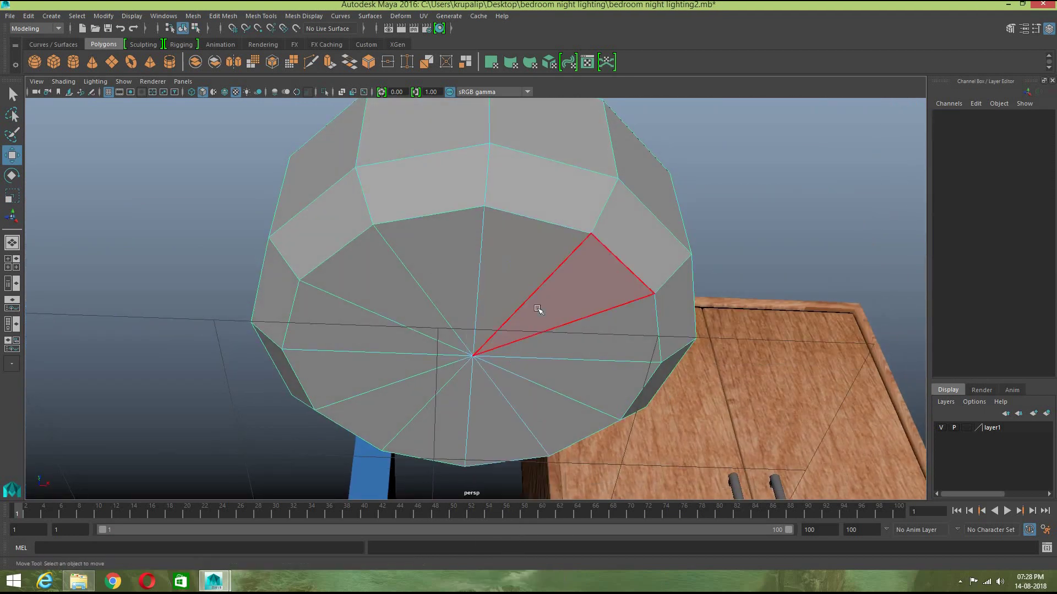
pyautogui.moveTo(539, 308)
pyautogui.mouseDown()
pyautogui.moveTo(502, 292)
pyautogui.moveTo(394, 302)
pyautogui.moveTo(355, 333)
pyautogui.mouseUp()
pyautogui.moveTo(366, 408)
pyautogui.mouseDown()
pyautogui.moveTo(441, 432)
pyautogui.moveTo(555, 417)
pyautogui.moveTo(607, 384)
pyautogui.moveTo(618, 345)
pyautogui.moveTo(622, 355)
pyautogui.mouseUp()
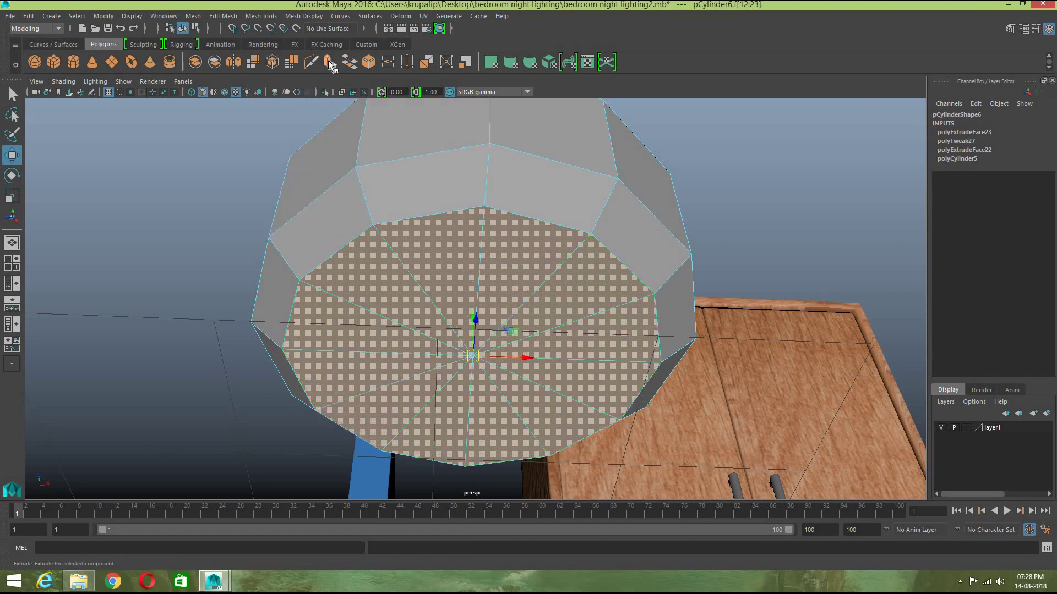
pyautogui.hotkey('ctrl', 'e')
pyautogui.press('r')
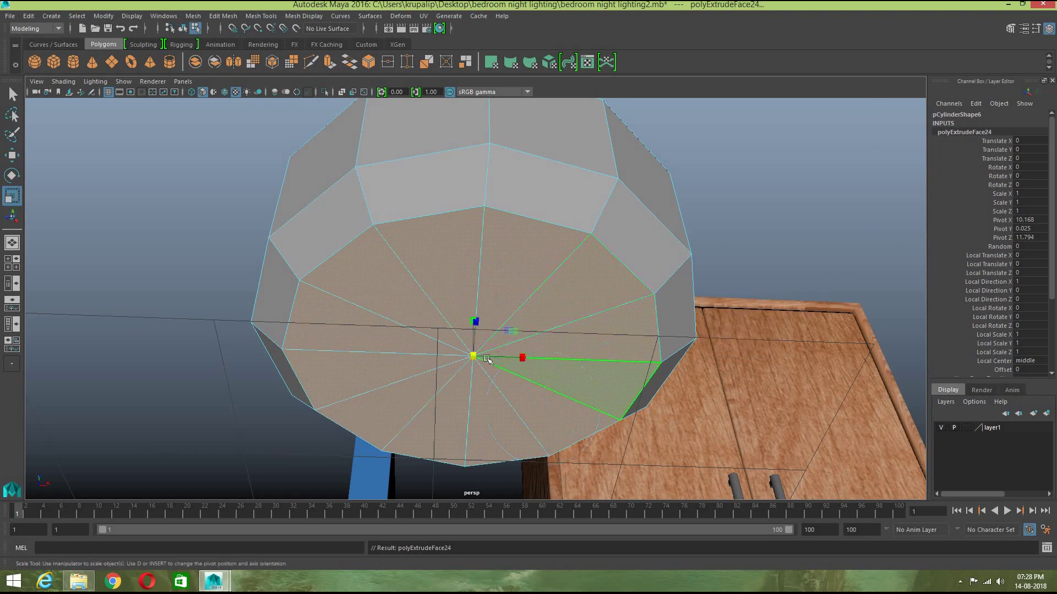
pyautogui.moveTo(476, 358); pyautogui.dragTo(472, 360)
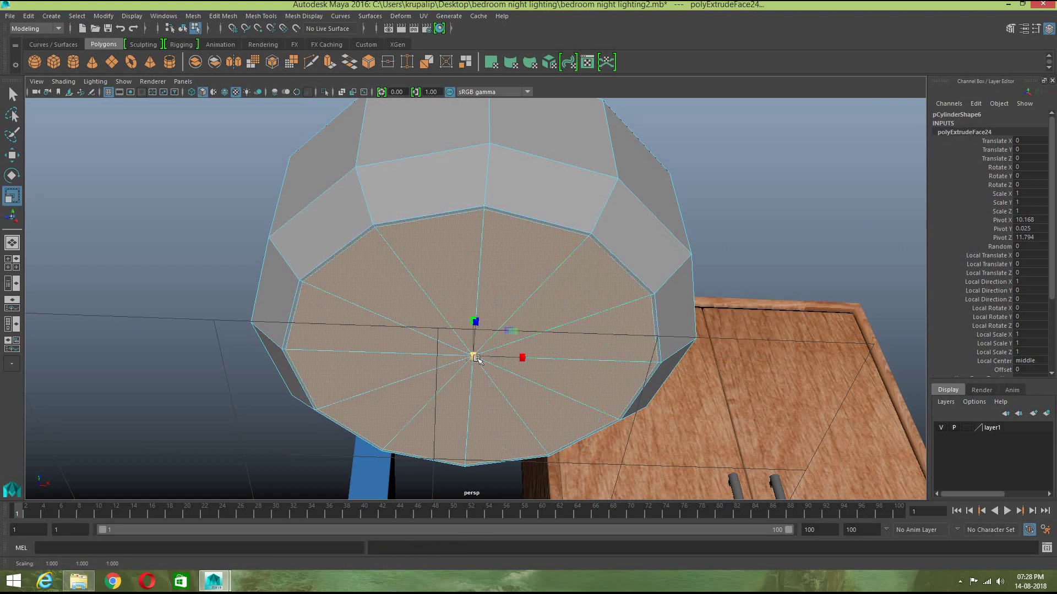
# Step: Preview the cylinder with smoothing from below and from the side, reselecting it in object mode
pyautogui.press('3')
pyautogui.moveTo(524, 283); pyautogui.dragTo(576, 248, button='right')
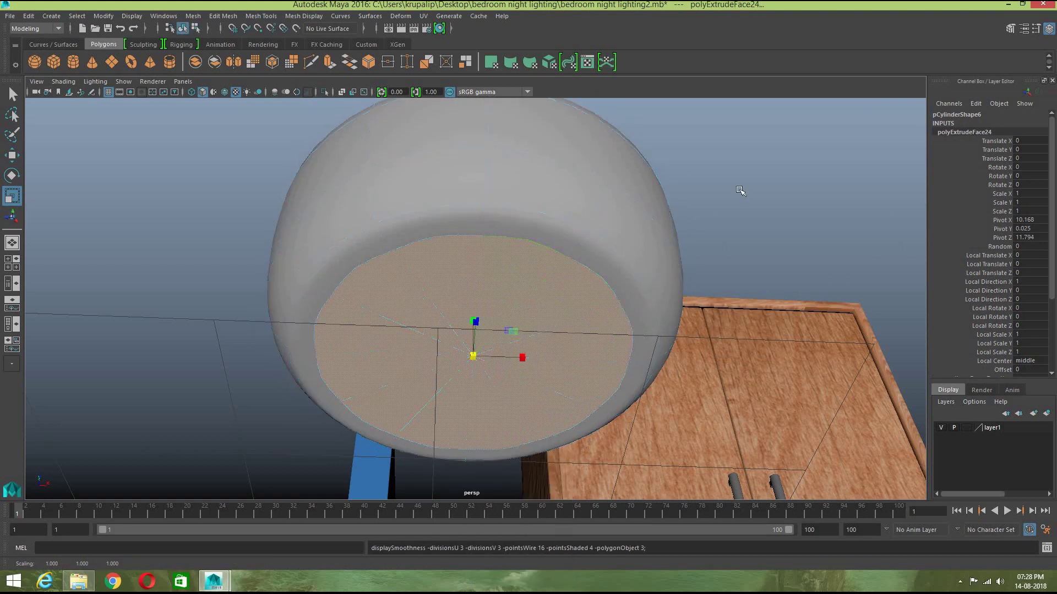
pyautogui.click(719, 217)
pyautogui.keyDown('alt'); pyautogui.moveTo(719, 217); pyautogui.dragTo(519, 315); pyautogui.keyUp('alt')
pyautogui.click(519, 315)
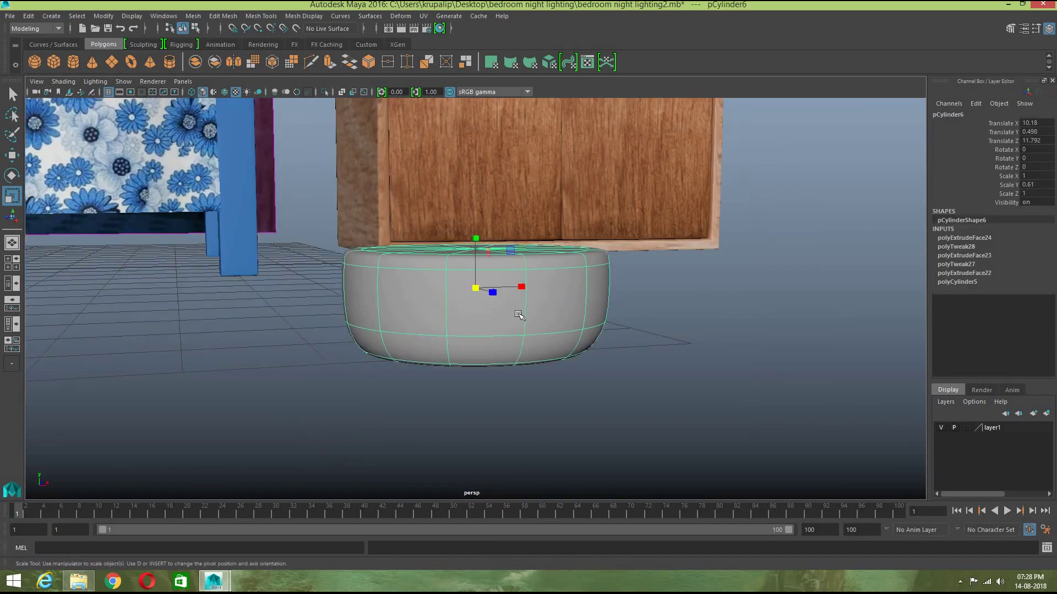
# Step: Insert edge loops just above and below the cylinder's lower side edge, at the base rim and just under the top rim
pyautogui.press('1')
pyautogui.click(259, 15)
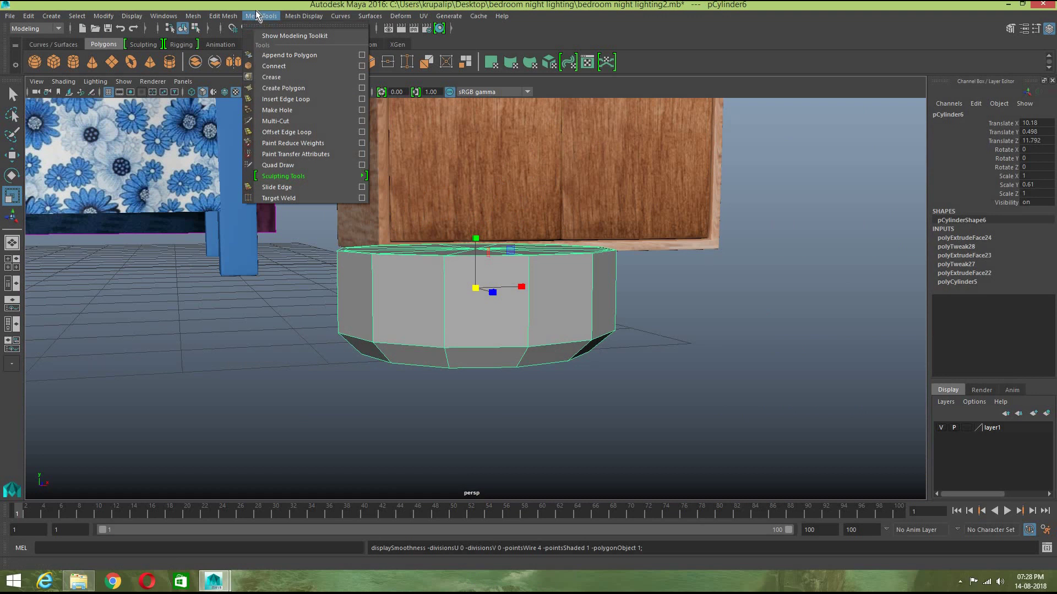
pyautogui.click(288, 99)
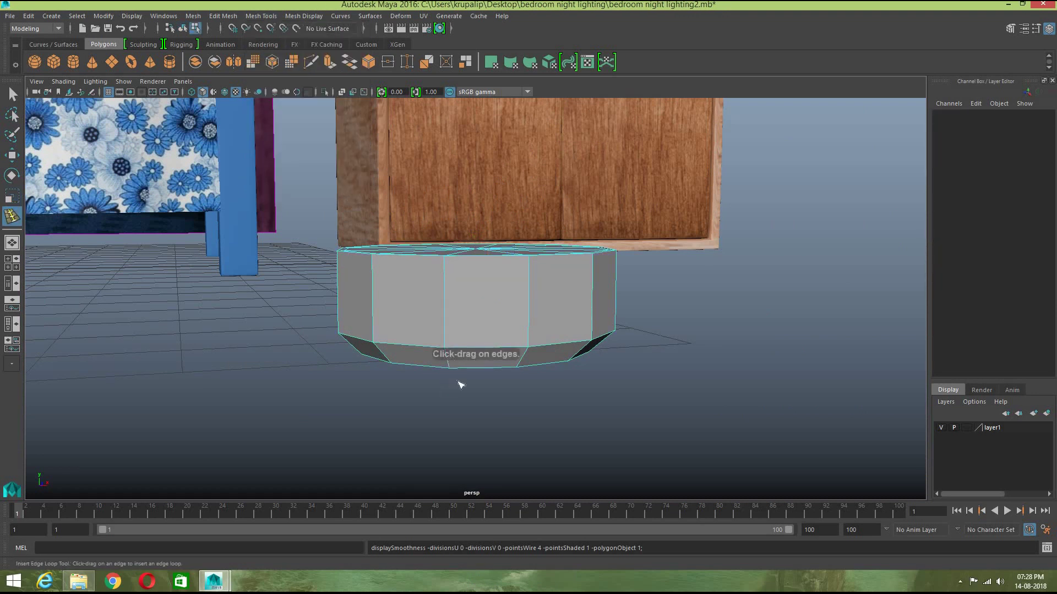
pyautogui.scroll(3, 461, 384)
pyautogui.click(425, 379)
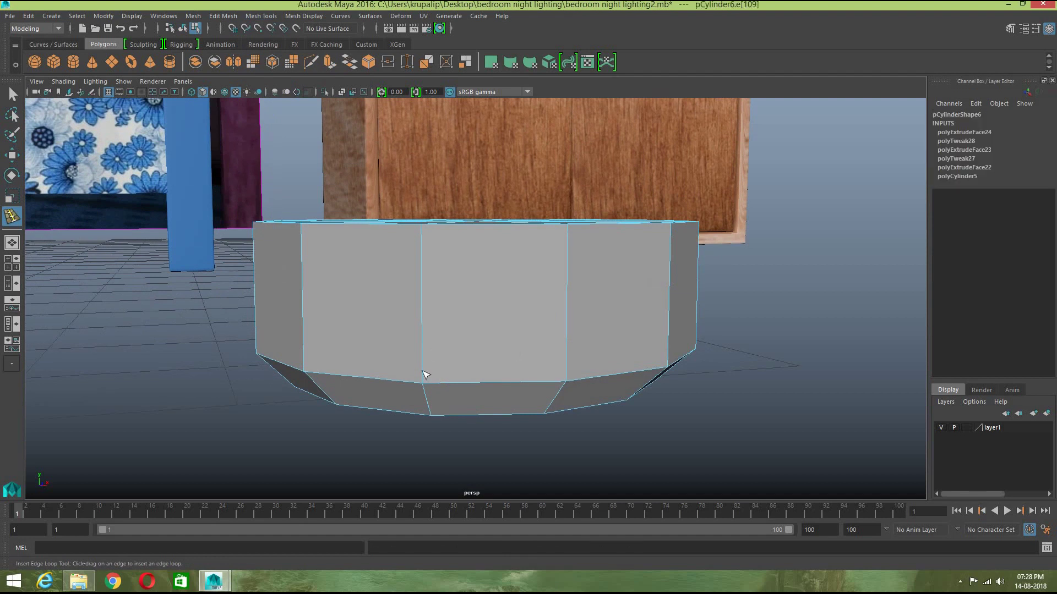
pyautogui.click(427, 388)
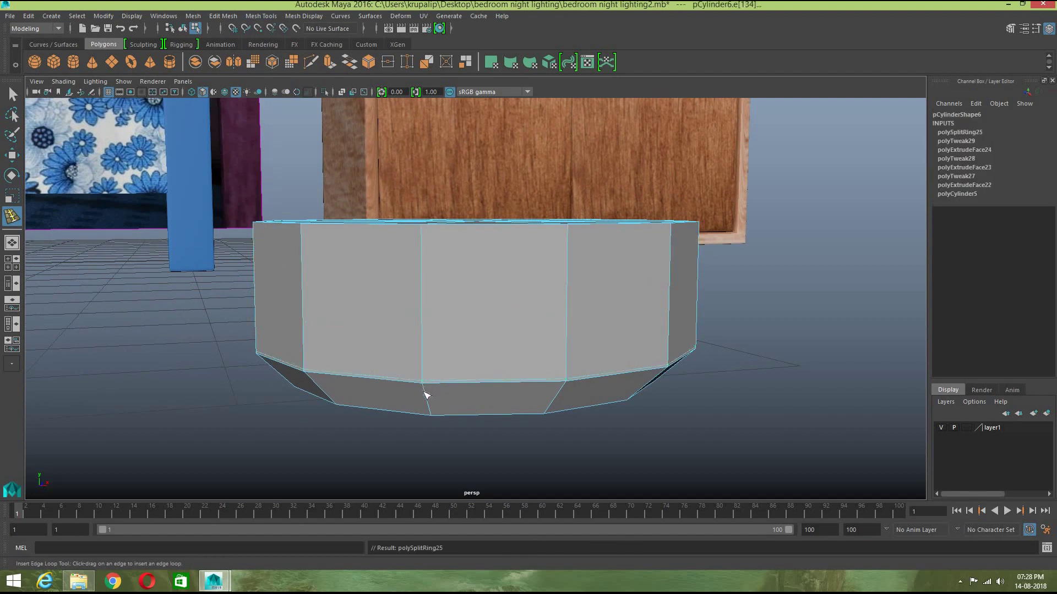
pyautogui.click(425, 387)
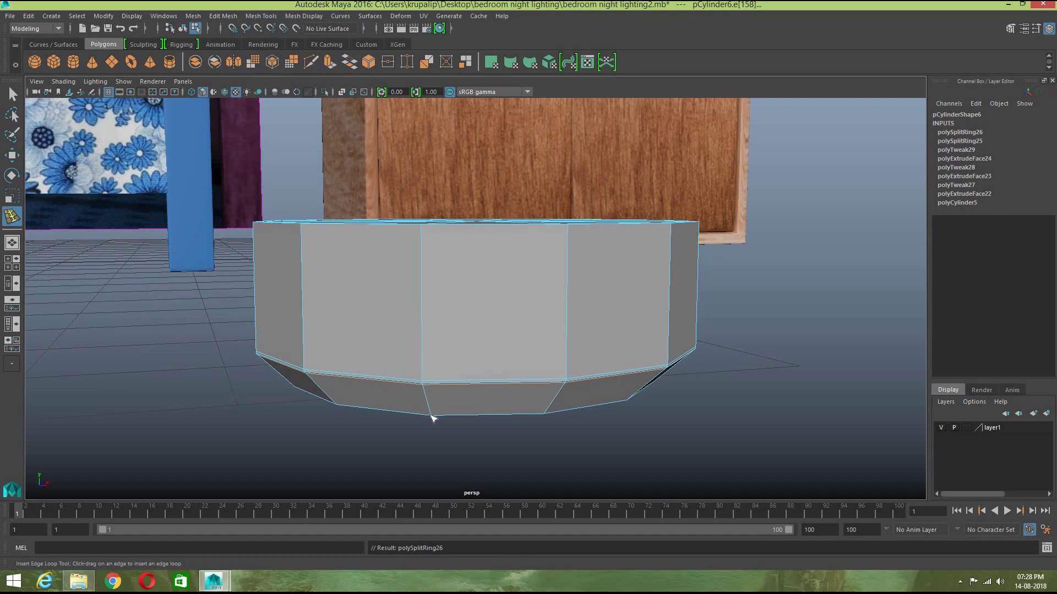
pyautogui.click(432, 417)
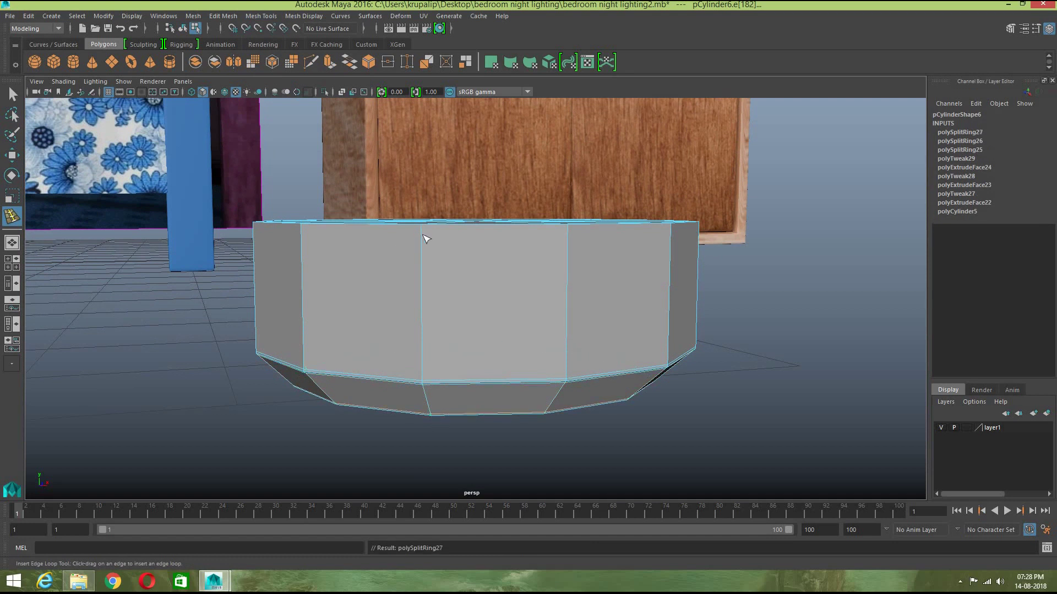
pyautogui.click(424, 228)
# Step: Smooth the cylinder's display, return to object mode and check the shape against the whole scene
pyautogui.press('3')
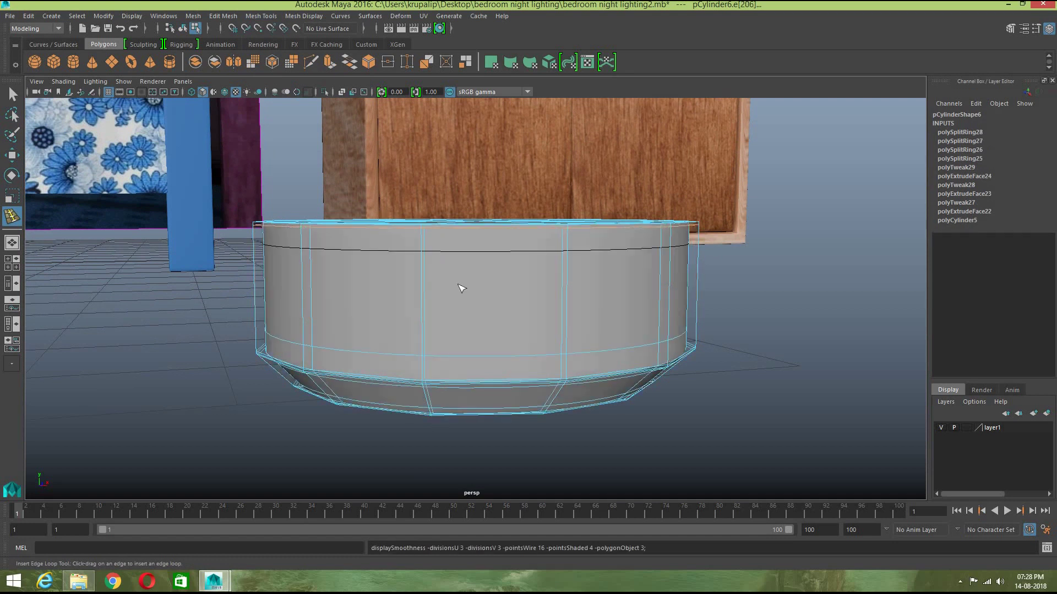
pyautogui.press('w')
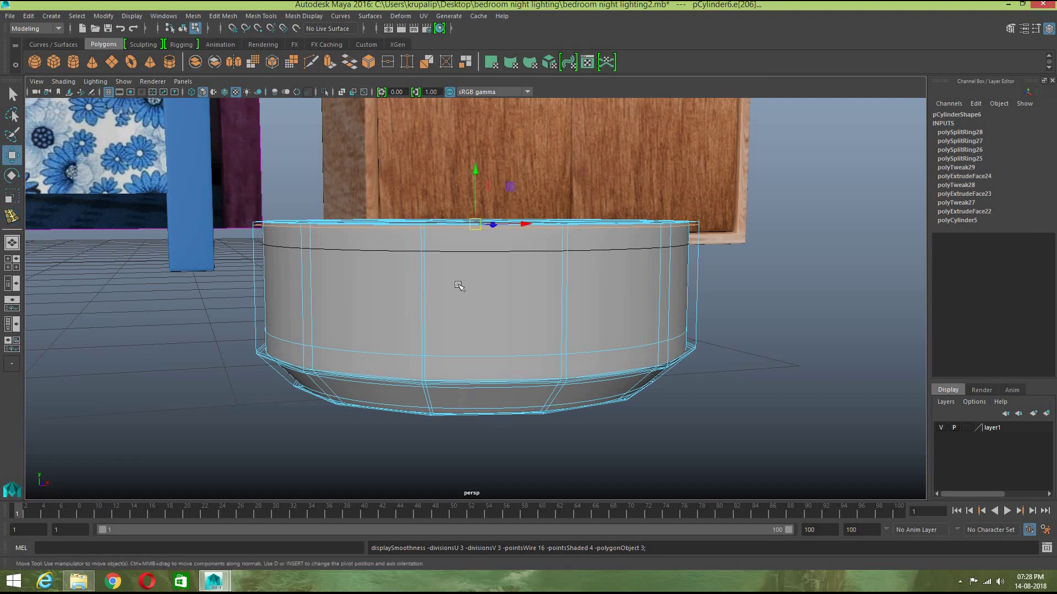
pyautogui.moveTo(493, 274); pyautogui.dragTo(509, 245, button='right')
pyautogui.keyDown('alt'); pyautogui.moveTo(691, 375); pyautogui.dragTo(629, 424); pyautogui.keyUp('alt')
pyautogui.scroll(-2, 663, 382)
pyautogui.scroll(-3, 663, 382)
pyautogui.scroll(-5, 599, 380)
pyautogui.keyDown('alt'); pyautogui.moveTo(573, 336); pyautogui.dragTo(593, 409, button='middle'); pyautogui.keyUp('alt')
pyautogui.keyDown('alt'); pyautogui.moveTo(580, 408); pyautogui.dragTo(585, 381); pyautogui.keyUp('alt')
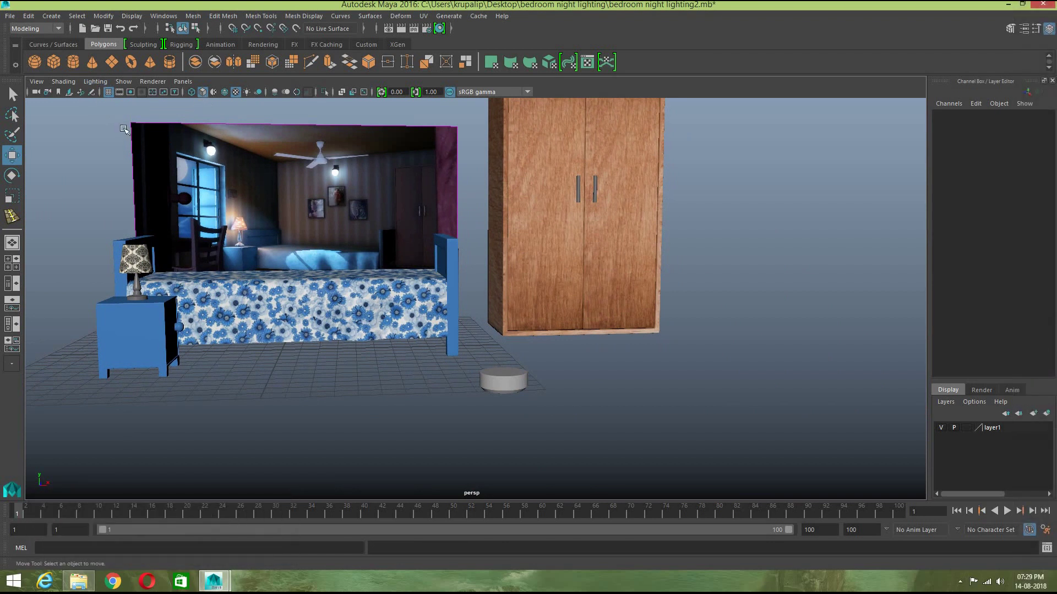
# Step: Create a thin polygon cube on the grid beside the cylinder, about 4.74 wide, 0.12 high and 1.21 deep
pyautogui.click(53, 61)
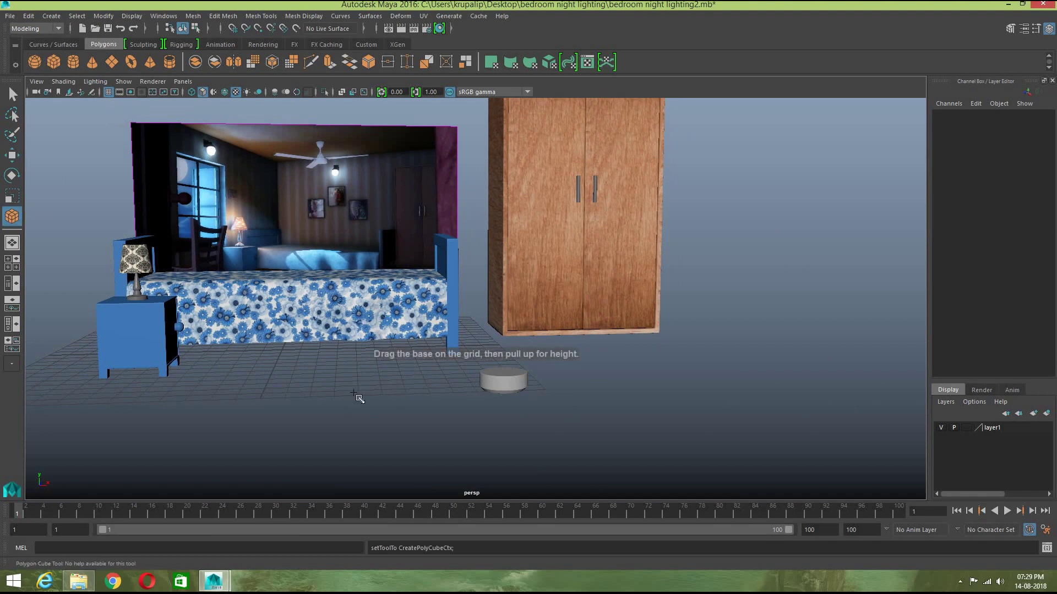
pyautogui.scroll(4, 355, 395)
pyautogui.keyDown('alt'); pyautogui.moveTo(355, 395); pyautogui.dragTo(345, 433); pyautogui.keyUp('alt')
pyautogui.keyDown('alt'); pyautogui.moveTo(346, 433); pyautogui.dragTo(363, 348, button='middle'); pyautogui.keyUp('alt')
pyautogui.moveTo(363, 348)
pyautogui.keyDown('alt'); pyautogui.mouseDown()
pyautogui.moveTo(309, 410)
pyautogui.moveTo(325, 386)
pyautogui.moveTo(375, 406)
pyautogui.moveTo(479, 407)
pyautogui.moveTo(501, 395)
pyautogui.moveTo(486, 399)
pyautogui.moveTo(480, 381)
pyautogui.mouseUp(); pyautogui.keyUp('alt')
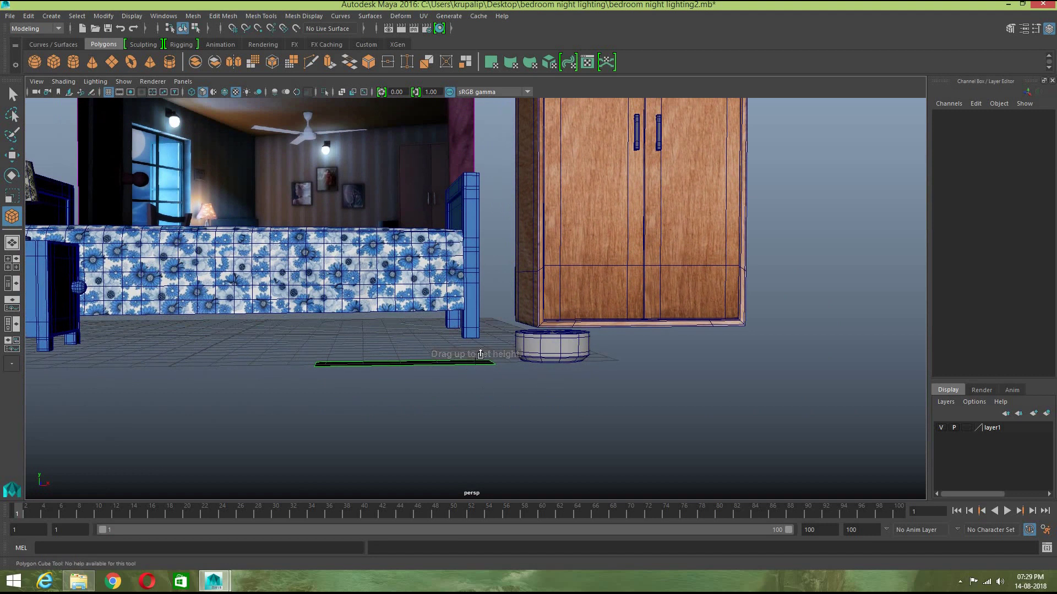
pyautogui.keyDown('alt'); pyautogui.moveTo(495, 422); pyautogui.dragTo(473, 418); pyautogui.keyUp('alt')
pyautogui.press('w')
# Step: Select the thin cube's end face that points toward the cylinder
pyautogui.scroll(-3, 466, 372)
pyautogui.keyDown('alt'); pyautogui.moveTo(475, 469); pyautogui.dragTo(476, 447); pyautogui.keyUp('alt')
pyautogui.scroll(4, 480, 452)
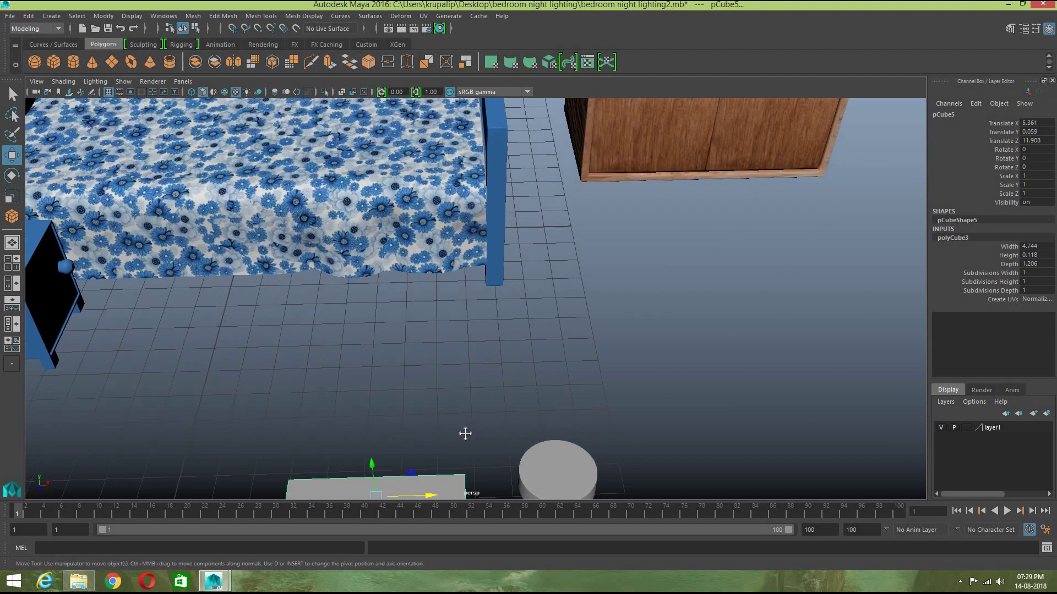
pyautogui.keyDown('alt'); pyautogui.moveTo(464, 434); pyautogui.dragTo(459, 353, button='middle'); pyautogui.keyUp('alt')
pyautogui.moveTo(470, 421)
pyautogui.keyDown('alt'); pyautogui.mouseDown()
pyautogui.moveTo(422, 399)
pyautogui.moveTo(465, 422)
pyautogui.mouseUp(); pyautogui.keyUp('alt')
pyautogui.scroll(3, 463, 465)
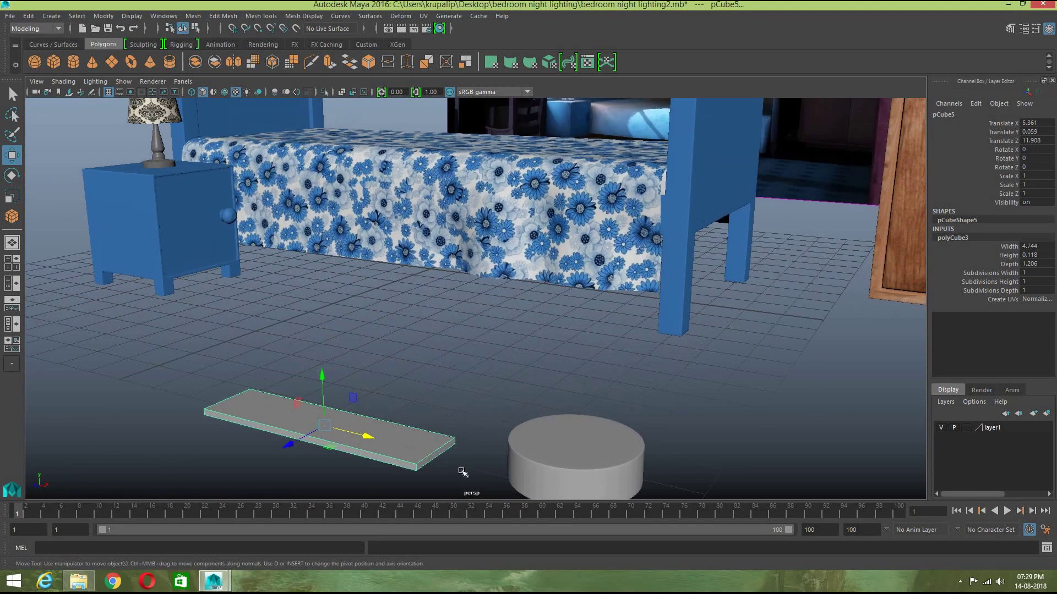
pyautogui.keyDown('alt'); pyautogui.moveTo(462, 471); pyautogui.dragTo(479, 425, button='middle'); pyautogui.keyUp('alt')
pyautogui.scroll(1, 463, 420)
pyautogui.scroll(-1, 451, 413)
pyautogui.moveTo(449, 410); pyautogui.dragTo(443, 292, button='right')
pyautogui.click(452, 409)
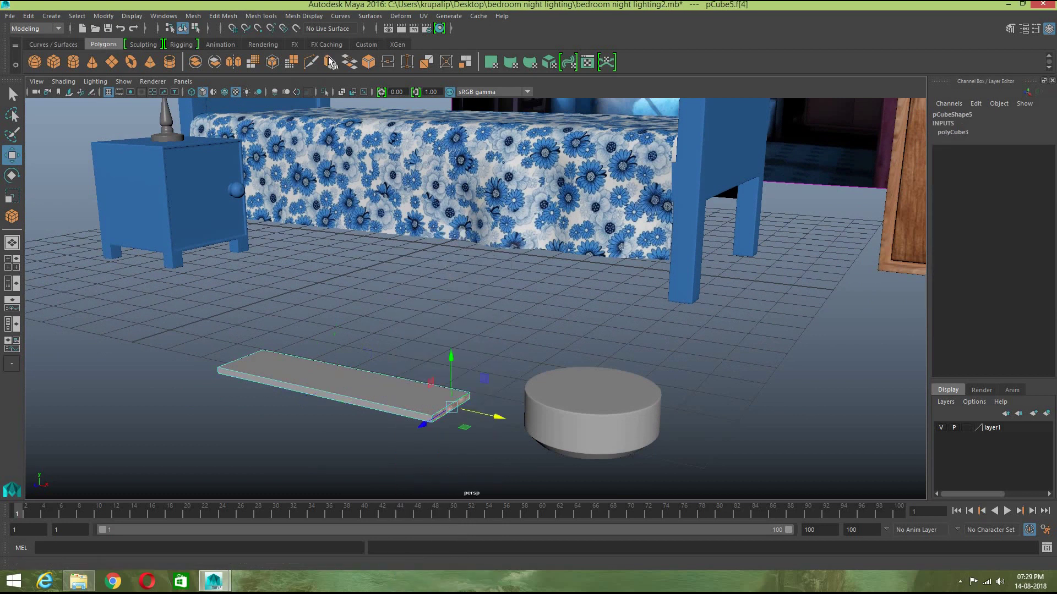
# Step: Extrude the end face, scale it down in depth and height, and move it outward along X toward the cylinder
pyautogui.hotkey('ctrl', 'e')
pyautogui.press('r')
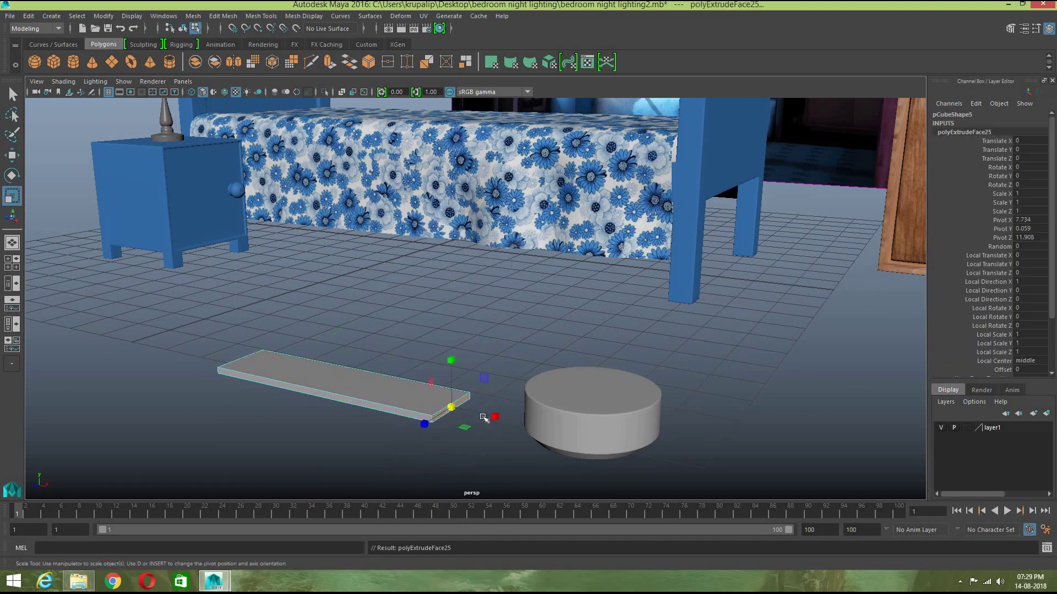
pyautogui.moveTo(421, 424); pyautogui.dragTo(427, 424)
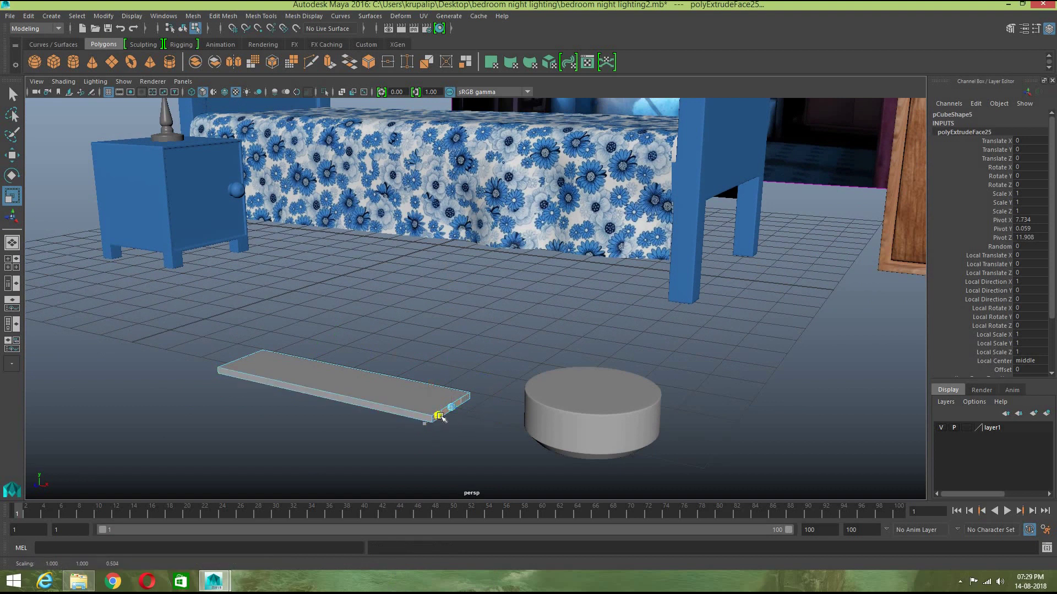
pyautogui.scroll(5, 444, 435)
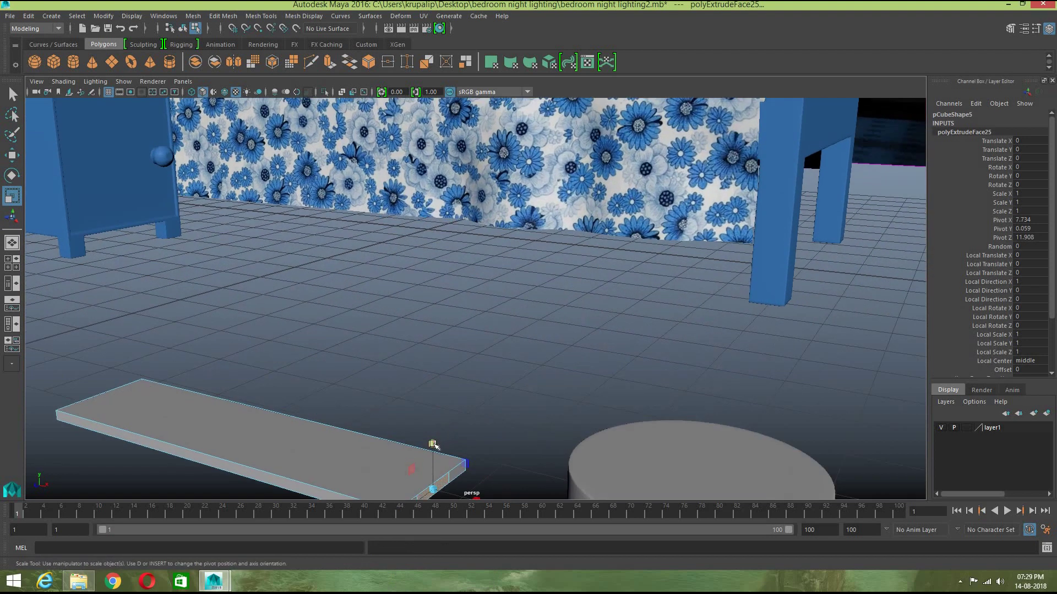
pyautogui.moveTo(433, 444); pyautogui.dragTo(438, 457)
pyautogui.keyDown('alt'); pyautogui.moveTo(498, 491); pyautogui.dragTo(494, 413, button='middle'); pyautogui.keyUp('alt')
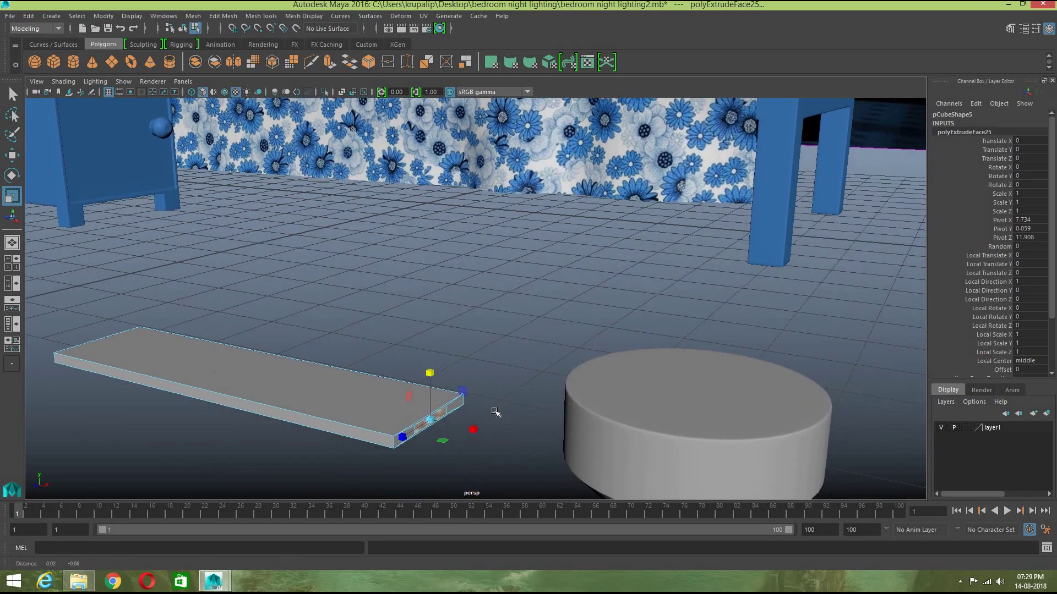
pyautogui.press('w')
pyautogui.moveTo(479, 432); pyautogui.dragTo(484, 436)
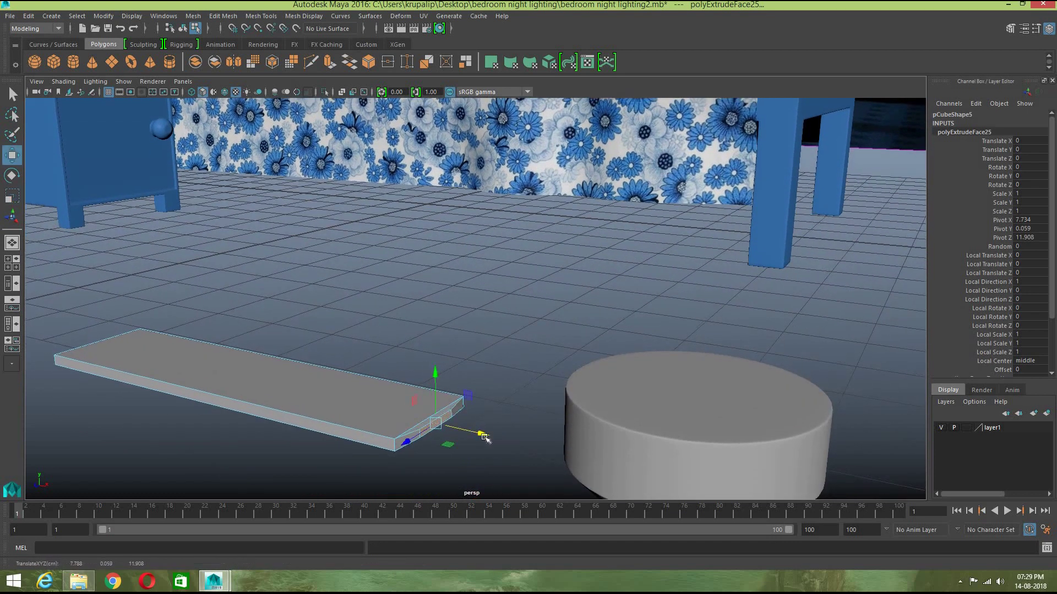
pyautogui.moveTo(482, 436); pyautogui.dragTo(489, 435)
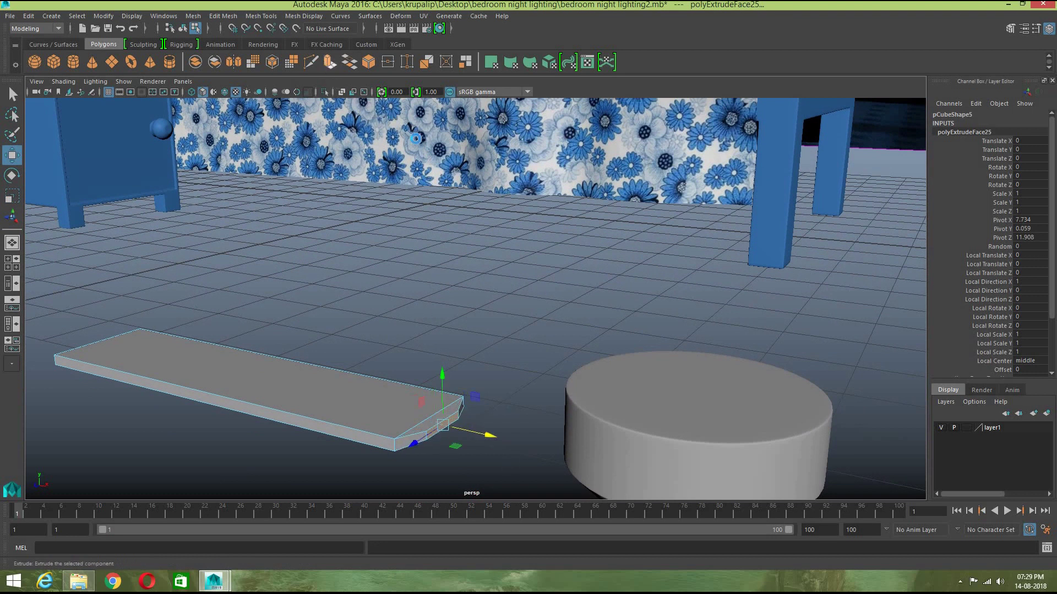
# Step: Extrude the end face again into a longer, narrower tongue toward the cylinder, then select the whole piece in object mode
pyautogui.hotkey('ctrl', 'e')
pyautogui.press('w')
pyautogui.moveTo(497, 445); pyautogui.dragTo(548, 480)
pyautogui.hotkey('ctrl', 'z')
pyautogui.press('r')
pyautogui.moveTo(466, 457); pyautogui.dragTo(475, 451)
pyautogui.moveTo(441, 263); pyautogui.dragTo(489, 246, button='right')
pyautogui.click(388, 419)
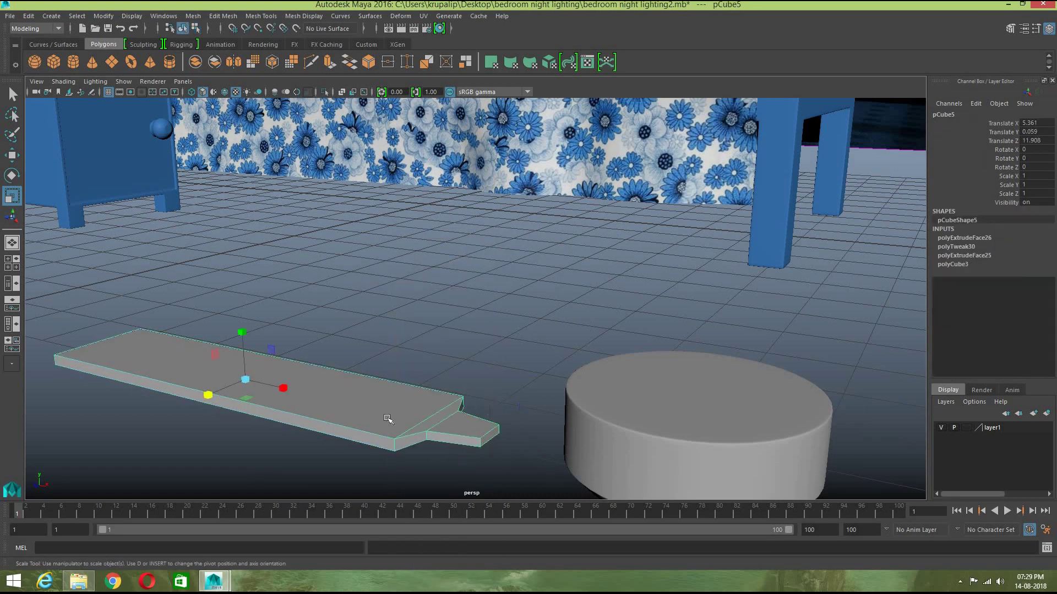
# Step: Bevel the blade's edges with fraction 0.5 and 2 segments, then return to object mode
pyautogui.press('3')
pyautogui.click(385, 460)
pyautogui.click(382, 427)
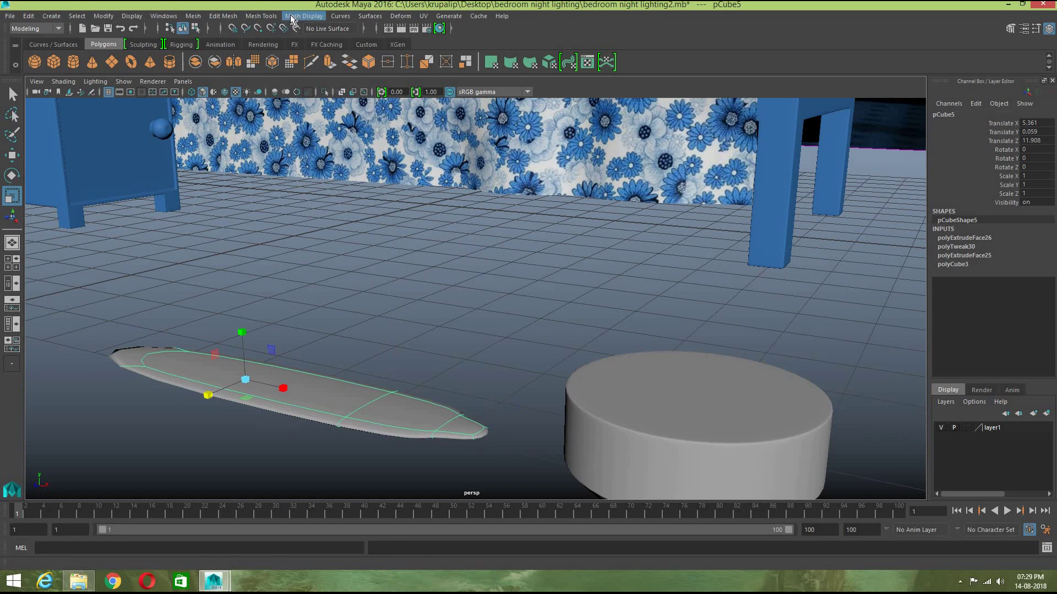
pyautogui.click(261, 16)
pyautogui.moveTo(223, 16)
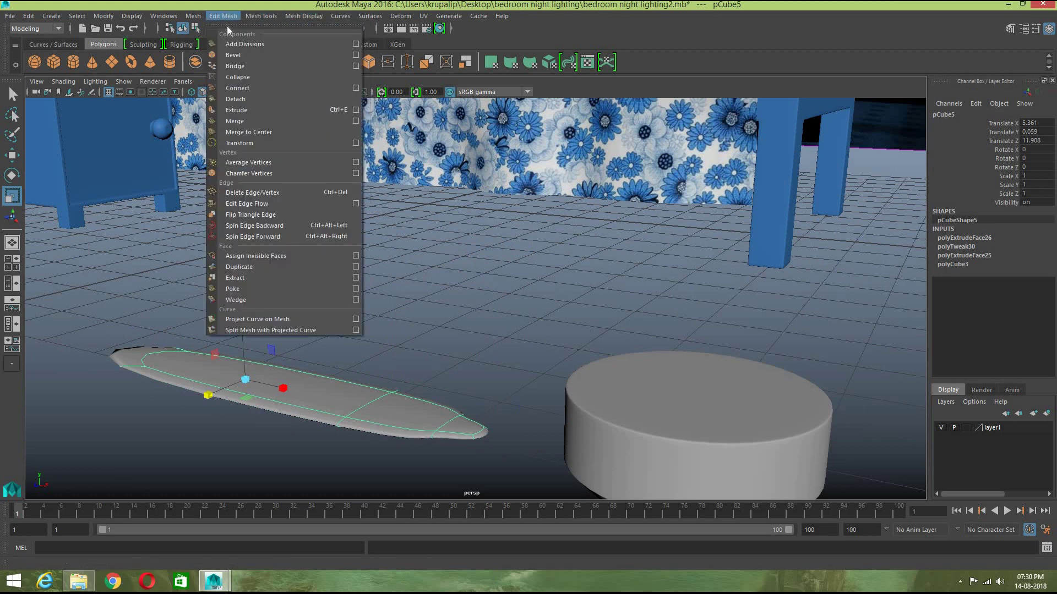
pyautogui.click(238, 55)
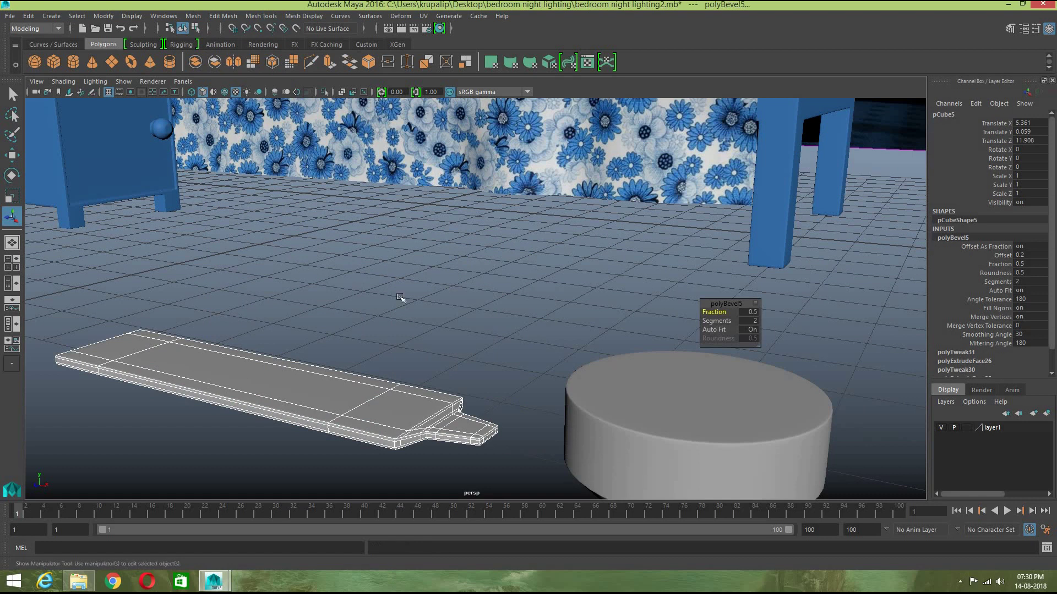
pyautogui.click(399, 294)
pyautogui.moveTo(374, 393); pyautogui.dragTo(423, 249, button='right')
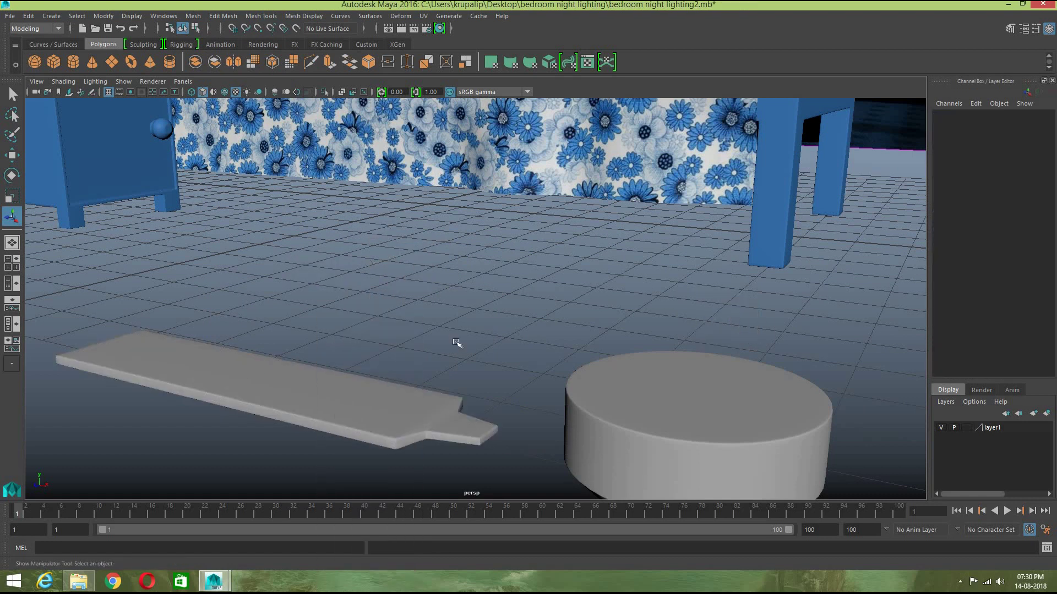
# Step: Flatten the blade by scaling its thickness to about 0.495 in Y
pyautogui.keyDown('alt'); pyautogui.moveTo(462, 427); pyautogui.dragTo(385, 354); pyautogui.keyUp('alt')
pyautogui.click(407, 369)
pyautogui.keyDown('alt'); pyautogui.moveTo(456, 429); pyautogui.dragTo(404, 371); pyautogui.keyUp('alt')
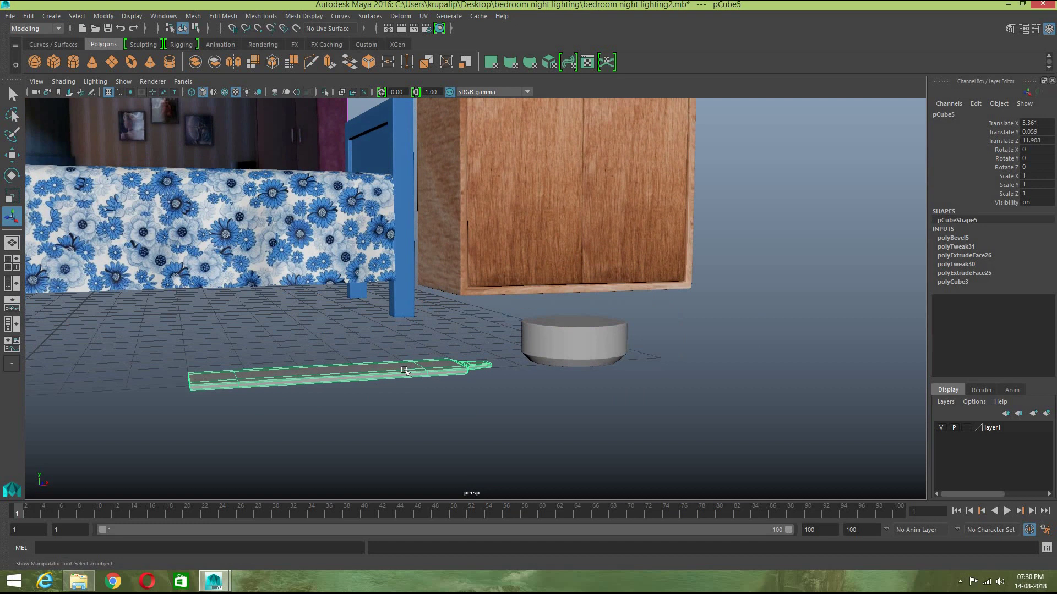
pyautogui.press('r')
pyautogui.moveTo(330, 327); pyautogui.dragTo(331, 355)
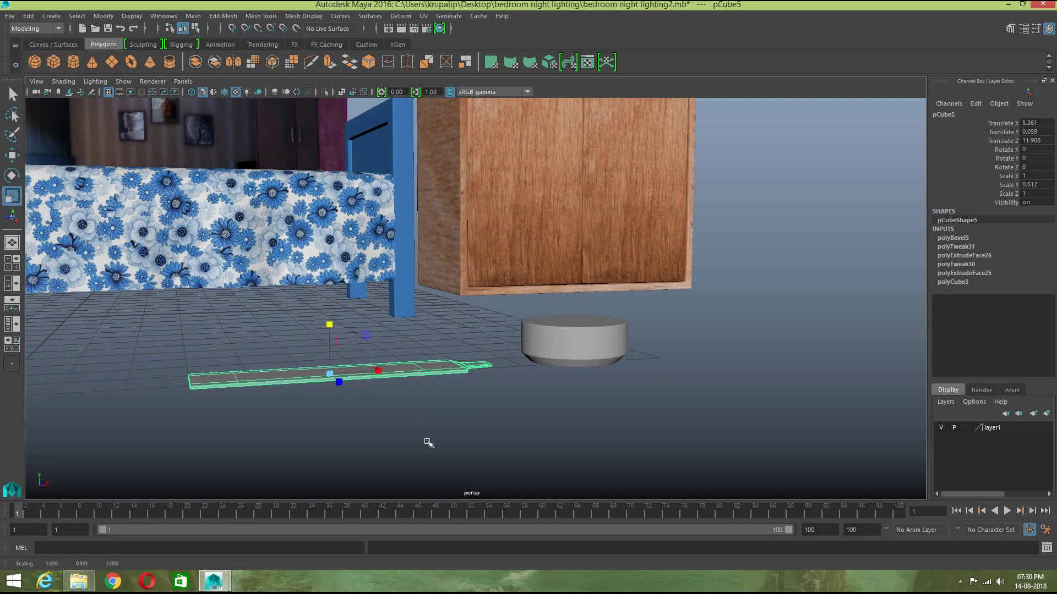
pyautogui.scroll(2, 427, 442)
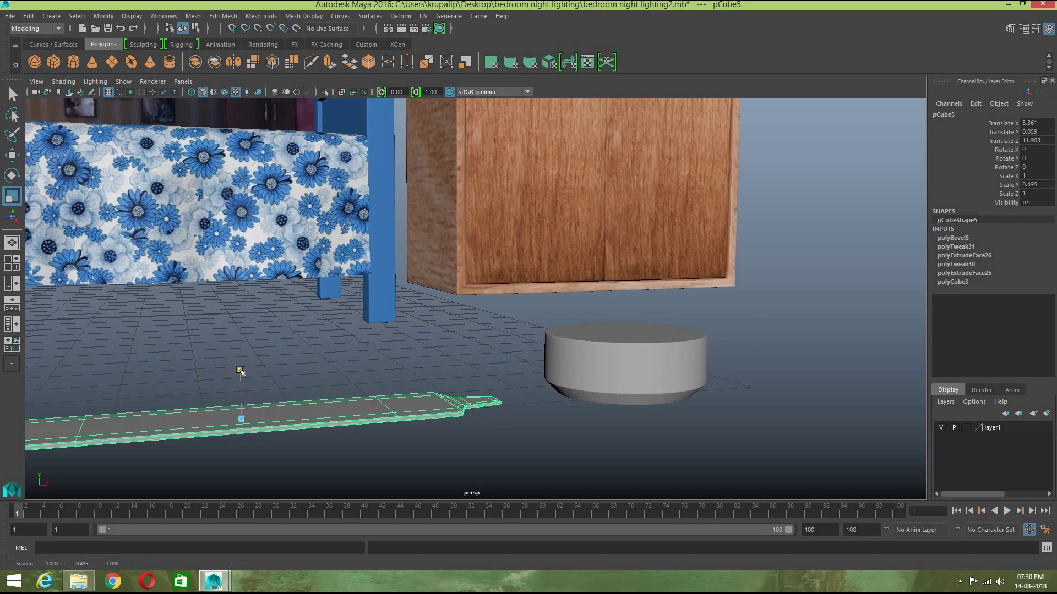
pyautogui.click(436, 482)
pyautogui.click(397, 415)
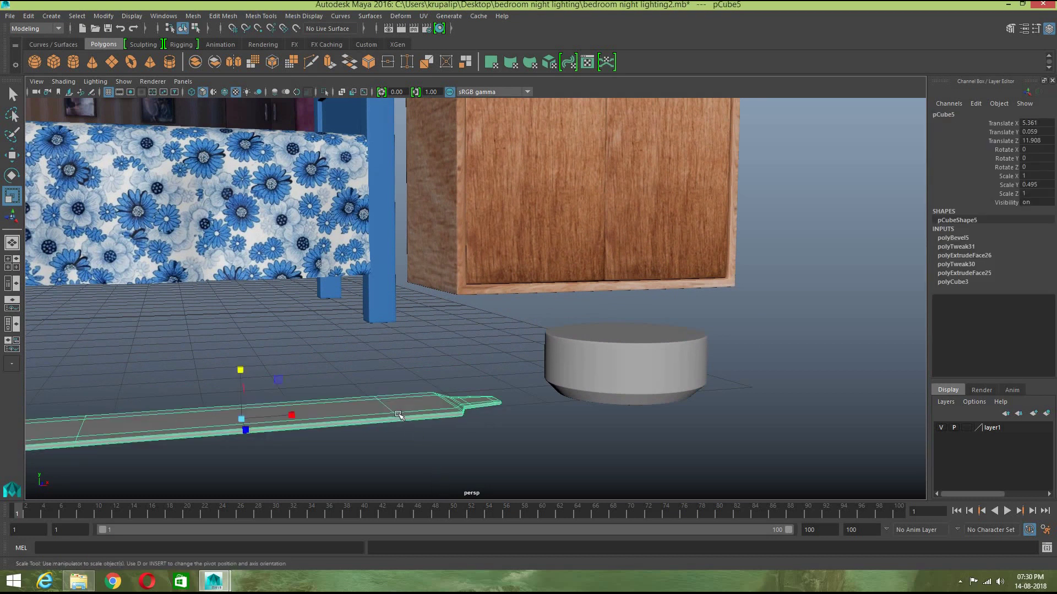
# Step: Move the blade in the top view to about X 6.469, Z 11.828 so its tongue meets the hub
pyautogui.press('w')
pyautogui.press('space')
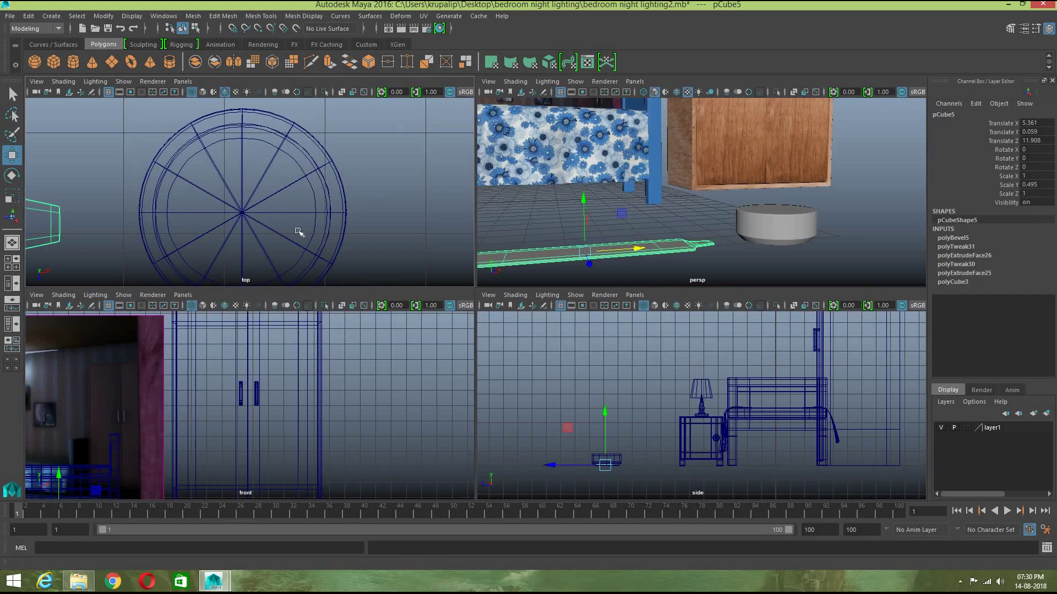
pyautogui.scroll(-5, 253, 219)
pyautogui.scroll(2, 239, 212)
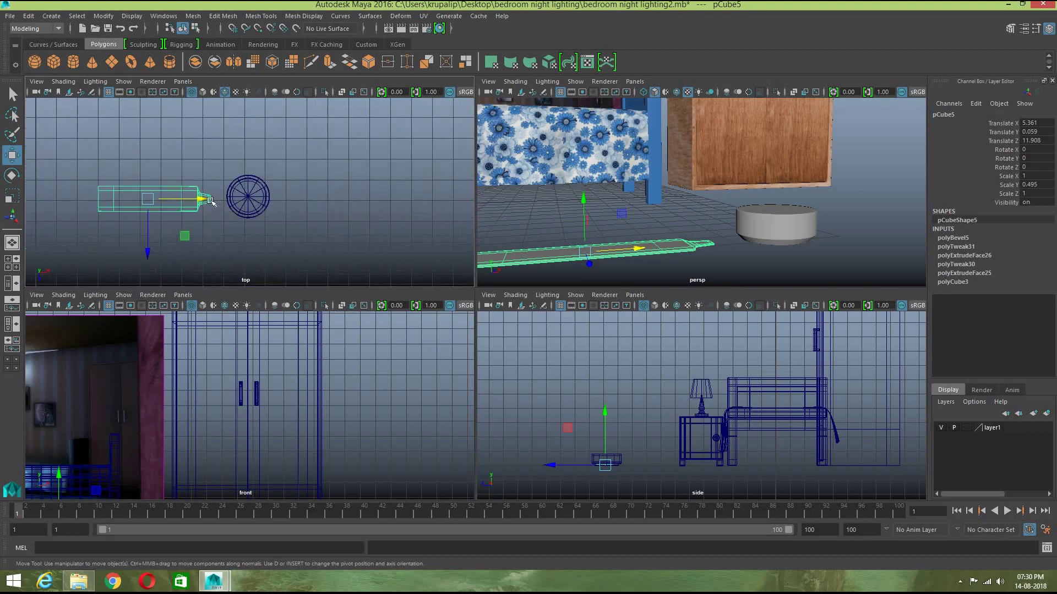
pyautogui.moveTo(203, 199); pyautogui.dragTo(173, 199)
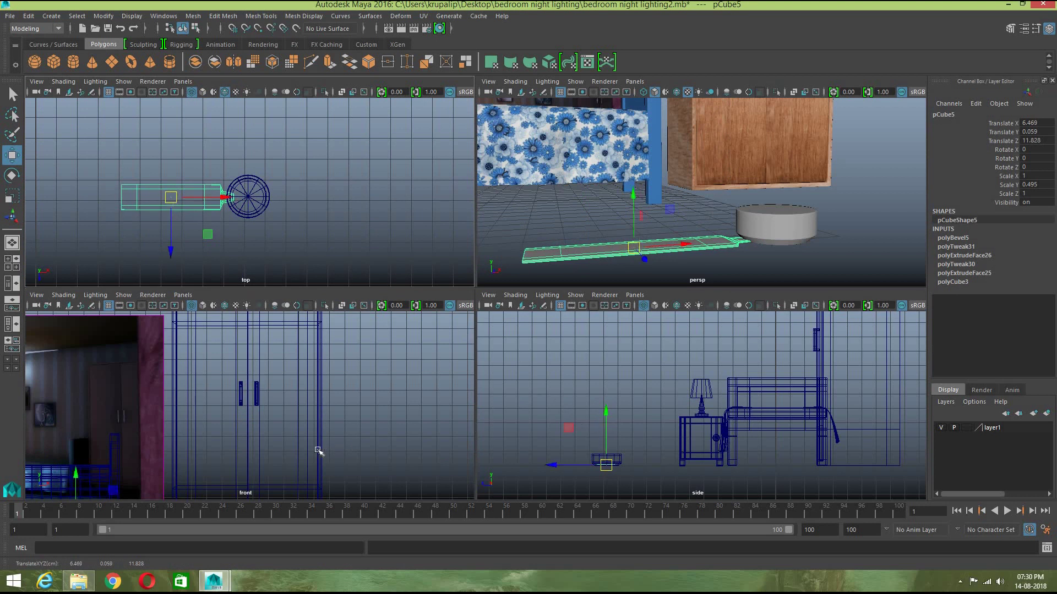
# Step: Raise the blade to about Y 0.476 against the hub's side and adjust it to about X 6.349
pyautogui.press('f')
pyautogui.scroll(-3, 320, 456)
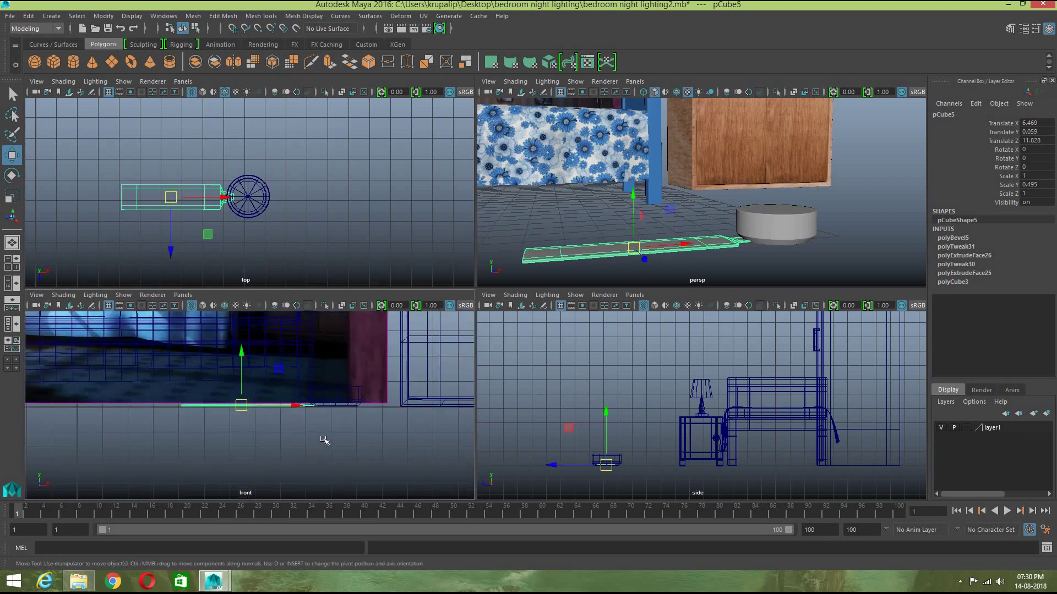
pyautogui.moveTo(244, 353); pyautogui.dragTo(240, 339)
pyautogui.moveTo(290, 392); pyautogui.dragTo(282, 392)
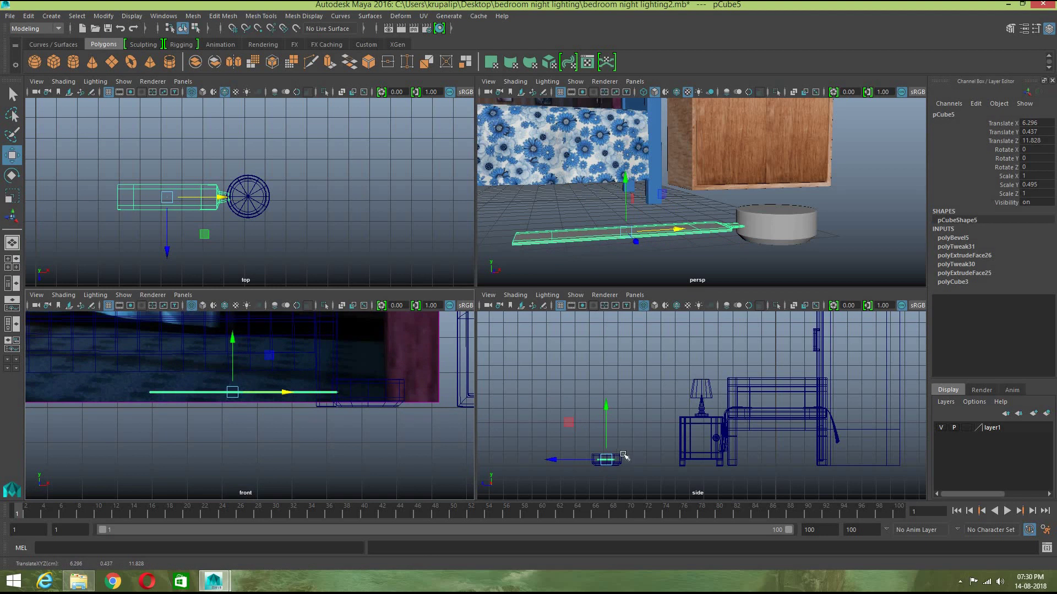
pyautogui.moveTo(605, 408); pyautogui.dragTo(601, 405)
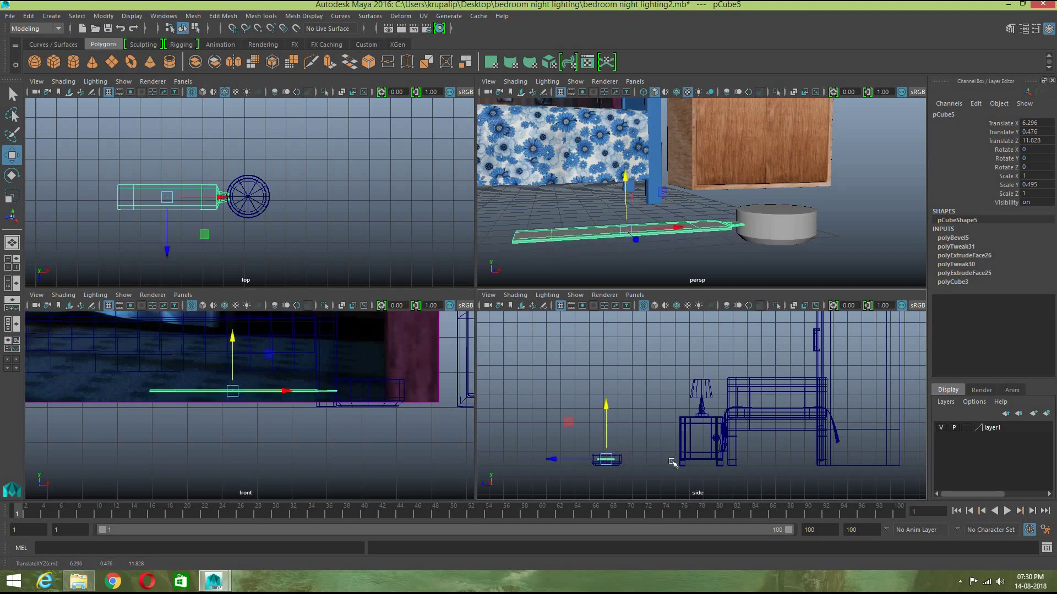
pyautogui.moveTo(224, 199); pyautogui.dragTo(227, 199)
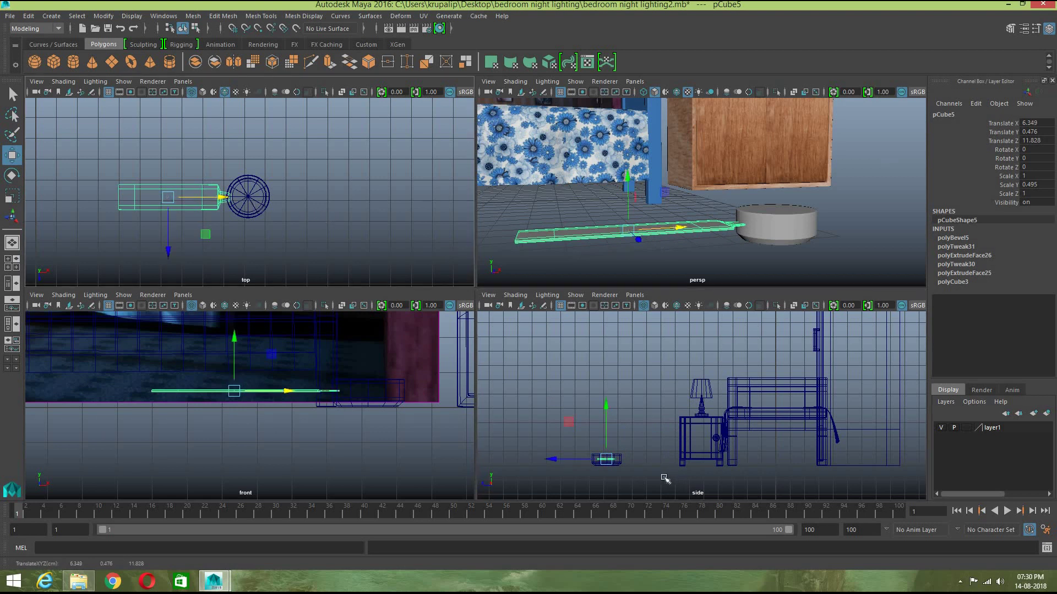
# Step: Tilt the blade along its length to about -5.71 degrees in Rotate X
pyautogui.press('e')
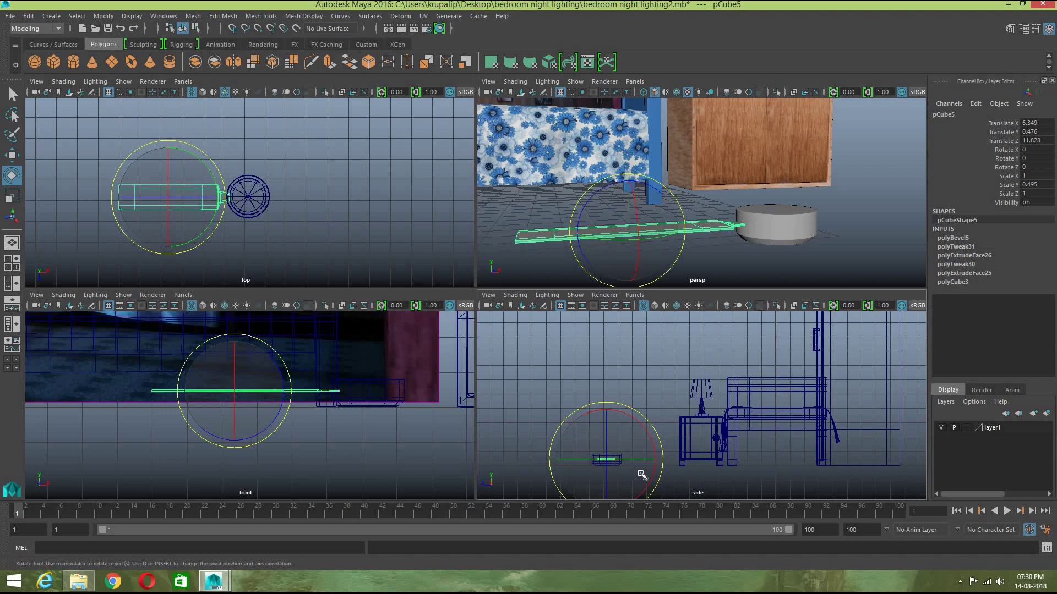
pyautogui.moveTo(654, 430); pyautogui.dragTo(563, 367)
pyautogui.click(518, 250)
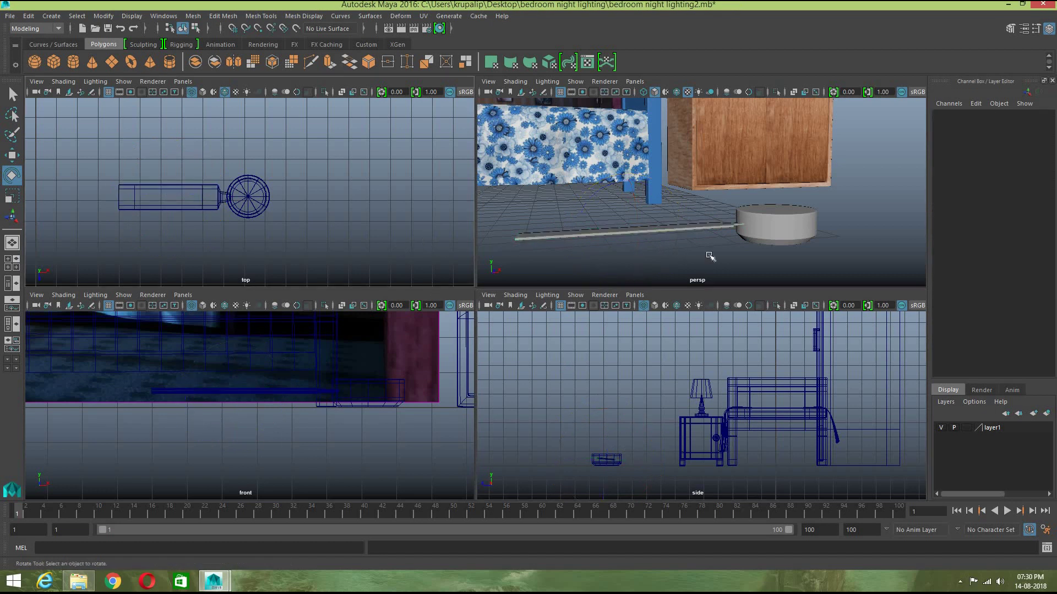
pyautogui.moveTo(717, 239)
pyautogui.keyDown('alt'); pyautogui.mouseDown()
pyautogui.moveTo(740, 264)
pyautogui.moveTo(835, 254)
pyautogui.moveTo(723, 251)
pyautogui.mouseUp(); pyautogui.keyUp('alt')
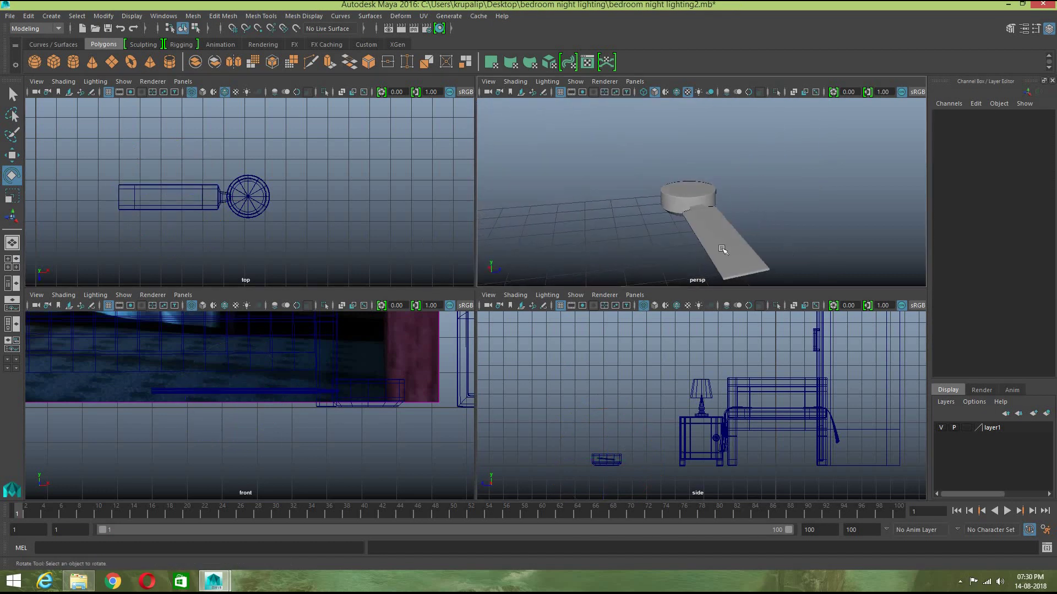
pyautogui.click(693, 226)
pyautogui.moveTo(675, 223); pyautogui.dragTo(679, 228)
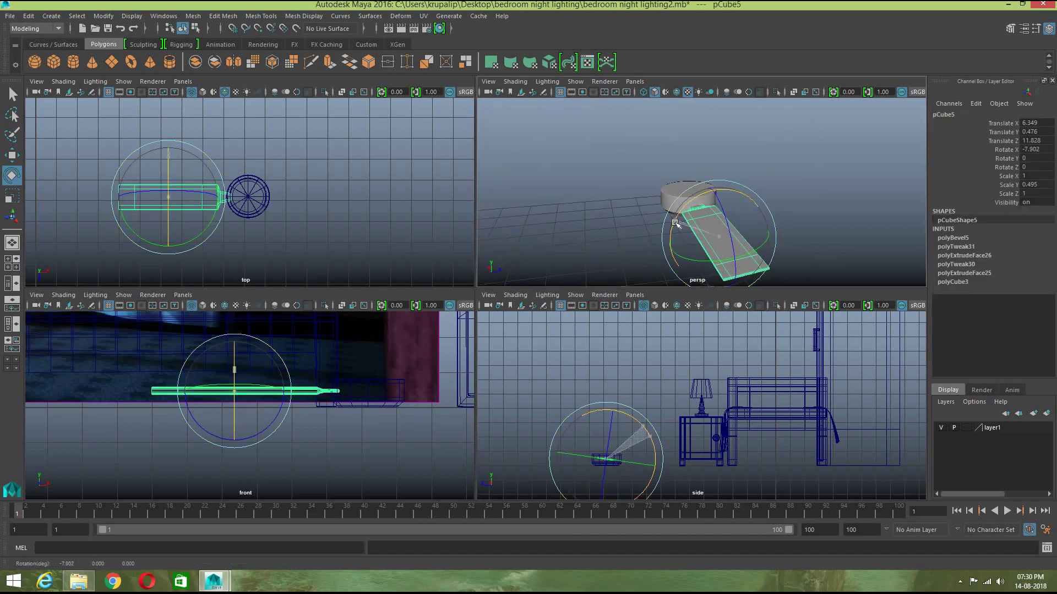
pyautogui.click(793, 231)
pyautogui.keyDown('alt'); pyautogui.moveTo(776, 236); pyautogui.dragTo(734, 278); pyautogui.keyUp('alt')
pyautogui.click(709, 222)
pyautogui.click(761, 246)
pyautogui.scroll(-5, 759, 248)
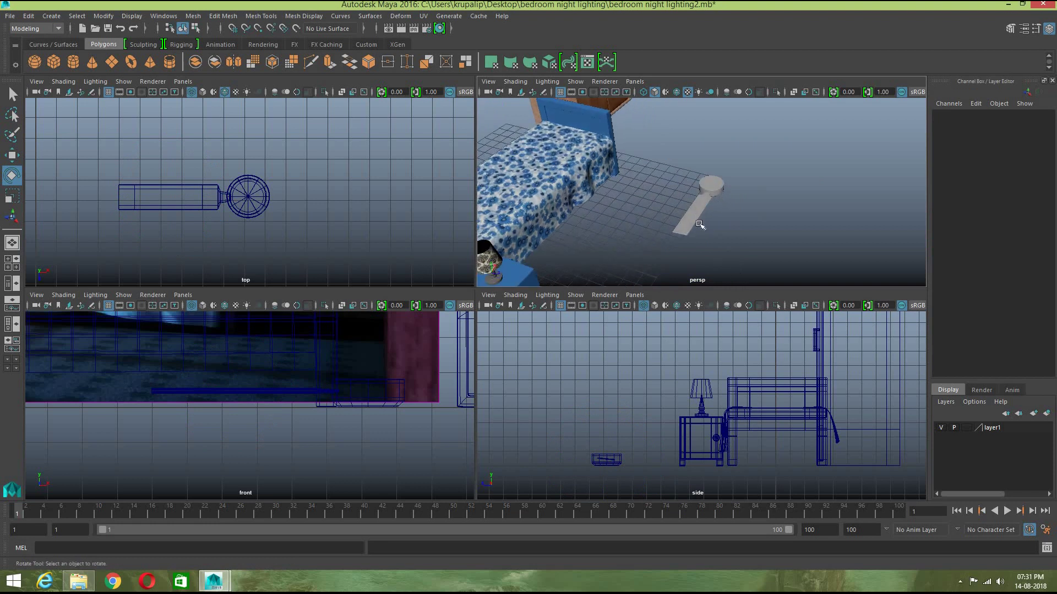
pyautogui.click(699, 224)
# Step: Turn the blade horizontally to about 7 degrees in Rotate Y and move it to about X 6.454, Z 12.319
pyautogui.click(231, 226)
pyautogui.click(184, 192)
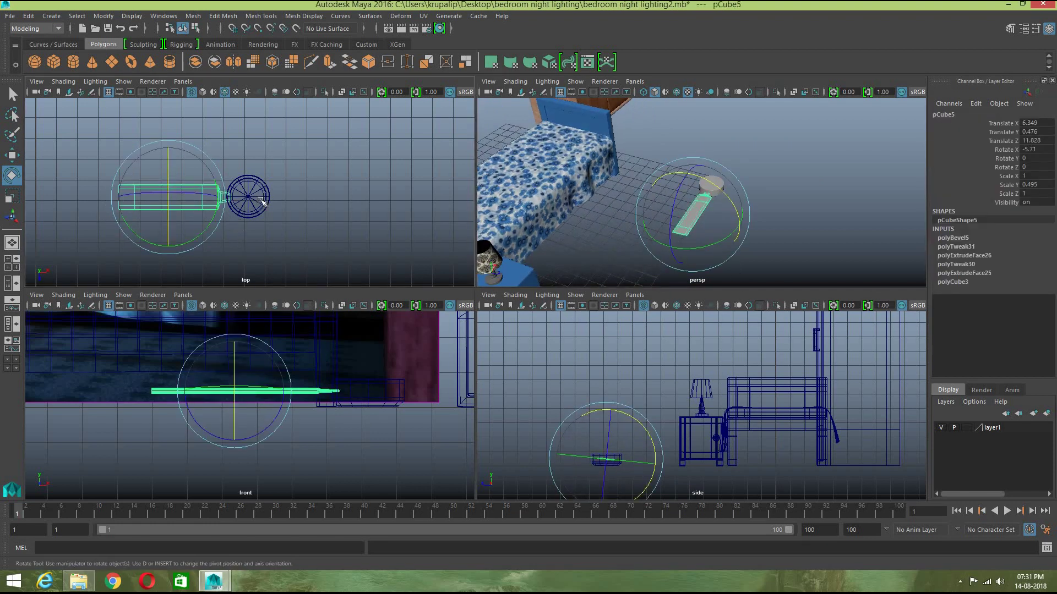
pyautogui.press('space')
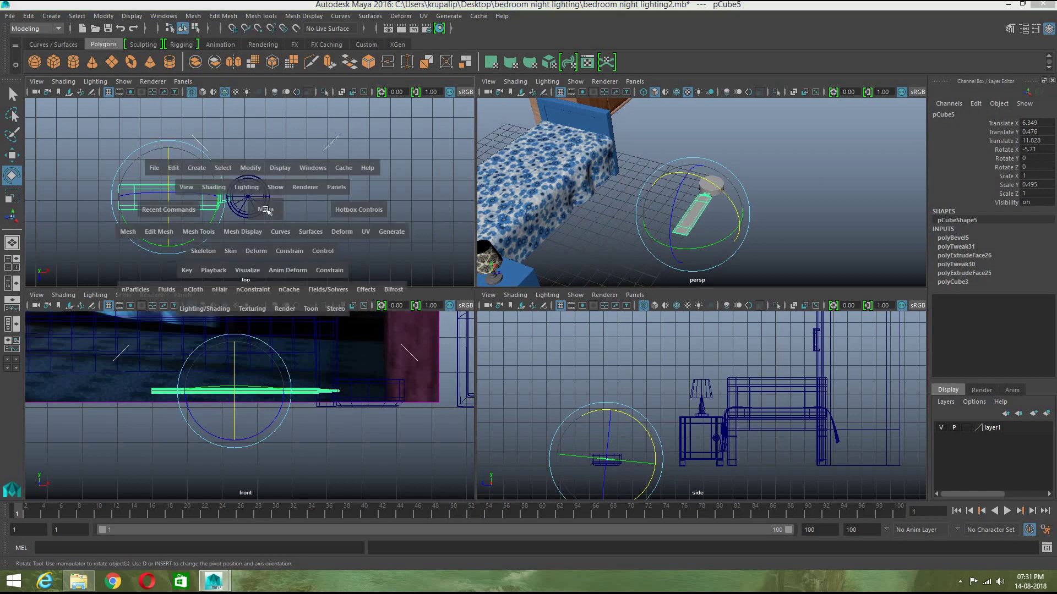
pyautogui.scroll(-2, 558, 333)
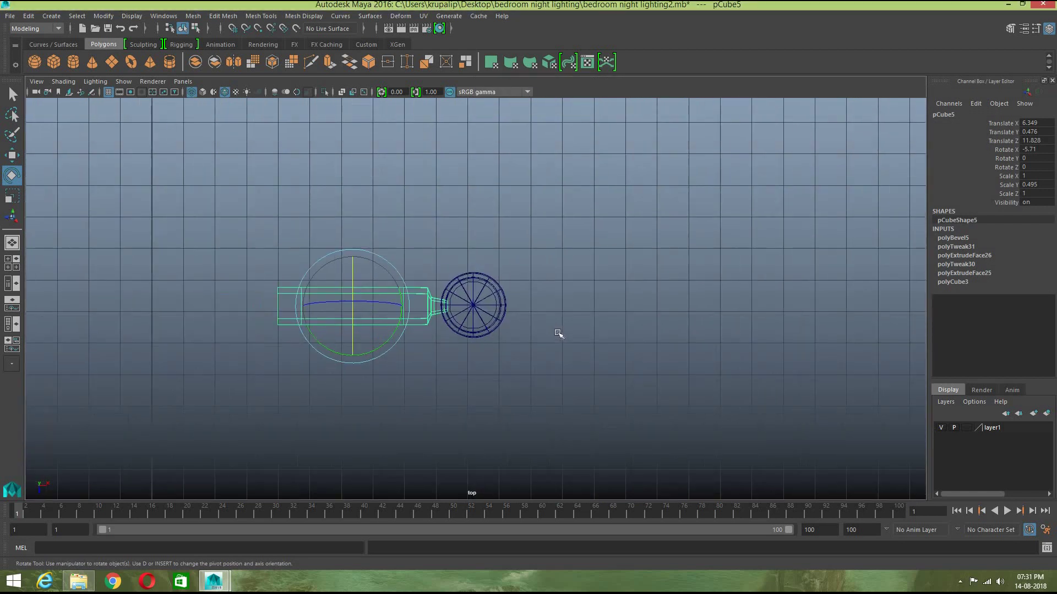
pyautogui.click(14, 244)
pyautogui.scroll(-5, 592, 339)
pyautogui.keyDown('alt'); pyautogui.moveTo(542, 316); pyautogui.dragTo(528, 358); pyautogui.keyUp('alt')
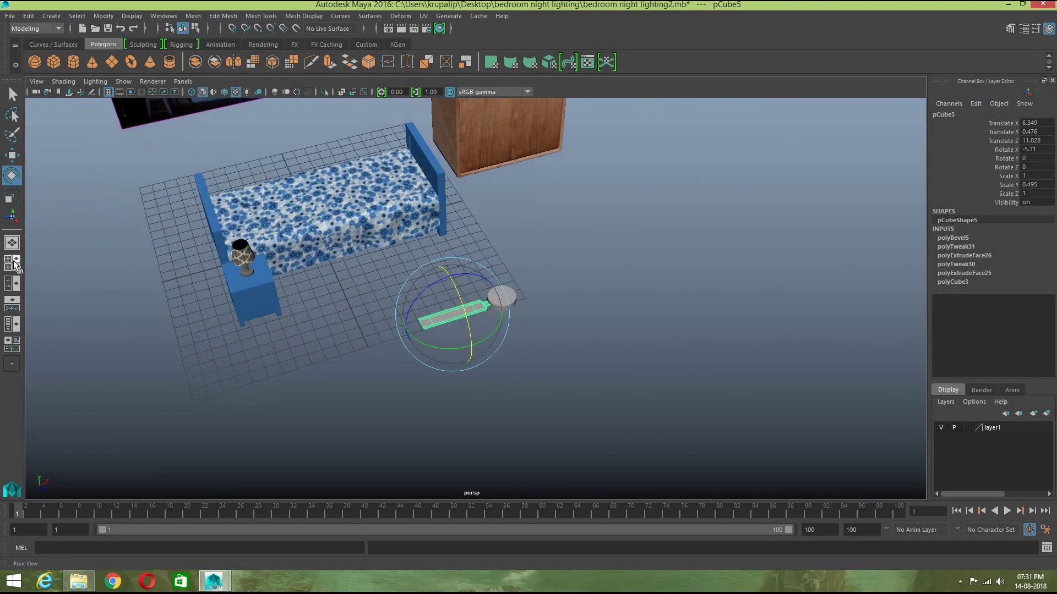
pyautogui.click(14, 266)
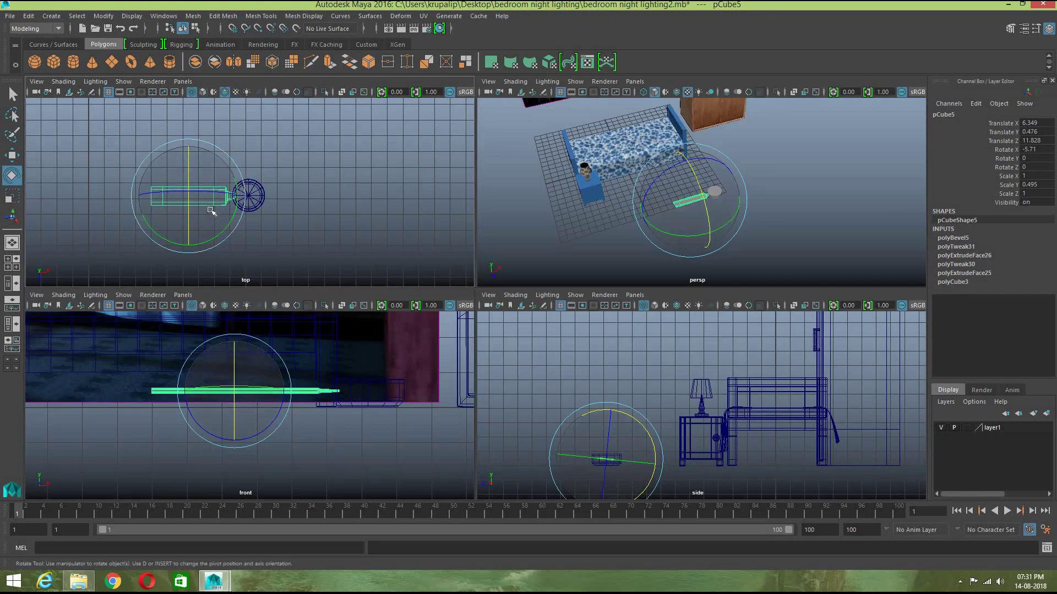
pyautogui.moveTo(236, 217); pyautogui.dragTo(192, 206)
pyautogui.press('w')
pyautogui.click(282, 219)
pyautogui.click(219, 204)
# Step: Turn the blade to about 12.5 degrees in Rotate Y and move its tongue onto the hub, at about X 6.602, Z 12.541
pyautogui.press('e')
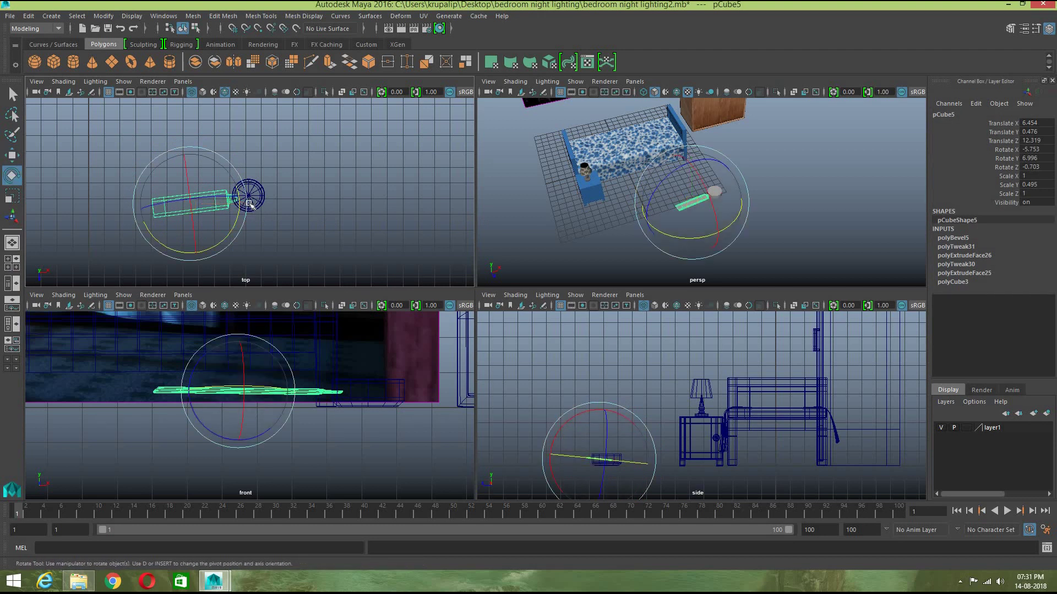
pyautogui.moveTo(247, 202); pyautogui.dragTo(248, 207)
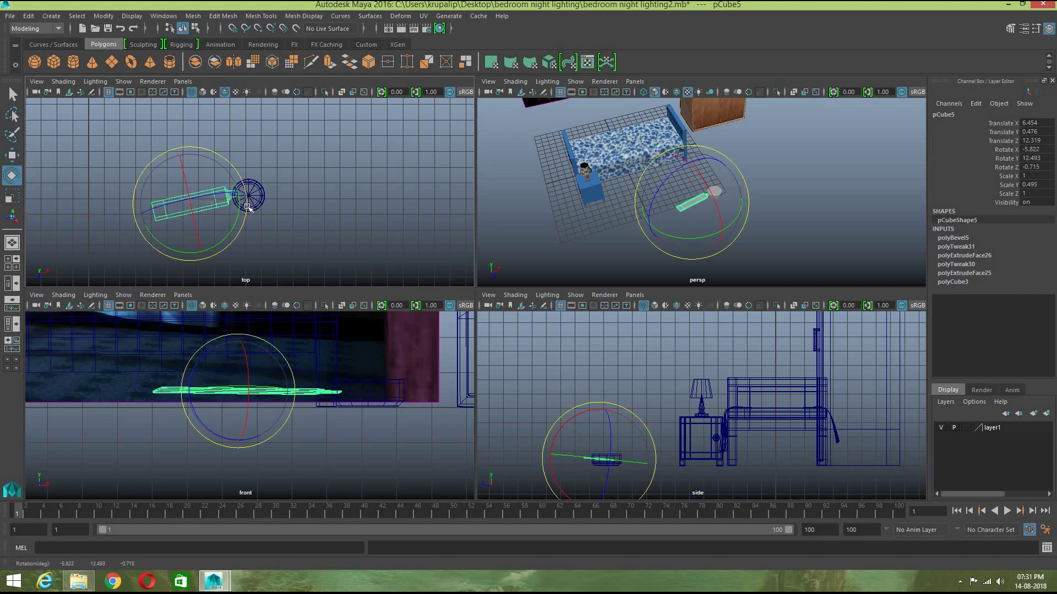
pyautogui.press('w')
pyautogui.scroll(2, 186, 233)
pyautogui.moveTo(141, 215); pyautogui.dragTo(193, 221)
pyautogui.click(296, 239)
pyautogui.click(215, 212)
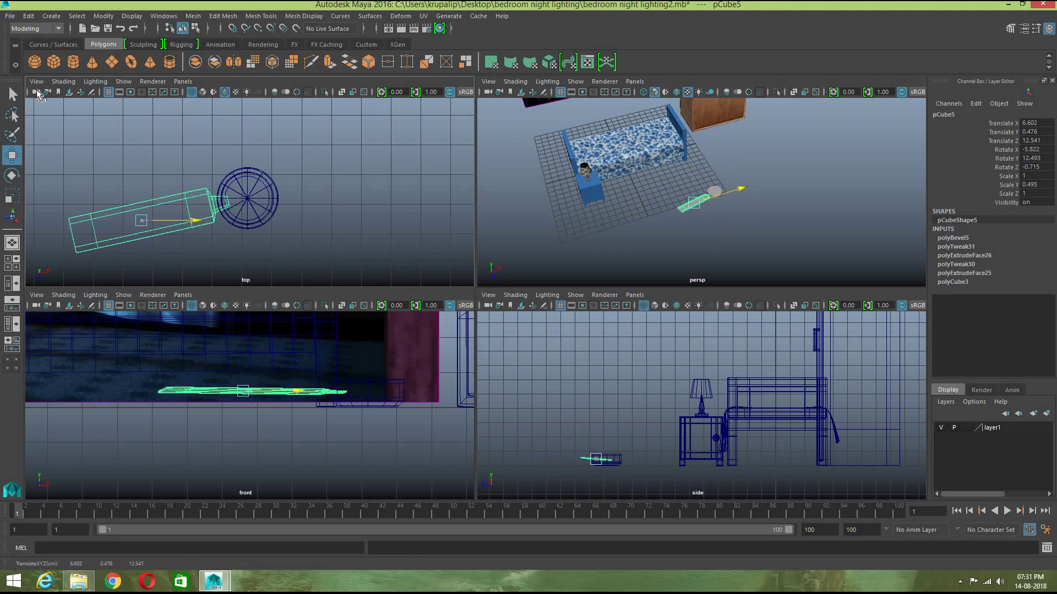
# Step: Open the editing commands for the selected blade
pyautogui.click(28, 15)
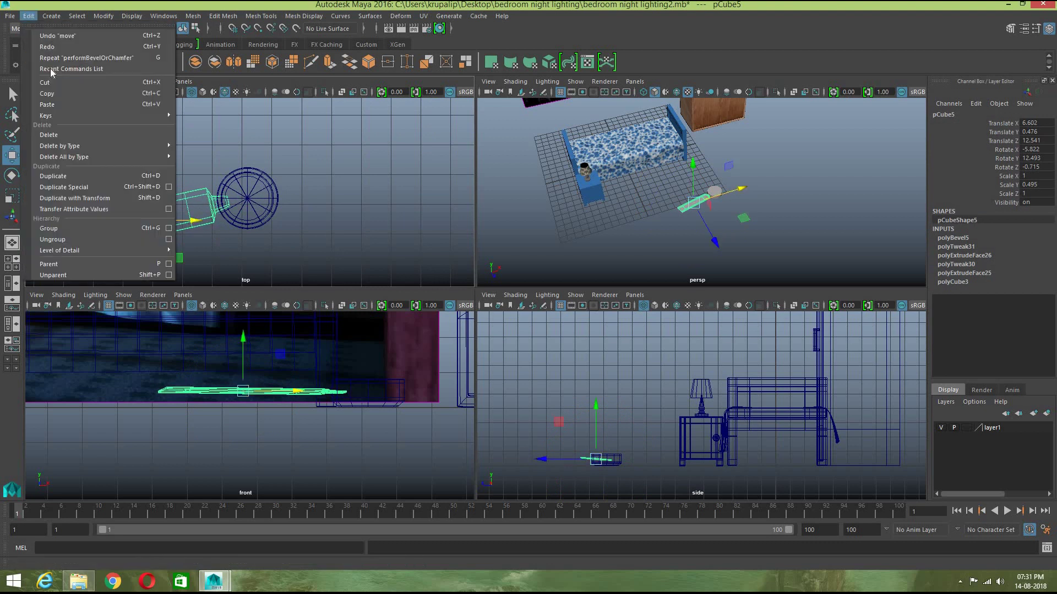
# Step: Duplicate the fan blade with Duplicate Special at a scale of -1 in X and move the copy to the opposite side of the hub
pyautogui.click(168, 187)
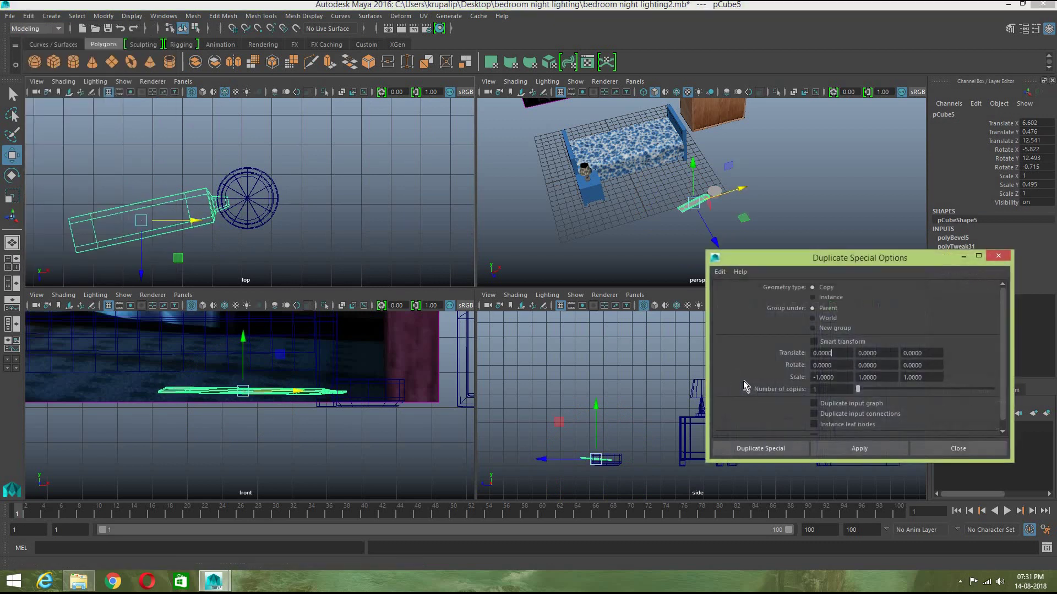
pyautogui.click(867, 447)
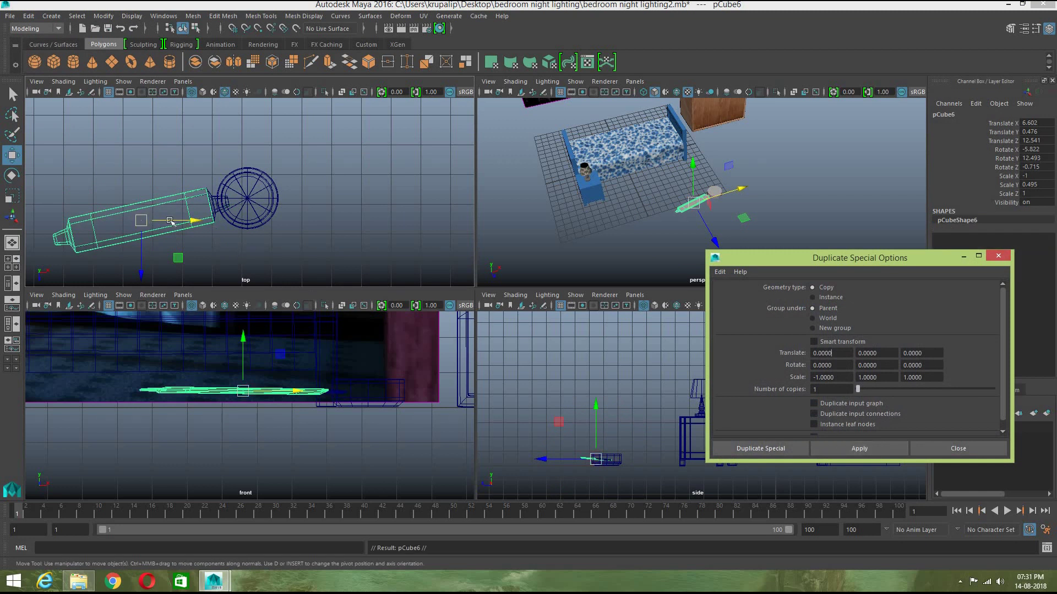
pyautogui.moveTo(148, 221); pyautogui.dragTo(356, 171)
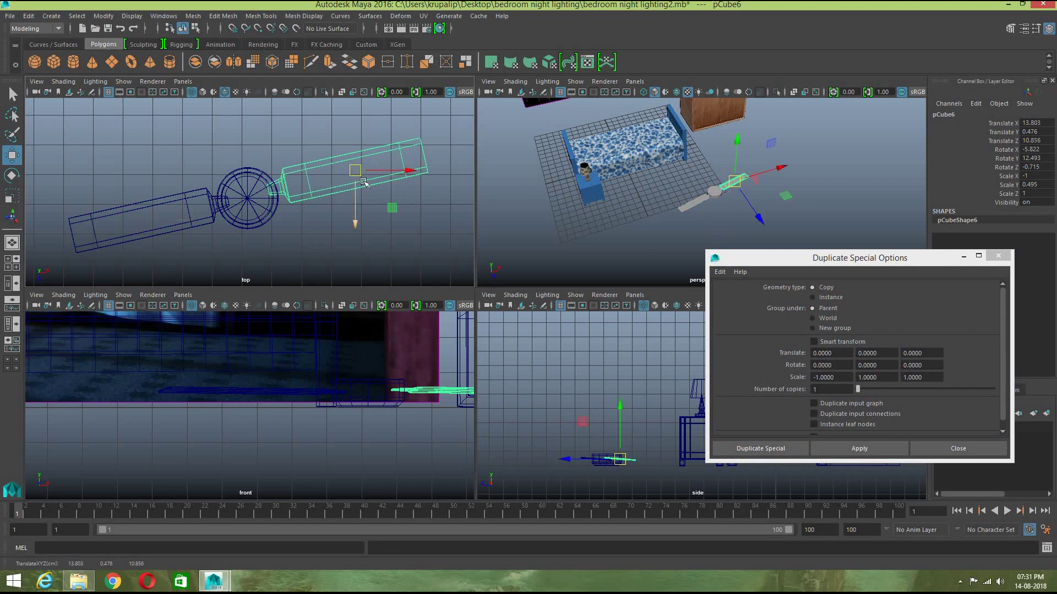
pyautogui.click(998, 255)
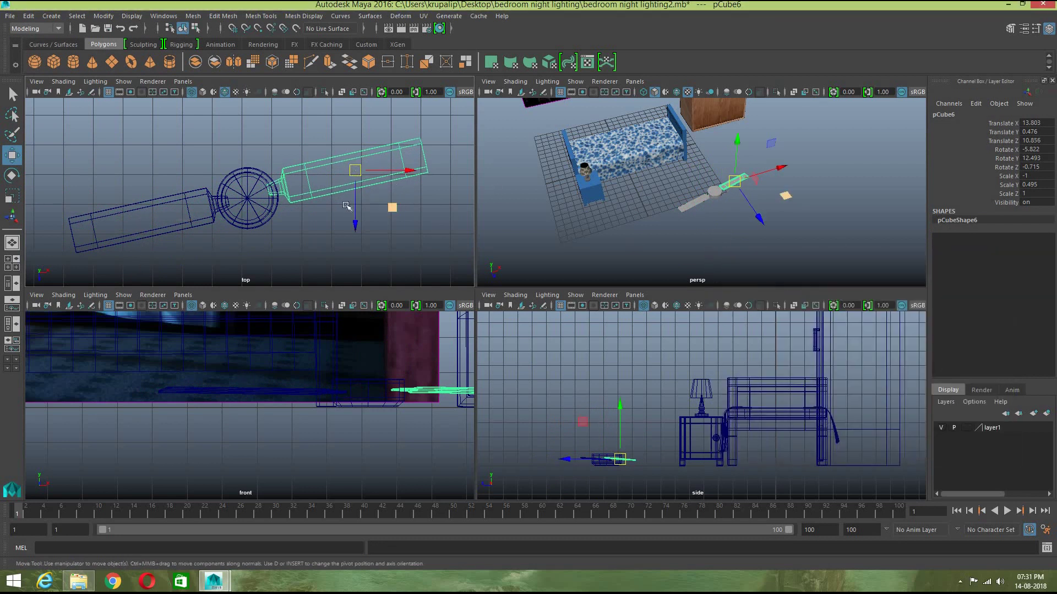
# Step: Rotate the mirrored blade to about -10.6 degrees in Y and move it so its narrow end meets the hub
pyautogui.press('e')
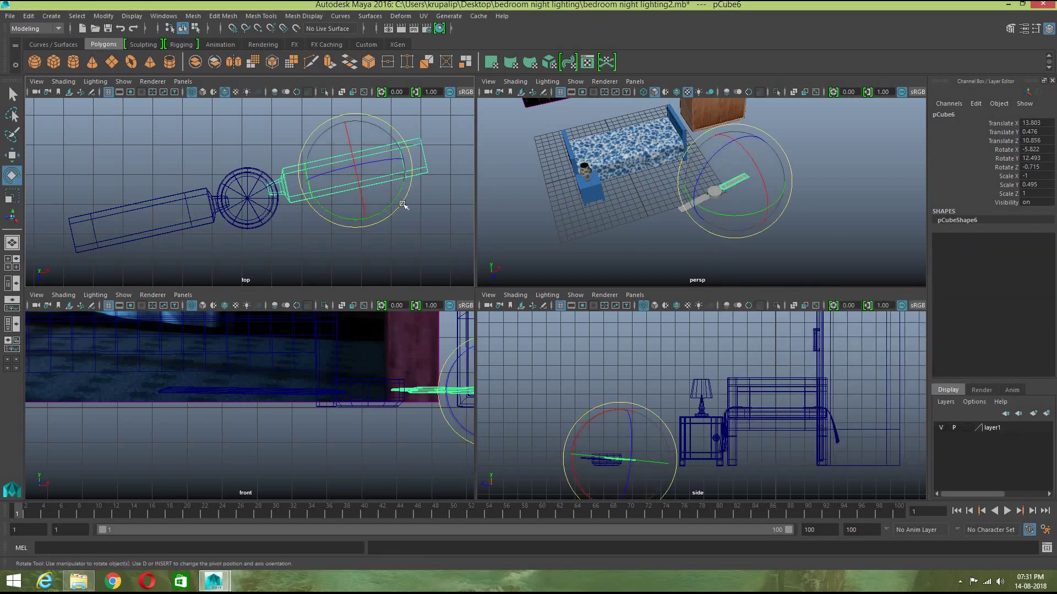
pyautogui.moveTo(402, 212); pyautogui.dragTo(402, 211)
pyautogui.press('w')
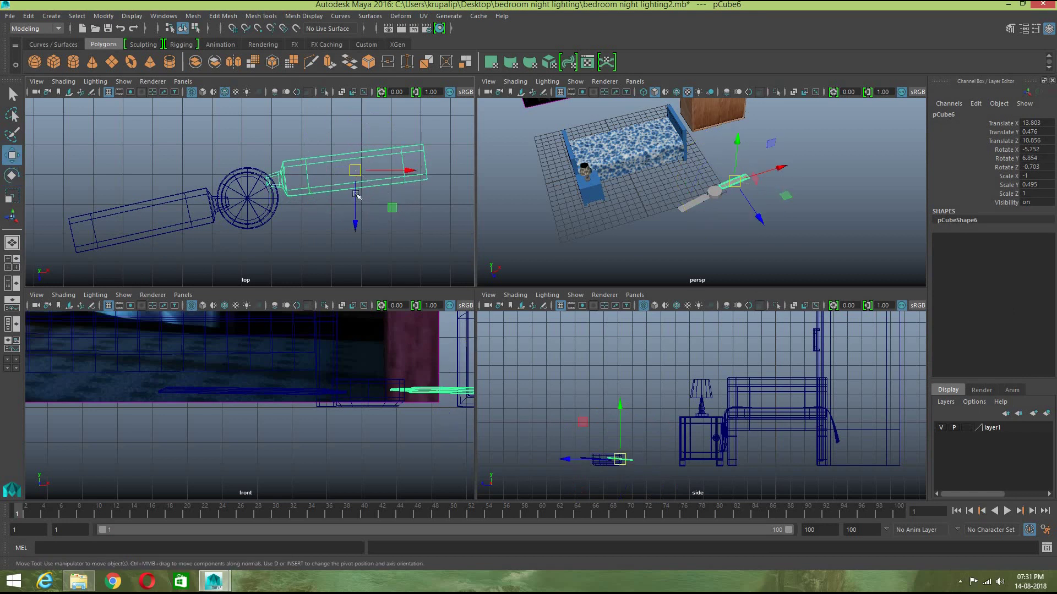
pyautogui.moveTo(355, 184); pyautogui.dragTo(357, 201)
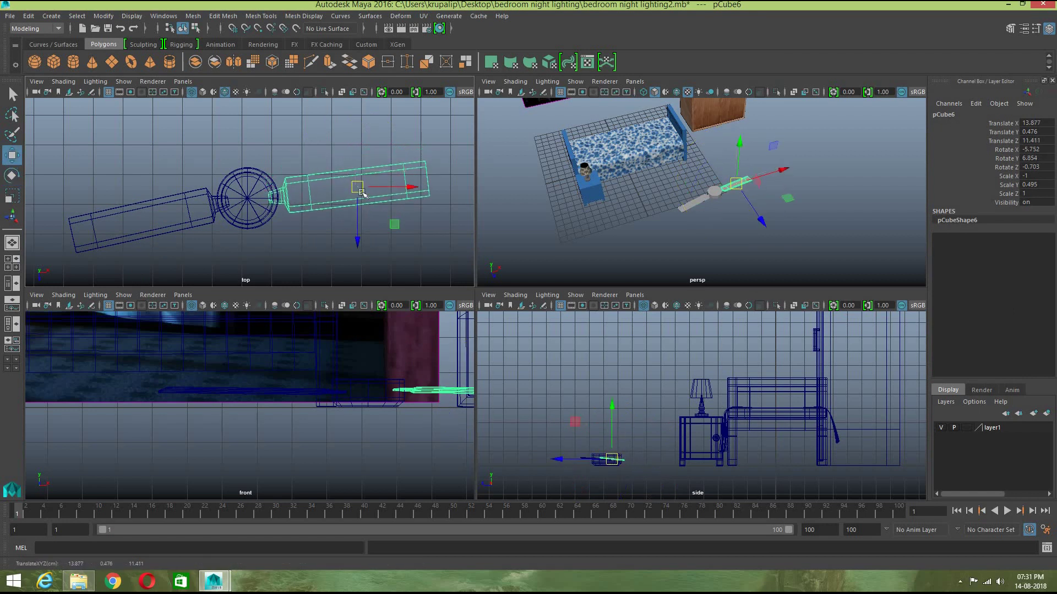
pyautogui.press('e')
pyautogui.moveTo(380, 237)
pyautogui.mouseDown()
pyautogui.moveTo(377, 245)
pyautogui.moveTo(370, 236)
pyautogui.mouseUp()
pyautogui.press('w')
pyautogui.moveTo(358, 187); pyautogui.dragTo(355, 220)
pyautogui.press('e')
pyautogui.press('w')
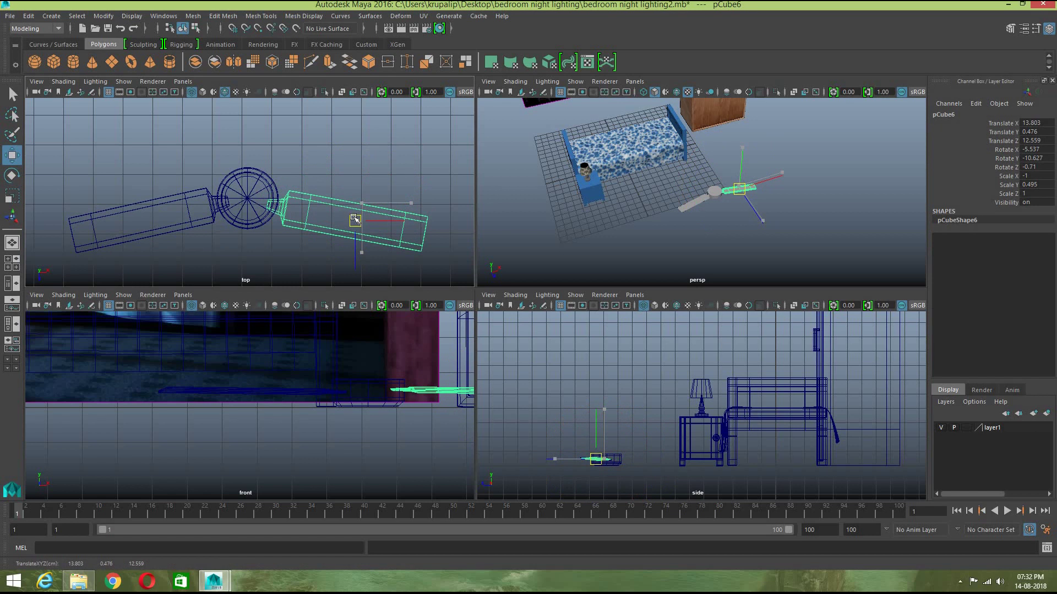
pyautogui.click(377, 153)
pyautogui.keyDown('alt'); pyautogui.moveTo(706, 248); pyautogui.dragTo(727, 233); pyautogui.keyUp('alt')
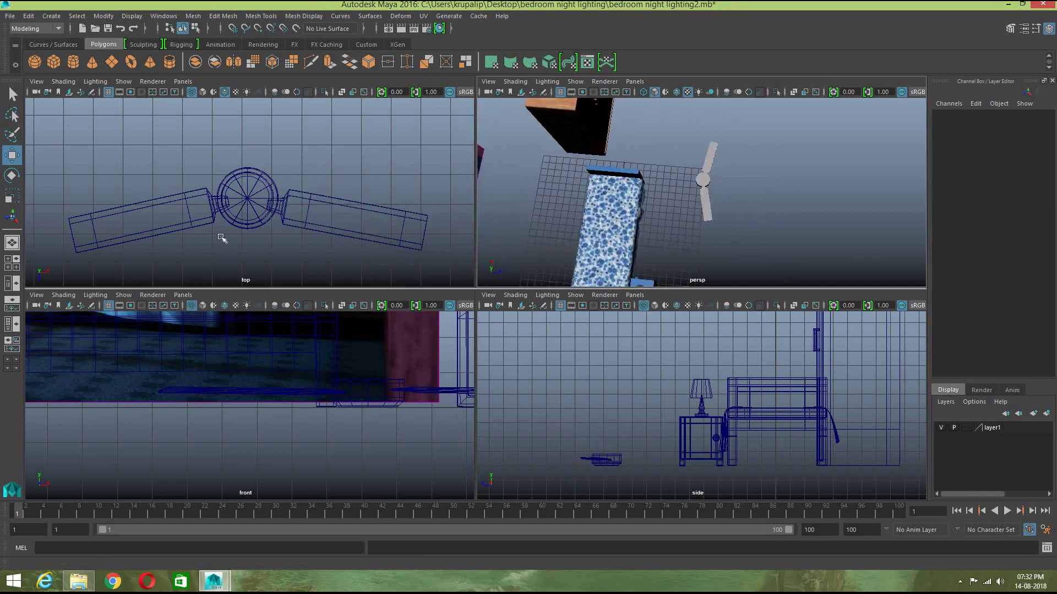
# Step: Duplicate the mirrored blade and move the copy to about X 13.84, Z 10.91, behind the original
pyautogui.click(323, 229)
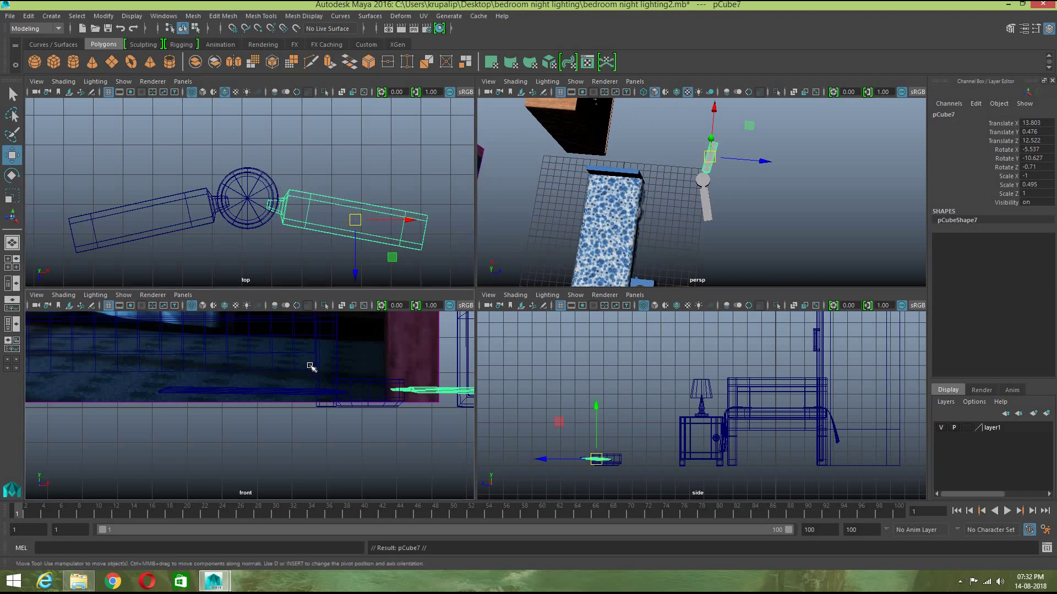
pyautogui.press('d')
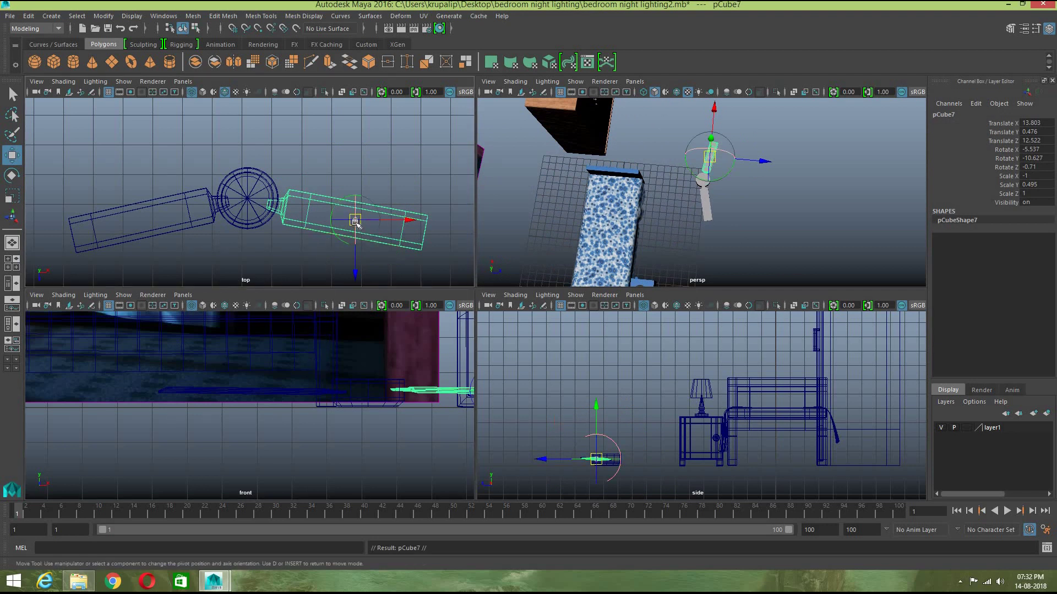
pyautogui.click(373, 225)
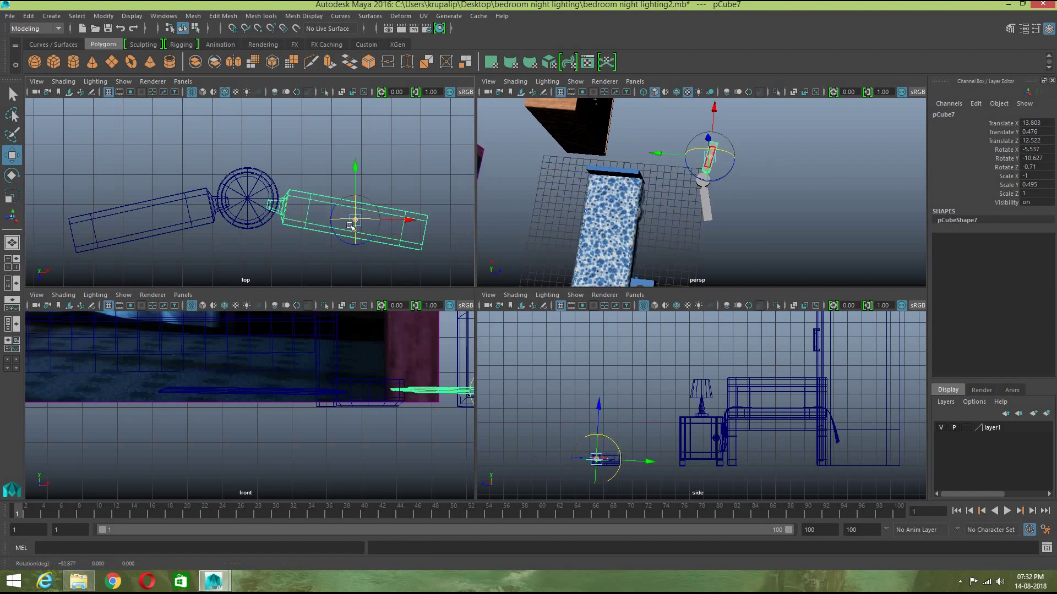
pyautogui.moveTo(351, 225); pyautogui.dragTo(361, 171)
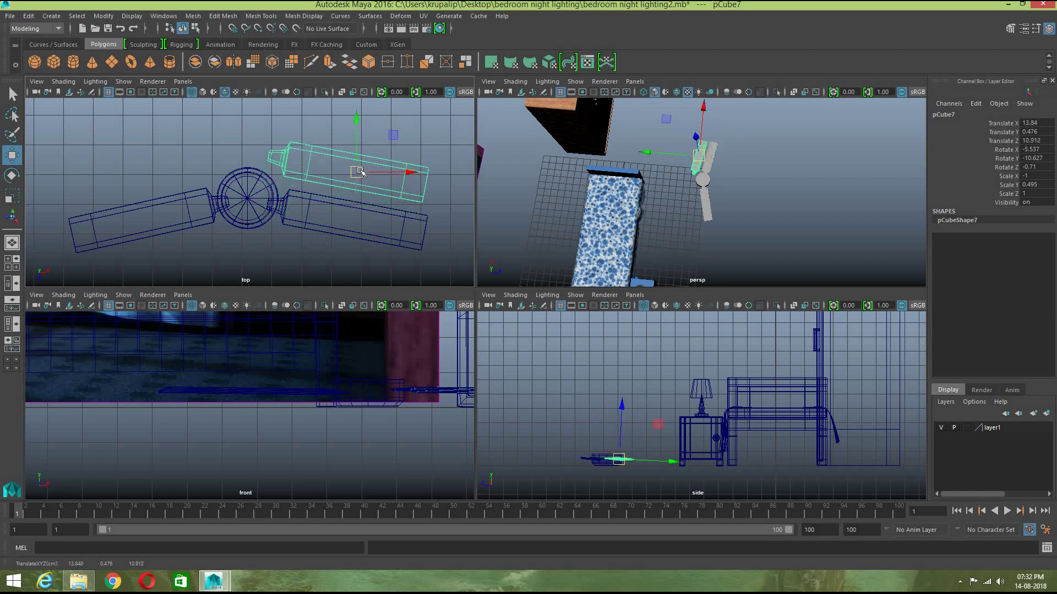
pyautogui.press('d')
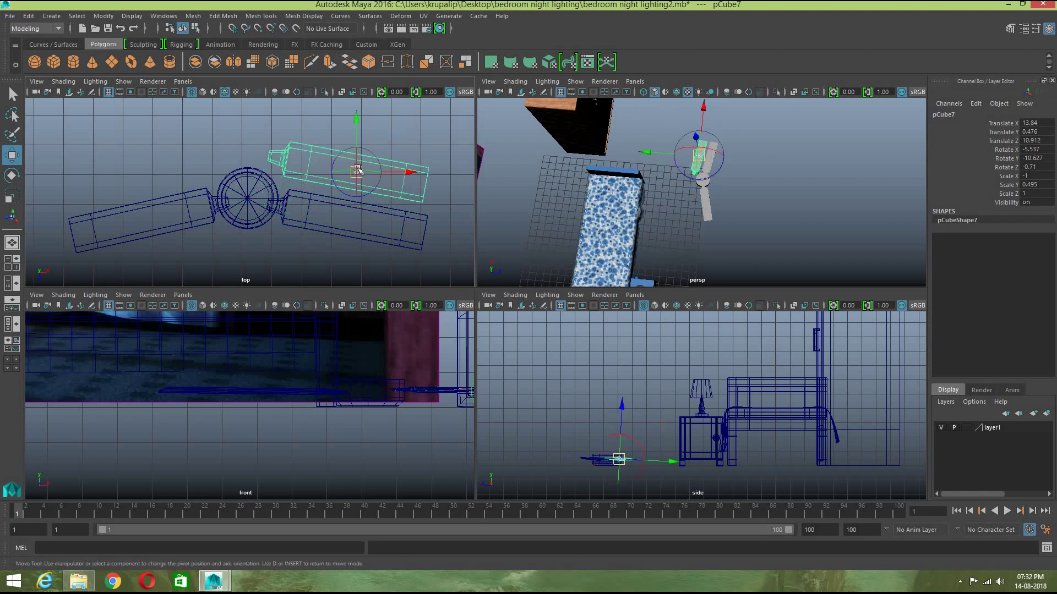
pyautogui.moveTo(352, 172); pyautogui.dragTo(343, 168)
pyautogui.hotkey('ctrl', 'z')
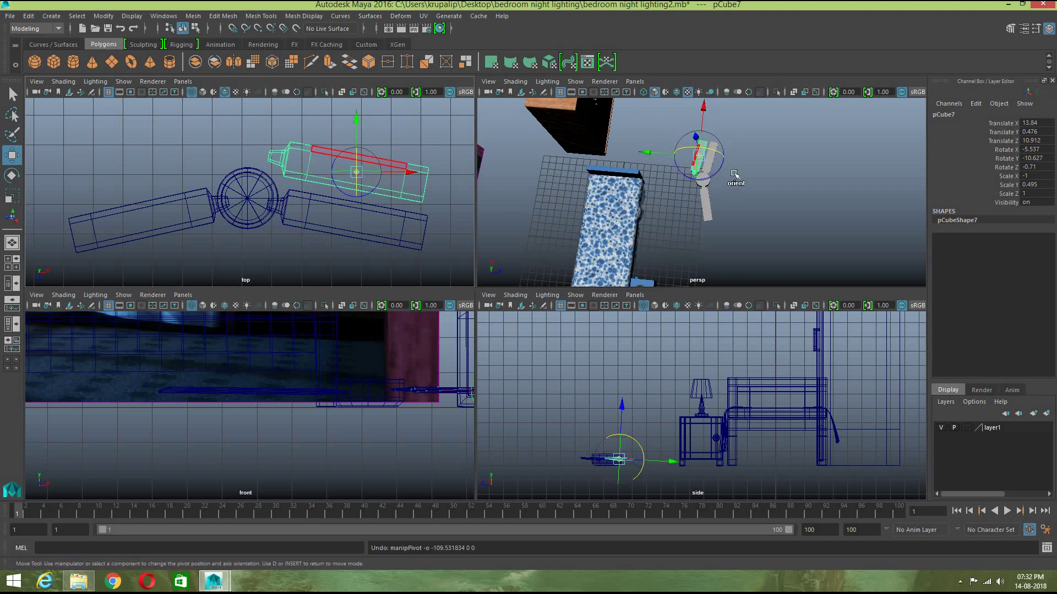
pyautogui.press('Insert')
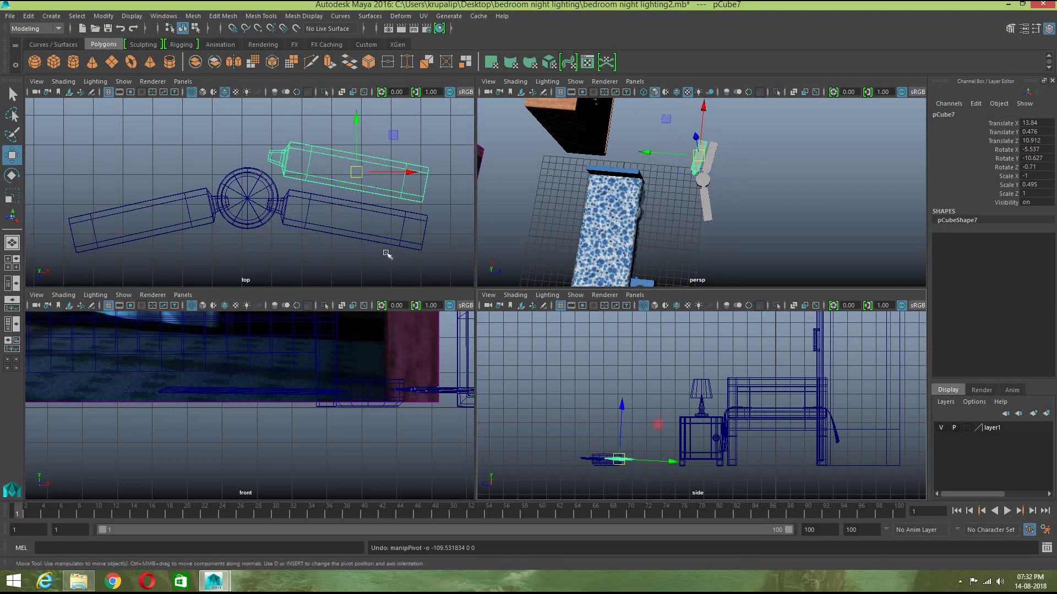
# Step: Move the third blade's pivot to its narrow connecting end
pyautogui.moveTo(357, 173); pyautogui.dragTo(361, 171)
pyautogui.moveTo(320, 171); pyautogui.dragTo(357, 152, button='right')
pyautogui.press('w')
pyautogui.press('Insert')
pyautogui.moveTo(361, 173); pyautogui.dragTo(330, 172)
pyautogui.hotkey('ctrl', 'z')
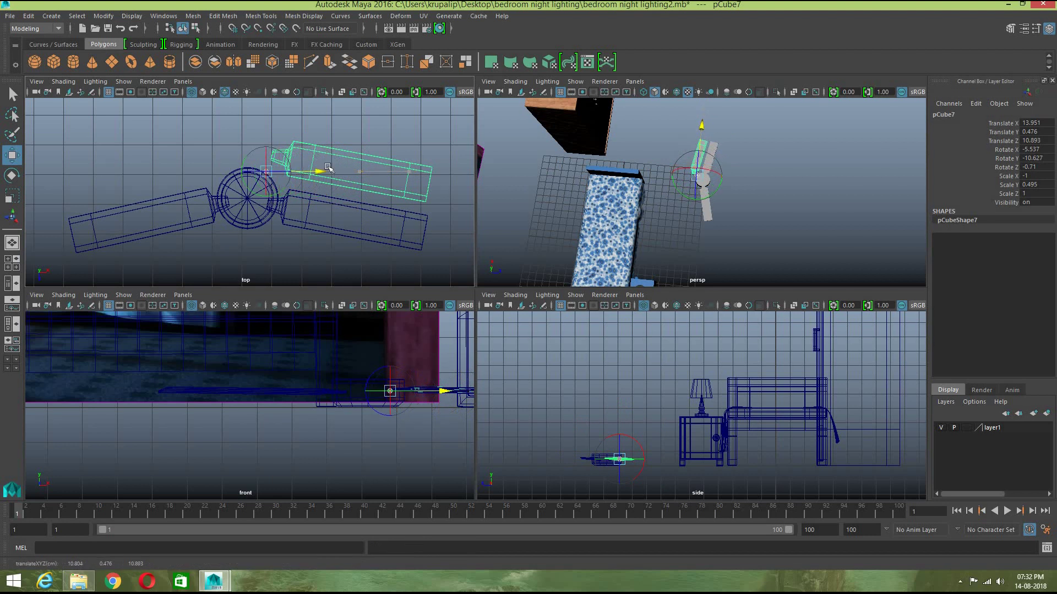
pyautogui.moveTo(314, 206); pyautogui.dragTo(277, 209)
pyautogui.moveTo(335, 157); pyautogui.dragTo(339, 157)
pyautogui.press('d')
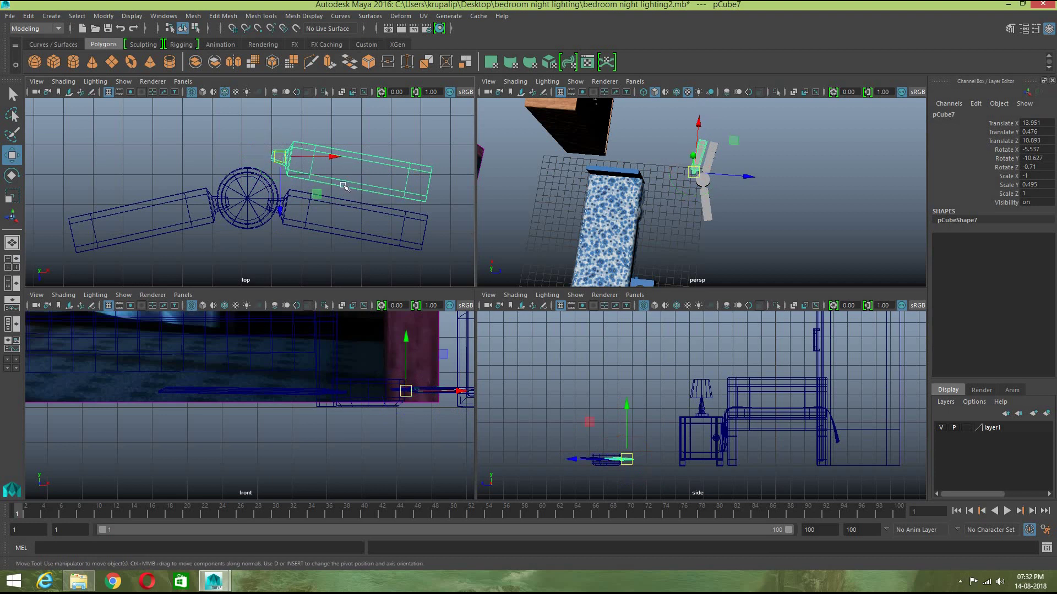
# Step: Rotate the third blade to about 92 degrees in Y and move its narrow end onto the back of the hub
pyautogui.press('e')
pyautogui.moveTo(336, 144); pyautogui.dragTo(265, 119)
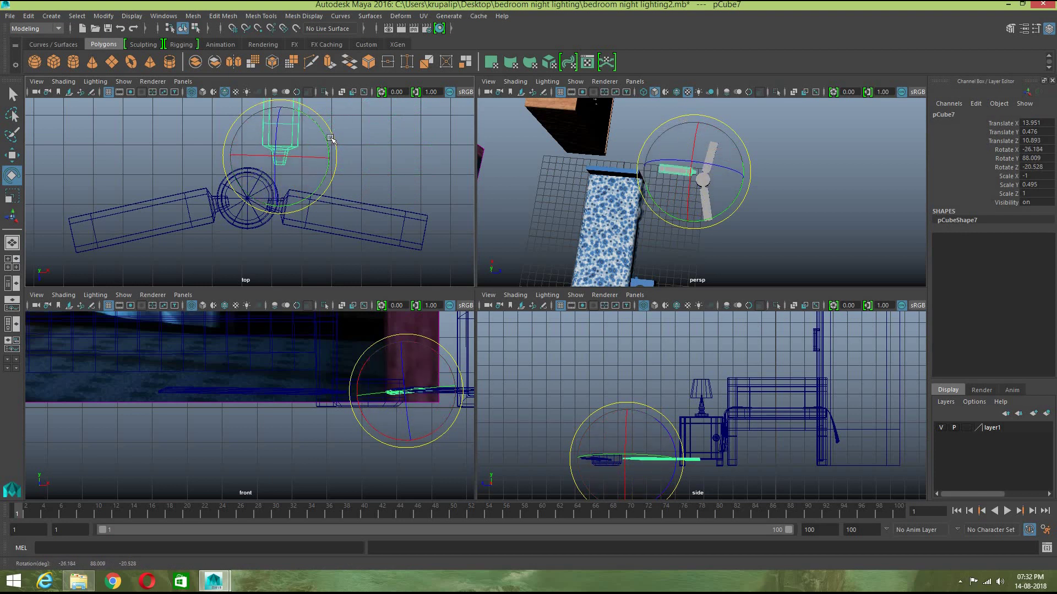
pyautogui.click(322, 156)
pyautogui.click(301, 144)
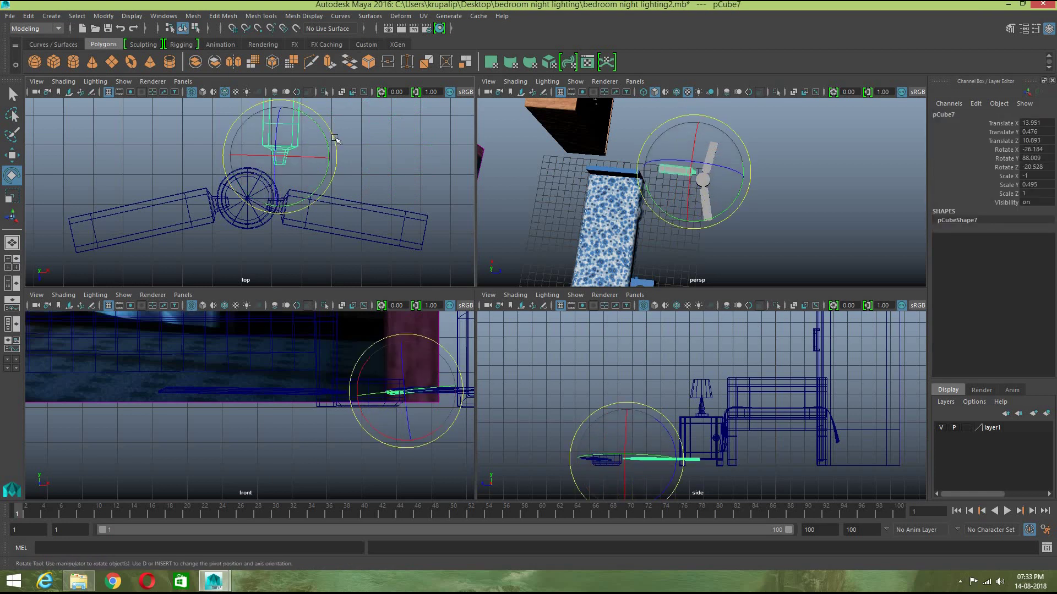
pyautogui.press('w')
pyautogui.moveTo(269, 159); pyautogui.dragTo(251, 171)
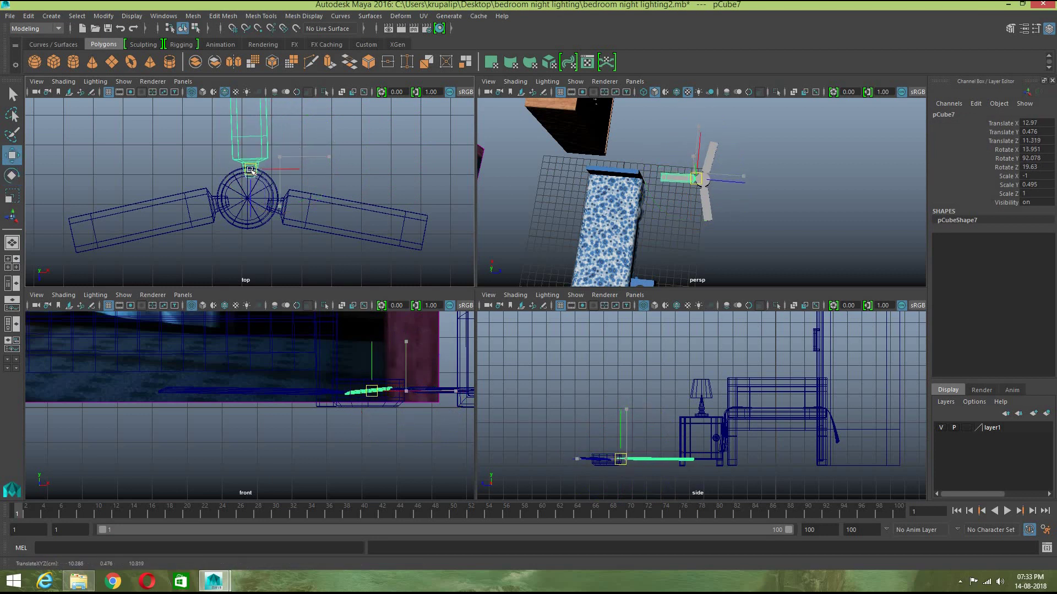
pyautogui.click(764, 214)
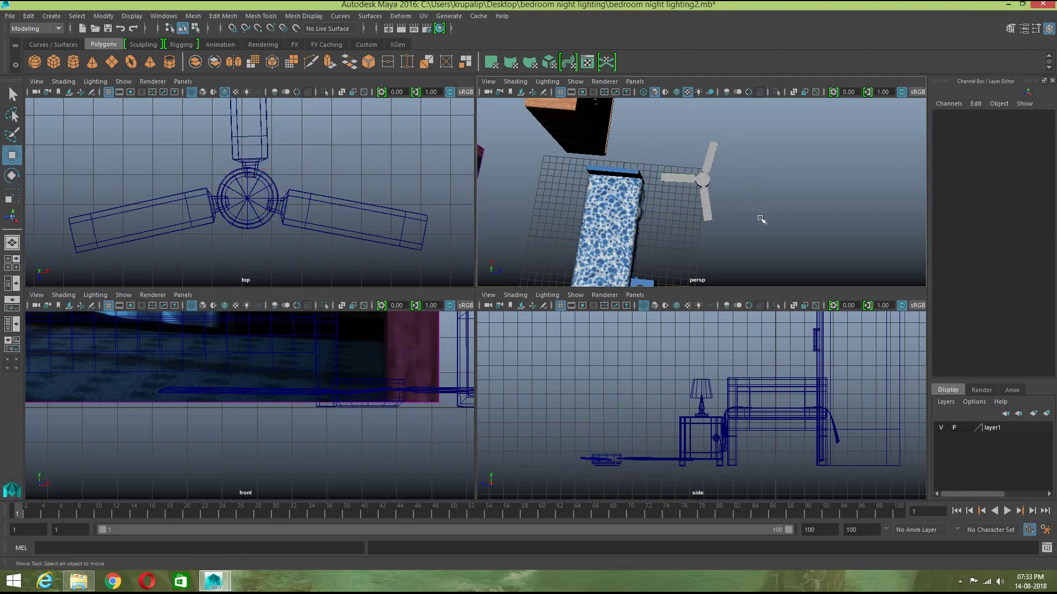
# Step: Examine the spacing of the three blades around the hub in the enlarged perspective view and select the first blade
pyautogui.press('space')
pyautogui.scroll(3, 559, 325)
pyautogui.keyDown('alt'); pyautogui.moveTo(560, 336); pyautogui.dragTo(593, 359); pyautogui.keyUp('alt')
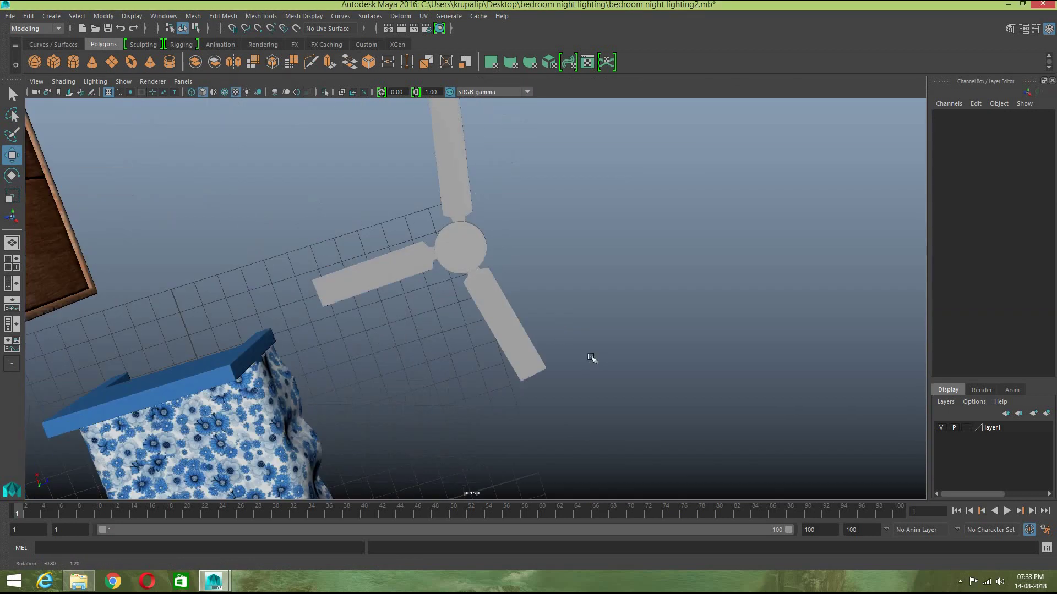
pyautogui.click(423, 269)
pyautogui.moveTo(490, 235); pyautogui.dragTo(482, 239)
pyautogui.click(507, 309)
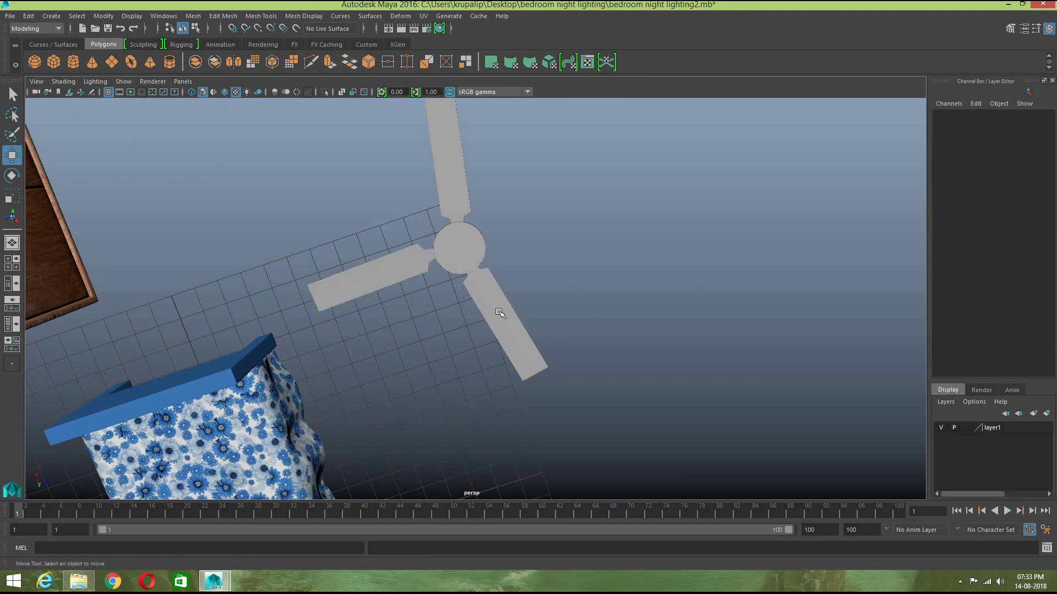
pyautogui.click(500, 313)
pyautogui.keyDown('alt'); pyautogui.moveTo(573, 336); pyautogui.dragTo(452, 295); pyautogui.keyUp('alt')
pyautogui.keyDown('alt'); pyautogui.moveTo(460, 331); pyautogui.dragTo(457, 301); pyautogui.keyUp('alt')
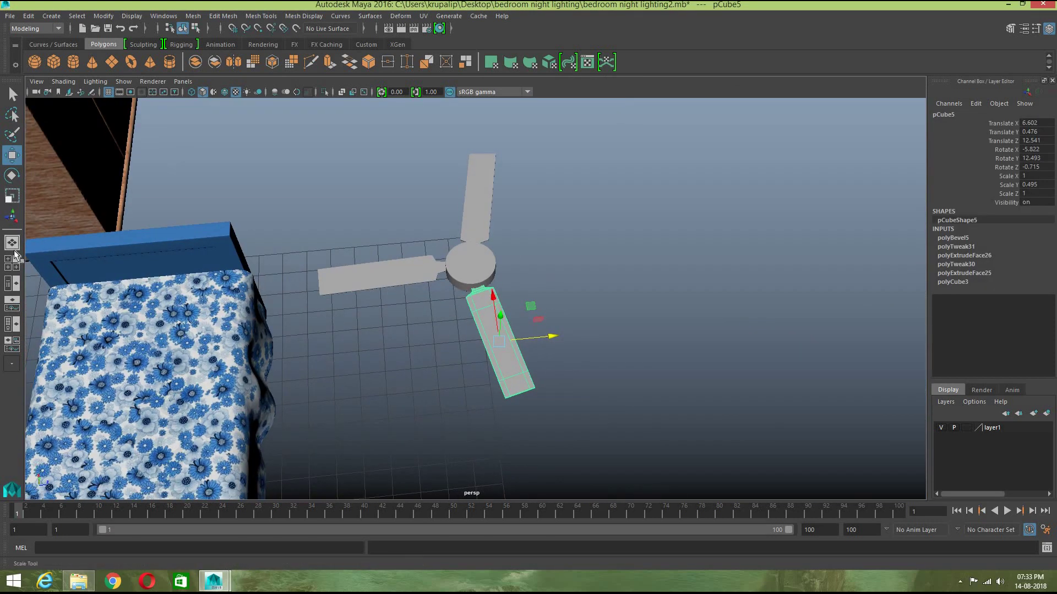
# Step: In the top view, rotate the first blade to about 23.5 degrees in Y and reposition it against the hub
pyautogui.click(12, 262)
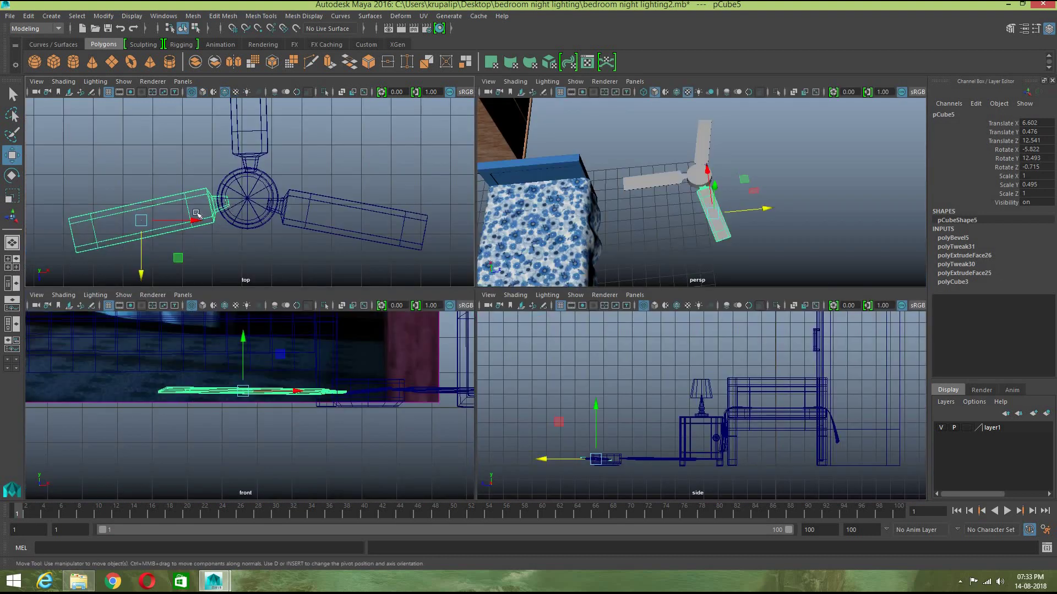
pyautogui.press('space')
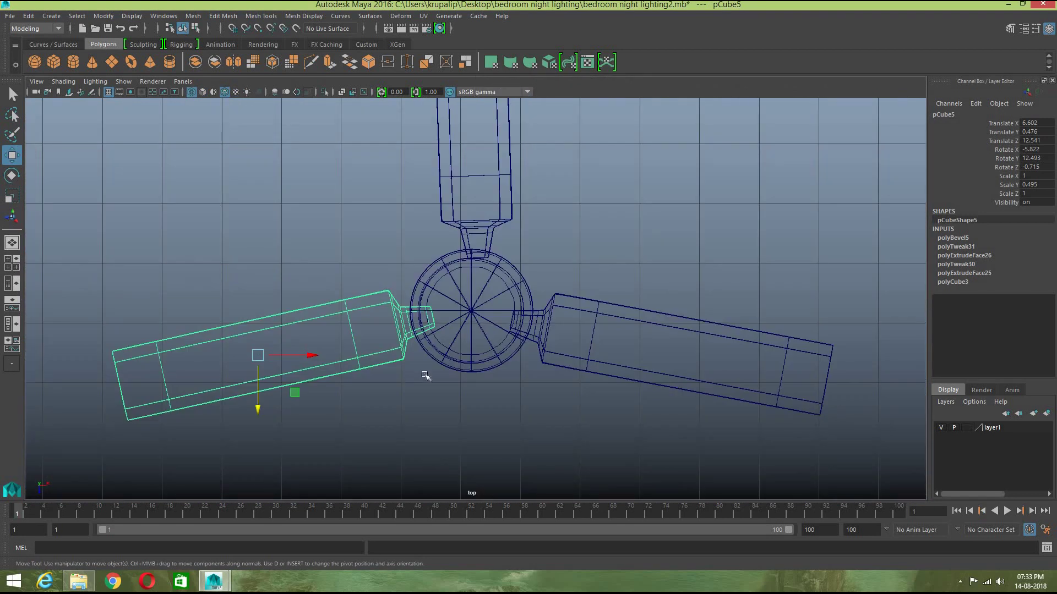
pyautogui.press('e')
pyautogui.moveTo(311, 369); pyautogui.dragTo(340, 371)
pyautogui.scroll(-4, 320, 351)
pyautogui.press('w')
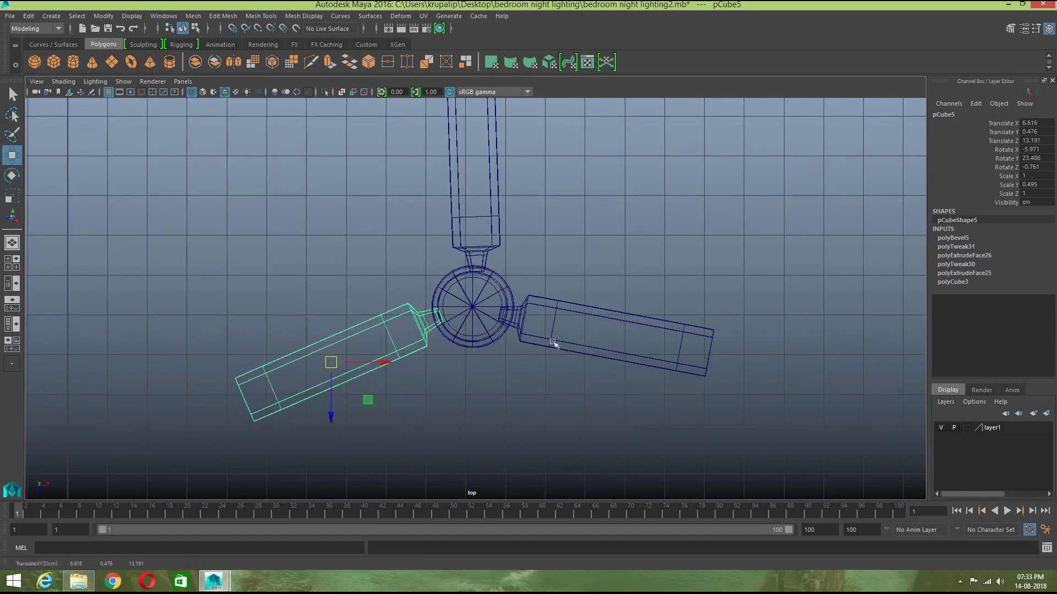
# Step: Rotate the mirrored blade to about -20.4 degrees in Y and move it back against the hub
pyautogui.click(553, 343)
pyautogui.moveTo(618, 336)
pyautogui.mouseDown()
pyautogui.moveTo(631, 335)
pyautogui.moveTo(619, 337)
pyautogui.mouseUp()
pyautogui.press('e')
pyautogui.moveTo(633, 283); pyautogui.dragTo(637, 284)
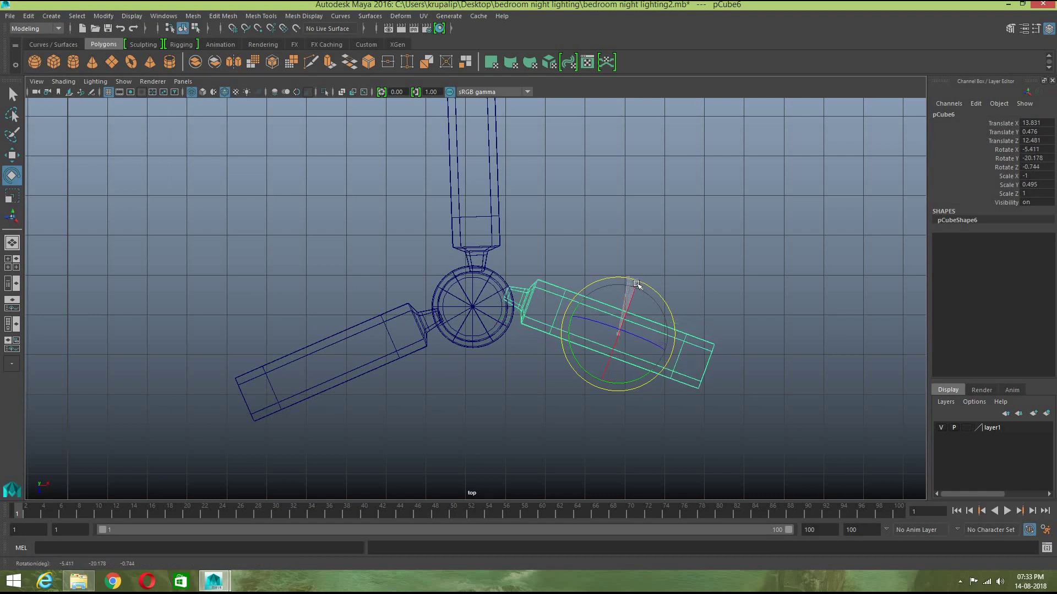
pyautogui.press('w')
pyautogui.moveTo(618, 333); pyautogui.dragTo(610, 352)
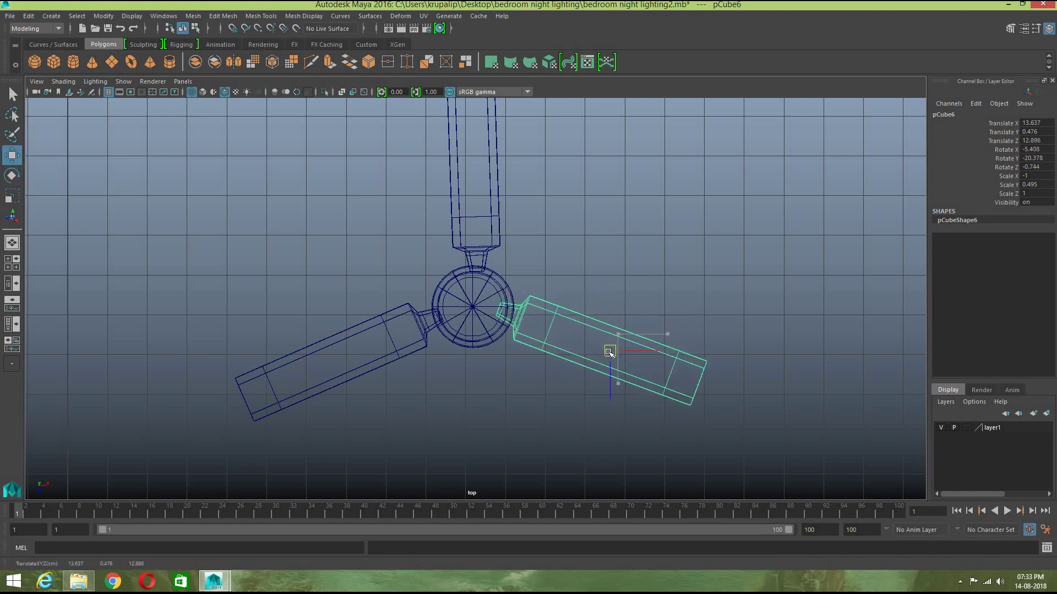
# Step: Shift the third blade so it is centred on the hub and its narrow end overlaps the hub's edge
pyautogui.click(609, 276)
pyautogui.click(498, 245)
pyautogui.moveTo(532, 265); pyautogui.dragTo(519, 271)
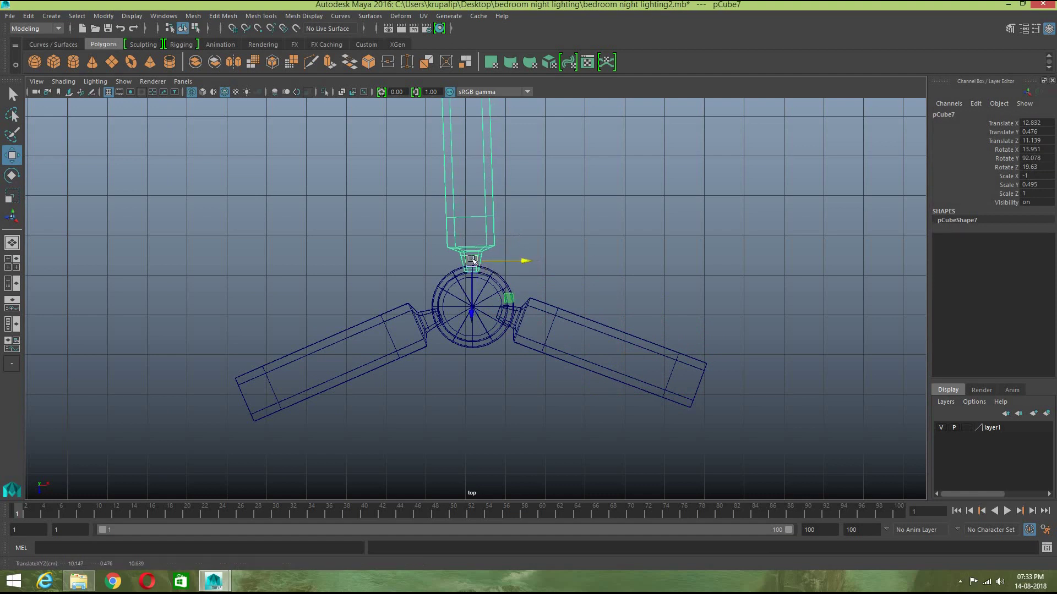
pyautogui.click(64, 290)
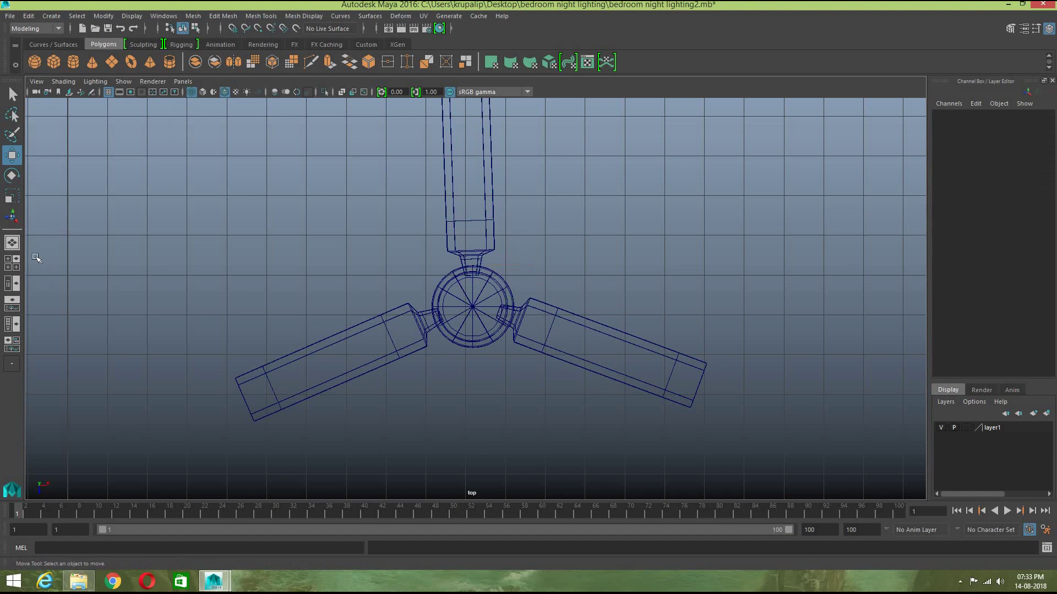
# Step: Inspect the assembled three-blade fan in the perspective view from low and raised angles
pyautogui.press('space')
pyautogui.press('space')
pyautogui.scroll(-2, 614, 354)
pyautogui.keyDown('alt'); pyautogui.moveTo(633, 375); pyautogui.dragTo(518, 395); pyautogui.keyUp('alt')
pyautogui.moveTo(517, 389)
pyautogui.keyDown('alt'); pyautogui.mouseDown()
pyautogui.moveTo(502, 404)
pyautogui.moveTo(513, 390)
pyautogui.mouseUp(); pyautogui.keyUp('alt')
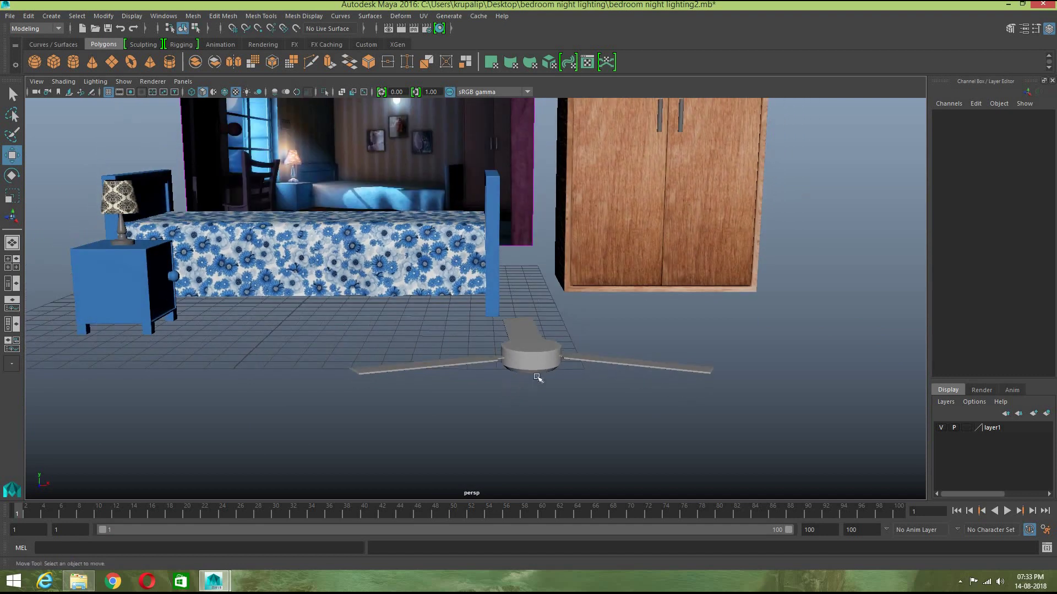
pyautogui.scroll(-3, 537, 377)
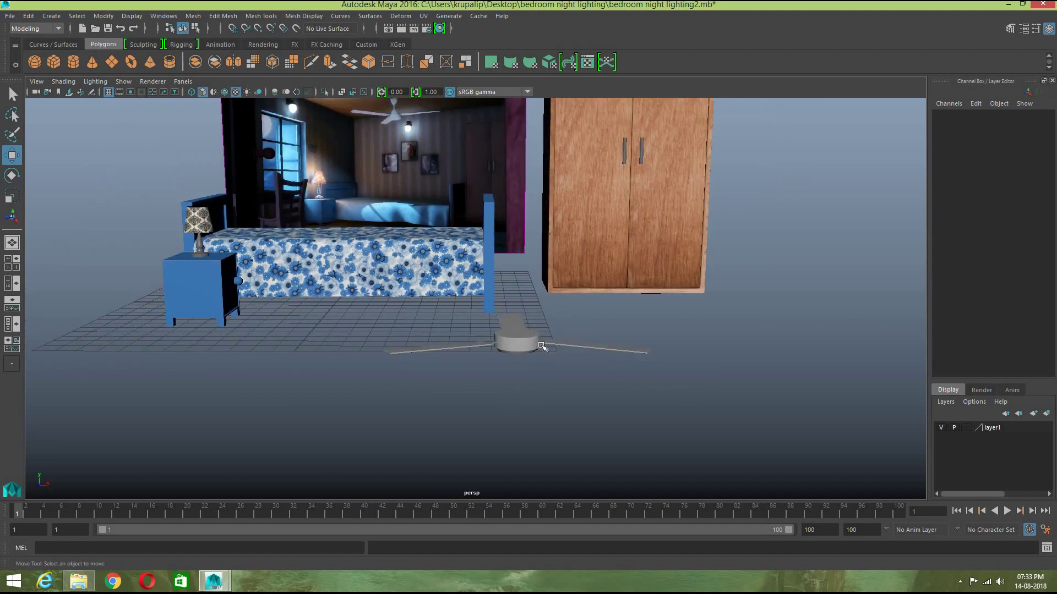
pyautogui.keyDown('alt'); pyautogui.moveTo(559, 369); pyautogui.dragTo(559, 380, button='middle'); pyautogui.keyUp('alt')
pyautogui.keyDown('alt'); pyautogui.moveTo(559, 372); pyautogui.dragTo(544, 409); pyautogui.keyUp('alt')
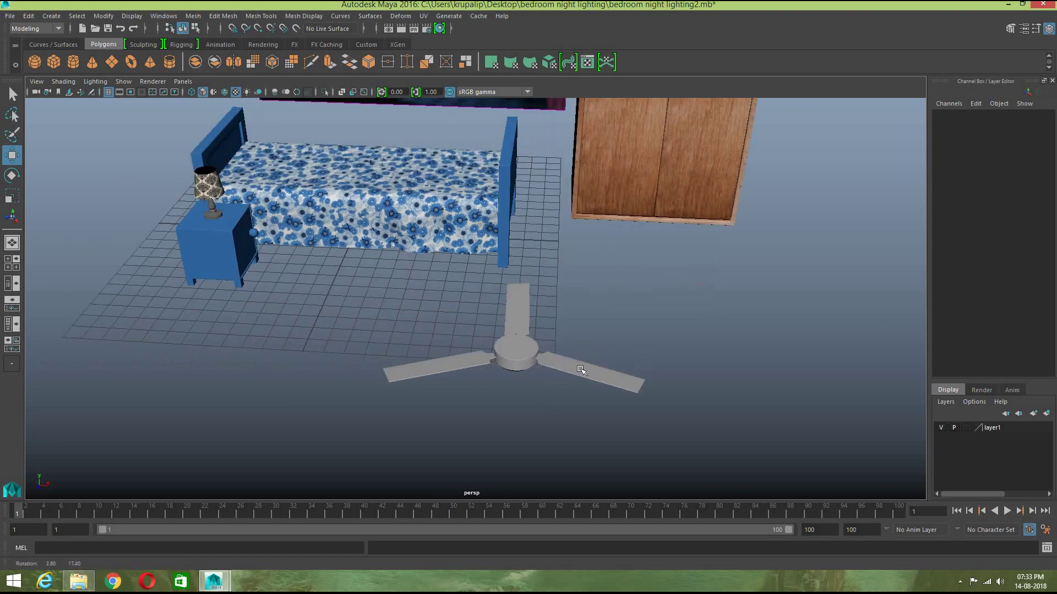
# Step: Tilt the first blade, on the bed-lamp side of the hub, to about 2.5 degrees in Rotate X
pyautogui.scroll(3, 586, 369)
pyautogui.keyDown('alt'); pyautogui.moveTo(565, 363); pyautogui.dragTo(552, 347, button='middle'); pyautogui.keyUp('alt')
pyautogui.keyDown('alt'); pyautogui.moveTo(552, 347); pyautogui.dragTo(551, 335); pyautogui.keyUp('alt')
pyautogui.scroll(6, 614, 385)
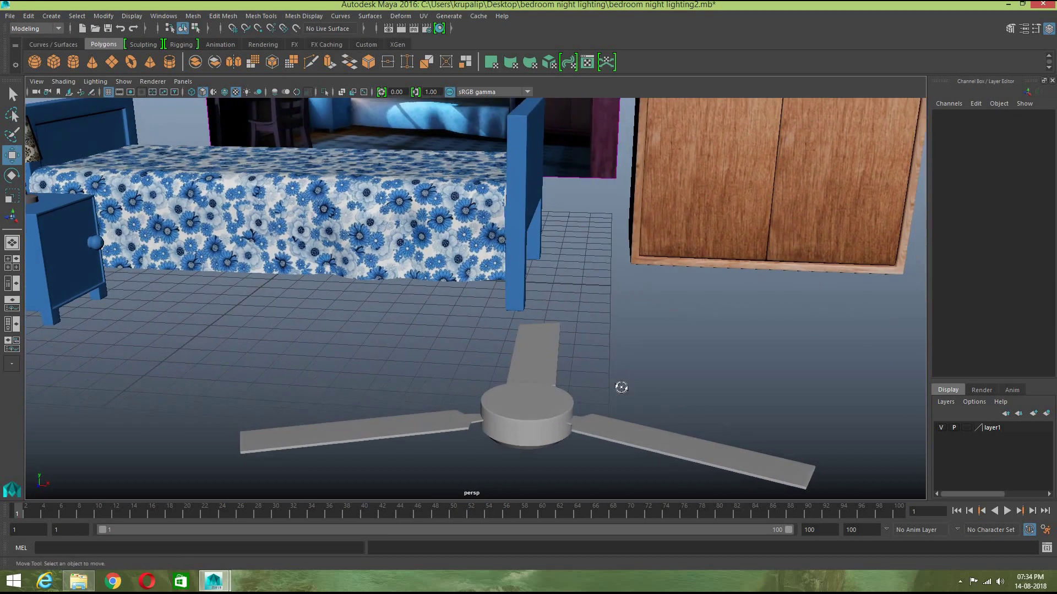
pyautogui.click(400, 437)
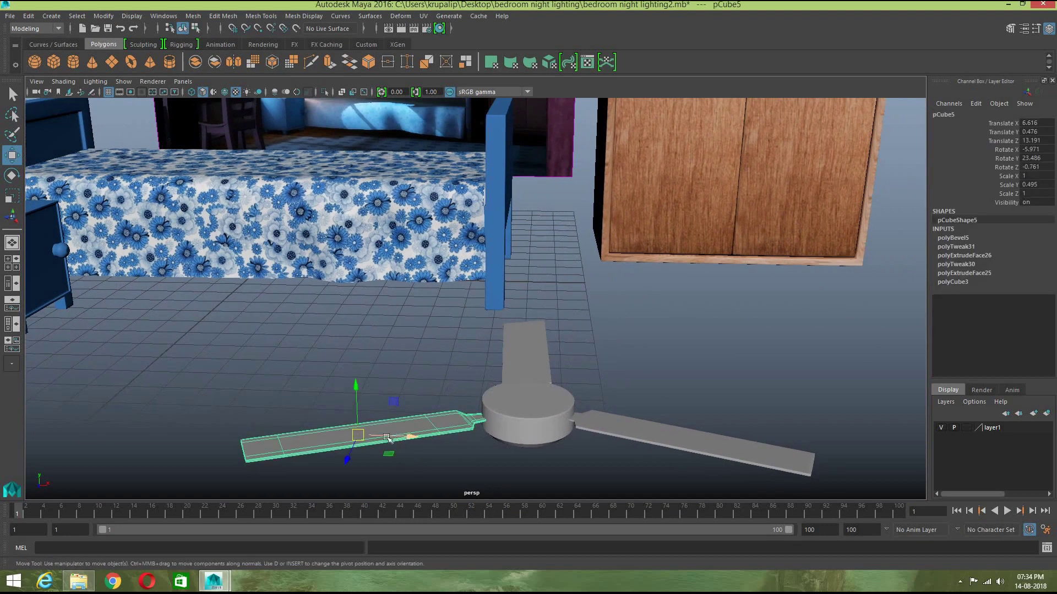
pyautogui.press('e')
pyautogui.moveTo(365, 428); pyautogui.dragTo(443, 444)
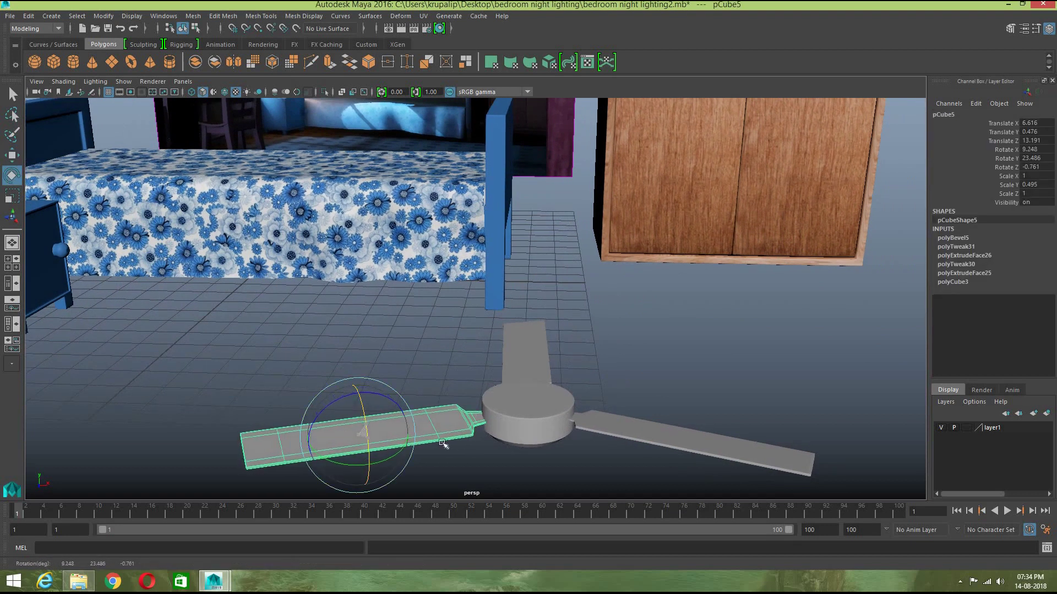
pyautogui.moveTo(366, 432); pyautogui.dragTo(365, 425)
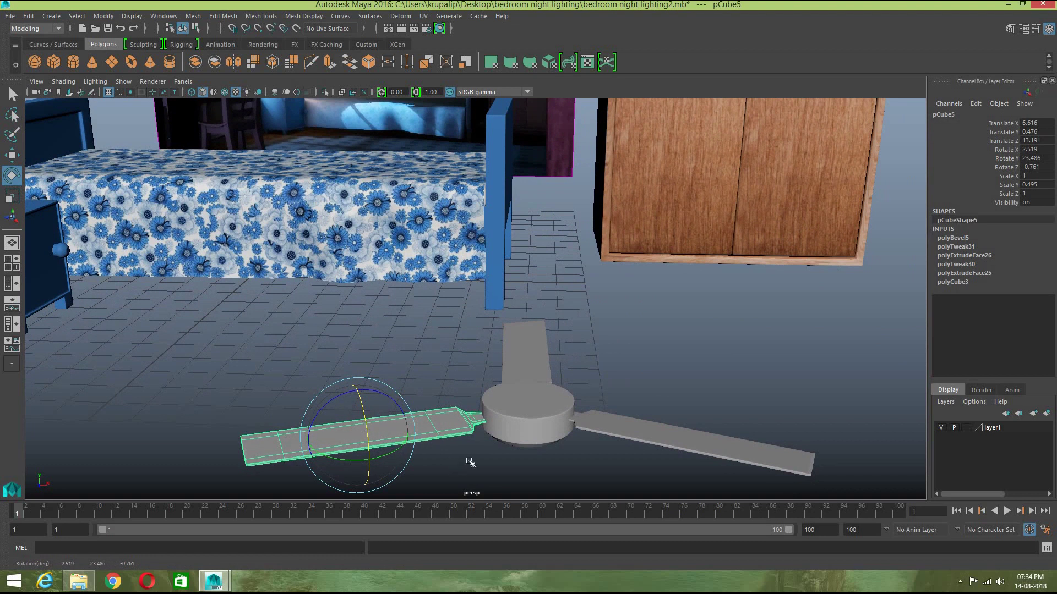
# Step: Tilt the third blade, the one pointing towards the bed, to about 10.3 degrees in Rotate X
pyautogui.keyDown('alt'); pyautogui.moveTo(592, 441); pyautogui.dragTo(614, 441); pyautogui.keyUp('alt')
pyautogui.click(614, 442)
pyautogui.keyDown('alt'); pyautogui.moveTo(660, 401); pyautogui.dragTo(600, 413); pyautogui.keyUp('alt')
pyautogui.keyDown('alt'); pyautogui.moveTo(704, 405); pyautogui.dragTo(606, 324); pyautogui.keyUp('alt')
pyautogui.click(606, 325)
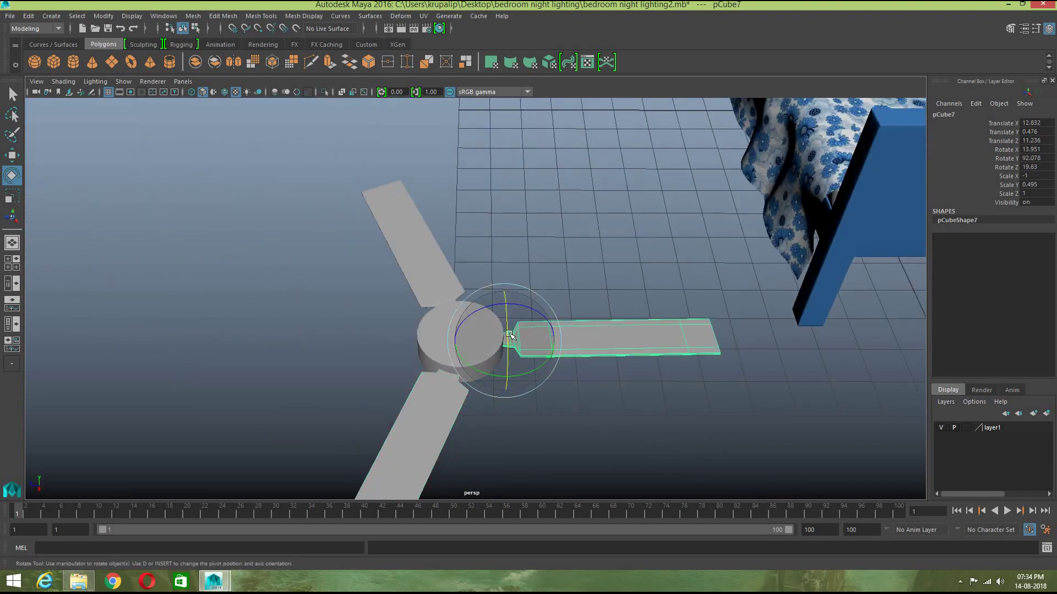
pyautogui.click(606, 396)
# Step: Select the hub and all three blades and delete their construction history
pyautogui.keyDown('alt'); pyautogui.moveTo(606, 397); pyautogui.dragTo(425, 308); pyautogui.keyUp('alt')
pyautogui.press('w')
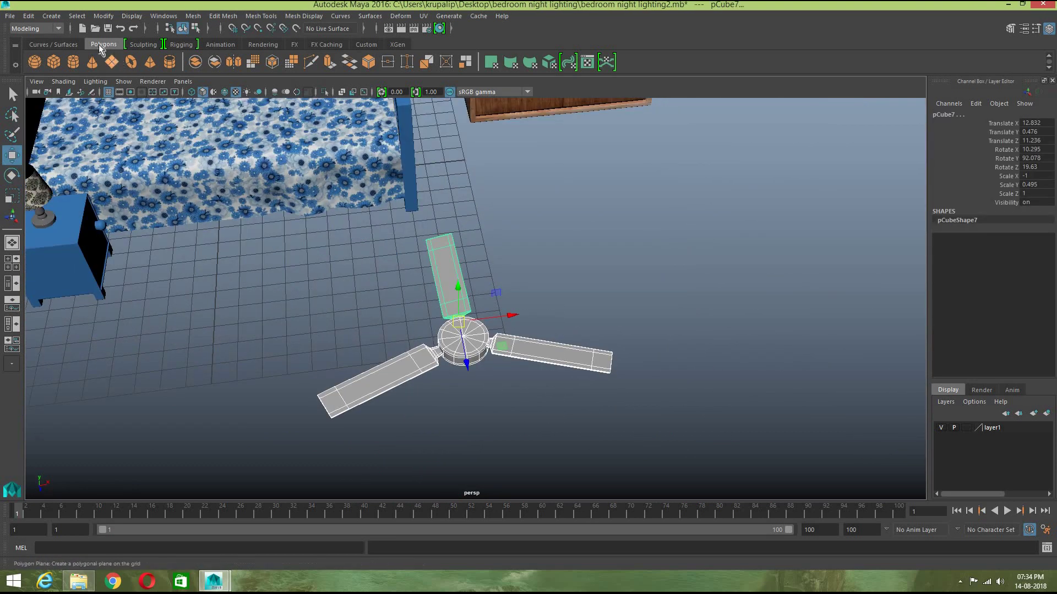
pyautogui.click(28, 16)
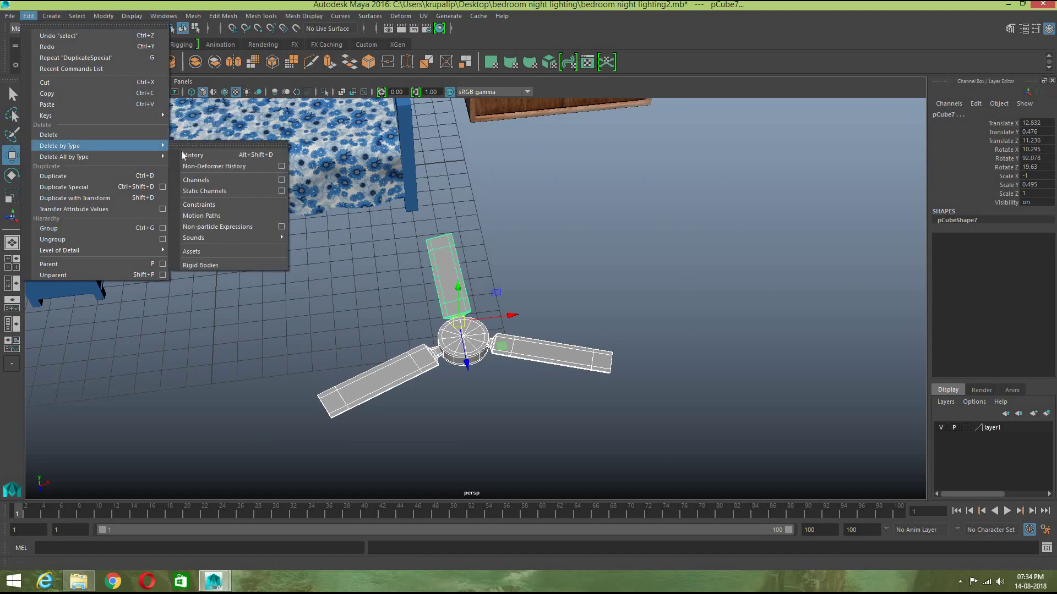
pyautogui.click(183, 156)
# Step: Combine the hub and the three blades into a single mesh and centre its pivot
pyautogui.click(222, 15)
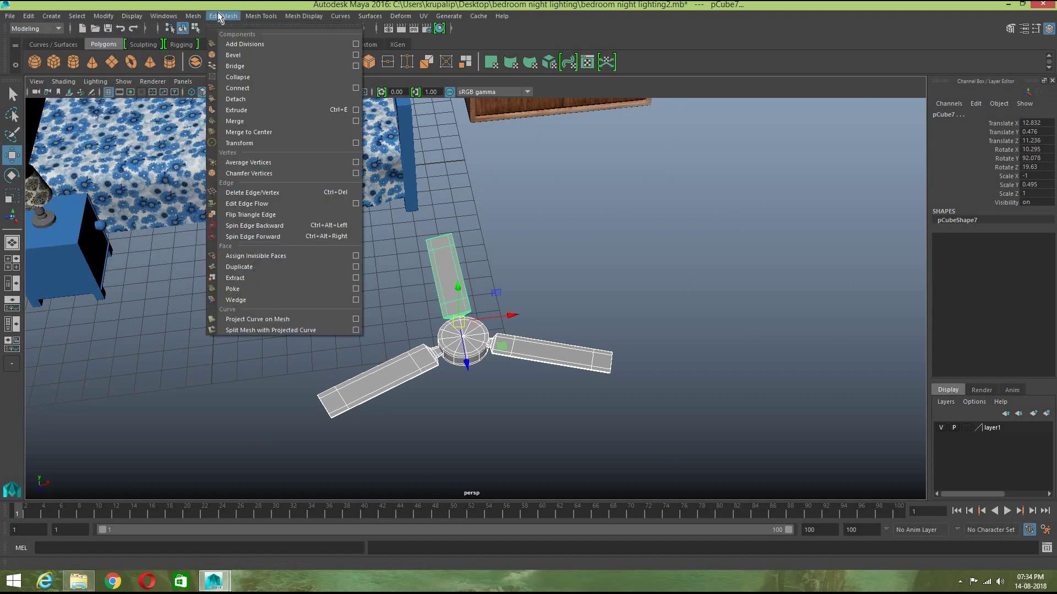
pyautogui.click(219, 16)
pyautogui.click(193, 16)
pyautogui.click(211, 55)
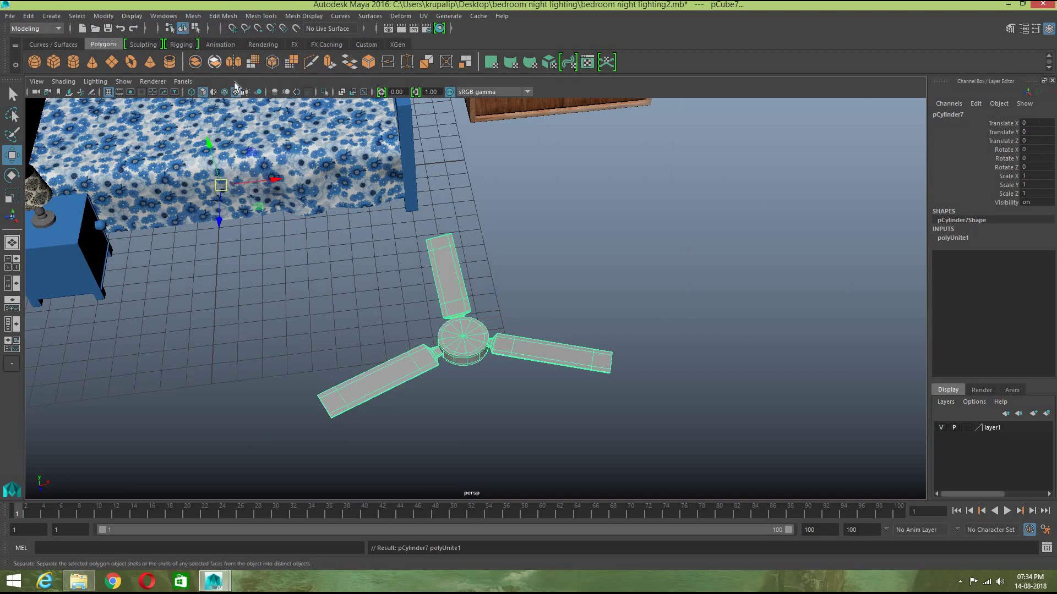
pyautogui.click(104, 16)
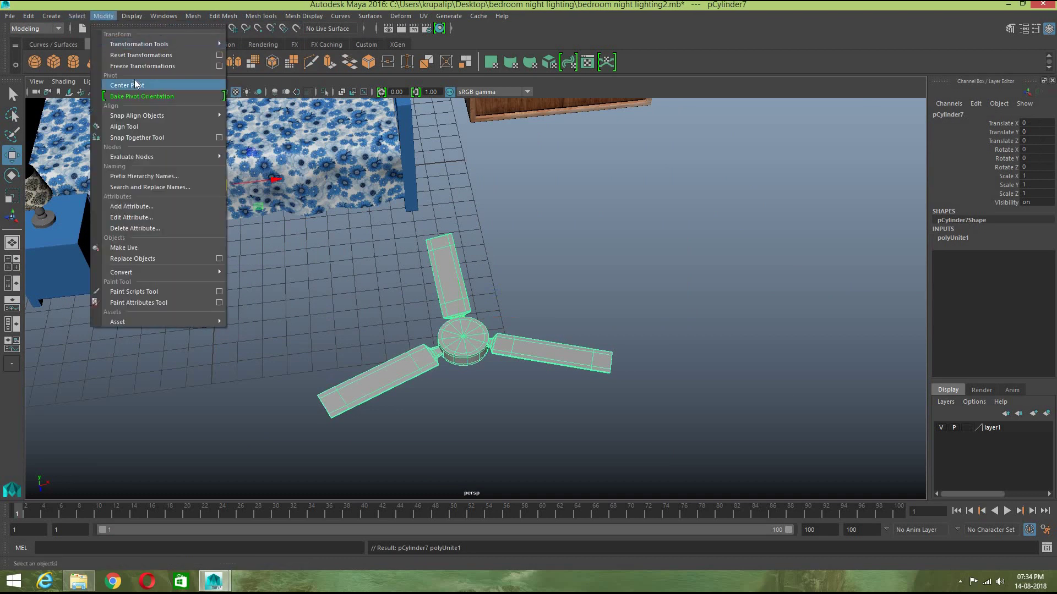
pyautogui.click(136, 85)
pyautogui.click(336, 291)
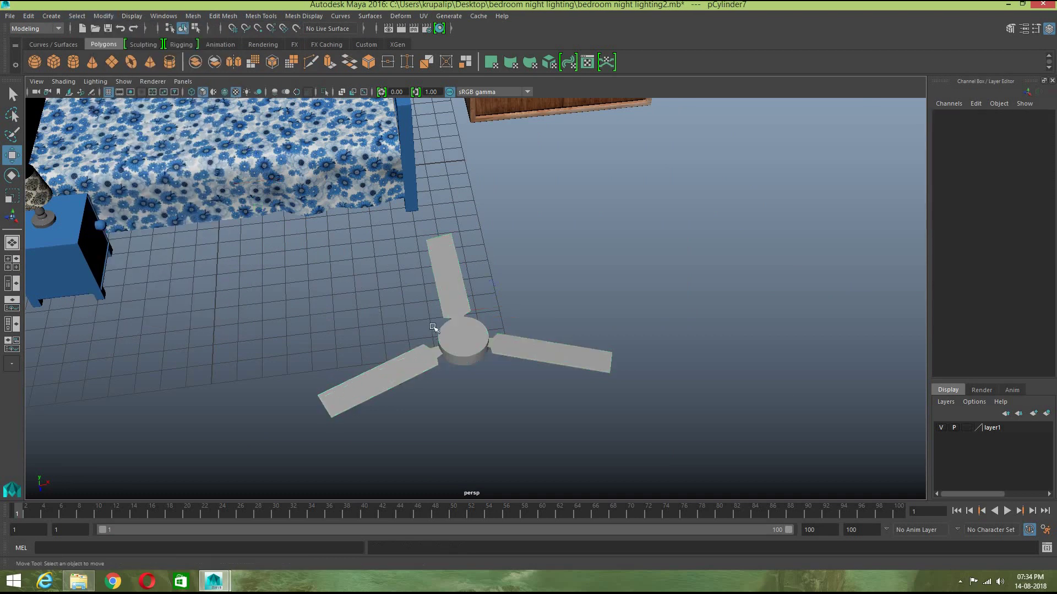
# Step: In the top view, move the combined fan's pivot along Z to the centre of the hub
pyautogui.click(468, 338)
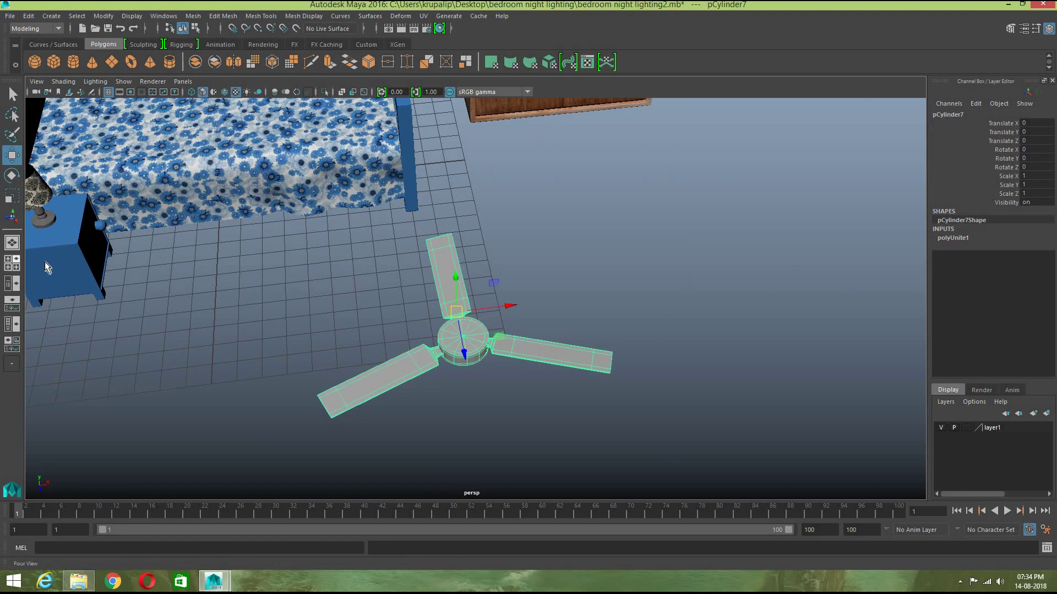
pyautogui.click(12, 263)
pyautogui.press('d')
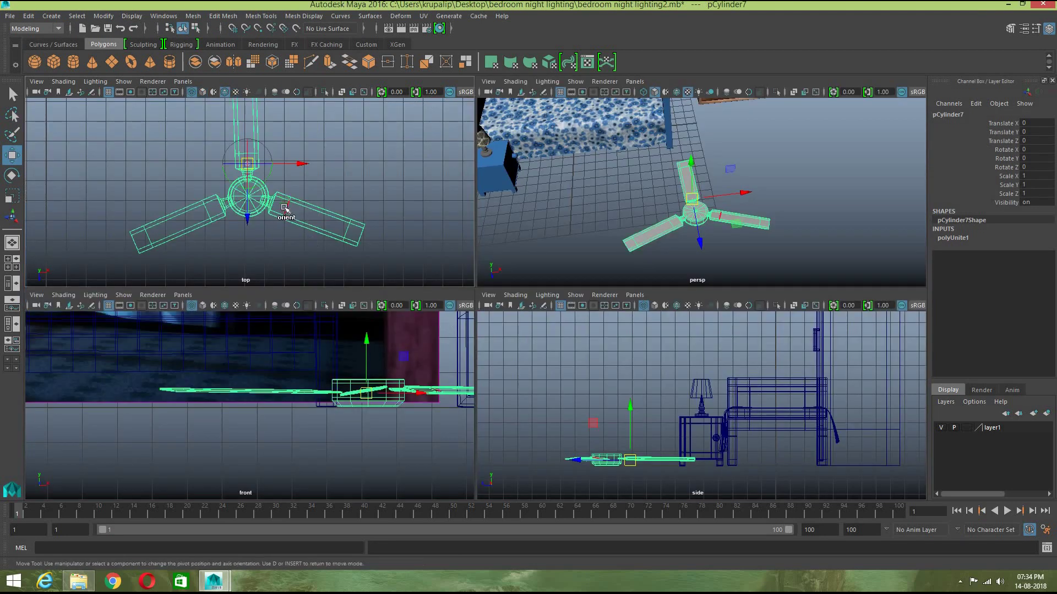
pyautogui.moveTo(248, 218); pyautogui.dragTo(248, 264)
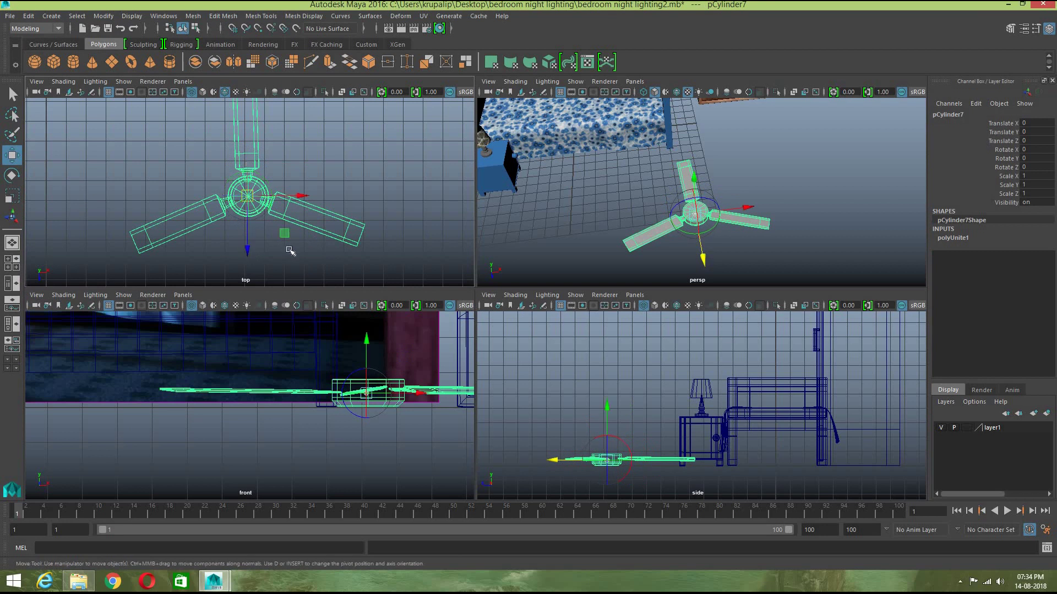
pyautogui.click(719, 244)
pyautogui.click(689, 219)
pyautogui.press('space')
# Step: In the side view, raise the fan's pivot to the top surface of the hub
pyautogui.keyDown('alt'); pyautogui.moveTo(505, 402); pyautogui.dragTo(405, 317); pyautogui.keyUp('alt')
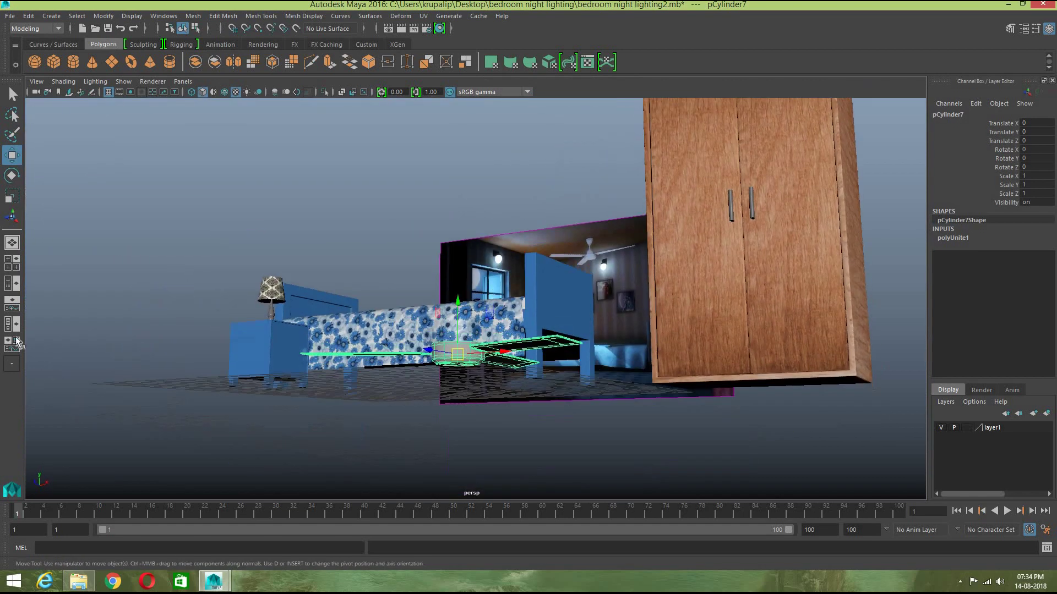
pyautogui.click(9, 262)
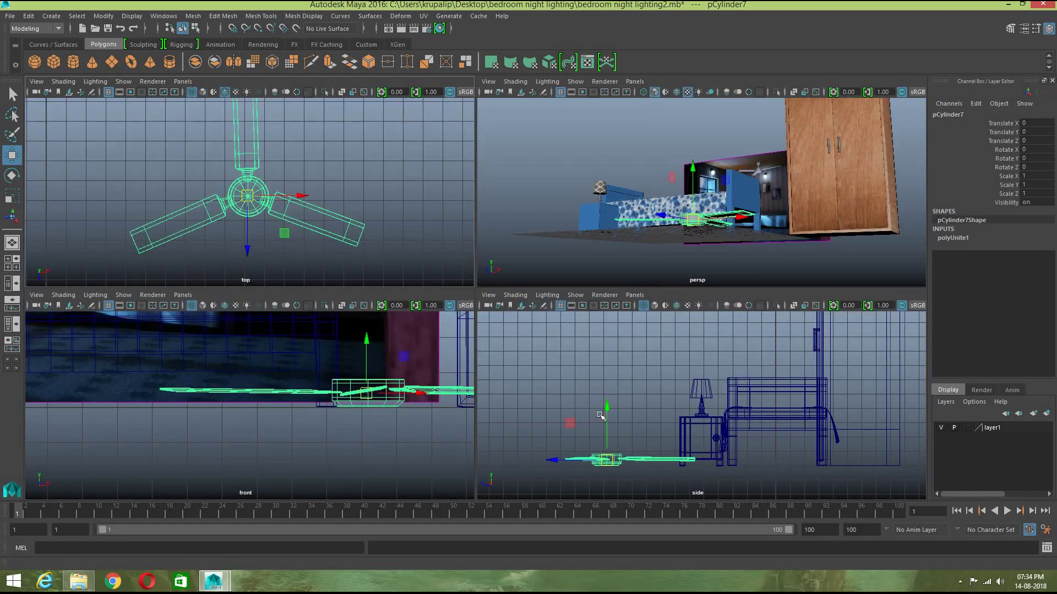
pyautogui.press('f')
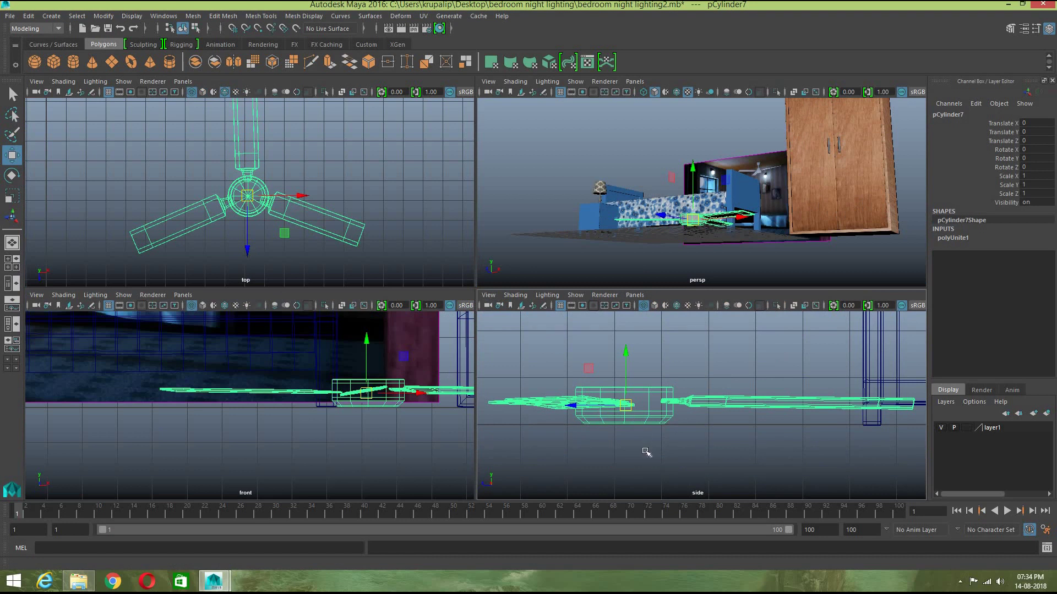
pyautogui.press('d')
pyautogui.moveTo(627, 355); pyautogui.dragTo(627, 342)
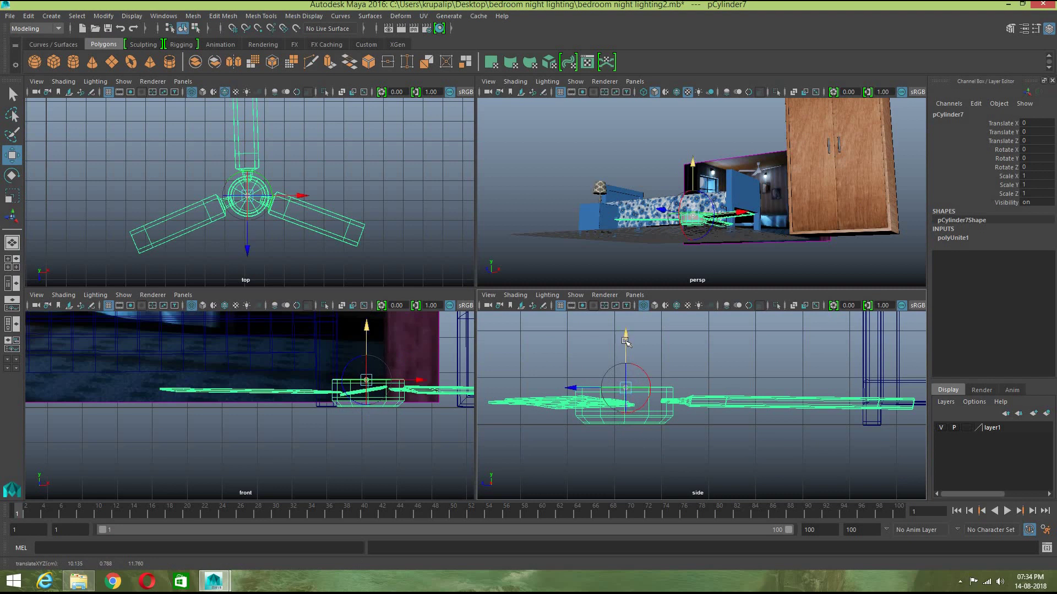
pyautogui.click(721, 253)
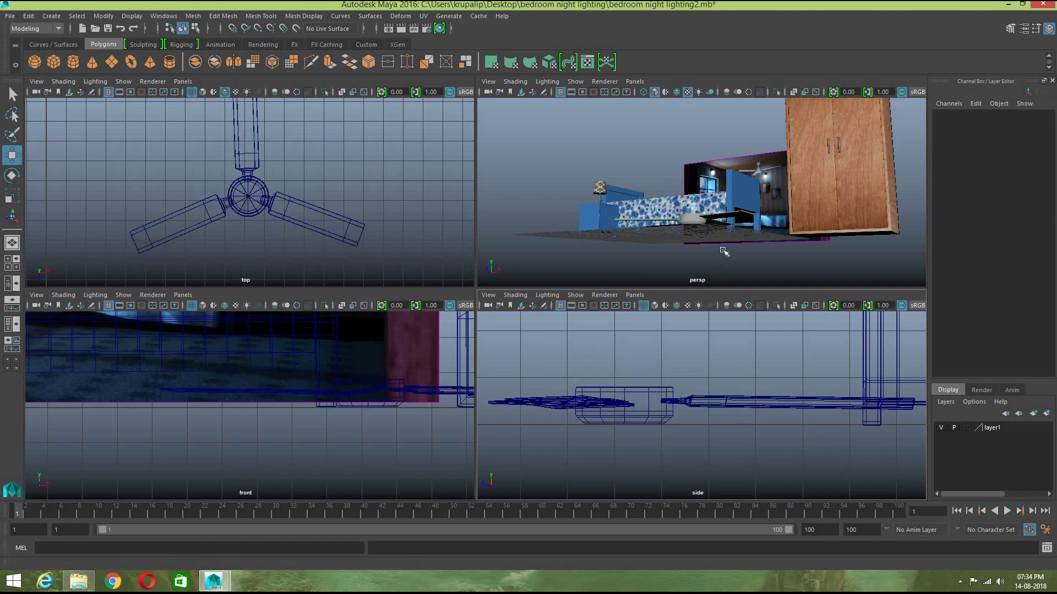
# Step: Draw a polygon cylinder on the grid between the bed and the fan, about 0.71 in radius and 0.44 high
pyautogui.press('space')
pyautogui.scroll(10, 605, 352)
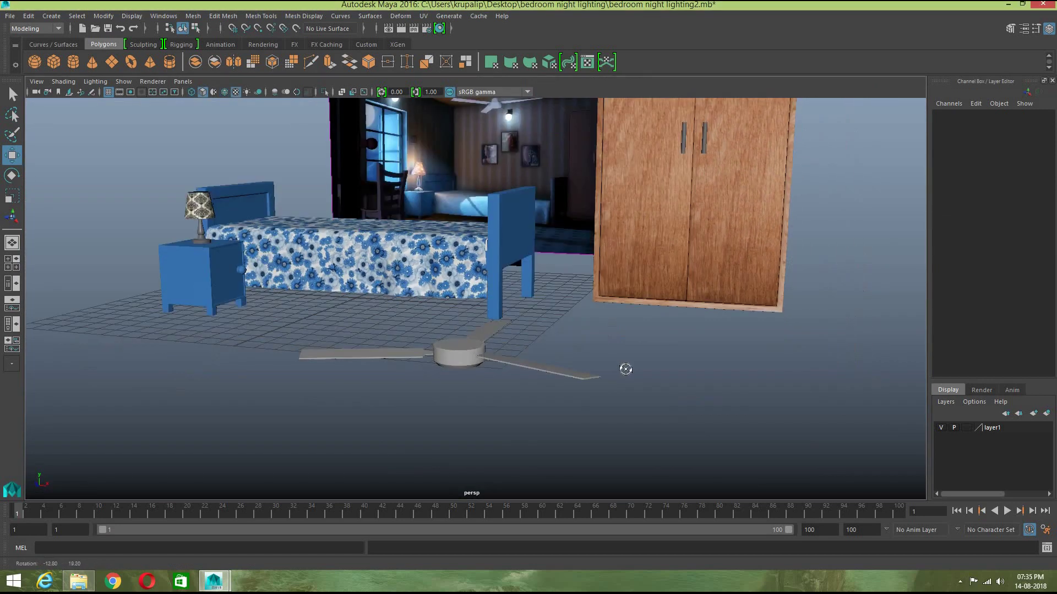
pyautogui.keyDown('alt'); pyautogui.moveTo(634, 341); pyautogui.dragTo(573, 401); pyautogui.keyUp('alt')
pyautogui.keyDown('alt'); pyautogui.moveTo(481, 402); pyautogui.dragTo(461, 372); pyautogui.keyUp('alt')
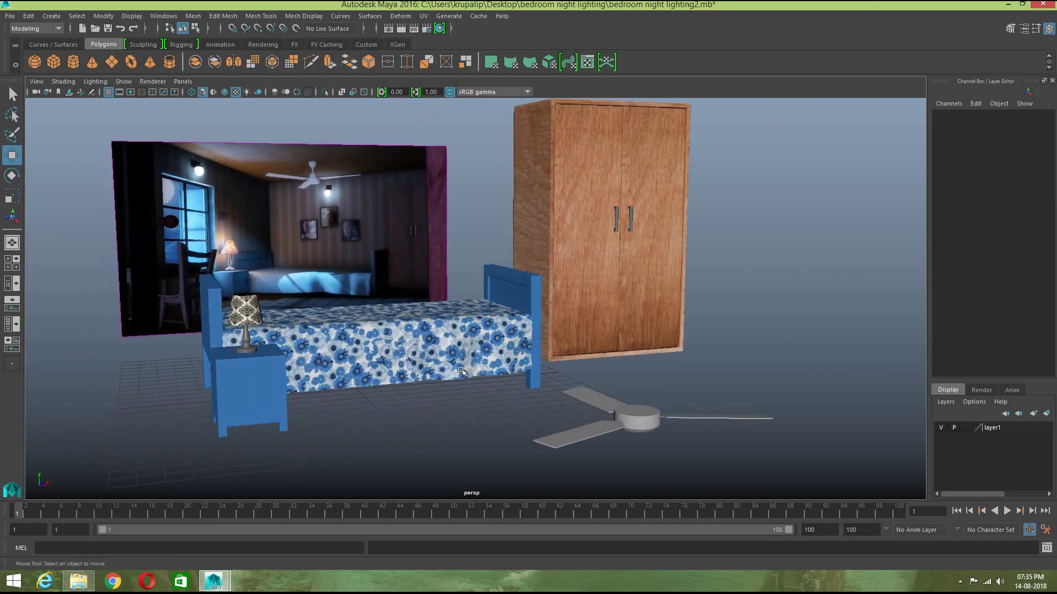
pyautogui.click(74, 65)
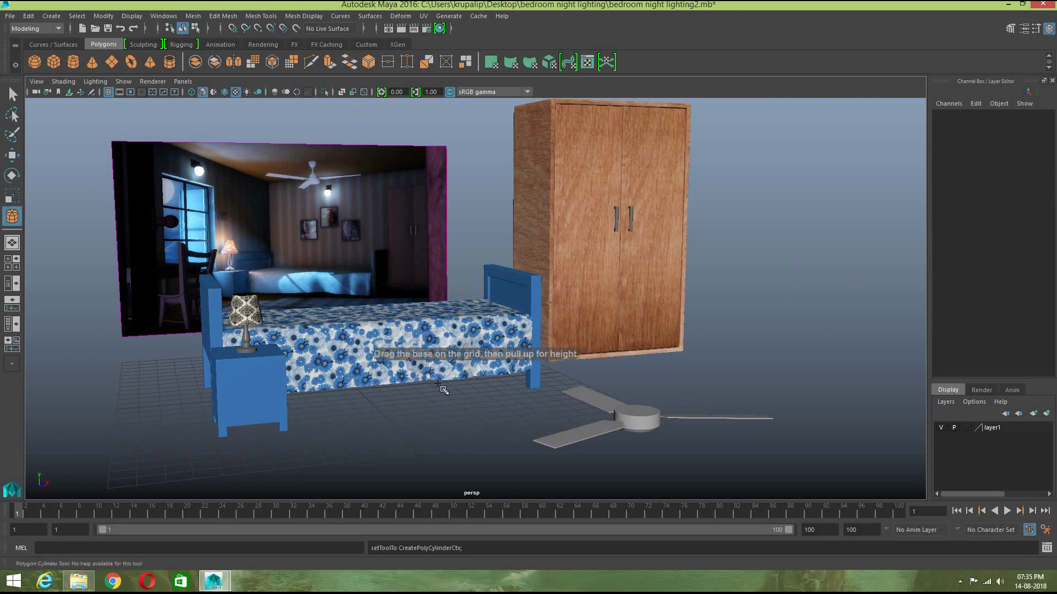
pyautogui.scroll(2, 443, 389)
pyautogui.scroll(2, 443, 397)
pyautogui.moveTo(481, 446)
pyautogui.mouseDown()
pyautogui.moveTo(493, 452)
pyautogui.moveTo(482, 431)
pyautogui.moveTo(493, 442)
pyautogui.moveTo(492, 424)
pyautogui.moveTo(512, 402)
pyautogui.moveTo(510, 369)
pyautogui.mouseUp()
pyautogui.press('Delete')
pyautogui.press('g')
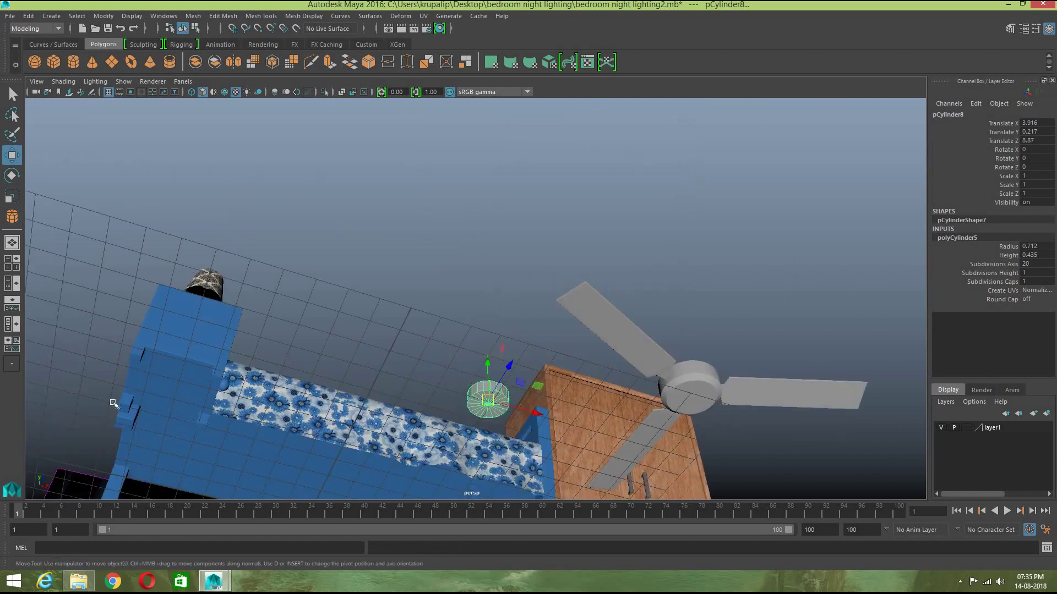
# Step: Try to delete the small cylinder's bottom cap faces, isolating them in the top and front views, and undo the deletion
pyautogui.click(13, 263)
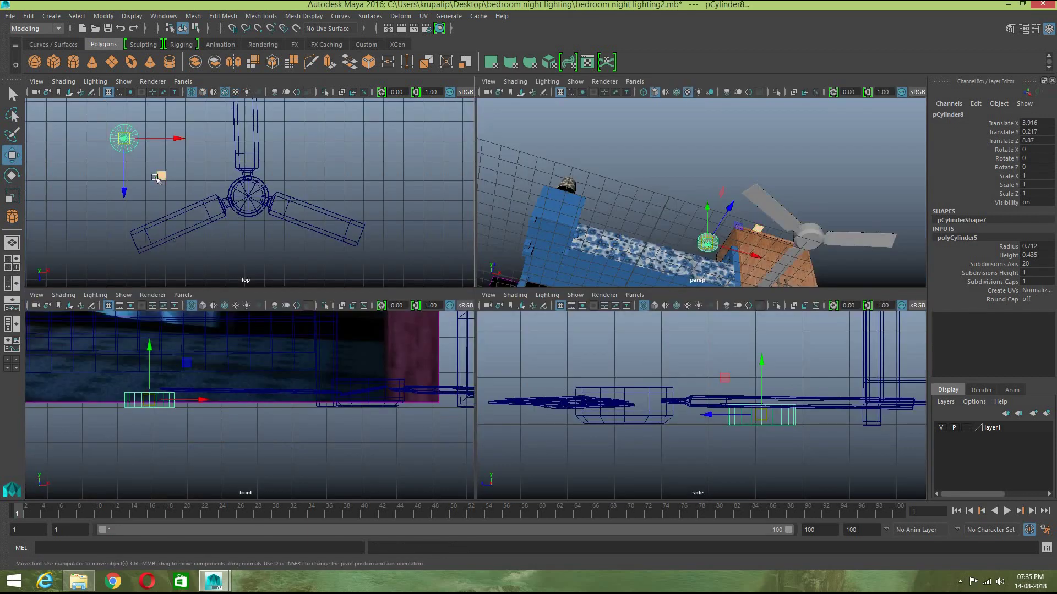
pyautogui.moveTo(122, 141); pyautogui.dragTo(123, 171, button='right')
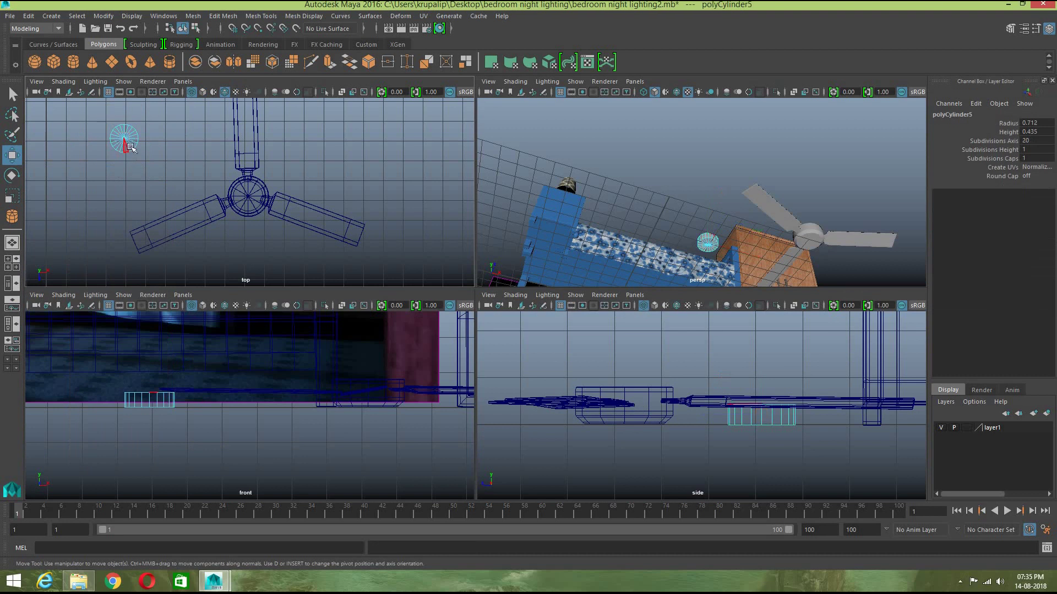
pyautogui.moveTo(111, 125); pyautogui.dragTo(138, 152)
pyautogui.keyDown('ctrl'); pyautogui.moveTo(170, 390); pyautogui.dragTo(183, 396); pyautogui.keyUp('ctrl')
pyautogui.click(202, 383)
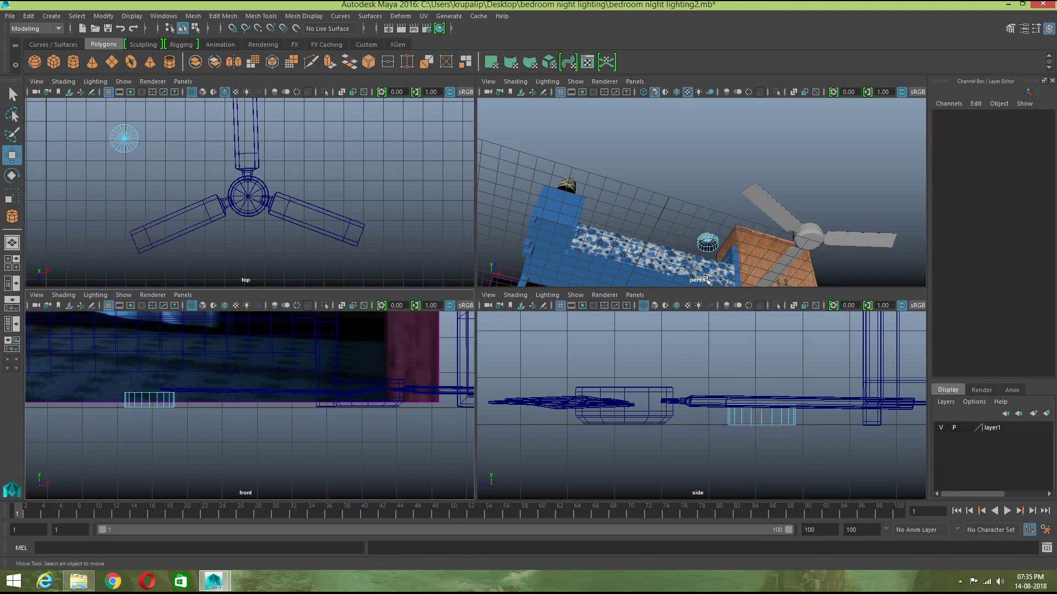
pyautogui.press('space')
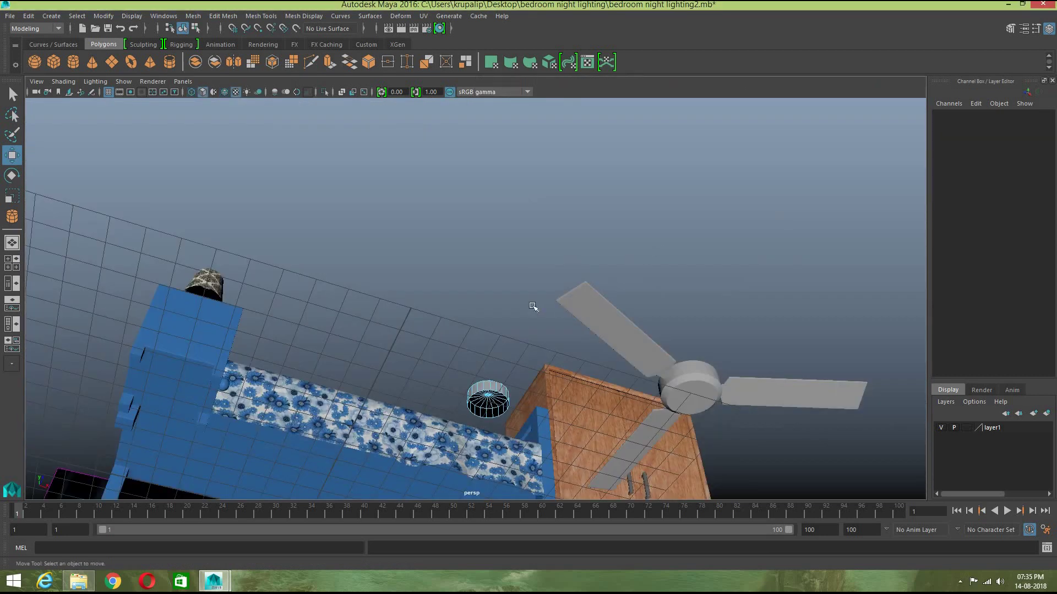
pyautogui.keyDown('alt'); pyautogui.moveTo(493, 334); pyautogui.dragTo(512, 379); pyautogui.keyUp('alt')
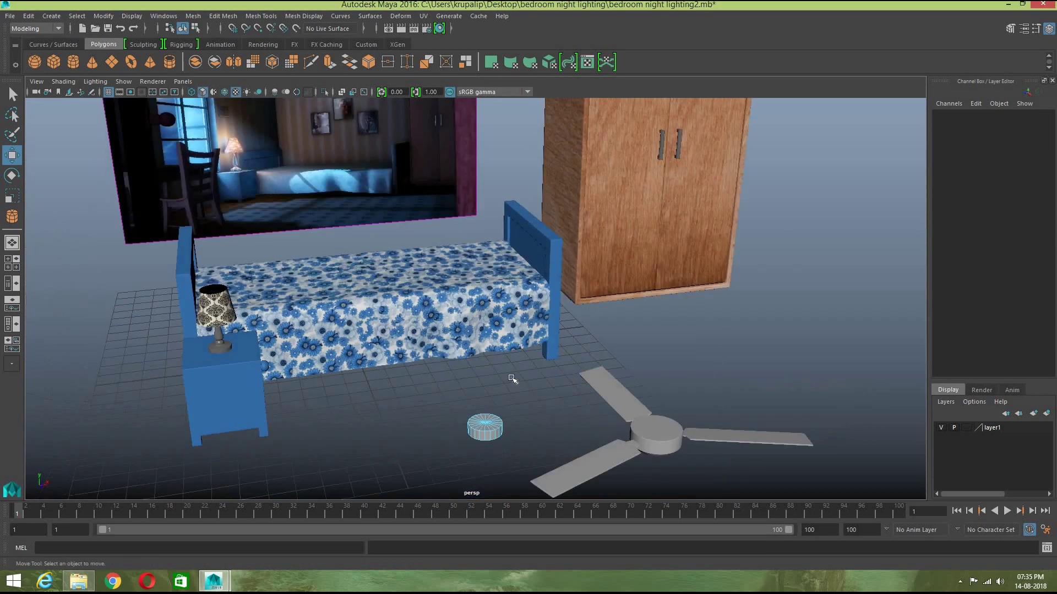
pyautogui.hotkey('ctrl', 'z')
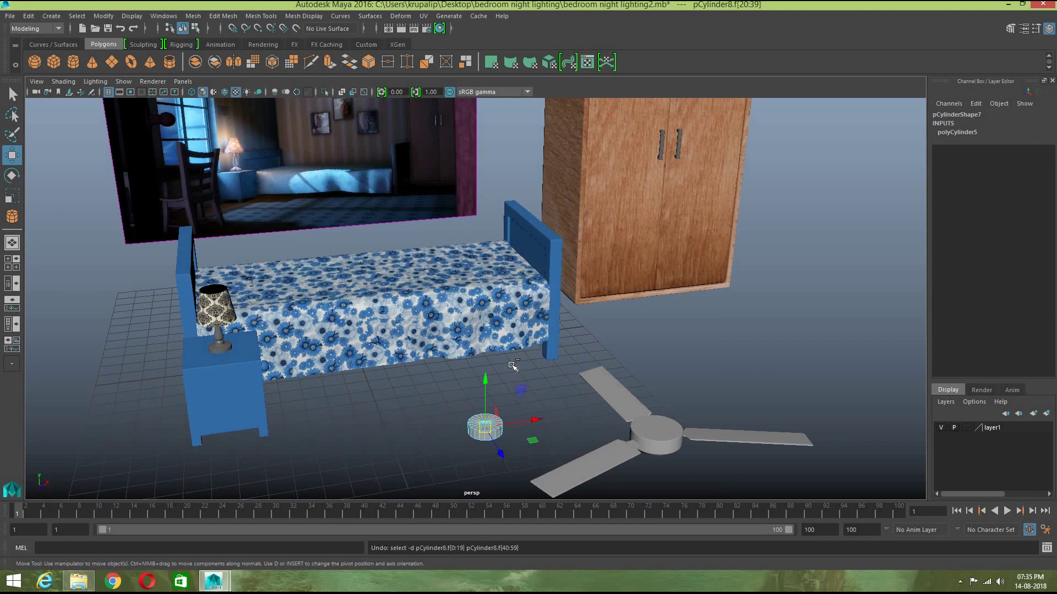
pyautogui.hotkey('ctrl', 'z')
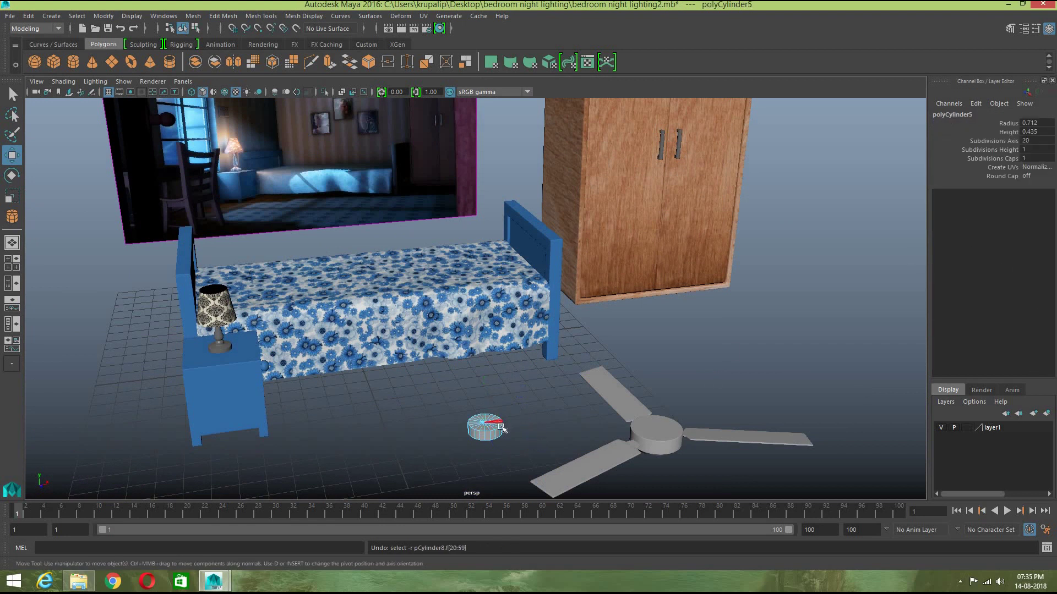
# Step: Return the small cylinder to object mode and set its Subdivisions Axis to 12
pyautogui.moveTo(500, 414); pyautogui.dragTo(545, 246, button='right')
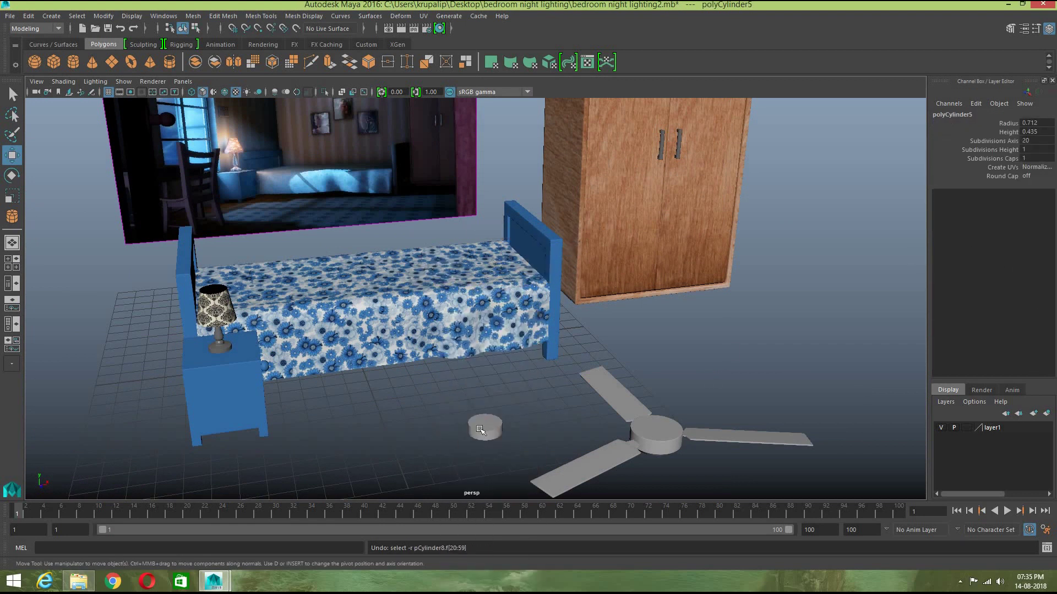
pyautogui.click(945, 237)
pyautogui.click(1030, 264)
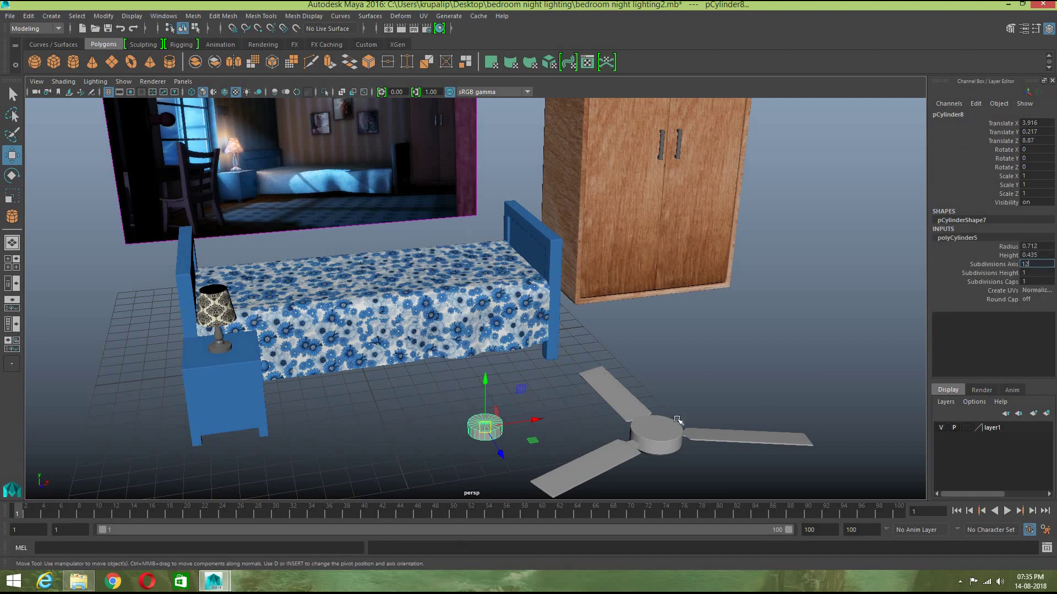
pyautogui.click(556, 424)
pyautogui.click(491, 429)
# Step: Delete the small cylinder's bottom cap faces, isolating them from the sides and top in the top and front views
pyautogui.scroll(3, 515, 463)
pyautogui.keyDown('alt'); pyautogui.moveTo(527, 445); pyautogui.dragTo(436, 435); pyautogui.keyUp('alt')
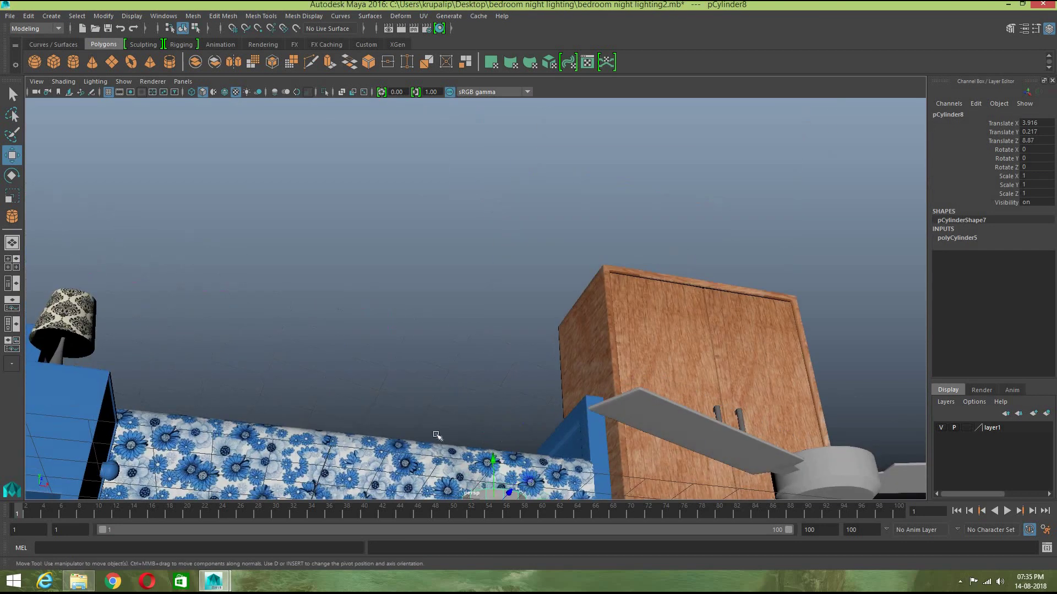
pyautogui.click(13, 262)
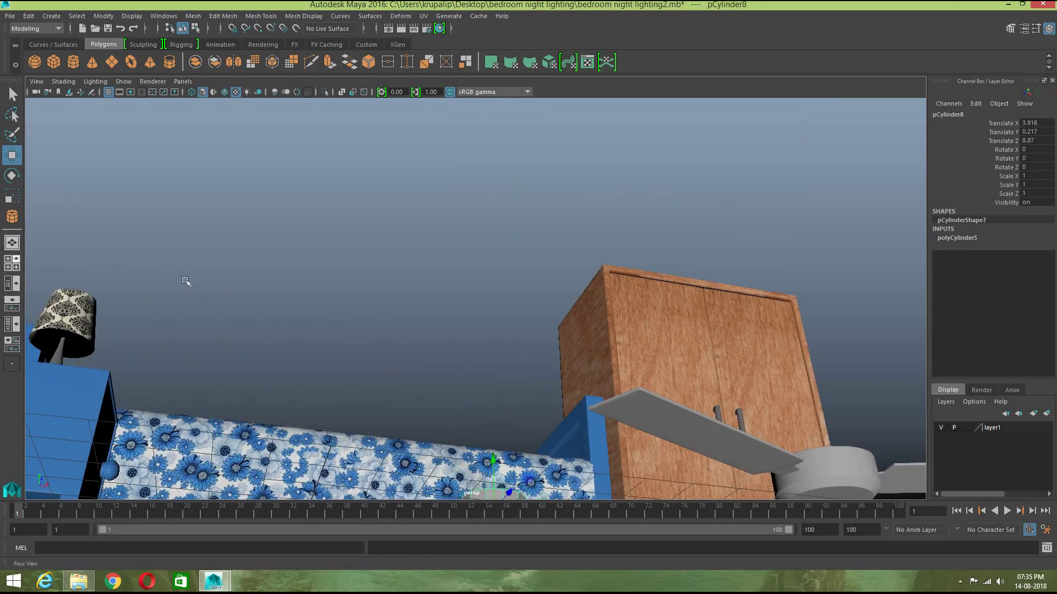
pyautogui.rightClick(121, 140)
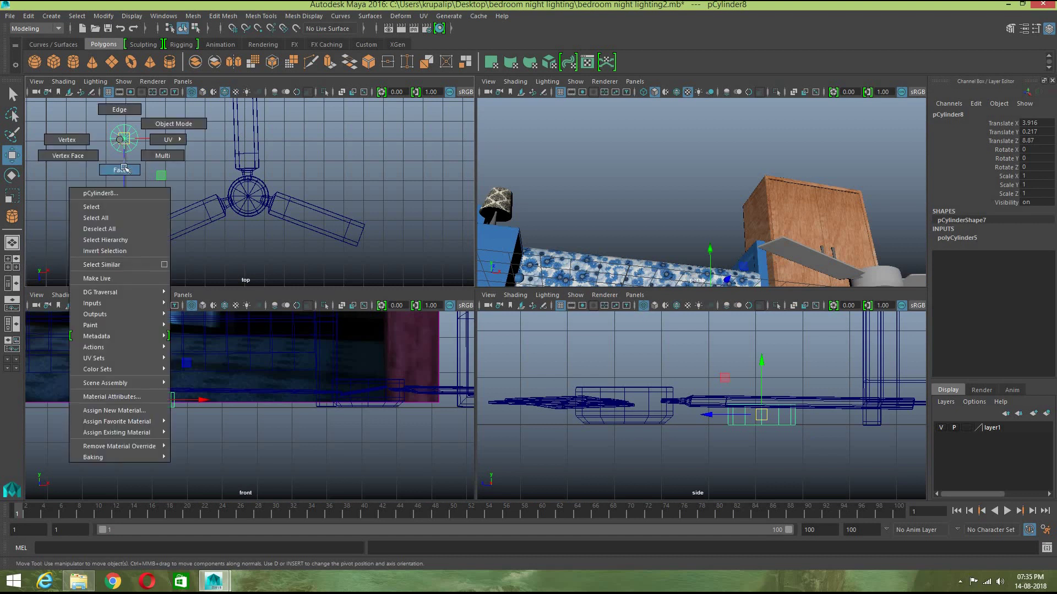
pyautogui.click(123, 161)
pyautogui.moveTo(118, 137); pyautogui.dragTo(158, 200)
pyautogui.keyDown('ctrl'); pyautogui.moveTo(96, 372); pyautogui.dragTo(176, 396); pyautogui.keyUp('ctrl')
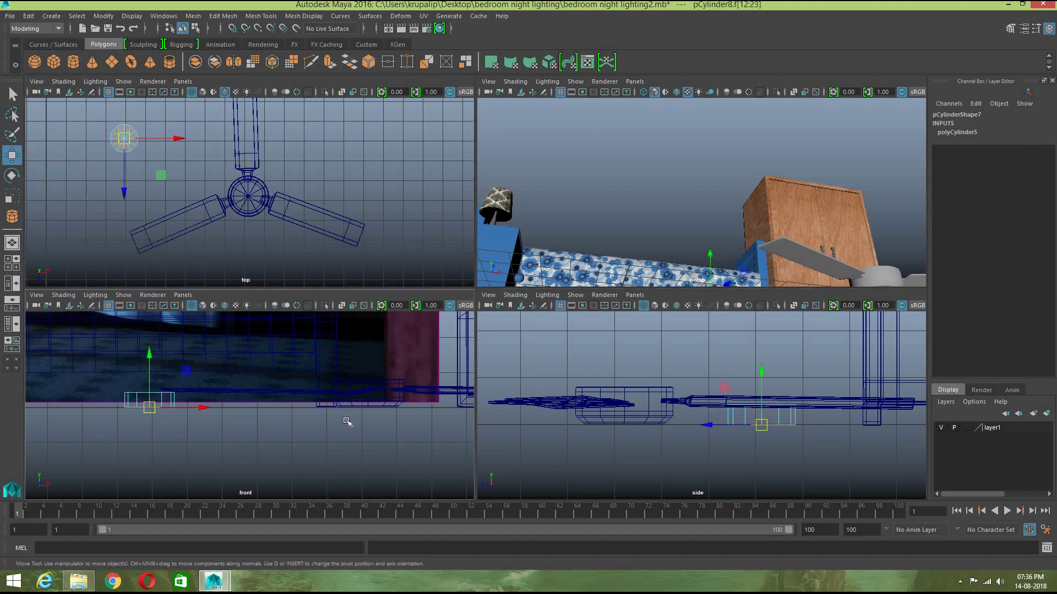
pyautogui.click(657, 350)
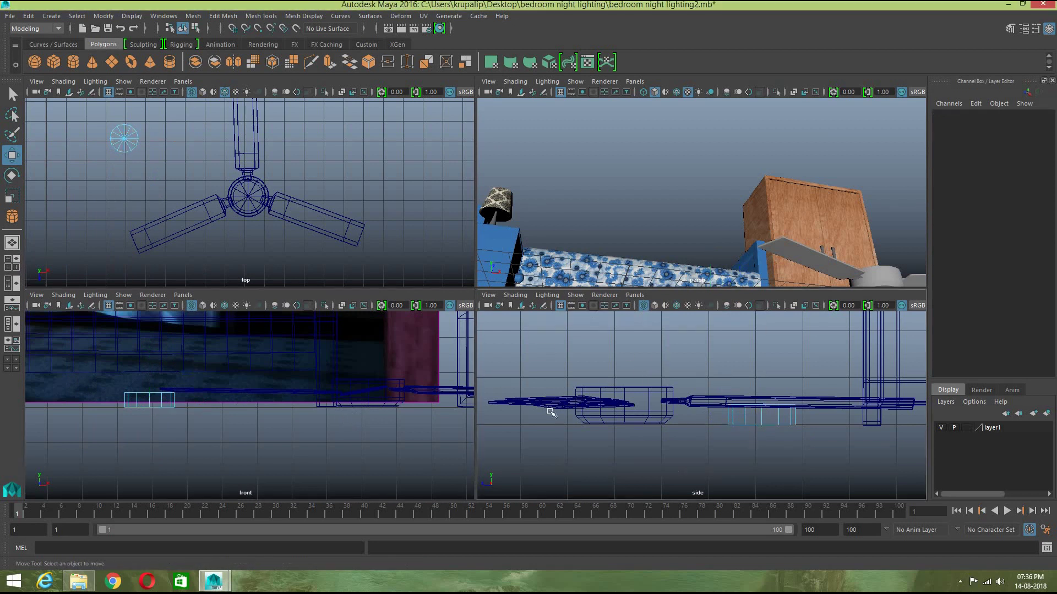
pyautogui.press('space')
pyautogui.scroll(-5, 566, 392)
pyautogui.press('space')
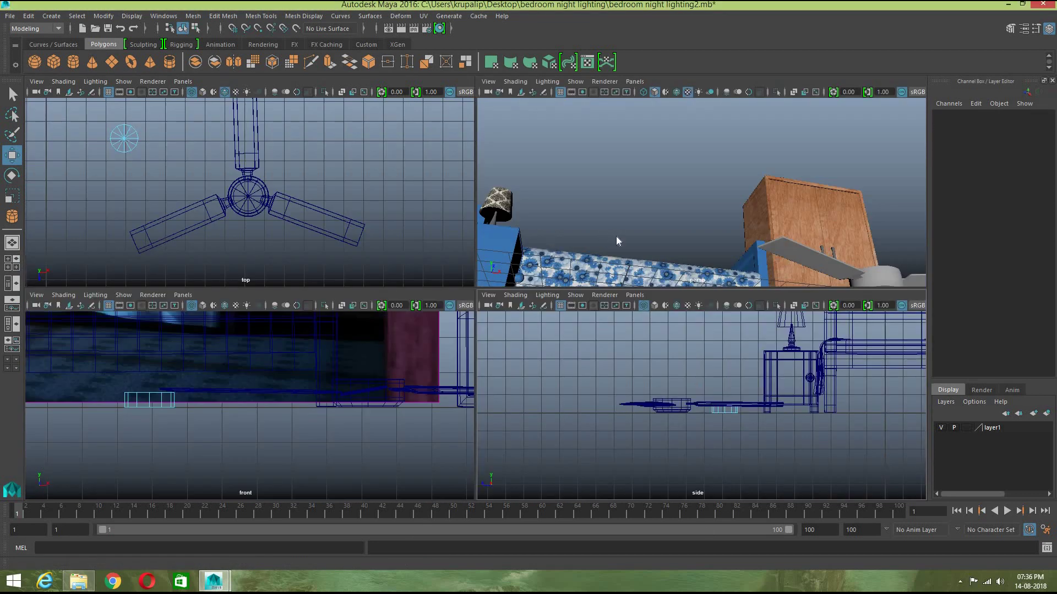
# Step: Extrude the small cylinder's top cap faces straight up to add a second section
pyautogui.press('space')
pyautogui.keyDown('alt'); pyautogui.moveTo(616, 236); pyautogui.dragTo(564, 426); pyautogui.keyUp('alt')
pyautogui.scroll(-5, 550, 418)
pyautogui.scroll(2, 538, 409)
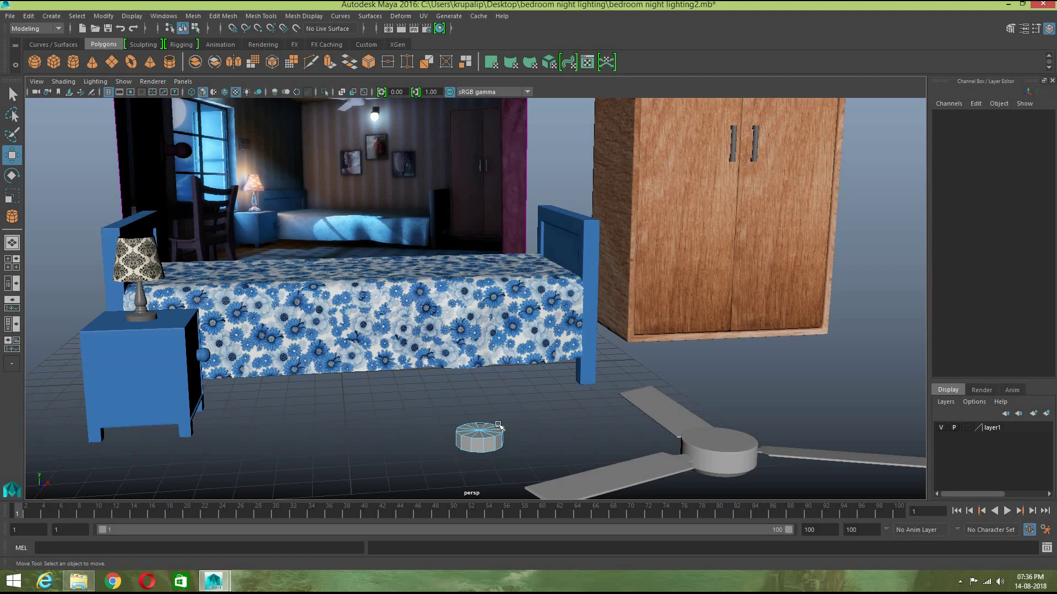
pyautogui.keyDown('alt'); pyautogui.moveTo(545, 399); pyautogui.dragTo(548, 458, button='middle'); pyautogui.keyUp('alt')
pyautogui.keyDown('alt'); pyautogui.moveTo(549, 457); pyautogui.dragTo(509, 430); pyautogui.keyUp('alt')
pyautogui.click(482, 424)
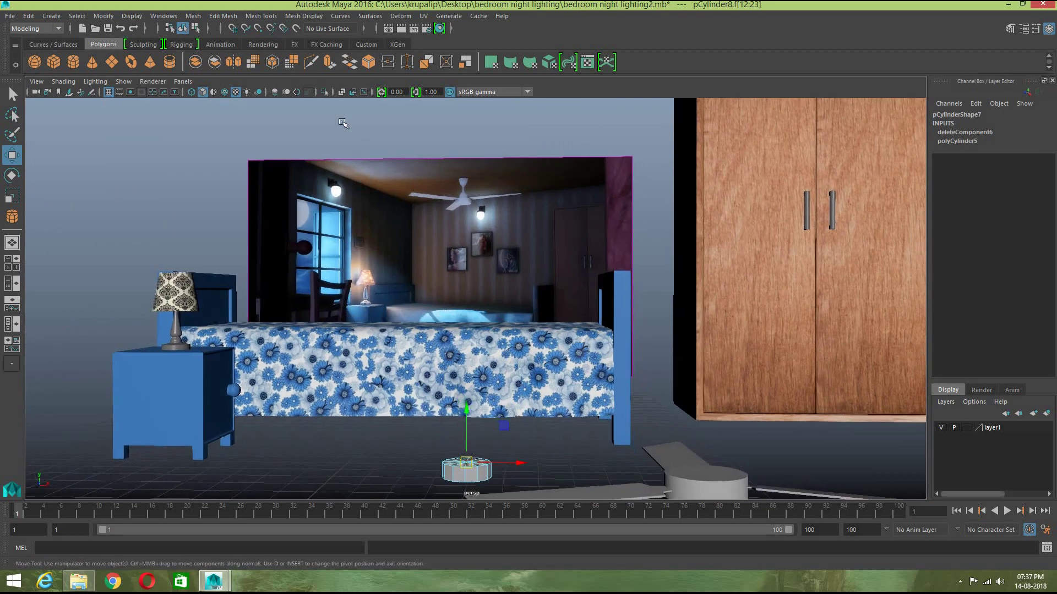
pyautogui.click(329, 62)
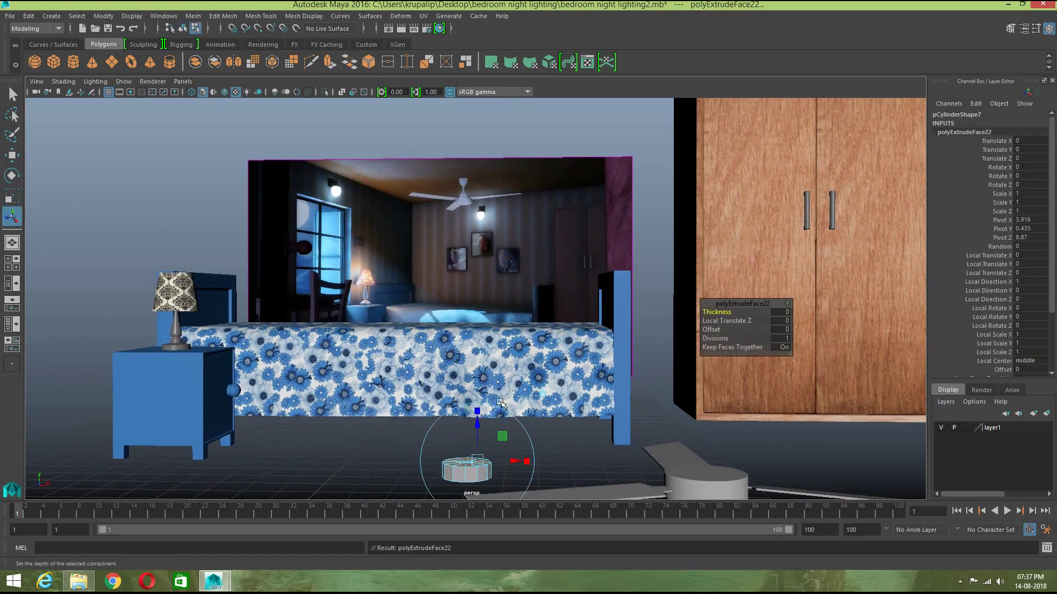
pyautogui.press('w')
pyautogui.moveTo(468, 416); pyautogui.dragTo(468, 380)
# Step: Scale the extruded top cap inward and lower it to form a short tapered section
pyautogui.press('r')
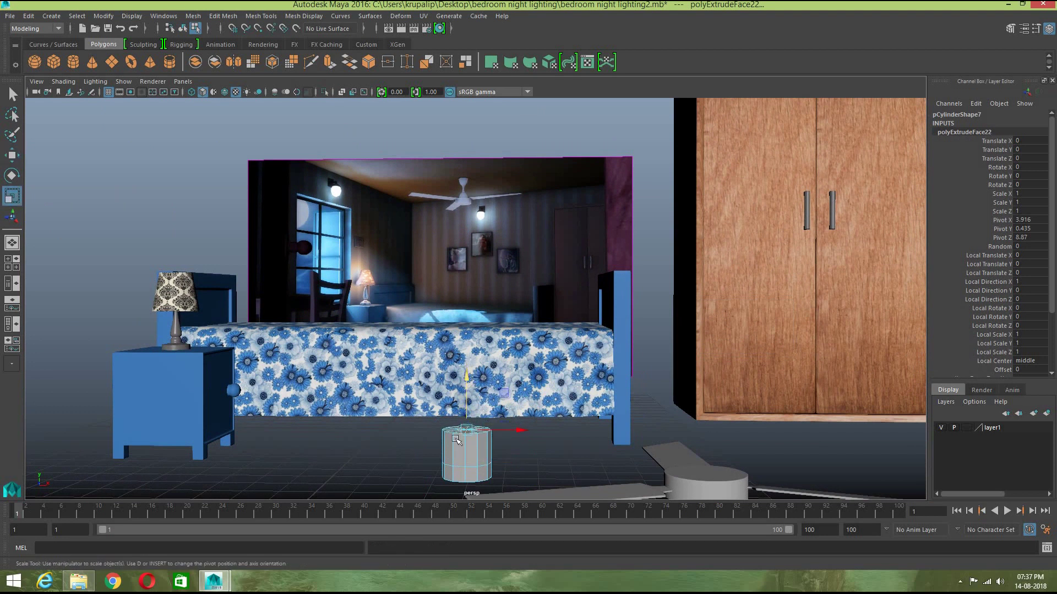
pyautogui.moveTo(466, 432); pyautogui.dragTo(460, 435)
pyautogui.moveTo(456, 433); pyautogui.dragTo(453, 433)
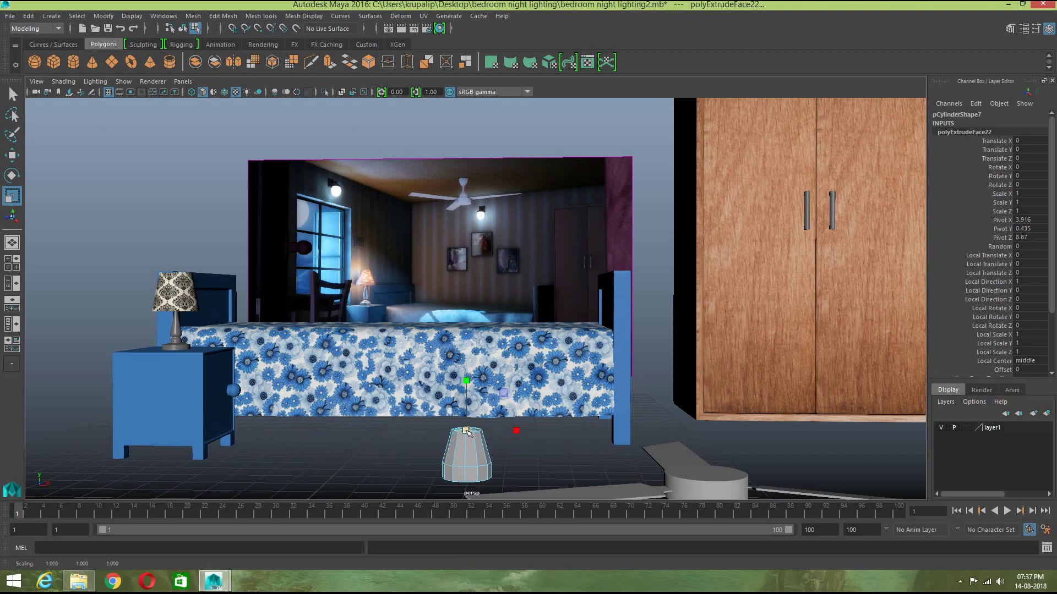
pyautogui.press('w')
pyautogui.moveTo(467, 385); pyautogui.dragTo(475, 426)
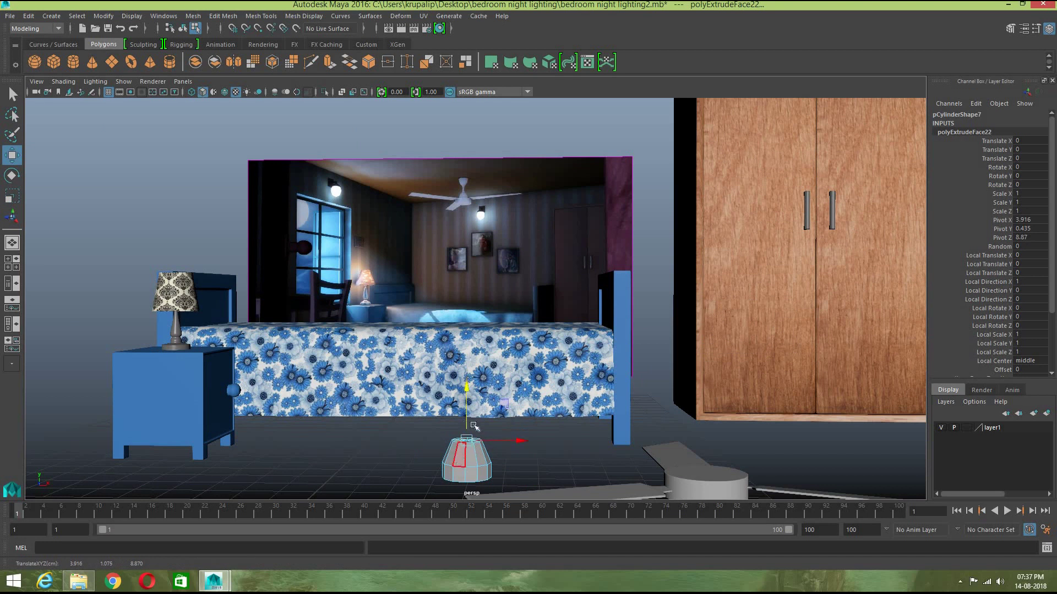
pyautogui.moveTo(468, 389); pyautogui.dragTo(467, 393)
# Step: Raise the horizontal edge loop between the cylinder's straight base and its tapered section slightly
pyautogui.moveTo(472, 465); pyautogui.dragTo(468, 233, button='right')
pyautogui.doubleClick(472, 465)
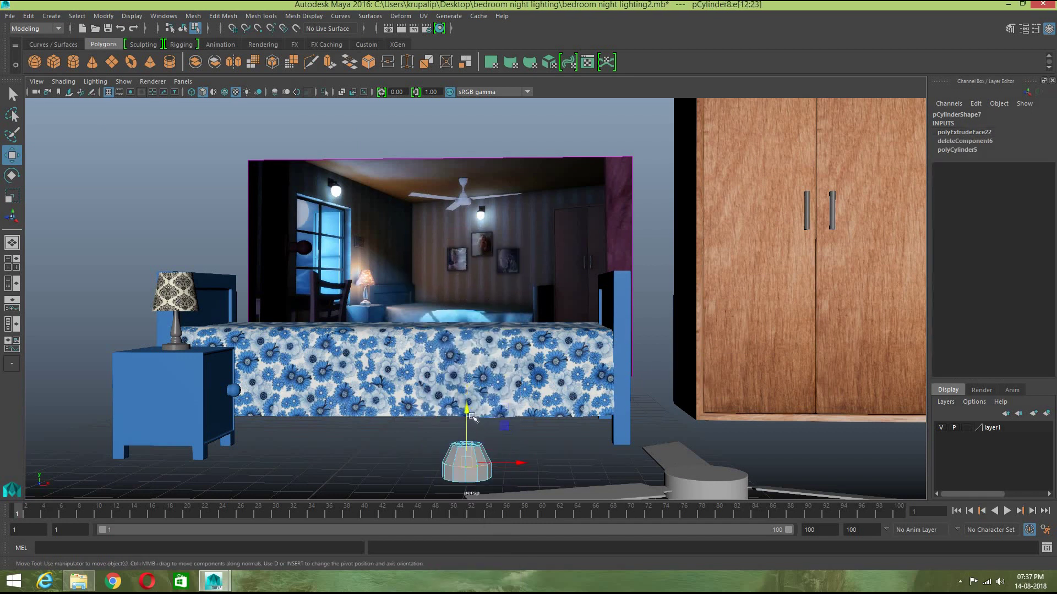
pyautogui.moveTo(466, 404); pyautogui.dragTo(466, 406)
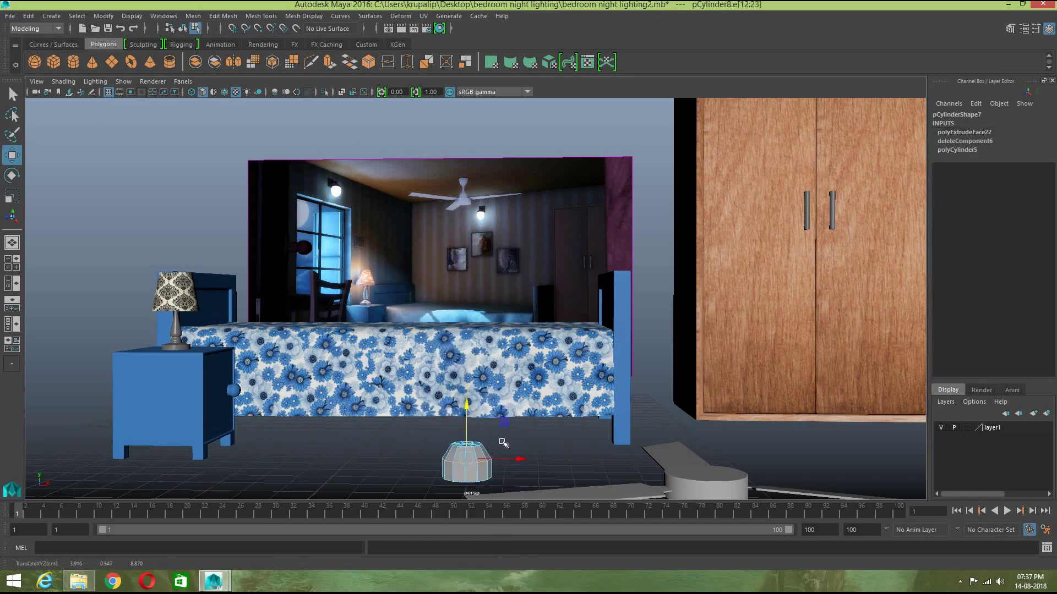
pyautogui.click(531, 446)
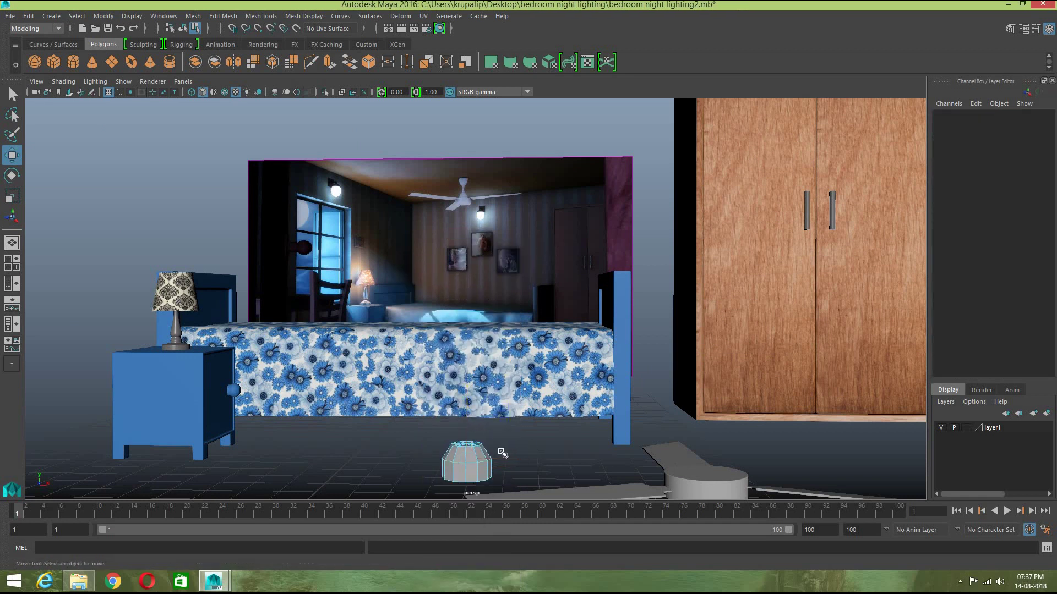
pyautogui.click(470, 462)
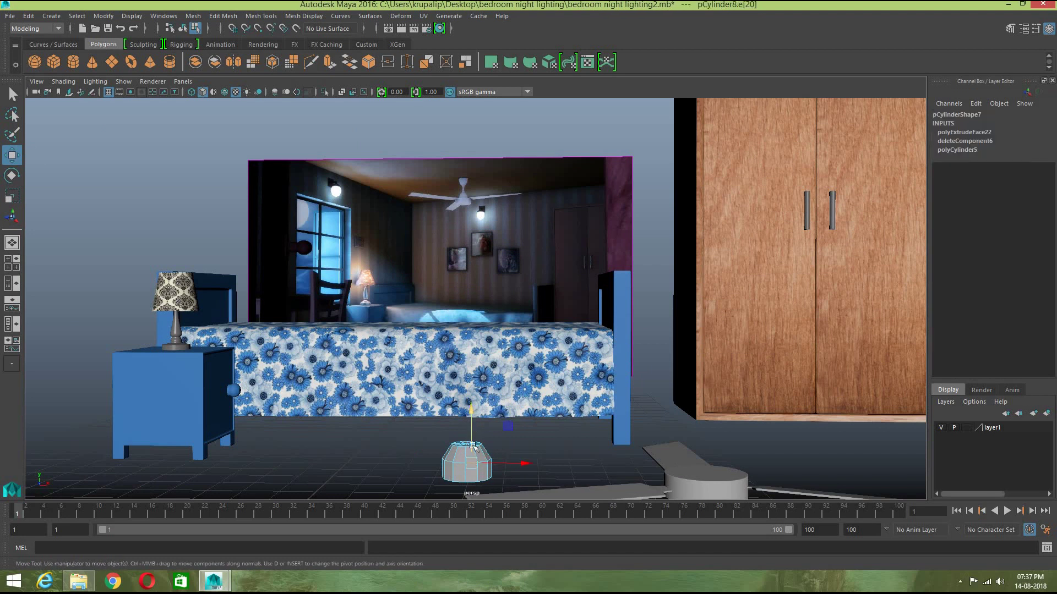
pyautogui.doubleClick(460, 465)
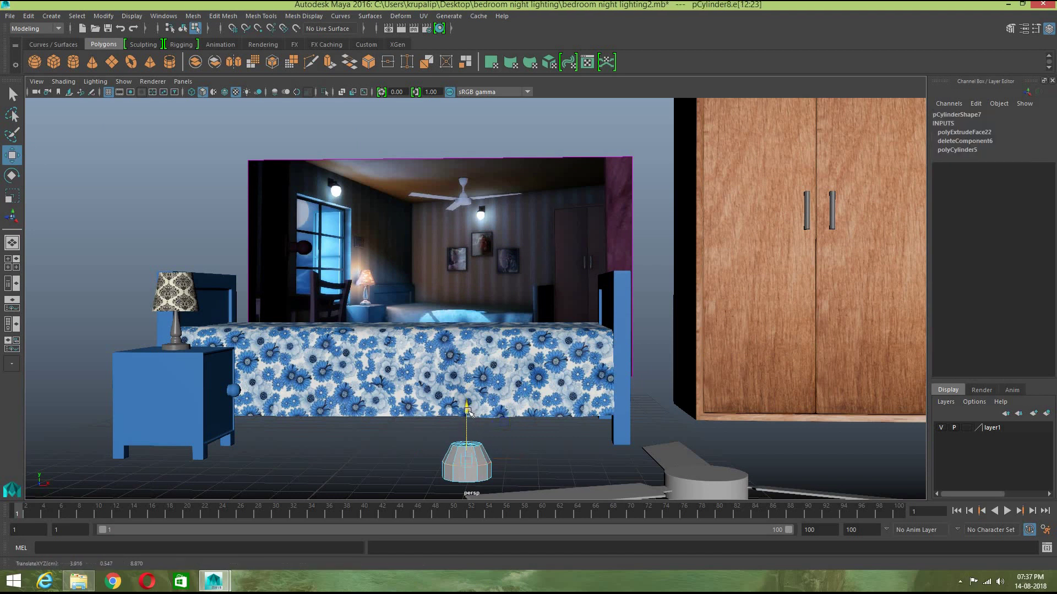
pyautogui.click(510, 445)
# Step: Insert a horizontal edge loop around the tapered section and scale it outward to round the profile into a dome
pyautogui.click(259, 20)
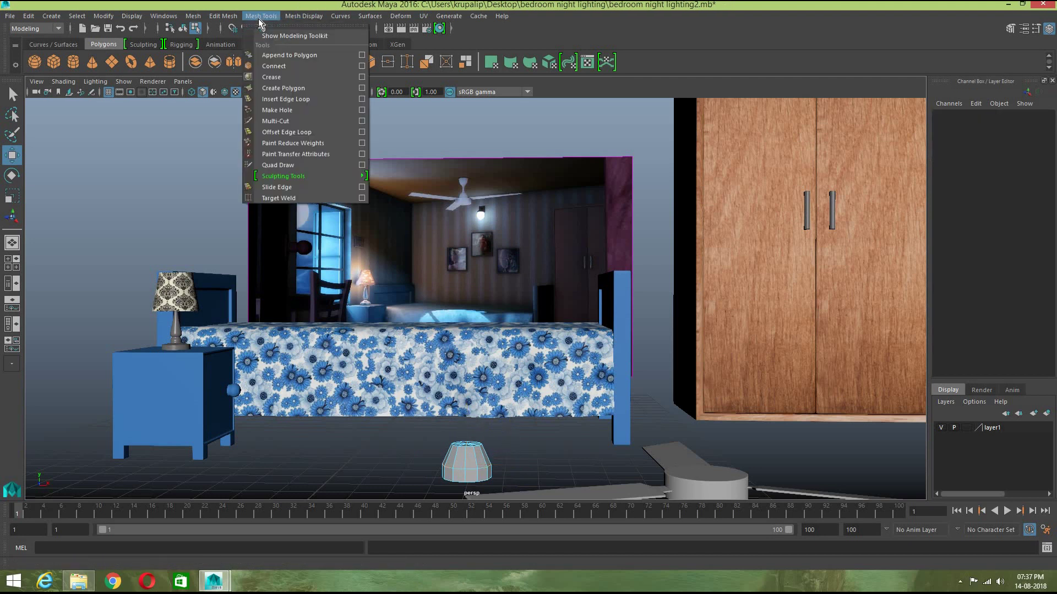
pyautogui.click(286, 99)
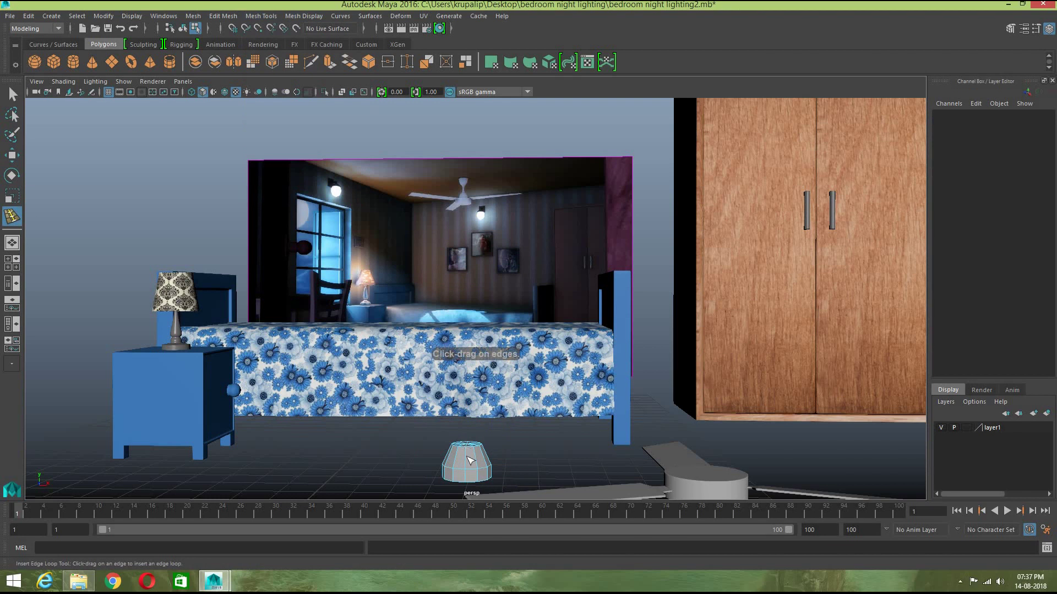
pyautogui.click(469, 460)
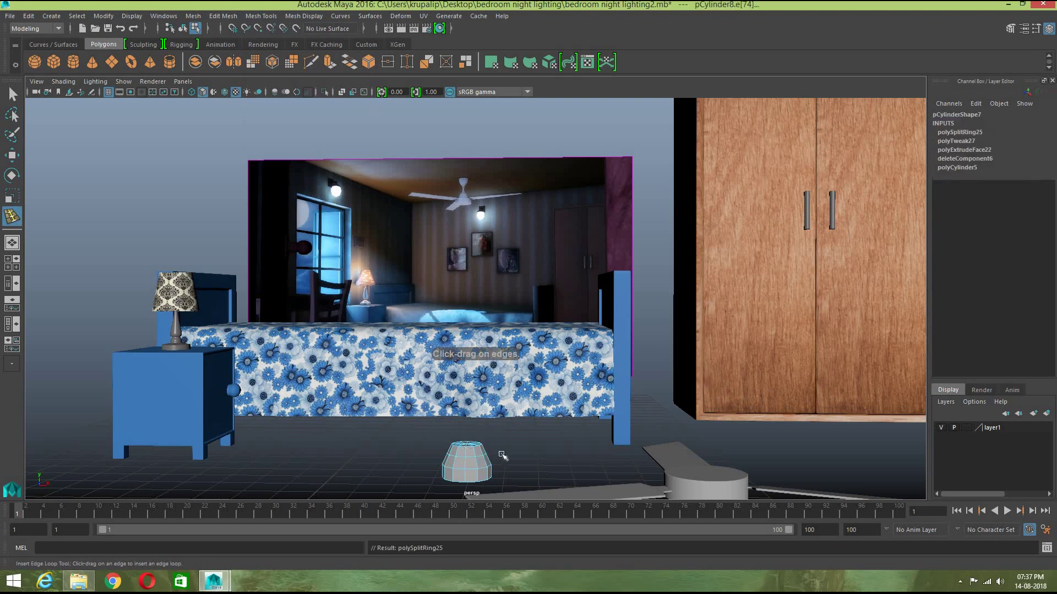
pyautogui.press('r')
pyautogui.moveTo(468, 454); pyautogui.dragTo(478, 421)
pyautogui.click(524, 461)
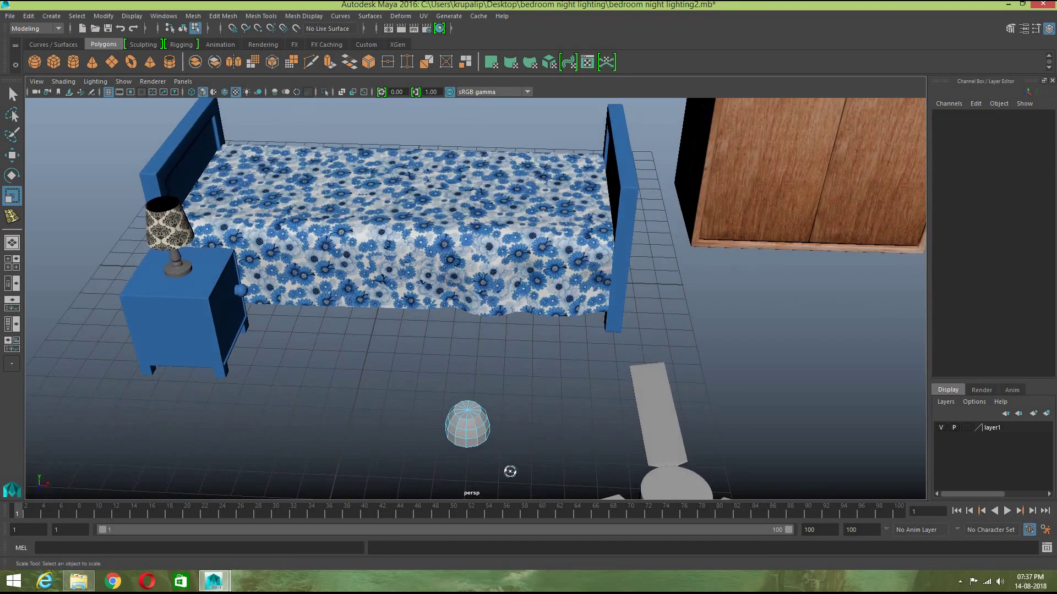
# Step: Extrude the dome's top cap faces, scaling them inward and raising them slightly
pyautogui.keyDown('alt'); pyautogui.moveTo(509, 470); pyautogui.dragTo(483, 389); pyautogui.keyUp('alt')
pyautogui.moveTo(467, 356); pyautogui.dragTo(469, 355, button='right')
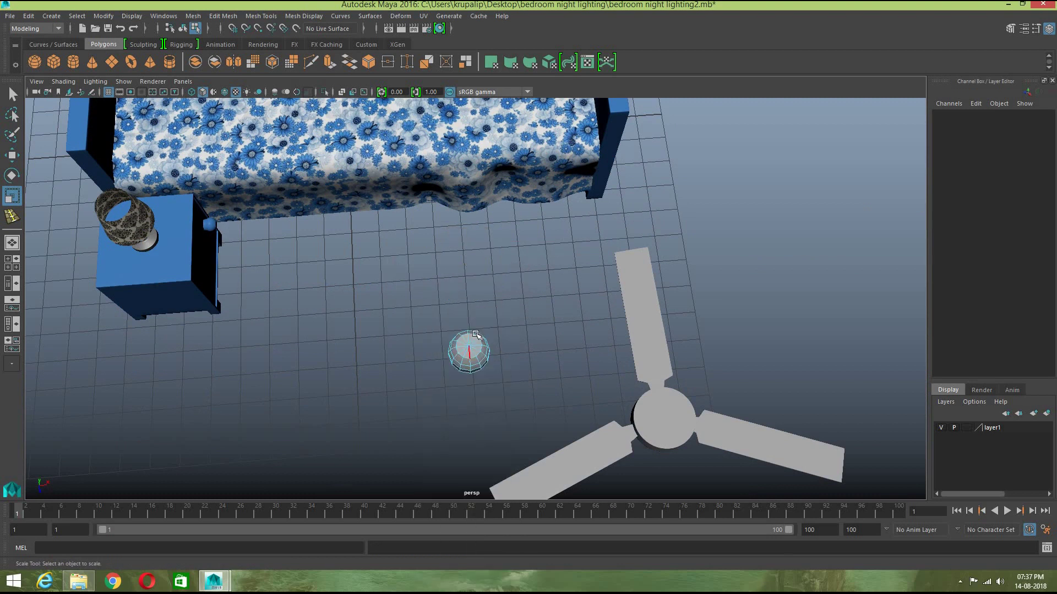
pyautogui.doubleClick(472, 348)
pyautogui.keyDown('alt'); pyautogui.moveTo(507, 383); pyautogui.dragTo(509, 330); pyautogui.keyUp('alt')
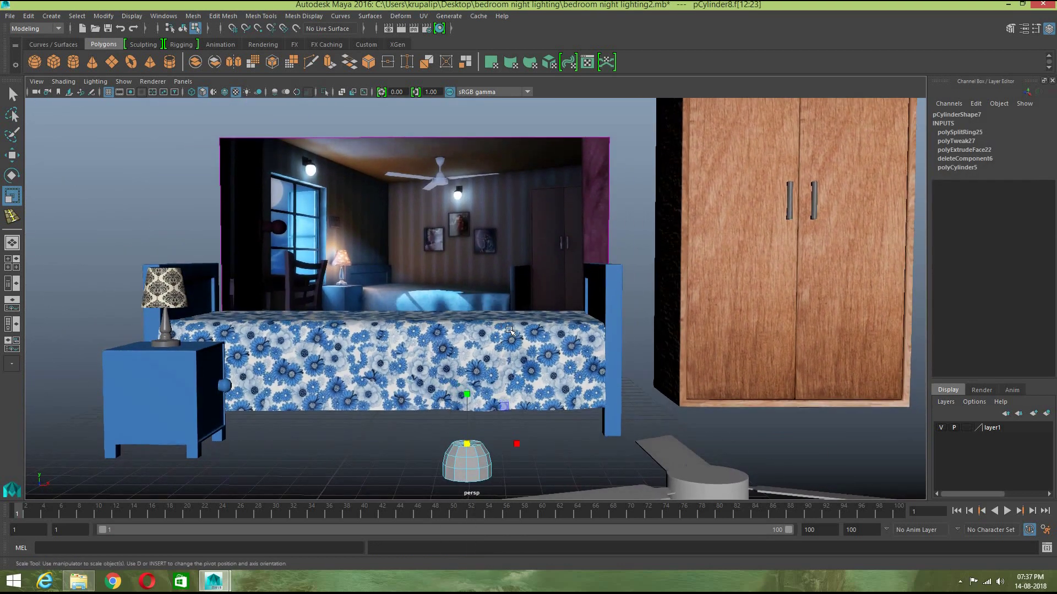
pyautogui.click(330, 62)
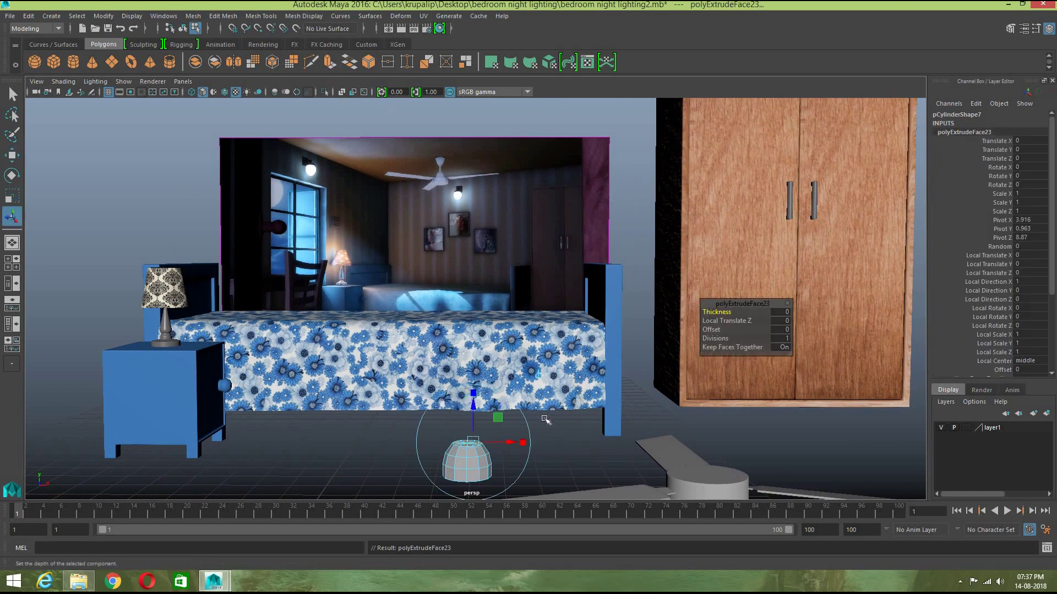
pyautogui.press('r')
pyautogui.moveTo(466, 445); pyautogui.dragTo(463, 444)
pyautogui.press('w')
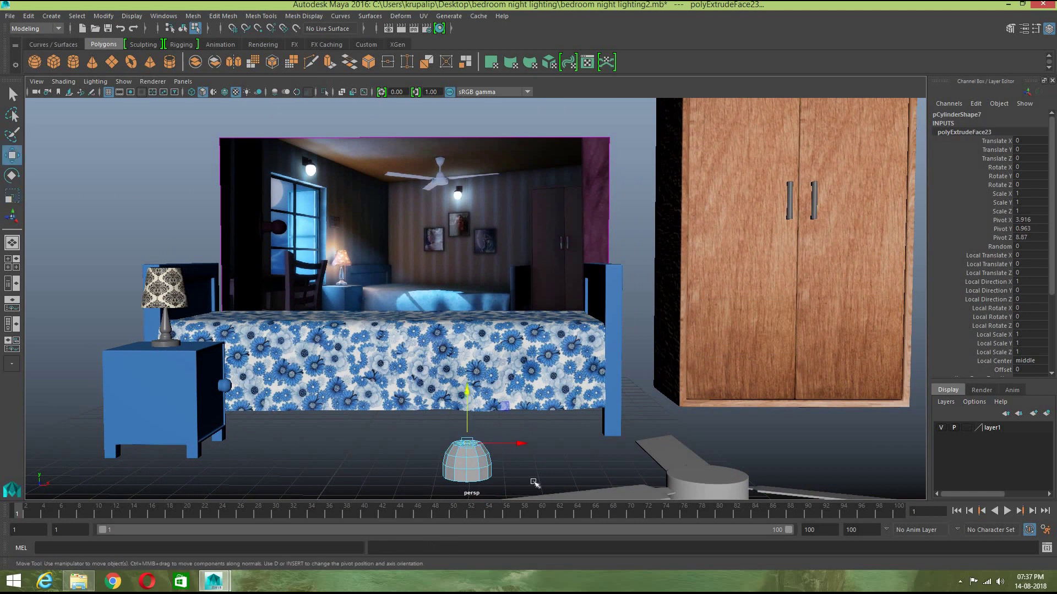
pyautogui.scroll(5, 533, 484)
pyautogui.keyDown('alt'); pyautogui.moveTo(540, 464); pyautogui.dragTo(544, 470); pyautogui.keyUp('alt')
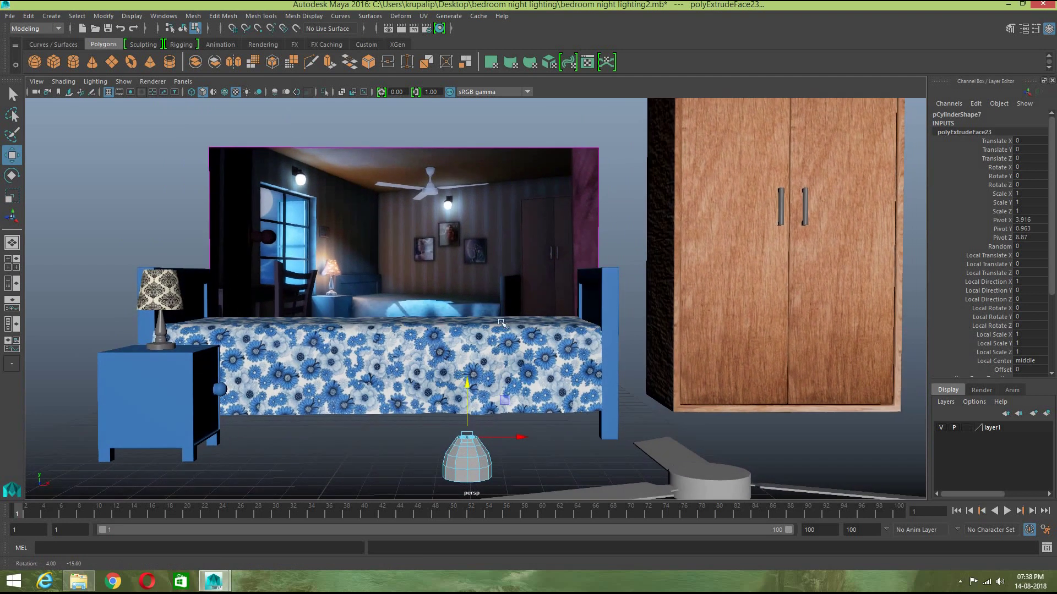
# Step: Extrude the raised top cap faces again and scale them inward to make a smaller inset, keeping the inset faces selected
pyautogui.click(330, 63)
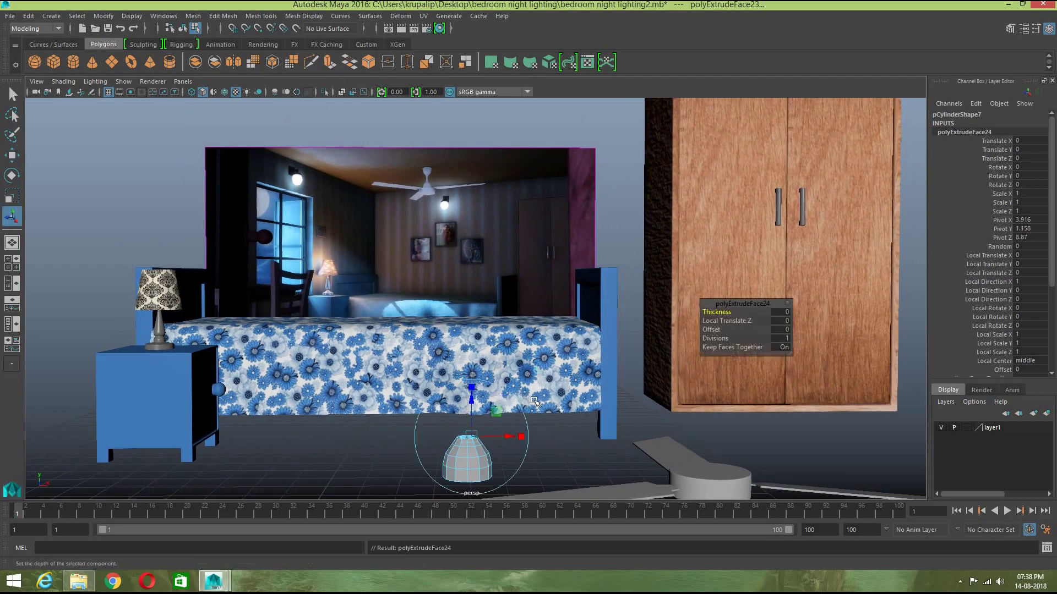
pyautogui.press('f')
pyautogui.scroll(-3, 560, 415)
pyautogui.keyDown('alt'); pyautogui.moveTo(560, 415); pyautogui.dragTo(559, 327); pyautogui.keyUp('alt')
pyautogui.press('r')
pyautogui.moveTo(476, 299); pyautogui.dragTo(443, 324)
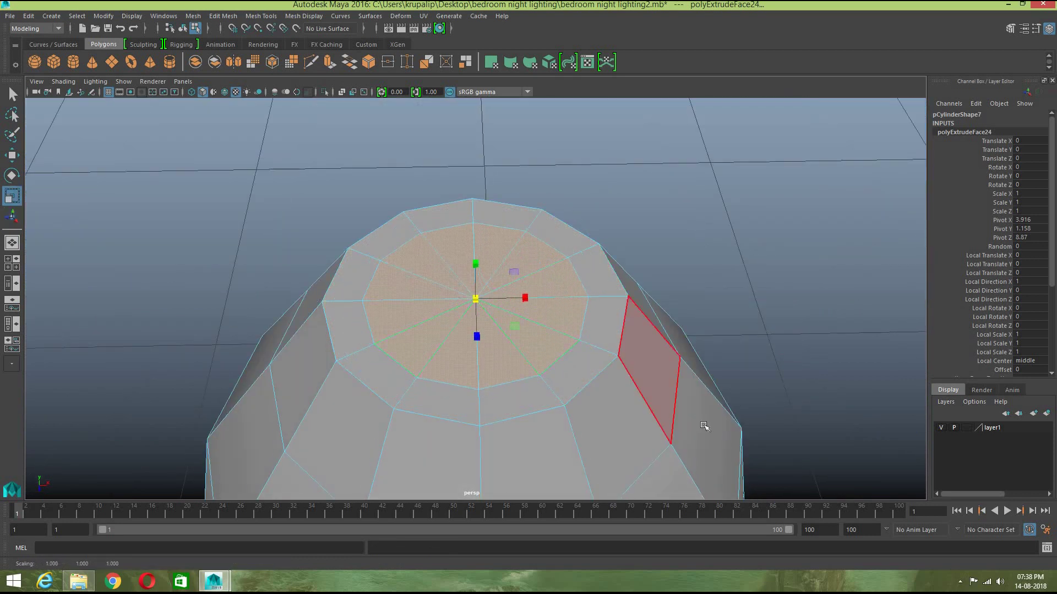
pyautogui.scroll(-2, 682, 391)
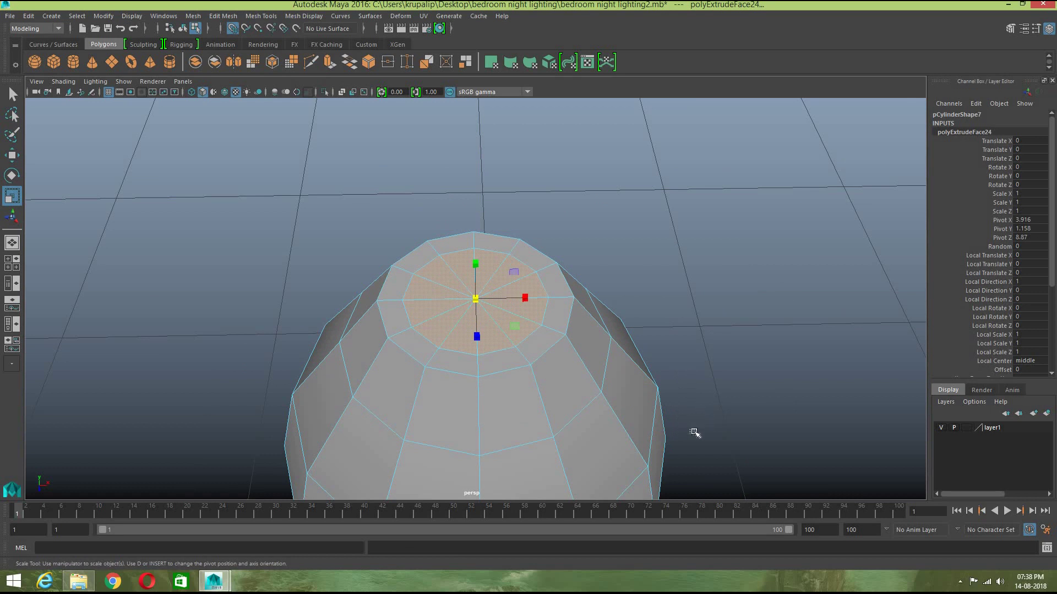
pyautogui.click(713, 445)
pyautogui.scroll(-2, 724, 447)
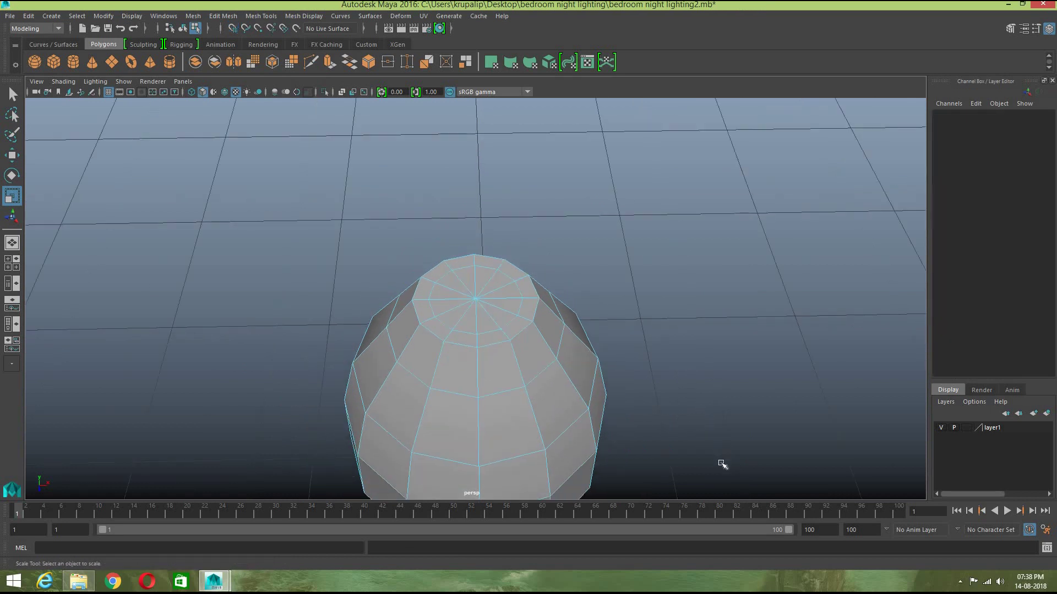
pyautogui.hotkey('ctrl', 'z')
# Step: Try to extrude the inset top faces upward into a narrow neck, and undo the extrusion
pyautogui.scroll(-3, 727, 458)
pyautogui.keyDown('alt'); pyautogui.moveTo(726, 454); pyautogui.dragTo(706, 406); pyautogui.keyUp('alt')
pyautogui.scroll(-4, 706, 405)
pyautogui.keyDown('alt'); pyautogui.moveTo(706, 407); pyautogui.dragTo(708, 510, button='middle'); pyautogui.keyUp('alt')
pyautogui.keyDown('alt'); pyautogui.moveTo(679, 475); pyautogui.dragTo(678, 444); pyautogui.keyUp('alt')
pyautogui.scroll(-6, 677, 444)
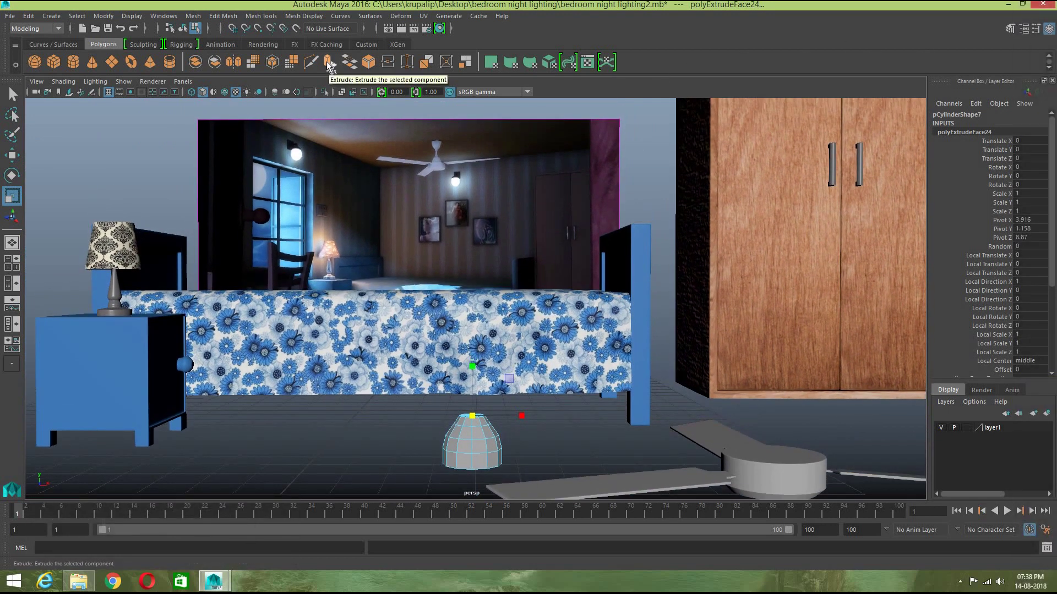
pyautogui.click(328, 62)
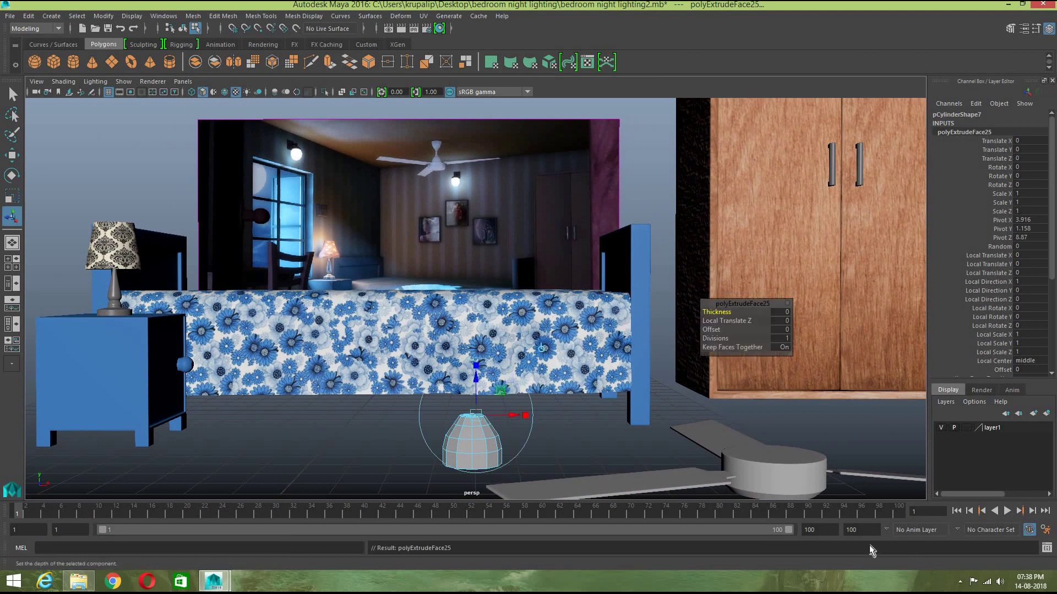
pyautogui.press('w')
pyautogui.moveTo(474, 353); pyautogui.dragTo(475, 319)
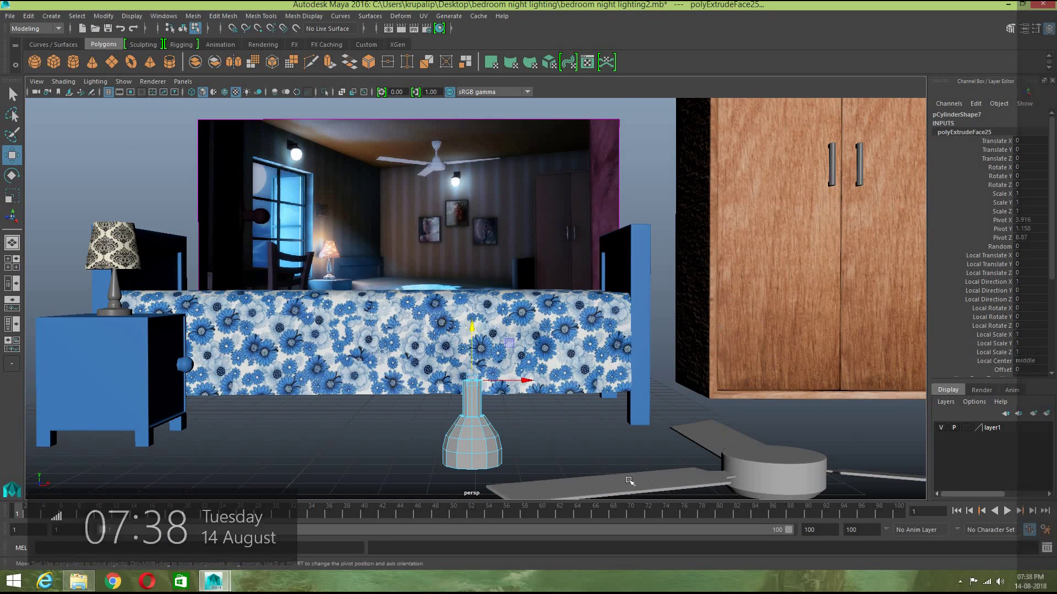
pyautogui.hotkey('ctrl', 'z')
pyautogui.hotkey('ctrl', 'z')
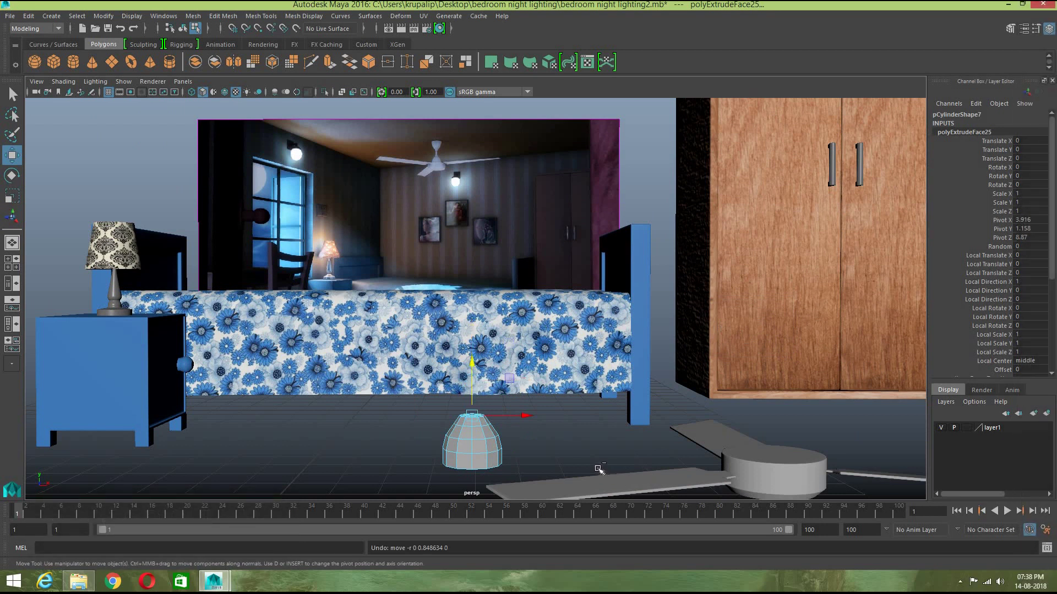
pyautogui.keyDown('alt'); pyautogui.moveTo(553, 465); pyautogui.dragTo(554, 465); pyautogui.keyUp('alt')
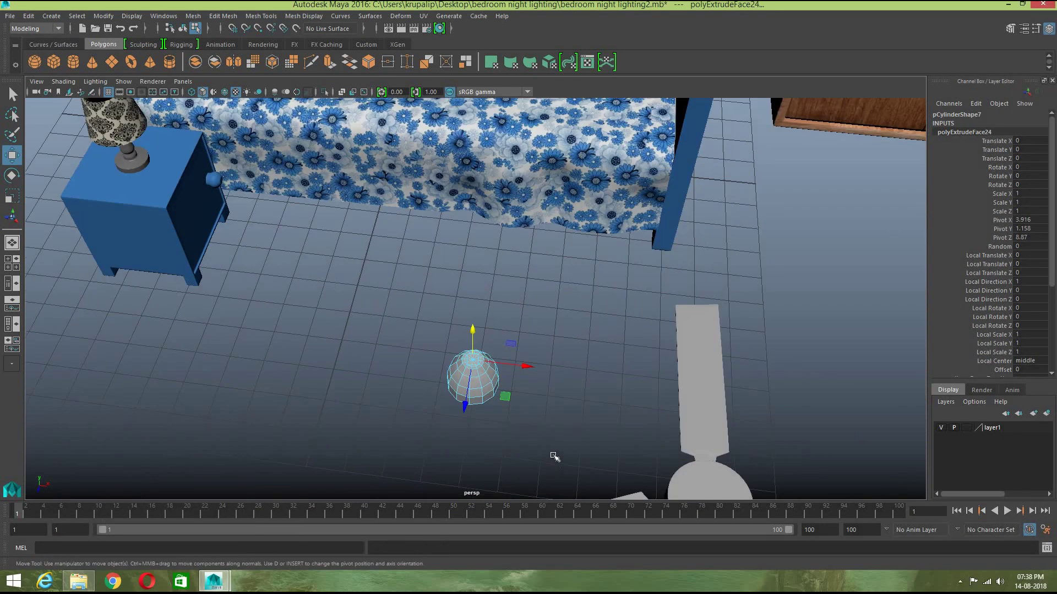
# Step: Extrude the dome's inset top faces and move them upward to form a narrow neck
pyautogui.scroll(2, 544, 440)
pyautogui.press('r')
pyautogui.scroll(5, 521, 427)
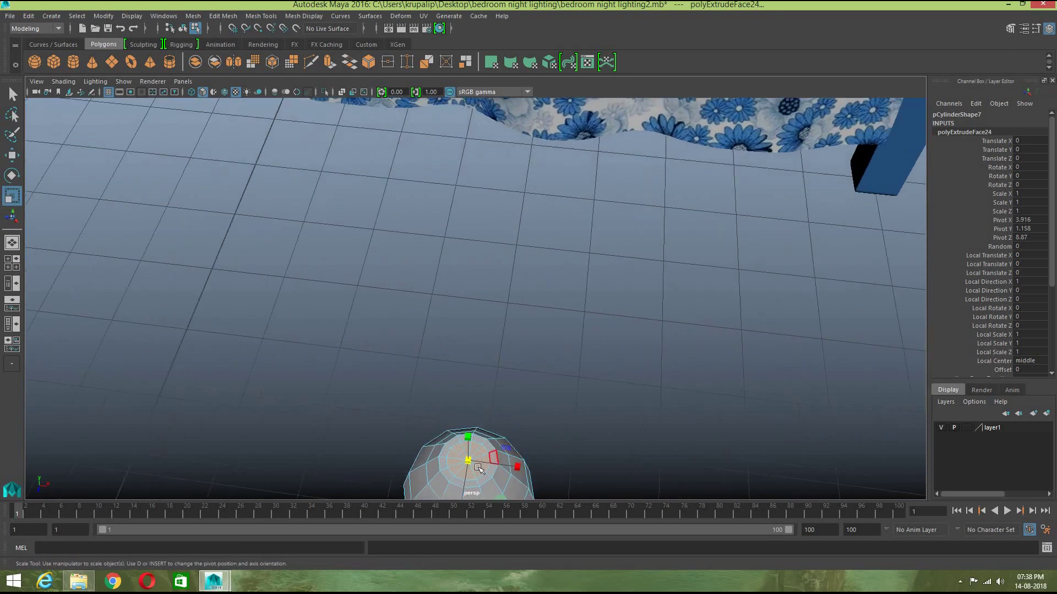
pyautogui.moveTo(467, 460); pyautogui.dragTo(459, 461)
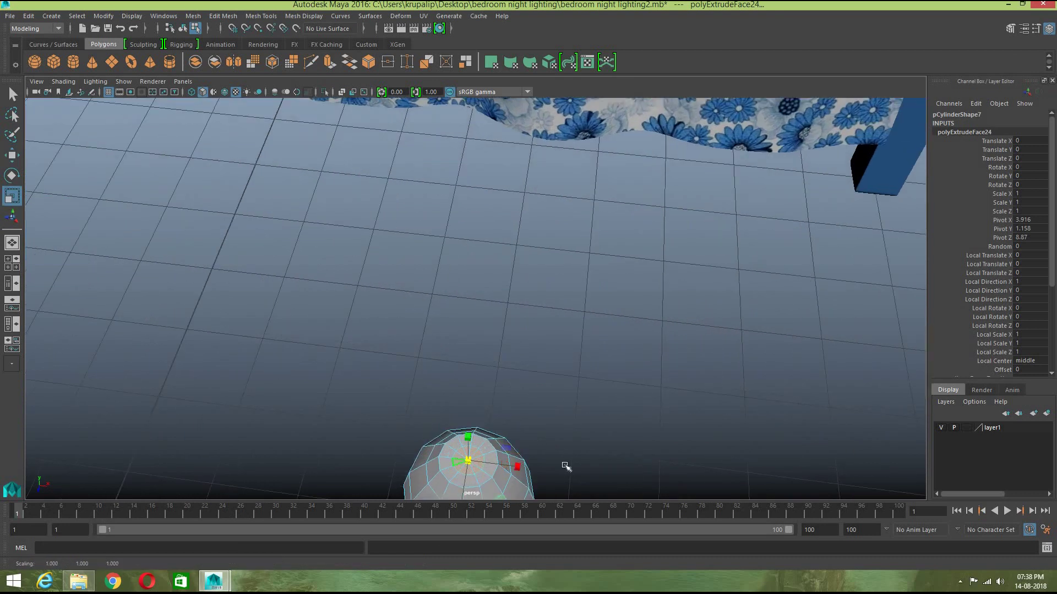
pyautogui.scroll(-10, 585, 438)
pyautogui.scroll(-6, 595, 454)
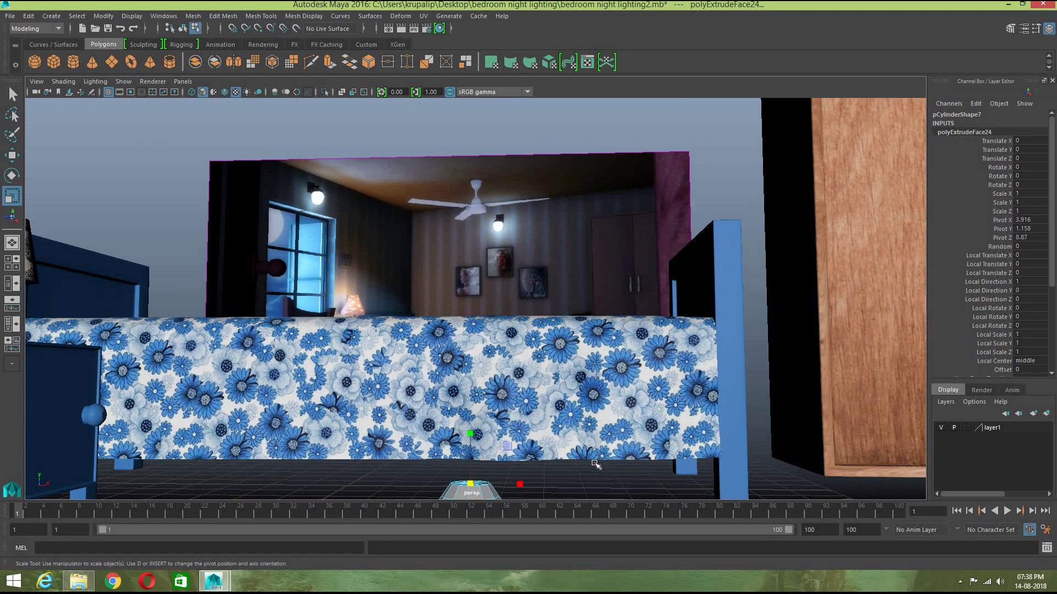
pyautogui.click(330, 62)
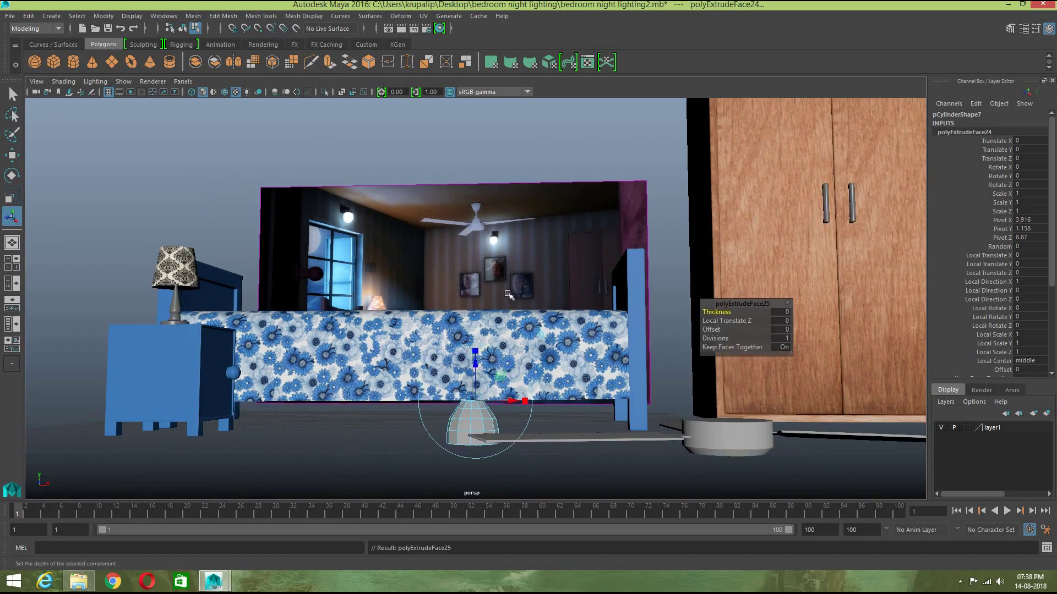
pyautogui.press('w')
pyautogui.moveTo(476, 347); pyautogui.dragTo(472, 315)
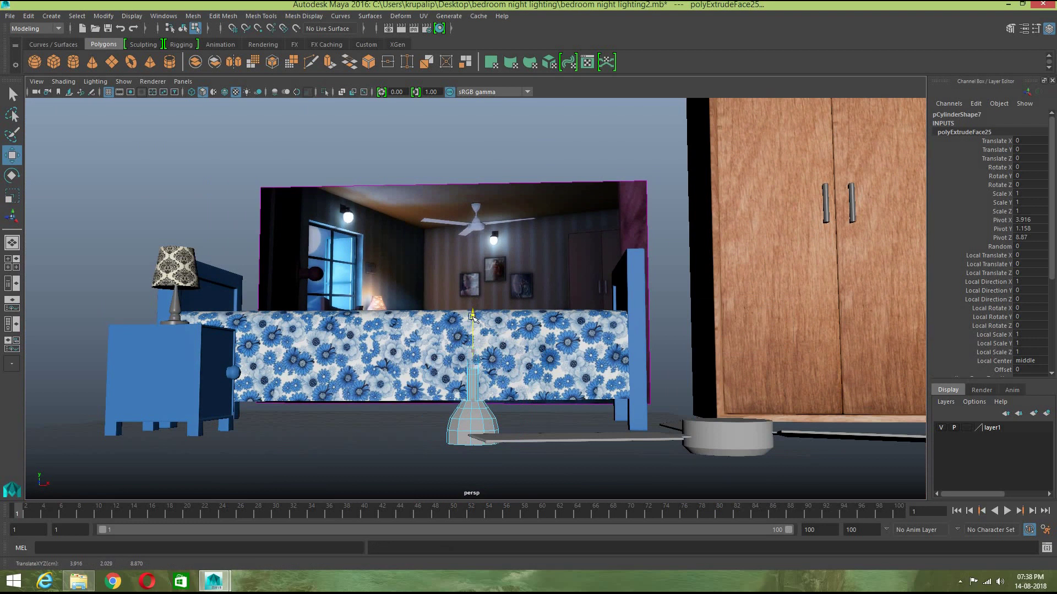
# Step: Delete the cap faces at the top of the neck and return to object mode
pyautogui.press('Delete')
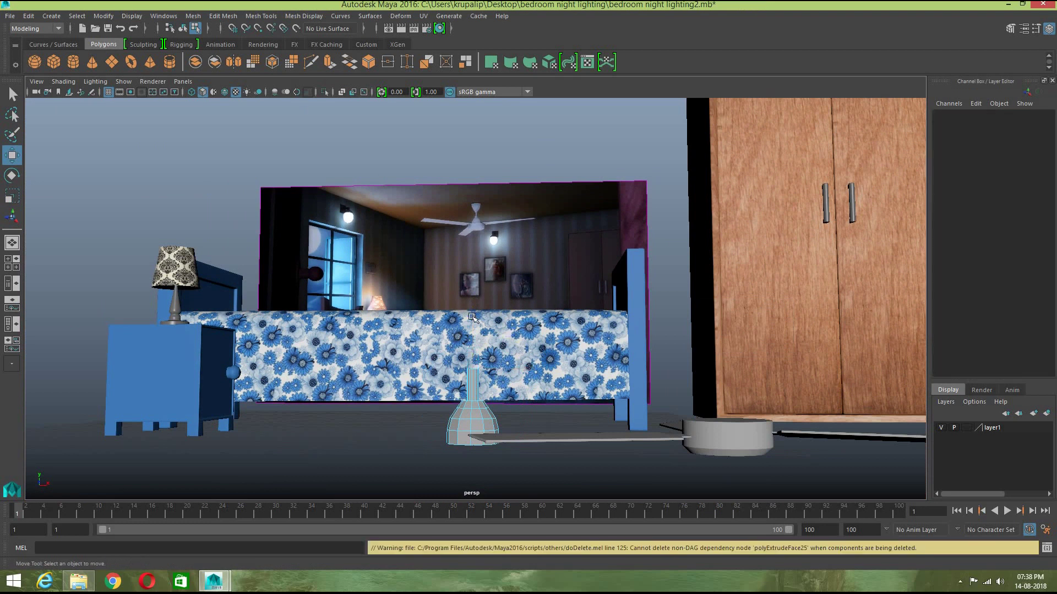
pyautogui.moveTo(469, 425); pyautogui.dragTo(527, 249, button='right')
pyautogui.click(560, 392)
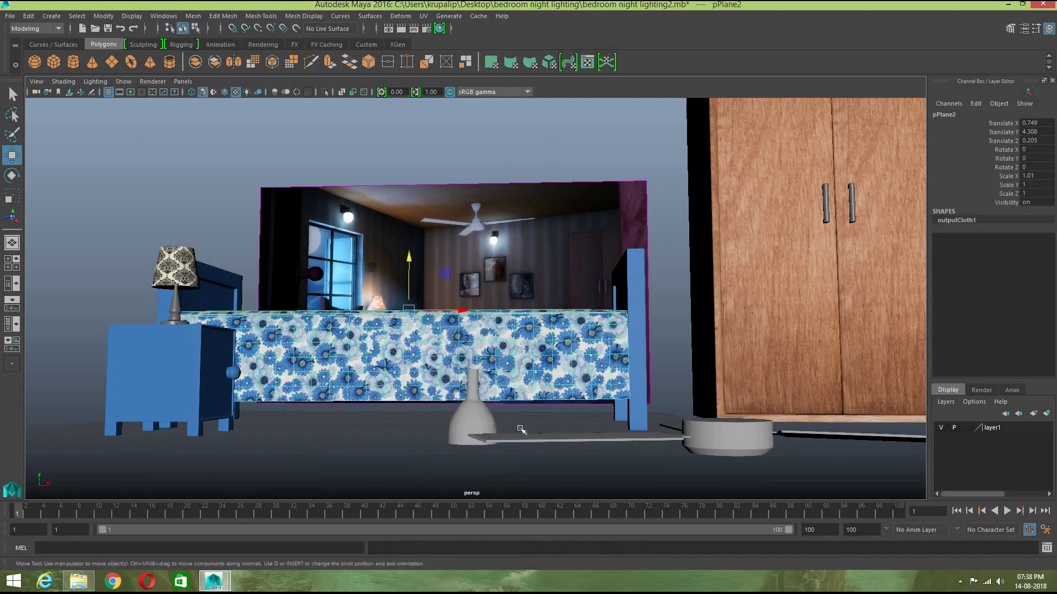
# Step: Insert a horizontal edge loop around the base of the cup's neck, just above the shoulder
pyautogui.scroll(3, 544, 445)
pyautogui.keyDown('alt'); pyautogui.moveTo(548, 443); pyautogui.dragTo(547, 296, button='middle'); pyautogui.keyUp('alt')
pyautogui.keyDown('alt'); pyautogui.moveTo(519, 408); pyautogui.dragTo(518, 434); pyautogui.keyUp('alt')
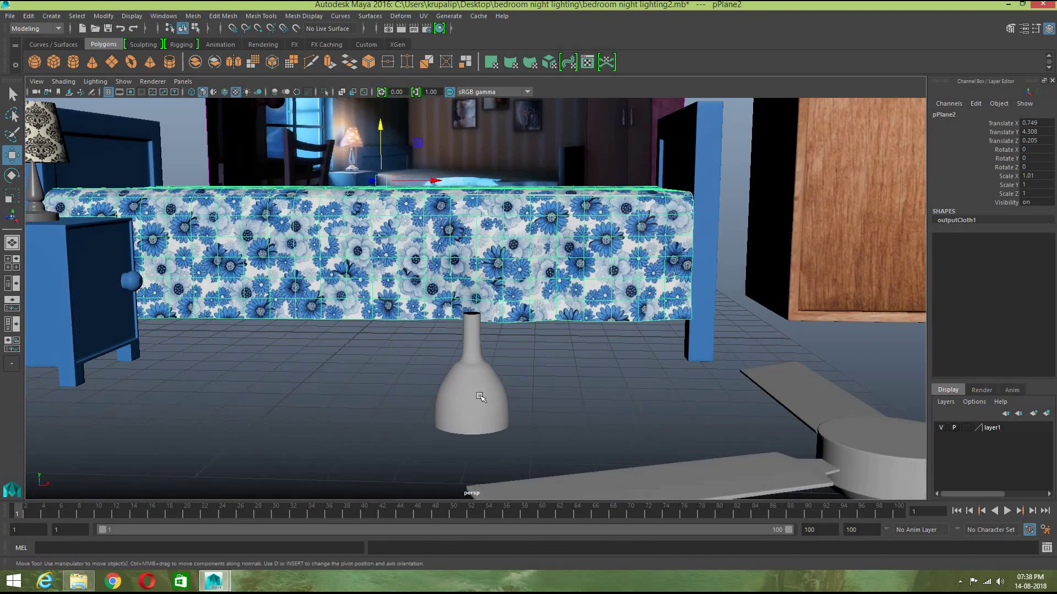
pyautogui.click(475, 398)
pyautogui.keyDown('alt'); pyautogui.moveTo(529, 392); pyautogui.dragTo(532, 410, button='middle'); pyautogui.keyUp('alt')
pyautogui.scroll(-5, 533, 432)
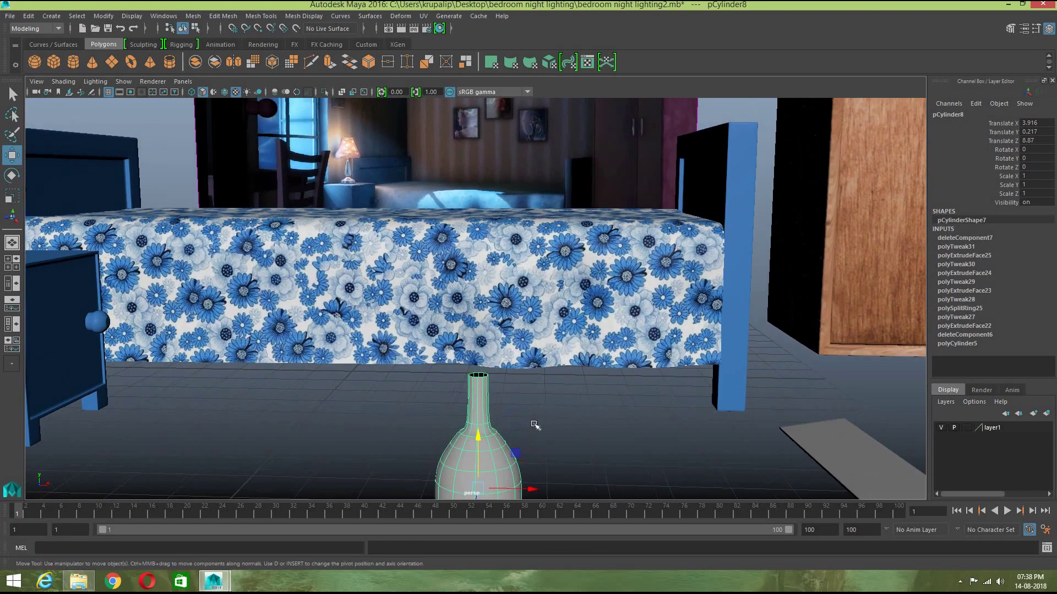
pyautogui.scroll(-2, 533, 408)
pyautogui.scroll(4, 533, 437)
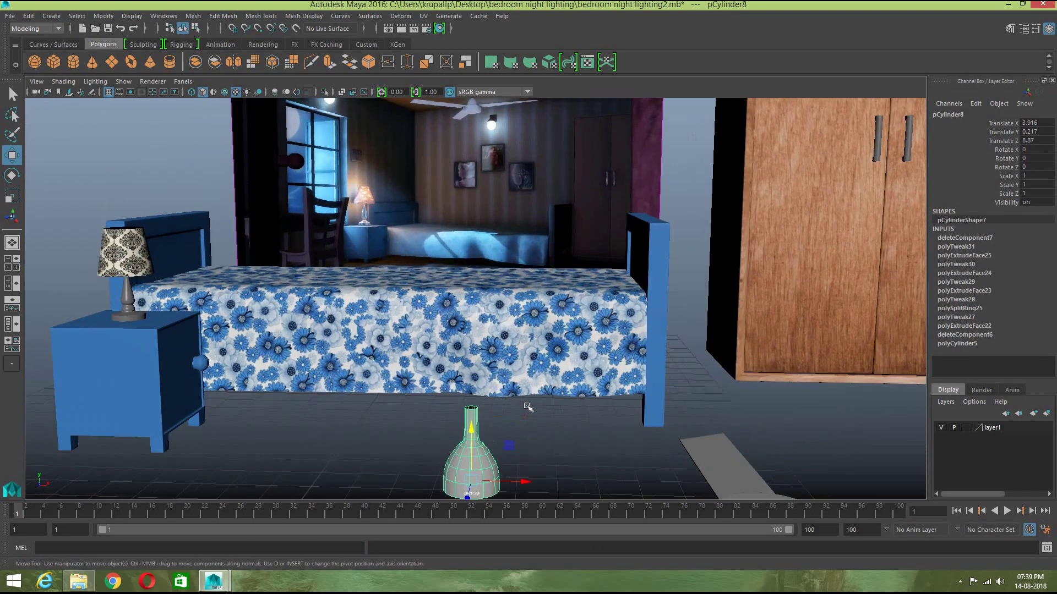
pyautogui.click(231, 17)
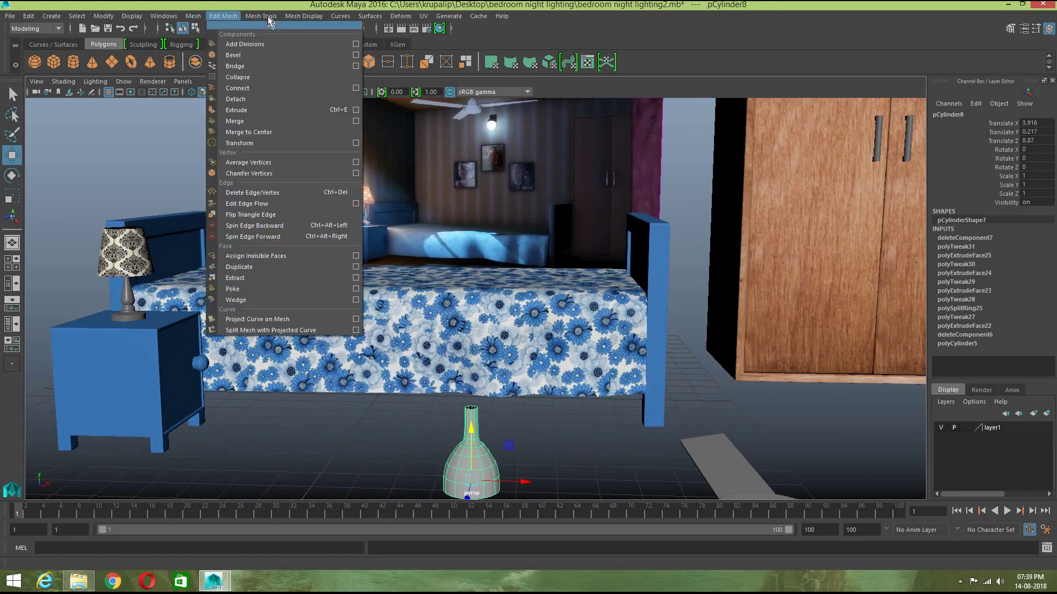
pyautogui.click(294, 16)
pyautogui.moveTo(261, 15)
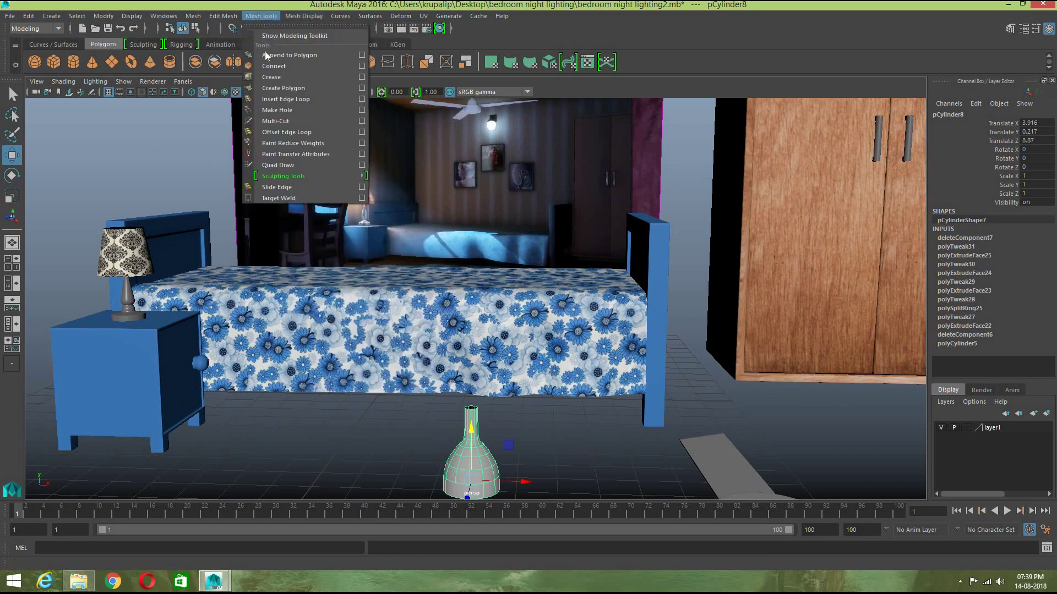
pyautogui.click(286, 99)
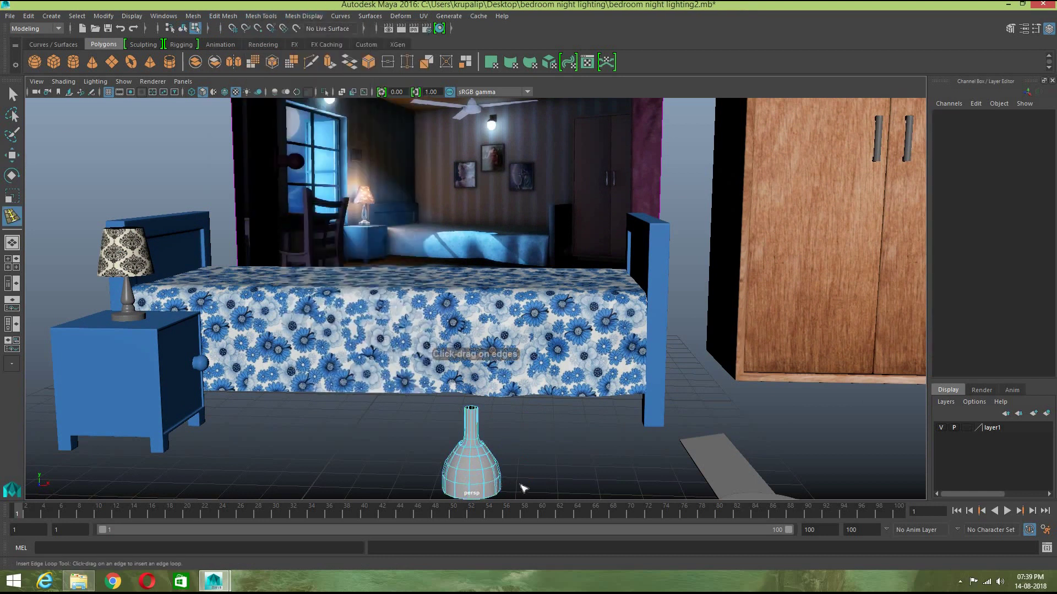
pyautogui.scroll(5, 533, 319)
pyautogui.scroll(5, 441, 372)
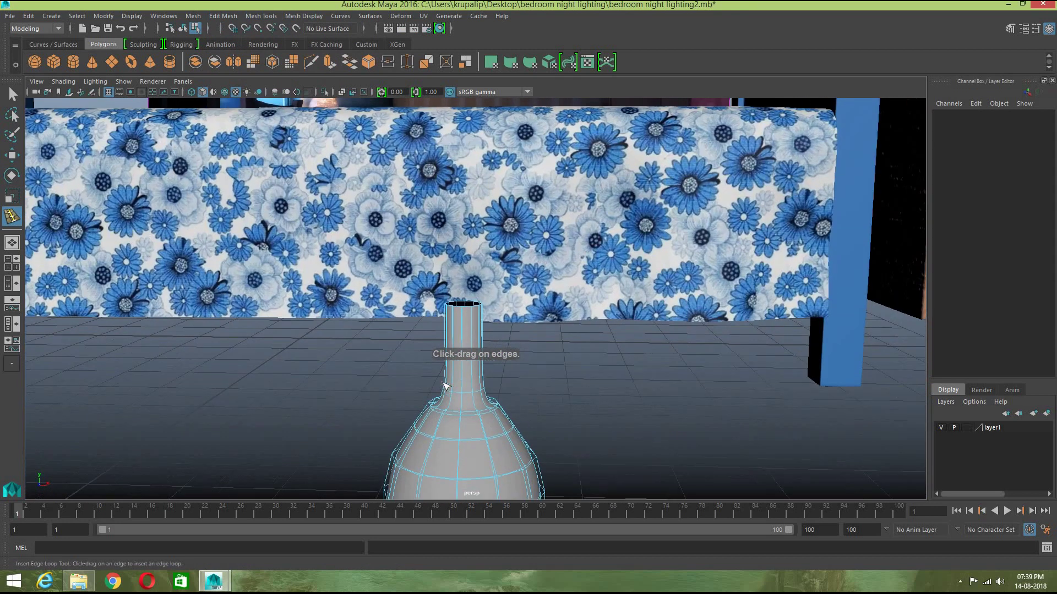
pyautogui.moveTo(486, 392); pyautogui.dragTo(479, 373)
# Step: Try to insert further edge loops near the shoulder below the neck, and undo them
pyautogui.click(480, 377)
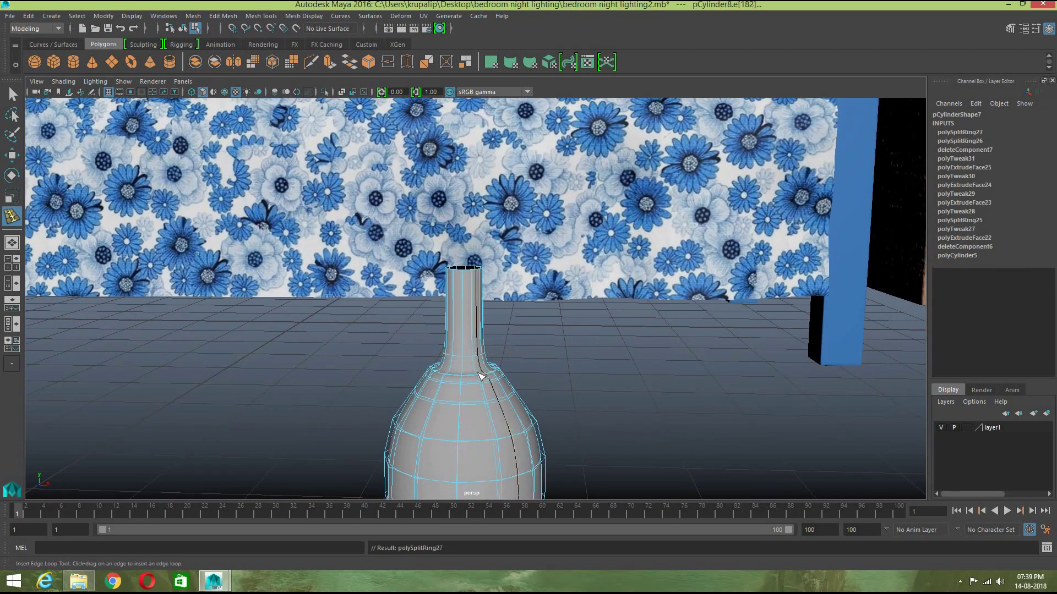
pyautogui.hotkey('ctrl', 'z')
pyautogui.scroll(2, 479, 416)
pyautogui.moveTo(472, 415); pyautogui.dragTo(476, 422)
pyautogui.hotkey('ctrl', 'z')
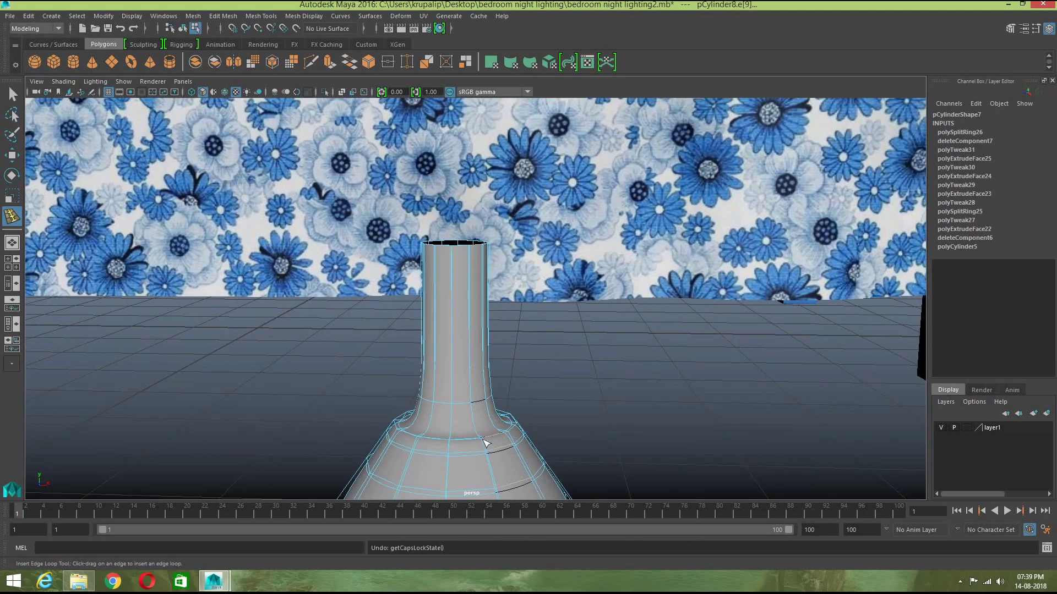
# Step: Insert two more edge loops where the neck meets the dome's shoulder to sharpen the junction, and return to object mode
pyautogui.keyDown('alt'); pyautogui.moveTo(489, 442); pyautogui.dragTo(625, 455, button='right'); pyautogui.keyUp('alt')
pyautogui.keyDown('alt'); pyautogui.moveTo(625, 451); pyautogui.dragTo(653, 302, button='middle'); pyautogui.keyUp('alt')
pyautogui.keyDown('alt'); pyautogui.moveTo(653, 302); pyautogui.dragTo(647, 360); pyautogui.keyUp('alt')
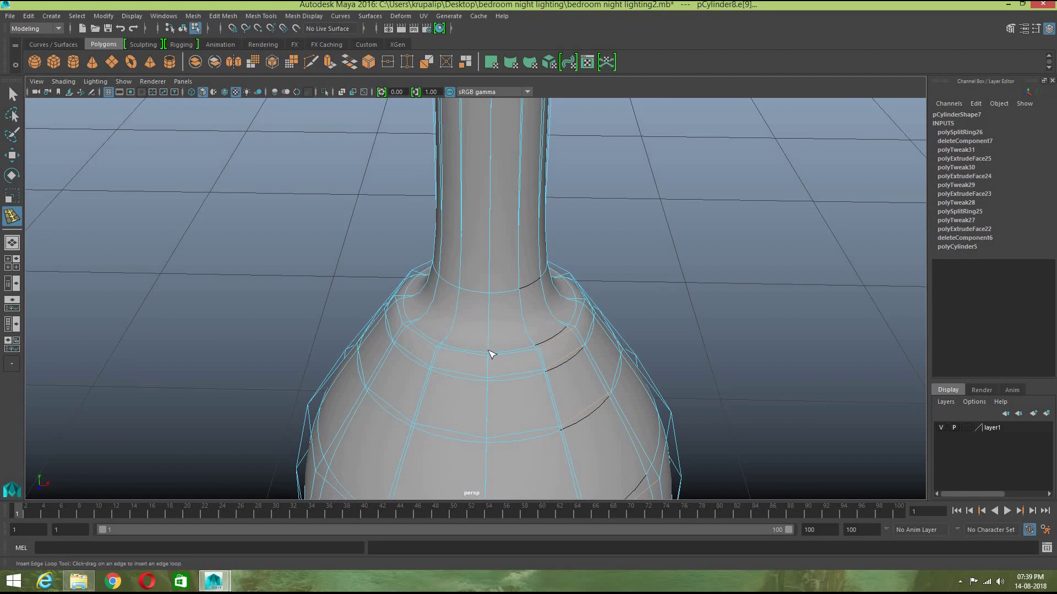
pyautogui.moveTo(492, 349)
pyautogui.mouseDown()
pyautogui.moveTo(491, 334)
pyautogui.moveTo(494, 353)
pyautogui.mouseUp()
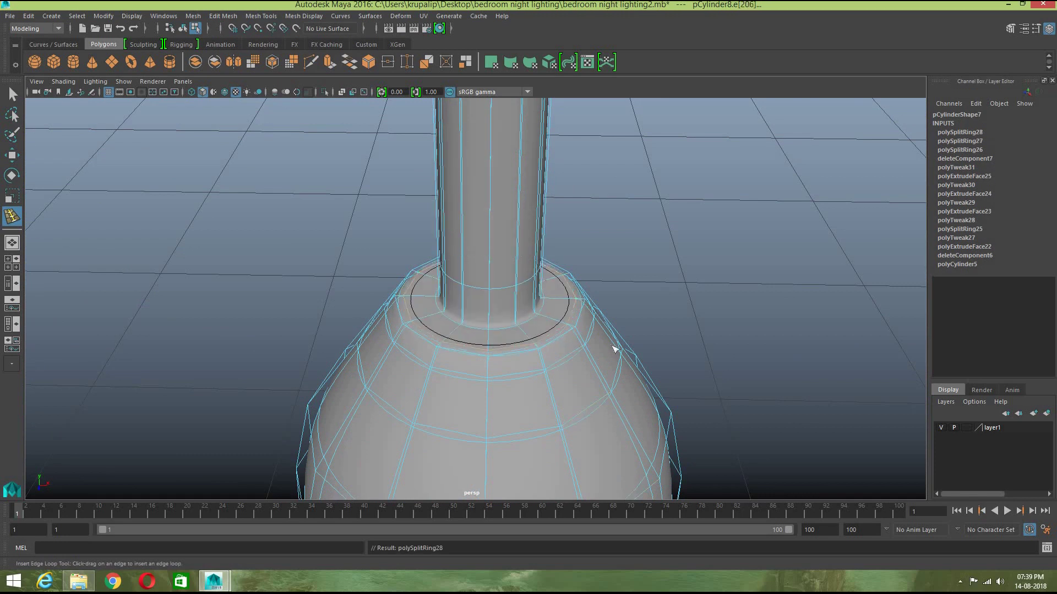
pyautogui.scroll(-6, 658, 413)
pyautogui.keyDown('alt'); pyautogui.moveTo(570, 451); pyautogui.dragTo(576, 401); pyautogui.keyUp('alt')
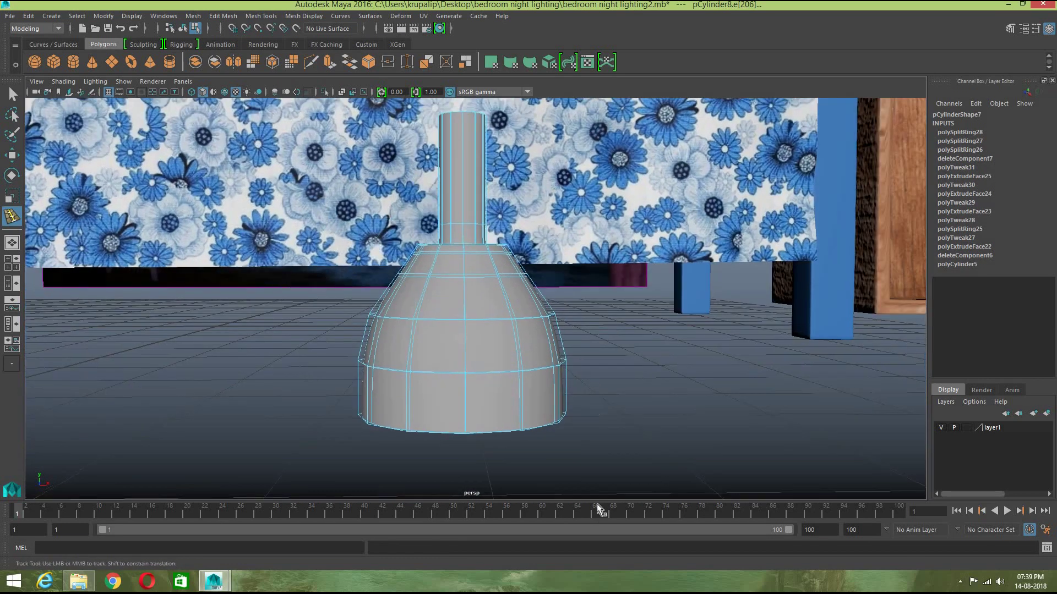
pyautogui.scroll(3, 494, 400)
pyautogui.press('w')
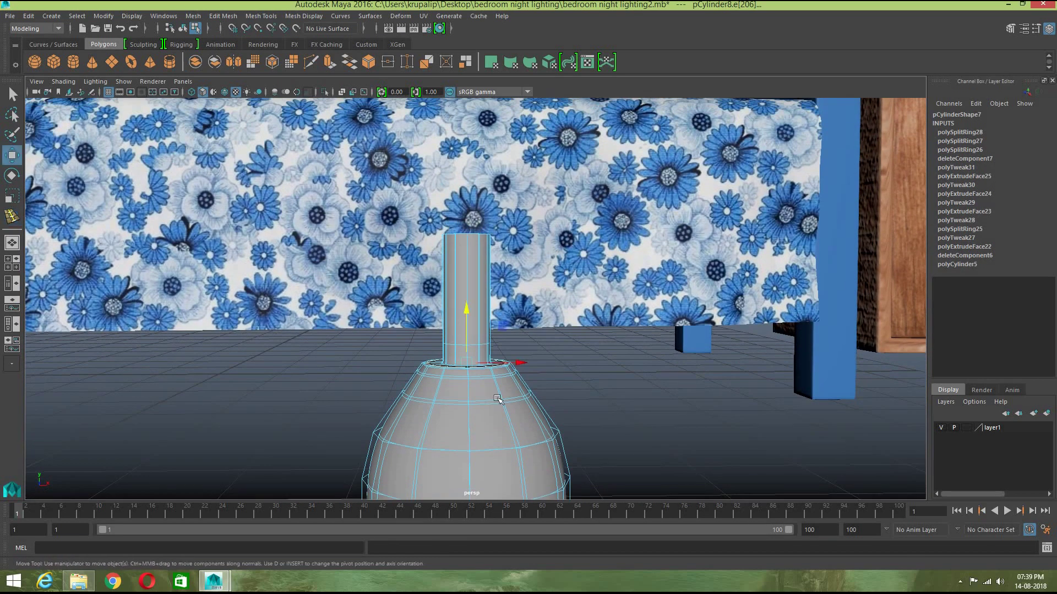
pyautogui.moveTo(498, 263); pyautogui.dragTo(556, 246, button='right')
pyautogui.click(601, 357)
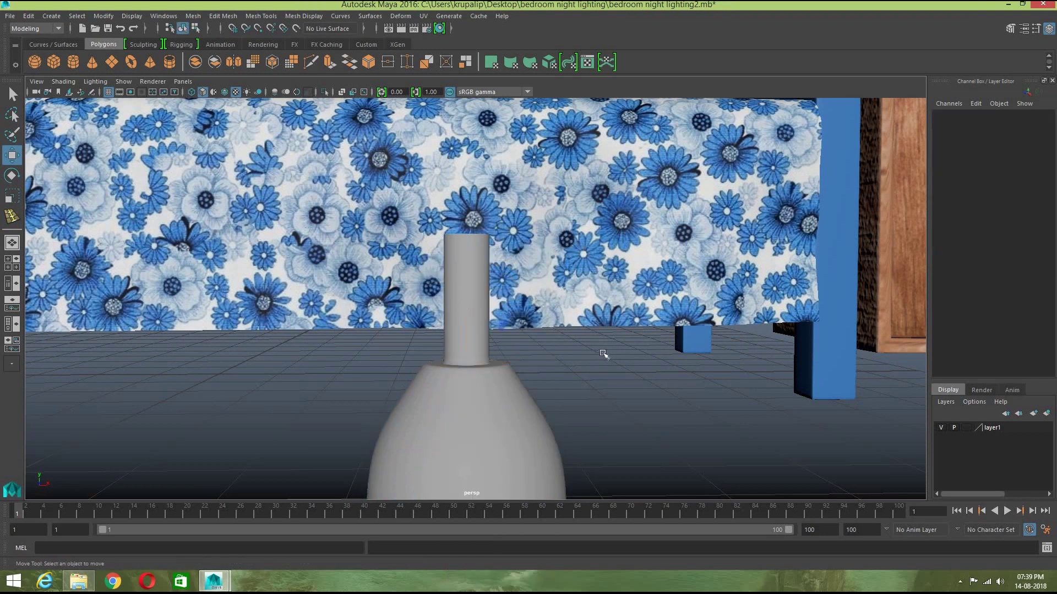
# Step: Move the vertices of the neck's open top rim down to shorten the neck, and return to object mode
pyautogui.scroll(-6, 603, 359)
pyautogui.scroll(-3, 630, 421)
pyautogui.scroll(-3, 492, 426)
pyautogui.press('alt')
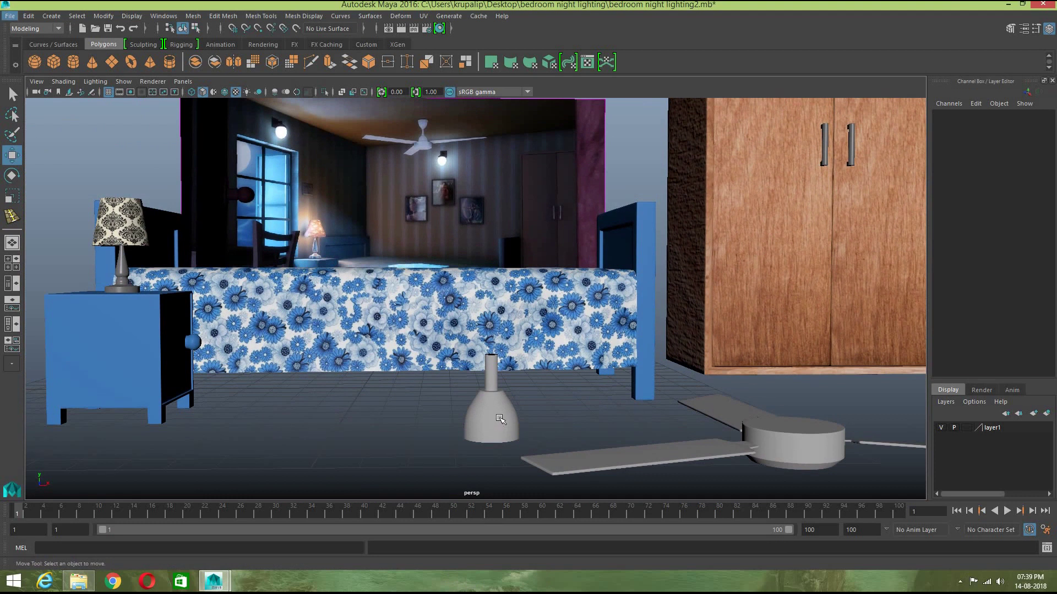
pyautogui.moveTo(490, 364); pyautogui.dragTo(439, 265, button='right')
pyautogui.moveTo(471, 321); pyautogui.dragTo(513, 367)
pyautogui.moveTo(494, 315); pyautogui.dragTo(518, 484)
pyautogui.scroll(3, 521, 419)
pyautogui.press('f')
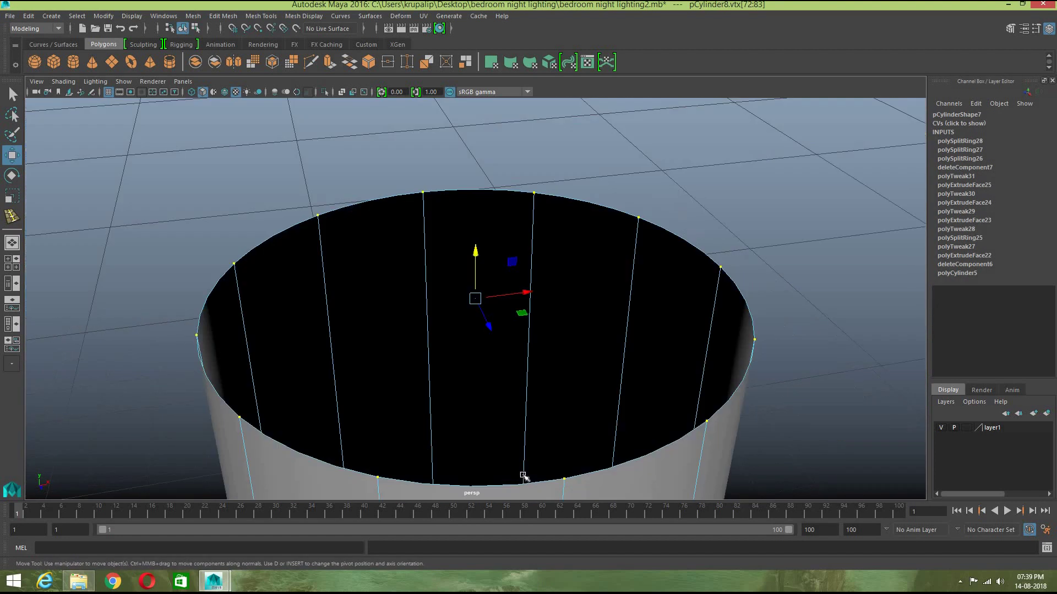
pyautogui.scroll(-5, 573, 418)
pyautogui.moveTo(494, 263); pyautogui.dragTo(535, 242, button='right')
# Step: Select the cup and open the Duplicate Special options with the Y scale set to -1
pyautogui.scroll(-5, 603, 331)
pyautogui.keyDown('alt'); pyautogui.moveTo(606, 345); pyautogui.dragTo(509, 412); pyautogui.keyUp('alt')
pyautogui.scroll(-8, 512, 407)
pyautogui.moveTo(519, 373)
pyautogui.keyDown('alt'); pyautogui.mouseDown()
pyautogui.moveTo(521, 389)
pyautogui.moveTo(503, 363)
pyautogui.mouseUp(); pyautogui.keyUp('alt')
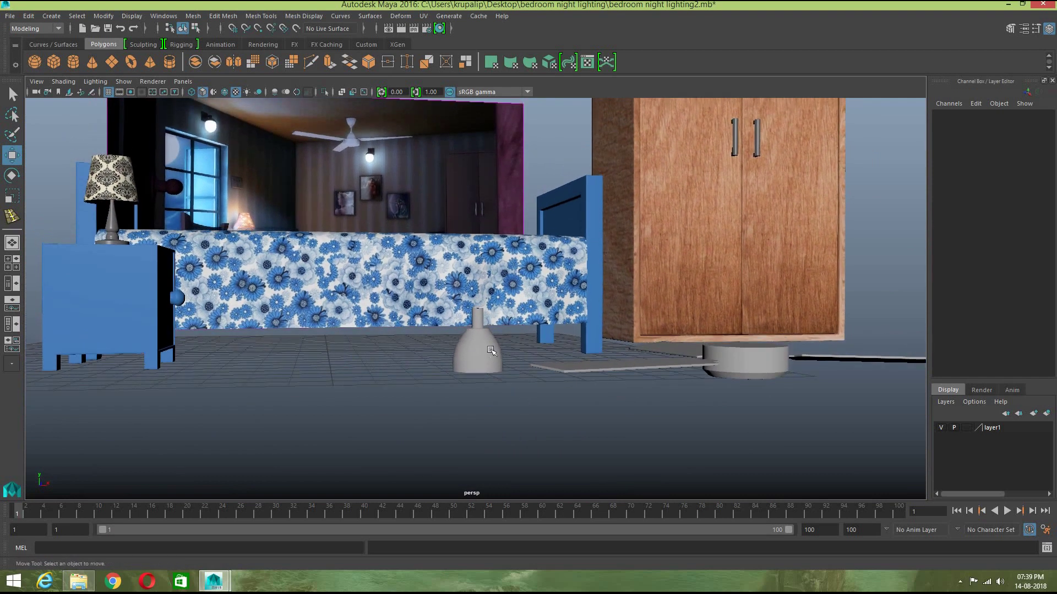
pyautogui.click(492, 351)
pyautogui.click(28, 16)
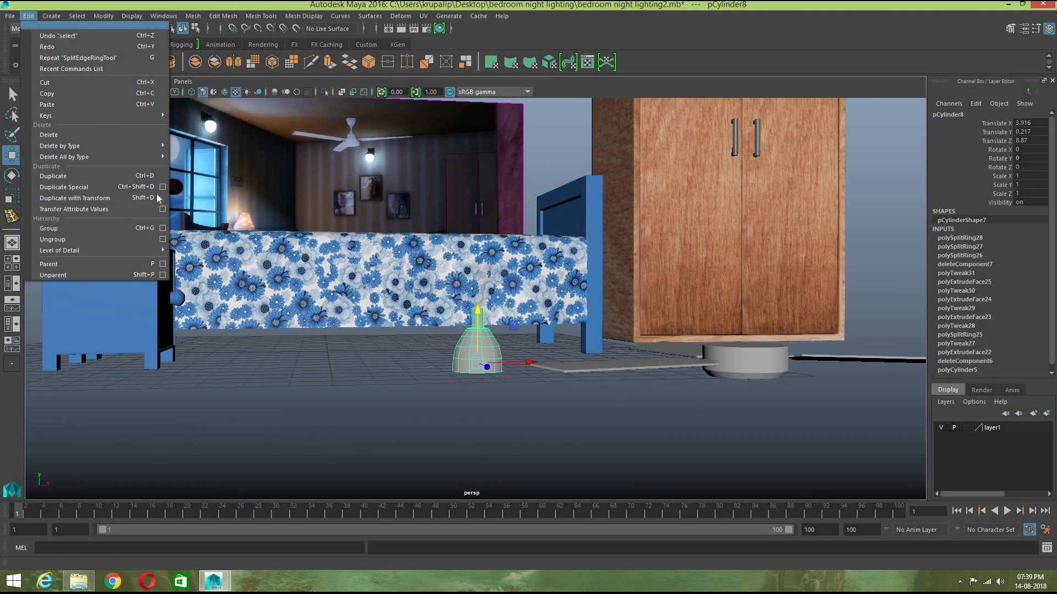
pyautogui.click(162, 187)
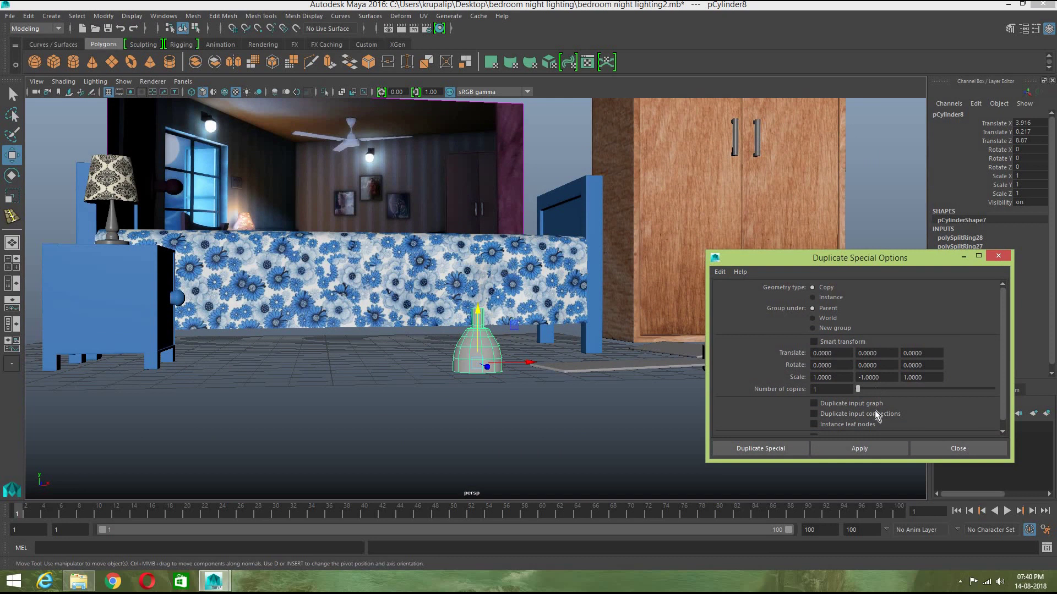
# Step: Try duplicating the cup with Scale Y -1 and undo it, and try a raised copy with Scale Z -1 and delete it
pyautogui.click(861, 448)
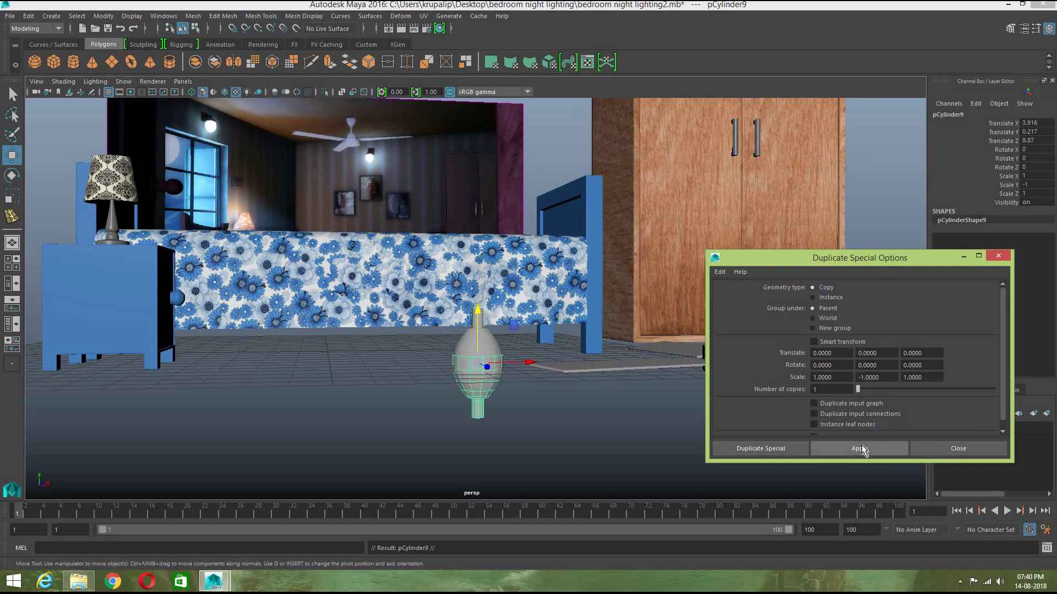
pyautogui.hotkey('ctrl', 'z')
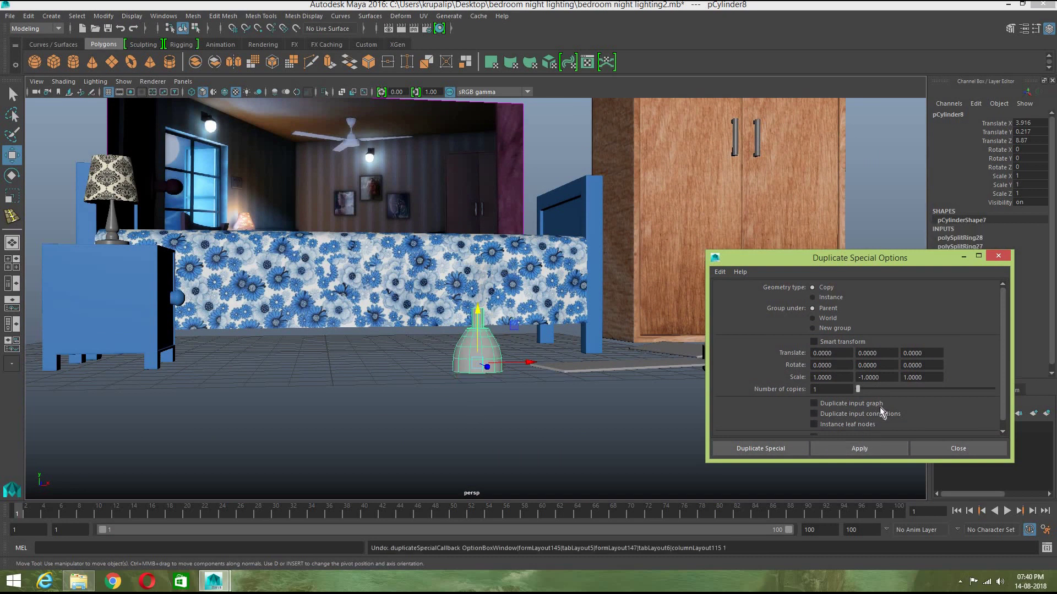
pyautogui.press('BackSpace')
pyautogui.write('-')
pyautogui.click(886, 449)
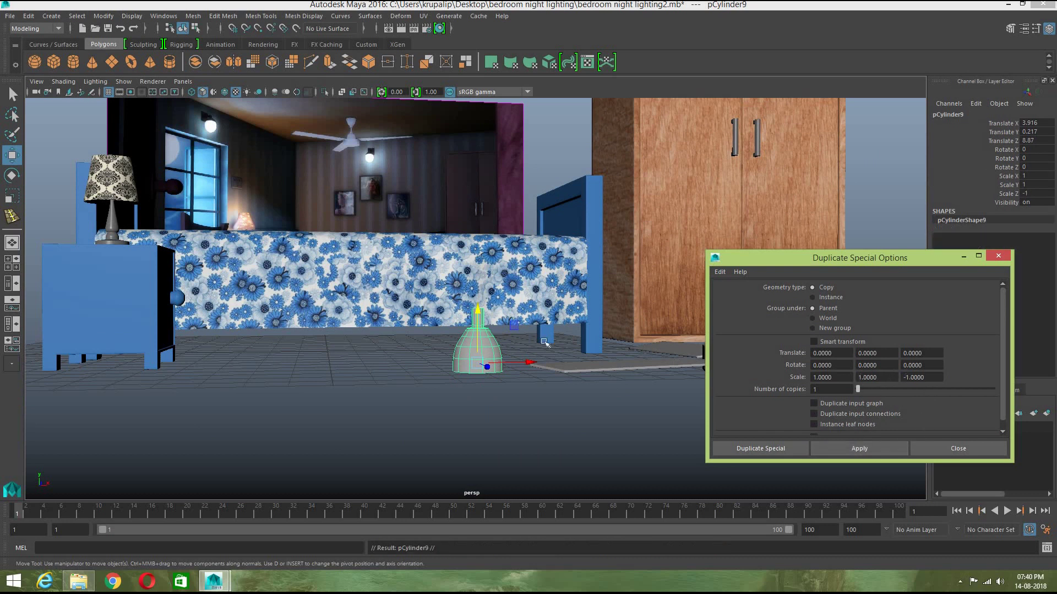
pyautogui.moveTo(477, 309); pyautogui.dragTo(478, 278)
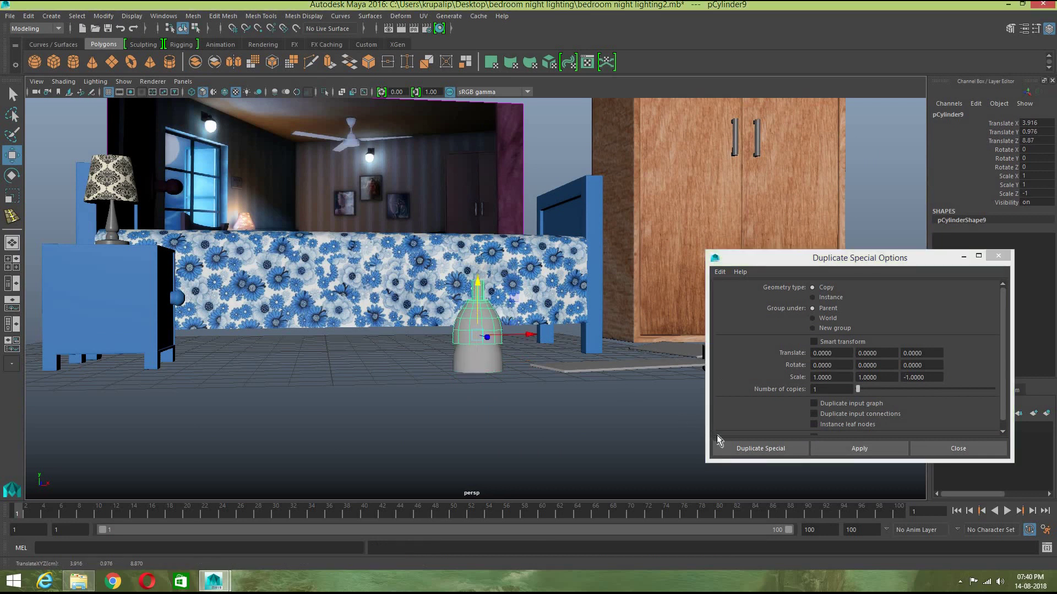
pyautogui.press('Delete')
# Step: Duplicate the original cup upside down with Scale Y -1 and Scale Z 1, and close the duplicate options
pyautogui.click(487, 359)
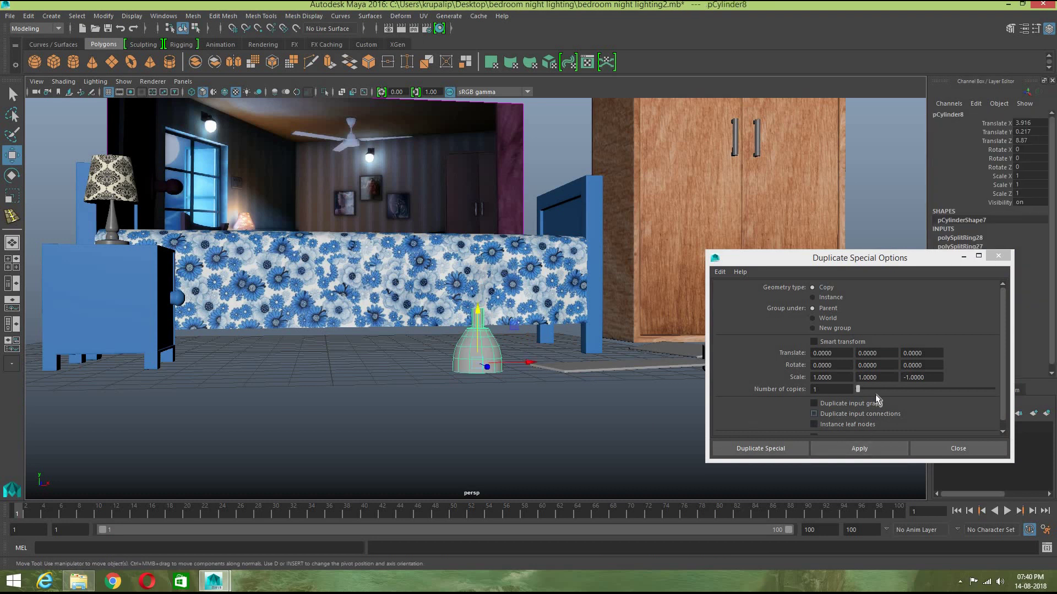
pyautogui.click(905, 377)
pyautogui.press('BackSpace')
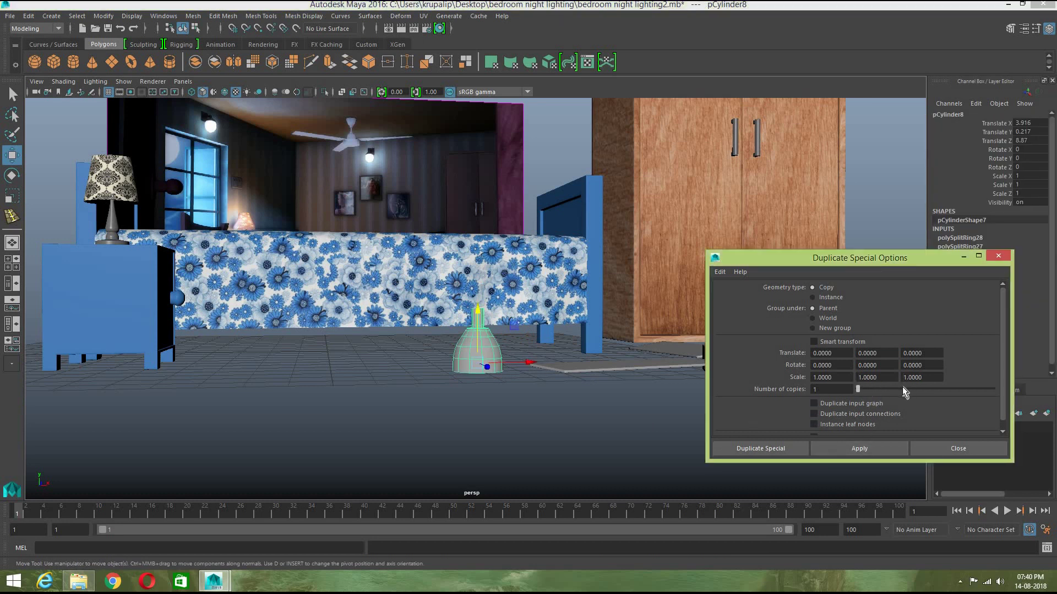
pyautogui.click(839, 448)
pyautogui.click(683, 453)
pyautogui.click(994, 257)
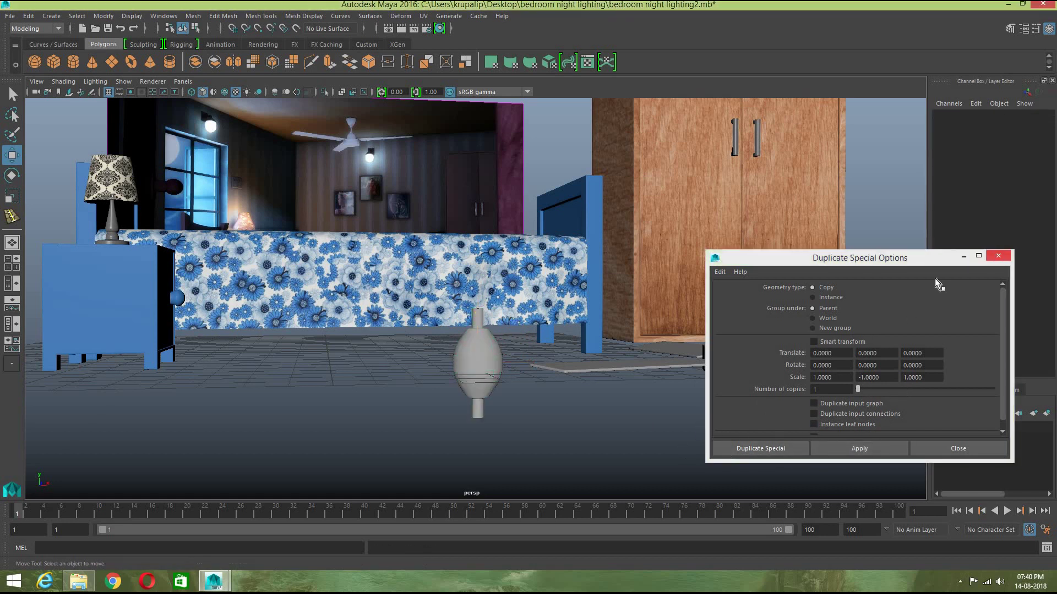
# Step: Move the upside-down copy straight up to Translate Y 3.148 so the two necks join, and select it together with the original cup
pyautogui.click(466, 394)
pyautogui.moveTo(457, 236); pyautogui.dragTo(465, 207, button='middle')
pyautogui.press('f')
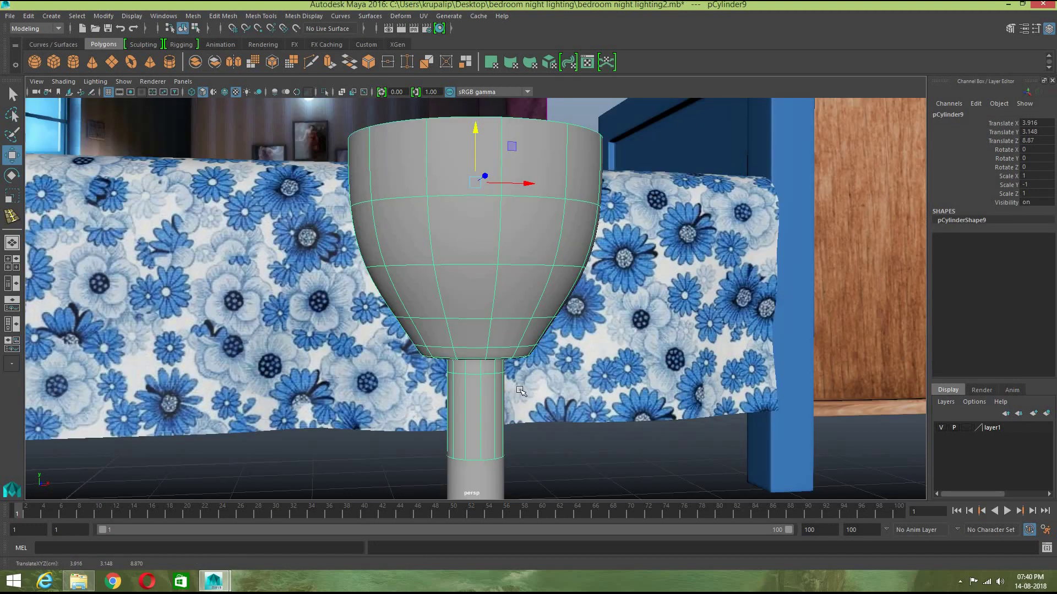
pyautogui.scroll(-2, 521, 392)
pyautogui.moveTo(453, 403); pyautogui.dragTo(461, 402)
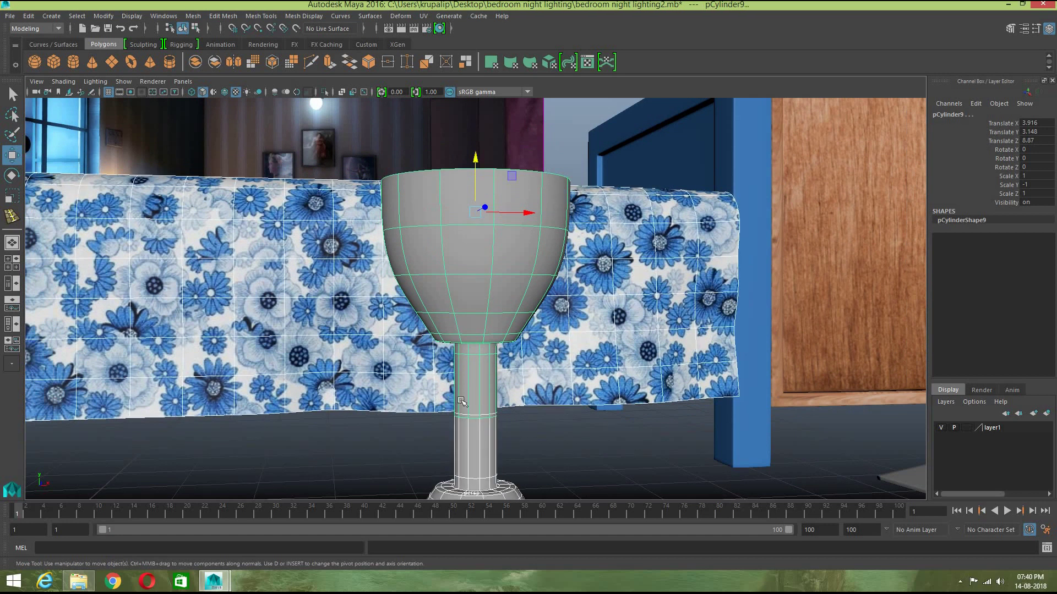
# Step: Raise the upside-down cup to Translate Y 3.175 to align its neck end with the lower cup's neck
pyautogui.click(529, 431)
pyautogui.scroll(-3, 530, 433)
pyautogui.keyDown('alt'); pyautogui.moveTo(604, 467); pyautogui.dragTo(798, 483); pyautogui.keyUp('alt')
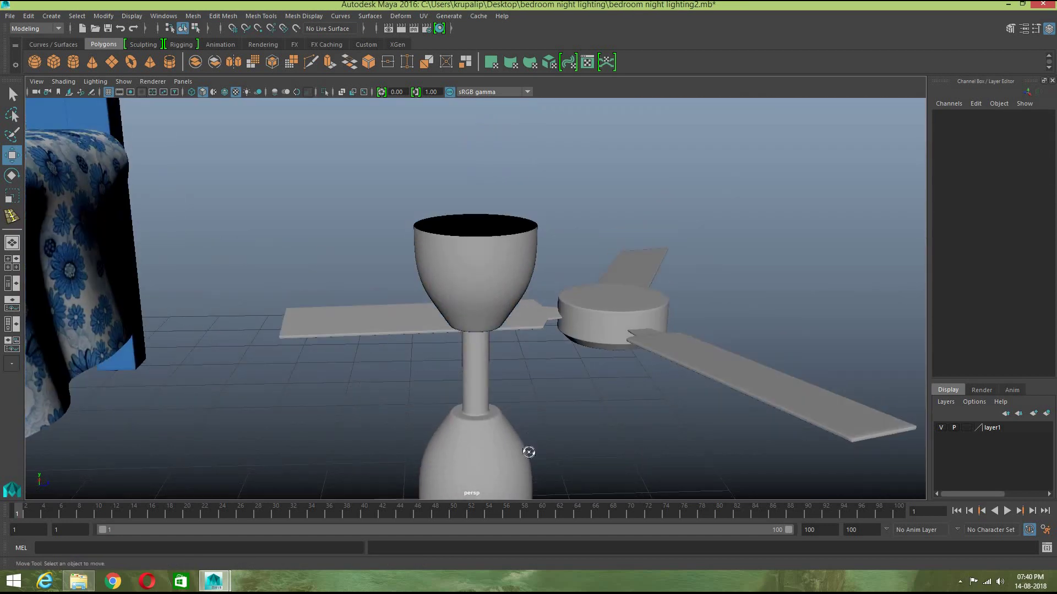
pyautogui.keyDown('alt'); pyautogui.moveTo(529, 453); pyautogui.dragTo(530, 489); pyautogui.keyUp('alt')
pyautogui.moveTo(512, 429); pyautogui.dragTo(451, 349)
pyautogui.scroll(3, 544, 455)
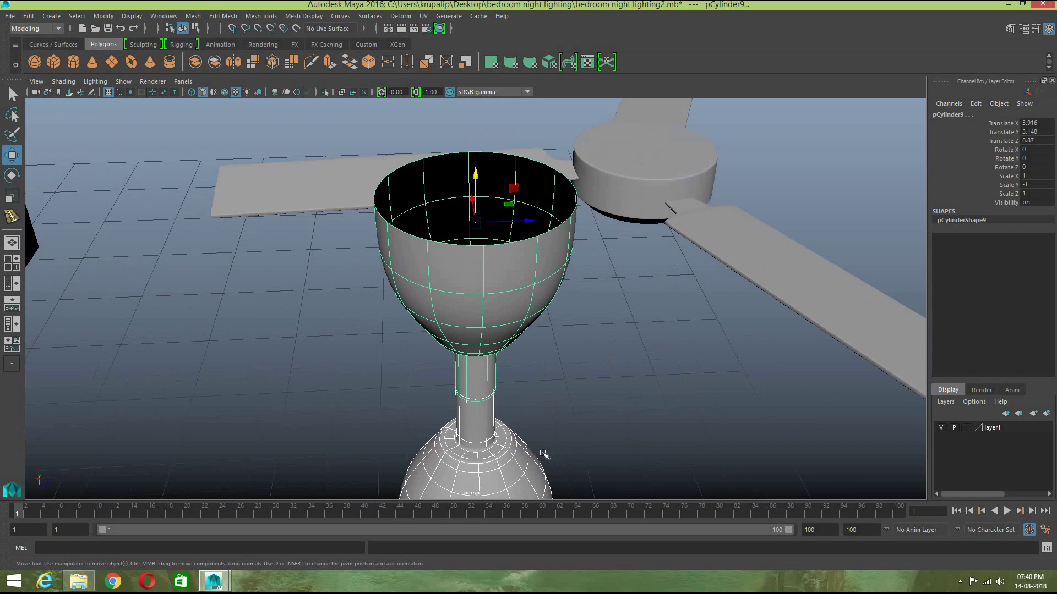
pyautogui.keyDown('alt'); pyautogui.moveTo(543, 454); pyautogui.dragTo(484, 297); pyautogui.keyUp('alt')
pyautogui.click(483, 293)
pyautogui.moveTo(475, 166); pyautogui.dragTo(475, 163)
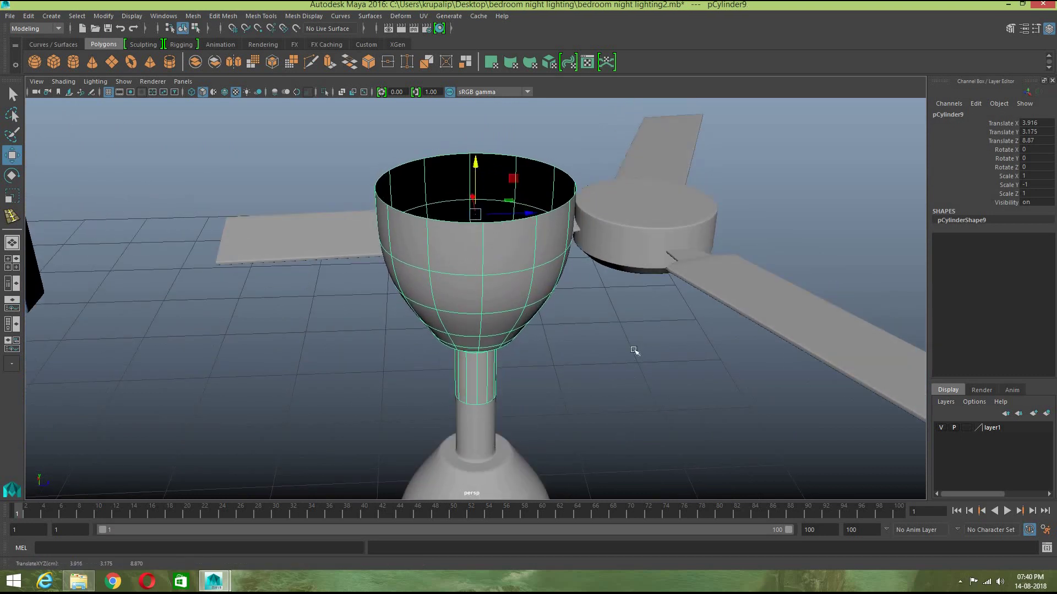
# Step: Select both cups and combine them into a single mesh
pyautogui.keyDown('alt'); pyautogui.moveTo(634, 350); pyautogui.dragTo(639, 297, button='middle'); pyautogui.keyUp('alt')
pyautogui.keyDown('shift'); pyautogui.moveTo(563, 368); pyautogui.dragTo(459, 286); pyautogui.keyUp('shift')
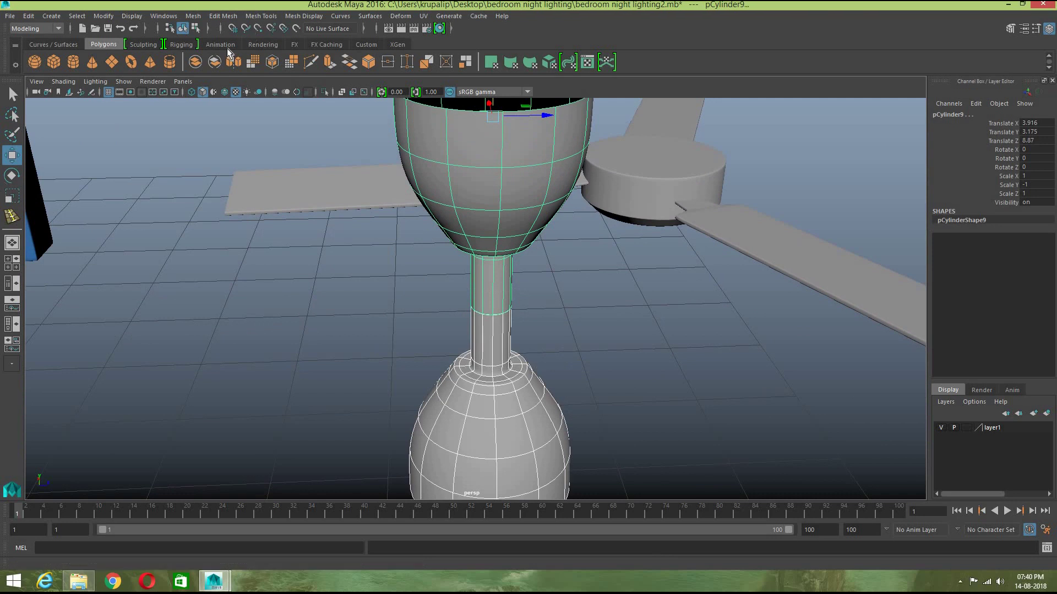
pyautogui.click(196, 62)
# Step: Switch the combined rod to vertex editing and merge the first three overlapping vertex pairs along the neck seam
pyautogui.press('r')
pyautogui.scroll(3, 552, 438)
pyautogui.keyDown('alt'); pyautogui.moveTo(552, 438); pyautogui.dragTo(571, 444); pyautogui.keyUp('alt')
pyautogui.scroll(7, 571, 444)
pyautogui.moveTo(523, 361)
pyautogui.keyDown('alt'); pyautogui.mouseDown(button='middle')
pyautogui.moveTo(473, 319)
pyautogui.moveTo(536, 356)
pyautogui.mouseUp(button='middle'); pyautogui.keyUp('alt')
pyautogui.moveTo(554, 263); pyautogui.dragTo(492, 268, button='right')
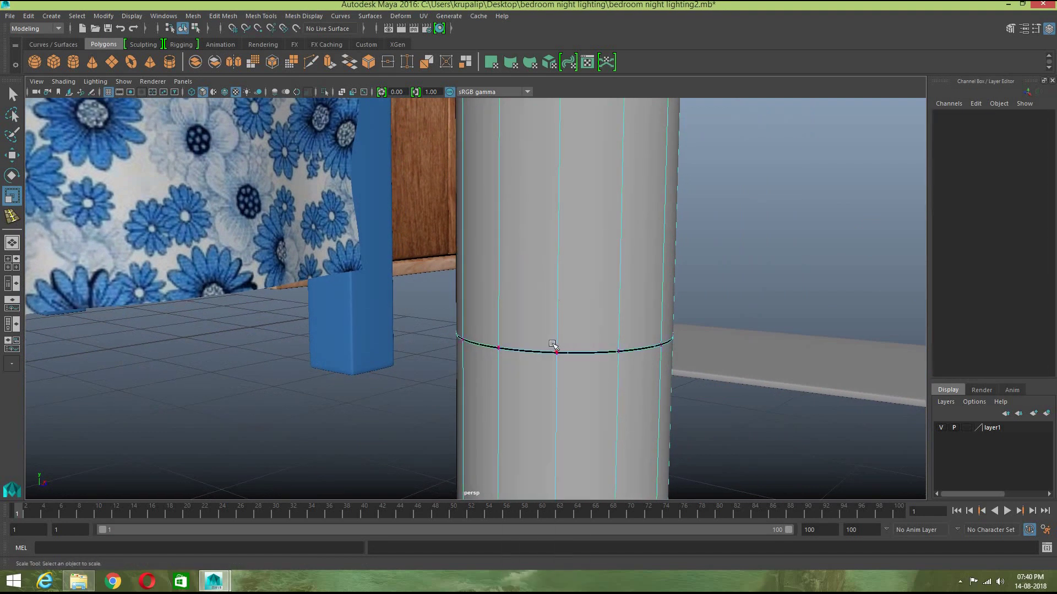
pyautogui.moveTo(552, 345); pyautogui.dragTo(558, 357)
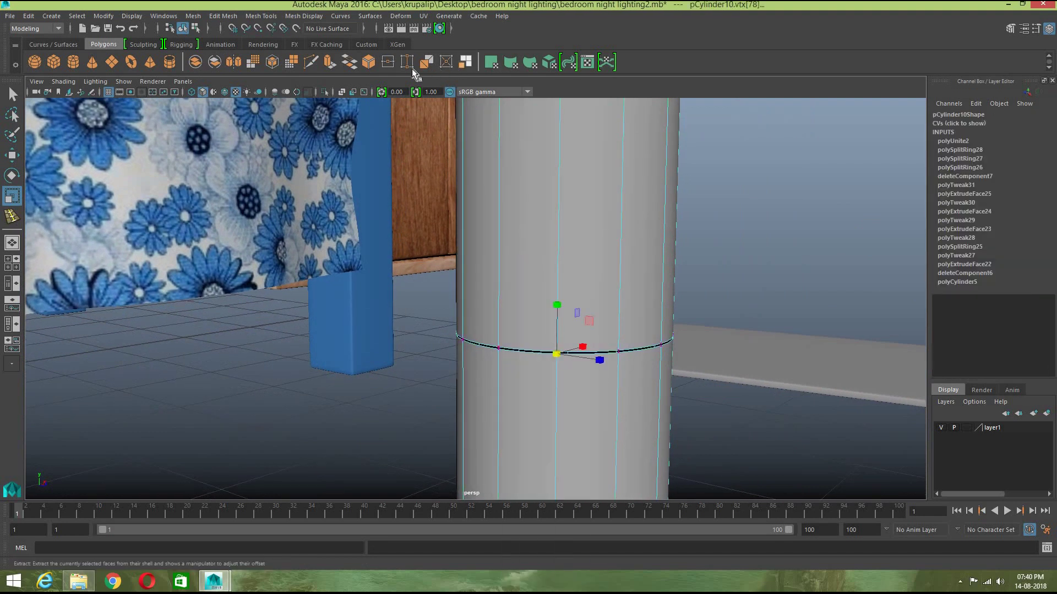
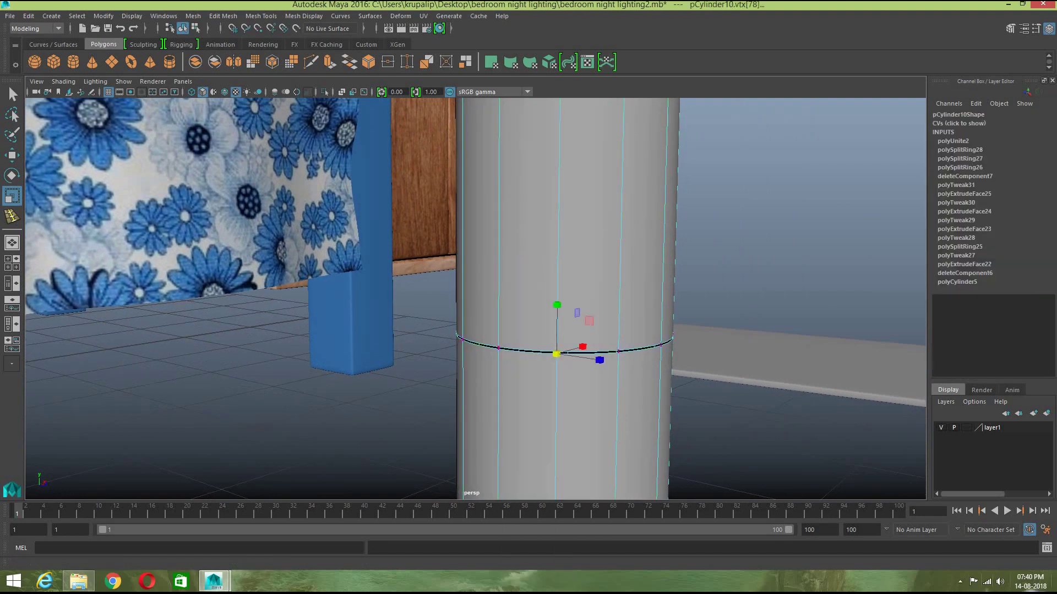
pyautogui.click(390, 64)
pyautogui.press('w')
pyautogui.moveTo(508, 361); pyautogui.dragTo(490, 335)
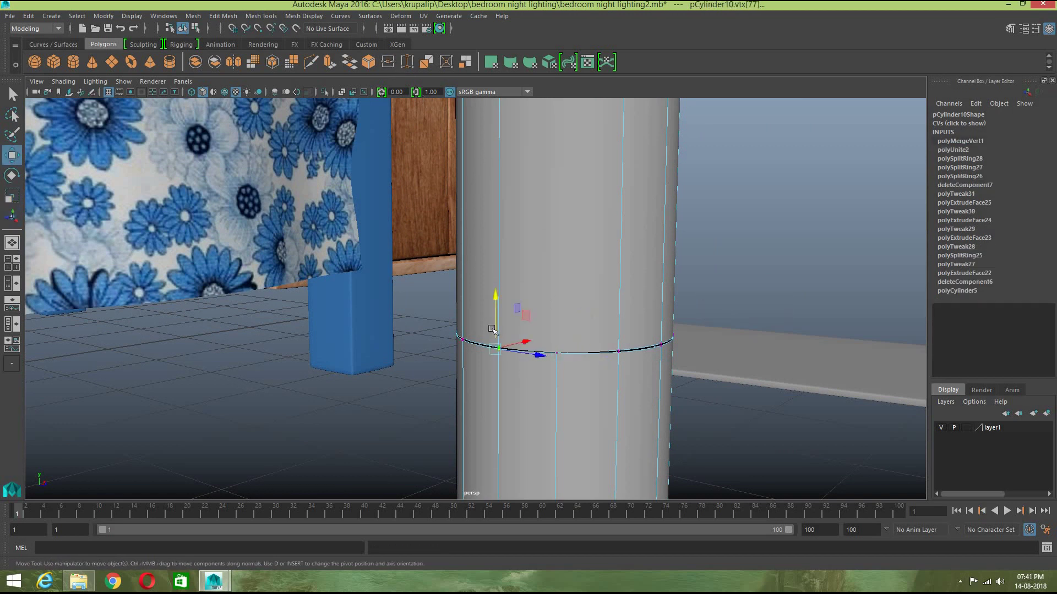
pyautogui.press('g')
pyautogui.press('g')
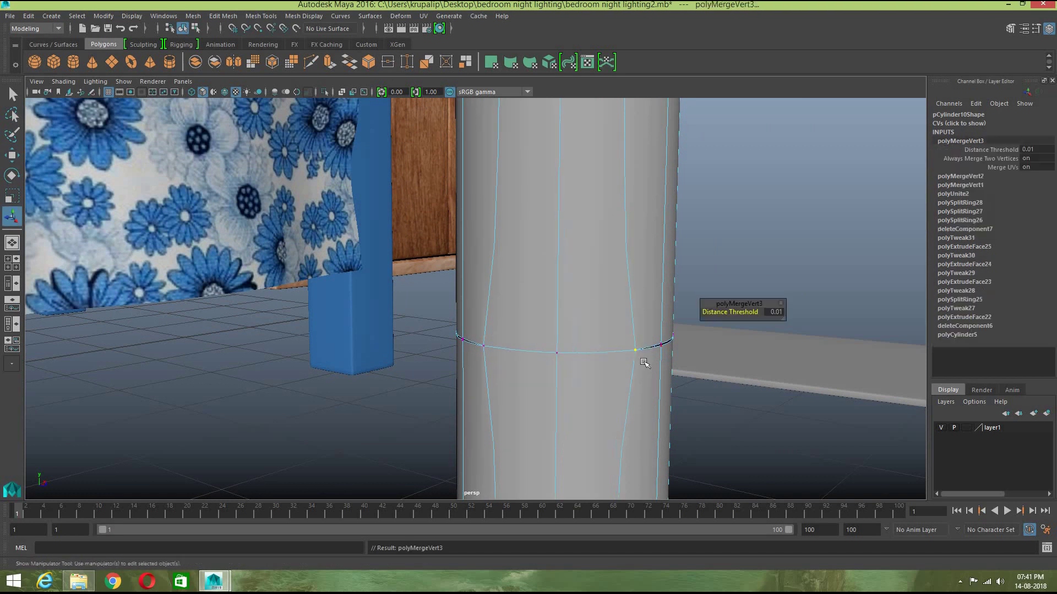
# Step: Continue around the neck seam, merging the next four overlapping vertex pairs one pair at a time
pyautogui.keyDown('alt'); pyautogui.moveTo(715, 366); pyautogui.dragTo(597, 359); pyautogui.keyUp('alt')
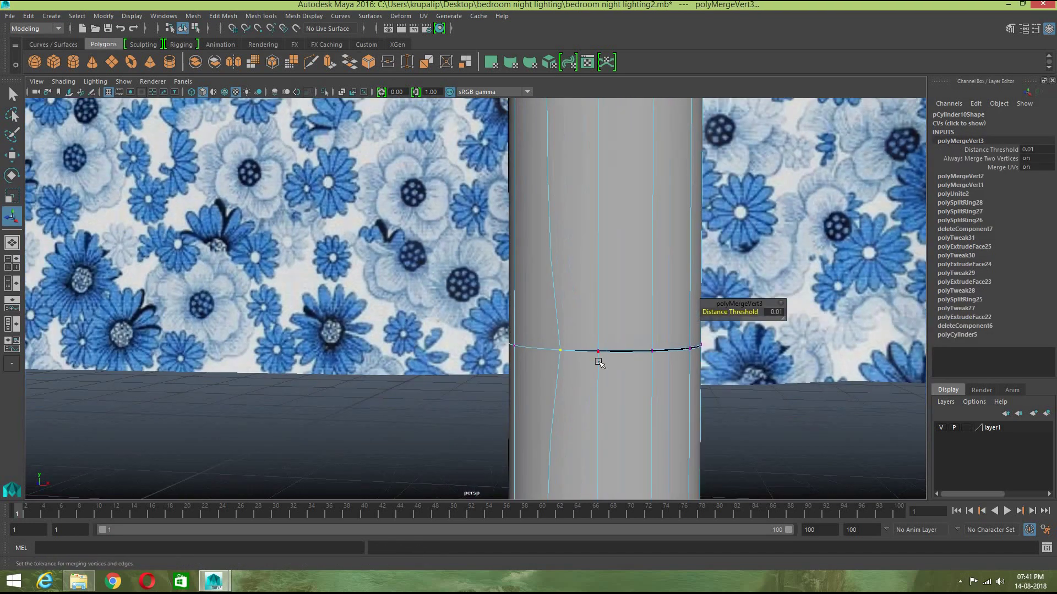
pyautogui.click(653, 361)
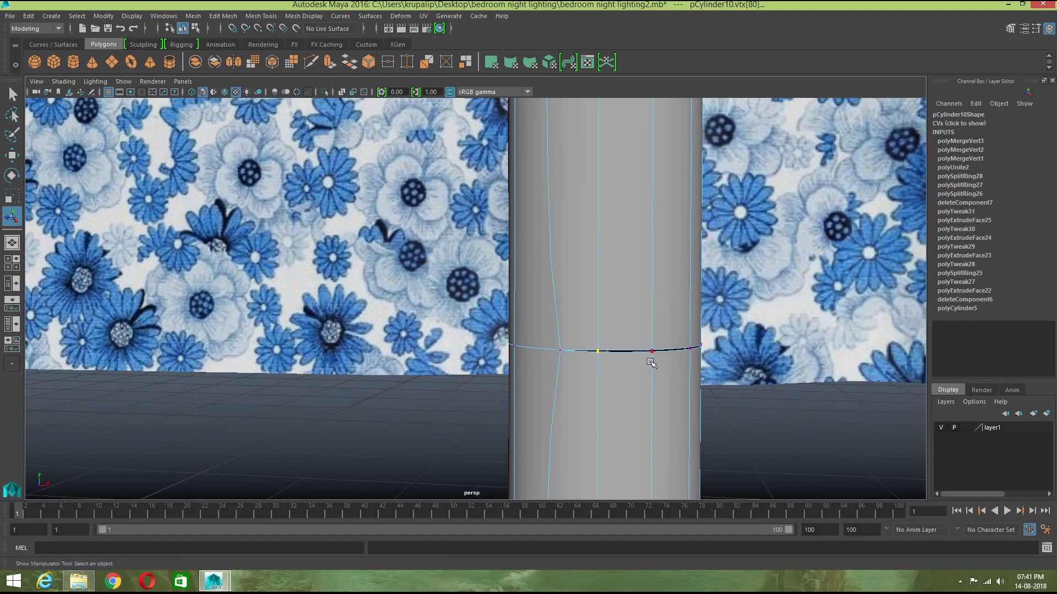
pyautogui.press('g')
pyautogui.keyDown('shift'); pyautogui.moveTo(655, 342); pyautogui.dragTo(656, 340); pyautogui.keyUp('shift')
pyautogui.press('g')
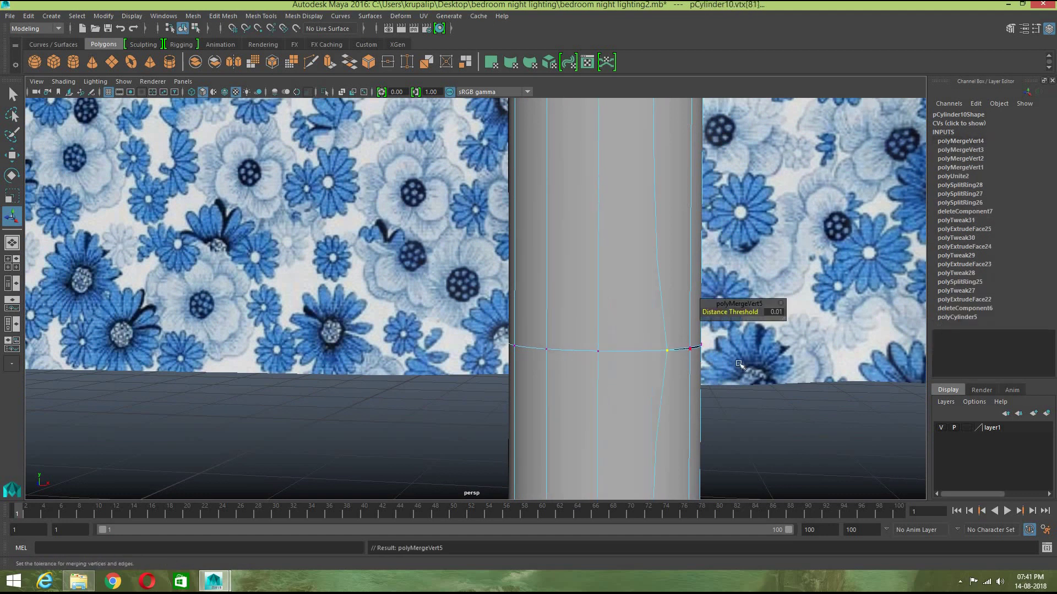
pyautogui.scroll(-3, 665, 374)
pyautogui.keyDown('alt'); pyautogui.moveTo(666, 378); pyautogui.dragTo(533, 365); pyautogui.keyUp('alt')
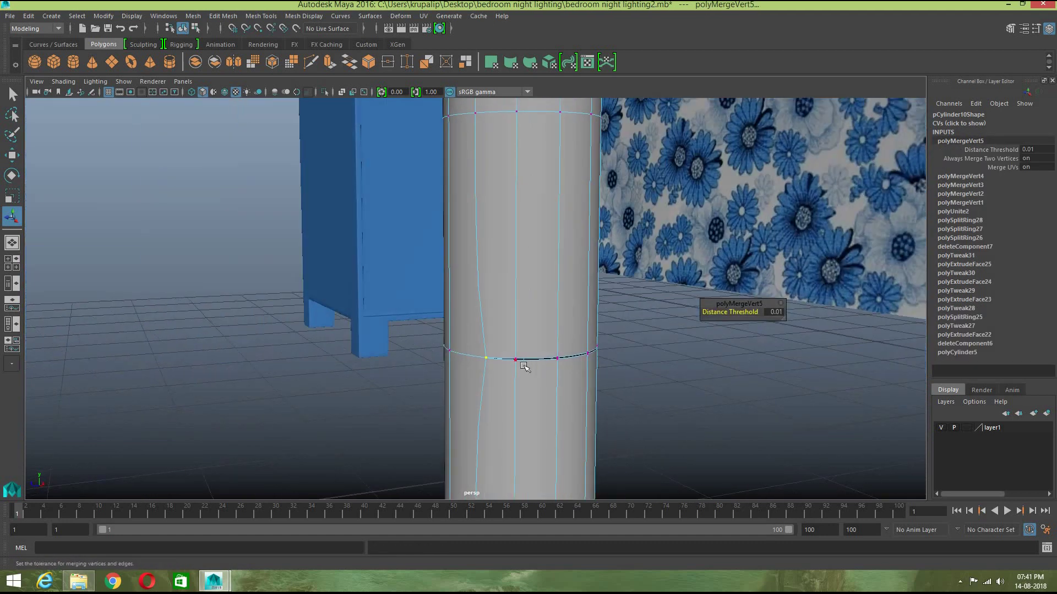
pyautogui.click(523, 353)
pyautogui.press('g')
pyautogui.moveTo(567, 364); pyautogui.dragTo(551, 353)
pyautogui.press('g')
# Step: Merge the remaining five overlapping vertex pairs to close the neck seam all the way around the rod
pyautogui.keyDown('alt'); pyautogui.moveTo(602, 378); pyautogui.dragTo(559, 372); pyautogui.keyUp('alt')
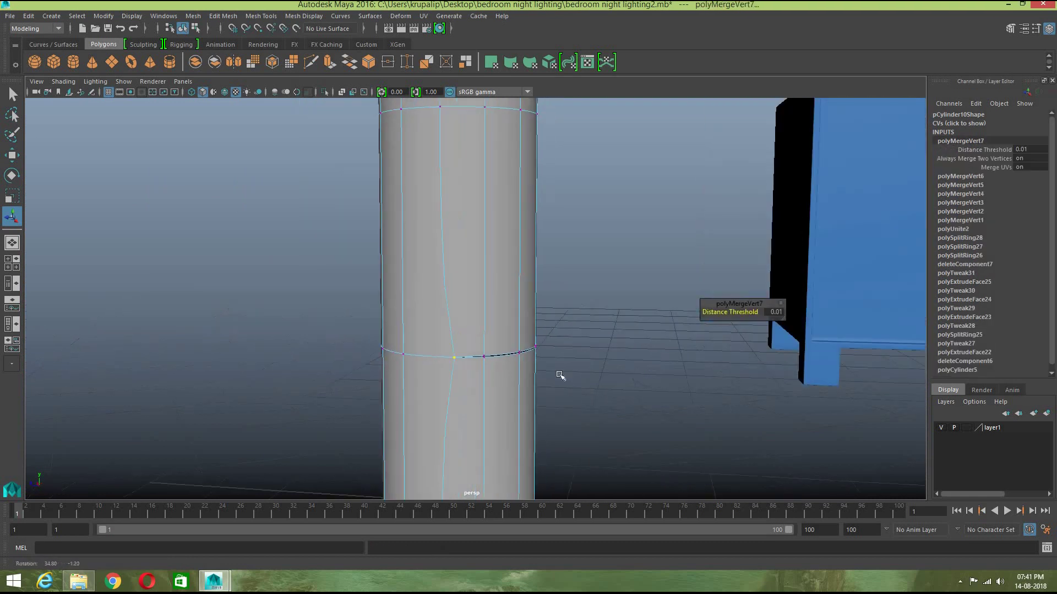
pyautogui.moveTo(479, 354); pyautogui.dragTo(438, 358)
pyautogui.press('g')
pyautogui.click(389, 338)
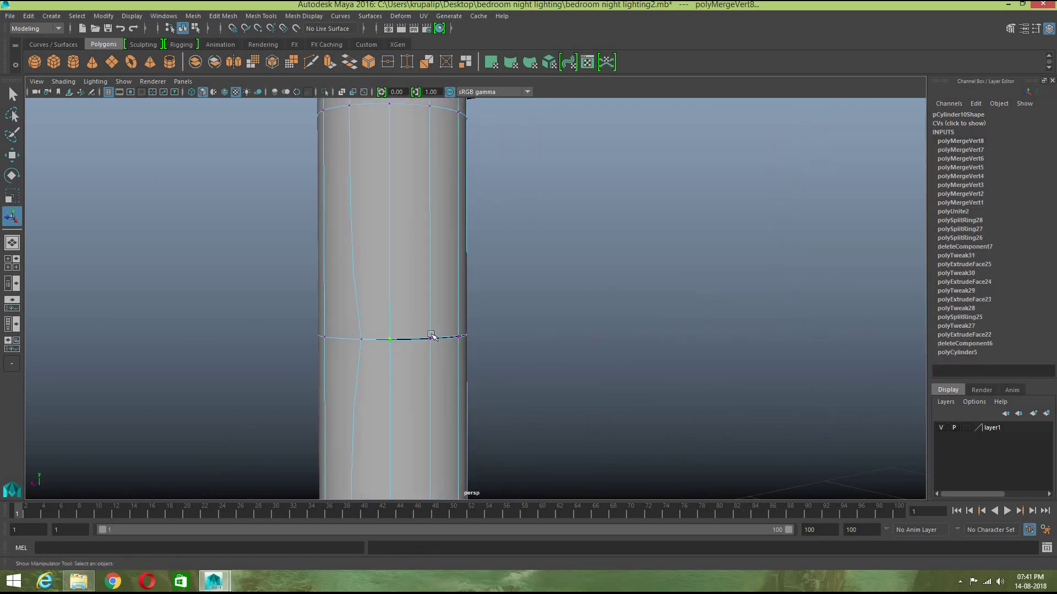
pyautogui.press('g')
pyautogui.scroll(3, 461, 352)
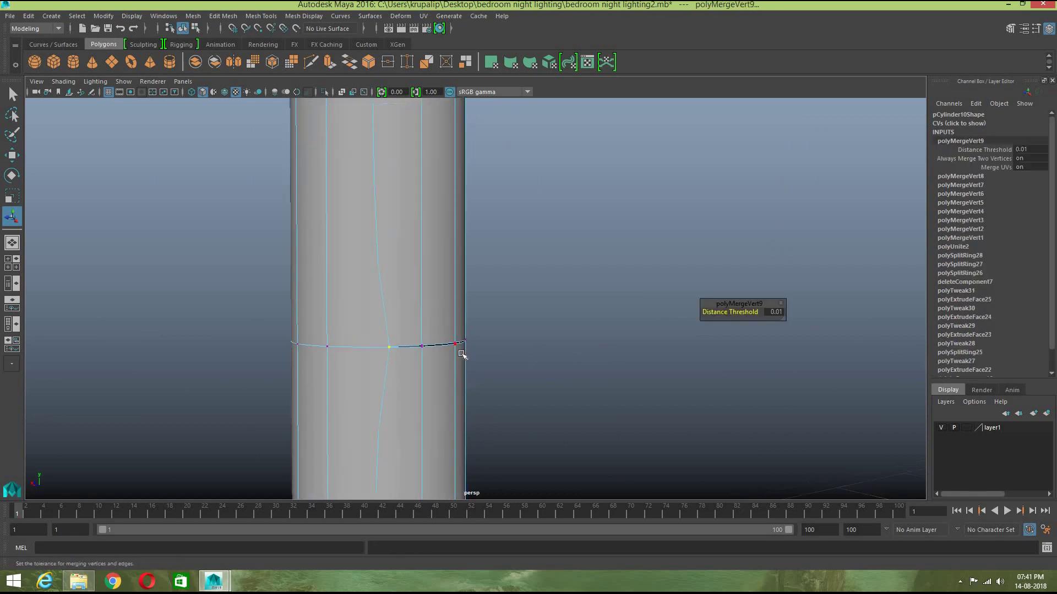
pyautogui.click(447, 362)
pyautogui.press('g')
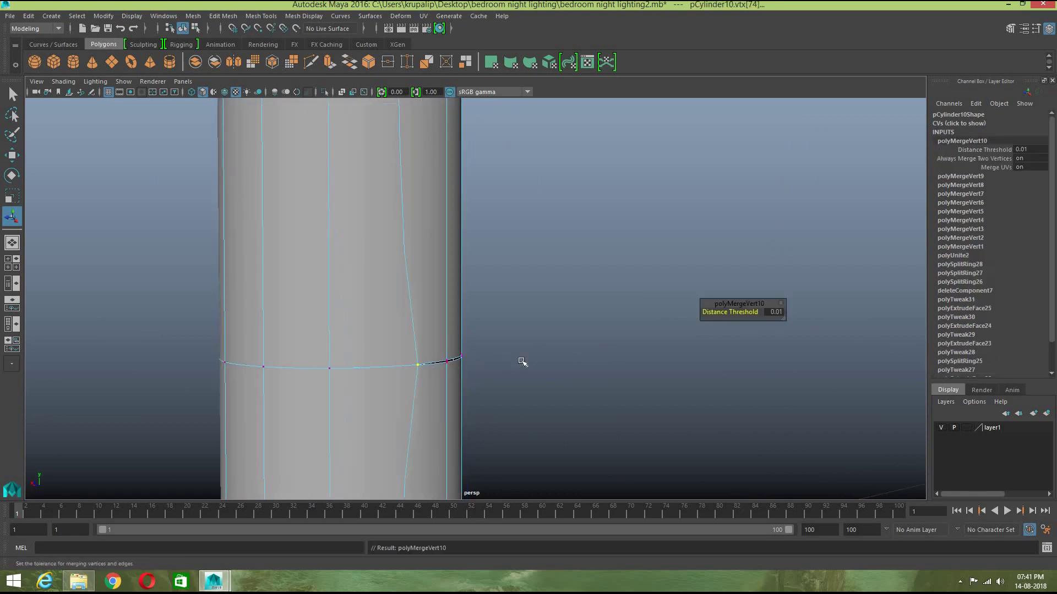
pyautogui.keyDown('alt'); pyautogui.moveTo(505, 361); pyautogui.dragTo(407, 362); pyautogui.keyUp('alt')
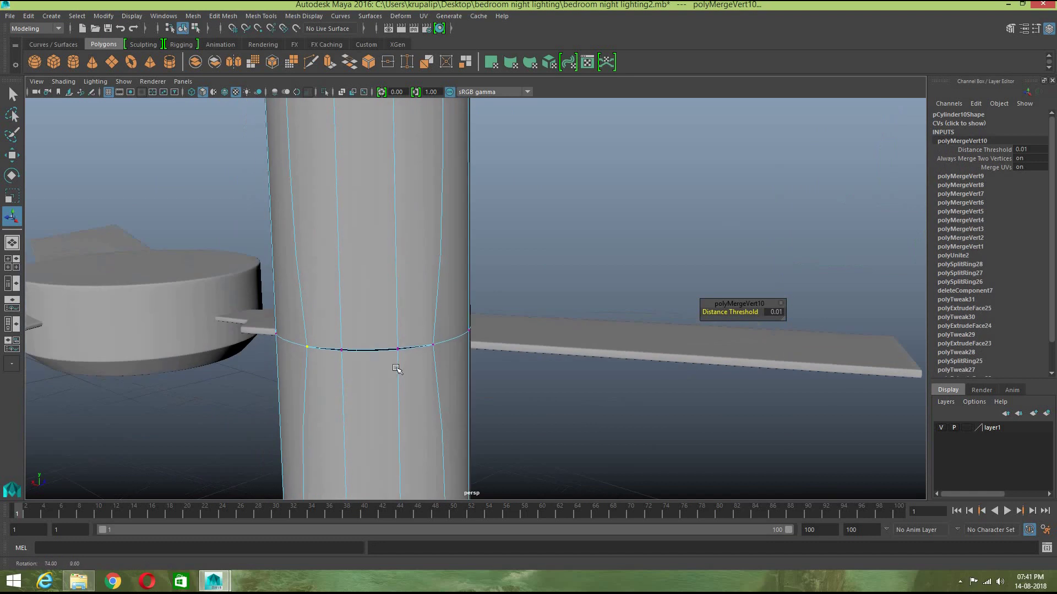
pyautogui.click(404, 345)
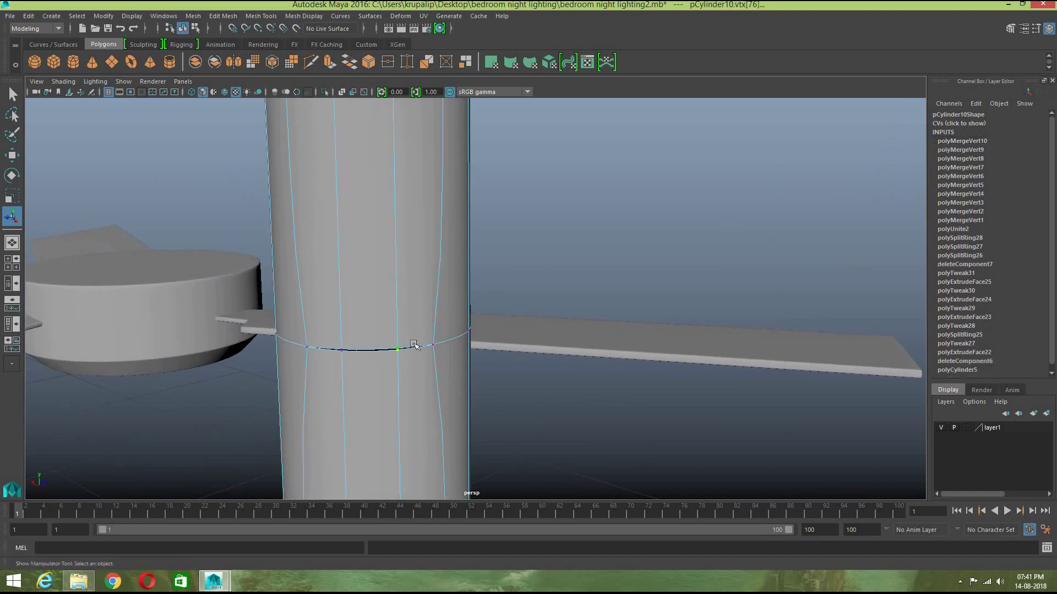
pyautogui.press('g')
pyautogui.click(342, 349)
pyautogui.press('g')
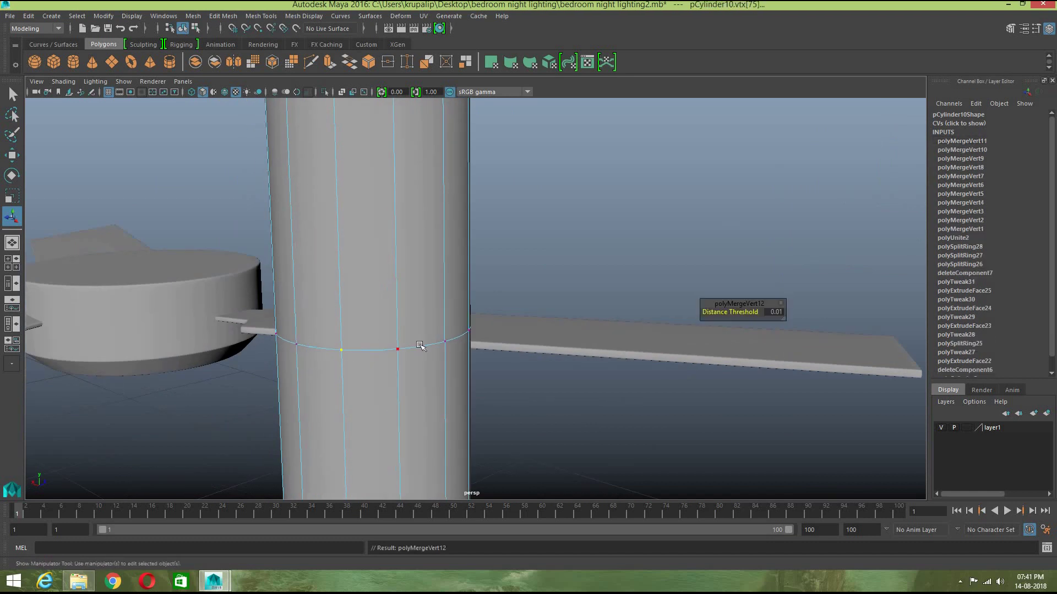
# Step: Return to object mode, select the combined rod and center its pivot
pyautogui.scroll(-15, 471, 343)
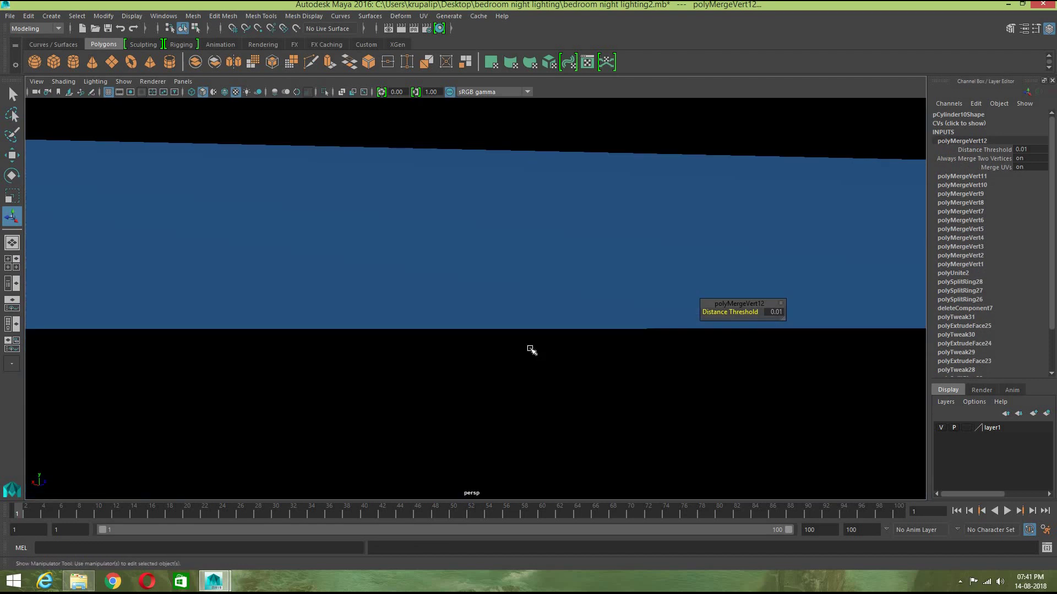
pyautogui.scroll(-6, 531, 350)
pyautogui.keyDown('alt'); pyautogui.moveTo(619, 364); pyautogui.dragTo(495, 330); pyautogui.keyUp('alt')
pyautogui.moveTo(481, 264); pyautogui.dragTo(536, 248, button='right')
pyautogui.click(484, 315)
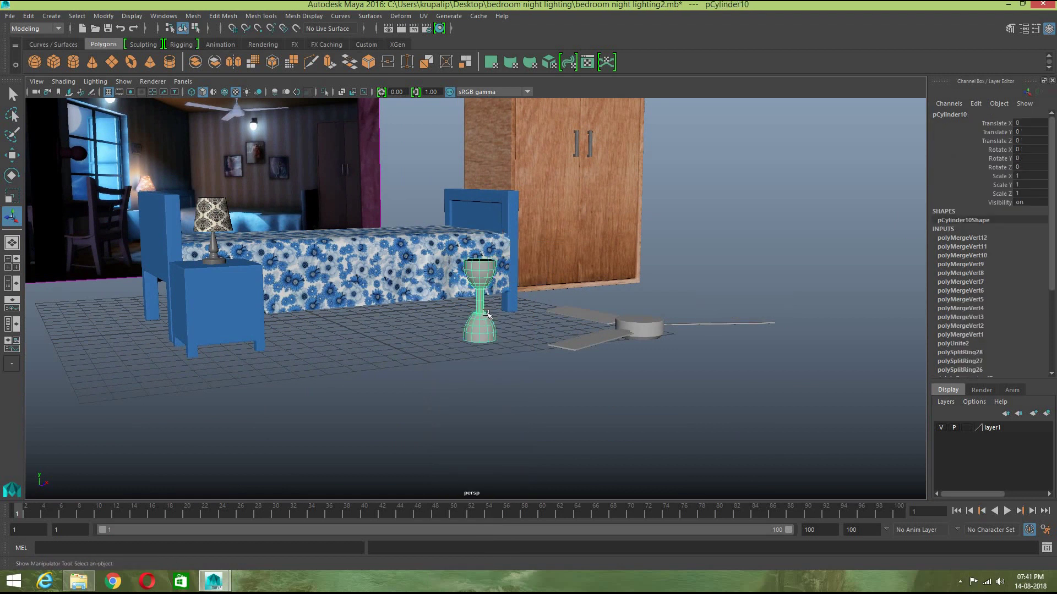
pyautogui.press('r')
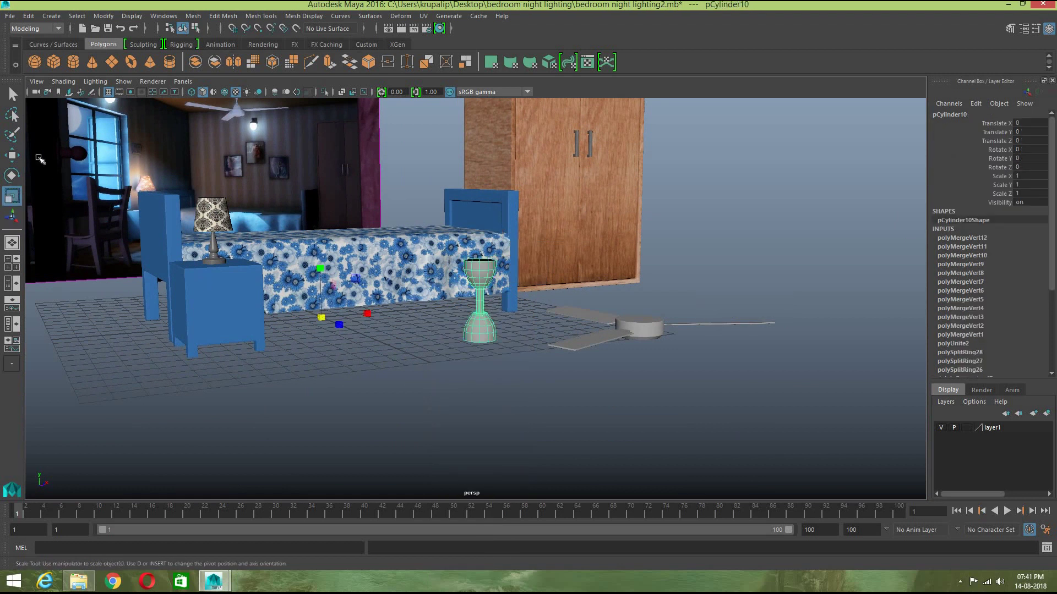
pyautogui.click(103, 16)
pyautogui.click(127, 85)
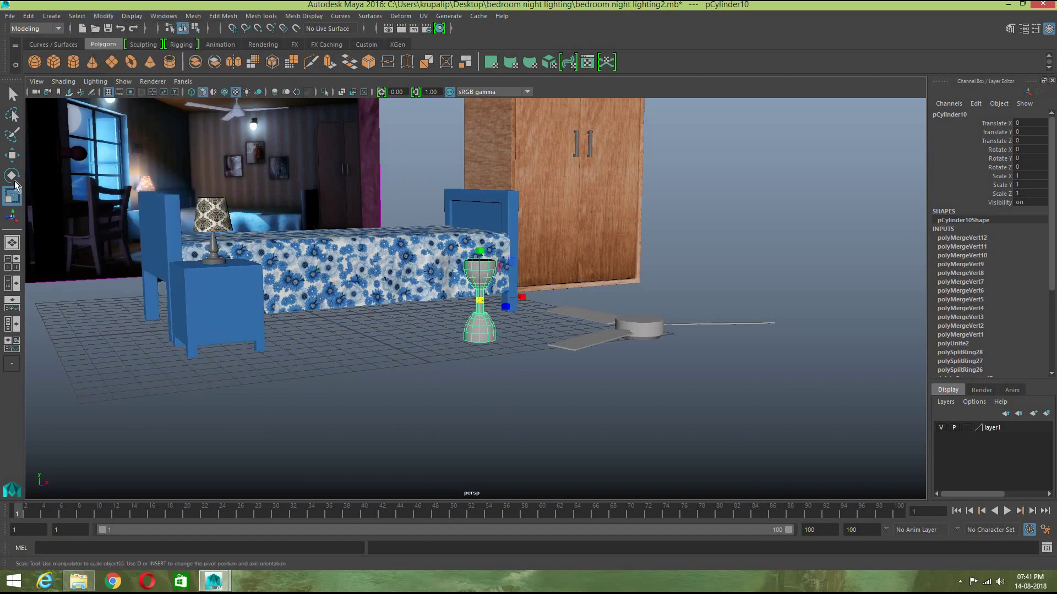
# Step: Move the rod onto the fan hub using the four-view layout, at Translate X 6.277, Y 0.7 and Z 2.888
pyautogui.click(12, 155)
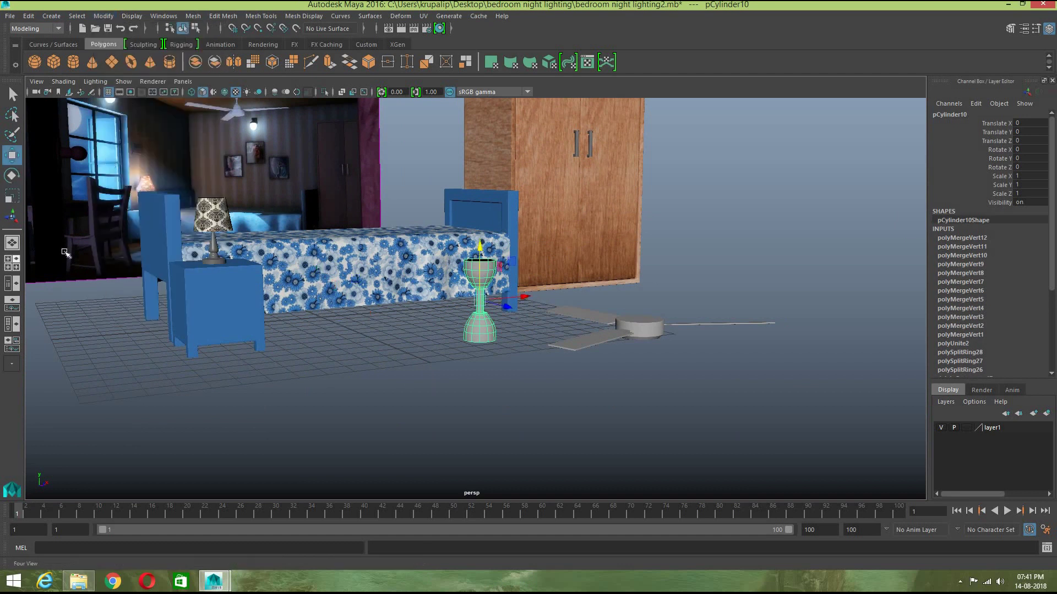
pyautogui.click(12, 263)
pyautogui.moveTo(169, 136); pyautogui.dragTo(292, 138)
pyautogui.moveTo(249, 182); pyautogui.dragTo(242, 245)
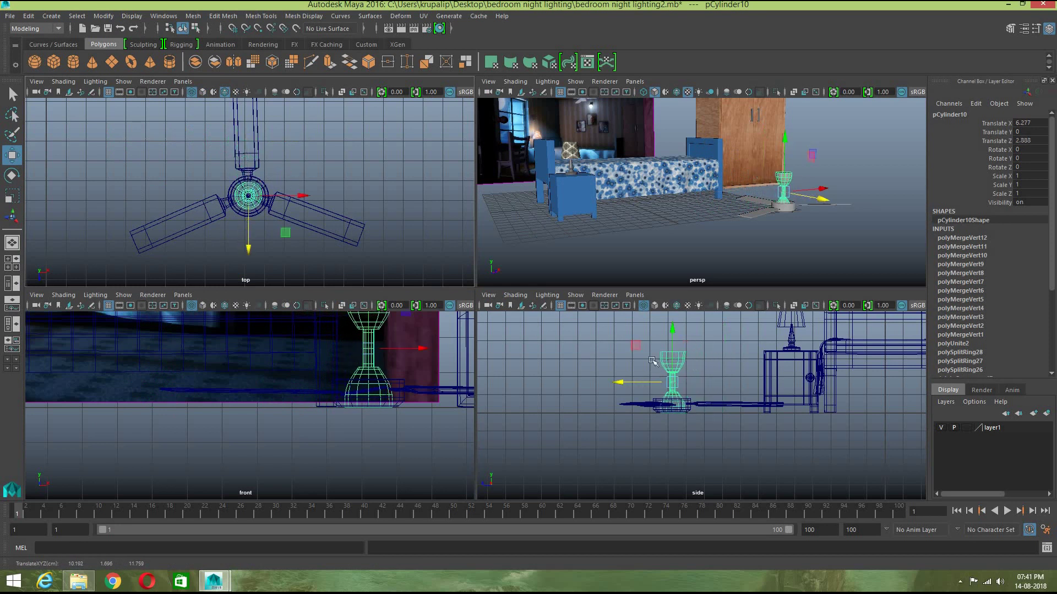
pyautogui.moveTo(675, 336); pyautogui.dragTo(676, 324)
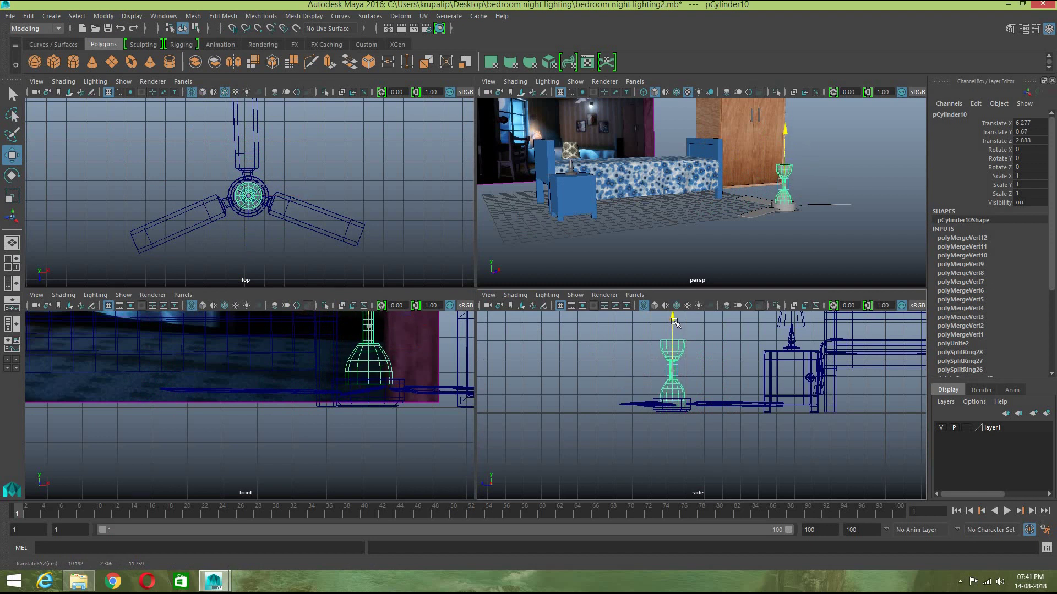
pyautogui.click(792, 262)
pyautogui.press('space')
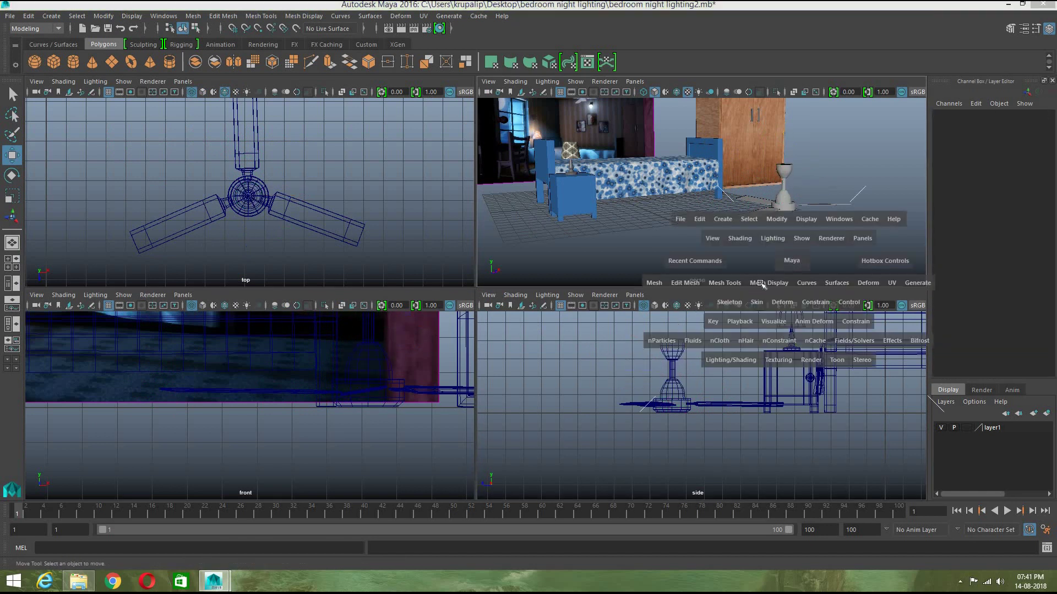
pyautogui.click(652, 302)
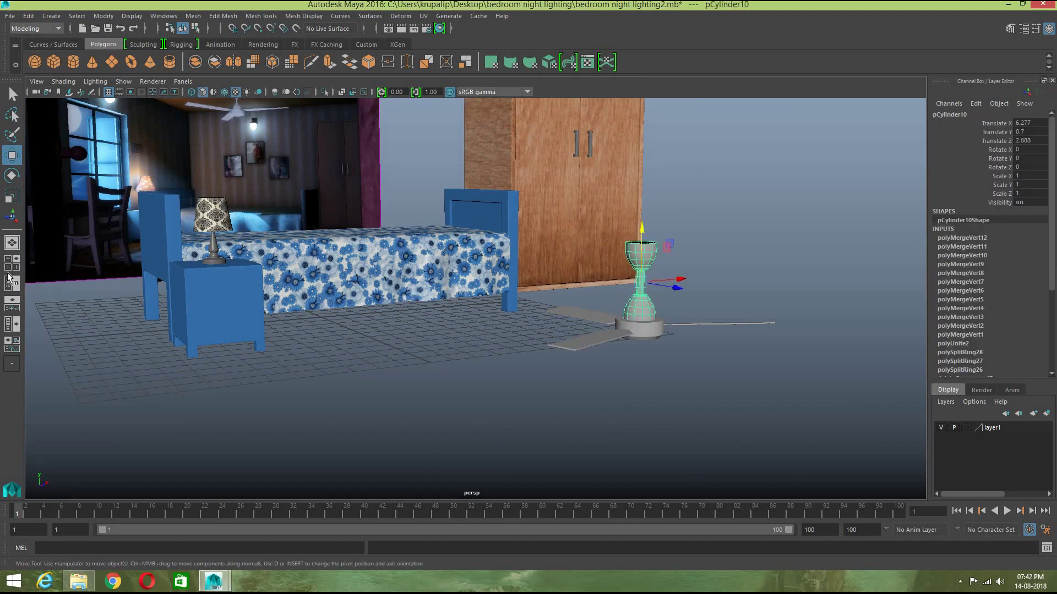
# Step: In the top view, narrow the rod to Scale X 0.822 and Scale Z 0.833, and center it on the hub at Translate X 6.268, Z 2.925
pyautogui.press('space')
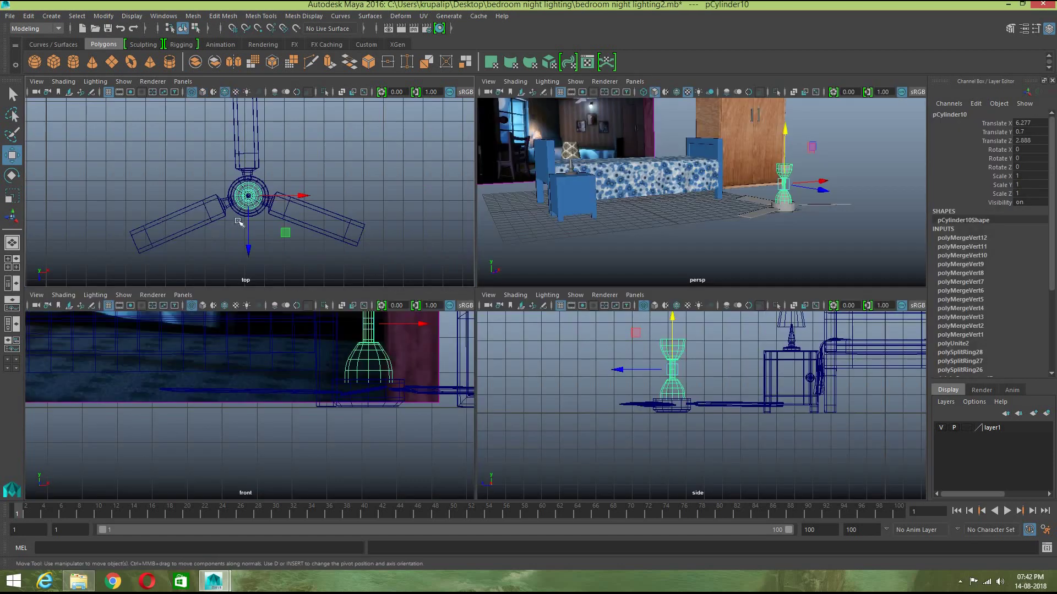
pyautogui.press('f')
pyautogui.press('space')
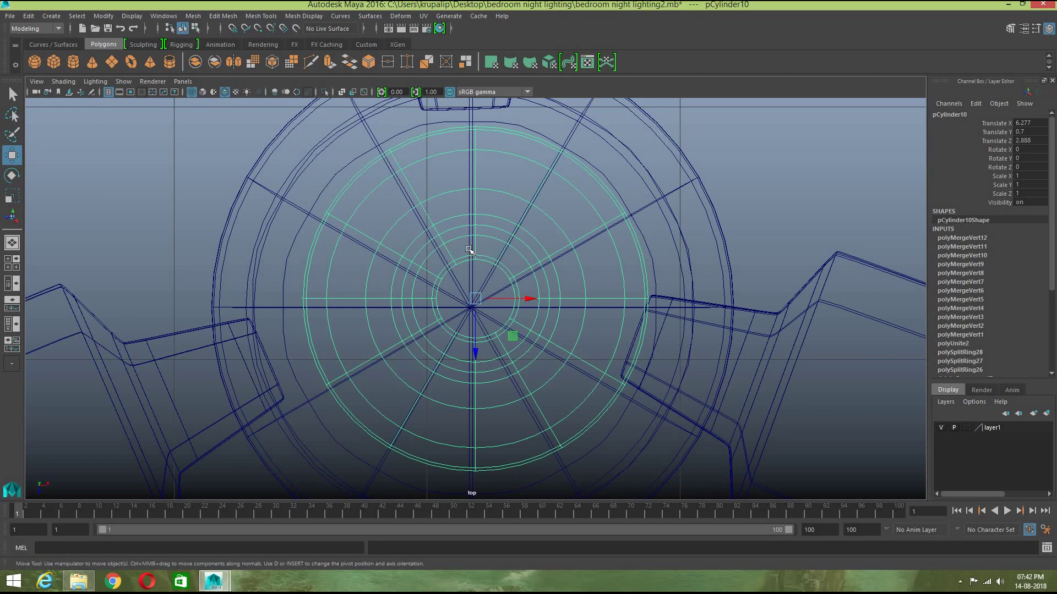
pyautogui.press('r')
pyautogui.moveTo(524, 300); pyautogui.dragTo(478, 340)
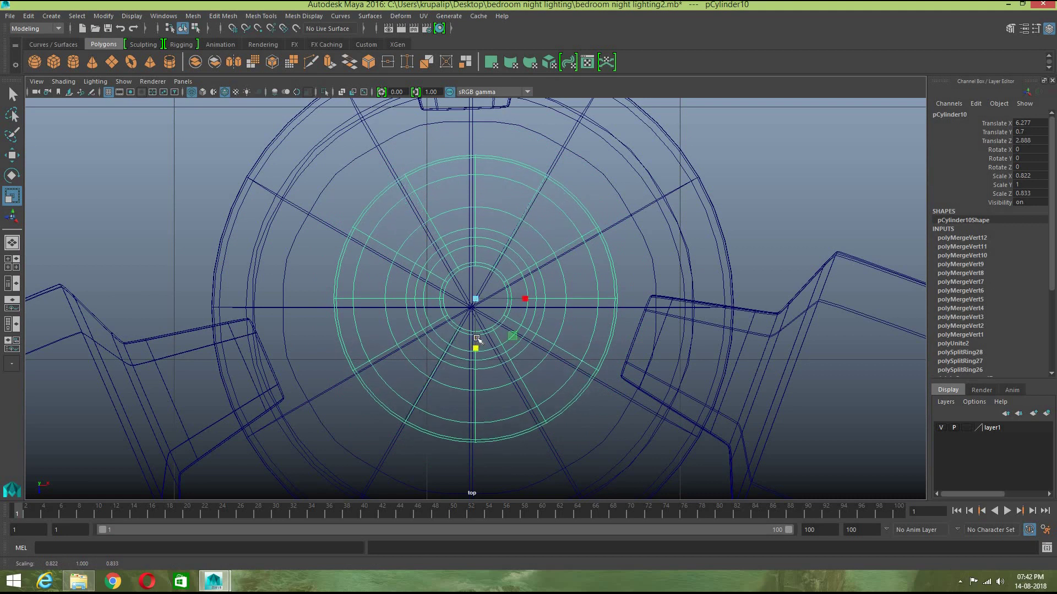
pyautogui.press('w')
pyautogui.moveTo(475, 300); pyautogui.dragTo(475, 310)
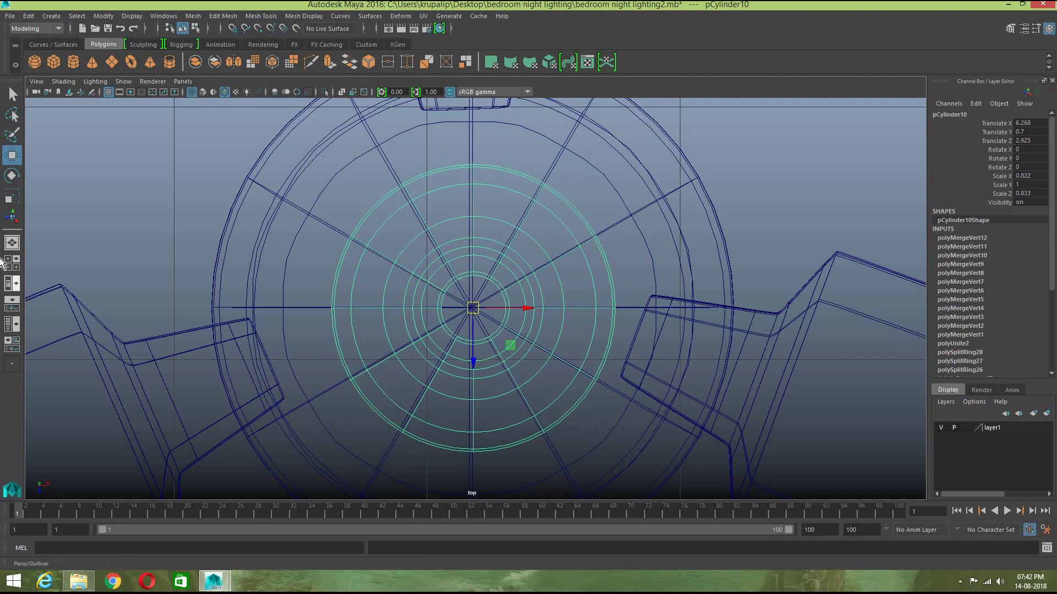
# Step: In the perspective view, select the vertices of the rod's upper cup and lower them slightly toward the lower cup
pyautogui.click(12, 243)
pyautogui.click(687, 366)
pyautogui.scroll(-3, 687, 366)
pyautogui.keyDown('alt'); pyautogui.moveTo(650, 367); pyautogui.dragTo(603, 308); pyautogui.keyUp('alt')
pyautogui.click(605, 309)
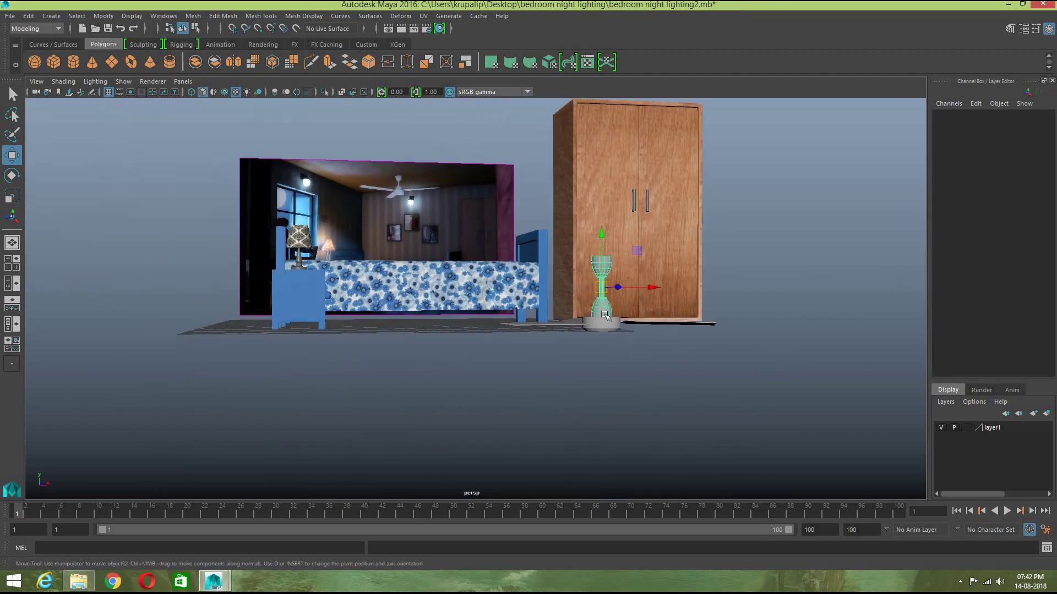
pyautogui.moveTo(605, 265); pyautogui.dragTo(576, 272, button='right')
pyautogui.scroll(3, 605, 264)
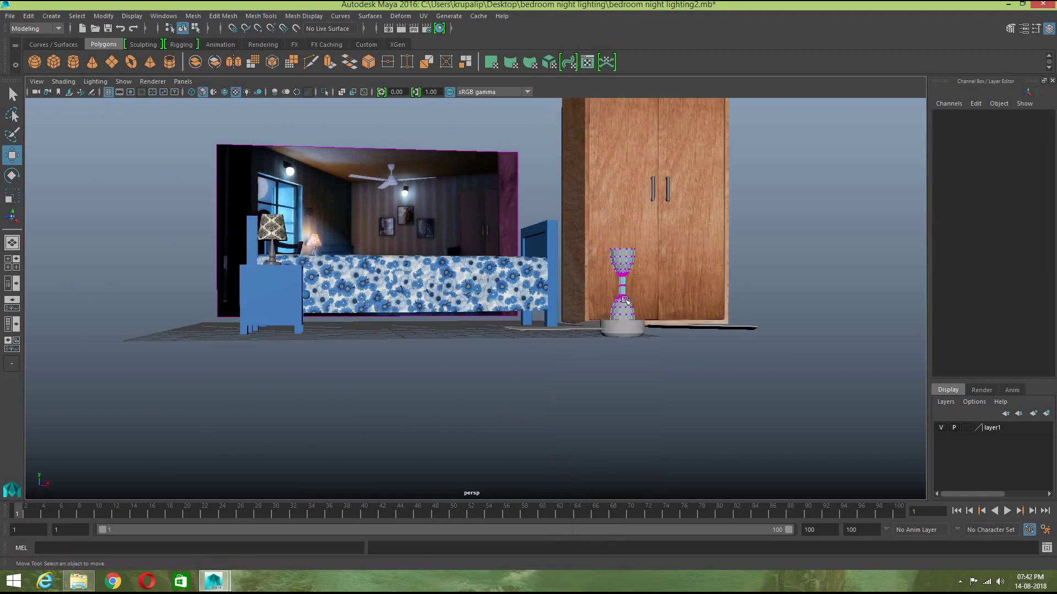
pyautogui.moveTo(614, 222); pyautogui.dragTo(708, 287)
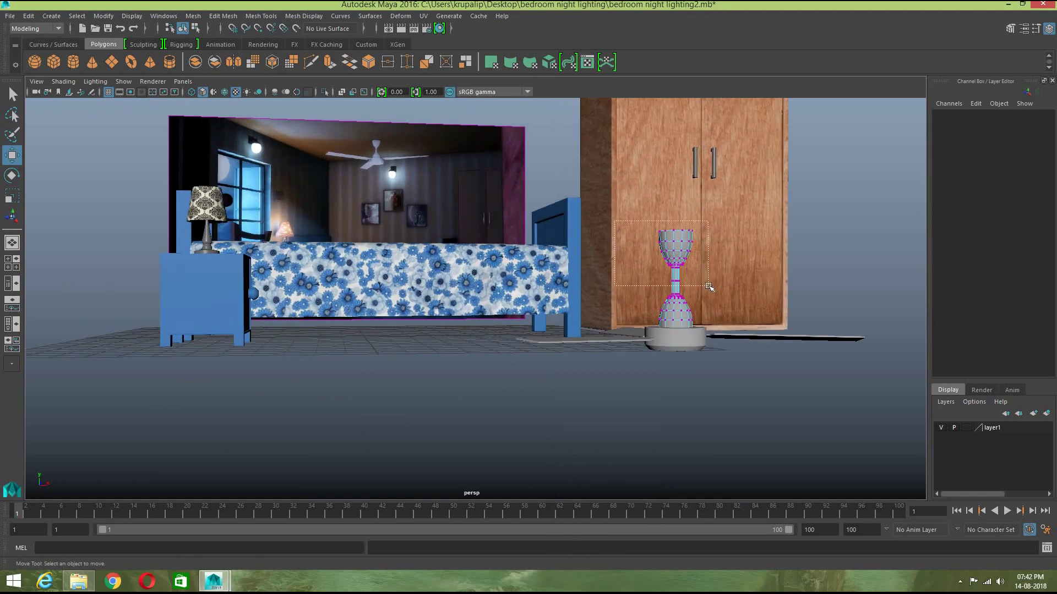
pyautogui.scroll(2, 713, 284)
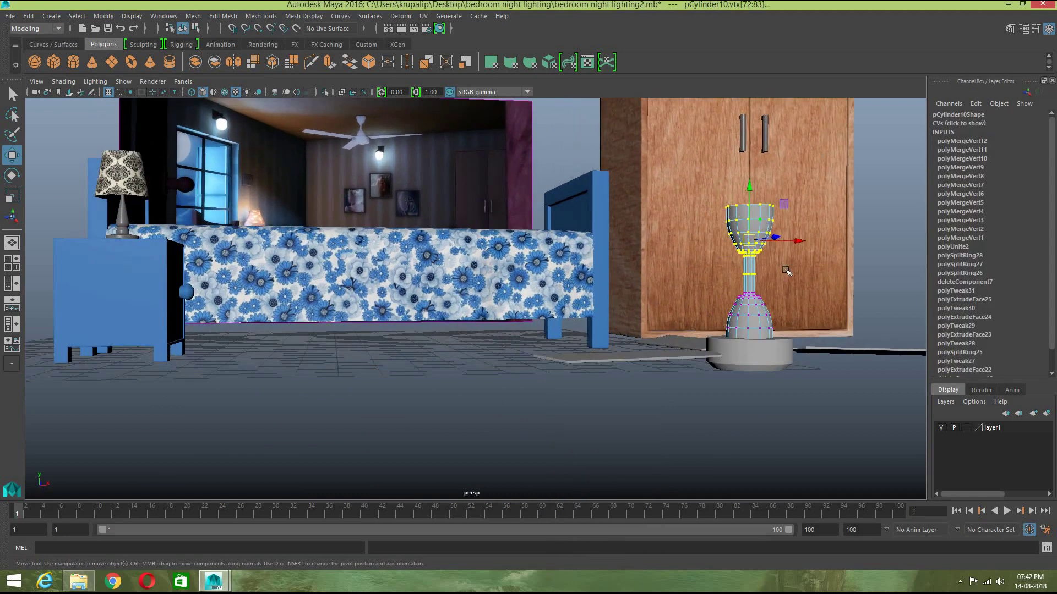
pyautogui.moveTo(777, 263); pyautogui.dragTo(697, 144)
pyautogui.moveTo(779, 263); pyautogui.dragTo(684, 175)
pyautogui.moveTo(750, 180); pyautogui.dragTo(751, 186)
# Step: Lower the middle vertex ring of the rod's neck slightly and return to object mode
pyautogui.moveTo(766, 284); pyautogui.dragTo(729, 264)
pyautogui.moveTo(751, 223); pyautogui.dragTo(751, 226)
pyautogui.press('F8')
pyautogui.click(760, 272)
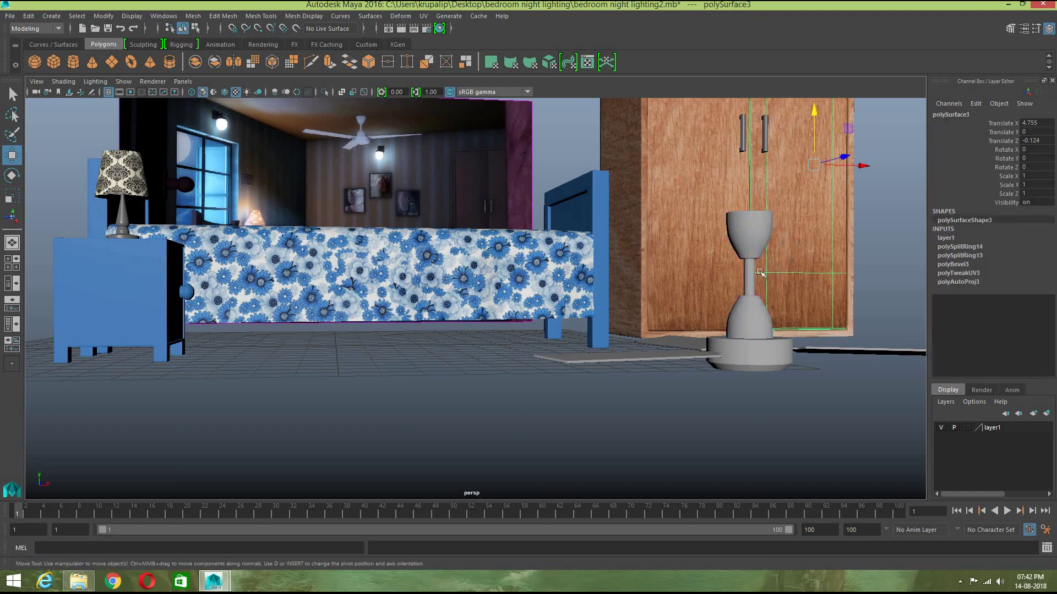
# Step: Scale the rod down to Scale X 0.726, Y 0.883 and Z 0.736, and lower it onto the hub at Translate Y 0.606
pyautogui.keyDown('alt'); pyautogui.moveTo(785, 338); pyautogui.dragTo(685, 350, button='middle'); pyautogui.keyUp('alt')
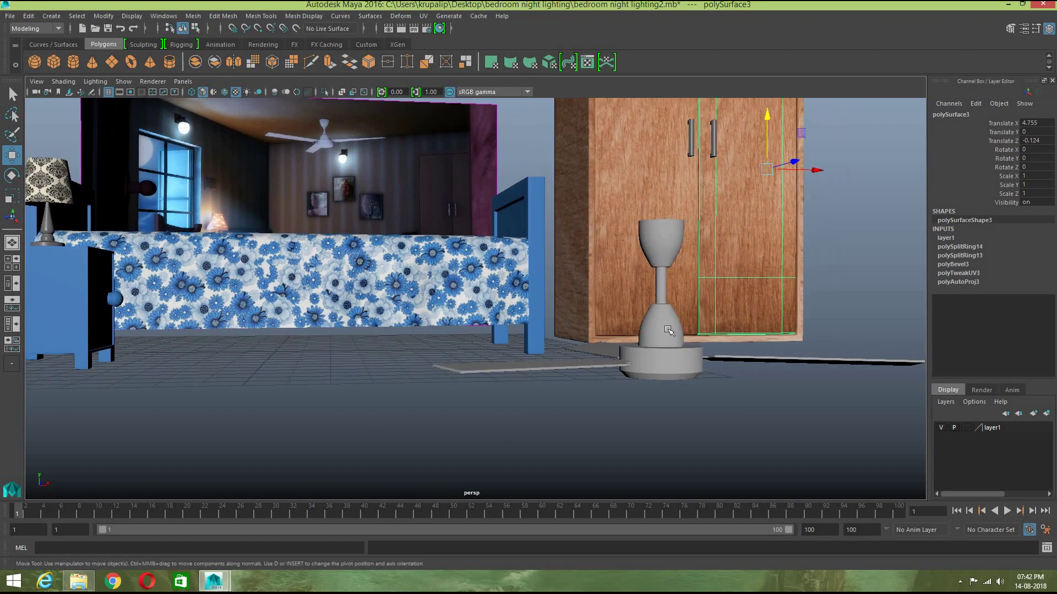
pyautogui.click(668, 329)
pyautogui.scroll(2, 674, 329)
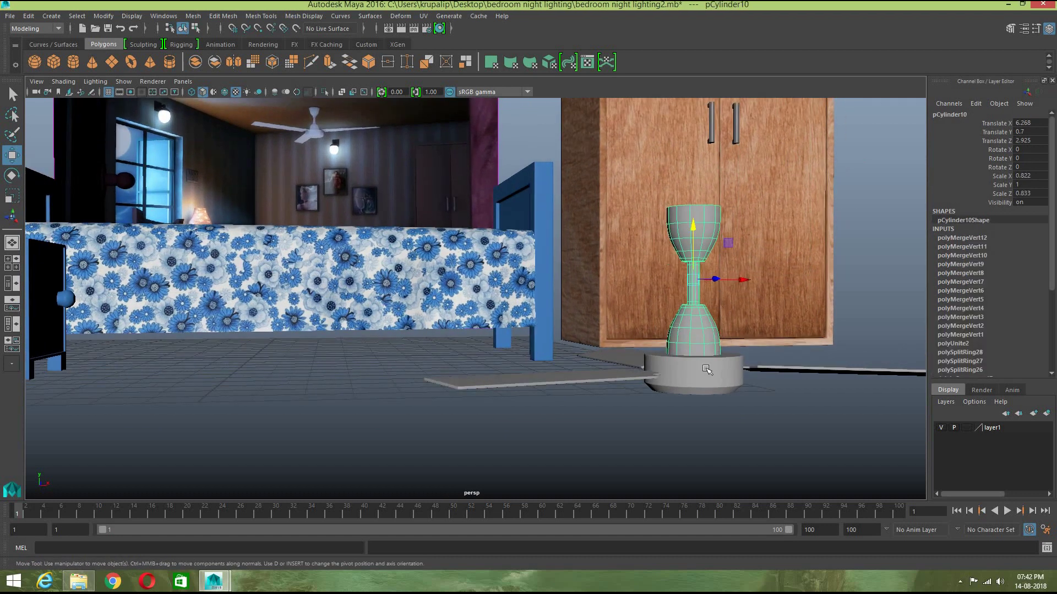
pyautogui.scroll(-3, 648, 384)
pyautogui.click(654, 385)
pyautogui.scroll(4, 653, 385)
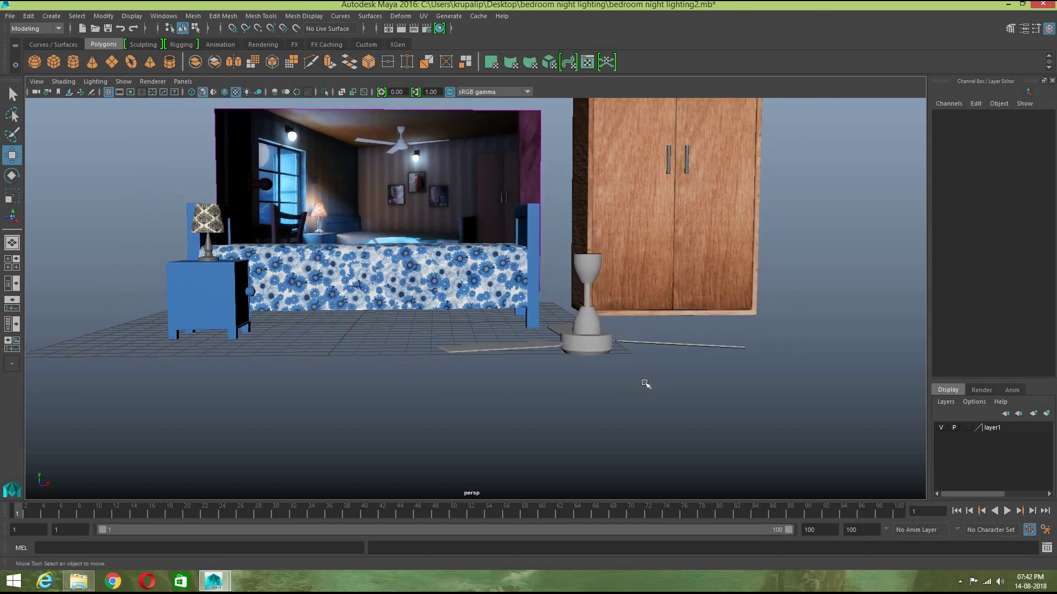
pyautogui.scroll(1, 631, 336)
pyautogui.click(631, 333)
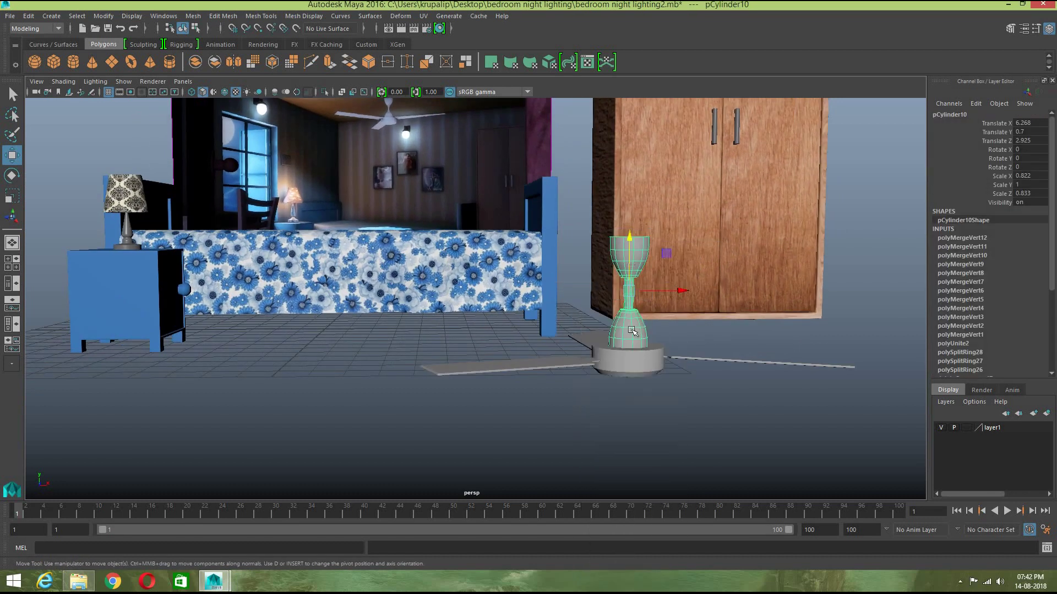
pyautogui.press('r')
pyautogui.moveTo(628, 290); pyautogui.dragTo(622, 299)
pyautogui.press('w')
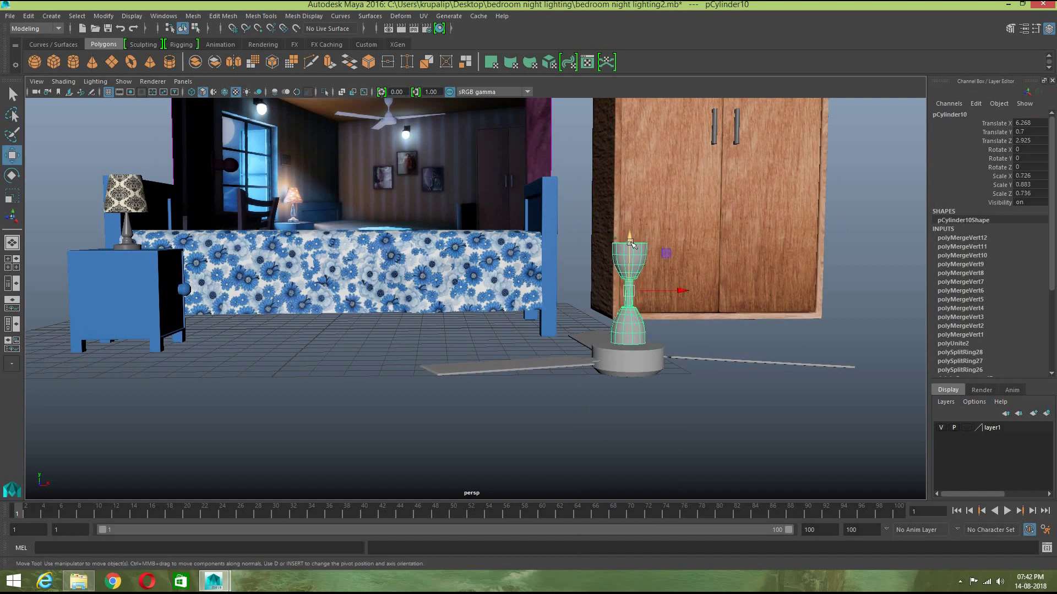
pyautogui.moveTo(630, 243); pyautogui.dragTo(630, 244)
pyautogui.click(723, 313)
pyautogui.scroll(-3, 724, 323)
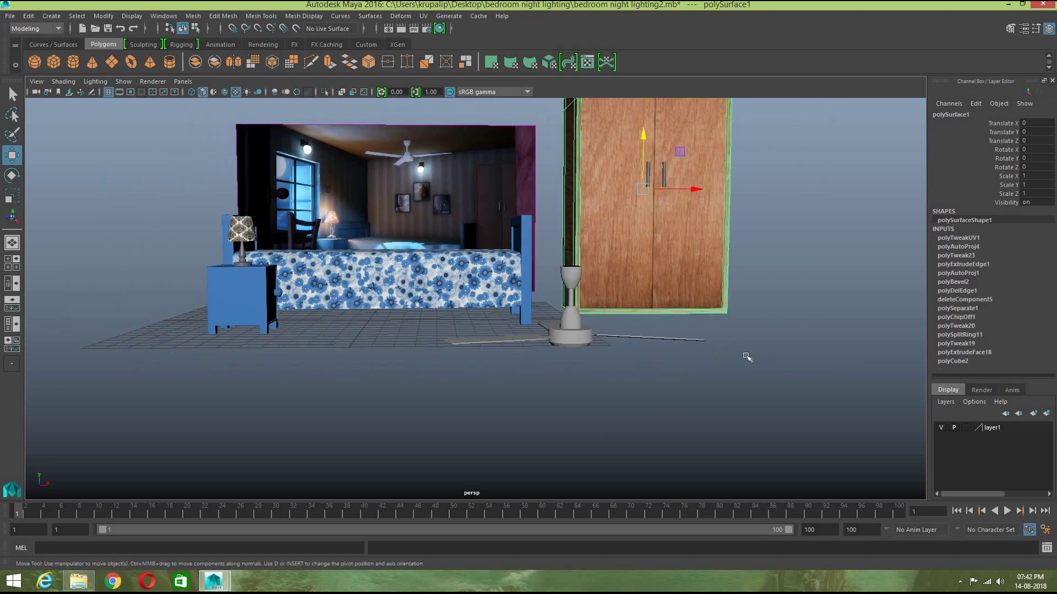
pyautogui.click(746, 422)
# Step: Select the fan together with its rod and assign a new Phong material named fan
pyautogui.moveTo(746, 423)
pyautogui.keyDown('alt'); pyautogui.mouseDown()
pyautogui.moveTo(669, 424)
pyautogui.moveTo(658, 469)
pyautogui.moveTo(572, 280)
pyautogui.mouseUp(); pyautogui.keyUp('alt')
pyautogui.scroll(3, 649, 450)
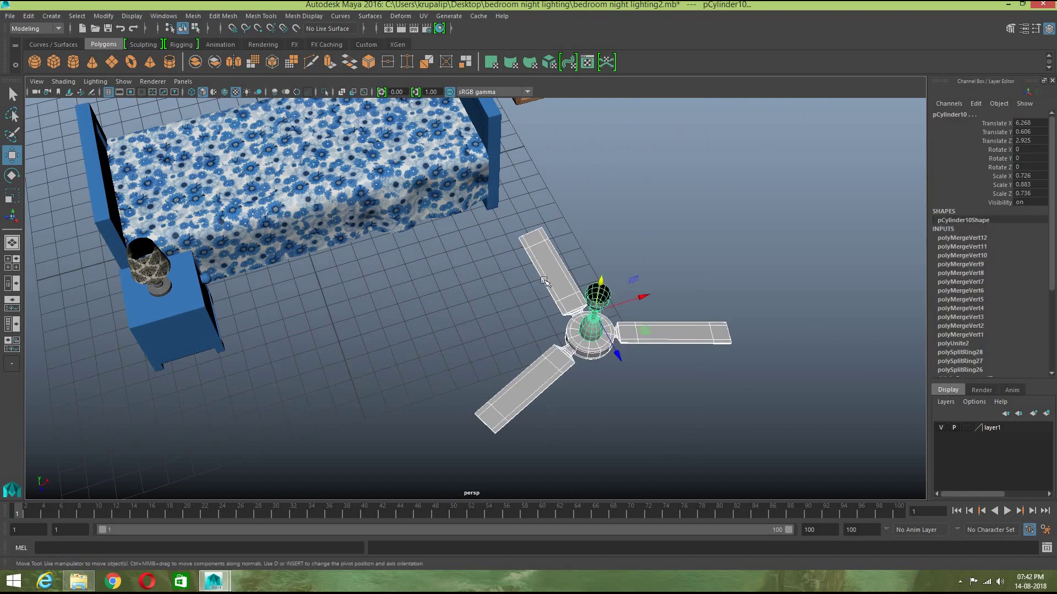
pyautogui.click(257, 43)
pyautogui.click(243, 62)
pyautogui.moveTo(930, 143); pyautogui.dragTo(883, 144)
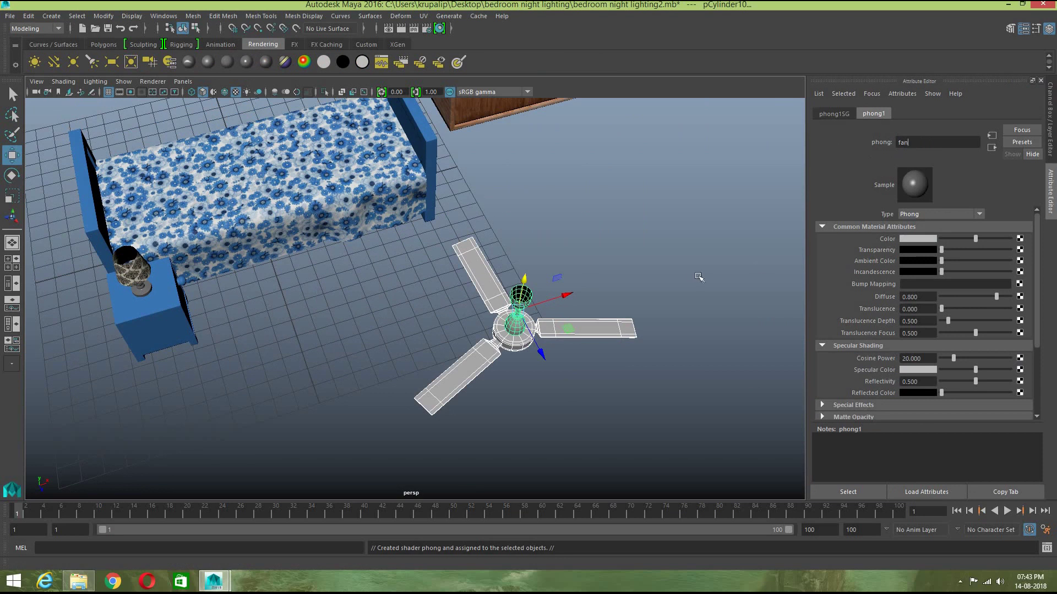
# Step: Darken the specular color of the fan material and set its reflectivity to 0
pyautogui.click(596, 346)
pyautogui.click(596, 336)
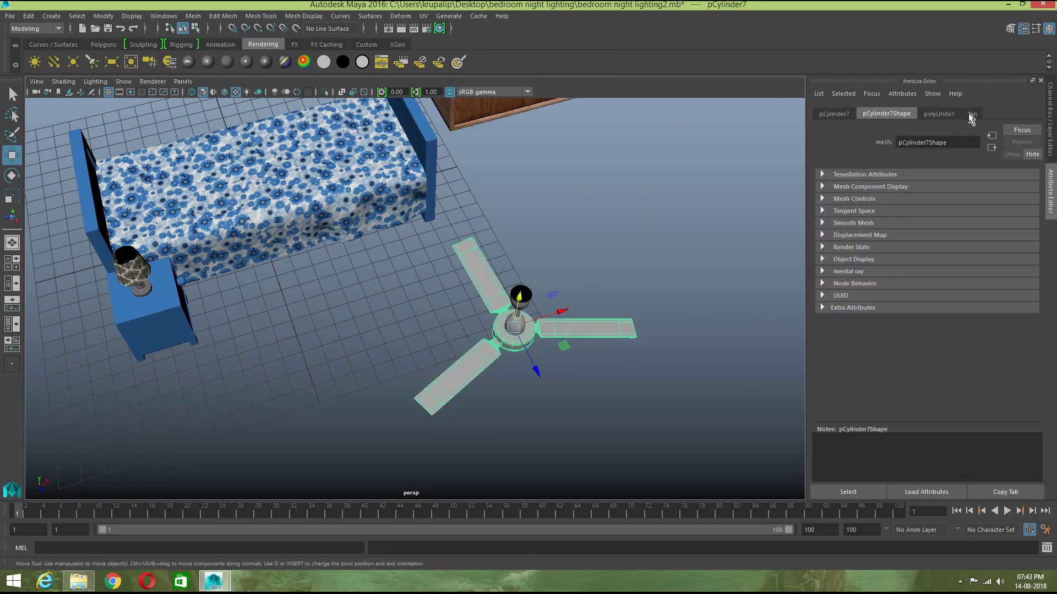
pyautogui.click(972, 114)
pyautogui.scroll(-5, 929, 380)
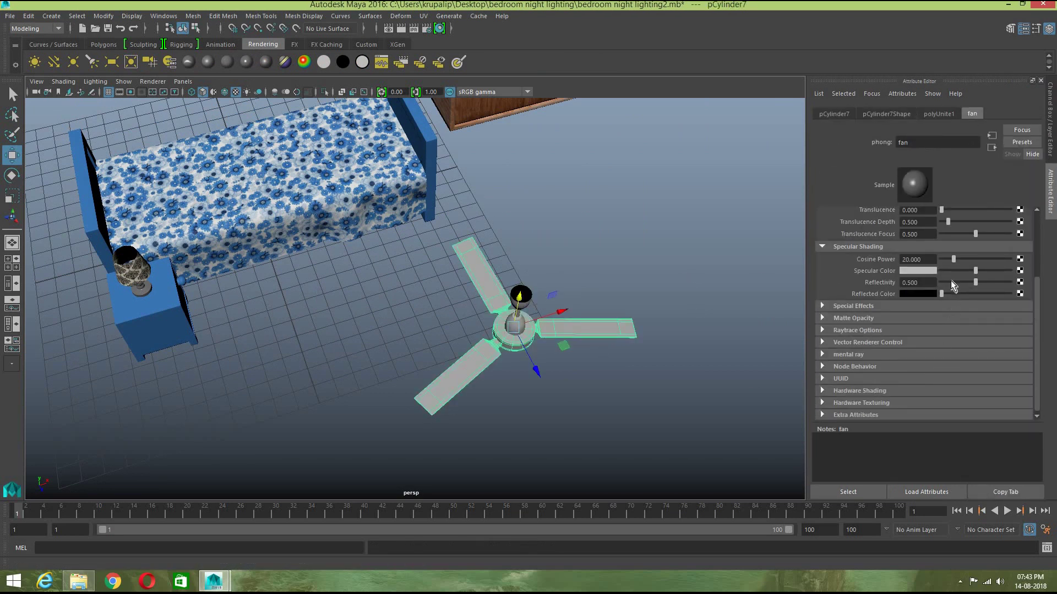
pyautogui.moveTo(949, 270); pyautogui.dragTo(950, 272)
pyautogui.scroll(5, 1009, 270)
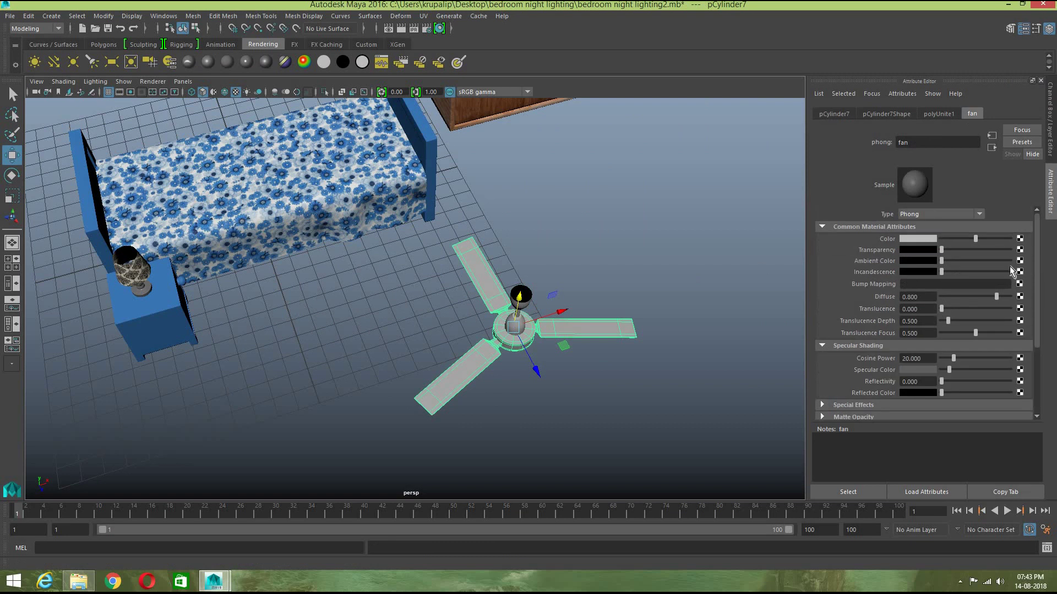
# Step: Set the fan material's color to white with a V value of 1.000, and deselect the fan
pyautogui.click(930, 239)
pyautogui.click(962, 298)
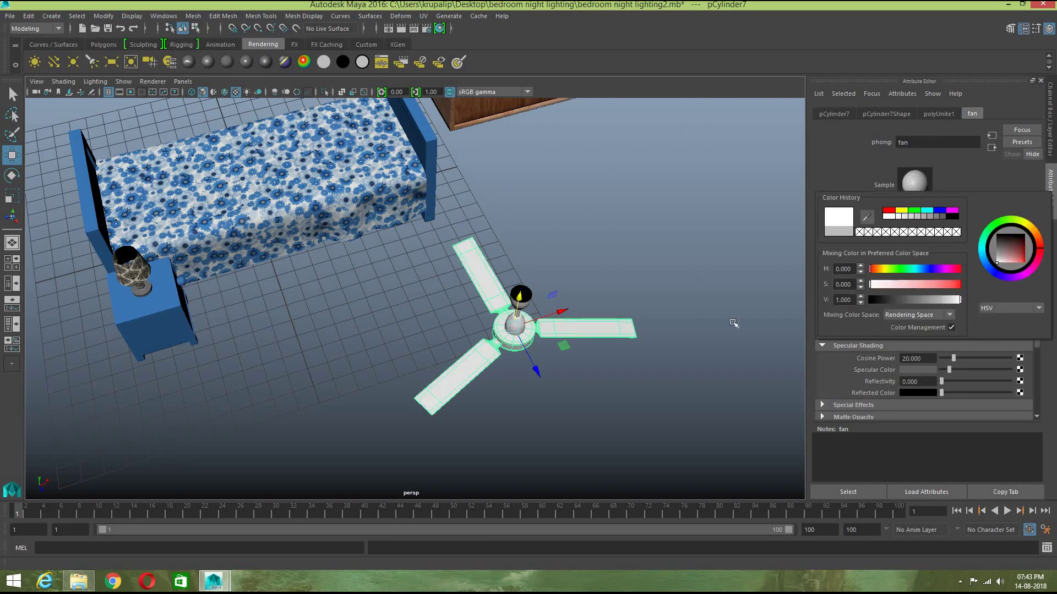
pyautogui.click(692, 339)
pyautogui.scroll(-3, 703, 353)
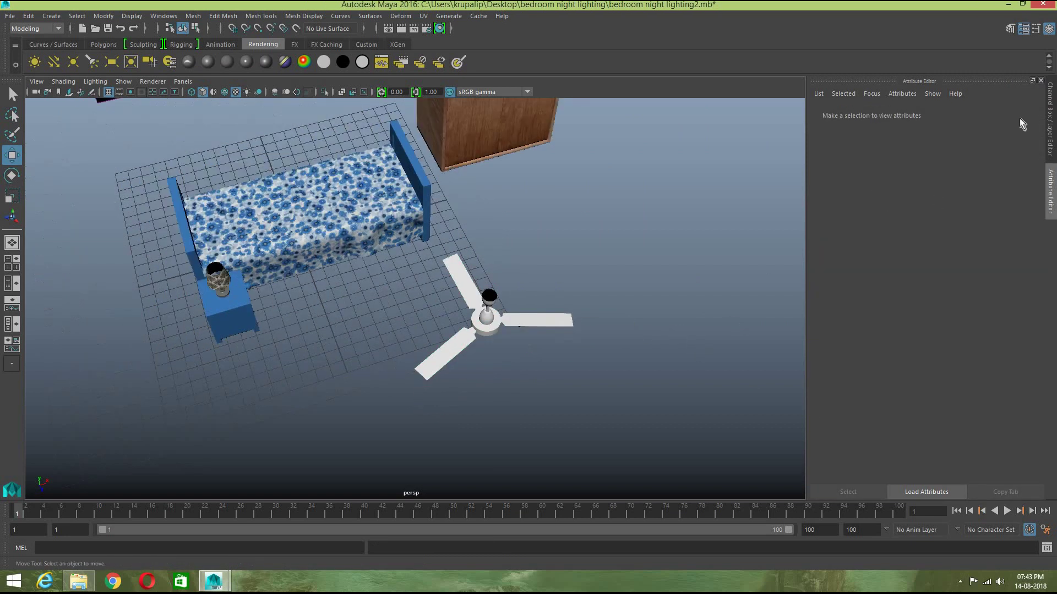
# Step: Close the material attributes and save the scene
pyautogui.click(1040, 81)
pyautogui.keyDown('alt'); pyautogui.moveTo(703, 391); pyautogui.dragTo(629, 382); pyautogui.keyUp('alt')
pyautogui.scroll(2, 633, 379)
pyautogui.hotkey('ctrl', 's')
# Step: Draw a polygon cube about 50 wide, 42 high and 43 deep around the furniture as the room
pyautogui.moveTo(637, 380)
pyautogui.keyDown('alt'); pyautogui.mouseDown()
pyautogui.moveTo(589, 374)
pyautogui.moveTo(614, 382)
pyautogui.moveTo(633, 370)
pyautogui.moveTo(624, 392)
pyautogui.mouseUp(); pyautogui.keyUp('alt')
pyautogui.scroll(-5, 637, 367)
pyautogui.scroll(-6, 626, 380)
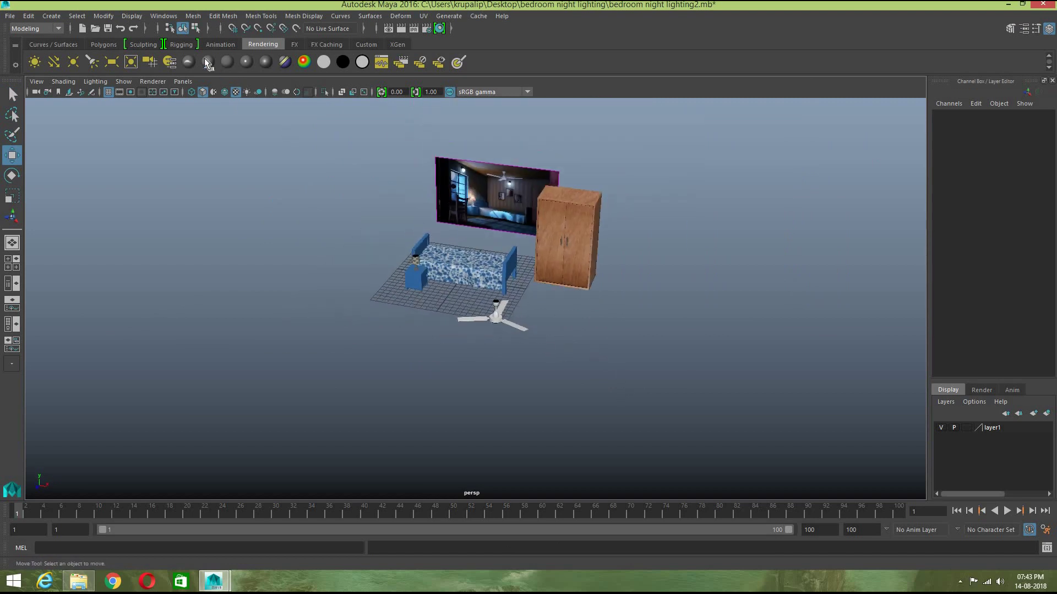
pyautogui.click(101, 44)
pyautogui.click(53, 62)
pyautogui.scroll(-3, 462, 377)
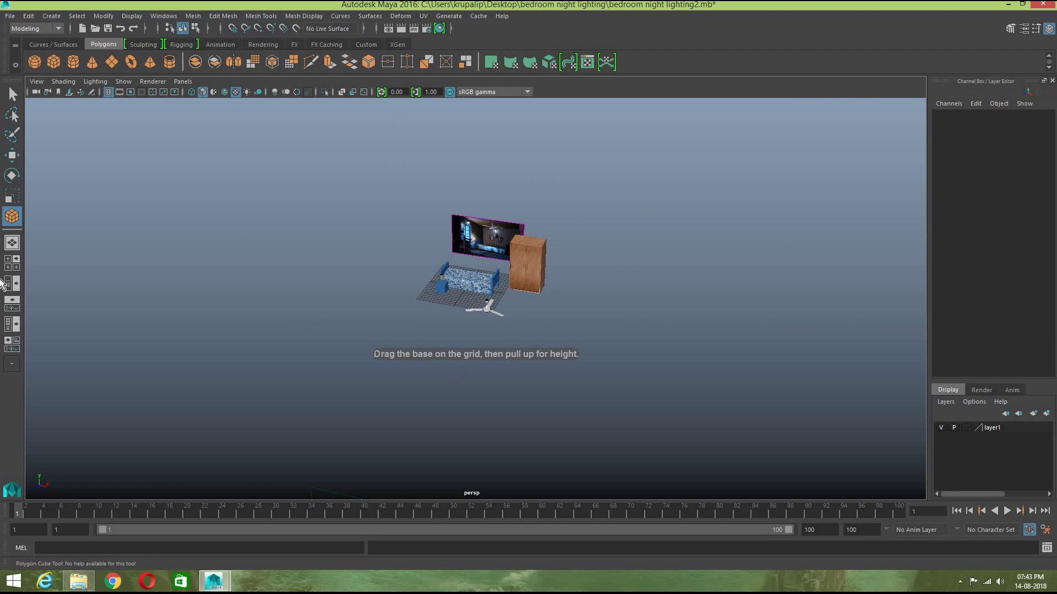
pyautogui.click(12, 267)
pyautogui.scroll(-6, 301, 245)
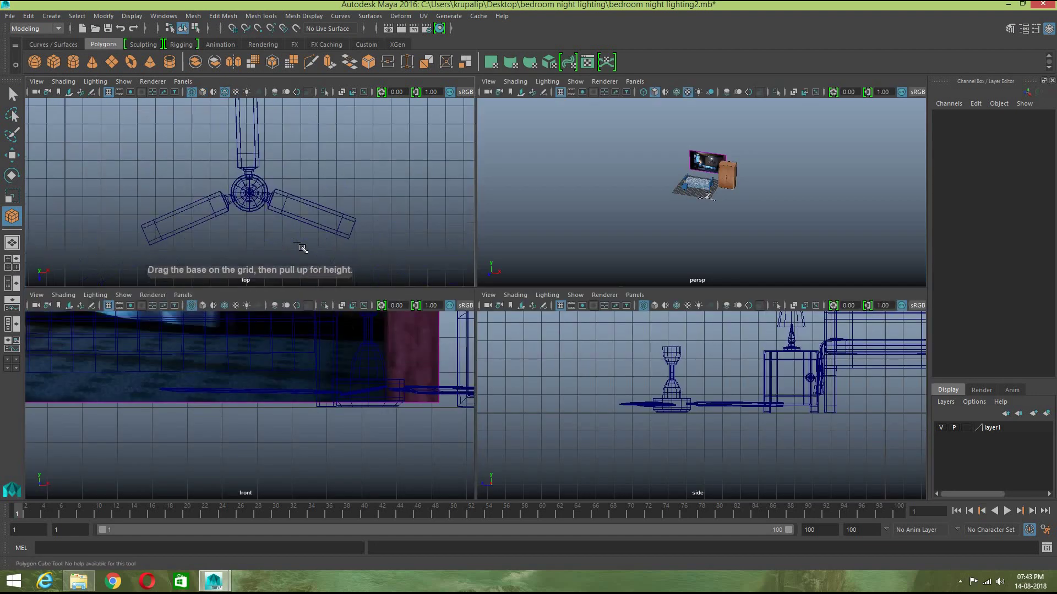
pyautogui.scroll(-3, 302, 245)
pyautogui.moveTo(195, 132); pyautogui.dragTo(275, 114)
pyautogui.scroll(-3, 743, 407)
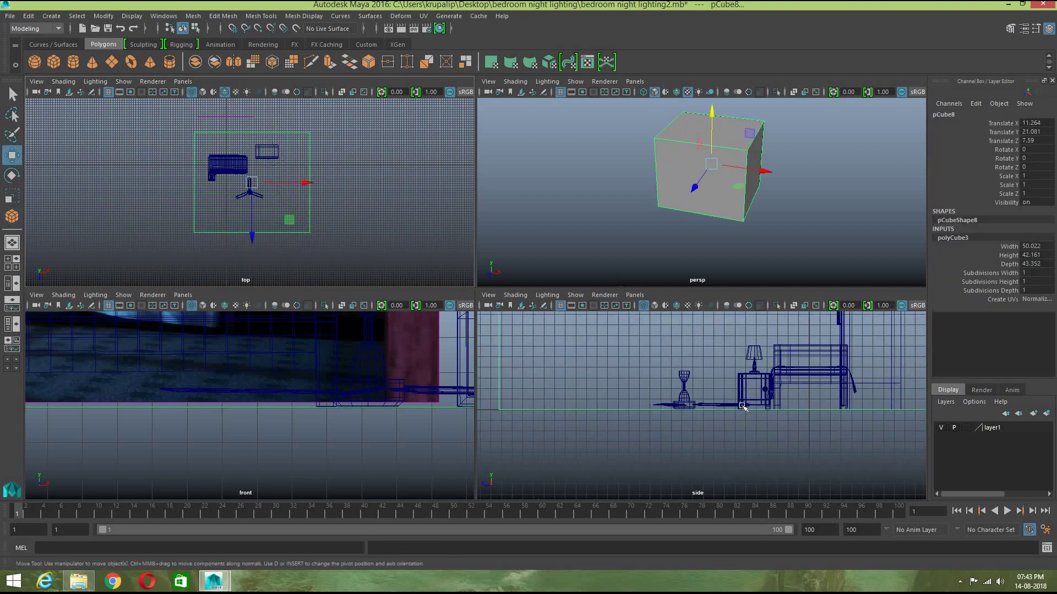
# Step: Lower the room box's top vertices to reduce the ceiling height, checking it in the side and front views
pyautogui.scroll(-5, 744, 406)
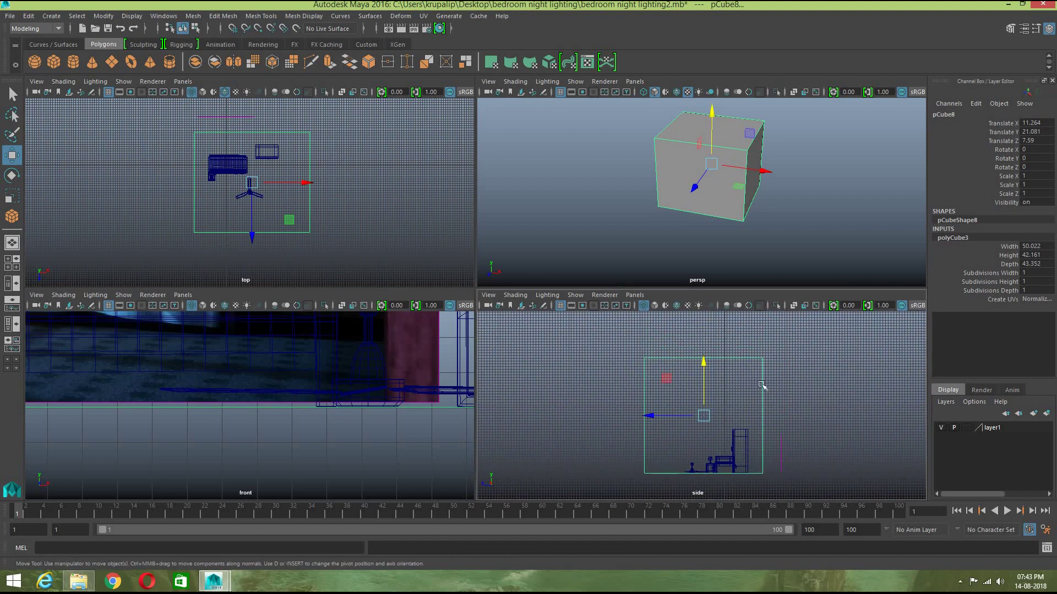
pyautogui.moveTo(763, 264); pyautogui.dragTo(713, 273, button='right')
pyautogui.moveTo(627, 345); pyautogui.dragTo(784, 388)
pyautogui.moveTo(706, 341); pyautogui.dragTo(444, 448)
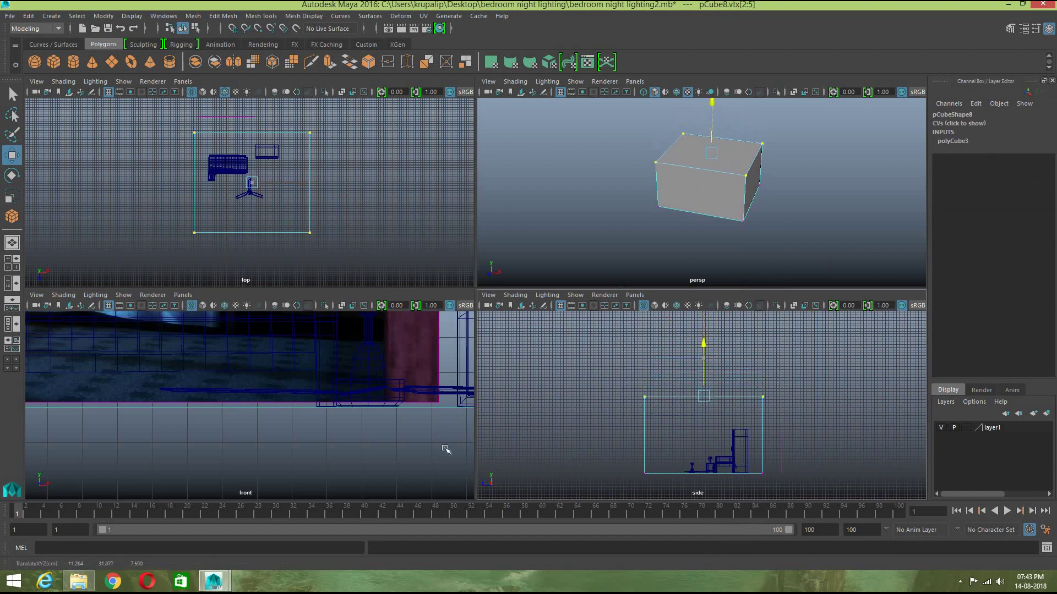
pyautogui.scroll(-3, 374, 438)
pyautogui.keyDown('alt'); pyautogui.moveTo(375, 428); pyautogui.dragTo(370, 482, button='middle'); pyautogui.keyUp('alt')
pyautogui.scroll(-3, 370, 472)
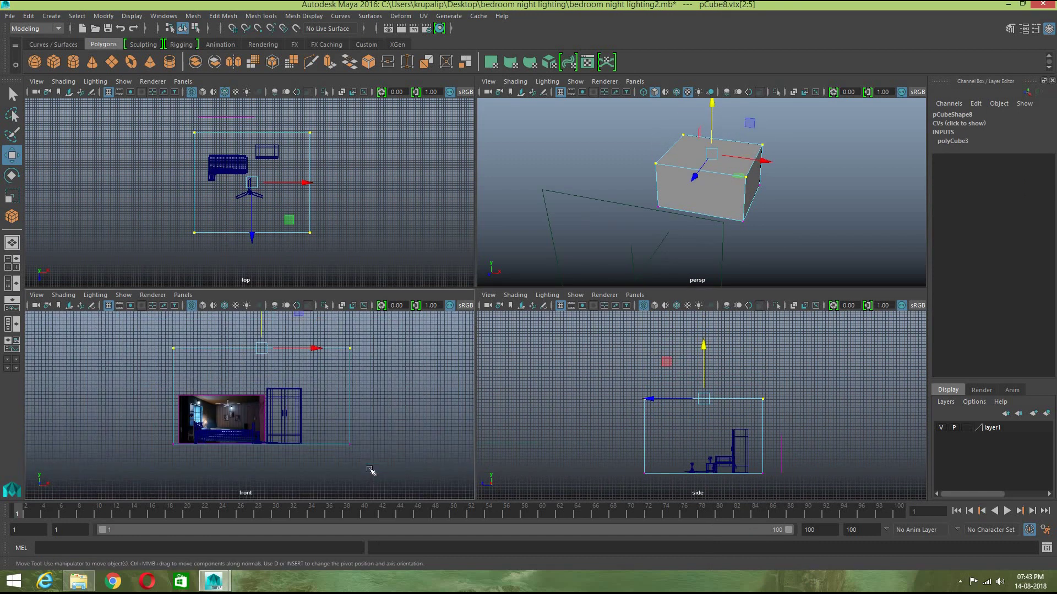
pyautogui.moveTo(263, 325); pyautogui.dragTo(328, 355)
# Step: Move the vertices of the room's wall beyond the wardrobe inward to about X 32.5 and deselect them
pyautogui.moveTo(405, 404); pyautogui.dragTo(392, 405)
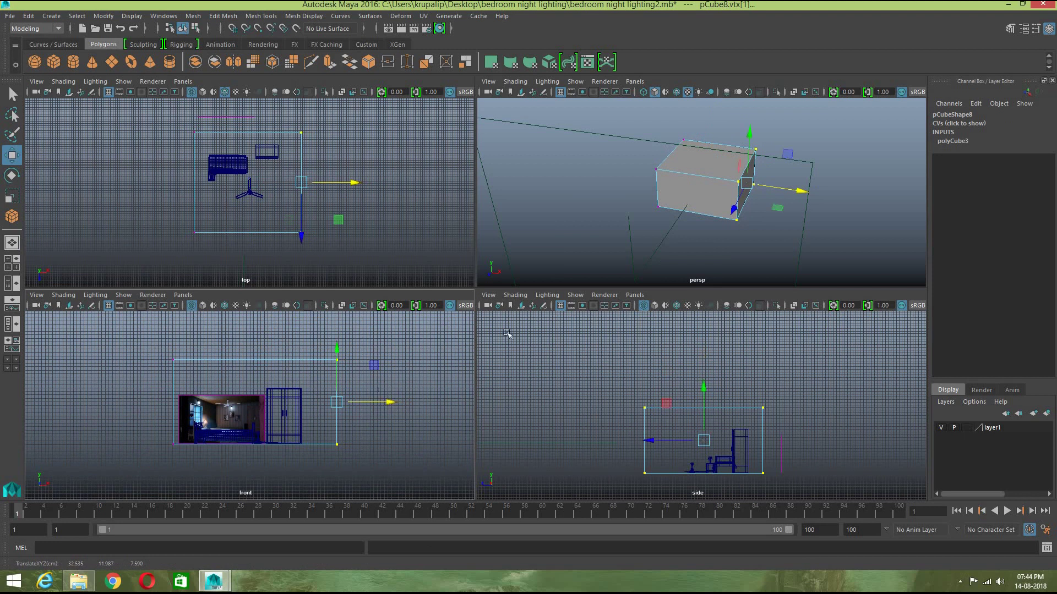
pyautogui.rightClick(705, 194)
pyautogui.click(837, 229)
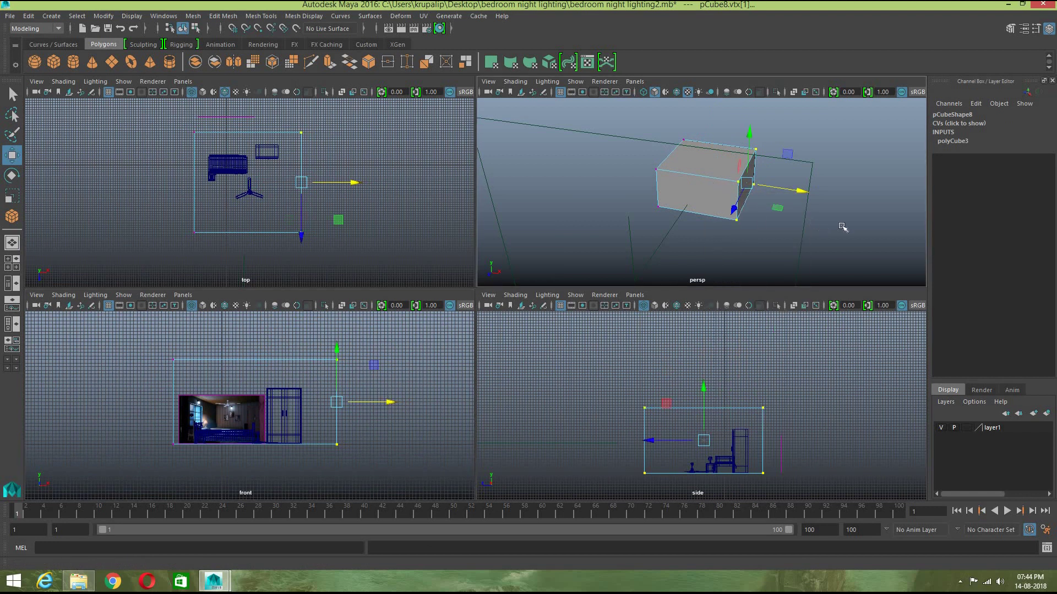
pyautogui.click(837, 229)
# Step: Enlarge the perspective view, return to object mode and hide the front camera that surrounds the room box
pyautogui.press('space')
pyautogui.keyDown('alt'); pyautogui.moveTo(601, 384); pyautogui.dragTo(622, 371, button='right'); pyautogui.keyUp('alt')
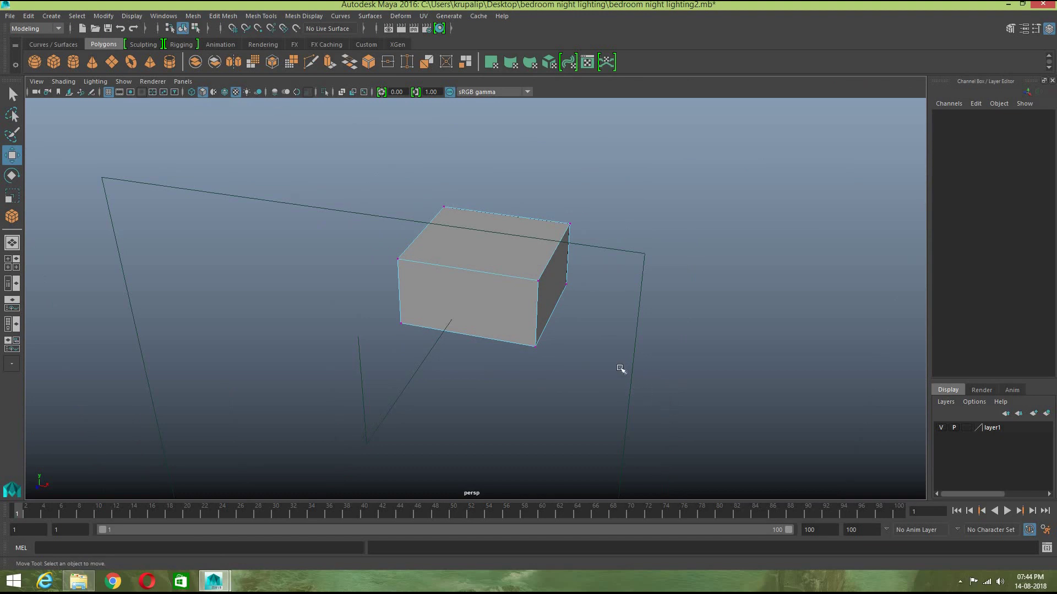
pyautogui.moveTo(504, 262); pyautogui.dragTo(555, 245, button='right')
pyautogui.hotkey('ctrl', 'z')
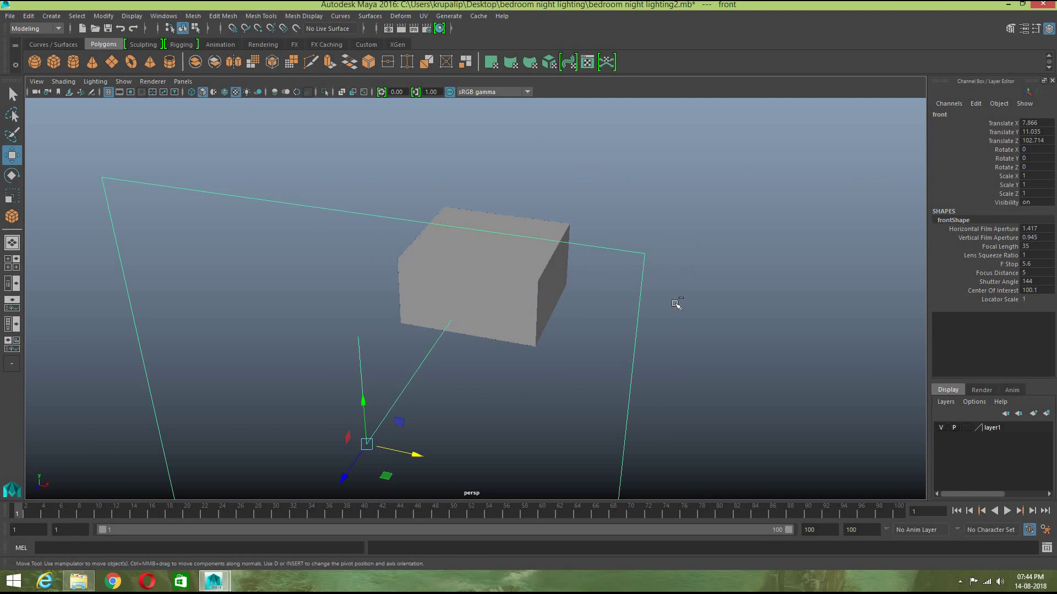
pyautogui.hotkey('shift', 'z')
pyautogui.hotkey('ctrl', 'h')
# Step: Delete the front face of the room box to open the interior to view
pyautogui.click(505, 299)
pyautogui.scroll(3, 504, 330)
pyautogui.moveTo(503, 263); pyautogui.dragTo(501, 311, button='right')
pyautogui.click(499, 313)
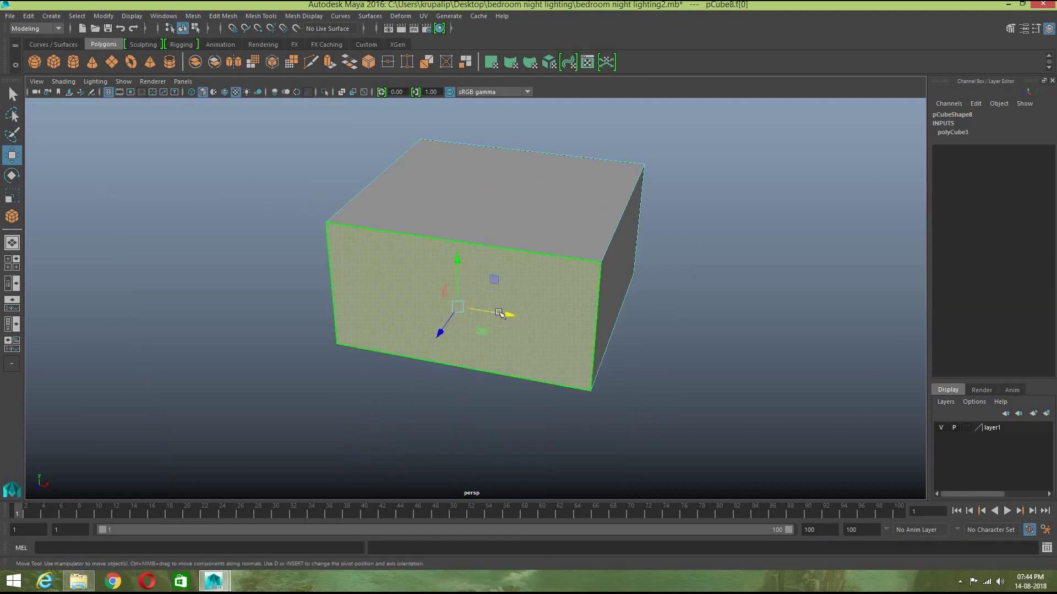
pyautogui.press('Delete')
pyautogui.scroll(3, 638, 413)
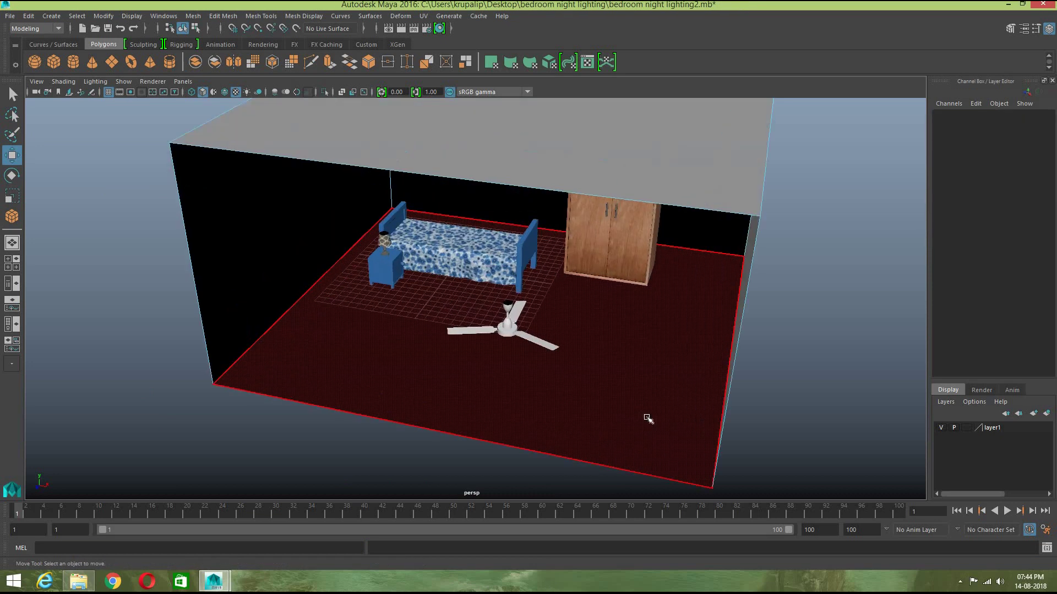
# Step: Return to object mode and, in the top view, move the room box forward to Translate Z 17.34
pyautogui.moveTo(605, 421)
pyautogui.keyDown('alt'); pyautogui.mouseDown()
pyautogui.moveTo(613, 394)
pyautogui.moveTo(639, 420)
pyautogui.moveTo(622, 400)
pyautogui.moveTo(618, 413)
pyautogui.mouseUp(); pyautogui.keyUp('alt')
pyautogui.moveTo(593, 264); pyautogui.dragTo(616, 256, button='right')
pyautogui.press('space')
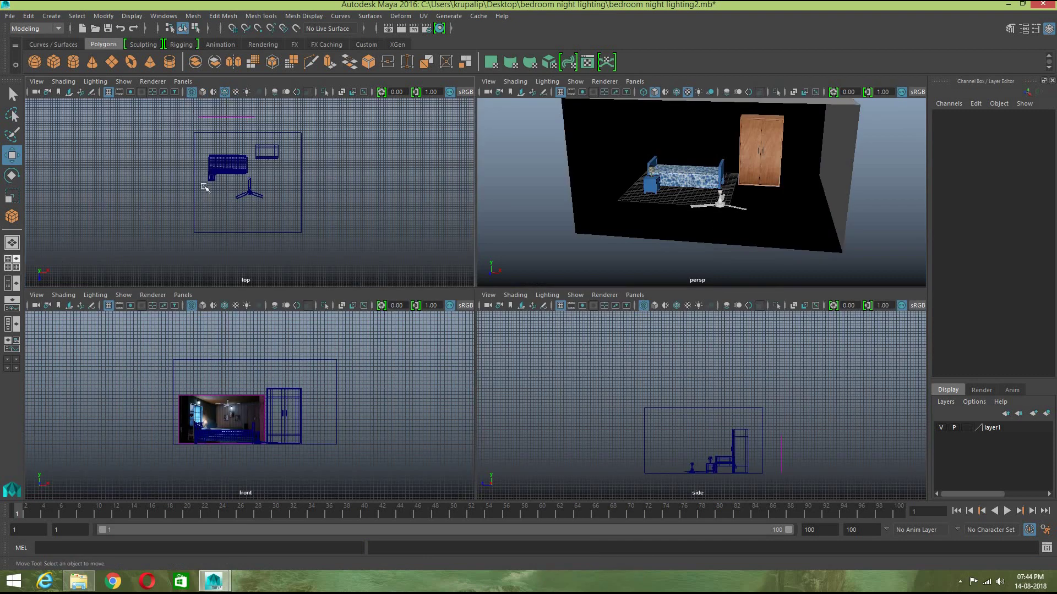
pyautogui.scroll(2, 330, 251)
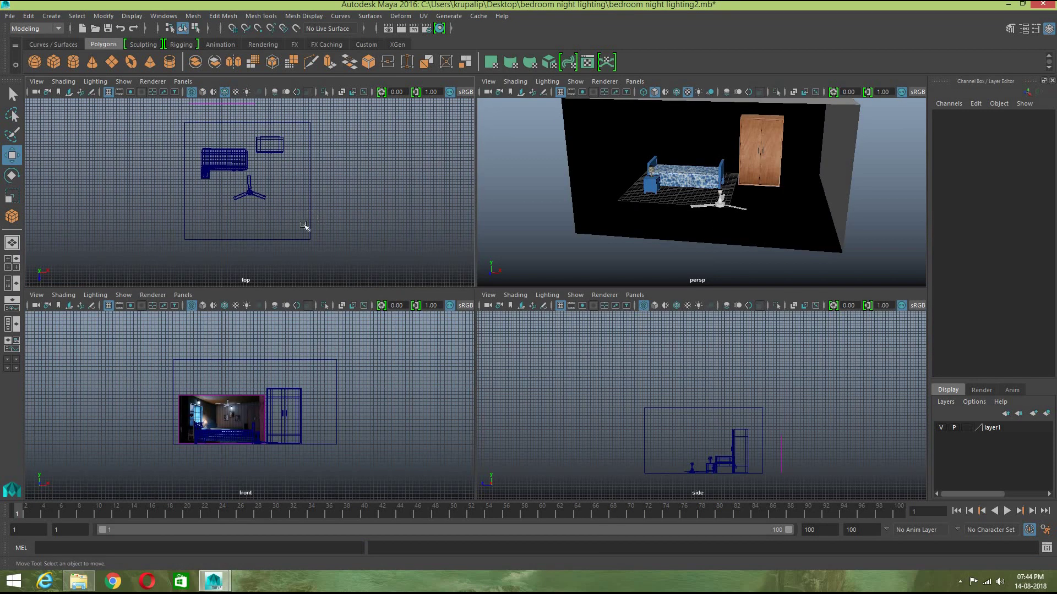
pyautogui.click(303, 225)
pyautogui.moveTo(251, 243); pyautogui.dragTo(255, 264)
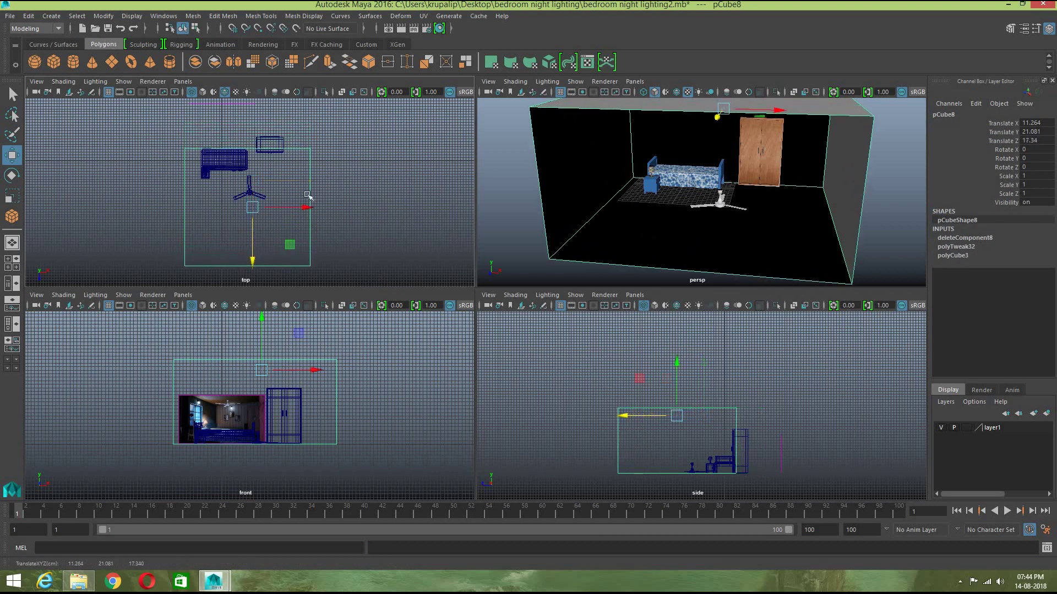
# Step: Select the whole wardrobe in the top view, move it inside the room's back wall to Translate Z 1.649, and deselect it
pyautogui.keyDown('shift'); pyautogui.moveTo(263, 130); pyautogui.dragTo(341, 238); pyautogui.keyUp('shift')
pyautogui.press('f')
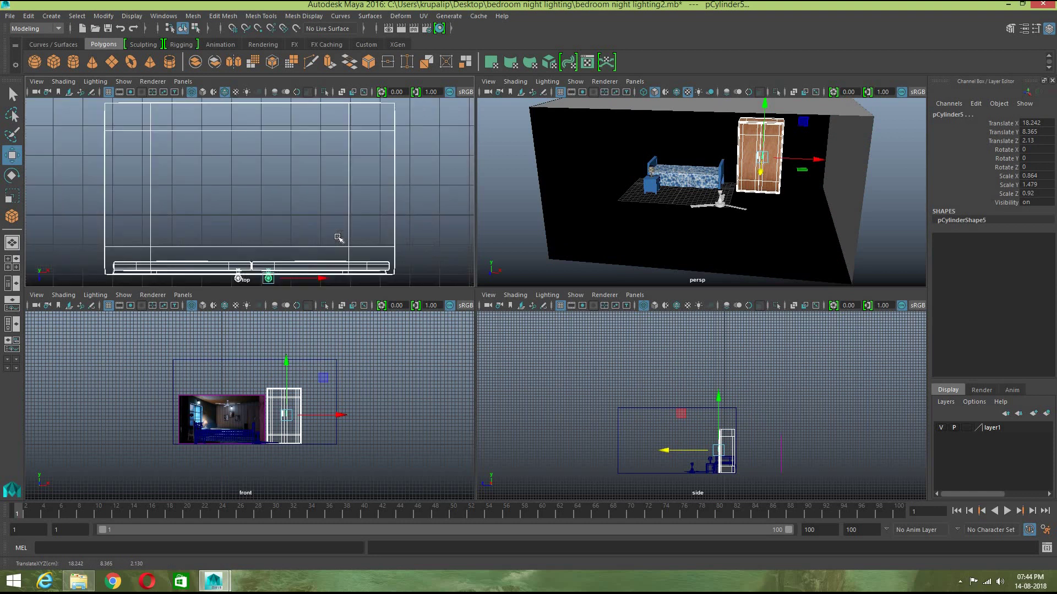
pyautogui.scroll(-3, 348, 241)
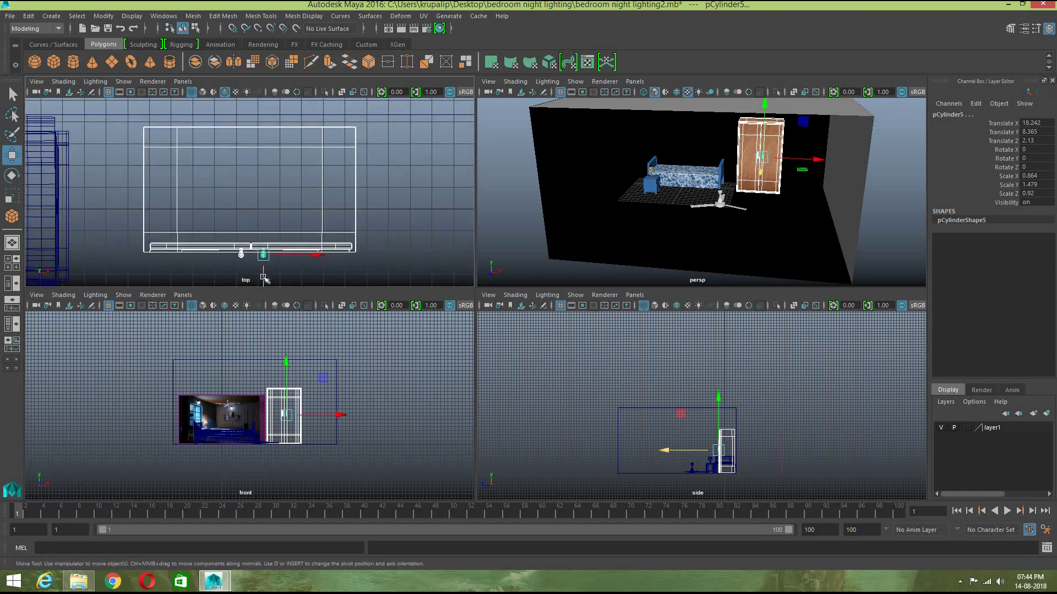
pyautogui.moveTo(265, 274); pyautogui.dragTo(265, 270)
pyautogui.scroll(-2, 367, 258)
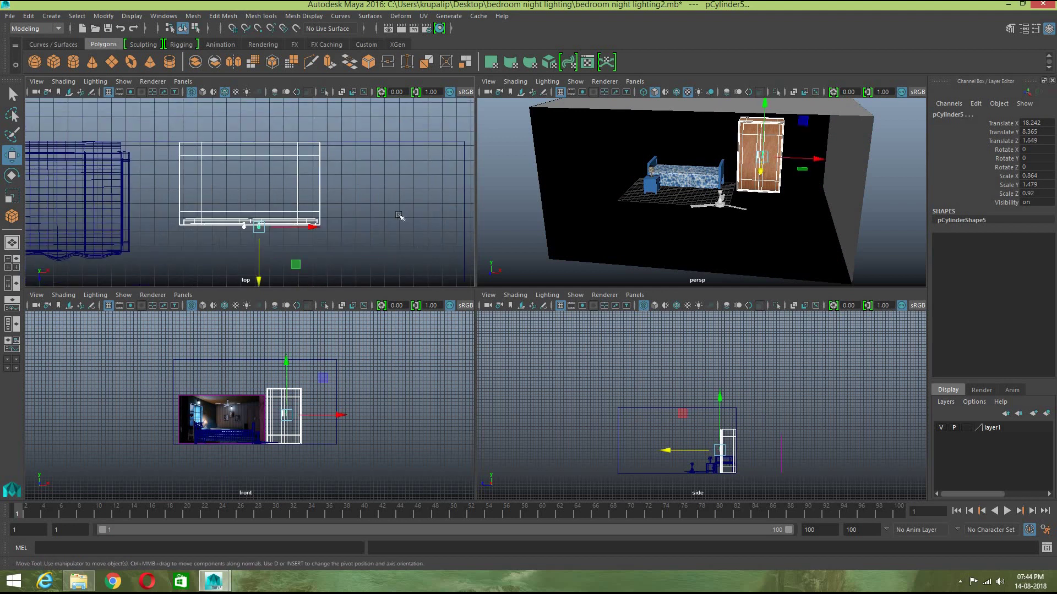
pyautogui.scroll(-1, 400, 202)
pyautogui.click(449, 171)
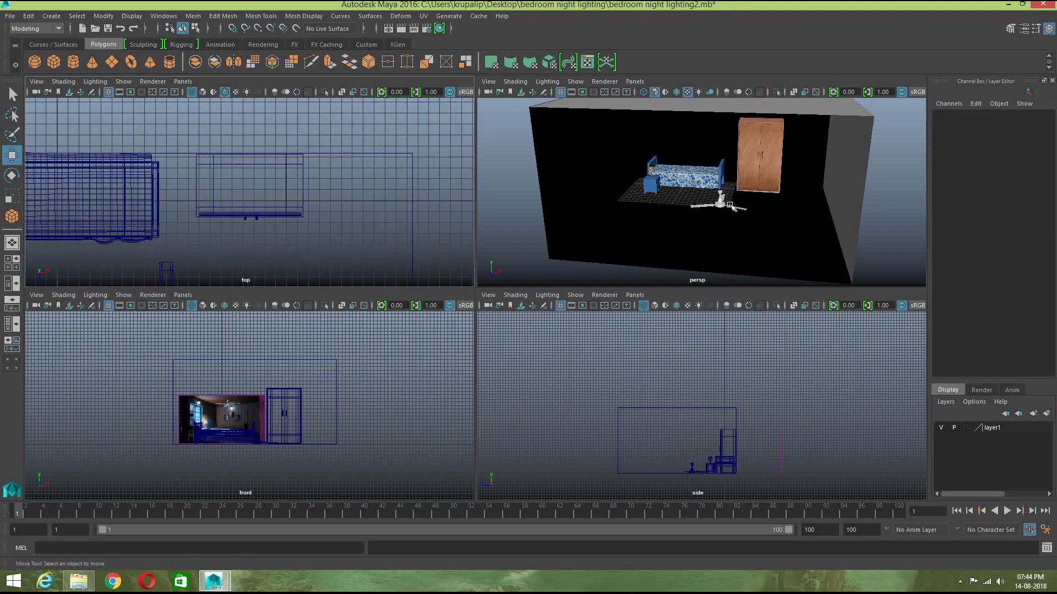
# Step: Reverse the normals of the room box so its interior walls shade correctly, and return to object mode
pyautogui.press('space')
pyautogui.keyDown('alt'); pyautogui.moveTo(656, 318); pyautogui.dragTo(702, 307); pyautogui.keyUp('alt')
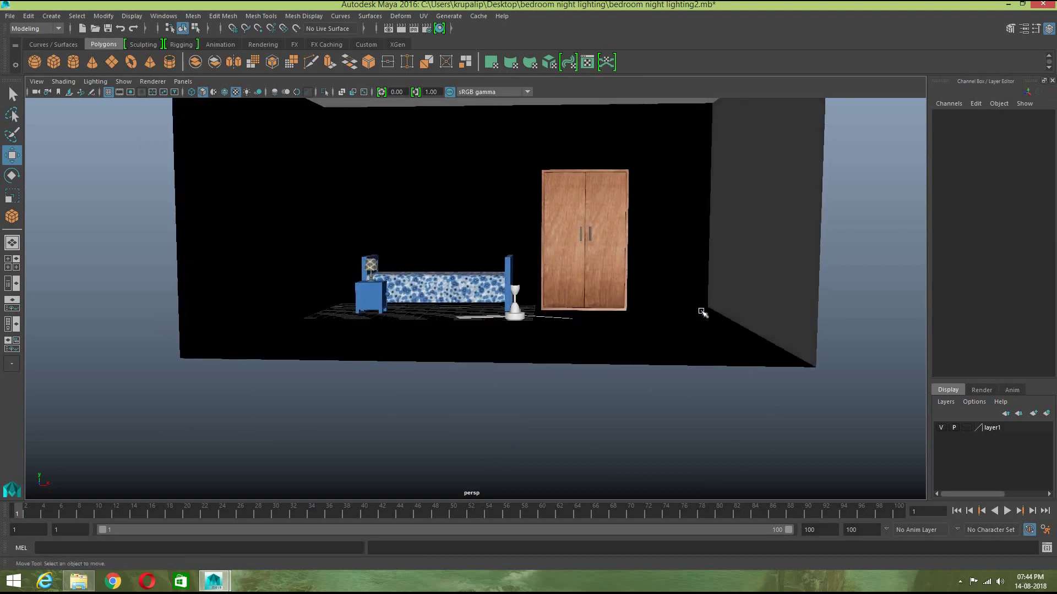
pyautogui.click(637, 246)
pyautogui.click(224, 17)
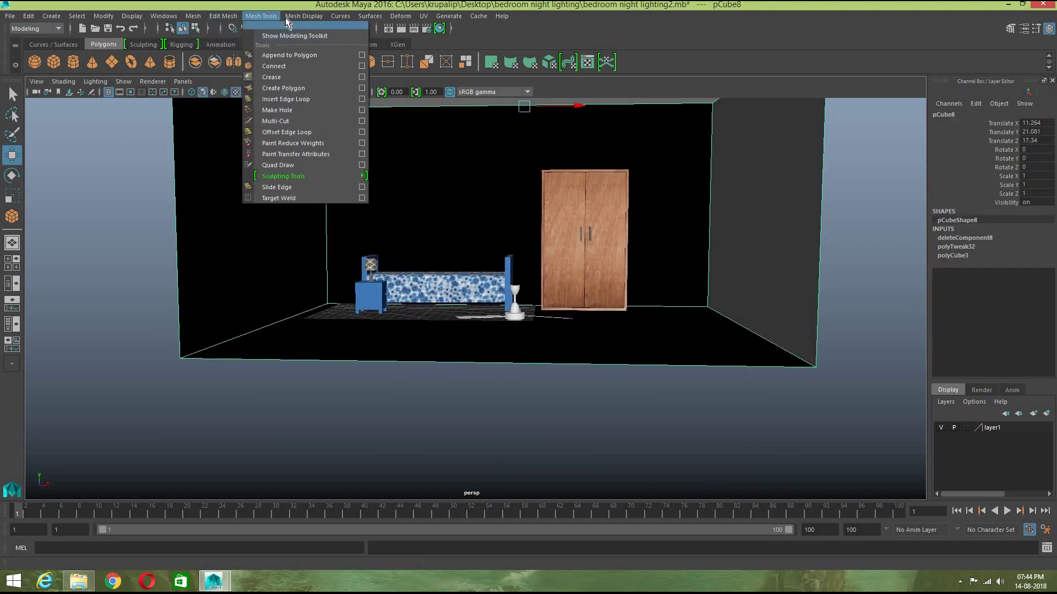
pyautogui.moveTo(285, 18)
pyautogui.click(313, 66)
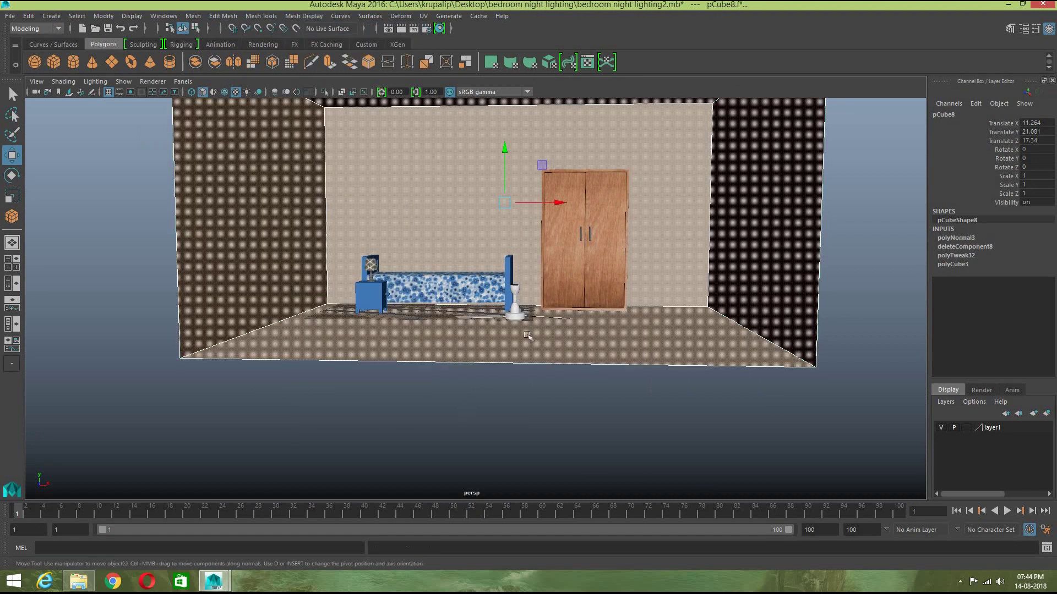
pyautogui.click(538, 323)
pyautogui.moveTo(538, 323); pyautogui.dragTo(658, 435, button='right')
pyautogui.keyDown('alt'); pyautogui.moveTo(663, 444); pyautogui.dragTo(596, 427); pyautogui.keyUp('alt')
# Step: Shorten the room in the top view by moving its open front-edge vertices toward the furniture, and return to object mode
pyautogui.click(12, 263)
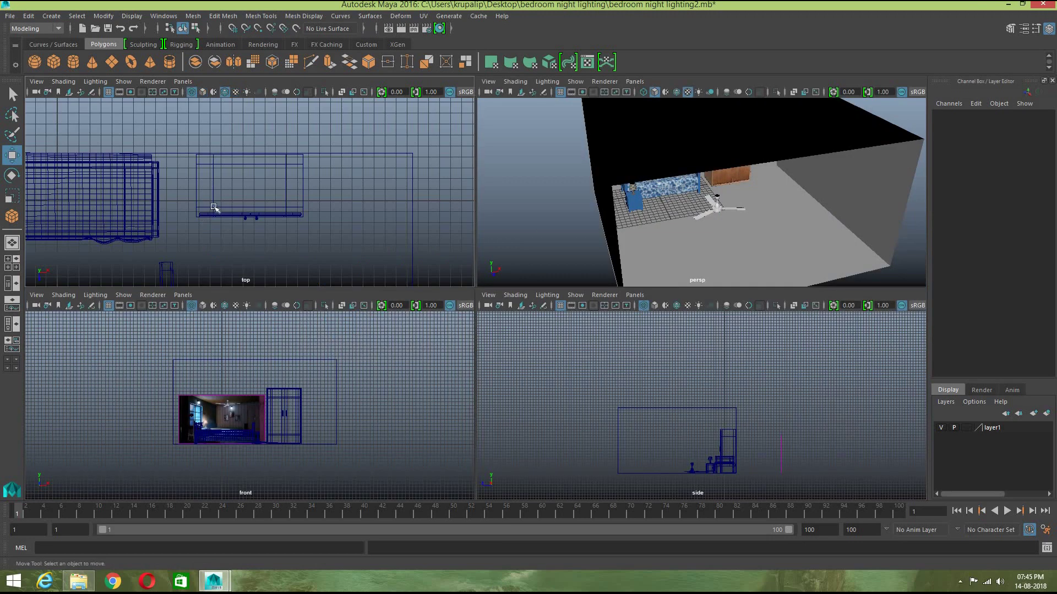
pyautogui.scroll(-5, 221, 214)
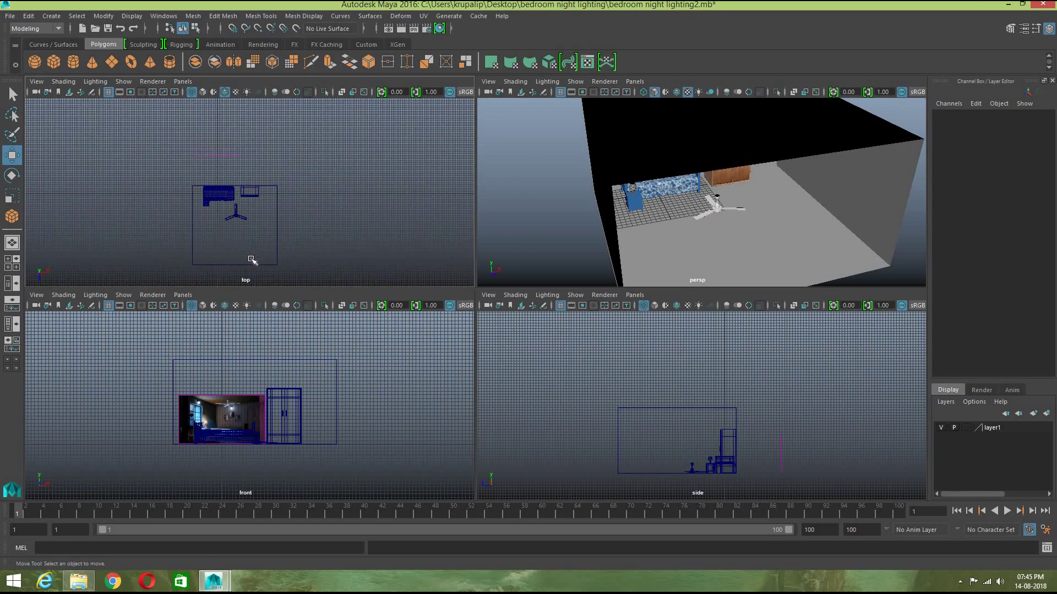
pyautogui.click(277, 264)
pyautogui.moveTo(274, 264); pyautogui.dragTo(221, 260, button='right')
pyautogui.moveTo(314, 284); pyautogui.dragTo(169, 250)
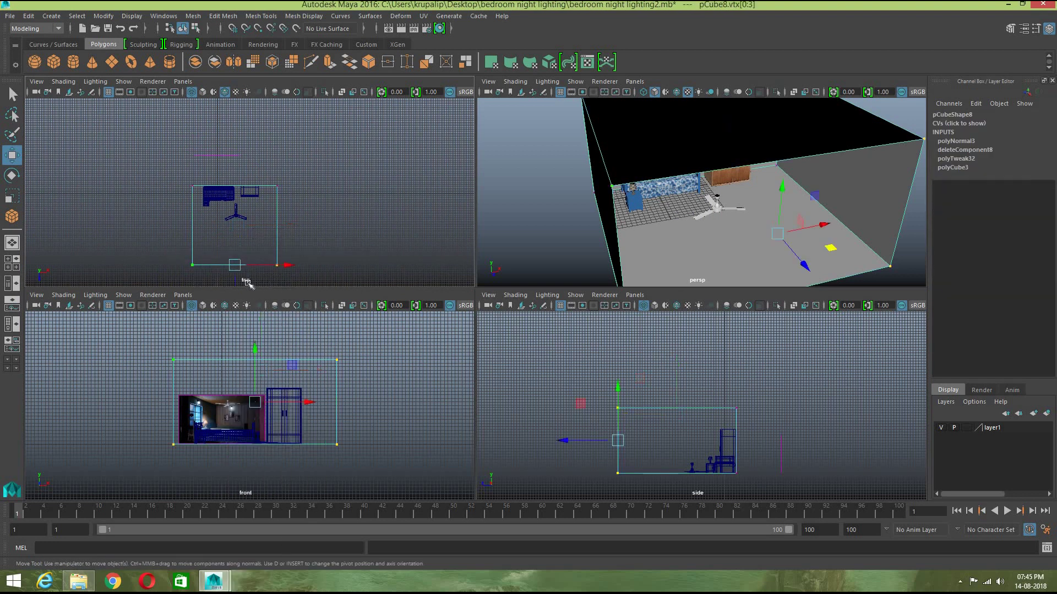
pyautogui.moveTo(237, 282); pyautogui.dragTo(238, 265)
pyautogui.click(302, 246)
pyautogui.moveTo(274, 233); pyautogui.dragTo(260, 228, button='right')
# Step: Raise the ceiling fan from the floor to the room's ceiling, at about Translate Y 20.8, and check it in perspective
pyautogui.click(220, 213)
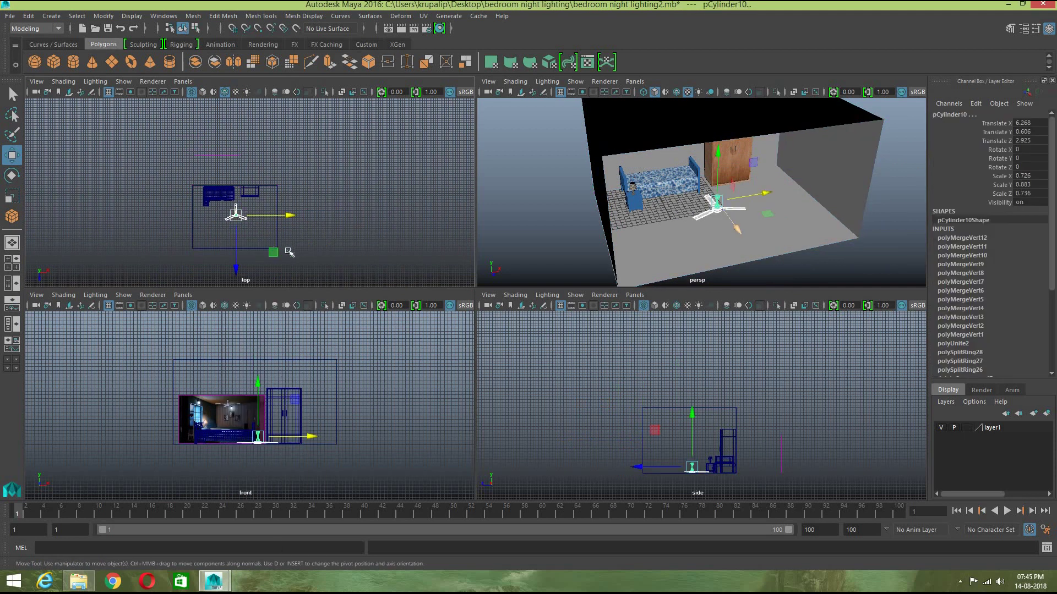
pyautogui.moveTo(692, 413); pyautogui.dragTo(690, 354)
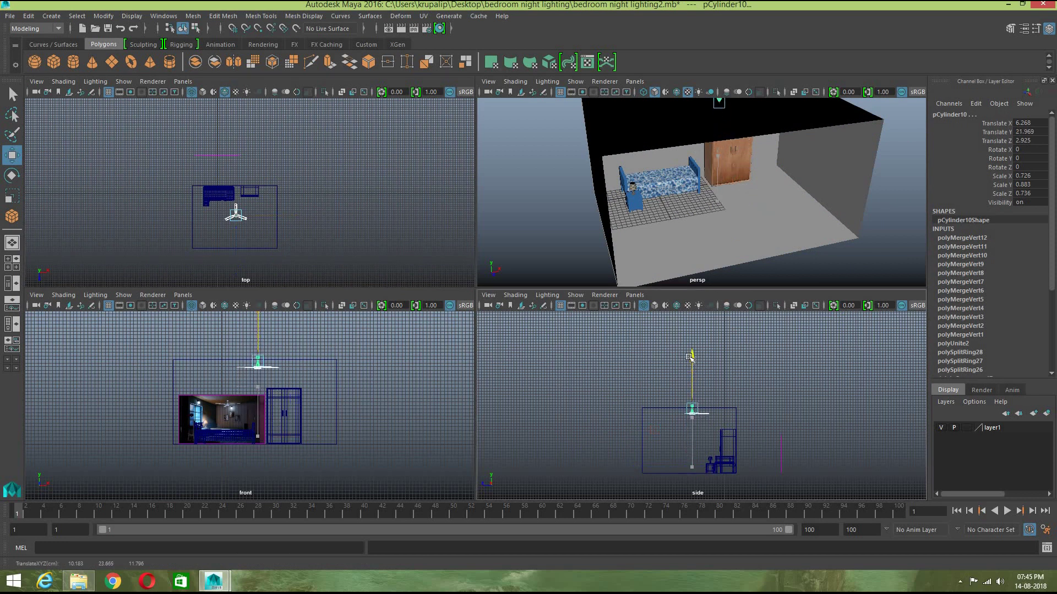
pyautogui.click(849, 274)
pyautogui.press('space')
pyautogui.keyDown('alt'); pyautogui.moveTo(708, 349); pyautogui.dragTo(548, 373); pyautogui.keyUp('alt')
pyautogui.scroll(6, 614, 349)
pyautogui.scroll(-4, 547, 373)
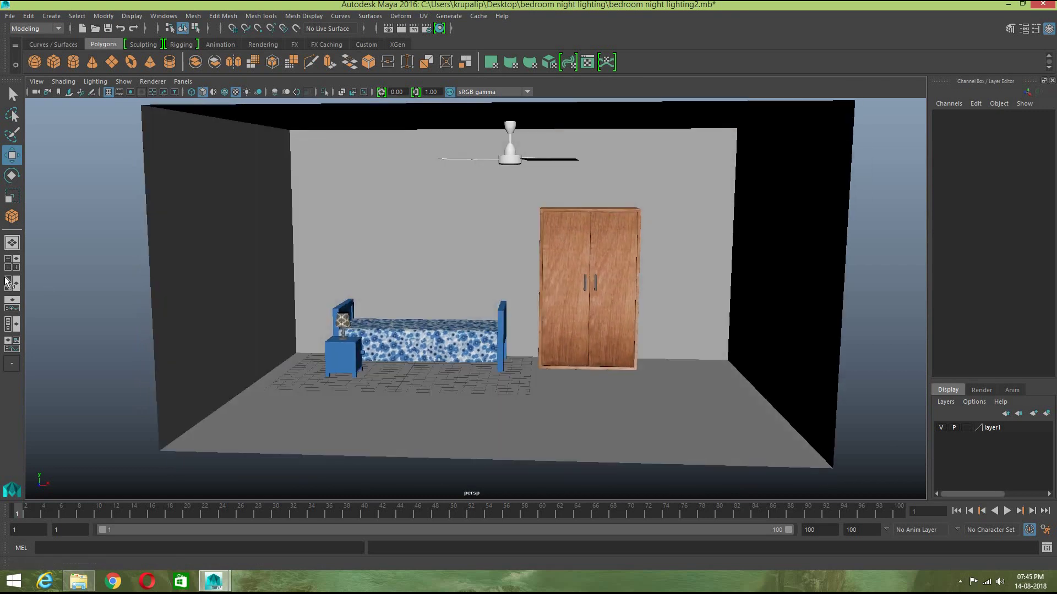
# Step: Select the fan in the front view and move it above the bed to Translate X -0.097, Translate Y 19.381
pyautogui.press('space')
pyautogui.press('space')
pyautogui.scroll(1, 722, 327)
pyautogui.press('space')
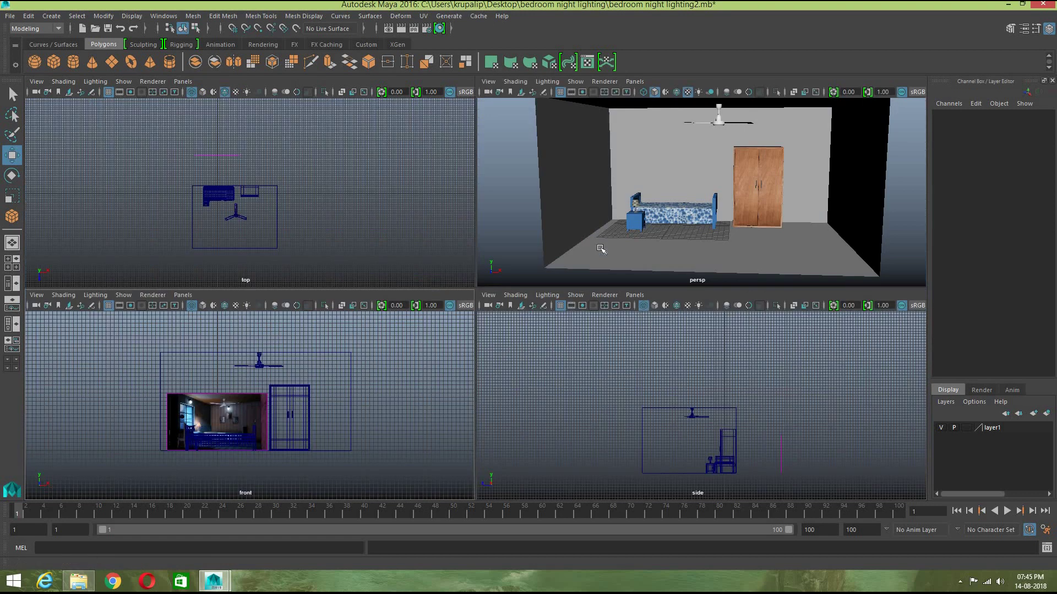
pyautogui.press('space')
pyautogui.scroll(2, 389, 353)
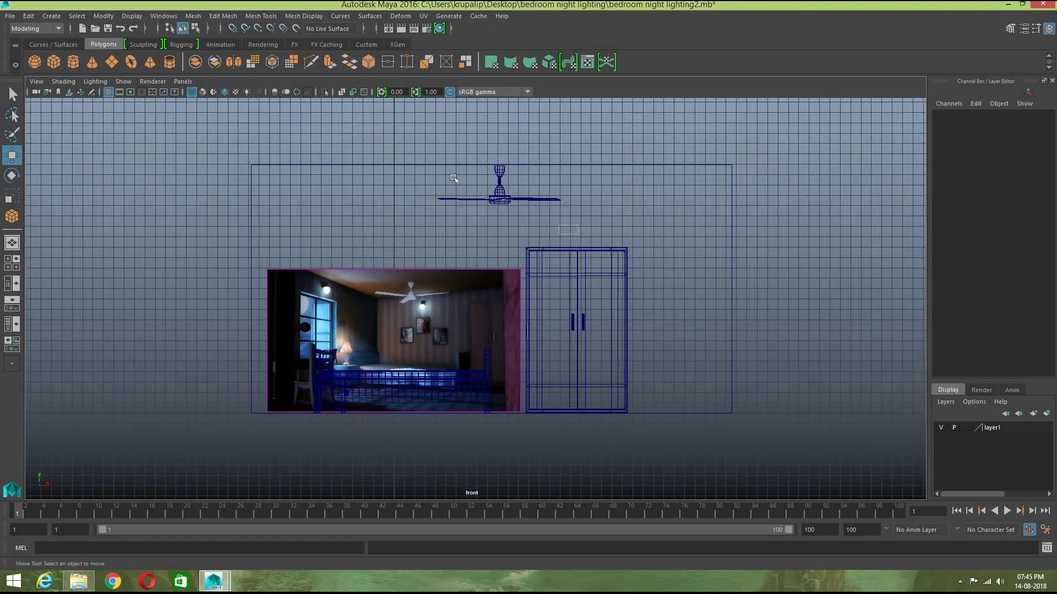
pyautogui.moveTo(578, 234); pyautogui.dragTo(454, 178)
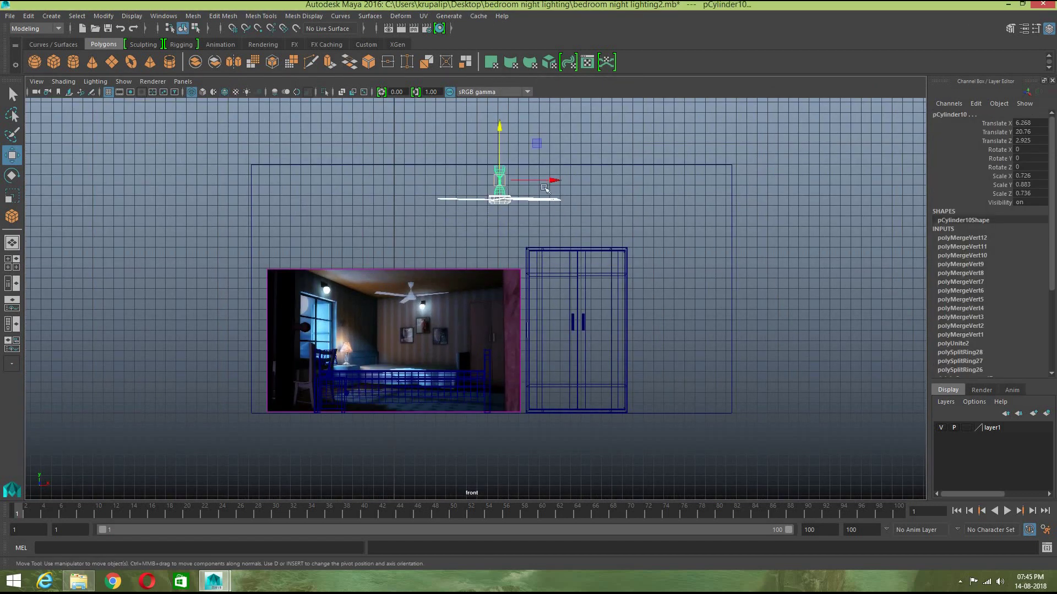
pyautogui.moveTo(553, 182); pyautogui.dragTo(489, 184)
pyautogui.moveTo(435, 127); pyautogui.dragTo(434, 139)
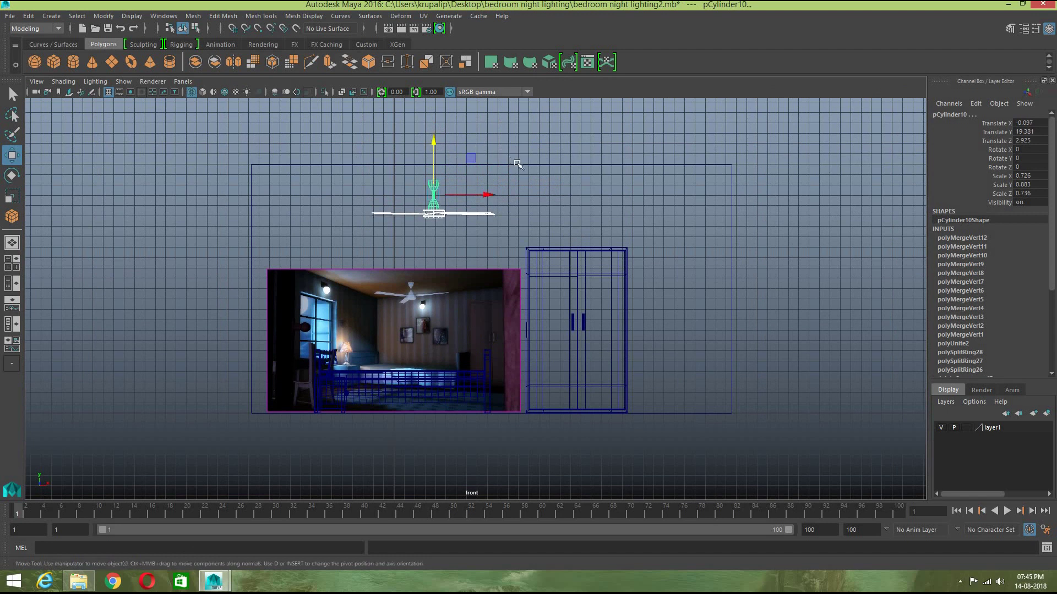
# Step: Lower the room's ceiling vertices to about Y 22.6 to meet the top of the fan, and inspect the room in perspective
pyautogui.click(517, 164)
pyautogui.moveTo(517, 164); pyautogui.dragTo(464, 163, button='right')
pyautogui.moveTo(219, 133); pyautogui.dragTo(782, 179)
pyautogui.moveTo(493, 112); pyautogui.dragTo(494, 125)
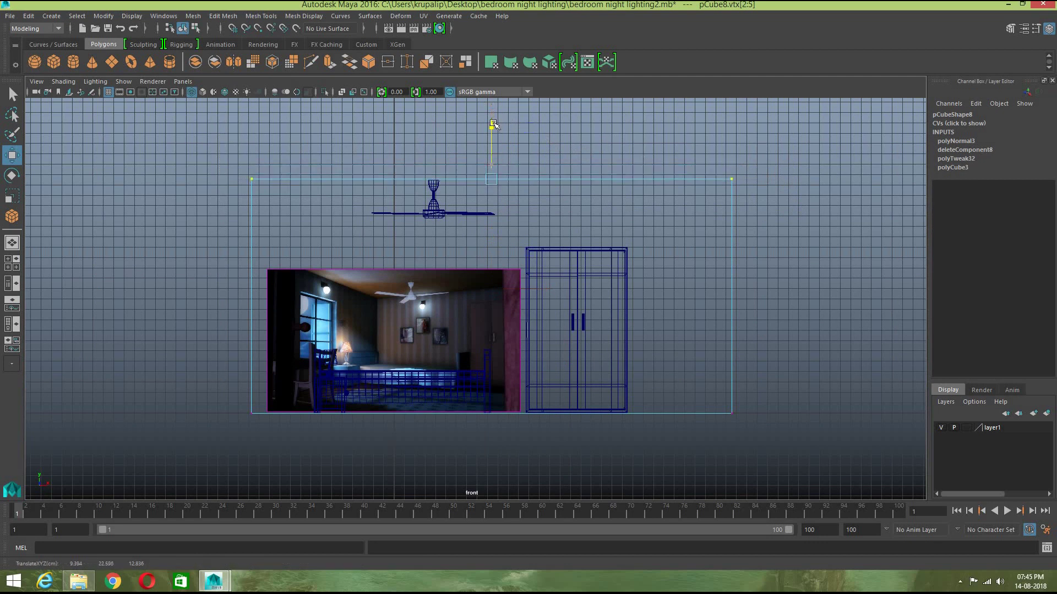
pyautogui.click(788, 196)
pyautogui.moveTo(731, 258); pyautogui.dragTo(774, 237, button='right')
pyautogui.click(12, 244)
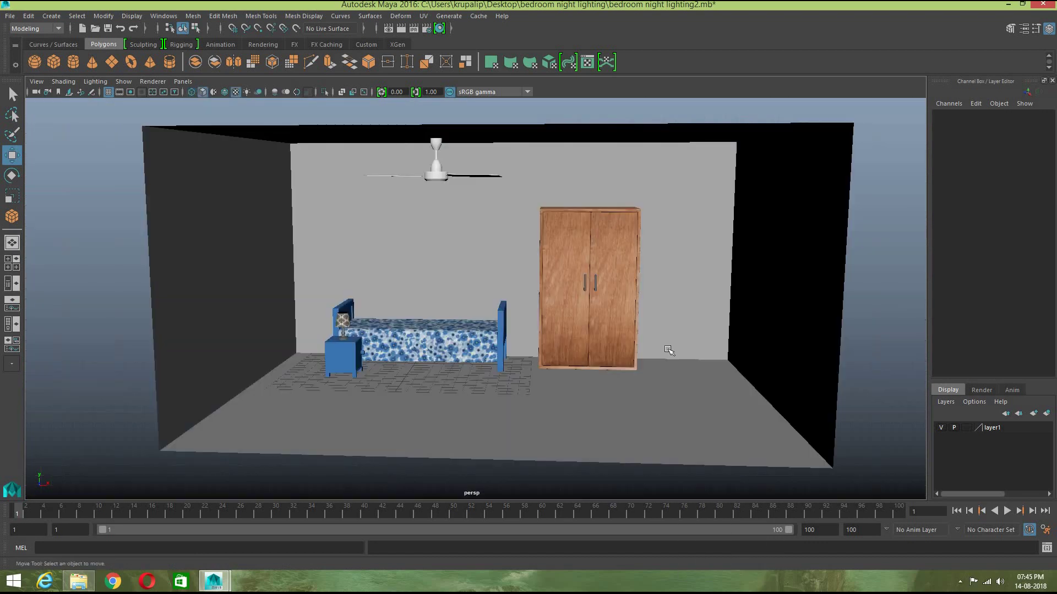
pyautogui.scroll(-3, 665, 357)
pyautogui.keyDown('alt'); pyautogui.moveTo(542, 379); pyautogui.dragTo(624, 426); pyautogui.keyUp('alt')
pyautogui.scroll(4, 586, 408)
pyautogui.scroll(-3, 560, 419)
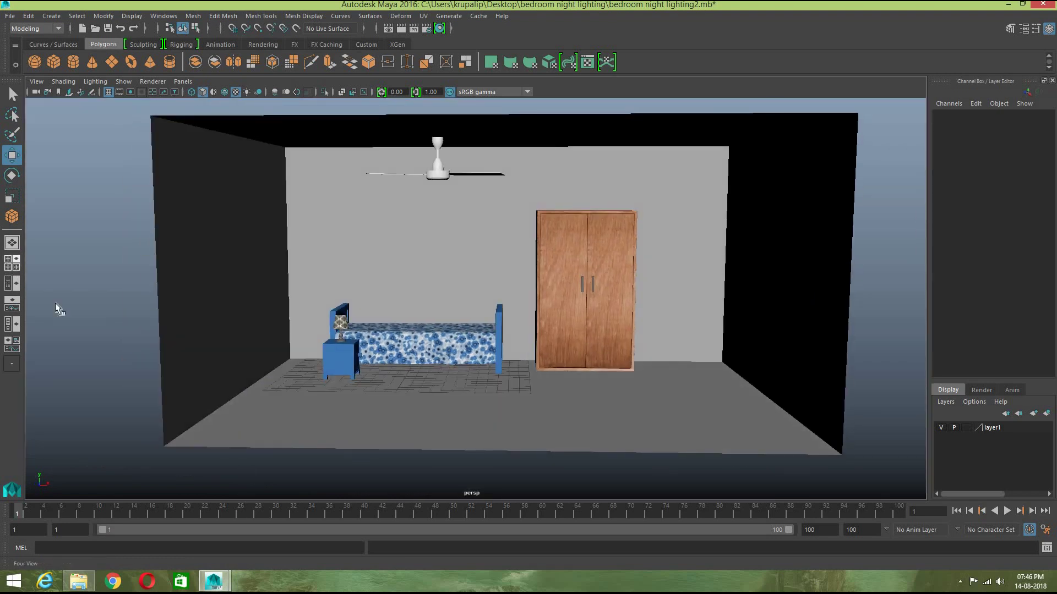
# Step: Move the vertices of the wall beside the bed's headboard inward to about X -8.1 and return to object mode
pyautogui.press('space')
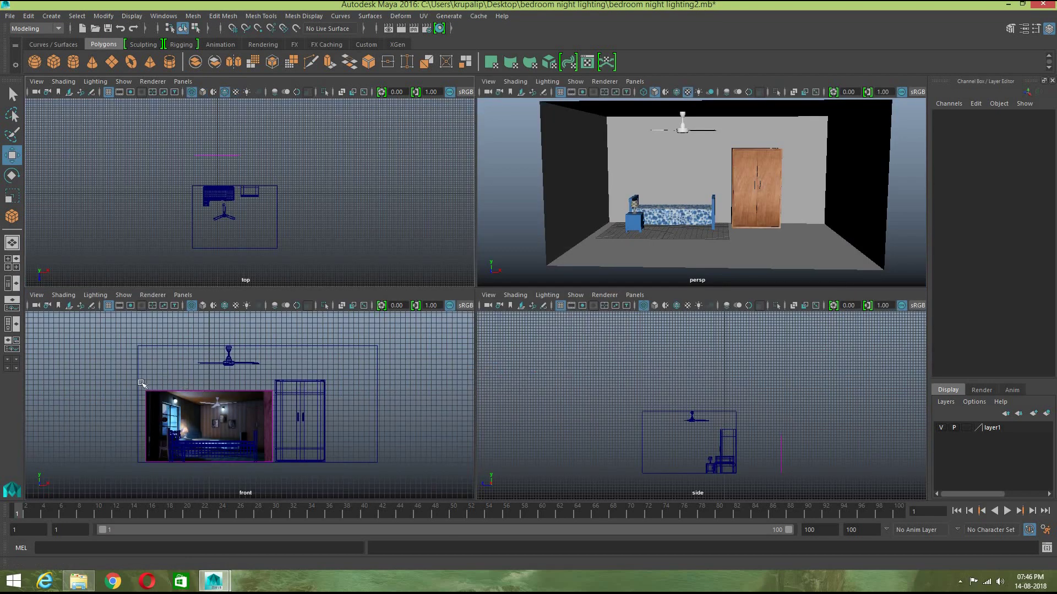
pyautogui.moveTo(137, 382); pyautogui.dragTo(88, 267, button='right')
pyautogui.moveTo(181, 163); pyautogui.dragTo(209, 277)
pyautogui.scroll(2, 220, 258)
pyautogui.moveTo(216, 234); pyautogui.dragTo(237, 238)
pyautogui.press('f')
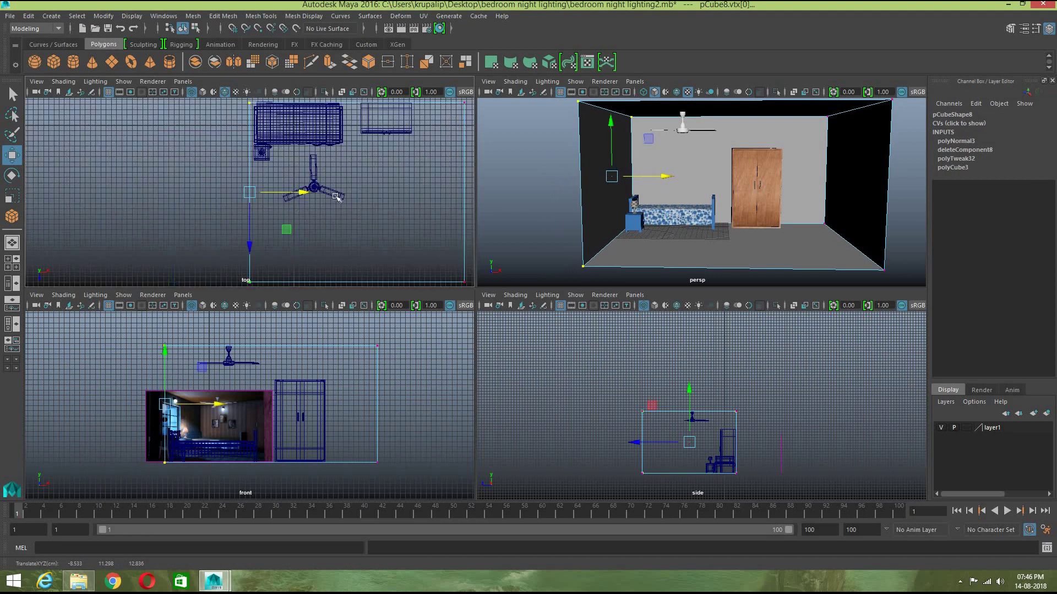
pyautogui.moveTo(307, 190); pyautogui.dragTo(310, 197)
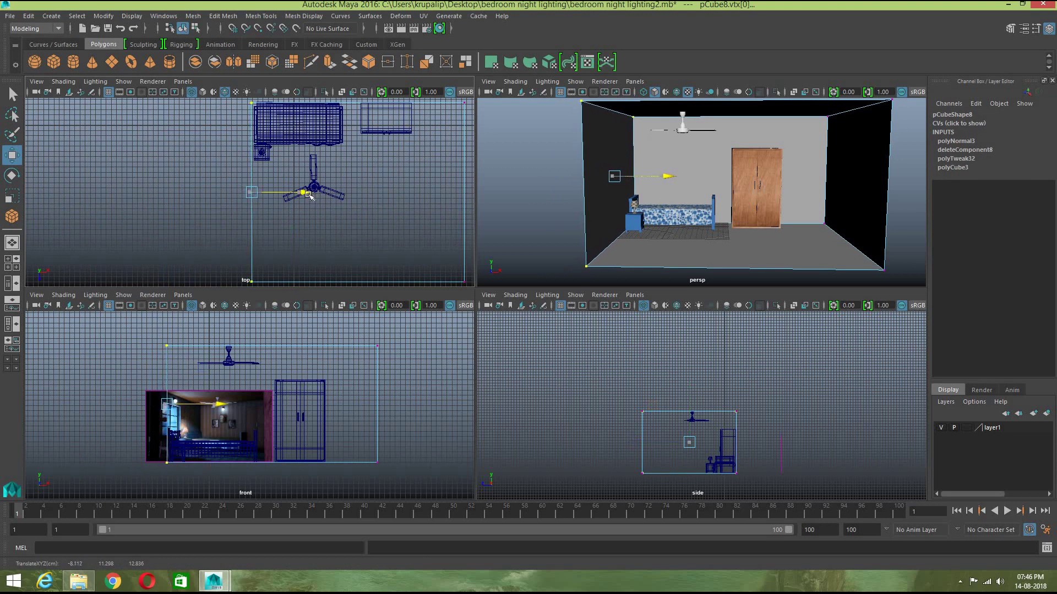
pyautogui.moveTo(615, 204); pyautogui.dragTo(667, 191, button='right')
# Step: Select the room box, frame it in the perspective view, and save the scene
pyautogui.scroll(-5, 730, 258)
pyautogui.keyDown('alt'); pyautogui.moveTo(730, 258); pyautogui.dragTo(595, 251); pyautogui.keyUp('alt')
pyautogui.scroll(8, 694, 255)
pyautogui.click(585, 194)
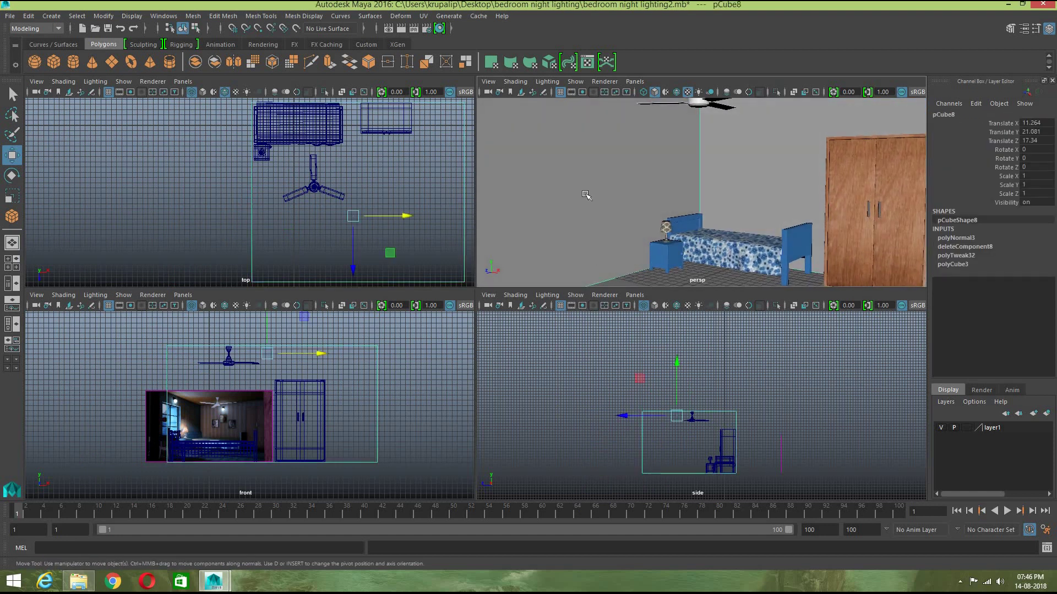
pyautogui.press('f')
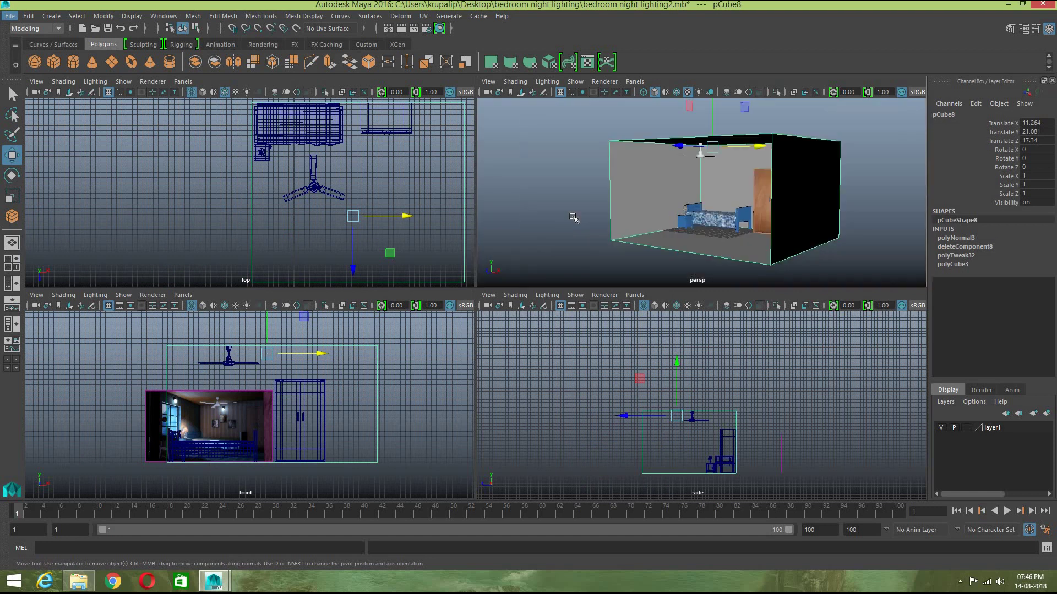
pyautogui.hotkey('ctrl', 's')
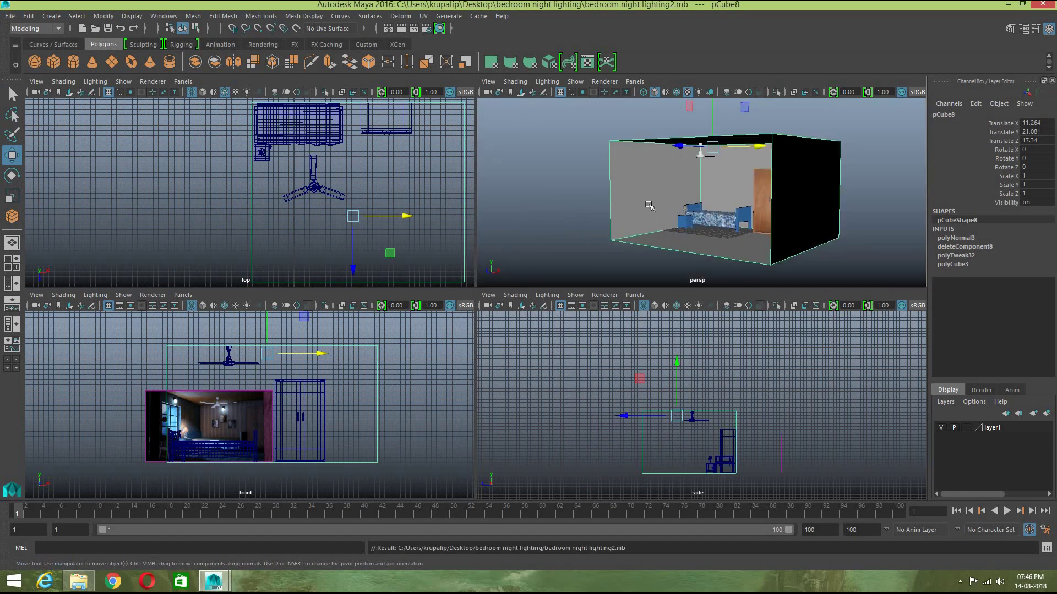
# Step: Insert two vertical edge loops across the wall beside the nightstand with the Insert Edge Loop tool
pyautogui.press('space')
pyautogui.scroll(5, 389, 265)
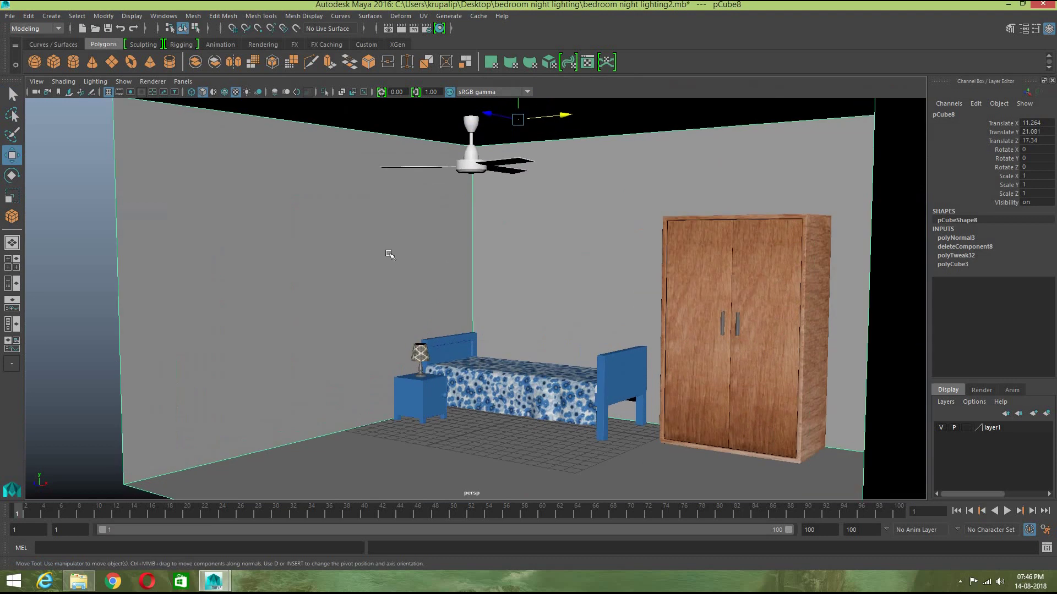
pyautogui.click(223, 16)
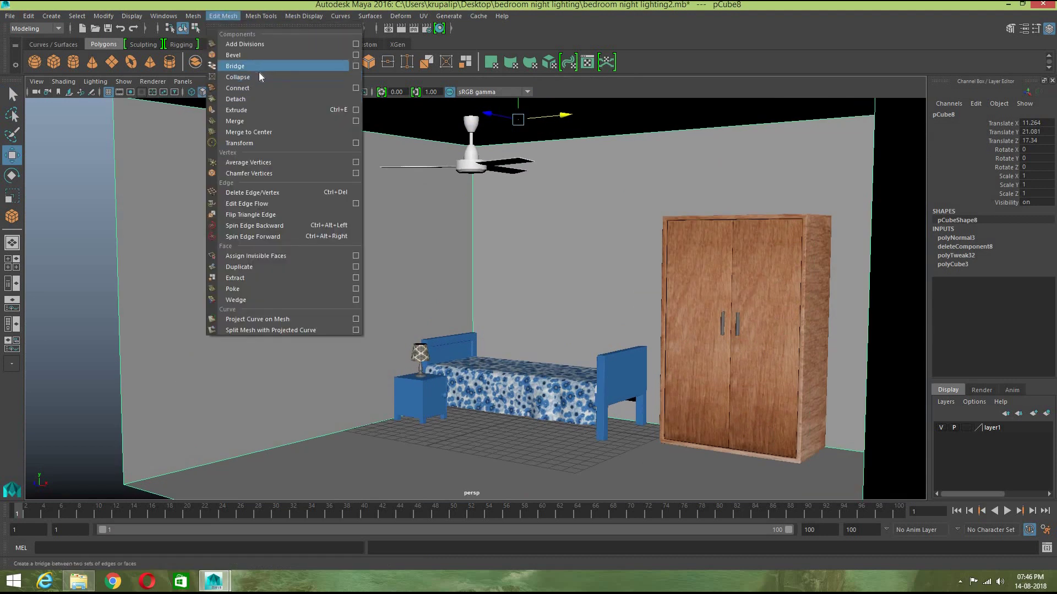
pyautogui.moveTo(260, 16)
pyautogui.click(336, 99)
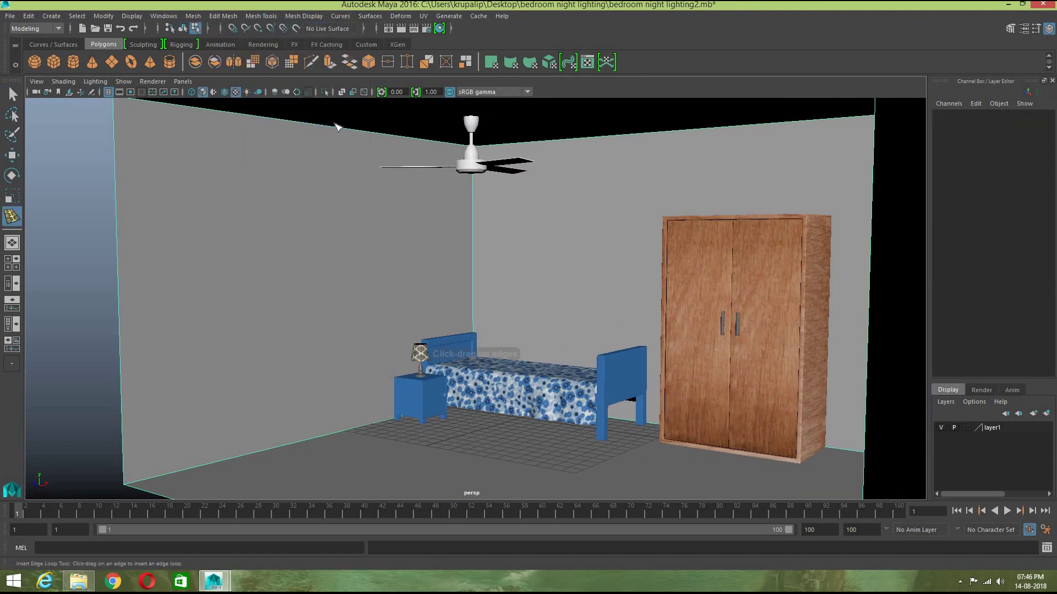
pyautogui.click(338, 130)
pyautogui.moveTo(341, 135); pyautogui.dragTo(353, 131)
pyautogui.moveTo(238, 117); pyautogui.dragTo(247, 121)
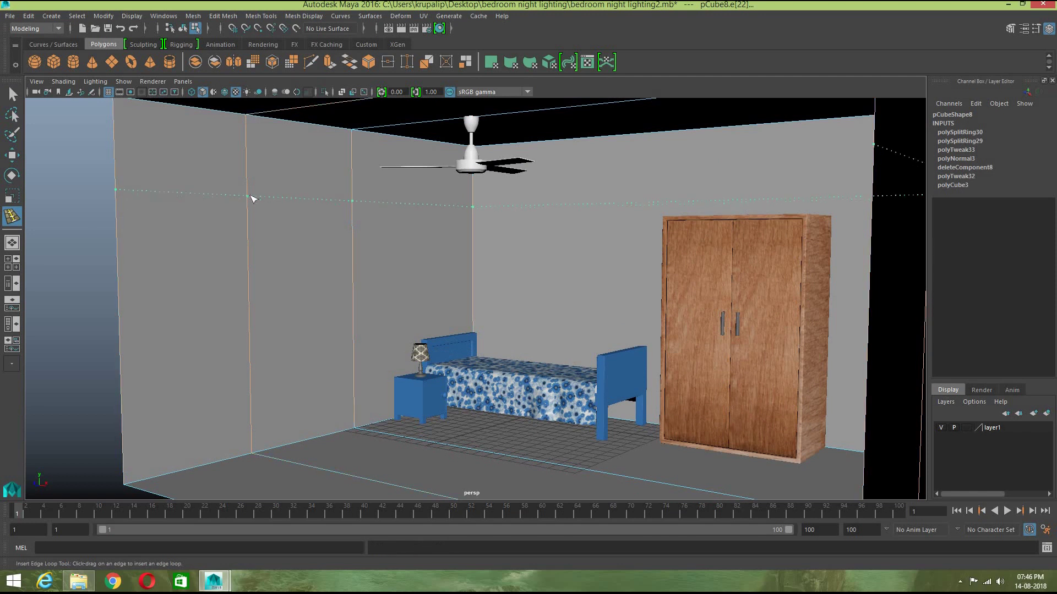
# Step: Insert horizontal edge loops around the room's walls, one near the ceiling and one above nightstand height, and return to object mode
pyautogui.moveTo(296, 290); pyautogui.dragTo(277, 305)
pyautogui.moveTo(251, 364); pyautogui.dragTo(254, 373)
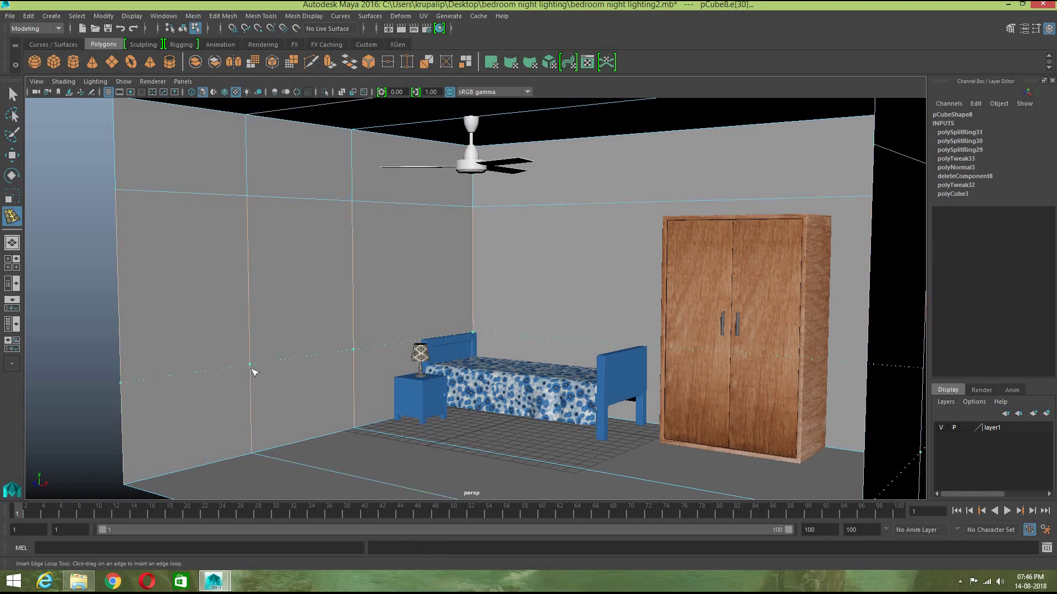
pyautogui.moveTo(169, 365); pyautogui.dragTo(171, 366)
pyautogui.press('w')
pyautogui.moveTo(283, 264); pyautogui.dragTo(336, 248, button='right')
pyautogui.scroll(-5, 380, 304)
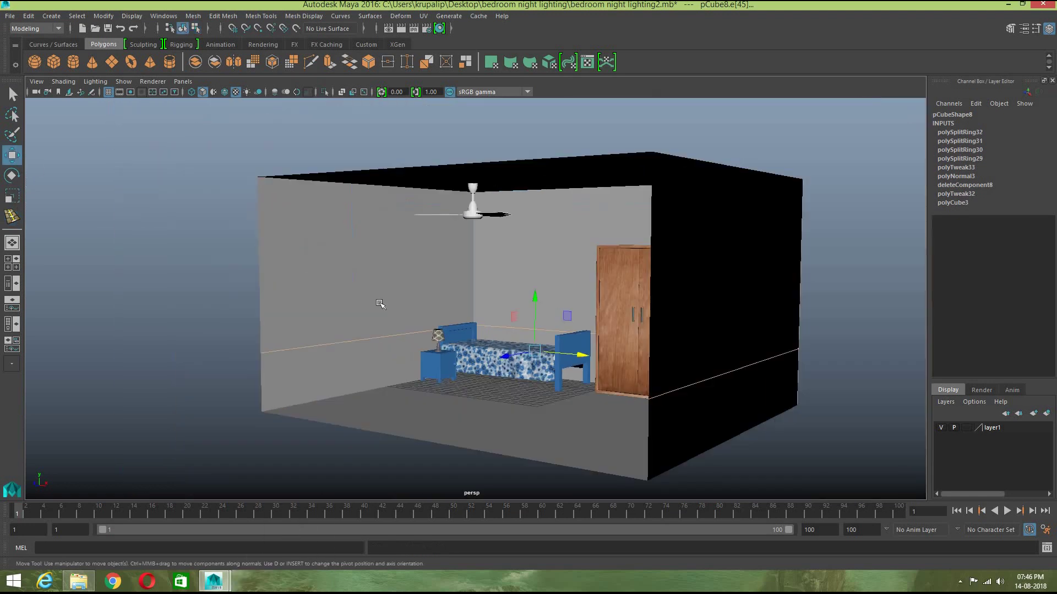
pyautogui.click(187, 296)
# Step: Examine the bedroom reference image in an enlarged front view against the room's edge loops
pyautogui.keyDown('alt'); pyautogui.moveTo(246, 330); pyautogui.dragTo(24, 283); pyautogui.keyUp('alt')
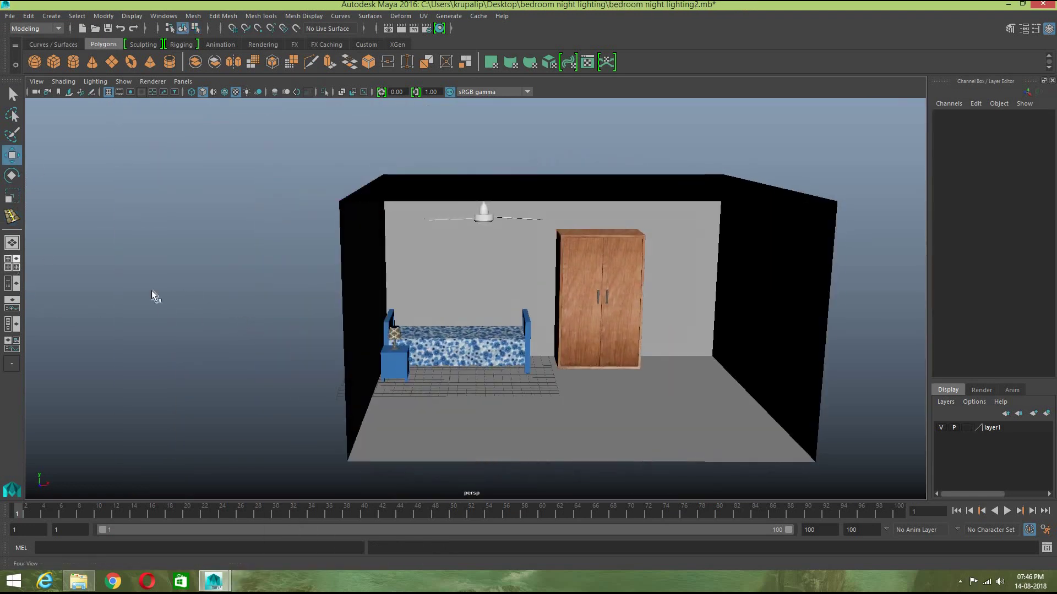
pyautogui.press('space')
pyautogui.press('space')
pyautogui.scroll(4, 489, 385)
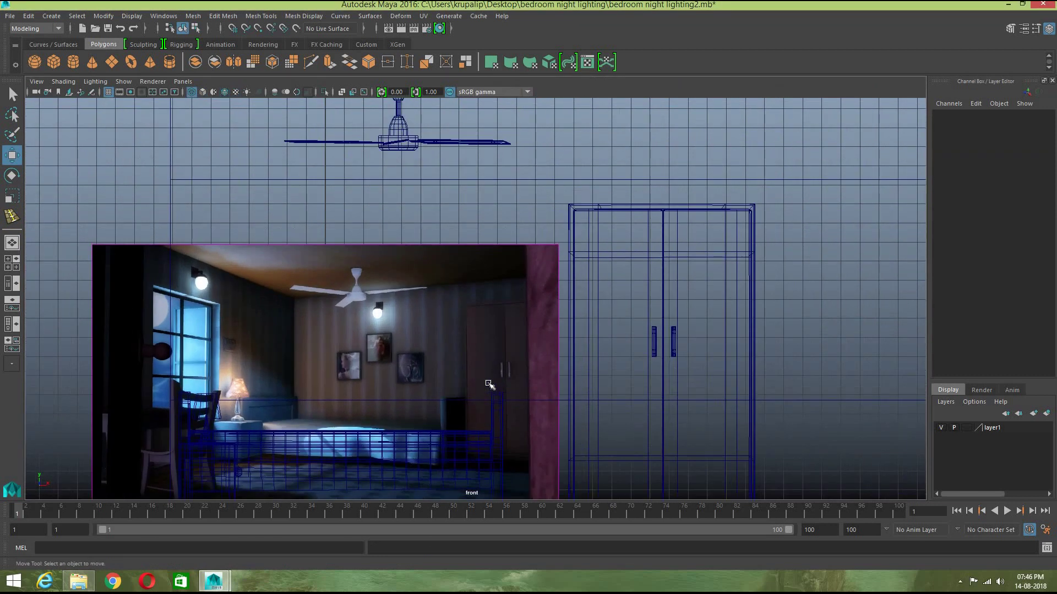
pyautogui.press('space')
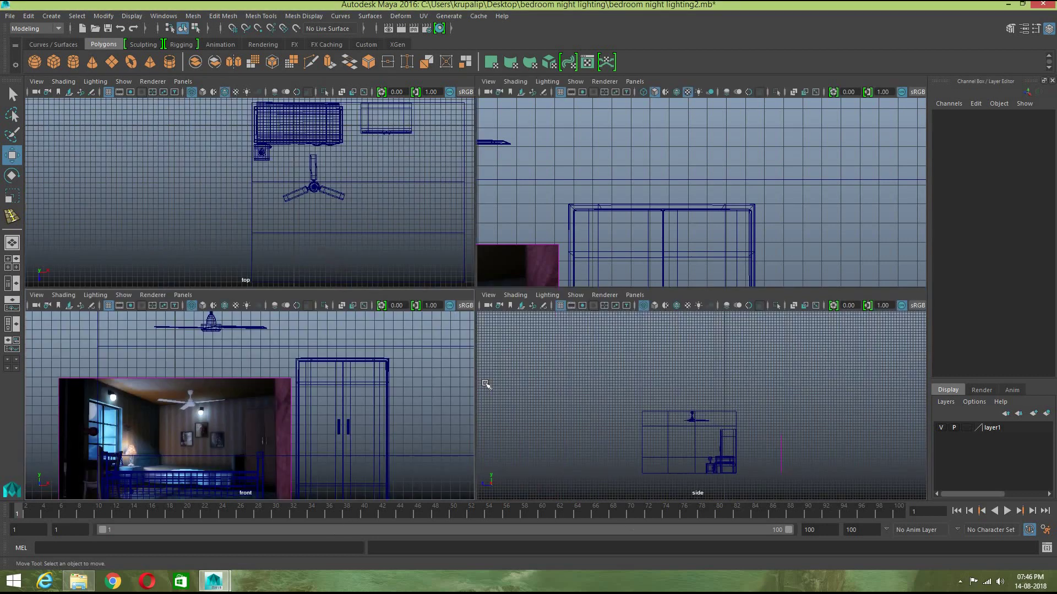
# Step: Select the room box and move the front vertical edge loop of the side wall along the wall to resize the middle panel
pyautogui.press('space')
pyautogui.keyDown('alt'); pyautogui.moveTo(569, 388); pyautogui.dragTo(396, 332); pyautogui.keyUp('alt')
pyautogui.click(322, 334)
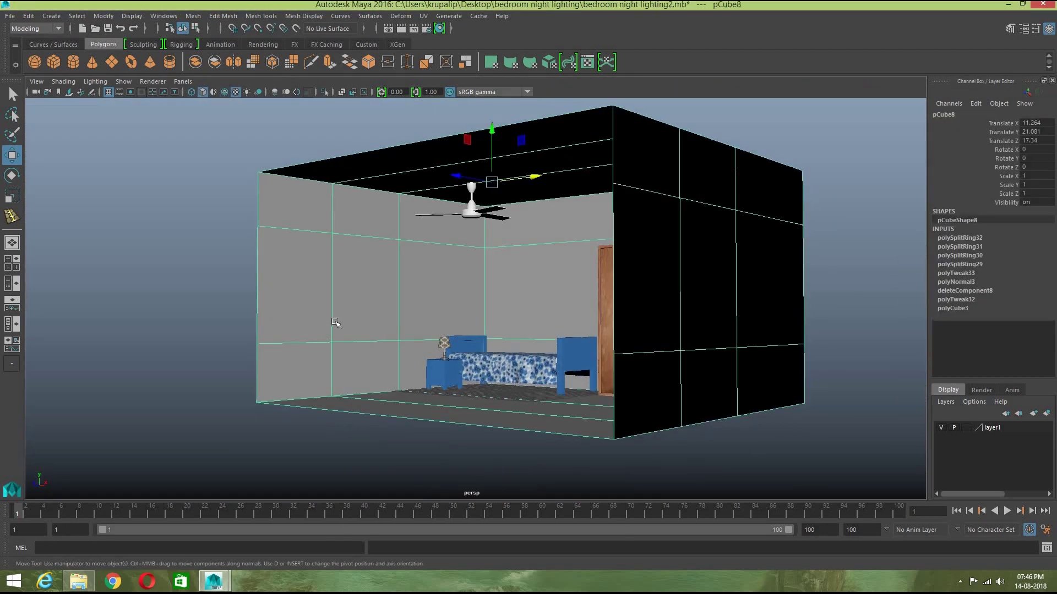
pyautogui.scroll(4, 298, 339)
pyautogui.moveTo(253, 265); pyautogui.dragTo(253, 277, button='right')
pyautogui.doubleClick(253, 277)
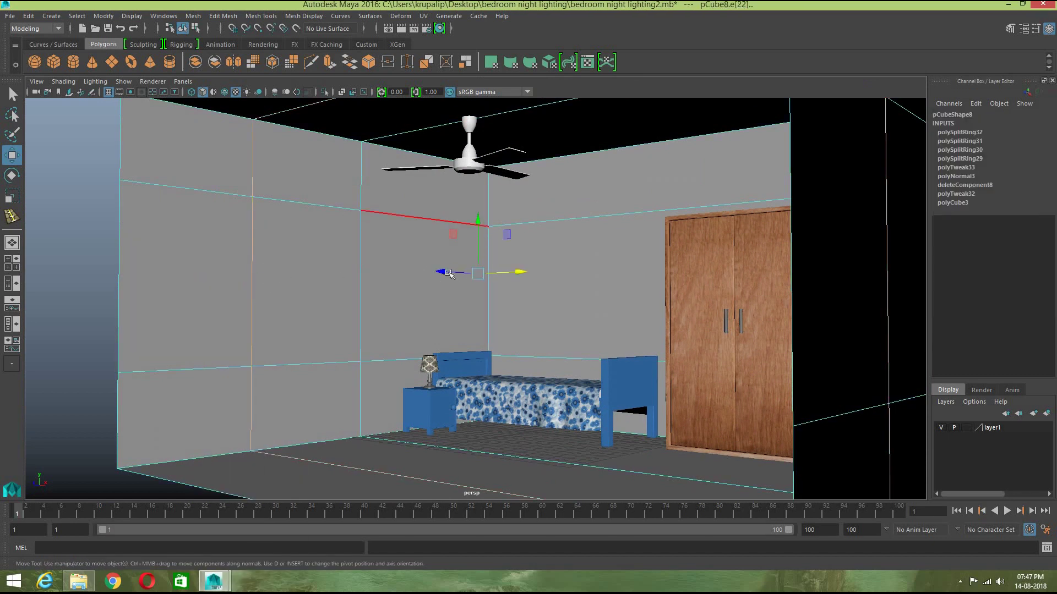
pyautogui.moveTo(439, 271); pyautogui.dragTo(432, 277)
# Step: Extrude the side wall's middle face outward, delete that face to open a window with depth, and return to object mode
pyautogui.moveTo(323, 296)
pyautogui.mouseDown(button='right')
pyautogui.moveTo(303, 289)
pyautogui.moveTo(306, 302)
pyautogui.mouseUp(button='right')
pyautogui.click(307, 302)
pyautogui.keyDown('alt'); pyautogui.moveTo(306, 302); pyautogui.dragTo(315, 248); pyautogui.keyUp('alt')
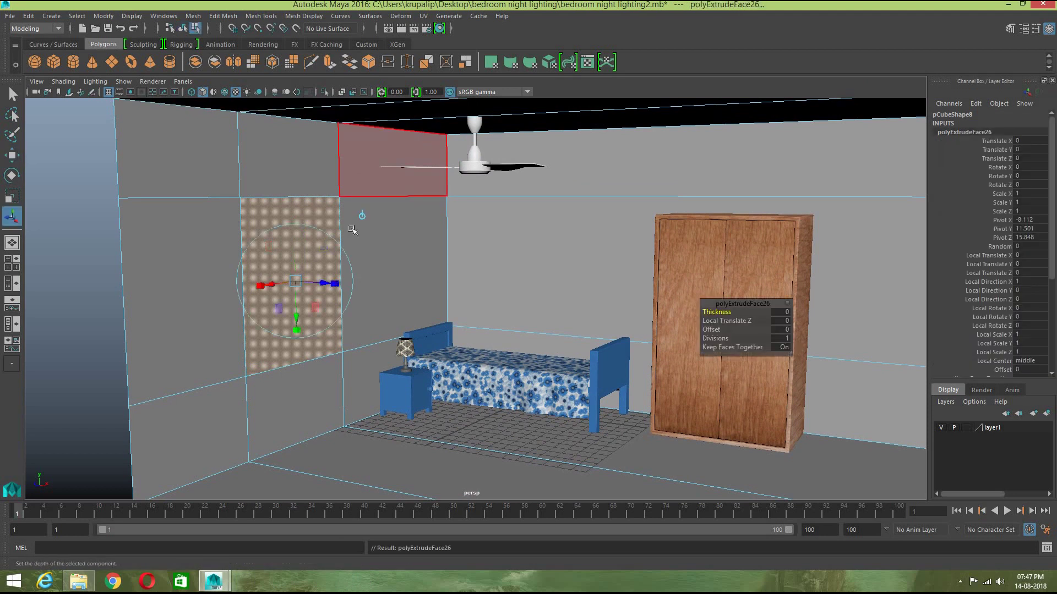
pyautogui.press('w')
pyautogui.moveTo(334, 283); pyautogui.dragTo(325, 284)
pyautogui.press('Delete')
pyautogui.moveTo(332, 279); pyautogui.dragTo(331, 248, button='right')
pyautogui.click(329, 278)
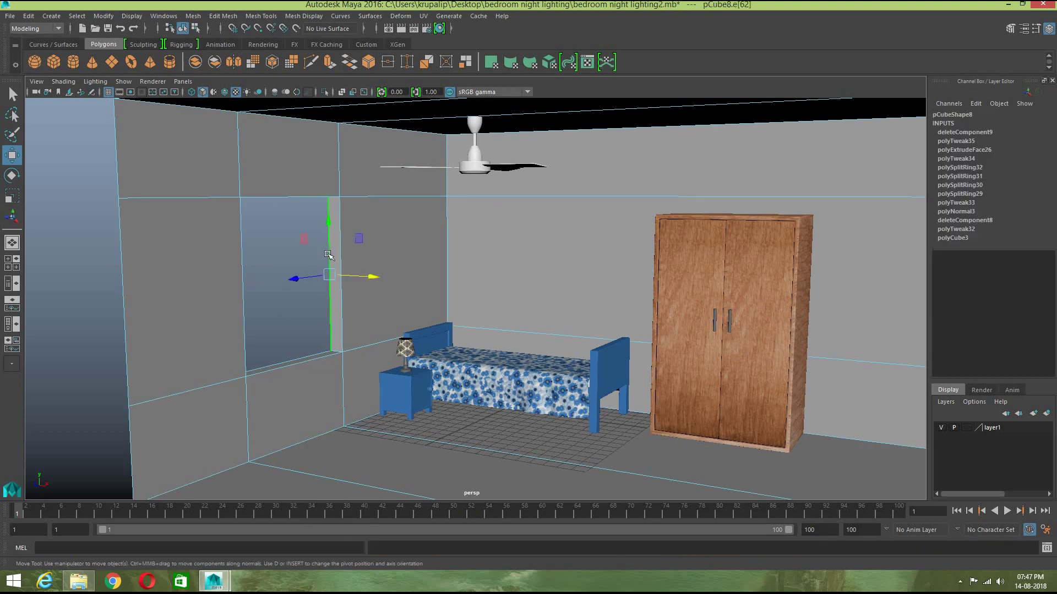
pyautogui.click(325, 283)
pyautogui.moveTo(332, 250); pyautogui.dragTo(389, 237, button='right')
# Step: Examine the window opening, bed, fan and wardrobe from inside the room in the perspective view
pyautogui.scroll(-5, 396, 250)
pyautogui.keyDown('alt'); pyautogui.moveTo(491, 334); pyautogui.dragTo(517, 312); pyautogui.keyUp('alt')
pyautogui.scroll(4, 498, 330)
pyautogui.scroll(6, 538, 331)
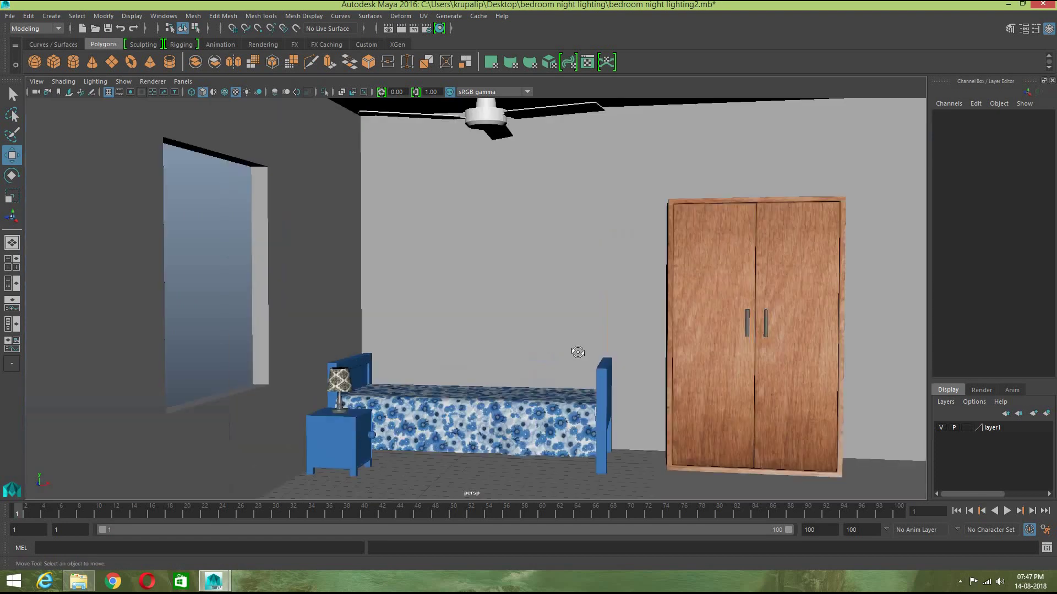
pyautogui.scroll(3, 561, 341)
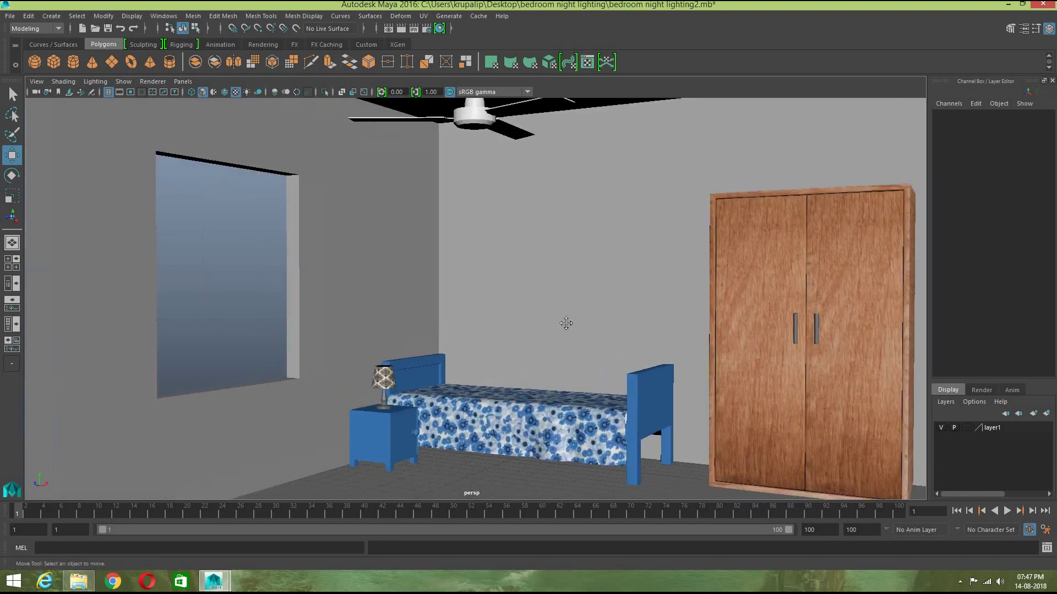
pyautogui.scroll(-2, 573, 327)
pyautogui.scroll(1, 575, 328)
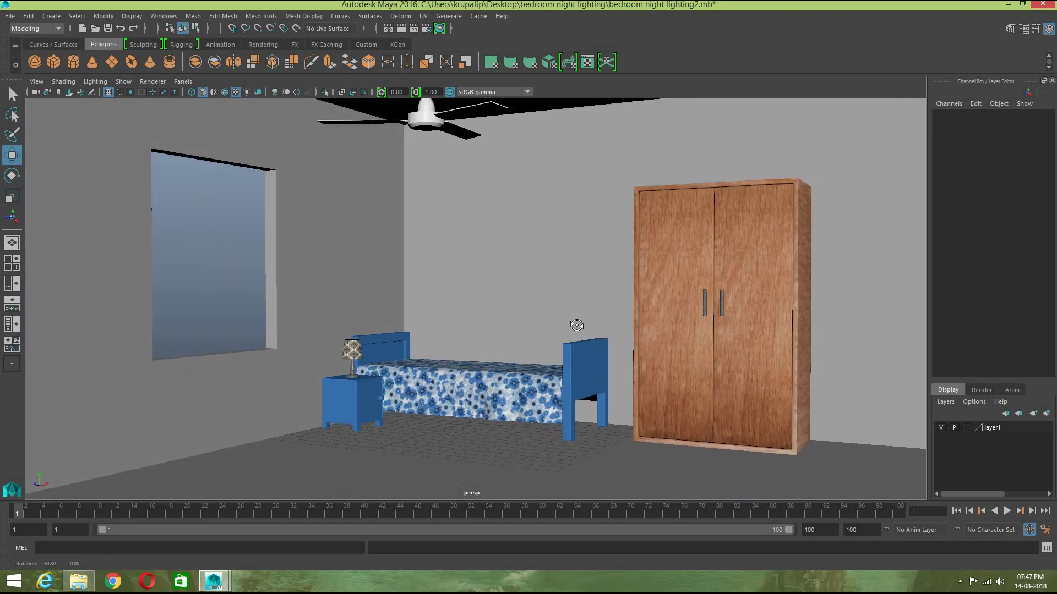
pyautogui.keyDown('alt'); pyautogui.moveTo(578, 328); pyautogui.dragTo(581, 331); pyautogui.keyUp('alt')
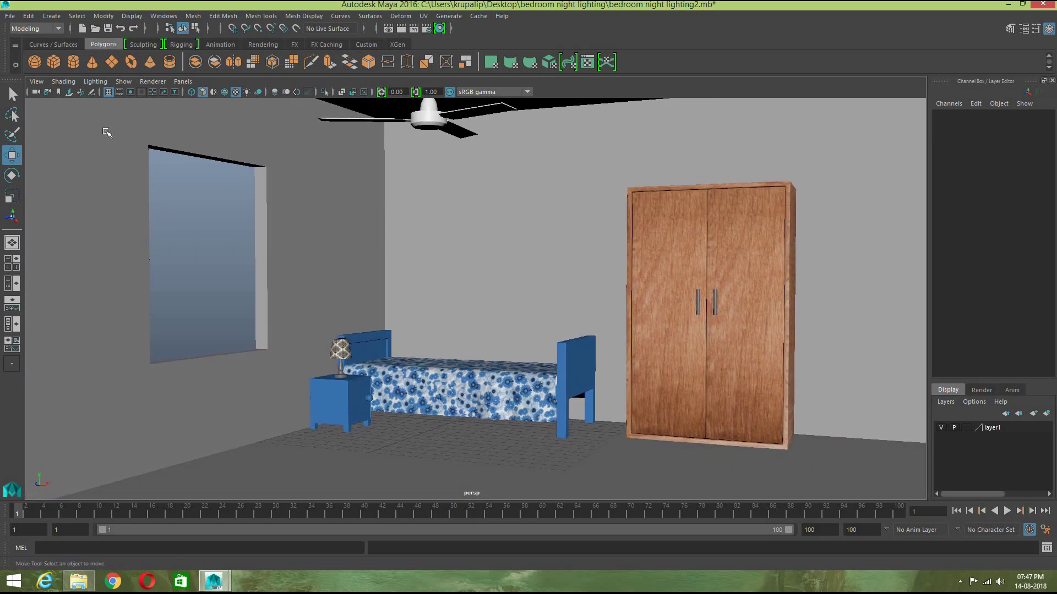
pyautogui.keyDown('alt'); pyautogui.moveTo(422, 242); pyautogui.dragTo(416, 247); pyautogui.keyUp('alt')
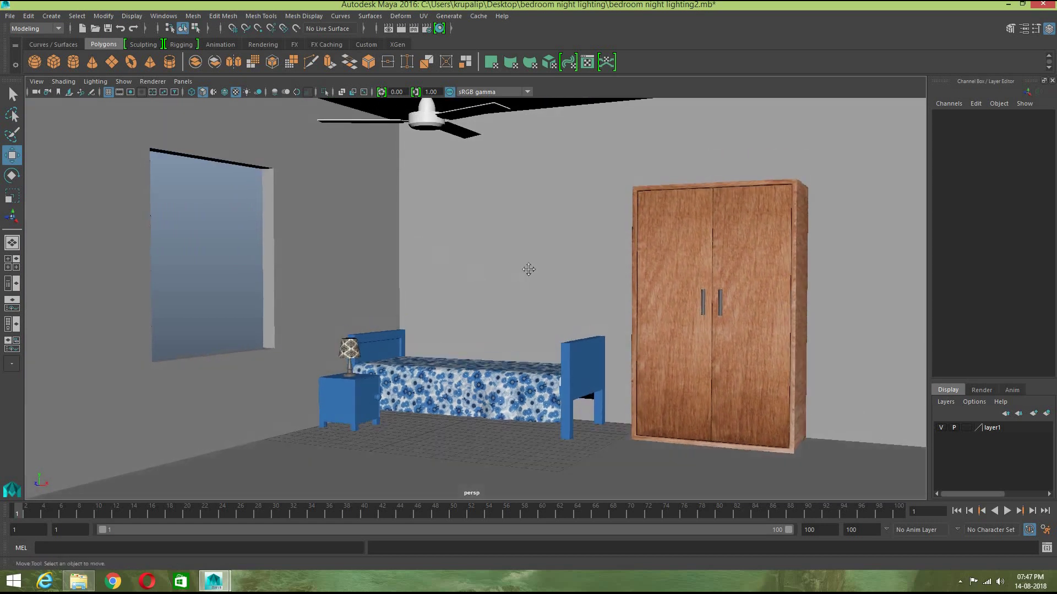
pyautogui.scroll(-4, 519, 275)
pyautogui.scroll(2, 520, 282)
pyautogui.scroll(4, 523, 278)
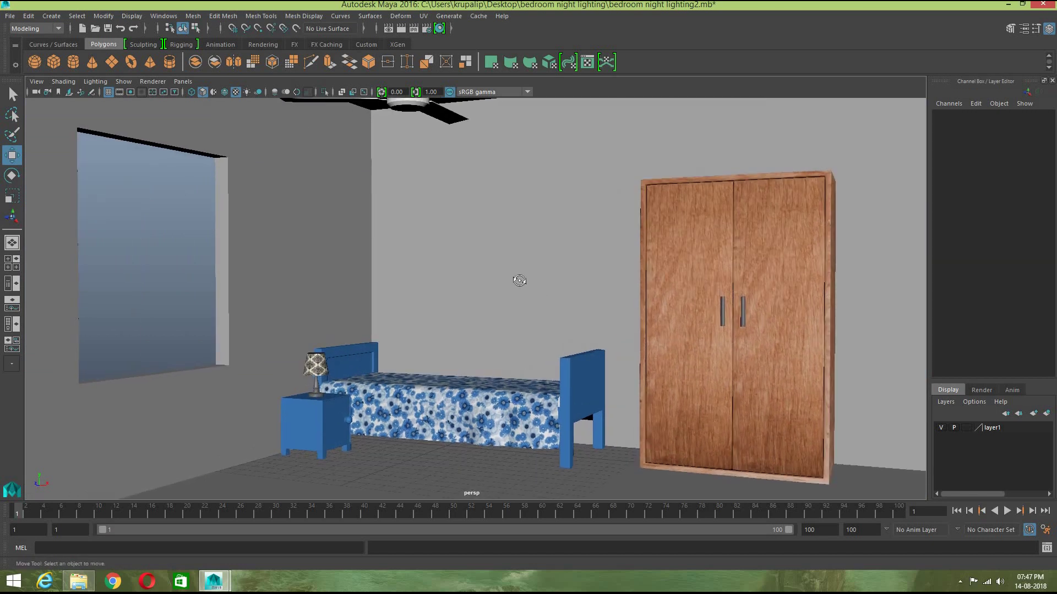
pyautogui.scroll(-3, 538, 274)
# Step: Check the room's framing through the resolution gate, turn the gate off again, and save the scene
pyautogui.click(36, 81)
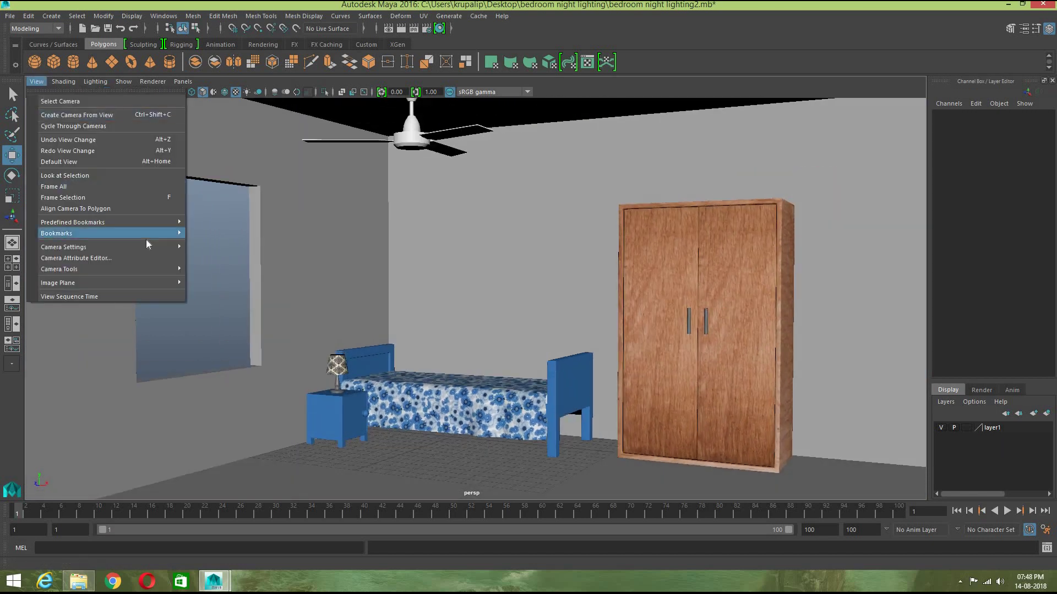
pyautogui.moveTo(179, 247)
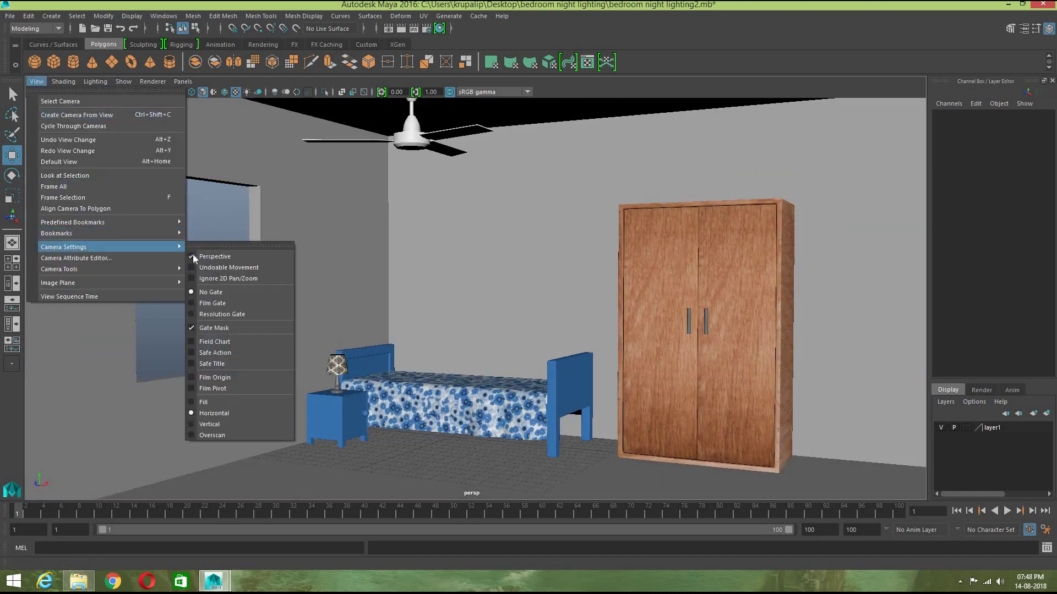
pyautogui.click(219, 315)
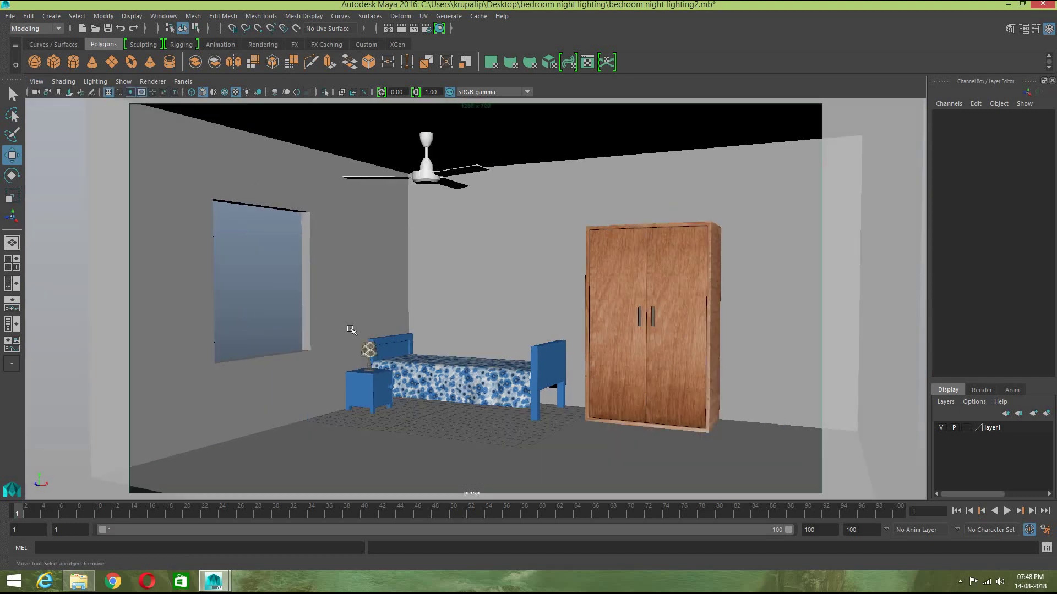
pyautogui.keyDown('alt'); pyautogui.moveTo(342, 331); pyautogui.dragTo(337, 341); pyautogui.keyUp('alt')
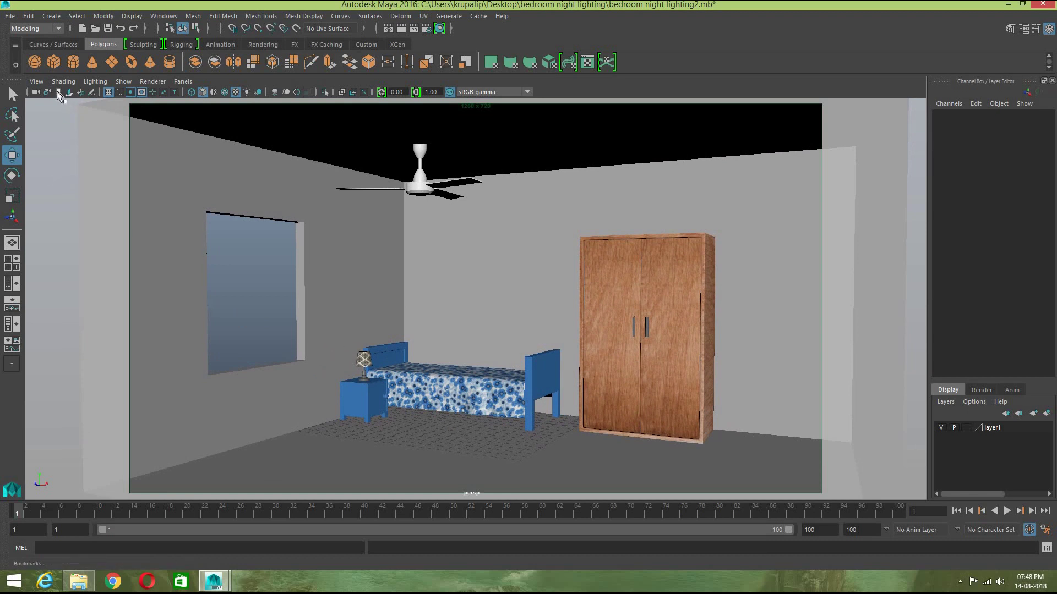
pyautogui.click(37, 81)
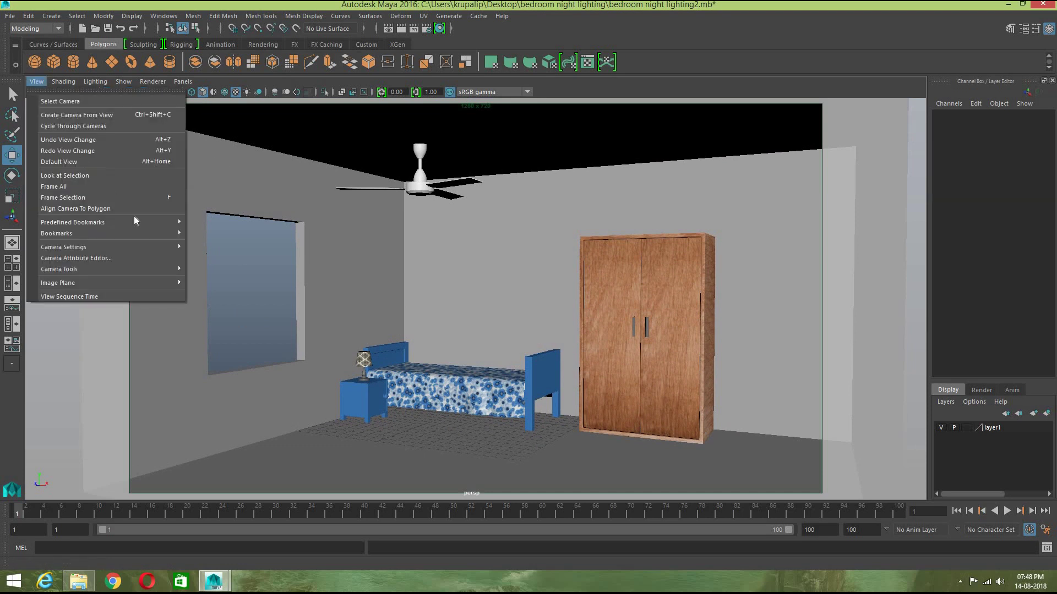
pyautogui.moveTo(169, 249)
pyautogui.click(211, 293)
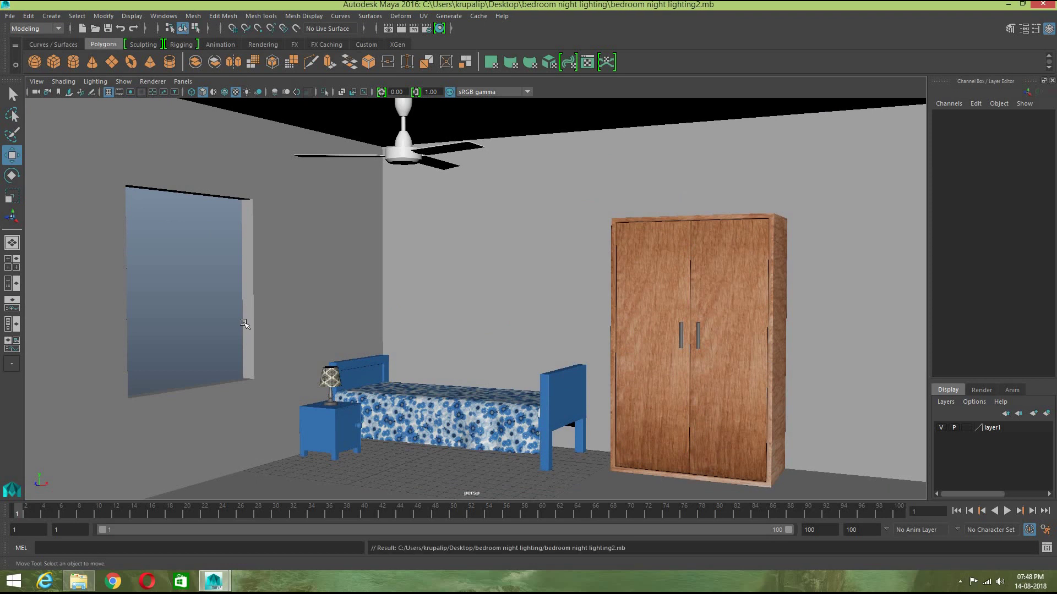
pyautogui.click(272, 290)
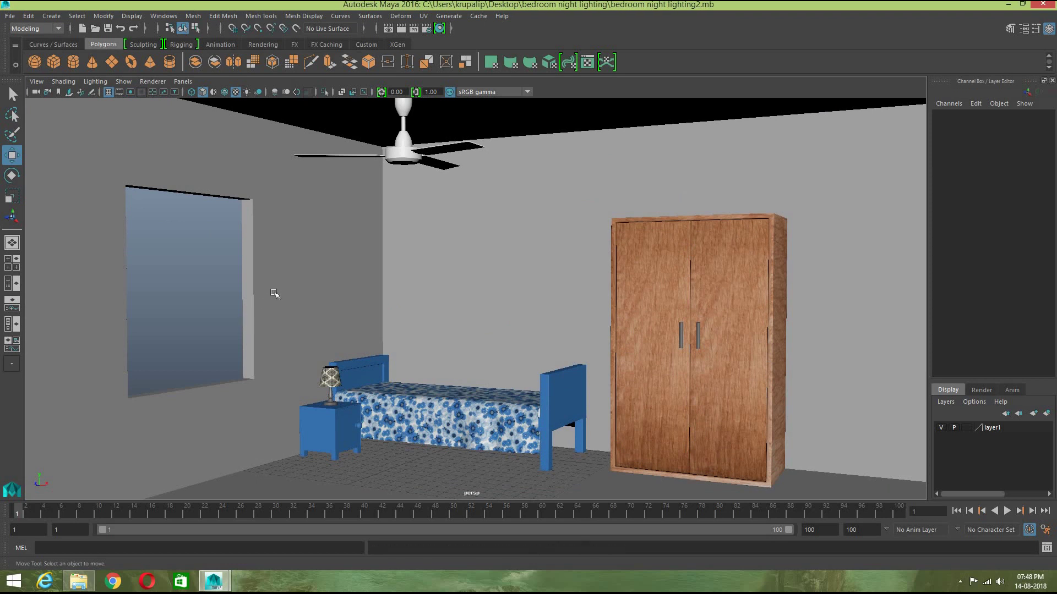
pyautogui.scroll(-5, 287, 293)
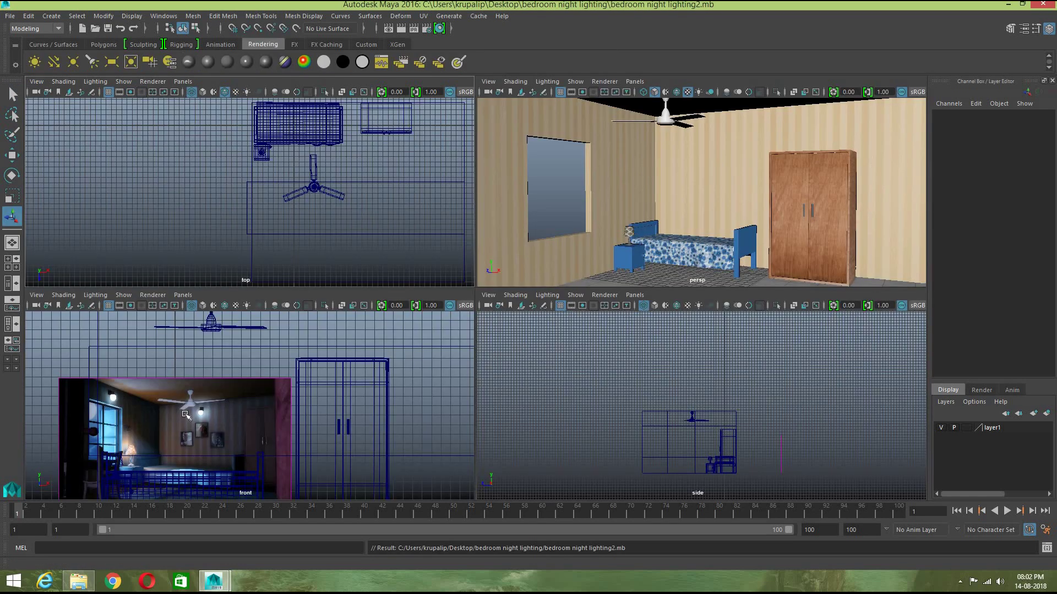
# Step: Enlarge the perspective view, show it in wireframe, and close in on the window opening
pyautogui.click(560, 235)
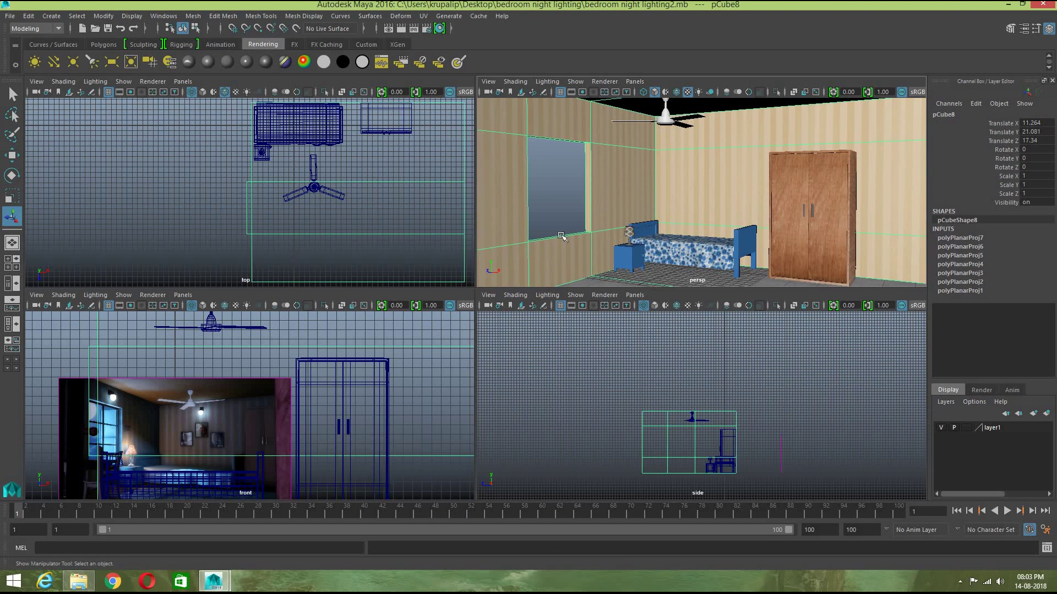
pyautogui.press('space')
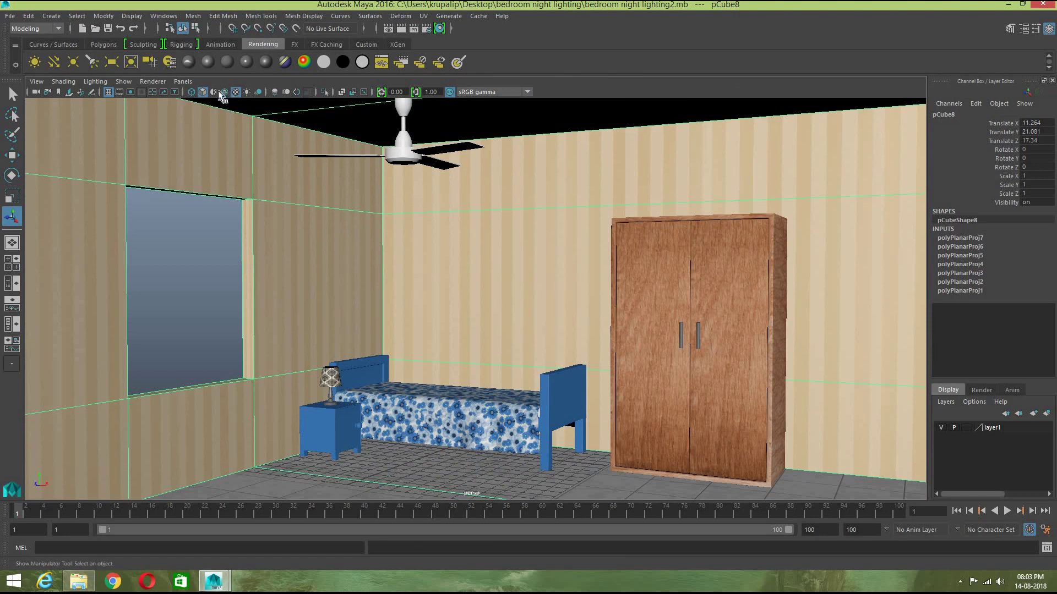
pyautogui.click(192, 92)
pyautogui.scroll(3, 534, 372)
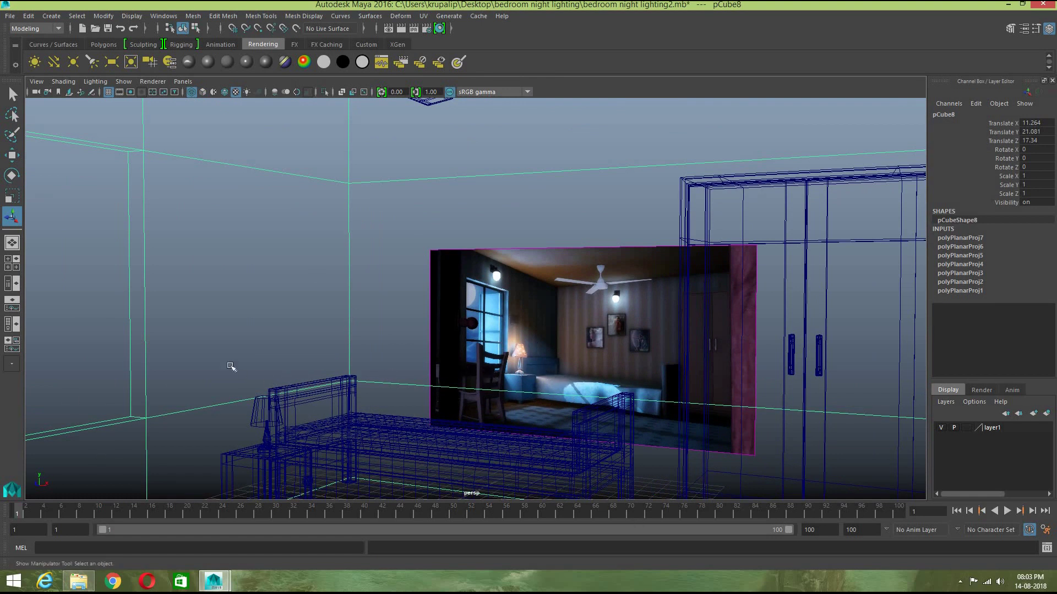
pyautogui.click(139, 356)
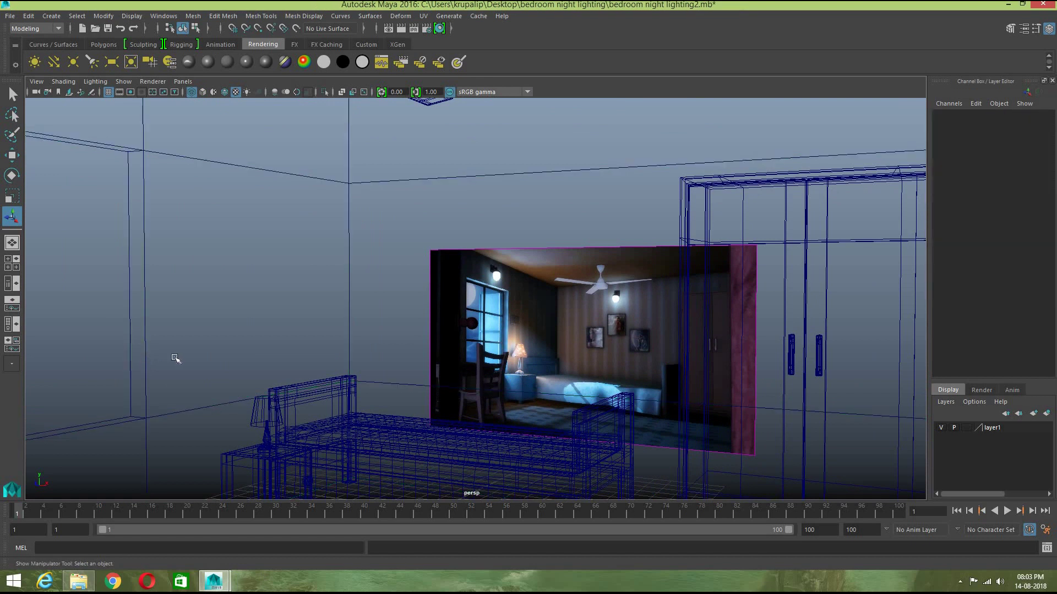
pyautogui.keyDown('alt'); pyautogui.moveTo(283, 360); pyautogui.dragTo(378, 354, button='middle'); pyautogui.keyUp('alt')
pyautogui.keyDown('alt'); pyautogui.moveTo(324, 365); pyautogui.dragTo(344, 355); pyautogui.keyUp('alt')
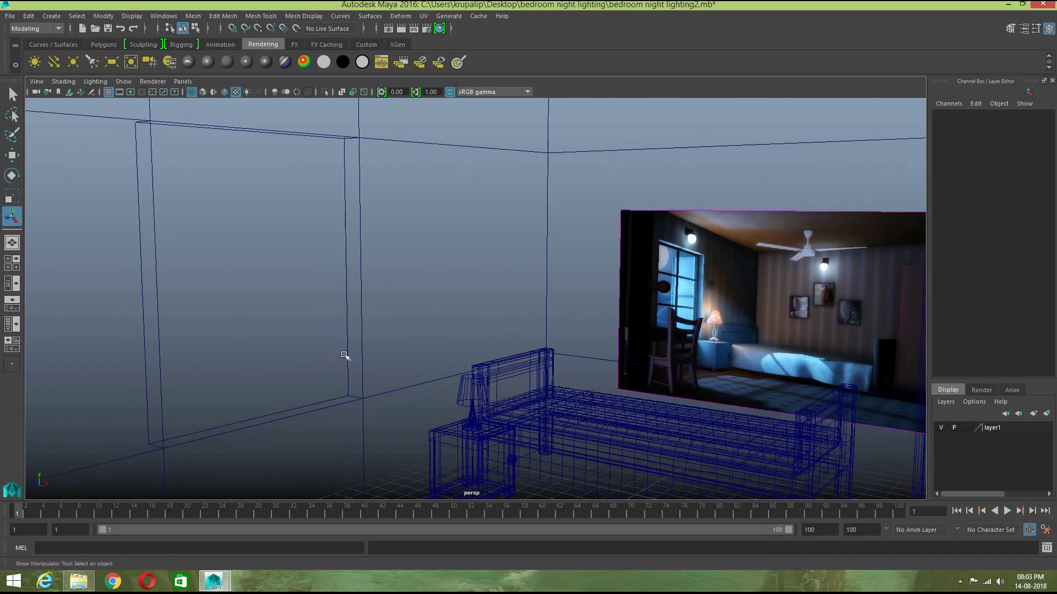
# Step: Duplicate the four inner faces of the window opening as a separate frame object
pyautogui.moveTo(354, 353); pyautogui.dragTo(354, 380, button='right')
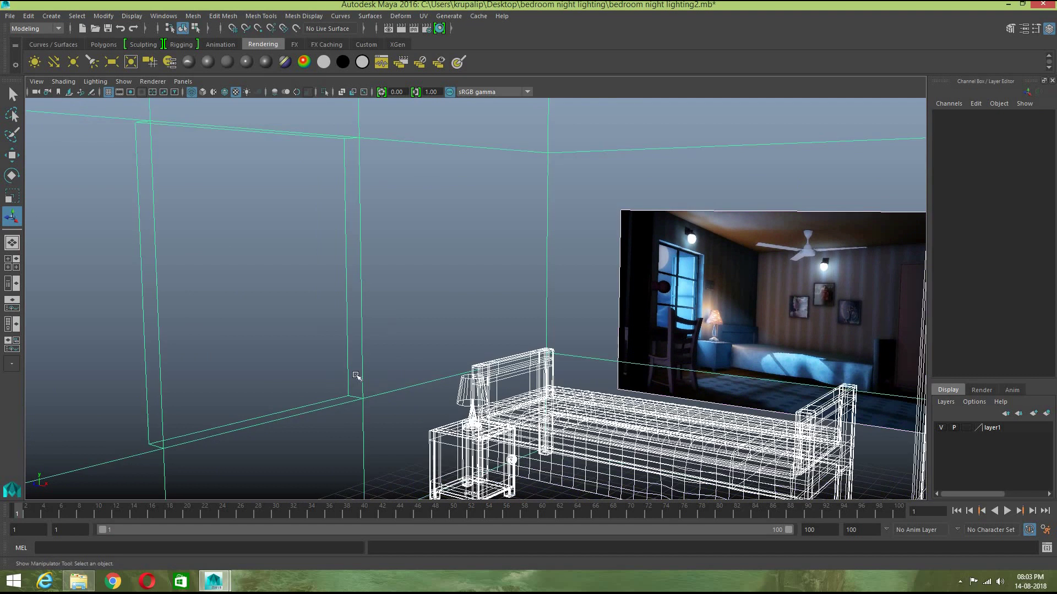
pyautogui.click(354, 350)
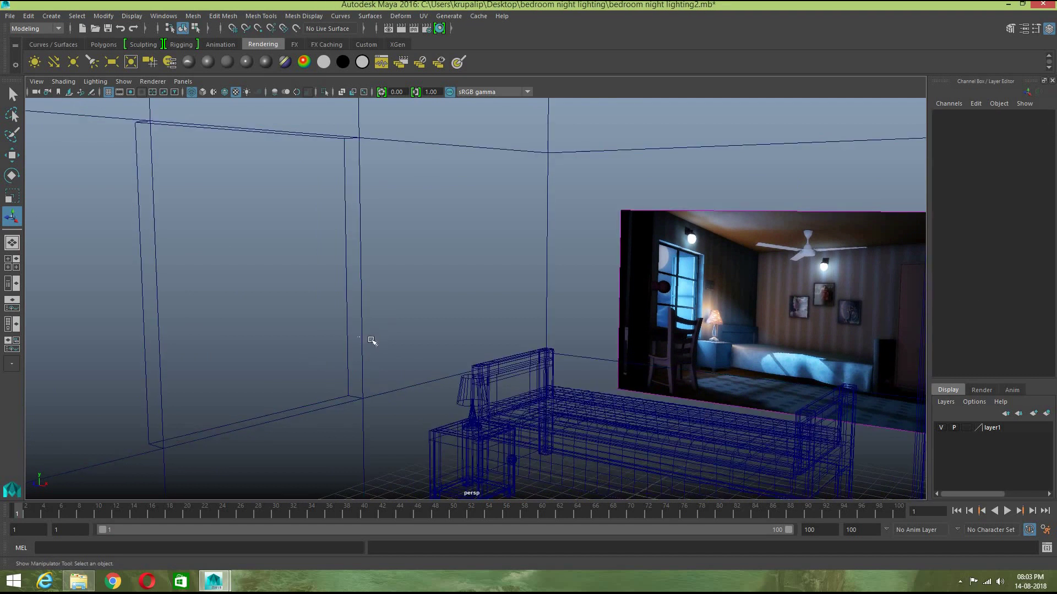
pyautogui.click(363, 336)
pyautogui.moveTo(359, 267); pyautogui.dragTo(355, 300, button='right')
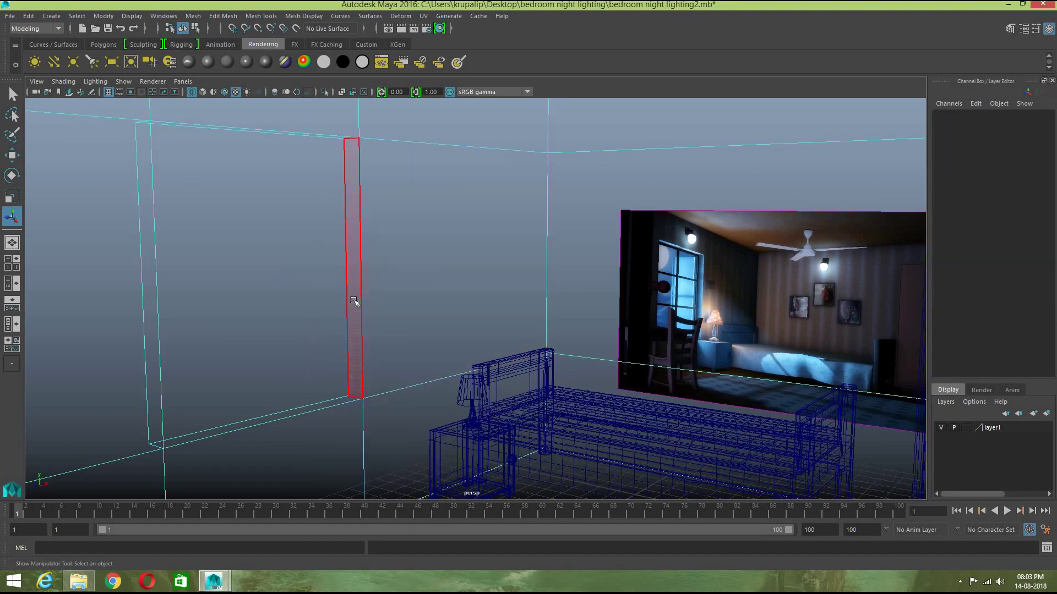
pyautogui.click(355, 300)
pyautogui.keyDown('shift'); pyautogui.click(307, 407); pyautogui.keyUp('shift')
pyautogui.moveTo(306, 335)
pyautogui.keyDown('alt'); pyautogui.mouseDown()
pyautogui.moveTo(283, 302)
pyautogui.moveTo(219, 302)
pyautogui.moveTo(302, 332)
pyautogui.mouseUp(); pyautogui.keyUp('alt')
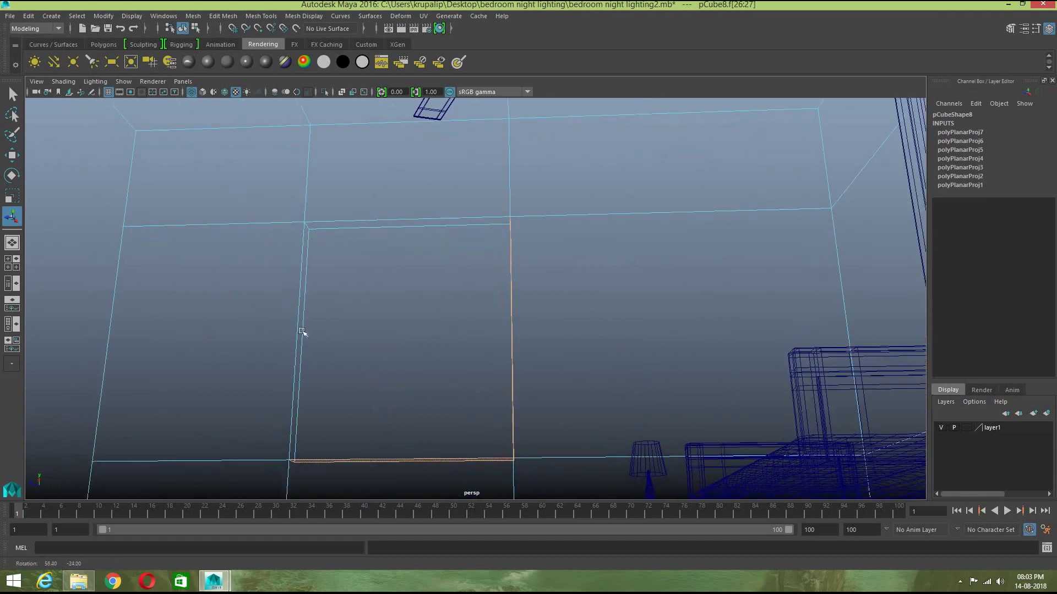
pyautogui.keyDown('shift'); pyautogui.click(302, 336); pyautogui.keyUp('shift')
pyautogui.keyDown('shift'); pyautogui.click(360, 226); pyautogui.keyUp('shift')
pyautogui.keyDown('alt'); pyautogui.moveTo(358, 333); pyautogui.dragTo(385, 352); pyautogui.keyUp('alt')
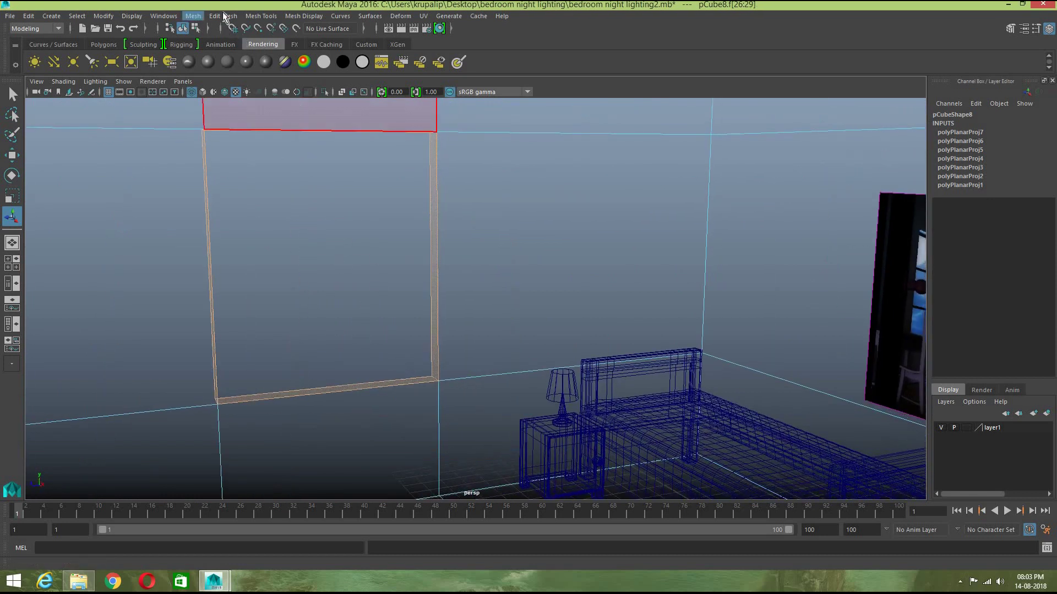
pyautogui.click(225, 16)
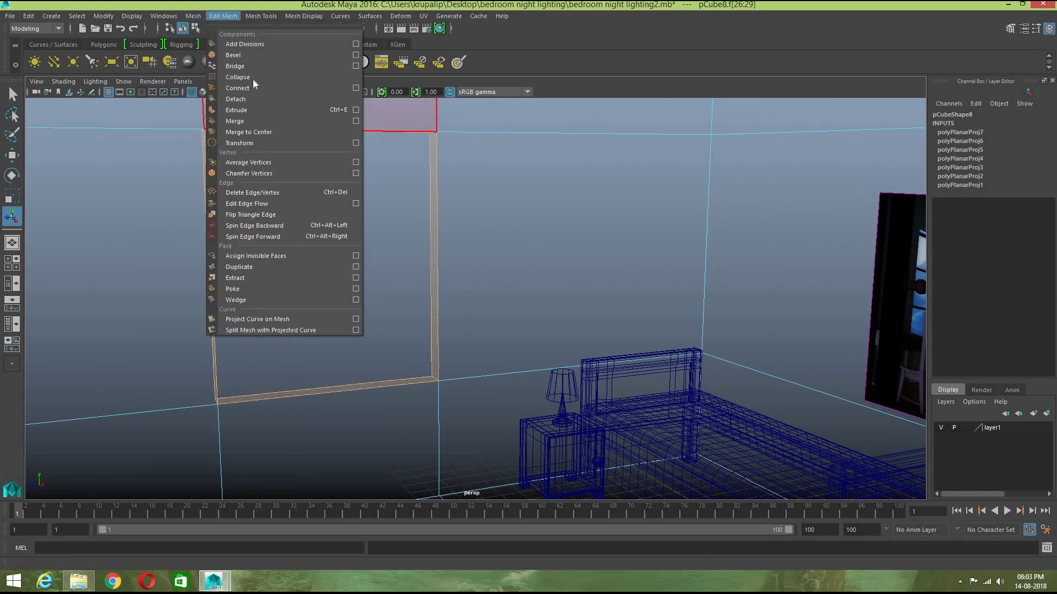
pyautogui.click(259, 267)
pyautogui.press('w')
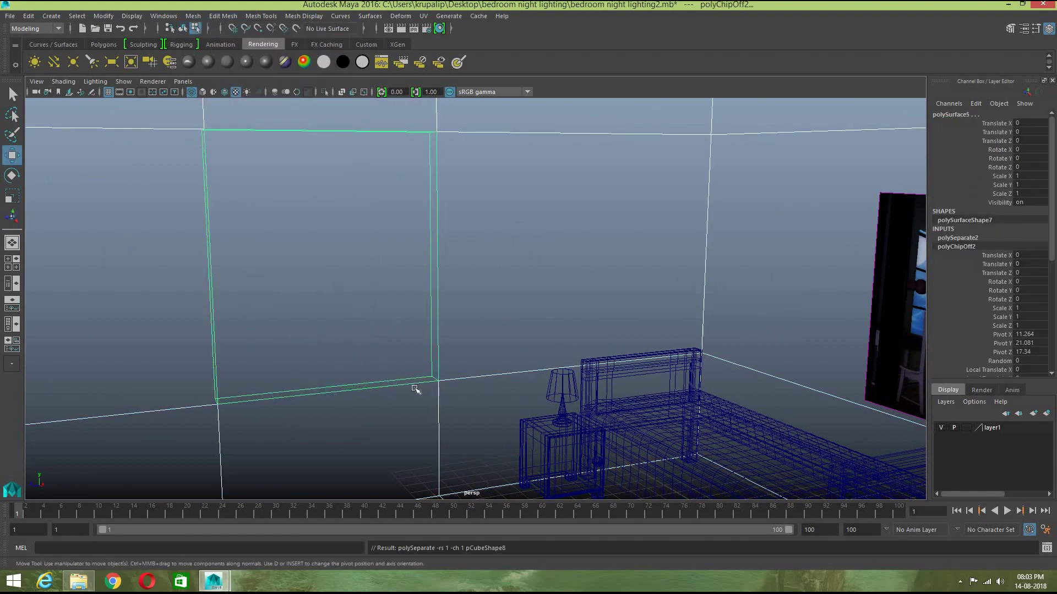
# Step: Select the duplicated window frame in object mode, center its pivot, and move it about 3.4 units outward along negative X
pyautogui.moveTo(417, 387); pyautogui.dragTo(475, 247, button='right')
pyautogui.moveTo(480, 340); pyautogui.dragTo(494, 395)
pyautogui.moveTo(494, 377); pyautogui.dragTo(545, 248, button='right')
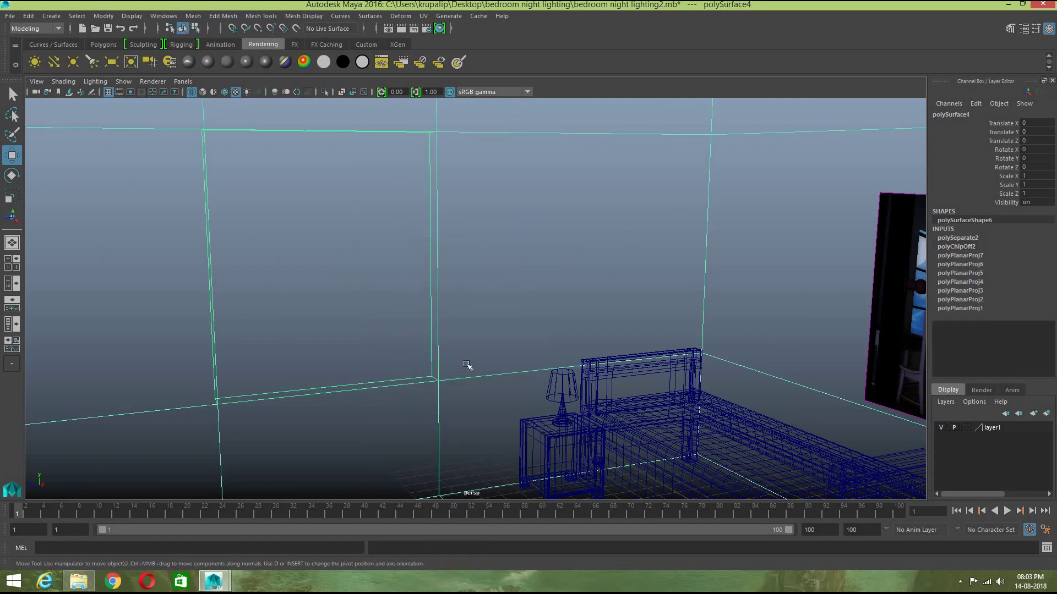
pyautogui.click(456, 410)
pyautogui.moveTo(413, 376); pyautogui.dragTo(468, 412)
pyautogui.keyDown('shift'); pyautogui.moveTo(469, 368); pyautogui.dragTo(474, 416); pyautogui.keyUp('shift')
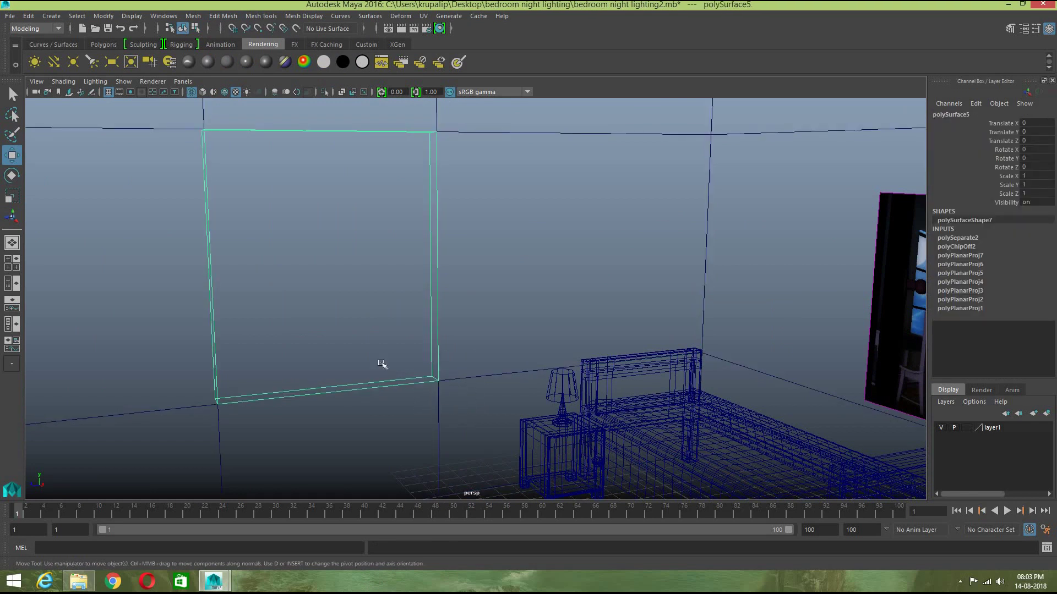
pyautogui.click(19, 156)
pyautogui.scroll(-5, 256, 292)
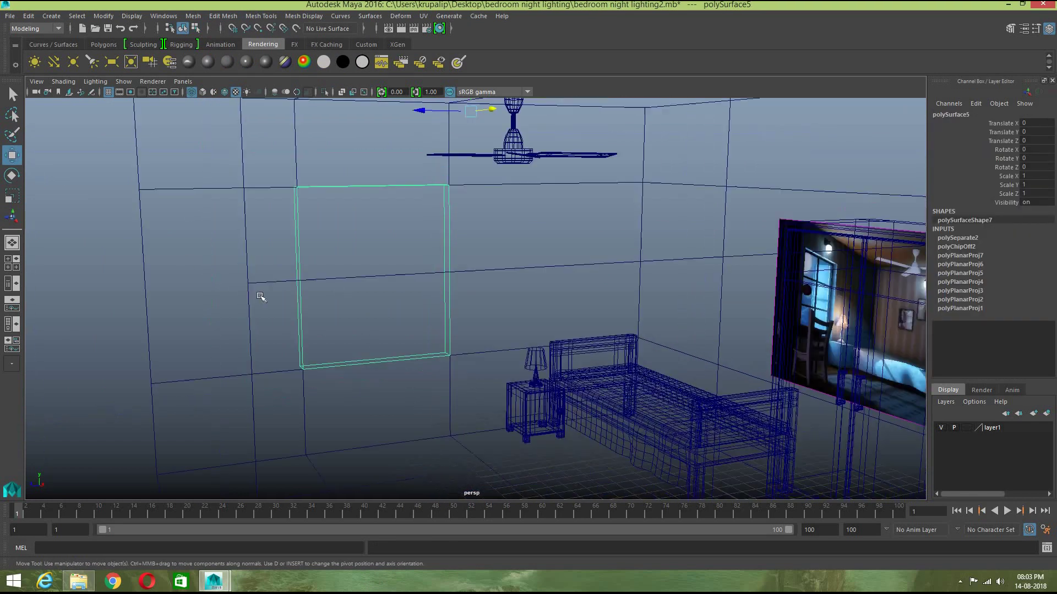
pyautogui.click(99, 16)
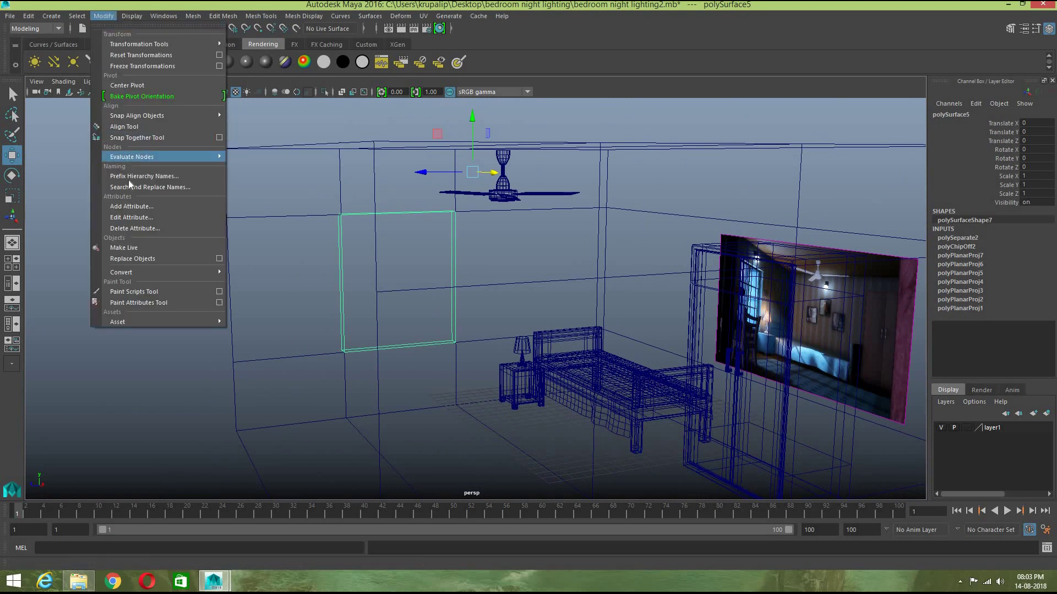
pyautogui.click(127, 86)
pyautogui.moveTo(403, 286); pyautogui.dragTo(390, 280)
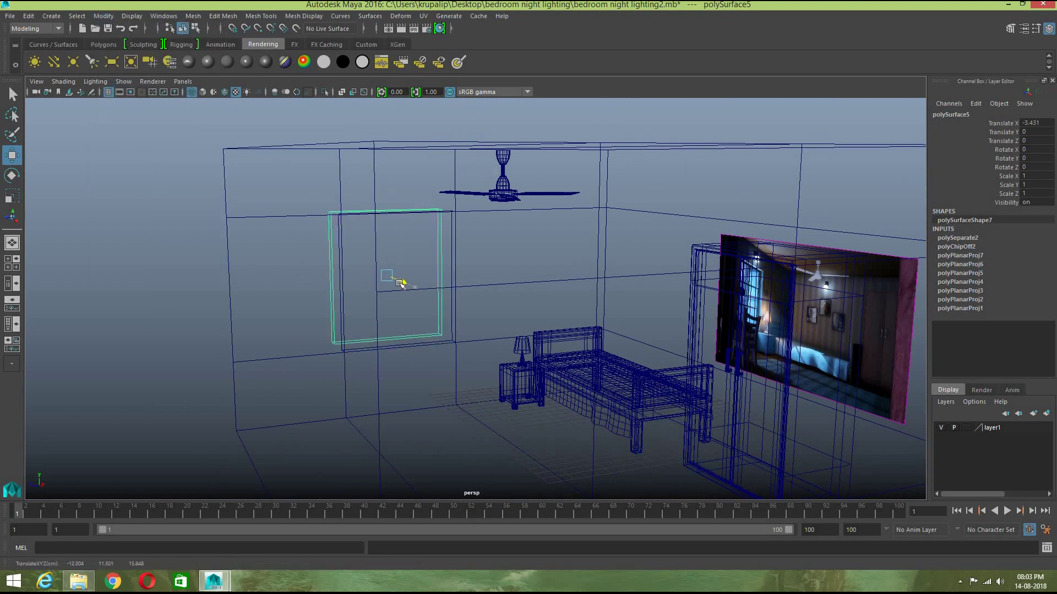
# Step: Show the perspective view shaded and scale the duplicated window frame to about 0.42 along X
pyautogui.click(203, 91)
pyautogui.moveTo(419, 287)
pyautogui.keyDown('alt'); pyautogui.mouseDown()
pyautogui.moveTo(465, 297)
pyautogui.moveTo(458, 306)
pyautogui.mouseUp(); pyautogui.keyUp('alt')
pyautogui.scroll(2, 453, 302)
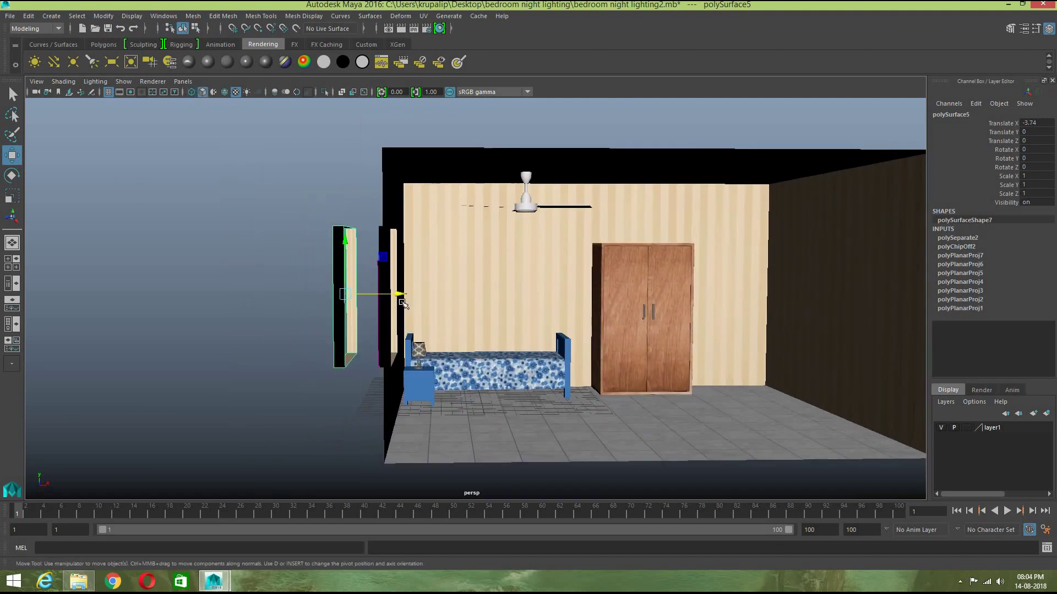
pyautogui.press('r')
pyautogui.moveTo(394, 295); pyautogui.dragTo(368, 299)
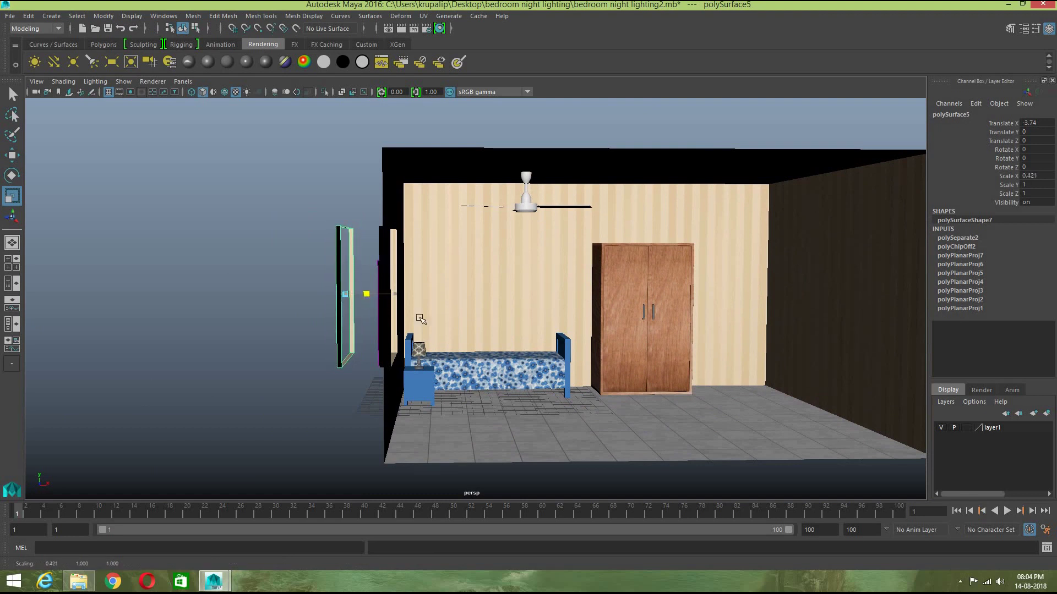
pyautogui.scroll(4, 446, 330)
pyautogui.press('x')
pyautogui.click(389, 252)
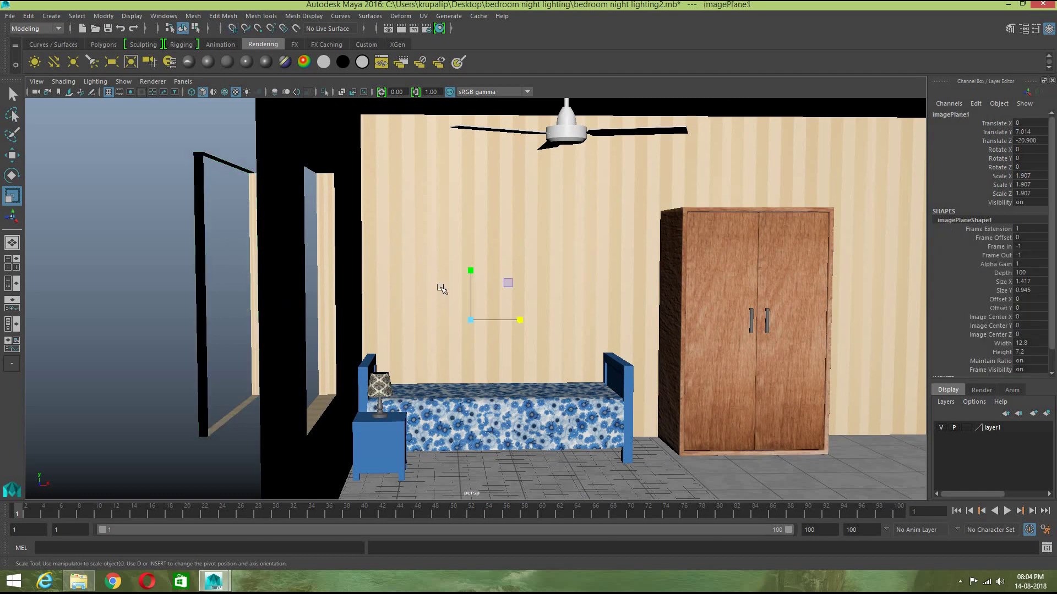
# Step: Reselect the narrowed window frame, extrude its faces to give it thickness, and return to object mode
pyautogui.keyDown('alt'); pyautogui.moveTo(487, 302); pyautogui.dragTo(512, 305); pyautogui.keyUp('alt')
pyautogui.click(483, 290)
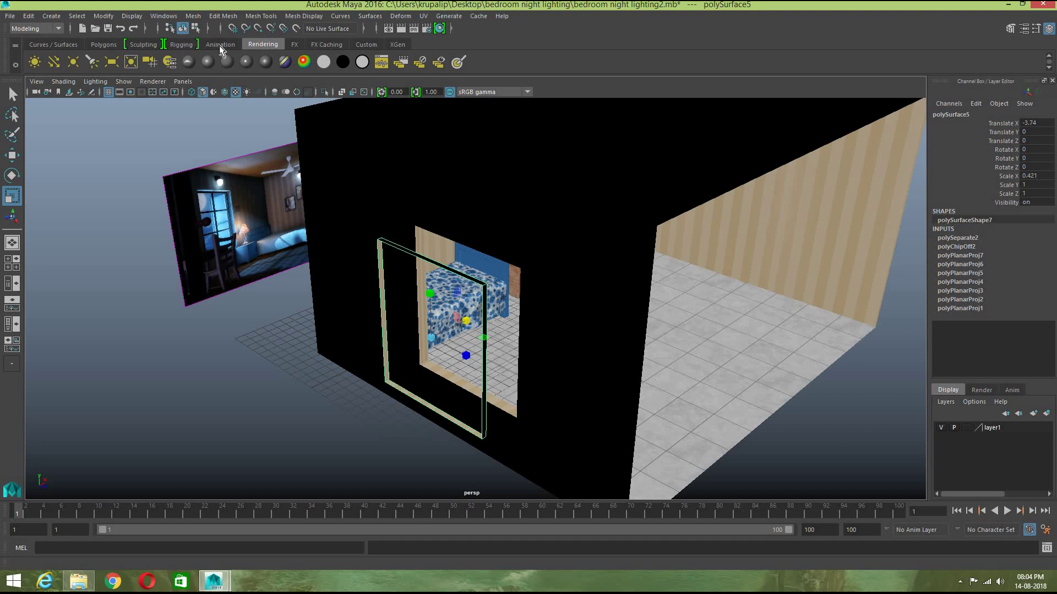
pyautogui.click(101, 44)
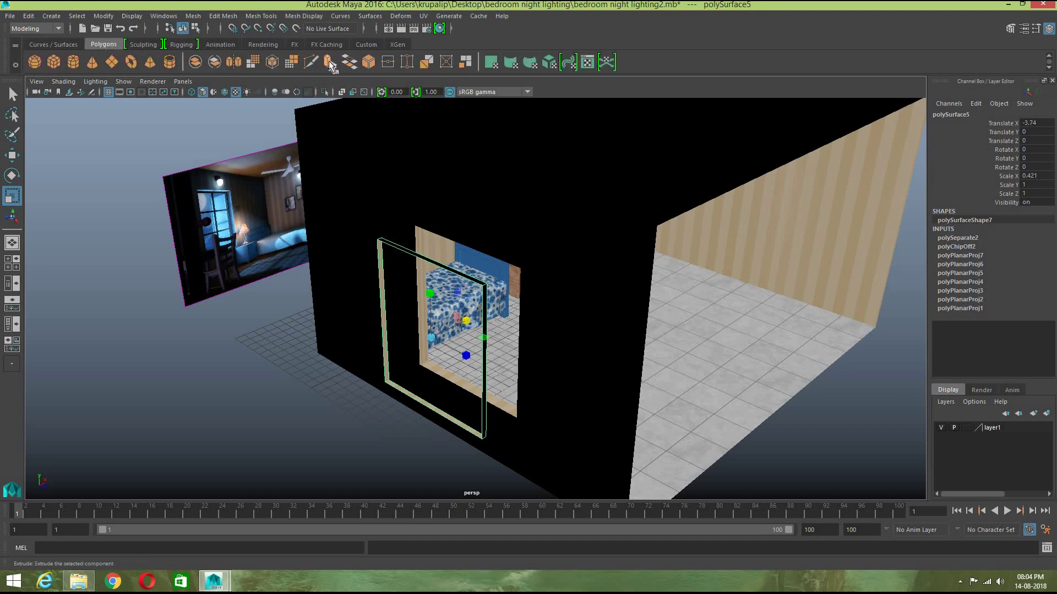
pyautogui.hotkey('ctrl', 'e')
pyautogui.press('r')
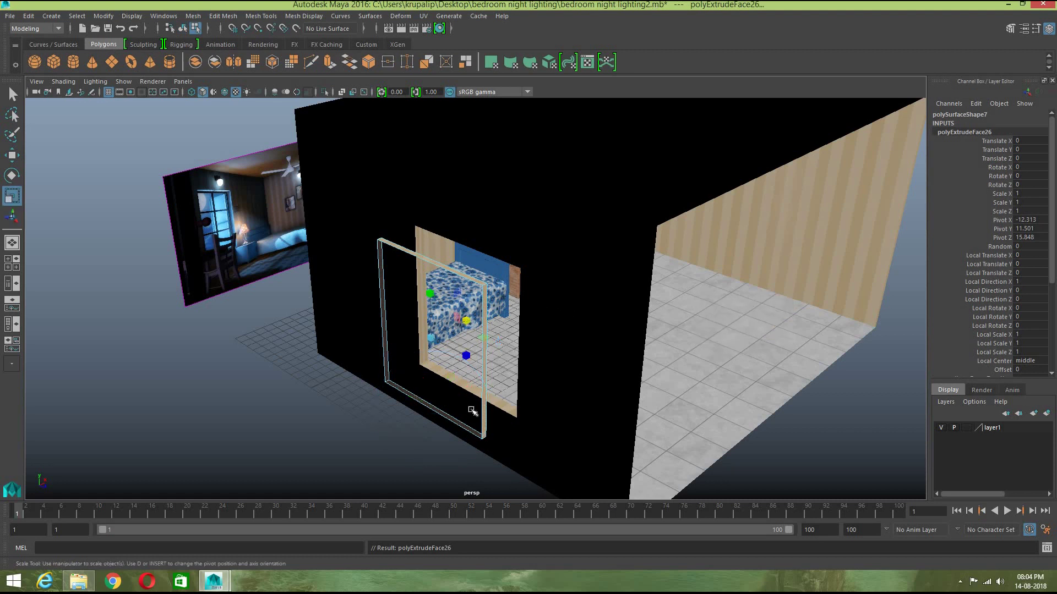
pyautogui.moveTo(434, 341); pyautogui.dragTo(437, 342)
pyautogui.moveTo(488, 311); pyautogui.dragTo(539, 254, button='right')
# Step: Select the thickened window frame and move it along X back into the wall opening
pyautogui.scroll(3, 544, 347)
pyautogui.keyDown('alt'); pyautogui.moveTo(502, 352); pyautogui.dragTo(346, 299); pyautogui.keyUp('alt')
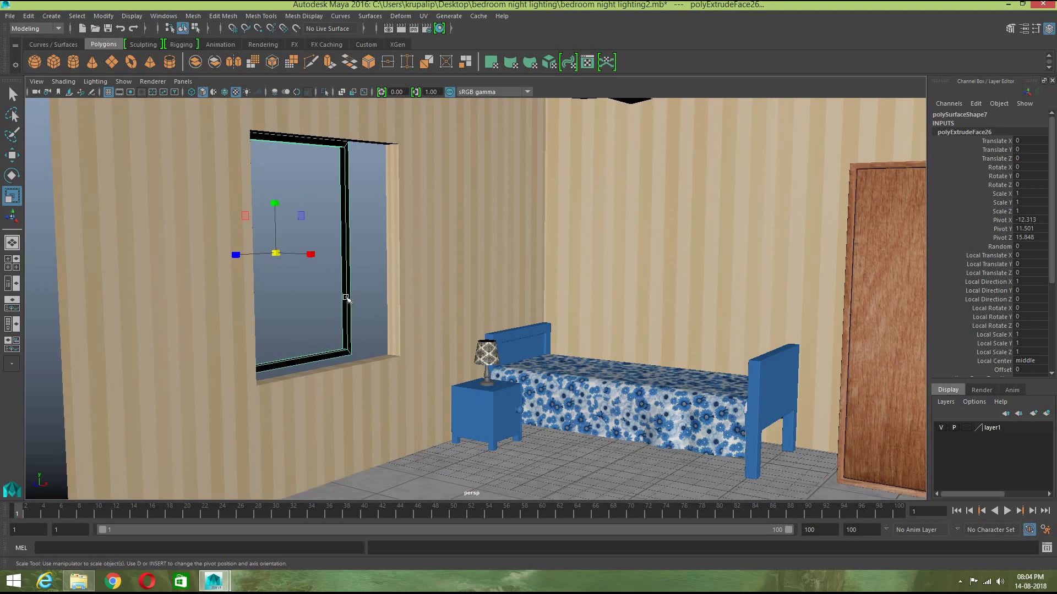
pyautogui.click(348, 296)
pyautogui.moveTo(310, 256)
pyautogui.mouseDown()
pyautogui.moveTo(347, 264)
pyautogui.moveTo(370, 288)
pyautogui.moveTo(323, 259)
pyautogui.mouseUp()
pyautogui.press('w')
pyautogui.press('r')
# Step: Scale the window frame to fit inside the opening, about 0.36 in X and 0.96 in Y and Z
pyautogui.keyDown('alt'); pyautogui.moveTo(403, 335); pyautogui.dragTo(412, 333); pyautogui.keyUp('alt')
pyautogui.press('f')
pyautogui.scroll(3, 515, 385)
pyautogui.keyDown('alt'); pyautogui.moveTo(516, 388); pyautogui.dragTo(486, 377); pyautogui.keyUp('alt')
pyautogui.keyDown('alt'); pyautogui.moveTo(452, 240); pyautogui.dragTo(406, 88, button='middle'); pyautogui.keyUp('alt')
pyautogui.keyDown('alt'); pyautogui.moveTo(465, 292); pyautogui.dragTo(482, 387, button='middle'); pyautogui.keyUp('alt')
pyautogui.scroll(-1, 473, 302)
pyautogui.scroll(-2, 473, 301)
pyautogui.moveTo(407, 294); pyautogui.dragTo(410, 295)
pyautogui.moveTo(456, 244); pyautogui.dragTo(456, 245)
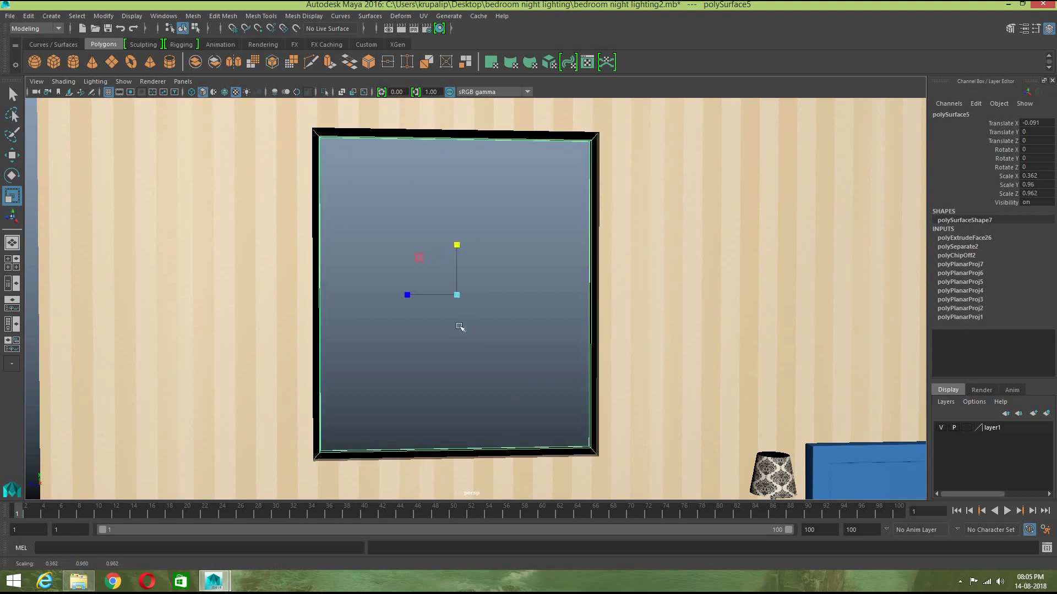
# Step: Shift the window frame along X to about -0.026 so it sits within the wall thickness
pyautogui.click(486, 401)
pyautogui.keyDown('alt'); pyautogui.moveTo(529, 418); pyautogui.dragTo(524, 407); pyautogui.keyUp('alt')
pyautogui.click(525, 407)
pyautogui.press('w')
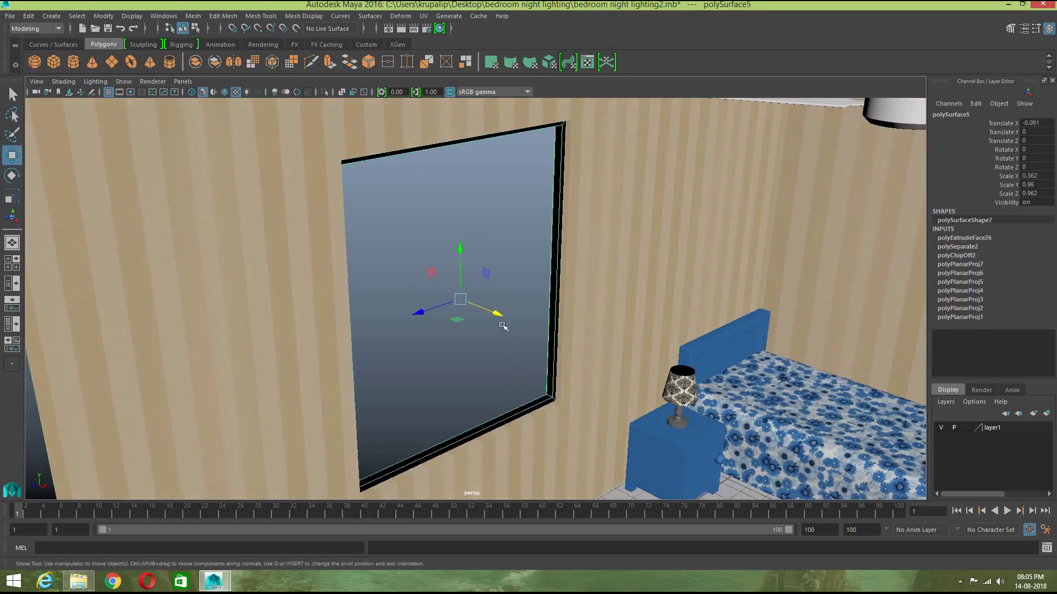
pyautogui.click(473, 313)
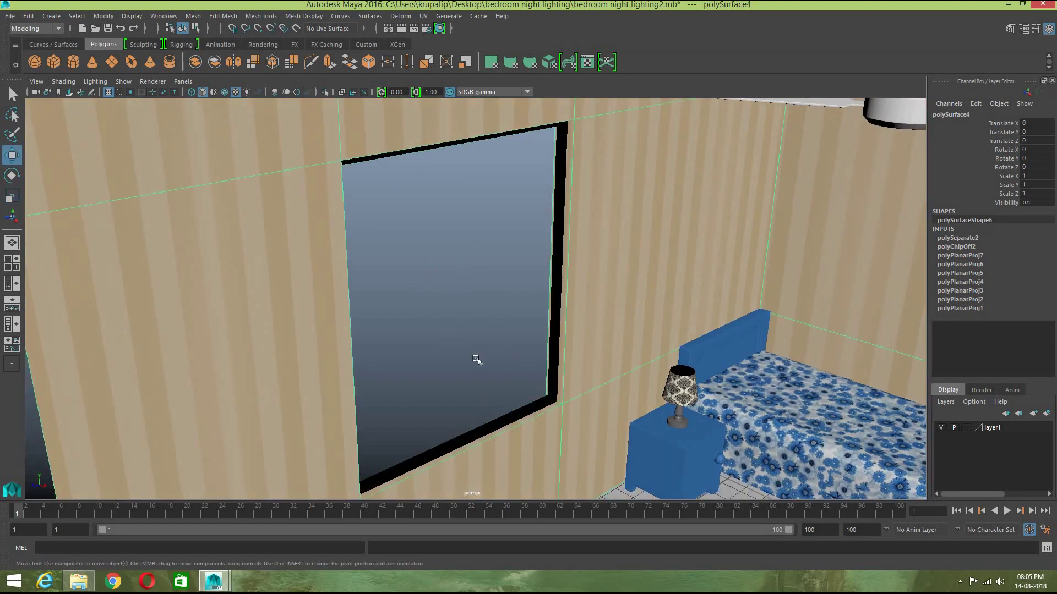
pyautogui.keyDown('alt'); pyautogui.moveTo(505, 395); pyautogui.dragTo(506, 409); pyautogui.keyUp('alt')
pyautogui.click(497, 401)
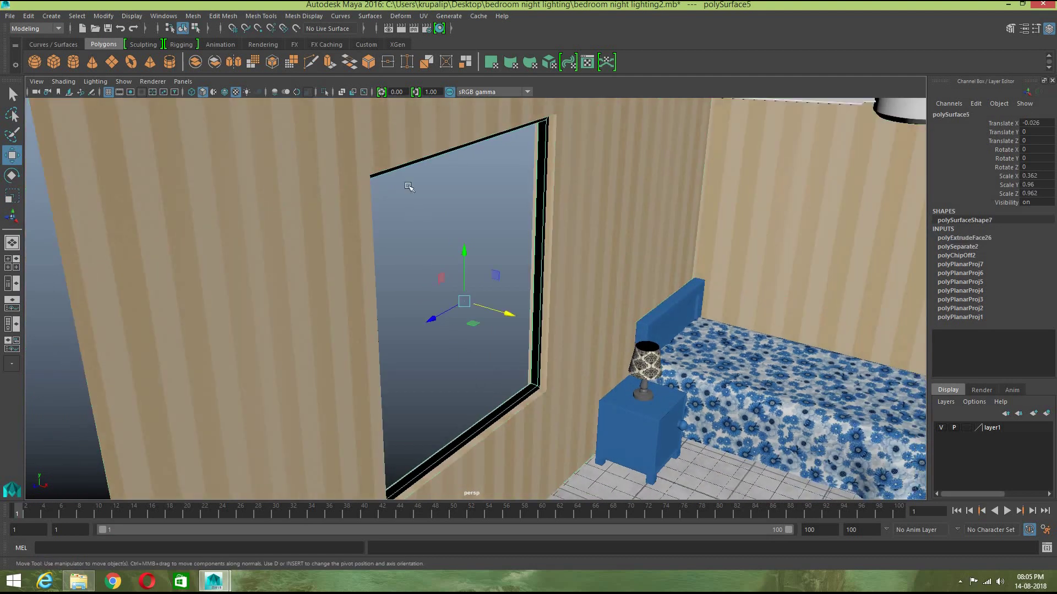
# Step: Reverse the normals of the window frame and select it again
pyautogui.click(249, 17)
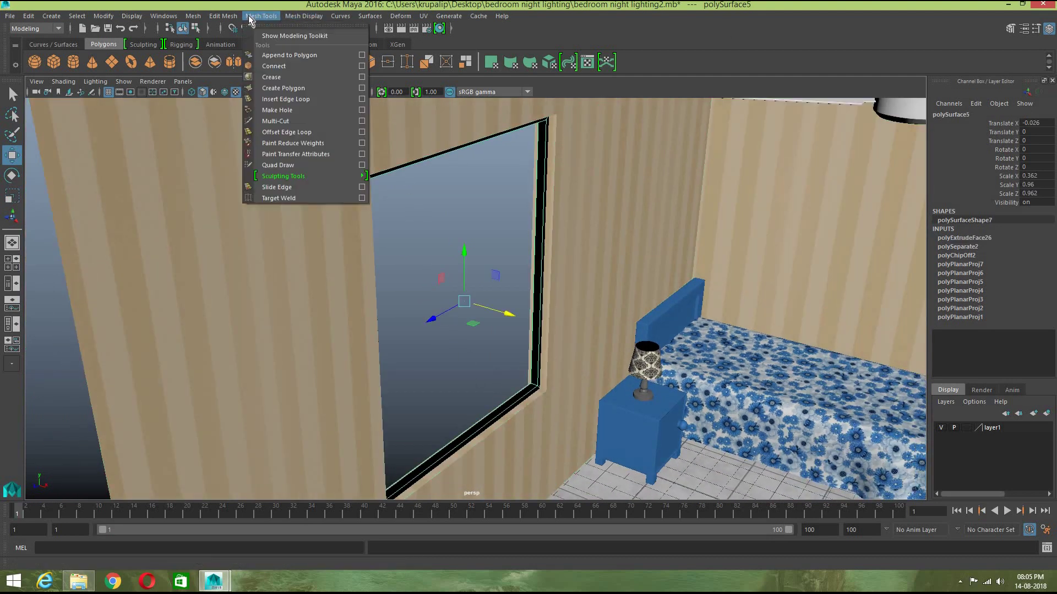
pyautogui.click(304, 16)
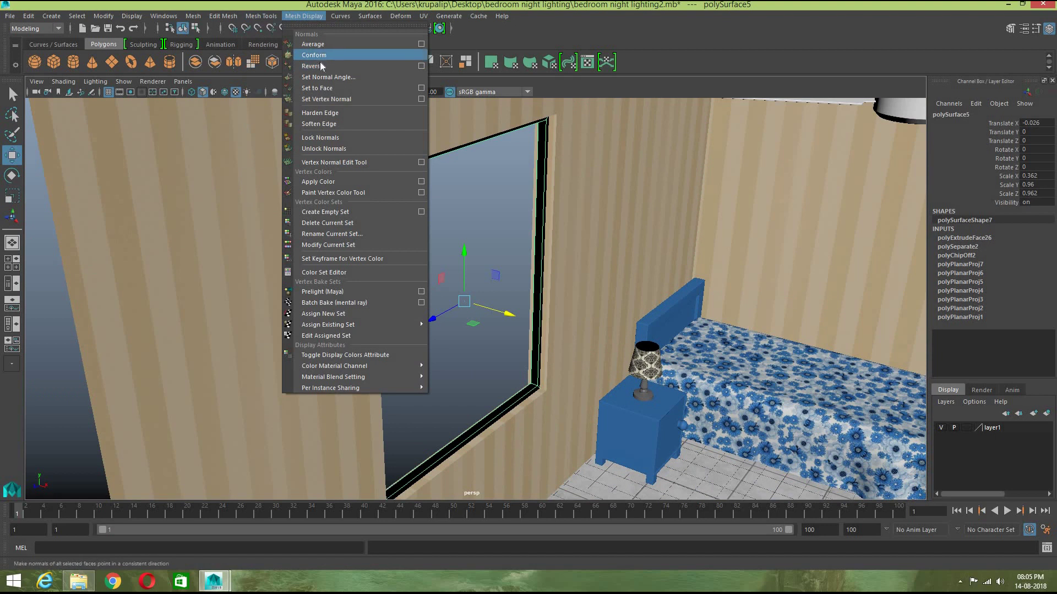
pyautogui.click(320, 67)
pyautogui.press('r')
pyautogui.click(507, 359)
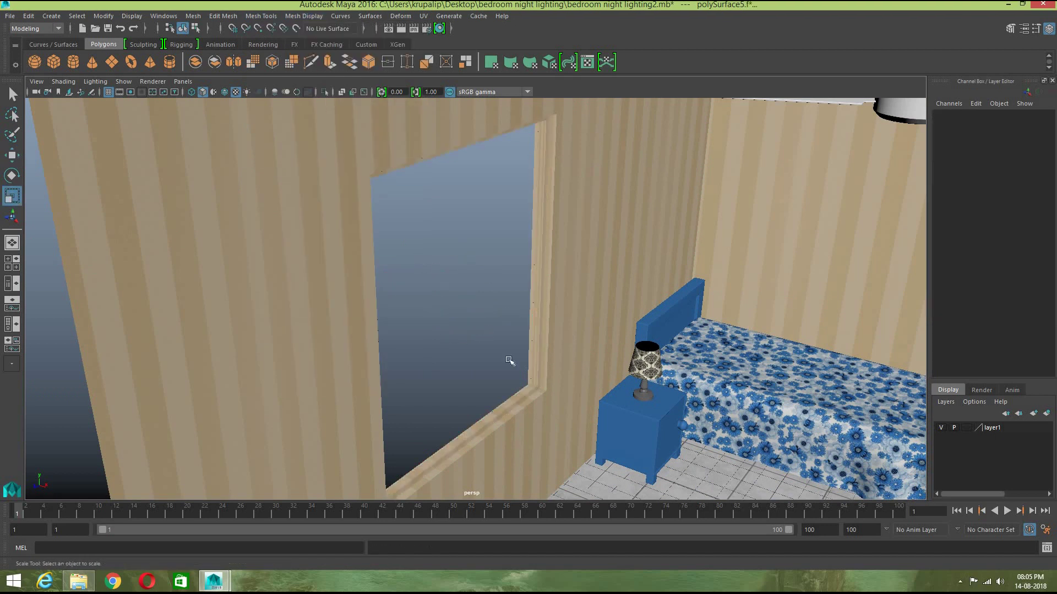
pyautogui.click(537, 403)
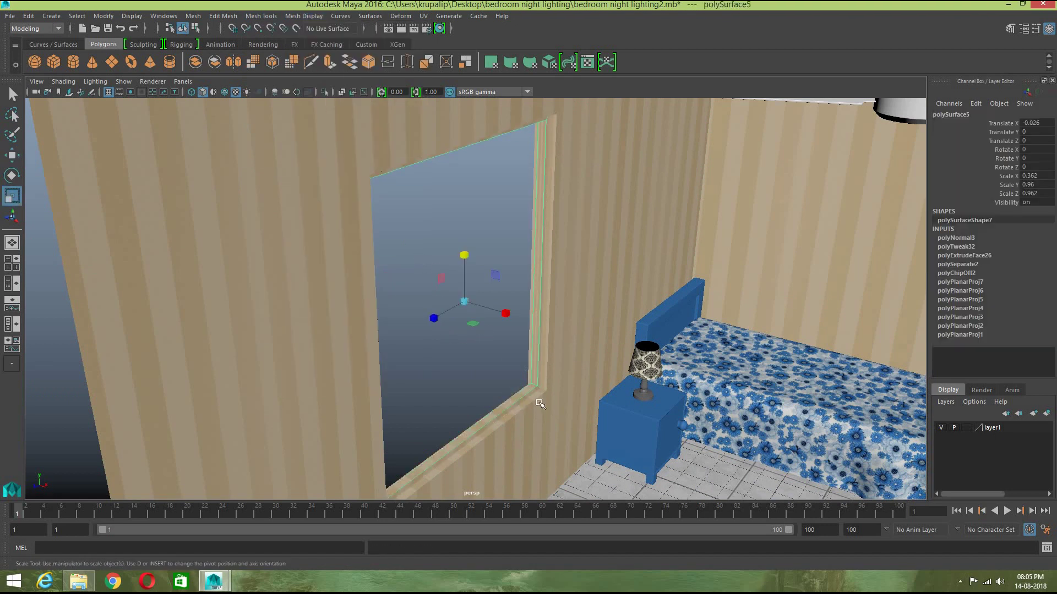
# Step: Assign a new Lambert material to the window frame and set its color to black
pyautogui.click(263, 44)
pyautogui.click(227, 62)
pyautogui.hotkey('ctrl', 'a')
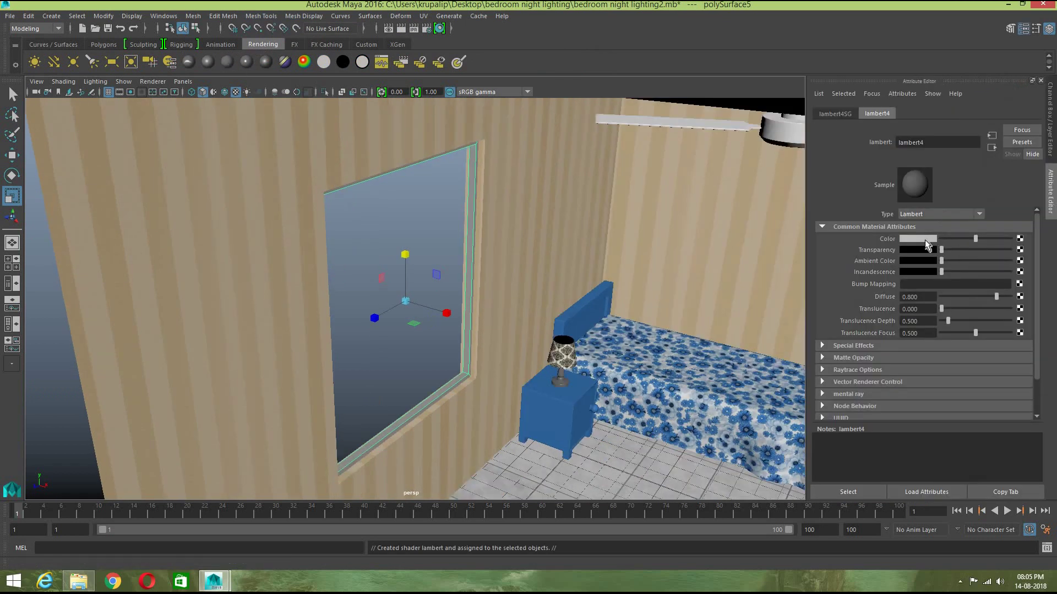
pyautogui.click(925, 239)
pyautogui.click(950, 218)
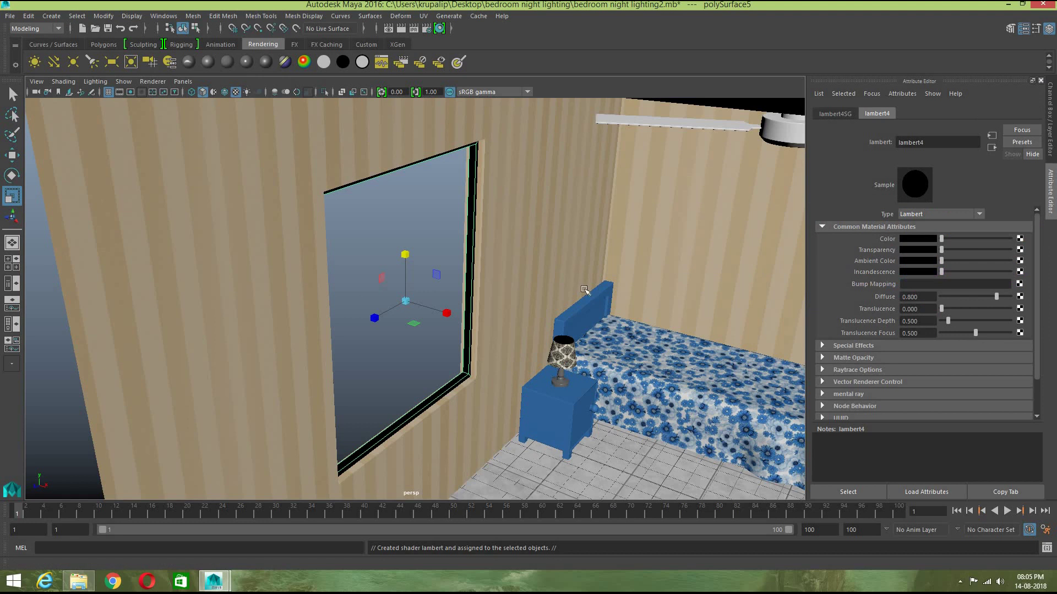
pyautogui.hotkey('ctrl', 'a')
# Step: Add the room walls to layer1 and hide that layer
pyautogui.moveTo(539, 279); pyautogui.dragTo(441, 274, button='right')
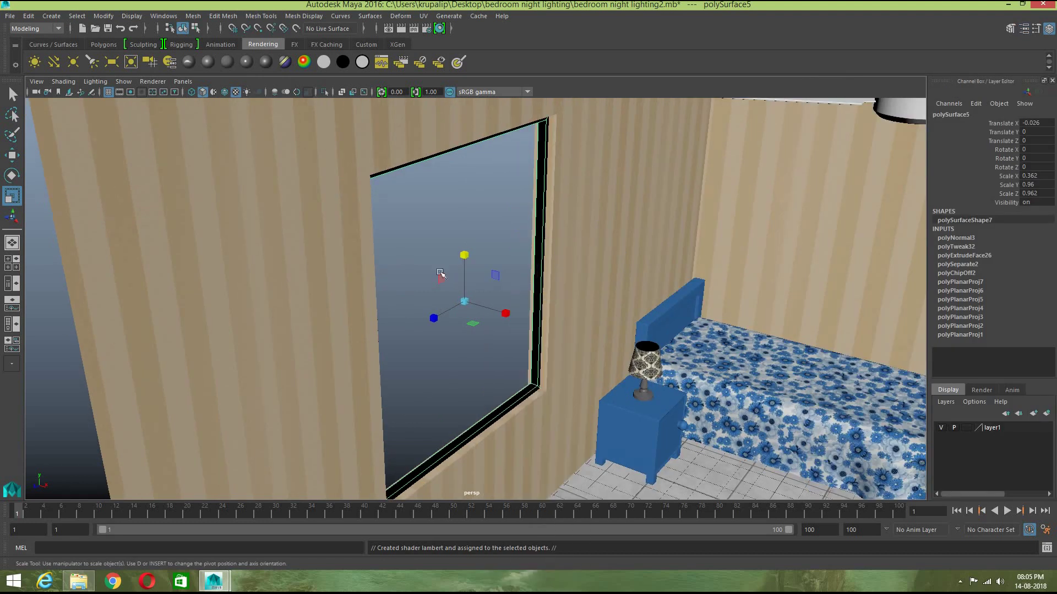
pyautogui.keyDown('alt'); pyautogui.moveTo(441, 274); pyautogui.dragTo(494, 434); pyautogui.keyUp('alt')
pyautogui.keyDown('alt'); pyautogui.moveTo(493, 433); pyautogui.dragTo(472, 441, button='right'); pyautogui.keyUp('alt')
pyautogui.keyDown('alt'); pyautogui.moveTo(471, 440); pyautogui.dragTo(424, 408); pyautogui.keyUp('alt')
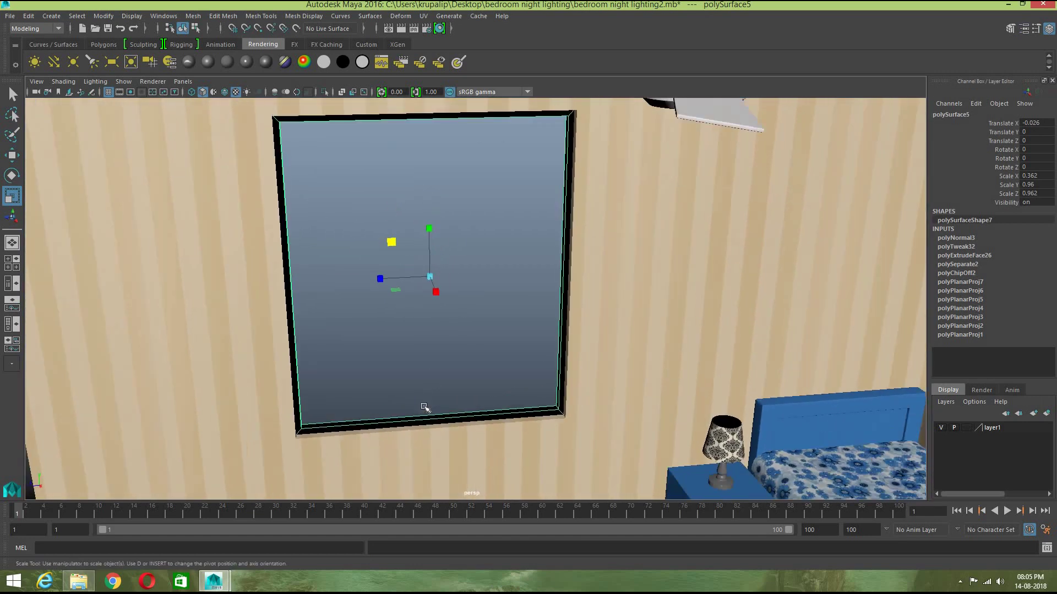
pyautogui.scroll(-2, 425, 408)
pyautogui.scroll(-5, 654, 413)
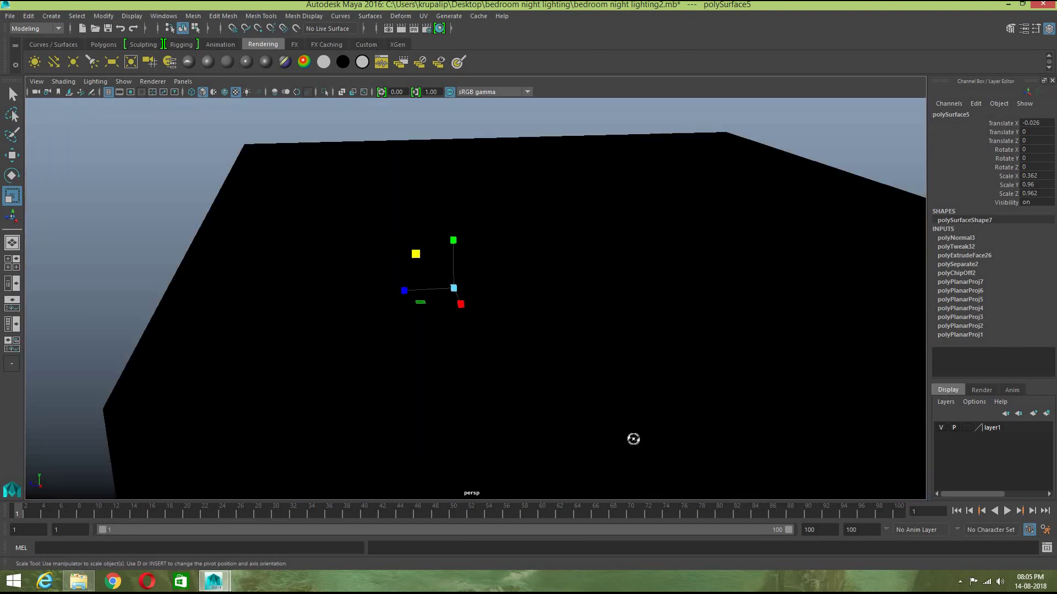
pyautogui.keyDown('alt'); pyautogui.moveTo(634, 439); pyautogui.dragTo(759, 402); pyautogui.keyUp('alt')
pyautogui.keyDown('alt'); pyautogui.moveTo(649, 460); pyautogui.dragTo(458, 461, button='middle'); pyautogui.keyUp('alt')
pyautogui.scroll(-4, 460, 460)
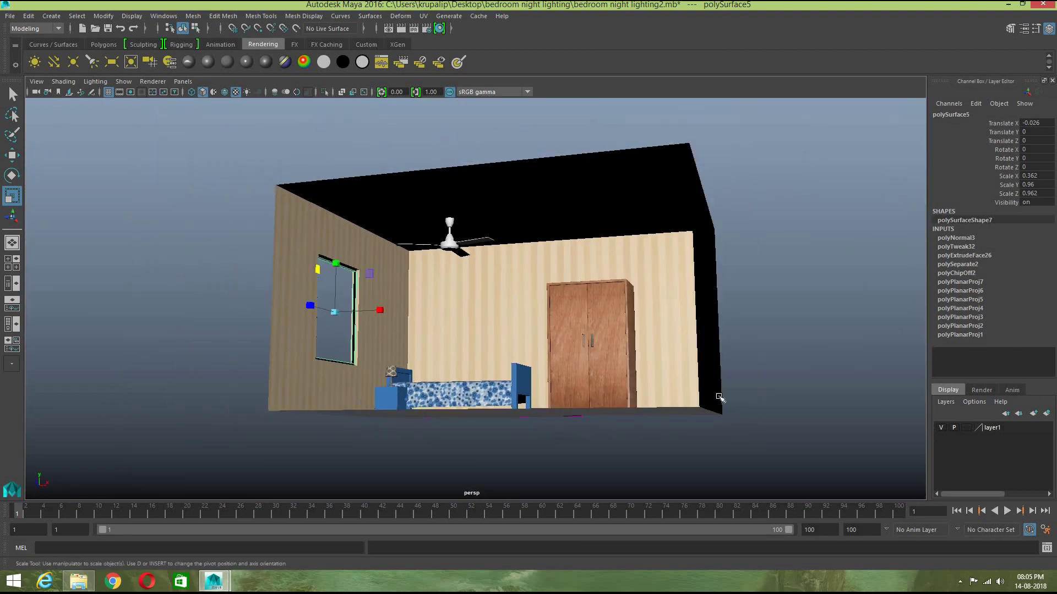
pyautogui.click(709, 392)
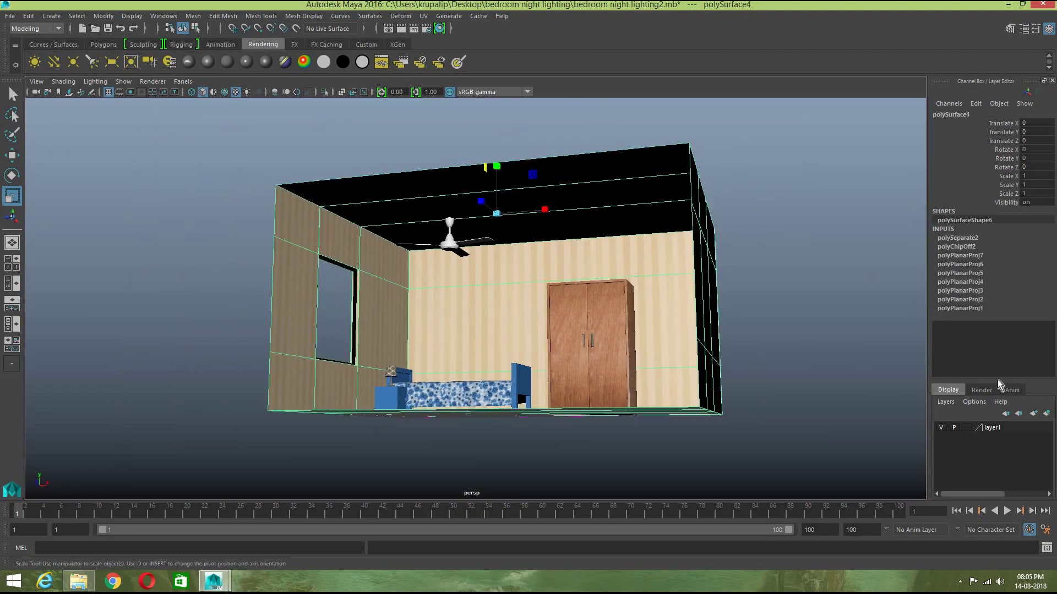
pyautogui.rightClick(990, 427)
pyautogui.click(982, 449)
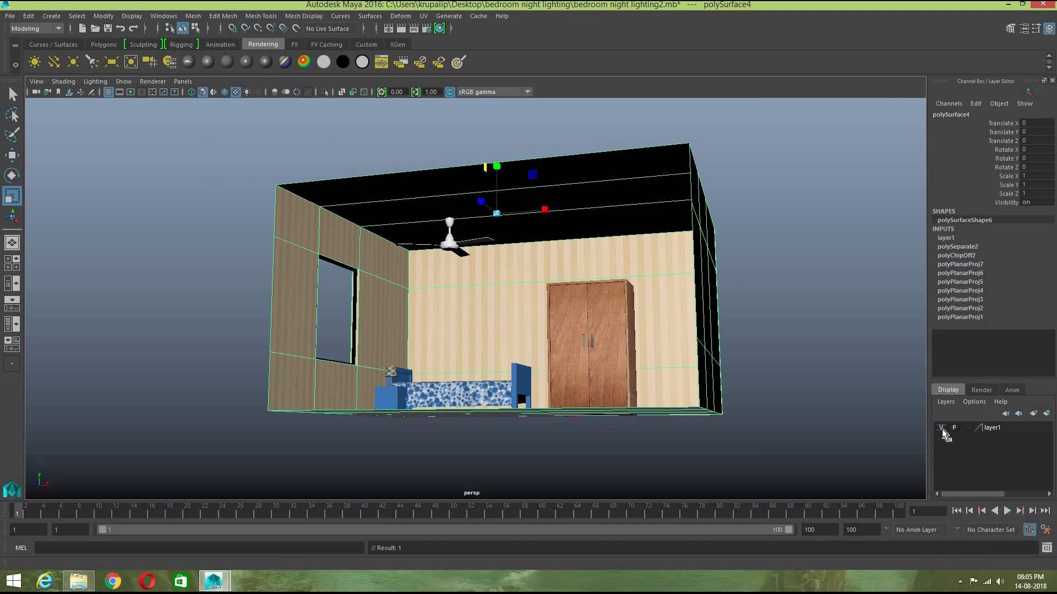
pyautogui.click(942, 428)
# Step: Select the window frame and show it framed in an enlarged side view
pyautogui.keyDown('alt'); pyautogui.moveTo(709, 438); pyautogui.dragTo(530, 453); pyautogui.keyUp('alt')
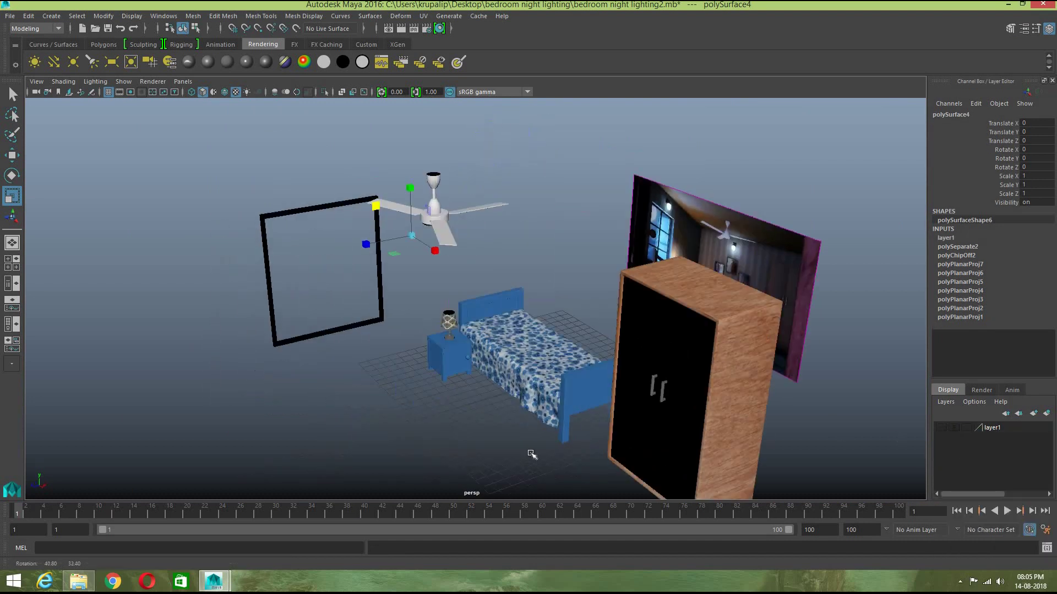
pyautogui.click(336, 333)
pyautogui.press('f')
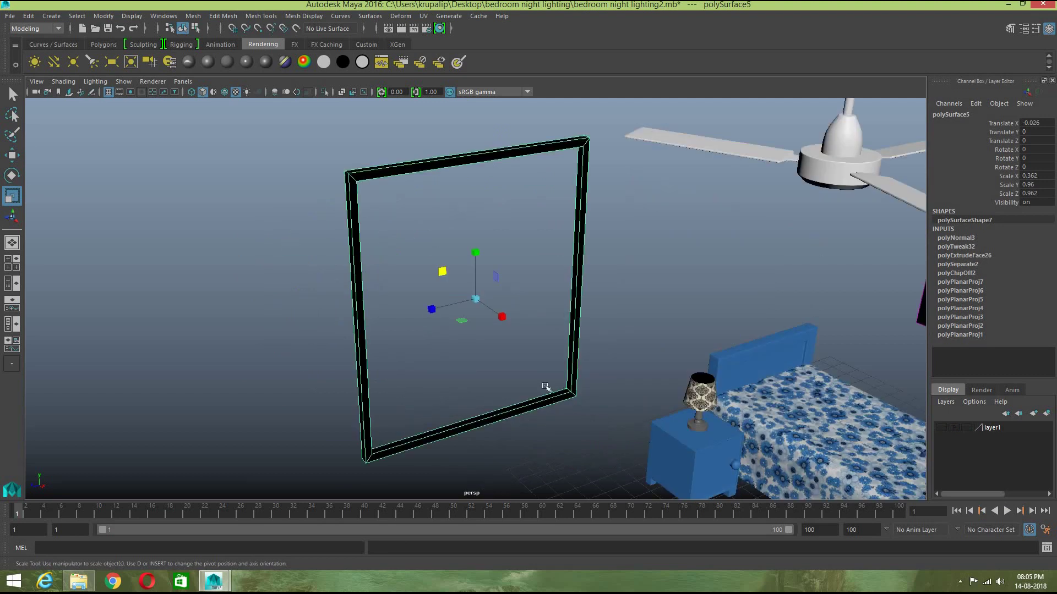
pyautogui.keyDown('alt'); pyautogui.moveTo(509, 396); pyautogui.dragTo(511, 441); pyautogui.keyUp('alt')
pyautogui.scroll(4, 487, 409)
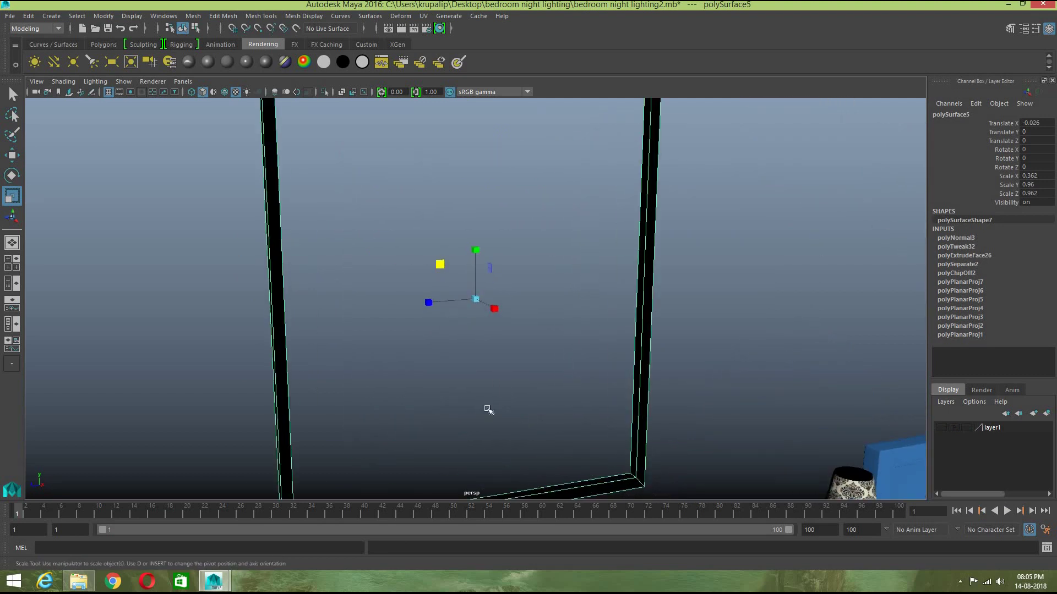
pyautogui.press('space')
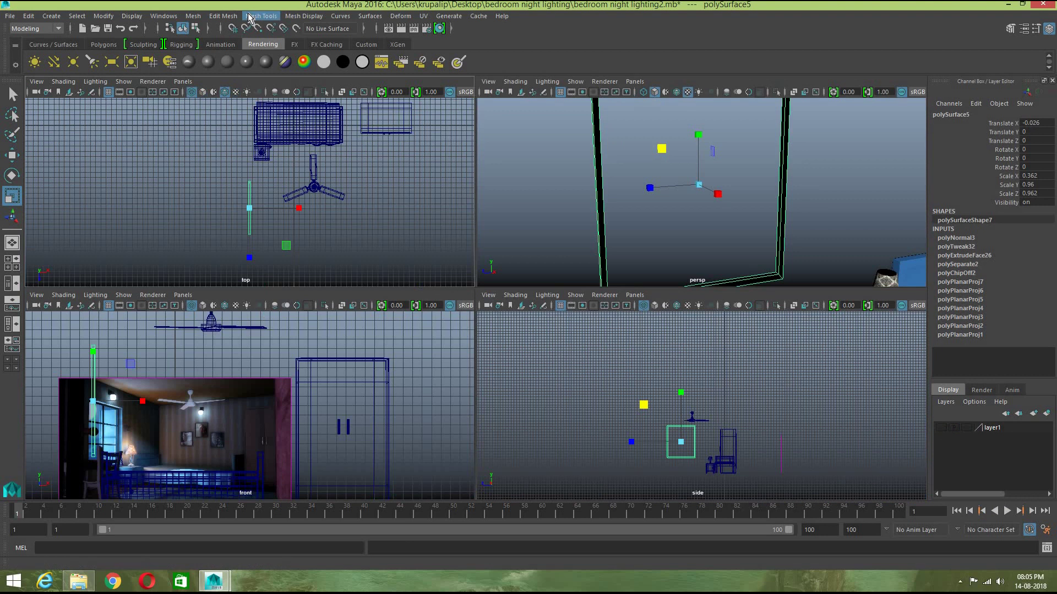
pyautogui.press('f')
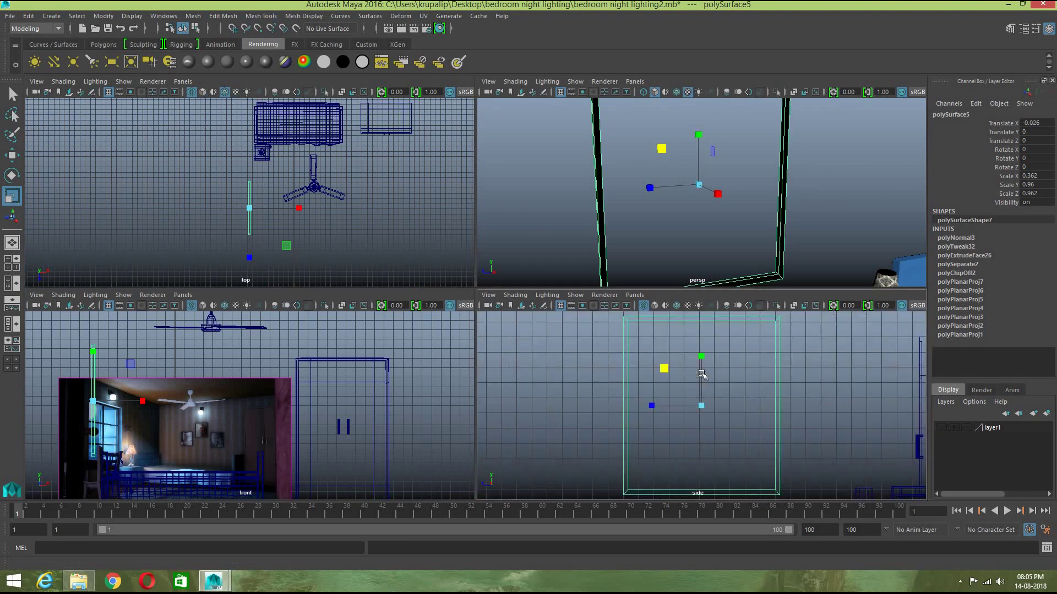
pyautogui.press('space')
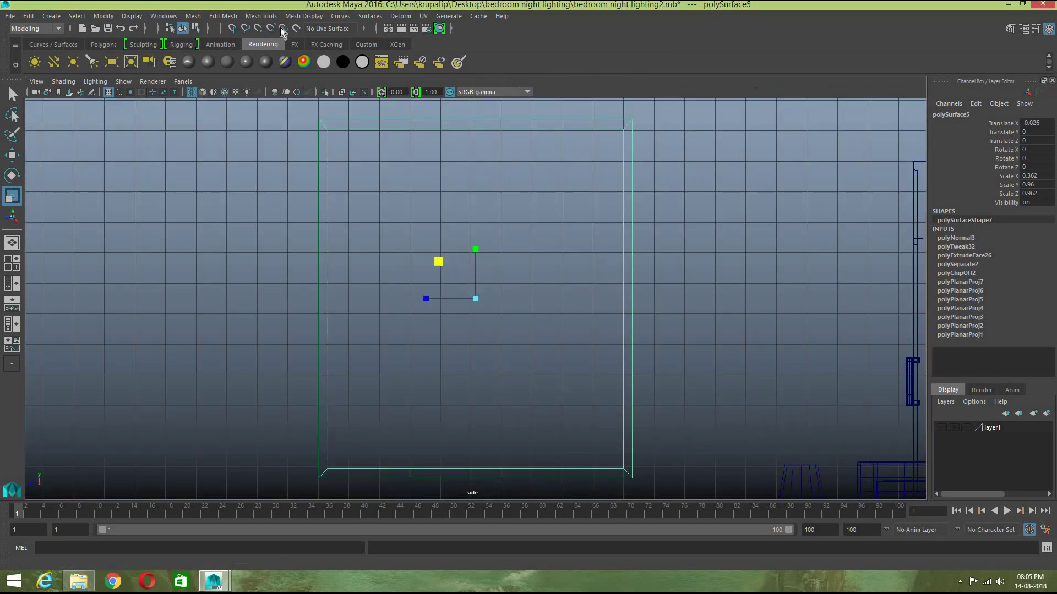
# Step: Insert two closely spaced edge loops across the middle of the window frame's top bar
pyautogui.click(222, 16)
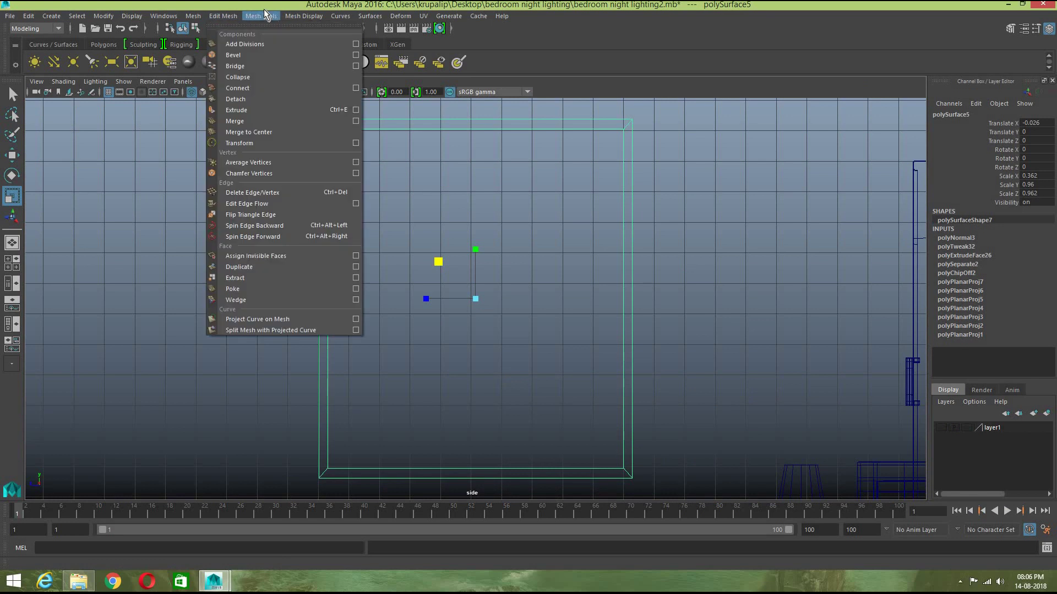
pyautogui.moveTo(264, 17)
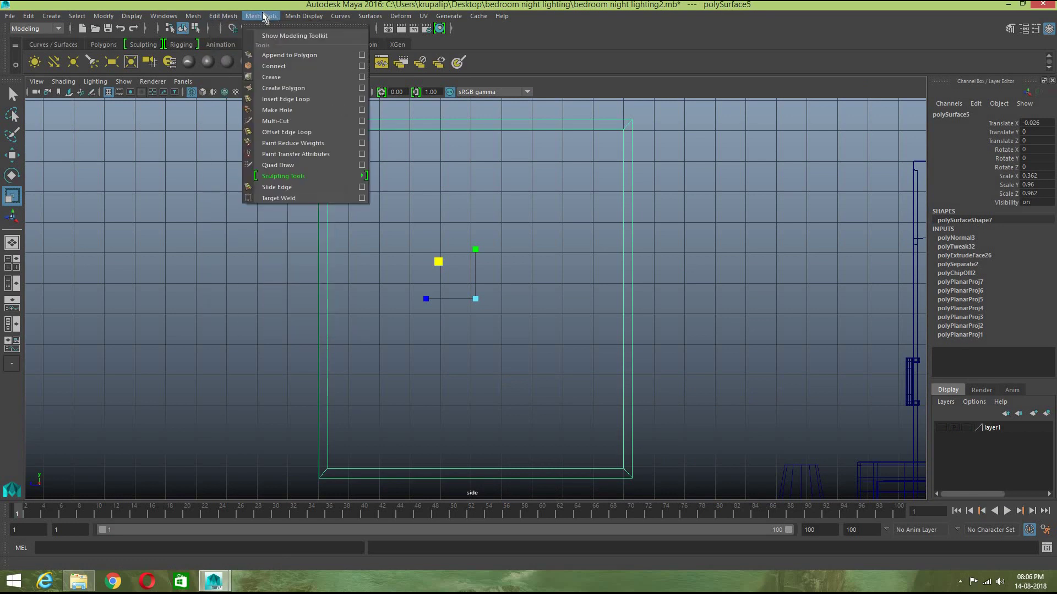
pyautogui.click(285, 100)
pyautogui.click(480, 131)
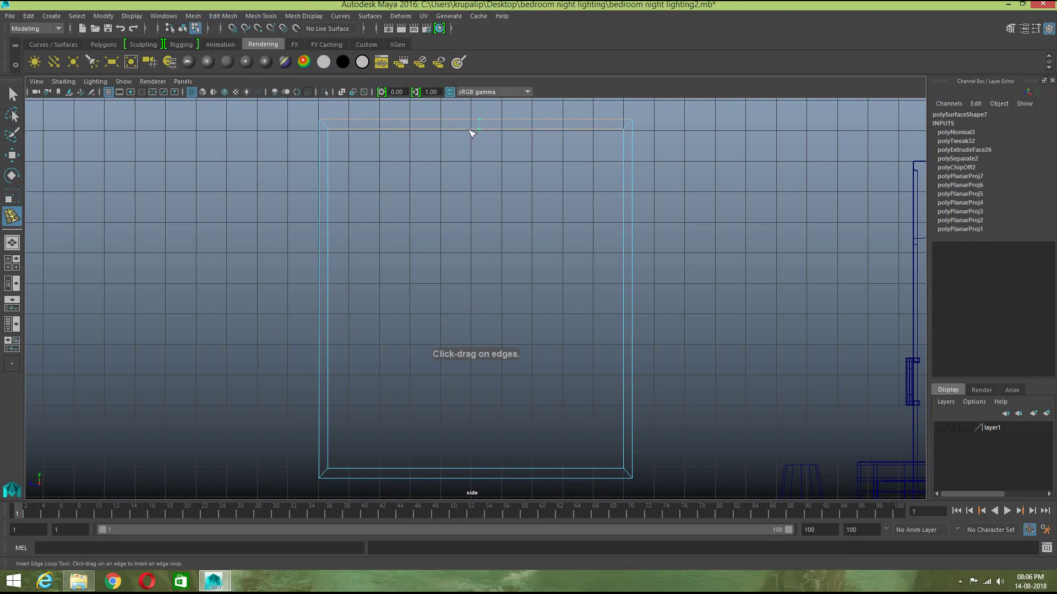
pyautogui.click(466, 131)
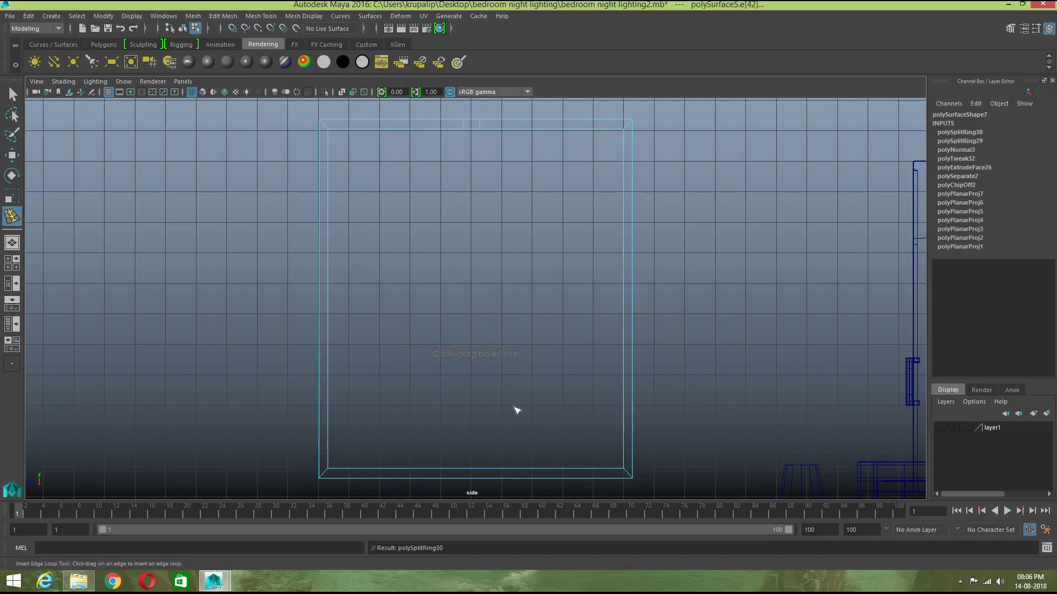
pyautogui.click(477, 470)
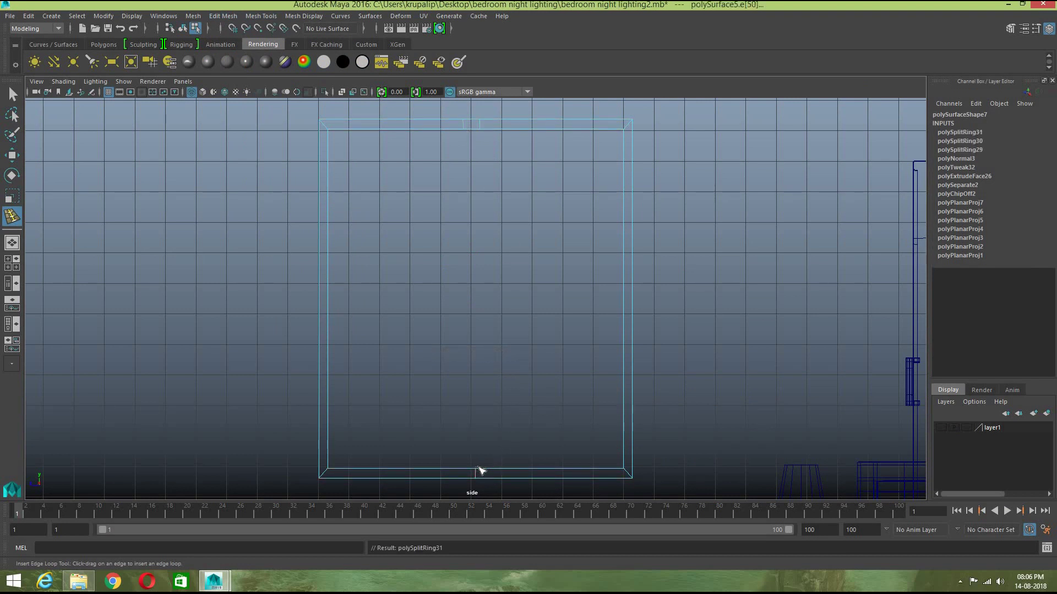
pyautogui.hotkey('ctrl', 'z')
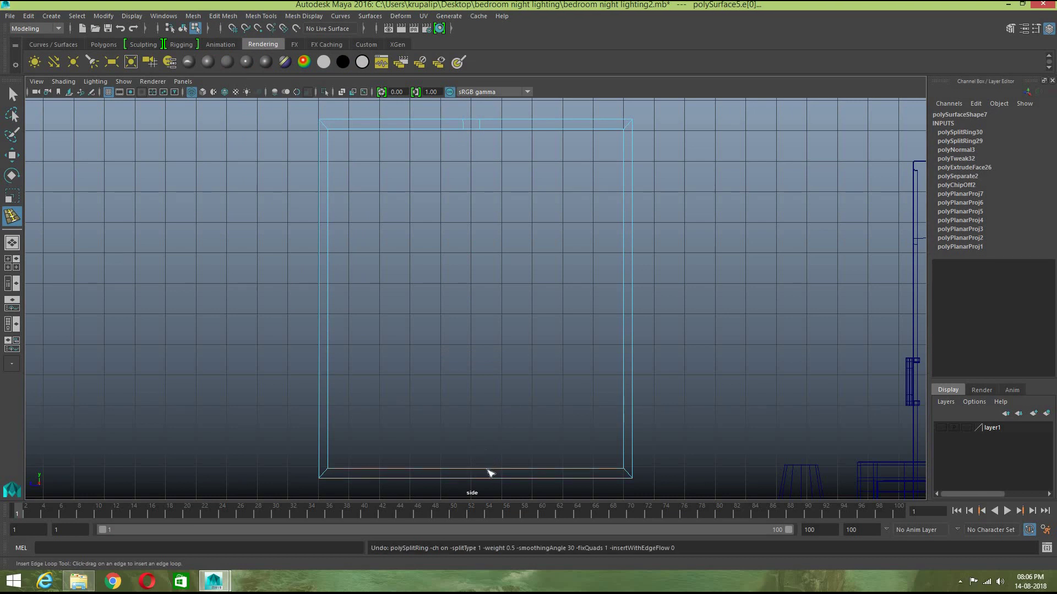
pyautogui.click(485, 471)
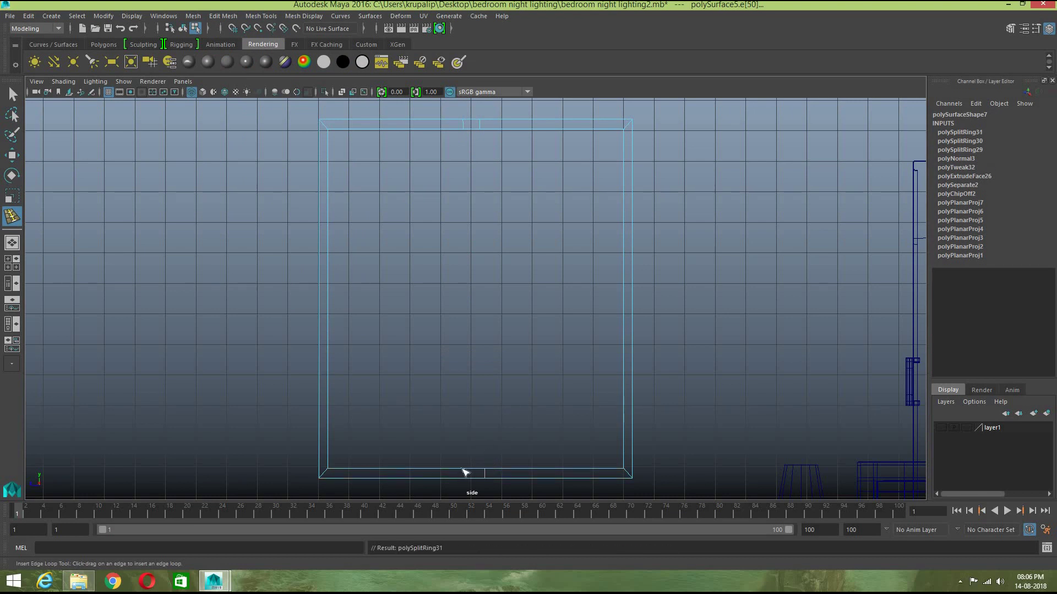
pyautogui.click(462, 470)
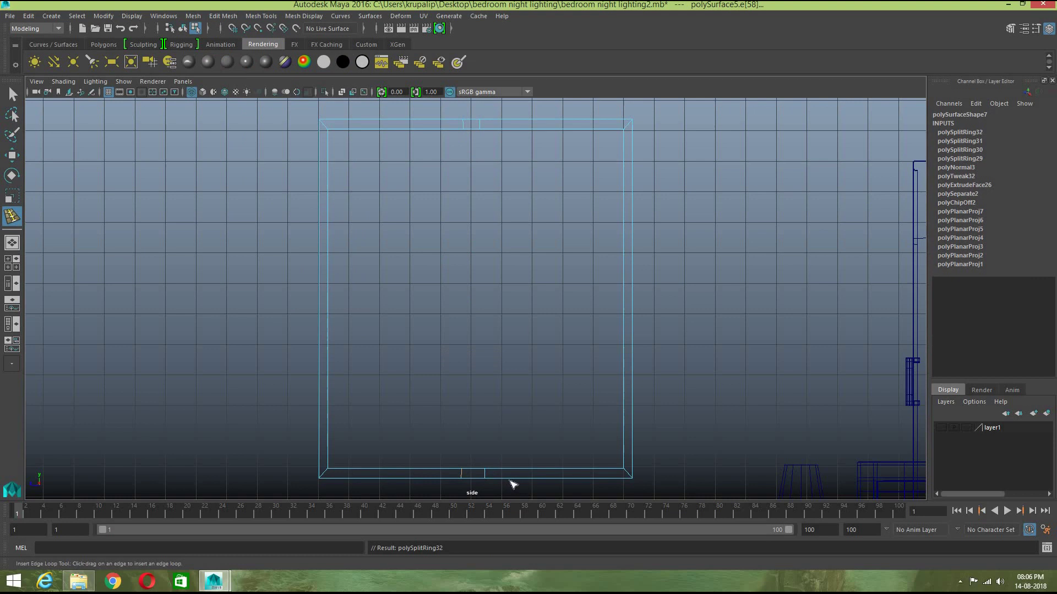
pyautogui.hotkey('ctrl', 'z')
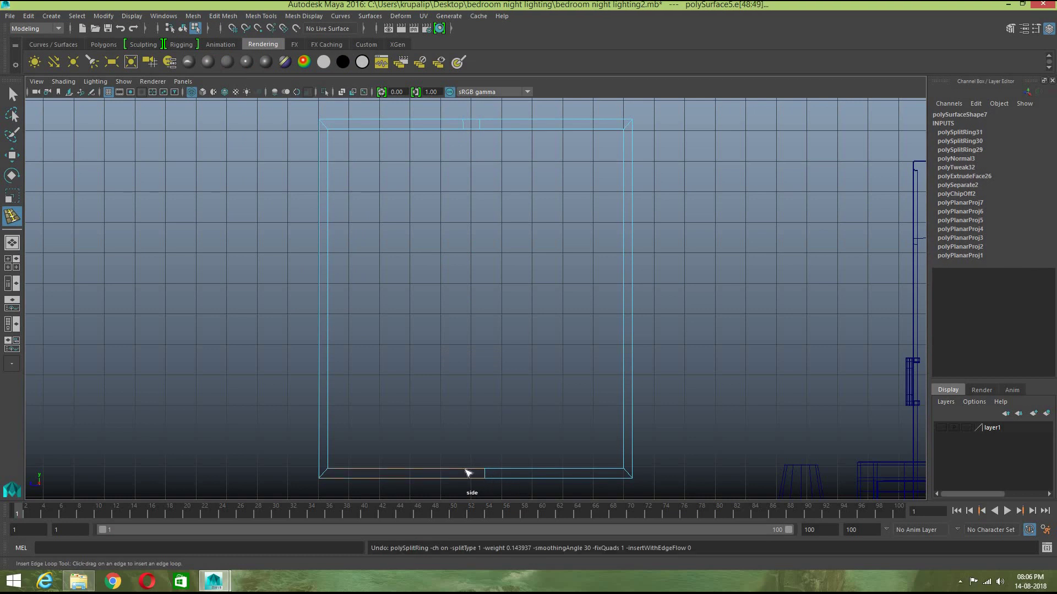
pyautogui.click(466, 472)
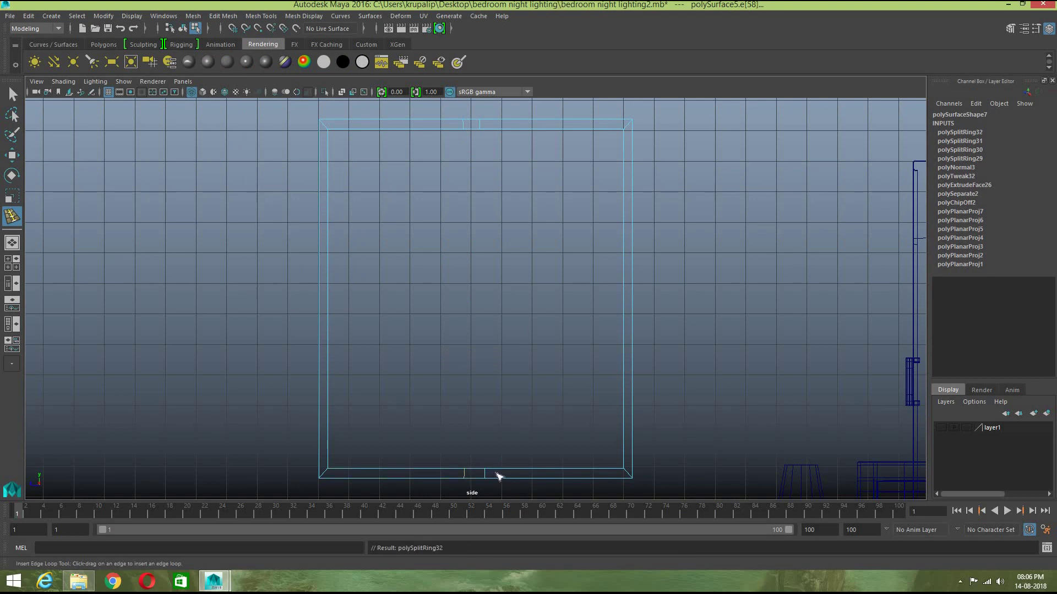
pyautogui.hotkey('ctrl', 'z')
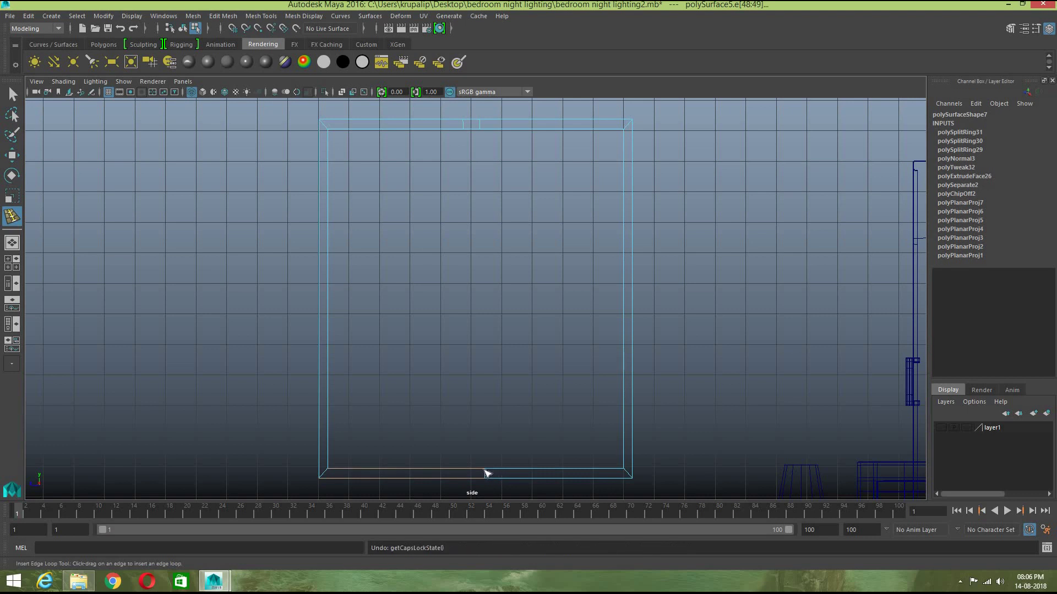
pyautogui.hotkey('ctrl', 'z')
# Step: Insert two closely spaced edge loops across the middle of the frame's bottom bar and of each vertical side bar
pyautogui.click(480, 472)
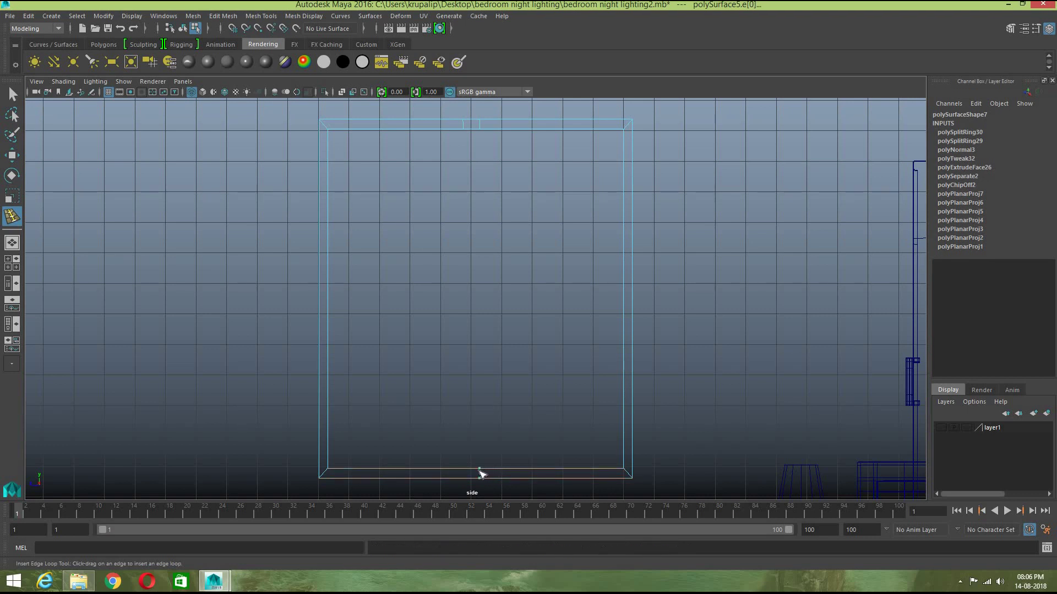
pyautogui.click(465, 472)
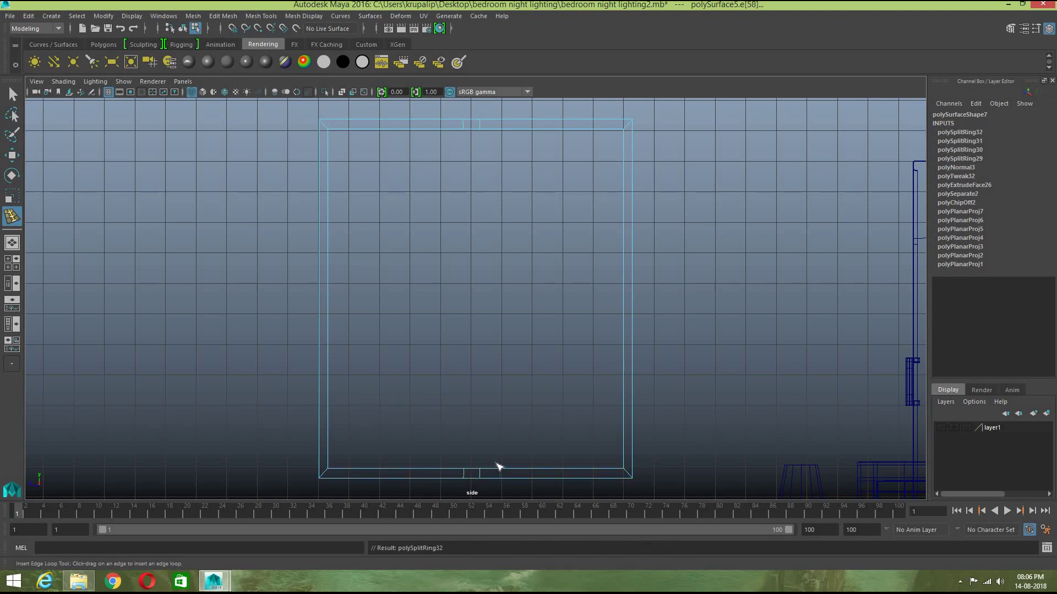
pyautogui.click(633, 289)
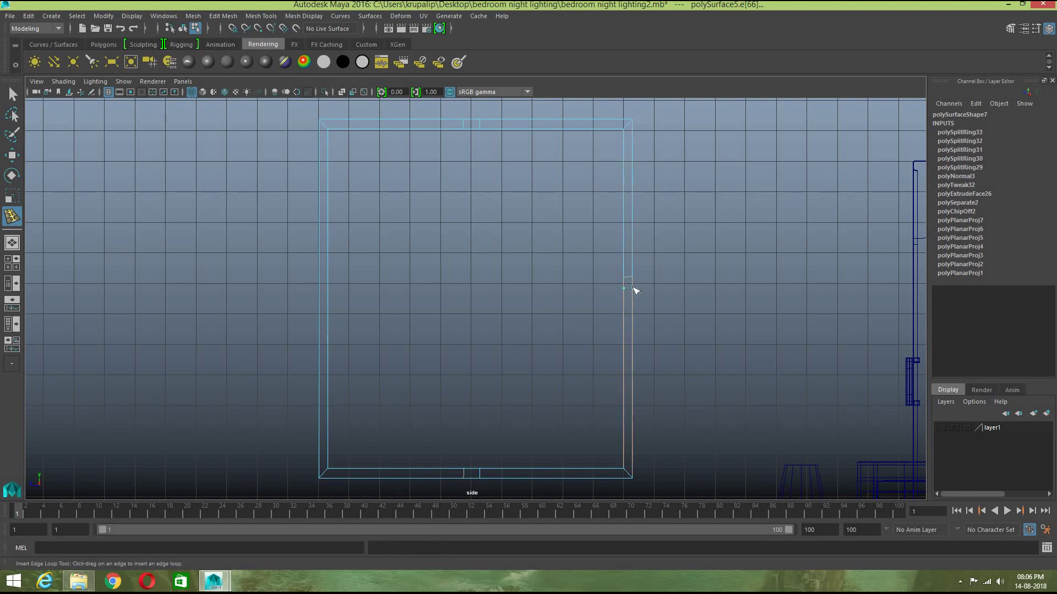
pyautogui.click(328, 276)
pyautogui.click(329, 290)
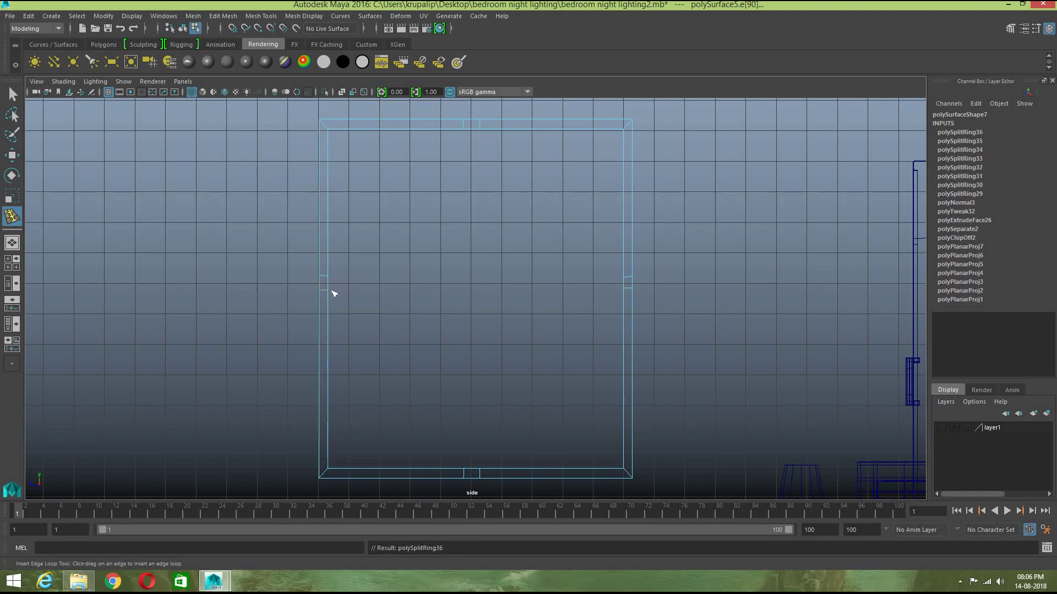
# Step: Select the upper row of mid-height vertices on both side bars, scale it flat vertically and nudge its height
pyautogui.press('w')
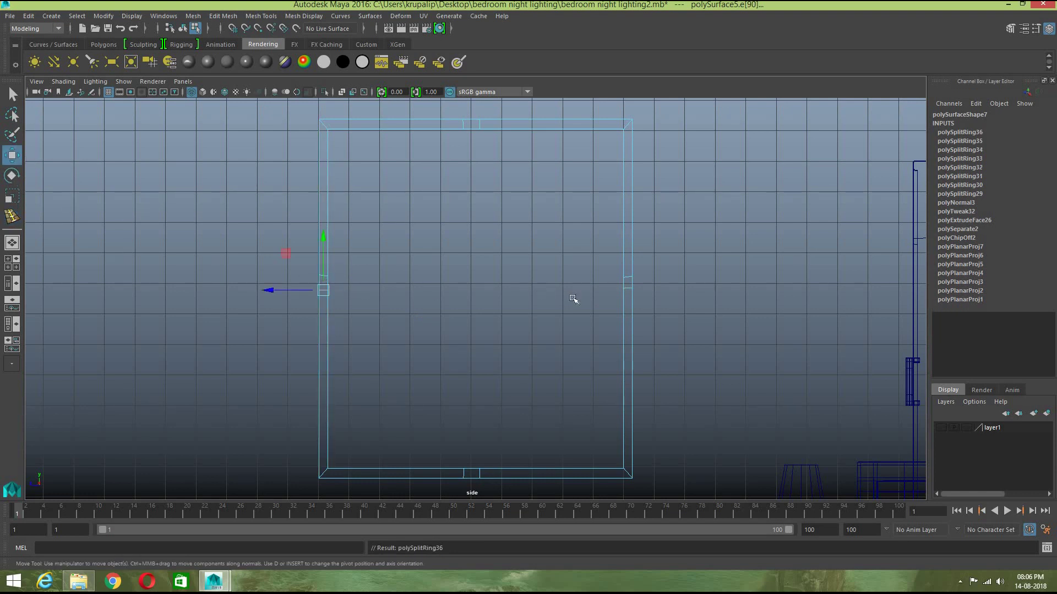
pyautogui.click(624, 282)
pyautogui.moveTo(602, 277); pyautogui.dragTo(500, 266, button='right')
pyautogui.moveTo(307, 263); pyautogui.dragTo(650, 281)
pyautogui.press('r')
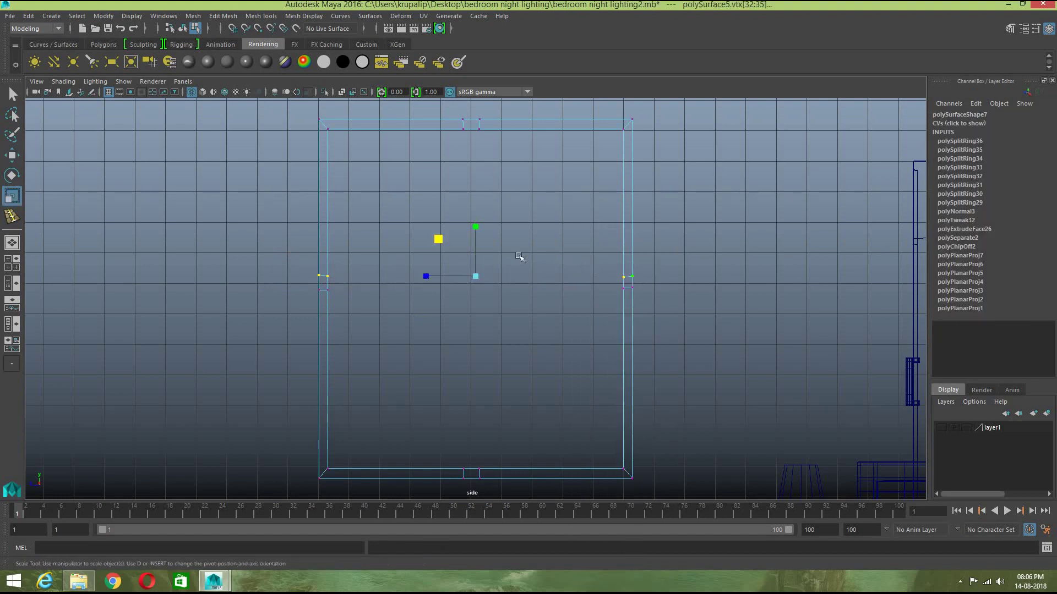
pyautogui.moveTo(475, 228); pyautogui.dragTo(468, 288)
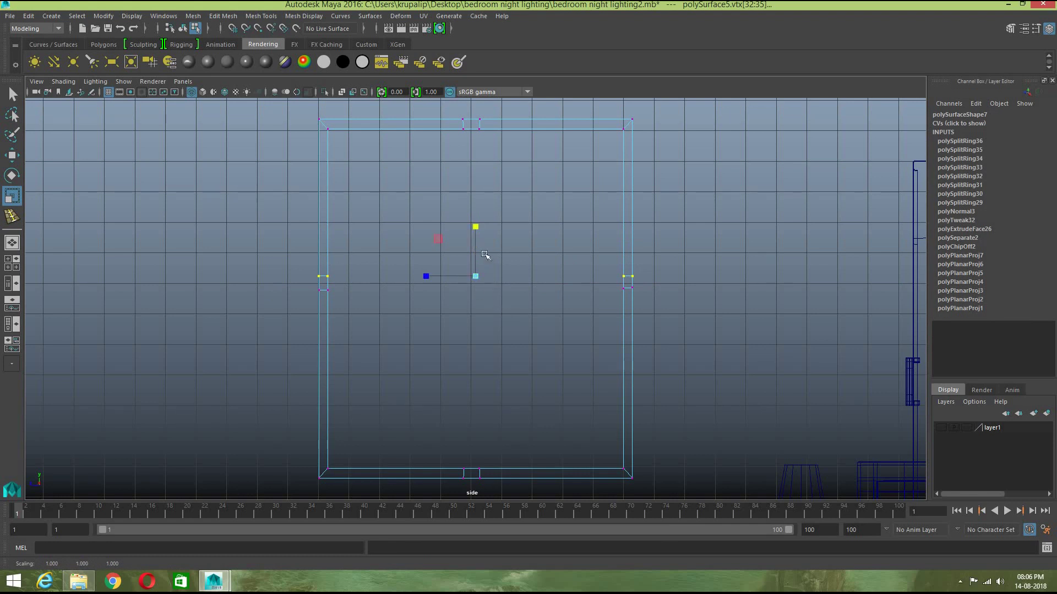
pyautogui.press('w')
pyautogui.moveTo(476, 225); pyautogui.dragTo(475, 233)
# Step: Select the lower row of mid-height vertices on both side bars and scale it flat vertically
pyautogui.moveTo(659, 315); pyautogui.dragTo(300, 281)
pyautogui.press('r')
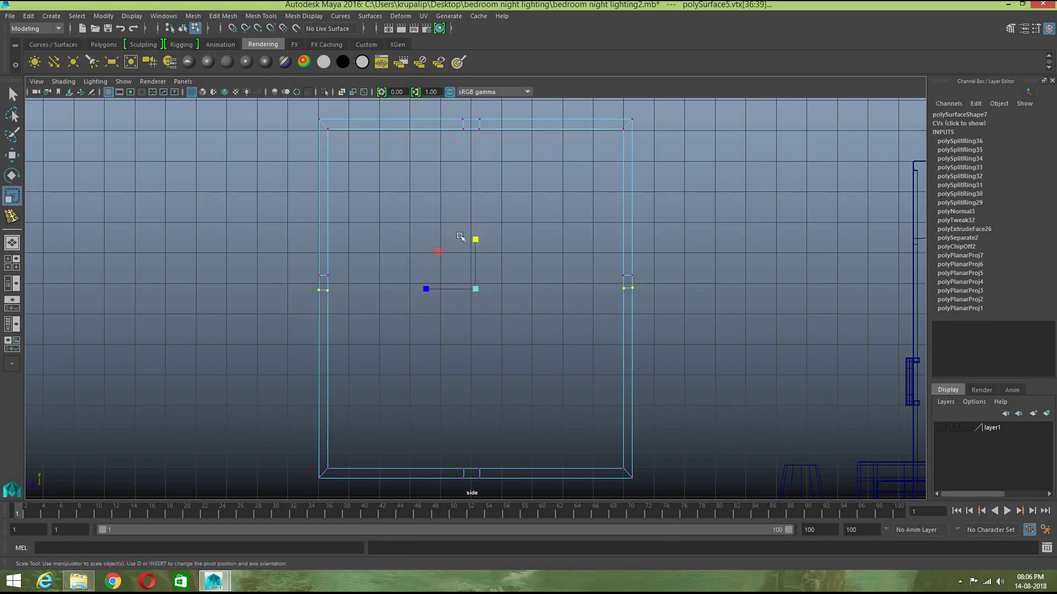
pyautogui.moveTo(477, 250)
pyautogui.mouseDown()
pyautogui.moveTo(479, 273)
pyautogui.moveTo(477, 240)
pyautogui.moveTo(497, 262)
pyautogui.moveTo(477, 238)
pyautogui.mouseUp()
pyautogui.press('w')
# Step: Select the left column of middle vertices on the top and bottom bars and scale it horizontally into a straight vertical line
pyautogui.moveTo(450, 105); pyautogui.dragTo(472, 490)
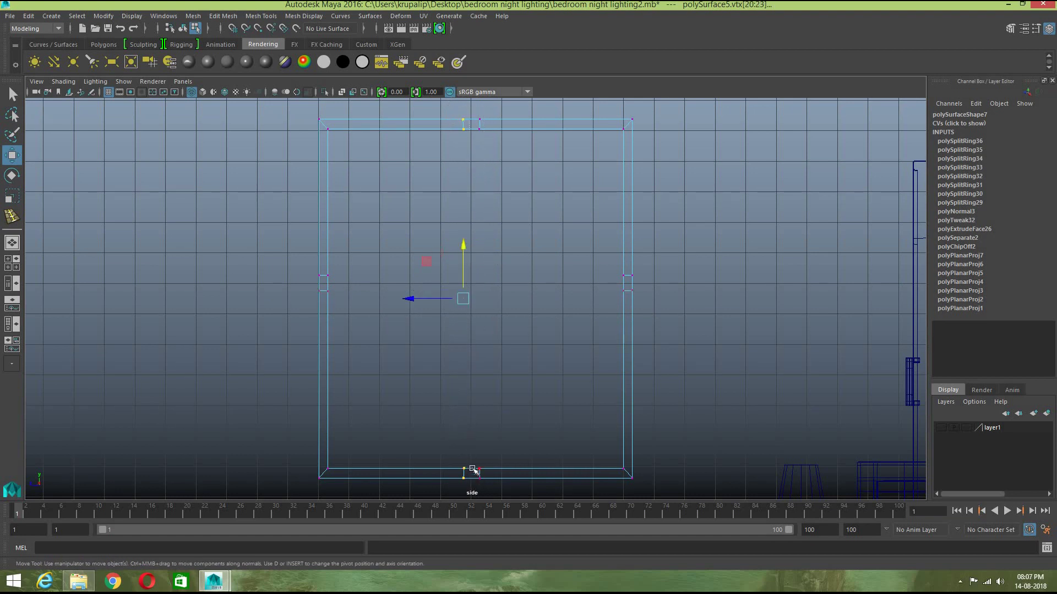
pyautogui.press('r')
pyautogui.moveTo(413, 299); pyautogui.dragTo(467, 319)
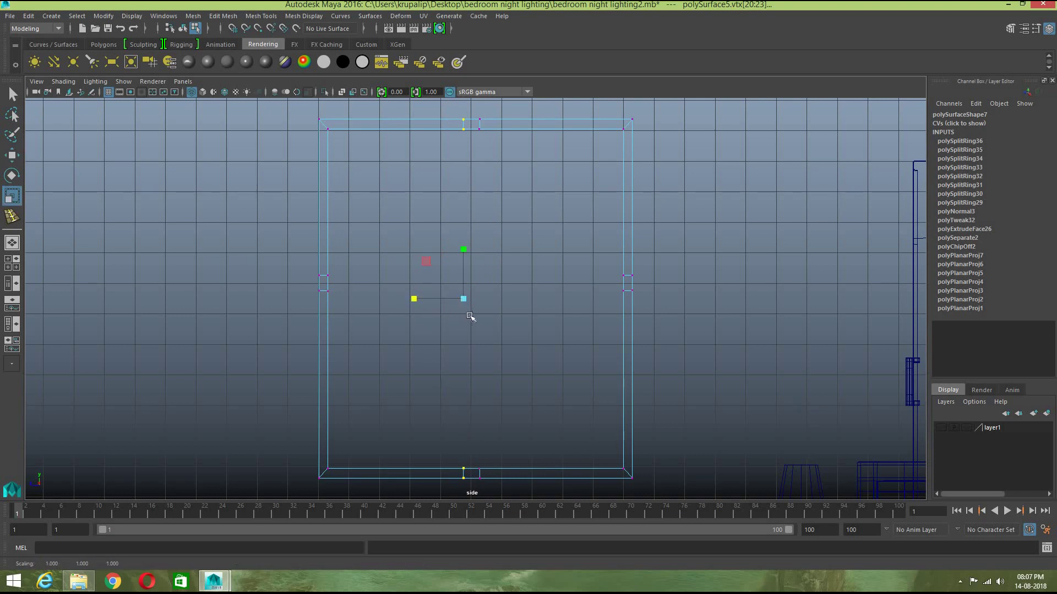
pyautogui.press('w')
pyautogui.moveTo(410, 299); pyautogui.dragTo(410, 300)
# Step: Straighten the right column of middle vertices on the top and bottom bars by scaling it horizontally, and show the frame in perspective view
pyautogui.moveTo(504, 494); pyautogui.dragTo(474, 112)
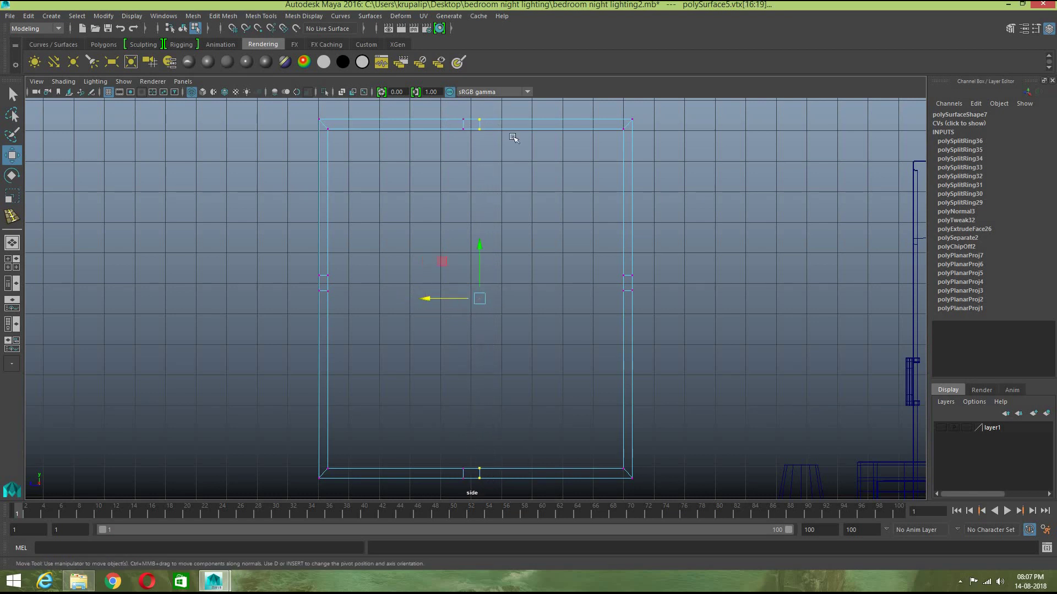
pyautogui.press('r')
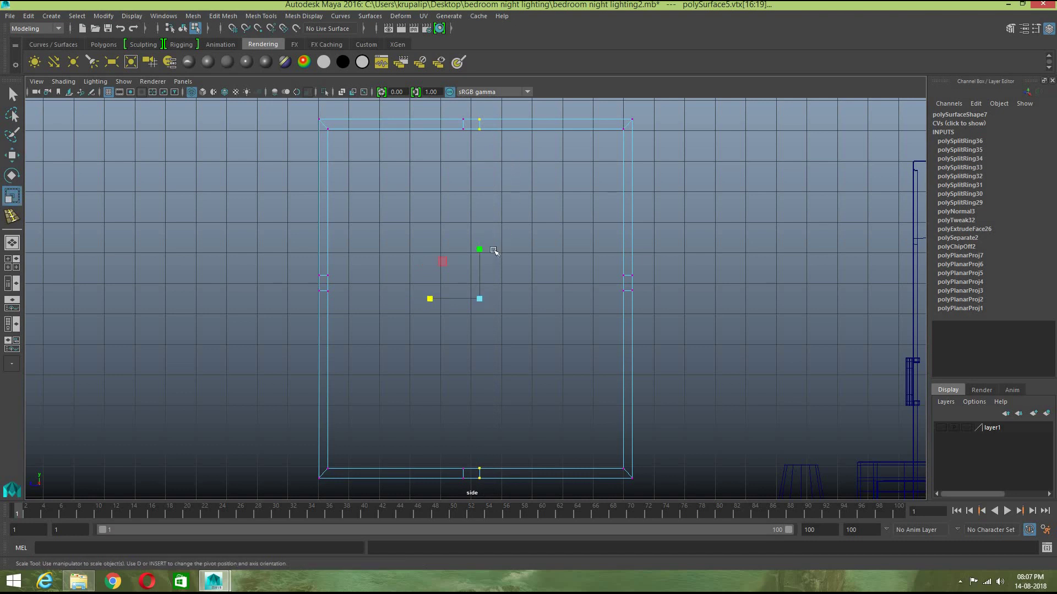
pyautogui.moveTo(431, 300); pyautogui.dragTo(433, 301)
pyautogui.moveTo(520, 343); pyautogui.dragTo(523, 347)
pyautogui.click(524, 347)
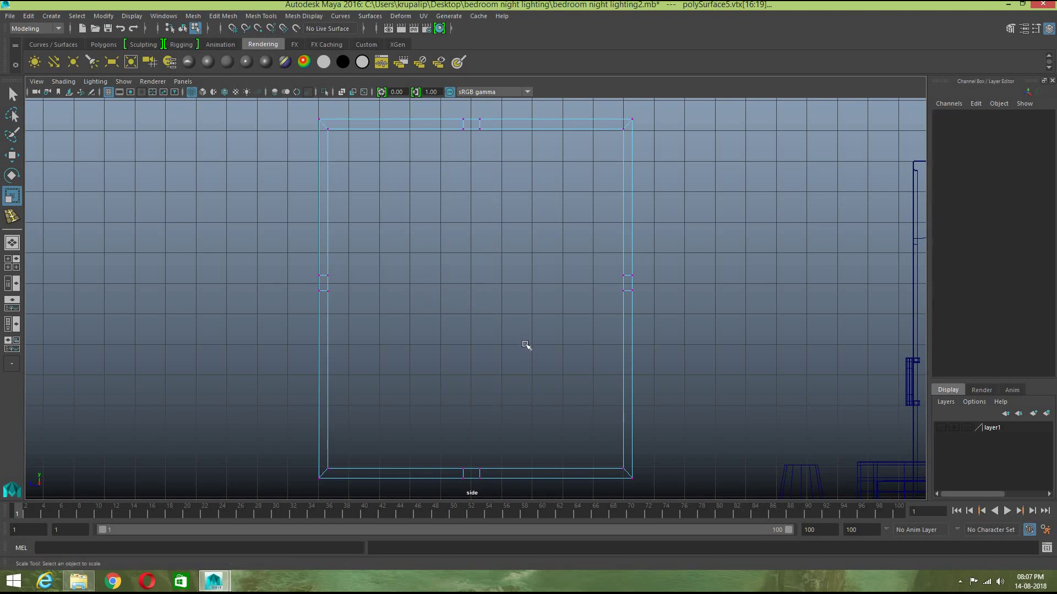
pyautogui.click(13, 243)
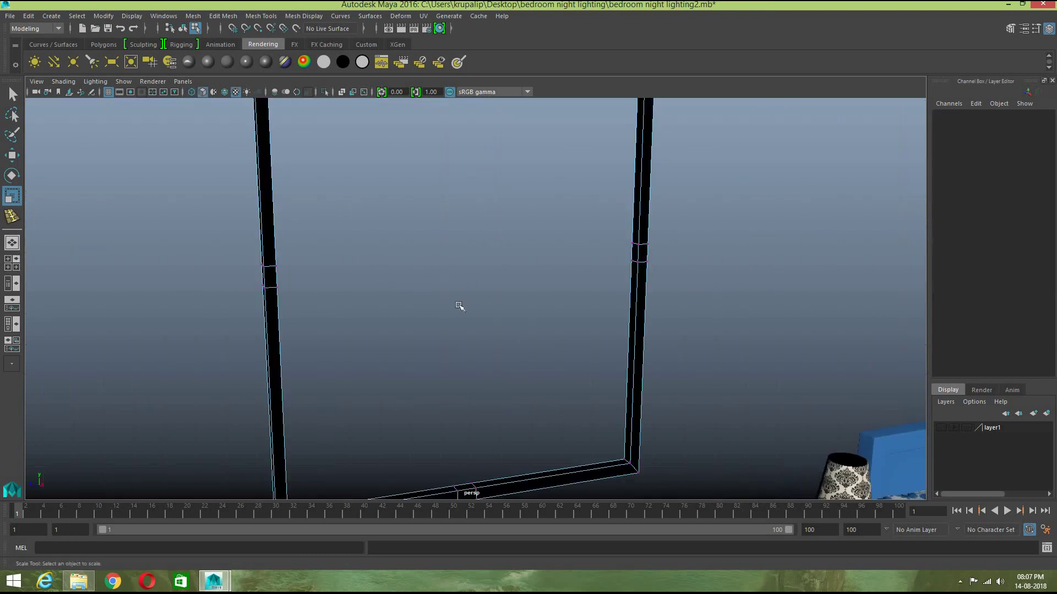
# Step: Extrude the small middle faces of the window frame's top and bottom bars and scale them vertically toward each other as centre bars
pyautogui.scroll(-3, 497, 330)
pyautogui.keyDown('alt'); pyautogui.moveTo(552, 405); pyautogui.dragTo(488, 430); pyautogui.keyUp('alt')
pyautogui.moveTo(475, 435); pyautogui.dragTo(477, 293, button='right')
pyautogui.click(467, 444)
pyautogui.keyDown('alt'); pyautogui.moveTo(594, 411); pyautogui.dragTo(509, 311); pyautogui.keyUp('alt')
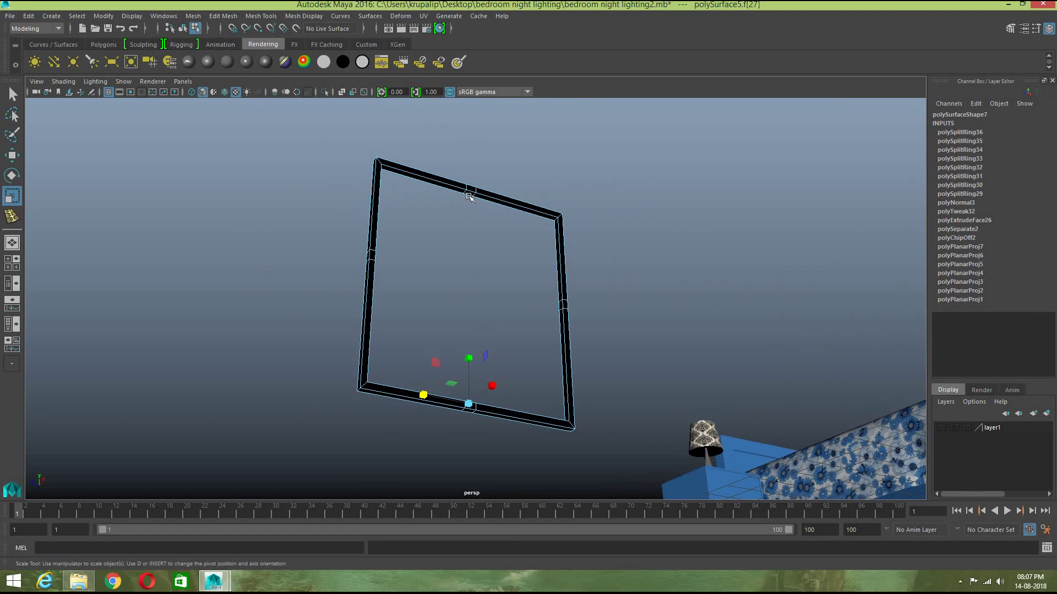
pyautogui.keyDown('shift'); pyautogui.click(469, 192); pyautogui.keyUp('shift')
pyautogui.keyDown('alt'); pyautogui.moveTo(606, 311); pyautogui.dragTo(619, 373); pyautogui.keyUp('alt')
pyautogui.click(99, 44)
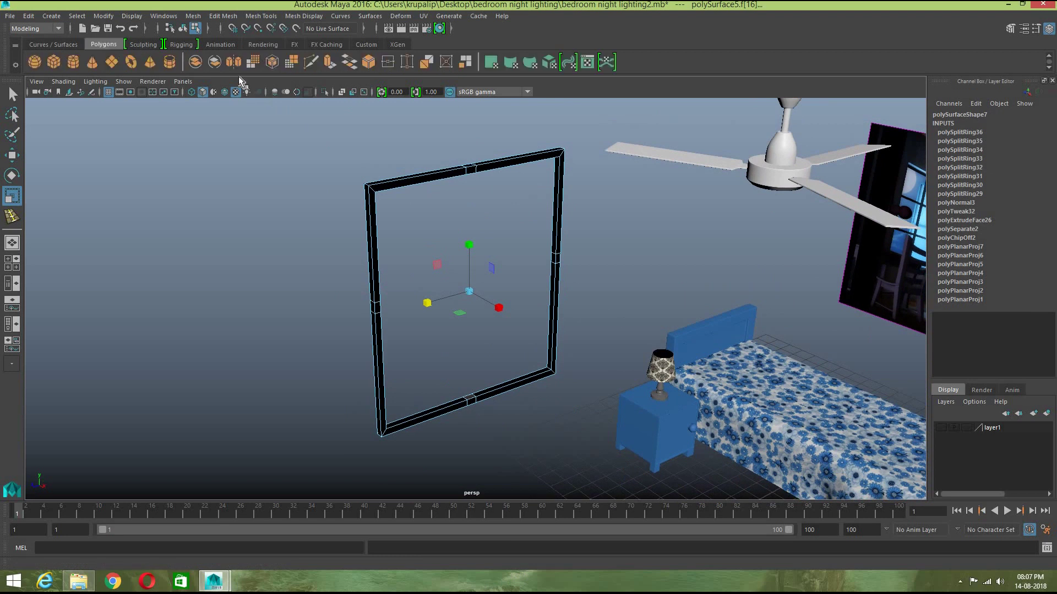
pyautogui.hotkey('ctrl', 'e')
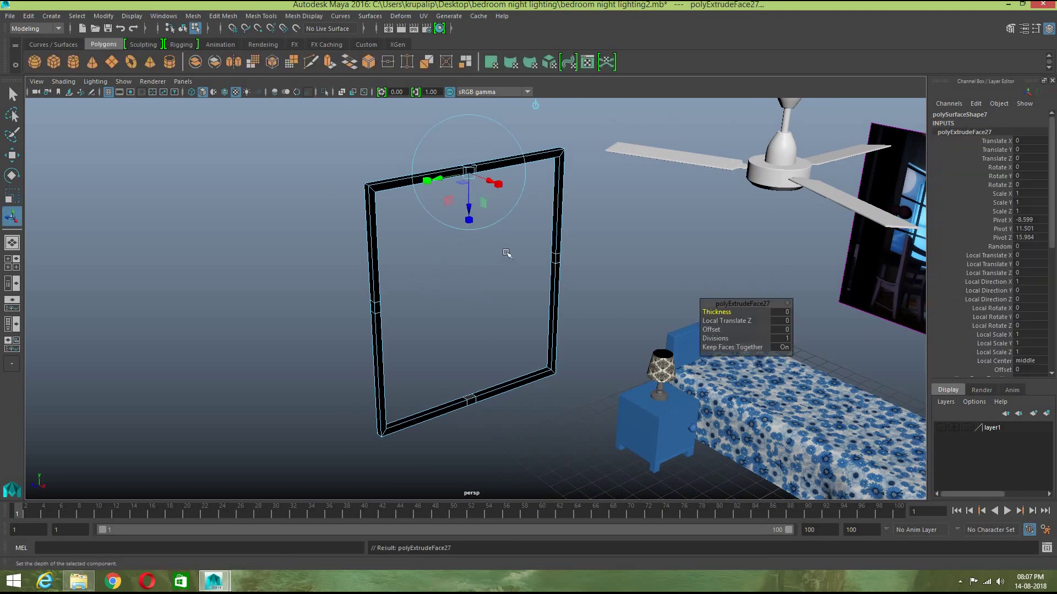
pyautogui.press('r')
pyautogui.moveTo(472, 246); pyautogui.dragTo(472, 287)
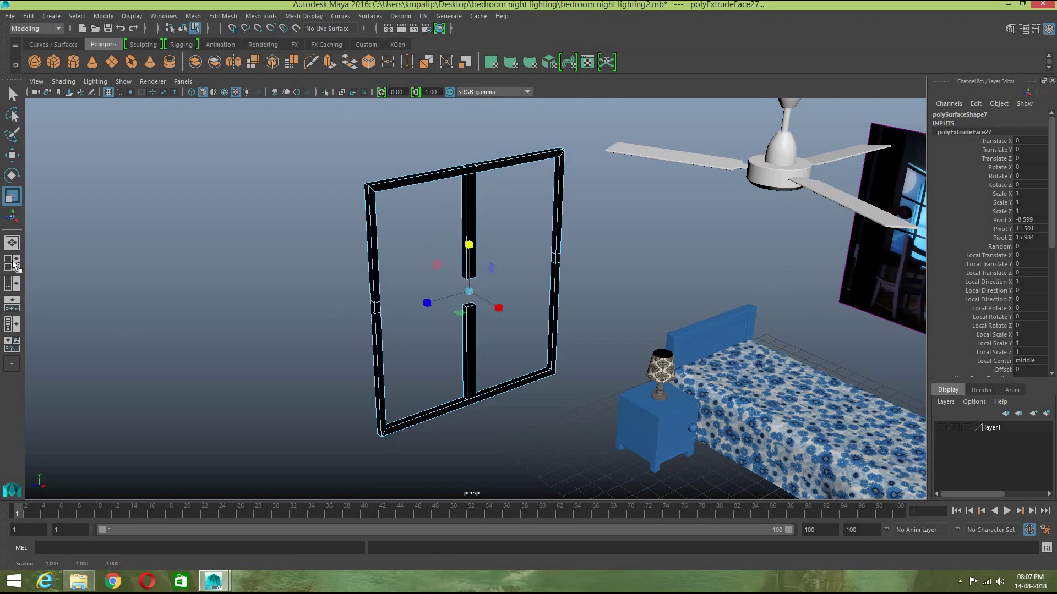
# Step: In the side view, scale the extruded ends of the two centre bars vertically to narrow the gap between them
pyautogui.press('space')
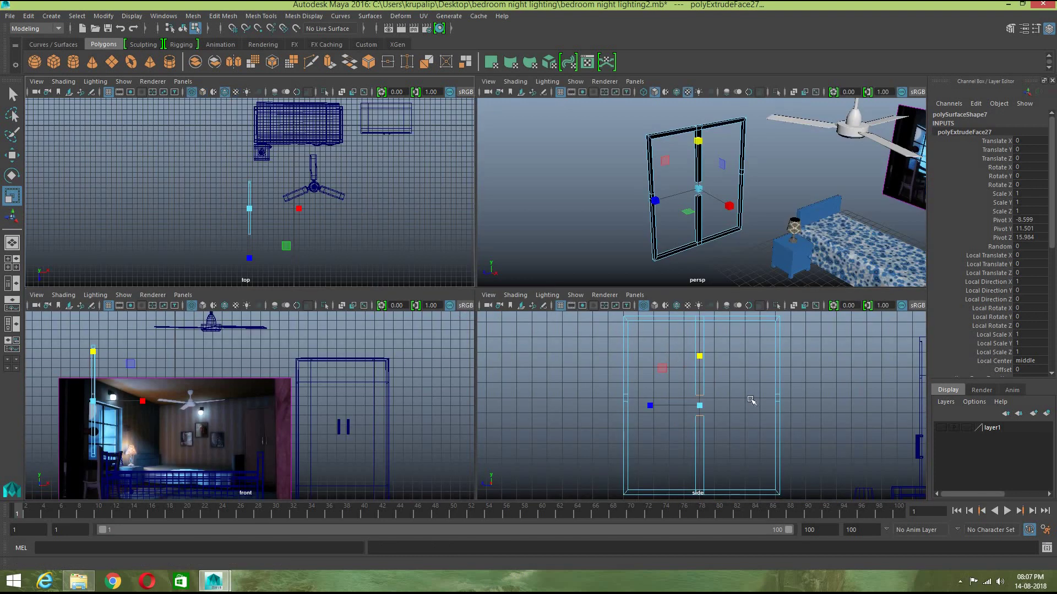
pyautogui.press('space')
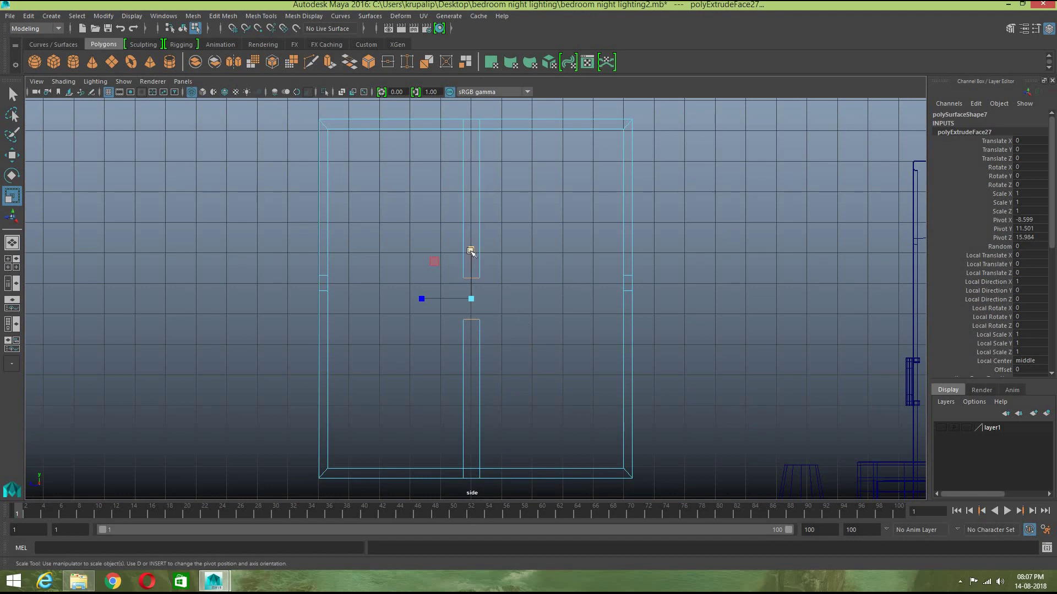
pyautogui.moveTo(471, 251); pyautogui.dragTo(470, 257)
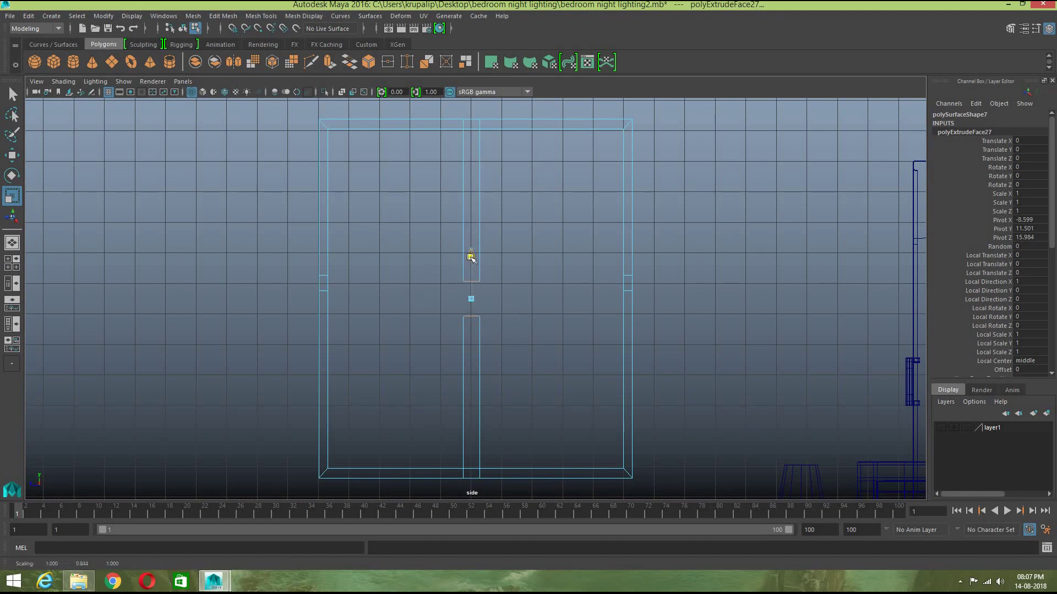
pyautogui.click(526, 314)
# Step: Raise the upper centre bar's end vertices and flatten them vertically together with the side bars' upper middle vertex row
pyautogui.moveTo(471, 283); pyautogui.dragTo(436, 269, button='right')
pyautogui.moveTo(437, 270); pyautogui.dragTo(496, 291)
pyautogui.press('w')
pyautogui.moveTo(471, 229); pyautogui.dragTo(471, 215)
pyautogui.moveTo(660, 284); pyautogui.dragTo(286, 259)
pyautogui.press('r')
pyautogui.moveTo(477, 220); pyautogui.dragTo(477, 232)
# Step: Raise the lower centre bar's end vertices and flatten them vertically together with the side bars' lower middle vertex row
pyautogui.moveTo(518, 349); pyautogui.dragTo(450, 305)
pyautogui.press('w')
pyautogui.moveTo(472, 262); pyautogui.dragTo(472, 242)
pyautogui.moveTo(687, 323); pyautogui.dragTo(264, 284)
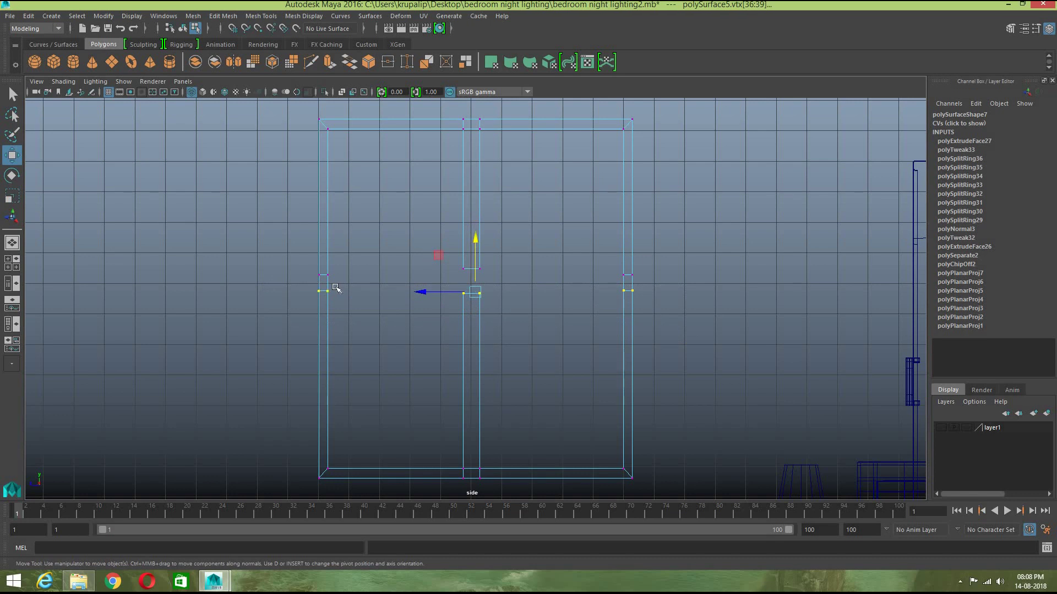
pyautogui.press('r')
pyautogui.moveTo(474, 245); pyautogui.dragTo(474, 267)
pyautogui.click(541, 311)
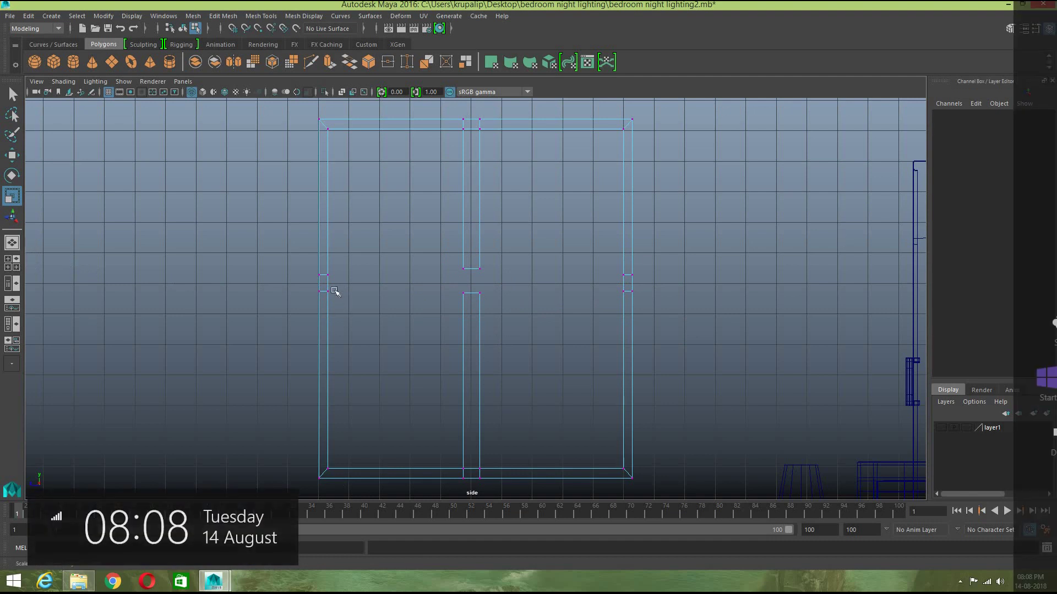
# Step: Delete the two facing end faces of the upper and lower centre bars
pyautogui.scroll(4, 496, 341)
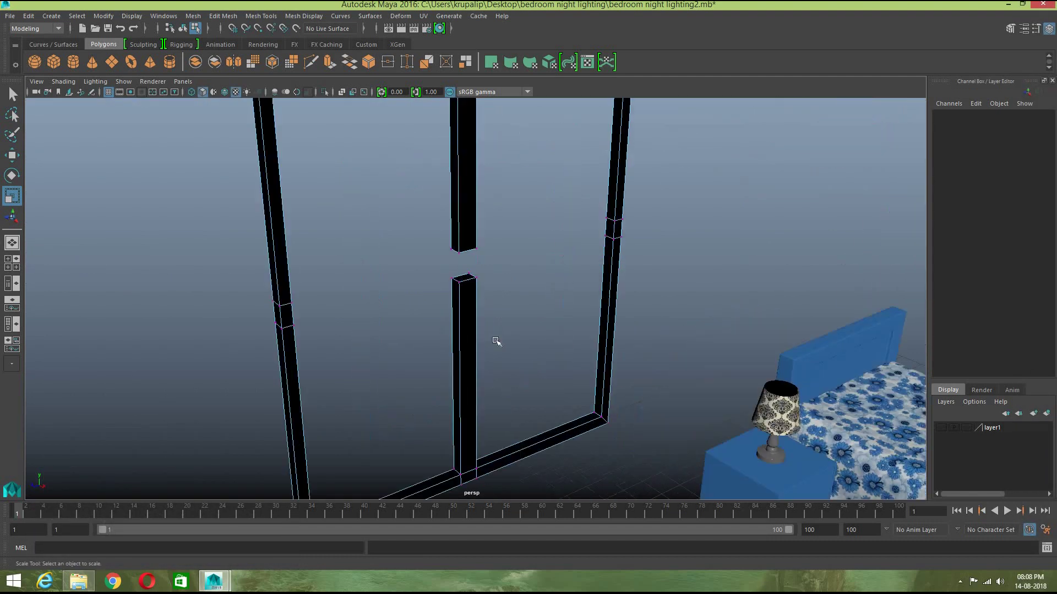
pyautogui.moveTo(469, 312)
pyautogui.keyDown('alt'); pyautogui.mouseDown()
pyautogui.moveTo(514, 331)
pyautogui.moveTo(489, 307)
pyautogui.moveTo(497, 398)
pyautogui.moveTo(470, 333)
pyautogui.mouseUp(); pyautogui.keyUp('alt')
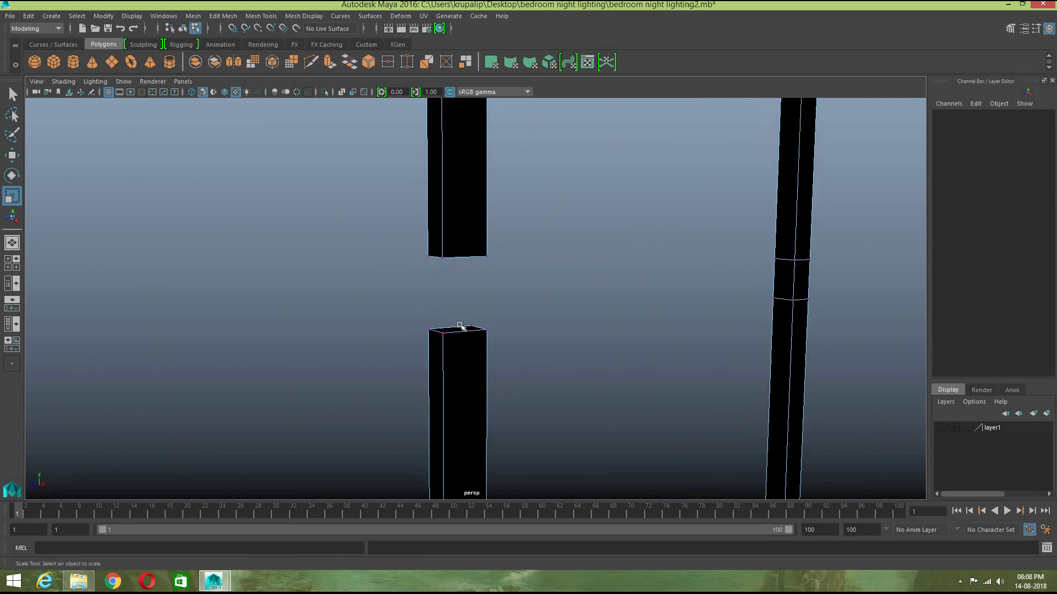
pyautogui.rightClick(460, 264)
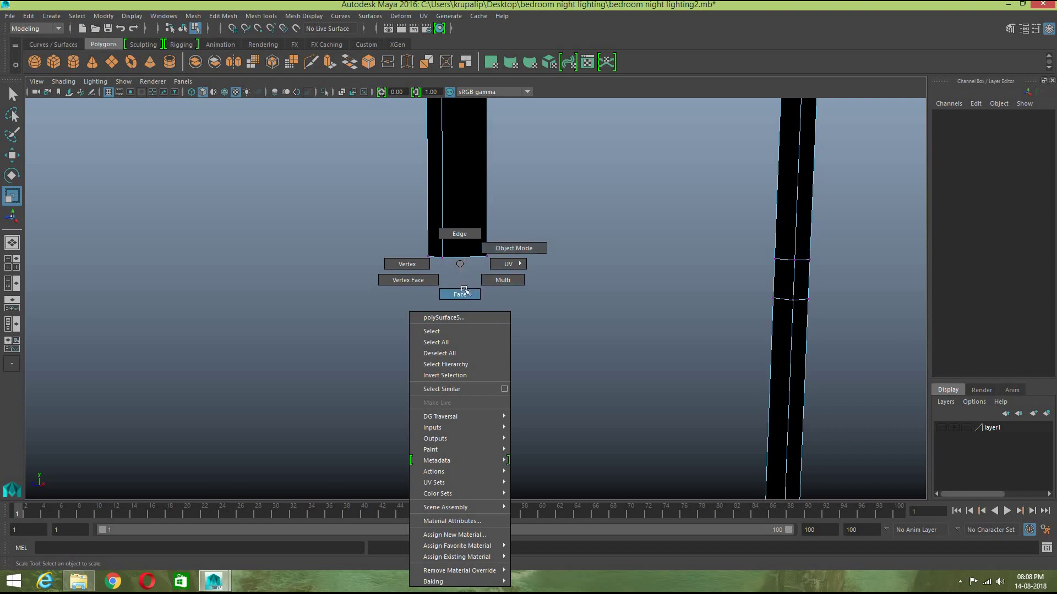
pyautogui.keyDown('alt'); pyautogui.moveTo(571, 385); pyautogui.dragTo(467, 324); pyautogui.keyUp('alt')
pyautogui.click(469, 325)
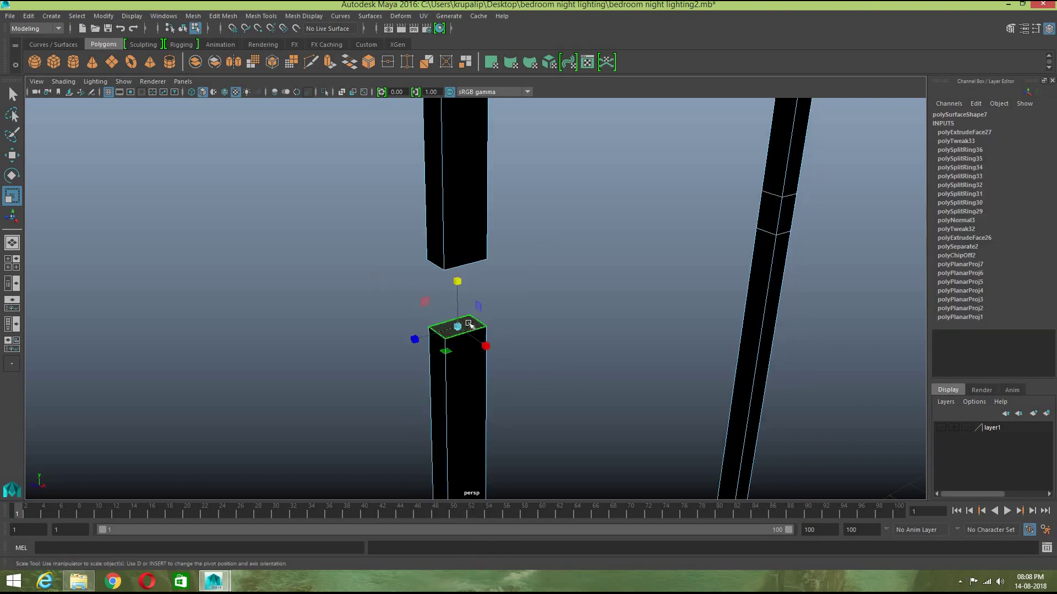
pyautogui.press('F10')
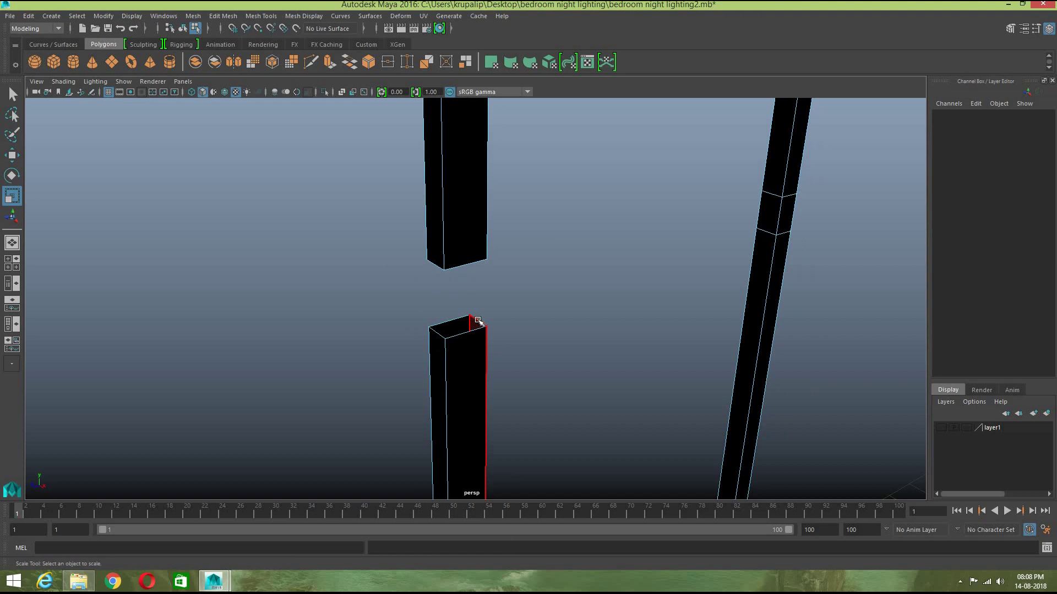
pyautogui.press('w')
pyautogui.press('F11')
pyautogui.keyDown('alt'); pyautogui.moveTo(527, 381); pyautogui.dragTo(453, 264); pyautogui.keyUp('alt')
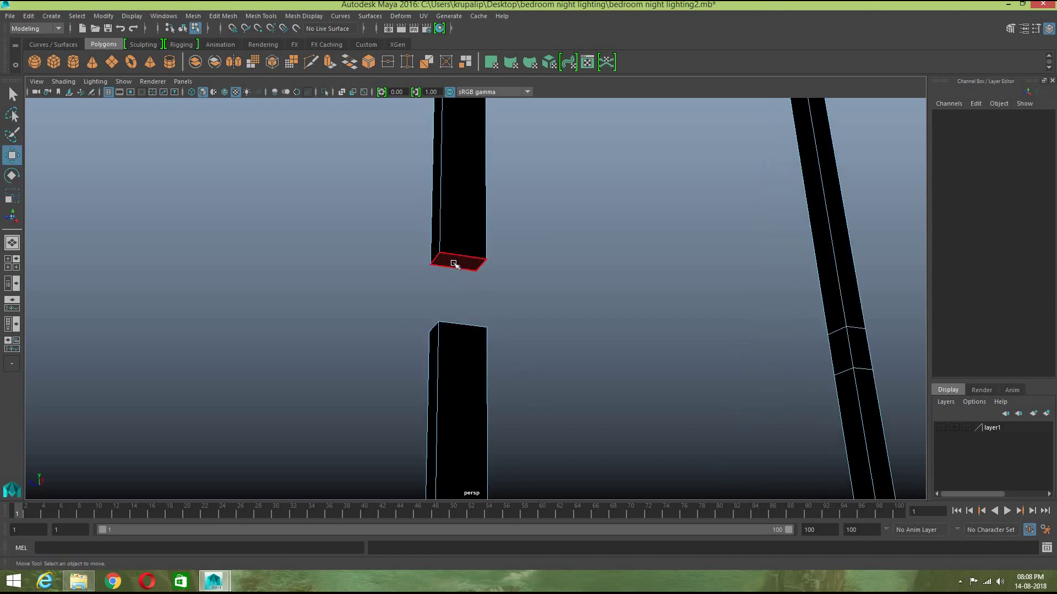
pyautogui.click(454, 264)
pyautogui.press('Delete')
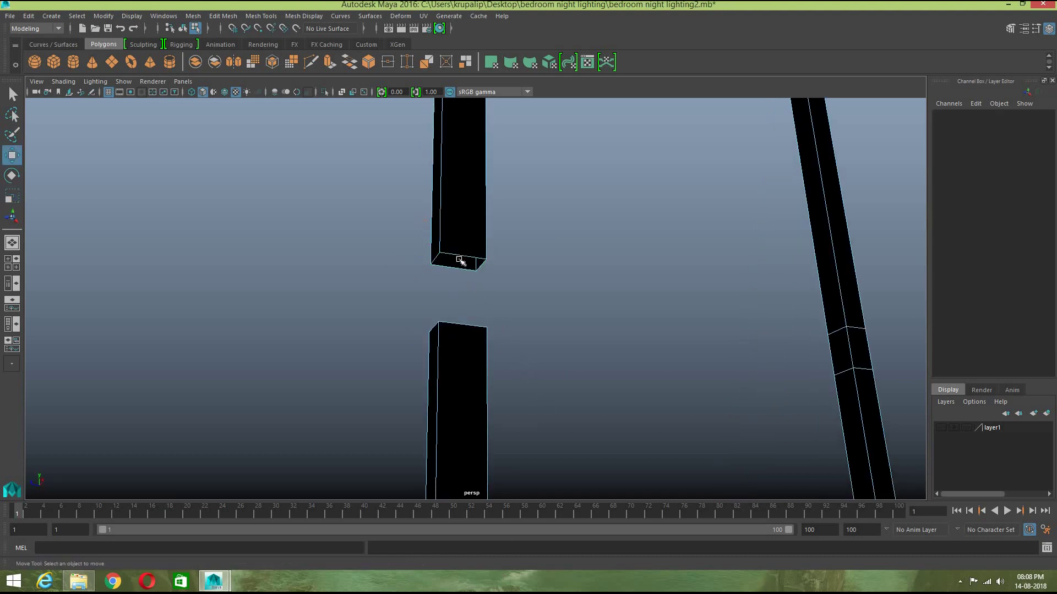
# Step: Extrude the open border edges of the upper centre bar down to meet the open end of the lower bar
pyautogui.moveTo(460, 258); pyautogui.dragTo(459, 228, button='right')
pyautogui.doubleClick(467, 257)
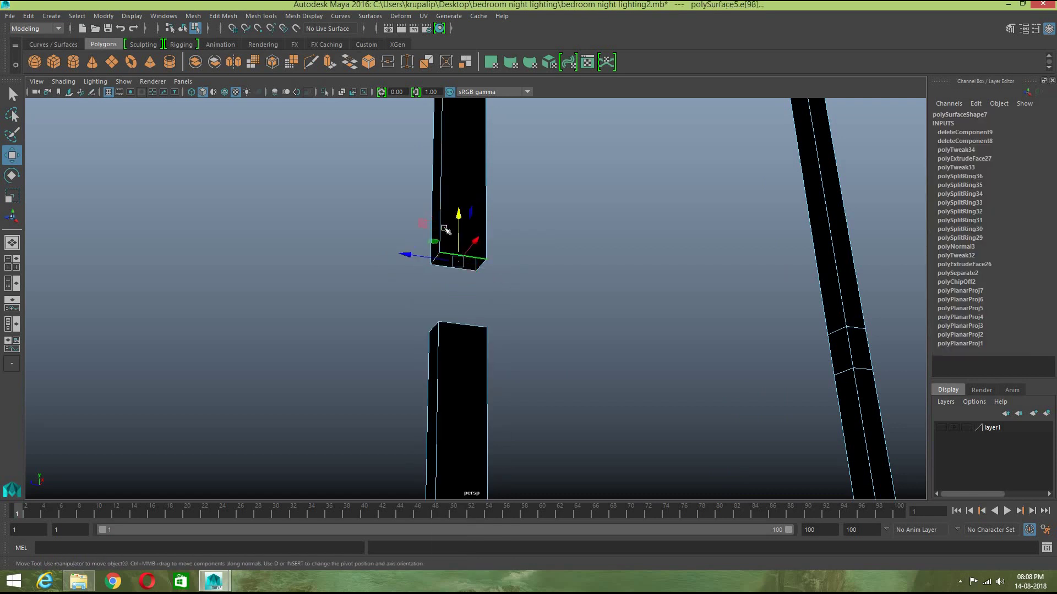
pyautogui.click(329, 62)
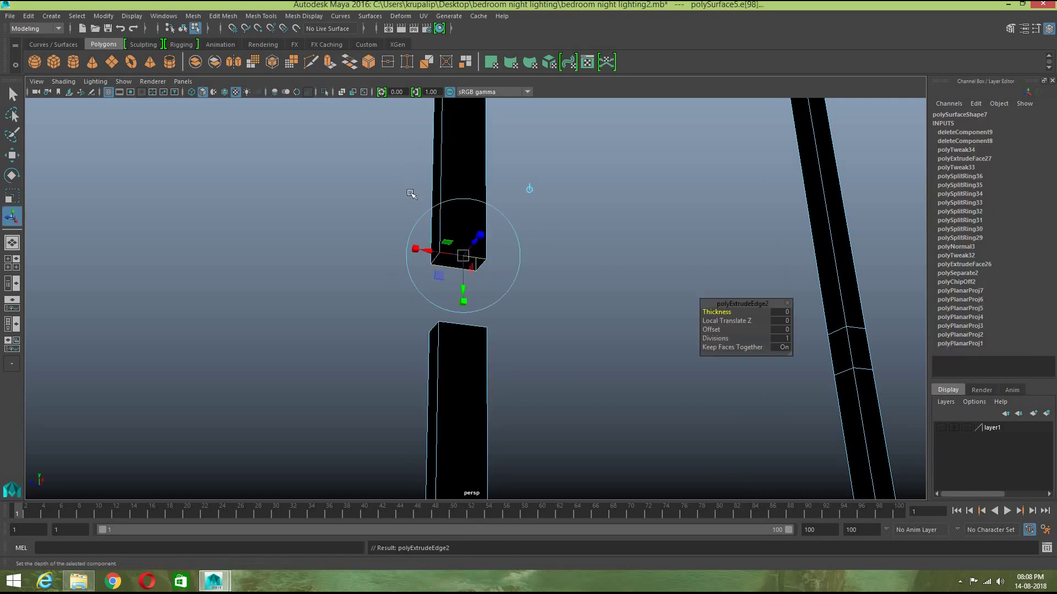
pyautogui.press('w')
pyautogui.moveTo(461, 224); pyautogui.dragTo(463, 285)
# Step: Merge the overlapping vertices at the first two corners of the seam joining the centre bars
pyautogui.scroll(3, 541, 375)
pyautogui.keyDown('alt'); pyautogui.moveTo(519, 383); pyautogui.dragTo(518, 406); pyautogui.keyUp('alt')
pyautogui.moveTo(454, 264); pyautogui.dragTo(396, 259, button='right')
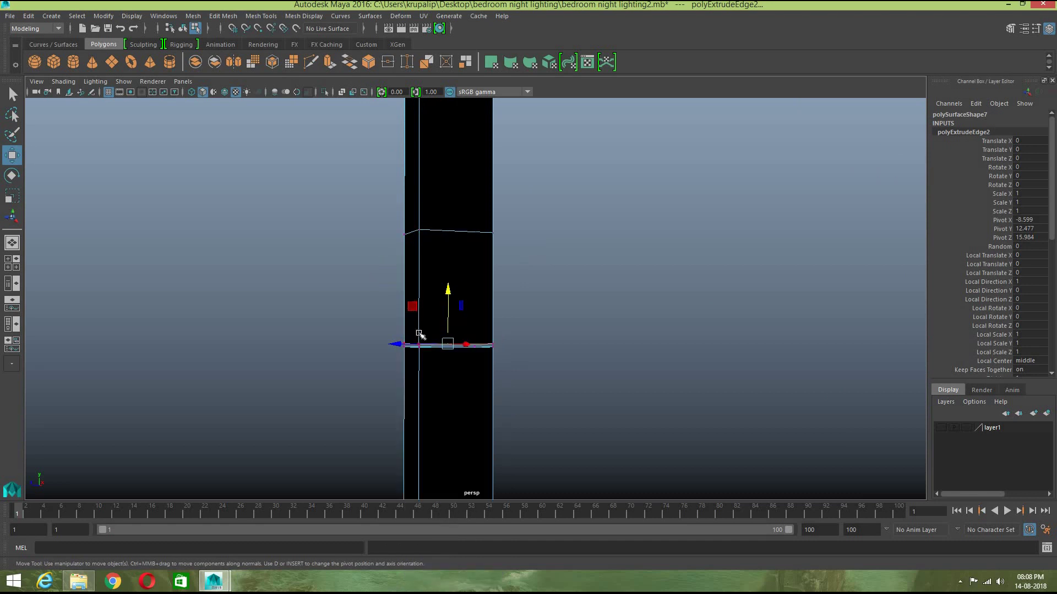
pyautogui.moveTo(416, 331); pyautogui.dragTo(415, 331)
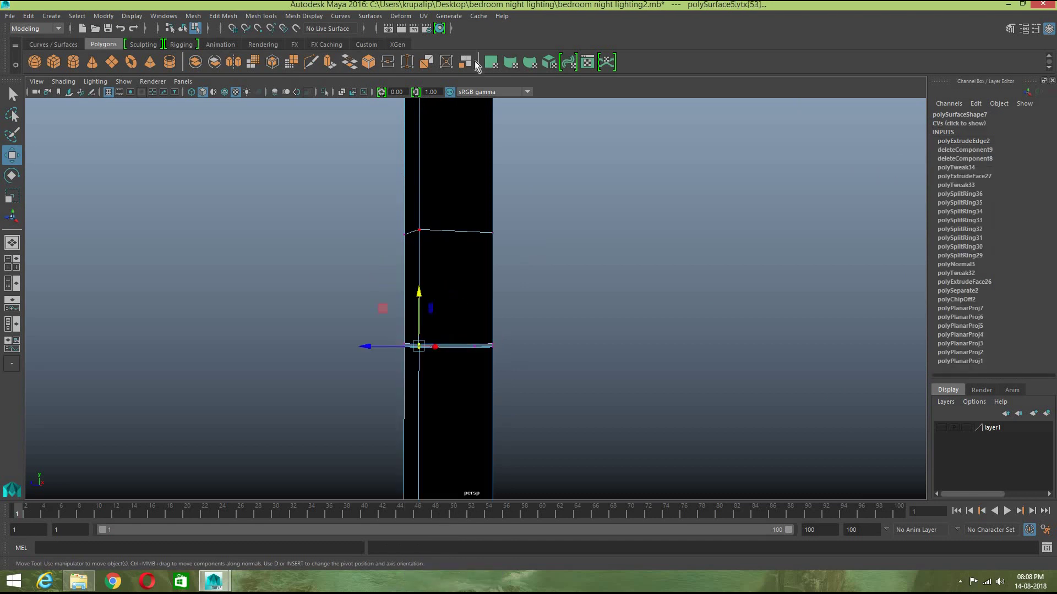
pyautogui.press('g')
pyautogui.moveTo(515, 376); pyautogui.dragTo(489, 338)
pyautogui.press('g')
# Step: Merge the overlapping vertices at the remaining two corners of the centre bar seam and return to object mode
pyautogui.keyDown('alt'); pyautogui.moveTo(528, 417); pyautogui.dragTo(488, 352); pyautogui.keyUp('alt')
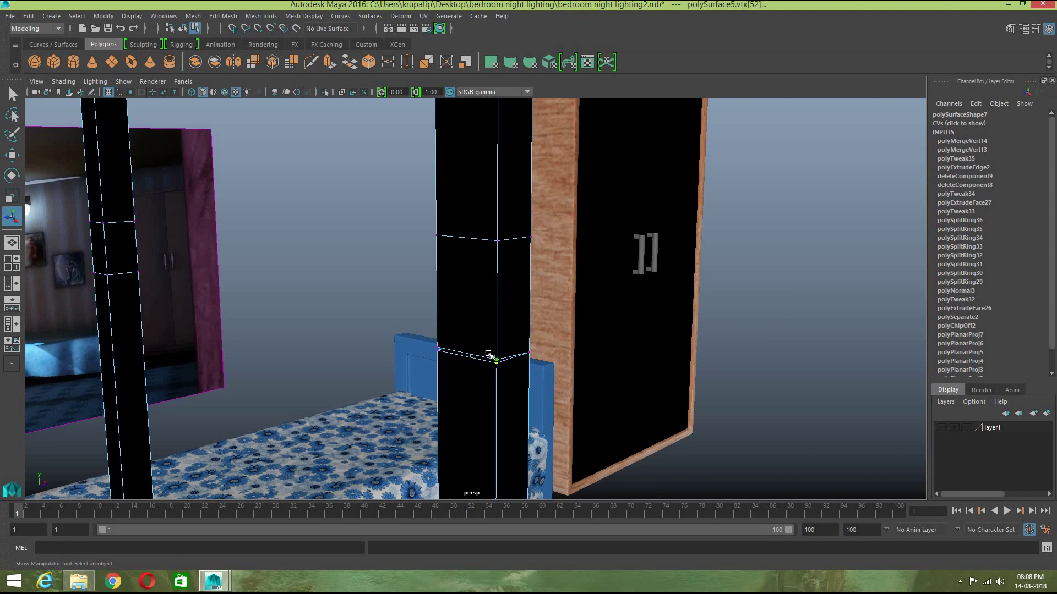
pyautogui.press('g')
pyautogui.keyDown('alt'); pyautogui.moveTo(519, 415); pyautogui.dragTo(476, 382); pyautogui.keyUp('alt')
pyautogui.moveTo(437, 347); pyautogui.dragTo(460, 367)
pyautogui.press('g')
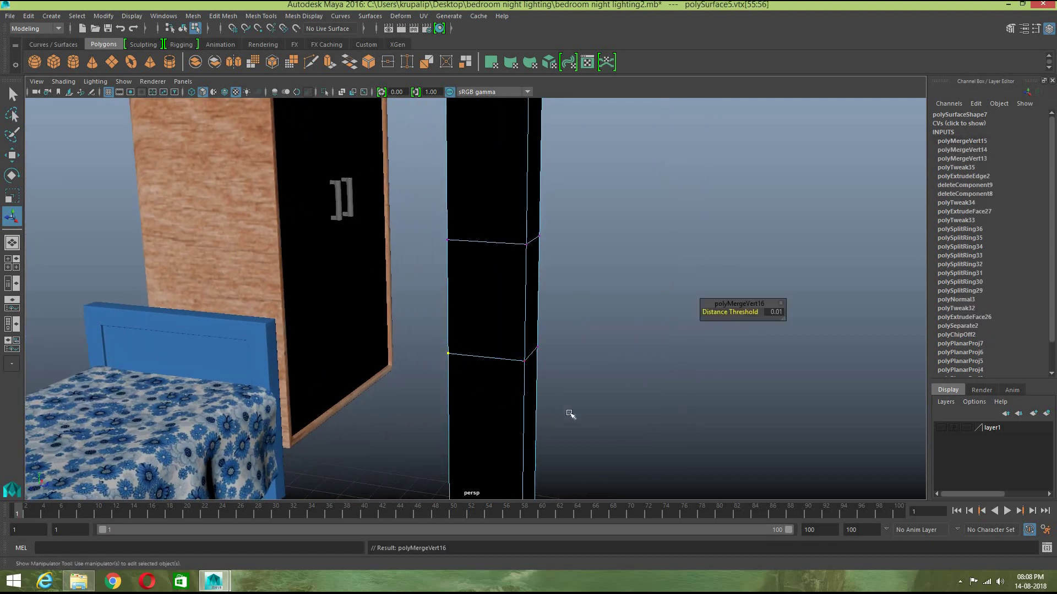
pyautogui.click(583, 411)
pyautogui.keyDown('alt'); pyautogui.moveTo(583, 411); pyautogui.dragTo(549, 448); pyautogui.keyUp('alt')
pyautogui.keyDown('alt'); pyautogui.moveTo(550, 448); pyautogui.dragTo(347, 445, button='right'); pyautogui.keyUp('alt')
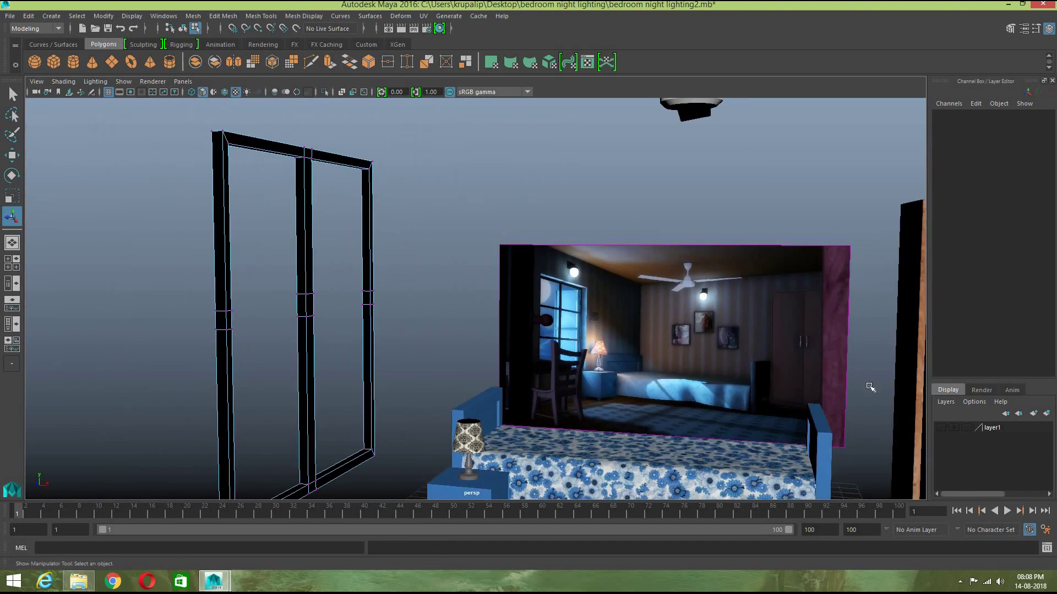
pyautogui.keyDown('alt'); pyautogui.moveTo(836, 428); pyautogui.dragTo(883, 244, button='right'); pyautogui.keyUp('alt')
pyautogui.click(824, 407)
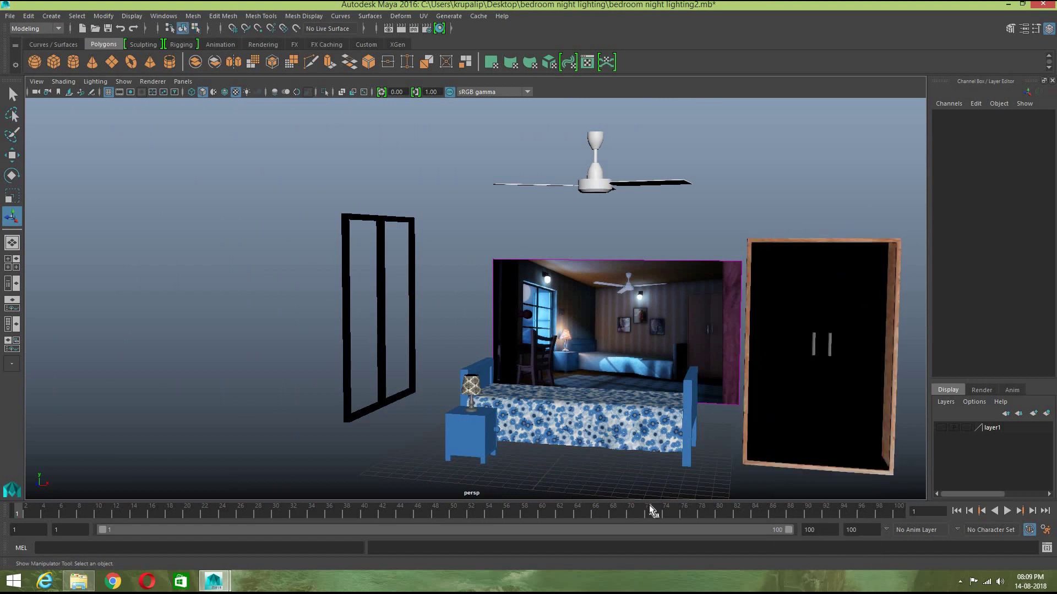
# Step: In the side view, move both middle vertex rows of the window frame slightly down
pyautogui.scroll(3, 528, 455)
pyautogui.click(304, 379)
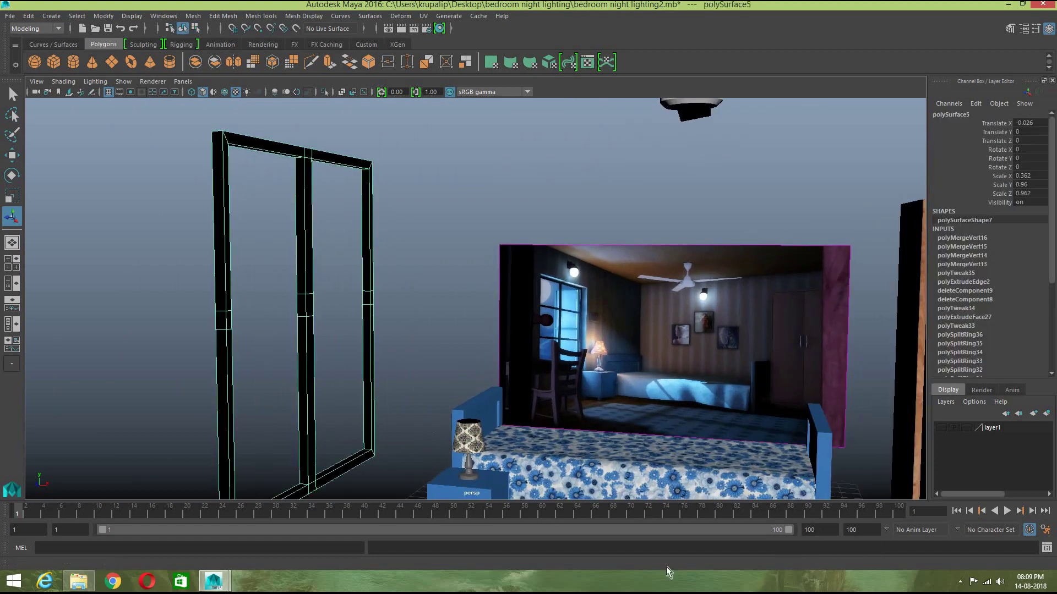
pyautogui.scroll(3, 424, 341)
pyautogui.keyDown('alt'); pyautogui.moveTo(346, 338); pyautogui.dragTo(296, 349); pyautogui.keyUp('alt')
pyautogui.click(12, 262)
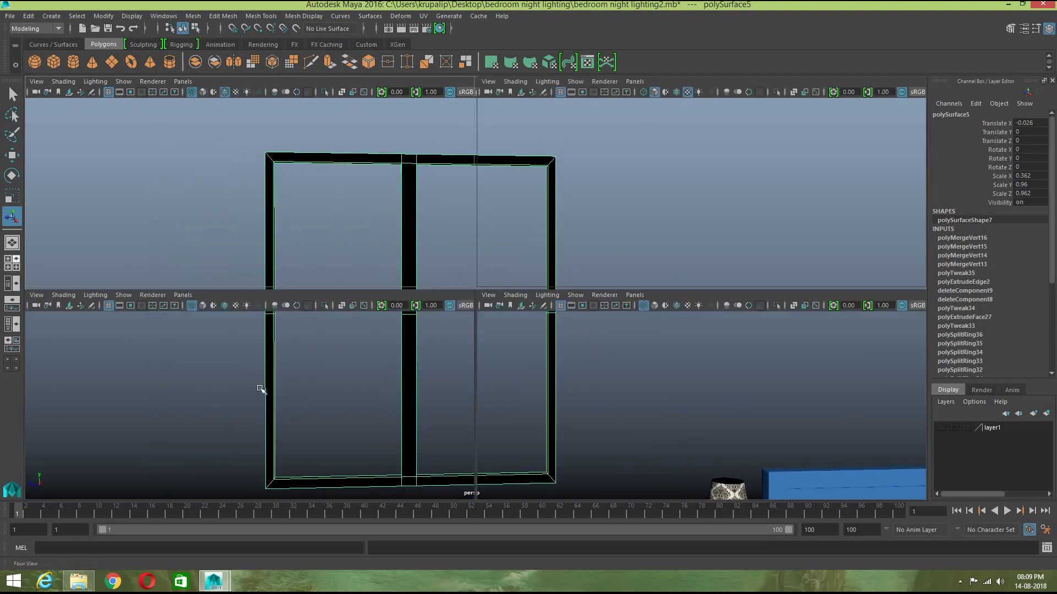
pyautogui.press('space')
pyautogui.moveTo(470, 293); pyautogui.dragTo(297, 264, button='right')
pyautogui.moveTo(288, 261); pyautogui.dragTo(699, 355)
pyautogui.press('w')
pyautogui.moveTo(476, 234); pyautogui.dragTo(475, 242)
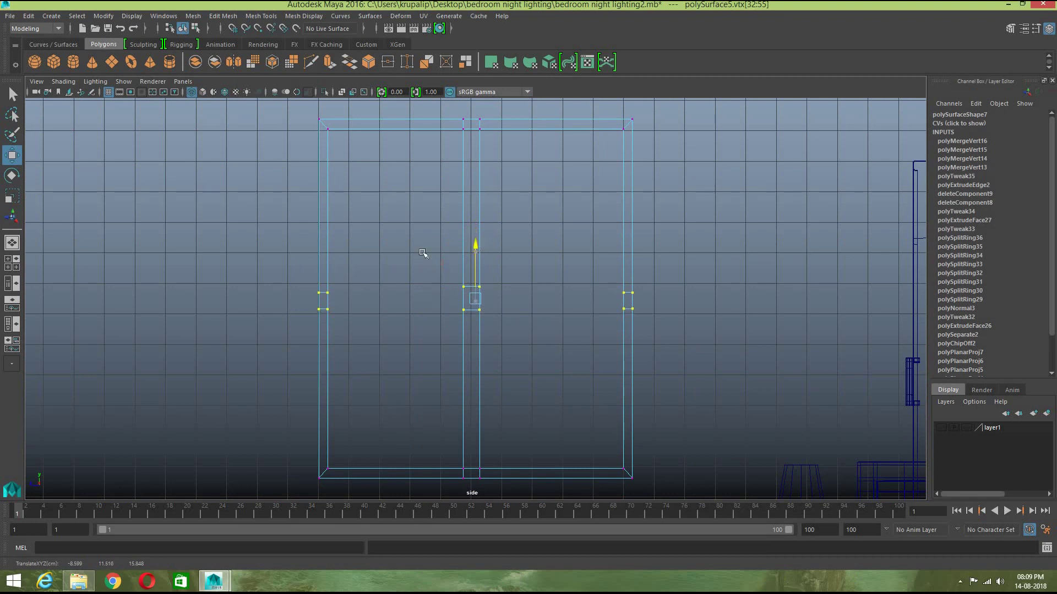
# Step: Scale the upper and lower middle vertex rows of the window frame vertically to level each of them
pyautogui.moveTo(290, 267); pyautogui.dragTo(671, 298)
pyautogui.press('r')
pyautogui.moveTo(475, 242); pyautogui.dragTo(475, 259)
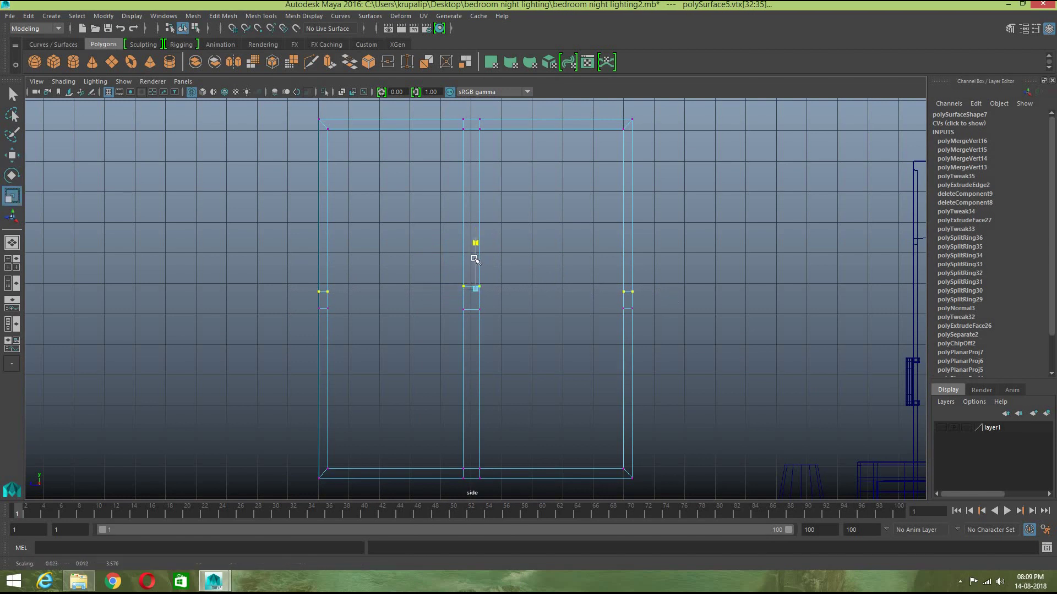
pyautogui.moveTo(666, 339); pyautogui.dragTo(305, 288)
pyautogui.click(476, 259)
pyautogui.click(387, 275)
# Step: Move the upper middle vertex row slightly down, closer to the lower row
pyautogui.moveTo(308, 265); pyautogui.dragTo(651, 299)
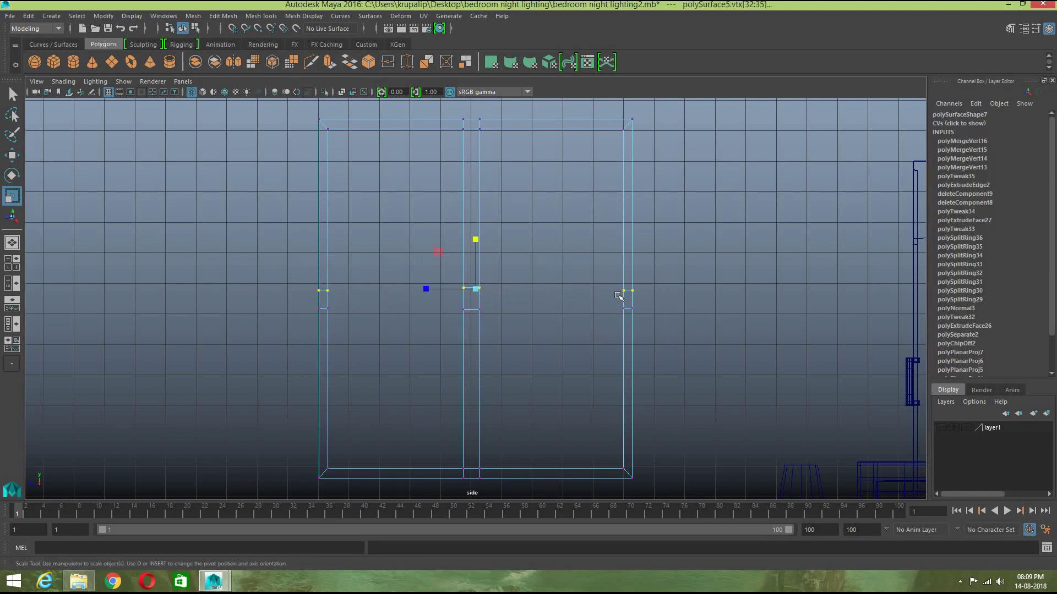
pyautogui.press('w')
pyautogui.moveTo(475, 236); pyautogui.dragTo(475, 243)
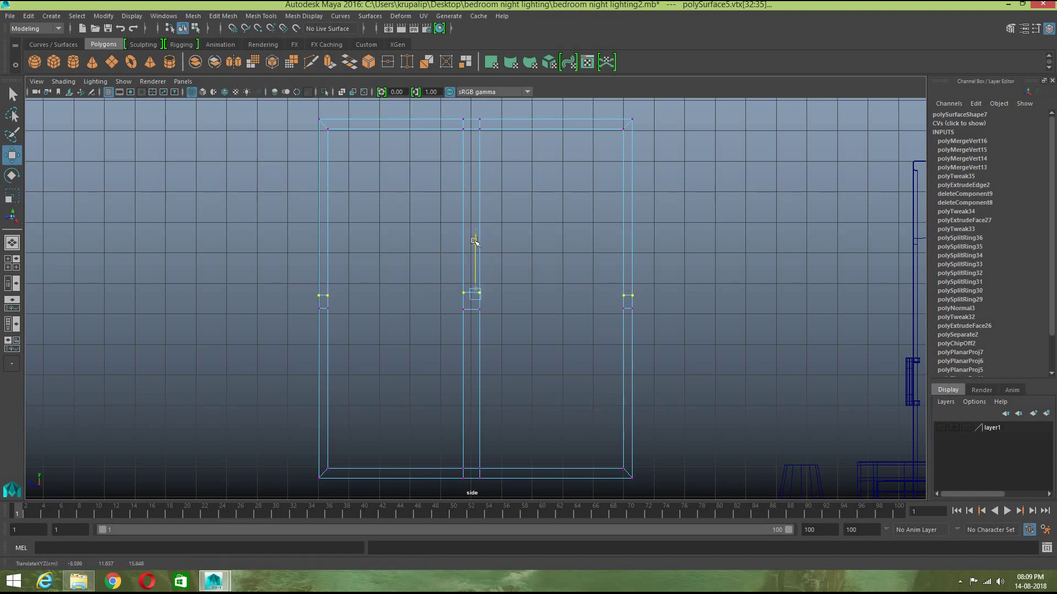
# Step: In the perspective view, delete the short middle faces on the two opposite sides of the window's centre bar
pyautogui.click(12, 243)
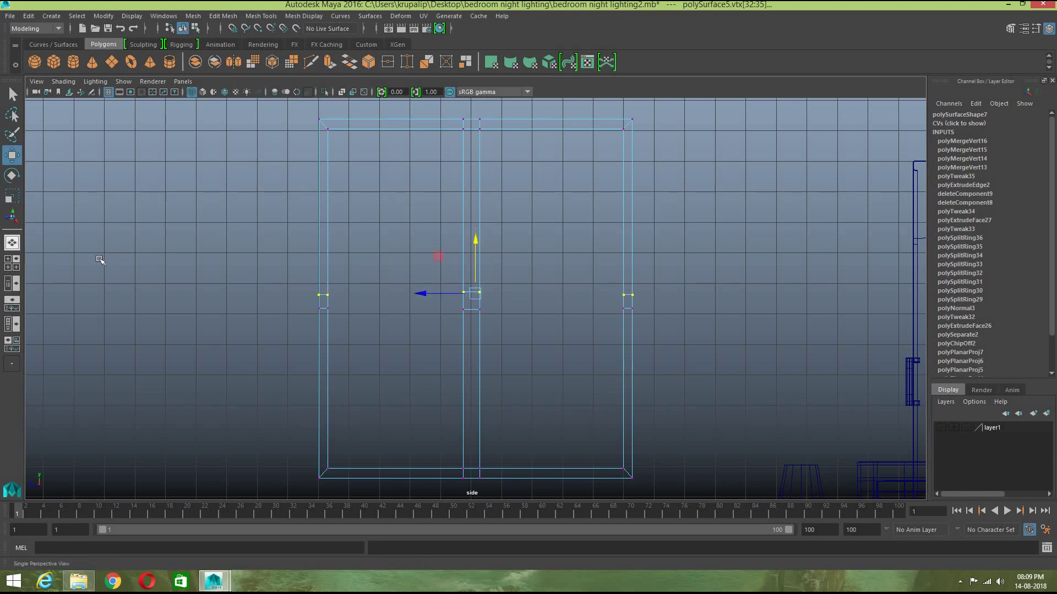
pyautogui.scroll(2, 444, 388)
pyautogui.keyDown('alt'); pyautogui.moveTo(425, 381); pyautogui.dragTo(468, 385); pyautogui.keyUp('alt')
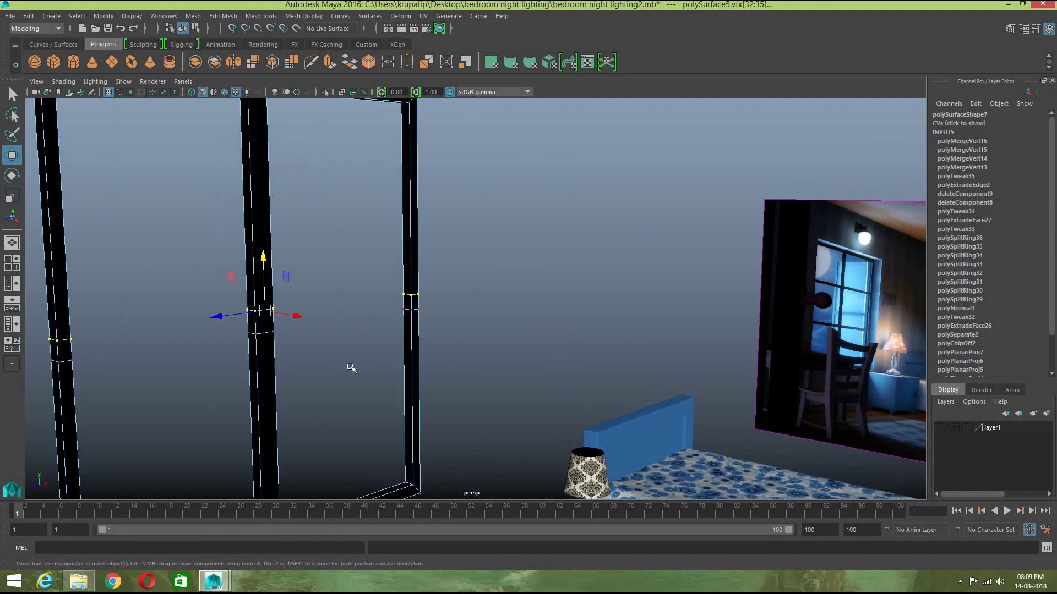
pyautogui.scroll(-2, 356, 361)
pyautogui.keyDown('alt'); pyautogui.moveTo(356, 361); pyautogui.dragTo(477, 321, button='middle'); pyautogui.keyUp('alt')
pyautogui.scroll(5, 371, 323)
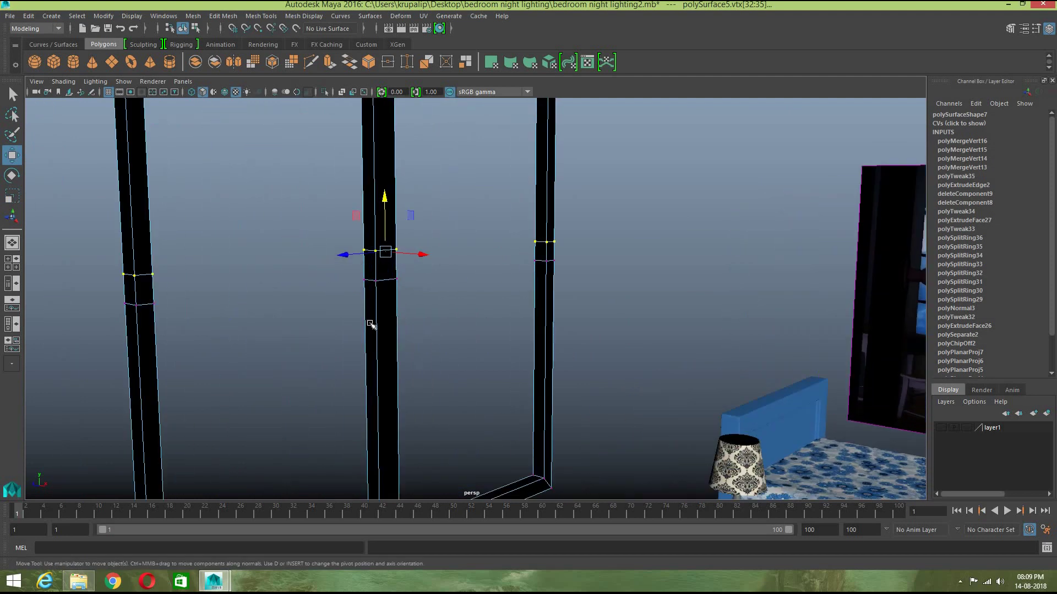
pyautogui.moveTo(351, 290); pyautogui.dragTo(342, 265, button='right')
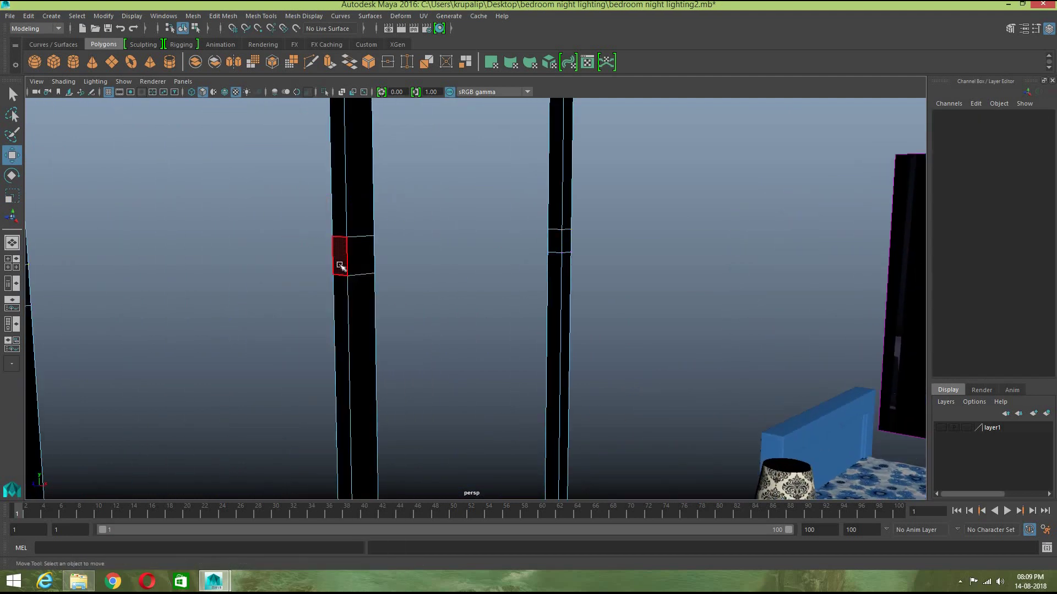
pyautogui.click(341, 265)
pyautogui.press('Delete')
pyautogui.keyDown('alt'); pyautogui.moveTo(395, 326); pyautogui.dragTo(270, 302); pyautogui.keyUp('alt')
pyautogui.click(700, 287)
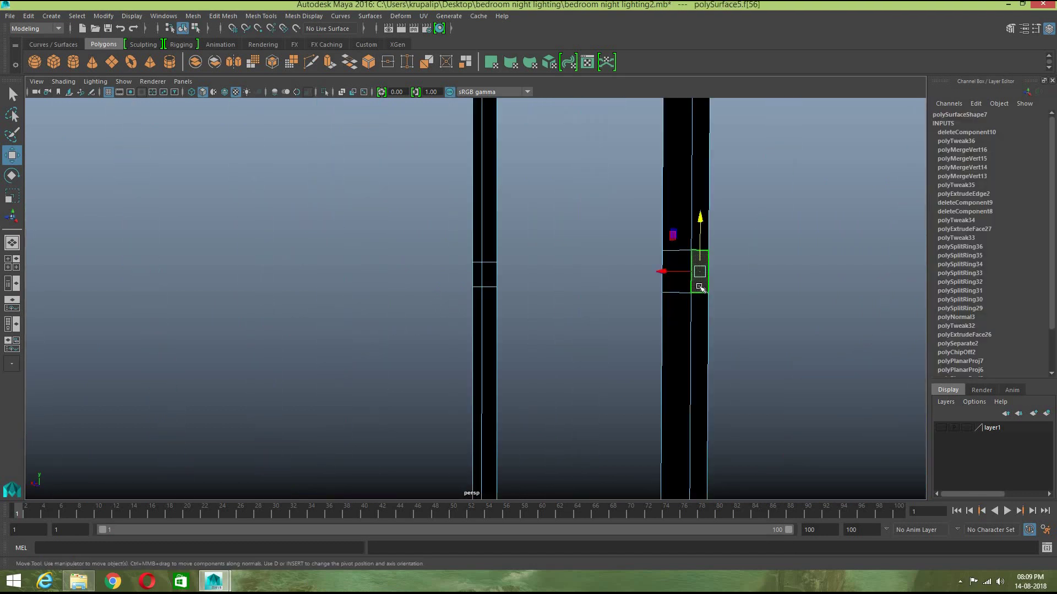
pyautogui.press('Delete')
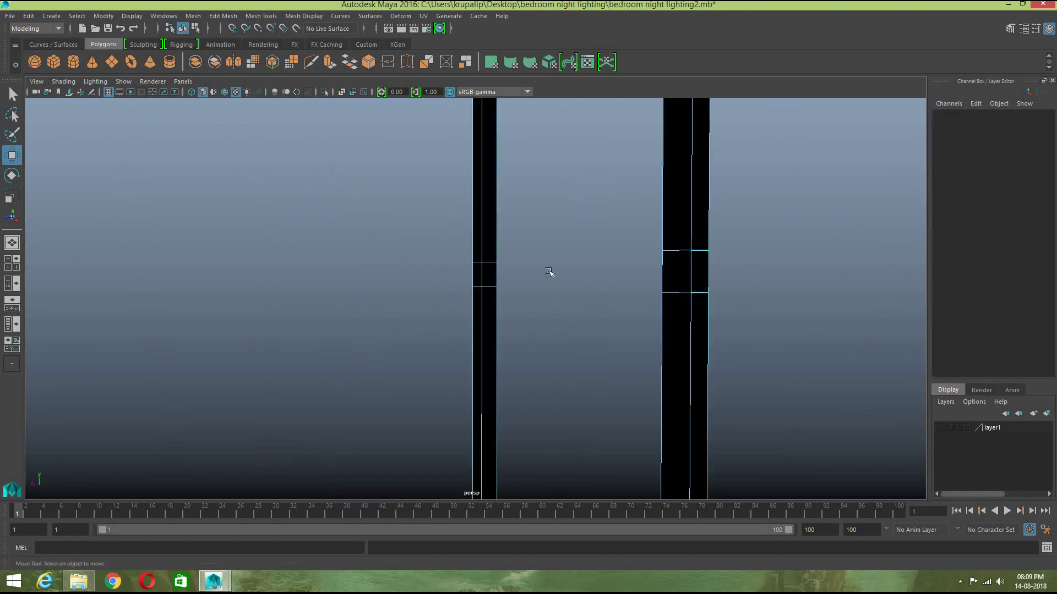
# Step: Extrude the inner middle faces of both outer uprights, scale them inward close to the centre bar, and delete the resulting end faces
pyautogui.click(489, 275)
pyautogui.keyDown('alt'); pyautogui.moveTo(533, 341); pyautogui.dragTo(718, 233); pyautogui.keyUp('alt')
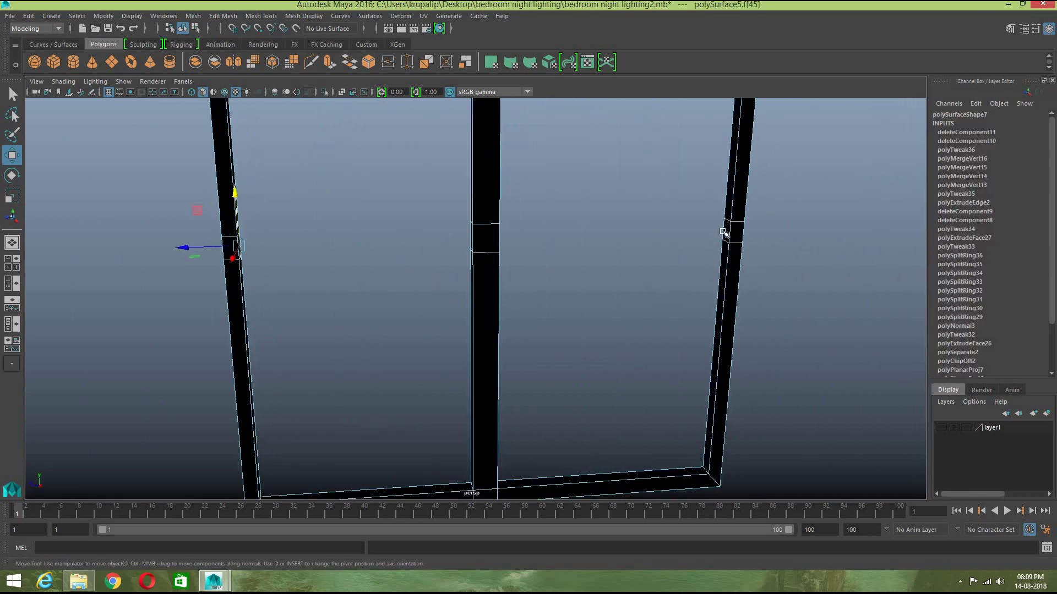
pyautogui.keyDown('shift'); pyautogui.click(726, 234); pyautogui.keyUp('shift')
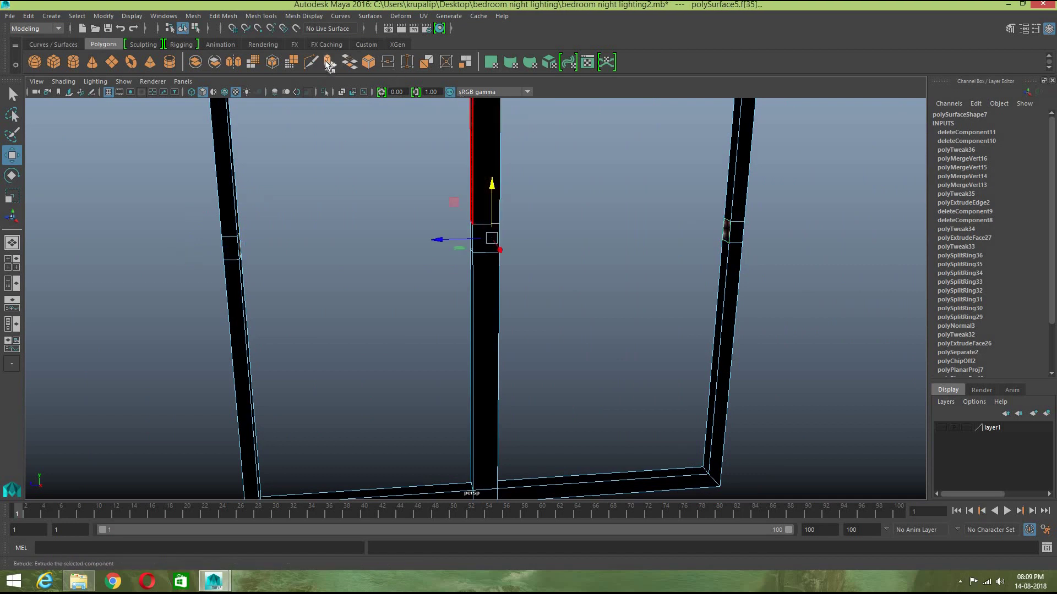
pyautogui.hotkey('ctrl', 'e')
pyautogui.press('r')
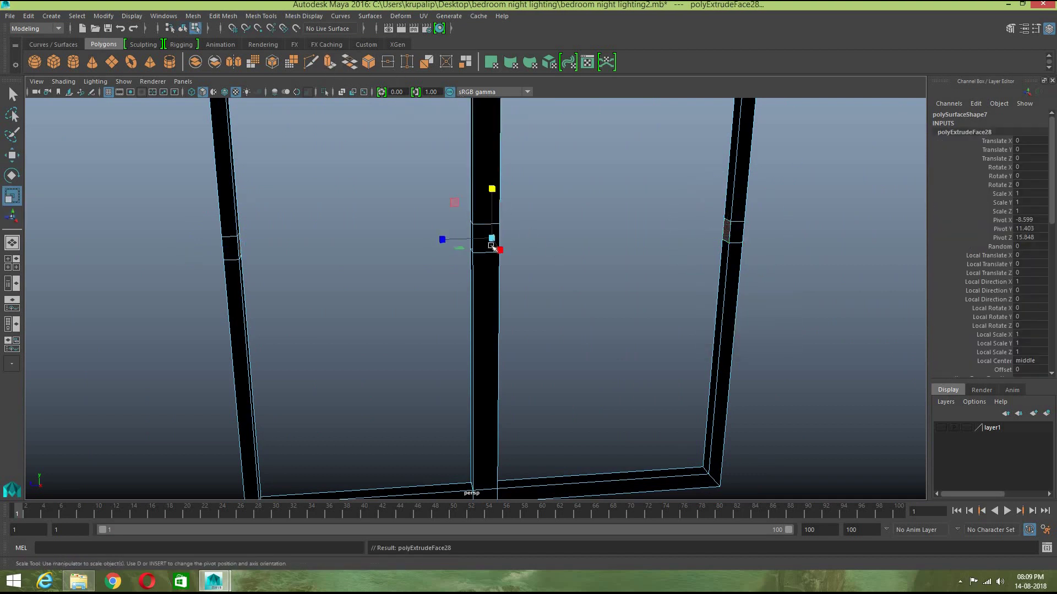
pyautogui.moveTo(442, 238); pyautogui.dragTo(492, 250)
pyautogui.hotkey('ctrl', 'z')
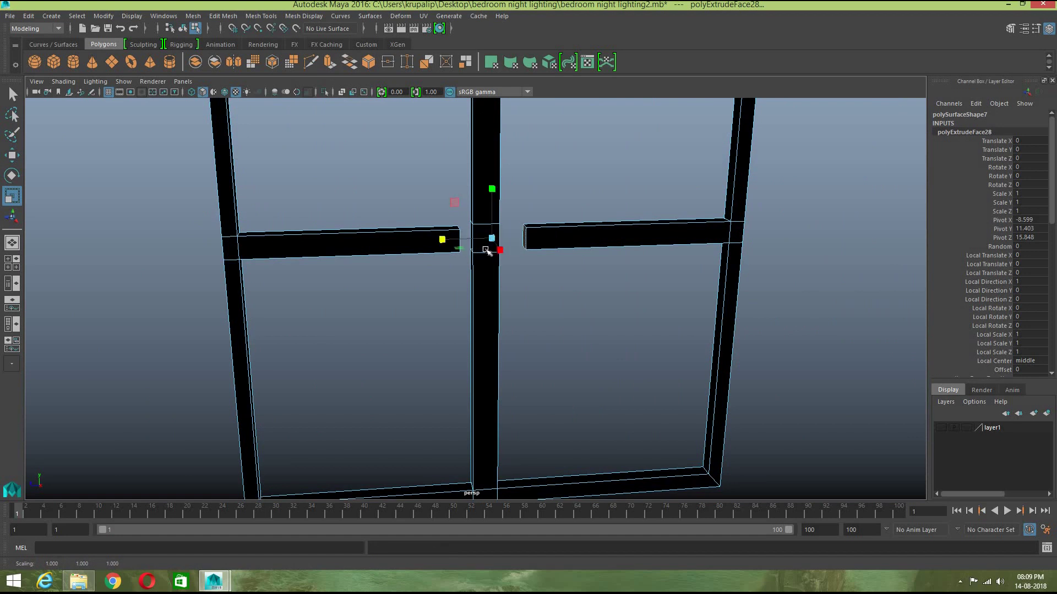
pyautogui.press('Delete')
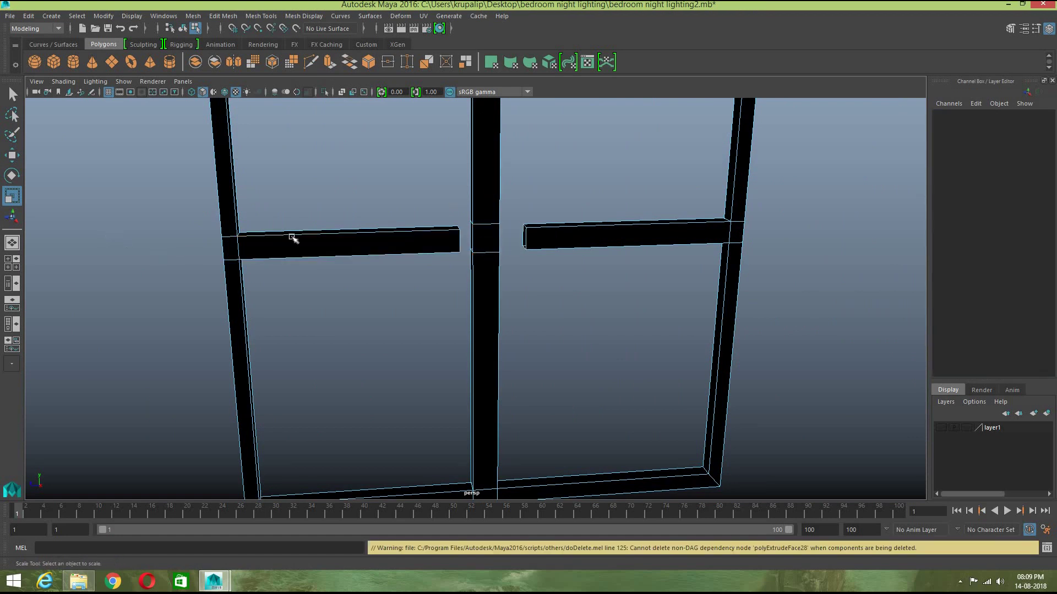
# Step: Merge the two upper end vertices of the first crossbar half with the matching vertices of the centre bar
pyautogui.scroll(3, 531, 275)
pyautogui.moveTo(431, 212); pyautogui.dragTo(425, 189, button='right')
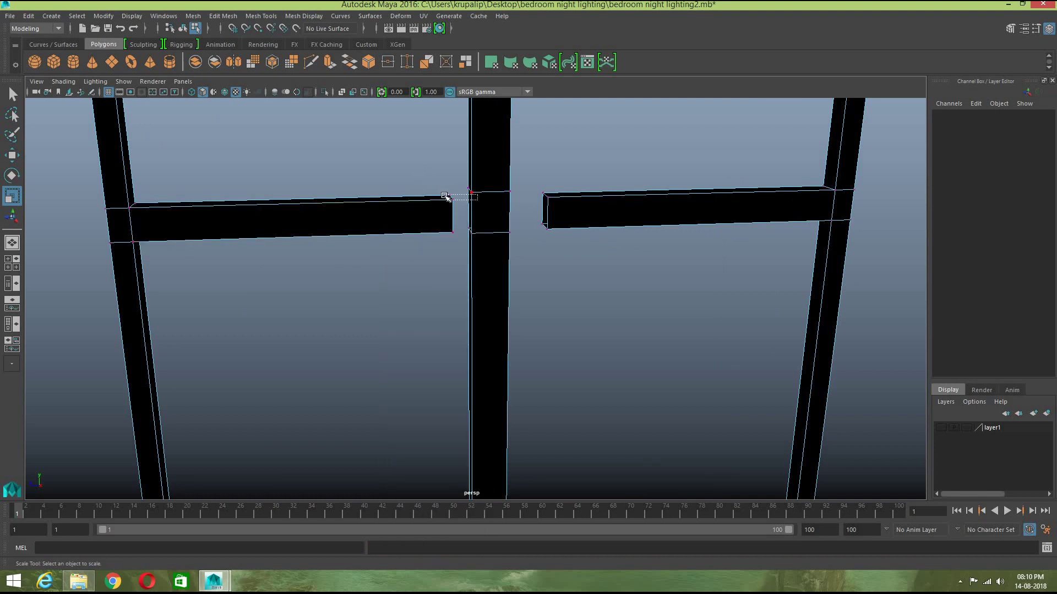
pyautogui.moveTo(445, 195); pyautogui.dragTo(444, 193)
pyautogui.scroll(3, 509, 235)
pyautogui.scroll(-2, 516, 240)
pyautogui.scroll(2, 509, 235)
pyautogui.moveTo(468, 152); pyautogui.dragTo(466, 147)
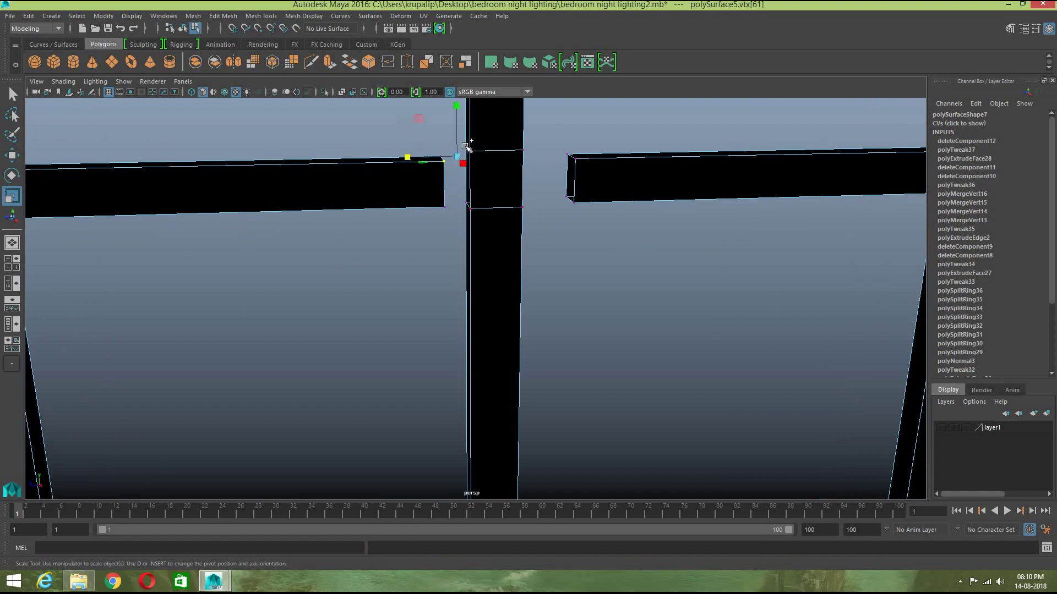
pyautogui.click(405, 65)
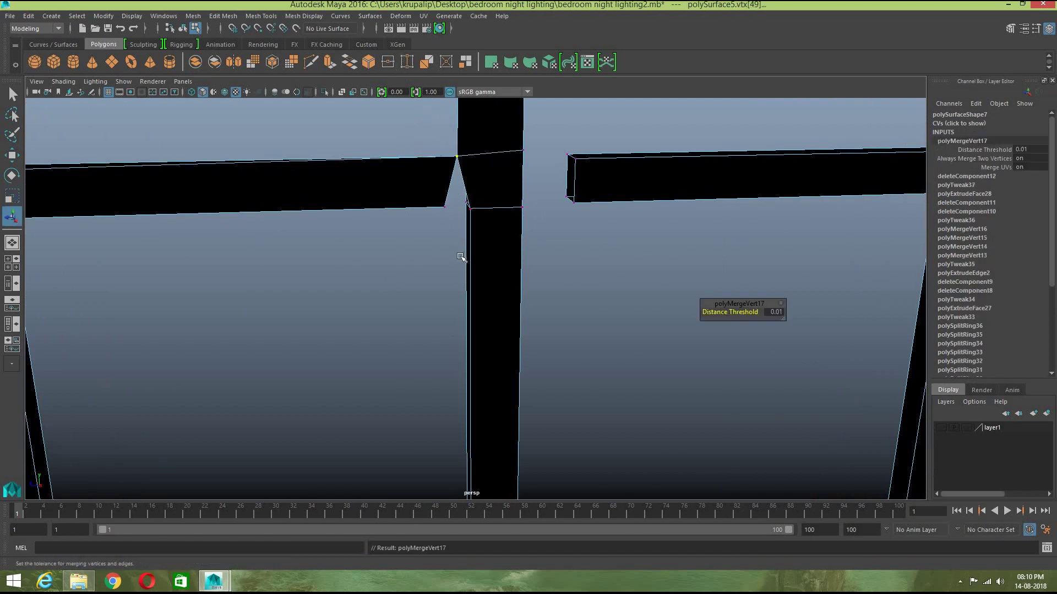
pyautogui.keyDown('alt'); pyautogui.moveTo(474, 270); pyautogui.dragTo(432, 321); pyautogui.keyUp('alt')
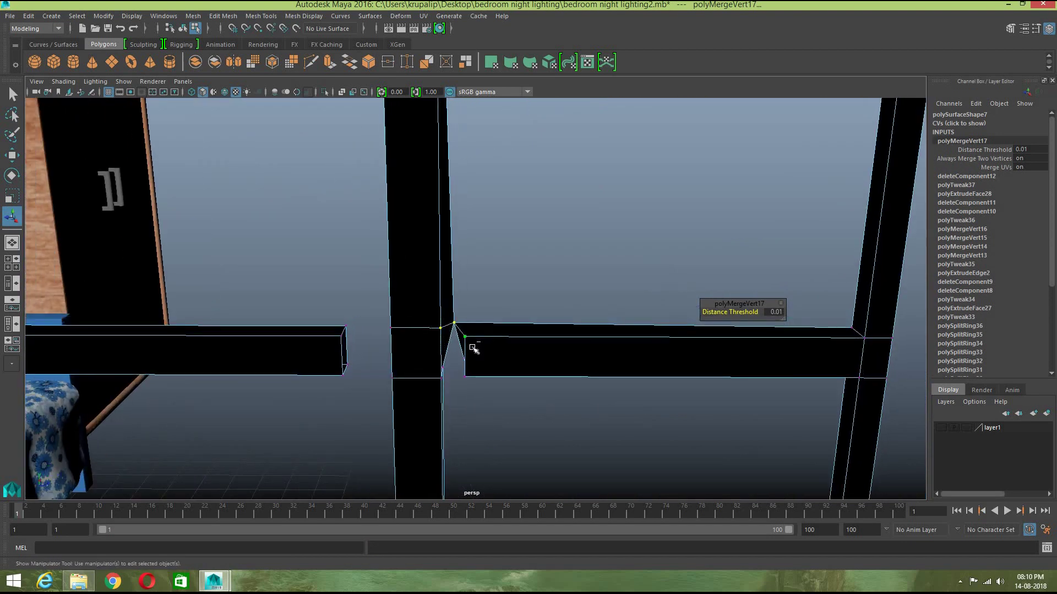
pyautogui.press('g')
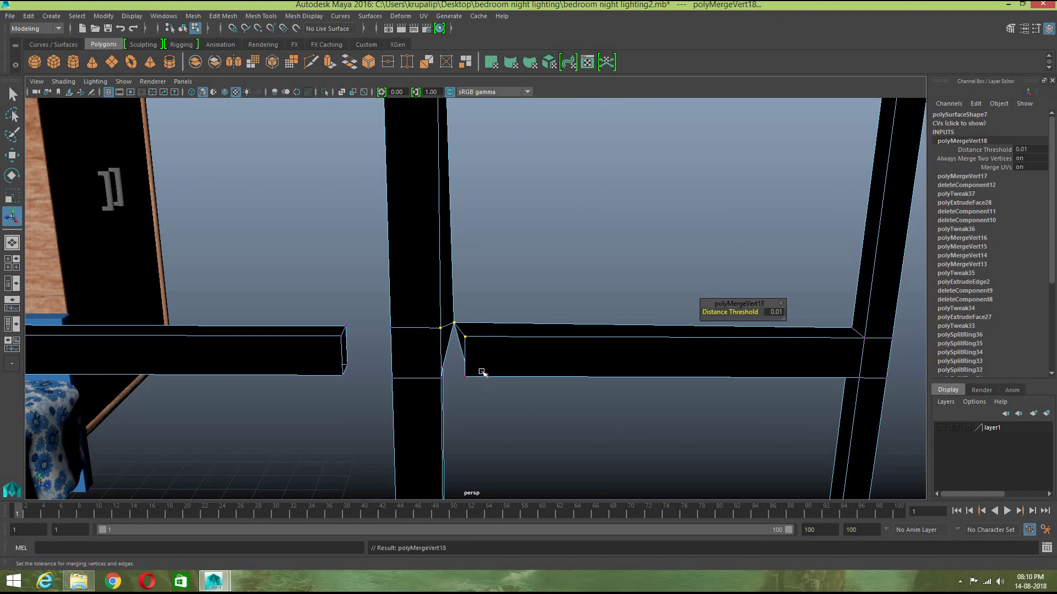
pyautogui.moveTo(478, 341); pyautogui.dragTo(439, 327)
pyautogui.press('g')
# Step: Merge the two lower end vertices of the same crossbar half with the matching vertices of the centre bar
pyautogui.moveTo(479, 384); pyautogui.dragTo(435, 372)
pyautogui.keyDown('alt'); pyautogui.moveTo(564, 414); pyautogui.dragTo(391, 381); pyautogui.keyUp('alt')
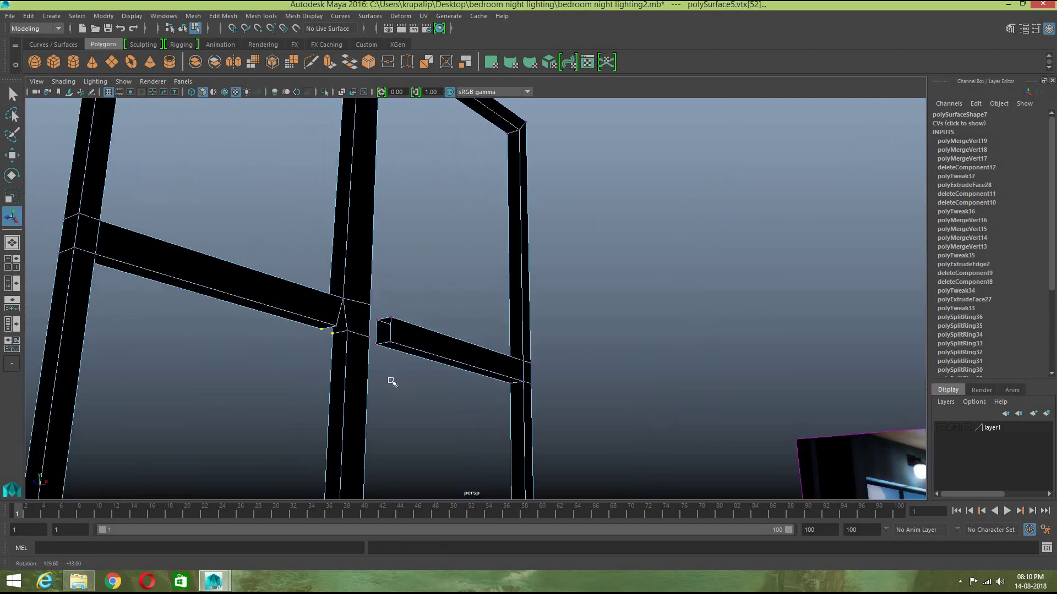
pyautogui.press('g')
pyautogui.click(346, 331)
pyautogui.keyDown('shift'); pyautogui.click(336, 324); pyautogui.keyUp('shift')
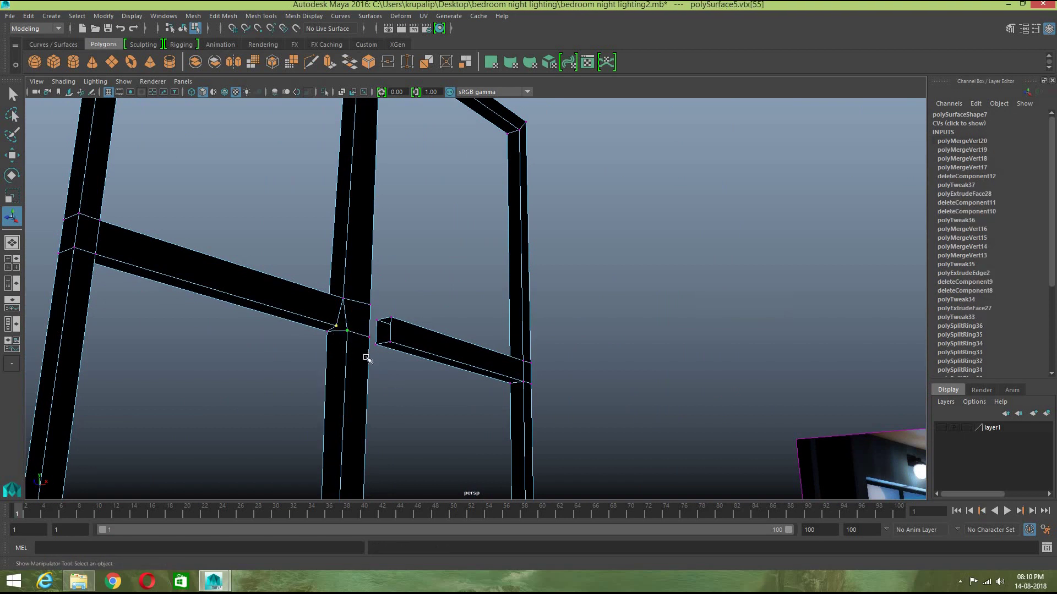
pyautogui.press('g')
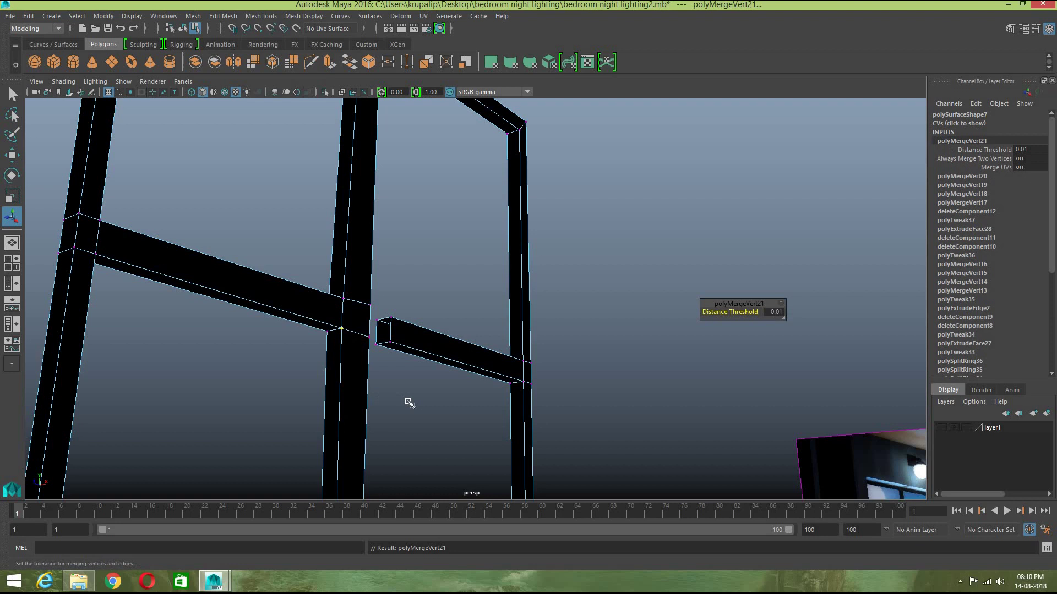
# Step: In the side view, move the merged joint vertices sideways into line with the centre bar's straight edge
pyautogui.scroll(-2, 406, 403)
pyautogui.keyDown('alt'); pyautogui.moveTo(434, 438); pyautogui.dragTo(401, 439); pyautogui.keyUp('alt')
pyautogui.moveTo(468, 271); pyautogui.dragTo(483, 312)
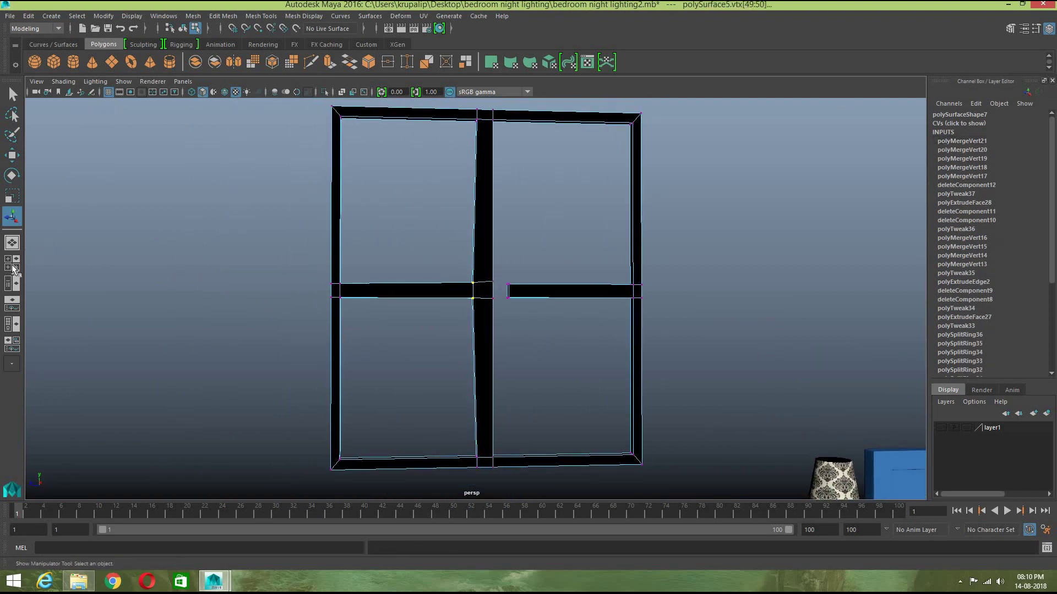
pyautogui.press('space')
pyautogui.press('space')
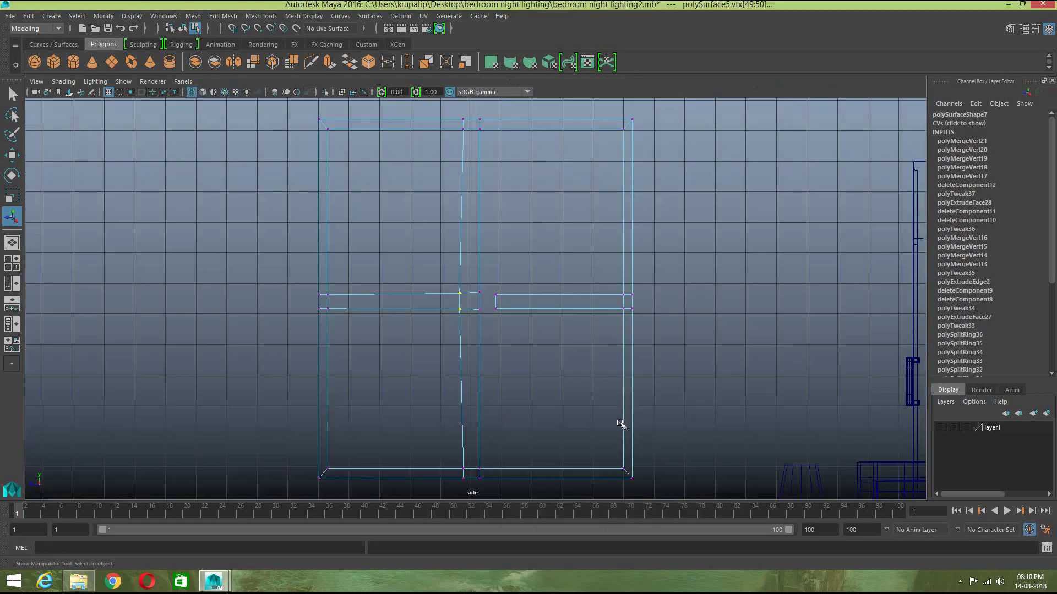
pyautogui.press('w')
pyautogui.moveTo(408, 302); pyautogui.dragTo(410, 302)
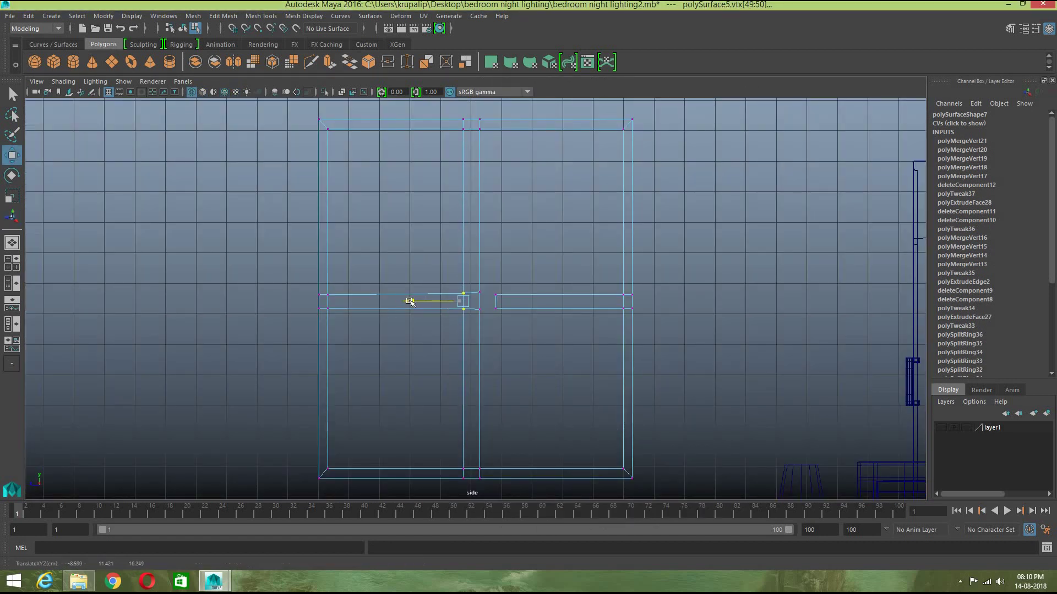
# Step: Lower the centre bar's raised upper joint vertex slightly, and scale the crossbar's upper and lower vertex rows vertically to level them
pyautogui.click(490, 339)
pyautogui.scroll(3, 495, 330)
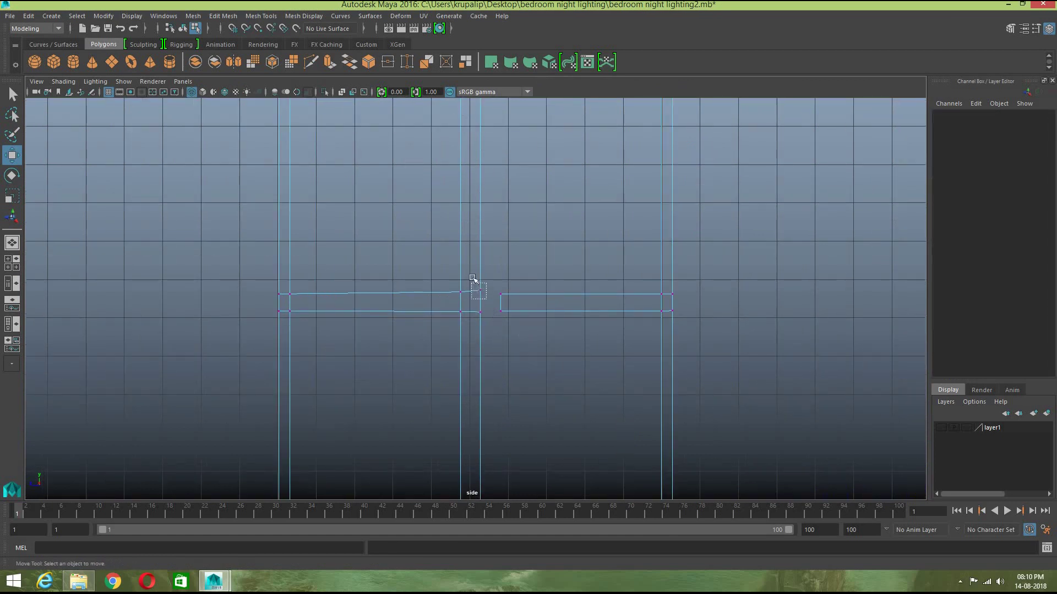
pyautogui.moveTo(473, 277); pyautogui.dragTo(472, 278)
pyautogui.moveTo(481, 237); pyautogui.dragTo(482, 240)
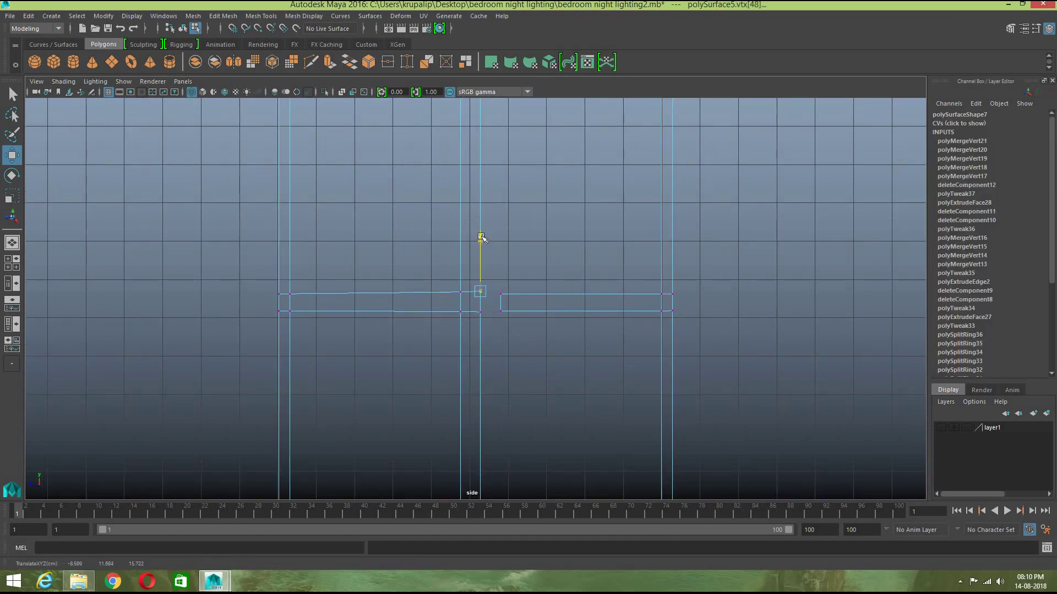
pyautogui.moveTo(248, 282); pyautogui.dragTo(696, 297)
pyautogui.press('r')
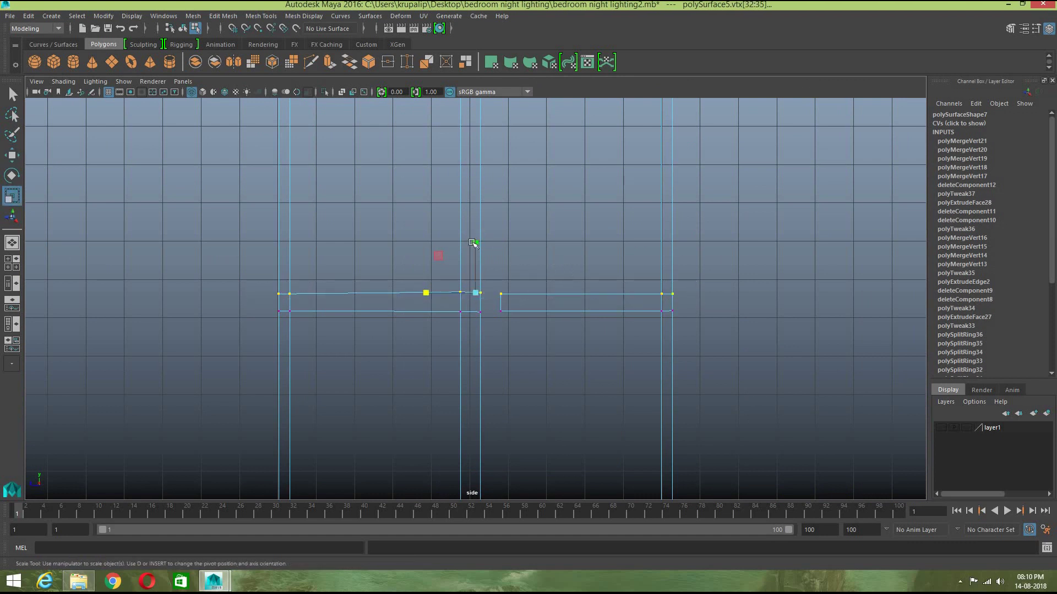
pyautogui.moveTo(702, 353); pyautogui.dragTo(258, 297)
pyautogui.moveTo(477, 264); pyautogui.dragTo(478, 284)
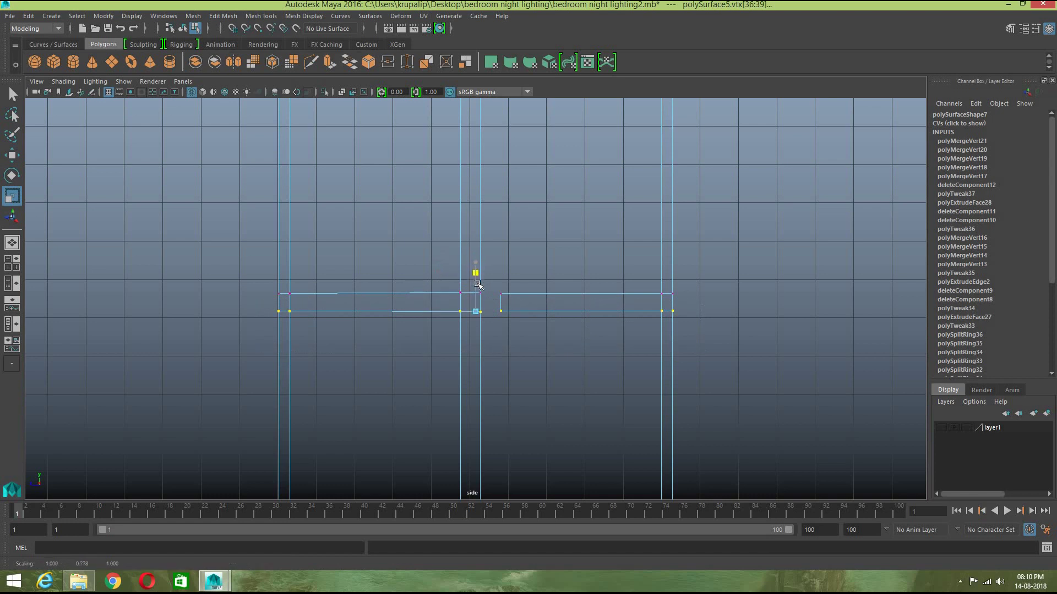
pyautogui.click(216, 333)
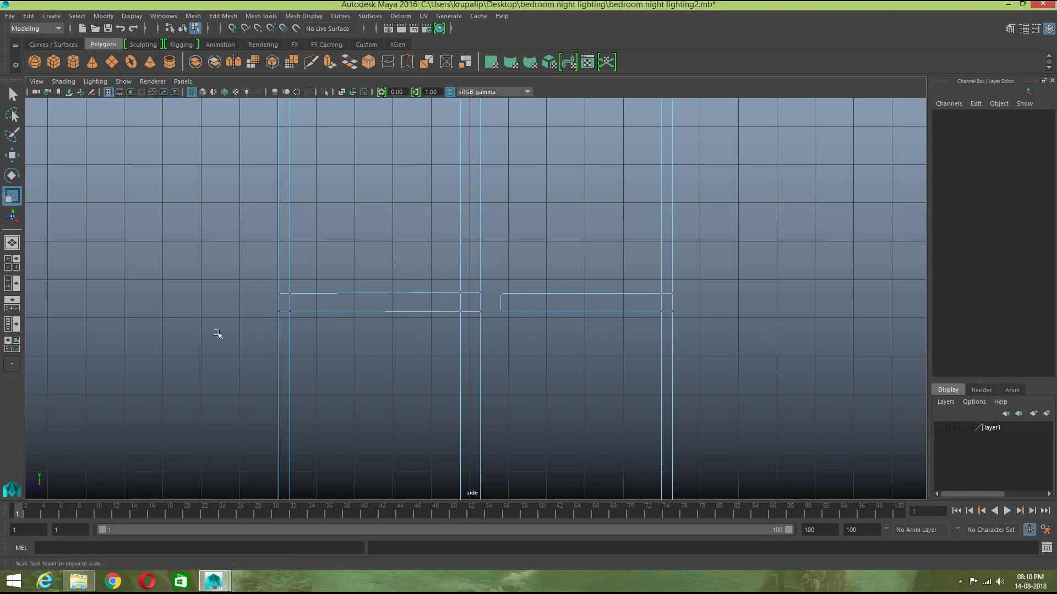
# Step: In the perspective view, move the open end vertices of the second crossbar half up against the centre bar
pyautogui.click(14, 248)
pyautogui.scroll(3, 537, 380)
pyautogui.keyDown('alt'); pyautogui.moveTo(580, 397); pyautogui.dragTo(540, 234); pyautogui.keyUp('alt')
pyautogui.press('w')
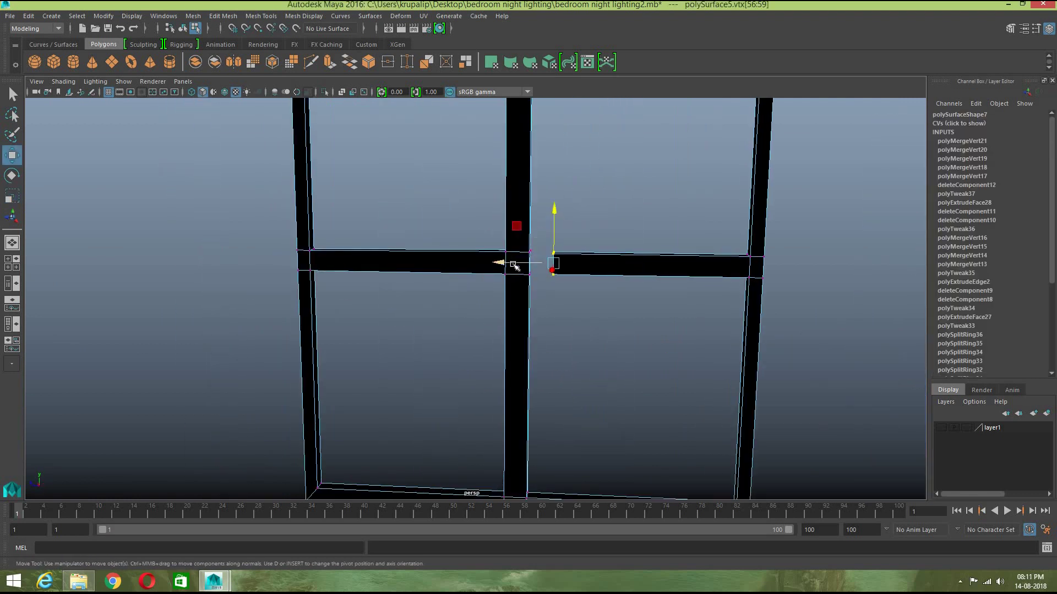
pyautogui.moveTo(503, 262); pyautogui.dragTo(484, 263)
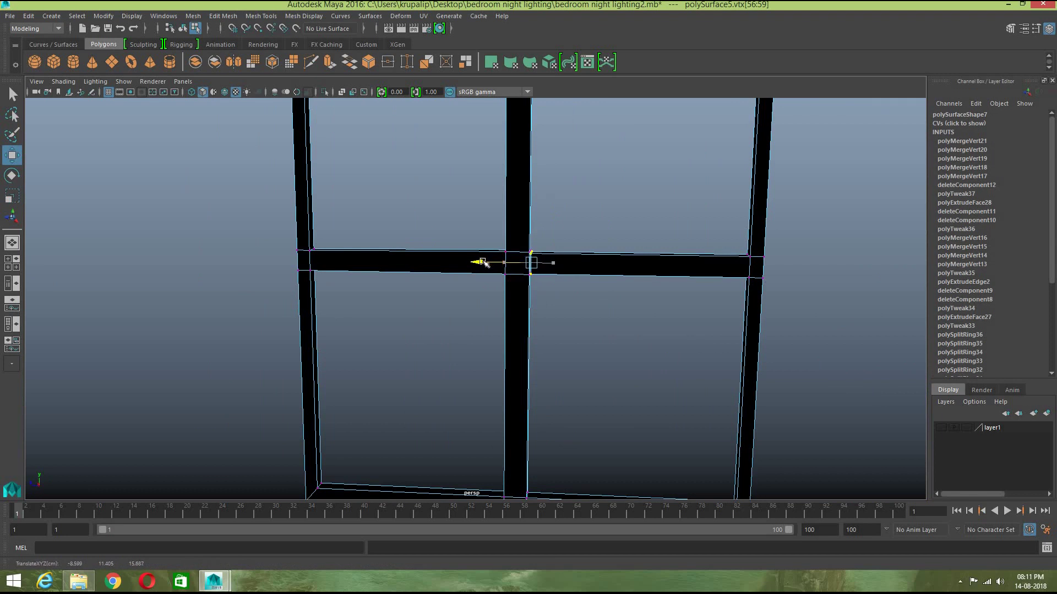
# Step: Merge the upper and lower end vertices of the second crossbar half with the centre bar on one side of the frame
pyautogui.press('f')
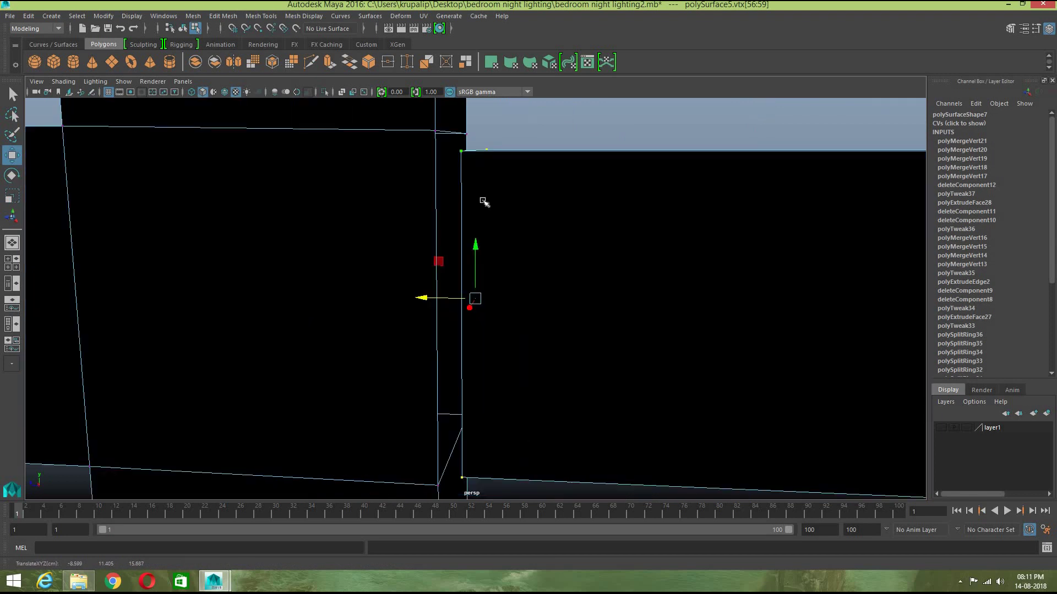
pyautogui.scroll(-2, 487, 213)
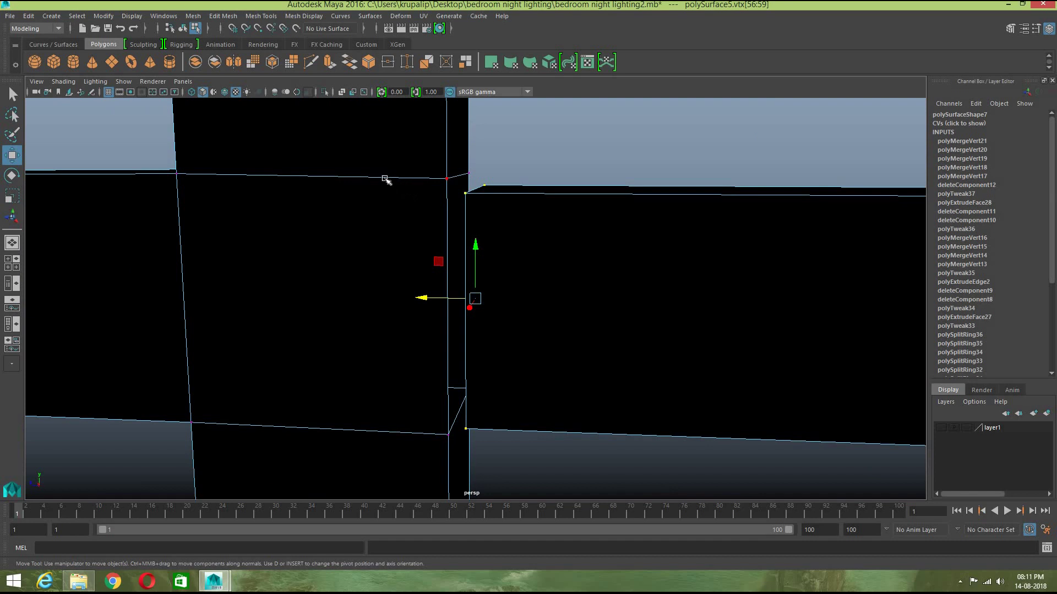
pyautogui.moveTo(481, 204); pyautogui.dragTo(437, 177)
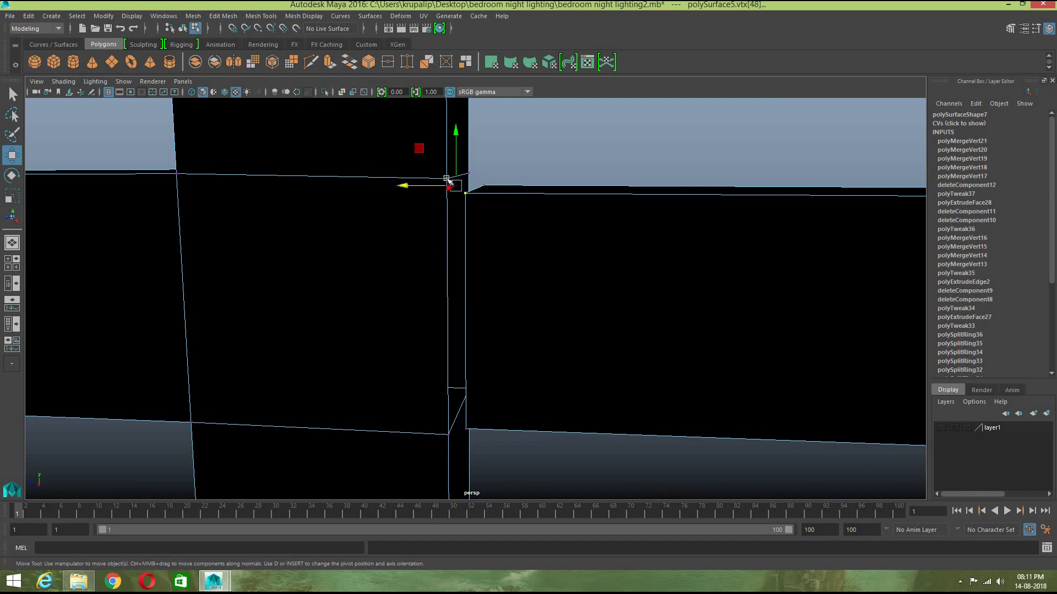
pyautogui.click(389, 62)
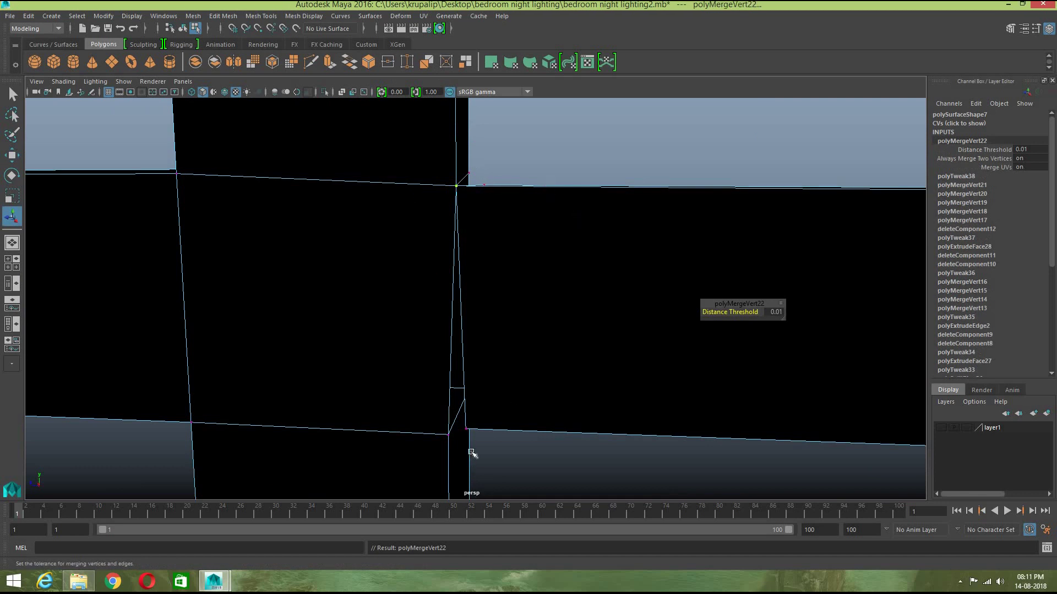
pyautogui.moveTo(476, 443); pyautogui.dragTo(434, 426)
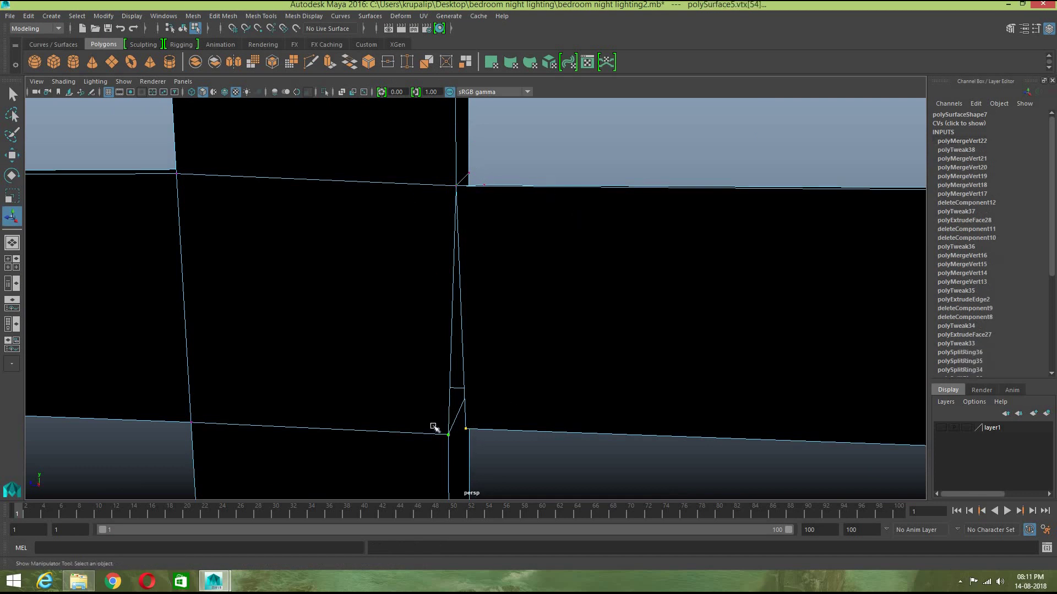
pyautogui.press('g')
pyautogui.keyDown('alt'); pyautogui.moveTo(559, 429); pyautogui.dragTo(484, 208); pyautogui.keyUp('alt')
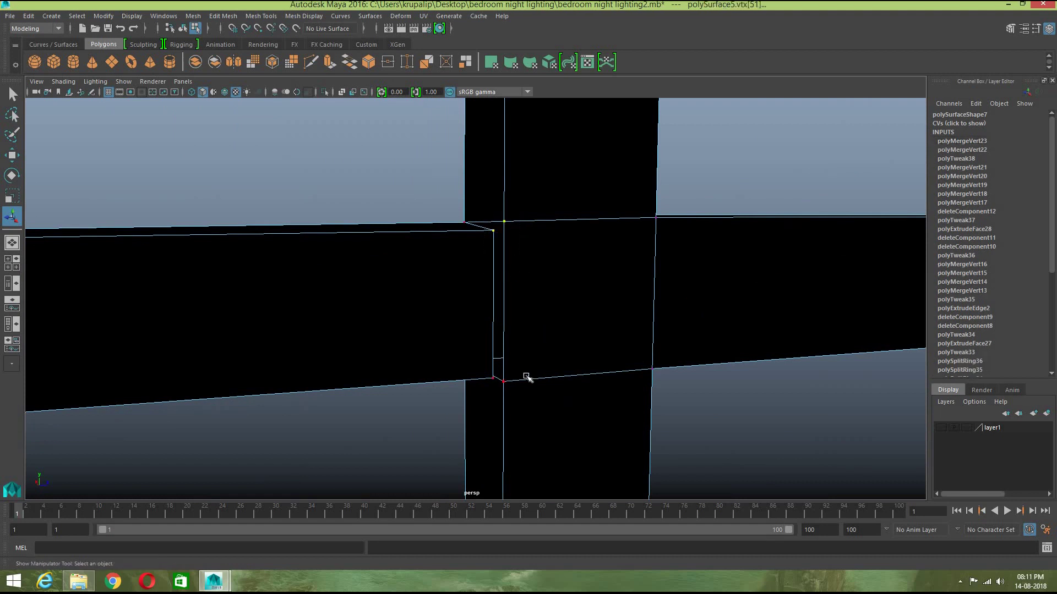
# Step: Merge the remaining upper and lower end vertices of the crossbar half with the centre bar and return the frame to object mode
pyautogui.press('g')
pyautogui.moveTo(508, 386); pyautogui.dragTo(487, 363)
pyautogui.press('g')
pyautogui.scroll(-5, 546, 360)
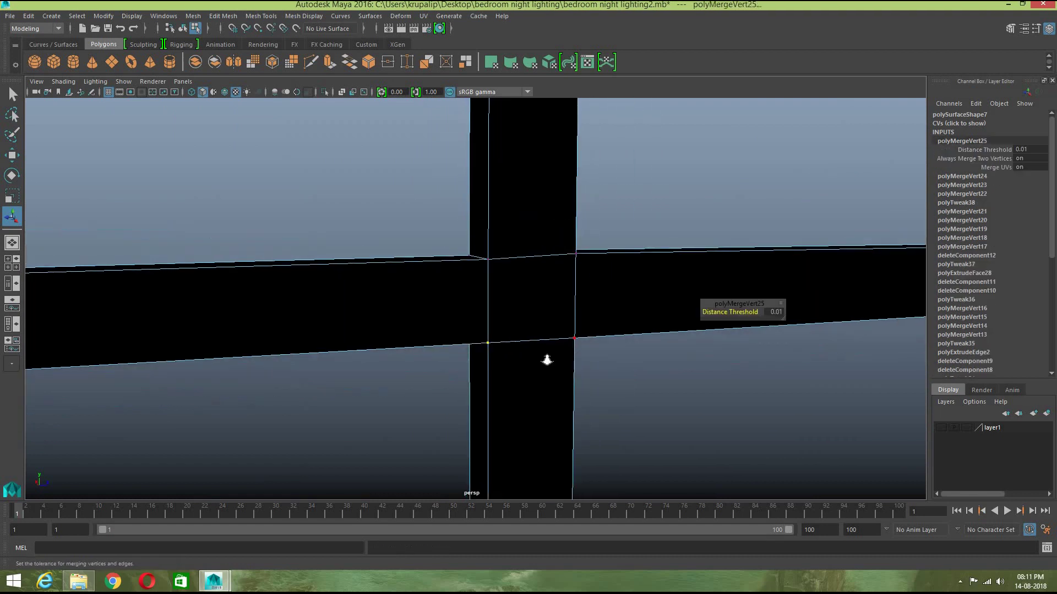
pyautogui.scroll(-8, 547, 360)
pyautogui.keyDown('alt'); pyautogui.moveTo(609, 401); pyautogui.dragTo(582, 344); pyautogui.keyUp('alt')
pyautogui.moveTo(578, 263); pyautogui.dragTo(645, 248, button='right')
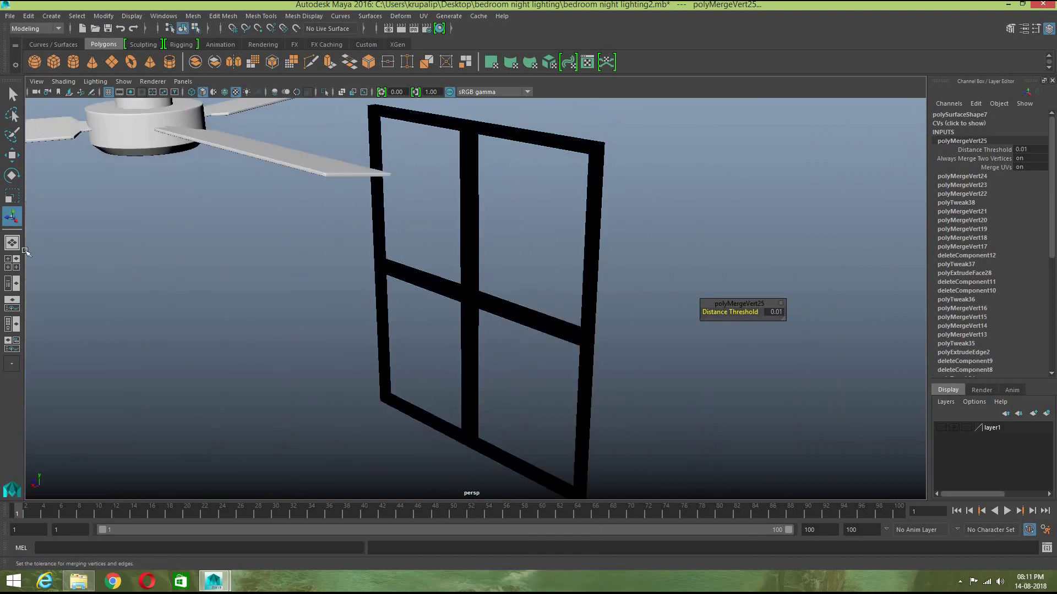
pyautogui.keyDown('alt'); pyautogui.moveTo(606, 320); pyautogui.dragTo(653, 303); pyautogui.keyUp('alt')
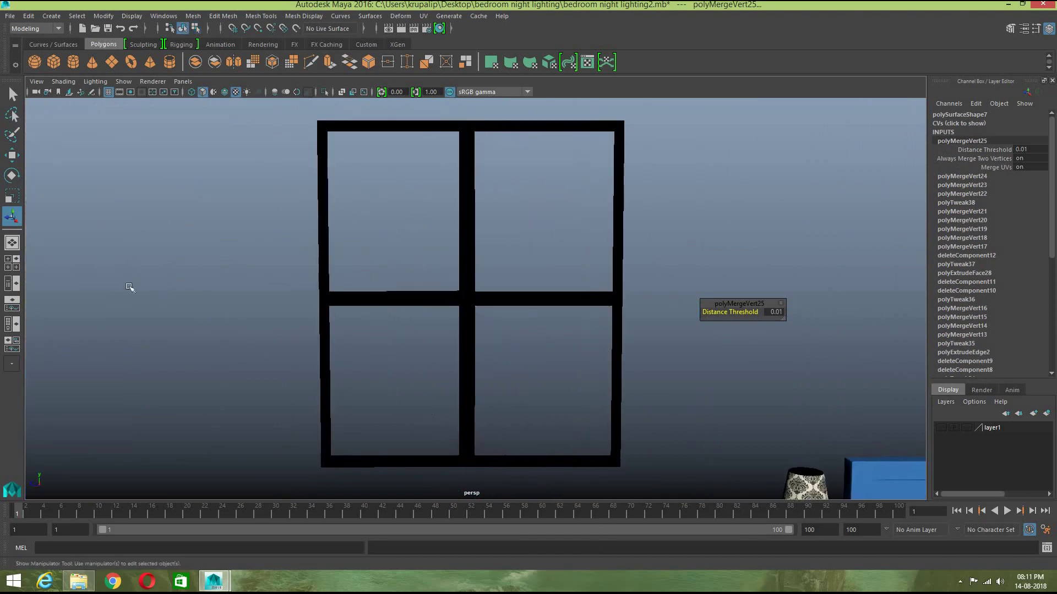
# Step: In the side view, scale the crossbar's lower and upper vertex rows vertically to level them across the frame
pyautogui.click(19, 261)
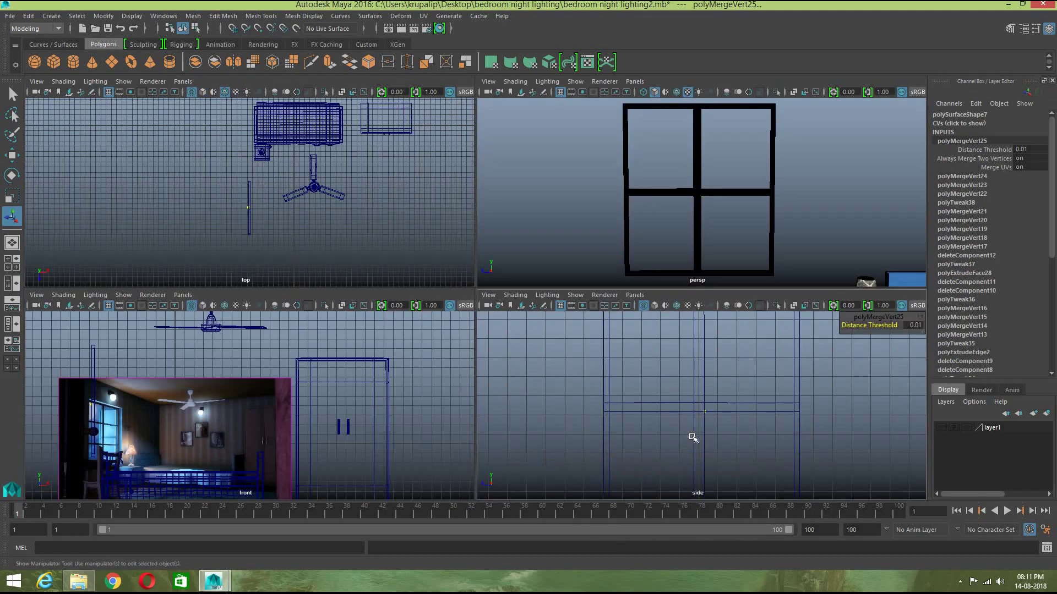
pyautogui.press('space')
pyautogui.click(484, 420)
pyautogui.scroll(-3, 477, 406)
pyautogui.moveTo(477, 264); pyautogui.dragTo(424, 265, button='right')
pyautogui.moveTo(322, 289); pyautogui.dragTo(637, 306)
pyautogui.press('r')
pyautogui.moveTo(476, 251); pyautogui.dragTo(497, 288)
pyautogui.moveTo(637, 333); pyautogui.dragTo(283, 303)
pyautogui.moveTo(476, 260); pyautogui.dragTo(476, 279)
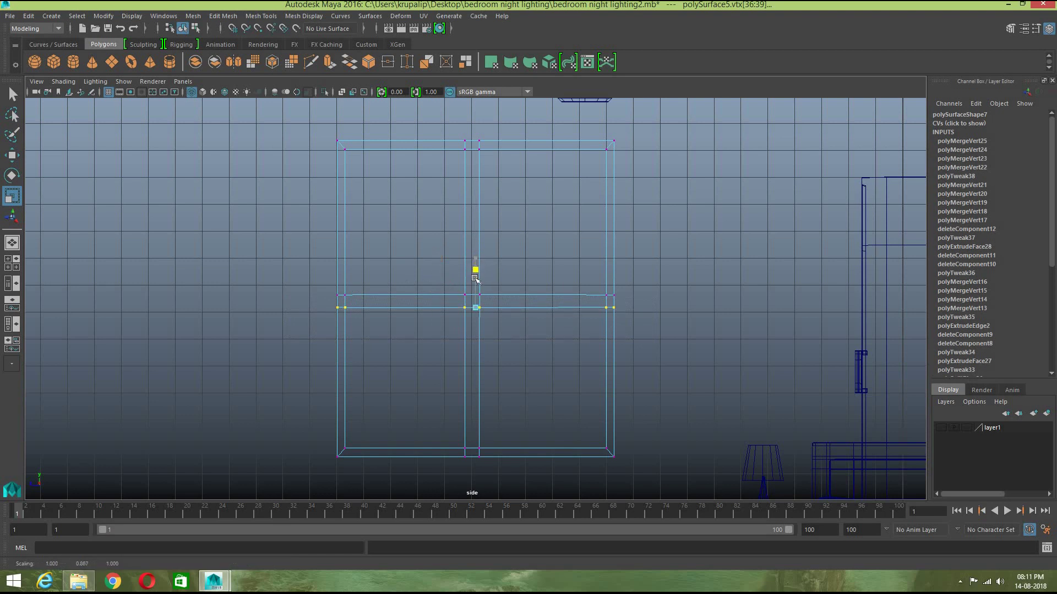
pyautogui.moveTo(312, 270); pyautogui.dragTo(545, 299)
pyautogui.moveTo(476, 248); pyautogui.dragTo(480, 261)
# Step: Narrow the centre bar by moving one of its vertex columns inward, and scale the opposite column horizontally to straighten it
pyautogui.click(649, 299)
pyautogui.moveTo(442, 116); pyautogui.dragTo(474, 460)
pyautogui.moveTo(415, 299); pyautogui.dragTo(430, 318)
pyautogui.press('w')
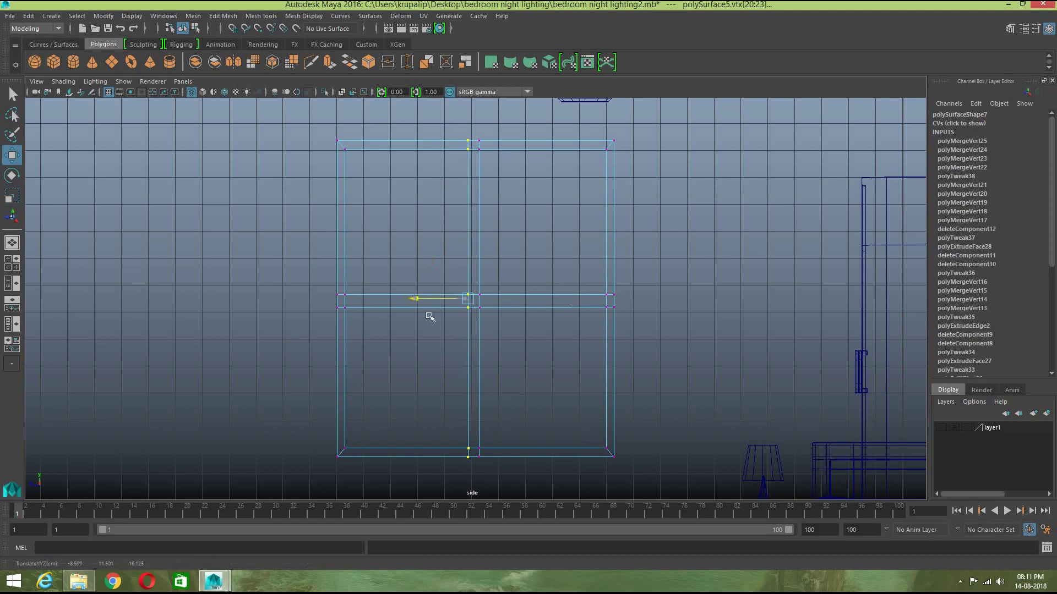
pyautogui.moveTo(526, 478); pyautogui.dragTo(475, 122)
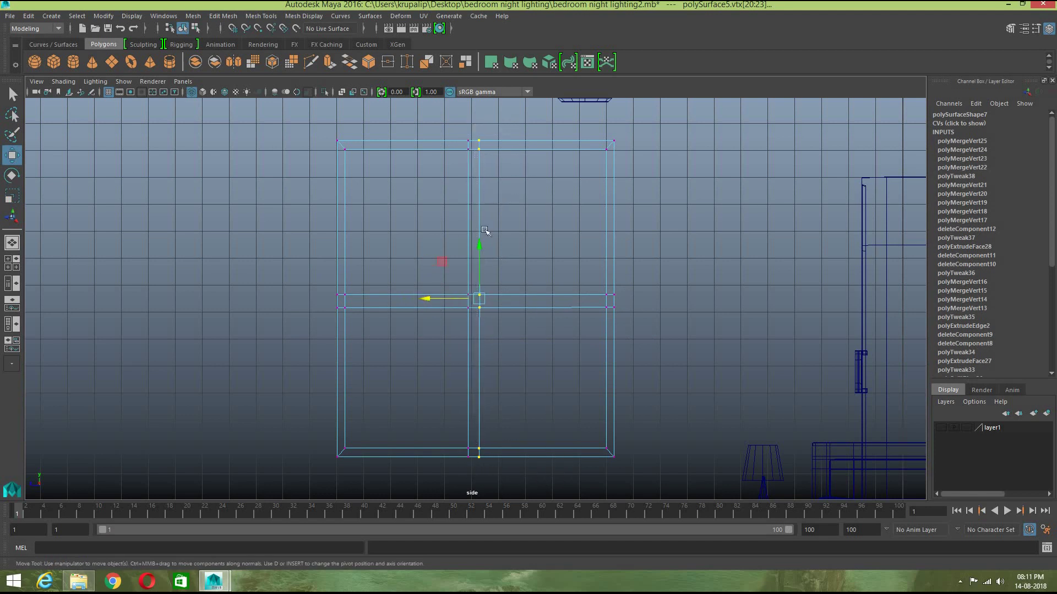
pyautogui.press('r')
pyautogui.moveTo(429, 299); pyautogui.dragTo(447, 304)
pyautogui.click(522, 405)
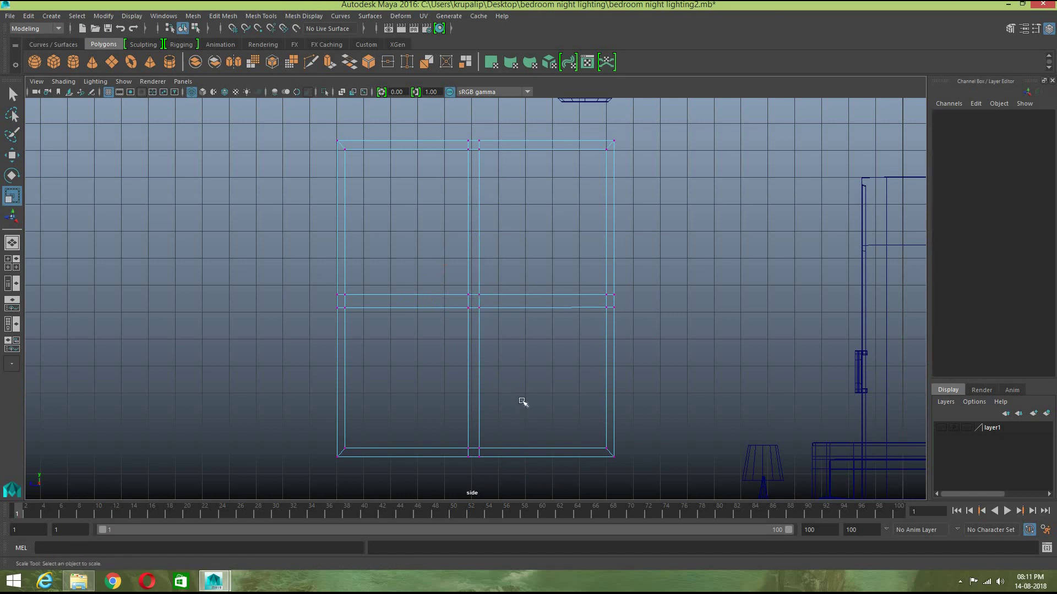
# Step: Move all the centre bar's vertices sideways to the middle of the frame and return to object mode
pyautogui.moveTo(435, 264); pyautogui.dragTo(439, 119)
pyautogui.press('w')
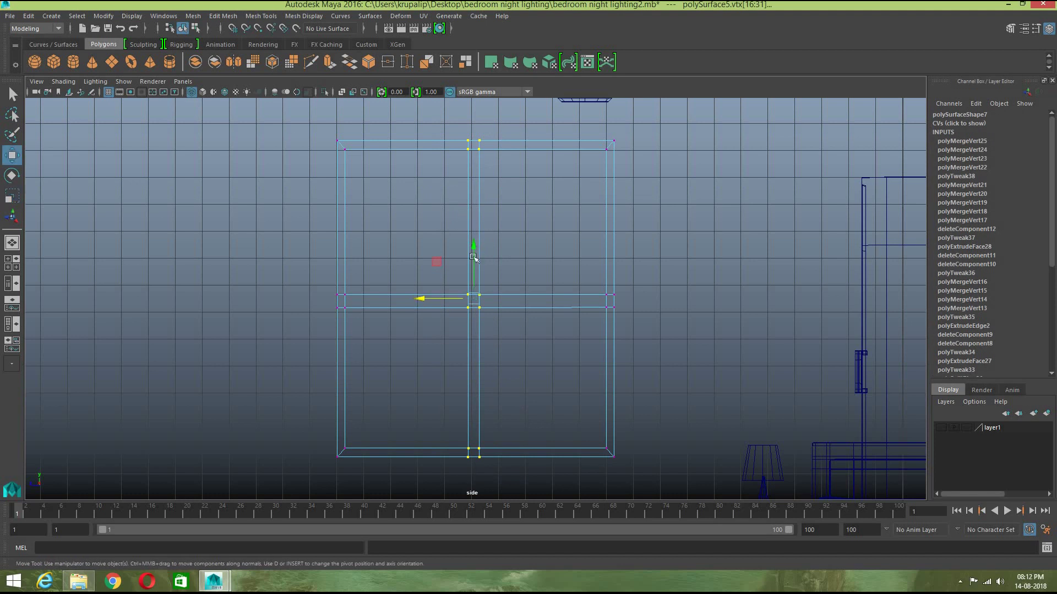
pyautogui.moveTo(421, 300); pyautogui.dragTo(422, 301)
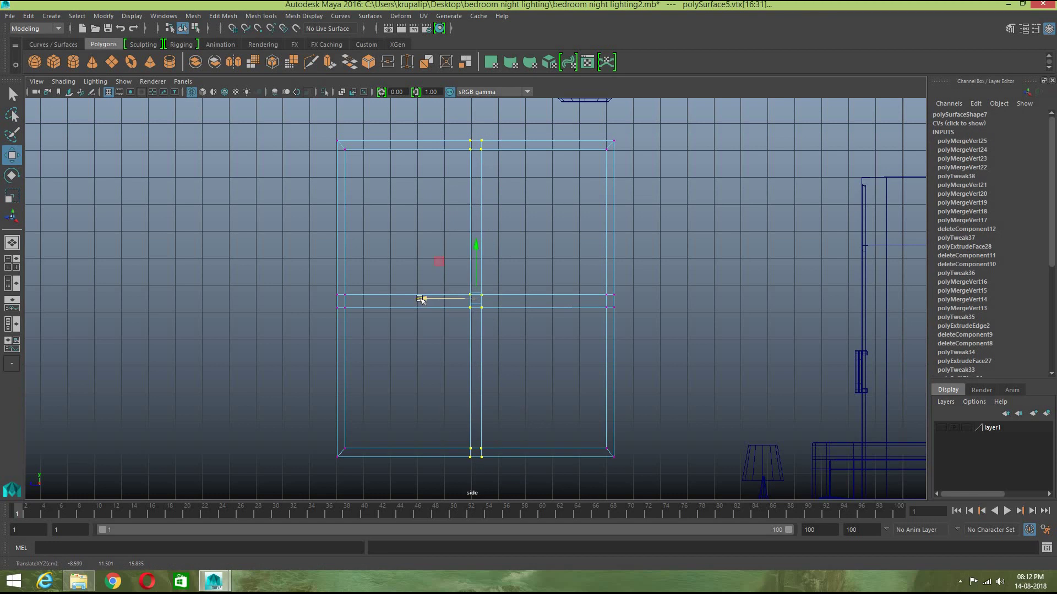
pyautogui.moveTo(560, 265); pyautogui.dragTo(627, 248, button='right')
pyautogui.click(678, 307)
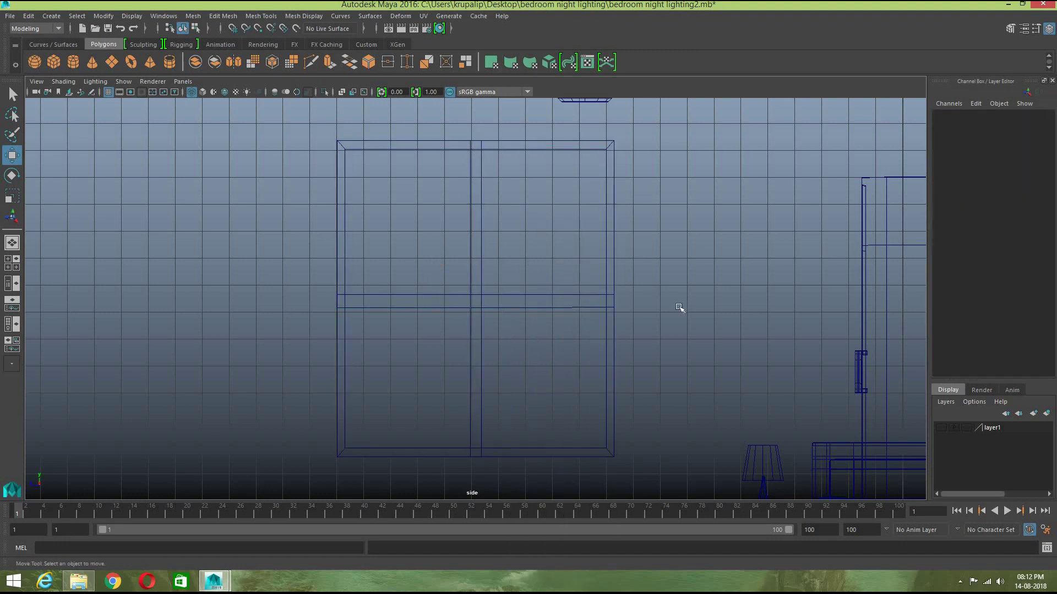
# Step: Make layer1 visible to show the room around the window in the perspective view, and save the scene
pyautogui.click(941, 428)
pyautogui.click(12, 243)
pyautogui.press('7')
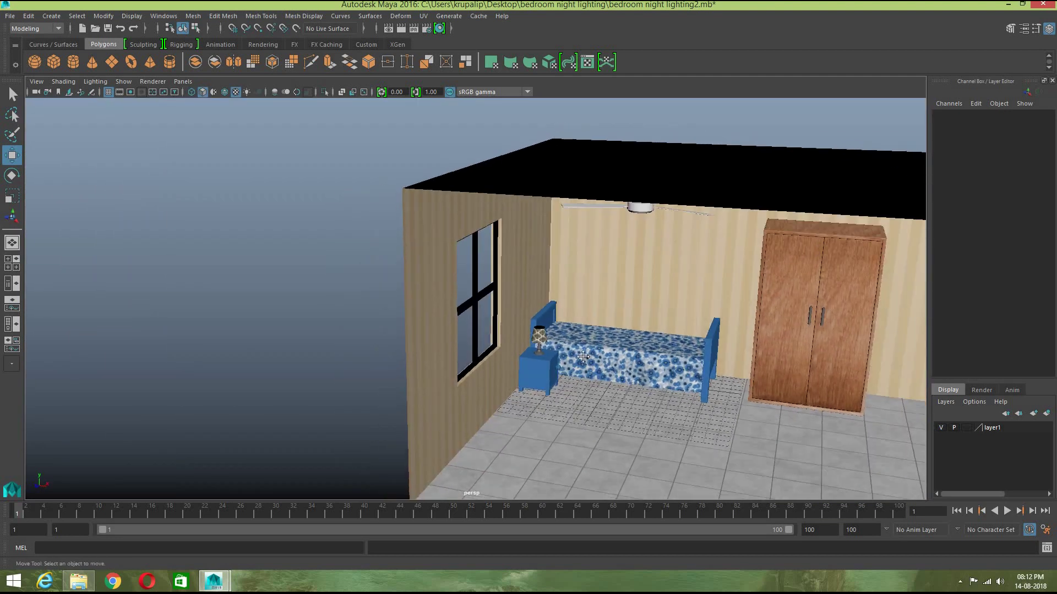
pyautogui.keyDown('alt'); pyautogui.moveTo(583, 357); pyautogui.dragTo(495, 312, button='middle'); pyautogui.keyUp('alt')
pyautogui.keyDown('alt'); pyautogui.moveTo(476, 341); pyautogui.dragTo(496, 322); pyautogui.keyUp('alt')
pyautogui.scroll(3, 370, 360)
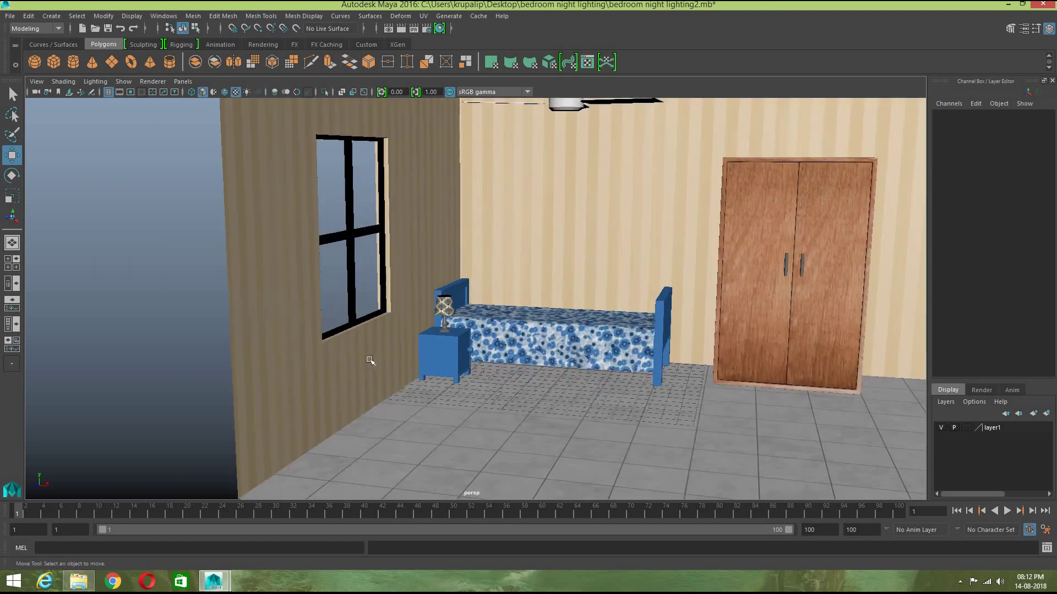
pyautogui.scroll(3, 368, 359)
pyautogui.moveTo(360, 355)
pyautogui.keyDown('alt'); pyautogui.mouseDown()
pyautogui.moveTo(409, 353)
pyautogui.moveTo(349, 352)
pyautogui.mouseUp(); pyautogui.keyUp('alt')
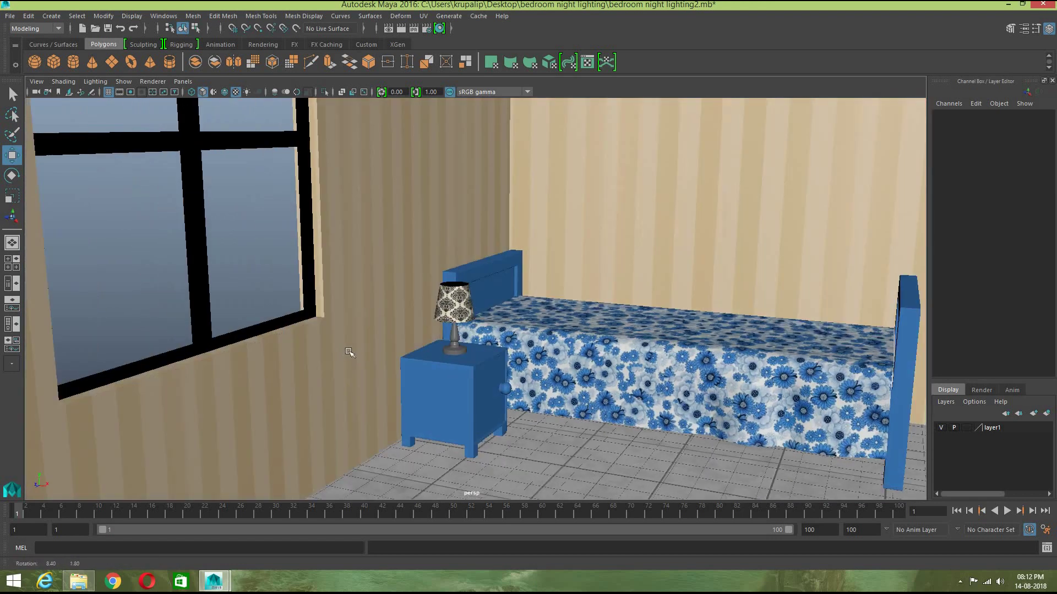
pyautogui.scroll(-5, 349, 353)
pyautogui.hotkey('ctrl', 's')
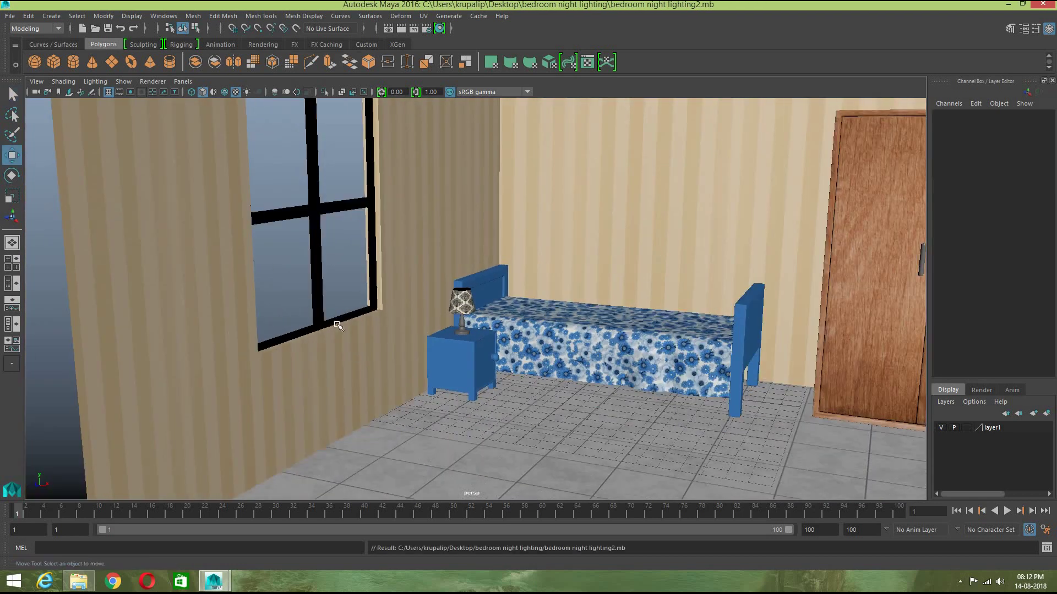
# Step: Thicken the window frame by scaling it along X to about 0.43
pyautogui.click(337, 324)
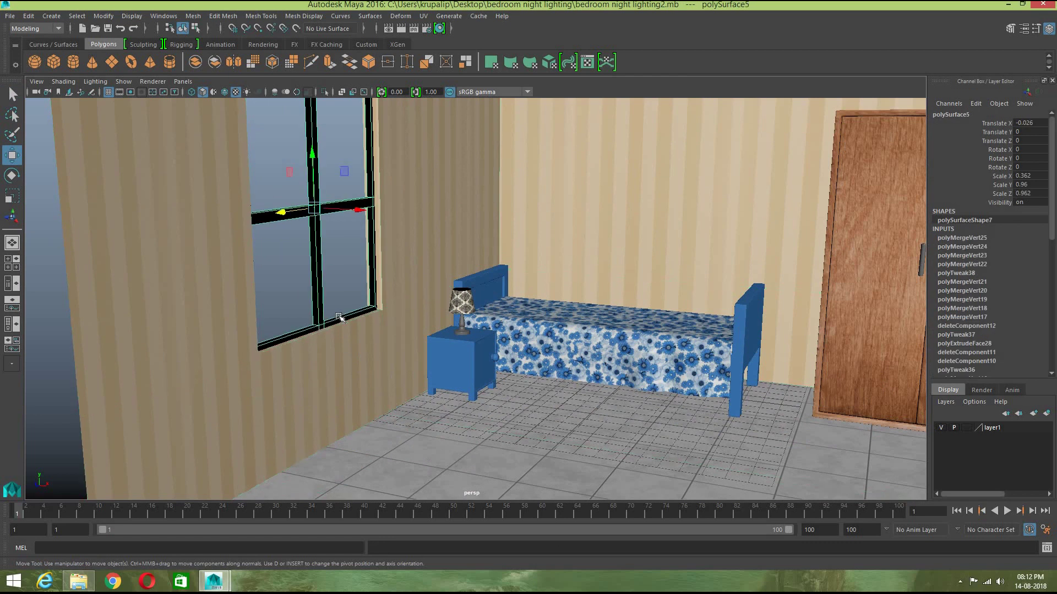
pyautogui.press('r')
pyautogui.moveTo(359, 210); pyautogui.dragTo(366, 212)
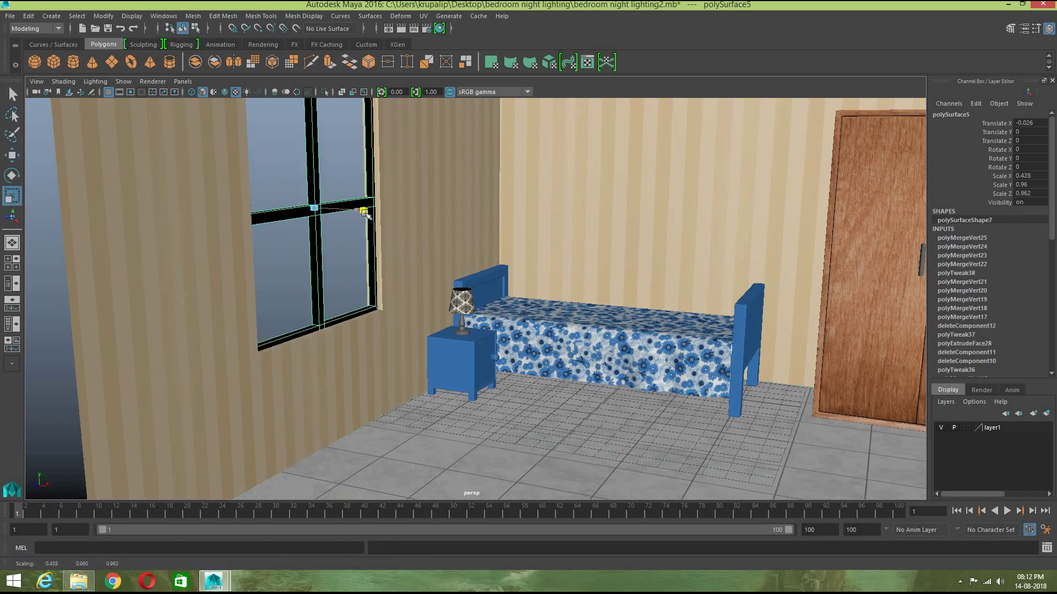
pyautogui.click(350, 271)
pyautogui.keyDown('alt'); pyautogui.moveTo(354, 278); pyautogui.dragTo(363, 325); pyautogui.keyUp('alt')
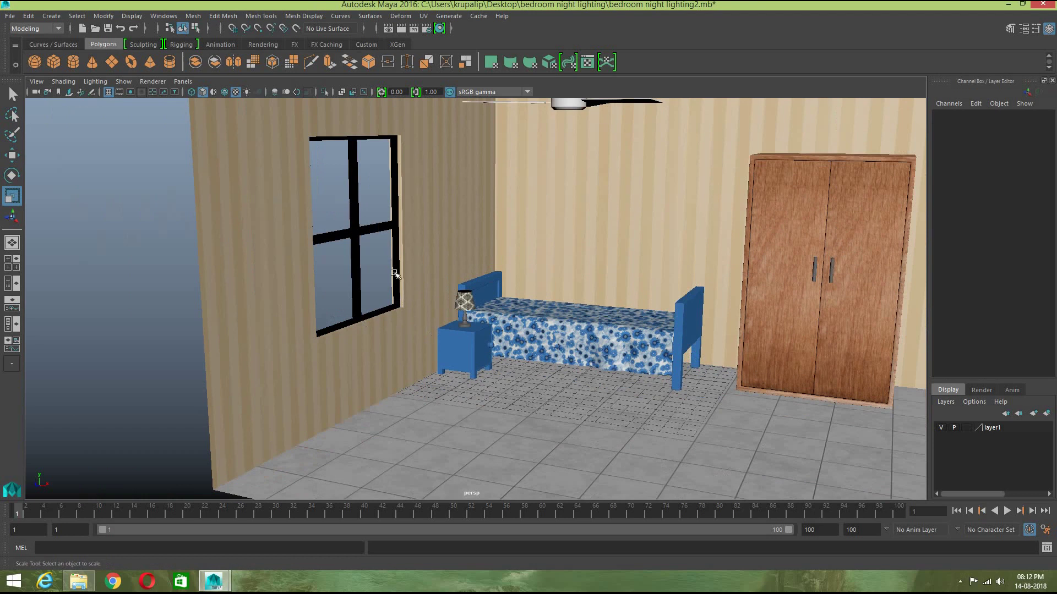
pyautogui.moveTo(397, 267); pyautogui.dragTo(416, 292, button='right')
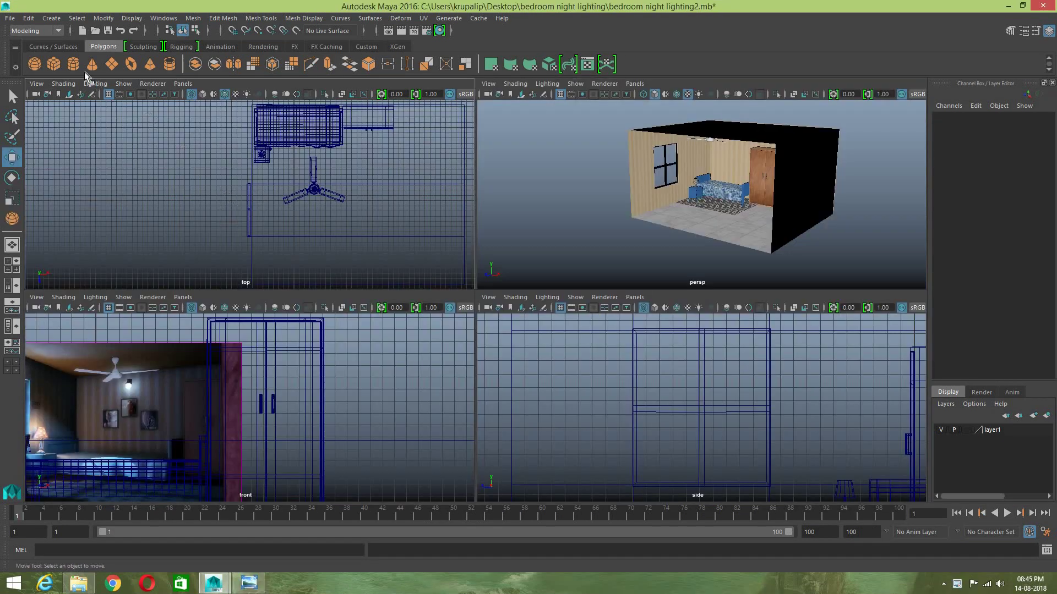
# Step: In the top view, draw a polygon sphere of about 1.16 radius outside the room with 6 axis and 6 height subdivisions
pyautogui.click(38, 64)
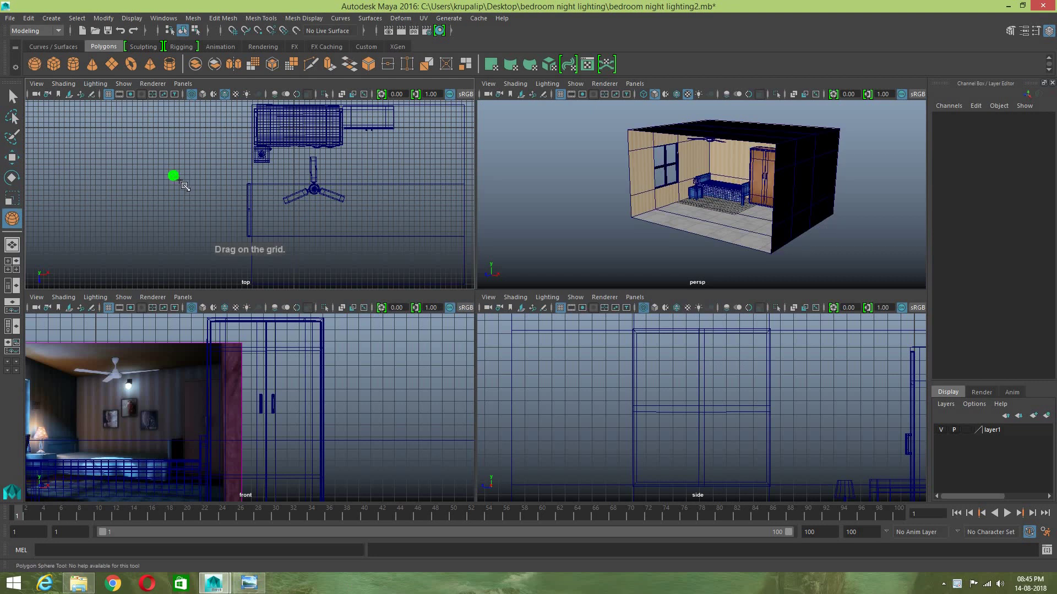
pyautogui.moveTo(179, 181); pyautogui.dragTo(179, 181)
pyautogui.click(1036, 257)
pyautogui.write('6')
pyautogui.press('Tab')
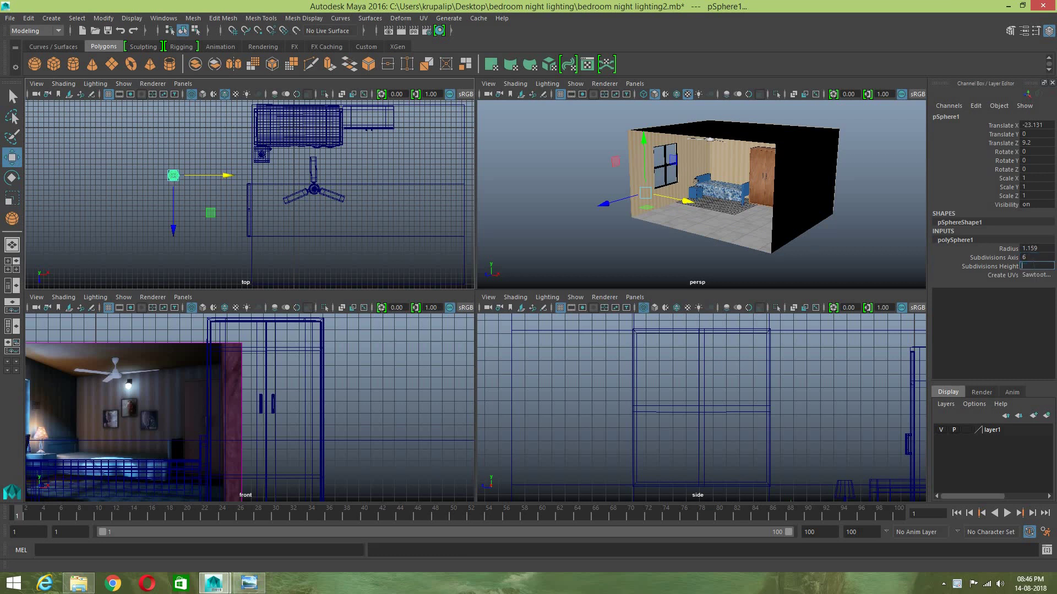
pyautogui.write('6')
pyautogui.press('Return')
pyautogui.click(268, 202)
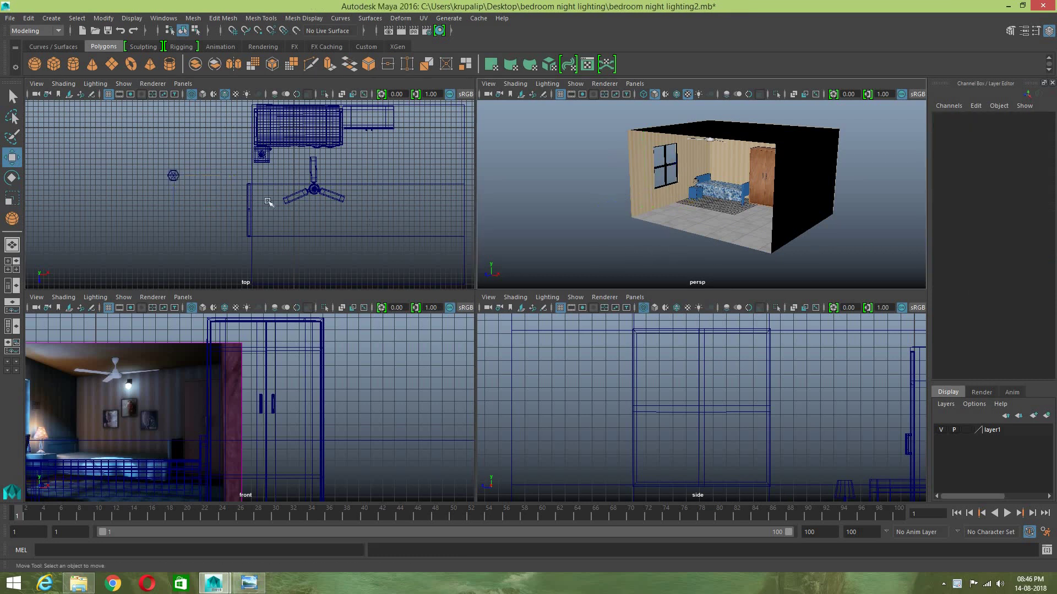
# Step: Move the sphere up and in front of the room to about X 21.8, Y 13 and Z 34.3
pyautogui.moveTo(160, 178); pyautogui.dragTo(221, 191)
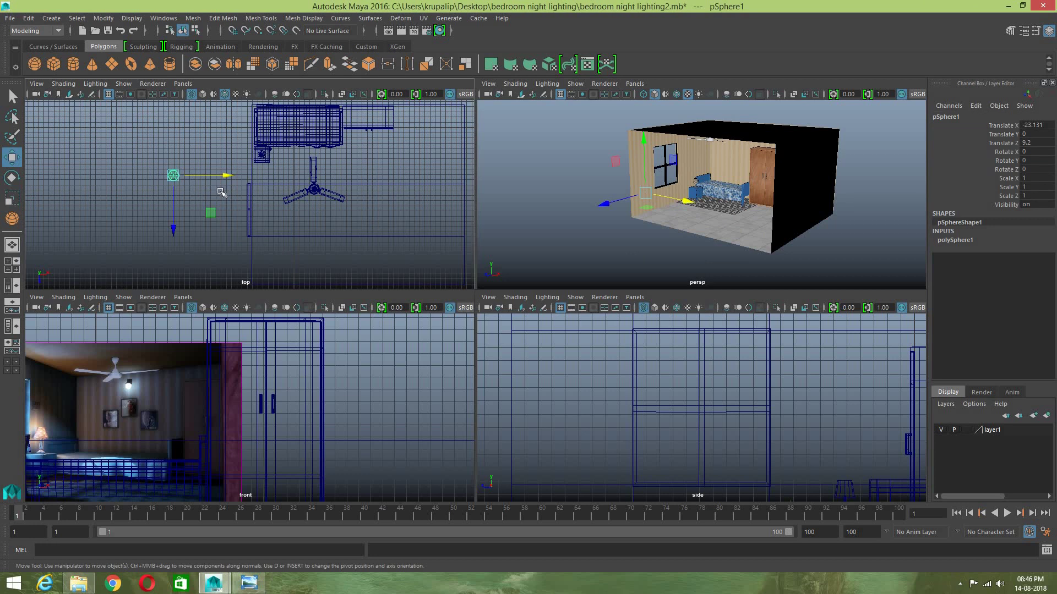
pyautogui.scroll(-4, 615, 389)
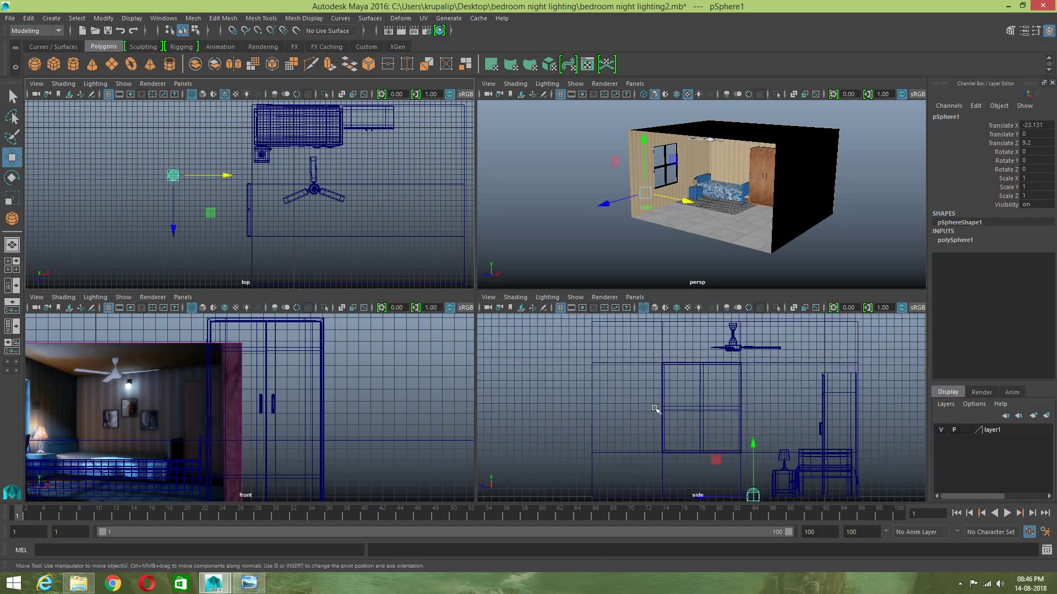
pyautogui.scroll(-2, 654, 408)
pyautogui.moveTo(746, 486); pyautogui.dragTo(577, 398)
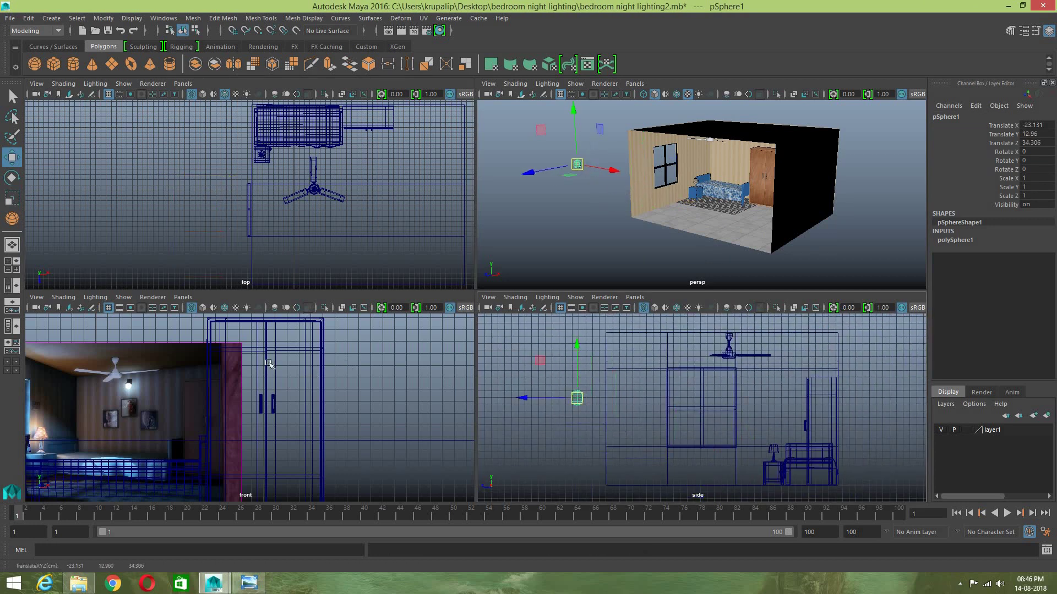
pyautogui.scroll(-5, 259, 370)
pyautogui.moveTo(71, 384); pyautogui.dragTo(281, 384)
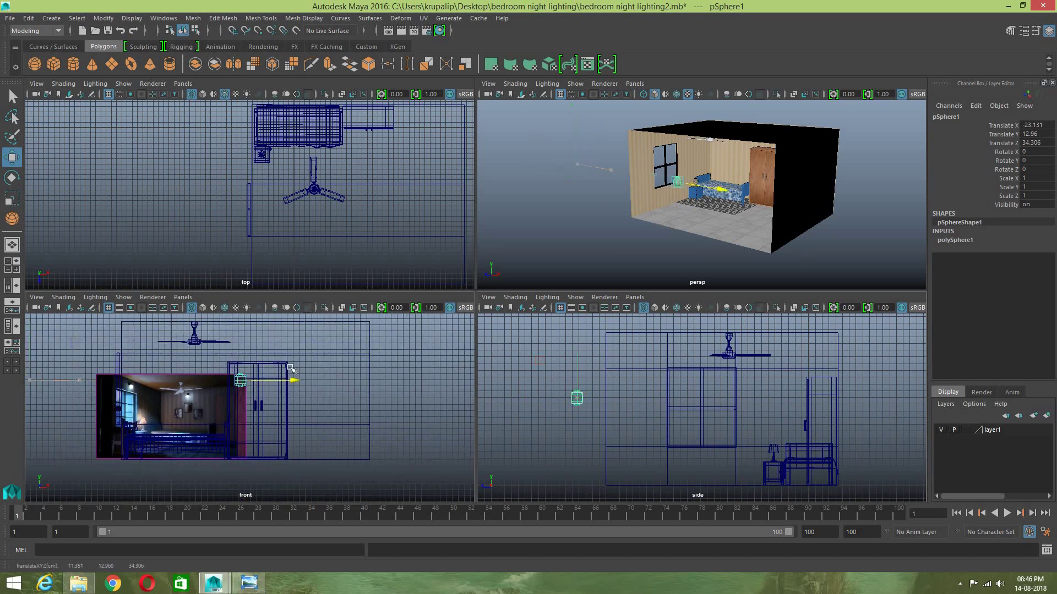
pyautogui.moveTo(739, 198); pyautogui.dragTo(776, 209)
# Step: Scale the sphere down uniformly to about 0.53
pyautogui.press('r')
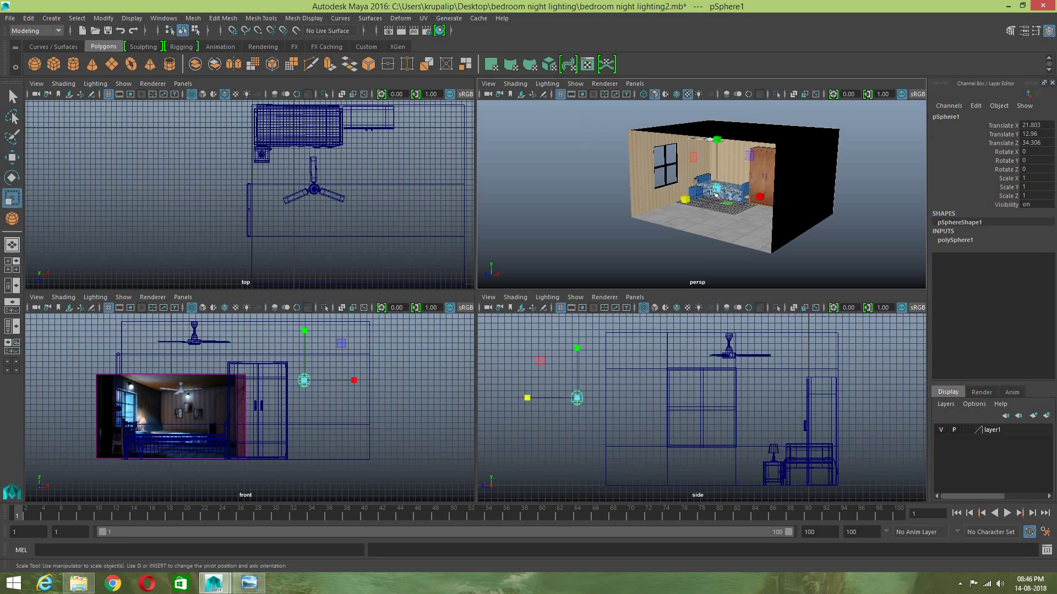
pyautogui.moveTo(717, 190); pyautogui.dragTo(728, 217)
pyautogui.press('space')
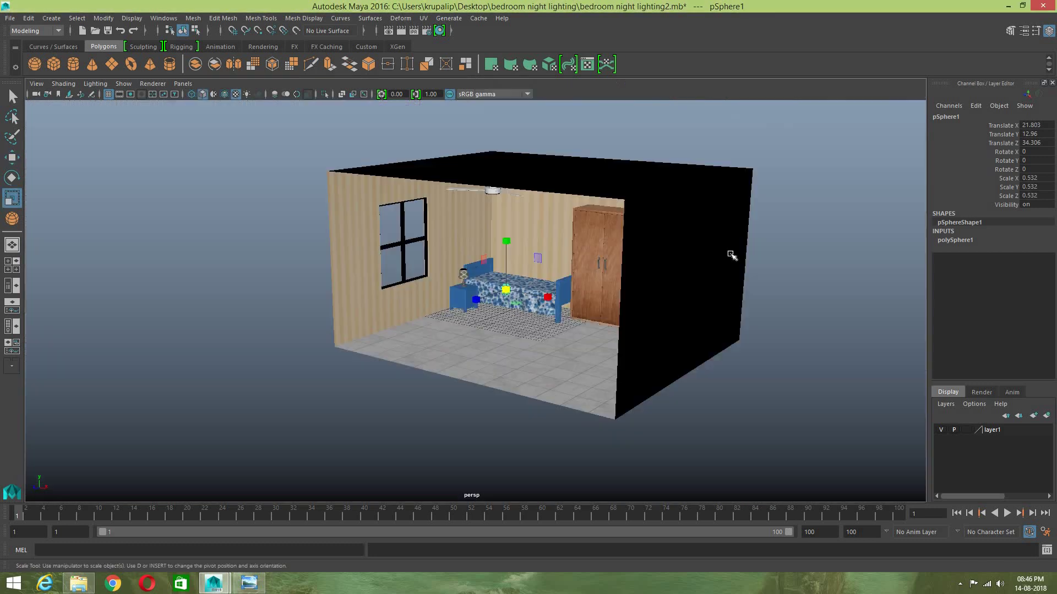
pyautogui.scroll(10, 732, 255)
pyautogui.scroll(-10, 666, 288)
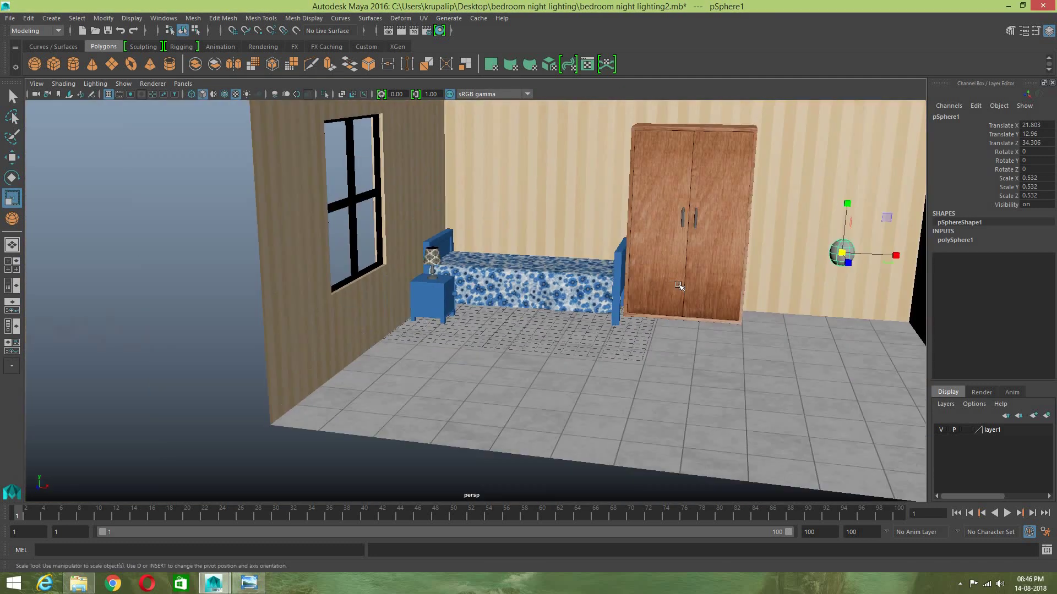
pyautogui.moveTo(677, 288)
pyautogui.keyDown('alt'); pyautogui.mouseDown()
pyautogui.moveTo(727, 295)
pyautogui.moveTo(677, 293)
pyautogui.mouseUp(); pyautogui.keyUp('alt')
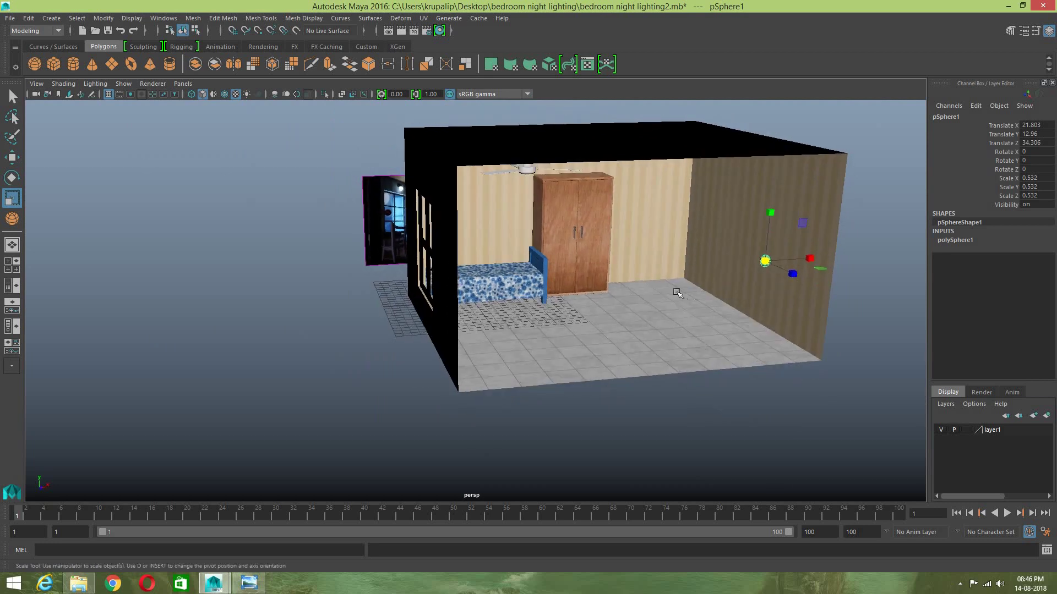
# Step: In the perspective view, move the sphere into the room above the bed, to about X -2.8 and Z -1.9
pyautogui.press('w')
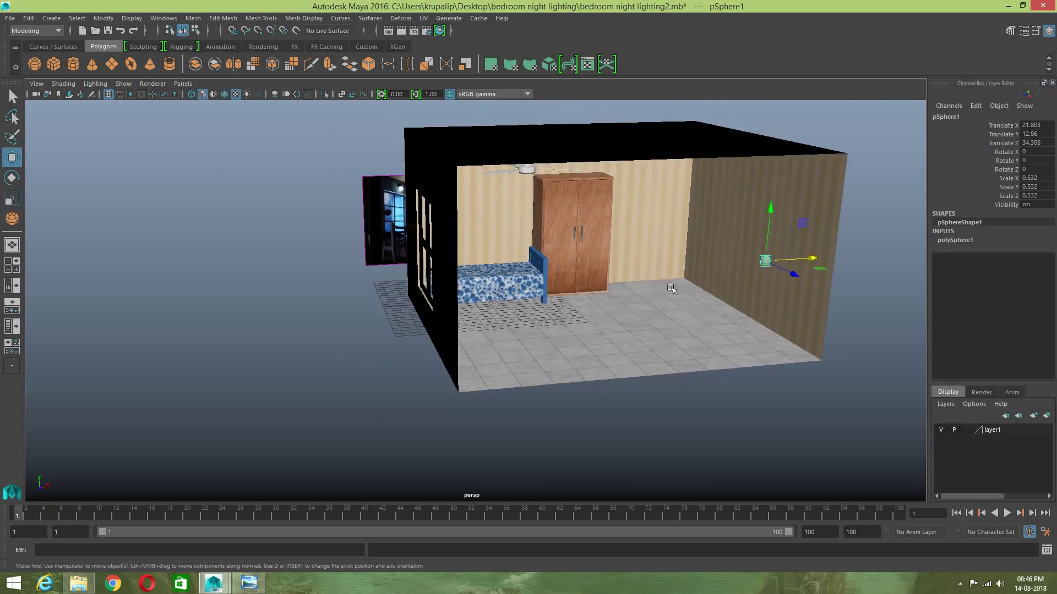
pyautogui.moveTo(793, 274); pyautogui.dragTo(527, 228)
pyautogui.scroll(5, 630, 268)
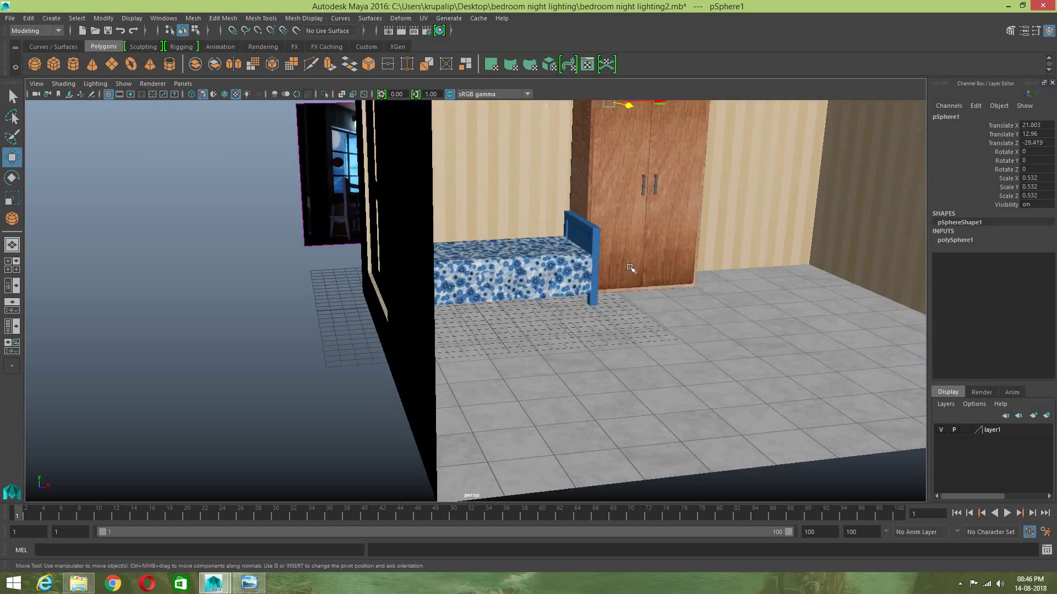
pyautogui.keyDown('alt'); pyautogui.moveTo(631, 268); pyautogui.dragTo(647, 236); pyautogui.keyUp('alt')
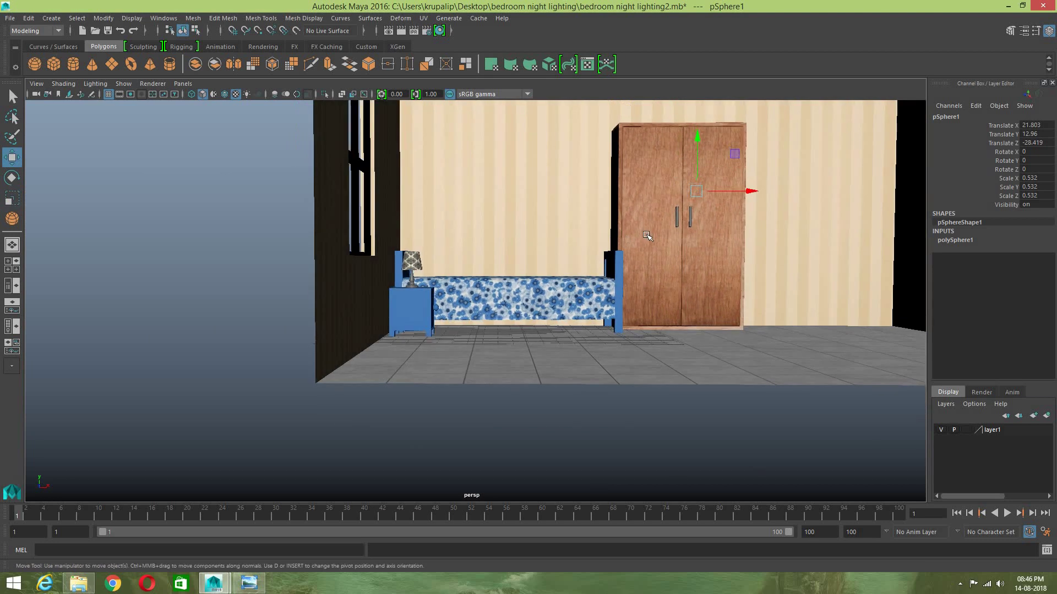
pyautogui.keyDown('alt'); pyautogui.moveTo(711, 210); pyautogui.dragTo(866, 222); pyautogui.keyUp('alt')
pyautogui.keyDown('alt'); pyautogui.moveTo(787, 243); pyautogui.dragTo(724, 290, button='middle'); pyautogui.keyUp('alt')
pyautogui.moveTo(848, 254); pyautogui.dragTo(409, 254)
pyautogui.moveTo(478, 257)
pyautogui.keyDown('alt'); pyautogui.mouseDown()
pyautogui.moveTo(448, 276)
pyautogui.moveTo(476, 266)
pyautogui.moveTo(476, 253)
pyautogui.mouseUp(); pyautogui.keyUp('alt')
pyautogui.moveTo(416, 234); pyautogui.dragTo(422, 261)
pyautogui.moveTo(681, 276); pyautogui.dragTo(568, 278)
pyautogui.keyDown('alt'); pyautogui.moveTo(755, 319); pyautogui.dragTo(608, 303); pyautogui.keyUp('alt')
pyautogui.keyDown('alt'); pyautogui.moveTo(712, 359); pyautogui.dragTo(803, 358); pyautogui.keyUp('alt')
pyautogui.click(12, 265)
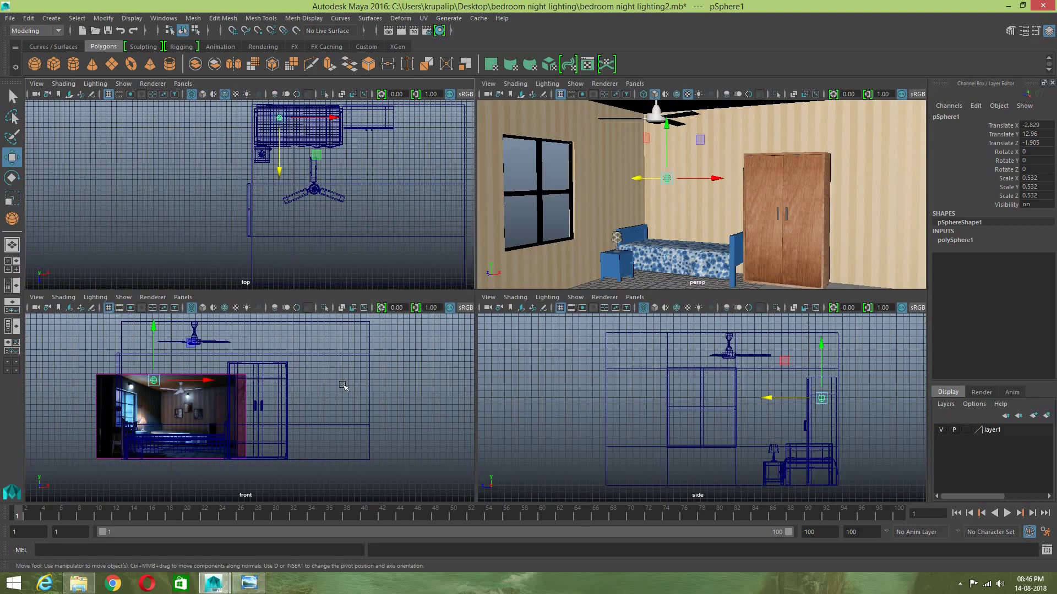
# Step: Move the sphere along X to about 0.8, using the front view's reference image
pyautogui.scroll(3, 249, 401)
pyautogui.moveTo(146, 364); pyautogui.dragTo(181, 363)
pyautogui.click(335, 116)
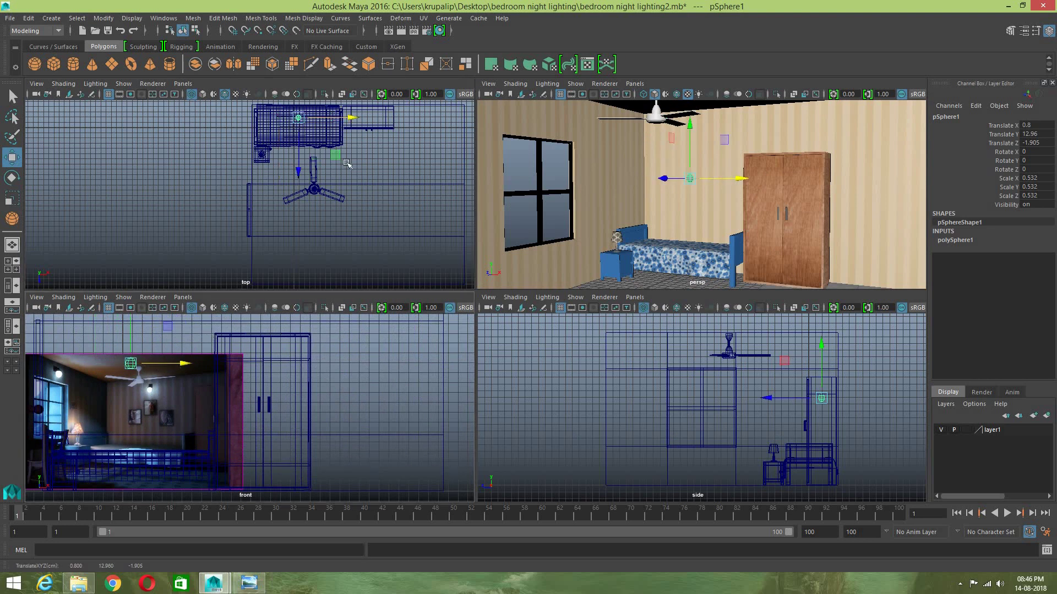
# Step: Move the sphere back along Z to about -3.83, towards the wall behind the bed, working in the top view
pyautogui.press('f')
pyautogui.scroll(-8, 319, 210)
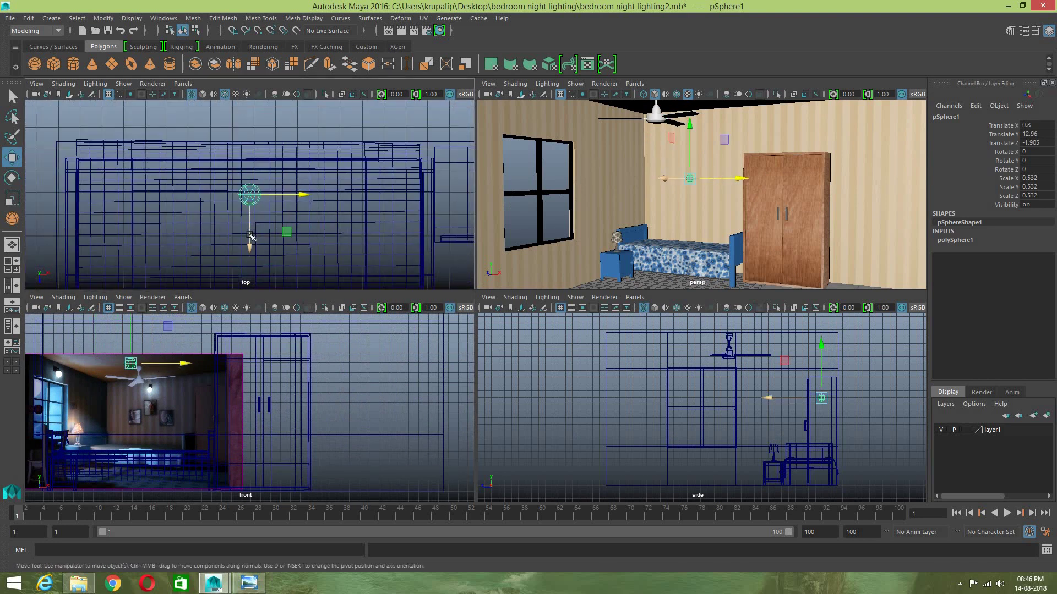
pyautogui.scroll(-8, 255, 242)
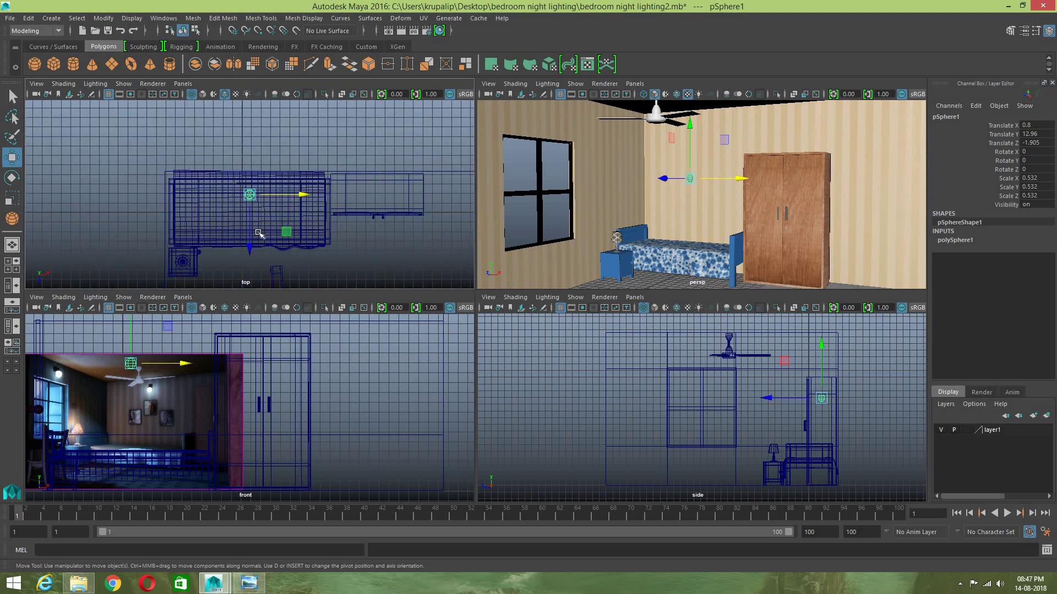
pyautogui.moveTo(250, 244); pyautogui.dragTo(252, 237)
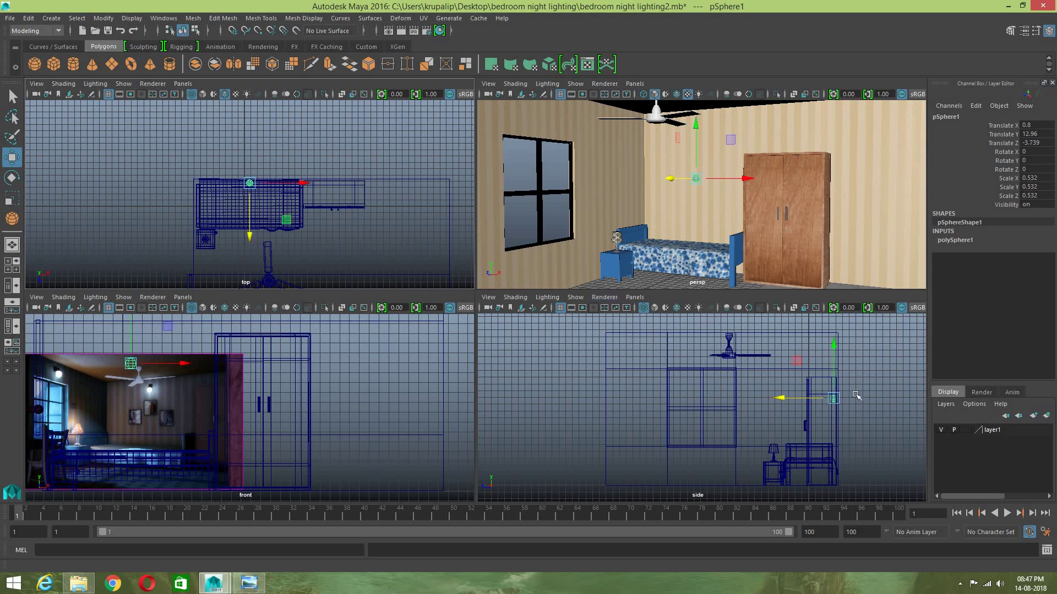
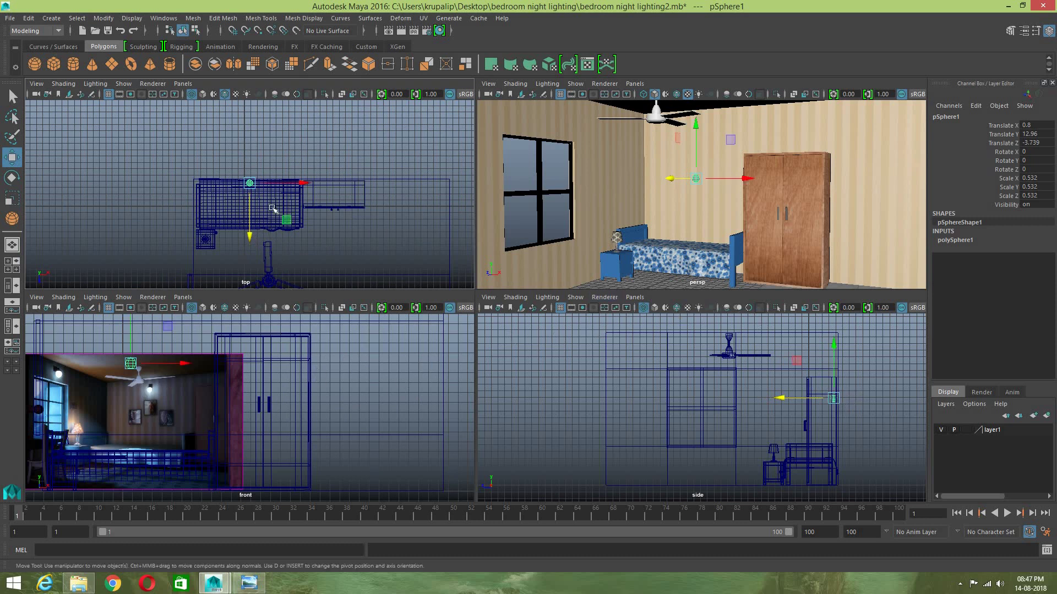
pyautogui.press('f')
pyautogui.scroll(-5, 284, 213)
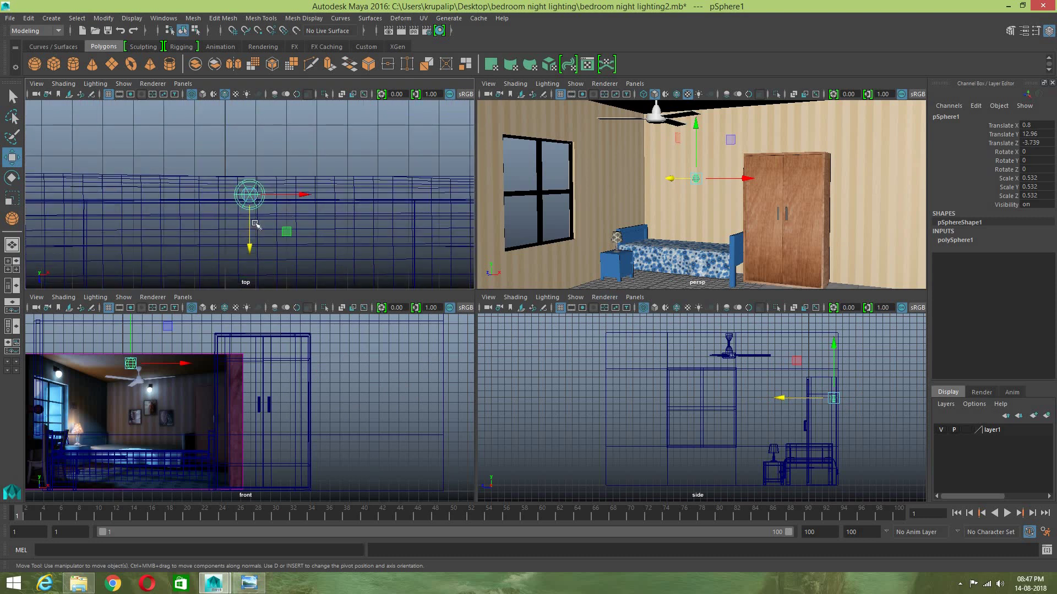
pyautogui.scroll(-8, 256, 224)
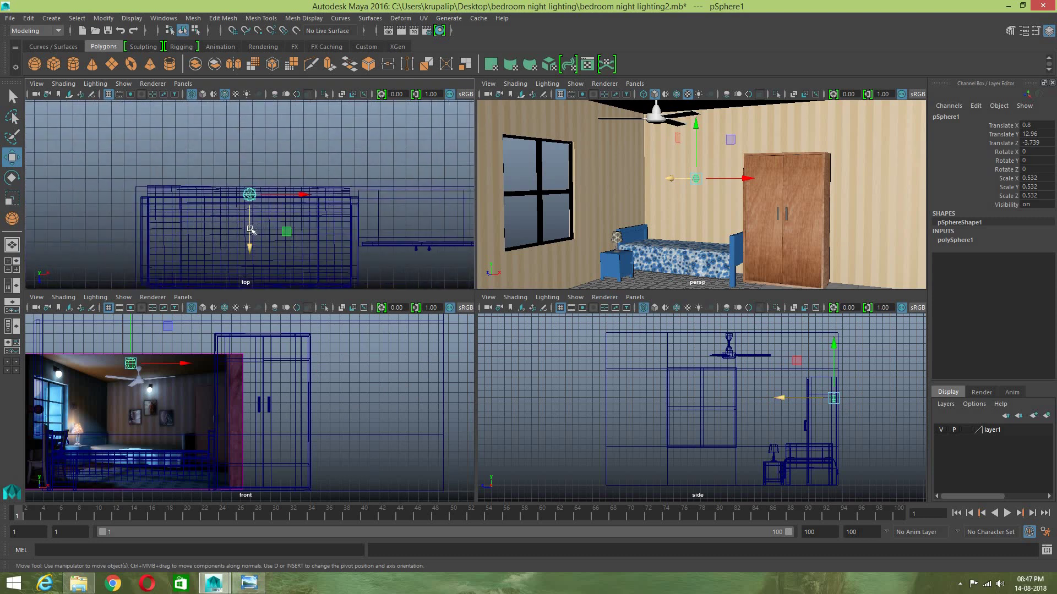
pyautogui.moveTo(251, 240); pyautogui.dragTo(250, 238)
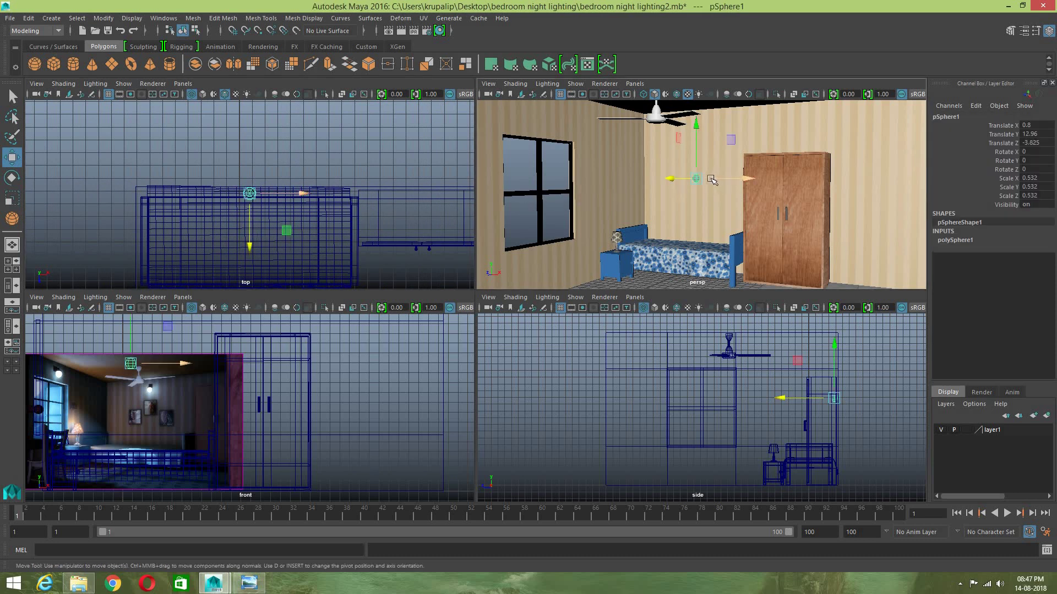
# Step: Scale the sphere uniformly to about 0.61 and raise it to about Y 16.25
pyautogui.press('r')
pyautogui.moveTo(698, 180); pyautogui.dragTo(702, 182)
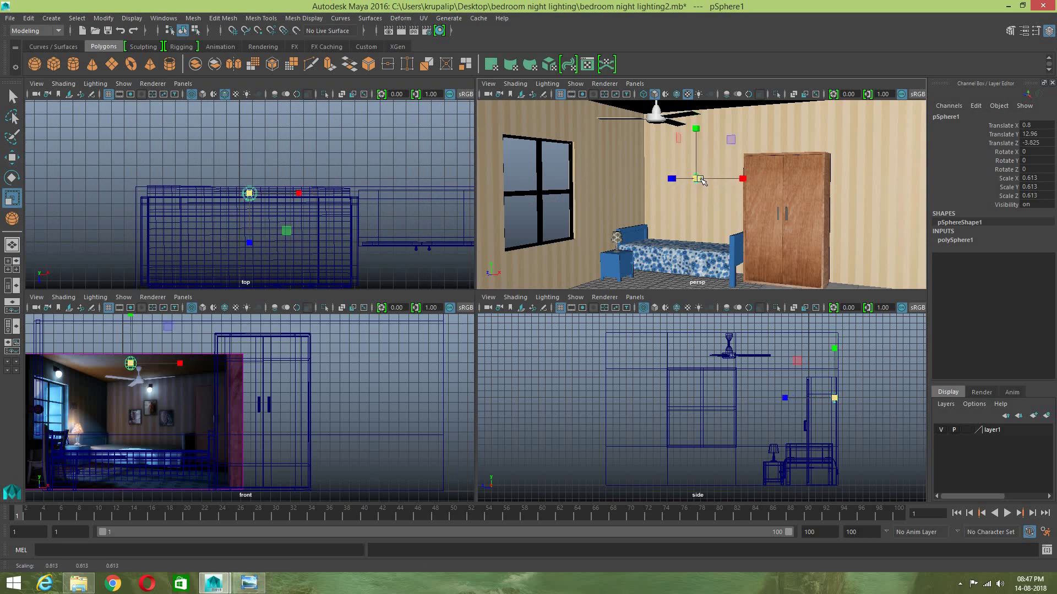
pyautogui.press('w')
pyautogui.scroll(2, 701, 180)
pyautogui.moveTo(698, 123); pyautogui.dragTo(699, 96)
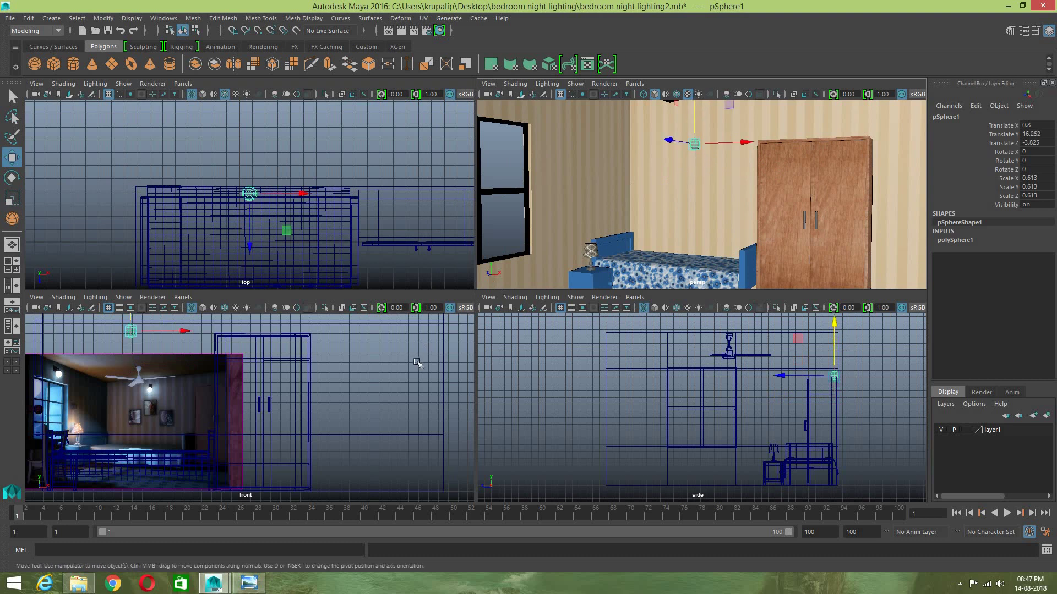
pyautogui.press('space')
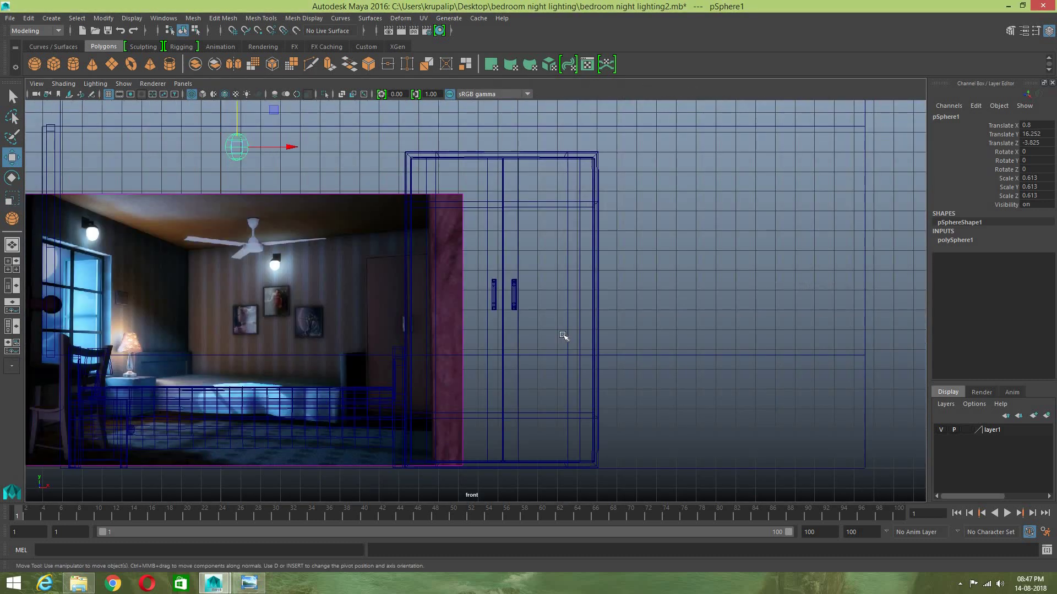
pyautogui.press('space')
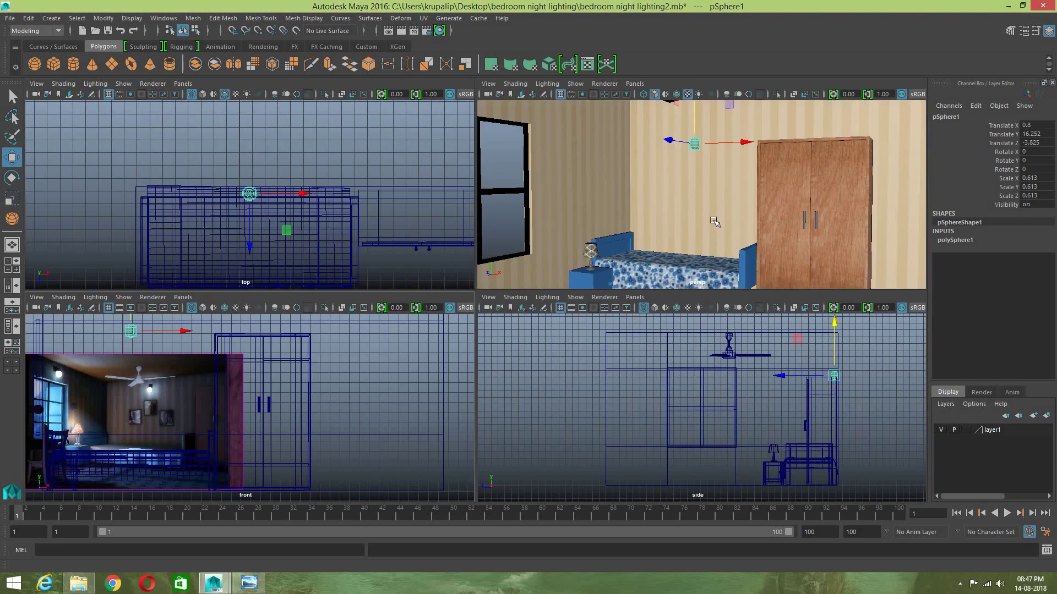
# Step: Examine the sphere up close in perspective and study the wall lamp in the front view's reference image
pyautogui.press('space')
pyautogui.press('f')
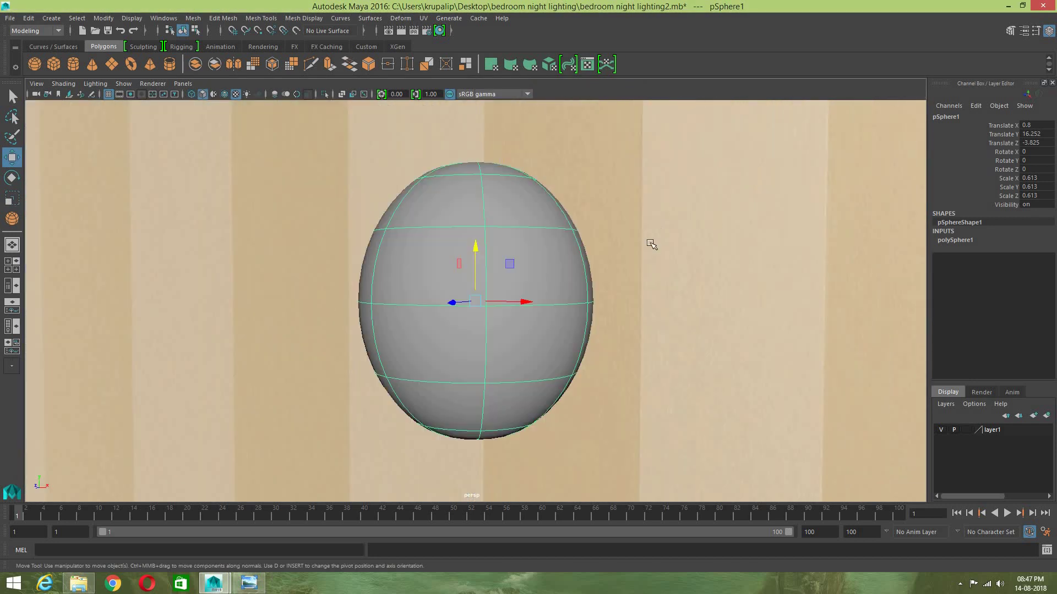
pyautogui.scroll(-3, 645, 285)
pyautogui.keyDown('alt'); pyautogui.moveTo(646, 286); pyautogui.dragTo(618, 292); pyautogui.keyUp('alt')
pyautogui.scroll(-3, 636, 297)
pyautogui.scroll(-1, 636, 297)
pyautogui.scroll(3, 490, 278)
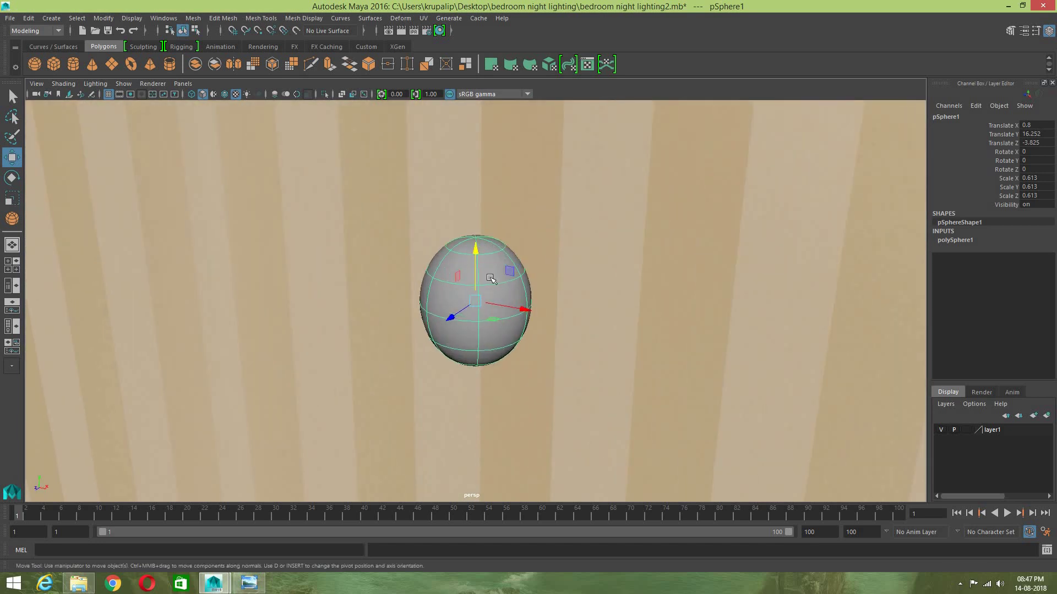
pyautogui.moveTo(497, 268); pyautogui.dragTo(495, 297, button='right')
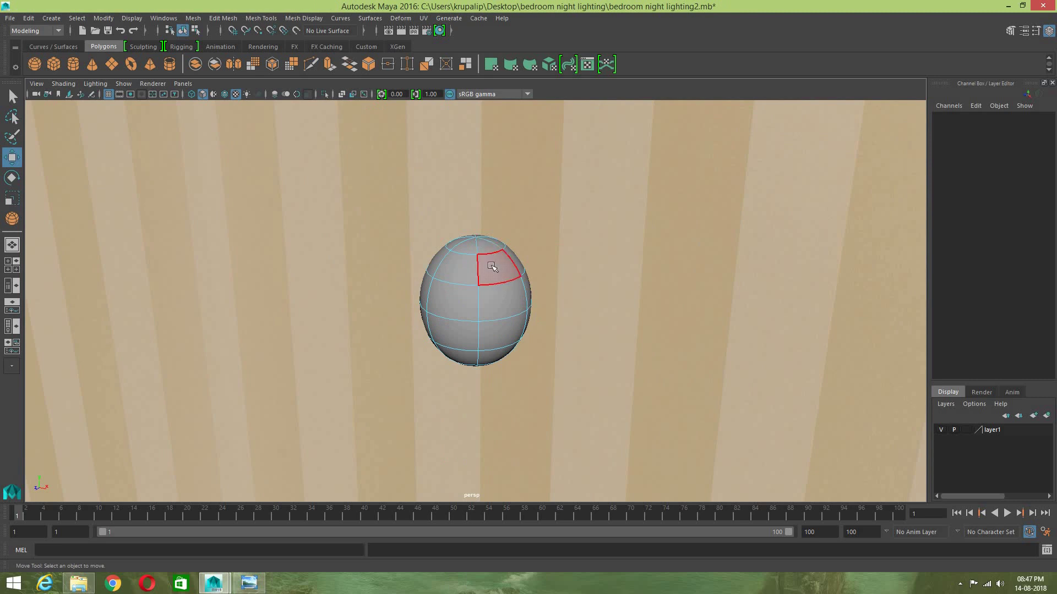
pyautogui.scroll(-10, 567, 285)
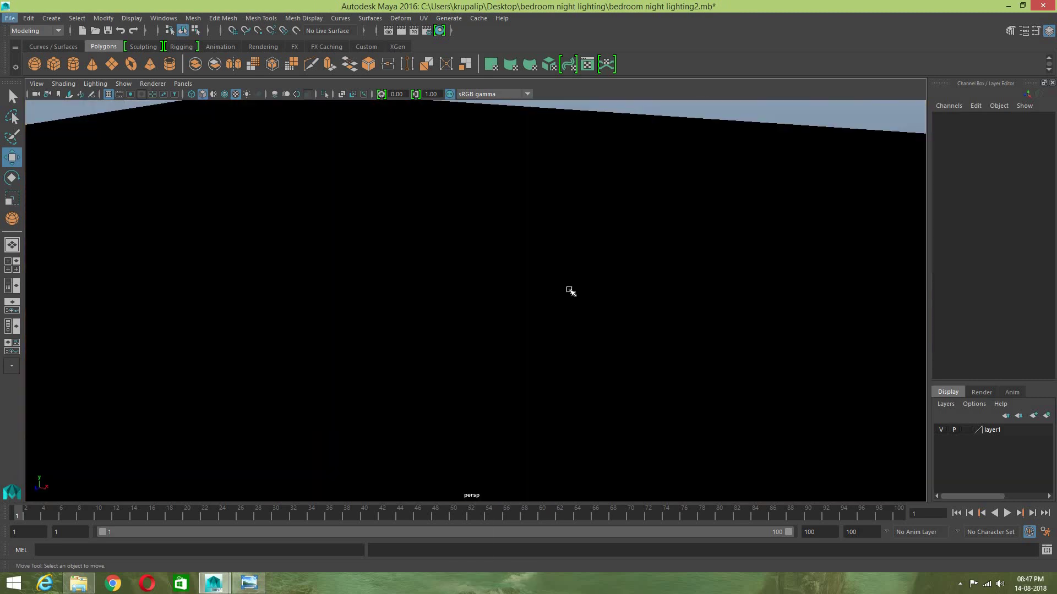
pyautogui.scroll(-5, 567, 294)
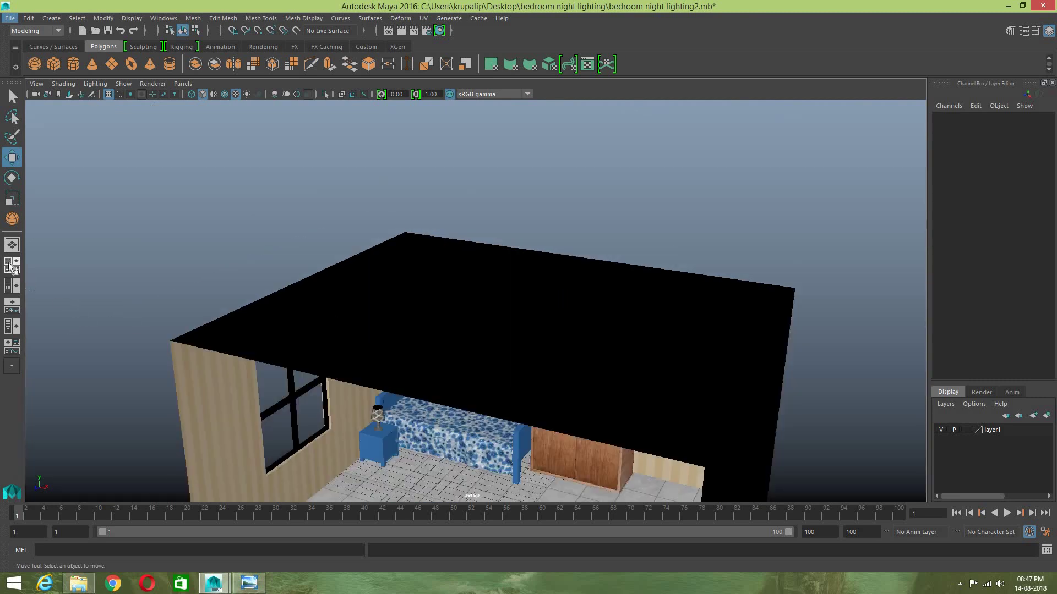
pyautogui.press('space')
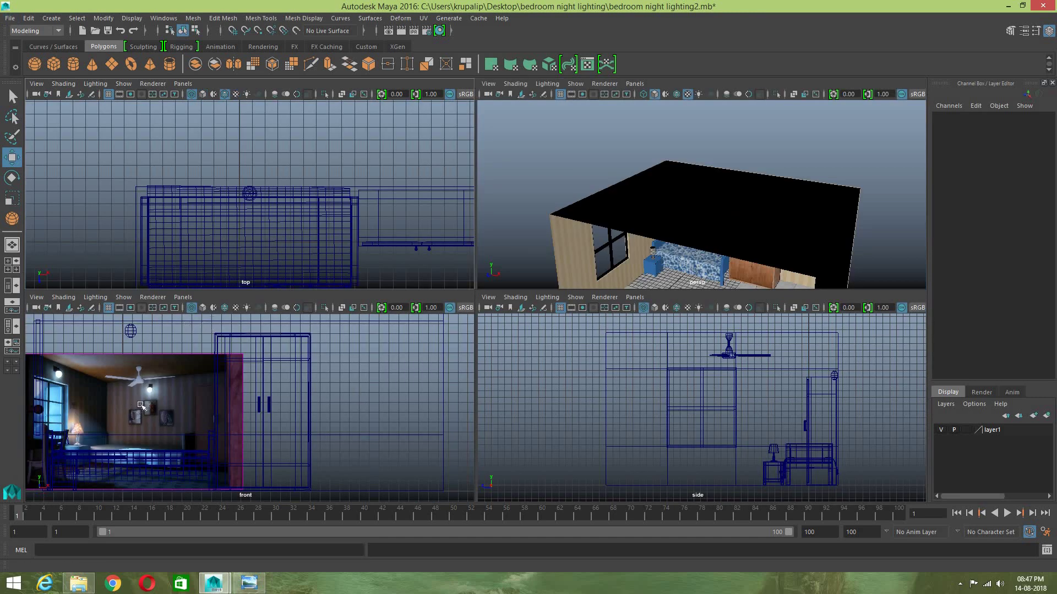
pyautogui.scroll(8, 142, 407)
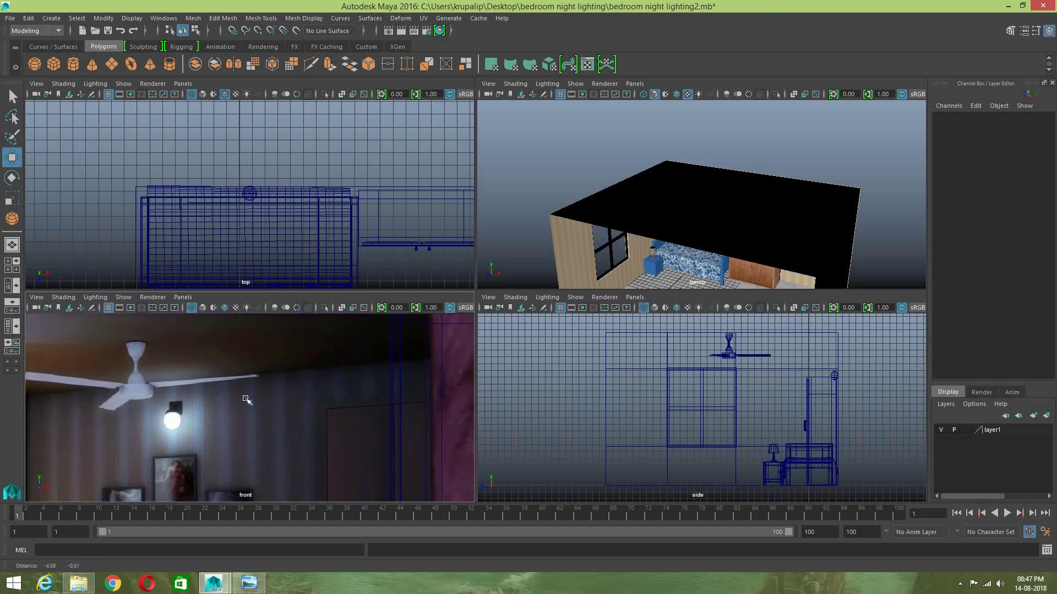
pyautogui.scroll(3, 246, 400)
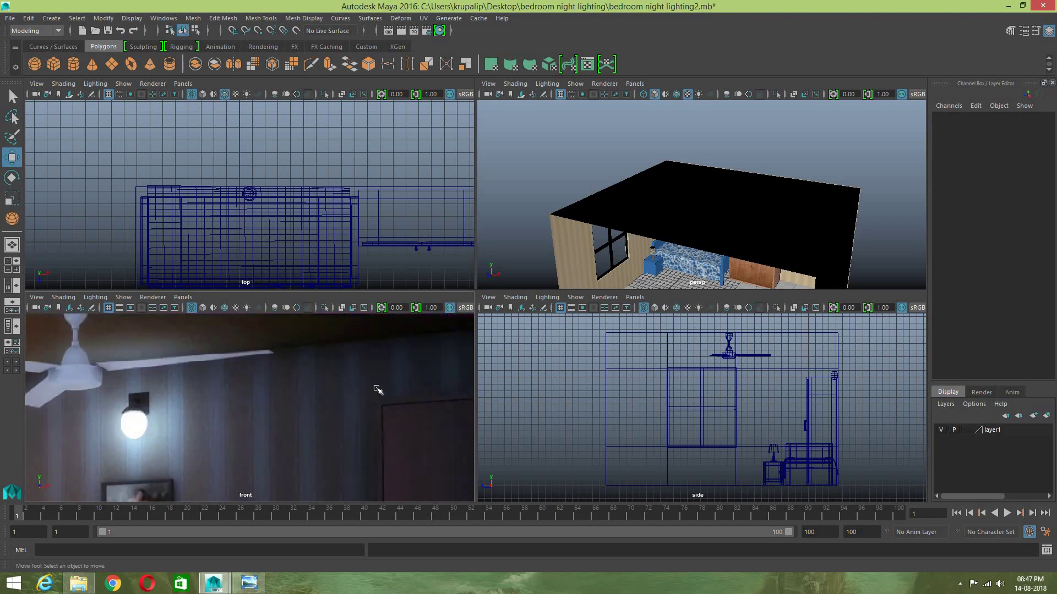
pyautogui.press('space')
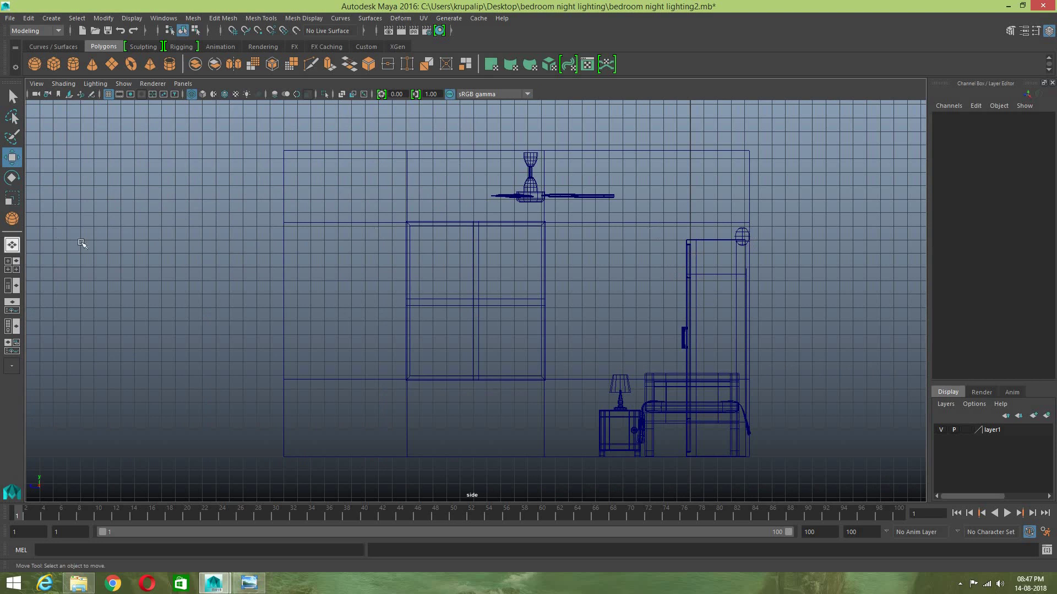
pyautogui.click(12, 245)
pyautogui.press('space')
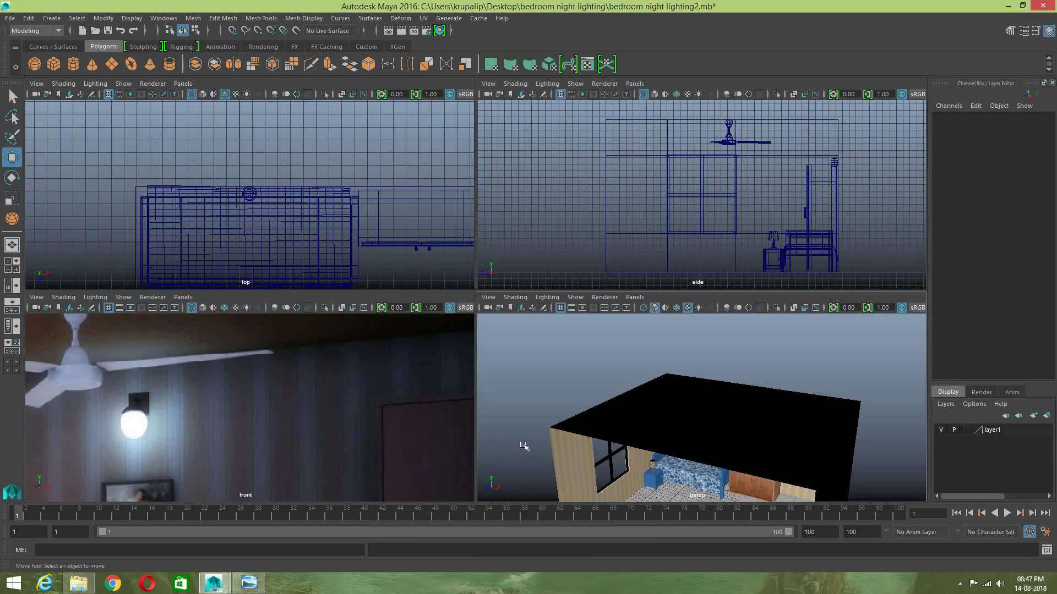
# Step: Select the upper faces of the sphere in the perspective view and extract them as a separate cap
pyautogui.scroll(3, 653, 440)
pyautogui.press('space')
pyautogui.scroll(-5, 584, 447)
pyautogui.keyDown('alt'); pyautogui.moveTo(542, 450); pyautogui.dragTo(549, 388); pyautogui.keyUp('alt')
pyautogui.scroll(4, 550, 388)
pyautogui.scroll(8, 474, 353)
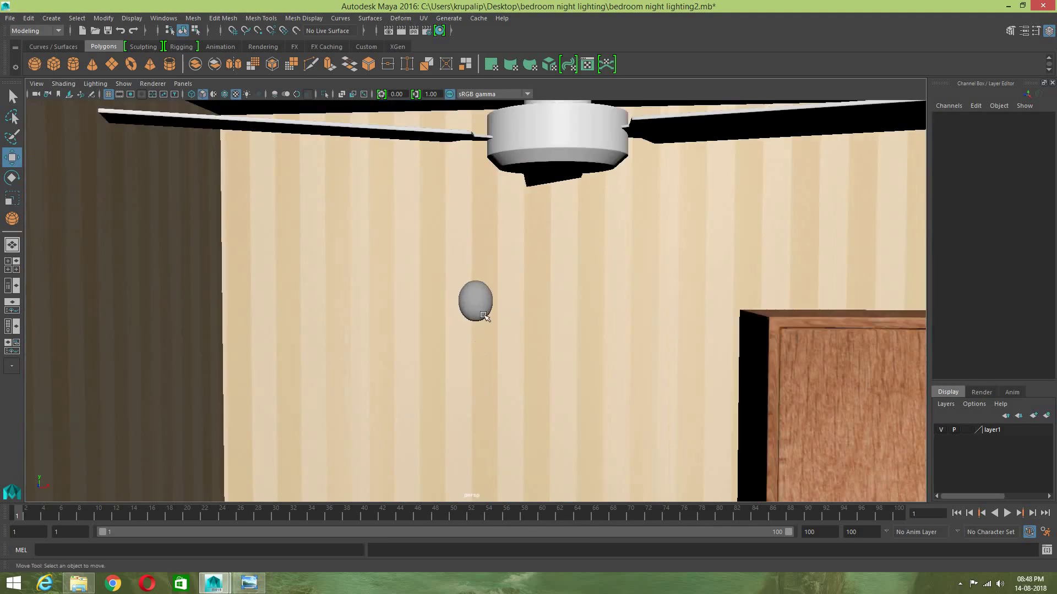
pyautogui.click(481, 316)
pyautogui.moveTo(481, 267); pyautogui.dragTo(481, 298, button='right')
pyautogui.moveTo(452, 261); pyautogui.dragTo(504, 277)
pyautogui.scroll(4, 576, 332)
pyautogui.keyDown('alt'); pyautogui.moveTo(577, 332); pyautogui.dragTo(491, 328); pyautogui.keyUp('alt')
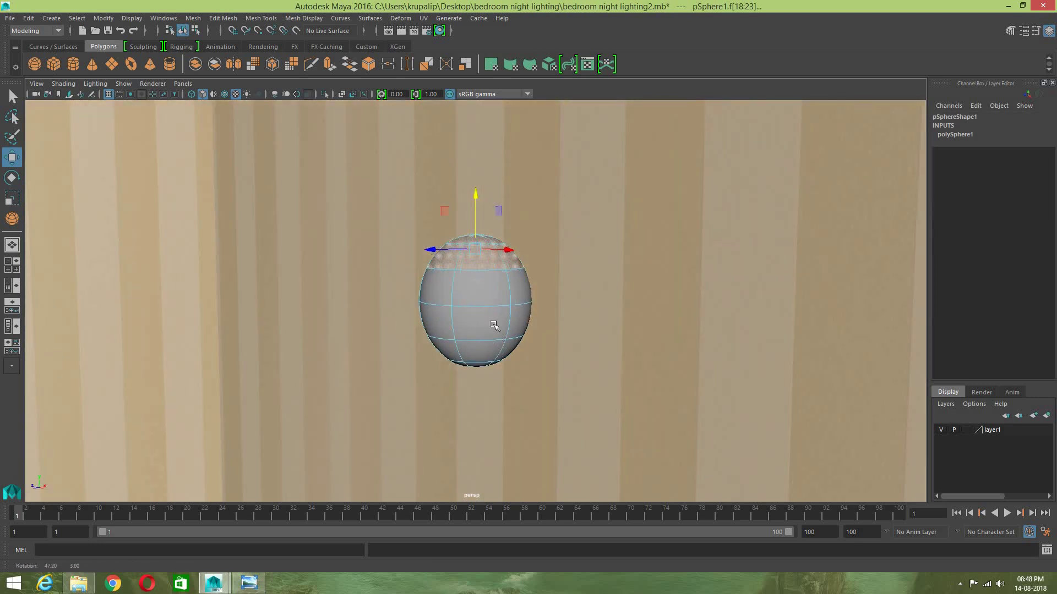
pyautogui.click(223, 18)
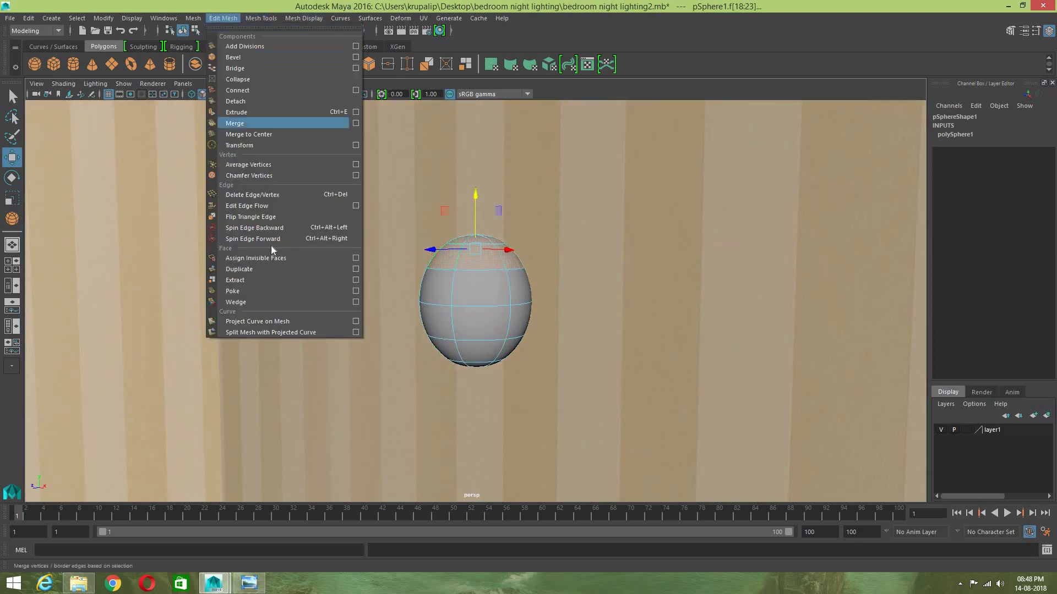
pyautogui.click(259, 280)
# Step: Return to object selection and turn on smooth mesh preview for both the lower sphere piece and the extracted cap
pyautogui.moveTo(435, 275); pyautogui.dragTo(486, 251, button='right')
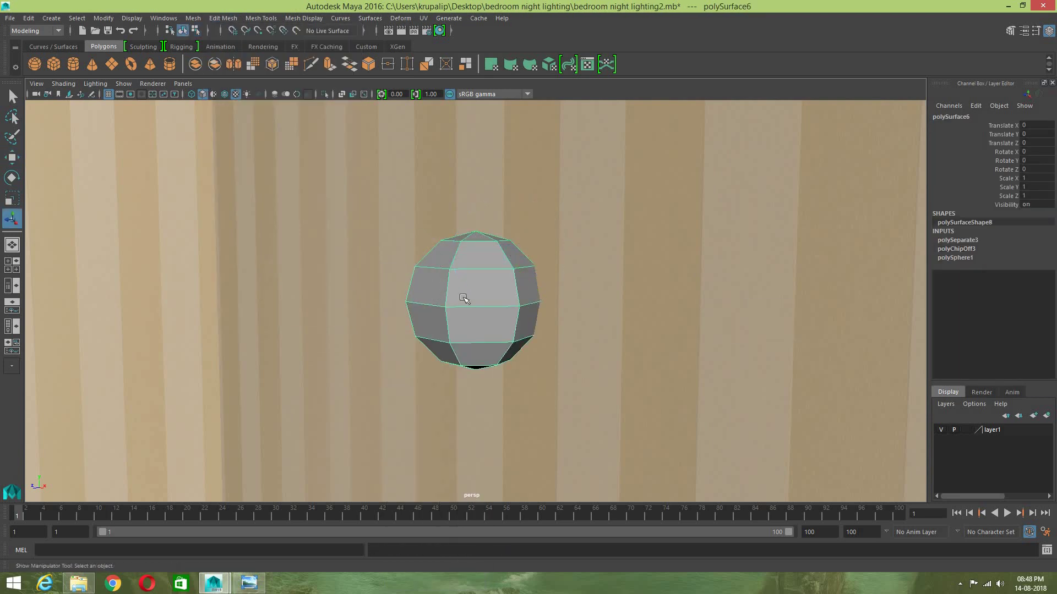
pyautogui.press('w')
pyautogui.moveTo(508, 296); pyautogui.dragTo(529, 291, button='right')
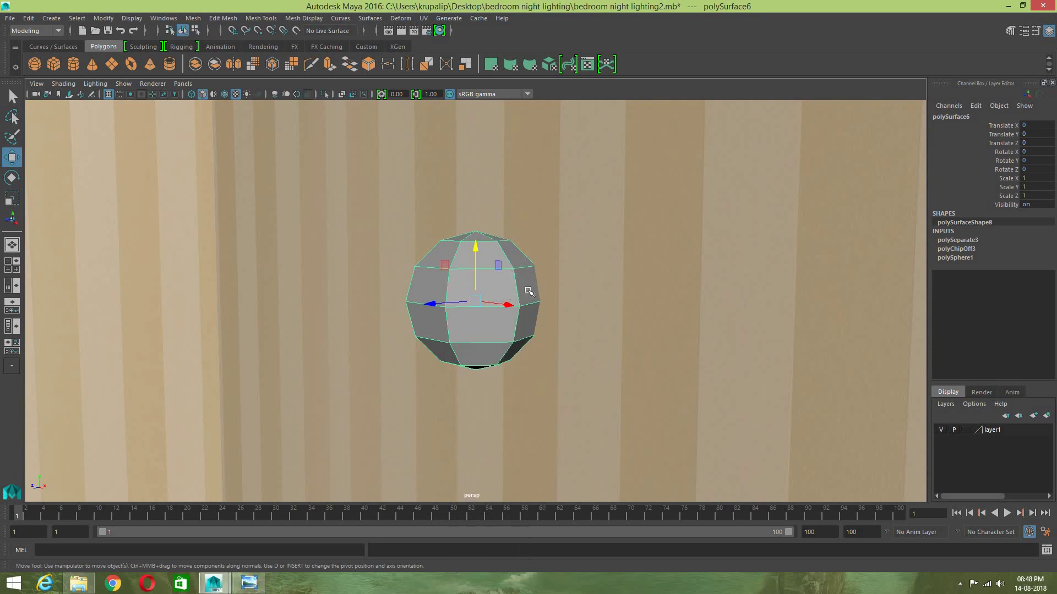
pyautogui.press('3')
pyautogui.click(504, 253)
pyautogui.press('3')
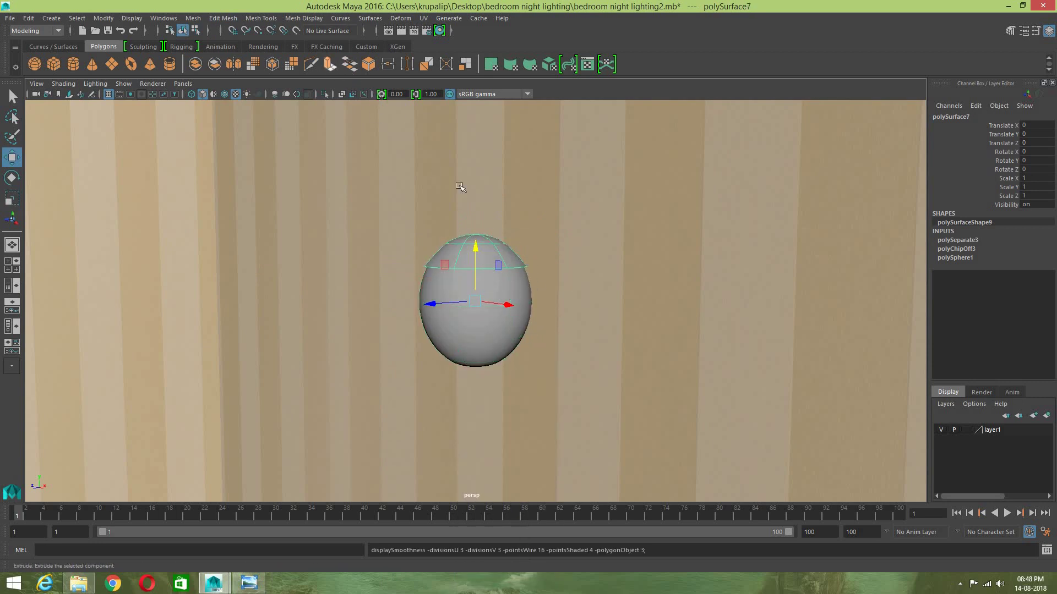
# Step: Extrude all the faces of the extracted top cap
pyautogui.hotkey('ctrl', 'e')
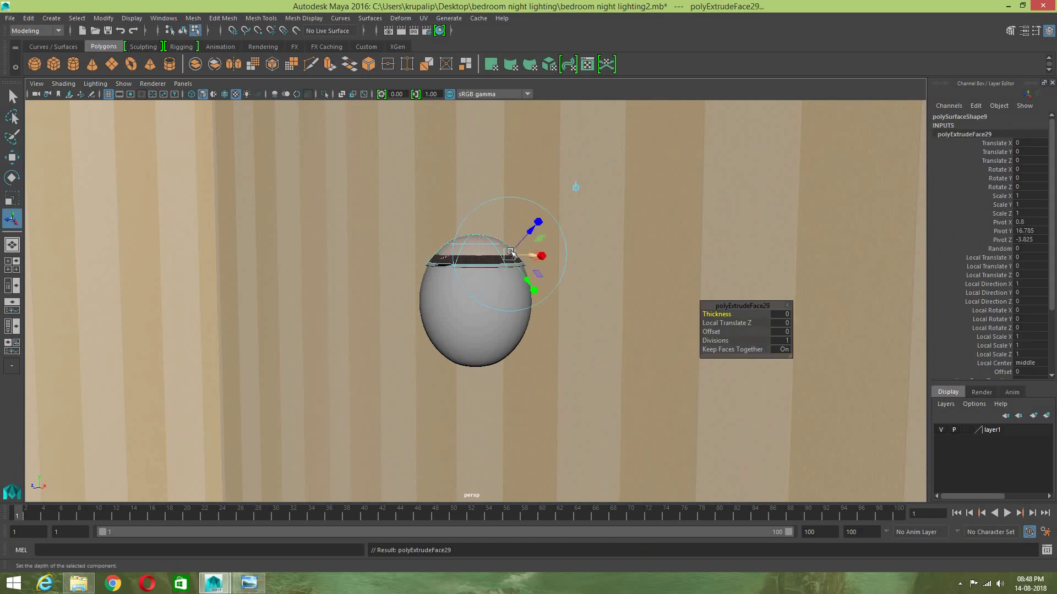
pyautogui.press('r')
pyautogui.click(475, 249)
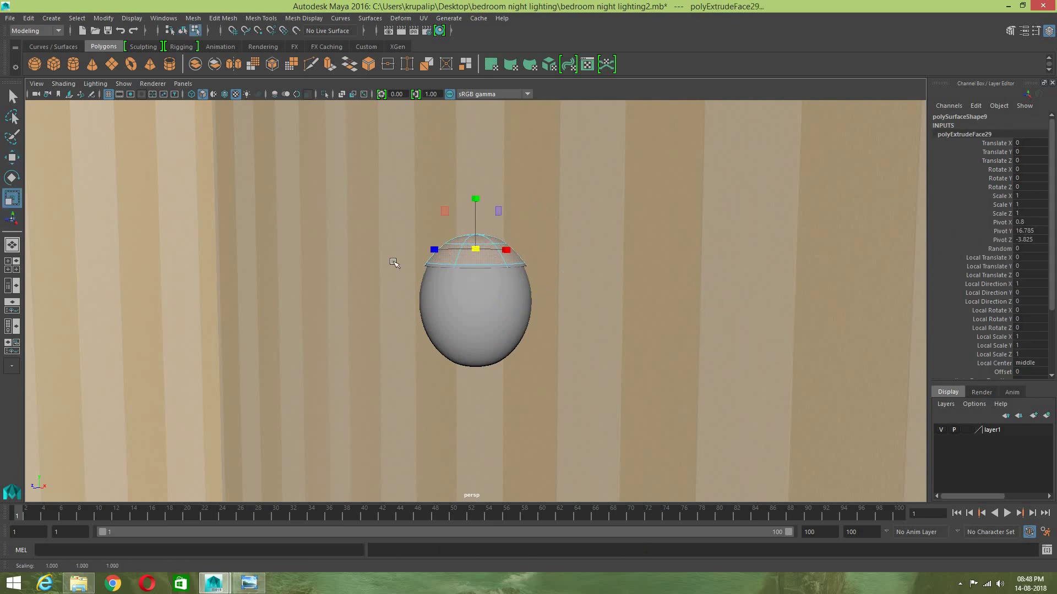
pyautogui.keyDown('alt'); pyautogui.moveTo(460, 273); pyautogui.dragTo(488, 281); pyautogui.keyUp('alt')
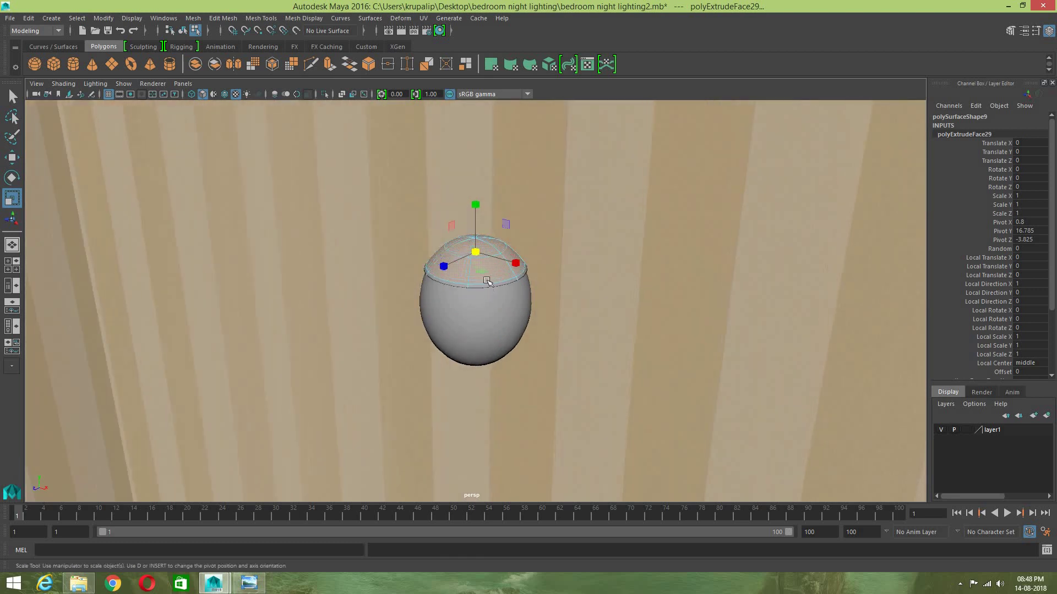
# Step: Extrude the triangular faces around the top cap's pole and scale them inward to a smaller circle
pyautogui.rightClick(483, 260)
pyautogui.click(486, 247)
pyautogui.keyDown('alt'); pyautogui.moveTo(490, 248); pyautogui.dragTo(498, 292); pyautogui.keyUp('alt')
pyautogui.press('f')
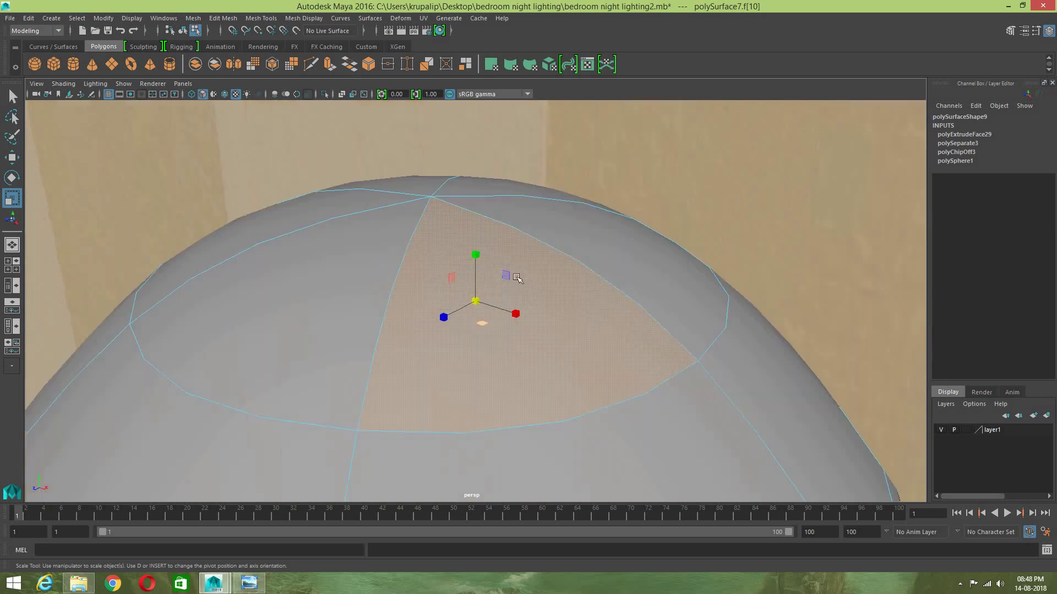
pyautogui.keyDown('shift'); pyautogui.click(594, 244); pyautogui.keyUp('shift')
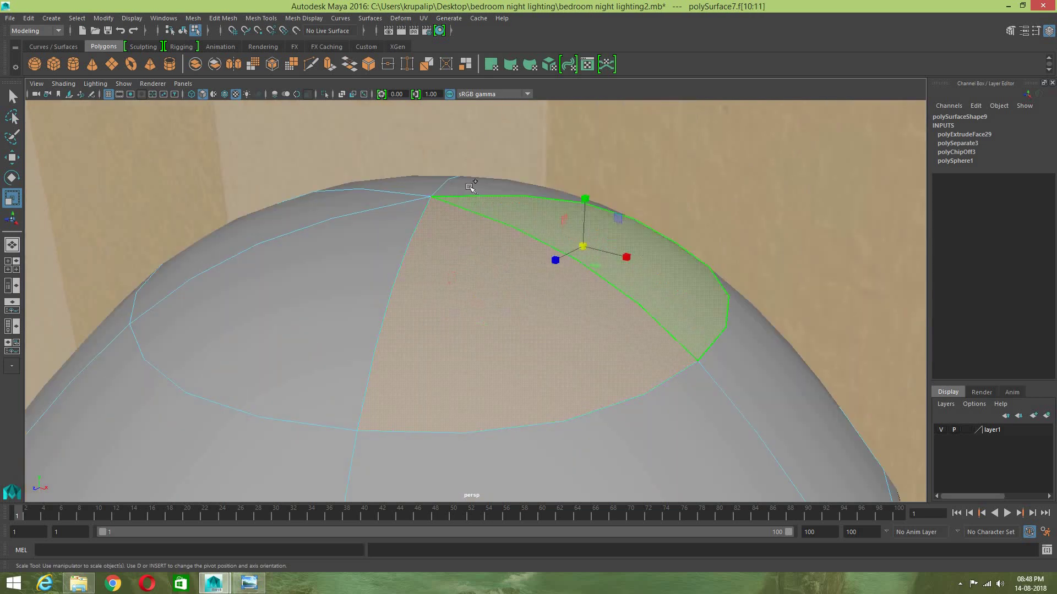
pyautogui.keyDown('shift'); pyautogui.click(442, 183); pyautogui.keyUp('shift')
pyautogui.keyDown('shift'); pyautogui.click(331, 217); pyautogui.keyUp('shift')
pyautogui.keyDown('shift'); pyautogui.click(325, 266); pyautogui.keyUp('shift')
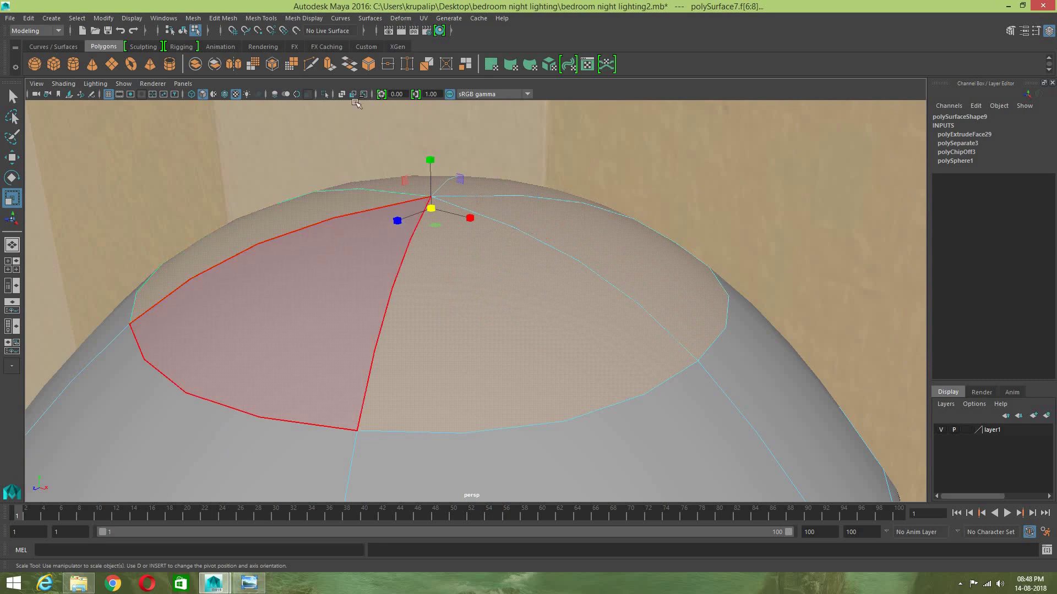
pyautogui.click(329, 65)
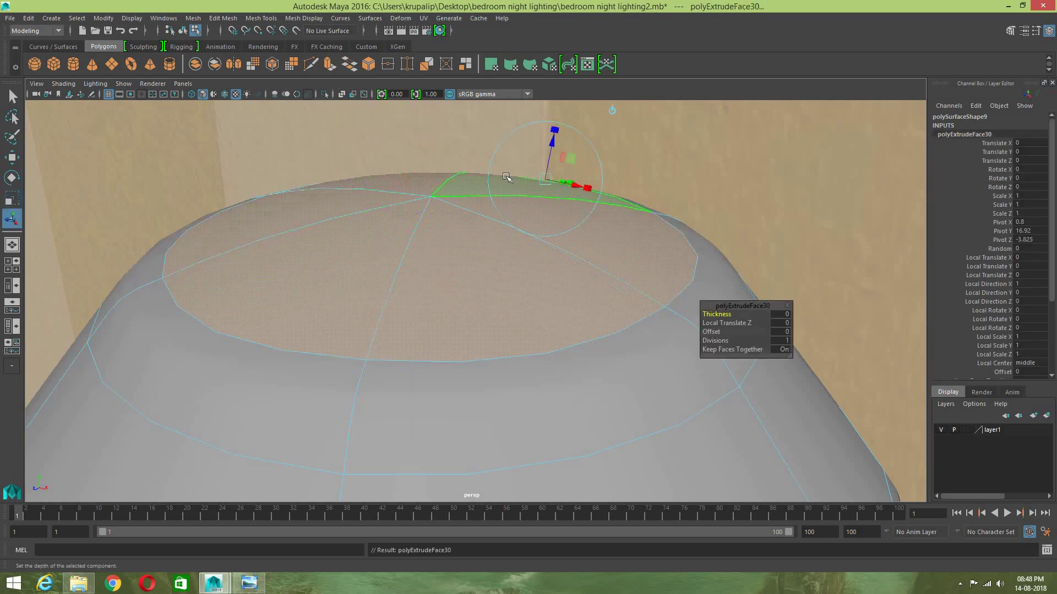
pyautogui.press('r')
pyautogui.moveTo(415, 208); pyautogui.dragTo(325, 239)
pyautogui.scroll(-4, 415, 257)
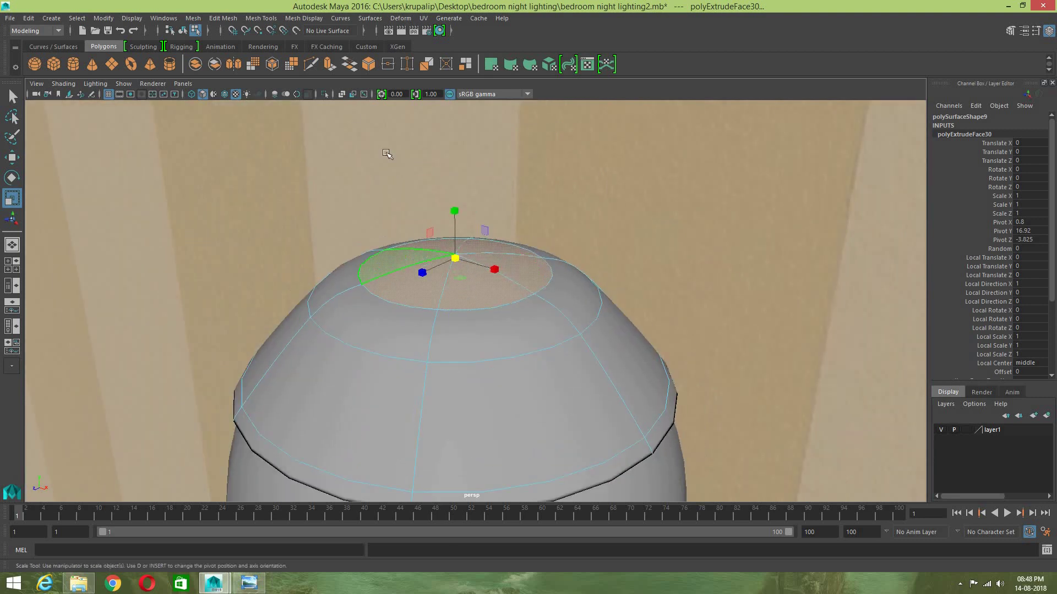
# Step: Extrude the inner circle of faces on the cap, raise them into a tall narrow neck, and delete the faces closing its top
pyautogui.hotkey('ctrl', 'e')
pyautogui.scroll(-2, 480, 285)
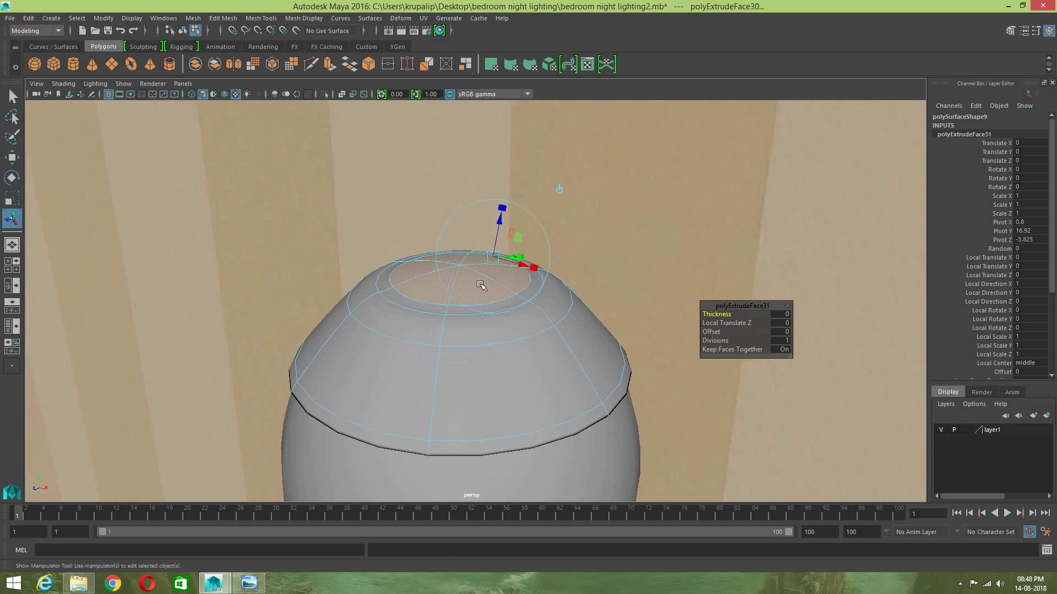
pyautogui.scroll(-3, 473, 291)
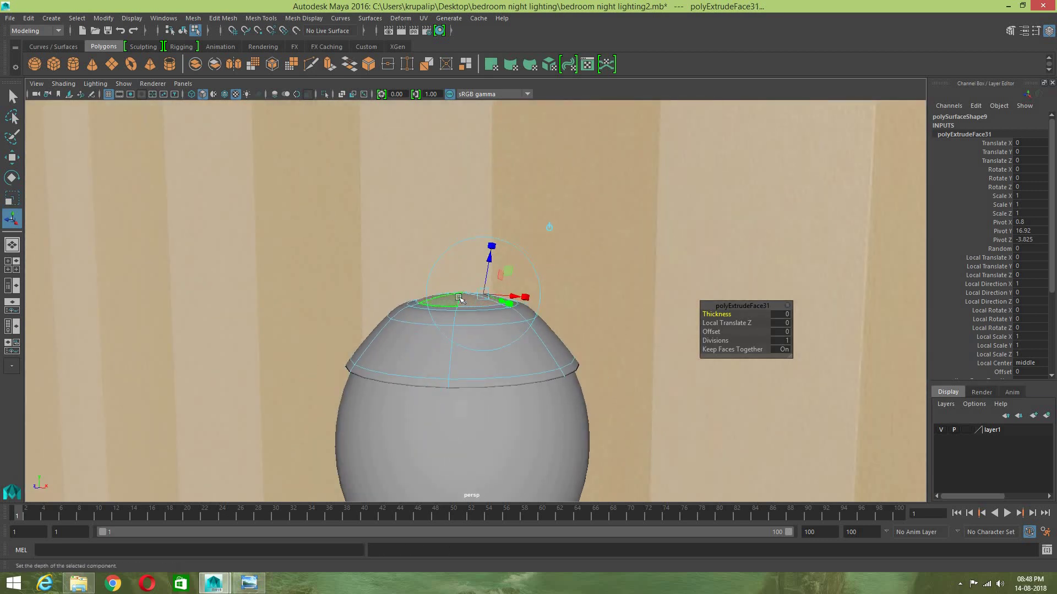
pyautogui.press('w')
pyautogui.moveTo(464, 192); pyautogui.dragTo(467, 54, button='middle')
pyautogui.scroll(-2, 516, 270)
pyautogui.scroll(-2, 515, 270)
pyautogui.keyDown('alt'); pyautogui.moveTo(514, 299); pyautogui.dragTo(501, 299); pyautogui.keyUp('alt')
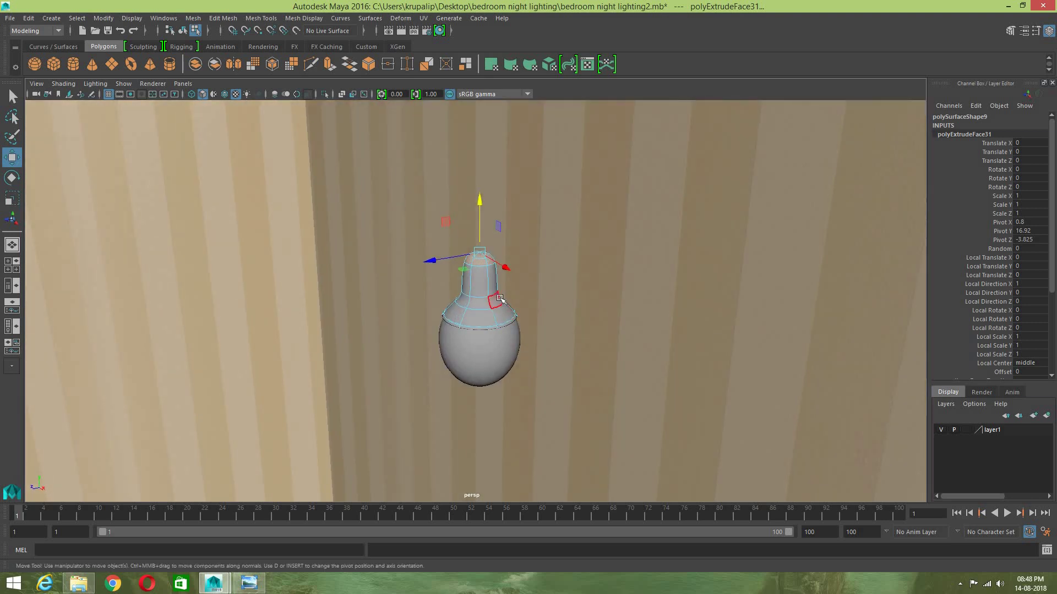
pyautogui.press('Delete')
pyautogui.scroll(3, 480, 260)
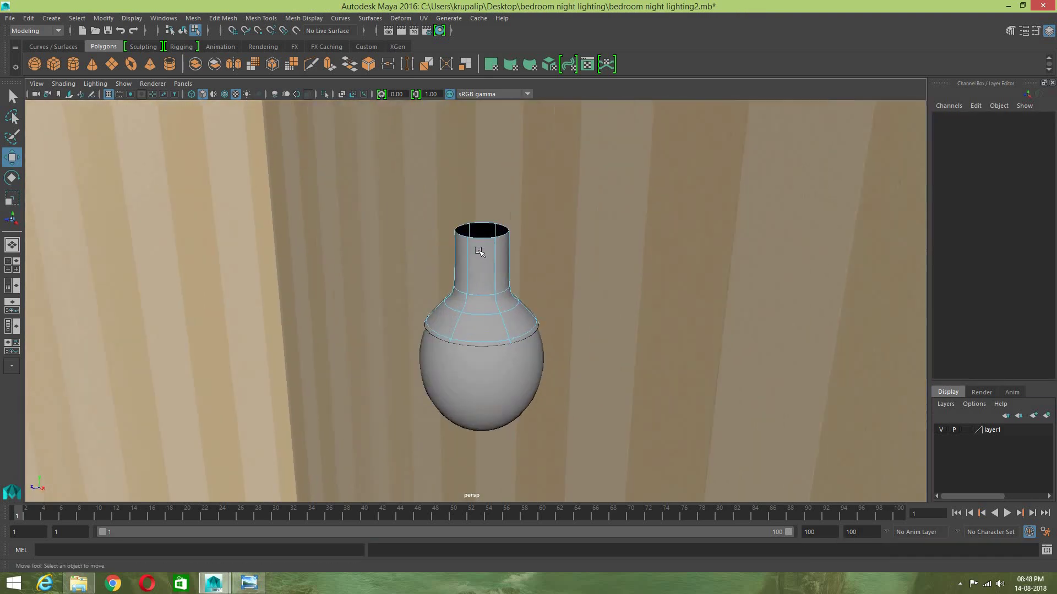
# Step: Extrude the open rim edges of the neck upward, tilt them, and shift the rim slightly sideways to start the bend
pyautogui.moveTo(480, 242); pyautogui.dragTo(474, 215, button='right')
pyautogui.click(483, 239)
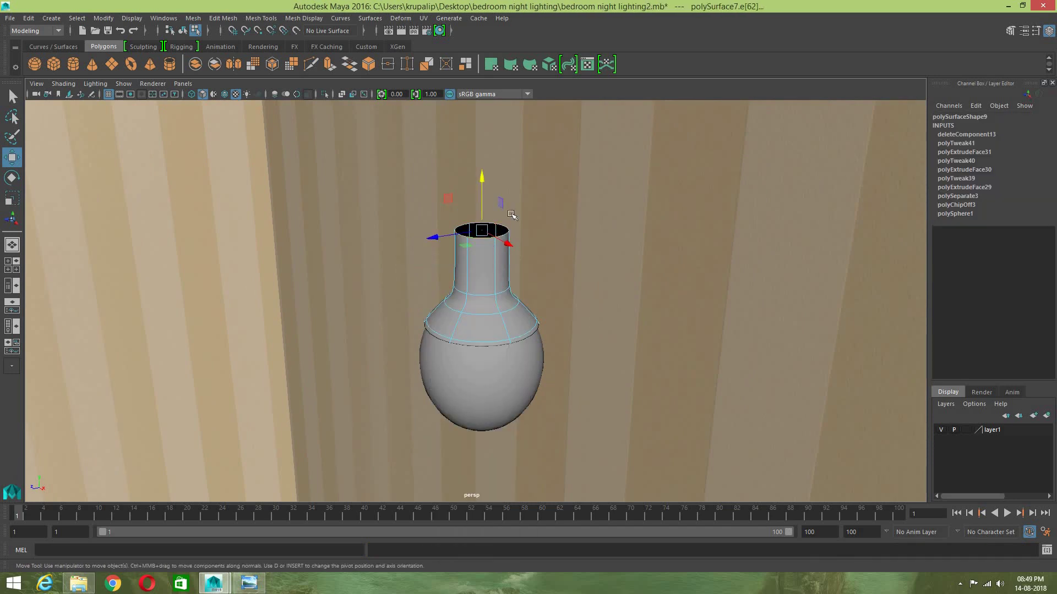
pyautogui.scroll(2, 511, 215)
pyautogui.click(329, 64)
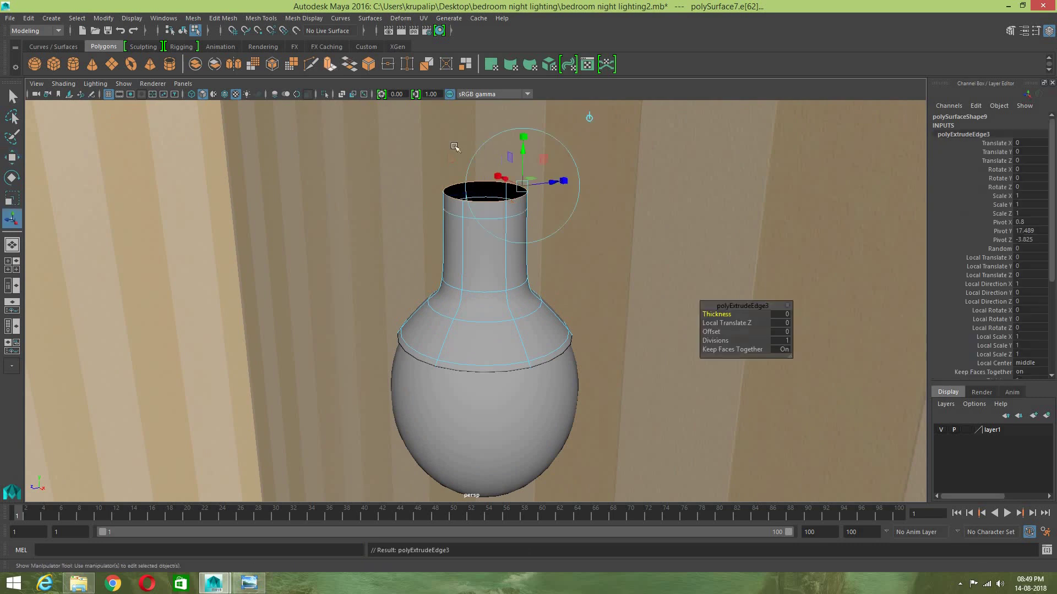
pyautogui.press('w')
pyautogui.moveTo(485, 145); pyautogui.dragTo(535, 146)
pyautogui.press('e')
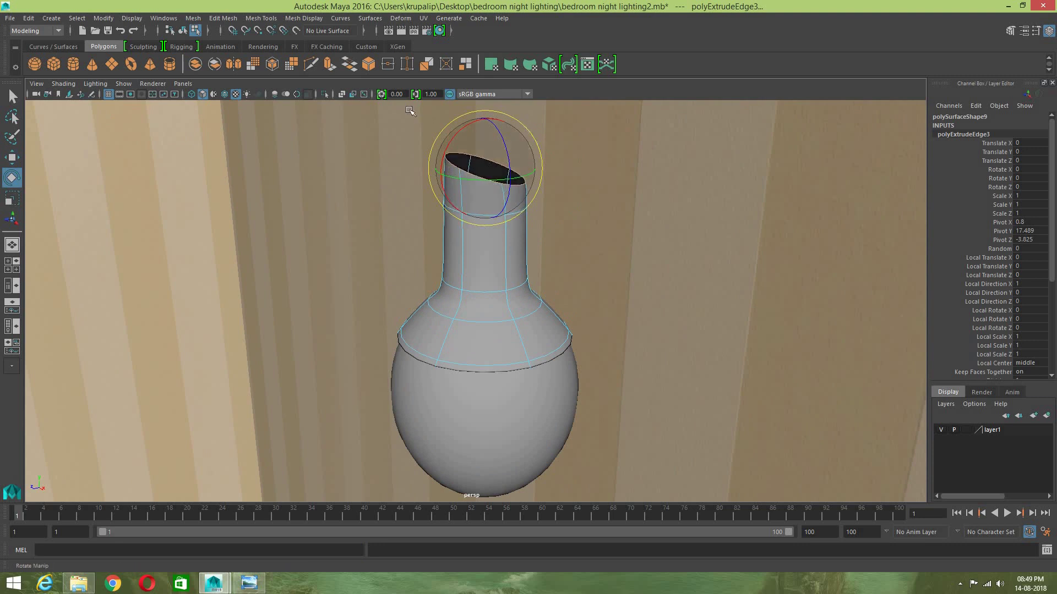
pyautogui.press('w')
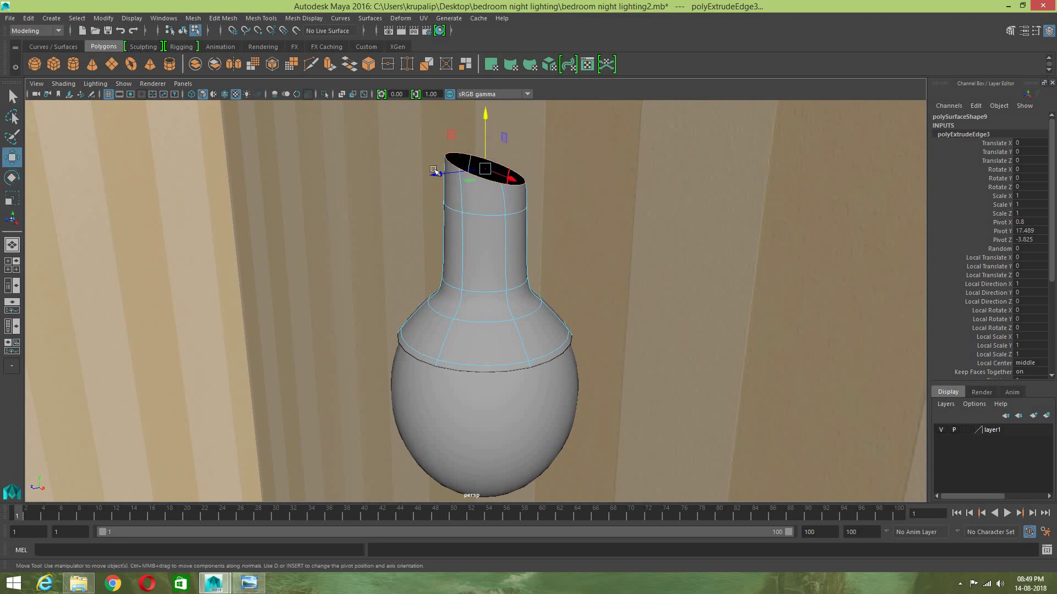
pyautogui.moveTo(437, 173); pyautogui.dragTo(439, 173)
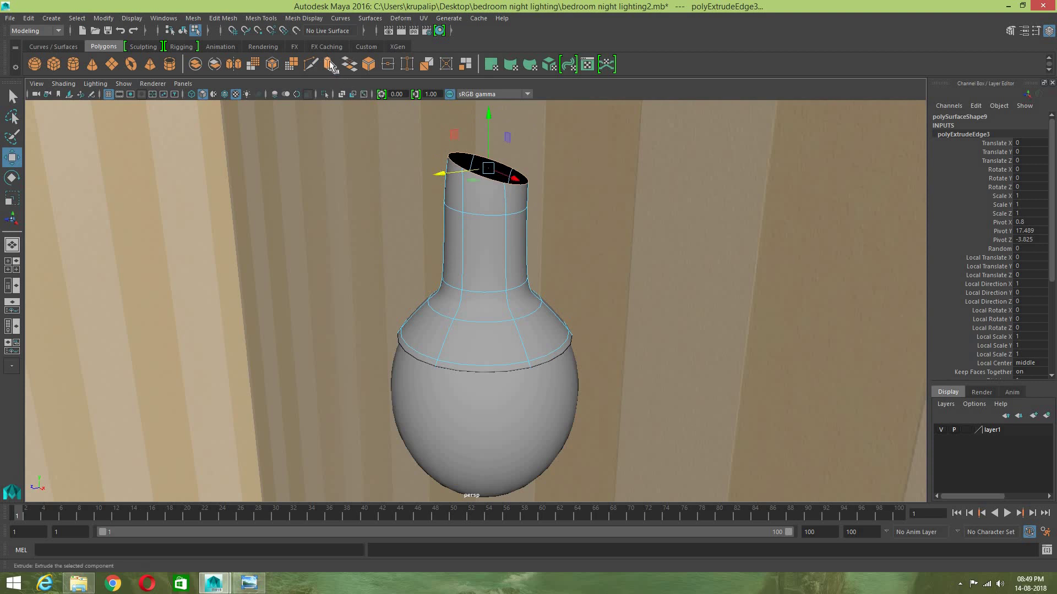
# Step: Extrude the tilted rim again, move it sideways, and rotate it steeper to bend the neck into an elbow
pyautogui.click(331, 65)
pyautogui.press('w')
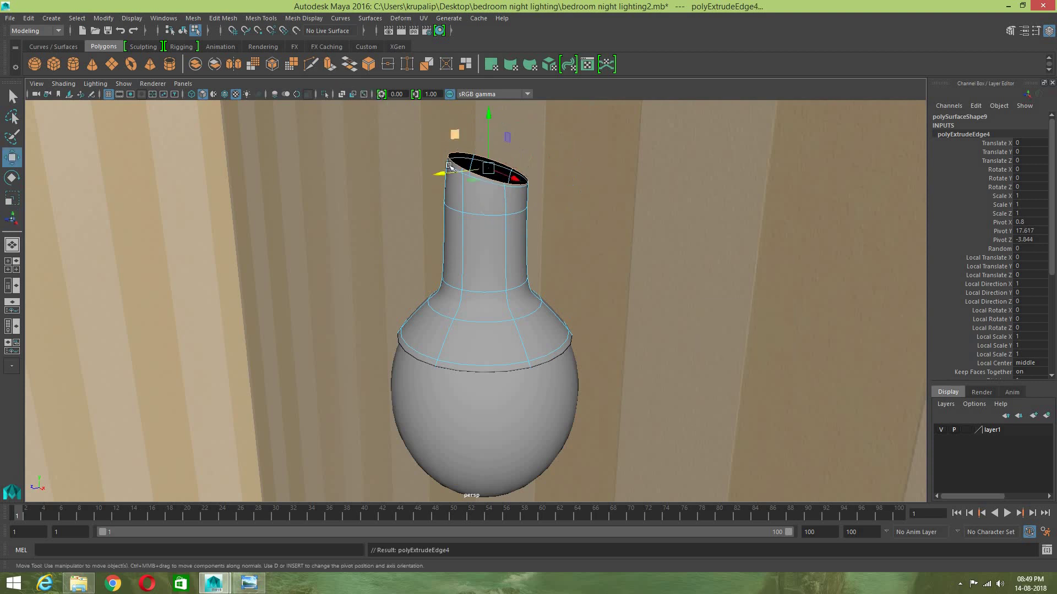
pyautogui.moveTo(451, 172); pyautogui.dragTo(469, 169)
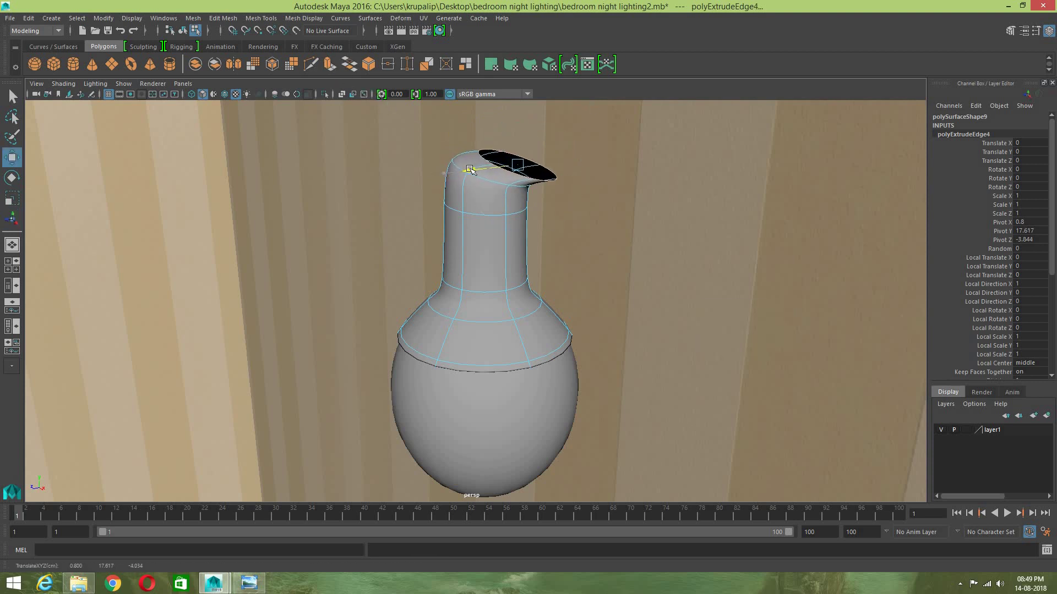
pyautogui.press('r')
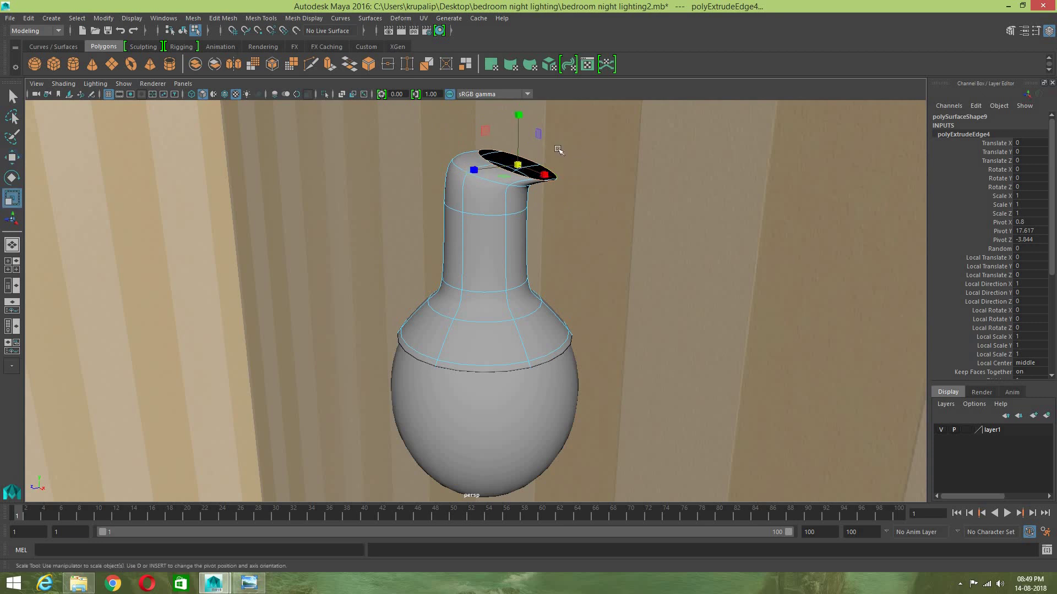
pyautogui.press('e')
pyautogui.moveTo(573, 149); pyautogui.dragTo(545, 184)
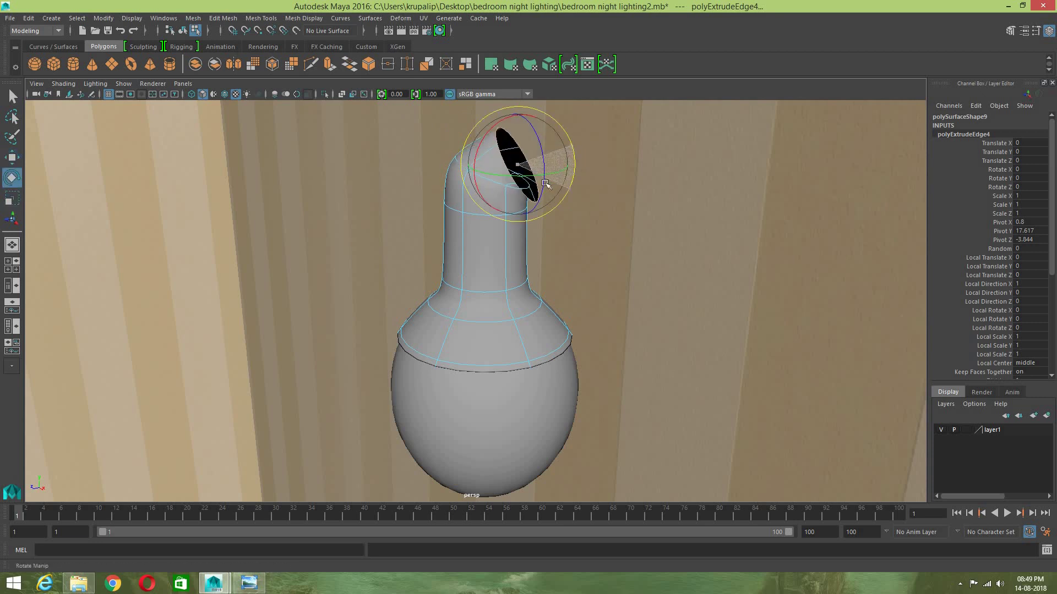
pyautogui.press('w')
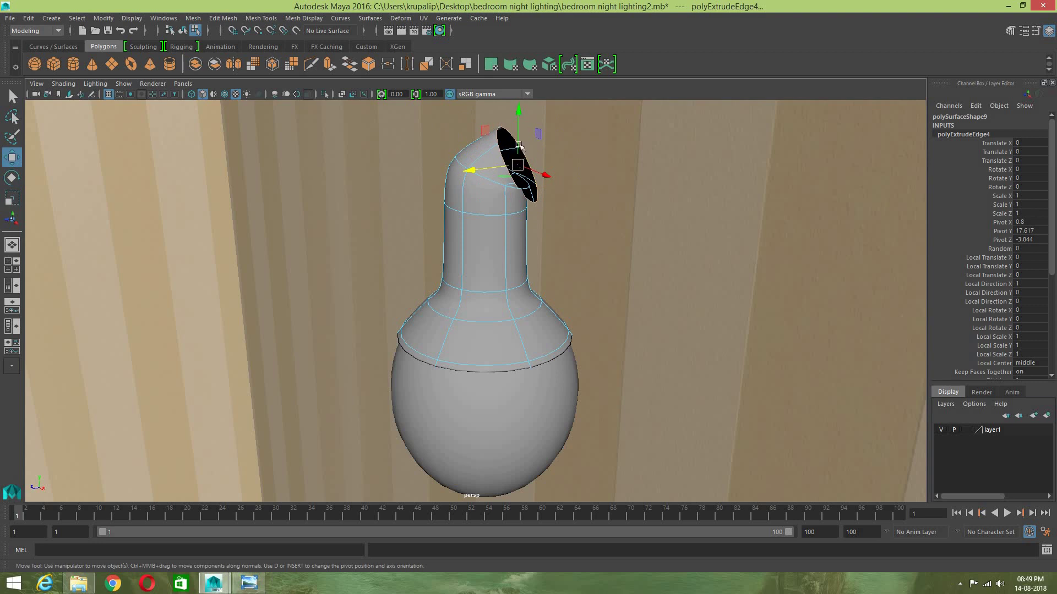
pyautogui.keyDown('alt'); pyautogui.moveTo(642, 224); pyautogui.dragTo(718, 207); pyautogui.keyUp('alt')
pyautogui.moveTo(508, 198); pyautogui.dragTo(522, 203)
pyautogui.keyDown('alt'); pyautogui.moveTo(473, 266); pyautogui.dragTo(491, 211); pyautogui.keyUp('alt')
pyautogui.press('r')
# Step: Return to object selection and rotate the bent neck piece about 40 degrees around the vertical axis
pyautogui.moveTo(476, 265); pyautogui.dragTo(531, 249, button='right')
pyautogui.scroll(-3, 540, 315)
pyautogui.click(543, 314)
pyautogui.scroll(-4, 562, 314)
pyautogui.keyDown('alt'); pyautogui.moveTo(597, 326); pyautogui.dragTo(477, 335); pyautogui.keyUp('alt')
pyautogui.click(468, 301)
pyautogui.scroll(2, 473, 264)
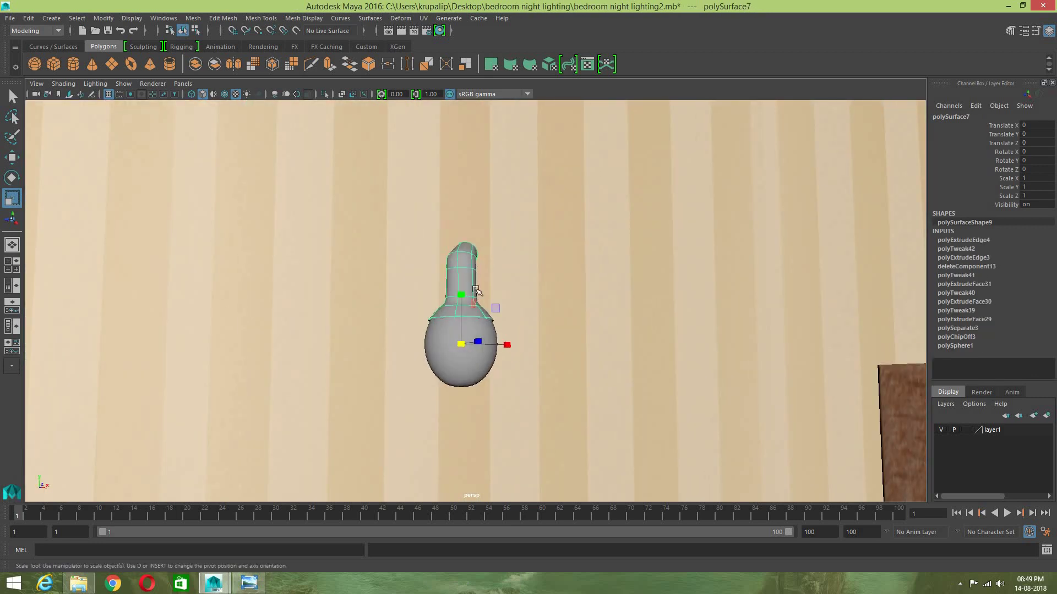
pyautogui.press('e')
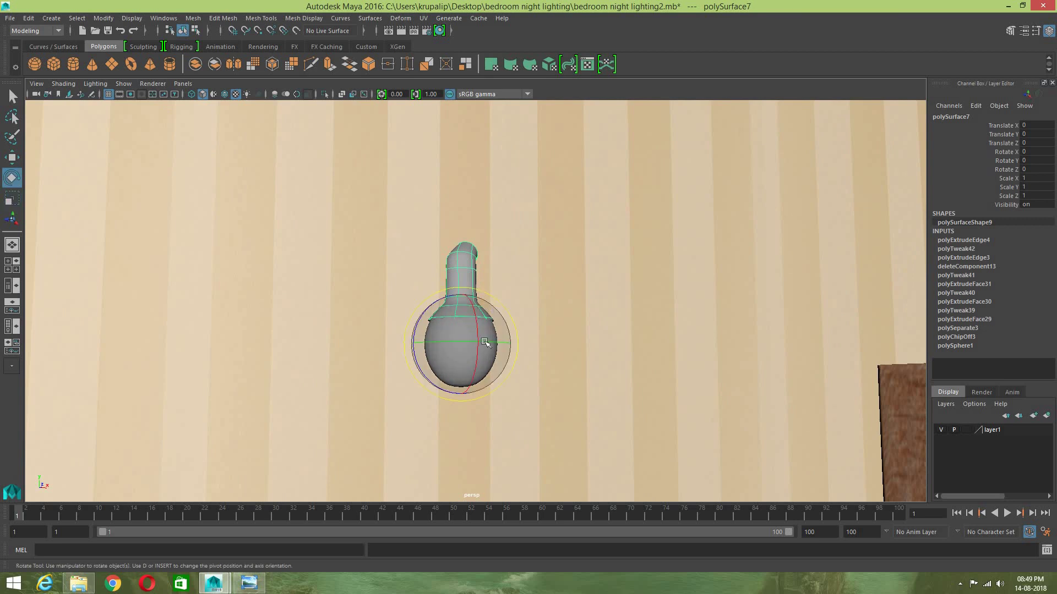
pyautogui.moveTo(495, 342); pyautogui.dragTo(509, 340)
pyautogui.keyDown('alt'); pyautogui.moveTo(613, 350); pyautogui.dragTo(519, 345); pyautogui.keyUp('alt')
# Step: Enlarge the edge loop near the neck's bent end slightly, return to object selection, and deselect everything
pyautogui.moveTo(477, 264)
pyautogui.mouseDown(button='right')
pyautogui.moveTo(480, 233)
pyautogui.moveTo(487, 257)
pyautogui.mouseUp(button='right')
pyautogui.click(487, 256)
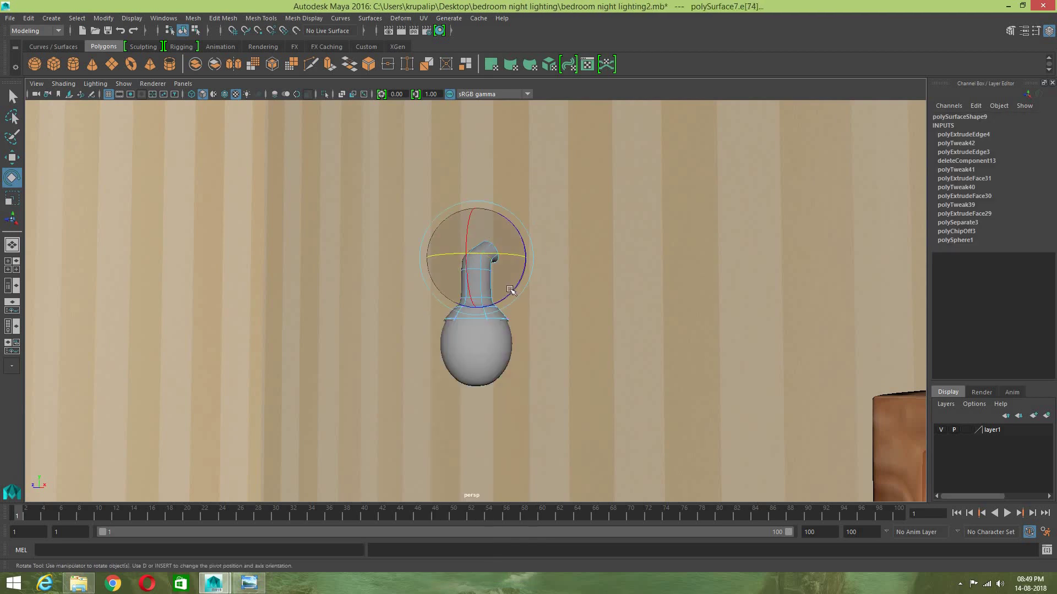
pyautogui.scroll(3, 474, 232)
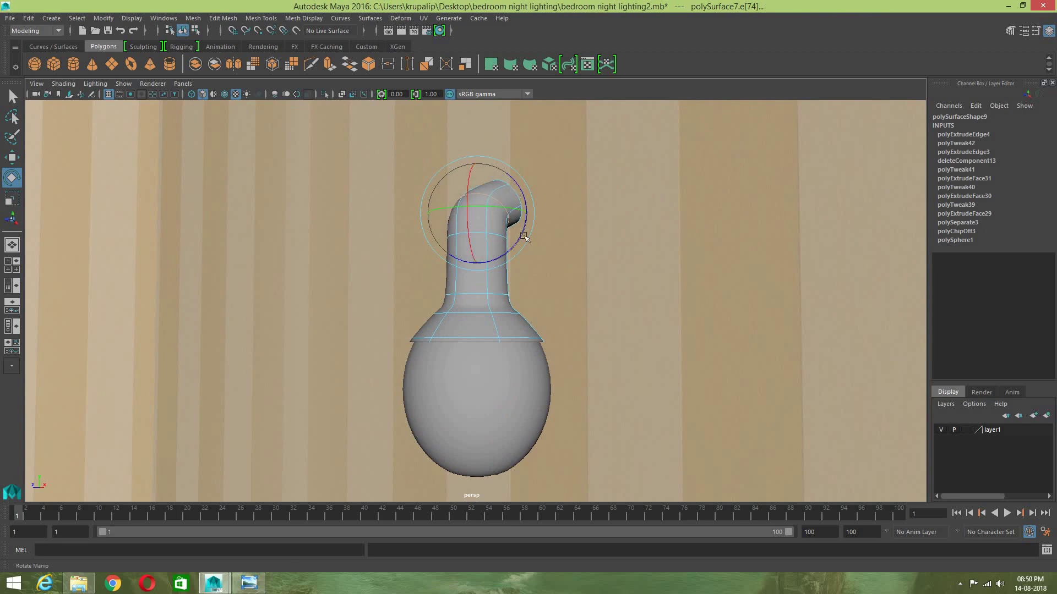
pyautogui.scroll(3, 543, 253)
pyautogui.keyDown('alt'); pyautogui.moveTo(564, 234); pyautogui.dragTo(645, 258); pyautogui.keyUp('alt')
pyautogui.keyDown('alt'); pyautogui.moveTo(645, 258); pyautogui.dragTo(665, 363, button='middle'); pyautogui.keyUp('alt')
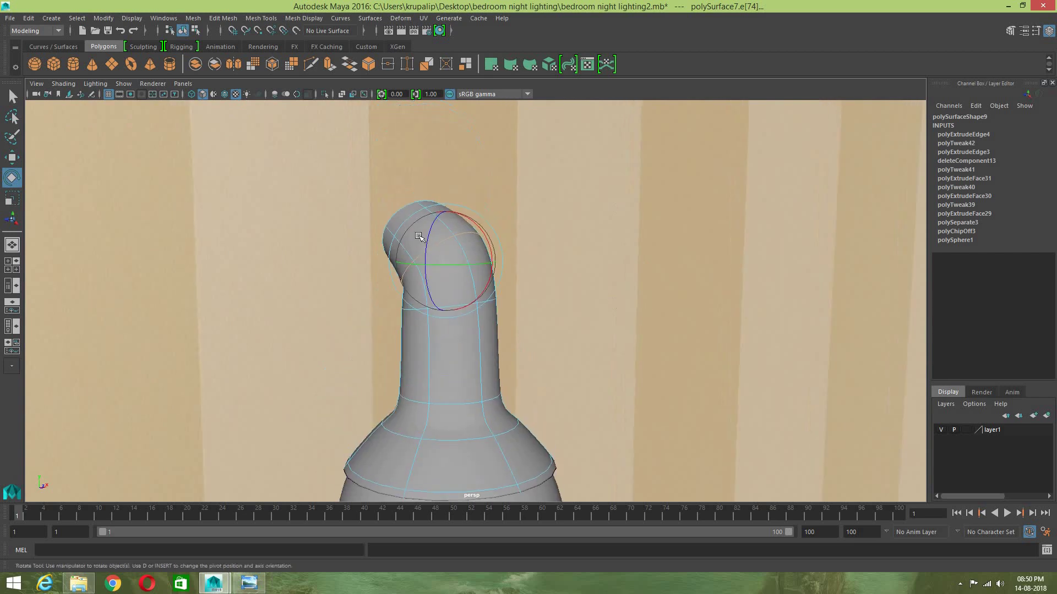
pyautogui.doubleClick(389, 224)
pyautogui.press('r')
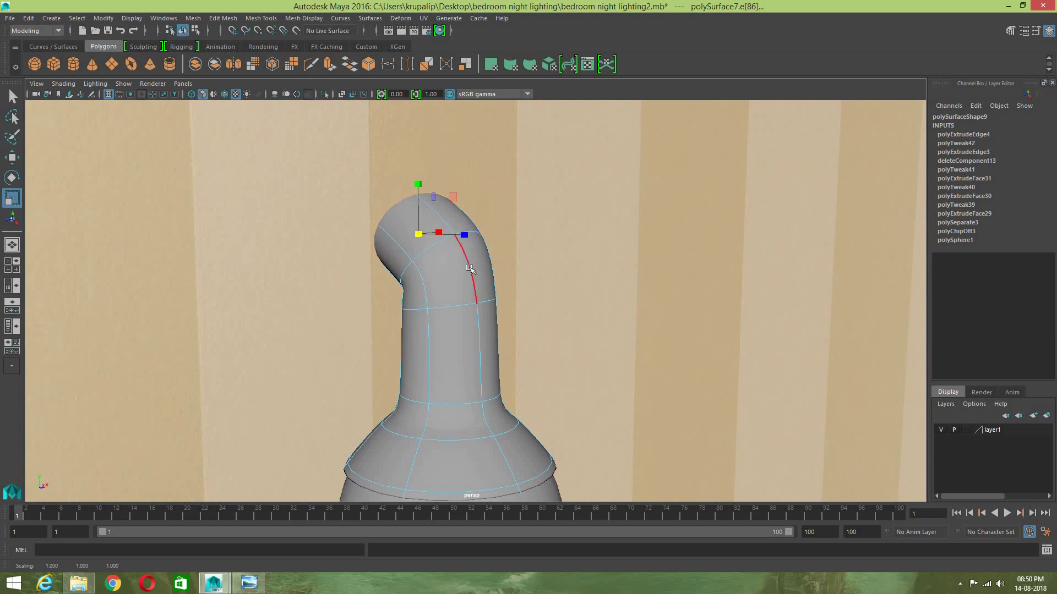
pyautogui.scroll(-3, 458, 311)
pyautogui.moveTo(466, 292); pyautogui.dragTo(522, 244, button='right')
pyautogui.click(581, 259)
pyautogui.scroll(-3, 582, 259)
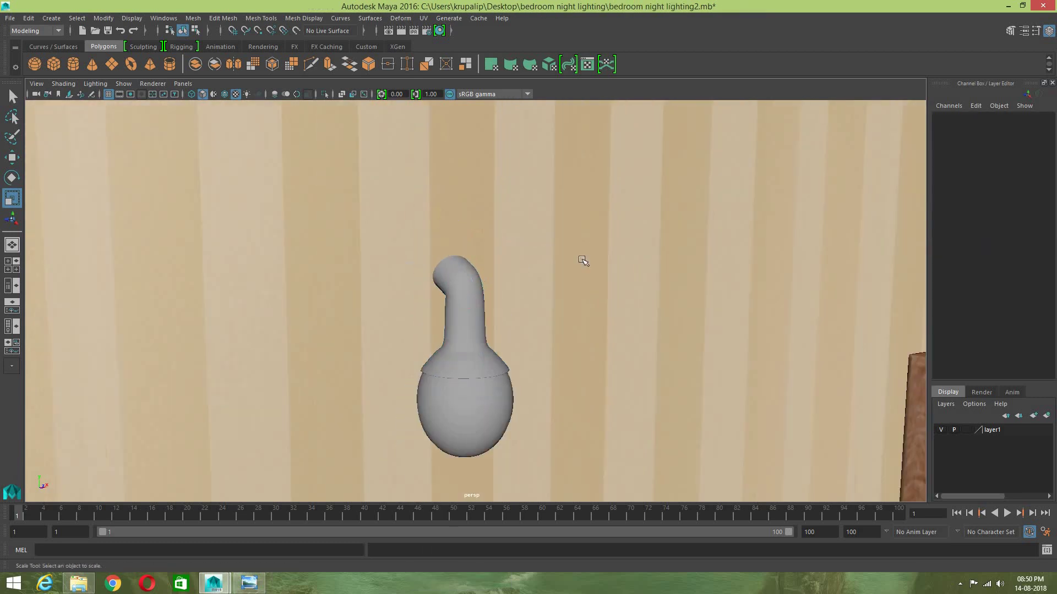
# Step: Create a thin polygon box about 1.09 wide, 1.47 tall and 0.13 thick in the front view and push it against the wall
pyautogui.click(54, 64)
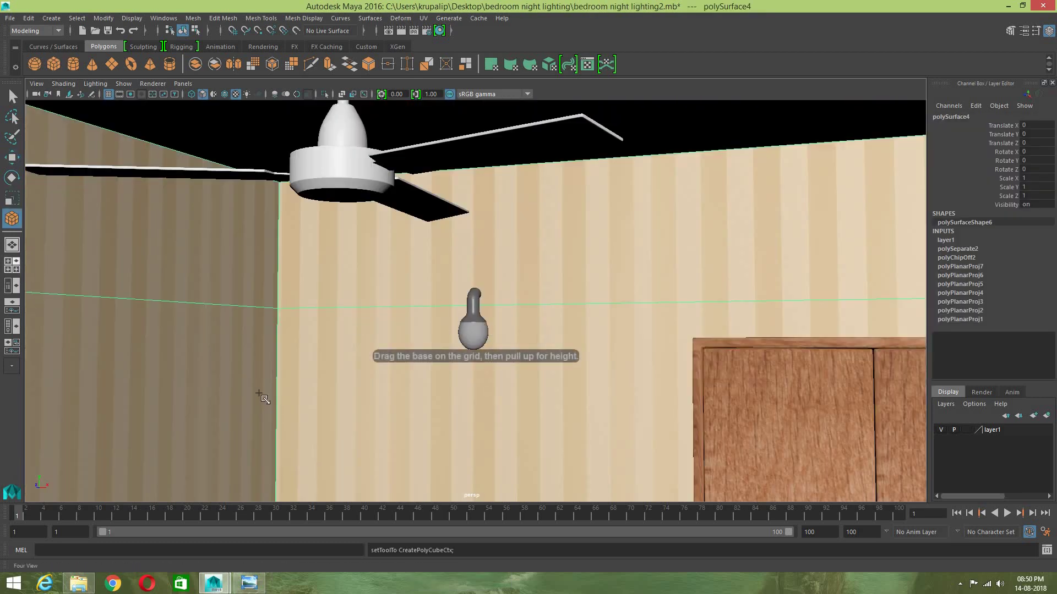
pyautogui.press('space')
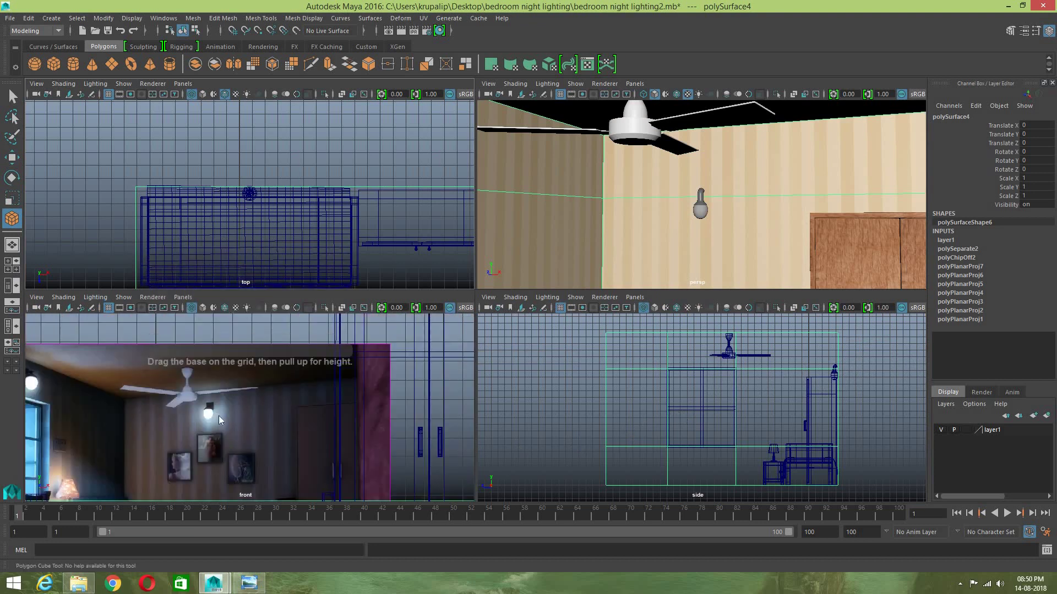
pyautogui.scroll(-3, 308, 418)
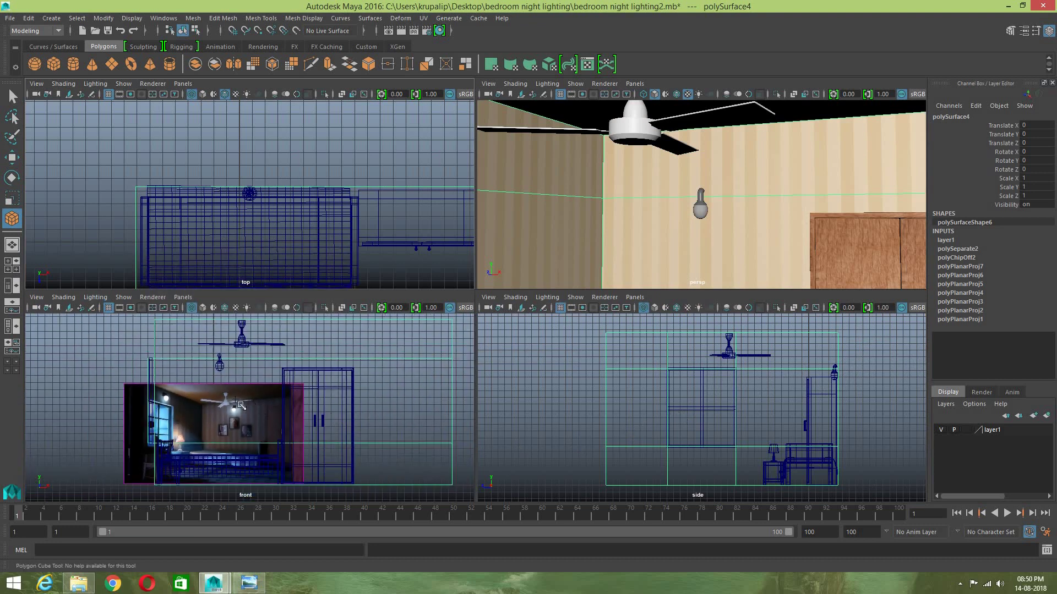
pyautogui.scroll(1, 236, 400)
pyautogui.moveTo(226, 391); pyautogui.dragTo(235, 396)
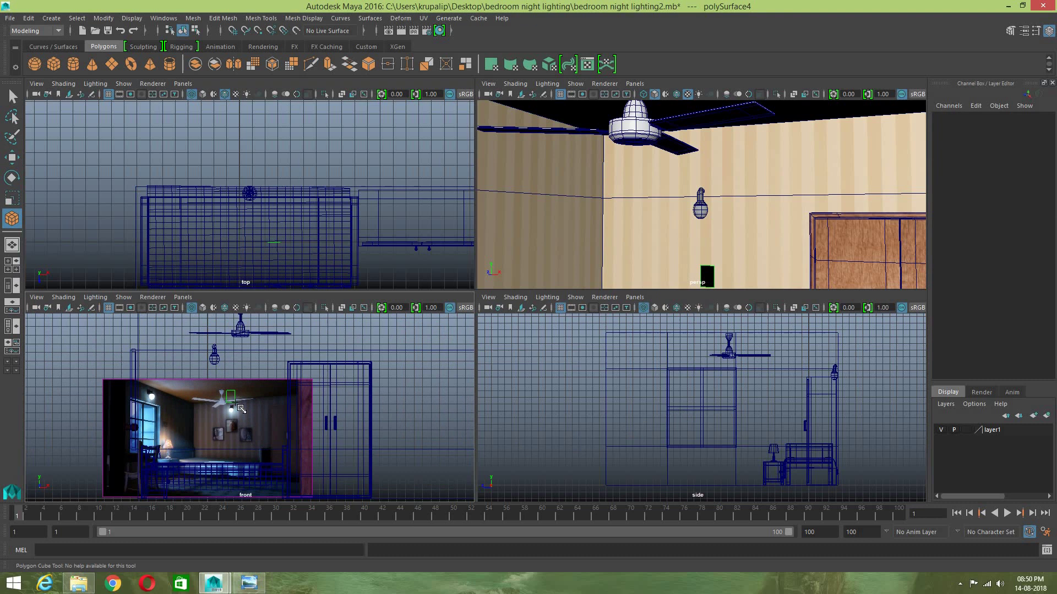
pyautogui.press('space')
pyautogui.moveTo(708, 268)
pyautogui.keyDown('alt'); pyautogui.mouseDown()
pyautogui.moveTo(589, 354)
pyautogui.moveTo(587, 373)
pyautogui.moveTo(564, 328)
pyautogui.moveTo(503, 377)
pyautogui.moveTo(387, 377)
pyautogui.moveTo(441, 316)
pyautogui.moveTo(429, 322)
pyautogui.moveTo(448, 327)
pyautogui.mouseUp(); pyautogui.keyUp('alt')
pyautogui.press('w')
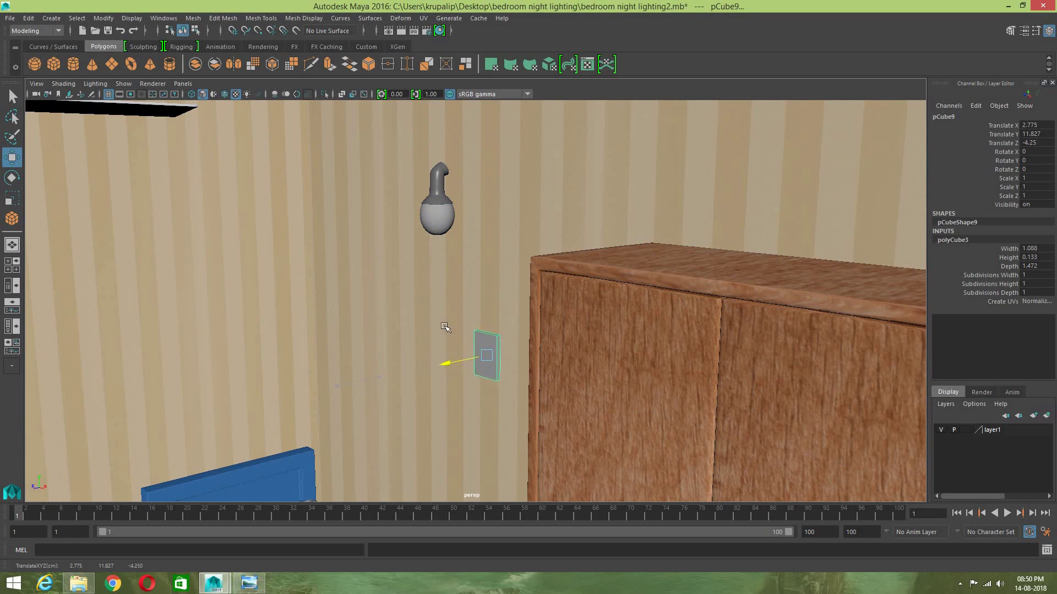
pyautogui.moveTo(446, 328); pyautogui.dragTo(446, 329)
# Step: Move the wall plate behind the lamp's elbow at about X 0.766, Y 17.662 and scale its Y to about 0.743
pyautogui.click(11, 266)
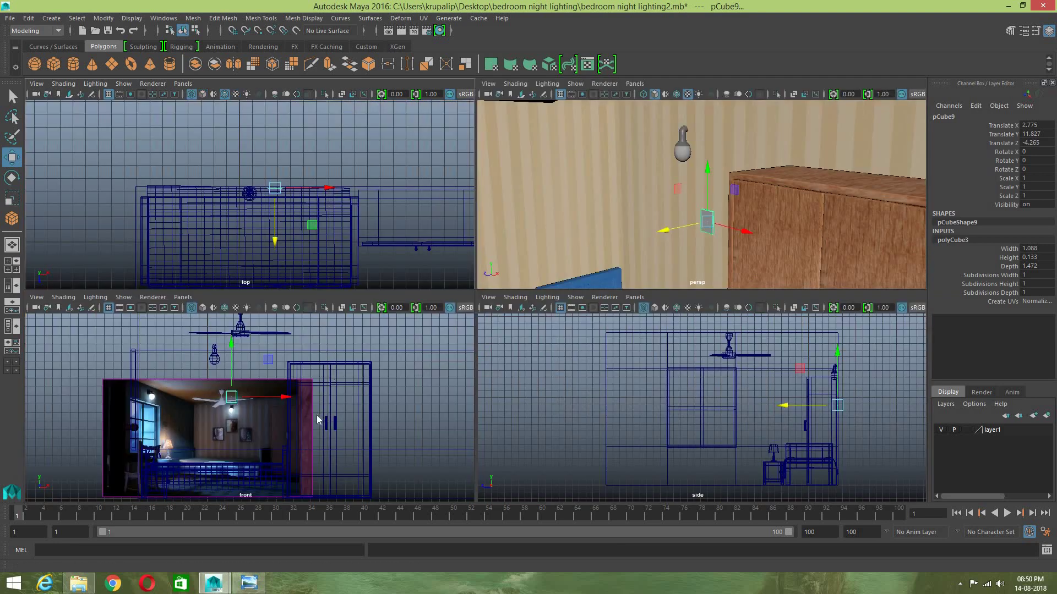
pyautogui.press('space')
pyautogui.moveTo(439, 278); pyautogui.dragTo(406, 181)
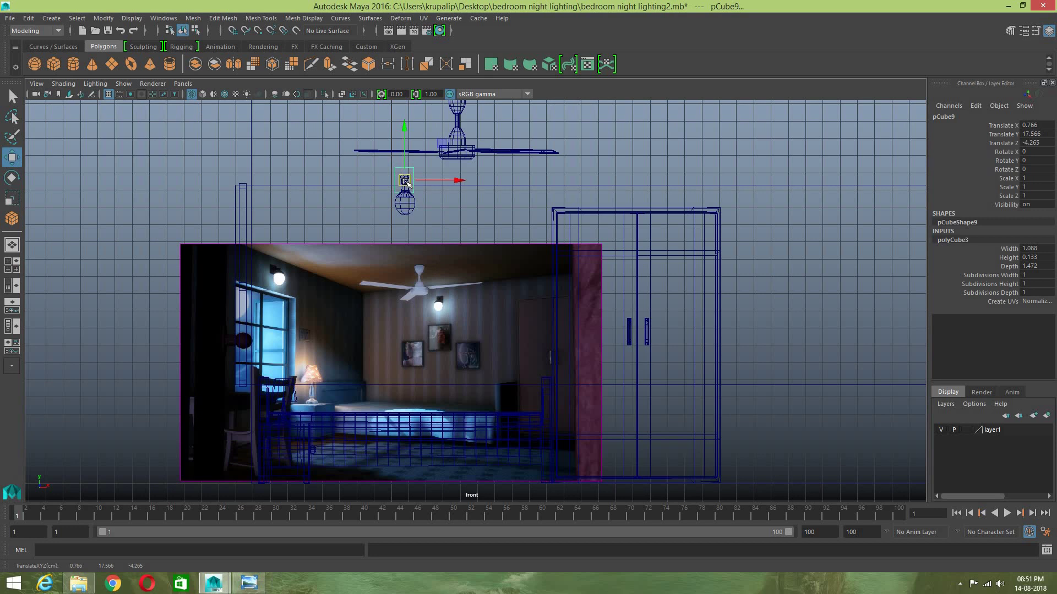
pyautogui.press('r')
pyautogui.moveTo(405, 134); pyautogui.dragTo(405, 140)
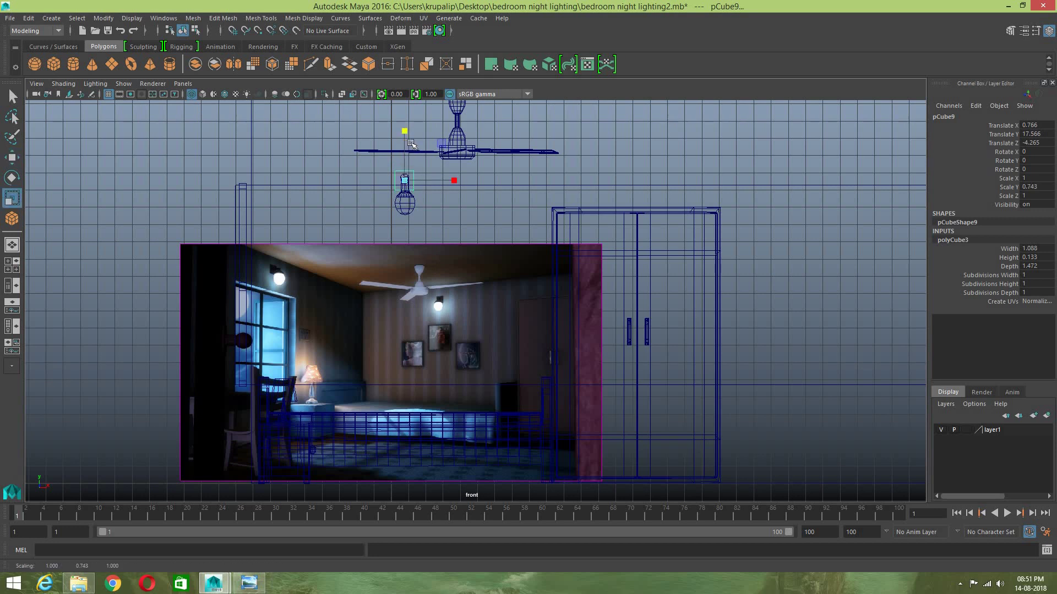
pyautogui.press('w')
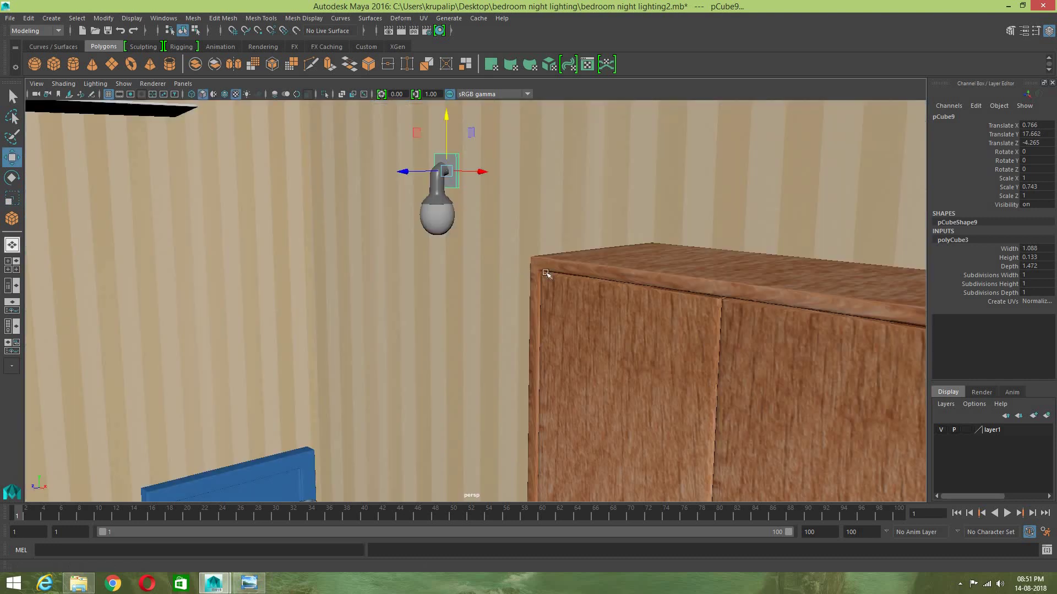
pyautogui.click(12, 244)
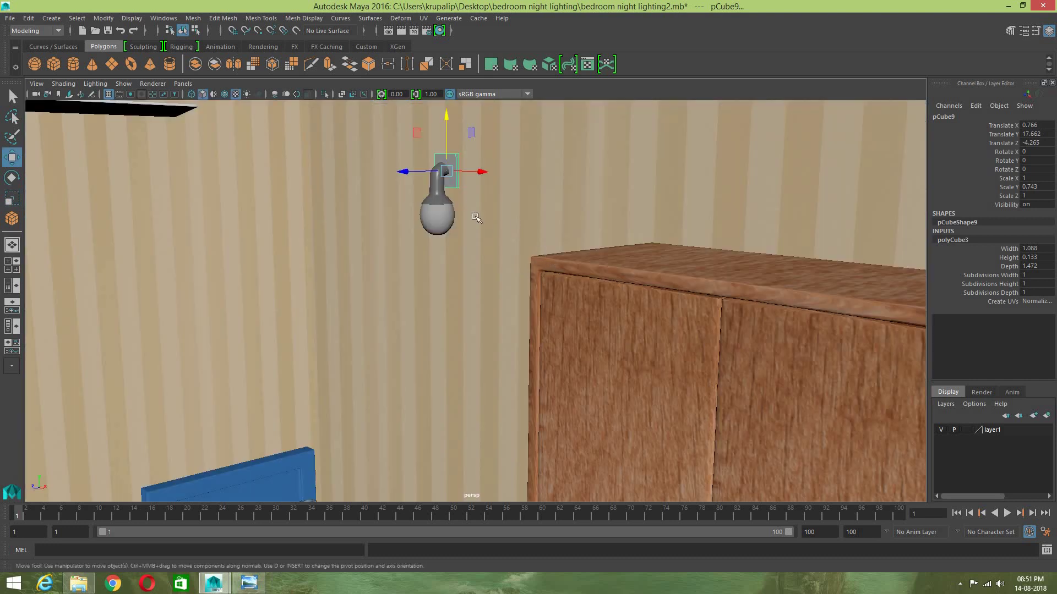
# Step: Lower the lamp's sphere slightly beneath the cap to a Translate Y of about -0.167
pyautogui.click(451, 182)
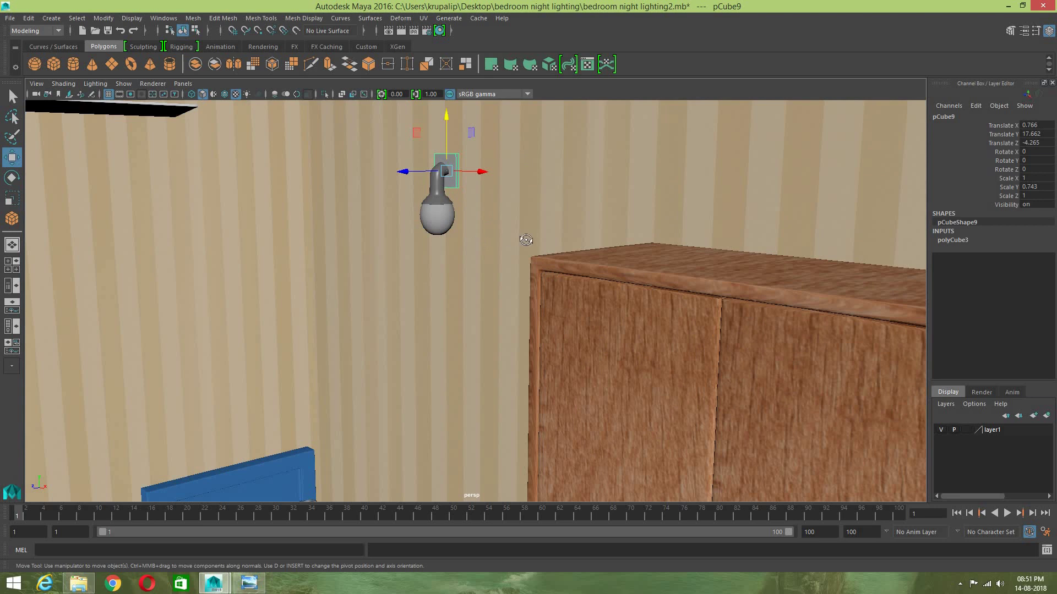
pyautogui.keyDown('alt'); pyautogui.moveTo(526, 240); pyautogui.dragTo(535, 241); pyautogui.keyUp('alt')
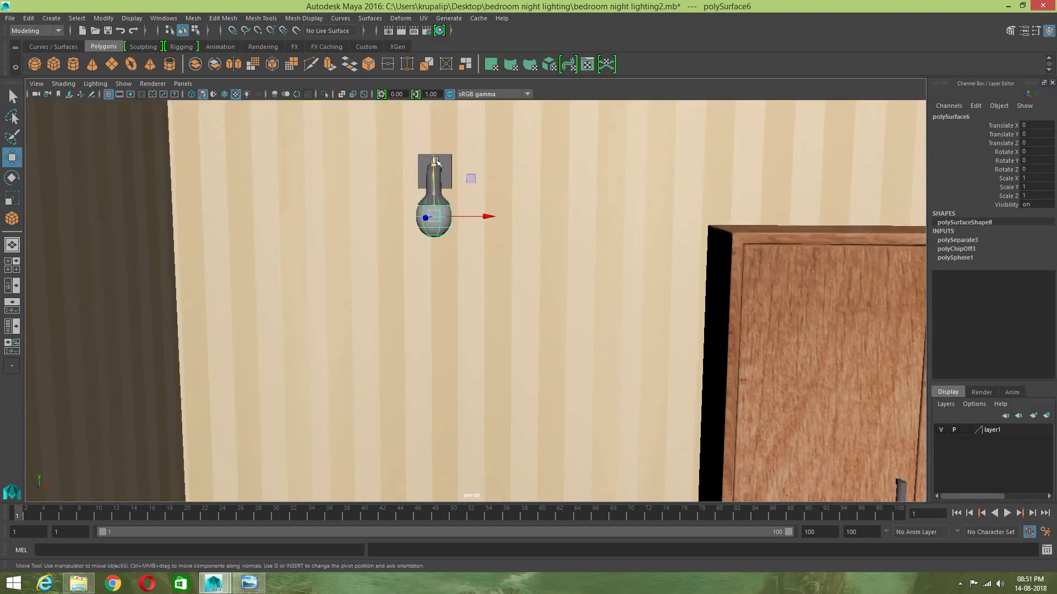
pyautogui.moveTo(436, 161); pyautogui.dragTo(437, 164)
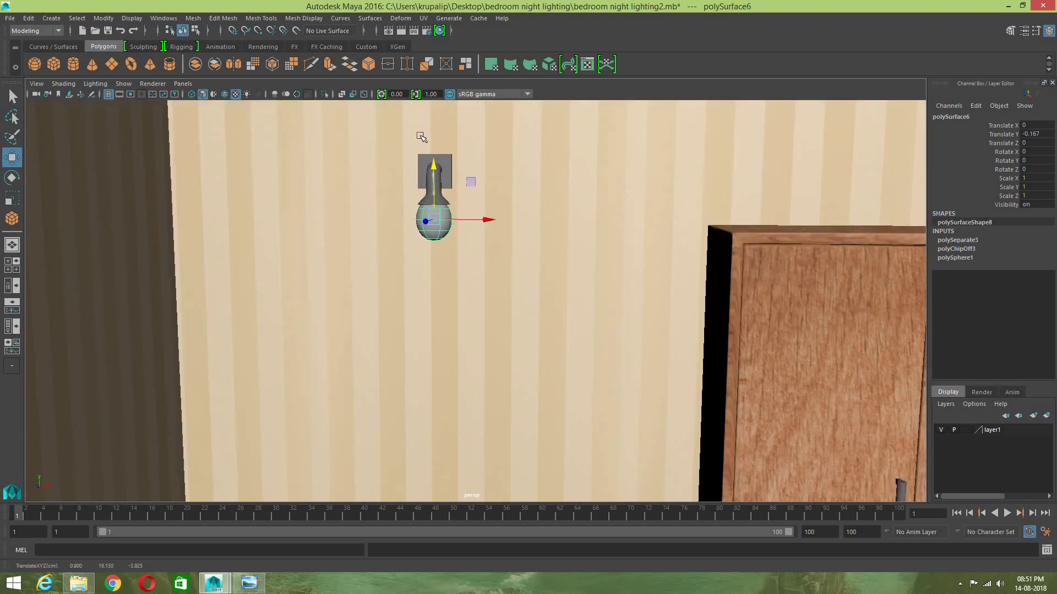
# Step: Scale the edge loop midway up the lamp's neck to about 0.81 in X and Z
pyautogui.click(264, 47)
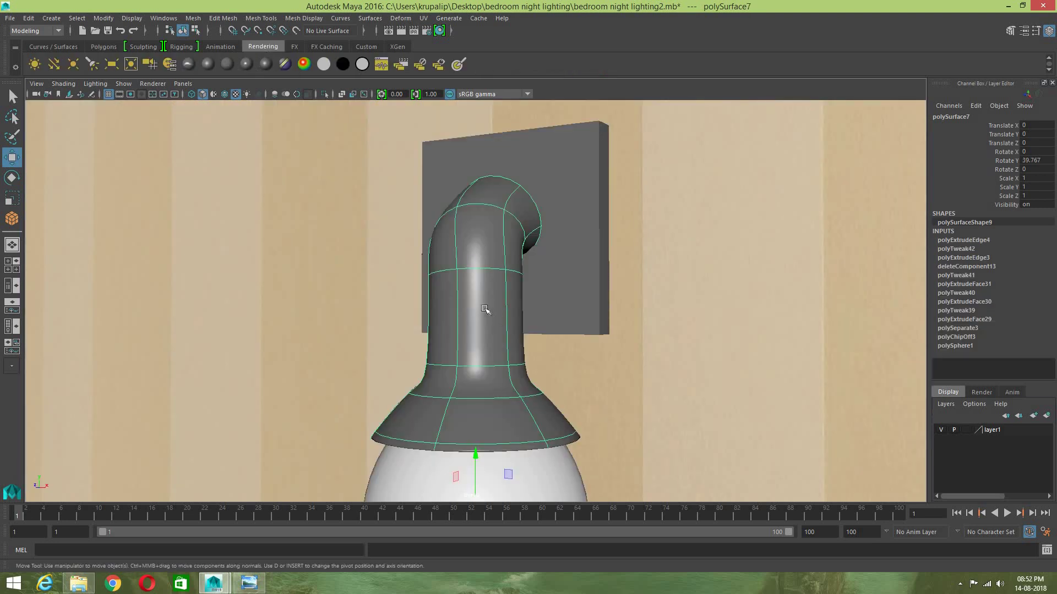
pyautogui.moveTo(484, 266); pyautogui.dragTo(480, 231, button='right')
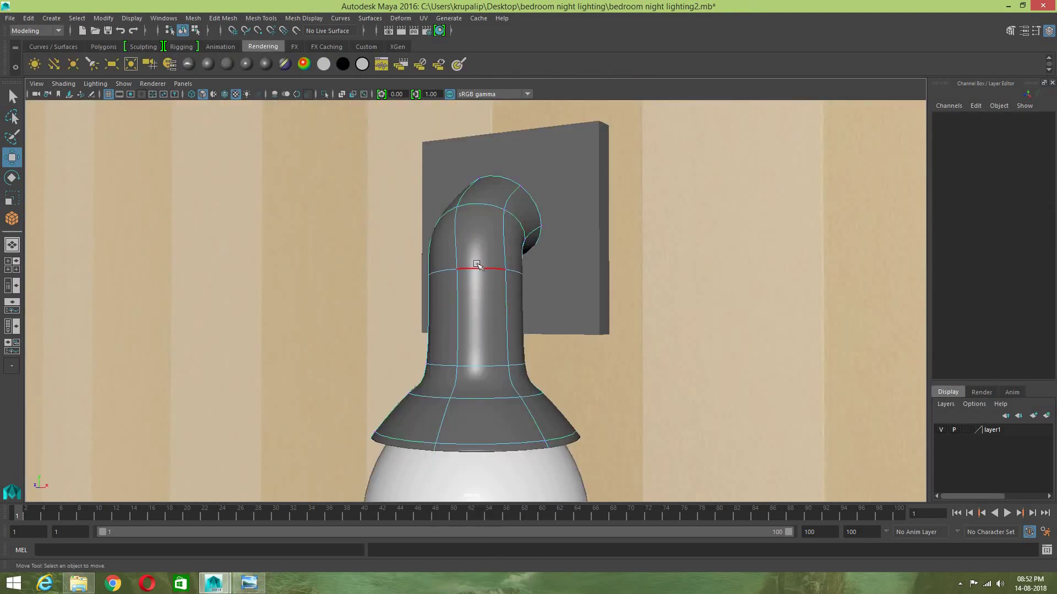
pyautogui.click(477, 269)
pyautogui.press('r')
pyautogui.moveTo(476, 267); pyautogui.dragTo(463, 266)
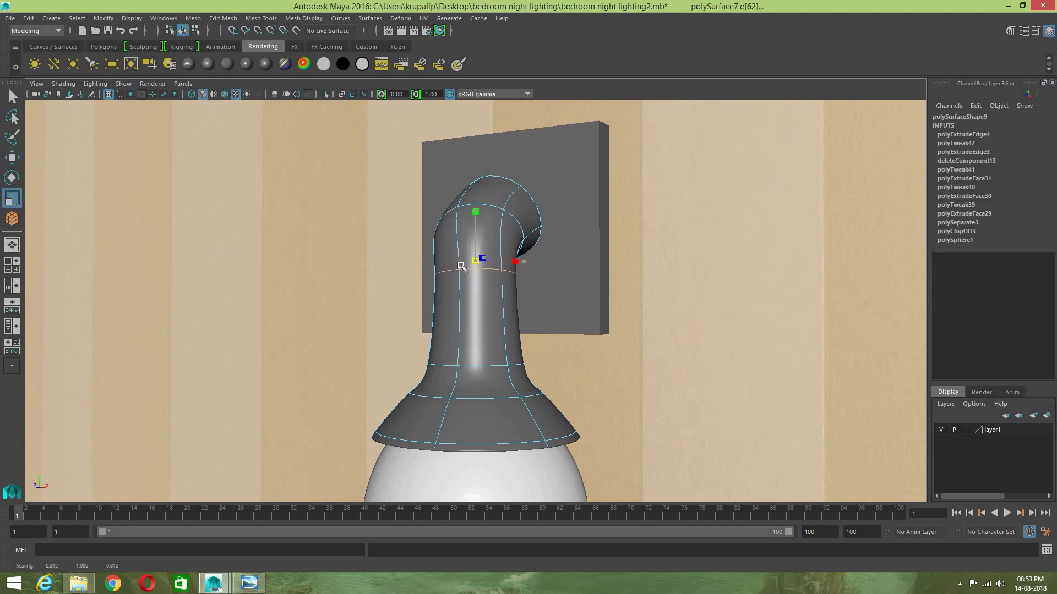
# Step: Shrink the edge loops at the neck's elbow and bent end, scaling the end loop uniformly to about 0.89
pyautogui.click(480, 206)
pyautogui.click(475, 235)
pyautogui.click(535, 206)
pyautogui.moveTo(500, 217); pyautogui.dragTo(491, 218)
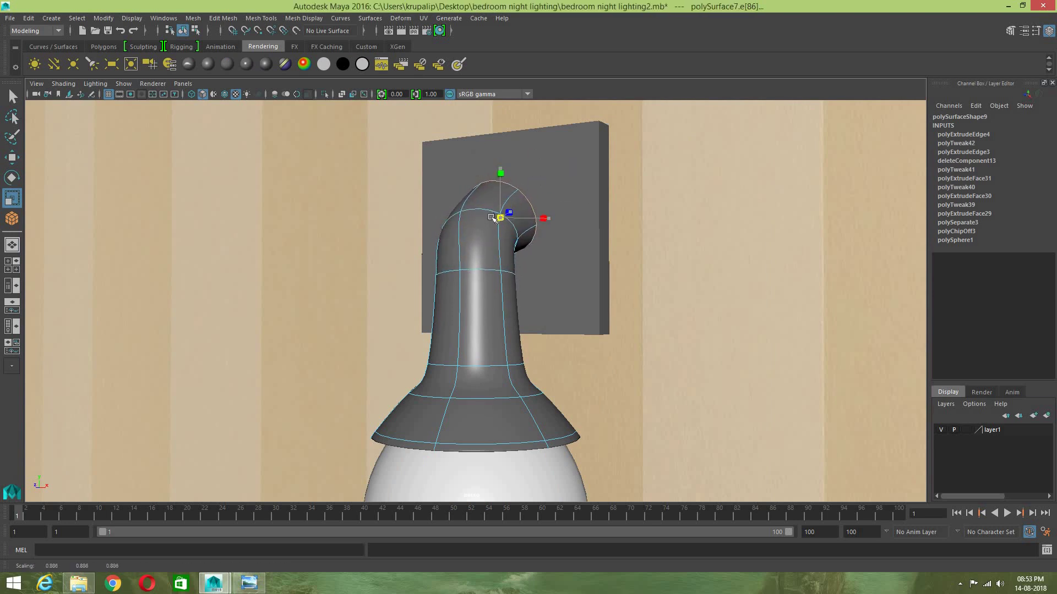
# Step: Rotate the neck's end edge loop slightly more upright and push it toward the wall plate
pyautogui.press('w')
pyautogui.keyDown('alt'); pyautogui.moveTo(540, 291); pyautogui.dragTo(528, 294); pyautogui.keyUp('alt')
pyautogui.press('e')
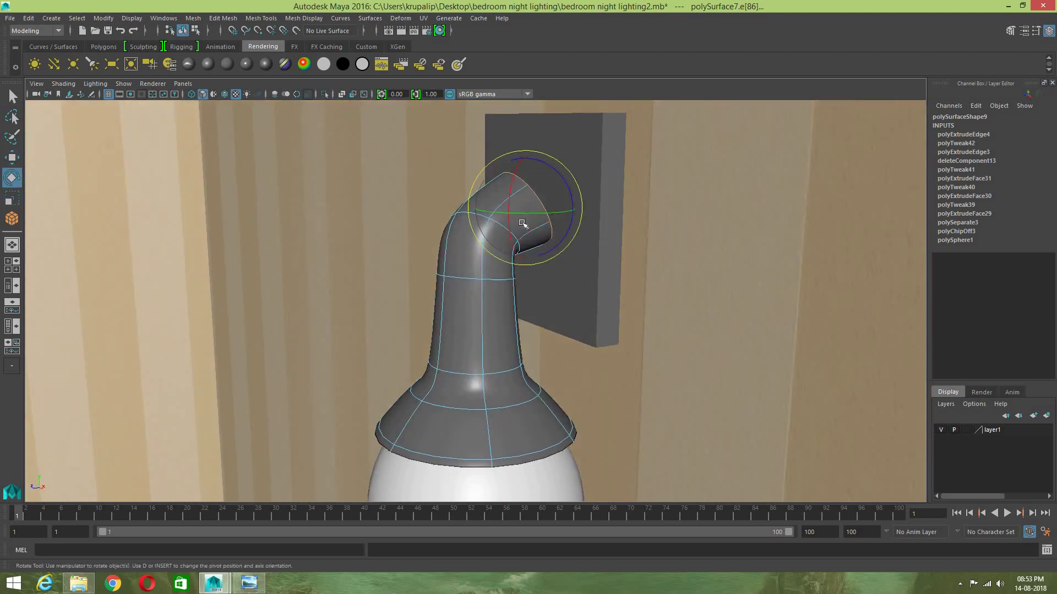
pyautogui.keyDown('alt'); pyautogui.moveTo(641, 285); pyautogui.dragTo(659, 284); pyautogui.keyUp('alt')
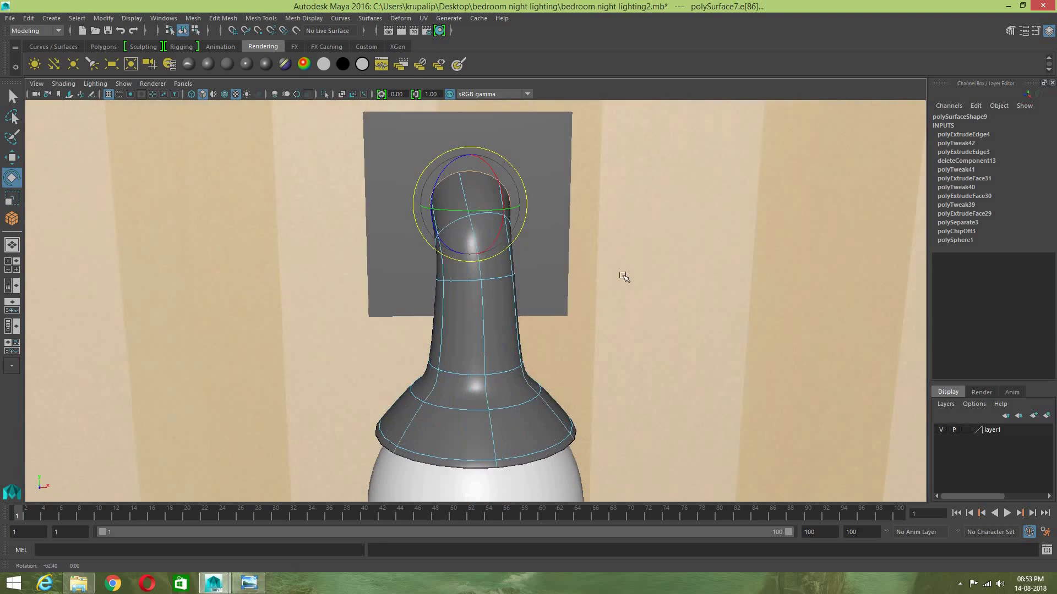
pyautogui.moveTo(499, 226); pyautogui.dragTo(497, 216)
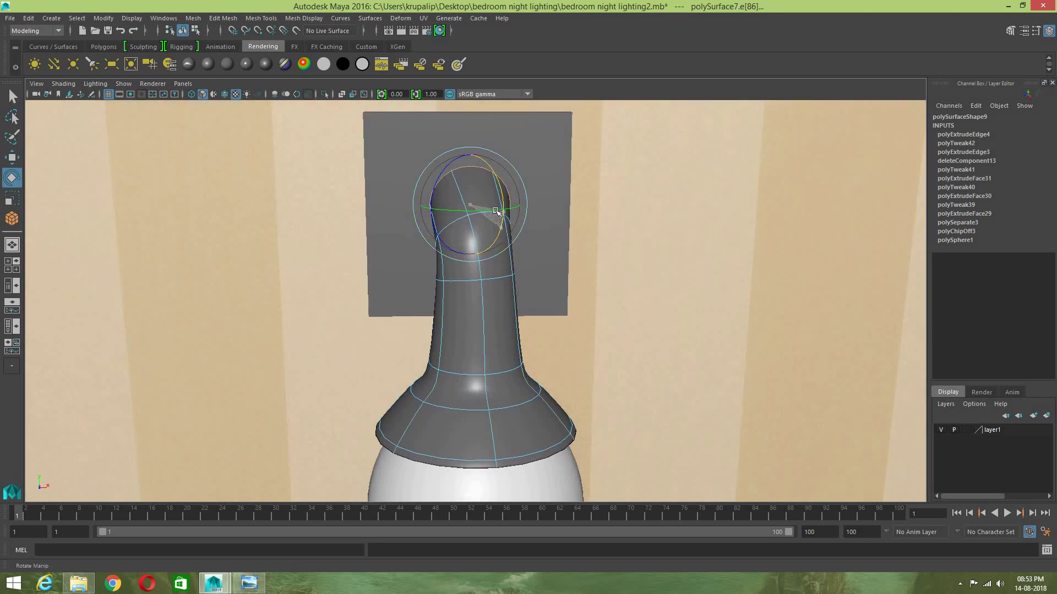
pyautogui.keyDown('alt'); pyautogui.moveTo(462, 256); pyautogui.dragTo(499, 219); pyautogui.keyUp('alt')
pyautogui.press('w')
# Step: Narrow the edge loop at the neck's base slightly in X and Z, and undo a trial scaling of the cap's top loop
pyautogui.click(478, 354)
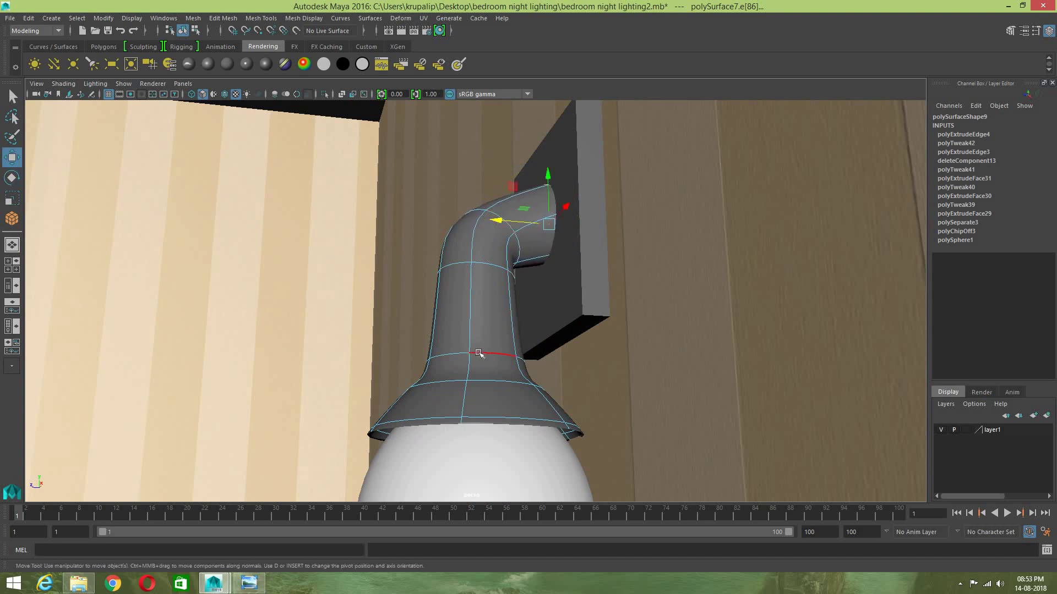
pyautogui.press('r')
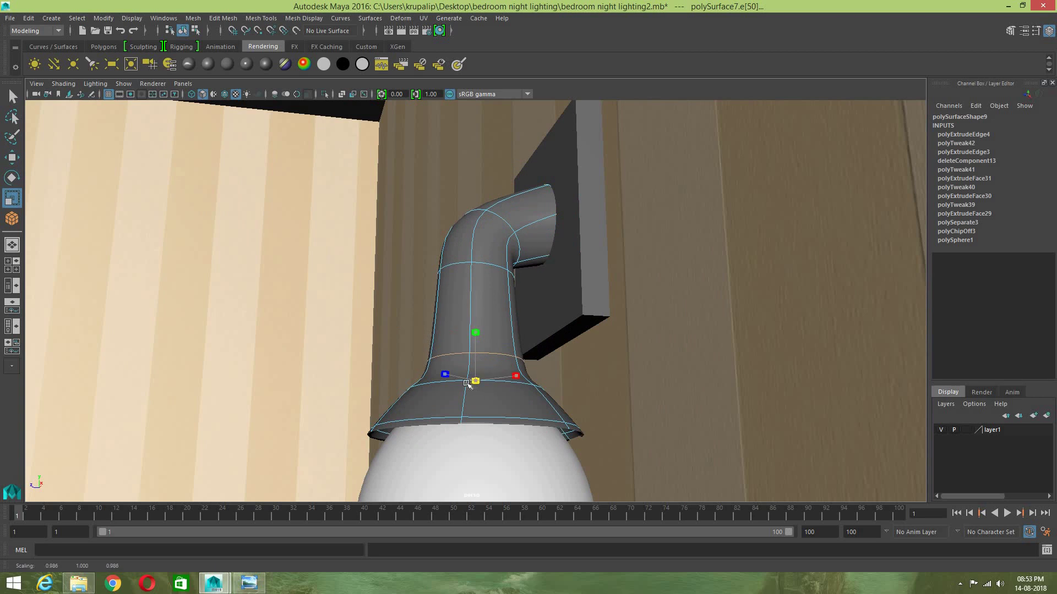
pyautogui.click(509, 384)
pyautogui.moveTo(474, 381); pyautogui.dragTo(457, 384)
pyautogui.hotkey('ctrl', 'z')
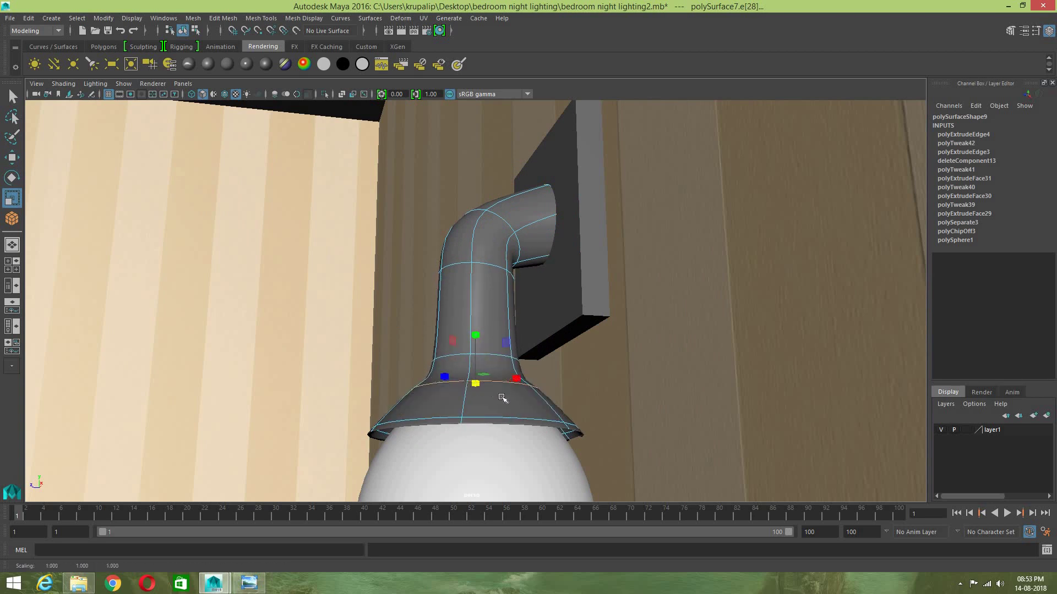
# Step: Shift the edge loops at the neck's bent end and elbow slightly along X to straighten the neck
pyautogui.moveTo(520, 417)
pyautogui.keyDown('alt'); pyautogui.mouseDown()
pyautogui.moveTo(548, 365)
pyautogui.moveTo(576, 405)
pyautogui.moveTo(518, 397)
pyautogui.mouseUp(); pyautogui.keyUp('alt')
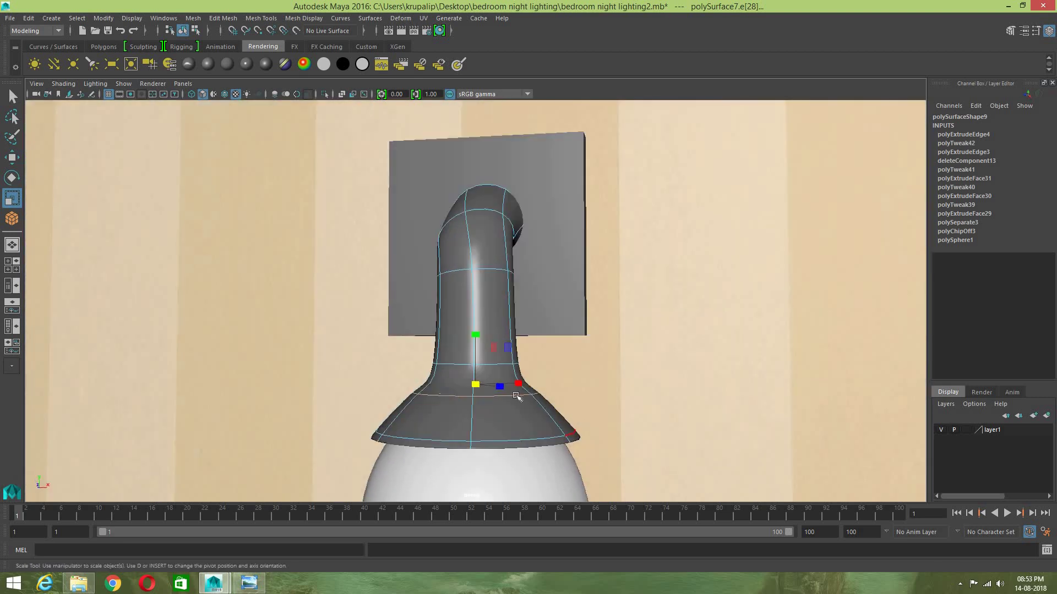
pyautogui.keyDown('alt'); pyautogui.moveTo(548, 320); pyautogui.dragTo(540, 328); pyautogui.keyUp('alt')
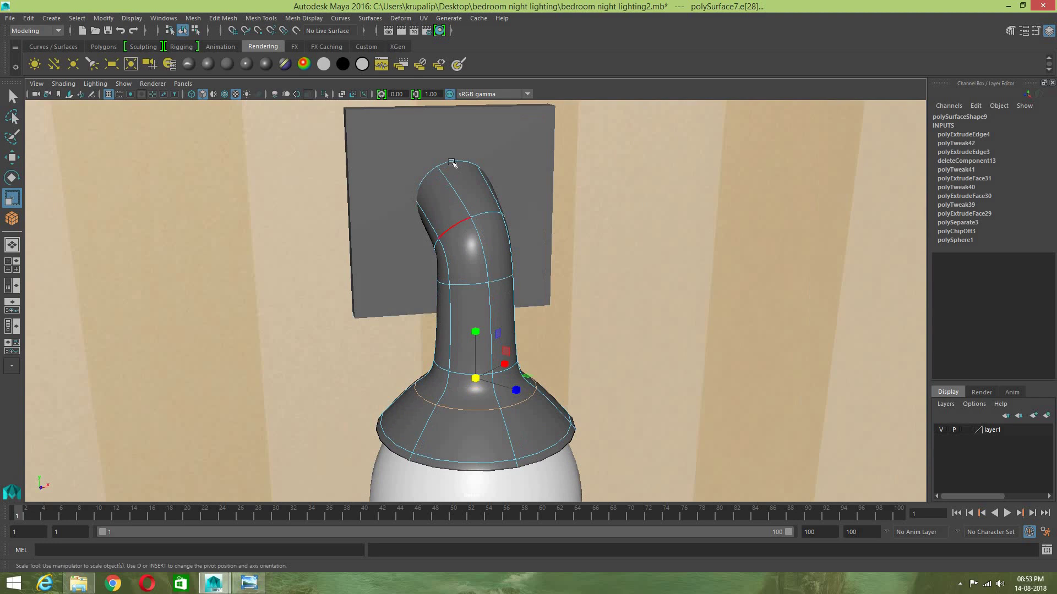
pyautogui.click(451, 161)
pyautogui.press('w')
pyautogui.moveTo(506, 196); pyautogui.dragTo(493, 196)
pyautogui.keyDown('alt'); pyautogui.moveTo(563, 268); pyautogui.dragTo(535, 216); pyautogui.keyUp('alt')
pyautogui.doubleClick(455, 219)
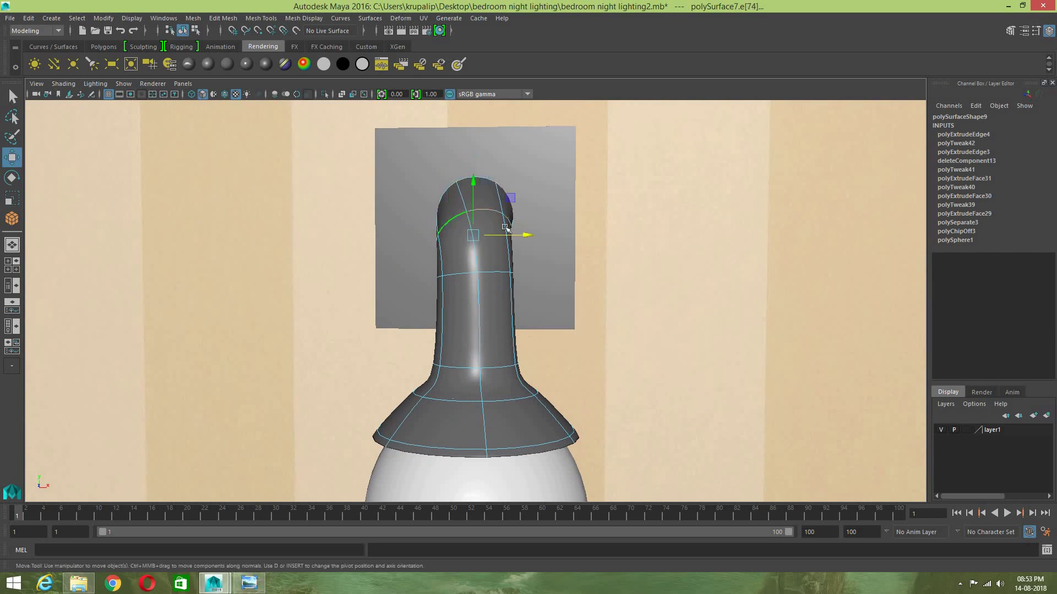
pyautogui.press('e')
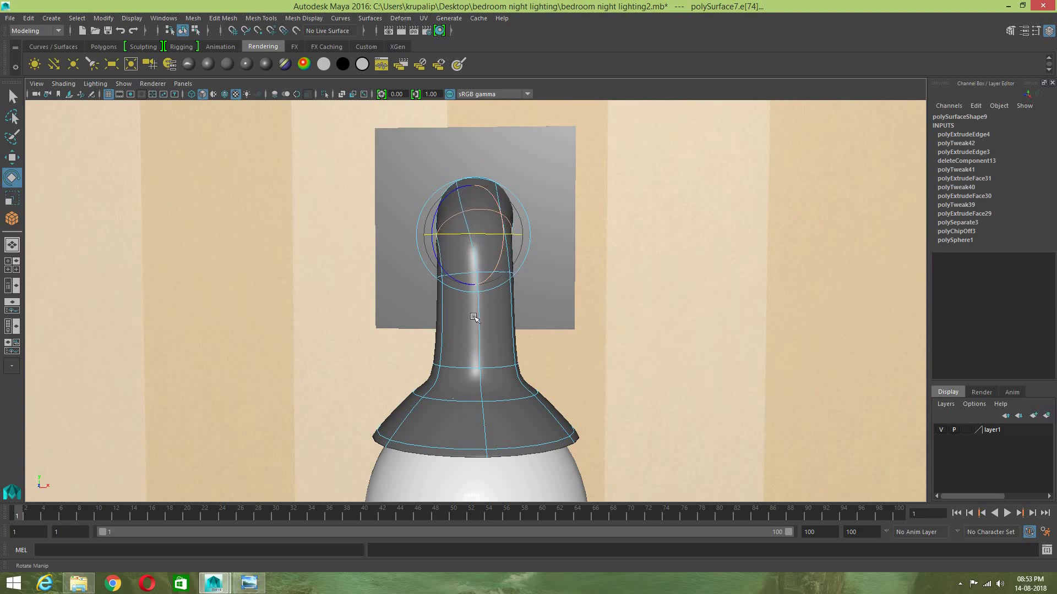
# Step: Return to object selection and review the wall lamp up close and from across the room
pyautogui.moveTo(508, 291); pyautogui.dragTo(498, 247, button='right')
pyautogui.click(551, 256)
pyautogui.keyDown('alt'); pyautogui.moveTo(559, 267); pyautogui.dragTo(603, 306); pyautogui.keyUp('alt')
pyautogui.scroll(5, 597, 339)
pyautogui.keyDown('alt'); pyautogui.moveTo(588, 345); pyautogui.dragTo(512, 301); pyautogui.keyUp('alt')
pyautogui.scroll(-8, 523, 321)
pyautogui.scroll(-4, 542, 328)
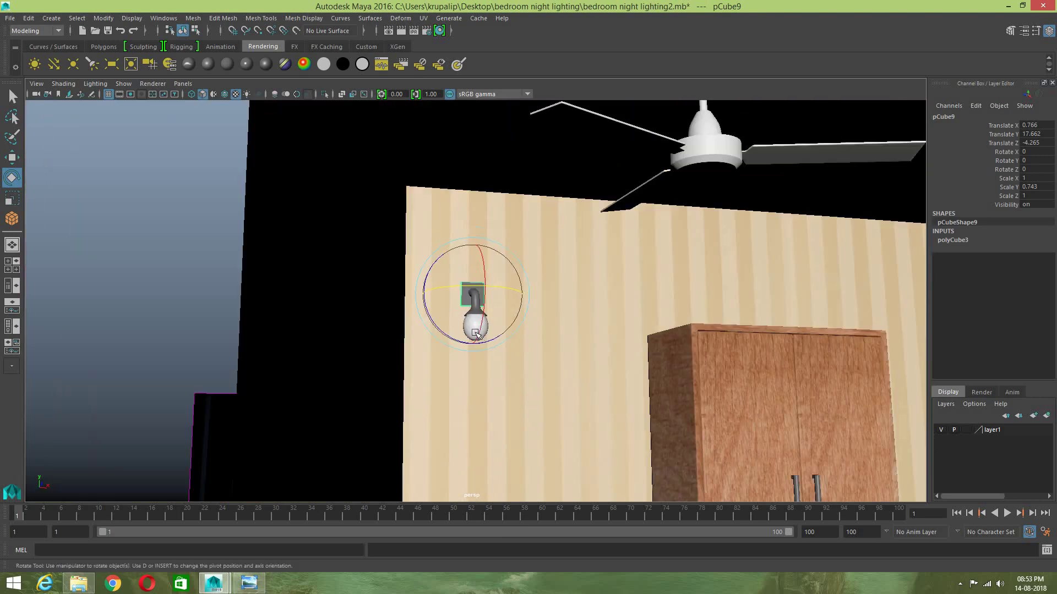
pyautogui.press('w')
pyautogui.rightClick(472, 289)
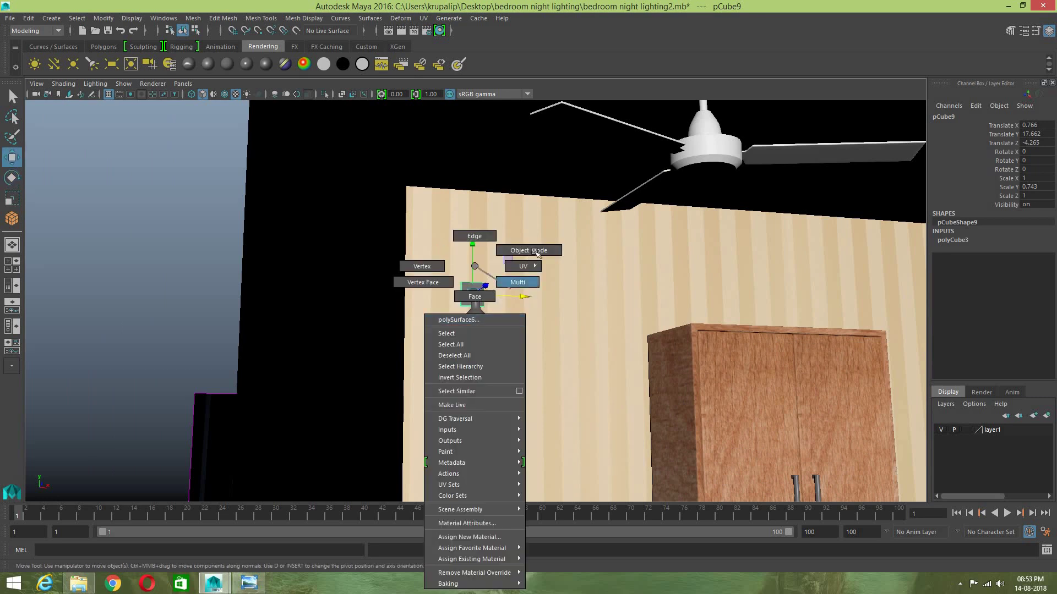
pyautogui.scroll(-5, 555, 330)
pyautogui.click(554, 330)
# Step: Create a thin upright polygon box parallel to the window wall, with width 1.638, height 0.079 and depth 2.543
pyautogui.keyDown('alt'); pyautogui.moveTo(555, 329); pyautogui.dragTo(127, 242); pyautogui.keyUp('alt')
pyautogui.click(102, 47)
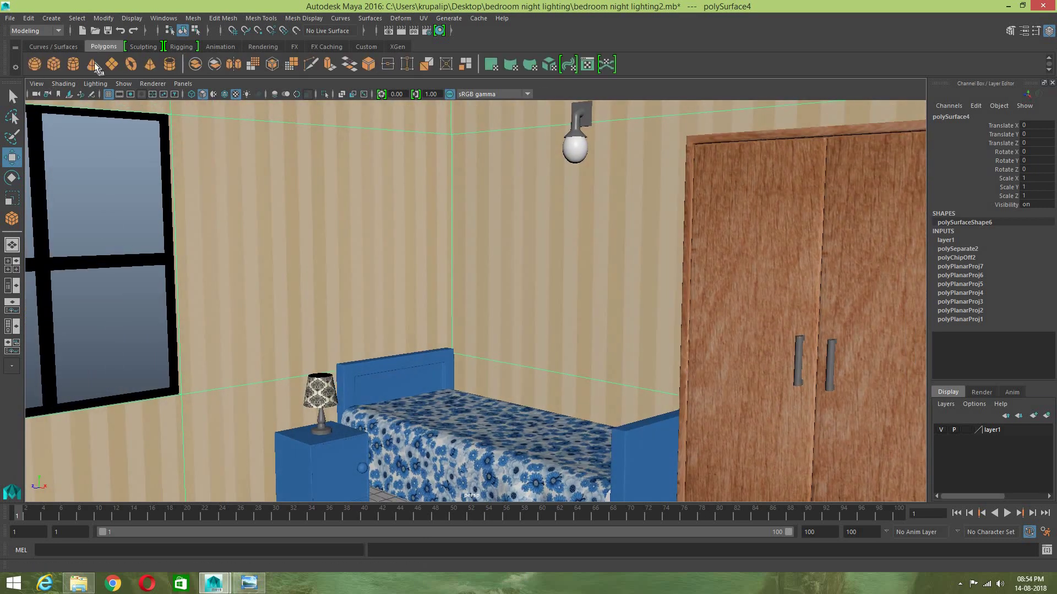
pyautogui.click(54, 65)
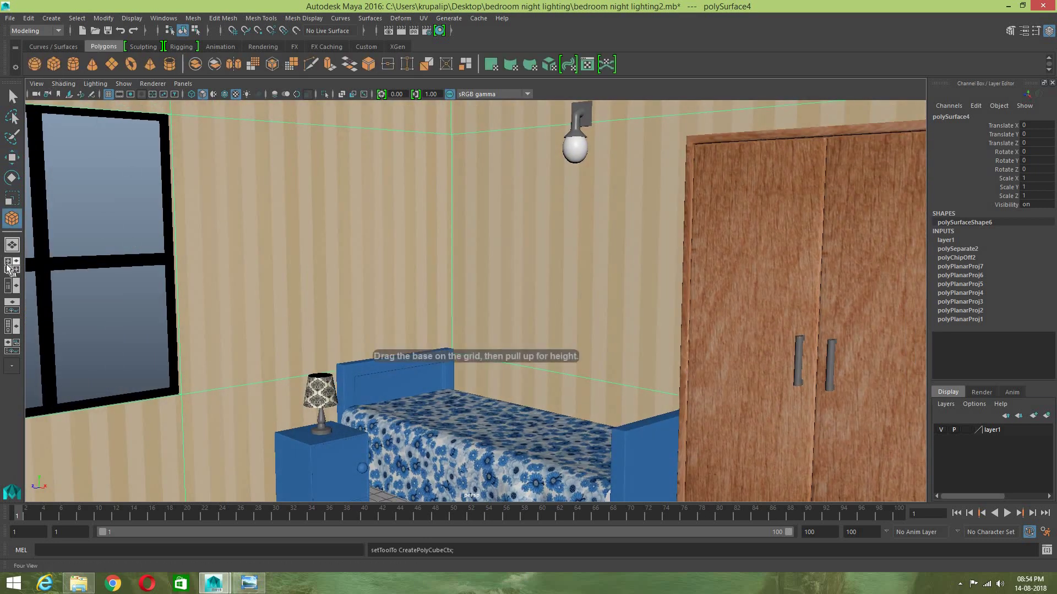
pyautogui.press('space')
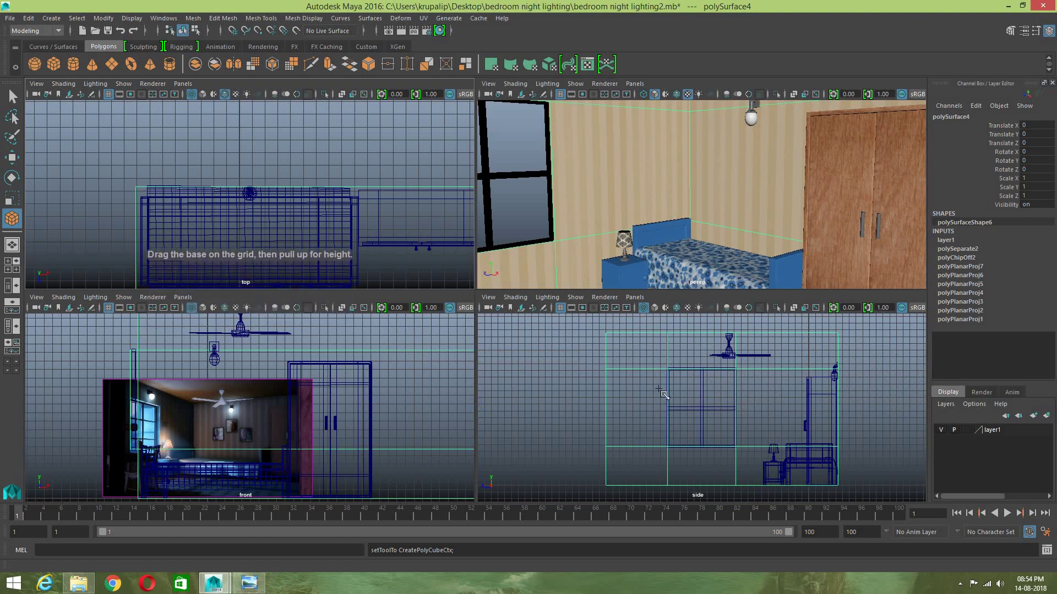
pyautogui.press('space')
pyautogui.moveTo(397, 374); pyautogui.dragTo(461, 289)
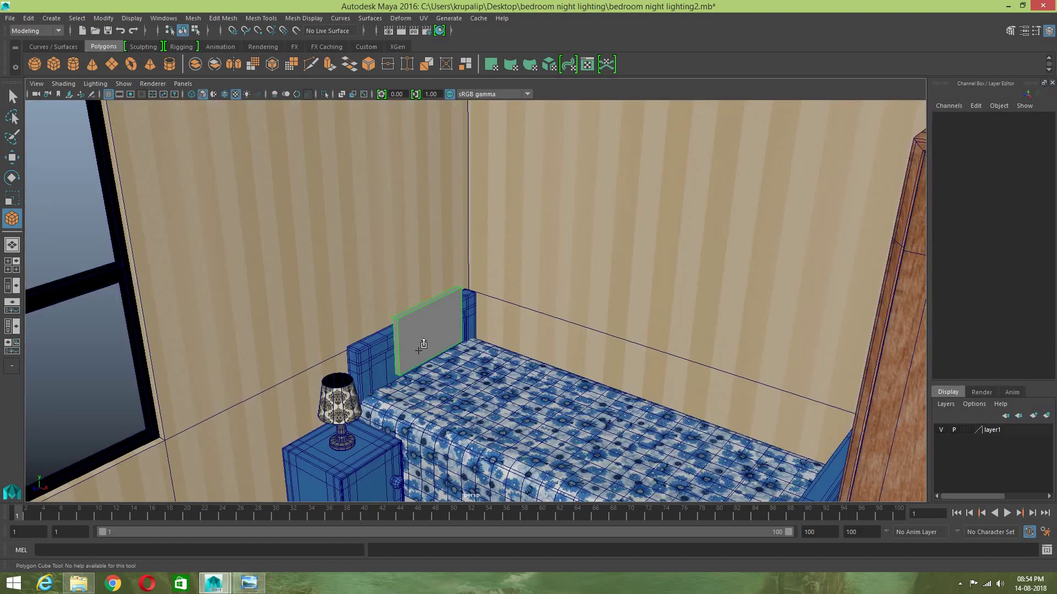
pyautogui.click(425, 345)
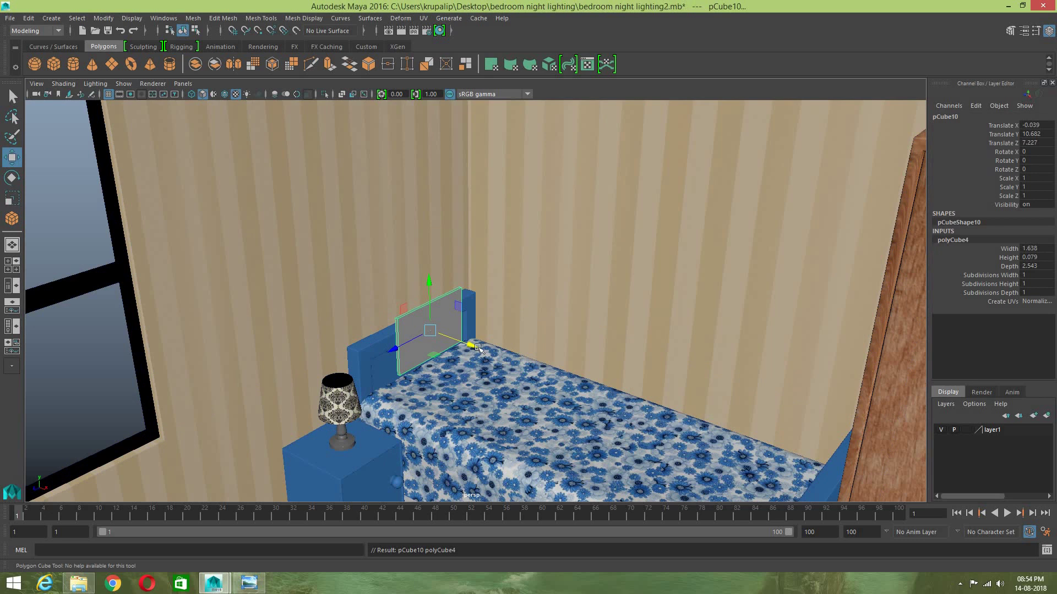
# Step: Move the thin box onto the window wall above the bedside table at about X -8.069, Y 10.351, Z 2.172
pyautogui.moveTo(474, 348); pyautogui.dragTo(276, 288)
pyautogui.keyDown('alt'); pyautogui.moveTo(348, 312); pyautogui.dragTo(450, 323); pyautogui.keyUp('alt')
pyautogui.moveTo(480, 263); pyautogui.dragTo(507, 392)
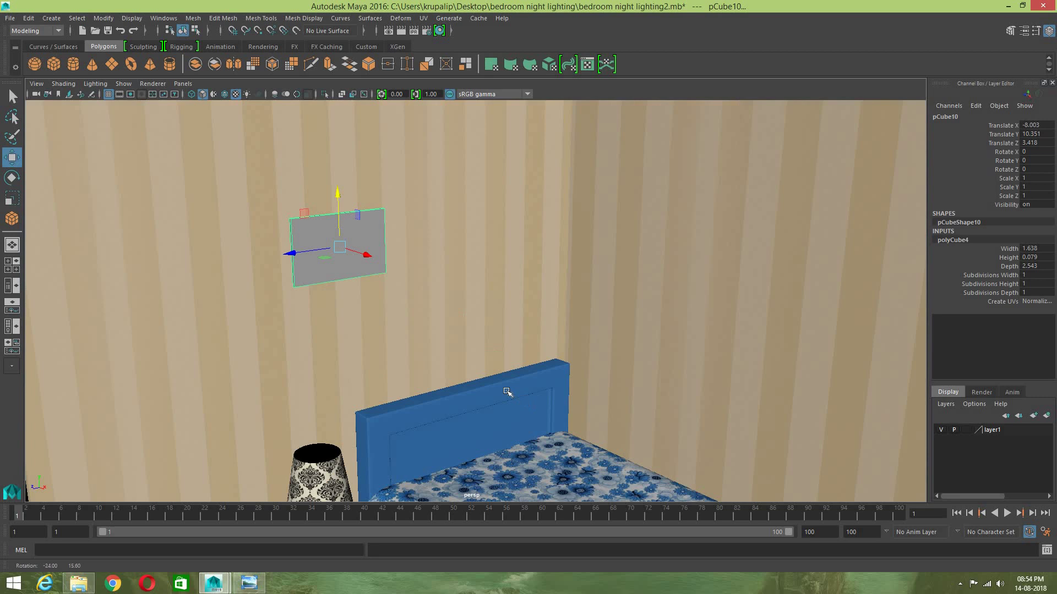
pyautogui.moveTo(292, 256); pyautogui.dragTo(391, 261)
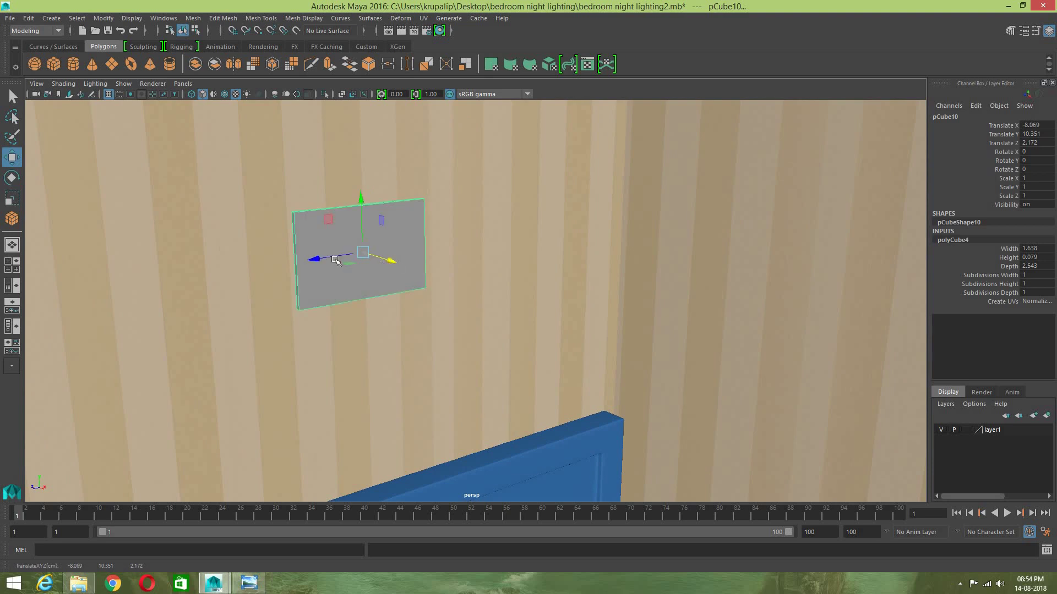
# Step: Turn on smooth preview for the thin wall box and bevel its edges
pyautogui.click(223, 18)
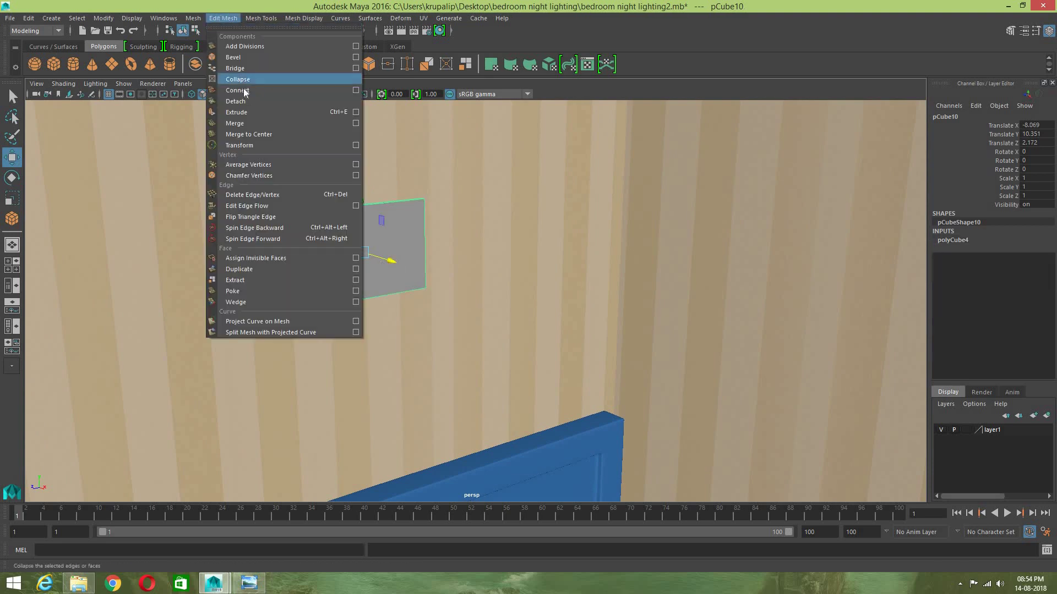
pyautogui.click(305, 118)
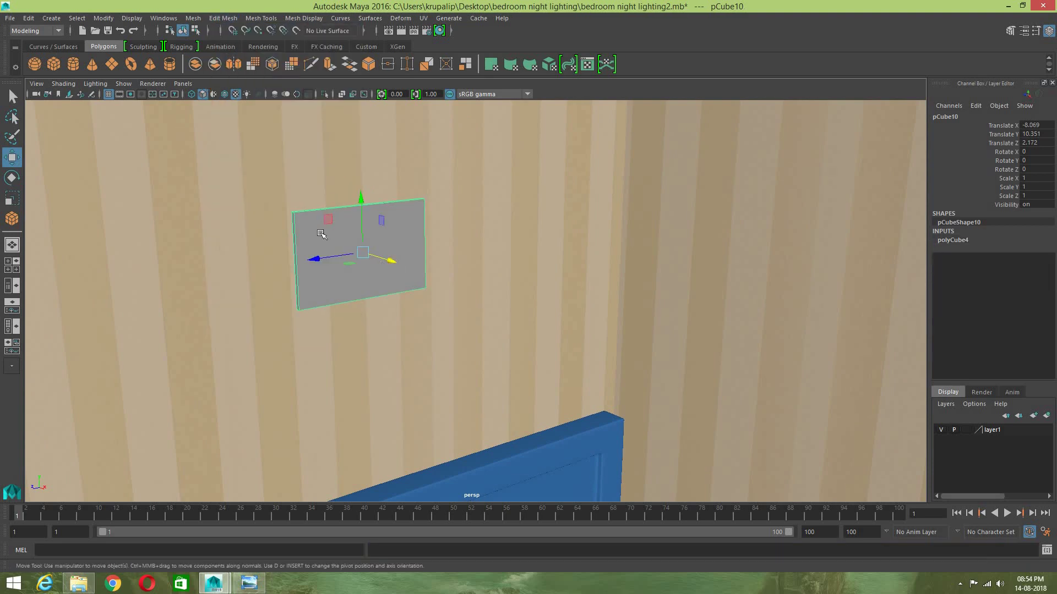
pyautogui.press('3')
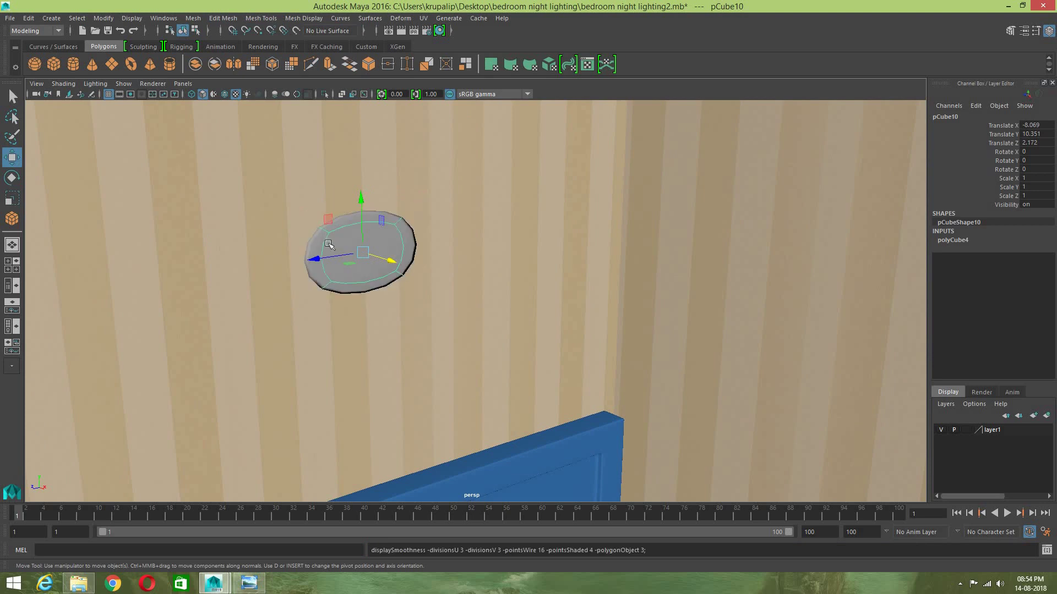
pyautogui.click(223, 18)
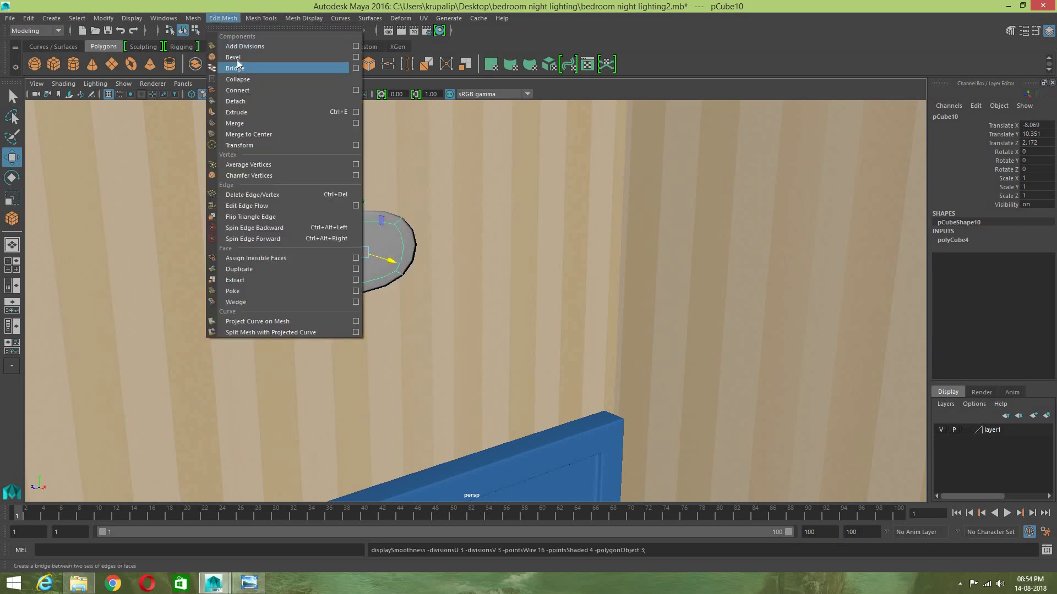
pyautogui.click(234, 57)
pyautogui.moveTo(348, 232); pyautogui.dragTo(349, 239, button='right')
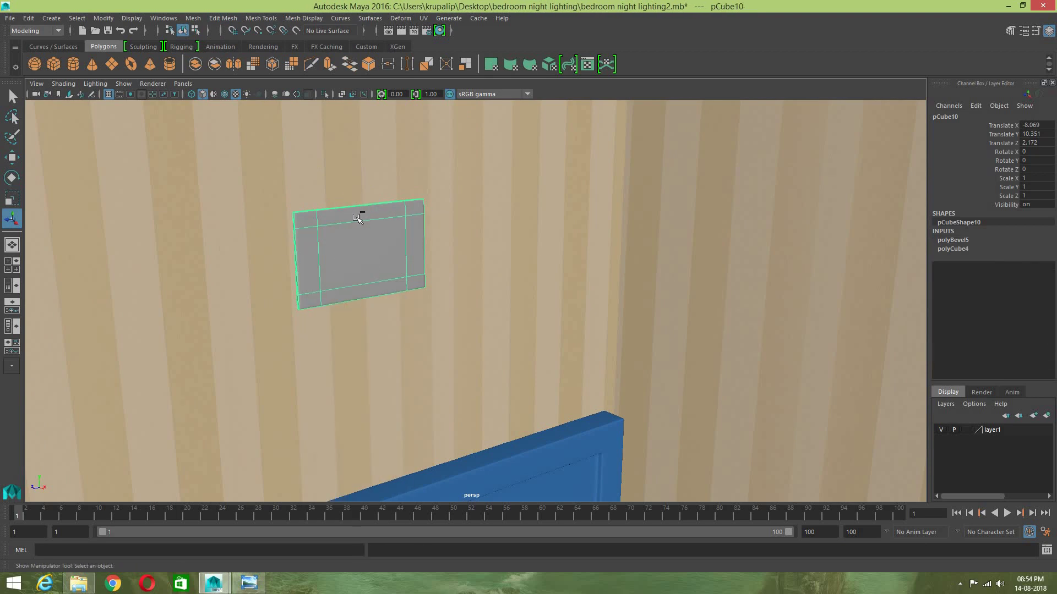
# Step: Duplicate the beveled plate, bring the copy forward to about X -7.911, and shrink it to Scale Y 0.374 and Scale Z 0.084
pyautogui.hotkey('ctrl', 'd')
pyautogui.press('w')
pyautogui.moveTo(388, 260); pyautogui.dragTo(395, 265)
pyautogui.press('r')
pyautogui.moveTo(326, 259); pyautogui.dragTo(363, 256)
pyautogui.moveTo(366, 209); pyautogui.dragTo(369, 235)
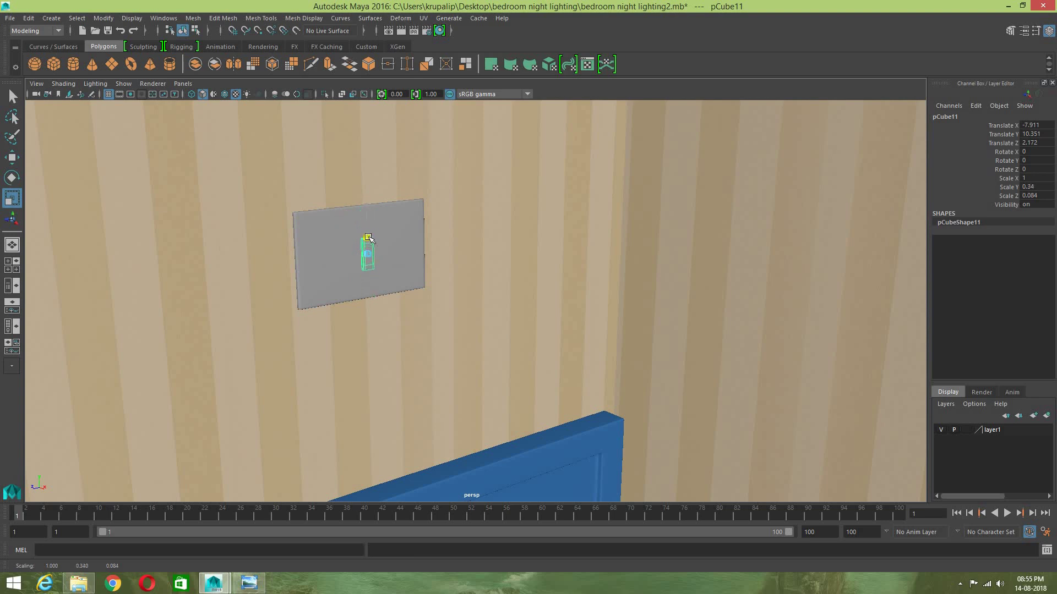
# Step: Scale the small switch to about 0.946, 0.251, 0.056, tilt it about -3 degrees in Z, and sink it into the plate at X -8.008
pyautogui.scroll(2, 385, 265)
pyautogui.press('f')
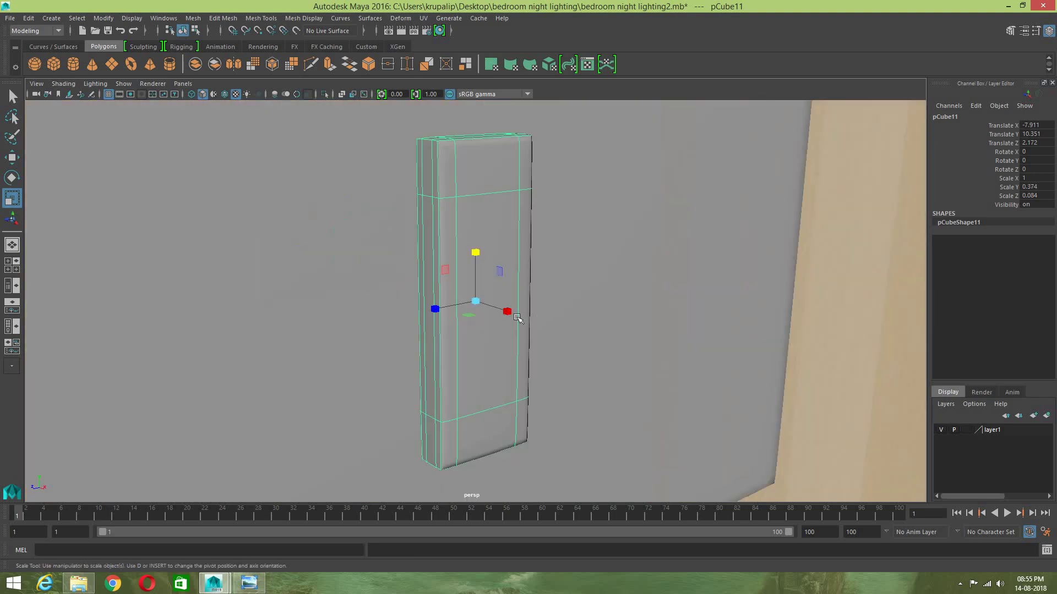
pyautogui.moveTo(515, 318); pyautogui.dragTo(468, 304)
pyautogui.scroll(-5, 512, 308)
pyautogui.press('w')
pyautogui.press('e')
pyautogui.press('w')
pyautogui.press('r')
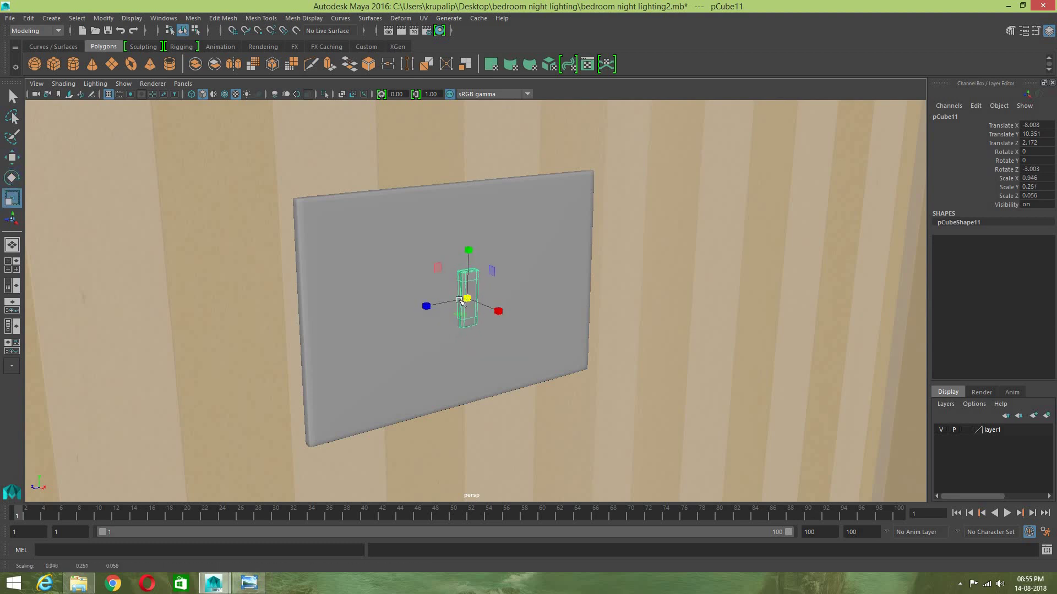
# Step: Move the small switch to the plate's upper left area at about Y 10.687, Z 2.865, using the side view
pyautogui.press('w')
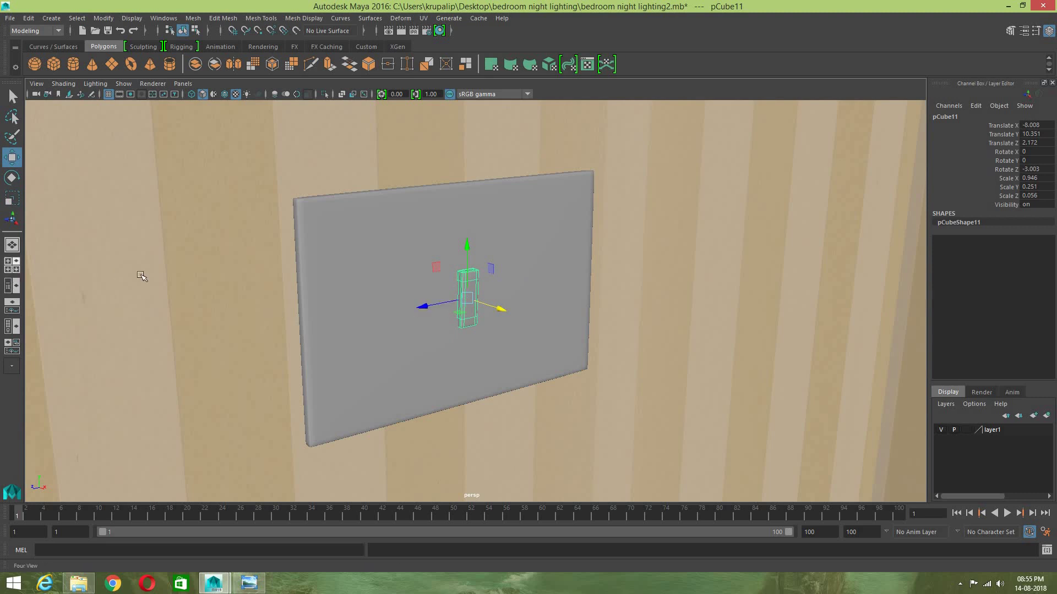
pyautogui.press('space')
pyautogui.press('f')
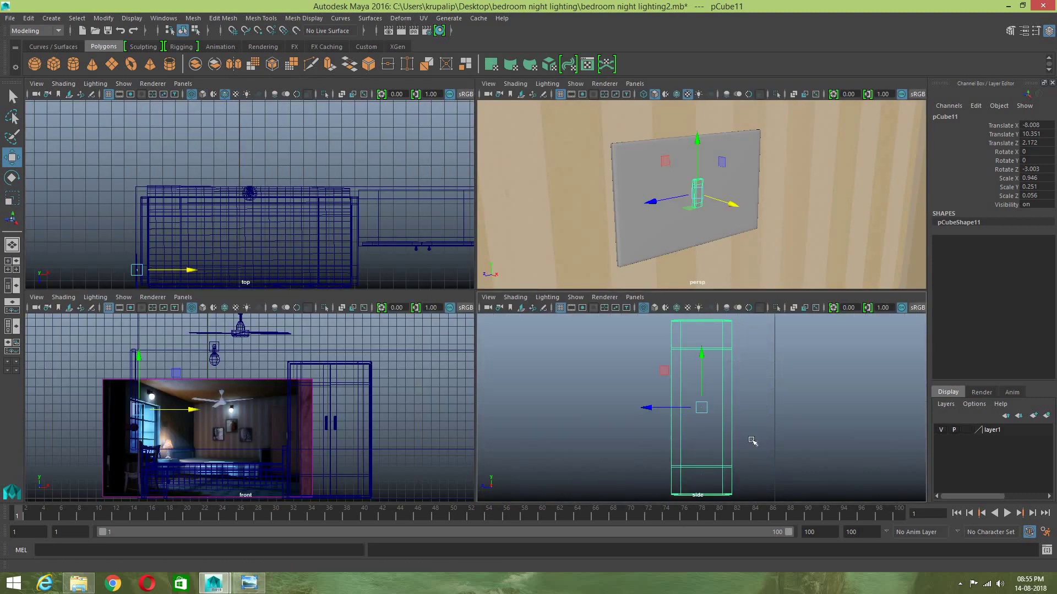
pyautogui.scroll(2, 678, 409)
pyautogui.moveTo(678, 410); pyautogui.dragTo(663, 408)
pyautogui.moveTo(684, 359); pyautogui.dragTo(684, 351)
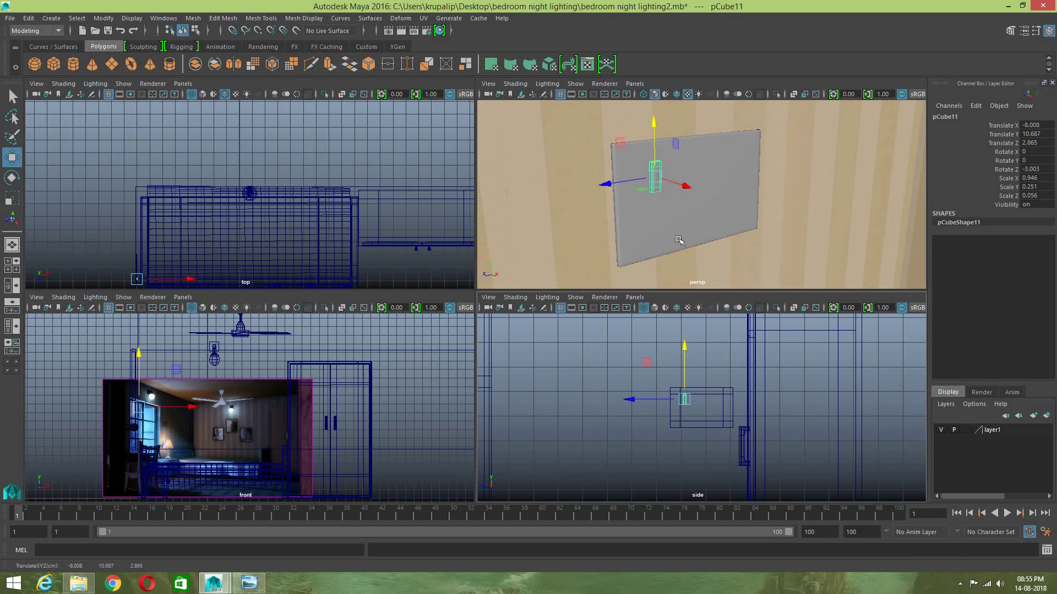
pyautogui.scroll(3, 664, 178)
pyautogui.keyDown('alt'); pyautogui.moveTo(664, 178); pyautogui.dragTo(682, 182); pyautogui.keyUp('alt')
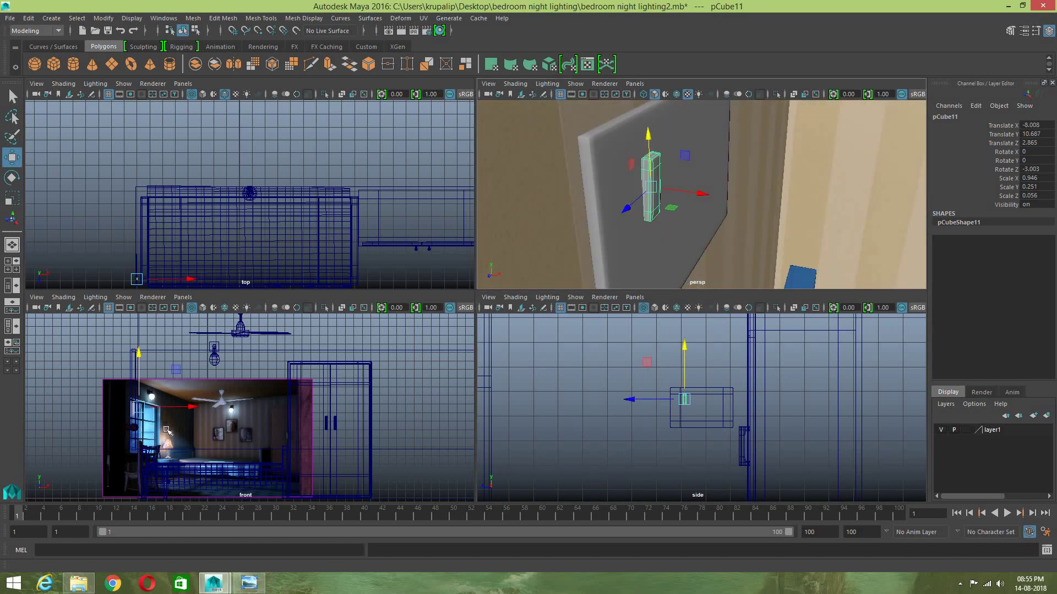
# Step: Pull the small switch's upper rear vertices slightly back toward the plate in X, and return to object mode
pyautogui.press('f')
pyautogui.moveTo(233, 396); pyautogui.dragTo(202, 266, button='right')
pyautogui.scroll(-5, 223, 354)
pyautogui.scroll(5, 247, 389)
pyautogui.scroll(3, 248, 386)
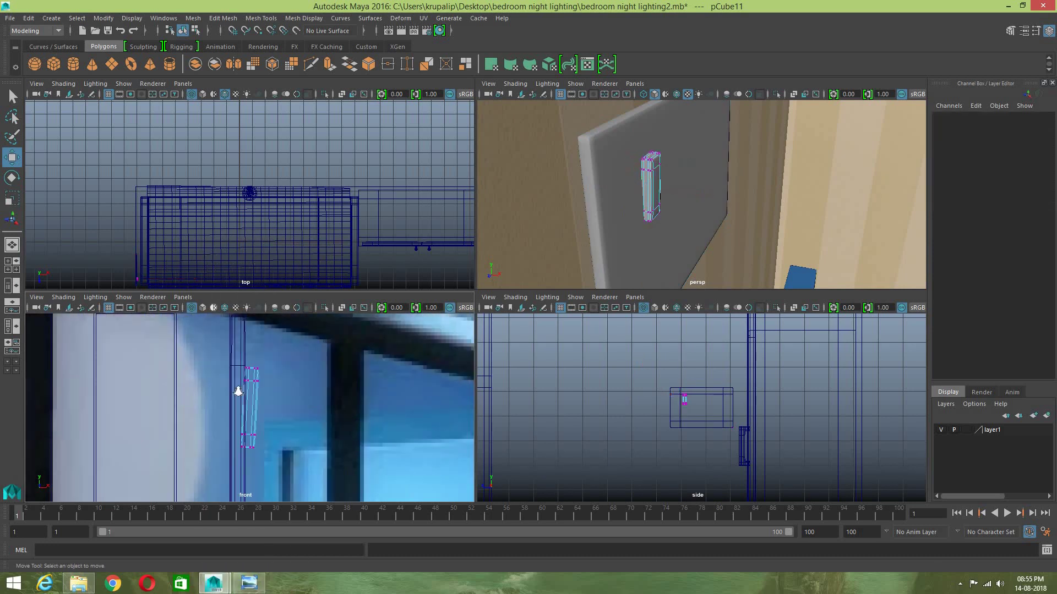
pyautogui.scroll(2, 233, 354)
pyautogui.moveTo(226, 321); pyautogui.dragTo(254, 366)
pyautogui.moveTo(296, 333); pyautogui.dragTo(287, 332)
pyautogui.moveTo(256, 266); pyautogui.dragTo(314, 251, button='right')
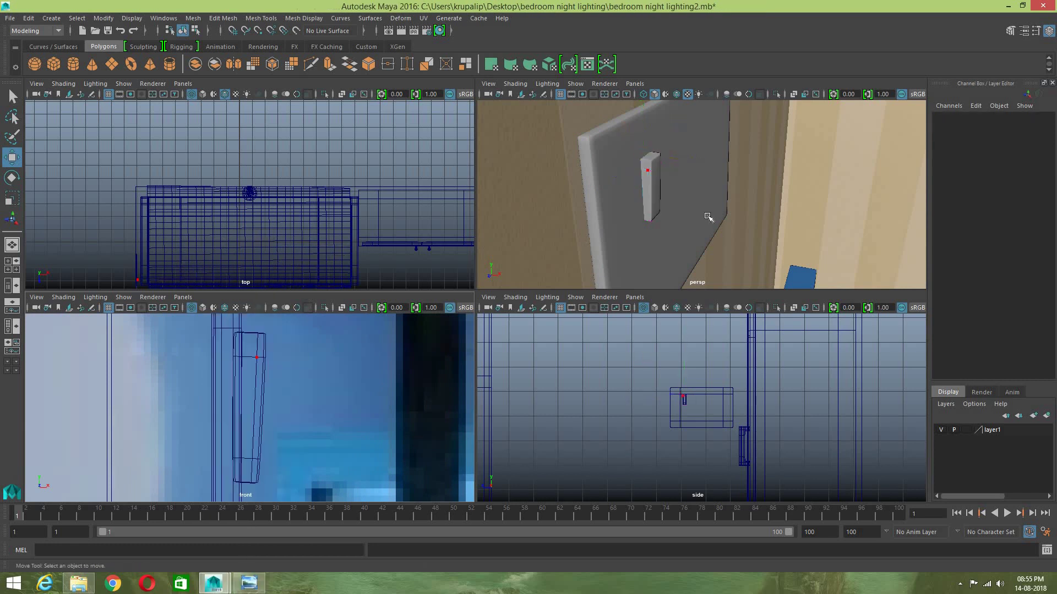
pyautogui.click(660, 205)
pyautogui.keyDown('alt'); pyautogui.moveTo(714, 257); pyautogui.dragTo(612, 236); pyautogui.keyUp('alt')
pyautogui.press('F8')
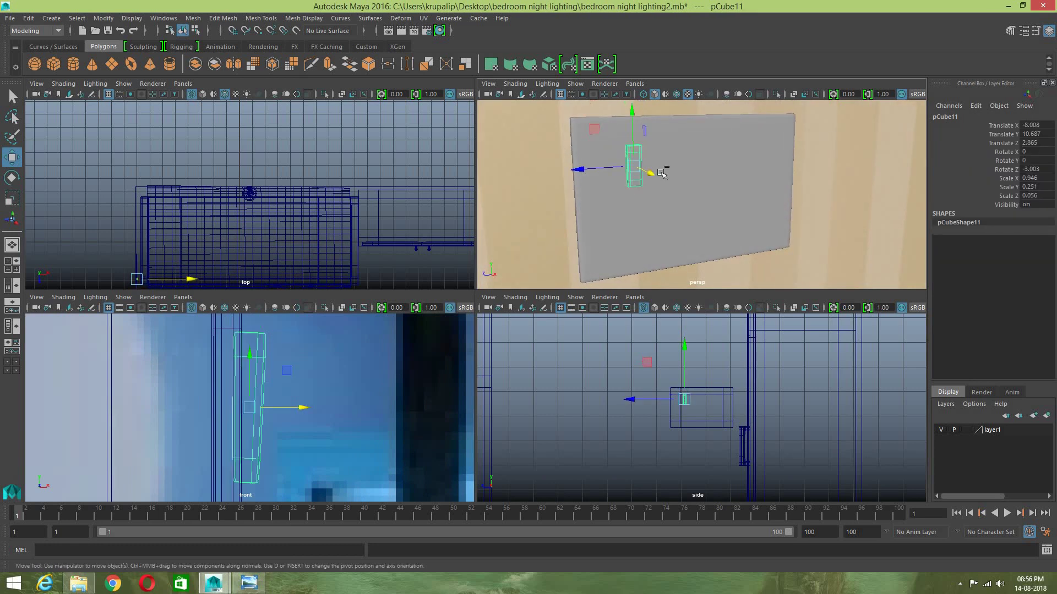
# Step: Duplicate the small switch twice in a row along the plate, with the second copy at about Z 2.096
pyautogui.hotkey('ctrl', 'd')
pyautogui.moveTo(578, 168); pyautogui.dragTo(654, 164)
pyautogui.hotkey('ctrl', 'd')
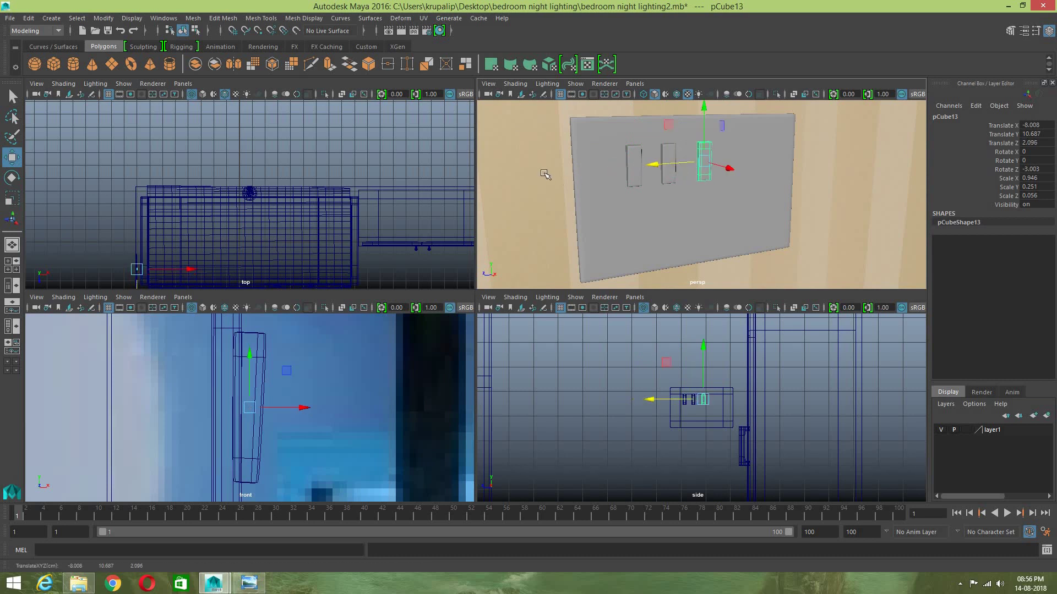
pyautogui.click(687, 219)
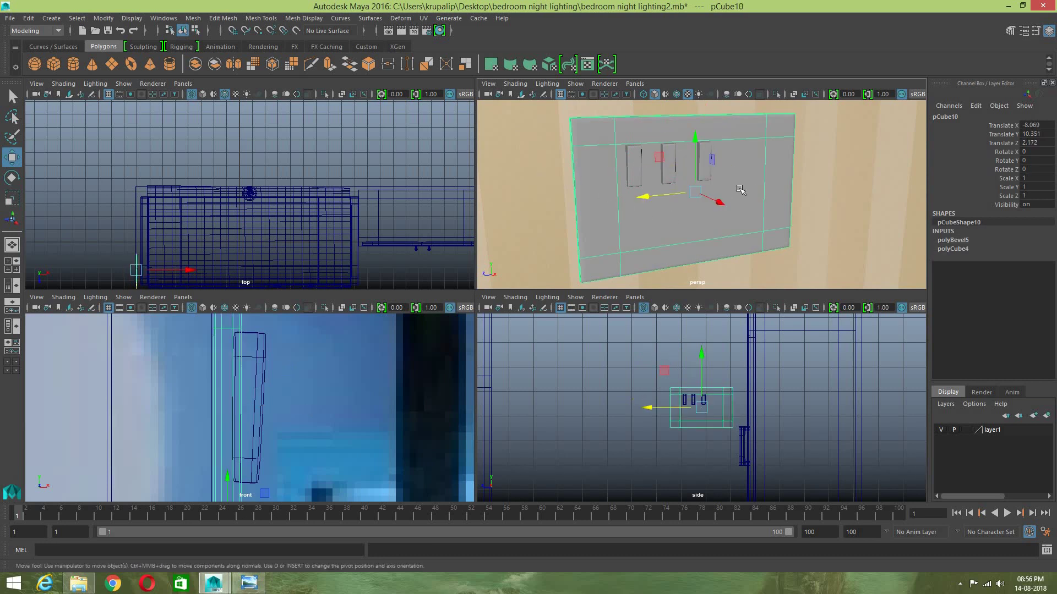
pyautogui.scroll(5, 754, 211)
pyautogui.scroll(-5, 761, 203)
pyautogui.keyDown('alt'); pyautogui.moveTo(760, 216); pyautogui.dragTo(802, 227); pyautogui.keyUp('alt')
# Step: Tilt the original small switch to about -5.523 degrees in Z
pyautogui.click(652, 188)
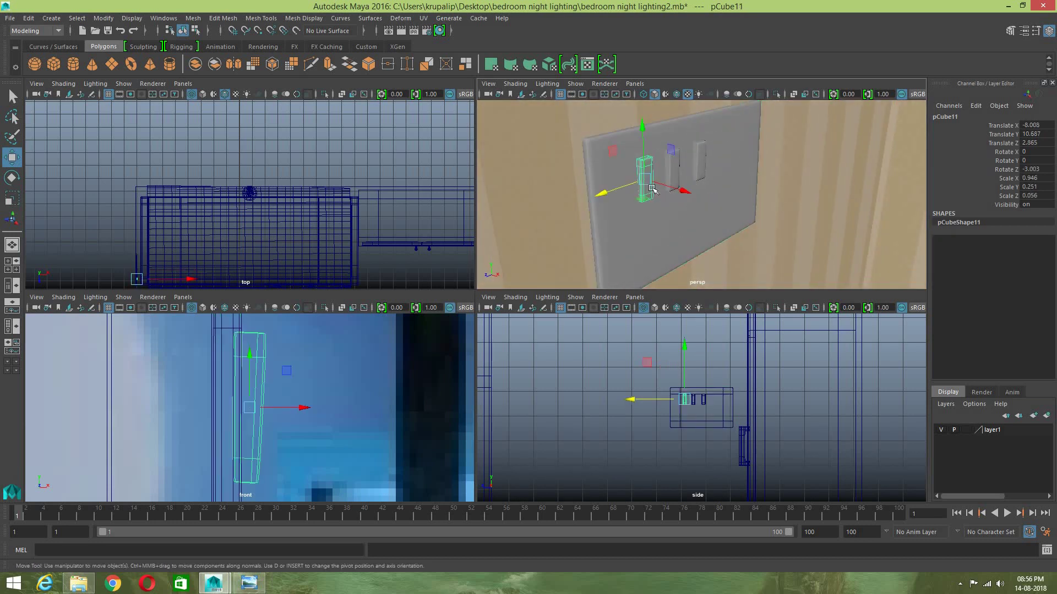
pyautogui.press('e')
pyautogui.moveTo(677, 181); pyautogui.dragTo(688, 203)
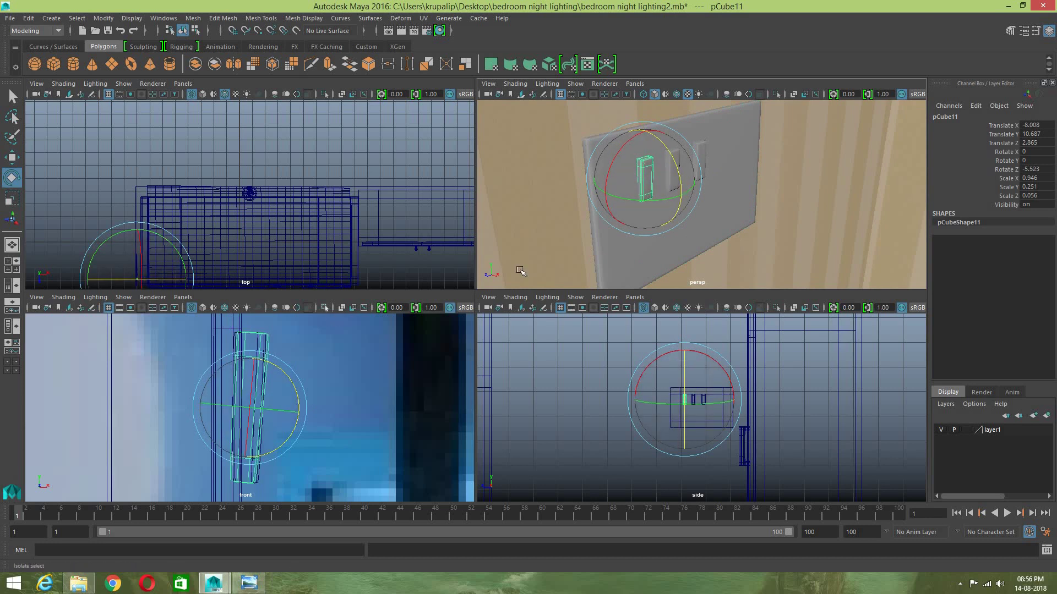
pyautogui.click(697, 202)
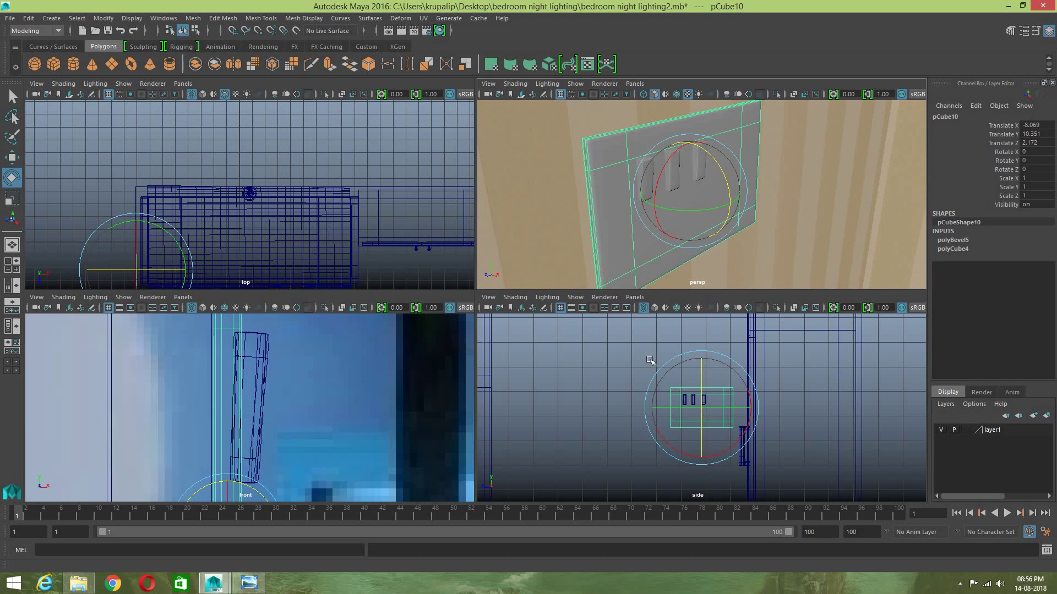
pyautogui.press('w')
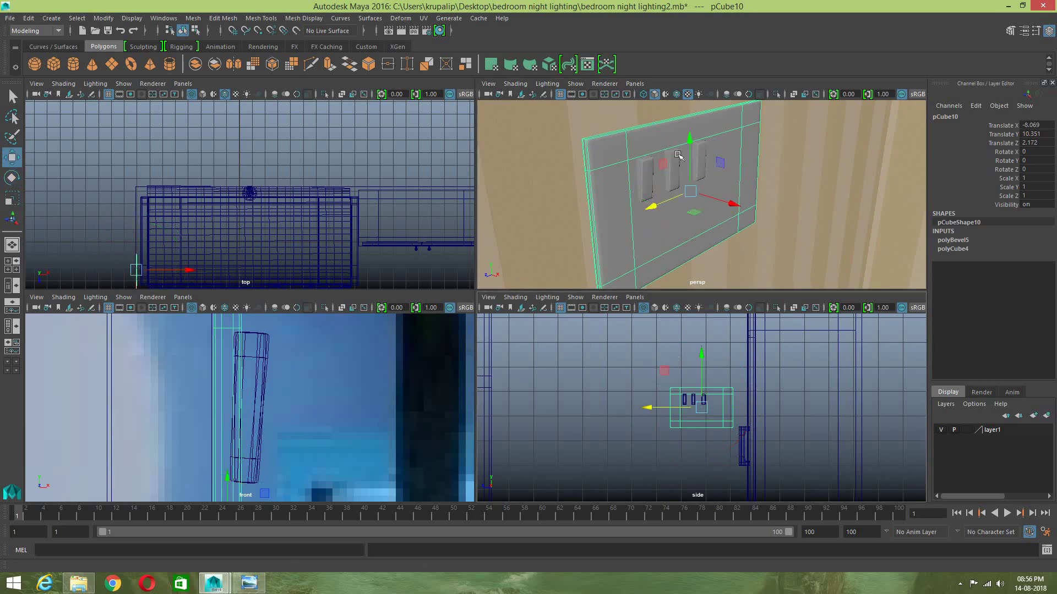
# Step: Delete the two copied switches beside the original one
pyautogui.click(678, 156)
pyautogui.press('Delete')
pyautogui.click(701, 160)
pyautogui.press('Delete')
# Step: Duplicate the tilted switch three times in an even row along the plate, with the last two copies at about Z 2.082 and Z 1.646
pyautogui.click(647, 186)
pyautogui.hotkey('ctrl', 'd')
pyautogui.moveTo(631, 186); pyautogui.dragTo(661, 172)
pyautogui.hotkey('ctrl', 'd')
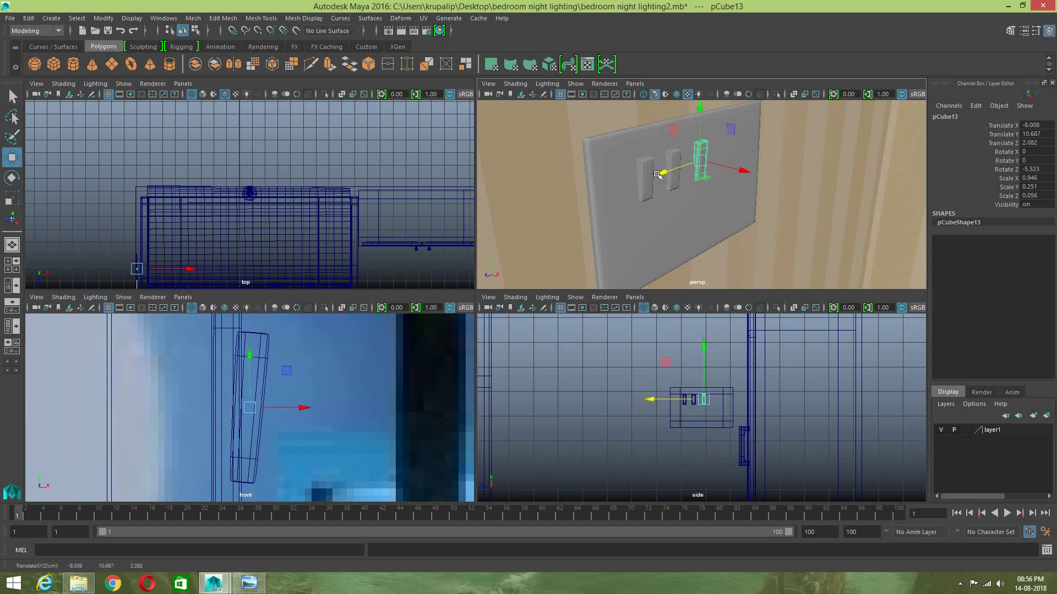
pyautogui.hotkey('ctrl', 'd')
pyautogui.moveTo(663, 173); pyautogui.dragTo(691, 167)
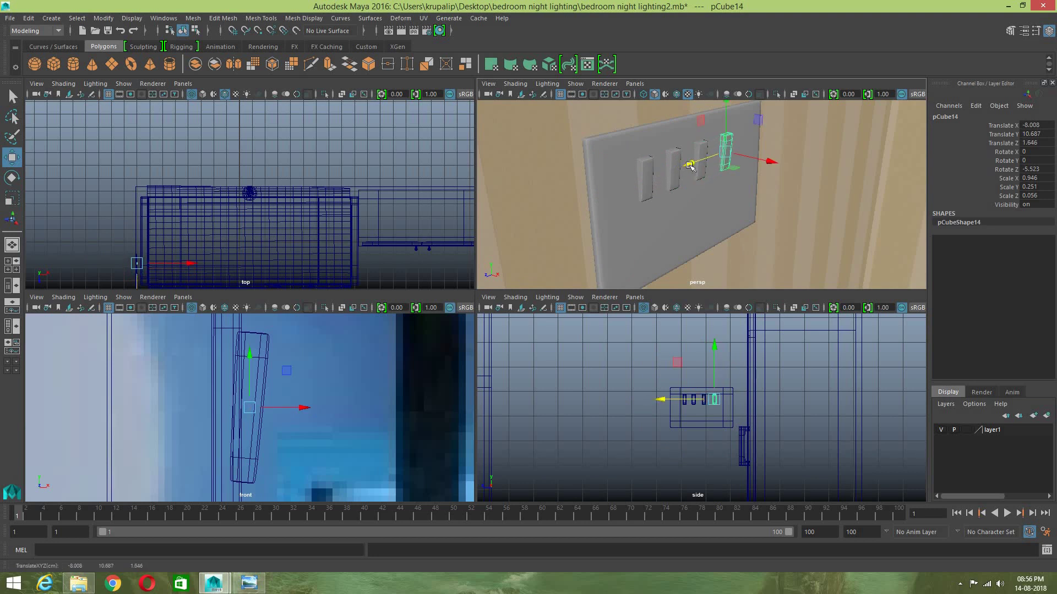
# Step: Tilt the fourth switch the opposite way to about 6.459 degrees in Z
pyautogui.press('e')
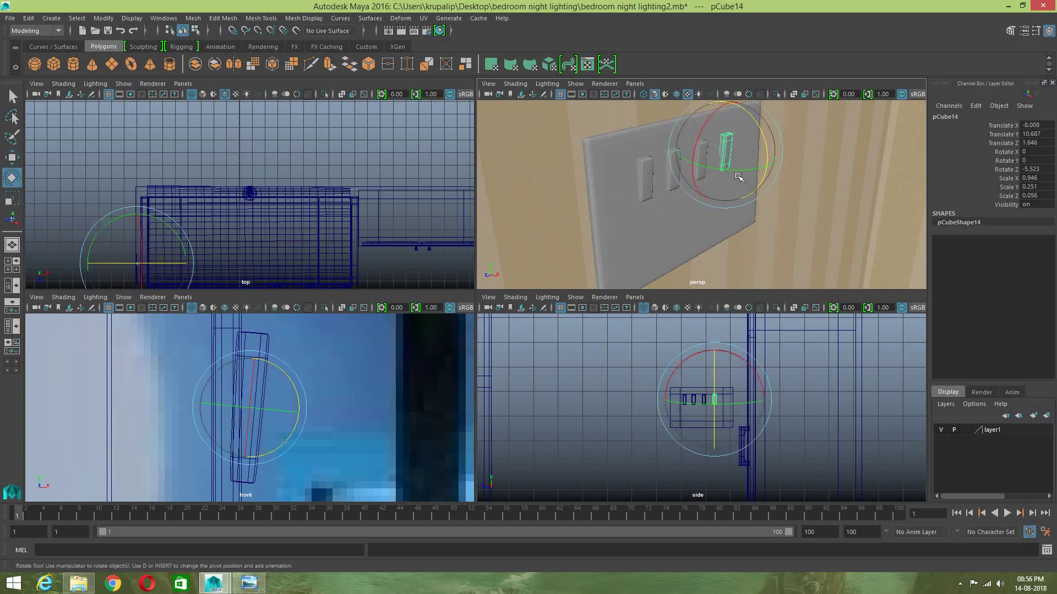
pyautogui.moveTo(768, 152); pyautogui.dragTo(758, 141)
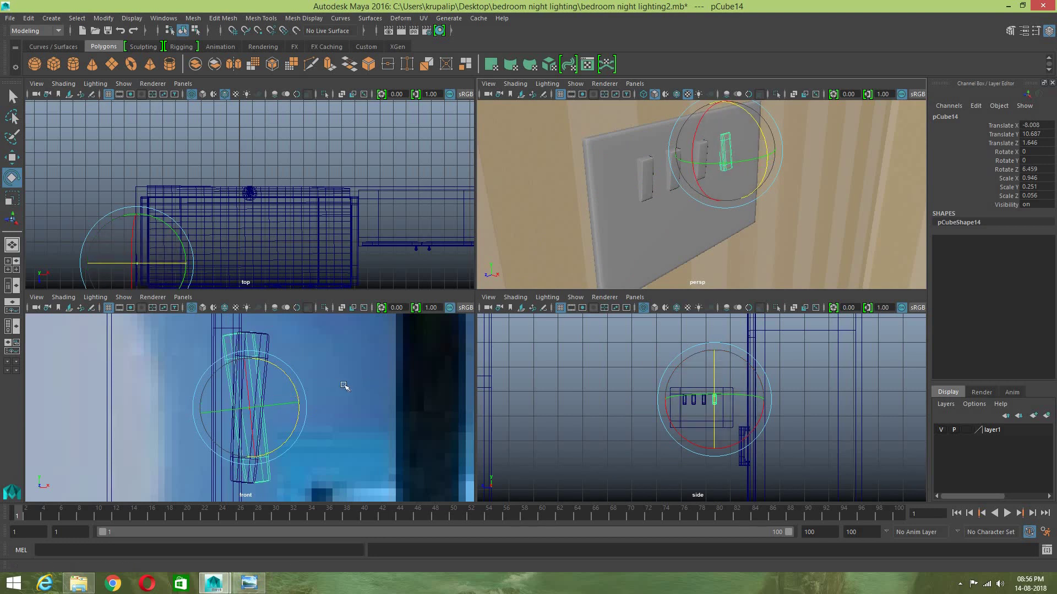
pyautogui.scroll(-5, 344, 386)
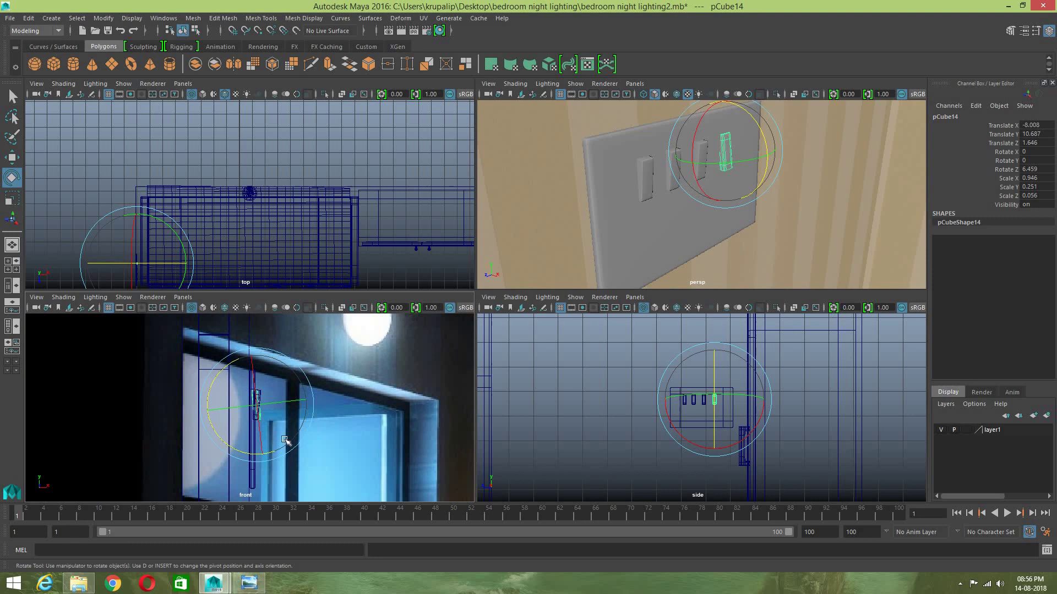
# Step: Shift the fourth switch's lower rear vertices slightly back toward the plate in X, and return to object mode
pyautogui.press('f')
pyautogui.moveTo(257, 466); pyautogui.dragTo(226, 315, button='right')
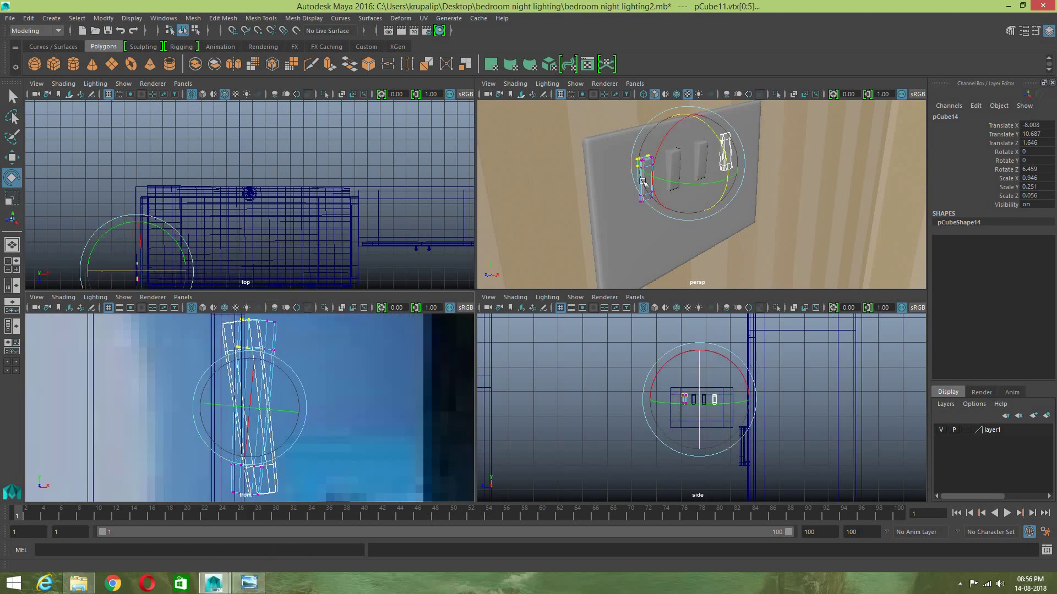
pyautogui.moveTo(647, 180); pyautogui.dragTo(678, 159, button='right')
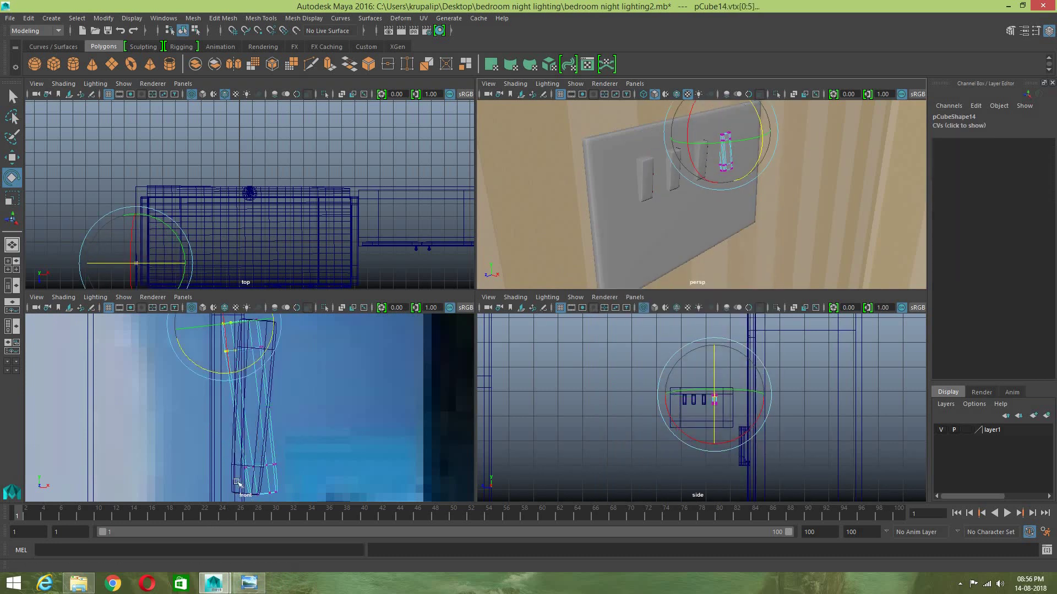
pyautogui.moveTo(255, 497); pyautogui.dragTo(263, 504)
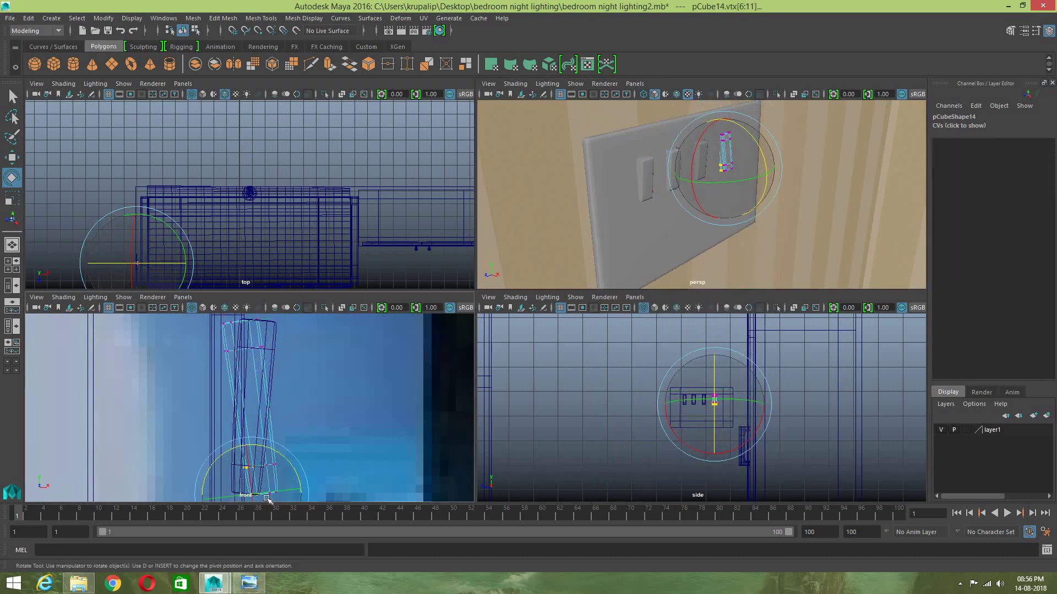
pyautogui.press('w')
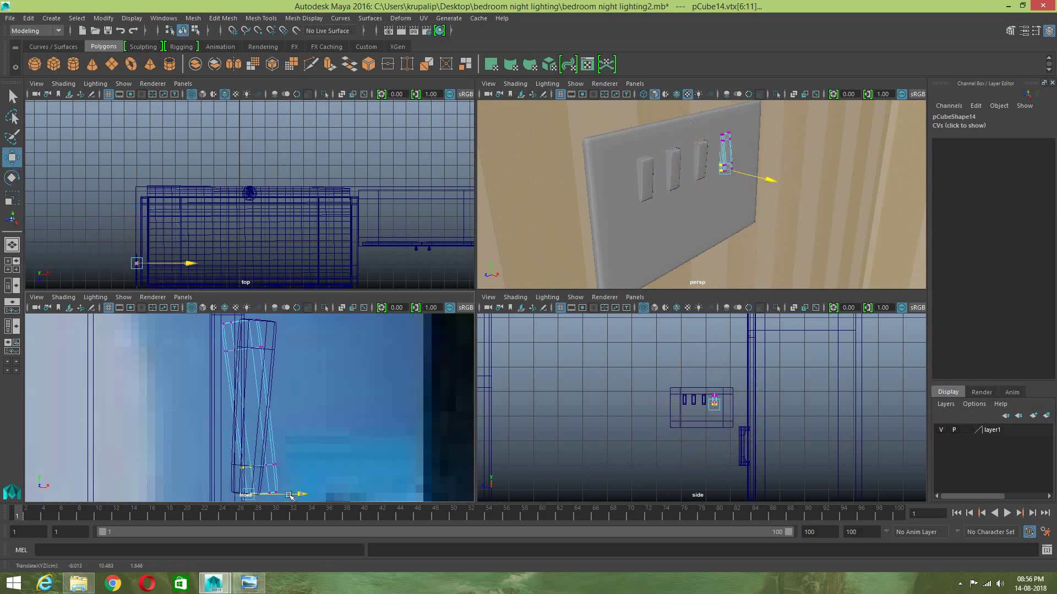
pyautogui.moveTo(729, 152); pyautogui.dragTo(806, 175, button='right')
pyautogui.click(807, 174)
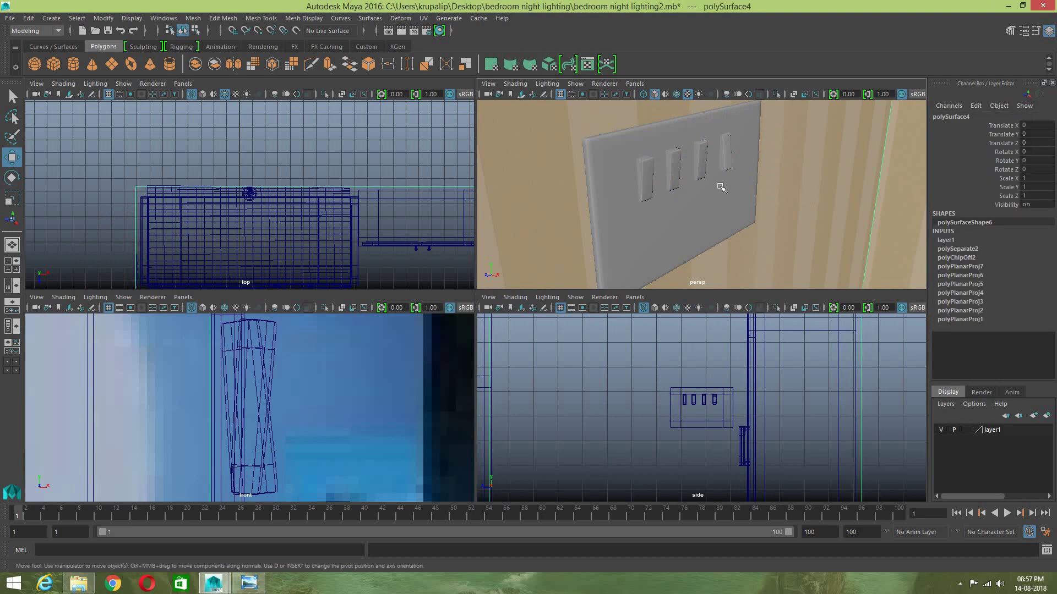
# Step: Create a small polygon cylinder beside the switch plate from the side view, with radius about 0.156 and height about 0.217
pyautogui.click(659, 261)
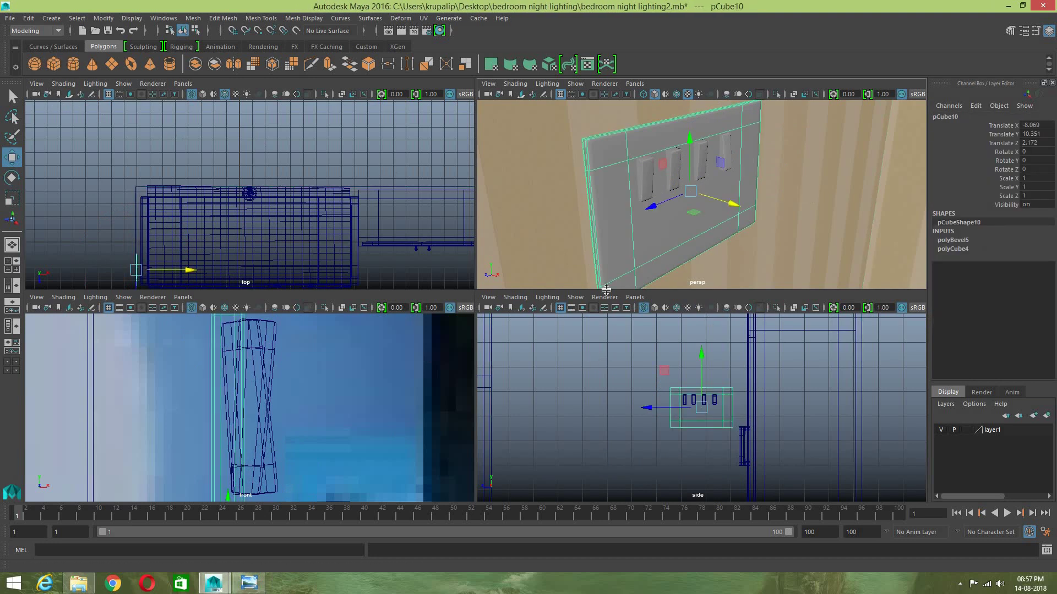
pyautogui.click(73, 64)
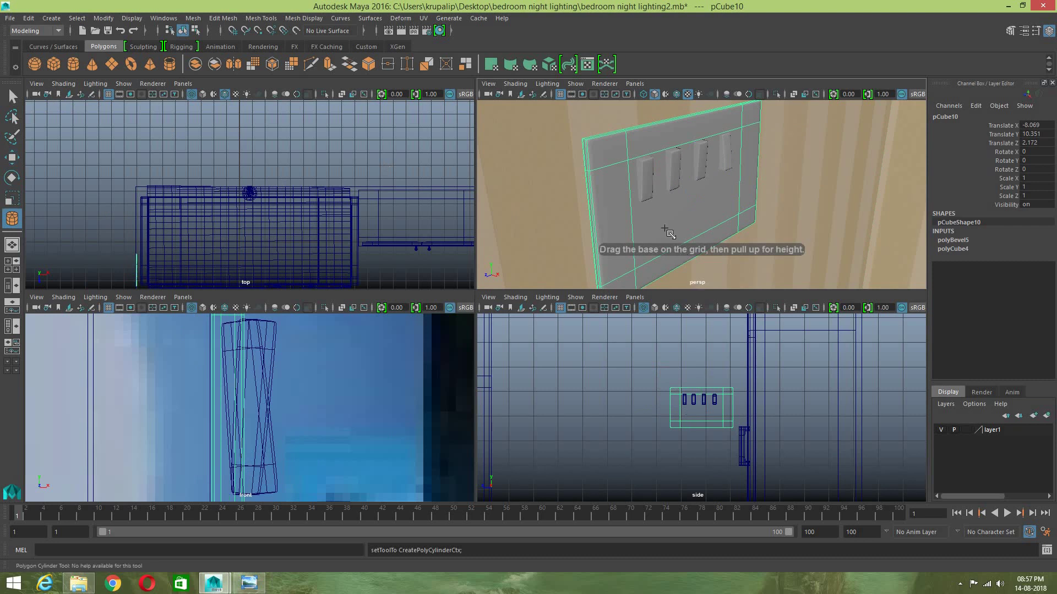
pyautogui.click(646, 413)
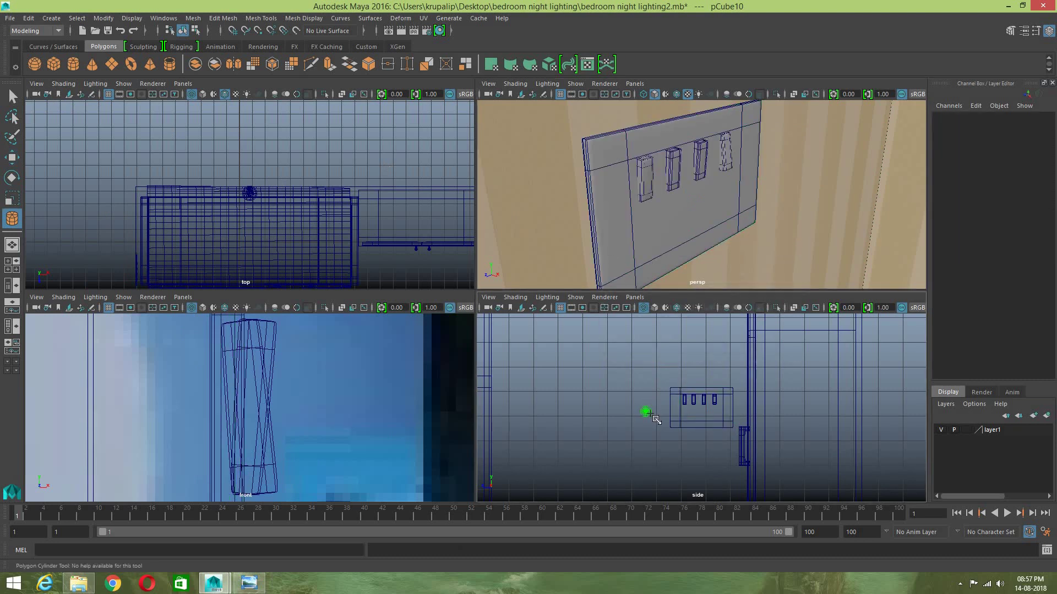
pyautogui.moveTo(651, 412); pyautogui.dragTo(650, 412)
pyautogui.scroll(-5, 675, 244)
pyautogui.keyDown('alt'); pyautogui.moveTo(675, 244); pyautogui.dragTo(724, 245); pyautogui.keyUp('alt')
pyautogui.keyDown('alt'); pyautogui.moveTo(603, 185); pyautogui.dragTo(585, 170, button='middle'); pyautogui.keyUp('alt')
pyautogui.scroll(-4, 666, 200)
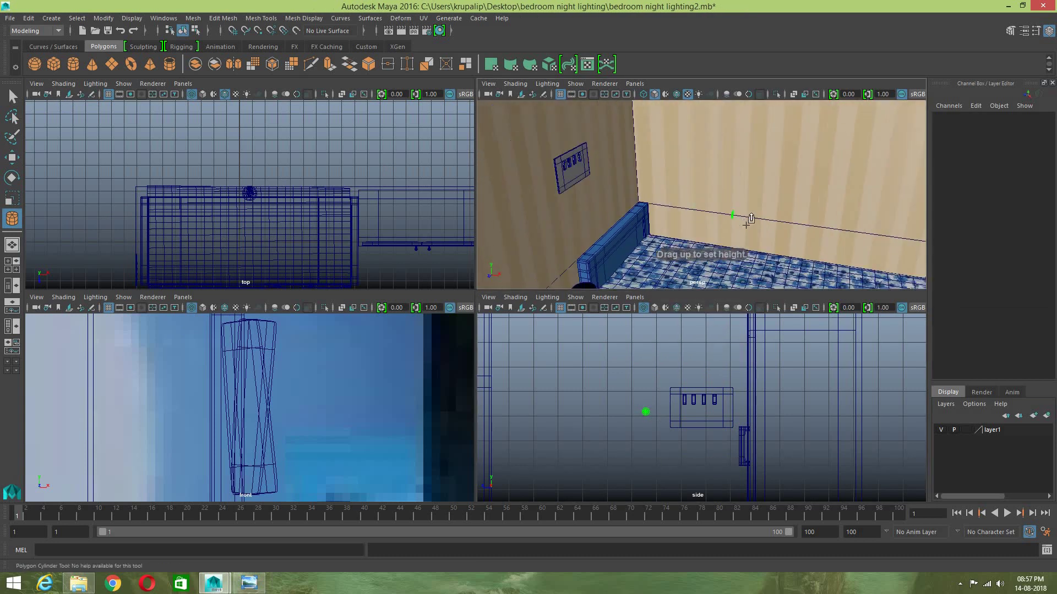
pyautogui.scroll(5, 751, 225)
pyautogui.moveTo(799, 251); pyautogui.dragTo(796, 253)
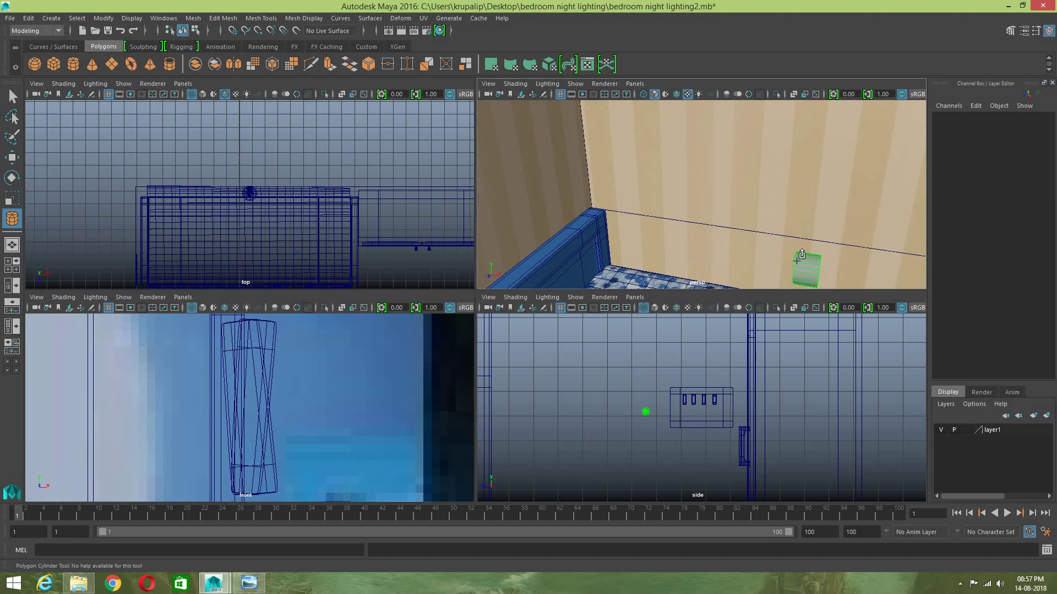
pyautogui.press('w')
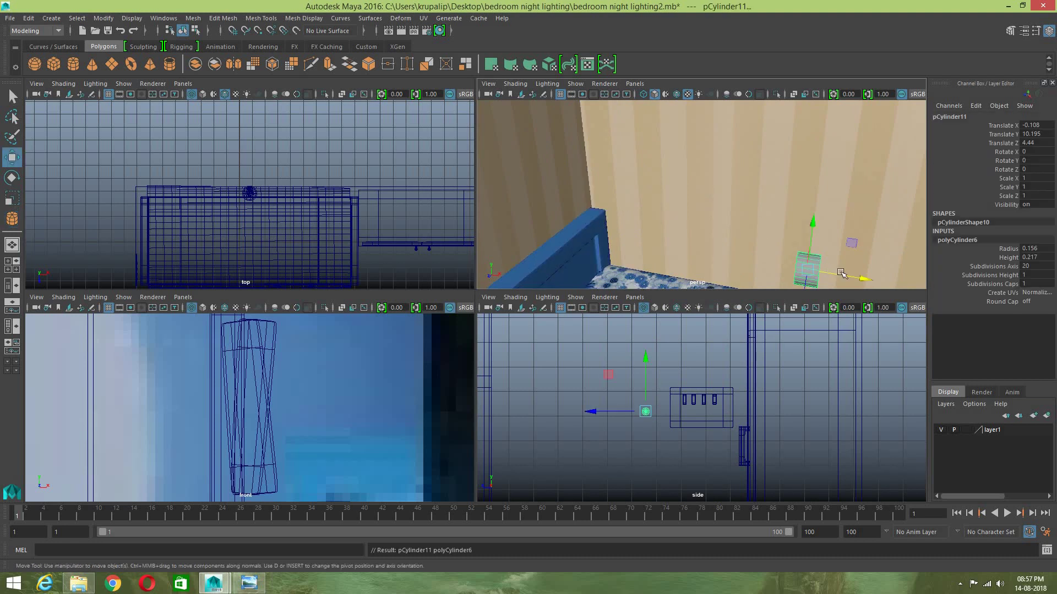
# Step: Try the smooth preview on the cylinder, and set its axis subdivisions to 12
pyautogui.press('3')
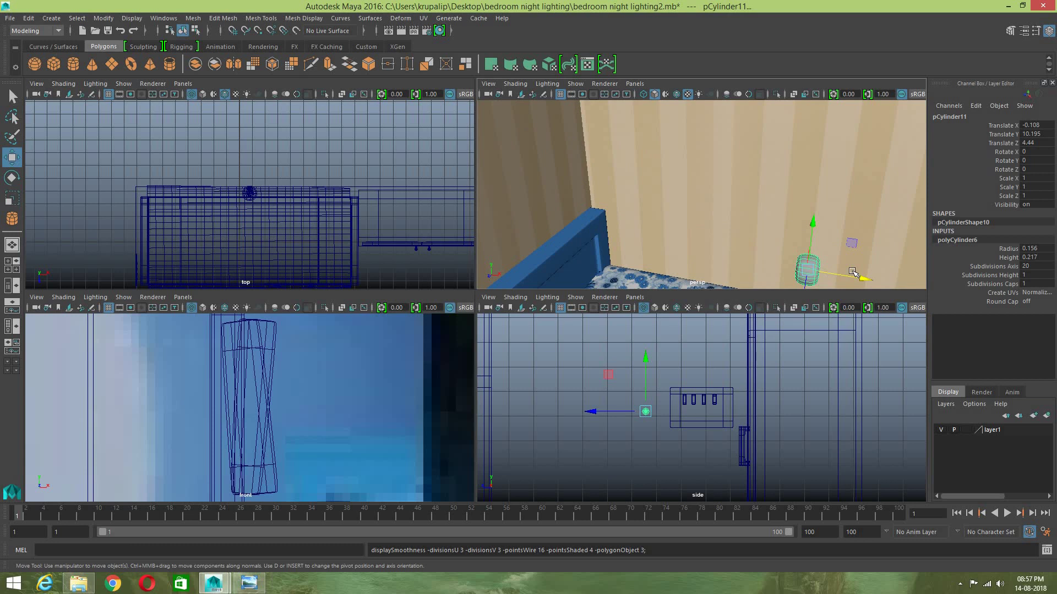
pyautogui.press('1')
pyautogui.click(1037, 267)
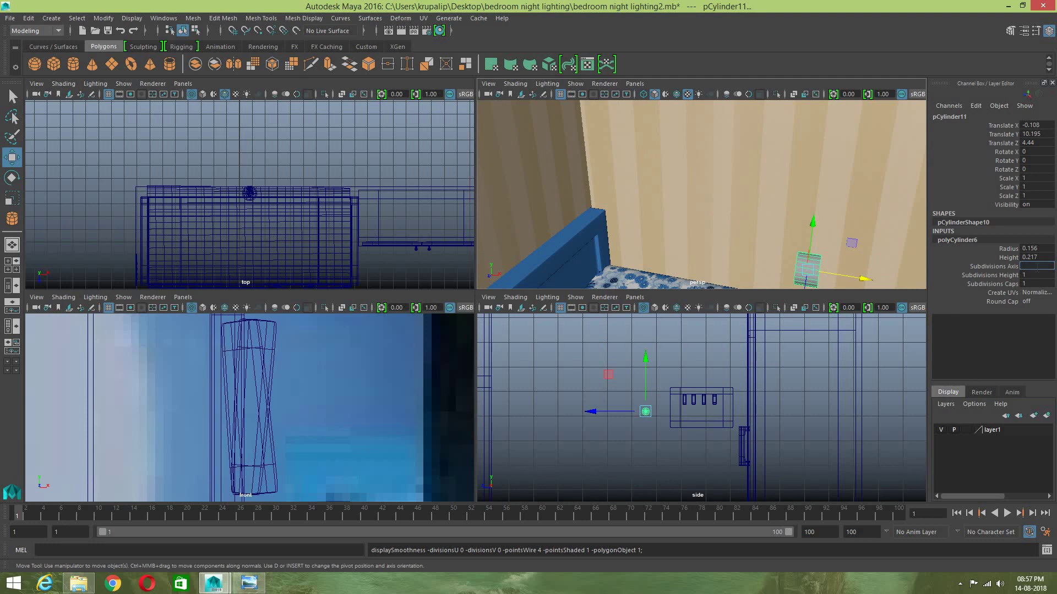
pyautogui.press('Return')
# Step: Move the cylinder onto the plate below the first switches at about X -8.045, Y 9.963, Z 2.686
pyautogui.keyDown('alt'); pyautogui.moveTo(839, 269); pyautogui.dragTo(824, 269); pyautogui.keyUp('alt')
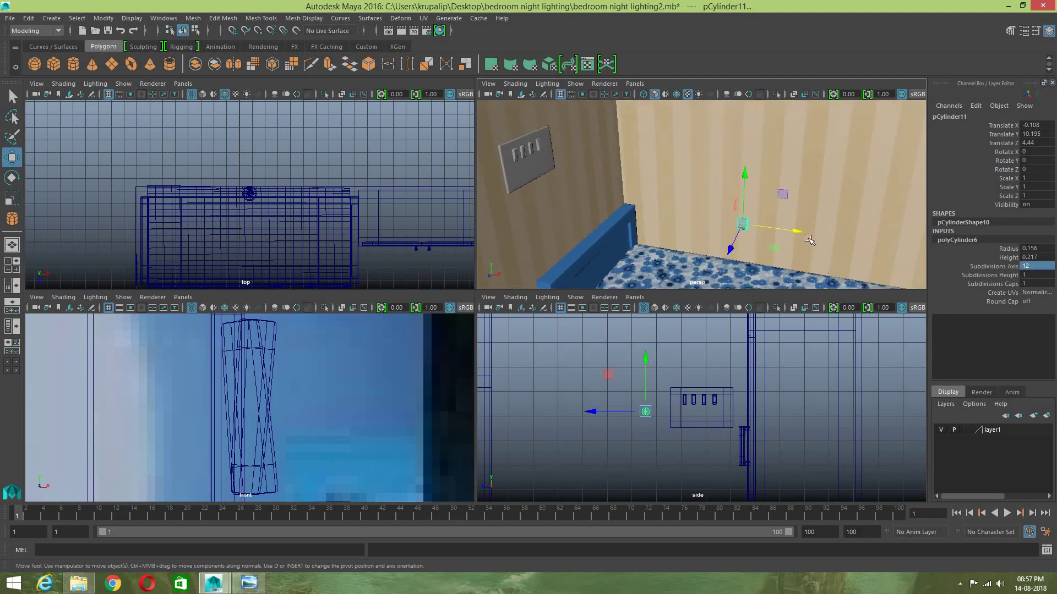
pyautogui.moveTo(720, 223); pyautogui.dragTo(527, 176, button='middle')
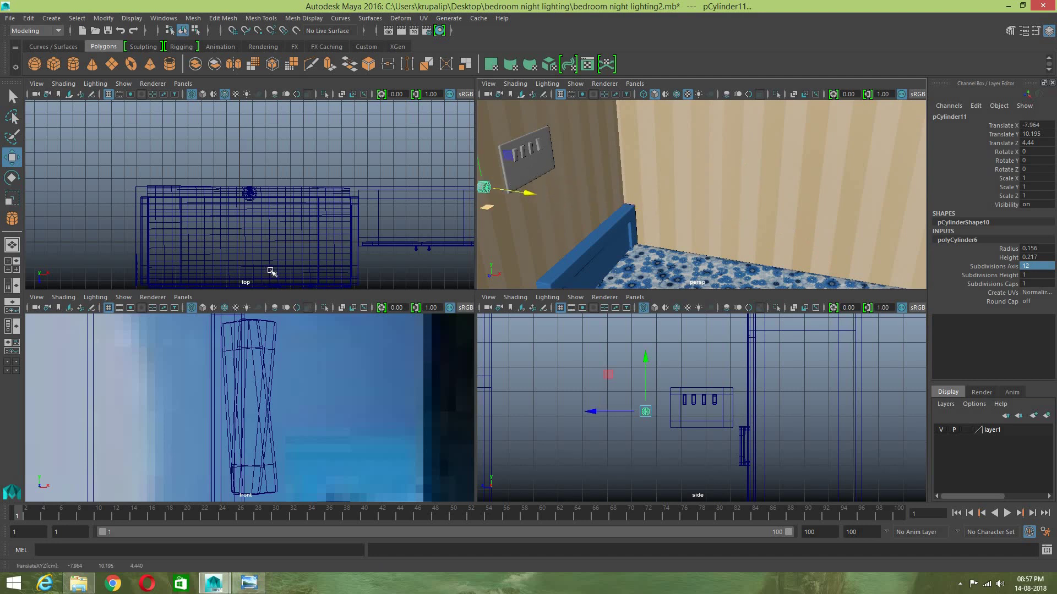
pyautogui.press('f')
pyautogui.scroll(3, 325, 210)
pyautogui.scroll(-3, 325, 210)
pyautogui.scroll(-1, 303, 195)
pyautogui.moveTo(300, 194); pyautogui.dragTo(290, 195)
pyautogui.moveTo(247, 255); pyautogui.dragTo(248, 226)
pyautogui.moveTo(518, 110); pyautogui.dragTo(519, 117)
pyautogui.moveTo(493, 196); pyautogui.dragTo(484, 199)
pyautogui.moveTo(512, 122); pyautogui.dragTo(511, 120)
# Step: Turn on smooth preview for the cylinder in the enlarged perspective view
pyautogui.press('space')
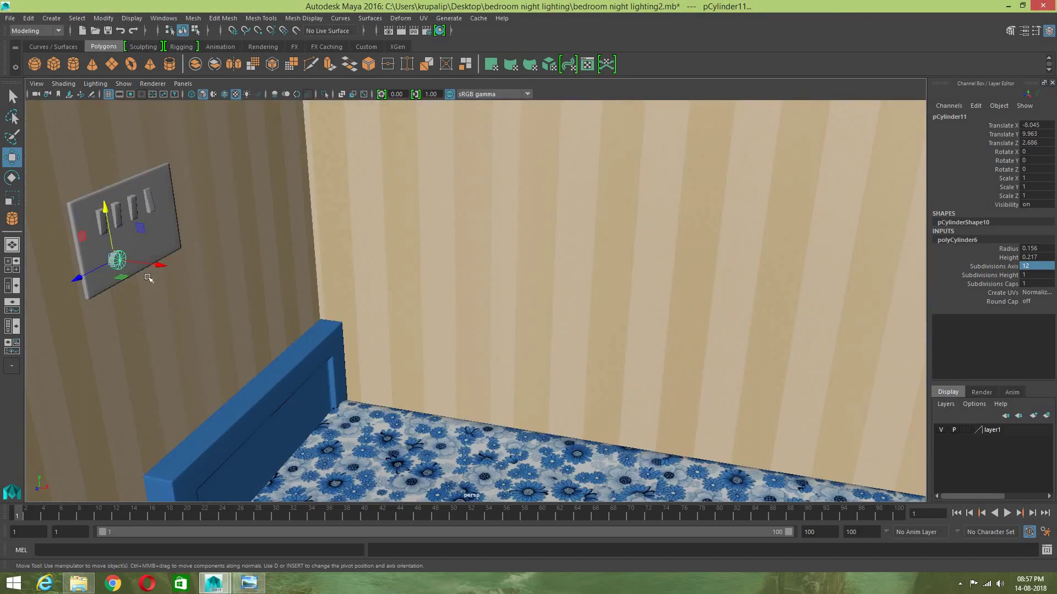
pyautogui.press('3')
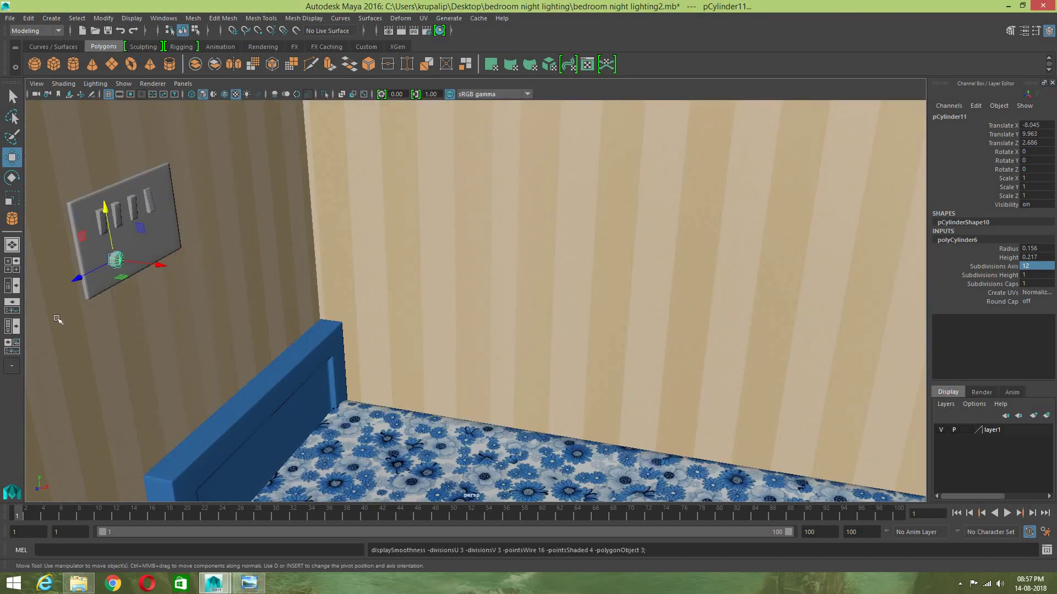
pyautogui.scroll(-3, 79, 304)
# Step: Rename the new blinn13 material as w
pyautogui.click(138, 316)
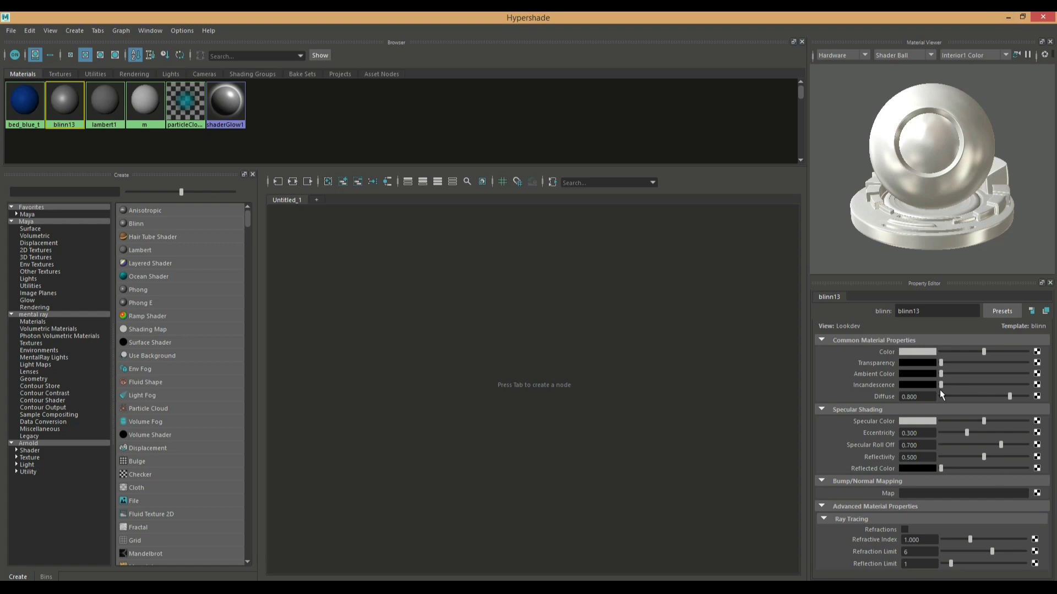
pyautogui.click(922, 311)
pyautogui.hotkey('ctrl', 'a')
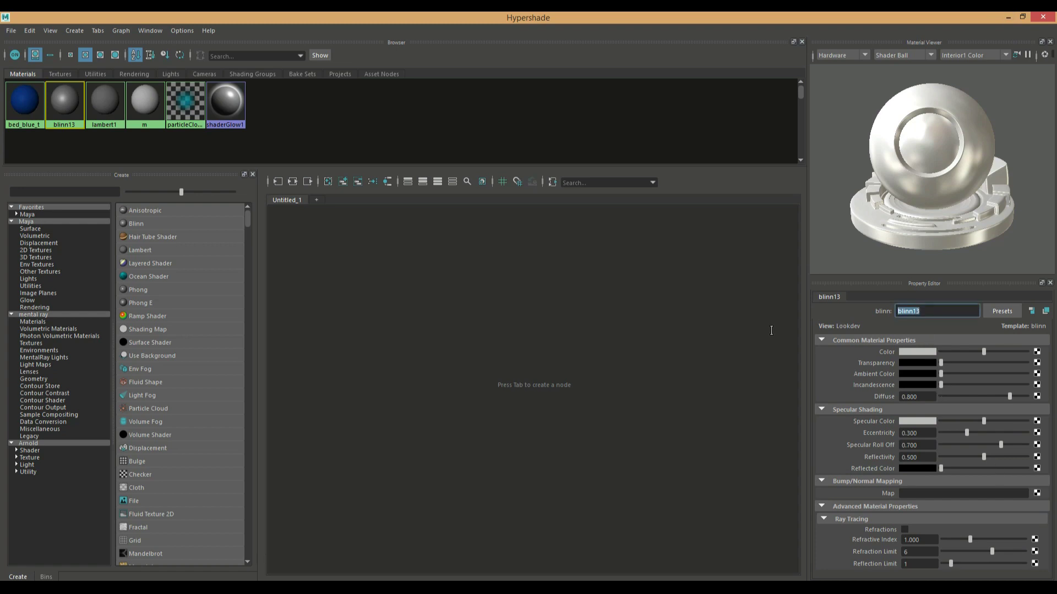
pyautogui.press('BackSpace')
pyautogui.write('w')
pyautogui.click(602, 379)
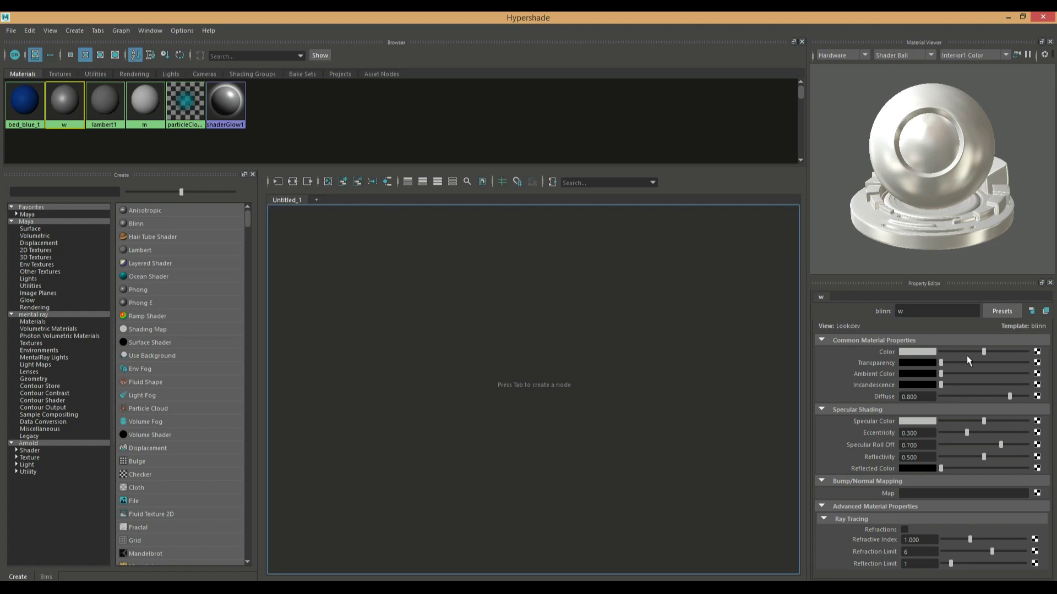
# Step: Make material w white, with reflectivity 0, specular roll off 0.155 and ambient color about 0.11, and close the material editor
pyautogui.click(913, 352)
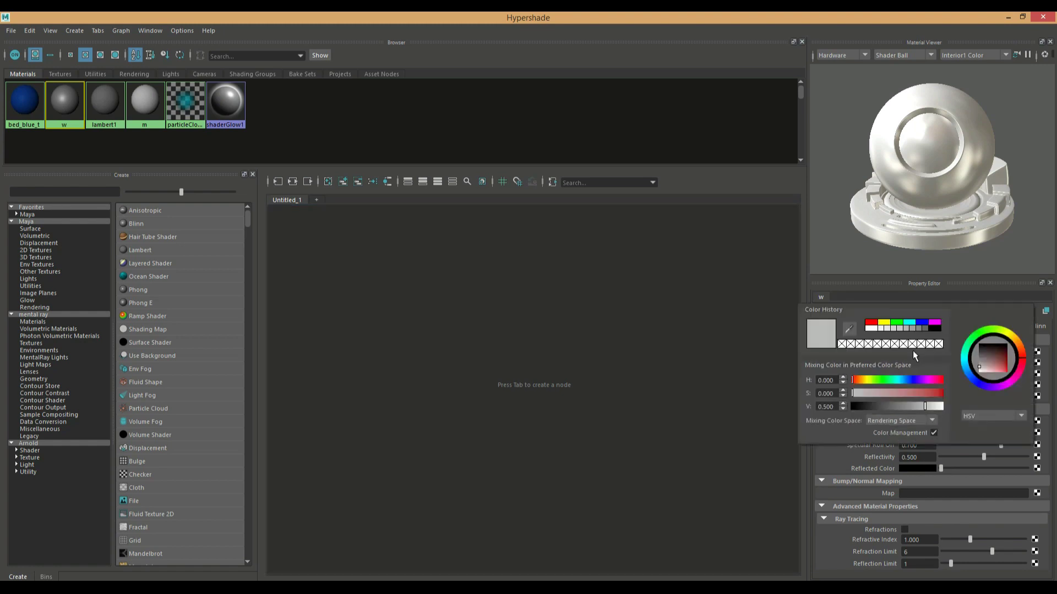
pyautogui.moveTo(938, 406); pyautogui.dragTo(978, 403)
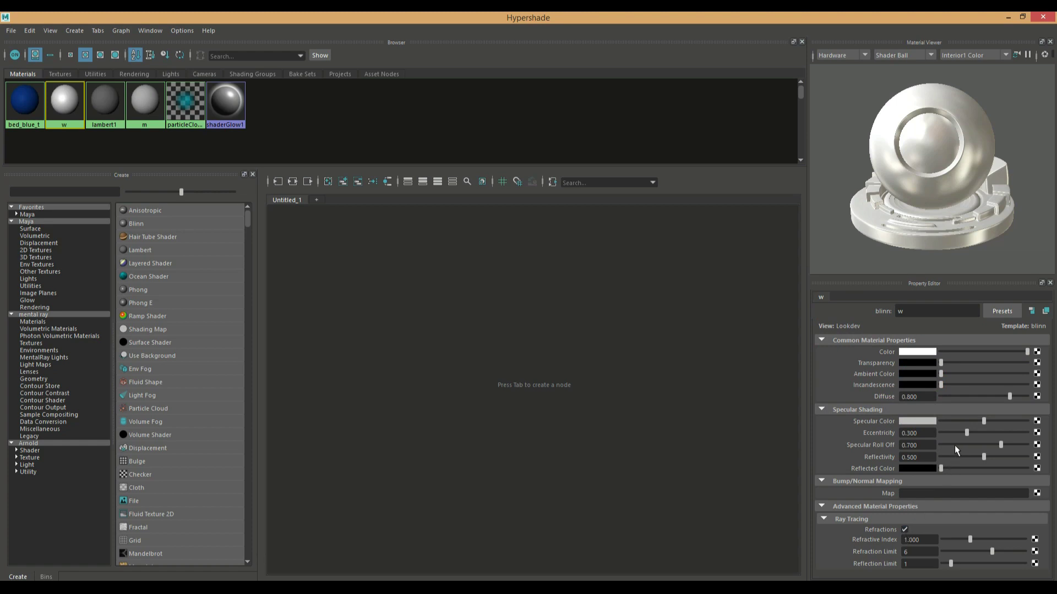
pyautogui.moveTo(984, 457); pyautogui.dragTo(901, 457)
pyautogui.click(949, 445)
pyautogui.click(954, 444)
pyautogui.click(950, 373)
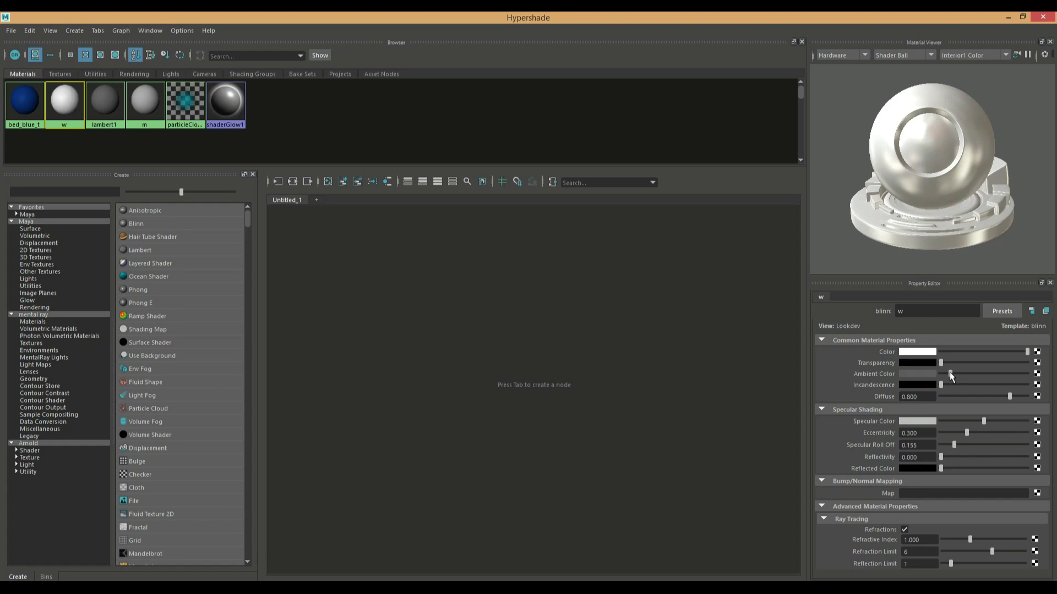
pyautogui.click(1043, 17)
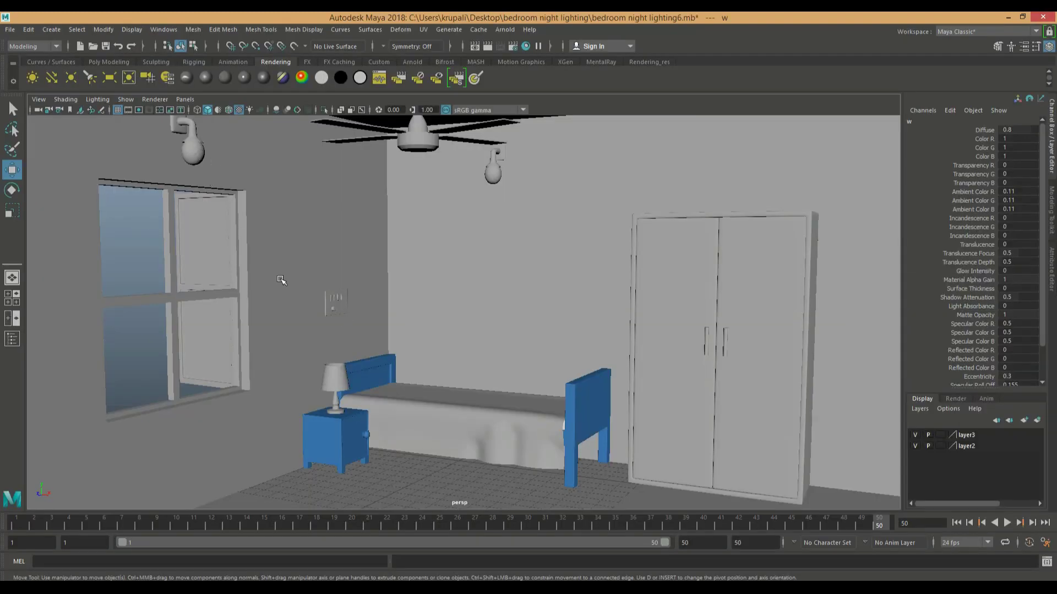
# Step: Assign the existing material w to the switchboard plate, its four switches and the round knob
pyautogui.click(332, 298)
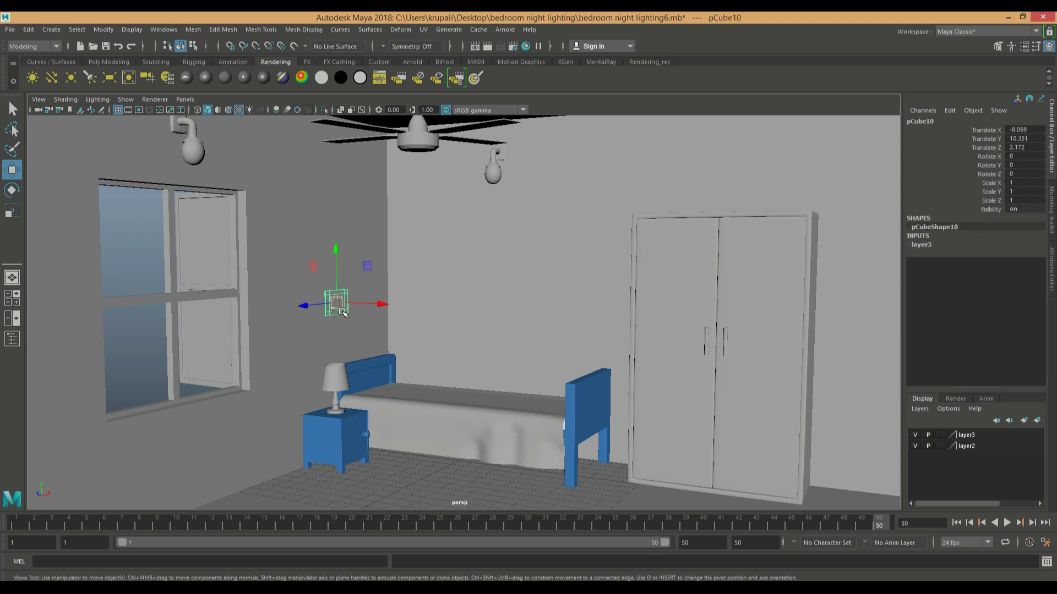
pyautogui.press('f')
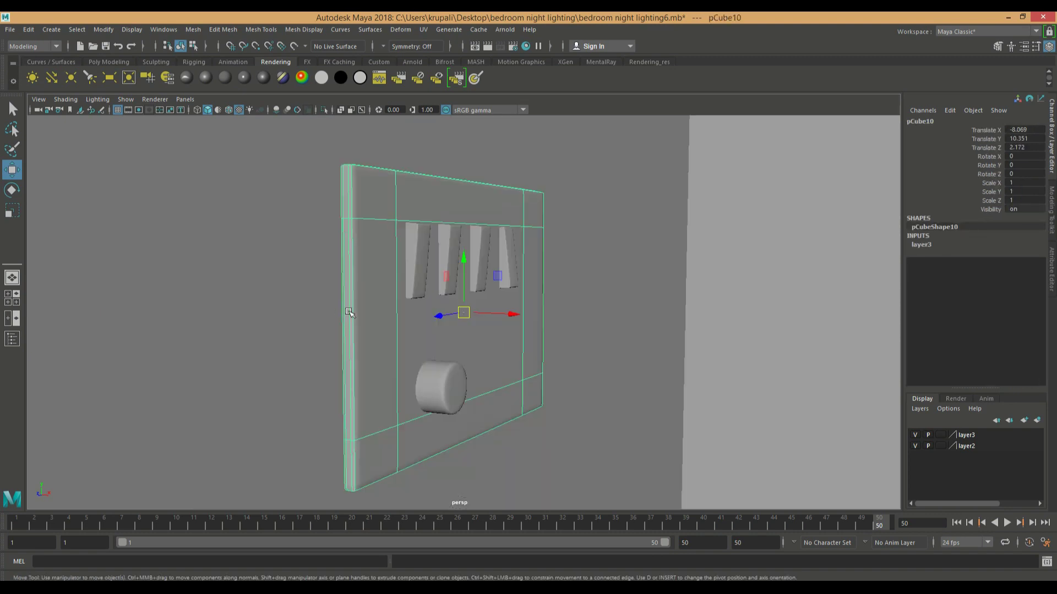
pyautogui.click(420, 274)
pyautogui.keyDown('shift'); pyautogui.click(448, 251); pyautogui.keyUp('shift')
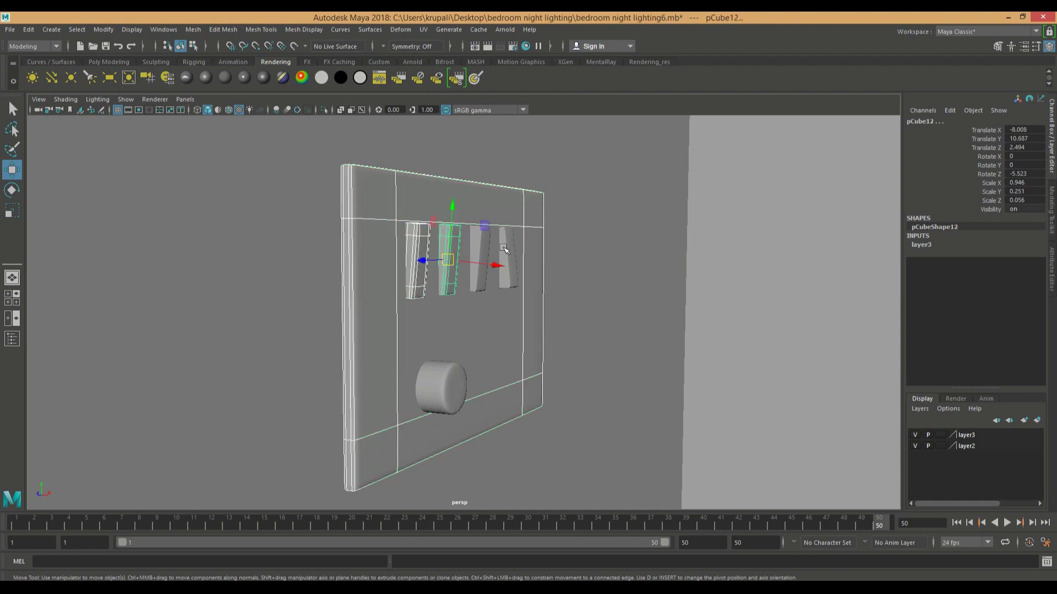
pyautogui.keyDown('shift'); pyautogui.click(480, 259); pyautogui.keyUp('shift')
pyautogui.keyDown('shift'); pyautogui.click(506, 256); pyautogui.keyUp('shift')
pyautogui.click(447, 381)
pyautogui.rightClick(452, 374)
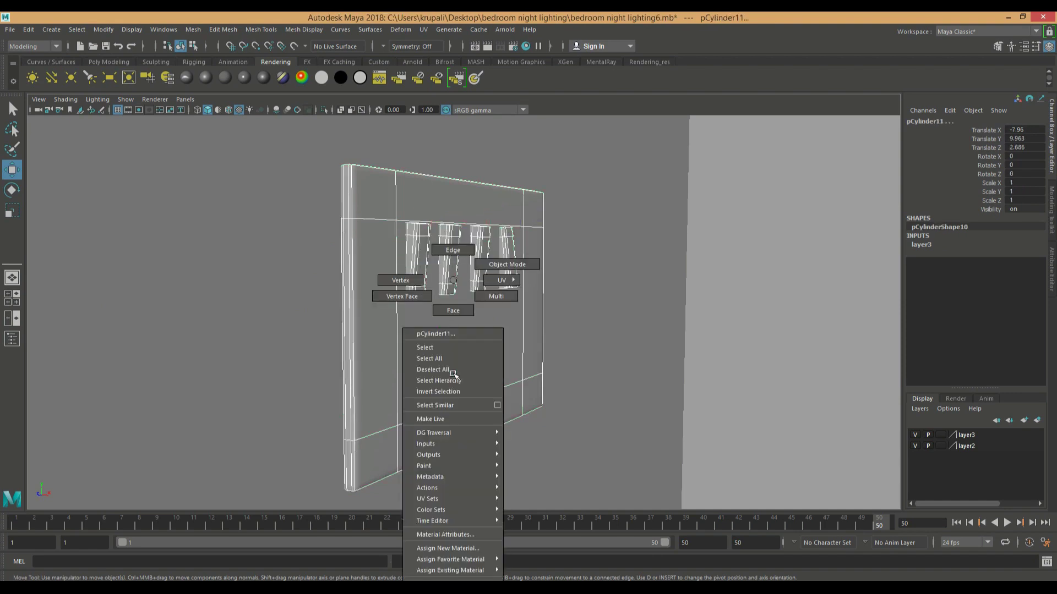
pyautogui.moveTo(455, 571)
pyautogui.click(519, 561)
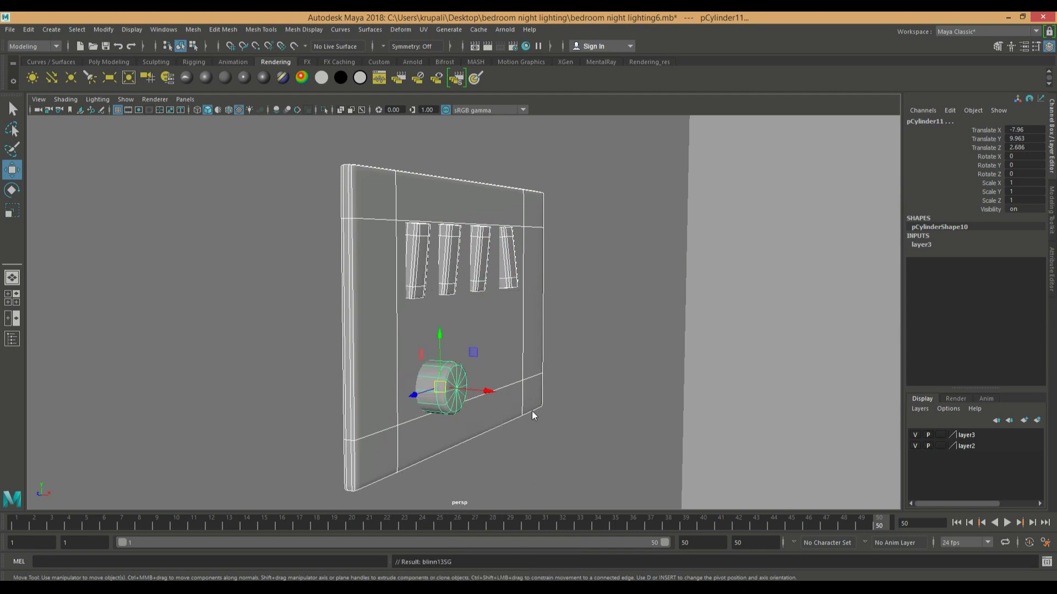
# Step: Assign the existing material w to the ceiling fan's blades and rod, and clear the selection
pyautogui.scroll(-4, 534, 416)
pyautogui.scroll(-8, 534, 416)
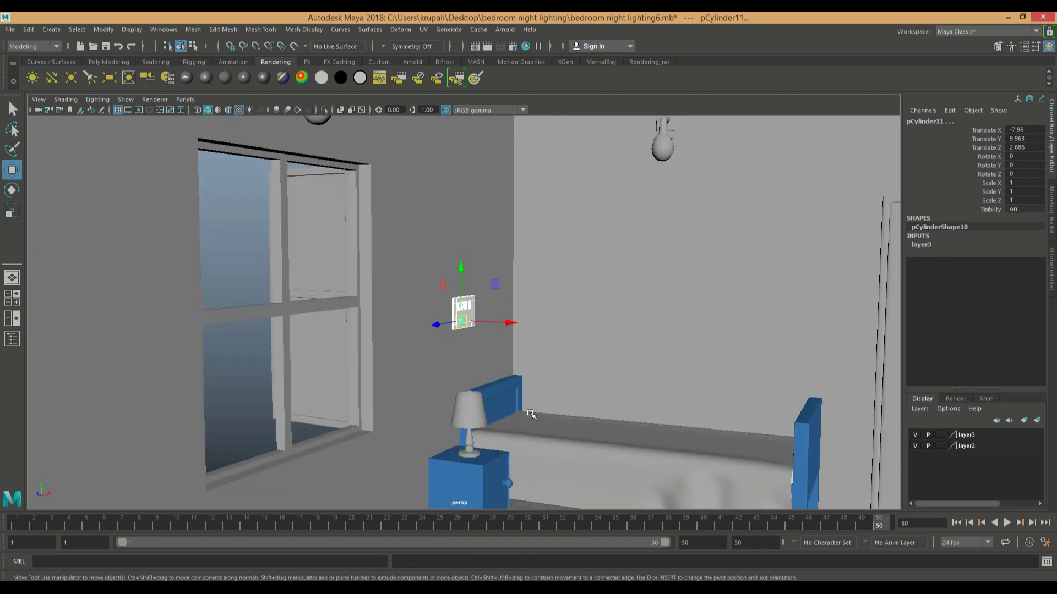
pyautogui.click(548, 212)
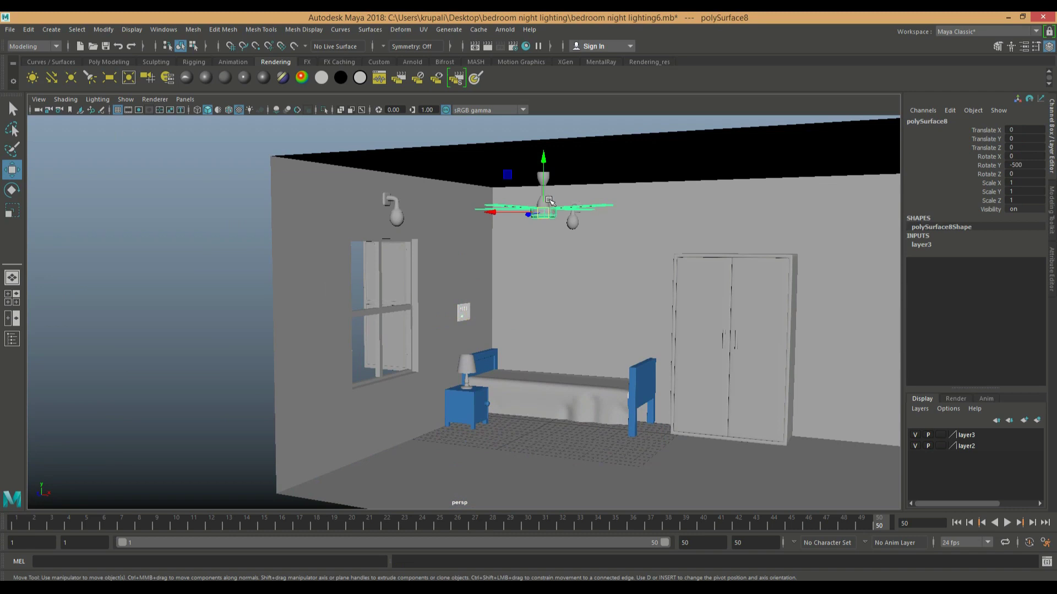
pyautogui.scroll(4, 554, 192)
pyautogui.scroll(-6, 555, 192)
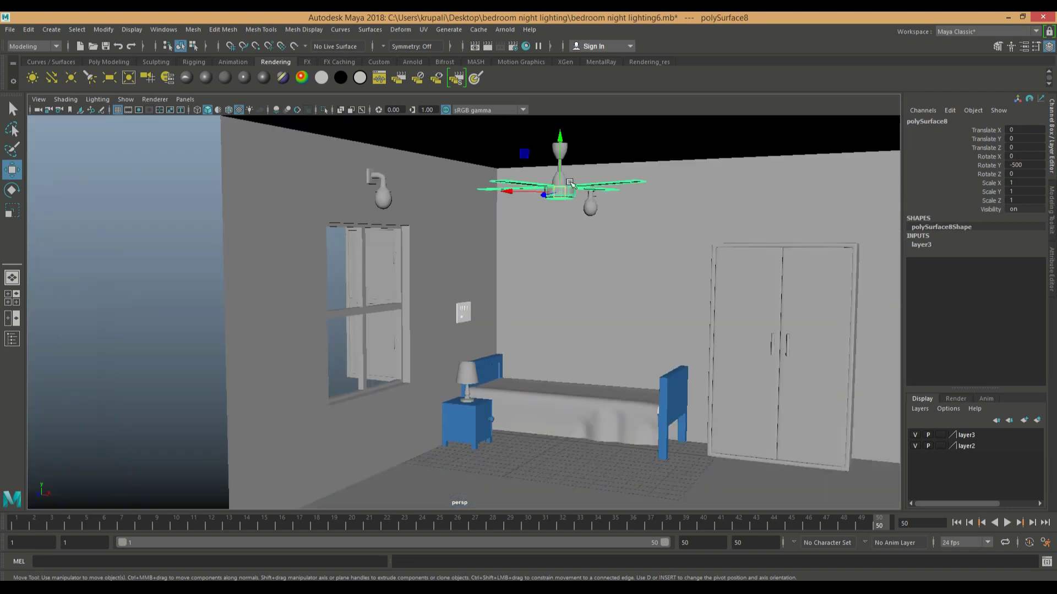
pyautogui.click(562, 177)
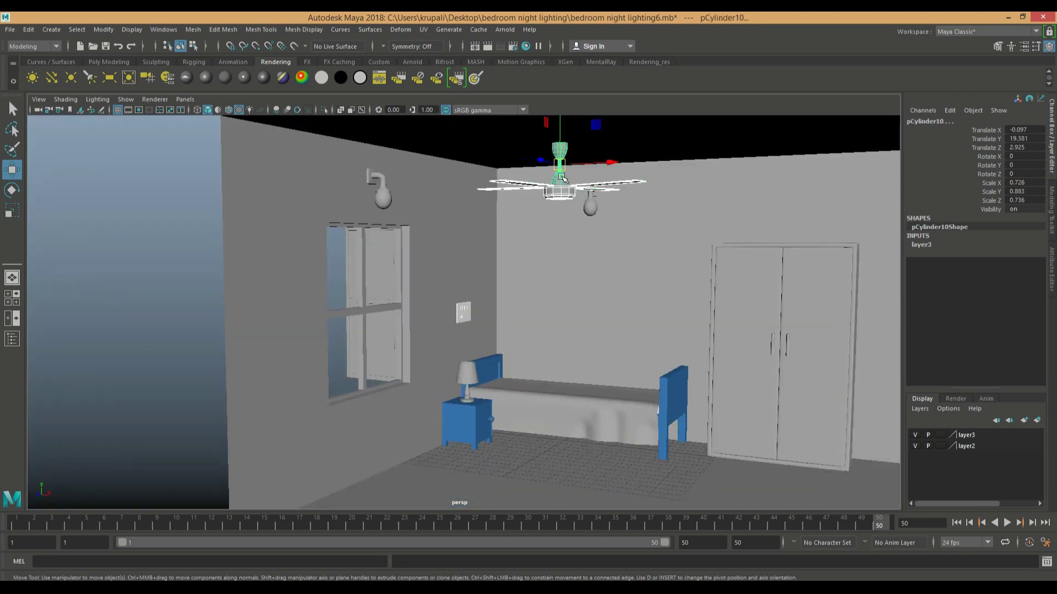
pyautogui.rightClick(562, 177)
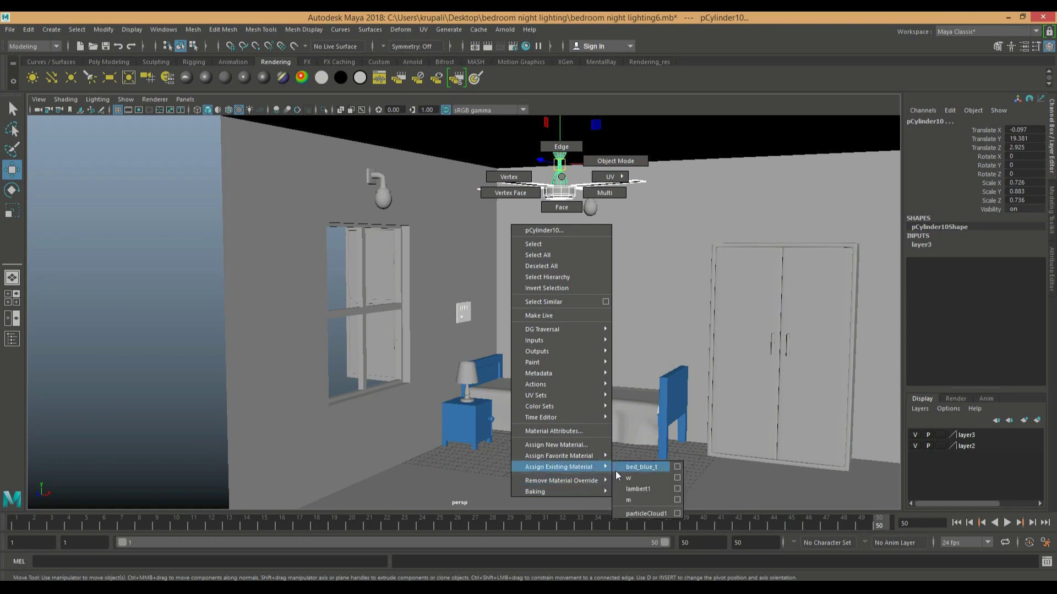
pyautogui.click(617, 477)
pyautogui.click(330, 373)
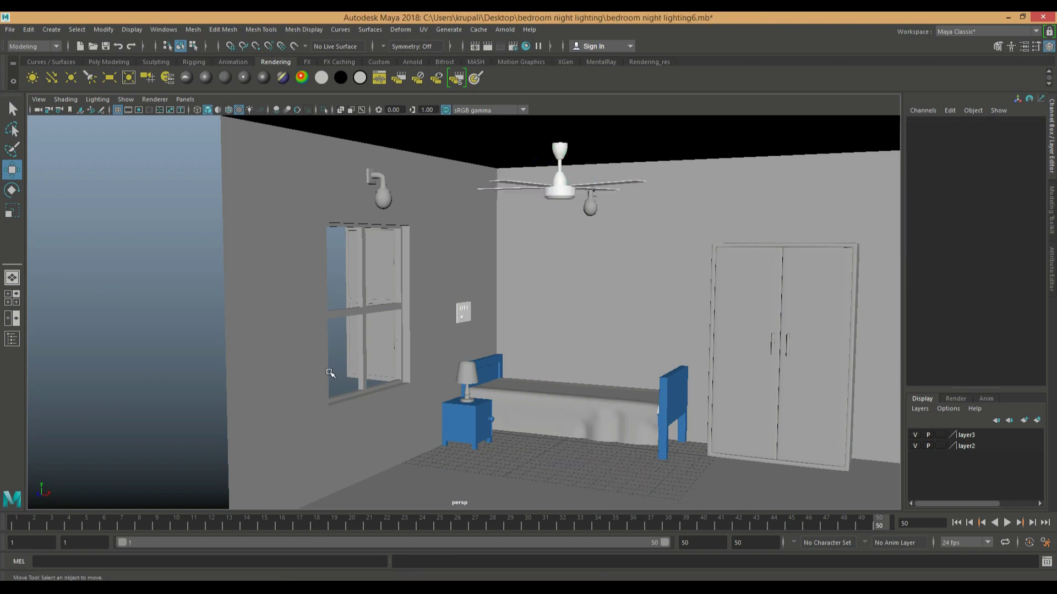
# Step: Assign the existing bed_blue_t material to the open window shutter
pyautogui.keyDown('alt'); pyautogui.moveTo(415, 380); pyautogui.dragTo(311, 371, button='middle'); pyautogui.keyUp('alt')
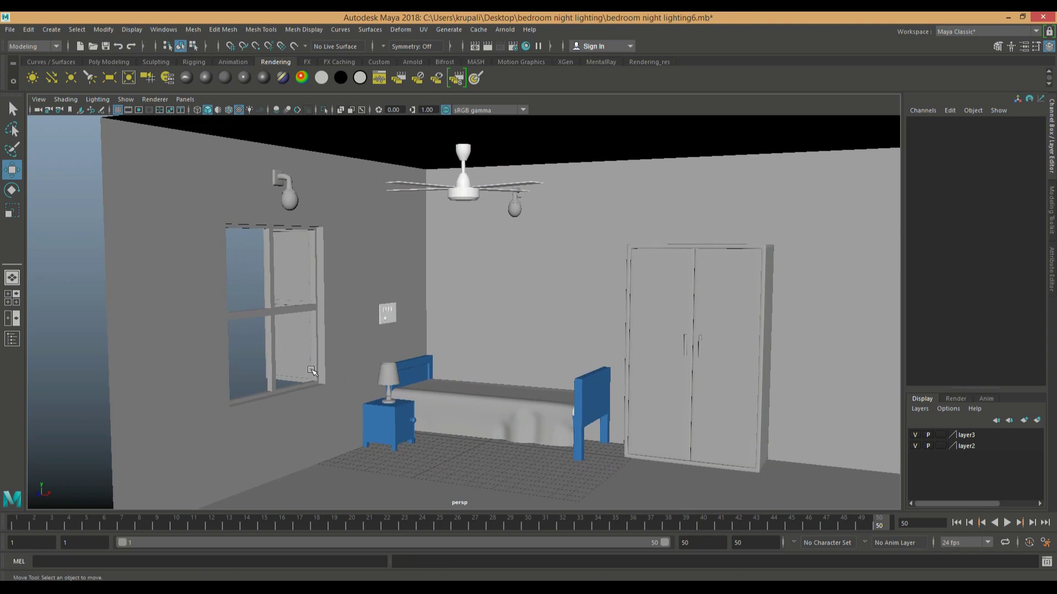
pyautogui.click(308, 367)
pyautogui.scroll(5, 303, 352)
pyautogui.click(119, 246)
pyautogui.rightClick(118, 244)
pyautogui.moveTo(142, 529)
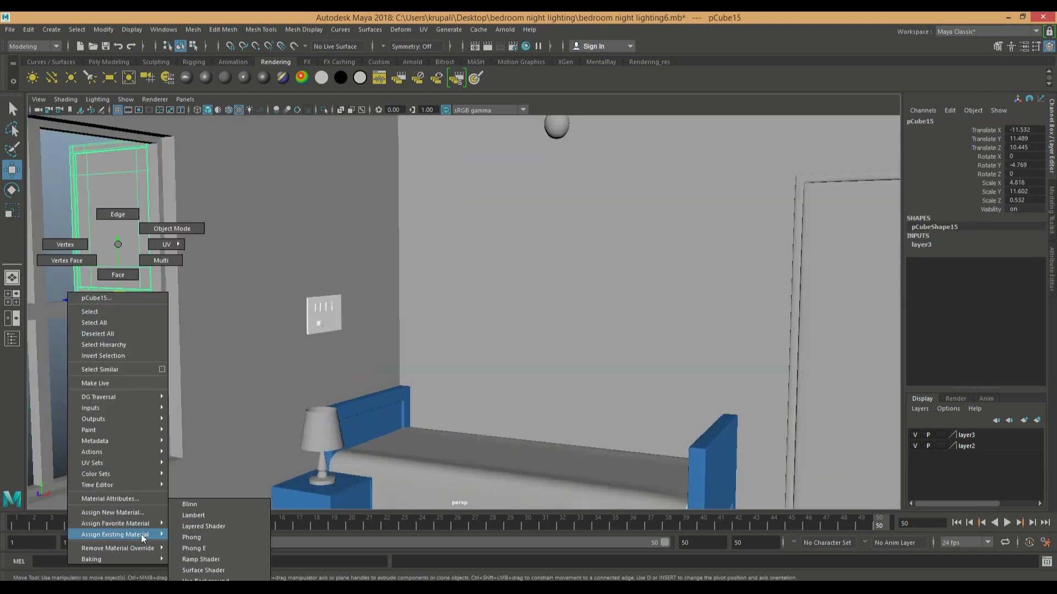
pyautogui.click(177, 534)
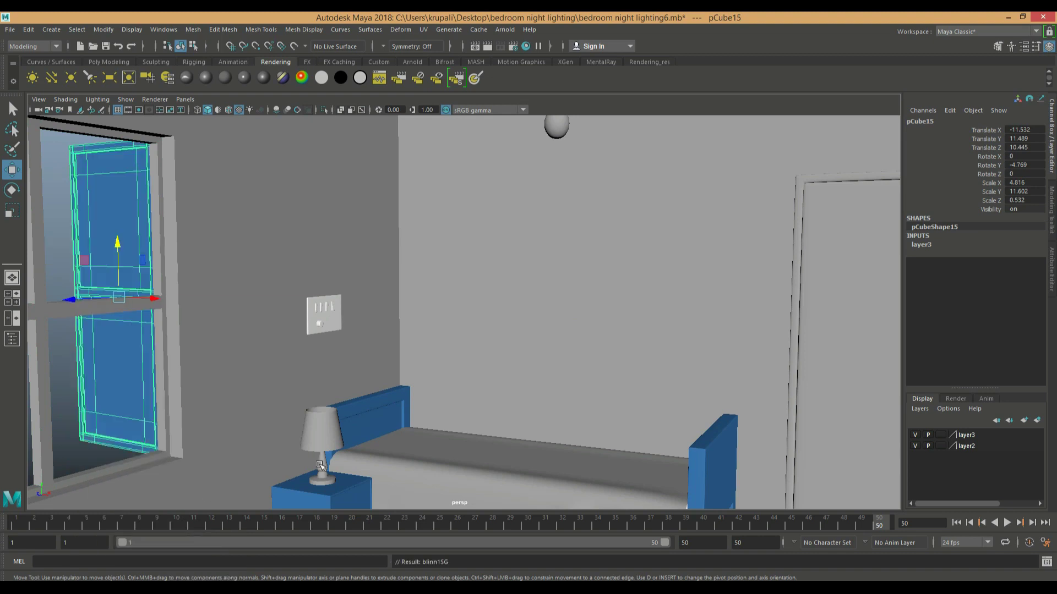
# Step: Create a new Blinn material with the shutter selected, and reassign bed_blue_t to the shutter
pyautogui.scroll(-5, 325, 466)
pyautogui.keyDown('alt'); pyautogui.moveTo(353, 460); pyautogui.dragTo(594, 387, button='middle'); pyautogui.keyUp('alt')
pyautogui.scroll(2, 606, 428)
pyautogui.keyDown('alt'); pyautogui.moveTo(539, 389); pyautogui.dragTo(481, 408); pyautogui.keyUp('alt')
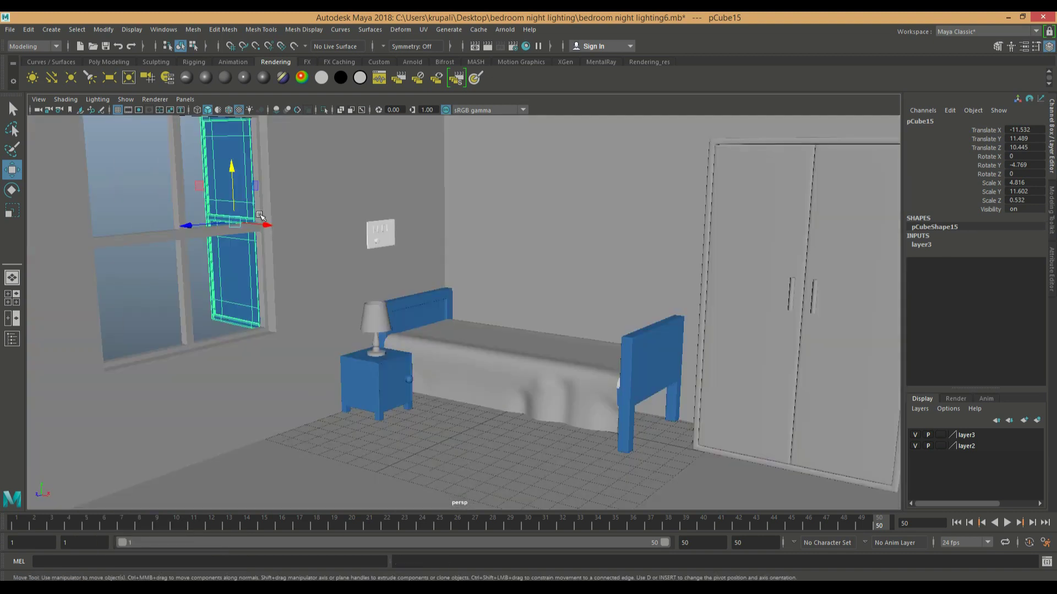
pyautogui.click(205, 77)
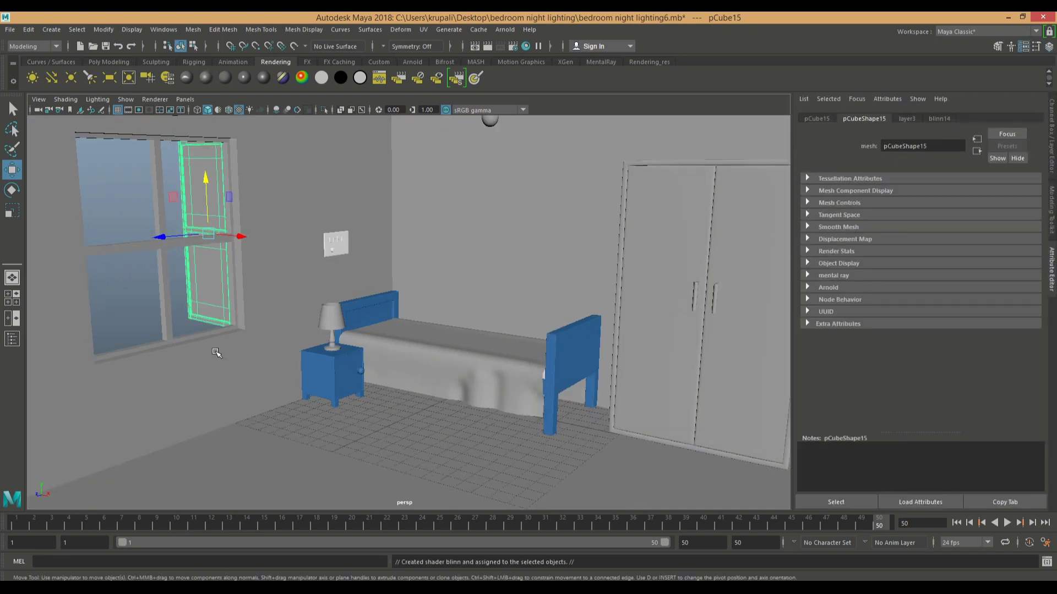
pyautogui.moveTo(205, 281); pyautogui.dragTo(283, 572, button='right')
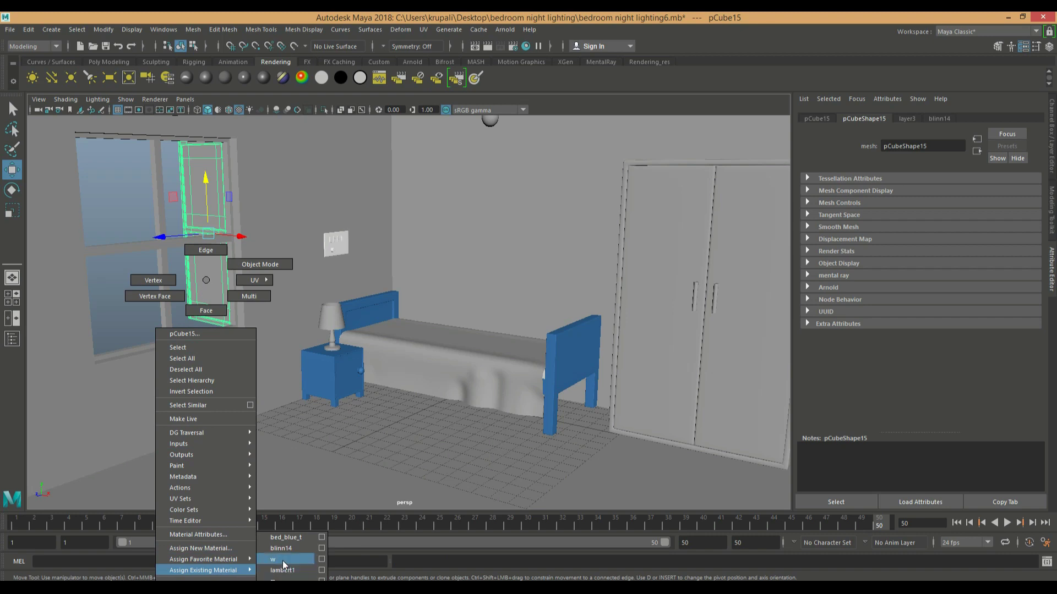
pyautogui.moveTo(282, 560); pyautogui.dragTo(283, 537, button='right')
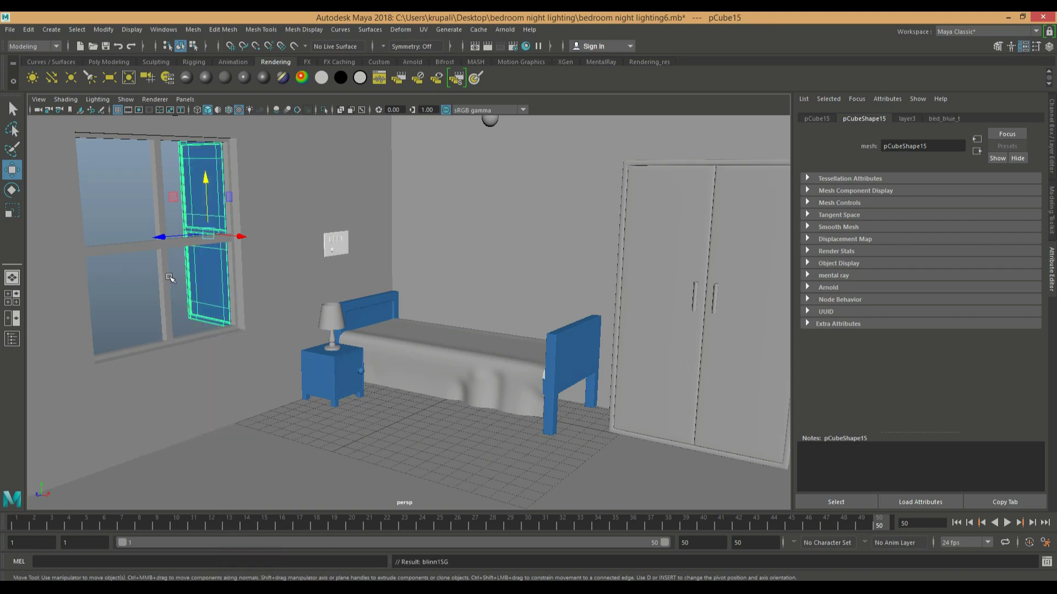
# Step: With the window frame selected, open the attributes of blinn14 and rename the material as b
pyautogui.click(169, 305)
pyautogui.moveTo(168, 280); pyautogui.dragTo(283, 548, button='right')
pyautogui.doubleClick(916, 147)
pyautogui.press('BackSpace')
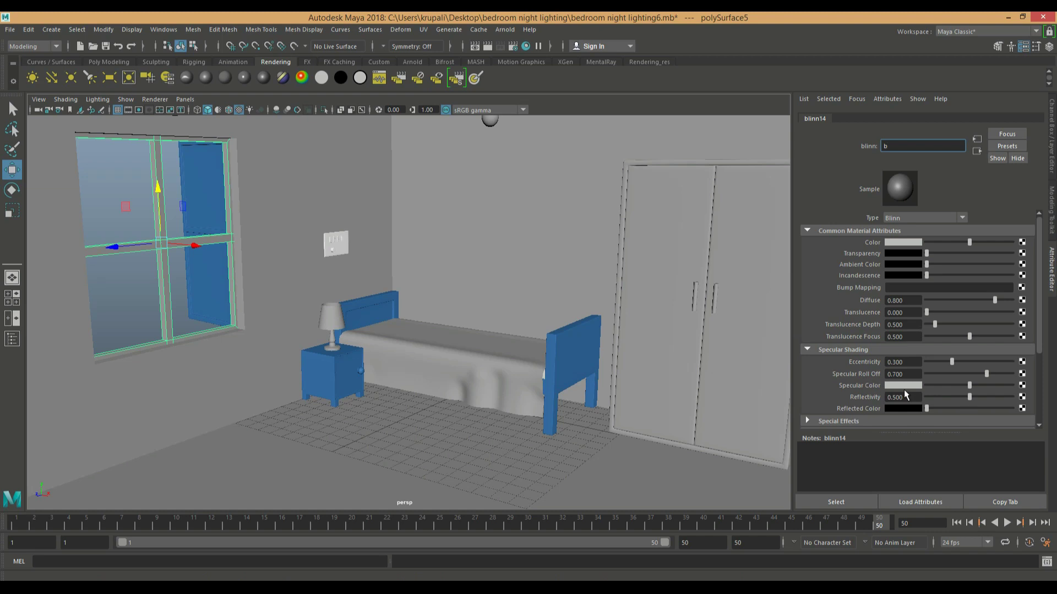
# Step: Make material b black, with reflectivity 0, a darker specular color and a slightly raised ambient color
pyautogui.moveTo(930, 396); pyautogui.dragTo(870, 400)
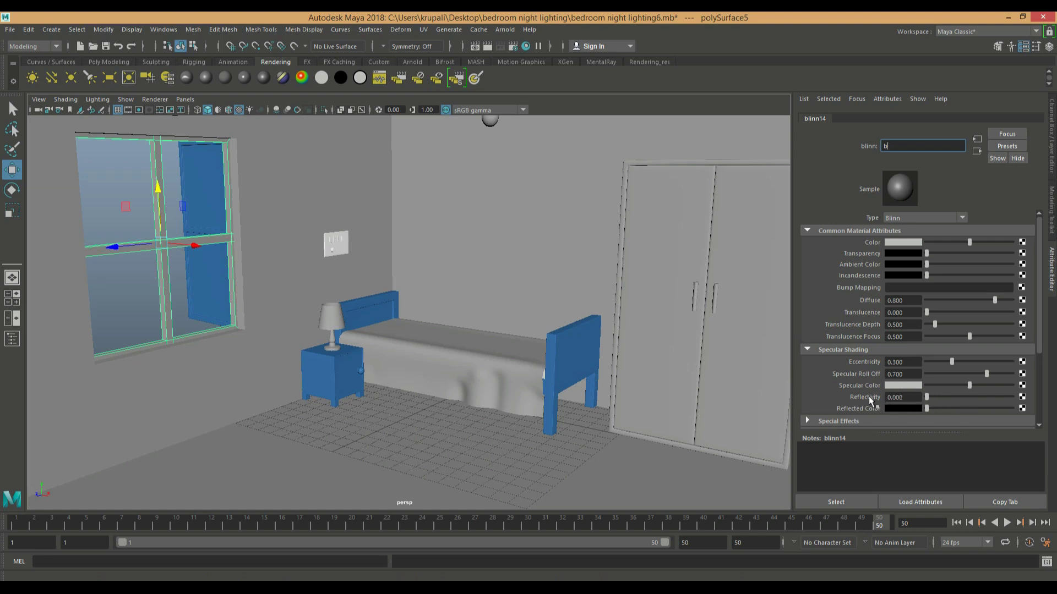
pyautogui.click(936, 385)
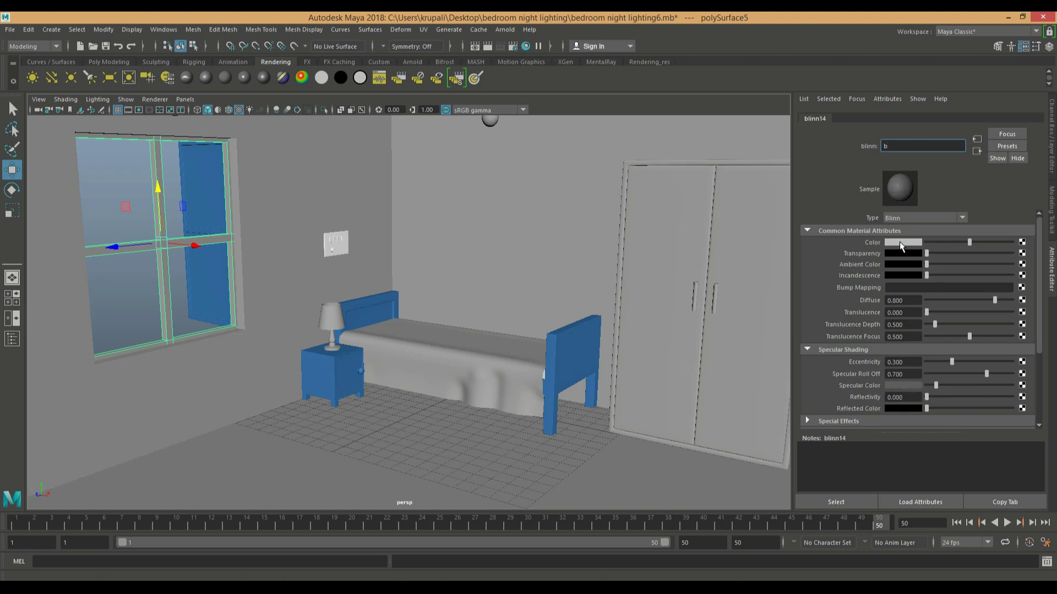
pyautogui.click(903, 243)
pyautogui.click(922, 220)
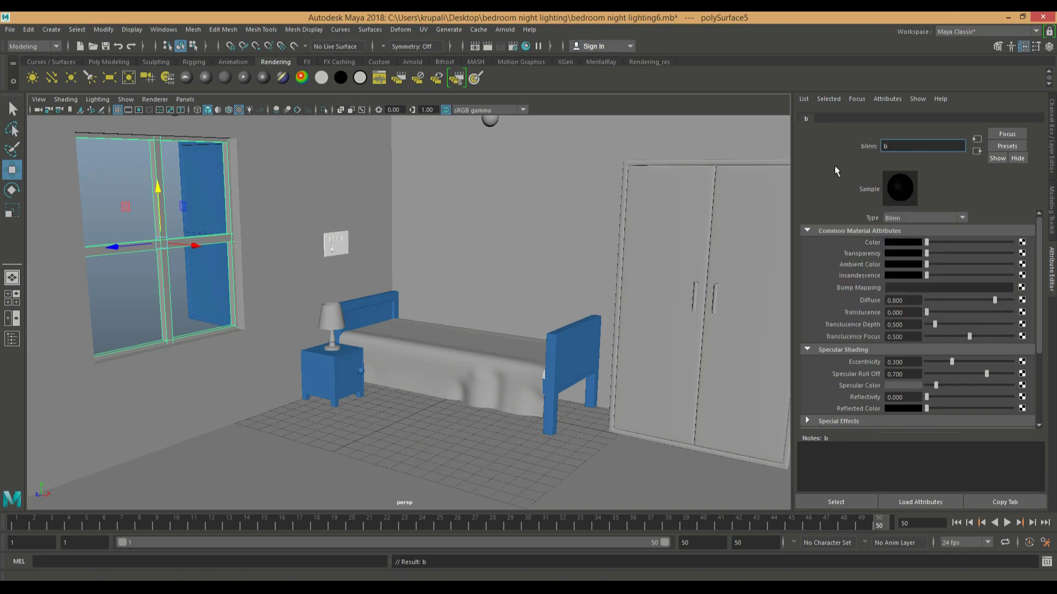
pyautogui.moveTo(934, 268); pyautogui.dragTo(930, 266)
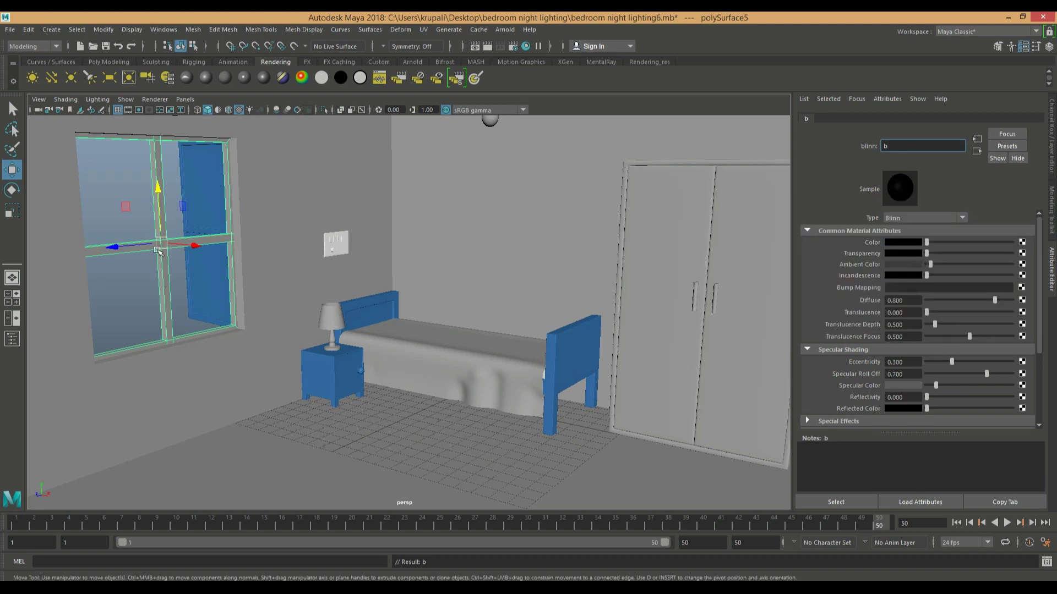
# Step: Assign material b to the window frame, clear the selection and return to the channel box
pyautogui.moveTo(160, 254); pyautogui.dragTo(229, 535, button='right')
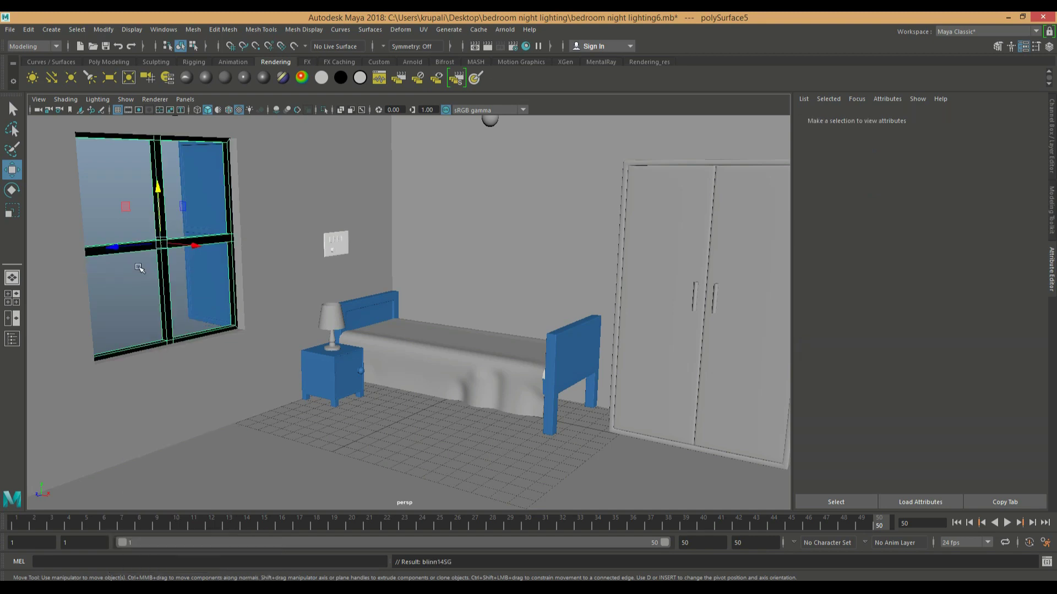
pyautogui.click(130, 280)
pyautogui.click(1053, 148)
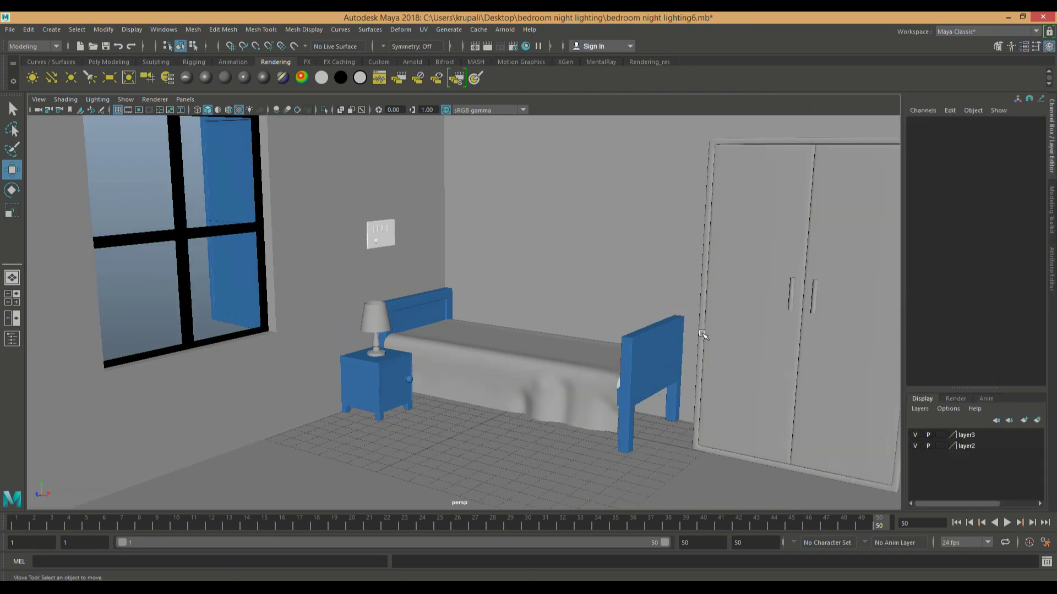
# Step: Switch the room mesh to face selection and select all of its faces
pyautogui.scroll(-4, 665, 341)
pyautogui.scroll(2, 533, 381)
pyautogui.keyDown('alt'); pyautogui.moveTo(527, 363); pyautogui.dragTo(534, 337); pyautogui.keyUp('alt')
pyautogui.keyDown('alt'); pyautogui.moveTo(537, 358); pyautogui.dragTo(538, 285, button='right'); pyautogui.keyUp('alt')
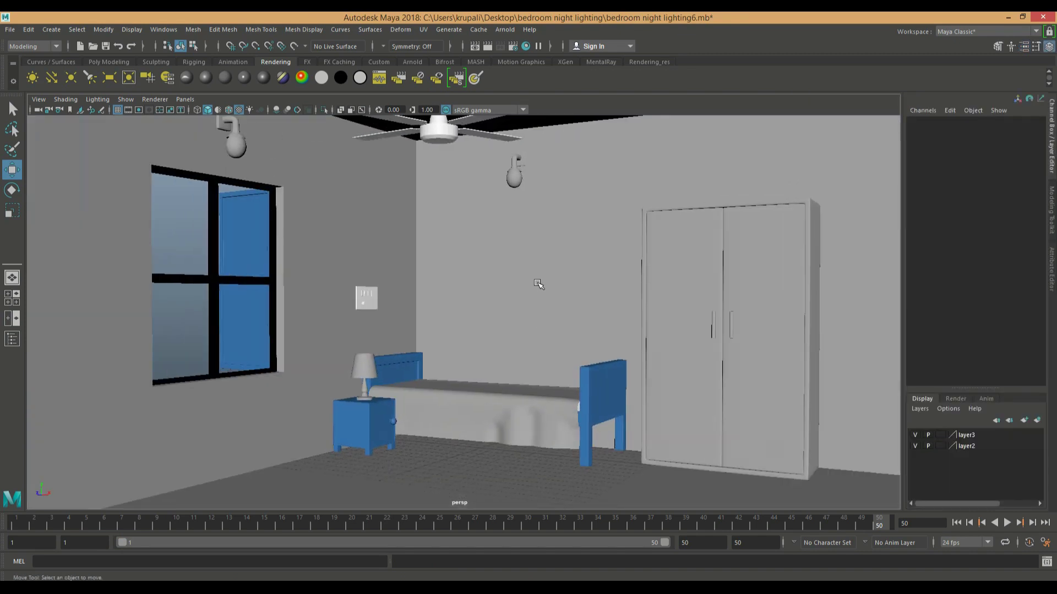
pyautogui.click(538, 284)
pyautogui.press('f')
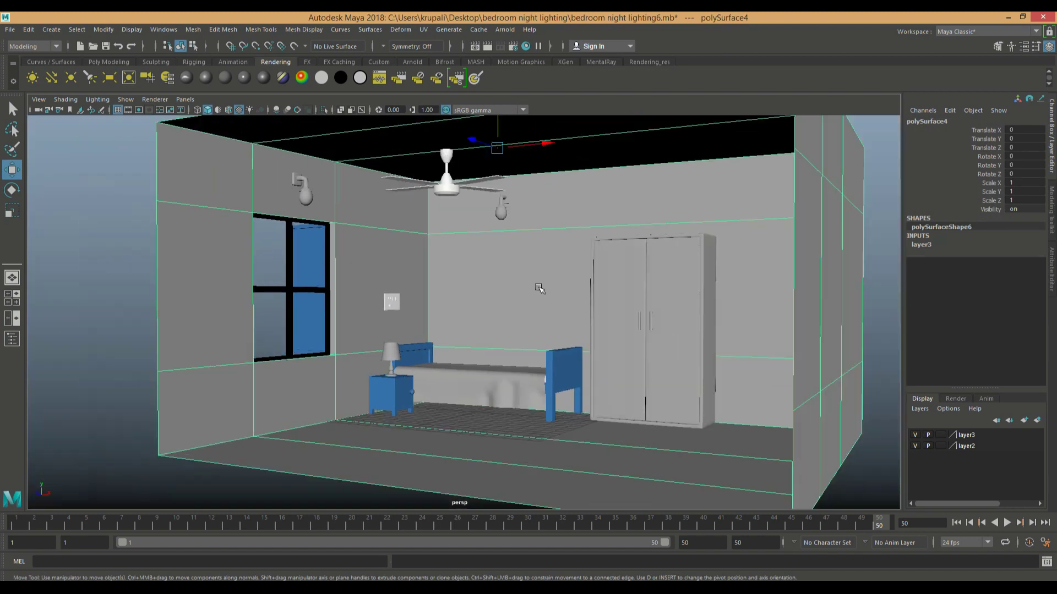
pyautogui.keyDown('alt'); pyautogui.moveTo(499, 308); pyautogui.dragTo(531, 300); pyautogui.keyUp('alt')
pyautogui.moveTo(528, 281); pyautogui.dragTo(527, 309, button='right')
pyautogui.moveTo(253, 215); pyautogui.dragTo(796, 436)
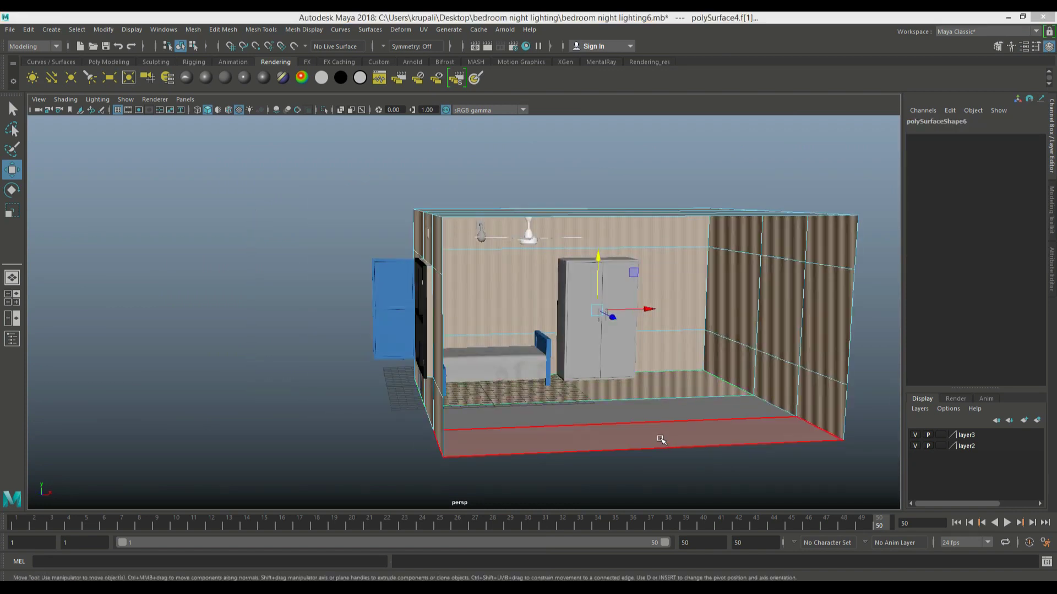
# Step: Remove the floor faces from the selection and assign a new Blinn material to the remaining room faces
pyautogui.press('super')
pyautogui.press('super')
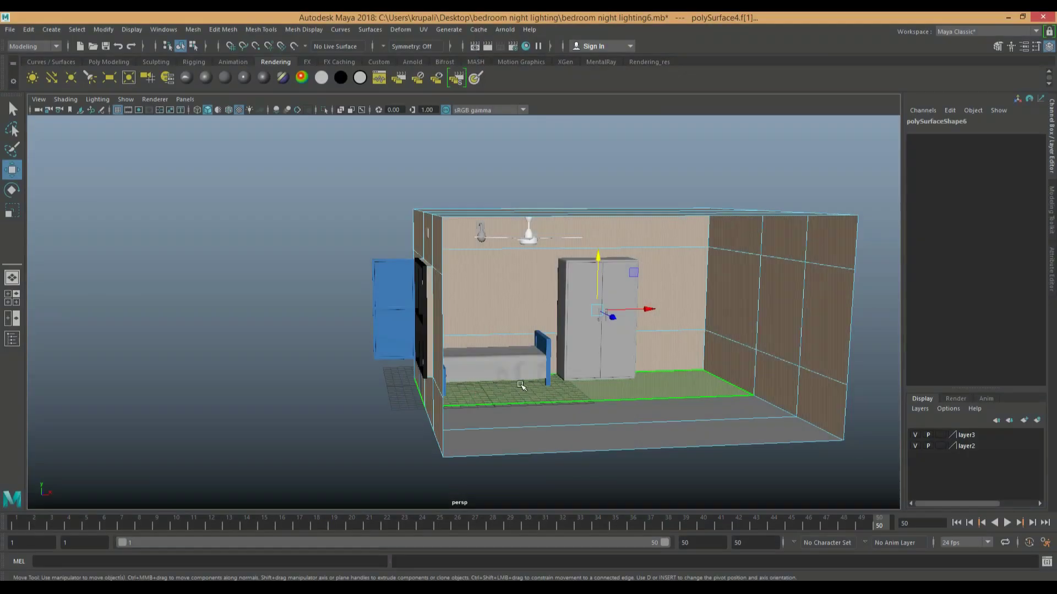
pyautogui.click(606, 392)
pyautogui.keyDown('alt'); pyautogui.moveTo(655, 394); pyautogui.dragTo(524, 397); pyautogui.keyUp('alt')
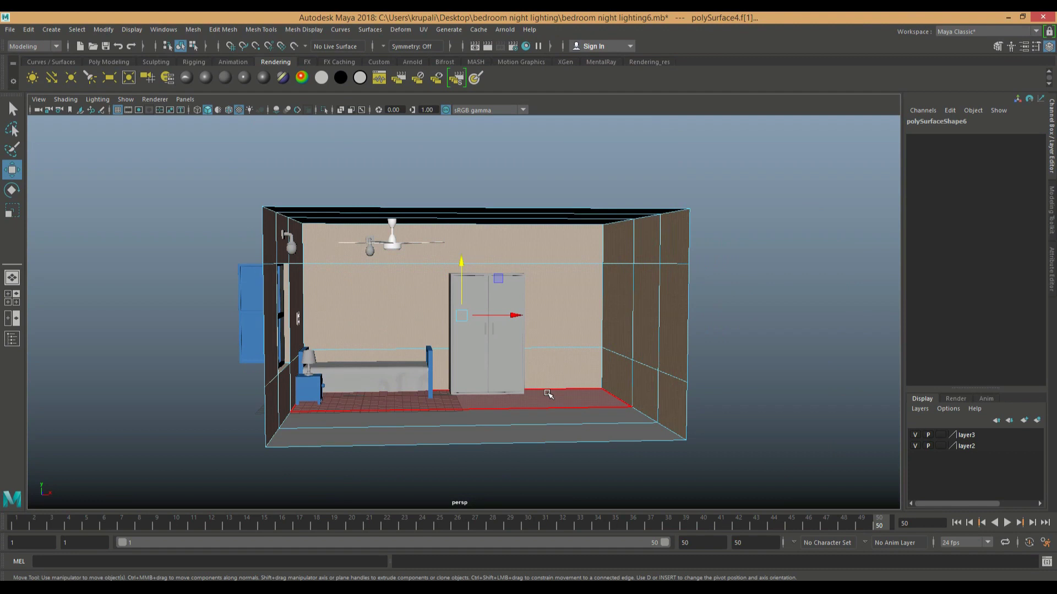
pyautogui.scroll(3, 550, 395)
pyautogui.click(207, 77)
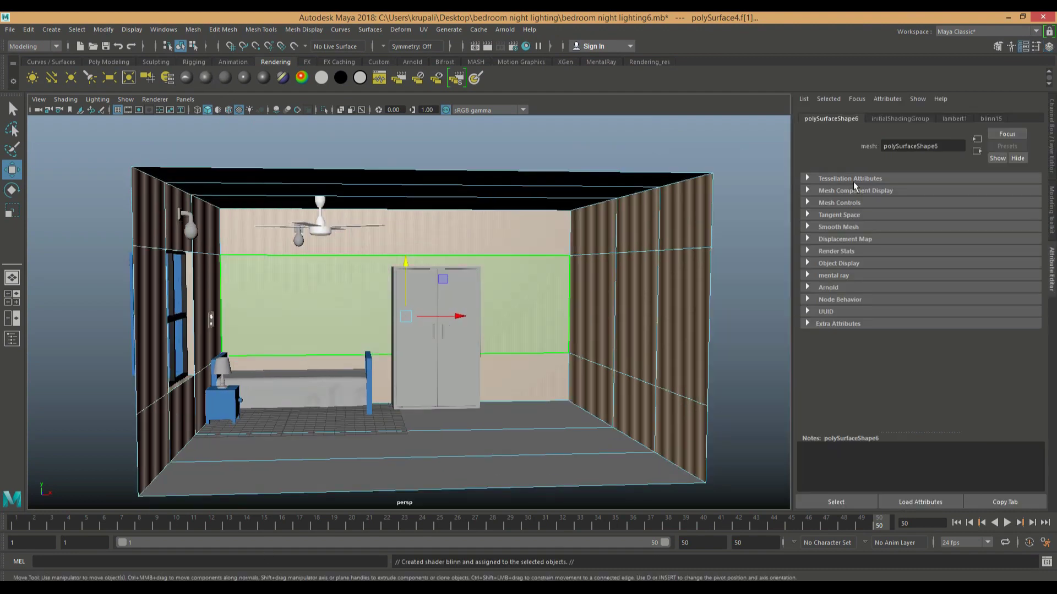
# Step: Rename the new Blinn material as wall and set its reflectivity to 0
pyautogui.click(987, 116)
pyautogui.moveTo(937, 147); pyautogui.dragTo(788, 142)
pyautogui.press('BackSpace')
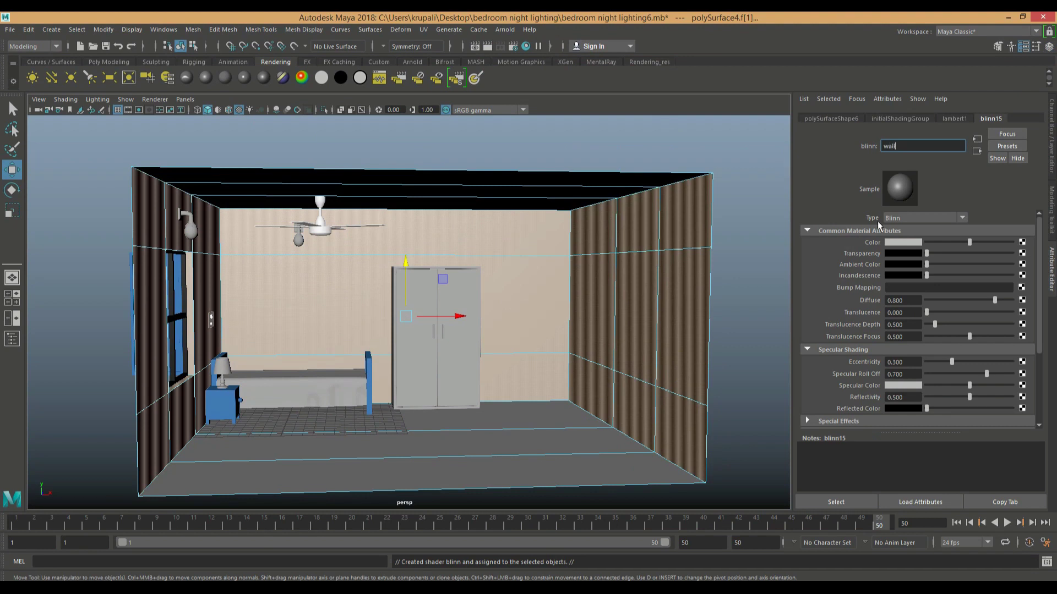
pyautogui.moveTo(934, 402); pyautogui.dragTo(925, 402)
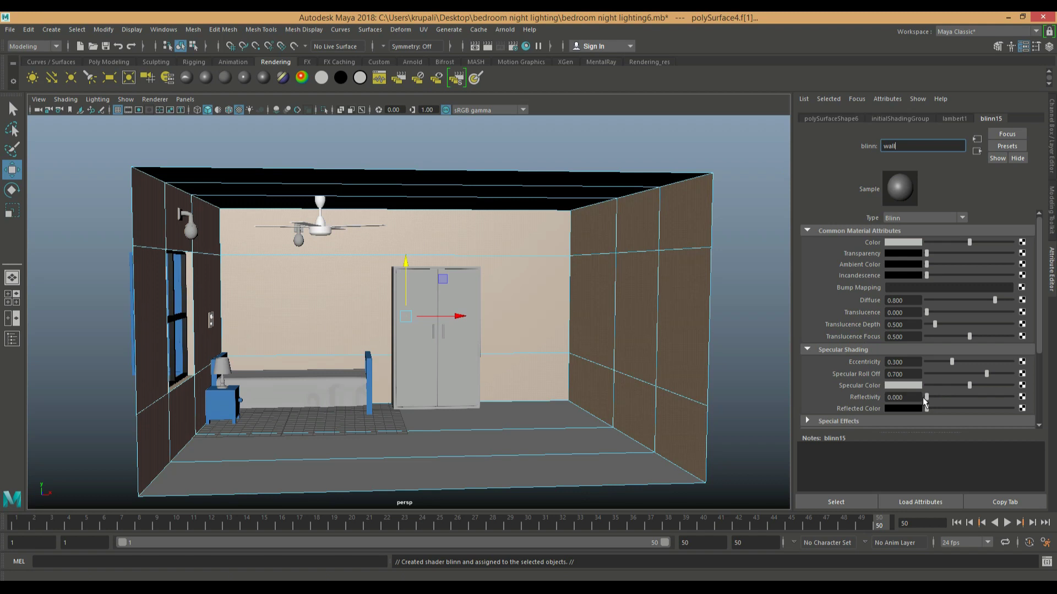
pyautogui.click(915, 398)
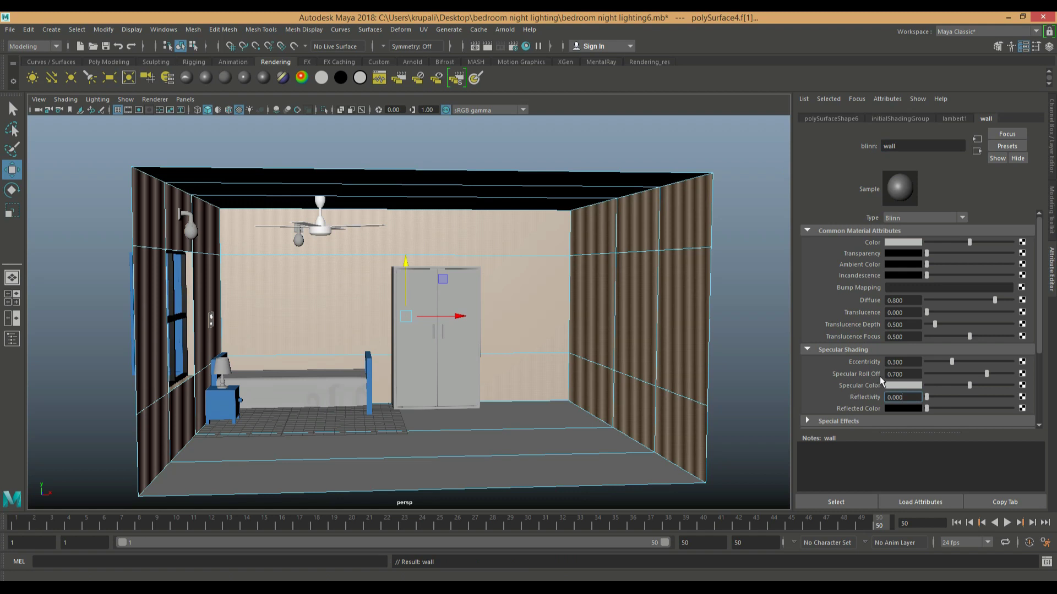
# Step: Map a file texture to the wall material's color using walltexture.jpg from the bedroom night lighting folder, and clear the selection
pyautogui.click(1023, 242)
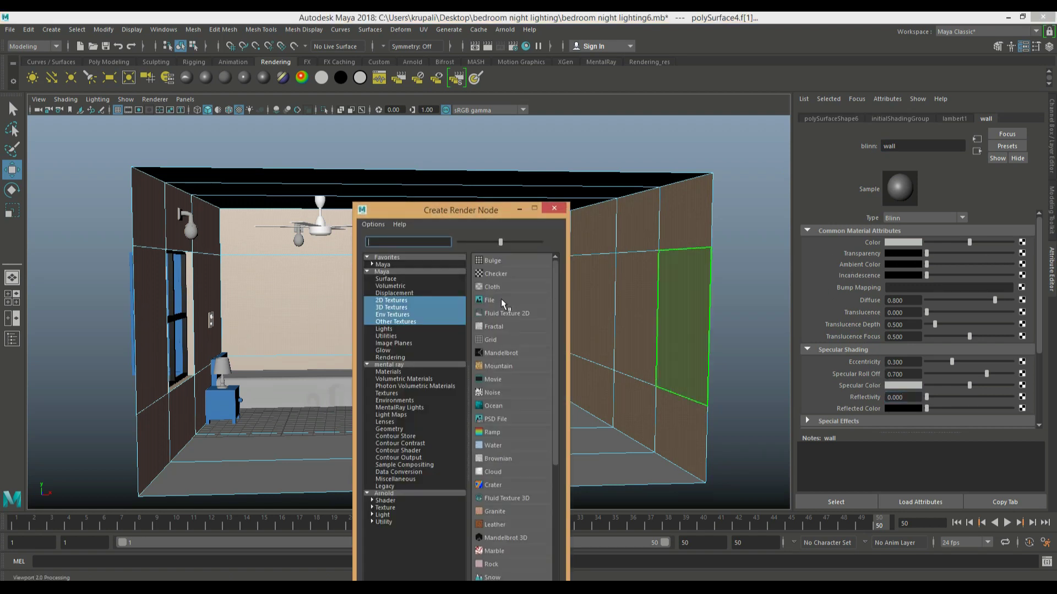
pyautogui.click(501, 299)
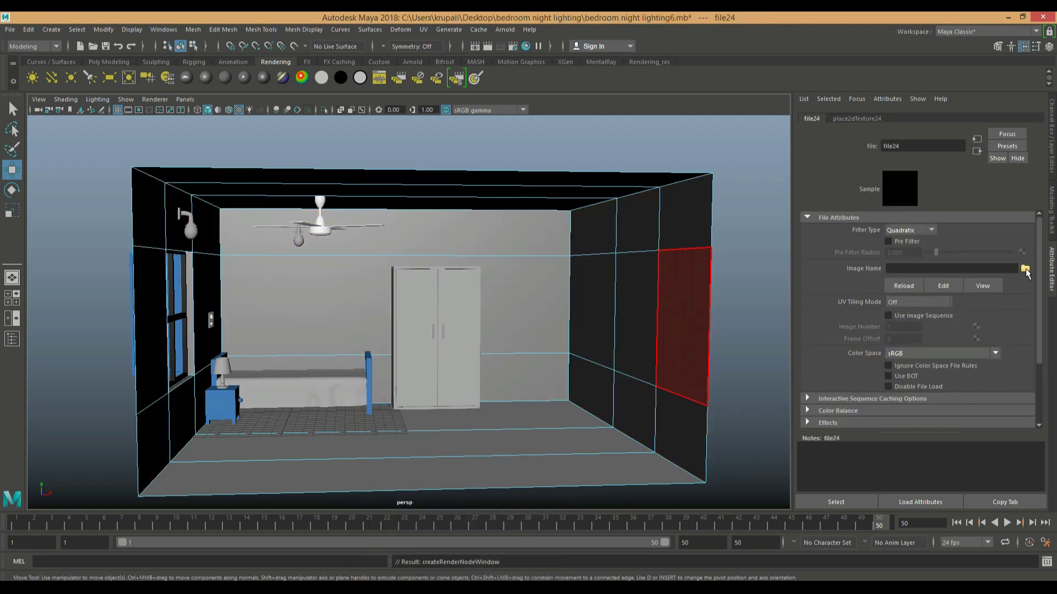
pyautogui.click(1025, 269)
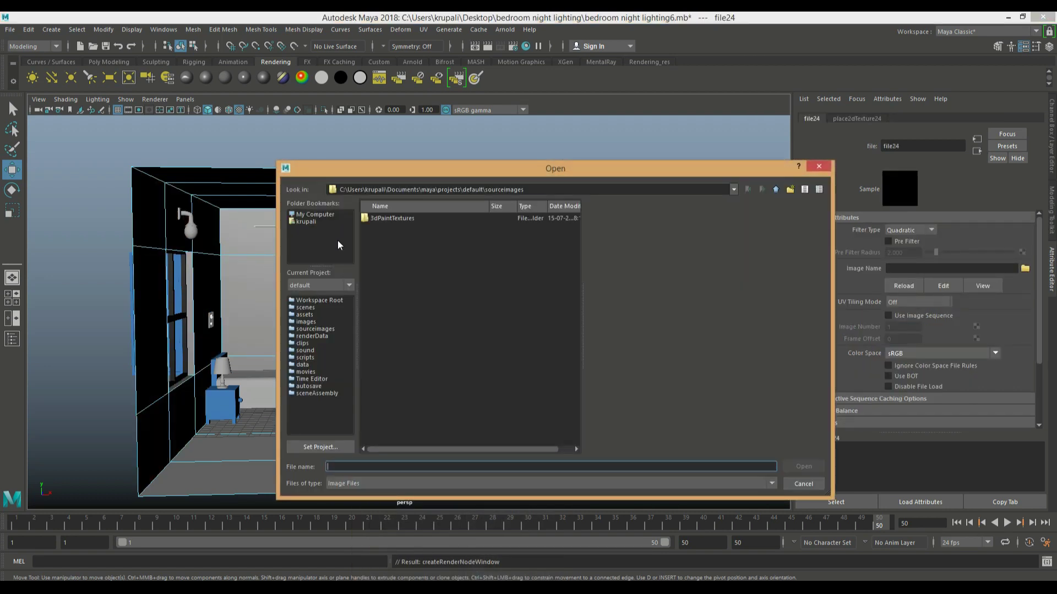
pyautogui.click(312, 219)
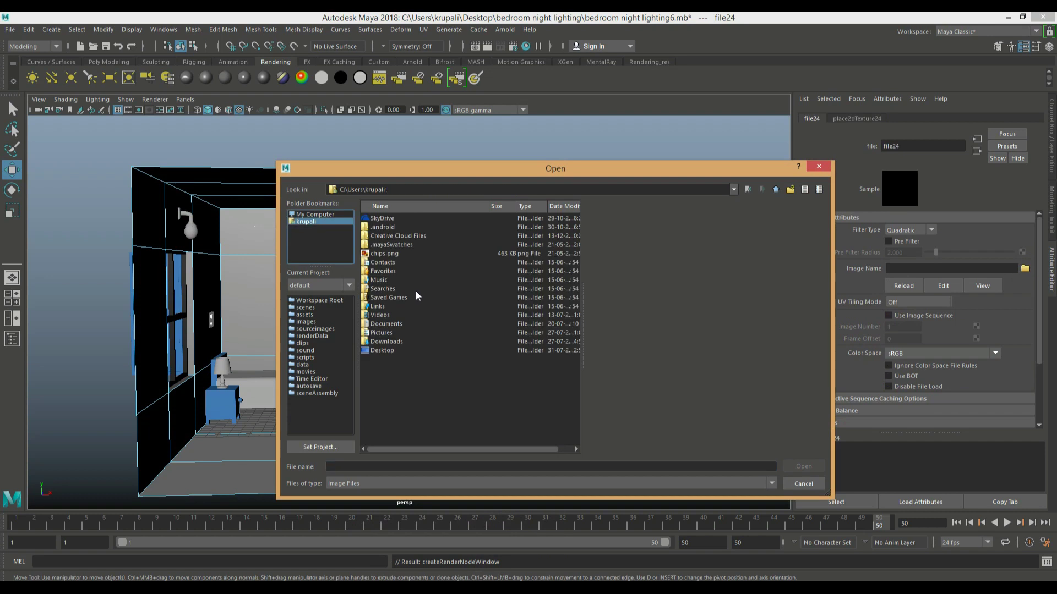
pyautogui.click(389, 349)
pyautogui.click(793, 464)
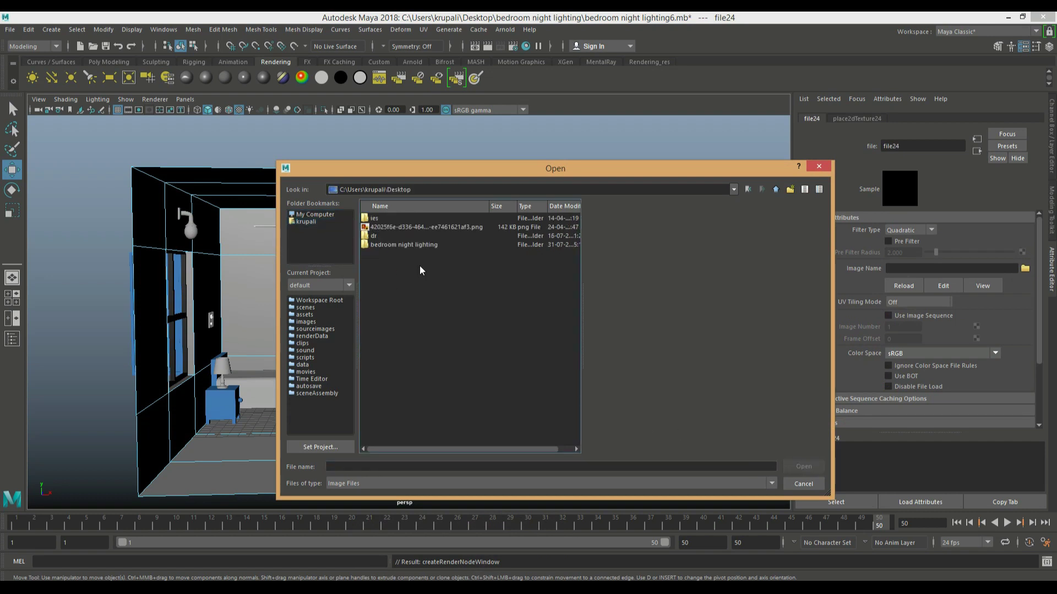
pyautogui.click(418, 244)
pyautogui.click(802, 466)
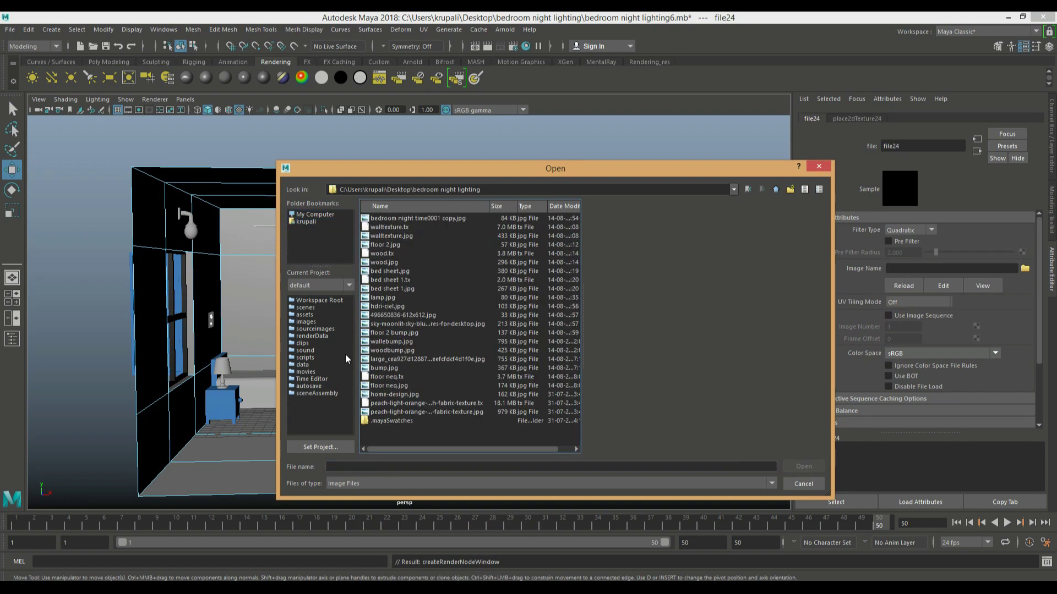
pyautogui.click(402, 236)
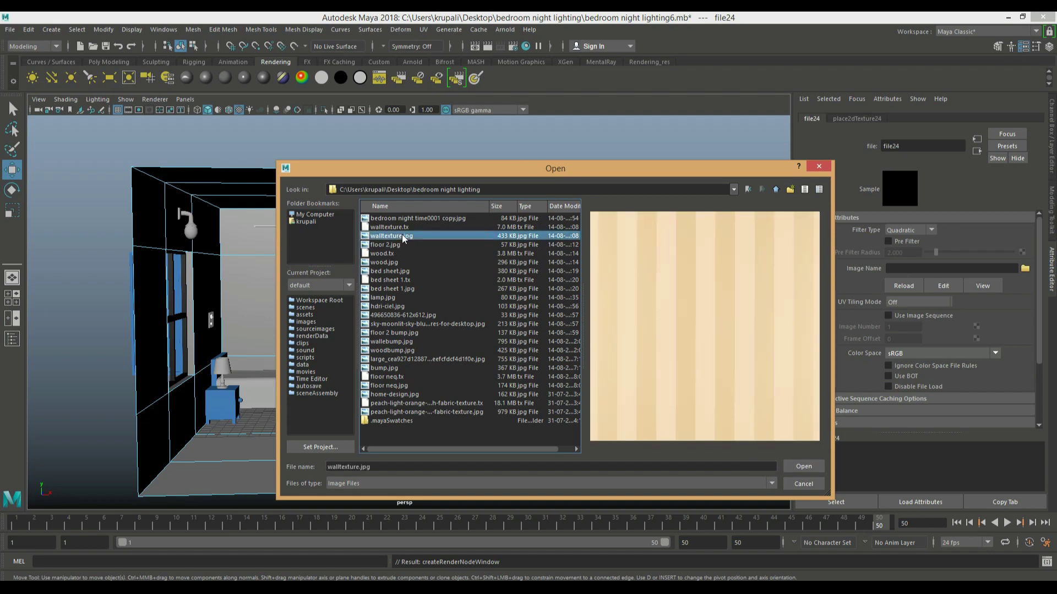
pyautogui.click(801, 467)
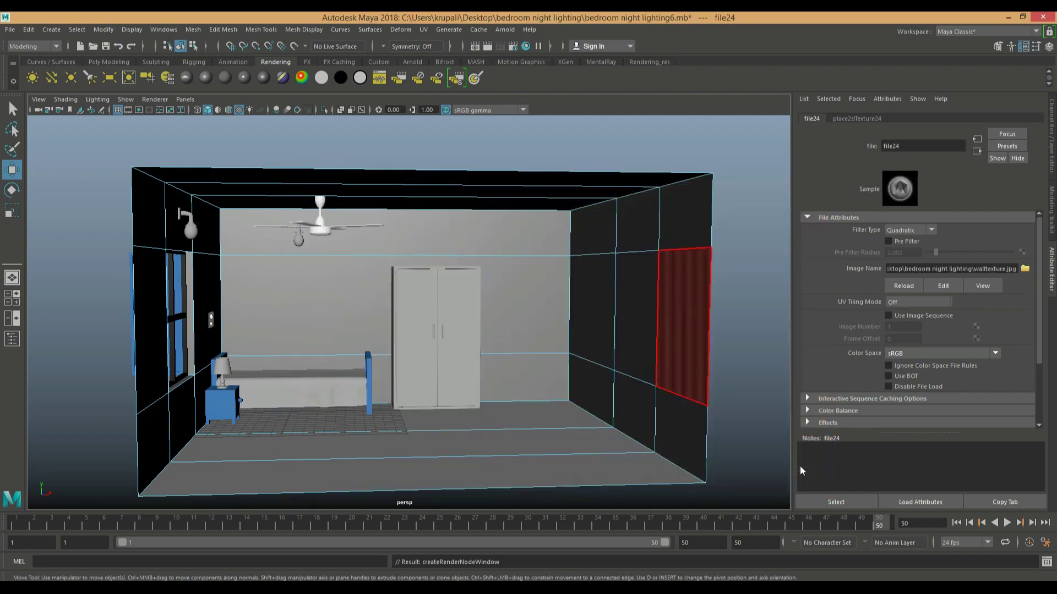
pyautogui.click(773, 435)
# Step: Select the room's floor faces and assign a new Phong material to them
pyautogui.moveTo(550, 428)
pyautogui.keyDown('alt'); pyautogui.mouseDown()
pyautogui.moveTo(584, 425)
pyautogui.moveTo(526, 426)
pyautogui.moveTo(598, 448)
pyautogui.moveTo(550, 448)
pyautogui.mouseUp(); pyautogui.keyUp('alt')
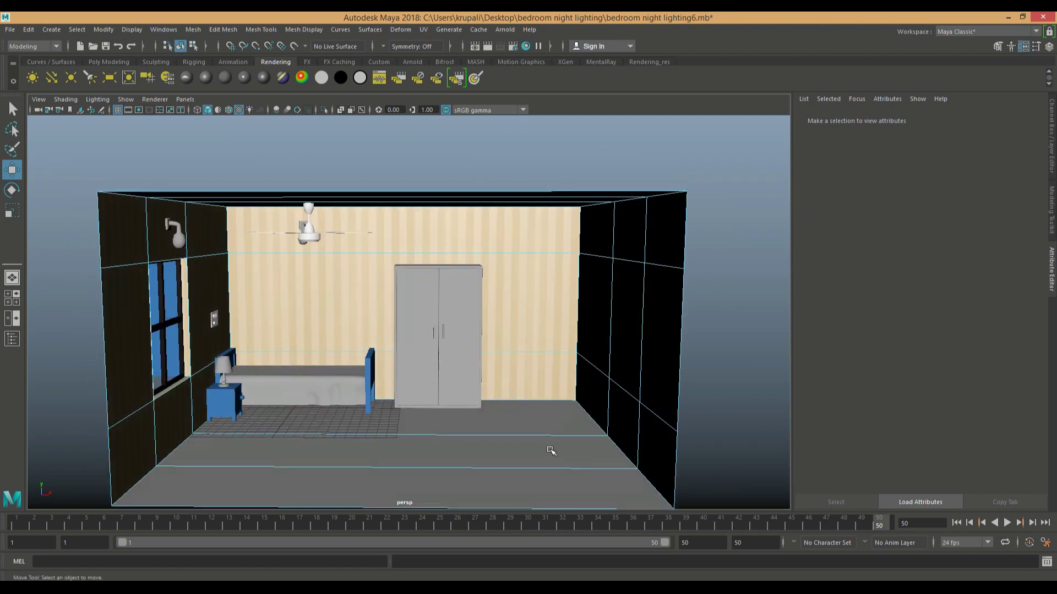
pyautogui.click(533, 428)
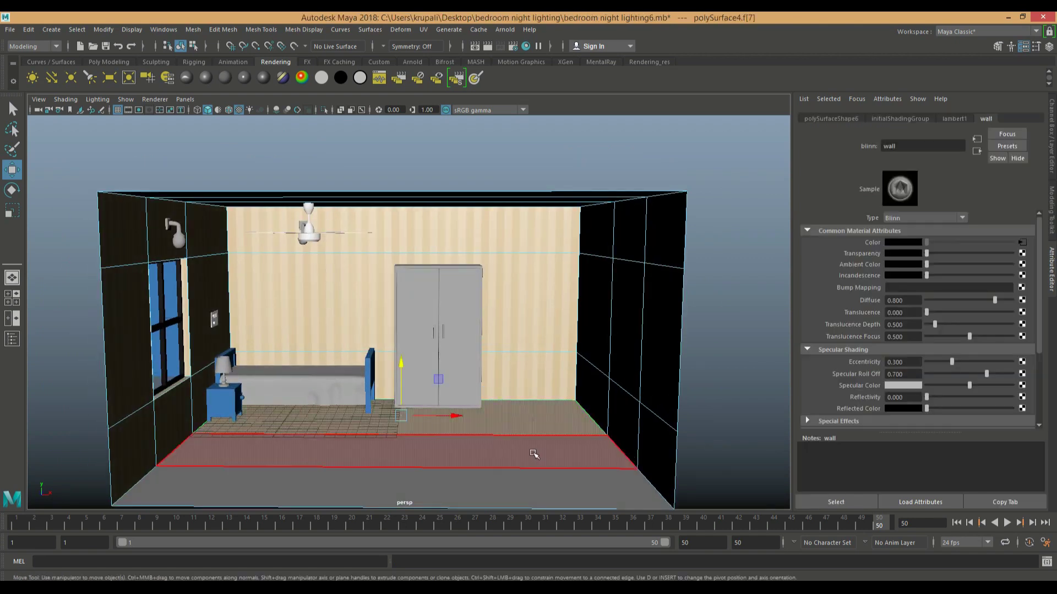
pyautogui.click(525, 489)
pyautogui.scroll(-3, 526, 489)
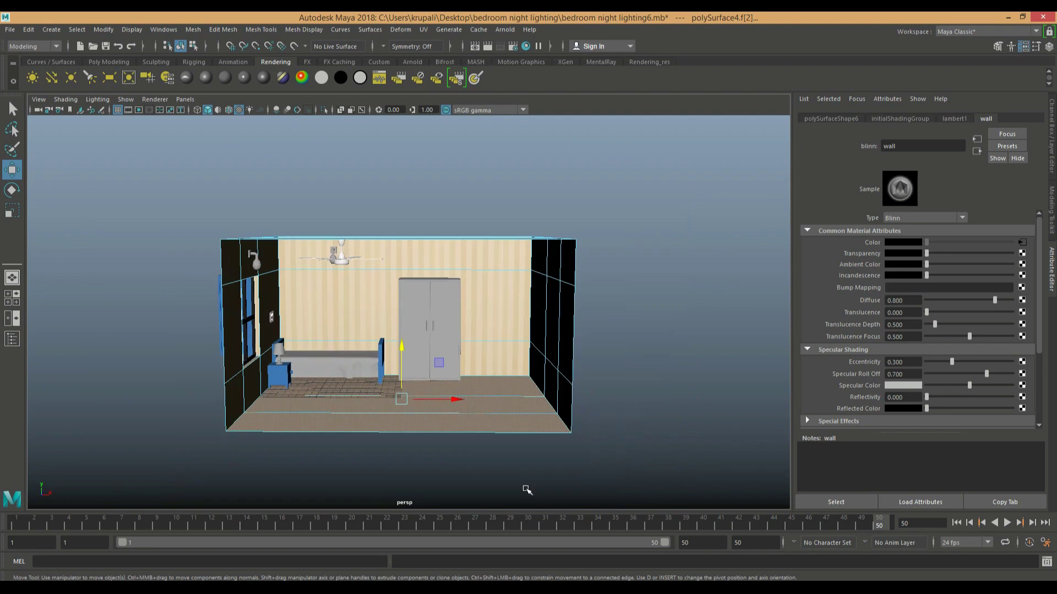
pyautogui.click(359, 414)
pyautogui.click(244, 78)
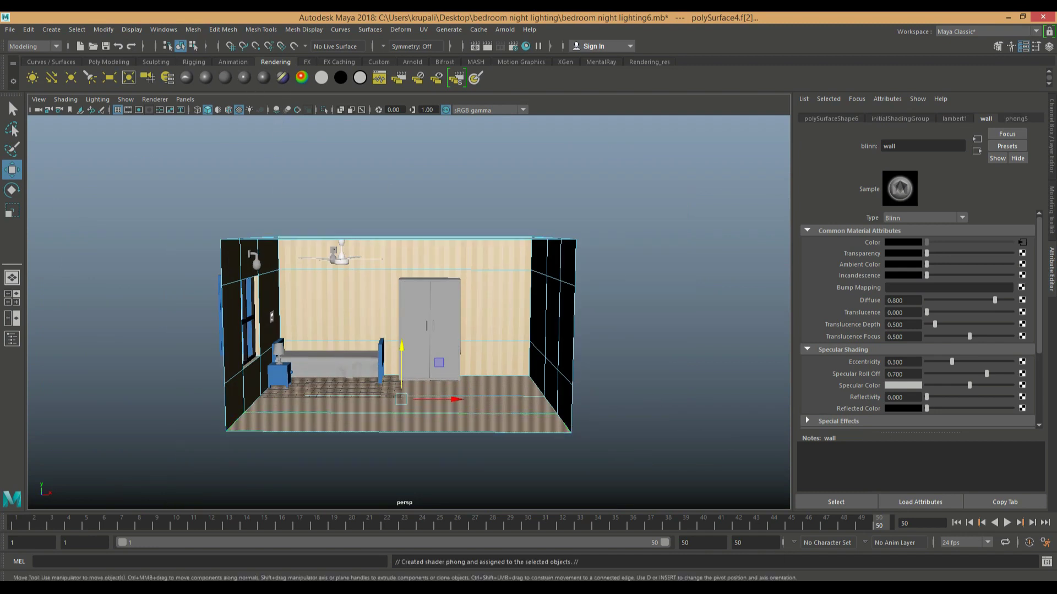
# Step: Rename the new Phong material as floor and clear the face selection
pyautogui.doubleClick(895, 146)
pyautogui.press('BackSpace')
pyautogui.write('floor')
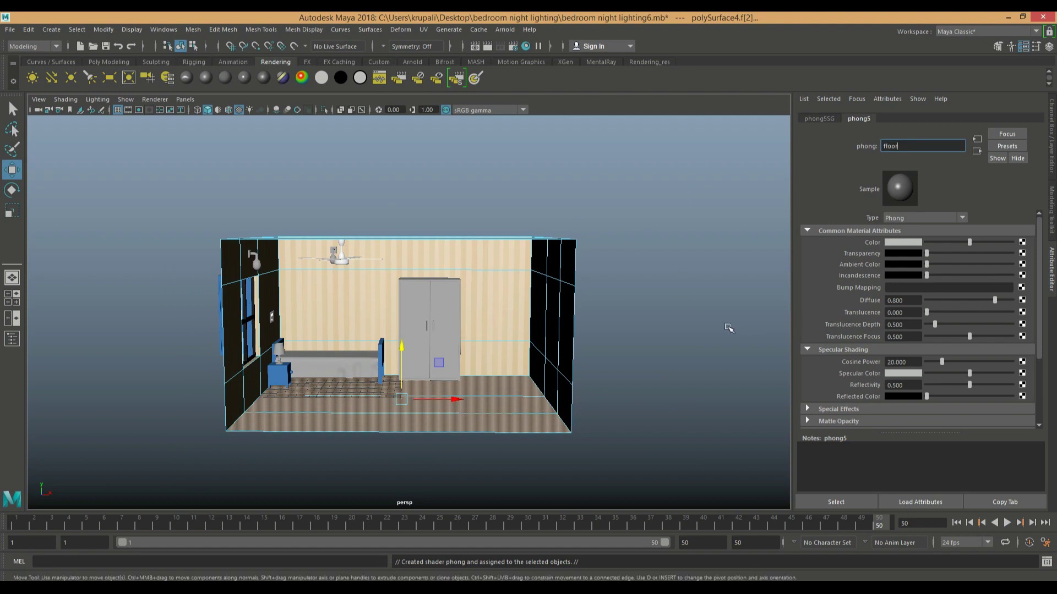
pyautogui.click(517, 402)
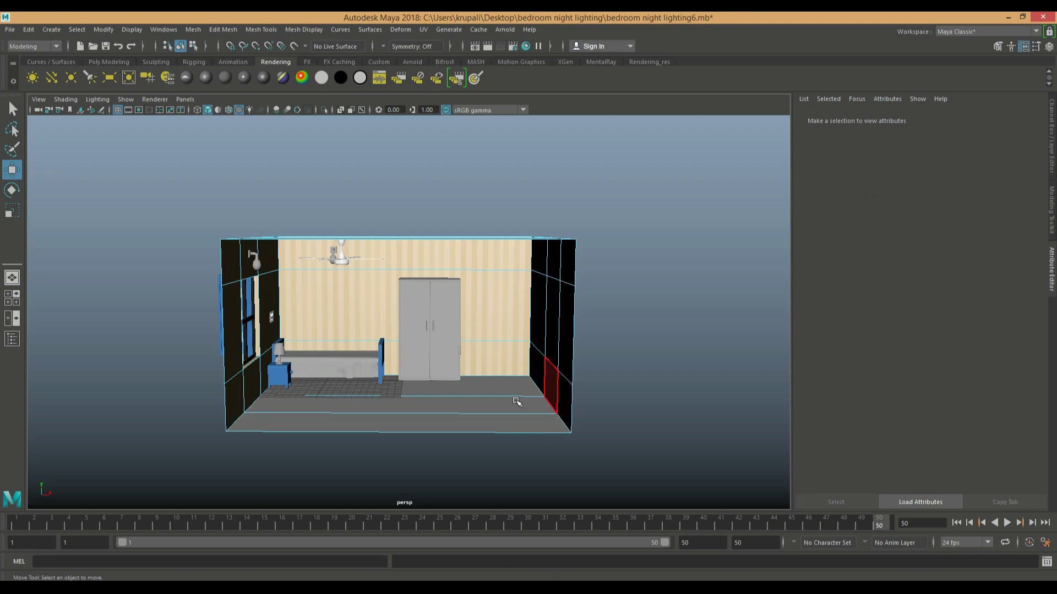
# Step: Select the whole room in object mode, open the floor material's attributes and lower its reflectivity to 0.006
pyautogui.moveTo(445, 420); pyautogui.dragTo(502, 264, button='right')
pyautogui.press('f')
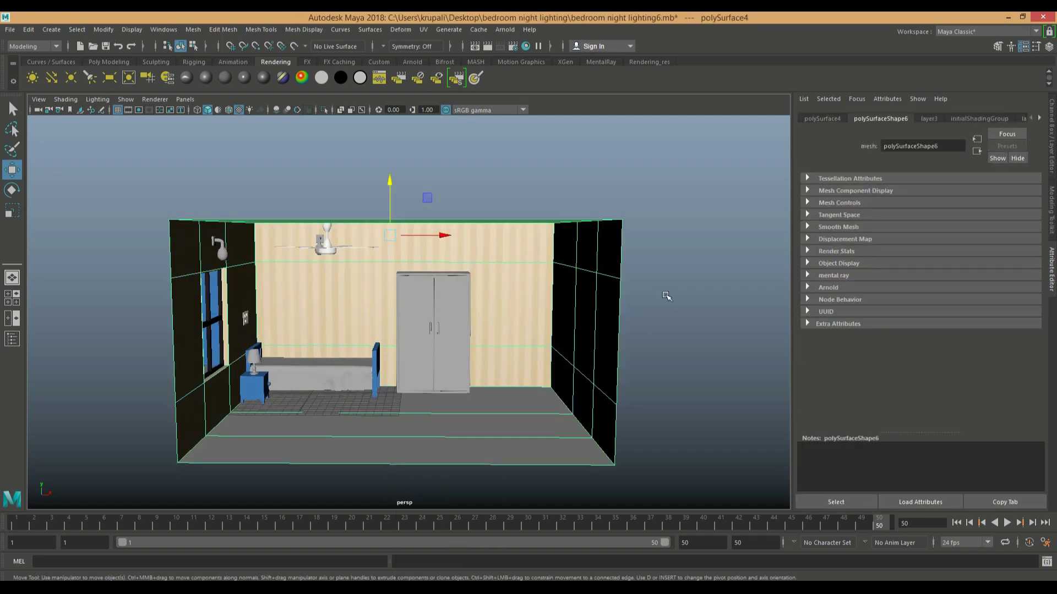
pyautogui.click(1039, 118)
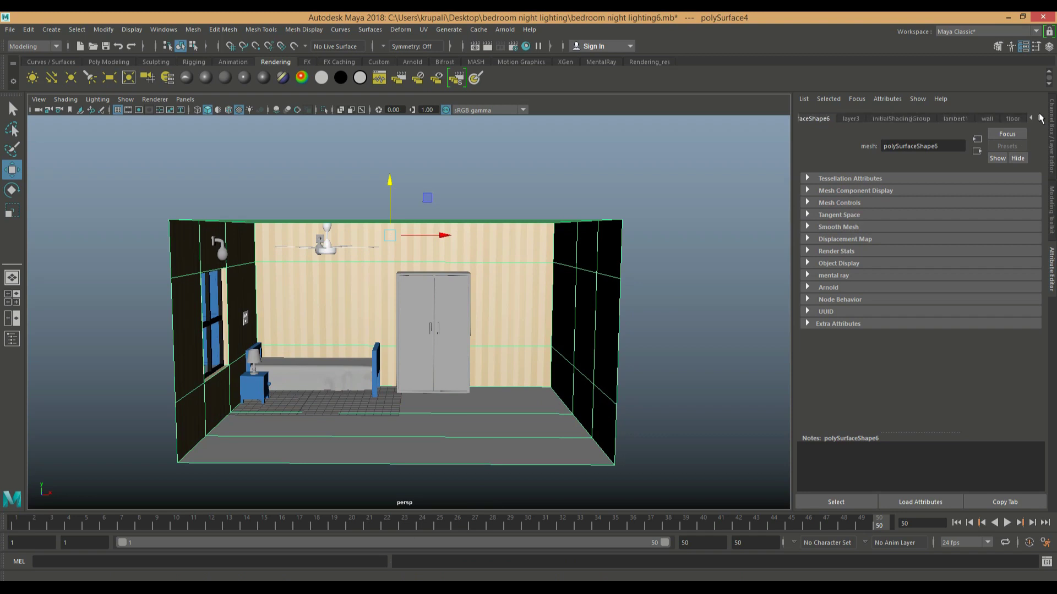
pyautogui.click(1012, 119)
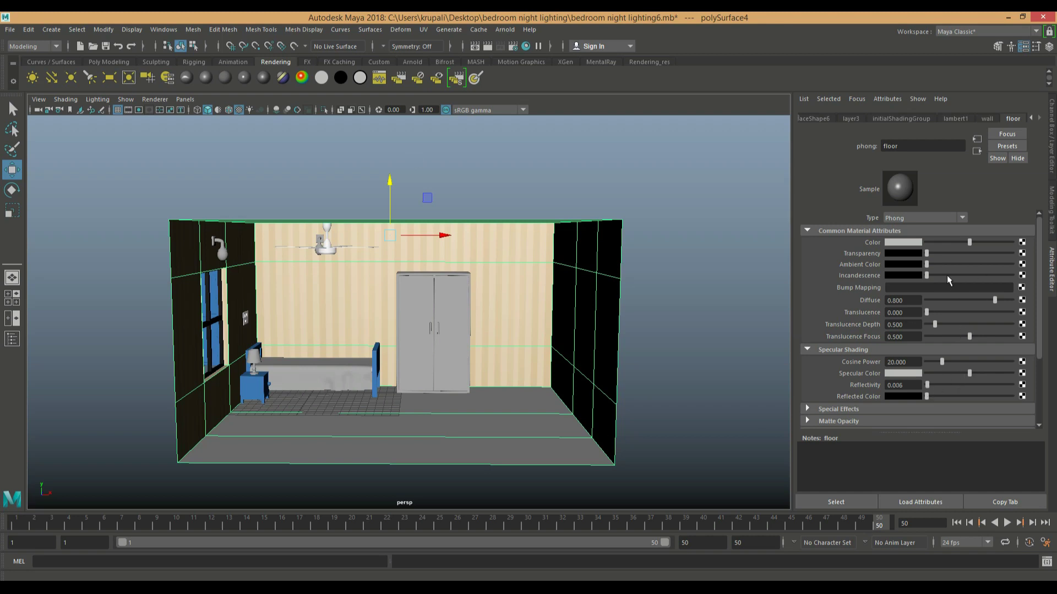
# Step: Map a file texture to the floor material's color using the image floor neq.jpg
pyautogui.click(1023, 243)
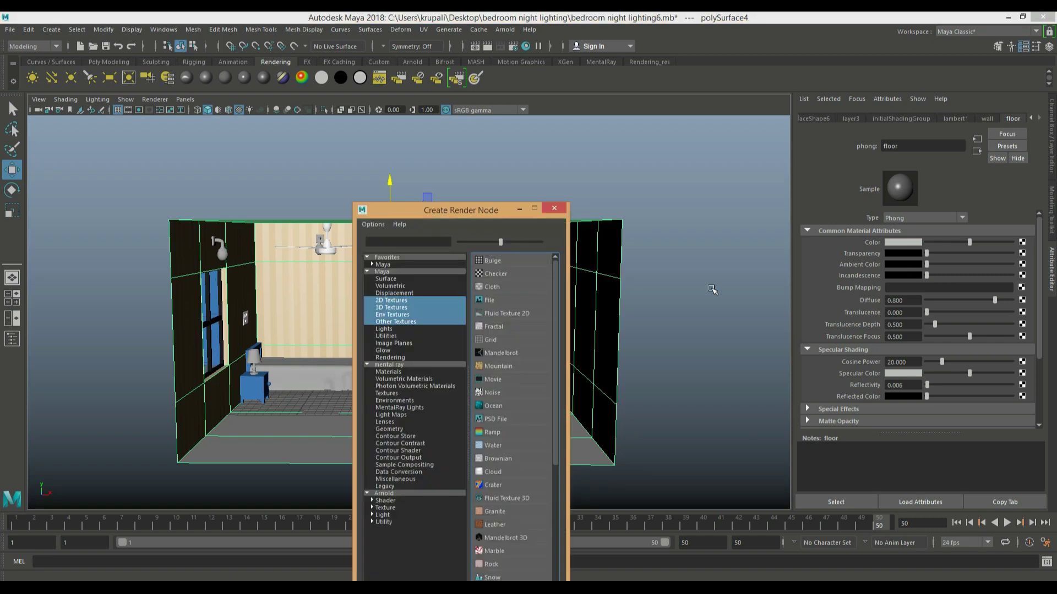
pyautogui.click(508, 307)
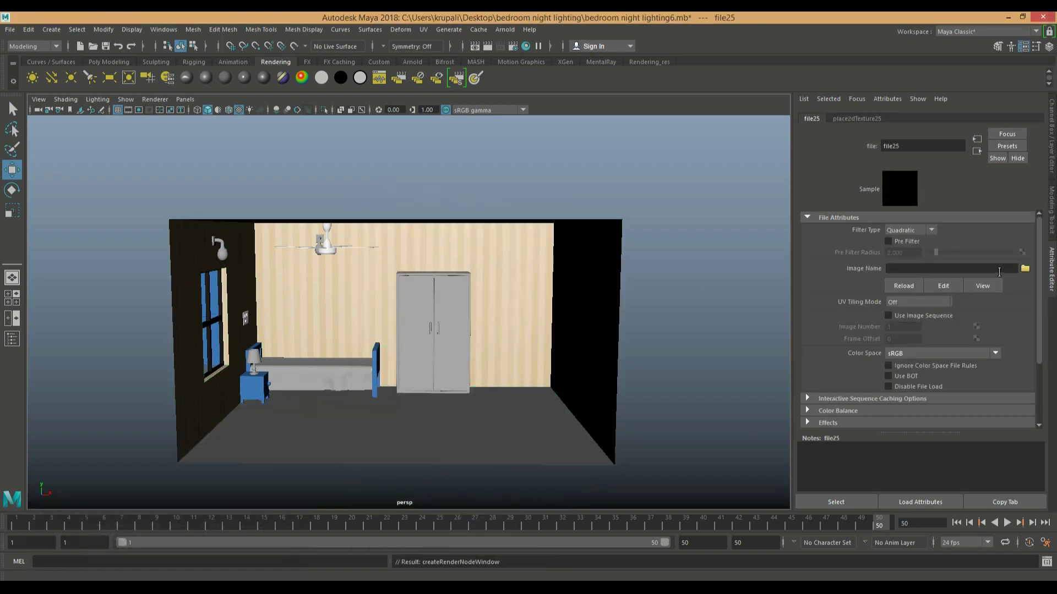
pyautogui.click(1025, 269)
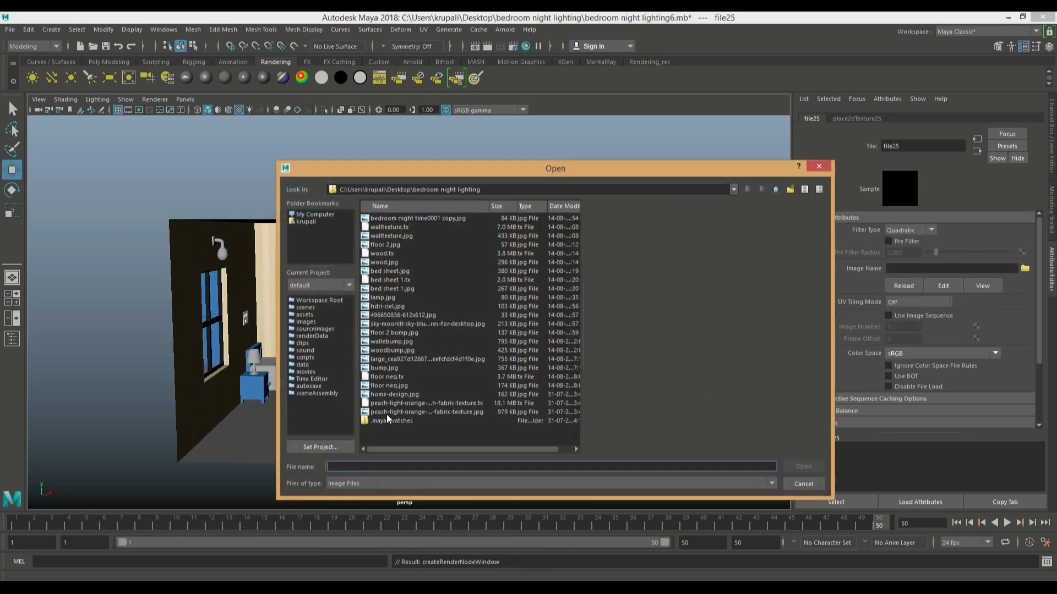
pyautogui.click(405, 385)
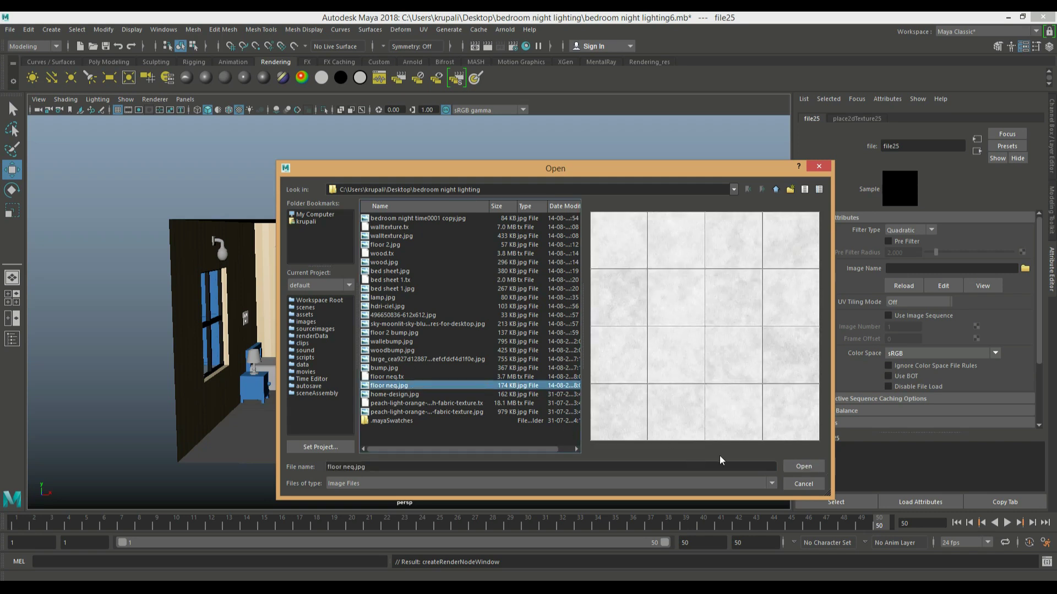
pyautogui.click(802, 466)
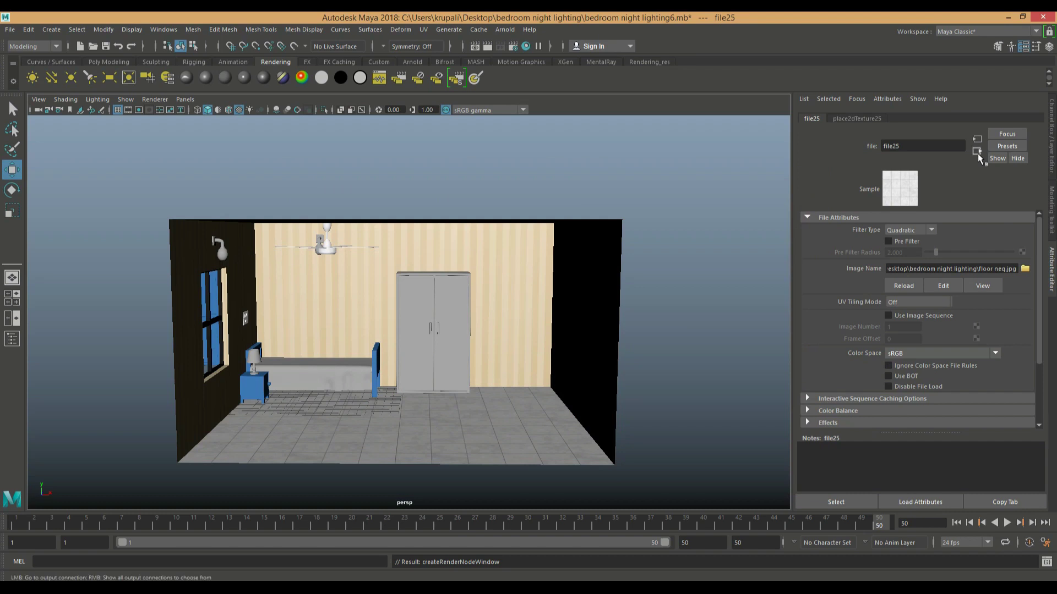
# Step: Return to the floor material, add a file texture as its bump mapping and slightly lower the bump depth
pyautogui.click(977, 152)
pyautogui.click(1021, 287)
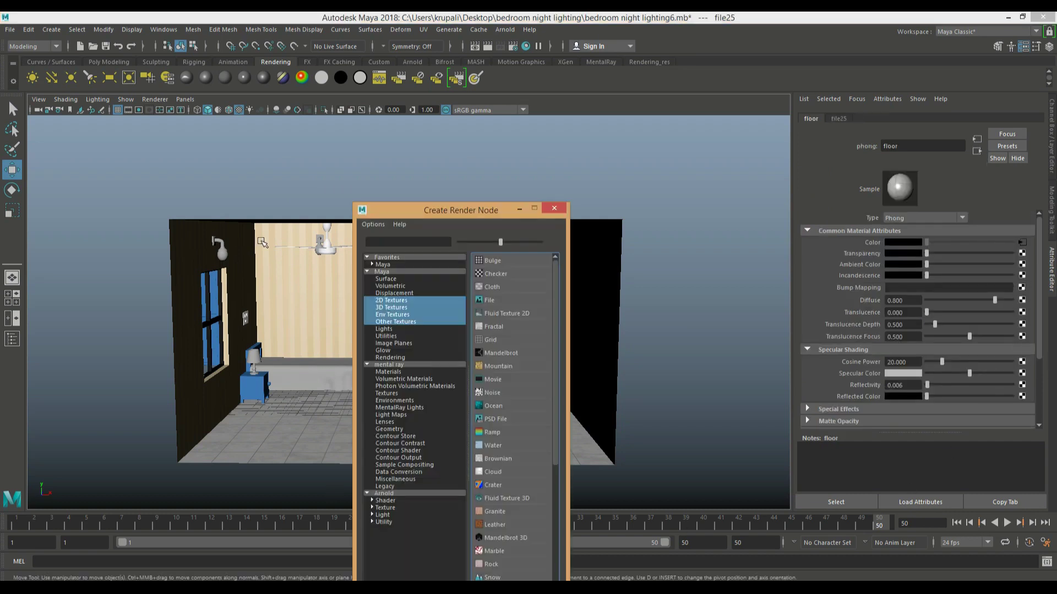
pyautogui.click(488, 306)
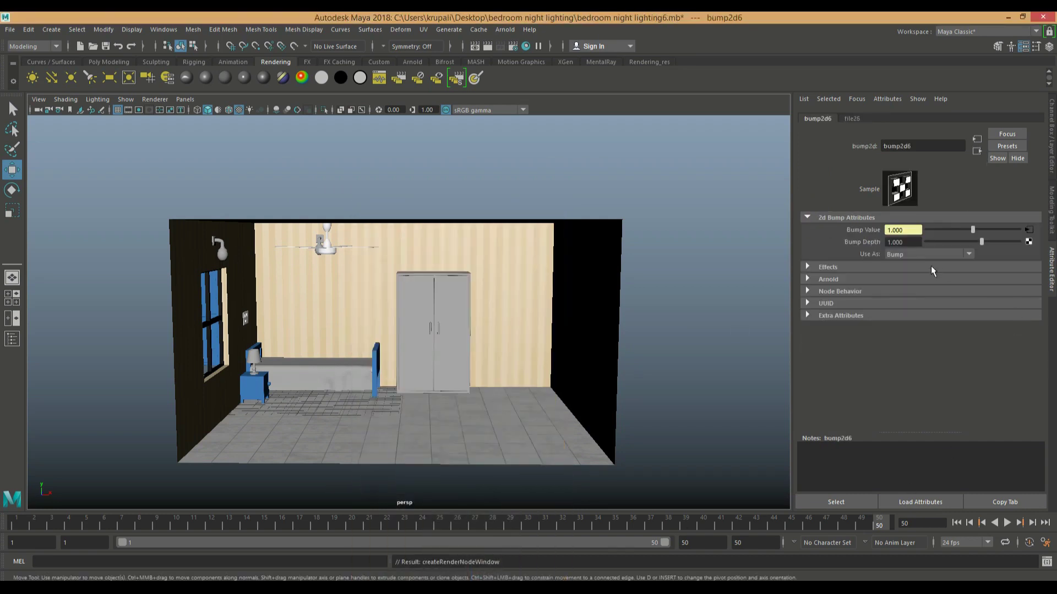
pyautogui.moveTo(982, 242); pyautogui.dragTo(977, 242)
# Step: Set the floor bump texture's color space to Raw, load floor neq.jpg as its image and clear the selection
pyautogui.click(1029, 241)
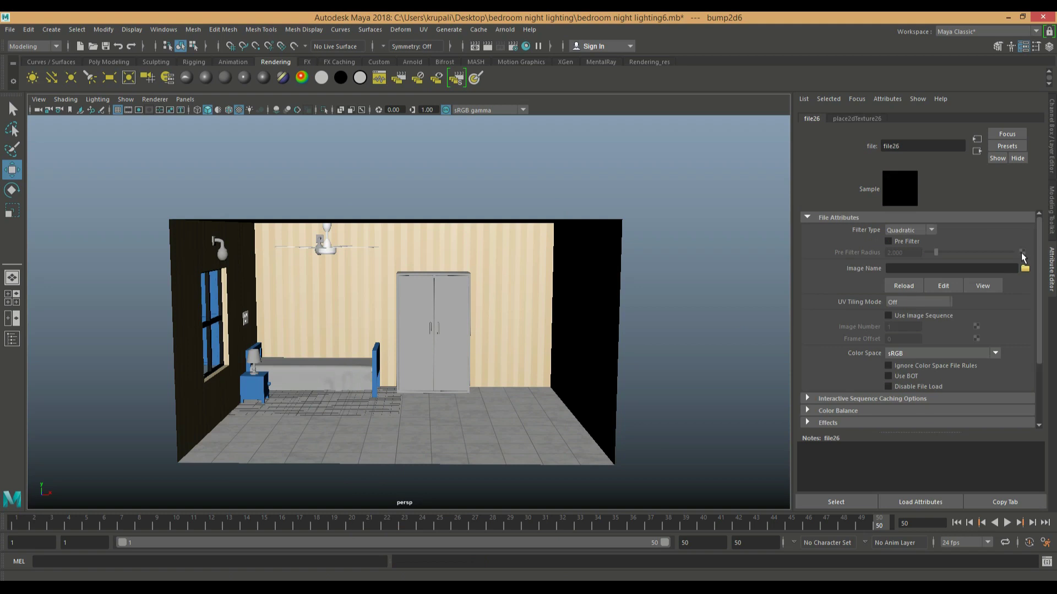
pyautogui.click(927, 354)
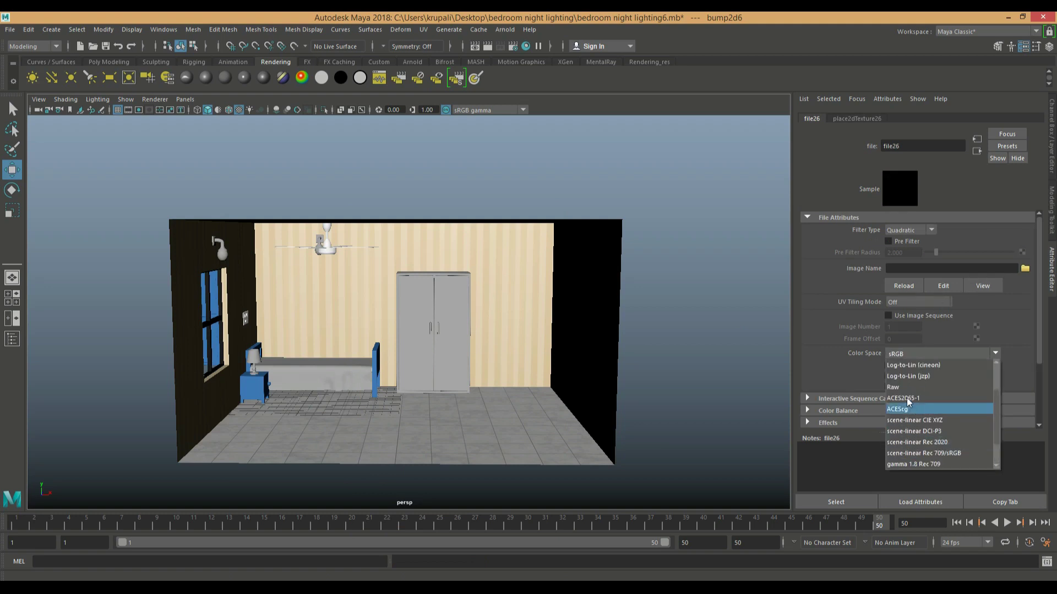
pyautogui.click(914, 387)
pyautogui.click(1025, 269)
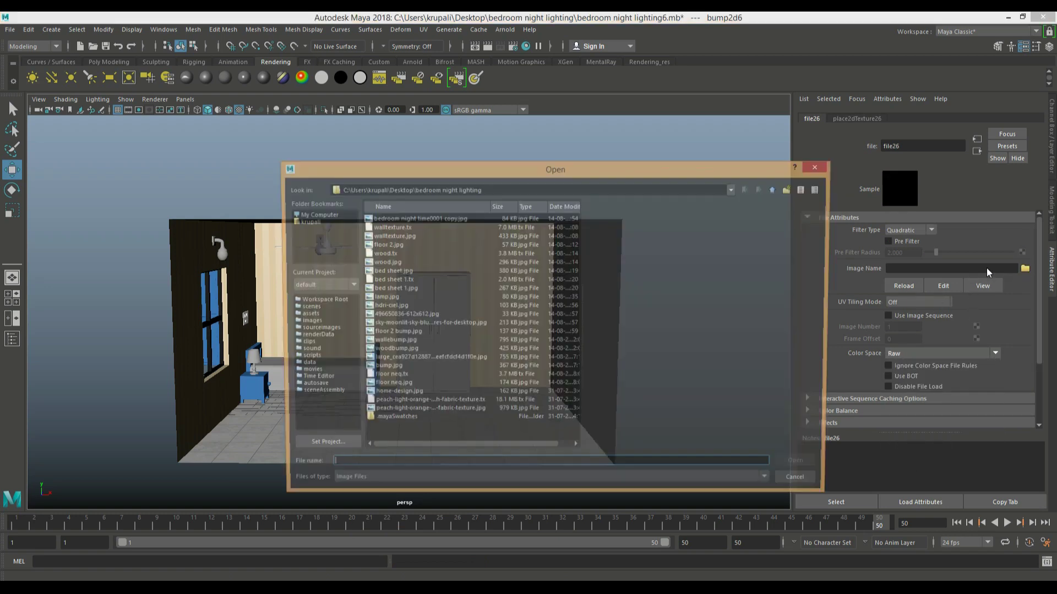
pyautogui.click(398, 384)
pyautogui.click(799, 467)
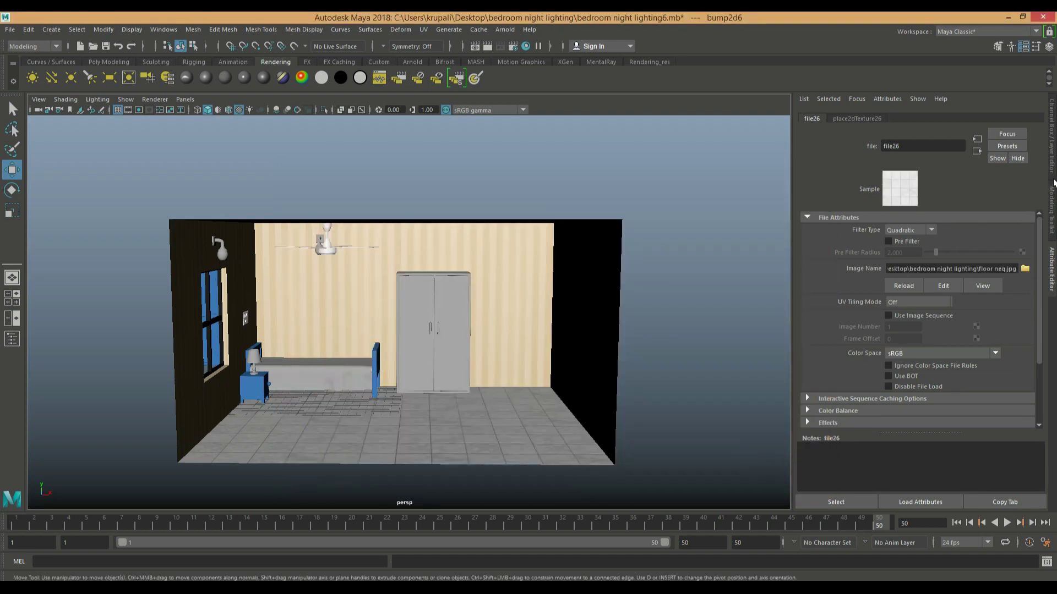
pyautogui.click(723, 302)
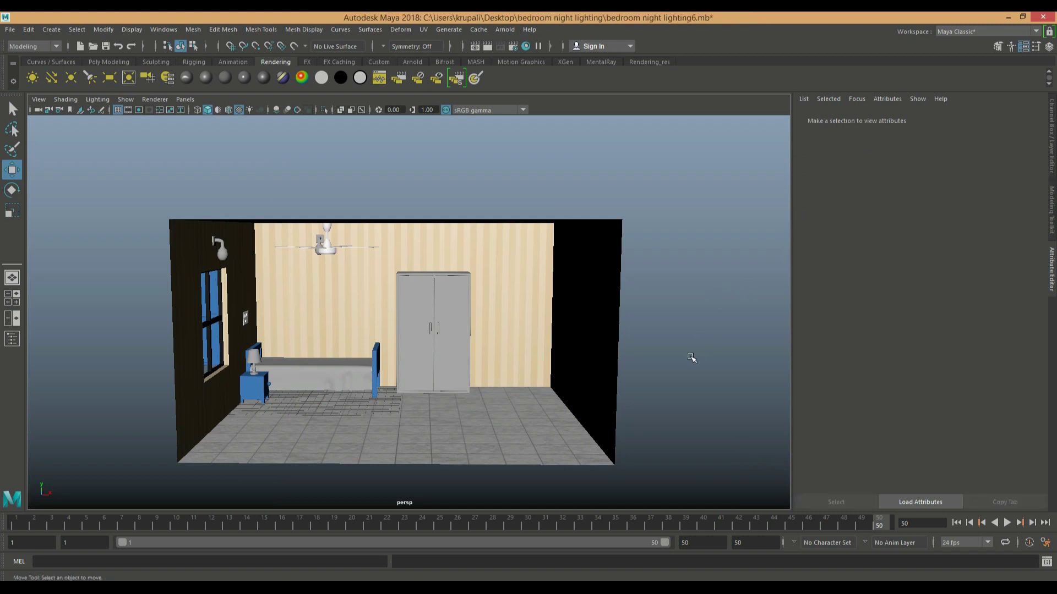
# Step: Select the three ceiling faces of the room and assign them a new Blinn material
pyautogui.click(481, 435)
pyautogui.scroll(2, 574, 371)
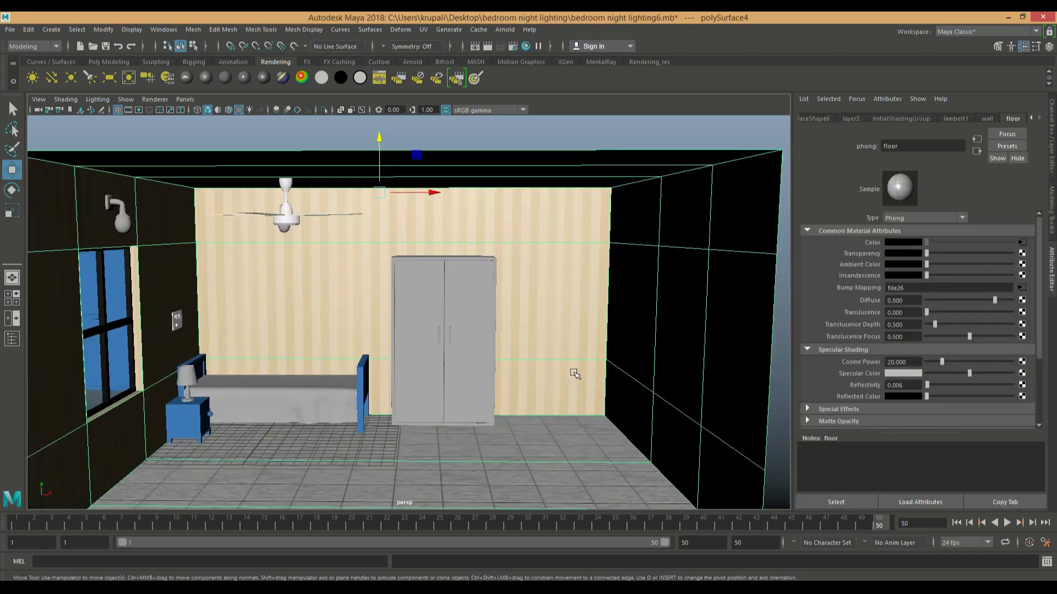
pyautogui.keyDown('alt'); pyautogui.moveTo(549, 330); pyautogui.dragTo(467, 290); pyautogui.keyUp('alt')
pyautogui.moveTo(467, 290)
pyautogui.mouseDown(button='right')
pyautogui.moveTo(461, 308)
pyautogui.moveTo(465, 300)
pyautogui.mouseUp(button='right')
pyautogui.click(464, 286)
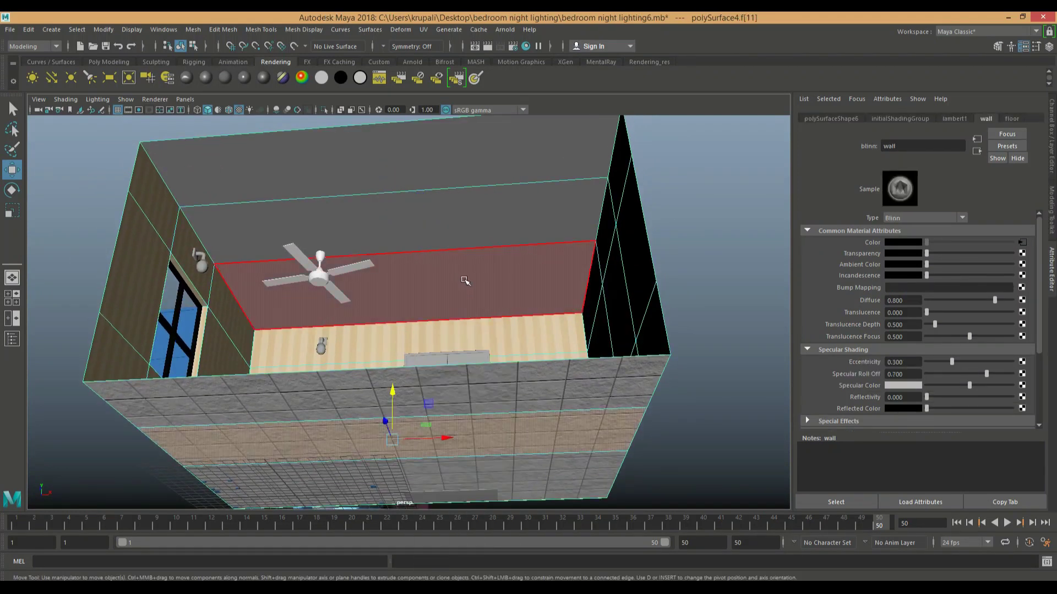
pyautogui.keyDown('shift'); pyautogui.click(455, 244); pyautogui.keyUp('shift')
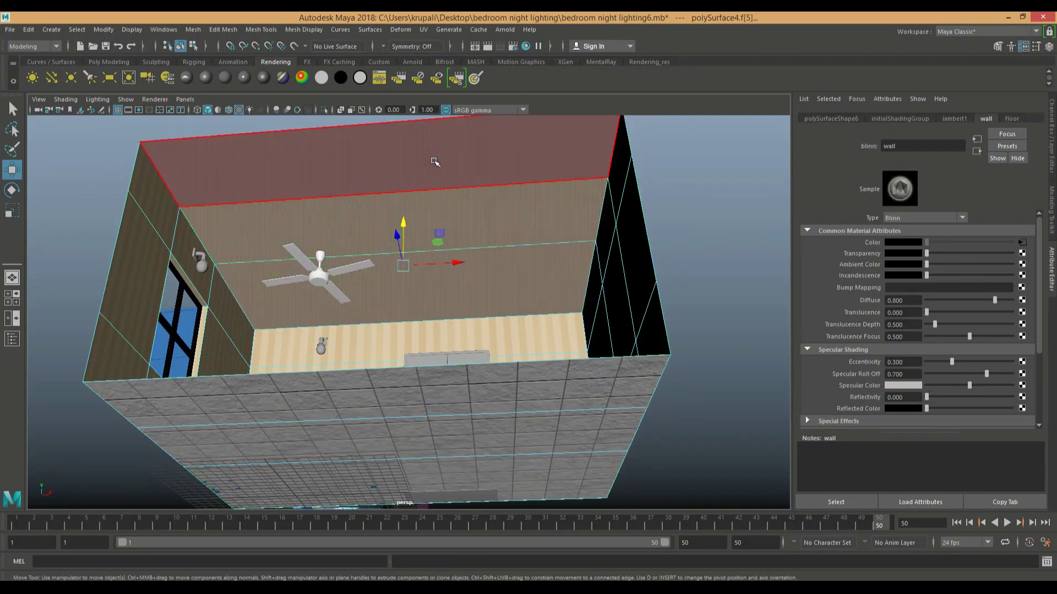
pyautogui.keyDown('shift'); pyautogui.click(434, 163); pyautogui.keyUp('shift')
pyautogui.click(208, 81)
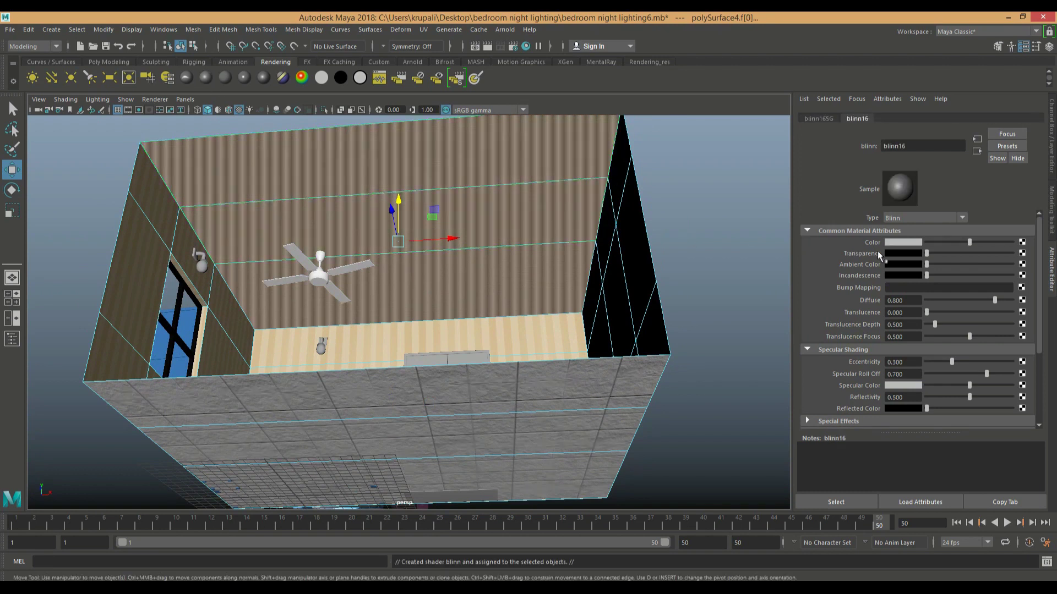
# Step: Rename the new ceiling material as c, lower its reflectivity to 0 and clear the face selection
pyautogui.doubleClick(897, 145)
pyautogui.press('BackSpace')
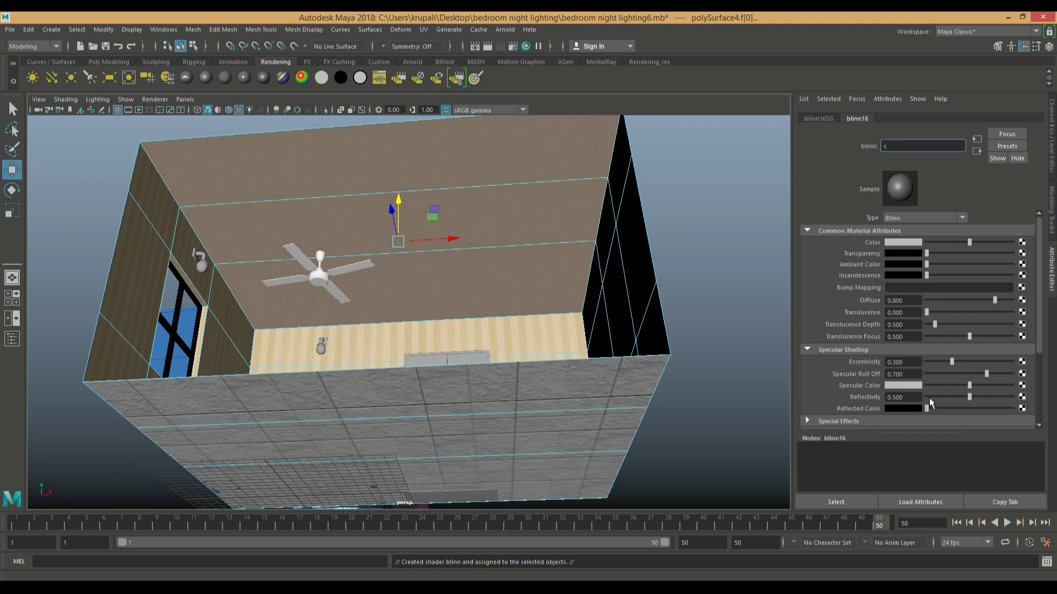
pyautogui.click(721, 219)
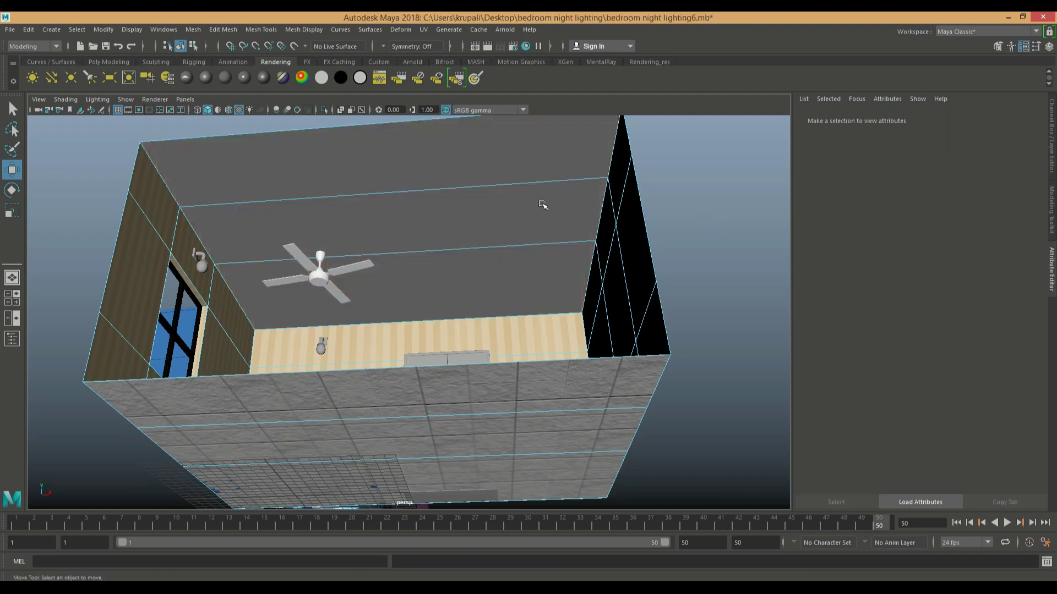
# Step: Sample the wall's beige as material c's color, darken its specular color, slightly raise its ambient color and deselect the room
pyautogui.moveTo(511, 192); pyautogui.dragTo(533, 176, button='right')
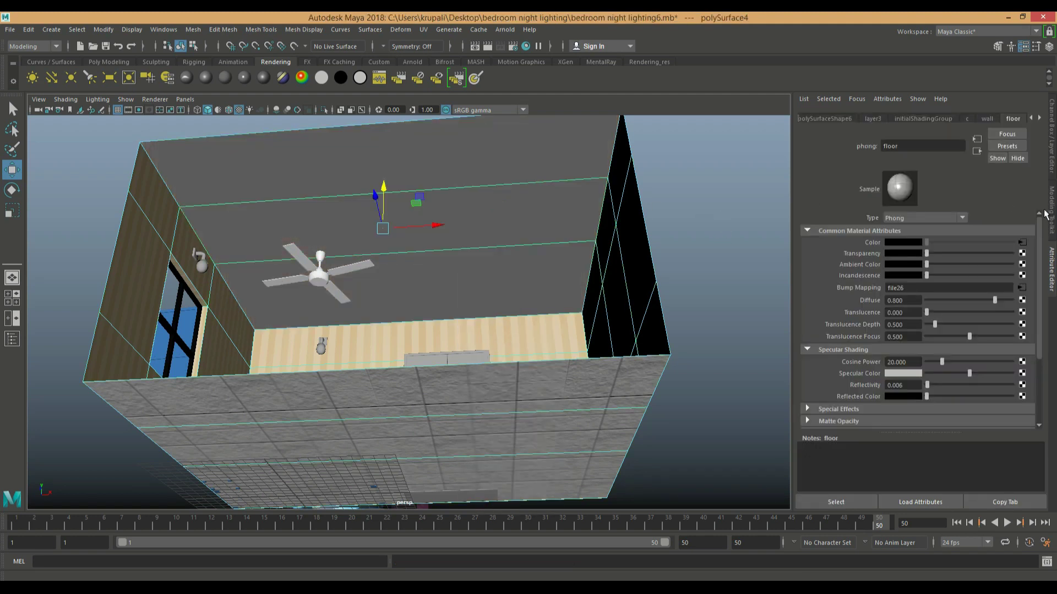
pyautogui.click(967, 119)
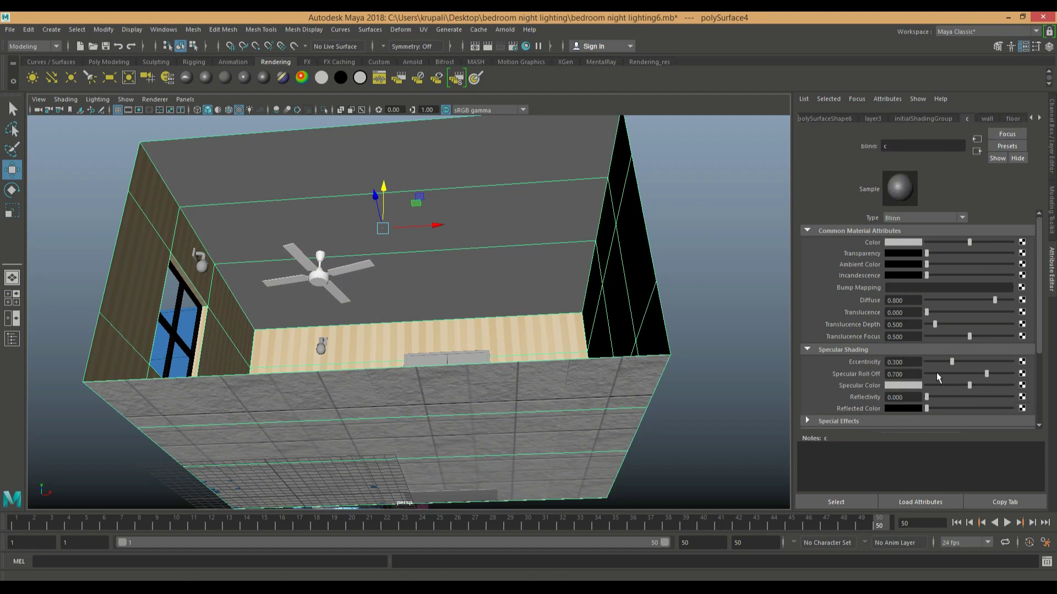
pyautogui.click(894, 248)
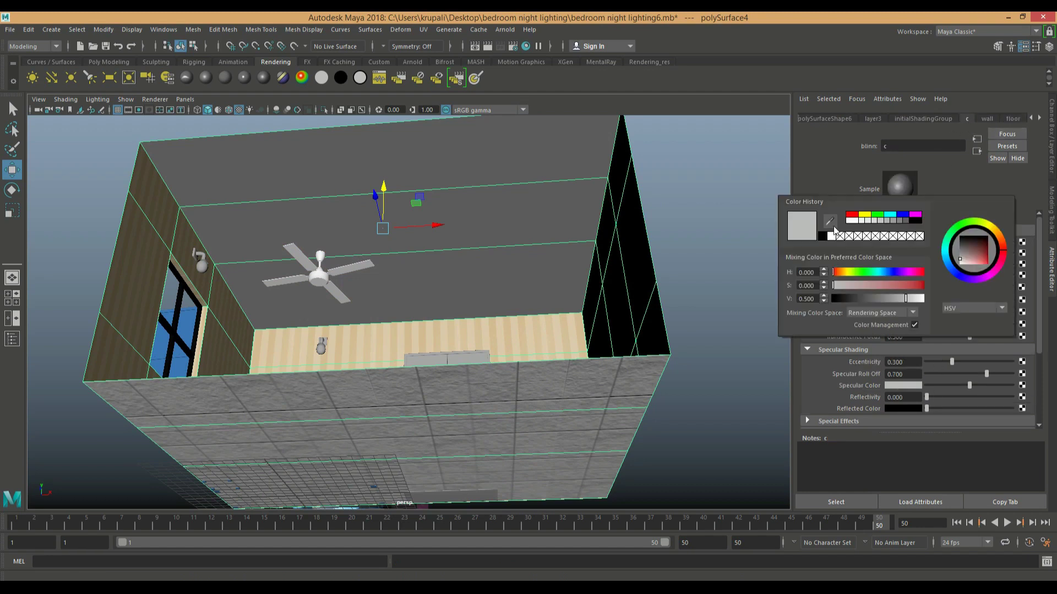
pyautogui.click(824, 223)
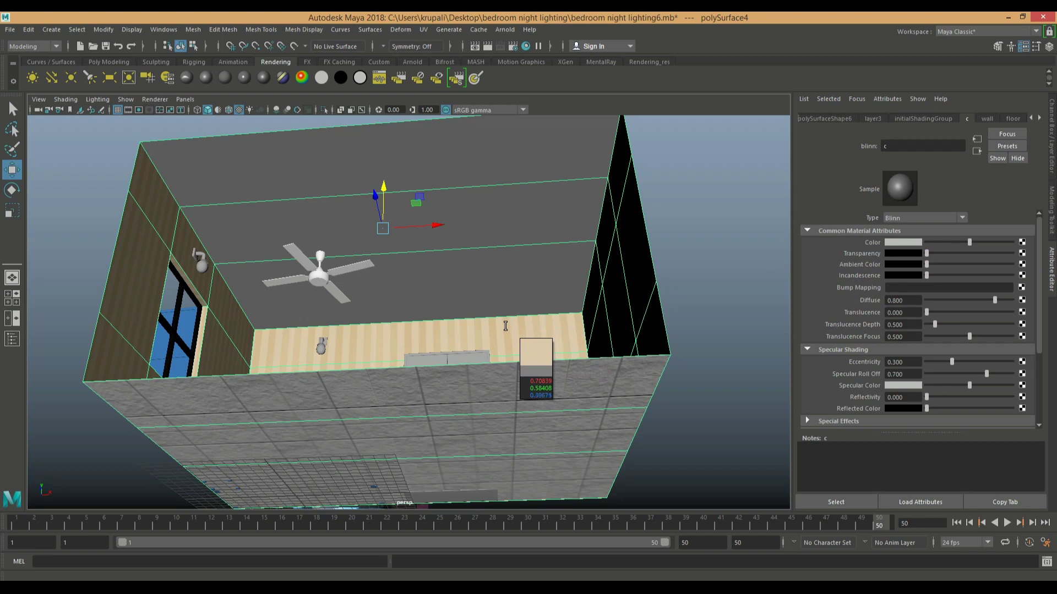
pyautogui.click(523, 335)
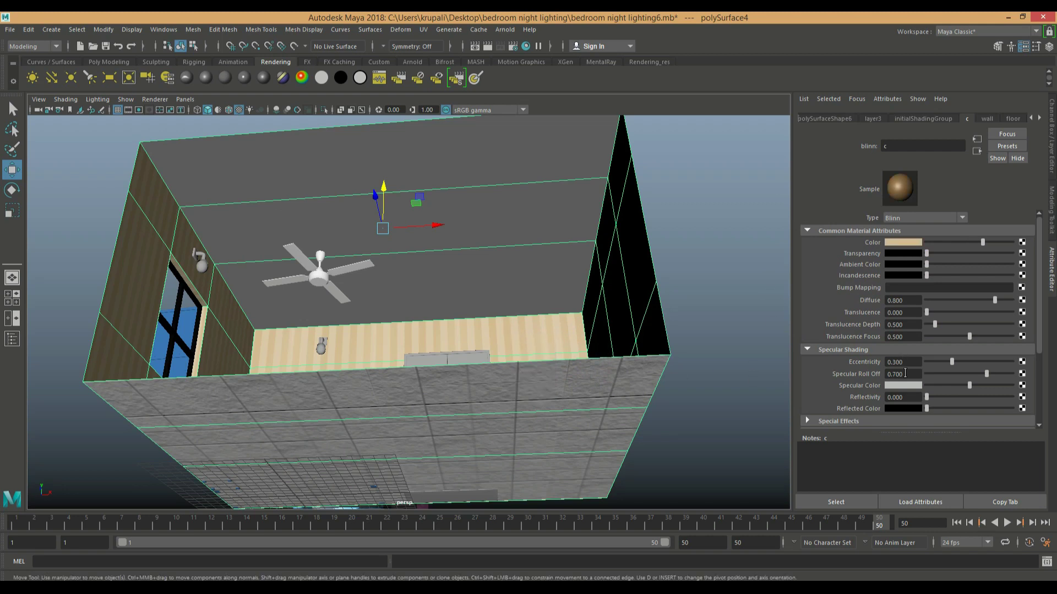
pyautogui.moveTo(940, 389)
pyautogui.mouseDown()
pyautogui.moveTo(928, 387)
pyautogui.moveTo(945, 394)
pyautogui.mouseUp()
pyautogui.moveTo(927, 265); pyautogui.dragTo(930, 267)
pyautogui.click(760, 271)
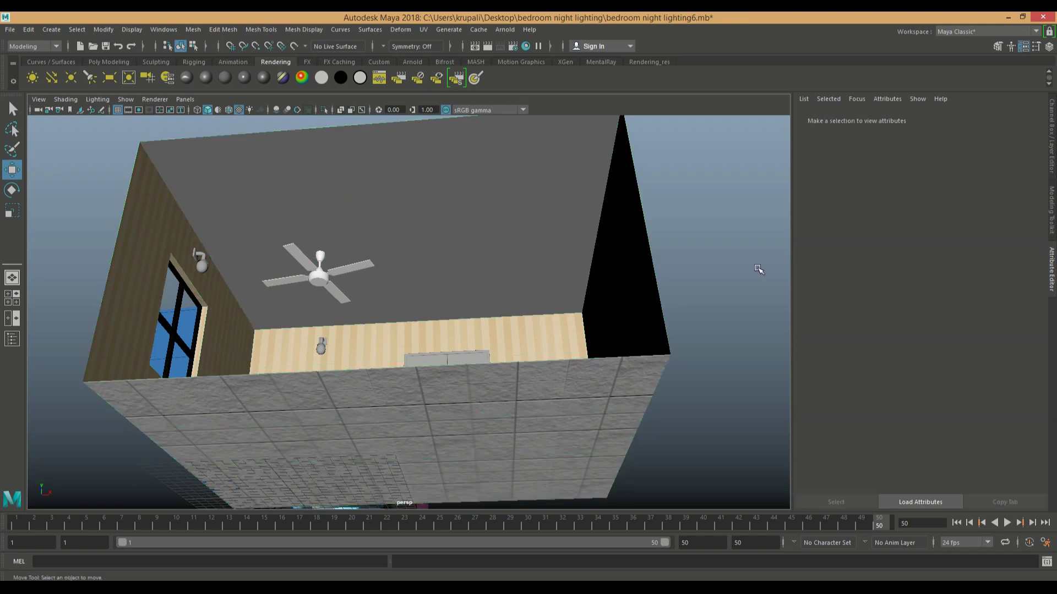
# Step: Select individual ceiling faces of the room to check their material assignment
pyautogui.click(502, 243)
pyautogui.moveTo(501, 242); pyautogui.dragTo(499, 274, button='right')
pyautogui.click(498, 272)
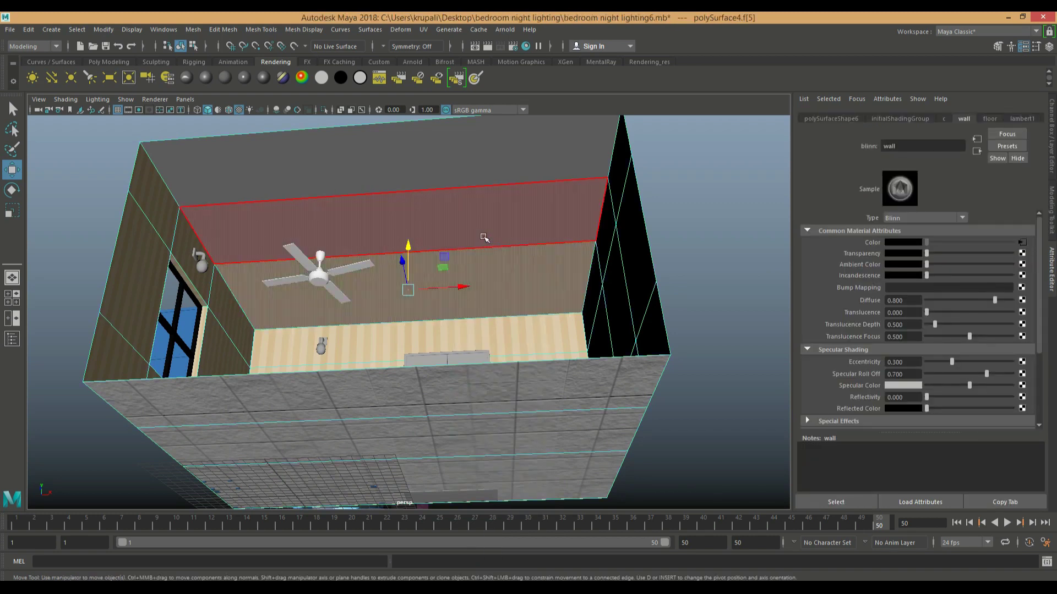
pyautogui.click(485, 238)
pyautogui.moveTo(487, 178); pyautogui.dragTo(565, 491, button='right')
pyautogui.click(714, 273)
# Step: Return the room to object mode and clear the selection
pyautogui.scroll(-4, 709, 275)
pyautogui.moveTo(651, 332)
pyautogui.keyDown('alt'); pyautogui.mouseDown()
pyautogui.moveTo(651, 368)
pyautogui.moveTo(664, 328)
pyautogui.mouseUp(); pyautogui.keyUp('alt')
pyautogui.scroll(2, 588, 302)
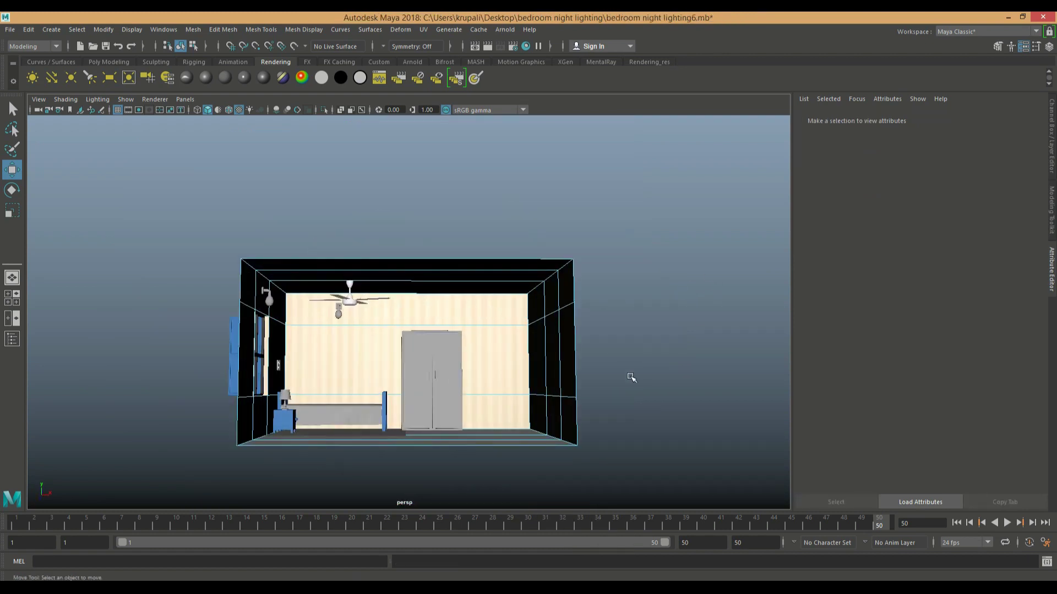
pyautogui.scroll(5, 628, 364)
pyautogui.moveTo(619, 270); pyautogui.dragTo(723, 266, button='right')
pyautogui.click(722, 266)
# Step: Select the room, open the floor material's bump node and lower its bump depth to 0.120
pyautogui.scroll(3, 543, 319)
pyautogui.keyDown('alt'); pyautogui.moveTo(543, 318); pyautogui.dragTo(545, 323); pyautogui.keyUp('alt')
pyautogui.keyDown('alt'); pyautogui.moveTo(508, 323); pyautogui.dragTo(546, 308, button='middle'); pyautogui.keyUp('alt')
pyautogui.scroll(4, 547, 354)
pyautogui.keyDown('alt'); pyautogui.moveTo(547, 354); pyautogui.dragTo(564, 271, button='middle'); pyautogui.keyUp('alt')
pyautogui.scroll(-4, 562, 314)
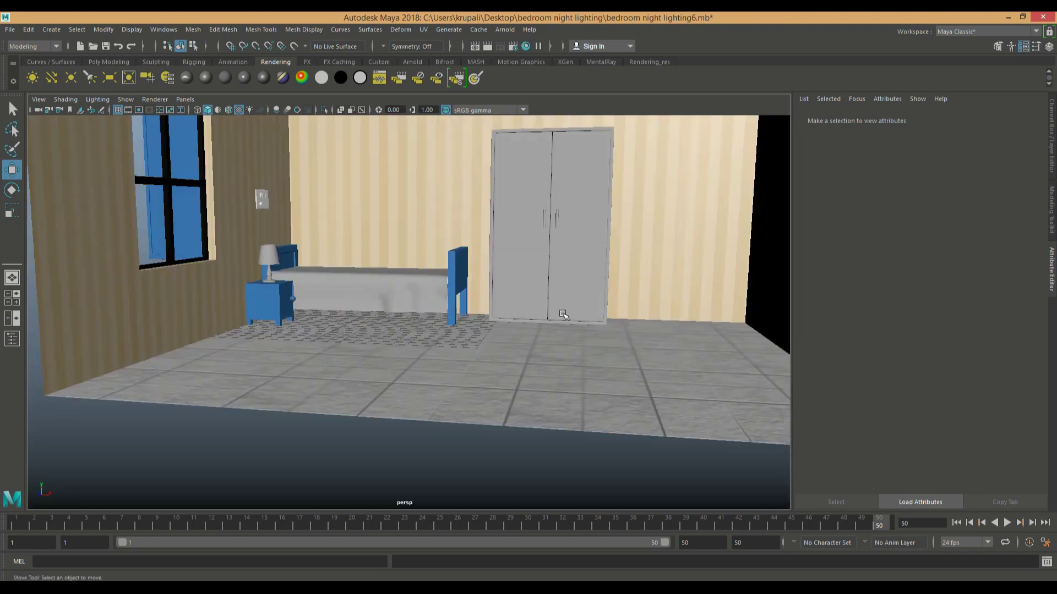
pyautogui.keyDown('alt'); pyautogui.moveTo(563, 315); pyautogui.dragTo(564, 335); pyautogui.keyUp('alt')
pyautogui.scroll(4, 551, 335)
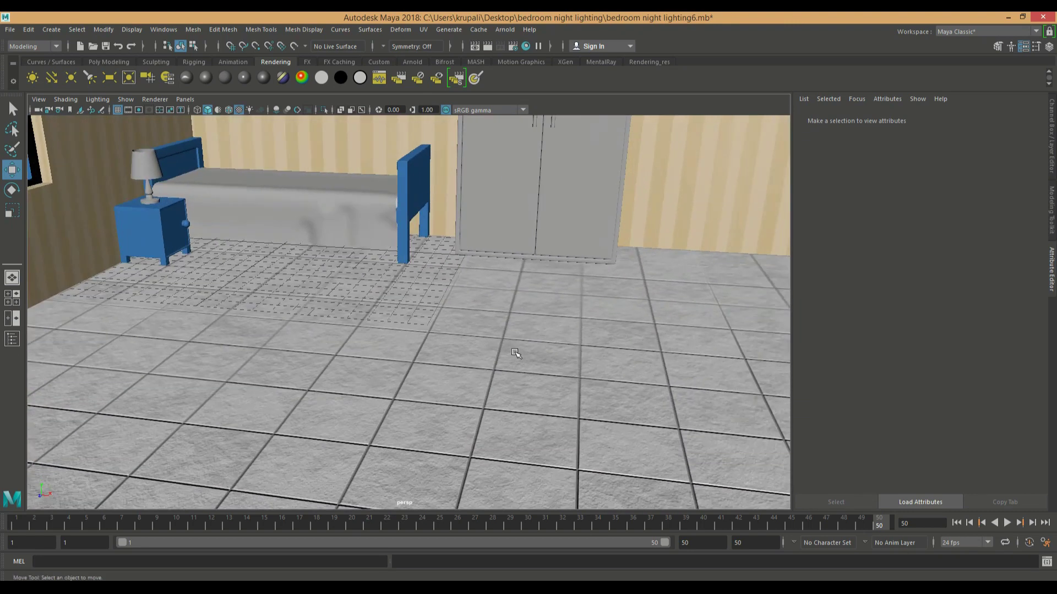
pyautogui.click(516, 353)
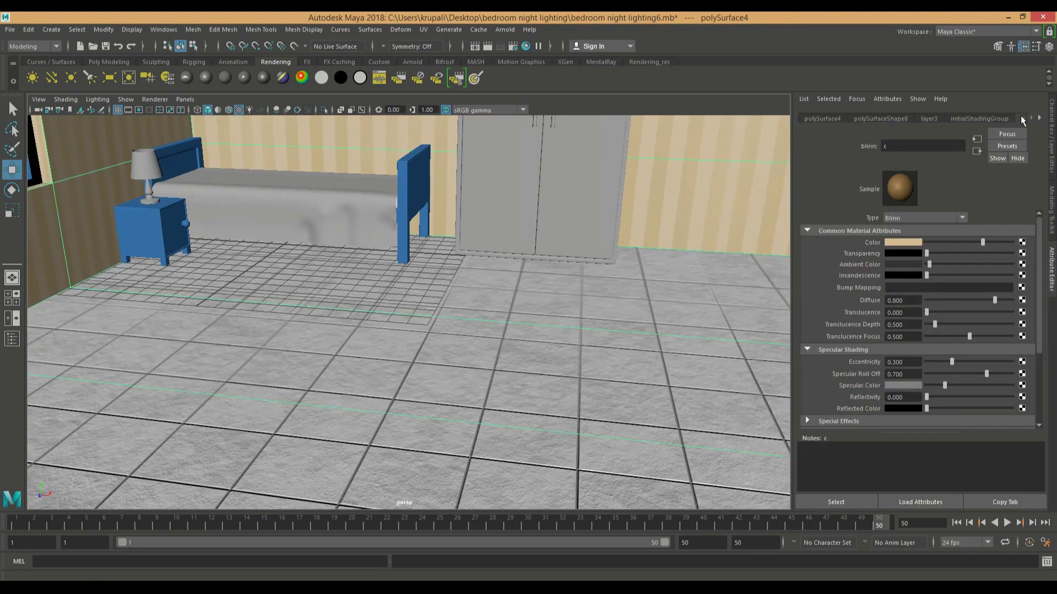
pyautogui.click(1039, 120)
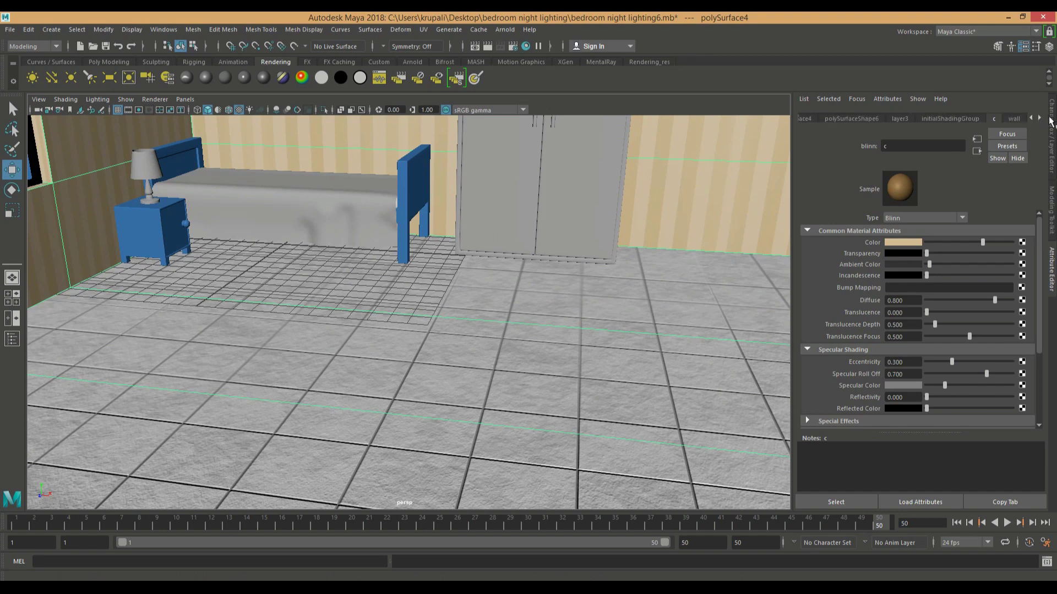
pyautogui.click(1018, 121)
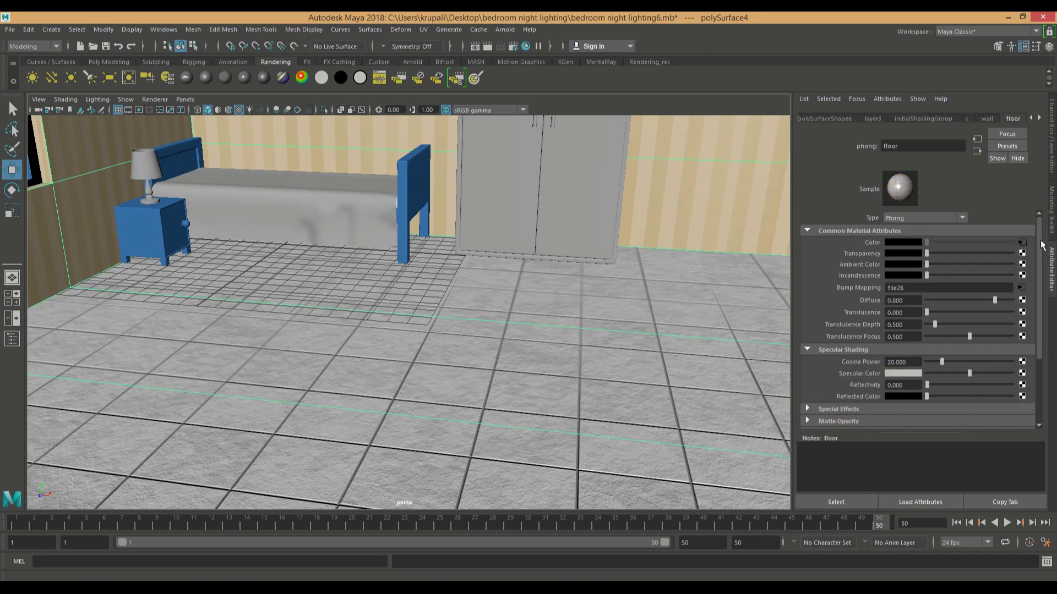
pyautogui.click(1022, 299)
pyautogui.click(977, 151)
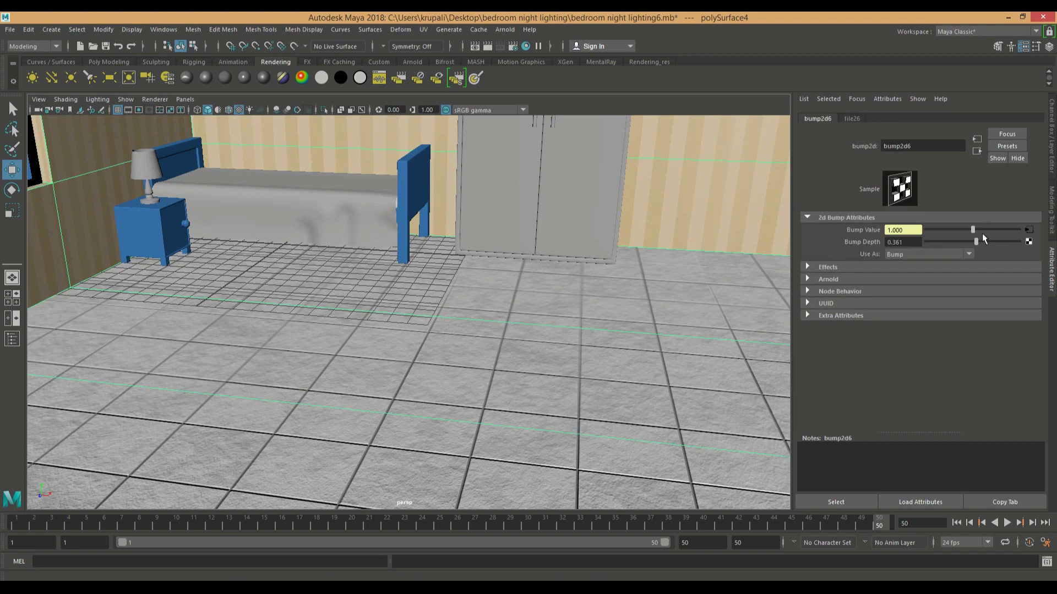
pyautogui.click(973, 242)
pyautogui.moveTo(973, 242); pyautogui.dragTo(974, 242)
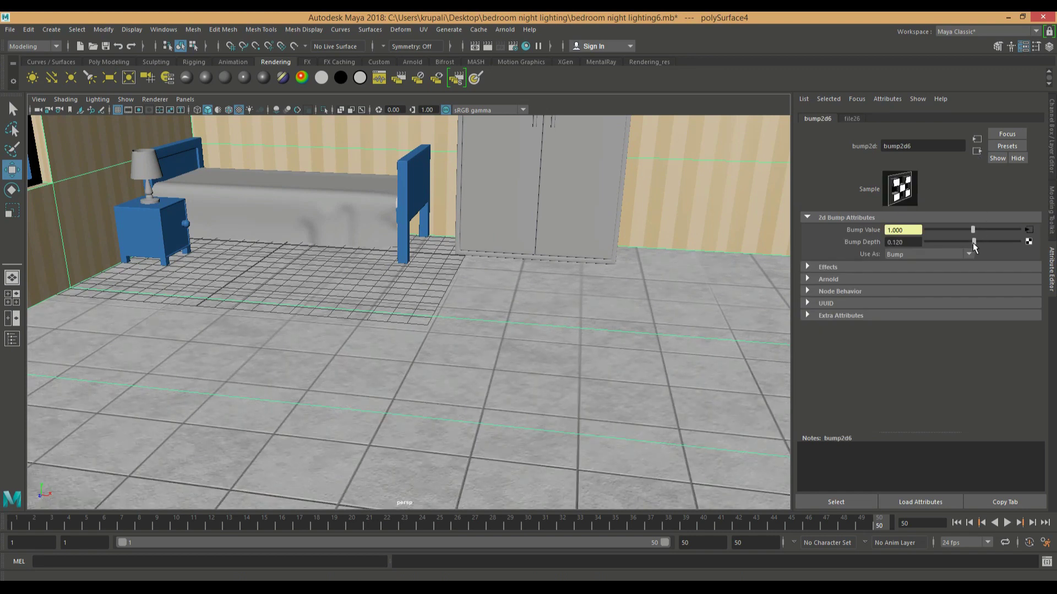
# Step: Switch to the object's channel settings and examine the textured bedroom around the bed, window and wardrobe
pyautogui.click(1051, 149)
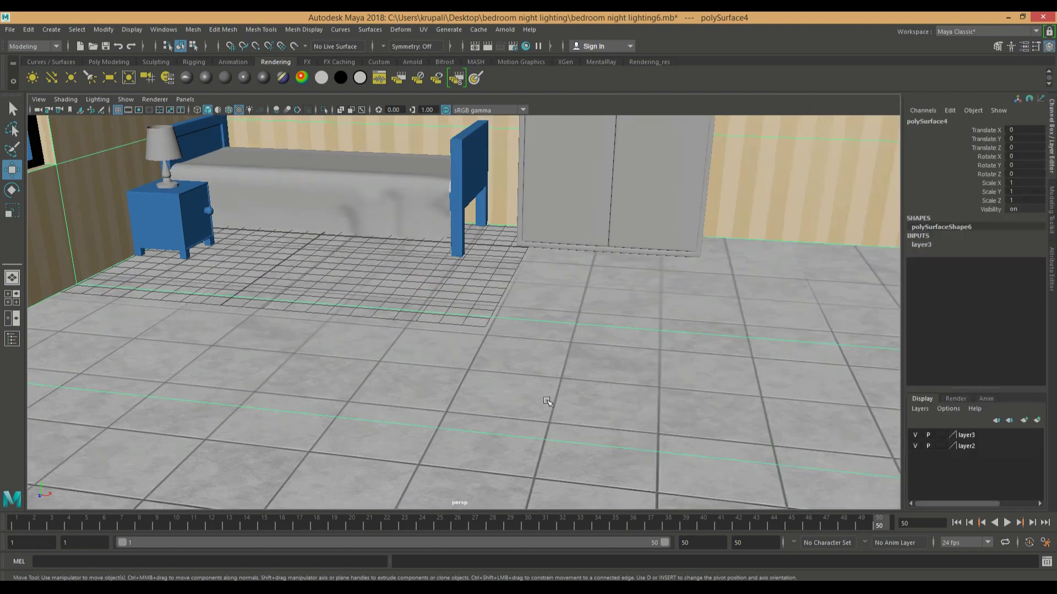
pyautogui.scroll(-3, 547, 401)
pyautogui.keyDown('alt'); pyautogui.moveTo(502, 321); pyautogui.dragTo(505, 278); pyautogui.keyUp('alt')
pyautogui.keyDown('alt'); pyautogui.moveTo(552, 396); pyautogui.dragTo(596, 506, button='middle'); pyautogui.keyUp('alt')
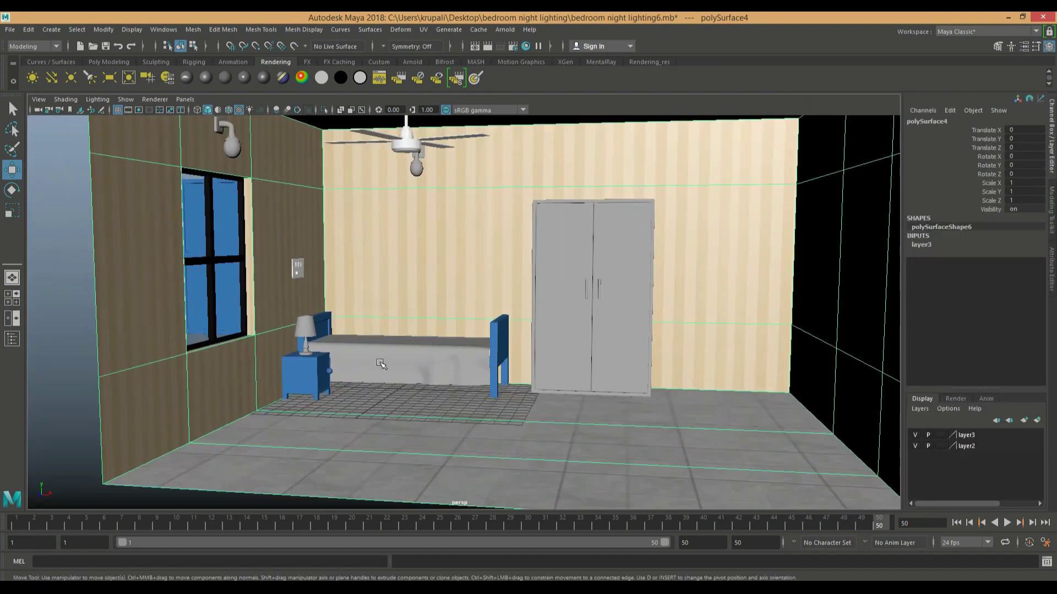
pyautogui.scroll(4, 380, 364)
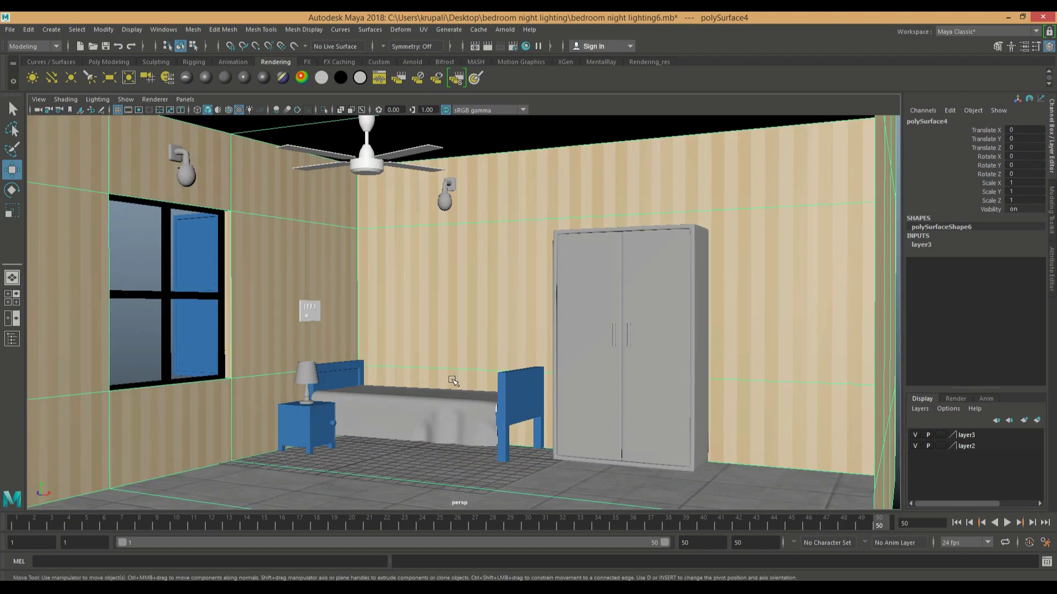
# Step: Assign a new Blinn material to the wardrobe body and both of its doors
pyautogui.click(600, 385)
pyautogui.keyDown('shift'); pyautogui.click(660, 396); pyautogui.keyUp('shift')
pyautogui.keyDown('shift'); pyautogui.click(698, 410); pyautogui.keyUp('shift')
pyautogui.click(205, 78)
pyautogui.click(959, 120)
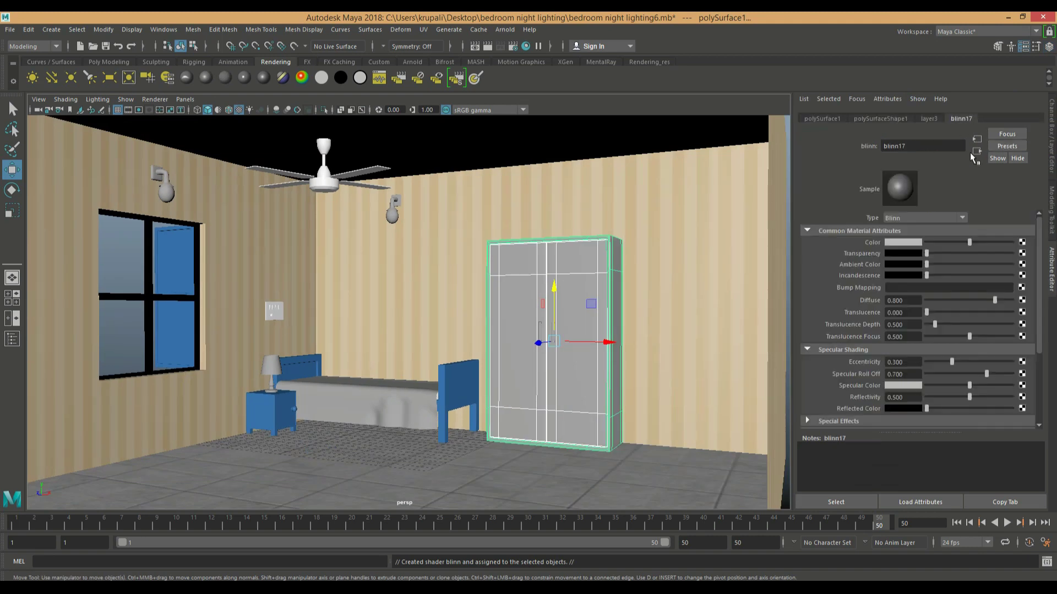
# Step: Reduce the wardrobe material's reflectivity to 0.001 and darken its specular color
pyautogui.moveTo(935, 399); pyautogui.dragTo(927, 397)
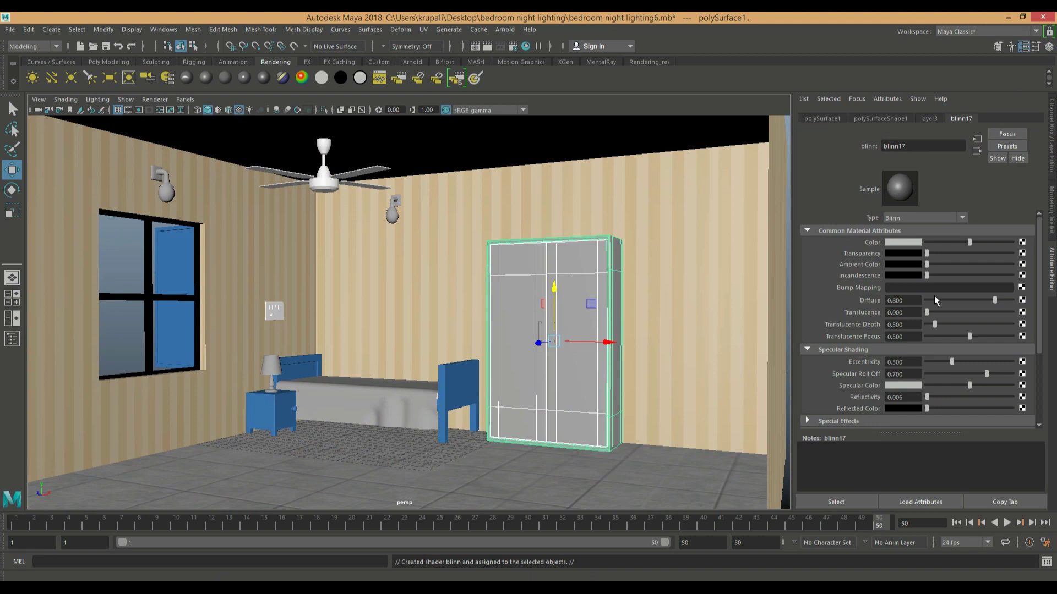
pyautogui.click(909, 400)
pyautogui.click(953, 385)
# Step: Rename the wardrobe's Blinn material as "wood"
pyautogui.doubleClick(918, 150)
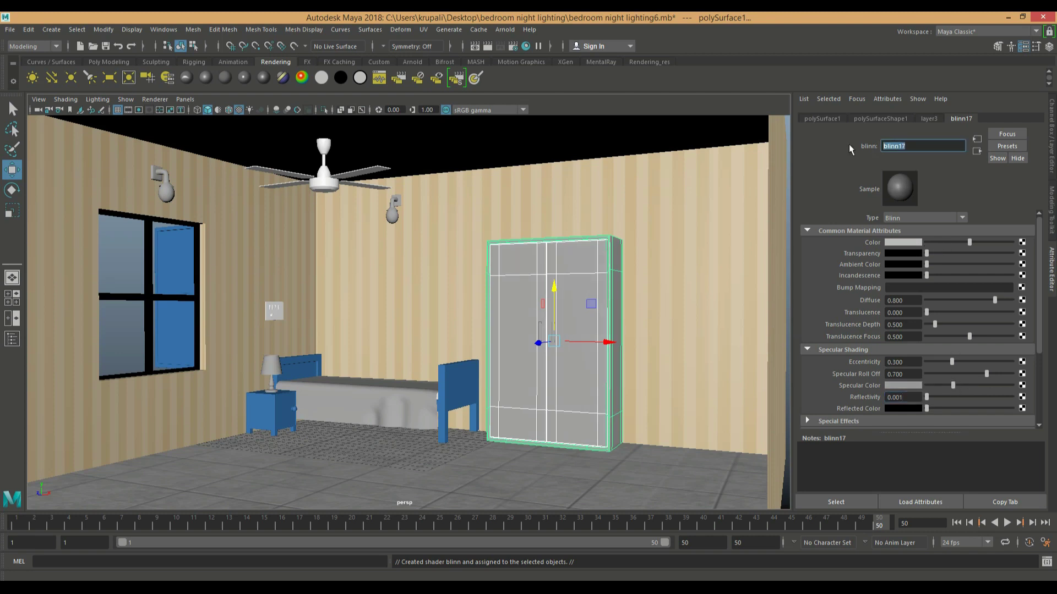
pyautogui.write('wood')
pyautogui.press('Return')
# Step: Connect a file texture to the wood material's color and load wood.jpg as its image
pyautogui.click(583, 304)
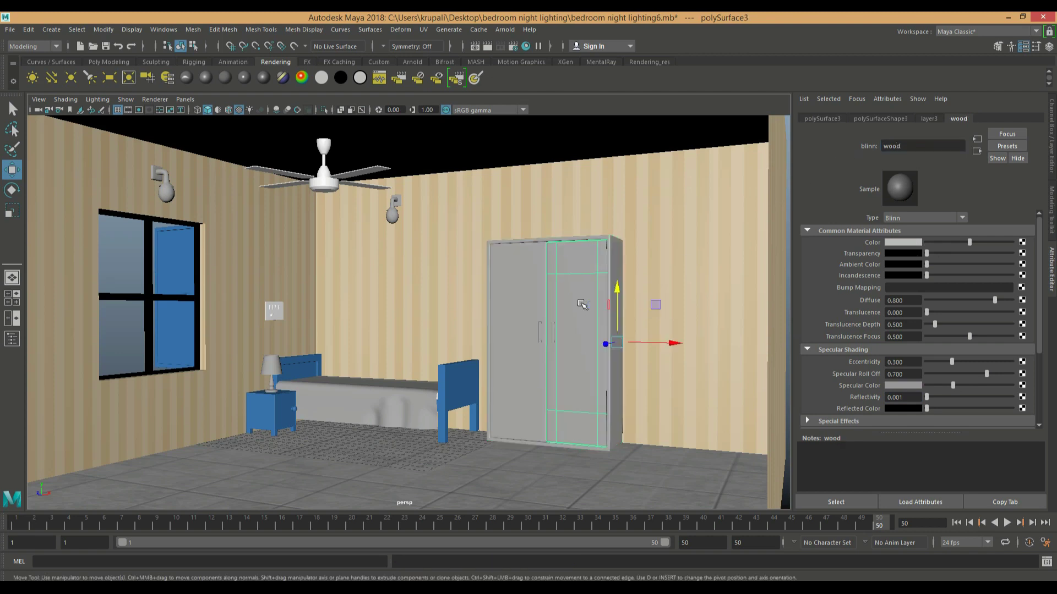
pyautogui.click(1022, 243)
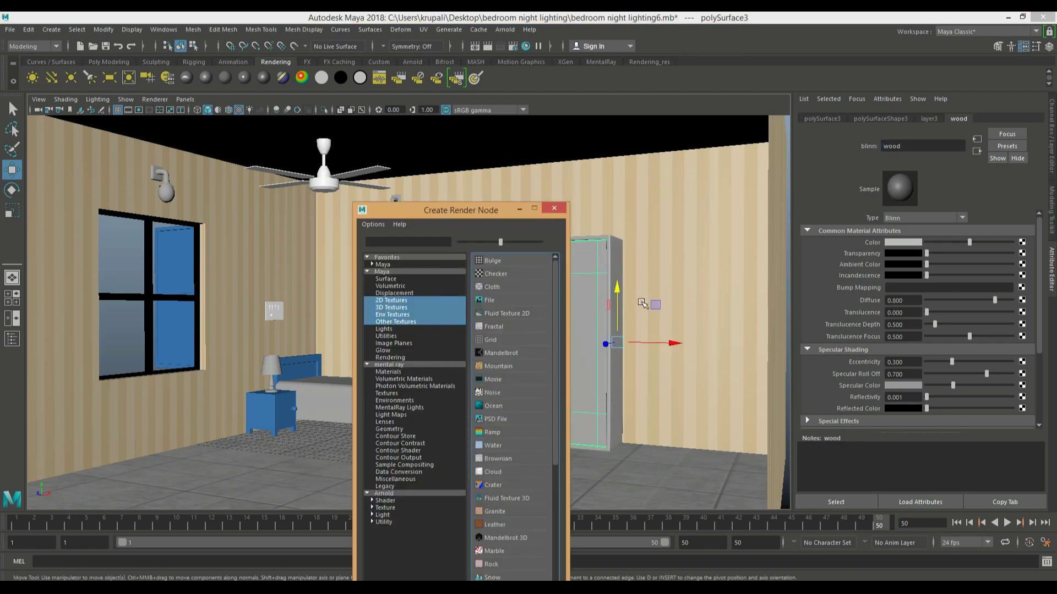
pyautogui.click(496, 303)
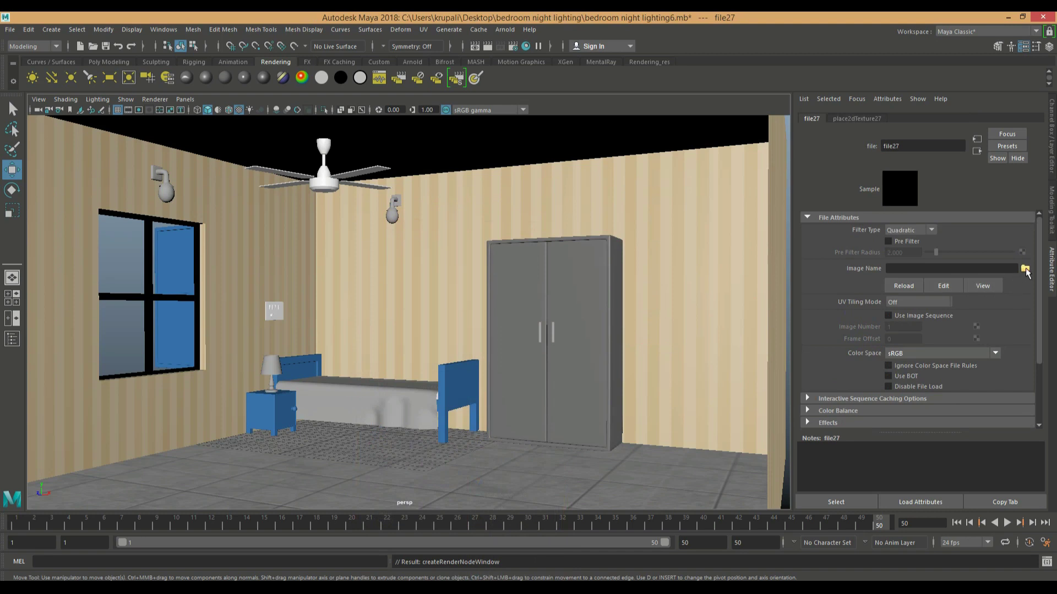
pyautogui.click(1025, 268)
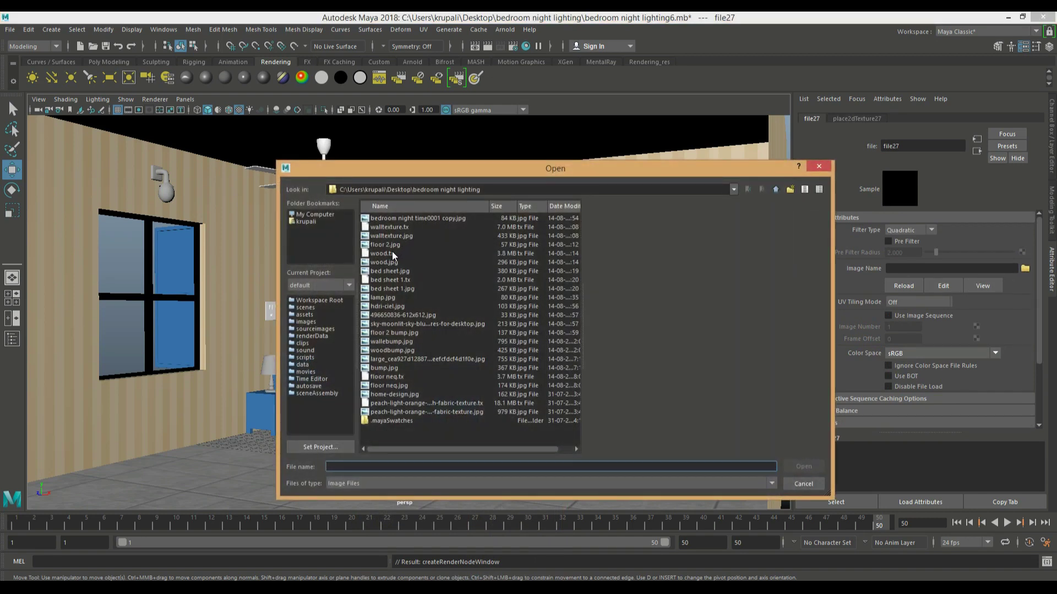
pyautogui.click(396, 263)
pyautogui.click(803, 467)
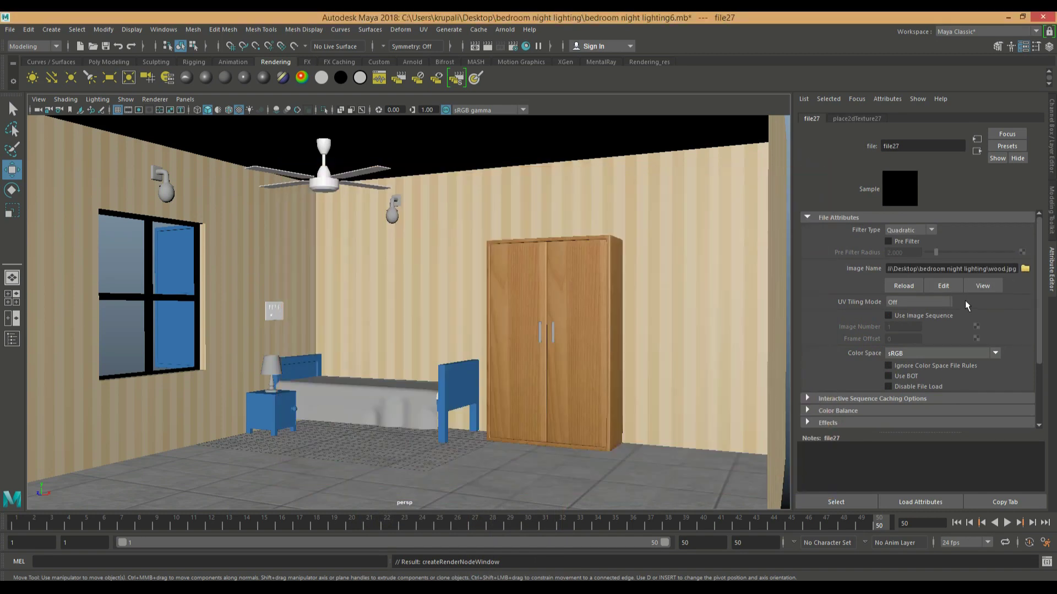
# Step: Connect a file texture to the wood material's bump mapping and set the bump depth to about 0.12
pyautogui.click(976, 152)
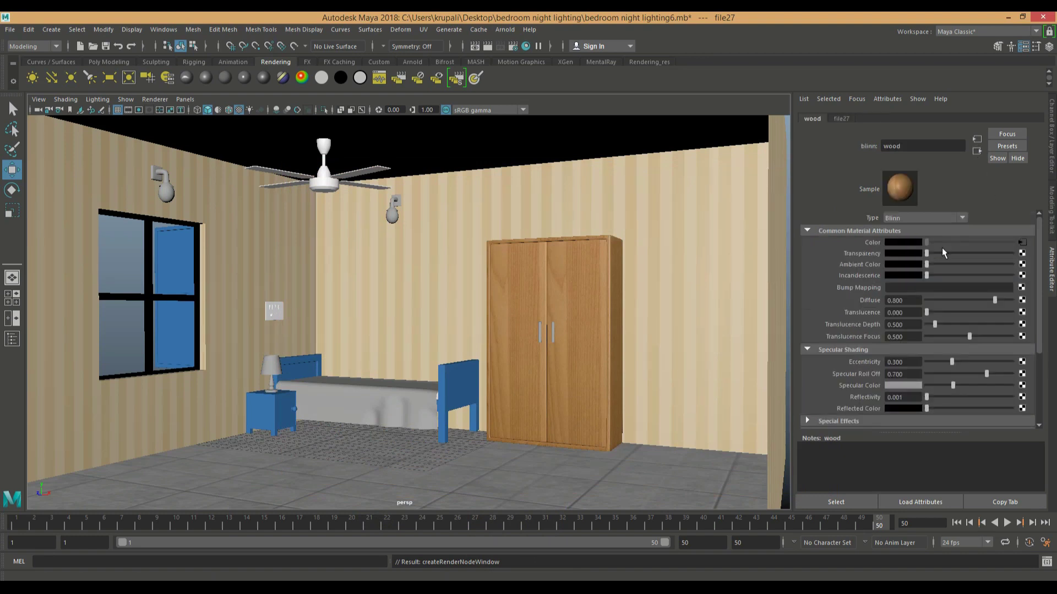
pyautogui.click(1020, 288)
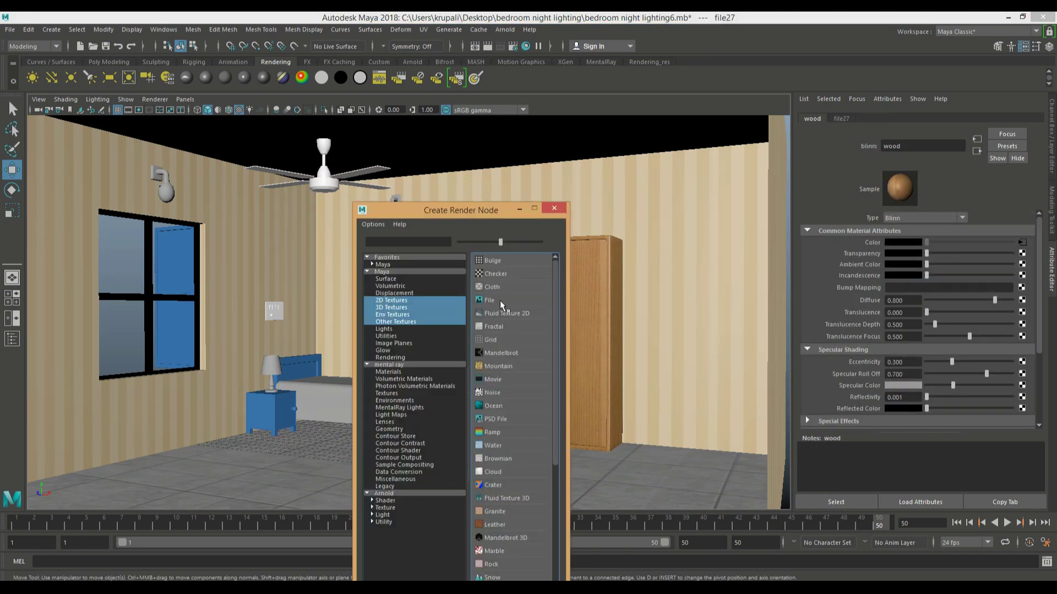
pyautogui.click(500, 300)
pyautogui.moveTo(982, 243); pyautogui.dragTo(972, 247)
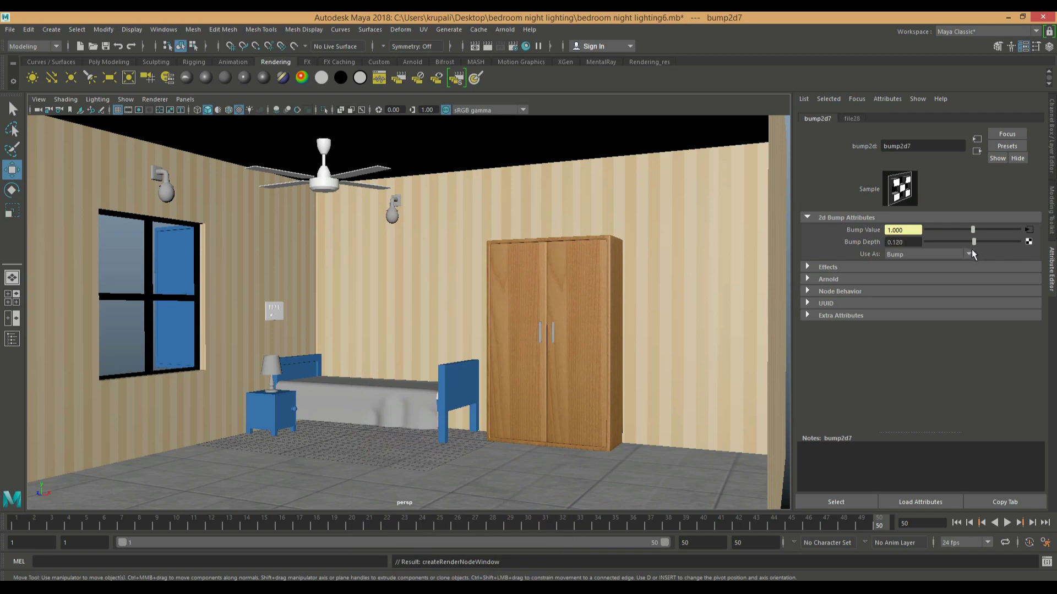
pyautogui.click(917, 242)
pyautogui.press('Return')
# Step: Set the bump texture's color space to Raw and load woodbump.jpg as its image
pyautogui.click(1027, 233)
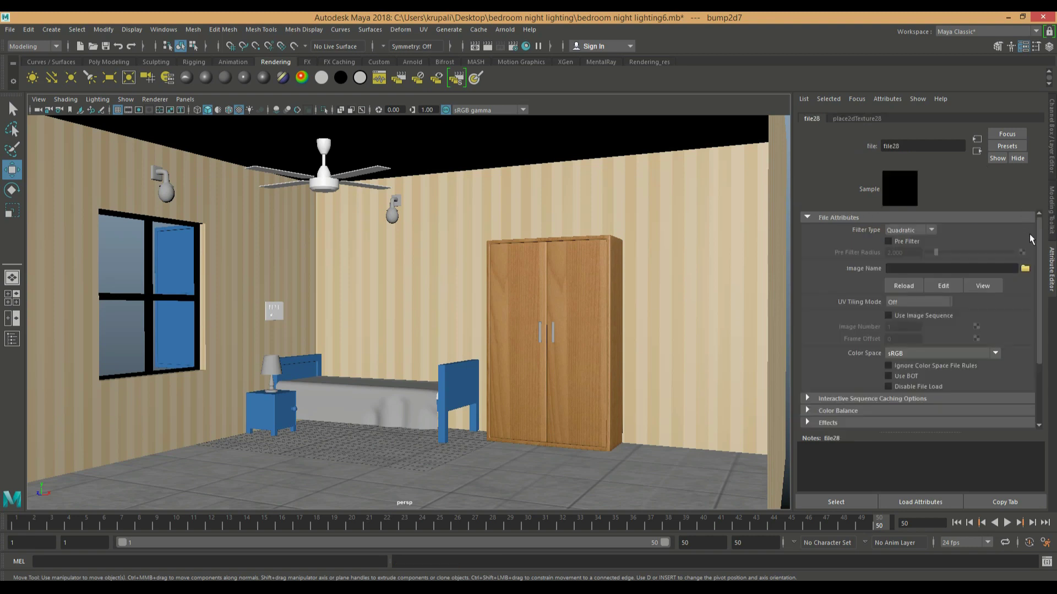
pyautogui.click(923, 354)
pyautogui.scroll(1, 932, 406)
pyautogui.click(913, 389)
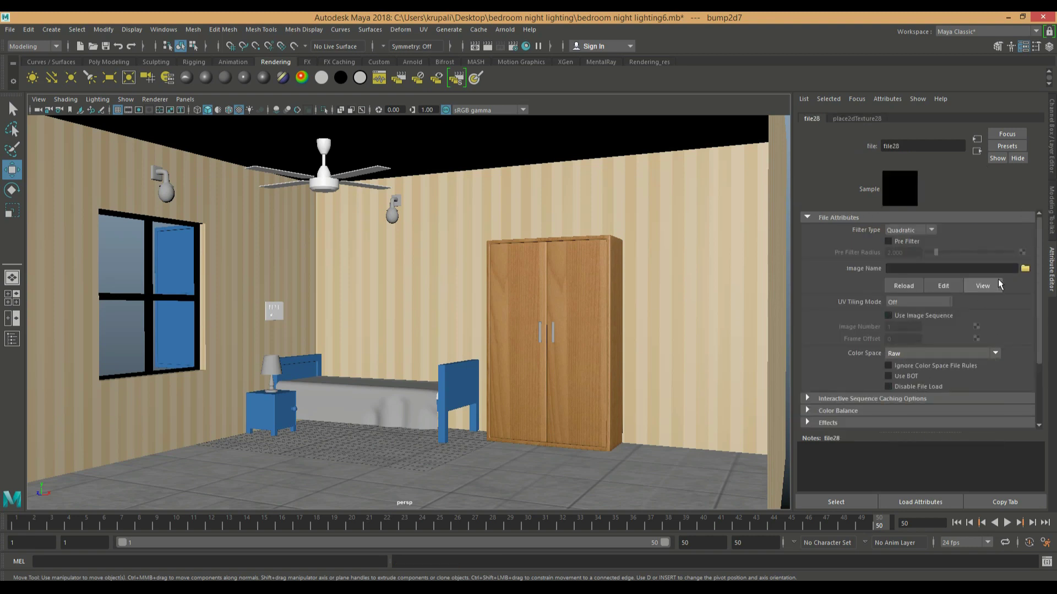
pyautogui.click(1025, 269)
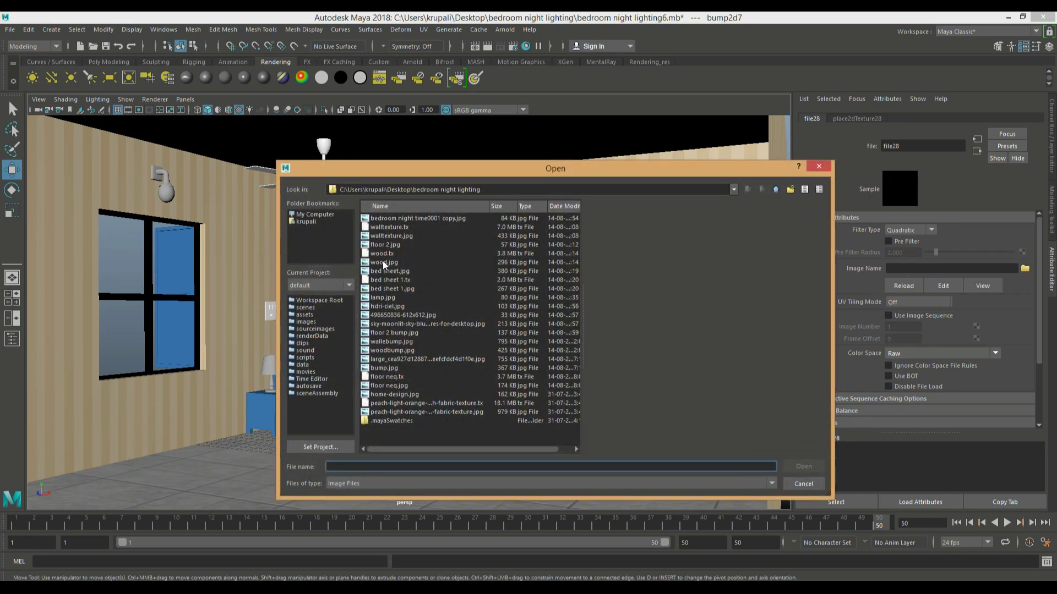
pyautogui.click(394, 350)
pyautogui.click(794, 462)
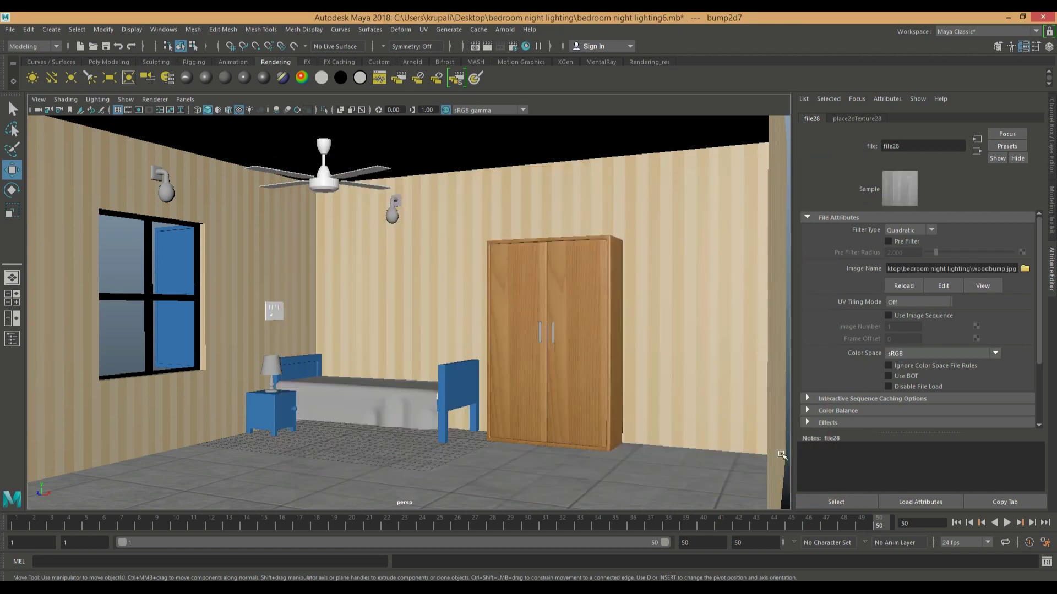
# Step: Apply automatic UV mapping to the wardrobe's left door and return to object selection
pyautogui.click(1052, 165)
pyautogui.click(607, 285)
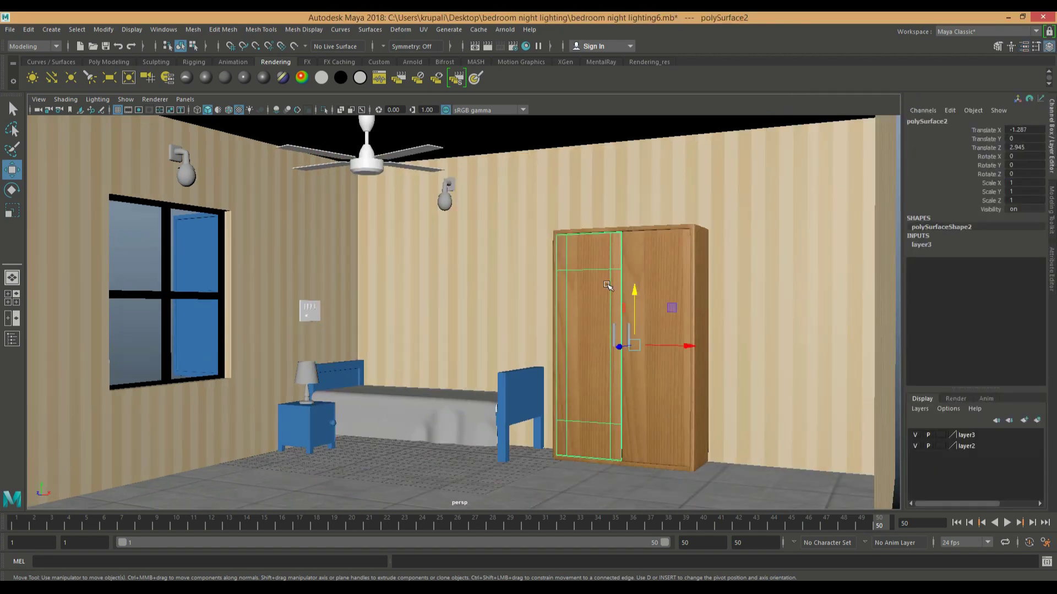
pyautogui.keyDown('alt'); pyautogui.moveTo(589, 279); pyautogui.dragTo(624, 261); pyautogui.keyUp('alt')
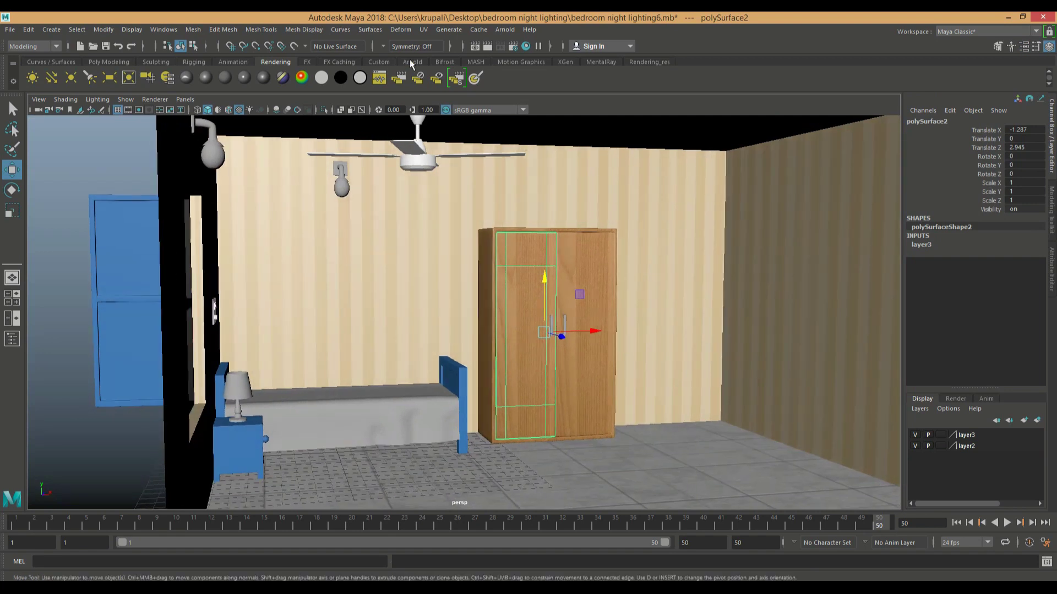
pyautogui.click(423, 30)
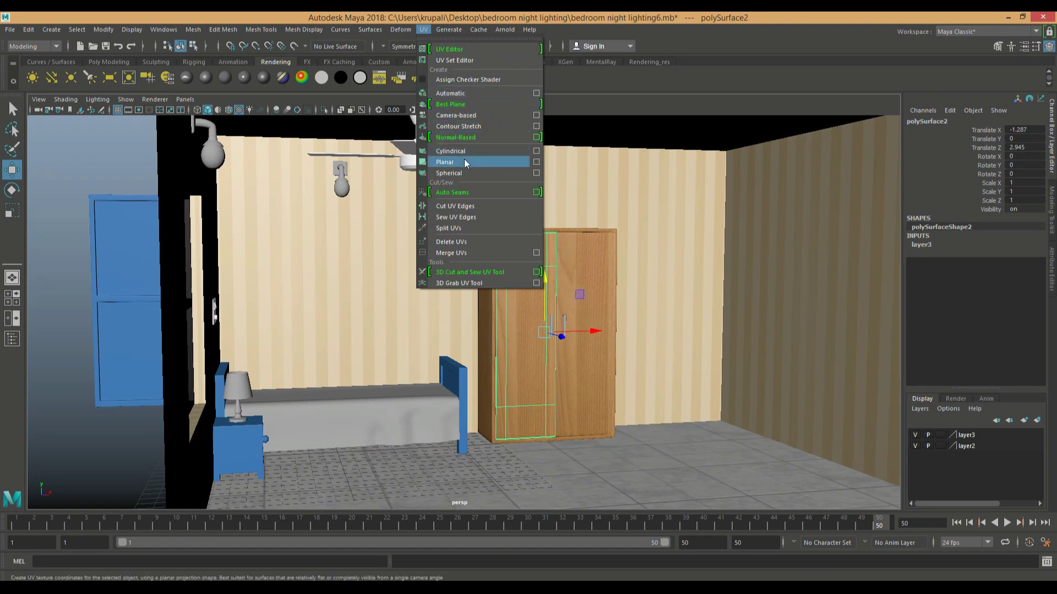
pyautogui.click(453, 94)
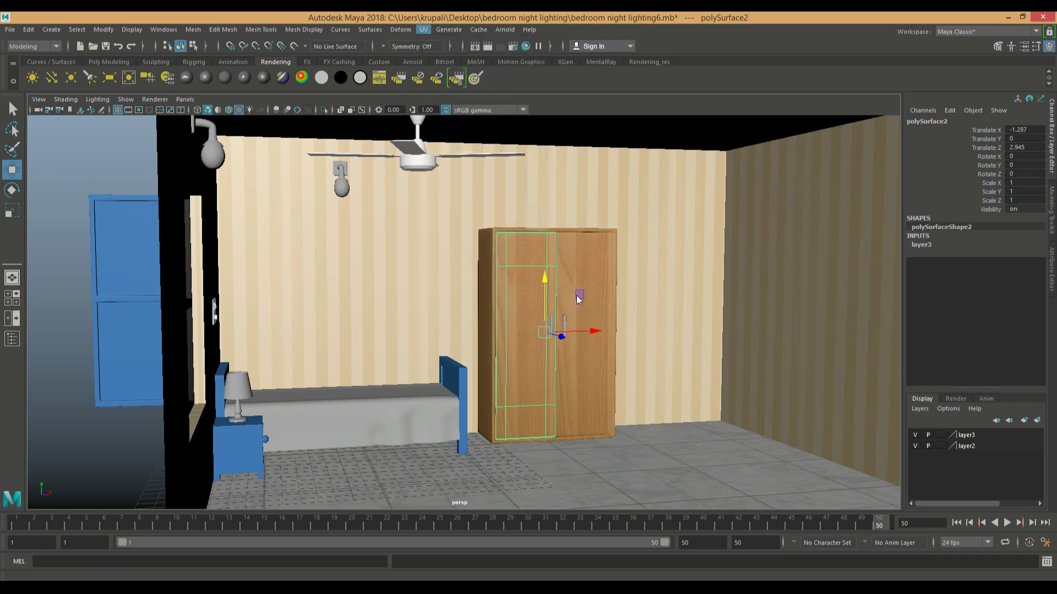
pyautogui.moveTo(538, 252); pyautogui.dragTo(588, 237, button='right')
pyautogui.press('q')
# Step: Repeat the automatic UV mapping on the wardrobe's right door and body, returning to object selection
pyautogui.click(583, 279)
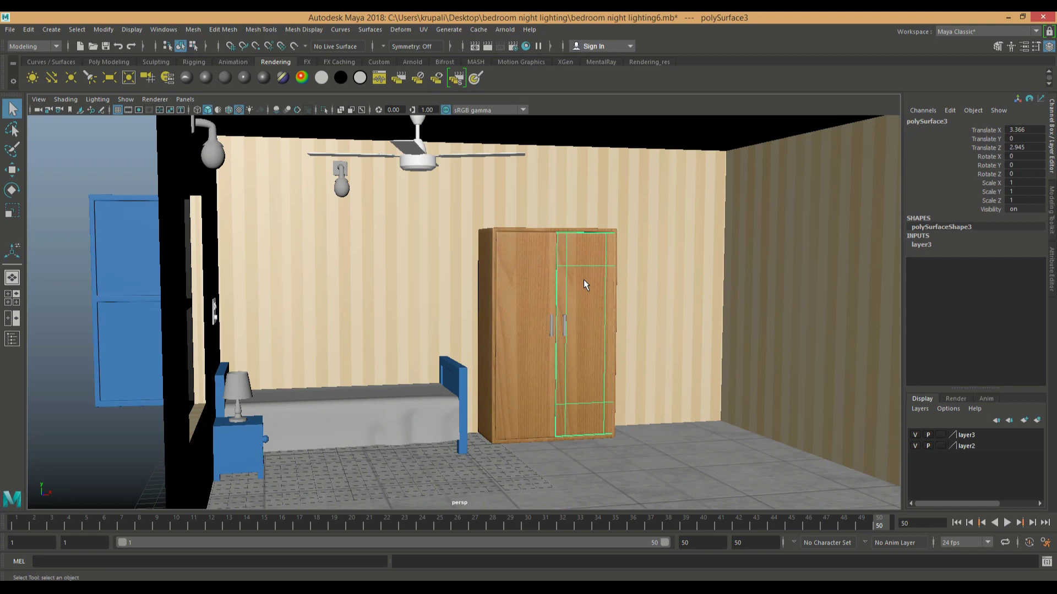
pyautogui.press('g')
pyautogui.moveTo(572, 256); pyautogui.dragTo(610, 241, button='right')
pyautogui.press('q')
pyautogui.click(541, 226)
pyautogui.press('g')
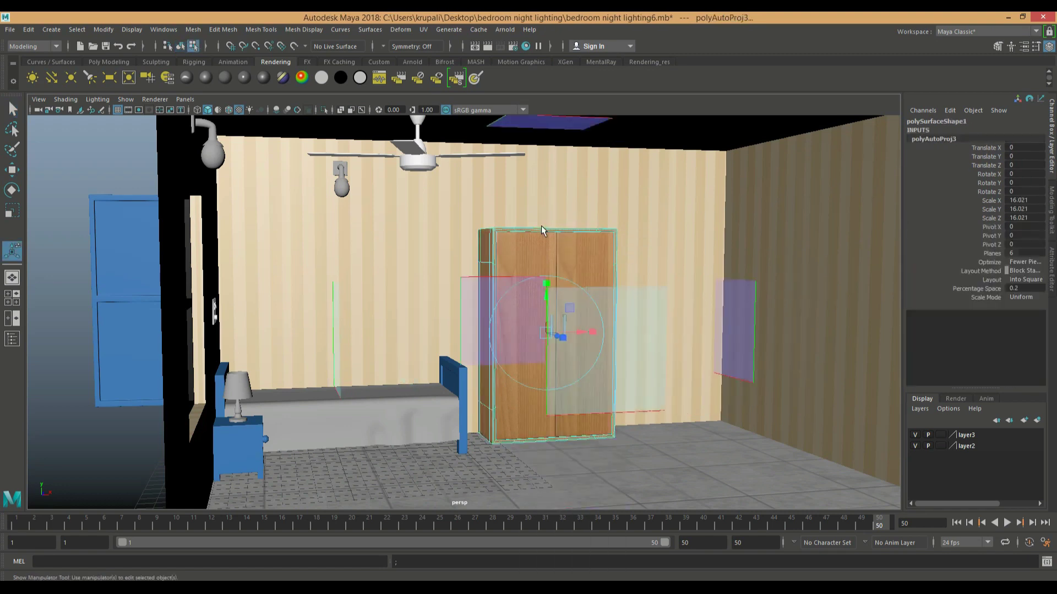
pyautogui.moveTo(540, 225); pyautogui.dragTo(589, 203, button='right')
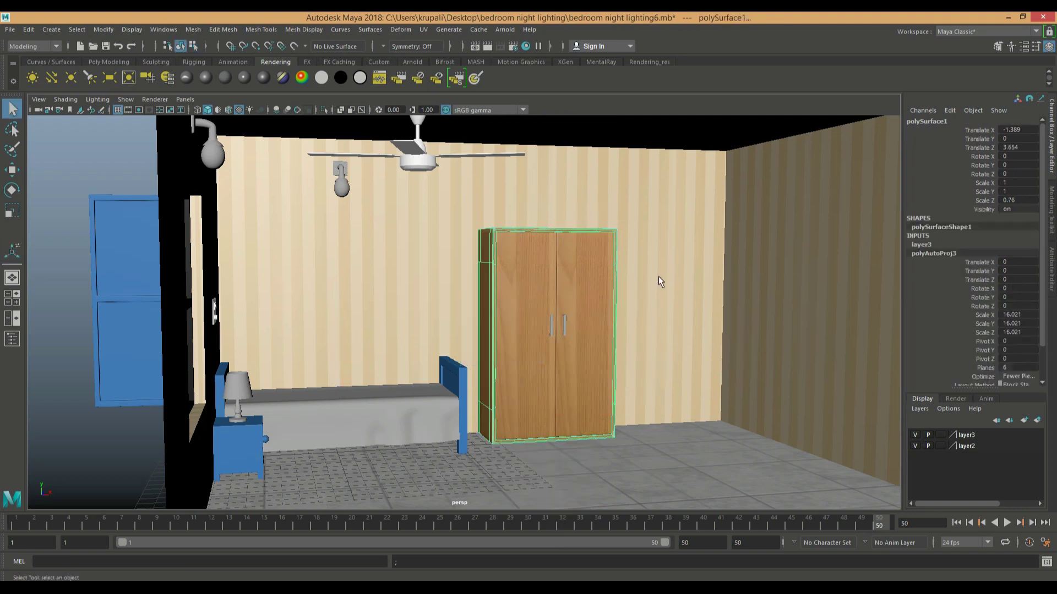
# Step: Assign a new Blinn material to the bed sheet, with reflectivity 0 and a darker specular color
pyautogui.keyDown('alt'); pyautogui.moveTo(702, 381); pyautogui.dragTo(589, 386); pyautogui.keyUp('alt')
pyautogui.keyDown('alt'); pyautogui.moveTo(390, 421); pyautogui.dragTo(416, 409, button='middle'); pyautogui.keyUp('alt')
pyautogui.scroll(2, 395, 395)
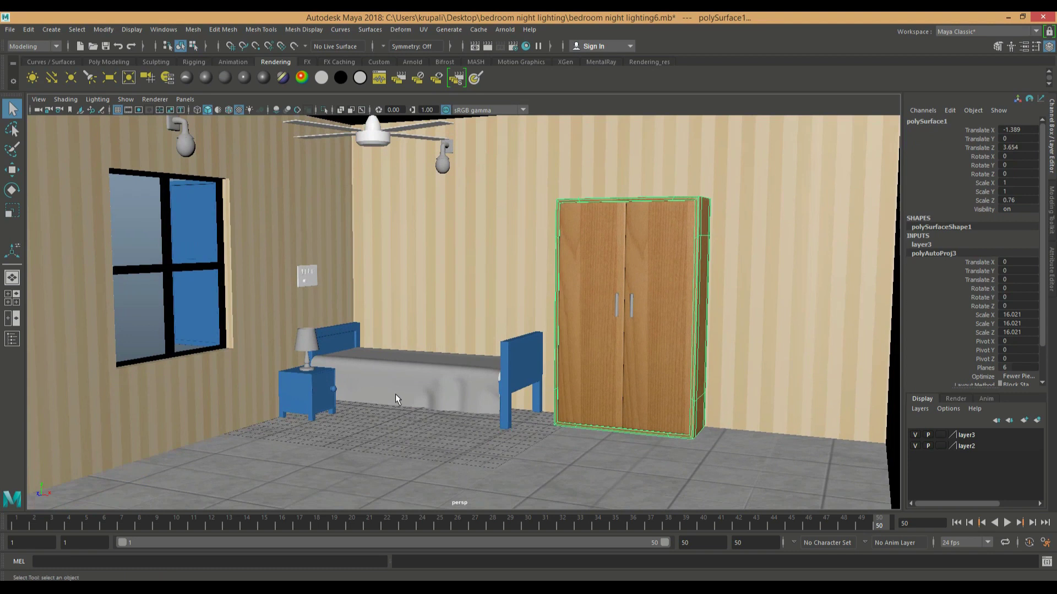
pyautogui.click(417, 409)
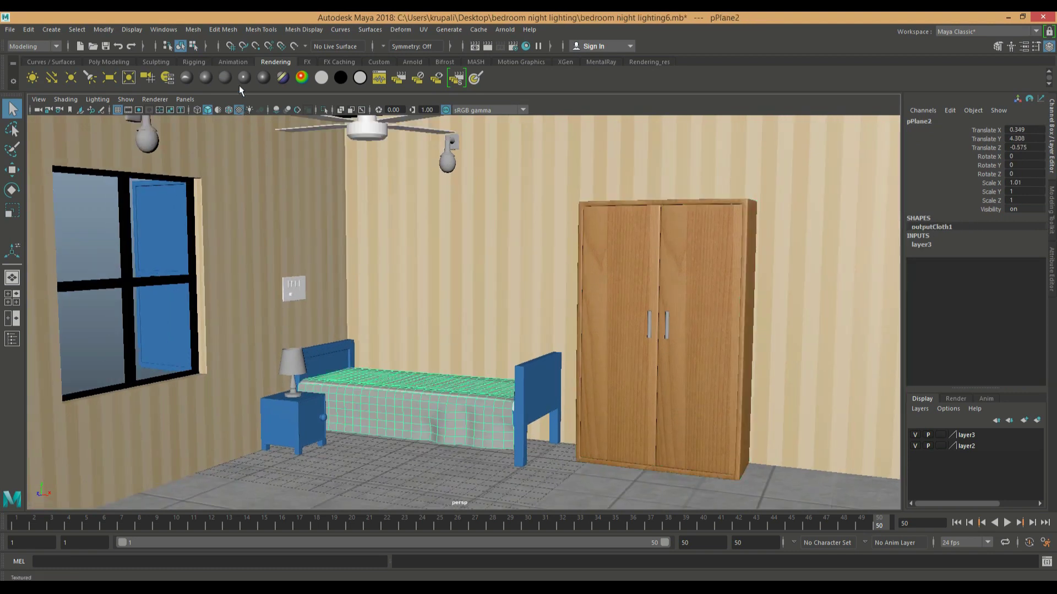
pyautogui.click(205, 78)
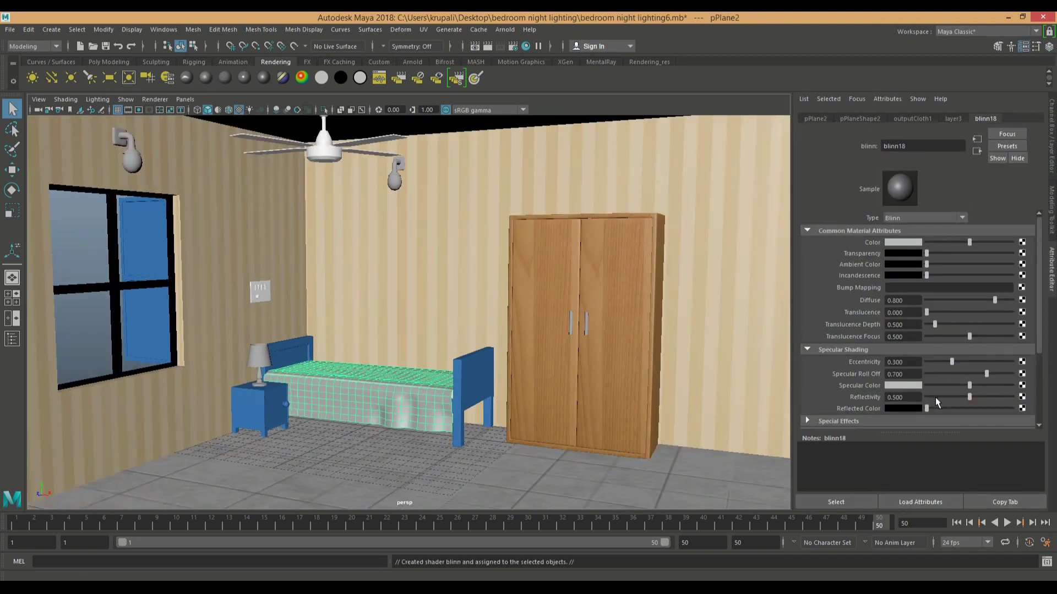
pyautogui.moveTo(970, 397); pyautogui.dragTo(935, 385)
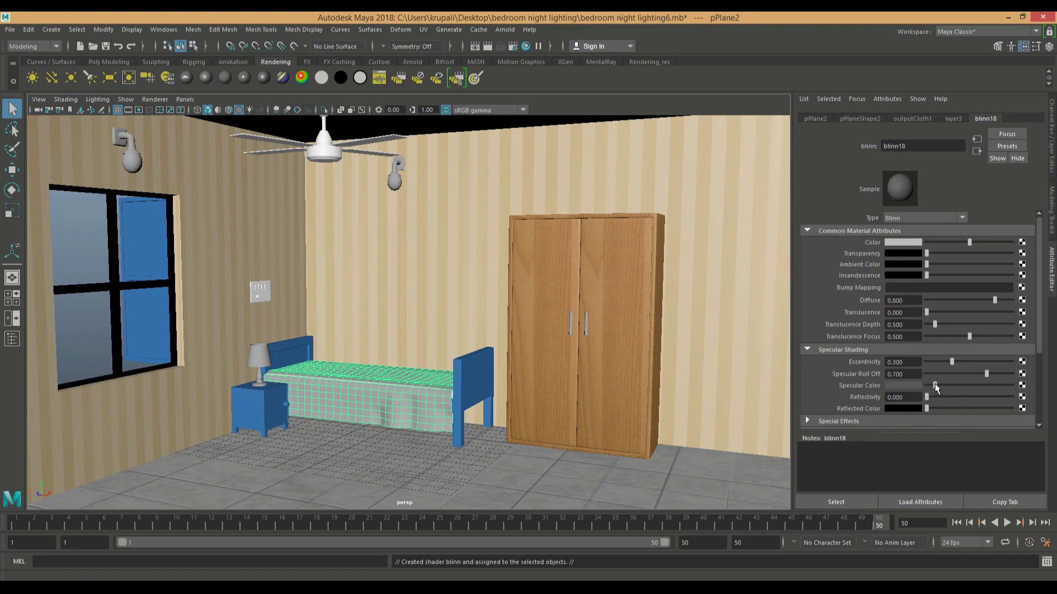
# Step: Connect a file texture to the bed sheet material's color and load bed sheet 1.jpg as its image
pyautogui.click(1023, 242)
pyautogui.click(527, 300)
pyautogui.click(1025, 268)
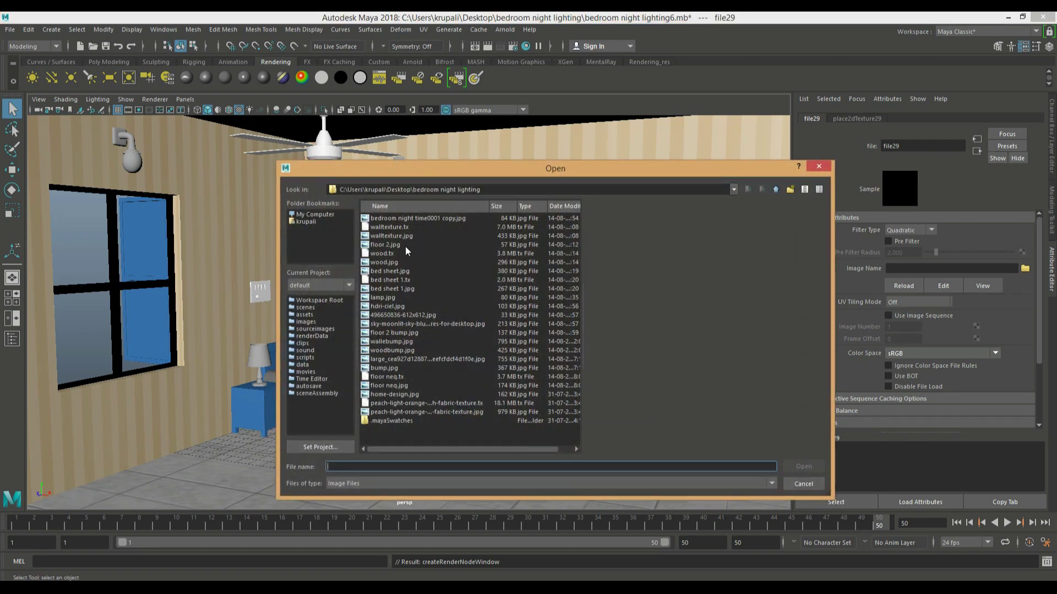
pyautogui.click(404, 281)
pyautogui.click(405, 288)
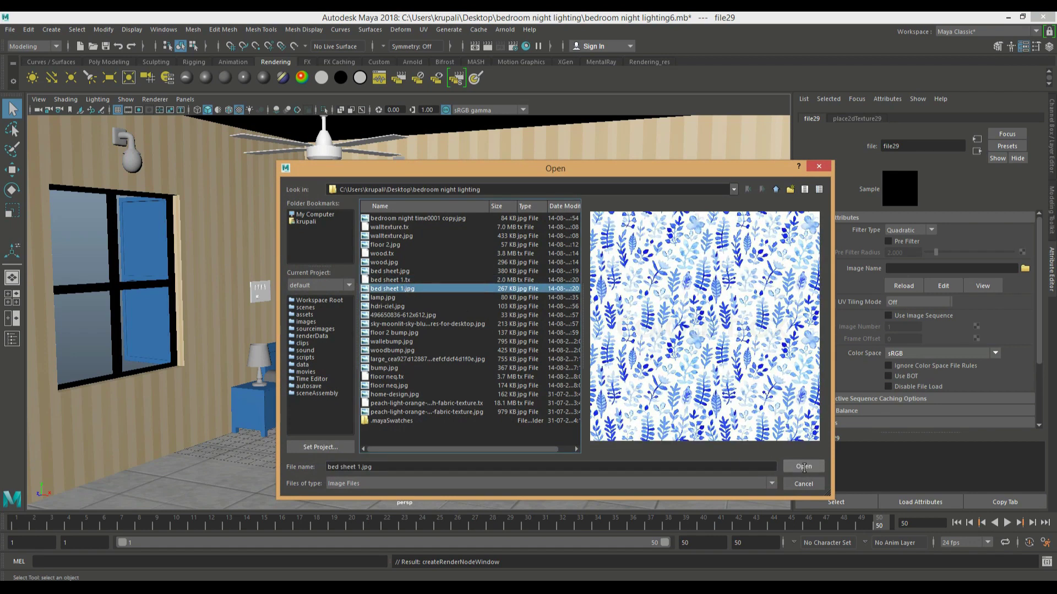
pyautogui.click(804, 466)
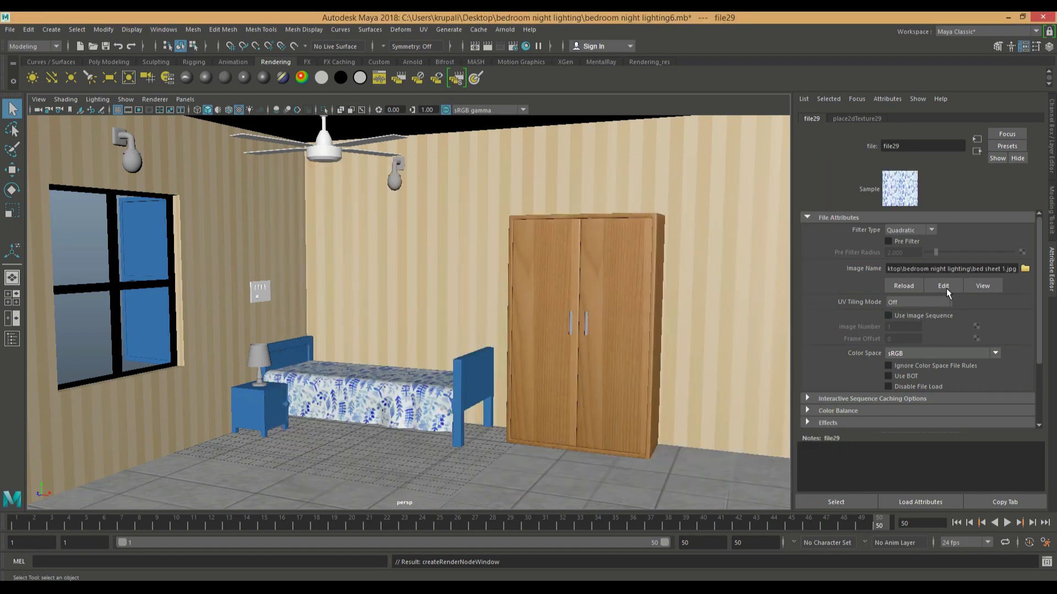
pyautogui.moveTo(1000, 270); pyautogui.dragTo(974, 270)
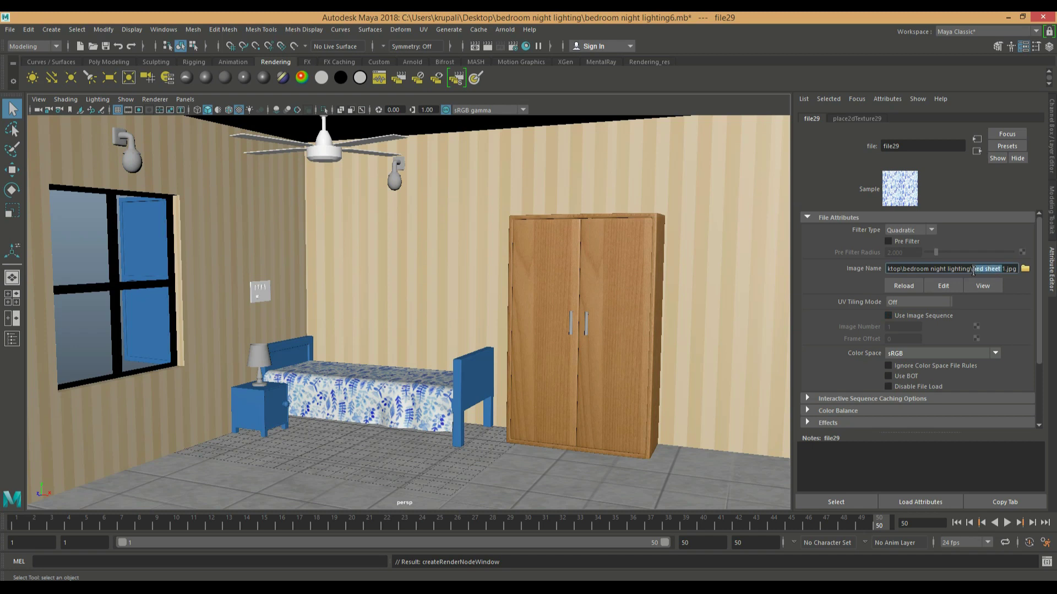
pyautogui.rightClick(981, 270)
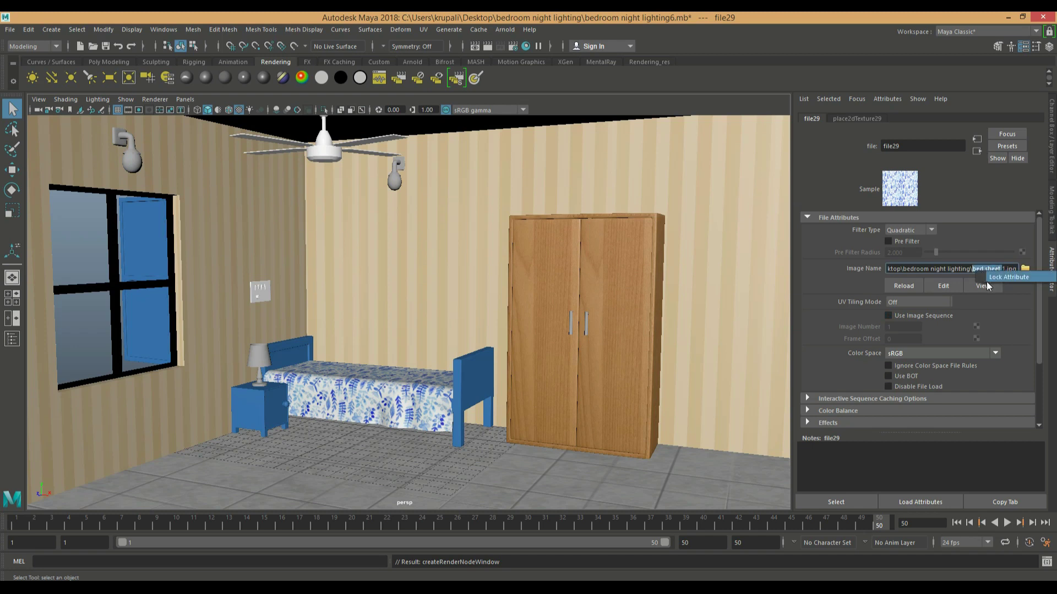
pyautogui.click(963, 232)
# Step: Rename the bed sheet's Blinn material as "beds"
pyautogui.click(978, 152)
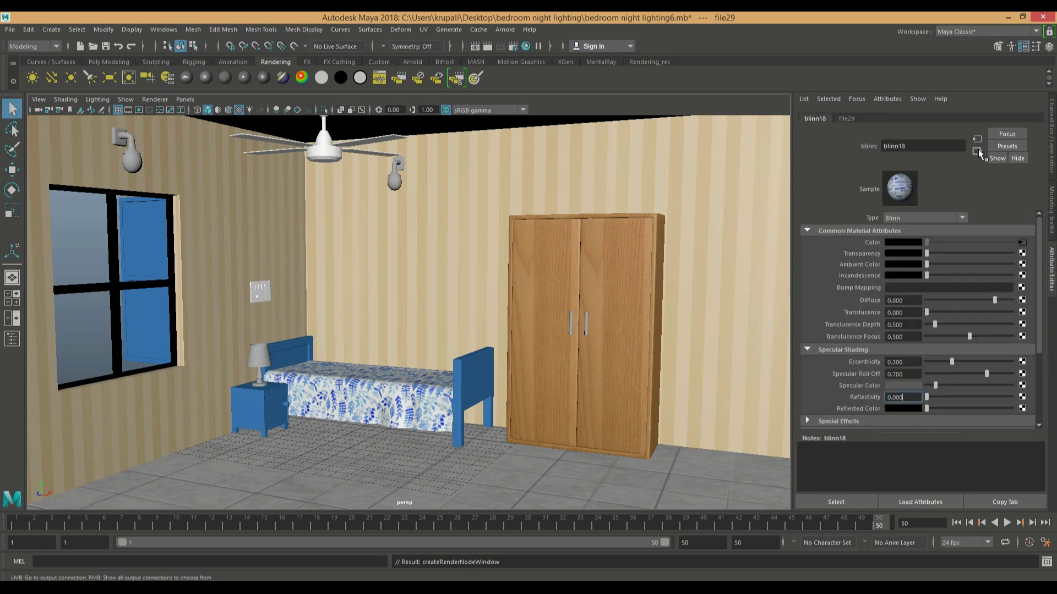
pyautogui.press('BackSpace')
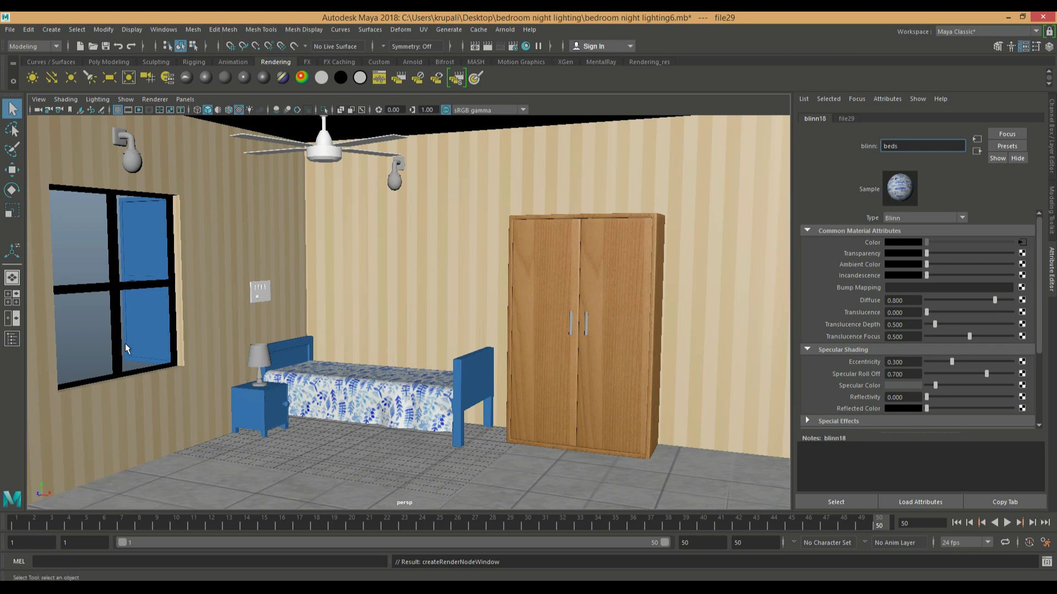
pyautogui.click(81, 336)
pyautogui.click(347, 400)
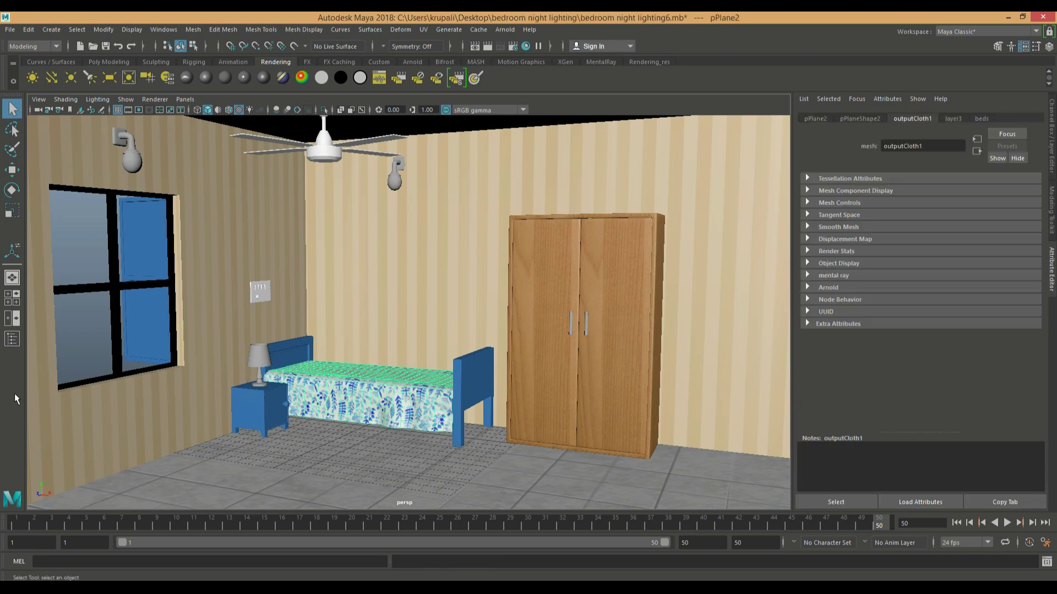
pyautogui.moveTo(317, 387); pyautogui.dragTo(378, 262, button='right')
pyautogui.click(94, 337)
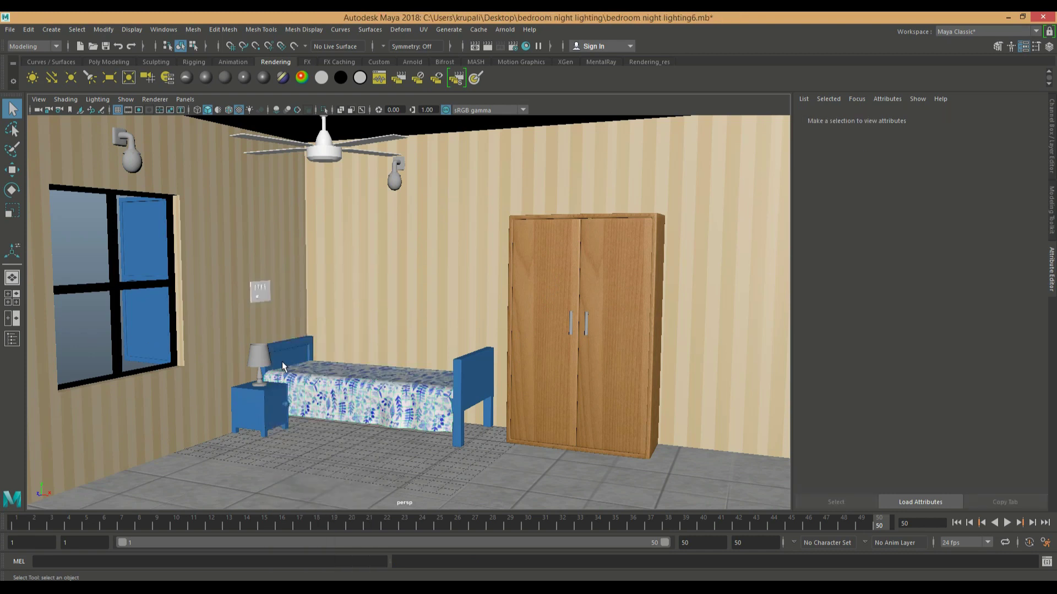
# Step: Assign a new Phong material to the bedside lamp's shade and rename the material as "l"
pyautogui.click(263, 361)
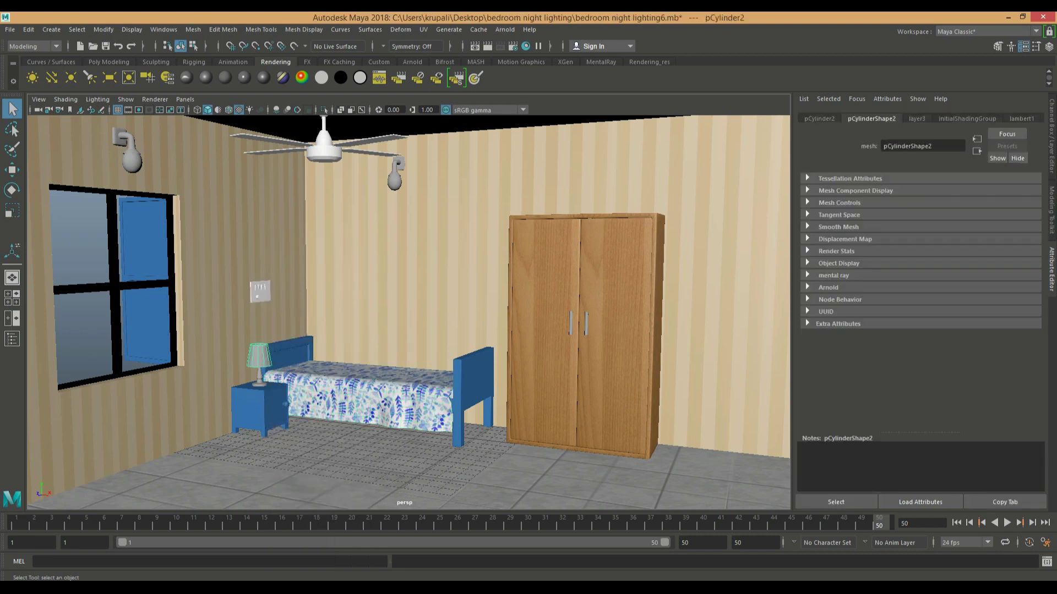
pyautogui.click(243, 82)
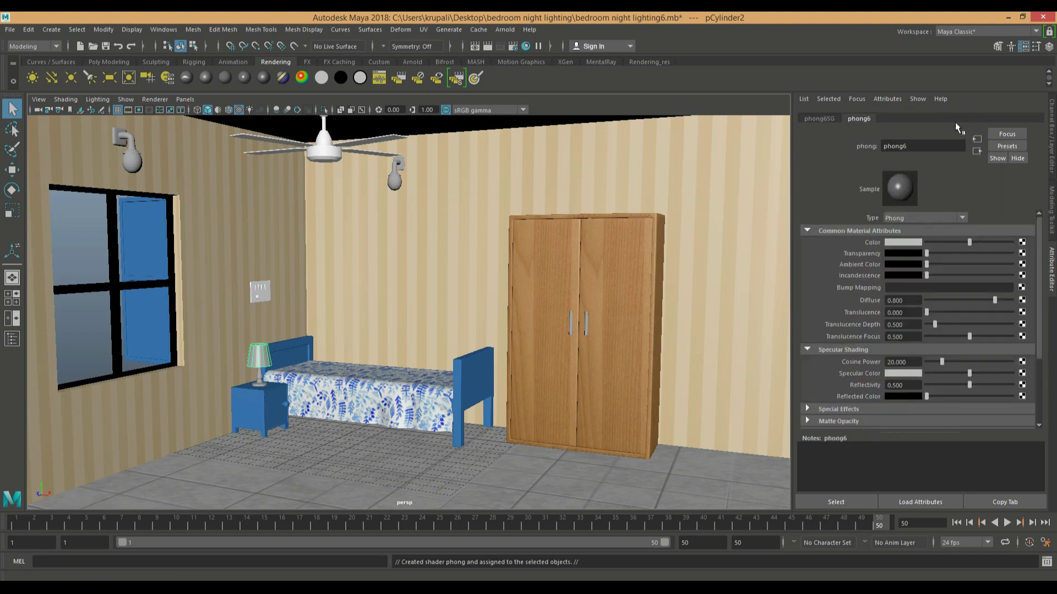
pyautogui.moveTo(915, 146); pyautogui.dragTo(850, 145)
pyautogui.press('BackSpace')
pyautogui.click(81, 337)
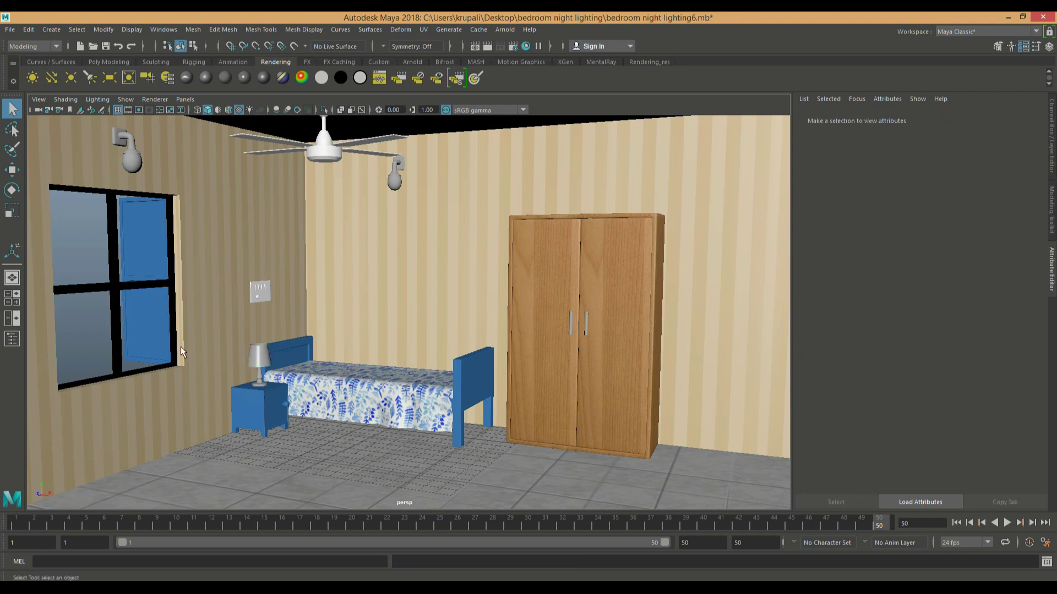
# Step: Reselect the lampshade and set its Phong material's reflectivity to 0
pyautogui.click(267, 355)
pyautogui.click(939, 119)
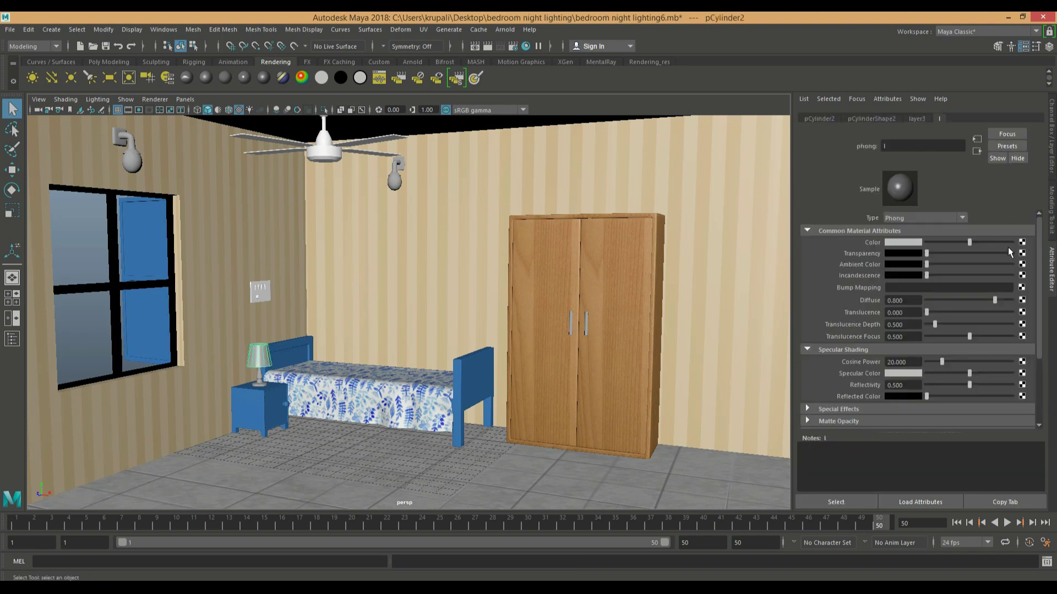
pyautogui.moveTo(936, 385); pyautogui.dragTo(927, 385)
# Step: Connect a file texture to the lampshade material's color and load peach-light-orange-micro-fiber-cloth-fabric-texture.jpg as its image
pyautogui.click(1021, 243)
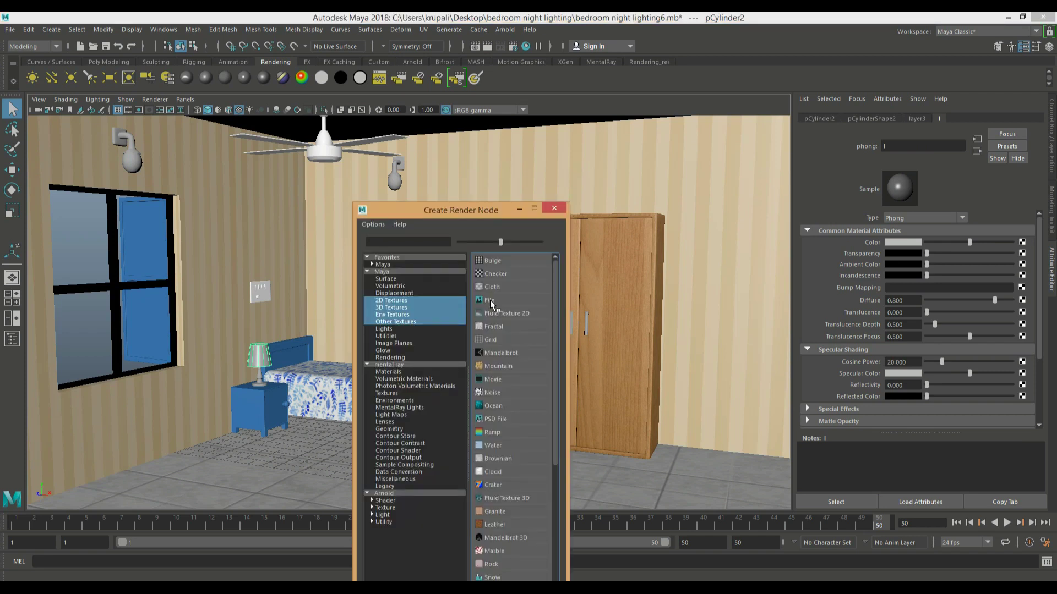
pyautogui.click(491, 303)
pyautogui.click(1025, 269)
pyautogui.click(529, 412)
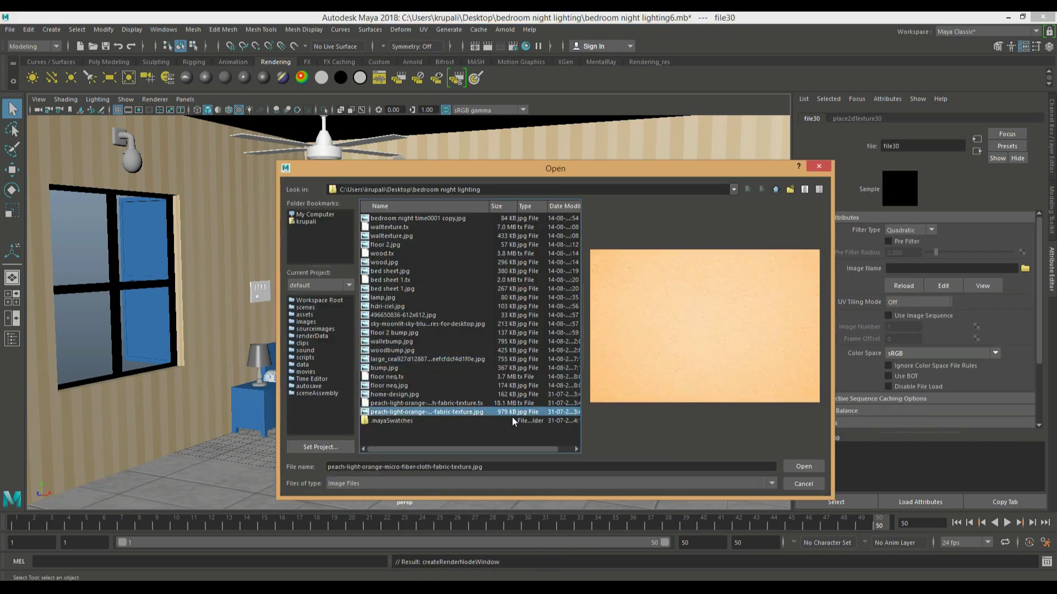
pyautogui.click(804, 467)
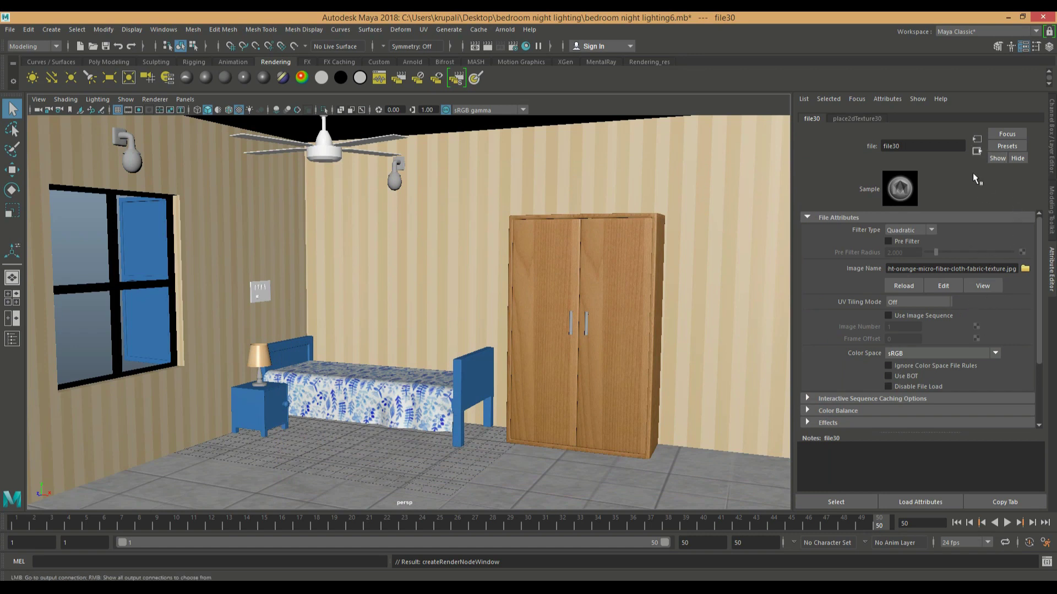
# Step: Return to the lampshade's Phong material and darken its specular color
pyautogui.click(977, 152)
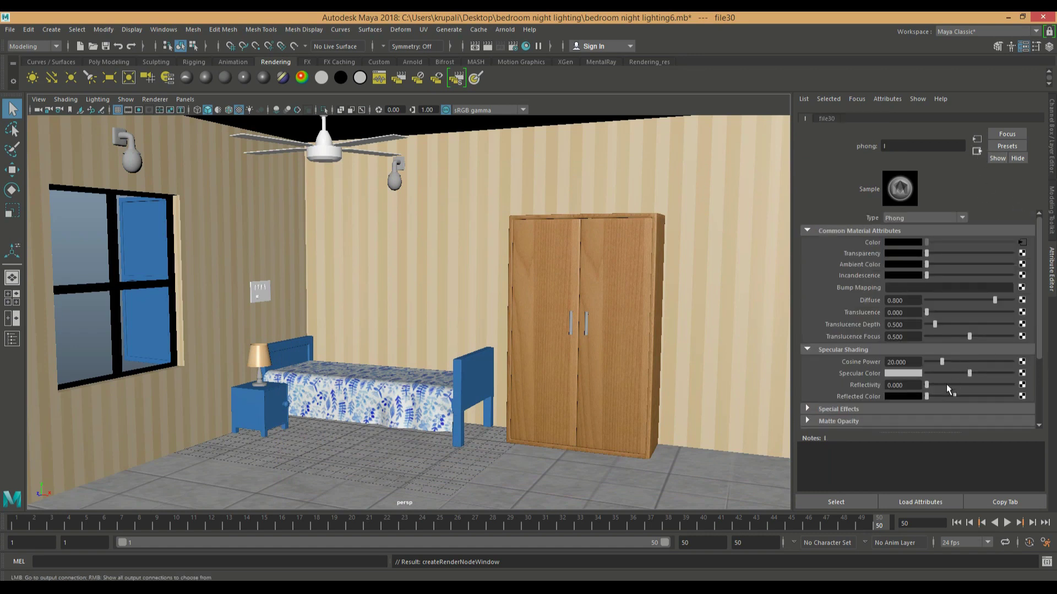
pyautogui.click(977, 143)
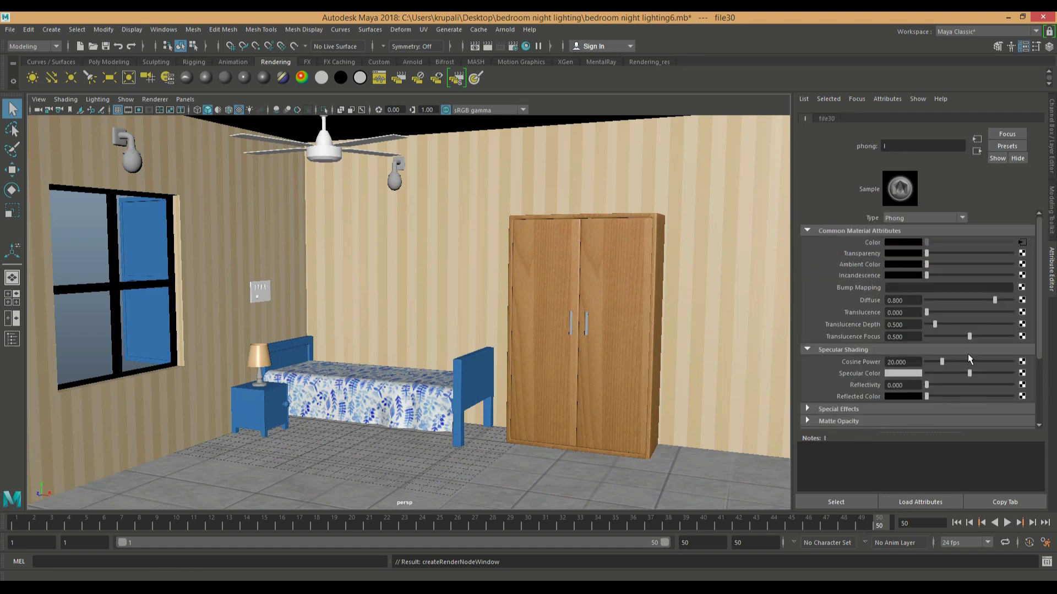
pyautogui.moveTo(948, 377); pyautogui.dragTo(941, 379)
pyautogui.click(1052, 154)
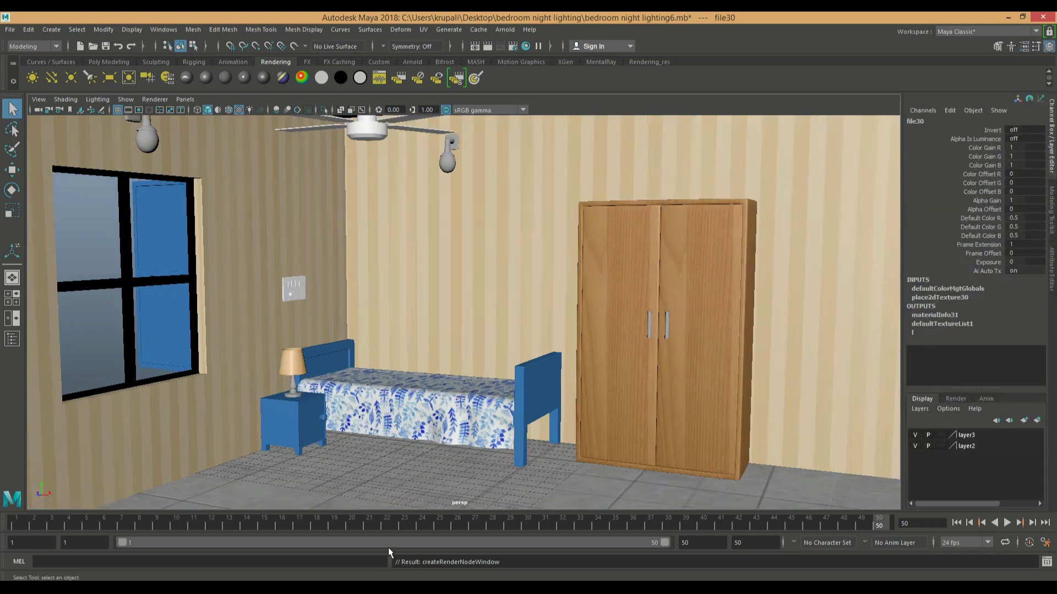
# Step: Create a mia_material_x in the Hypershade and replace its settings with a grey metal preset having reflectivity 1 and glossiness 0.5
pyautogui.scroll(-2, 226, 352)
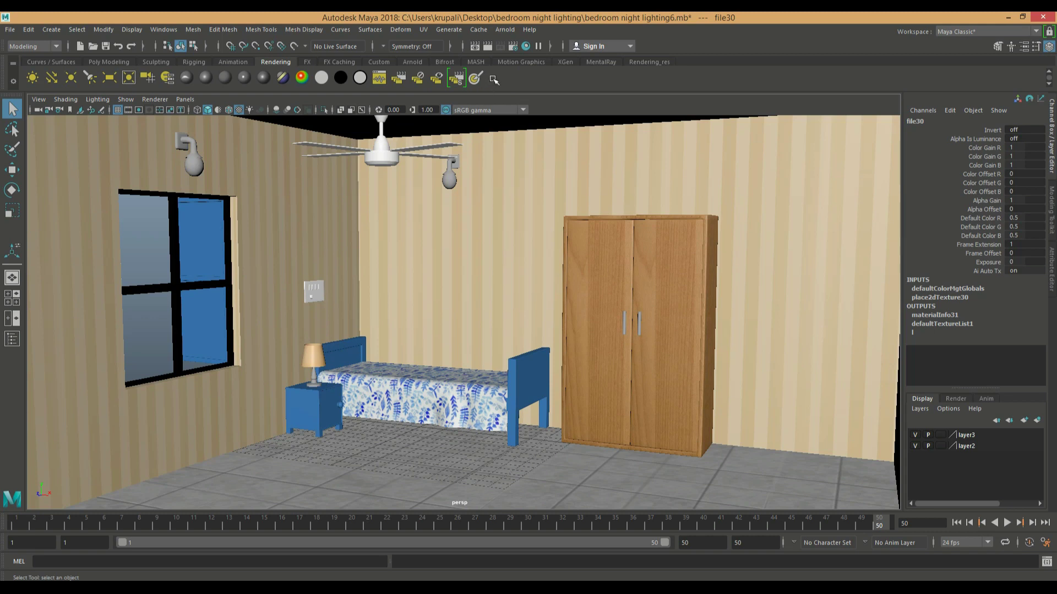
pyautogui.press('w')
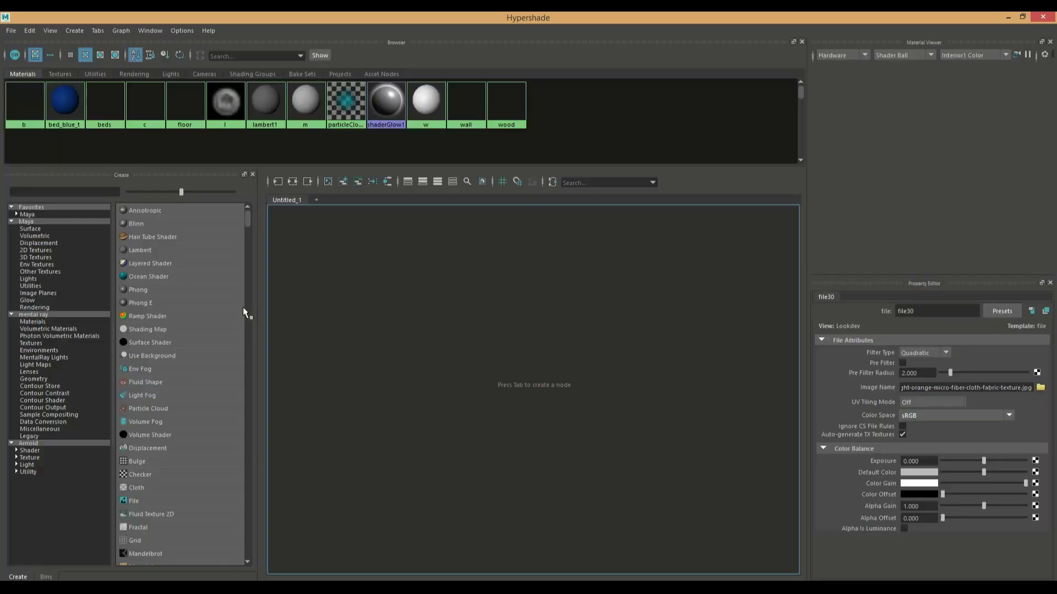
pyautogui.click(32, 322)
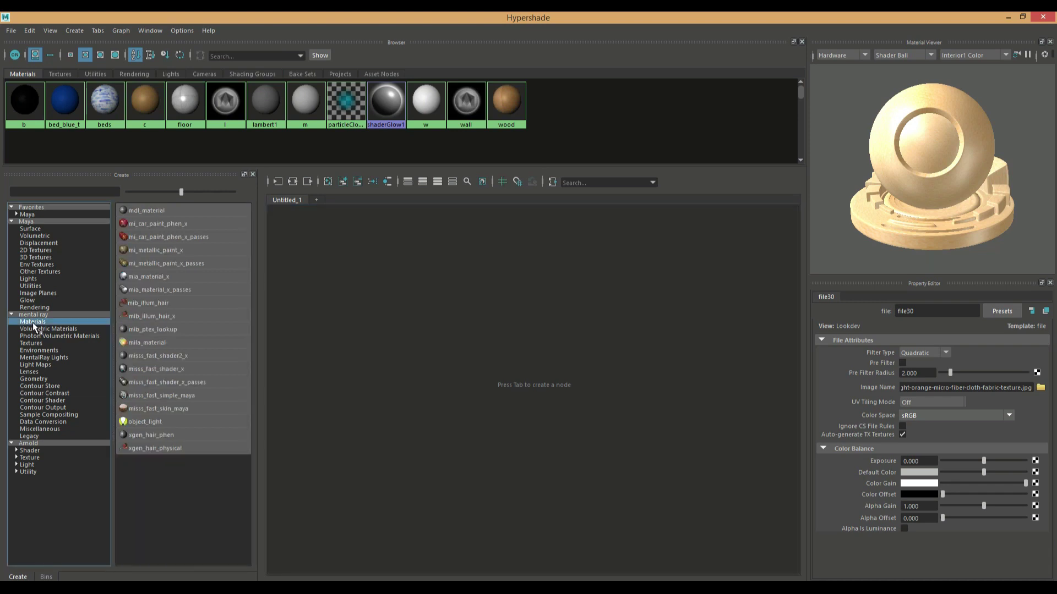
pyautogui.click(155, 277)
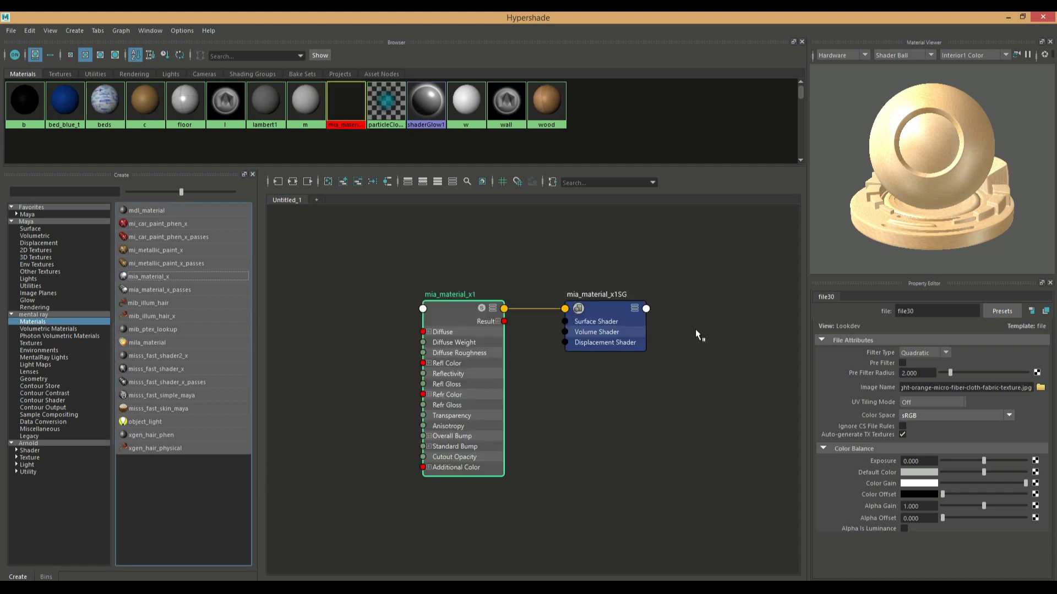
pyautogui.click(446, 321)
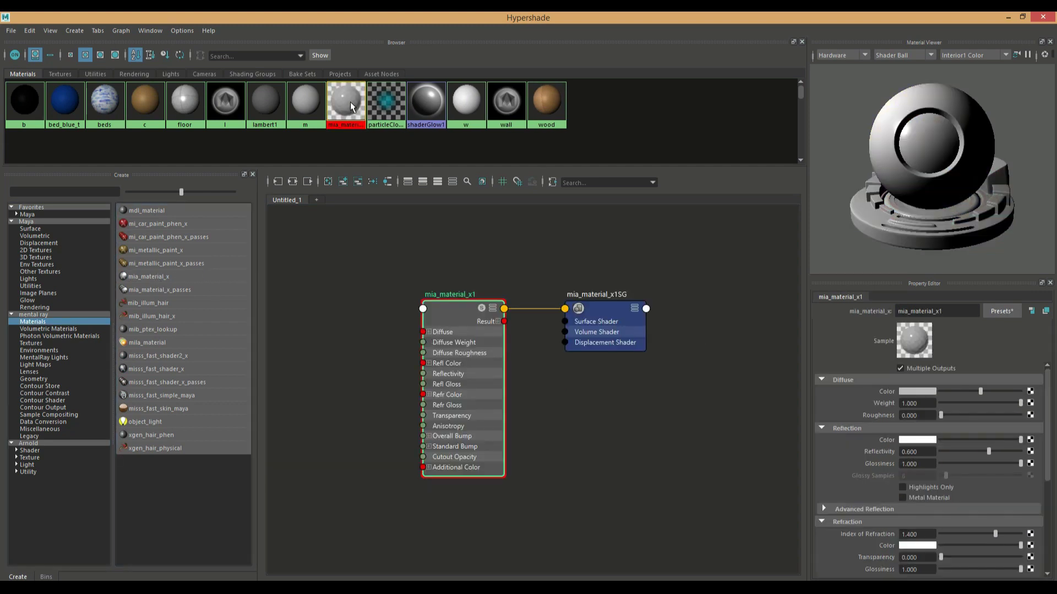
pyautogui.click(1001, 312)
pyautogui.moveTo(974, 350)
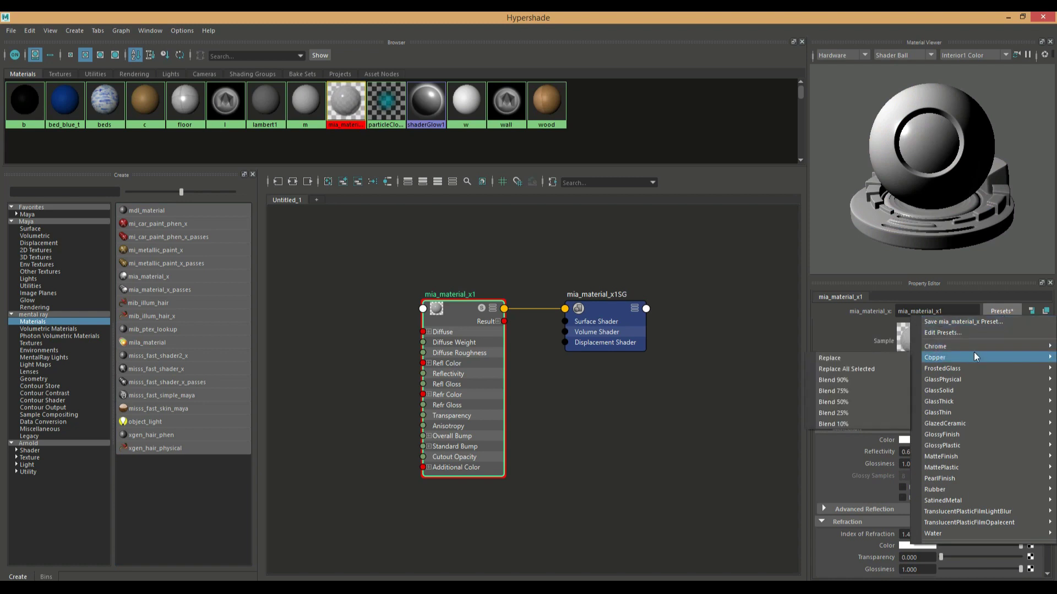
pyautogui.click(870, 353)
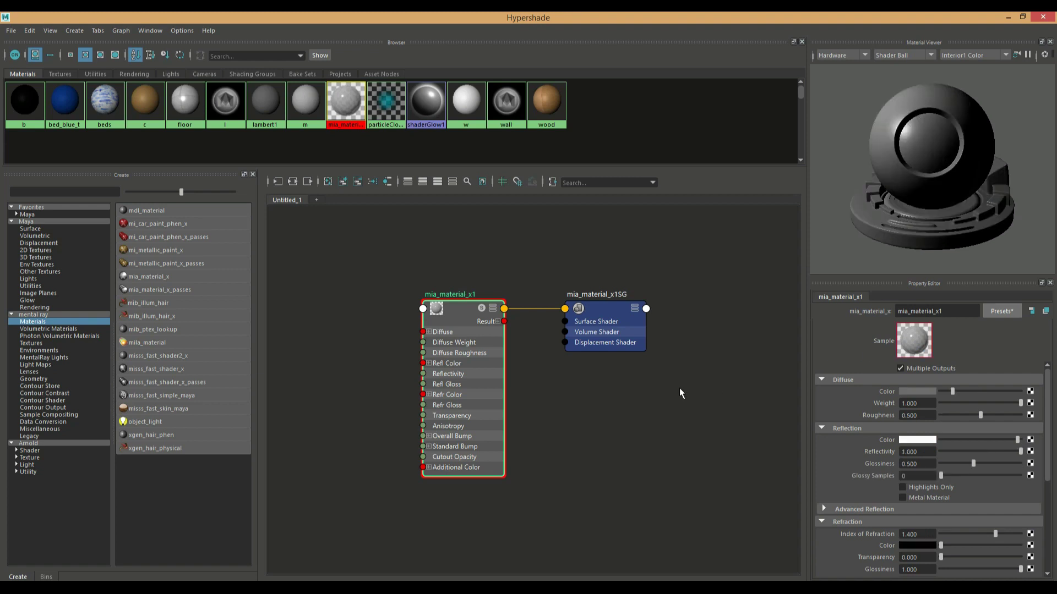
# Step: Rename the new metal material as "me"
pyautogui.moveTo(942, 311); pyautogui.dragTo(877, 311)
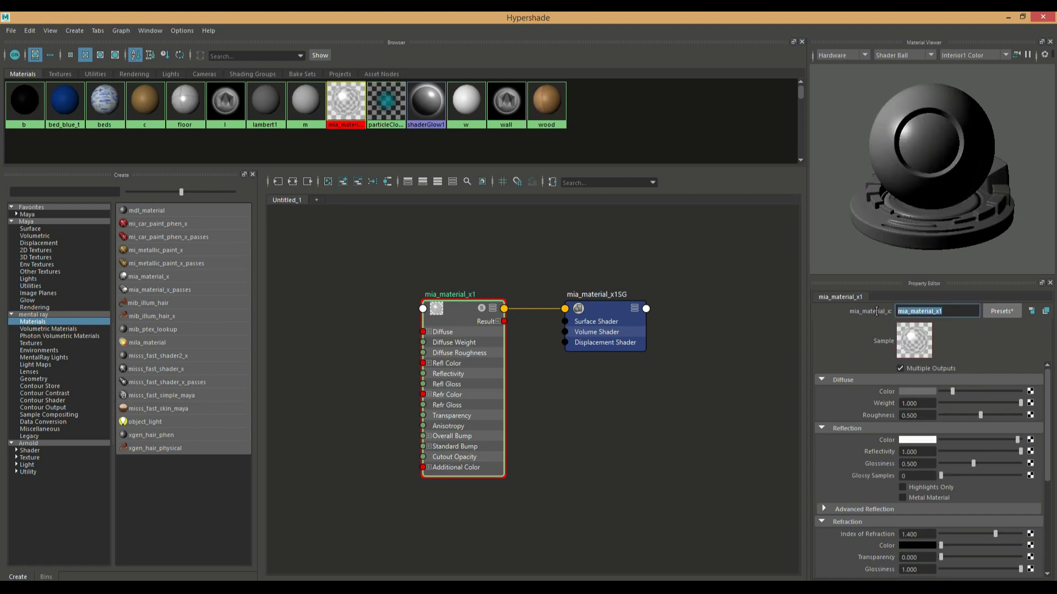
pyautogui.press('BackSpace')
pyautogui.press('Return')
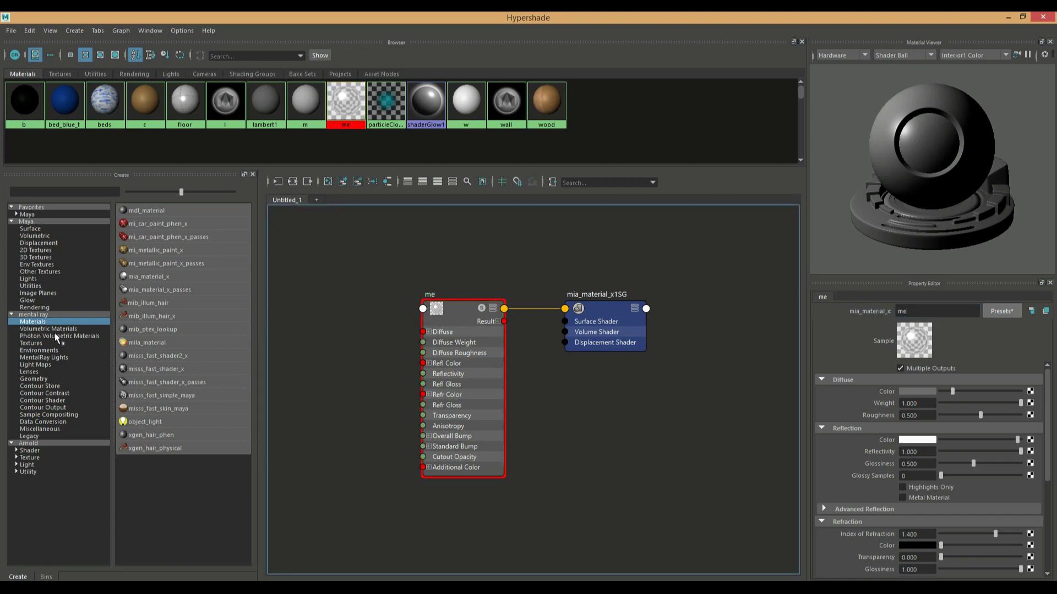
# Step: Create a second mia_material_x and replace its settings with the FrostedGlass preset
pyautogui.click(166, 276)
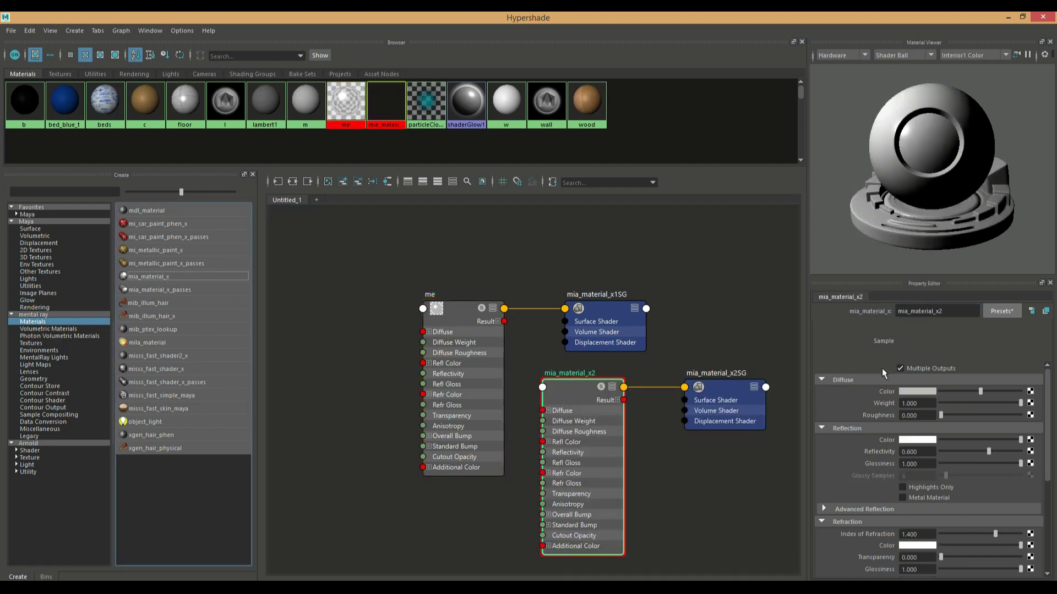
pyautogui.click(995, 309)
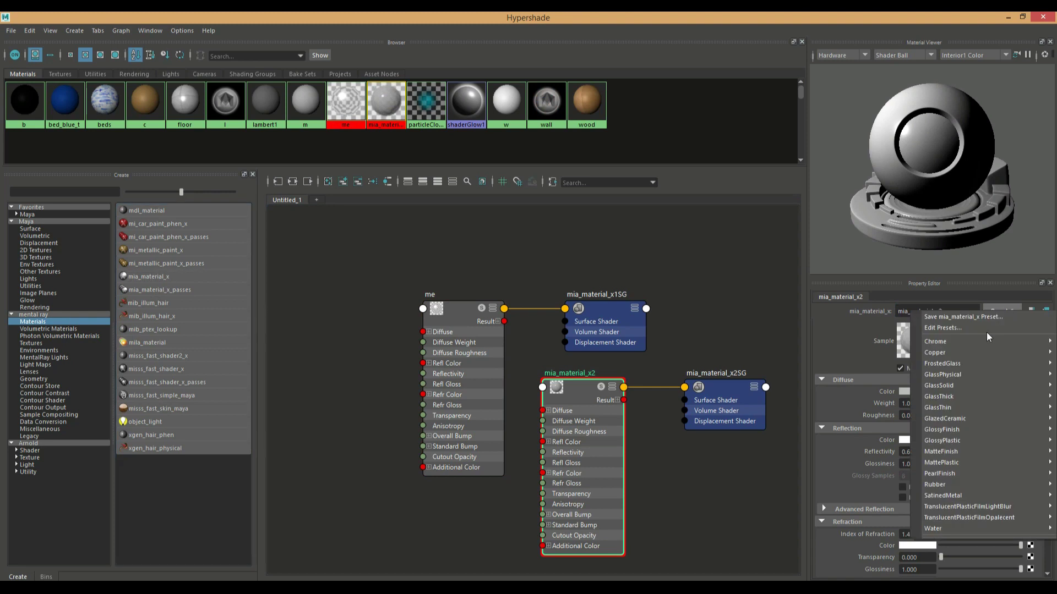
pyautogui.moveTo(969, 365)
pyautogui.click(846, 364)
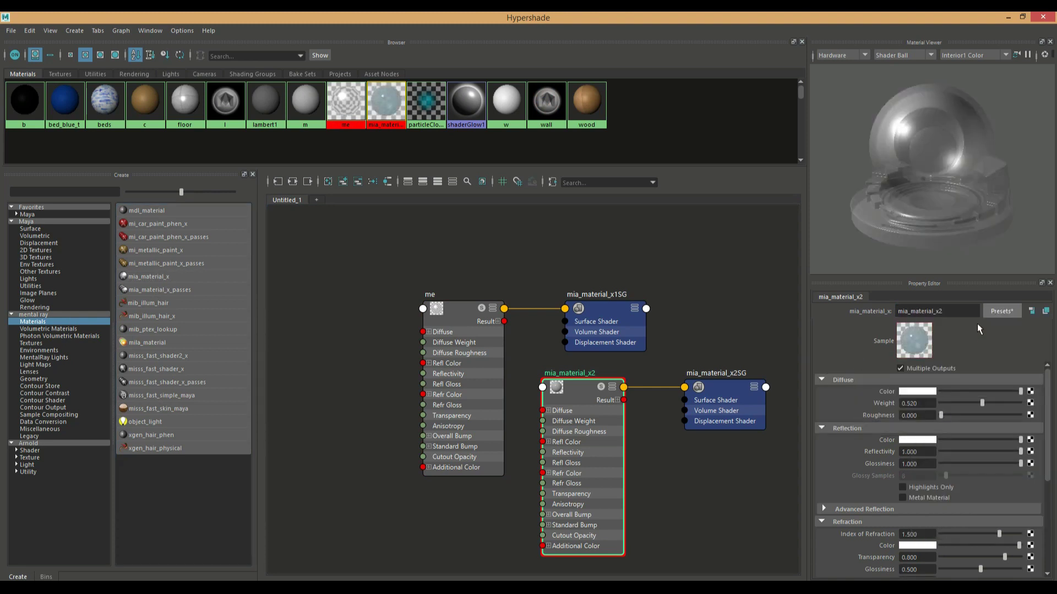
pyautogui.click(990, 312)
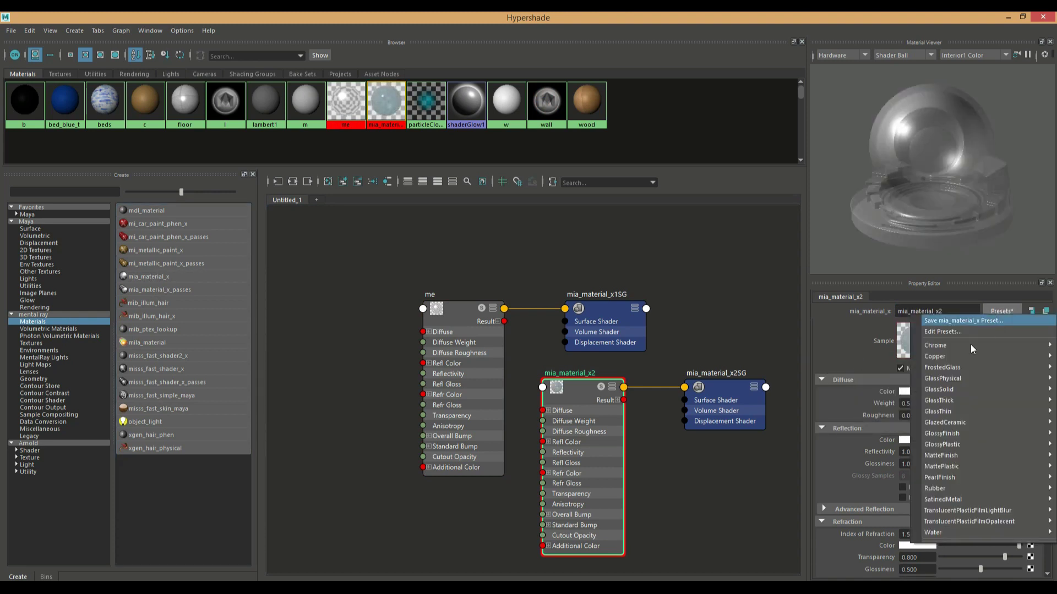
pyautogui.moveTo(945, 367)
pyautogui.click(868, 367)
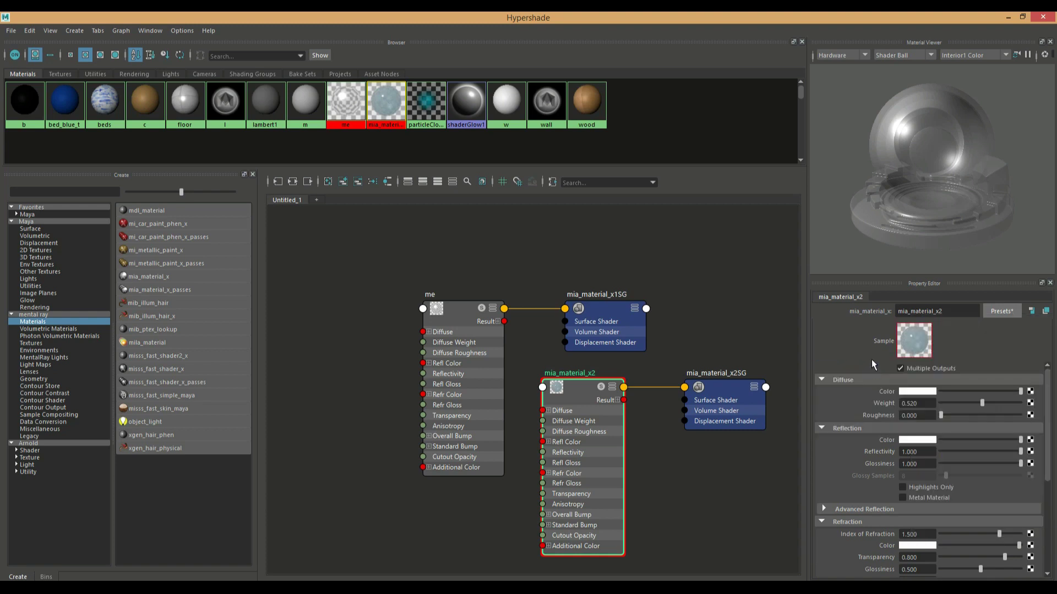
# Step: Rename the frosted glass material as "fg" and close the Hypershade
pyautogui.press('BackSpace')
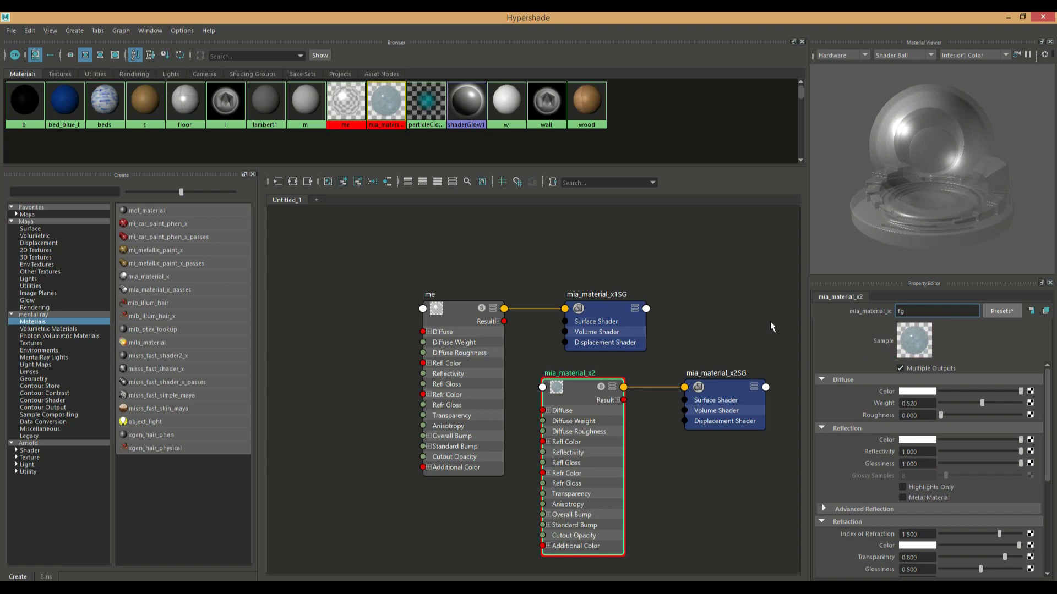
pyautogui.click(755, 315)
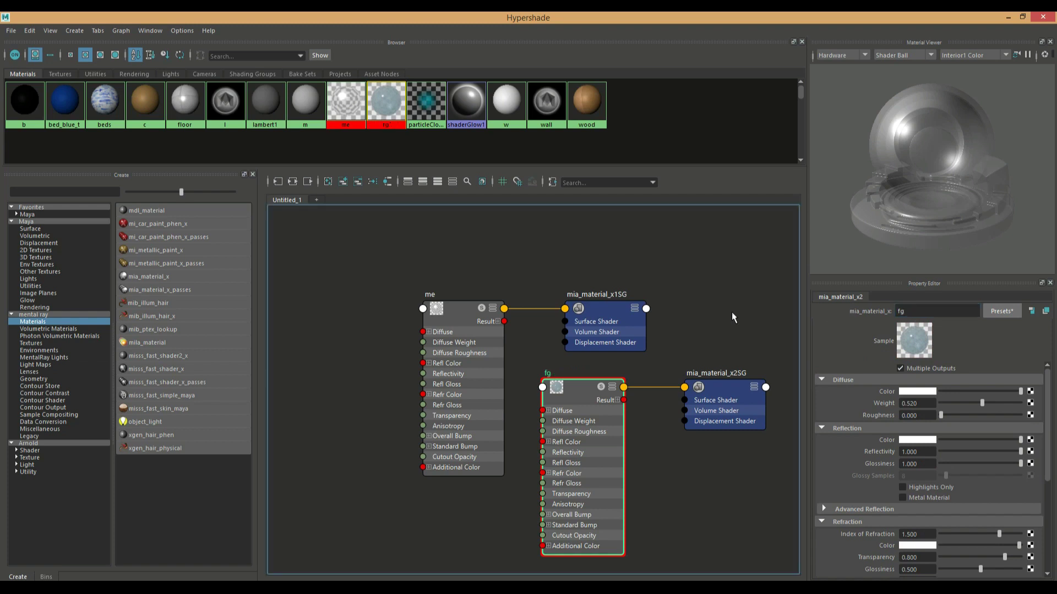
pyautogui.click(1043, 17)
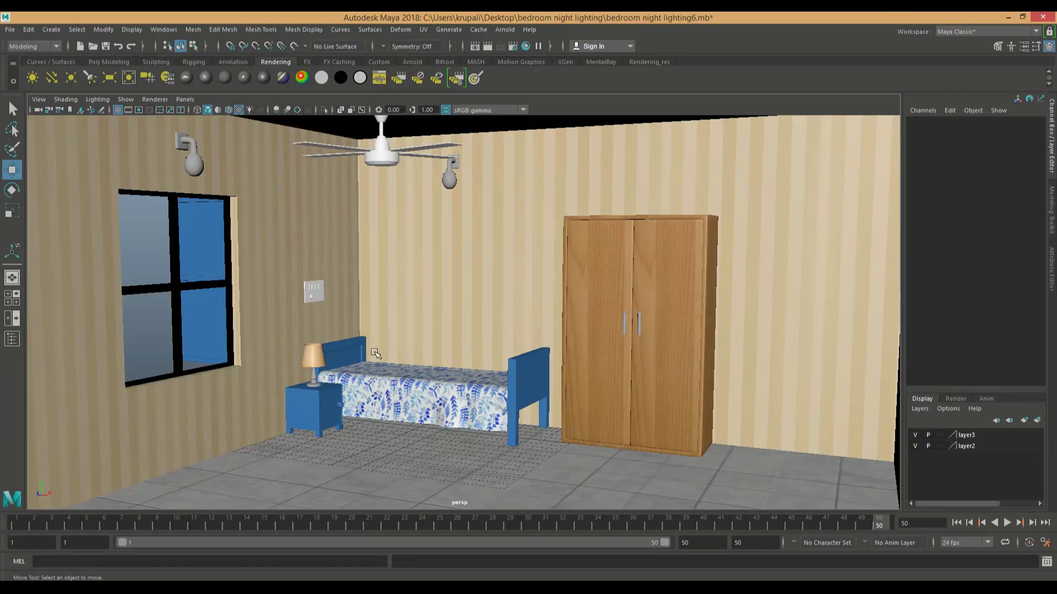
# Step: Assign the existing material "me" to the lamp base and both wardrobe door handles, then clear the selection
pyautogui.click(320, 375)
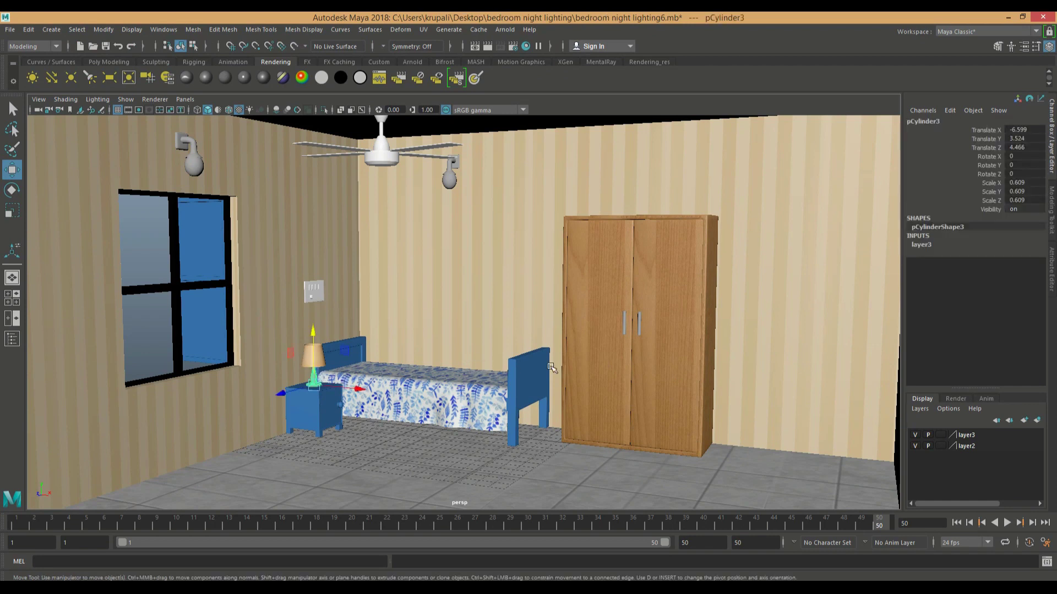
pyautogui.click(627, 322)
pyautogui.keyDown('shift'); pyautogui.click(641, 316); pyautogui.keyUp('shift')
pyautogui.moveTo(641, 316); pyautogui.dragTo(714, 572, button='right')
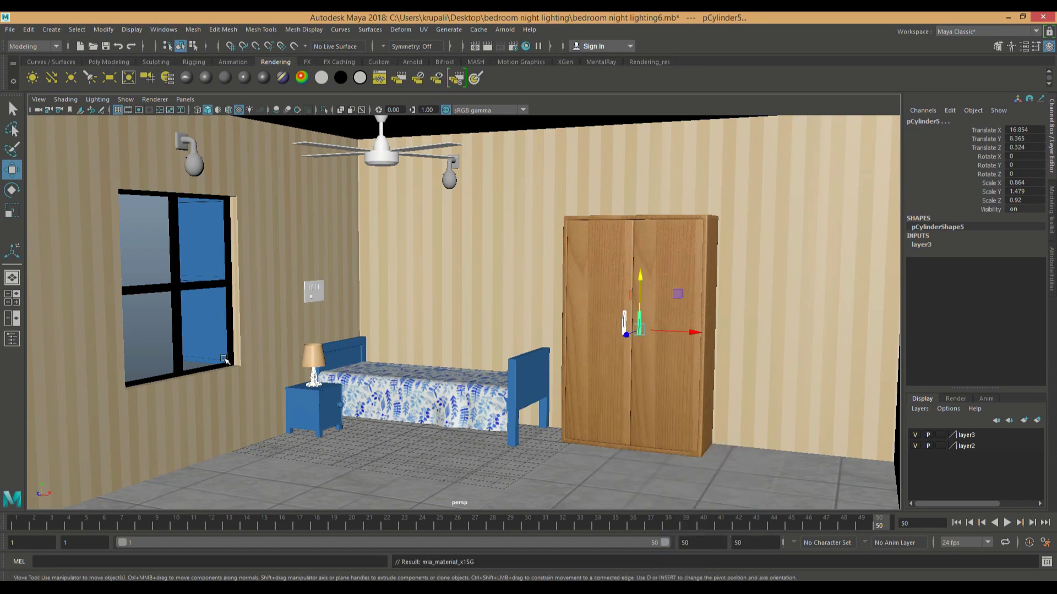
pyautogui.click(171, 351)
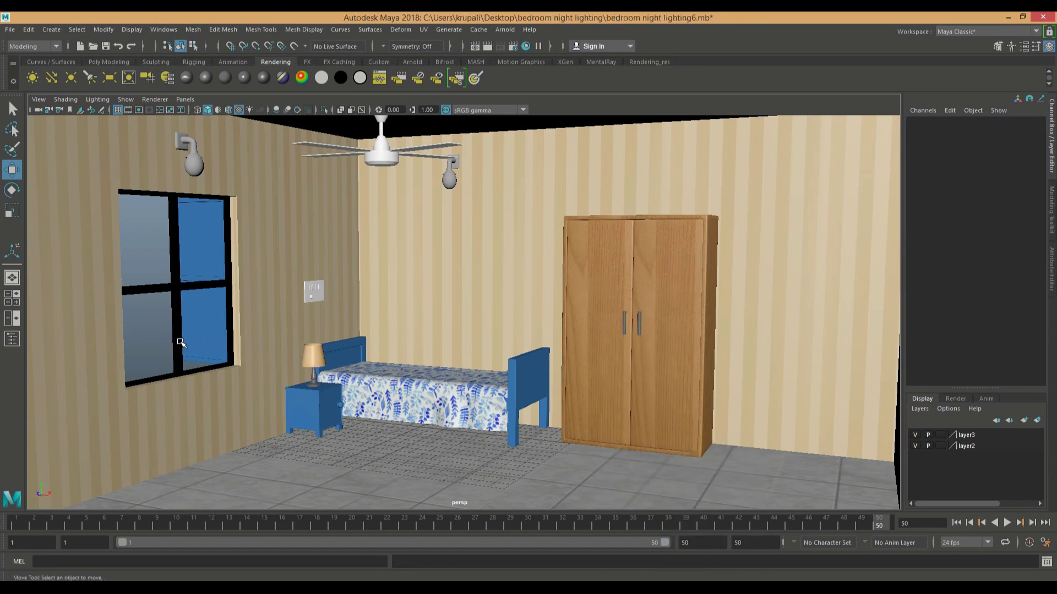
# Step: Select the lower glass panel faces of the blue window shutter and assign the existing material "fg" to them
pyautogui.click(204, 308)
pyautogui.press('f')
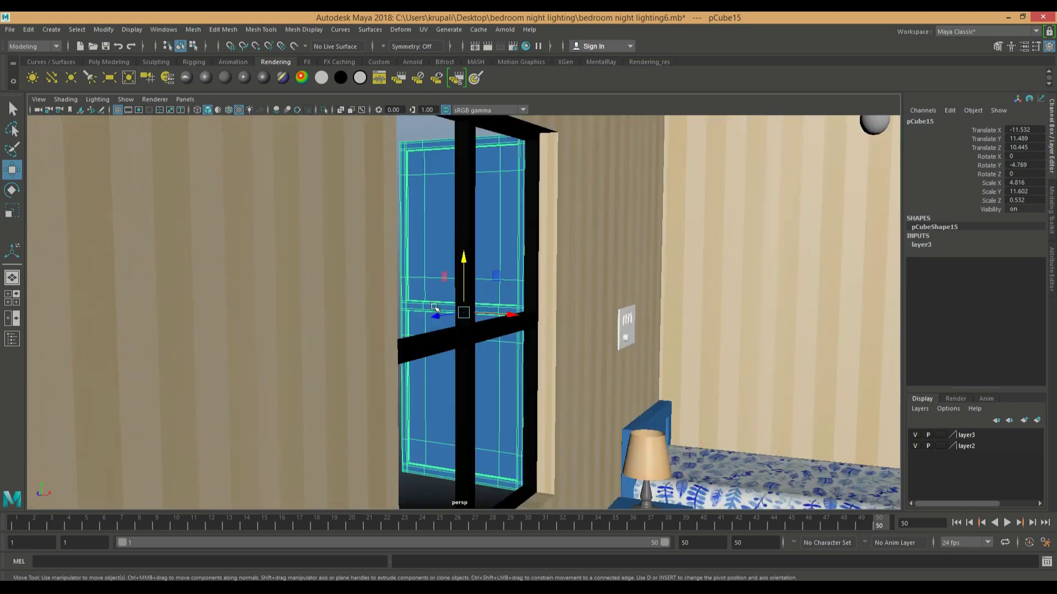
pyautogui.scroll(1, 445, 313)
pyautogui.scroll(4, 445, 313)
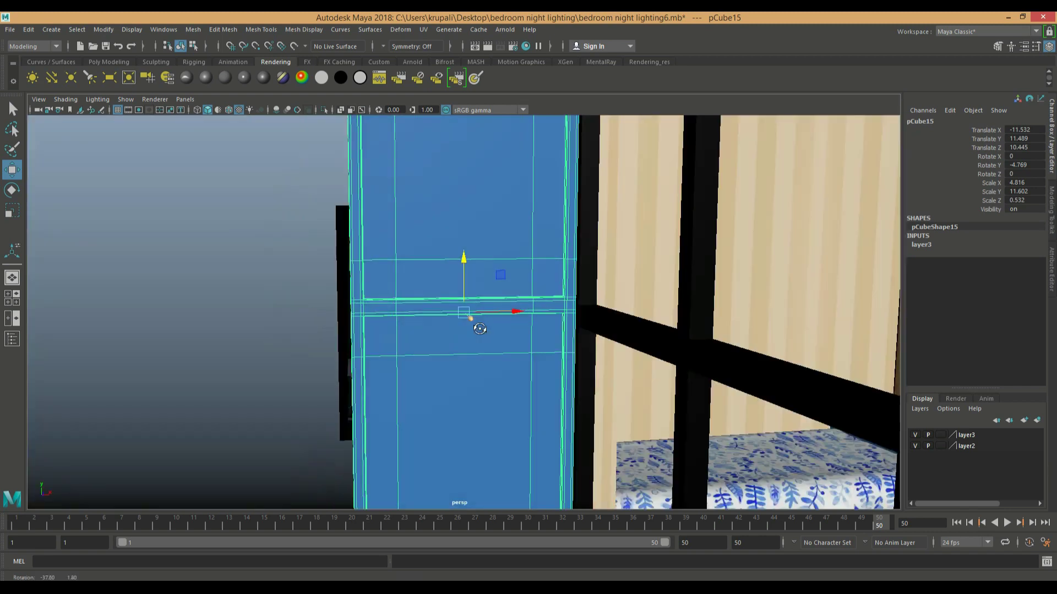
pyautogui.keyDown('alt'); pyautogui.moveTo(452, 287); pyautogui.dragTo(416, 316); pyautogui.keyUp('alt')
pyautogui.rightClick(416, 317)
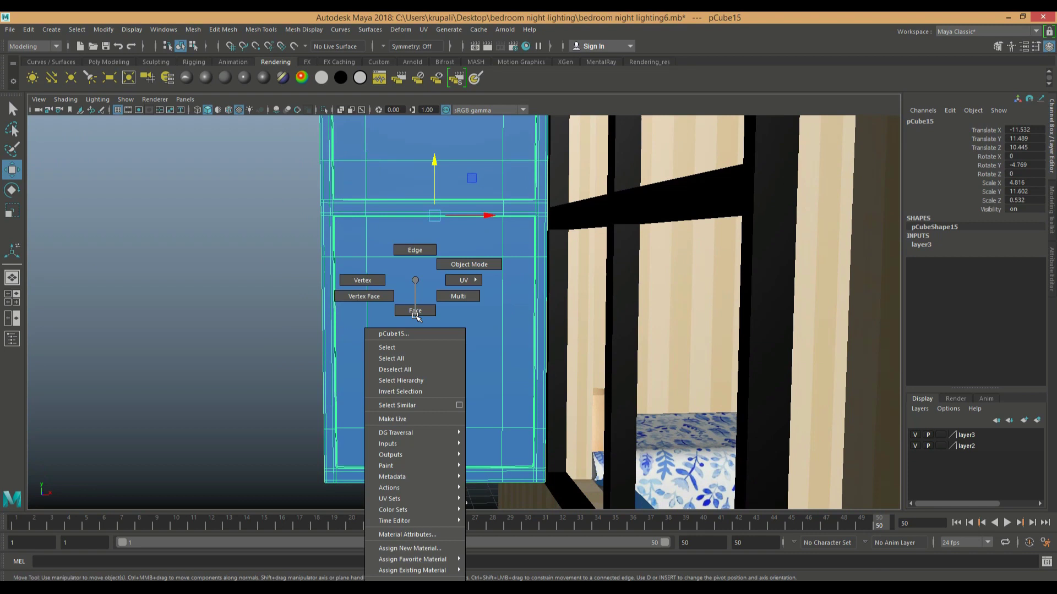
pyautogui.moveTo(366, 256)
pyautogui.mouseDown()
pyautogui.moveTo(467, 408)
pyautogui.moveTo(500, 433)
pyautogui.mouseUp()
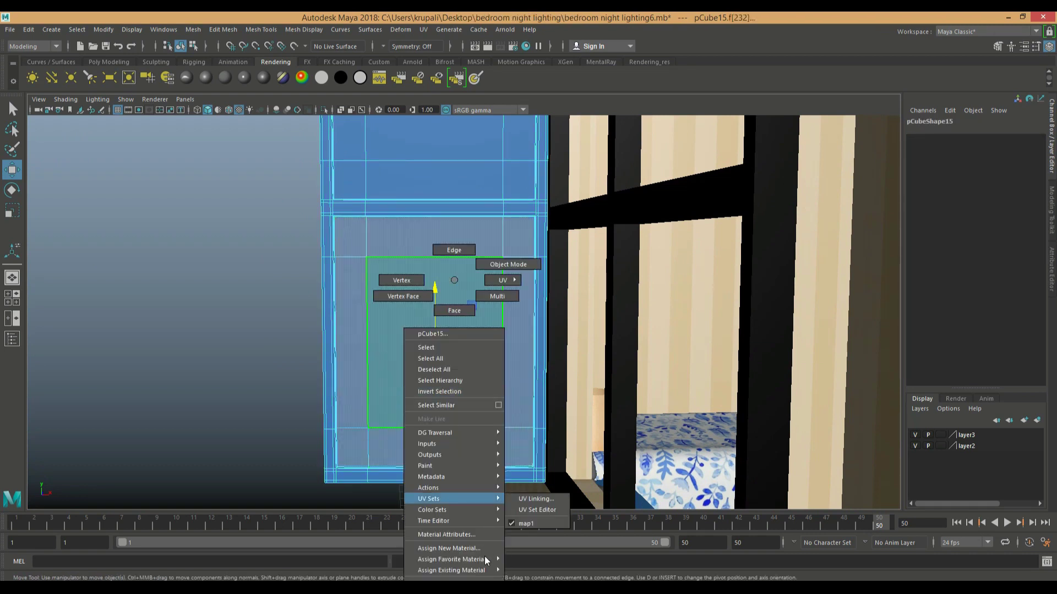
pyautogui.moveTo(486, 576)
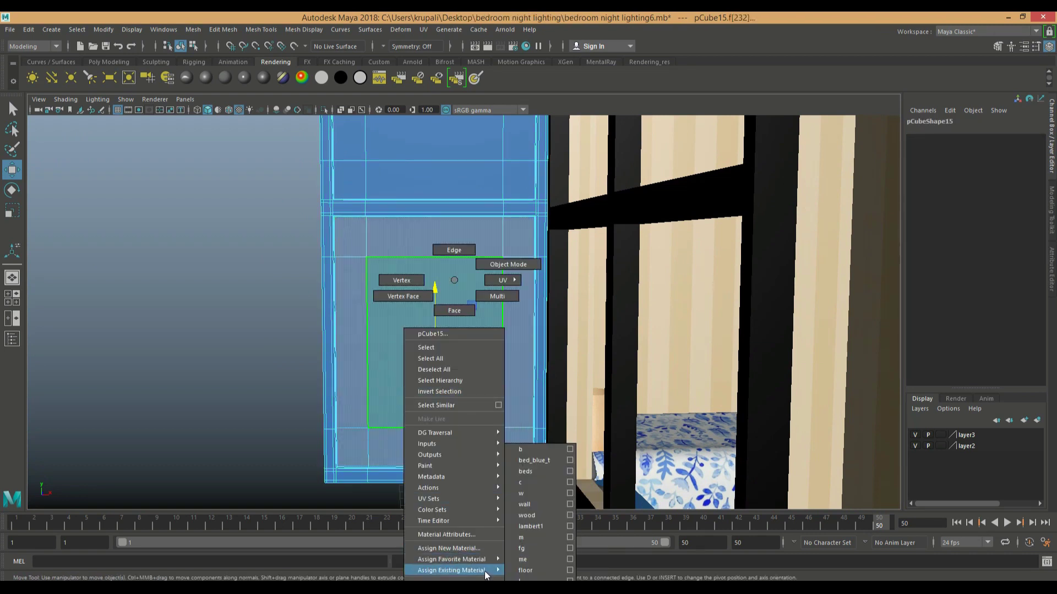
pyautogui.click(525, 551)
# Step: Assign the existing material "fg" to the shutter's upper glass panel faces and return the shutter to object mode
pyautogui.keyDown('alt'); pyautogui.moveTo(494, 413); pyautogui.dragTo(490, 449, button='middle'); pyautogui.keyUp('alt')
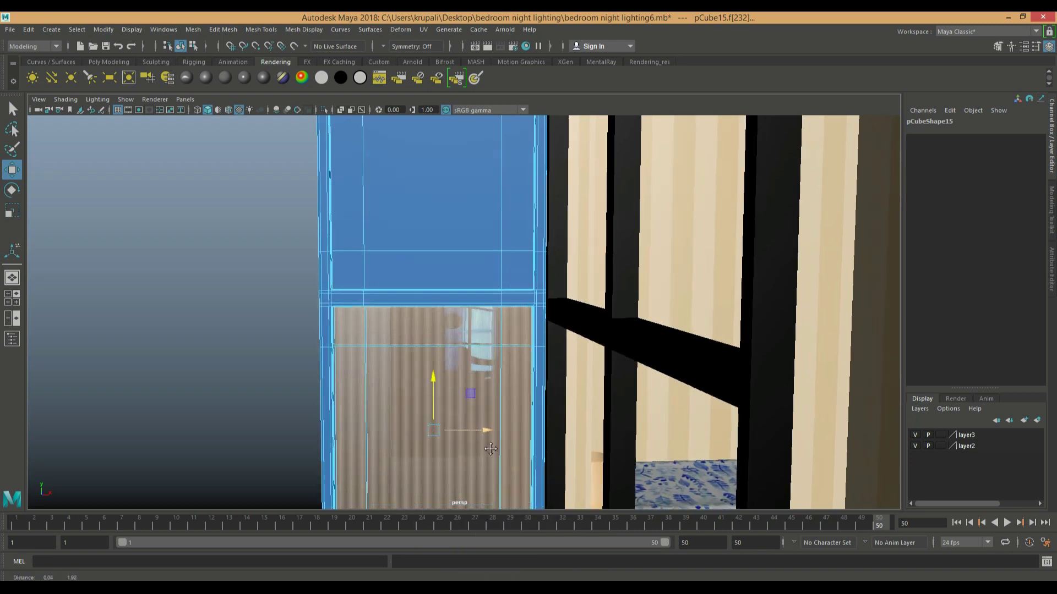
pyautogui.press('f')
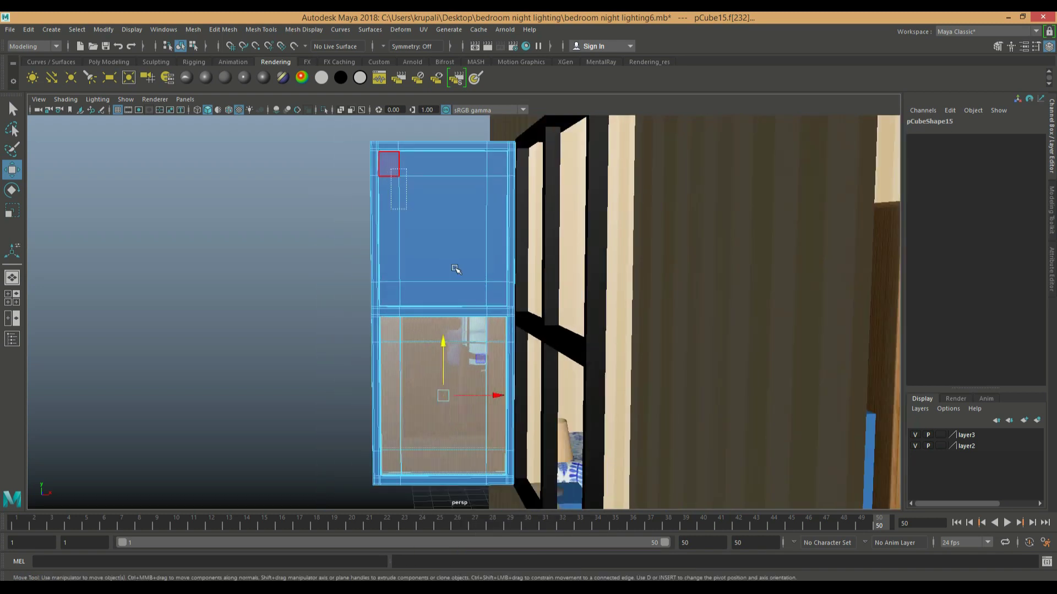
pyautogui.click(469, 267)
pyautogui.moveTo(469, 267); pyautogui.dragTo(553, 550, button='right')
pyautogui.click(298, 404)
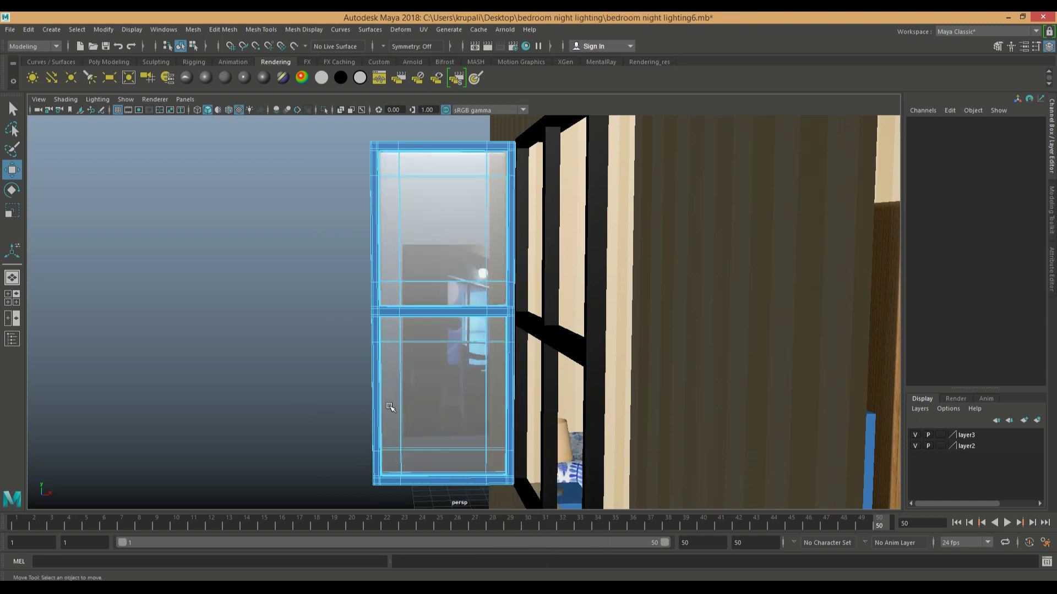
pyautogui.moveTo(430, 280); pyautogui.dragTo(483, 348, button='right')
pyautogui.moveTo(483, 266); pyautogui.dragTo(483, 266, button='right')
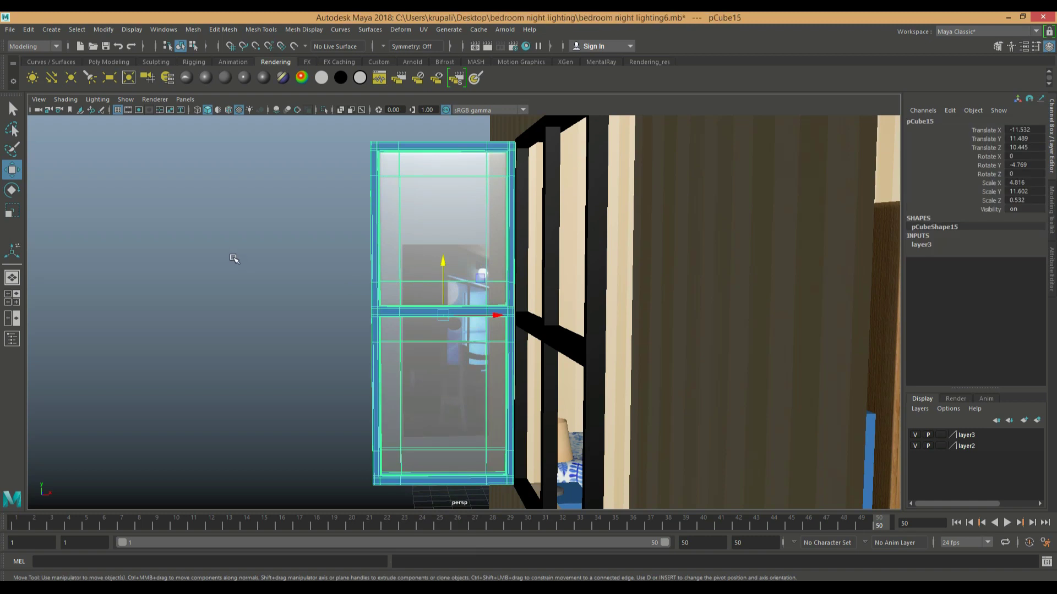
# Step: Recall the cameraView3 bookmark, select the bulbs of both wall lamps and assign a new Phong material to them
pyautogui.click(71, 109)
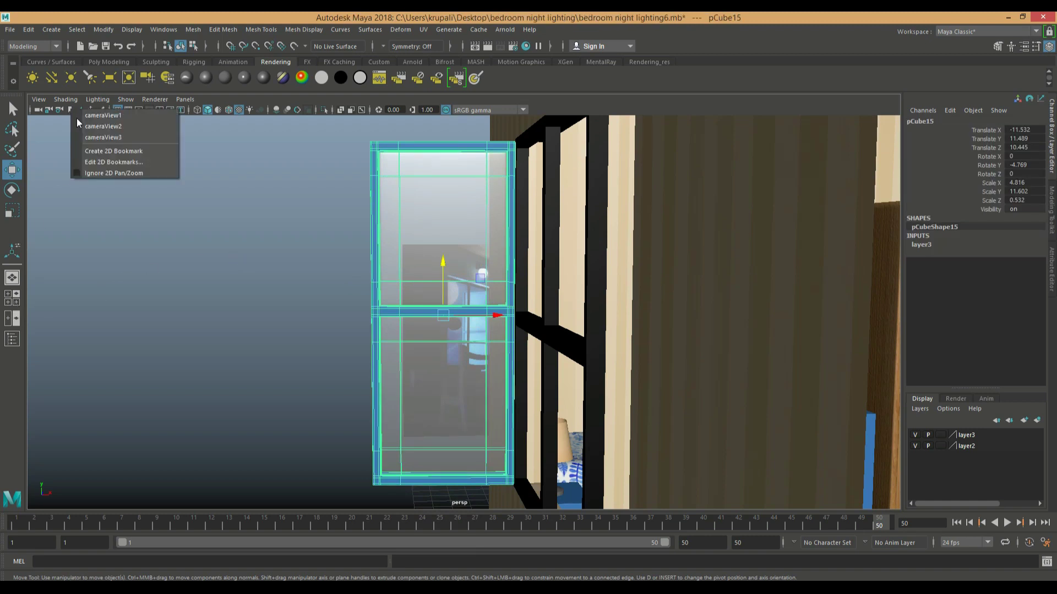
pyautogui.click(95, 134)
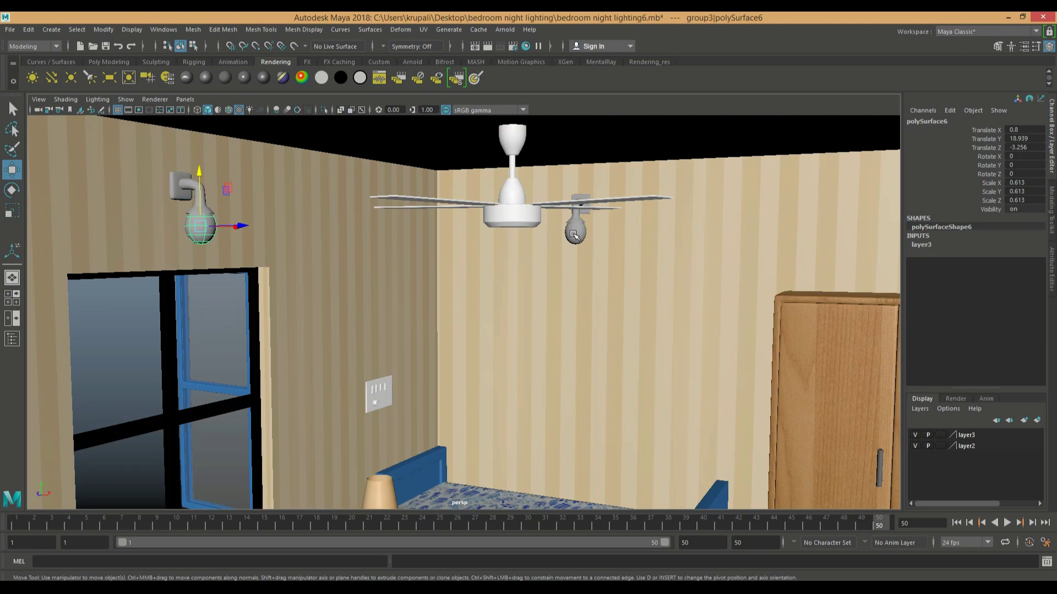
pyautogui.keyDown('shift'); pyautogui.click(575, 233); pyautogui.keyUp('shift')
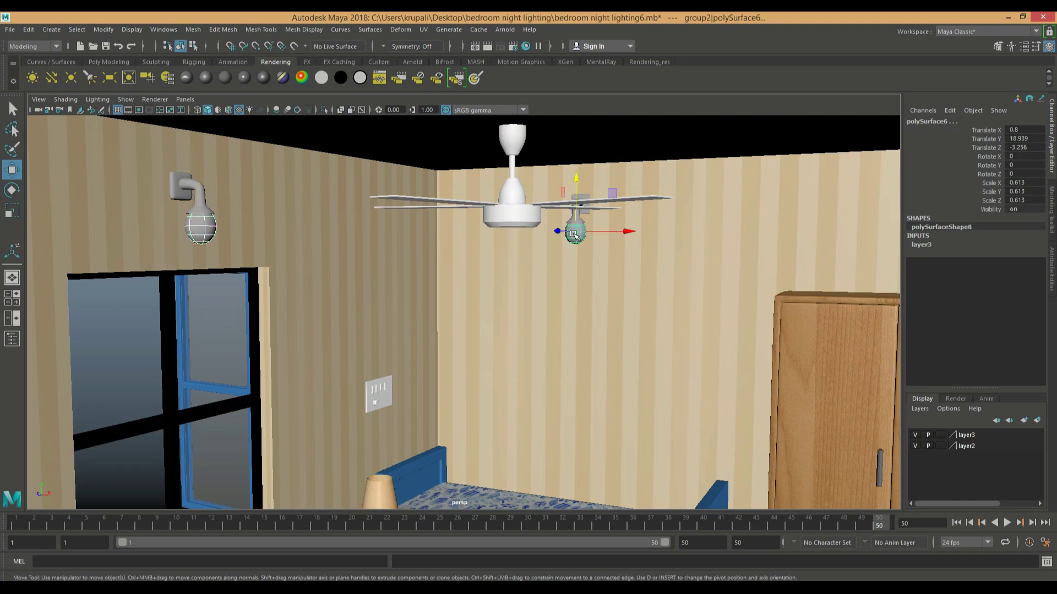
pyautogui.click(243, 80)
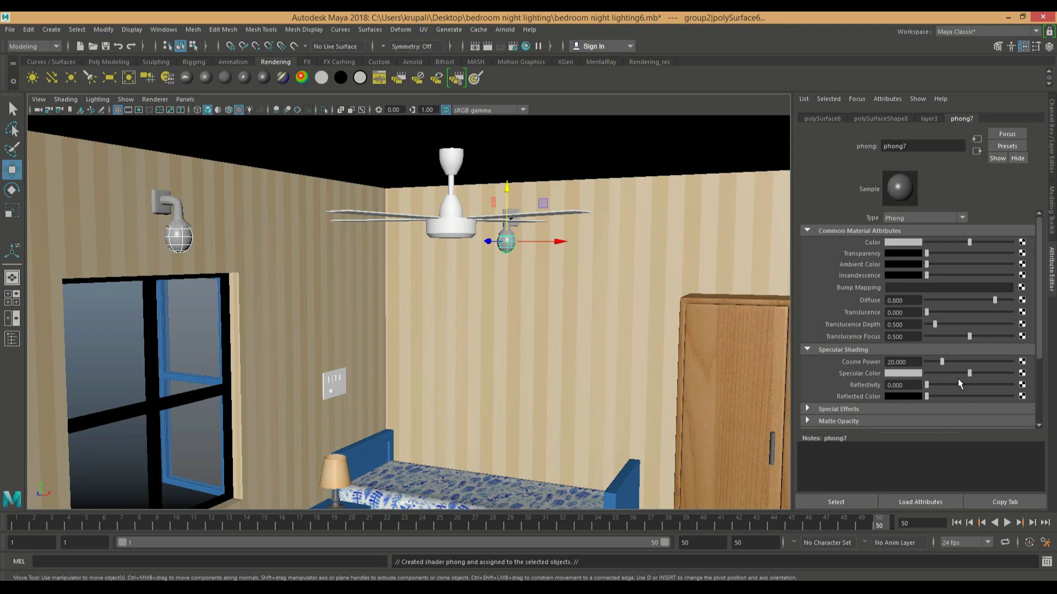
# Step: Map a mental ray mia_light_surface texture to the bulb material's ambient color and toggle its Use Lights option
pyautogui.click(1022, 265)
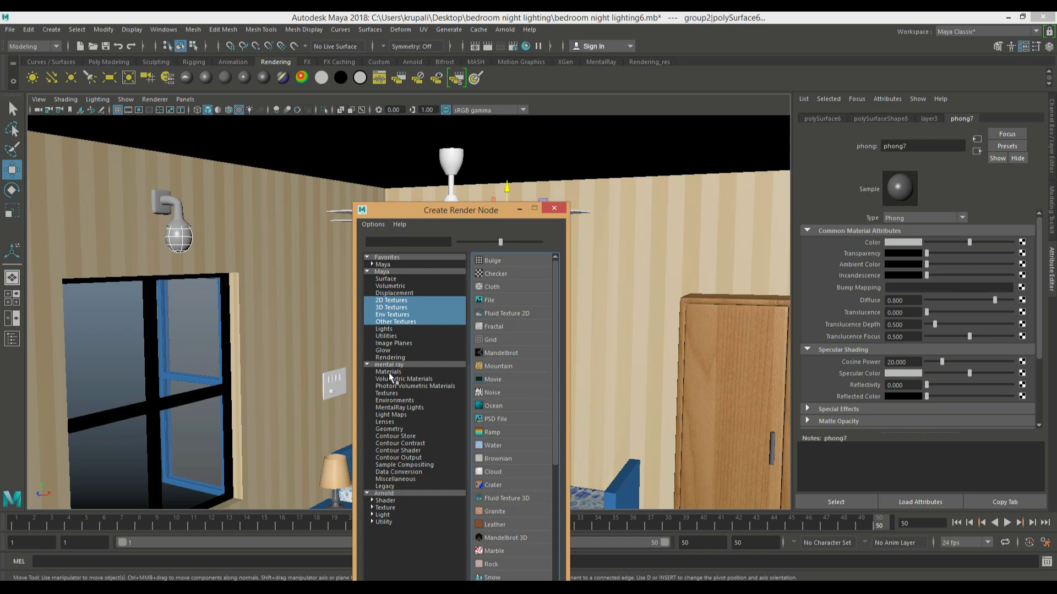
pyautogui.click(393, 393)
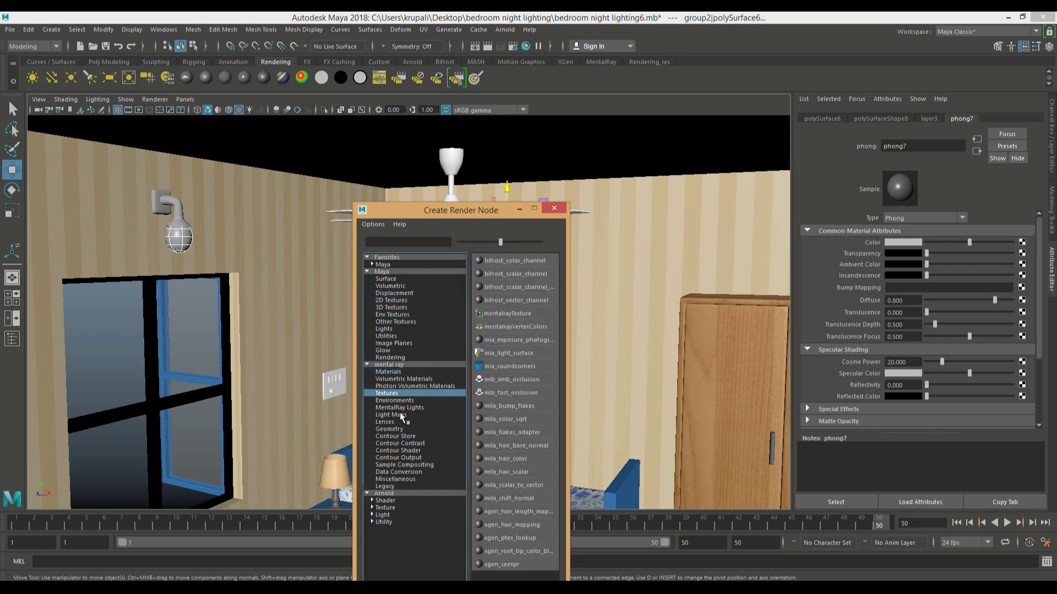
pyautogui.click(500, 353)
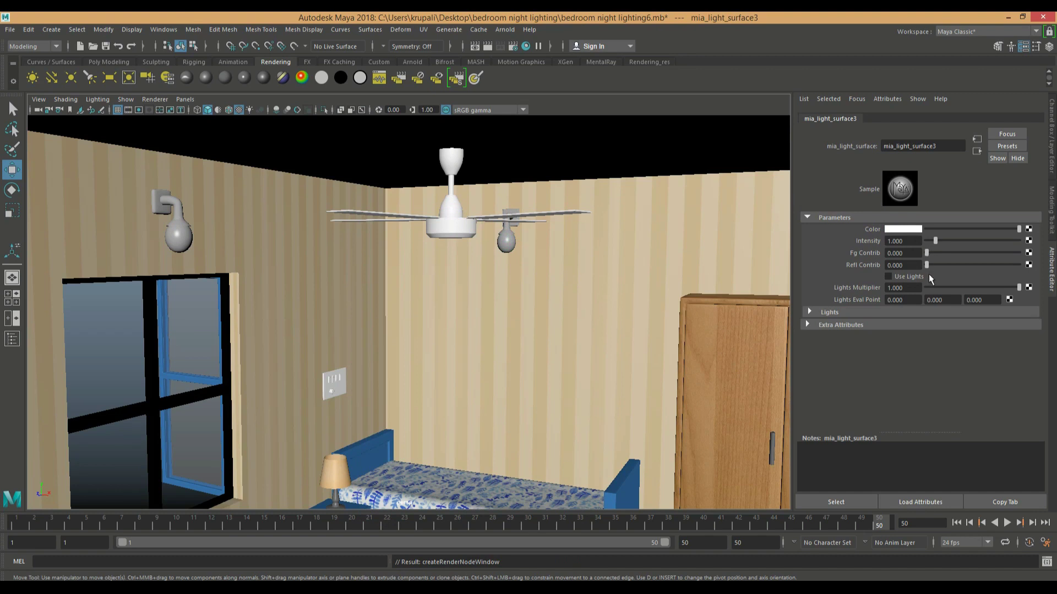
pyautogui.click(888, 276)
pyautogui.click(909, 231)
pyautogui.click(907, 230)
pyautogui.click(1052, 161)
# Step: Select the arms and mounting plates of both wall lamps and assign a new Blinn material with reflectivity 0
pyautogui.click(204, 205)
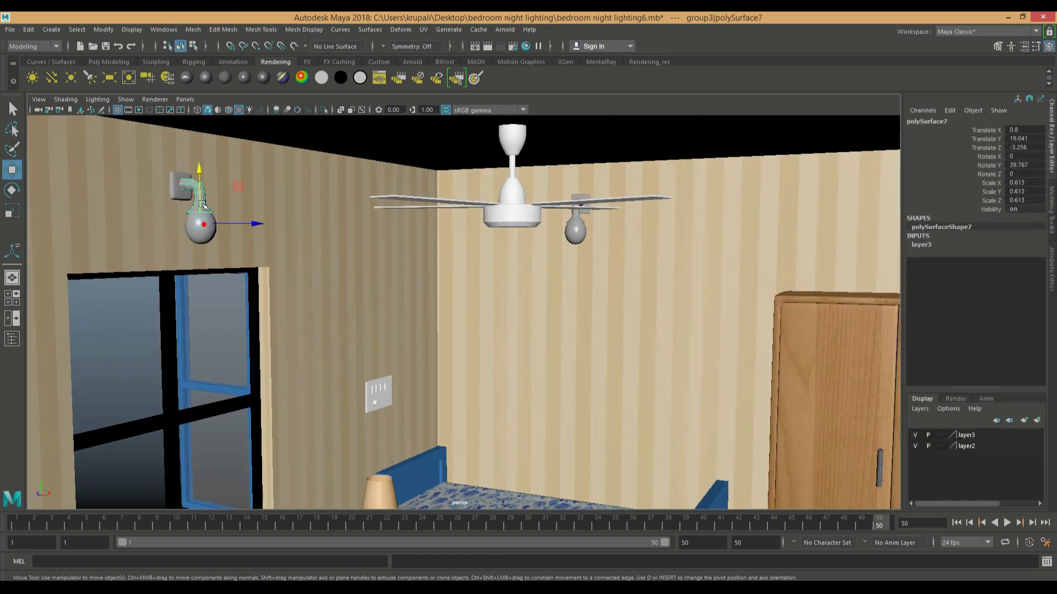
pyautogui.click(325, 133)
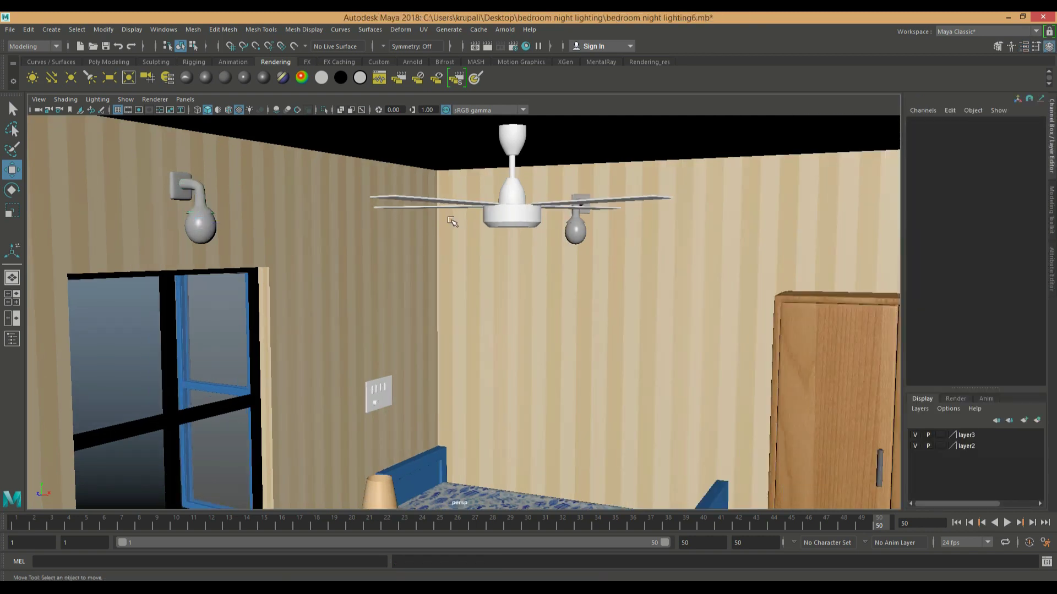
pyautogui.click(207, 195)
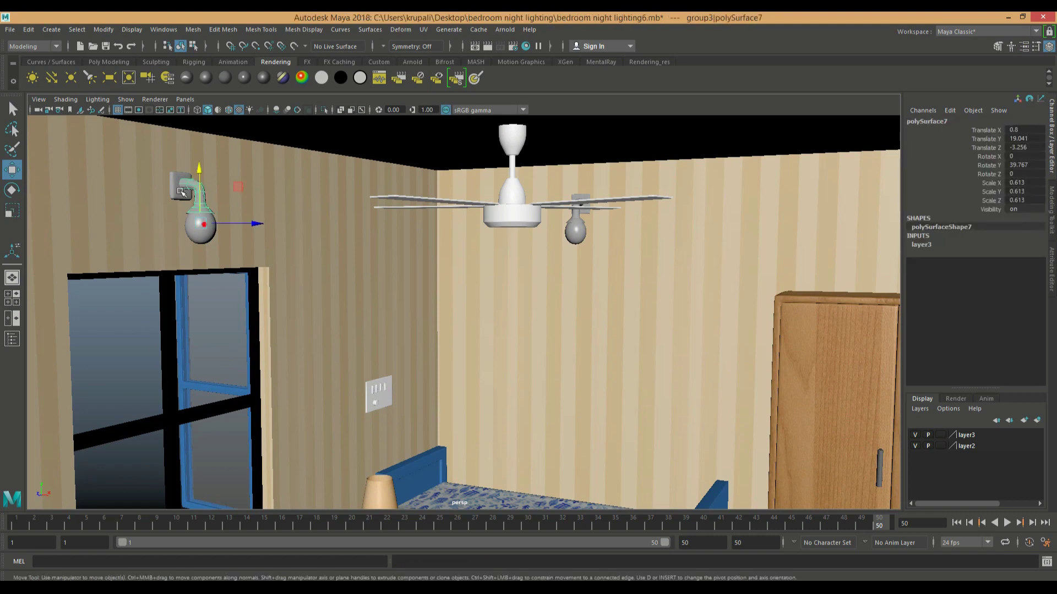
pyautogui.keyDown('shift'); pyautogui.click(575, 220); pyautogui.keyUp('shift')
pyautogui.scroll(-2, 665, 255)
pyautogui.keyDown('alt'); pyautogui.moveTo(638, 282); pyautogui.dragTo(602, 288); pyautogui.keyUp('alt')
pyautogui.click(627, 226)
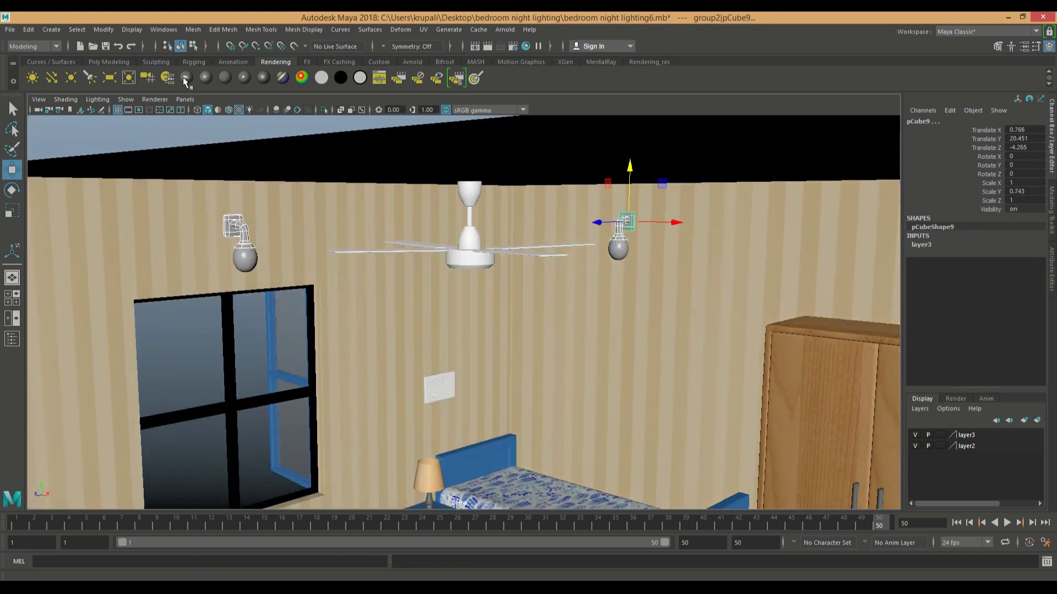
pyautogui.click(205, 78)
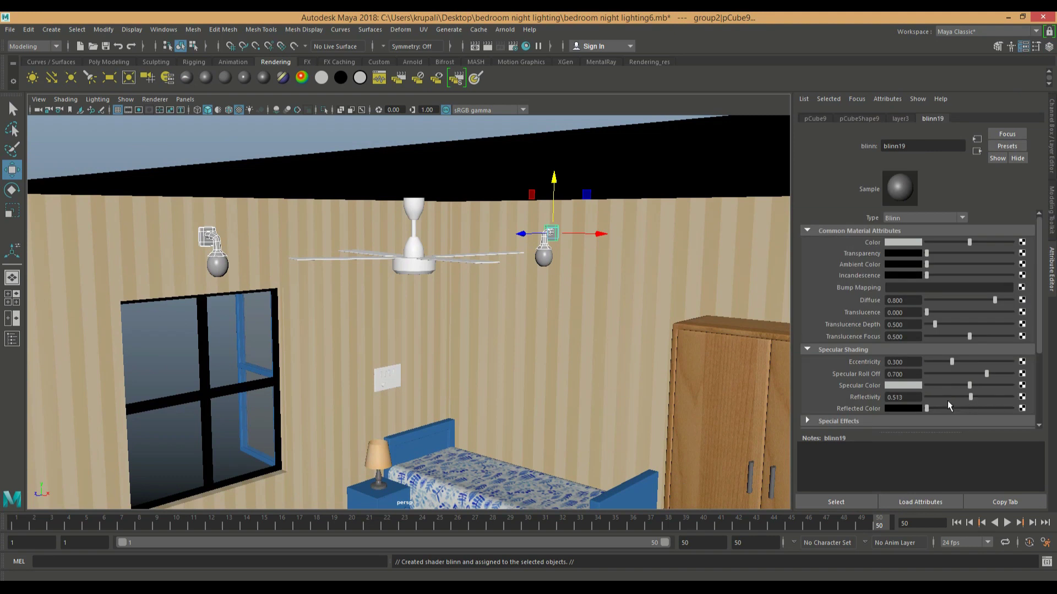
# Step: Sample the dark wall lamp holder in the bedroom reference image as the new Blinn material's color
pyautogui.keyDown('alt'); pyautogui.moveTo(363, 291); pyautogui.dragTo(66, 286, button='middle'); pyautogui.keyUp('alt')
pyautogui.keyDown('alt'); pyautogui.moveTo(504, 293); pyautogui.dragTo(658, 306, button='right'); pyautogui.keyUp('alt')
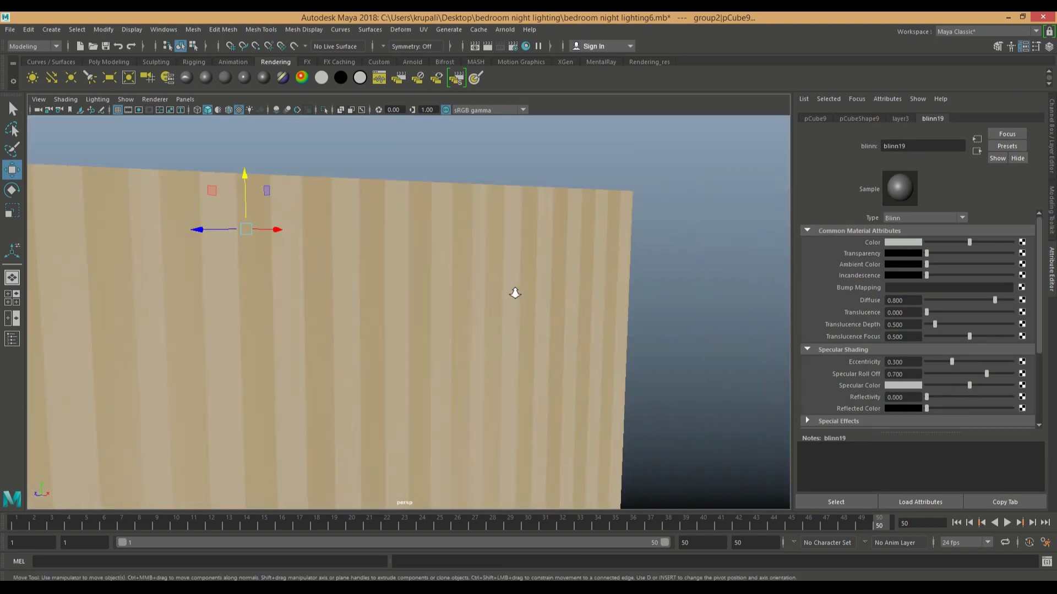
pyautogui.keyDown('alt'); pyautogui.moveTo(659, 305); pyautogui.dragTo(588, 273); pyautogui.keyUp('alt')
pyautogui.scroll(3, 440, 292)
pyautogui.keyDown('alt'); pyautogui.moveTo(448, 293); pyautogui.dragTo(468, 292, button='middle'); pyautogui.keyUp('alt')
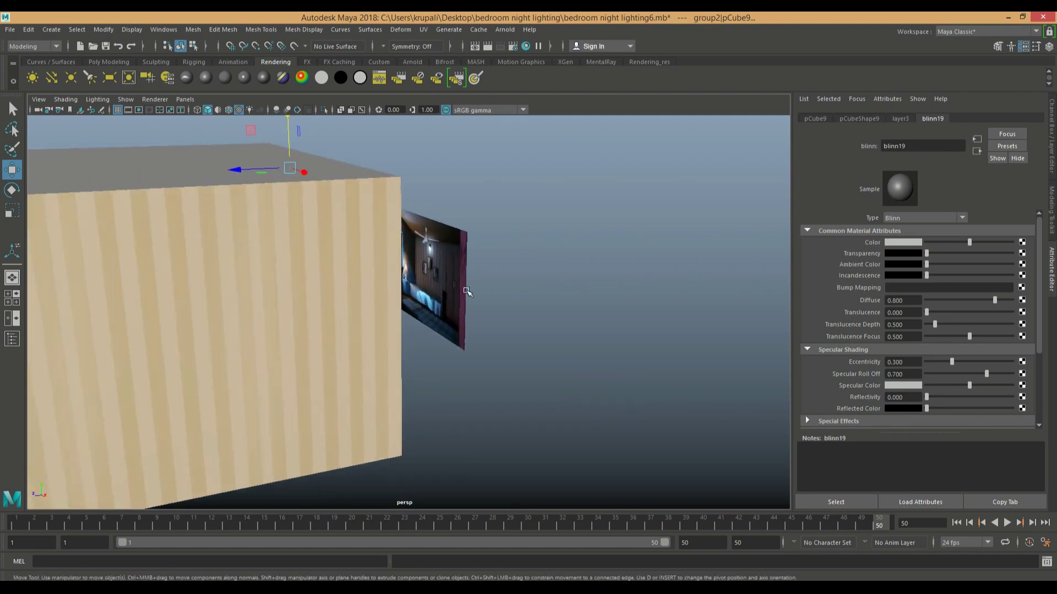
pyautogui.scroll(5, 440, 287)
pyautogui.keyDown('alt'); pyautogui.moveTo(440, 287); pyautogui.dragTo(414, 342); pyautogui.keyUp('alt')
pyautogui.scroll(4, 574, 380)
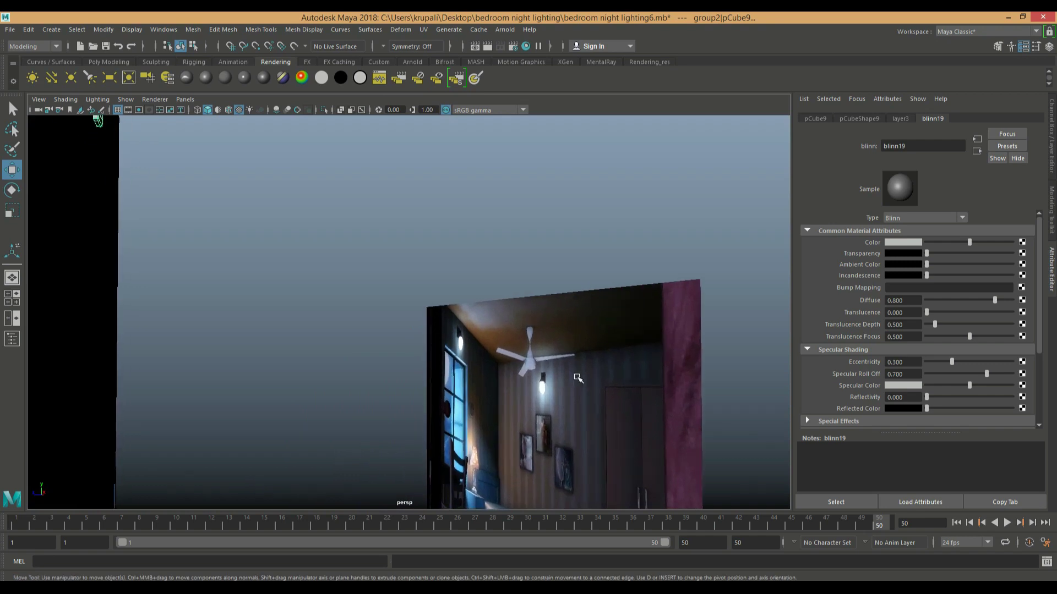
pyautogui.scroll(5, 574, 379)
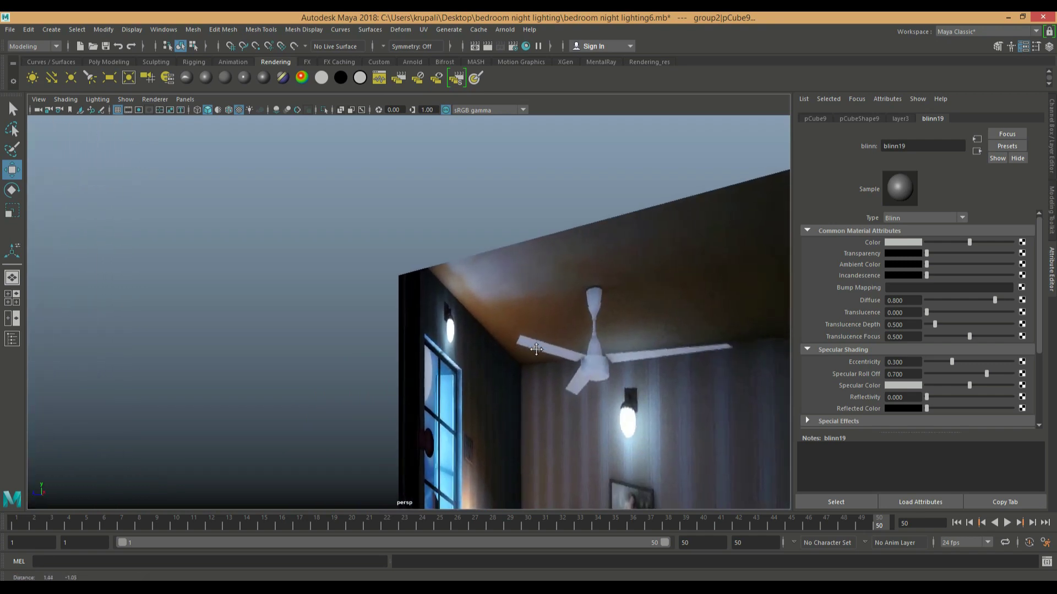
pyautogui.click(908, 245)
pyautogui.click(844, 219)
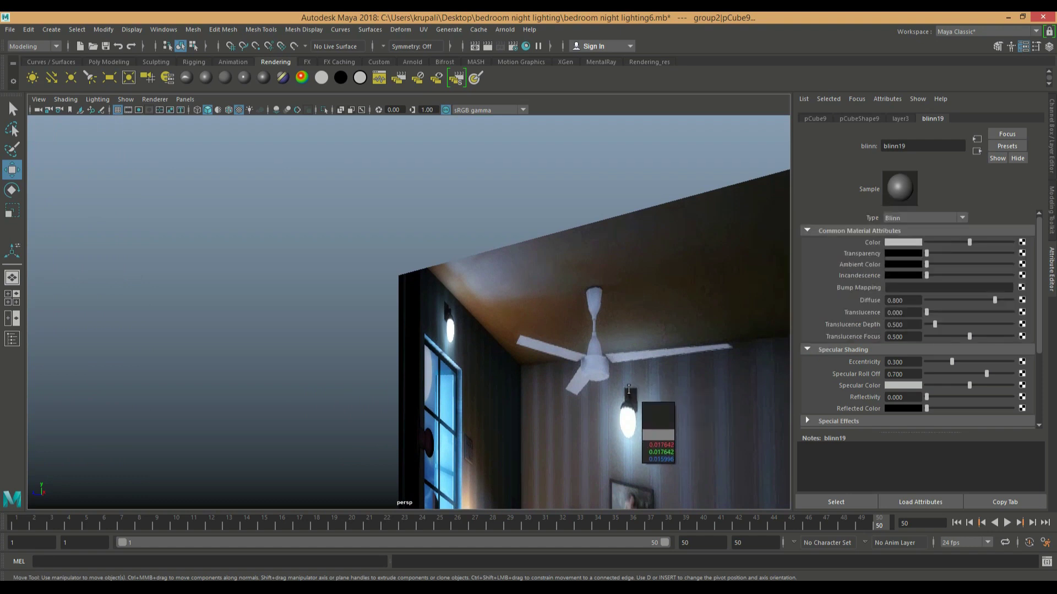
pyautogui.click(629, 389)
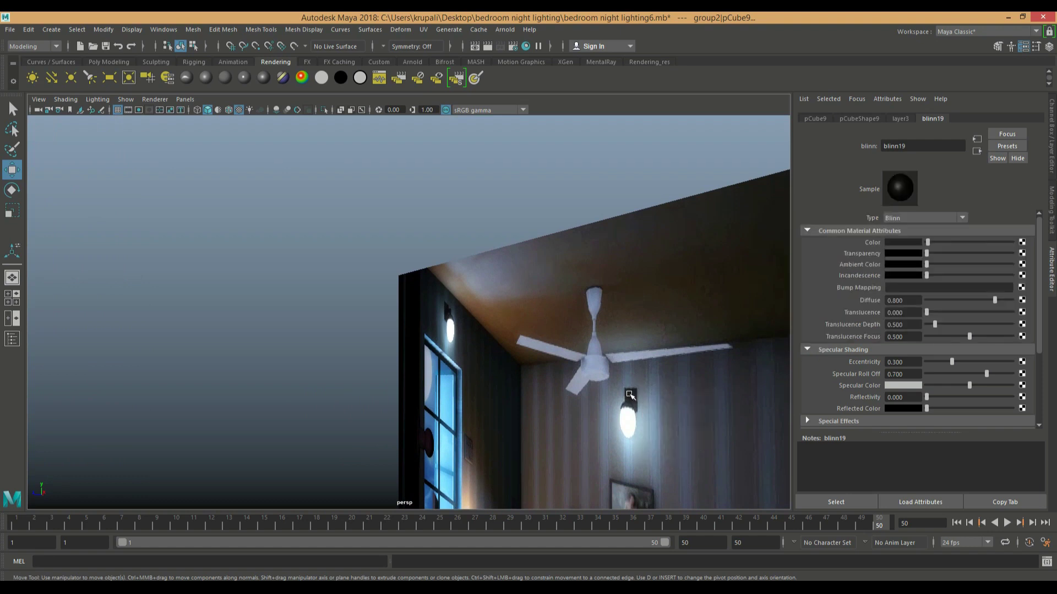
pyautogui.click(895, 249)
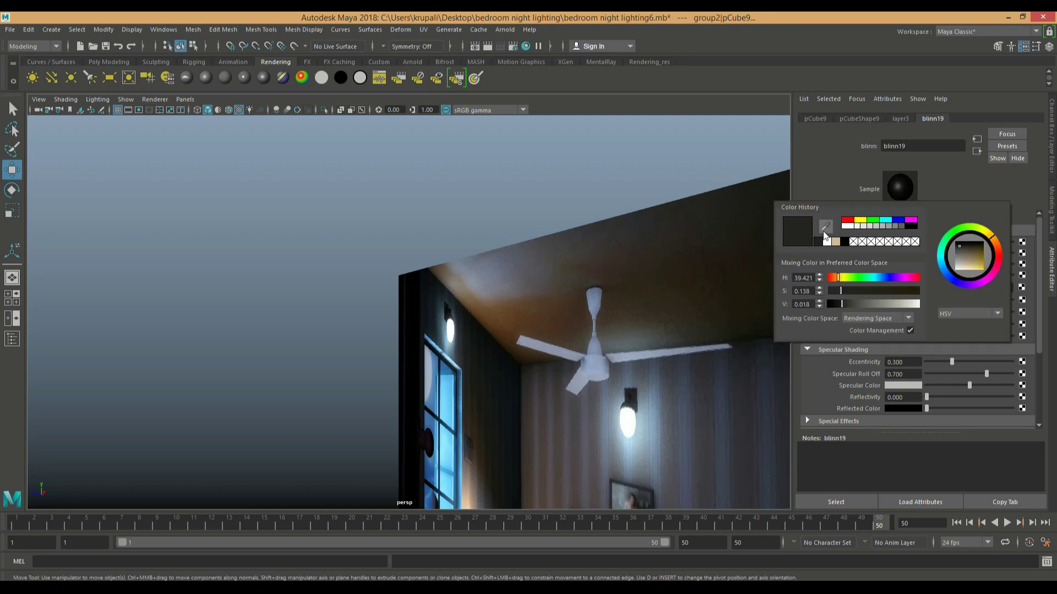
pyautogui.click(826, 223)
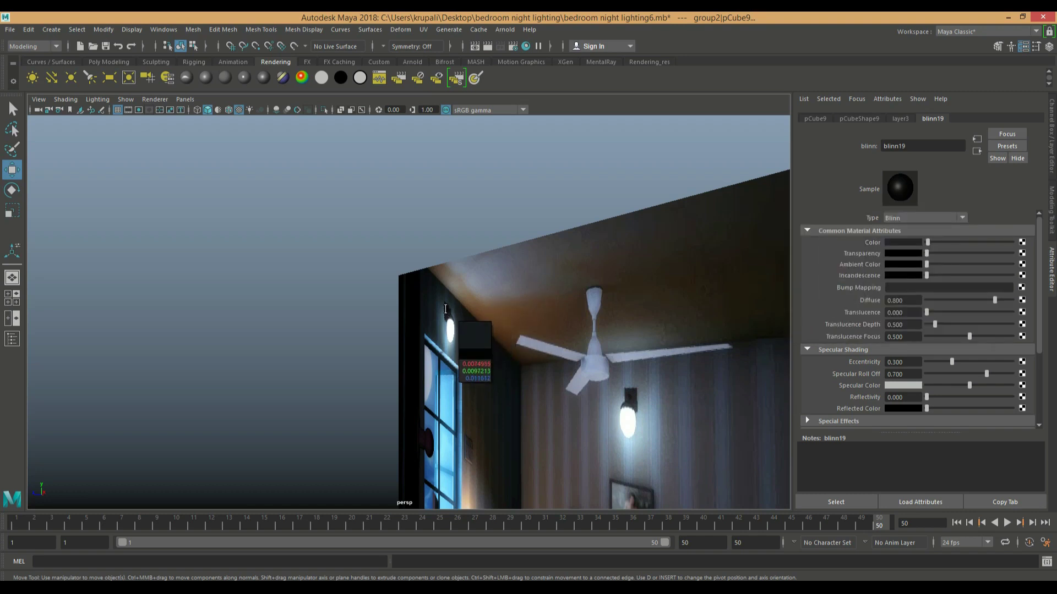
pyautogui.click(625, 391)
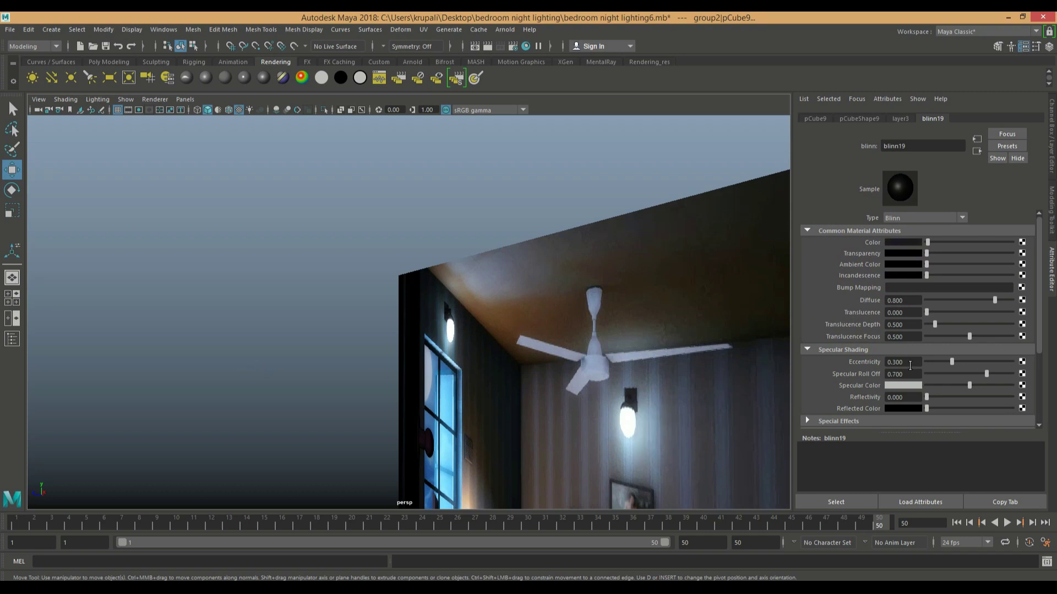
# Step: Adjust the Blinn's hue, saturation and value to a dark brown, and darken its specular color
pyautogui.click(906, 246)
pyautogui.click(905, 244)
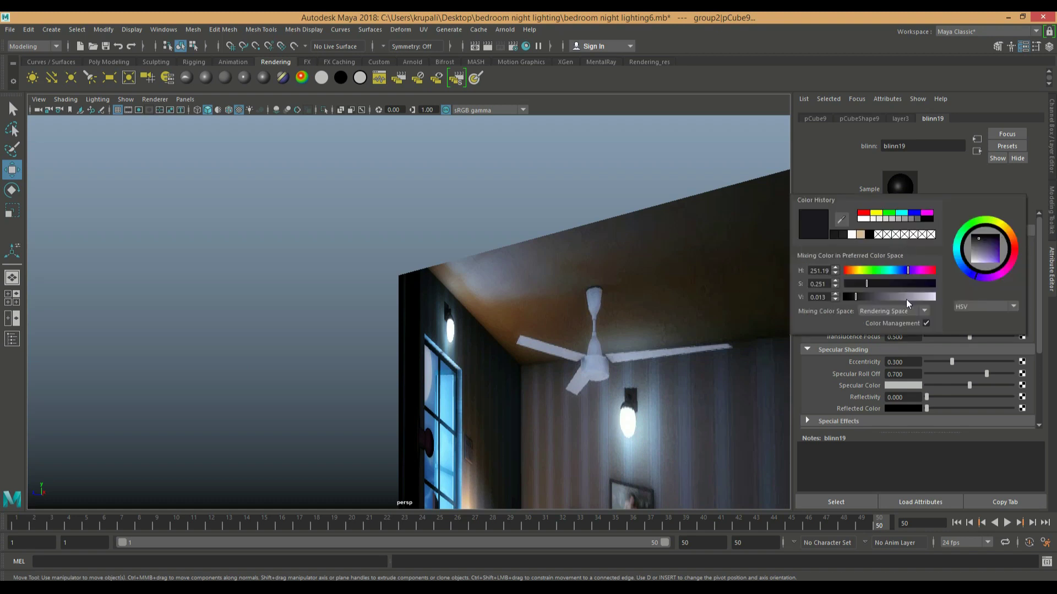
pyautogui.moveTo(857, 301); pyautogui.dragTo(865, 302)
pyautogui.click(1015, 249)
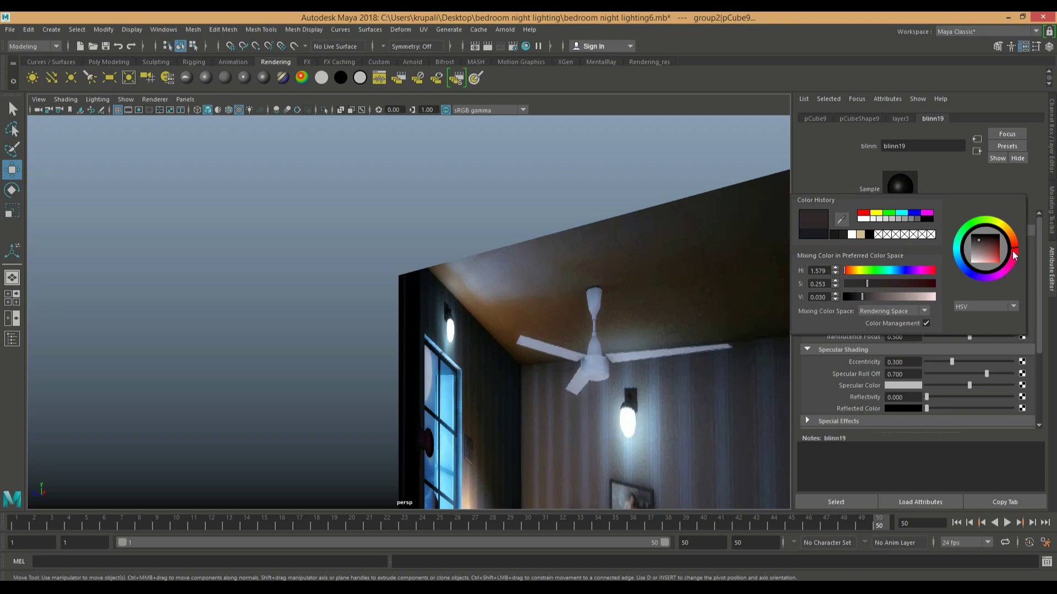
pyautogui.click(1015, 244)
pyautogui.click(906, 283)
pyautogui.click(872, 298)
pyautogui.moveTo(869, 298); pyautogui.dragTo(863, 299)
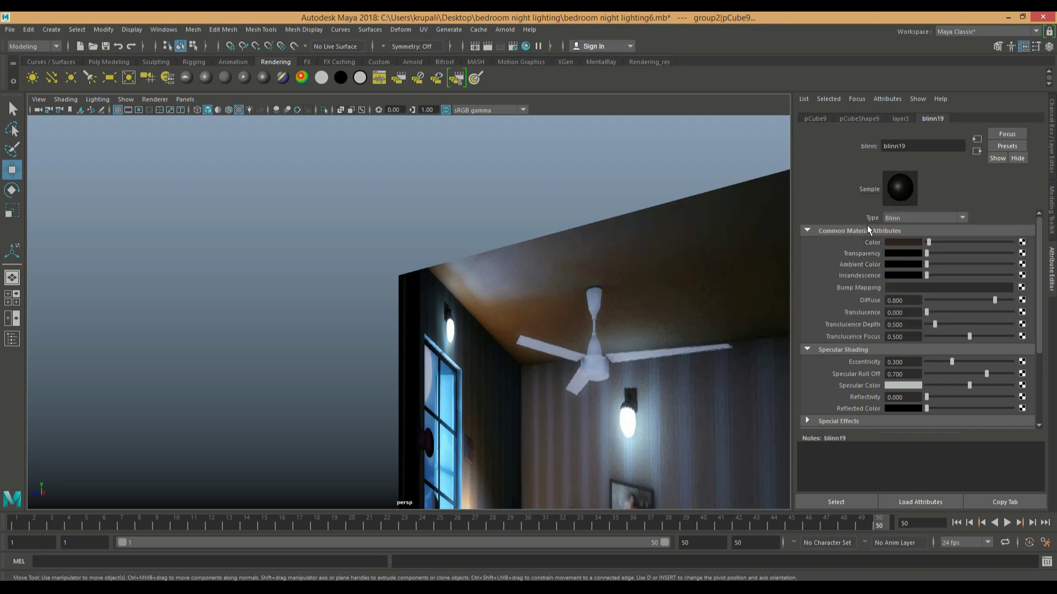
pyautogui.click(940, 385)
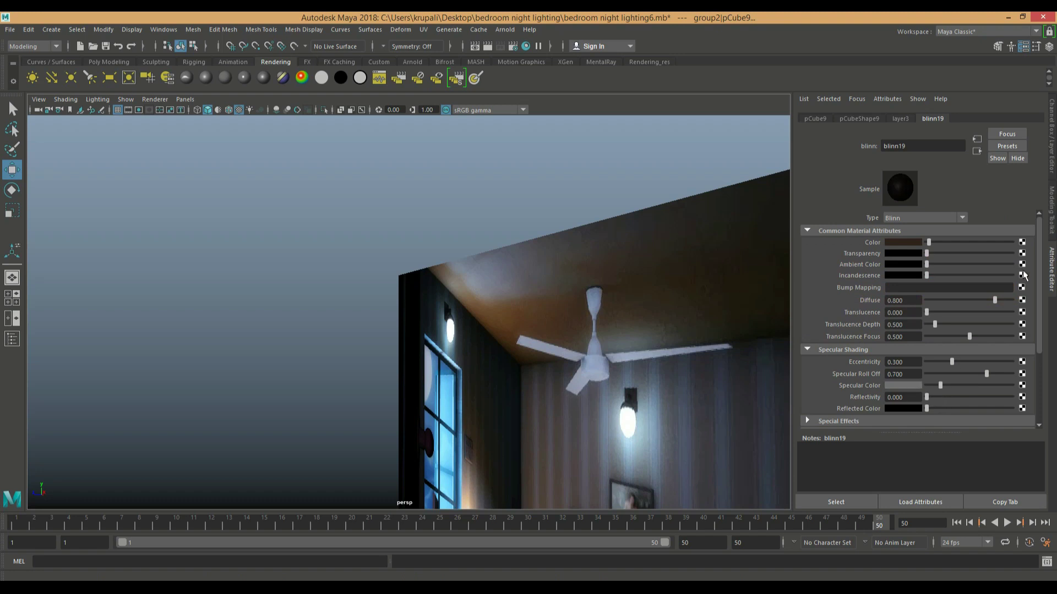
pyautogui.click(1050, 172)
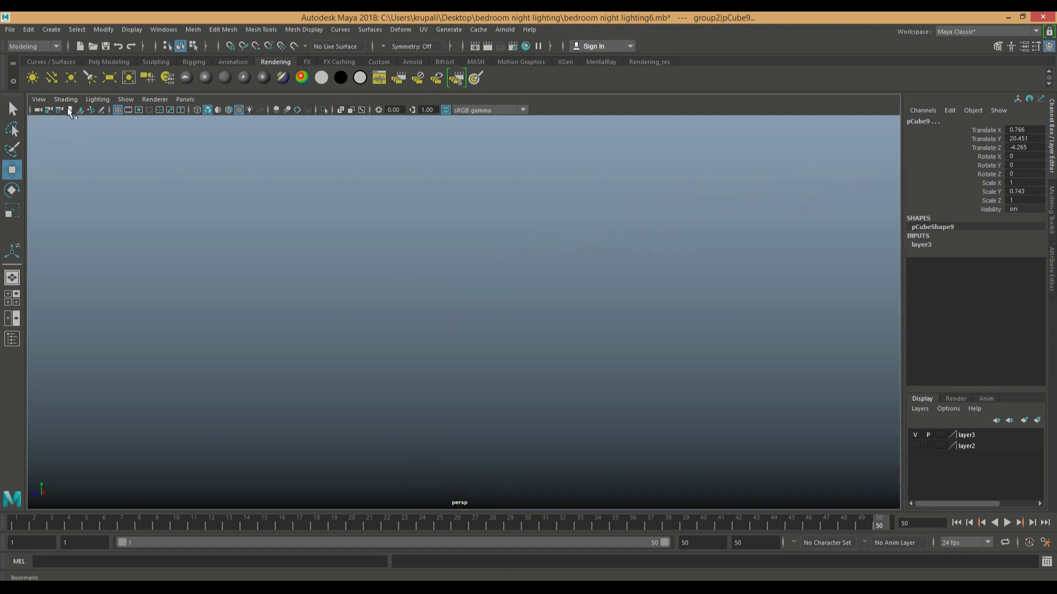
# Step: Restore the saved cameraView3 view and keyframe the ceiling fan blades at frame 1
pyautogui.click(69, 109)
pyautogui.click(81, 139)
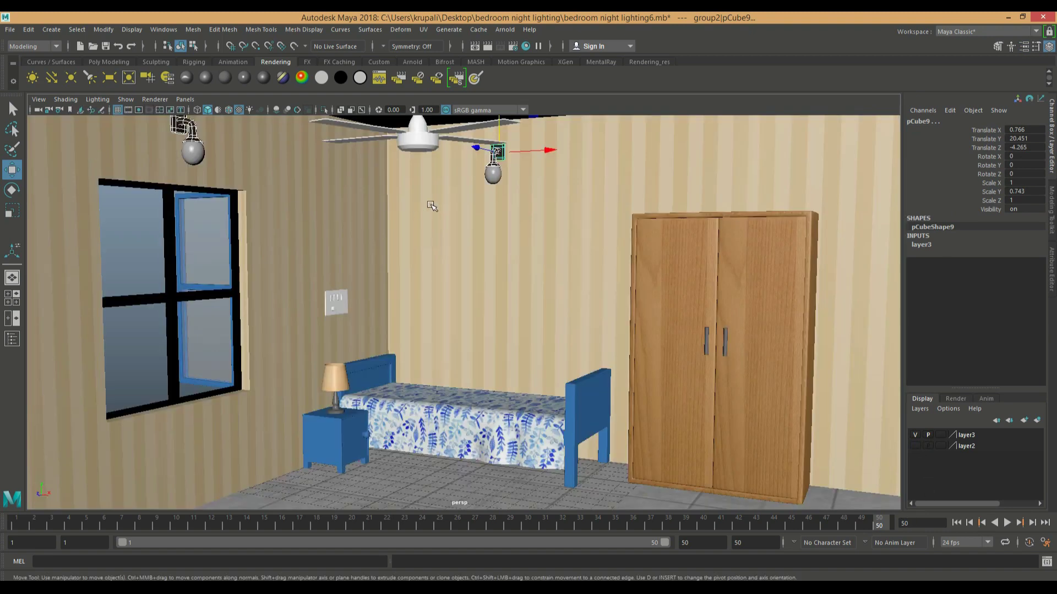
pyautogui.click(352, 236)
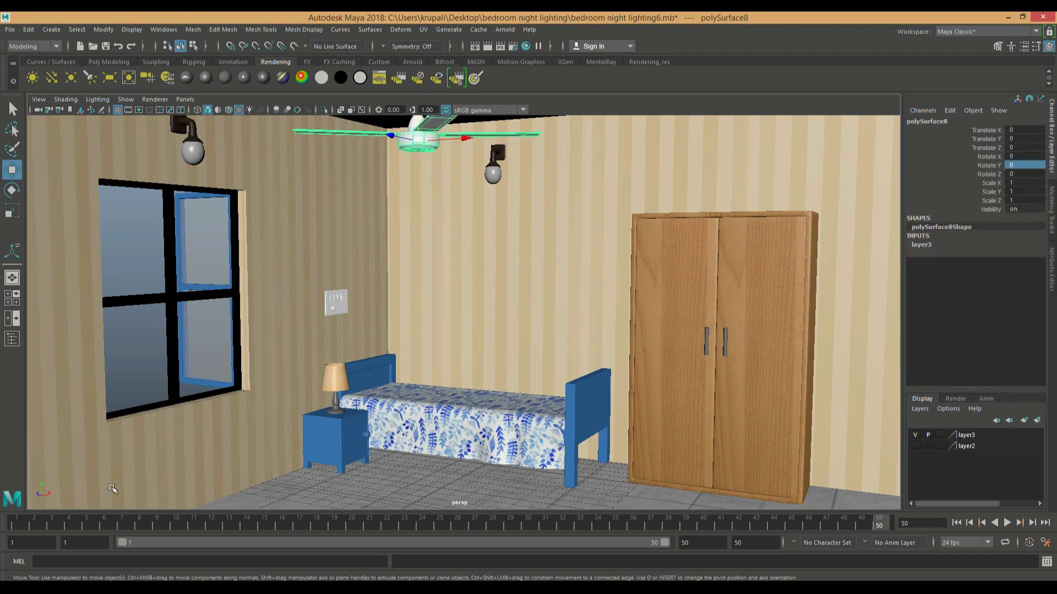
pyautogui.click(956, 523)
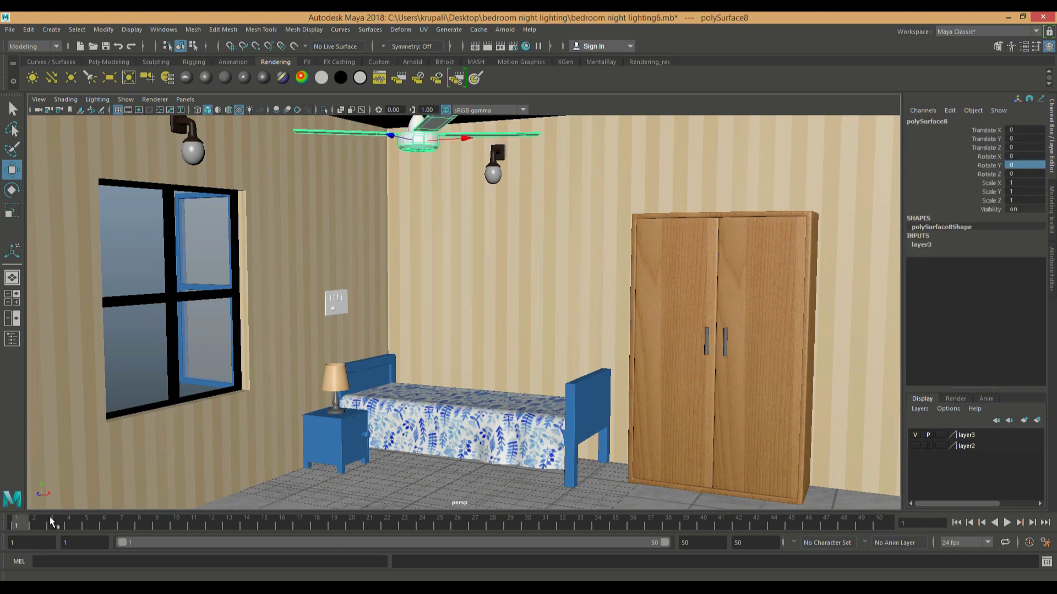
pyautogui.press('s')
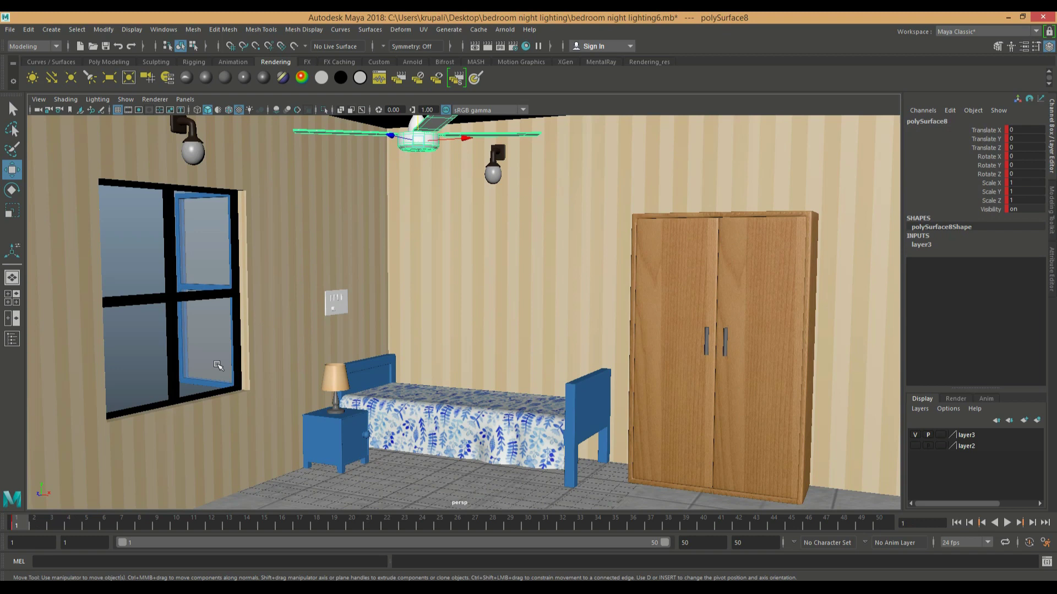
# Step: At frame 50, set the fan blades' Rotate Y to -500 and keyframe them
pyautogui.click(879, 525)
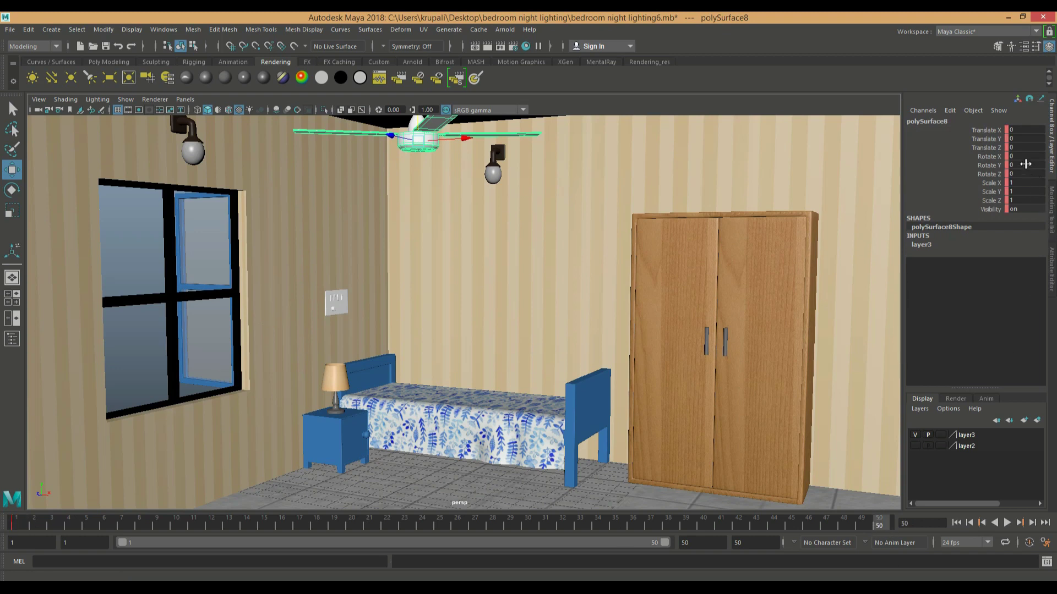
pyautogui.click(15, 298)
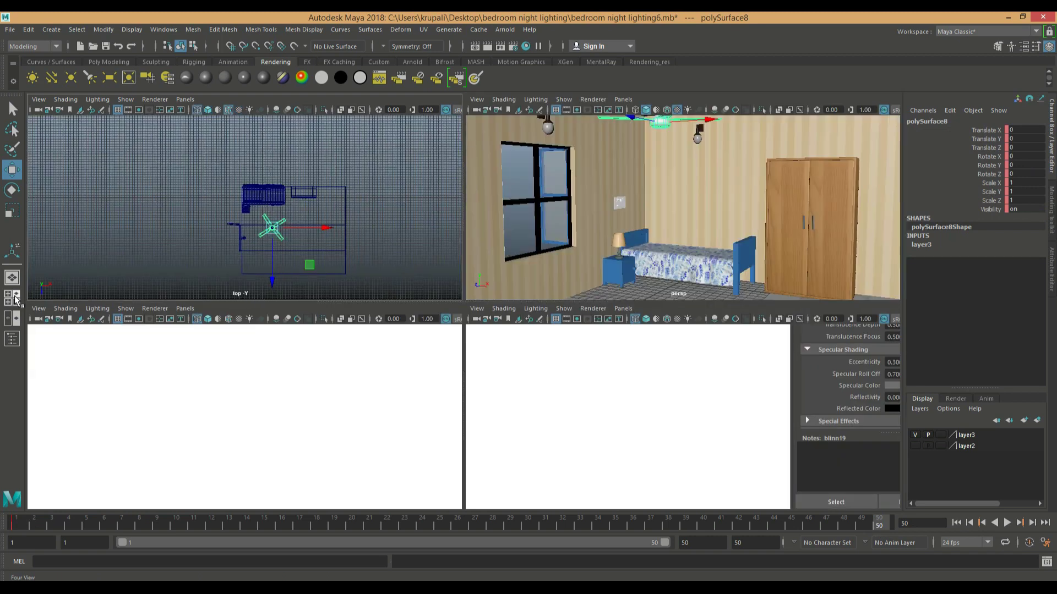
pyautogui.press('e')
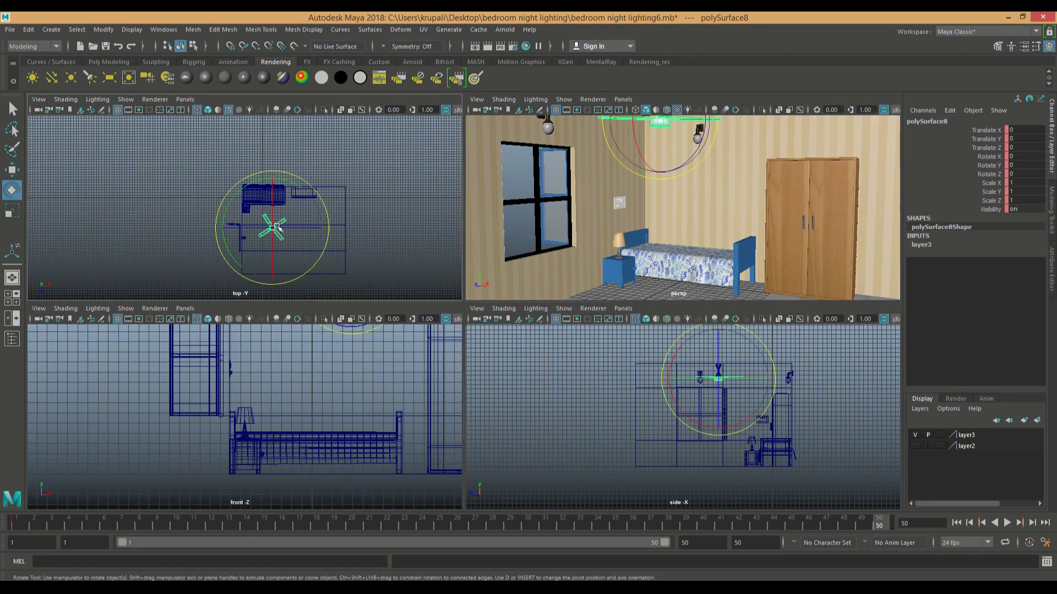
pyautogui.scroll(3, 266, 219)
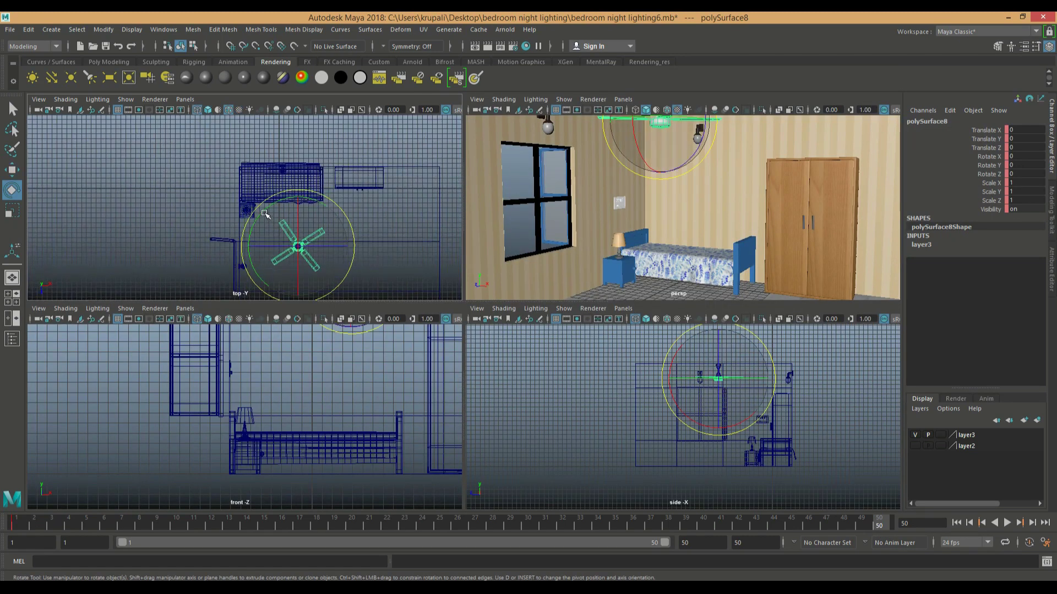
pyautogui.moveTo(264, 214); pyautogui.dragTo(262, 216)
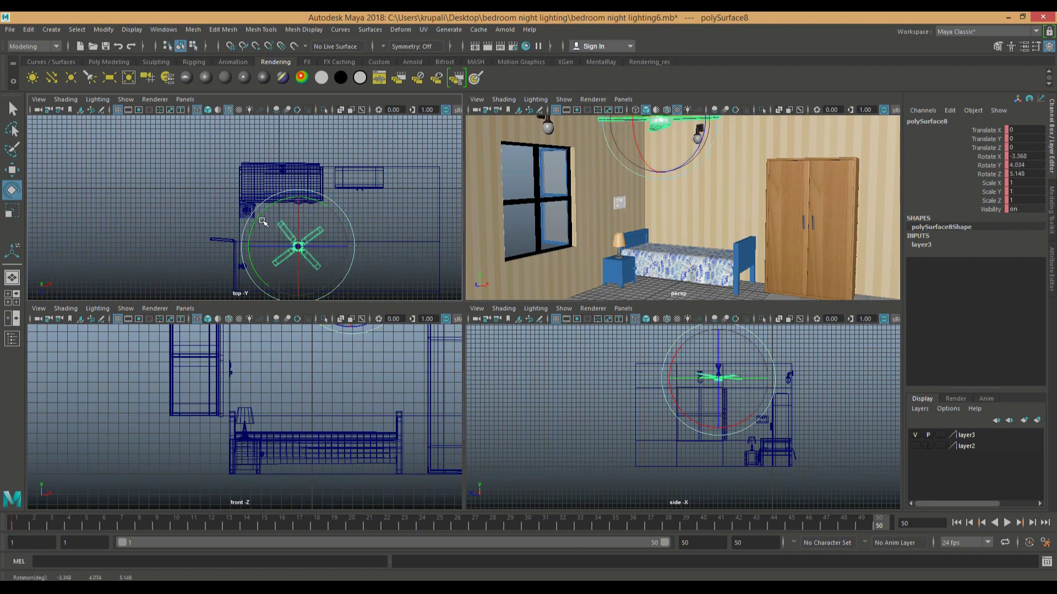
pyautogui.hotkey('ctrl', 'z')
pyautogui.scroll(3, 329, 250)
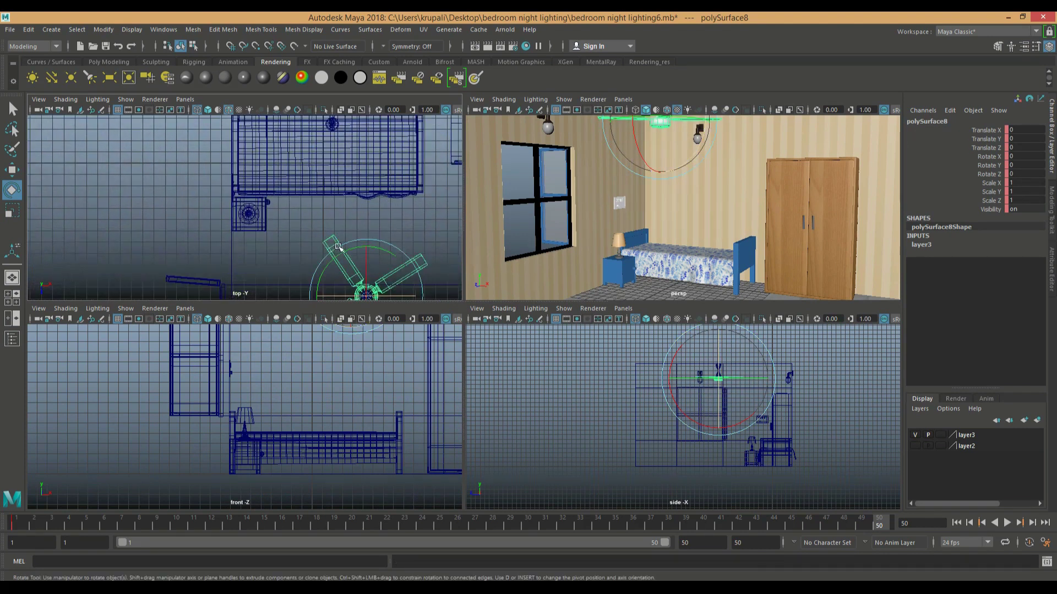
pyautogui.press('f')
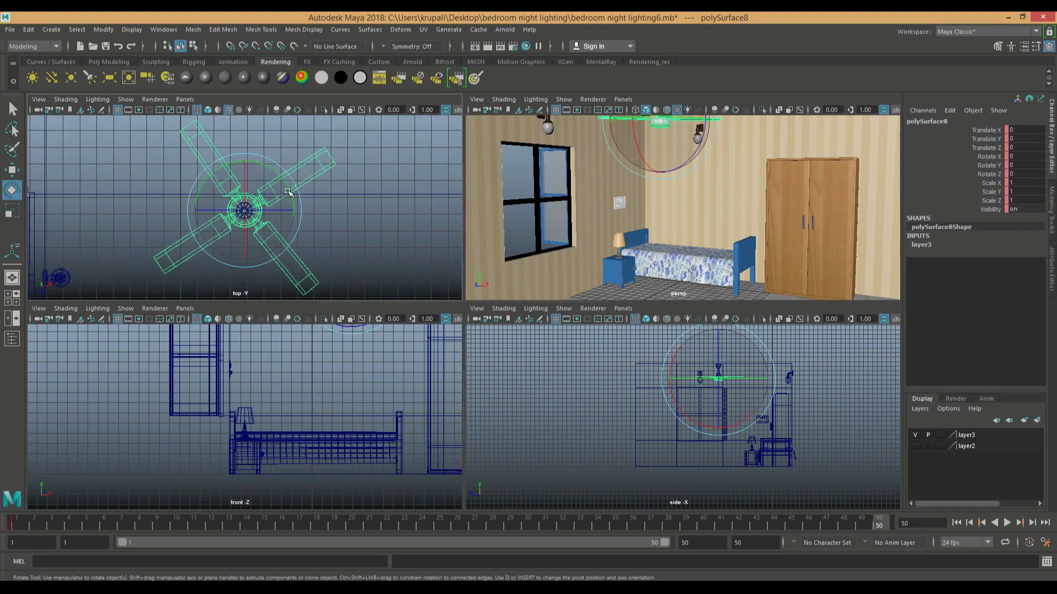
pyautogui.moveTo(291, 193); pyautogui.dragTo(311, 199)
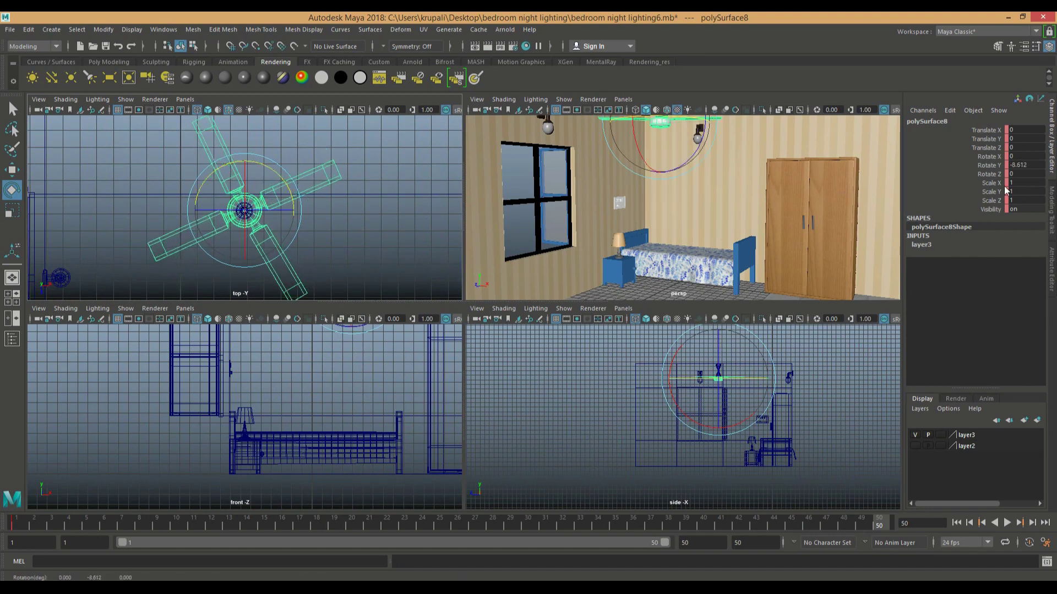
pyautogui.doubleClick(1039, 166)
pyautogui.press('BackSpace')
pyautogui.press('Return')
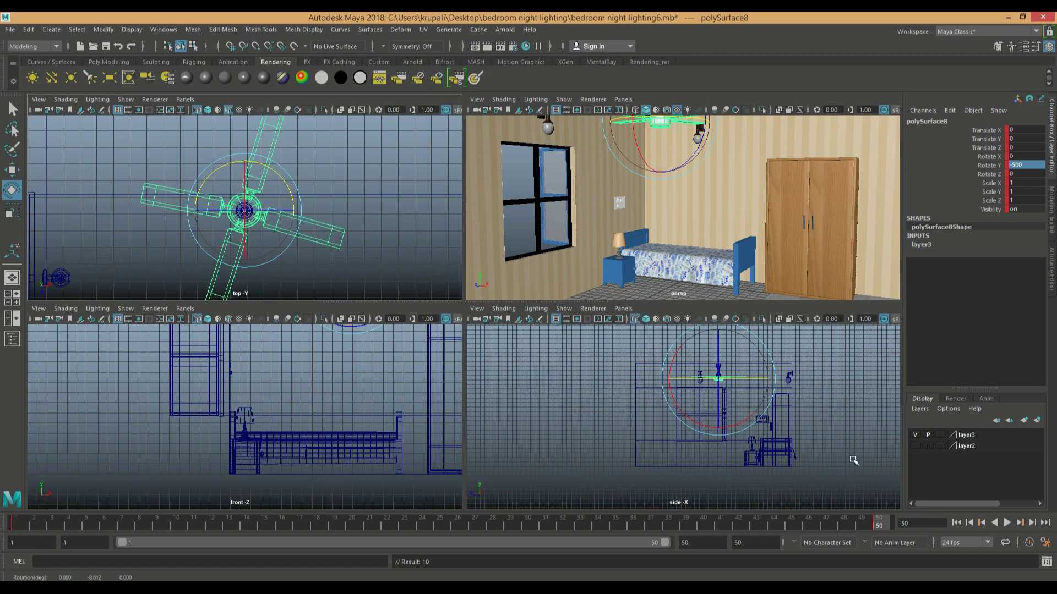
# Step: Play back the fan animation in the maximized perspective view from the saved cameraView3 bookmark
pyautogui.press('w')
pyautogui.click(506, 111)
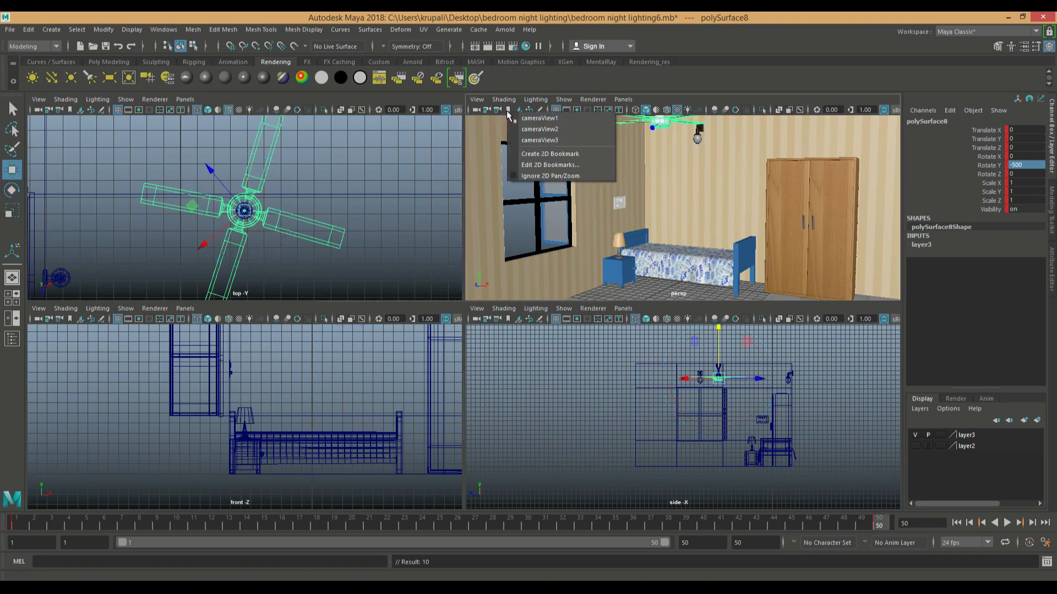
pyautogui.click(523, 140)
pyautogui.press('space')
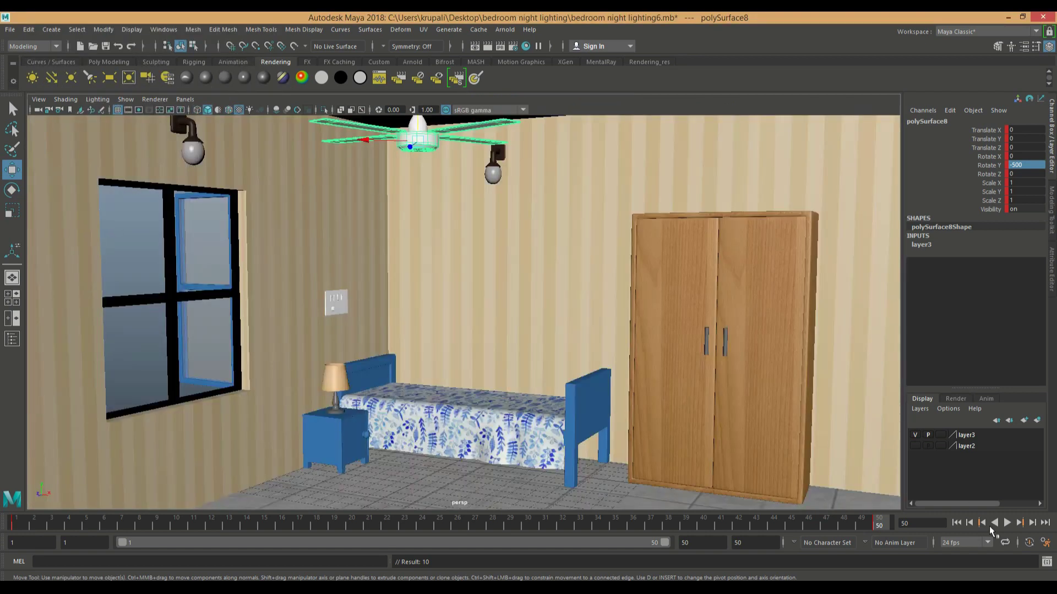
pyautogui.click(996, 527)
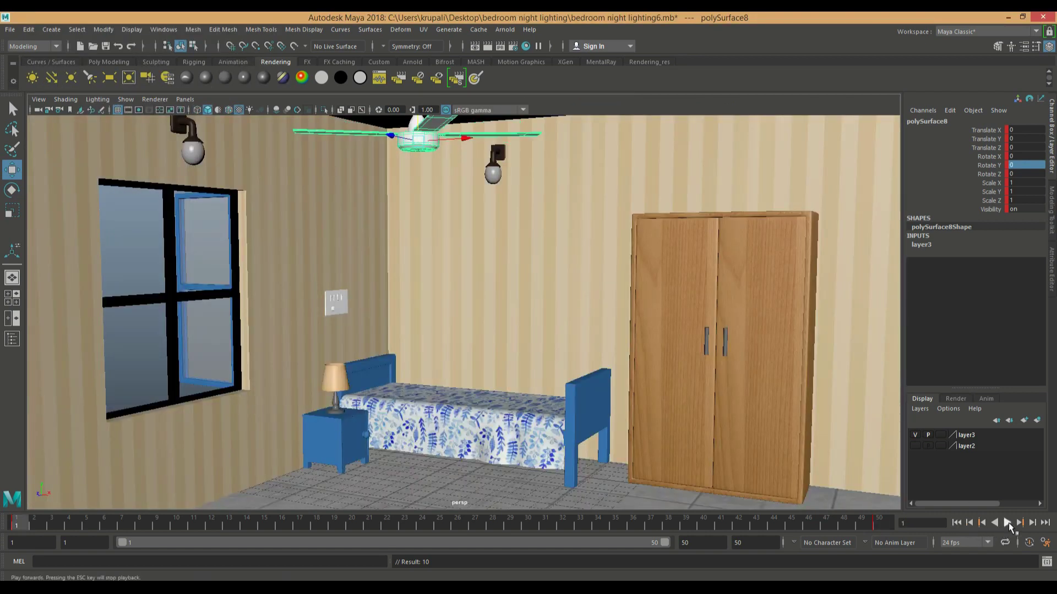
pyautogui.click(1006, 522)
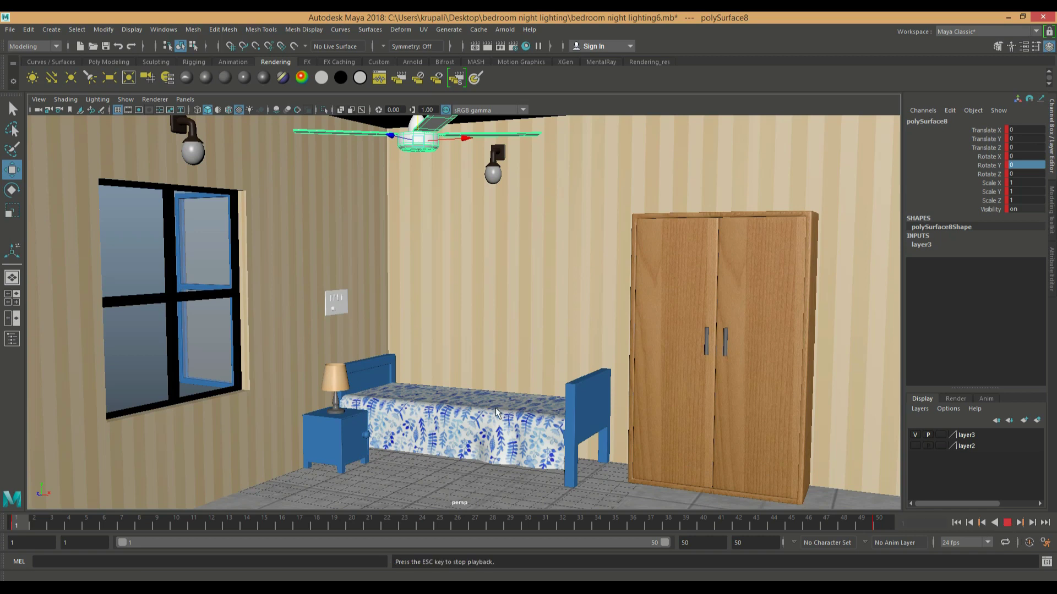
pyautogui.click(138, 345)
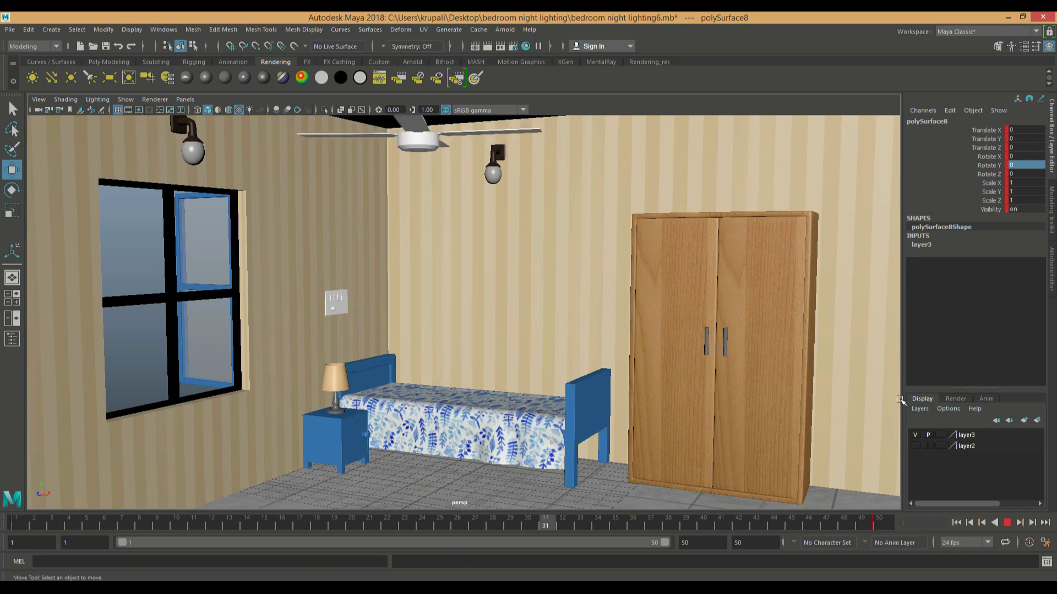
pyautogui.click(1006, 525)
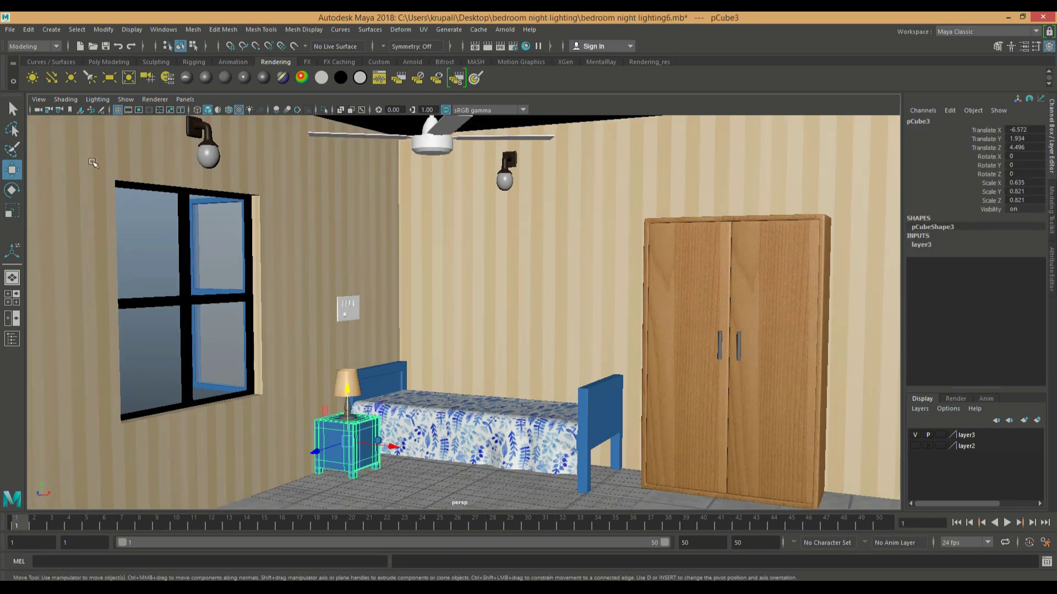
# Step: Switch the perspective view to full screen and enable the camera's Resolution Gate
pyautogui.hotkey('ctrl', 'space')
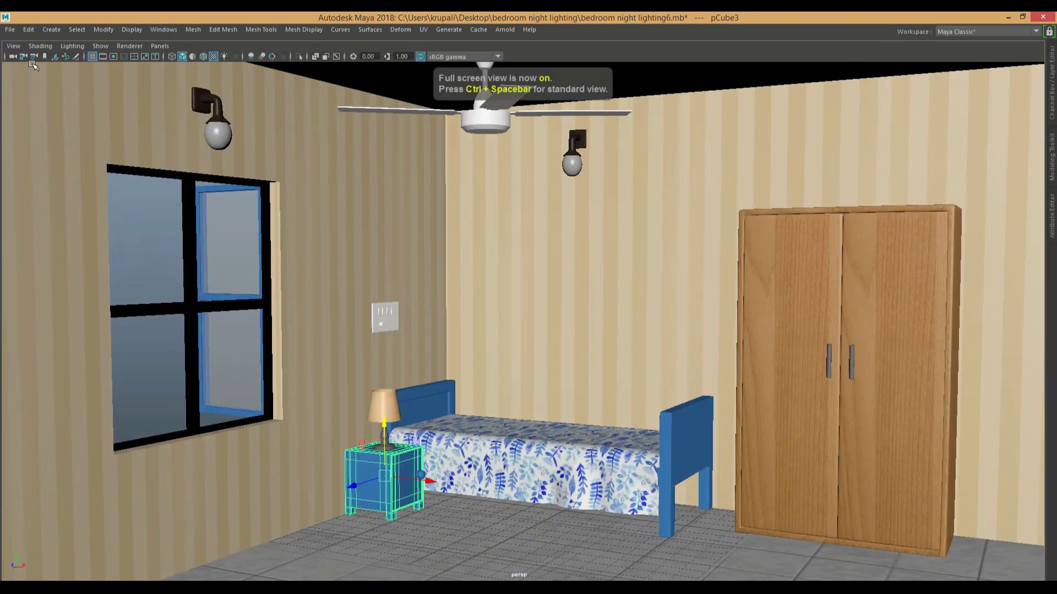
pyautogui.click(41, 46)
pyautogui.moveTo(13, 45)
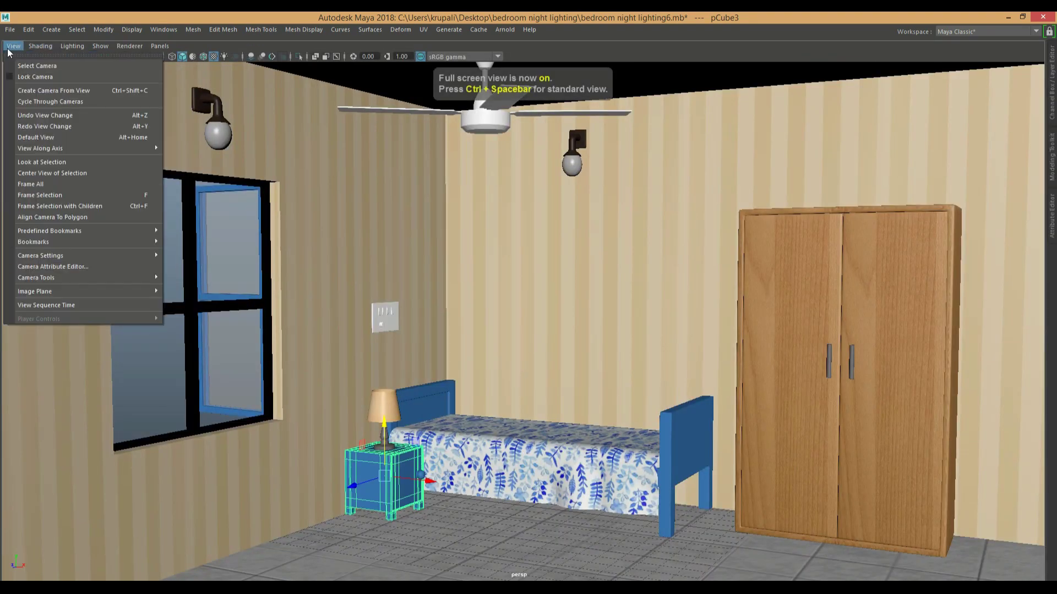
pyautogui.moveTo(152, 256)
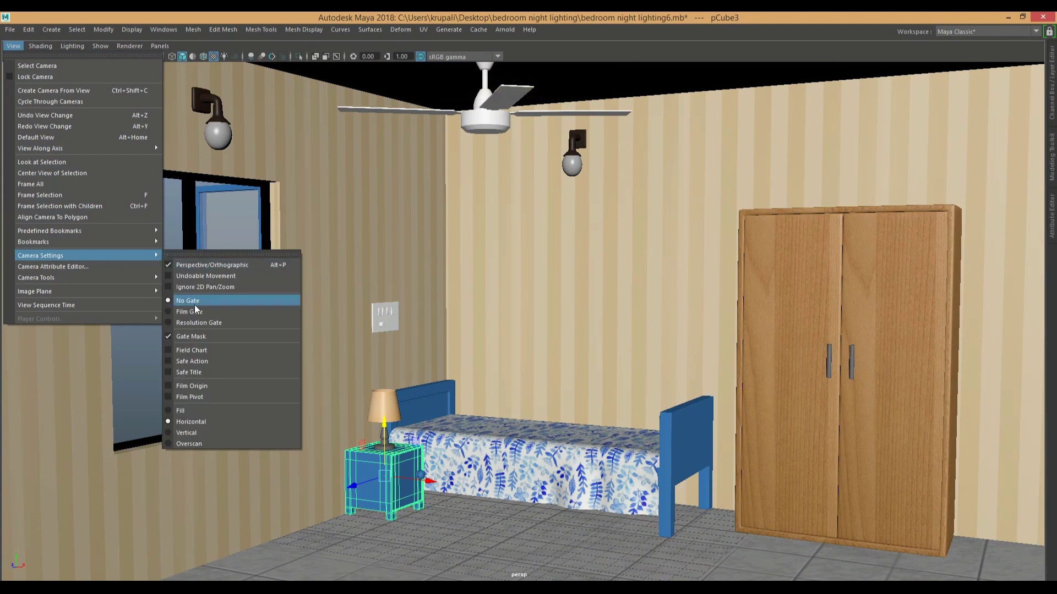
pyautogui.click(171, 325)
# Step: Check the room's framing within the resolution gate and restore the saved cameraView3 view
pyautogui.scroll(2, 452, 327)
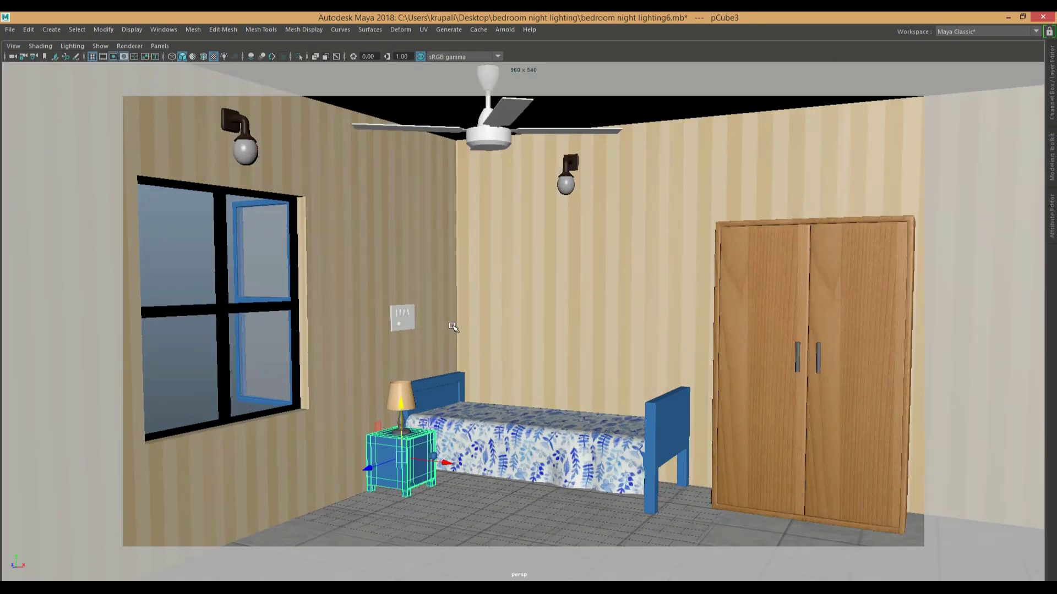
pyautogui.keyDown('alt'); pyautogui.moveTo(501, 312); pyautogui.dragTo(504, 326, button='middle'); pyautogui.keyUp('alt')
pyautogui.keyDown('alt'); pyautogui.moveTo(505, 329); pyautogui.dragTo(533, 328); pyautogui.keyUp('alt')
pyautogui.scroll(-2, 534, 327)
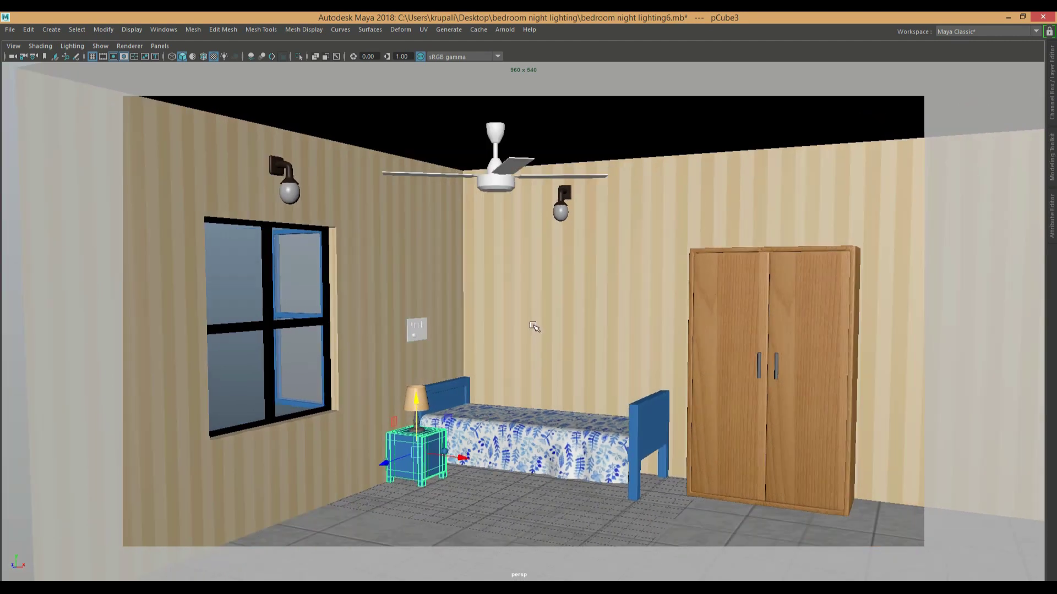
pyautogui.click(46, 56)
pyautogui.click(76, 84)
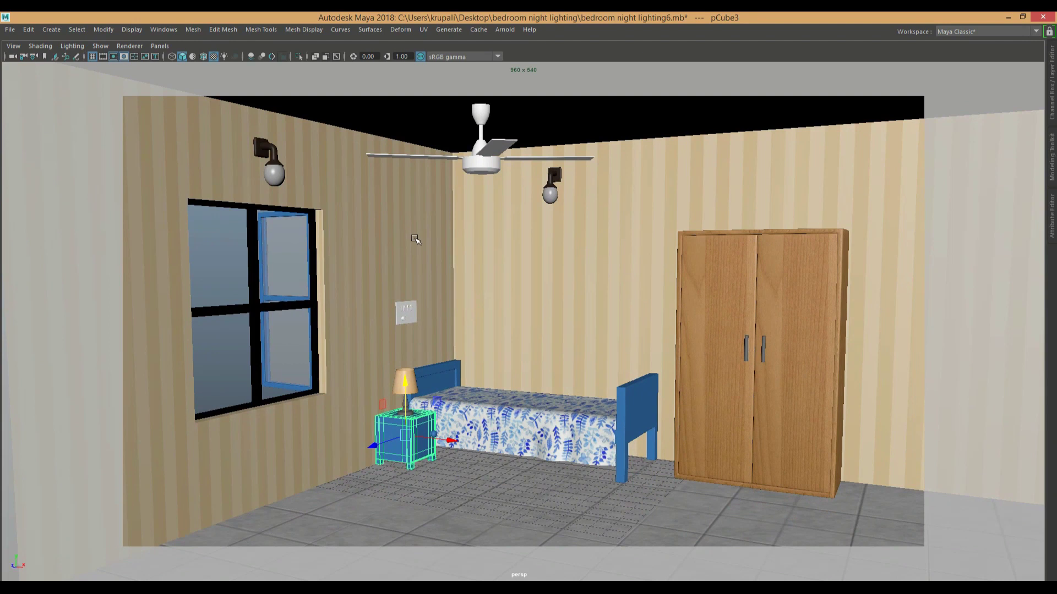
pyautogui.click(476, 412)
pyautogui.click(649, 488)
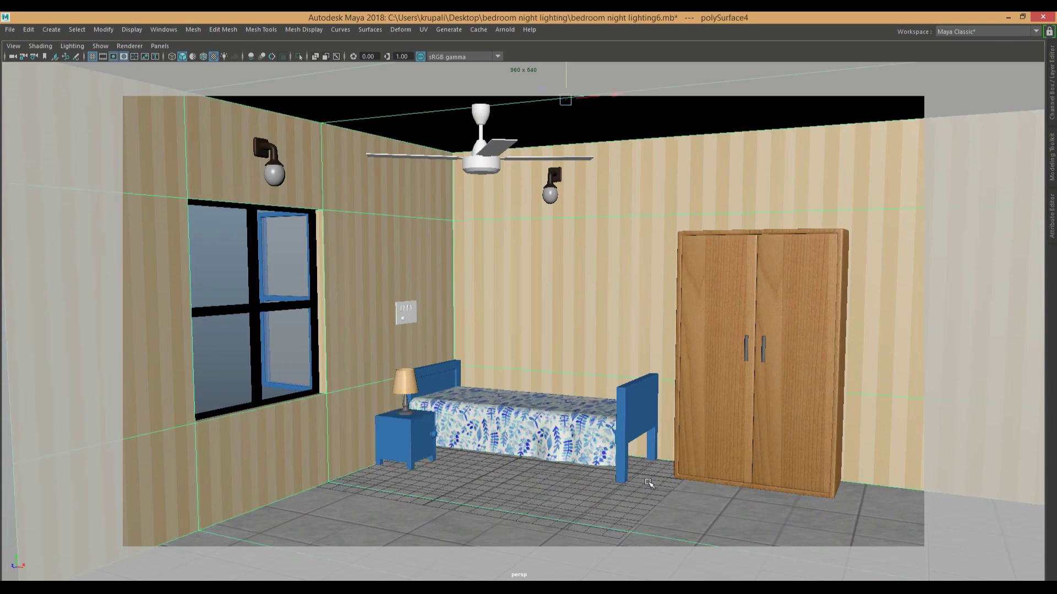
pyautogui.click(735, 453)
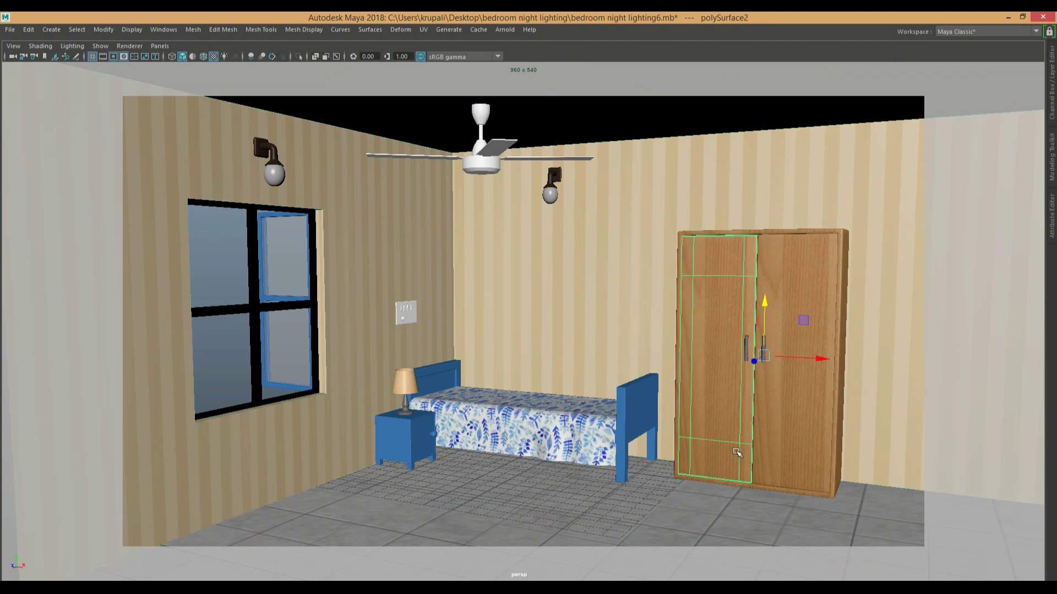
pyautogui.keyDown('shift'); pyautogui.click(777, 438); pyautogui.keyUp('shift')
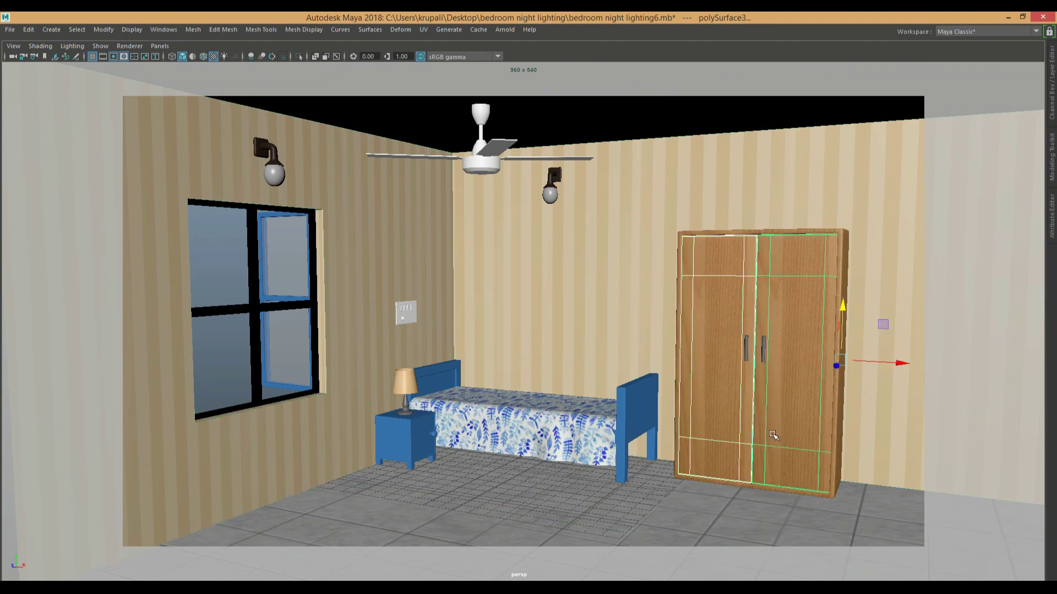
pyautogui.click(587, 498)
# Step: Select the wardrobe's body, doors and handles and move them together along the X axis, farther from the bed
pyautogui.click(703, 387)
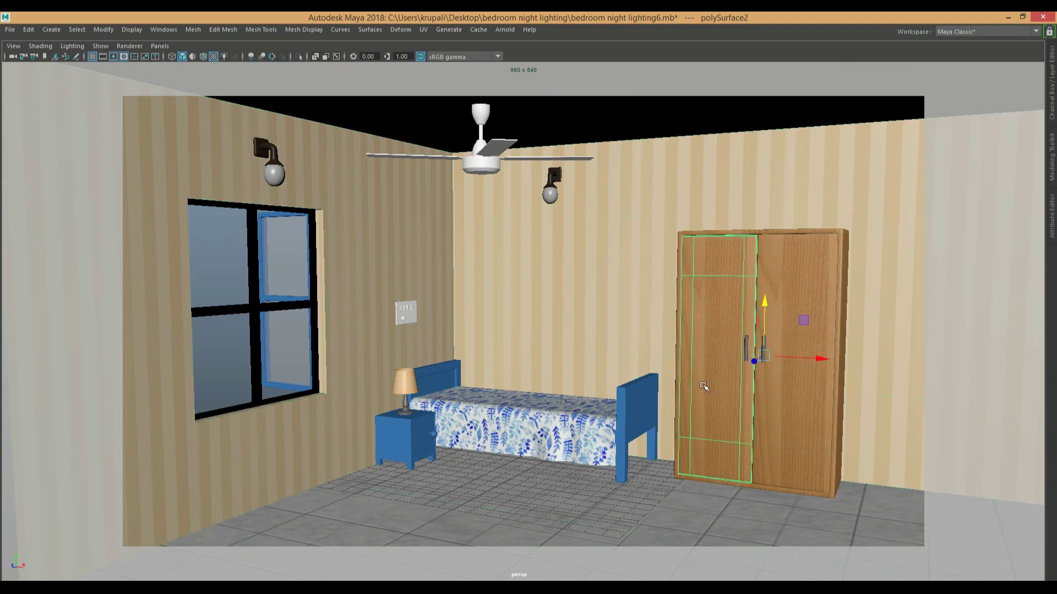
pyautogui.keyDown('shift'); pyautogui.click(675, 385); pyautogui.keyUp('shift')
pyautogui.keyDown('shift'); pyautogui.click(764, 358); pyautogui.keyUp('shift')
pyautogui.keyDown('shift'); pyautogui.click(764, 357); pyautogui.keyUp('shift')
pyautogui.keyDown('shift'); pyautogui.click(746, 348); pyautogui.keyUp('shift')
pyautogui.moveTo(824, 363); pyautogui.dragTo(875, 362)
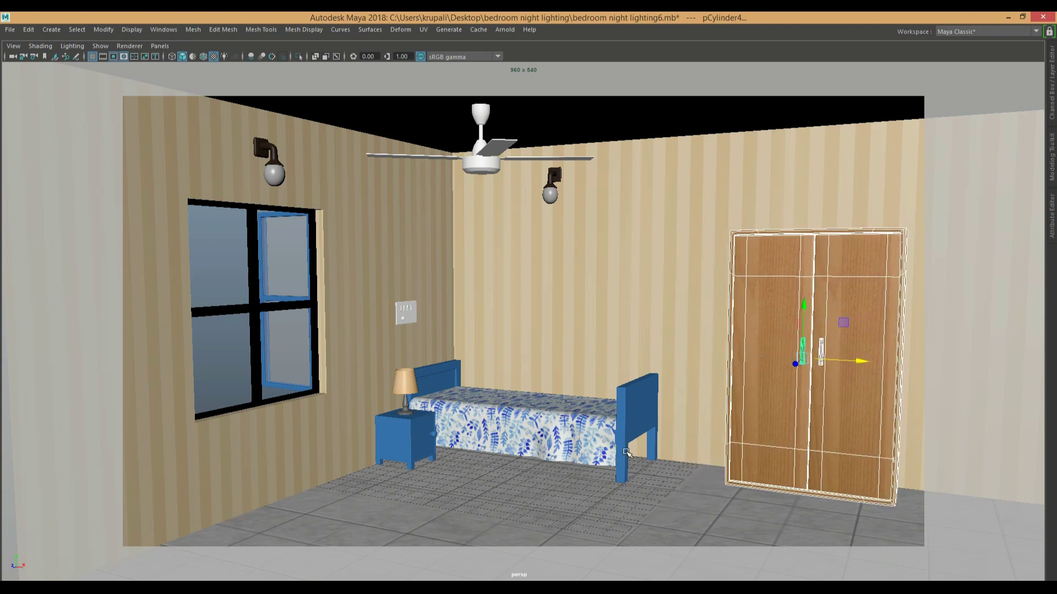
# Step: Select the bed with its bedding, the bedside table and the table lamp, and group them together
pyautogui.click(580, 439)
pyautogui.moveTo(630, 437); pyautogui.dragTo(535, 413)
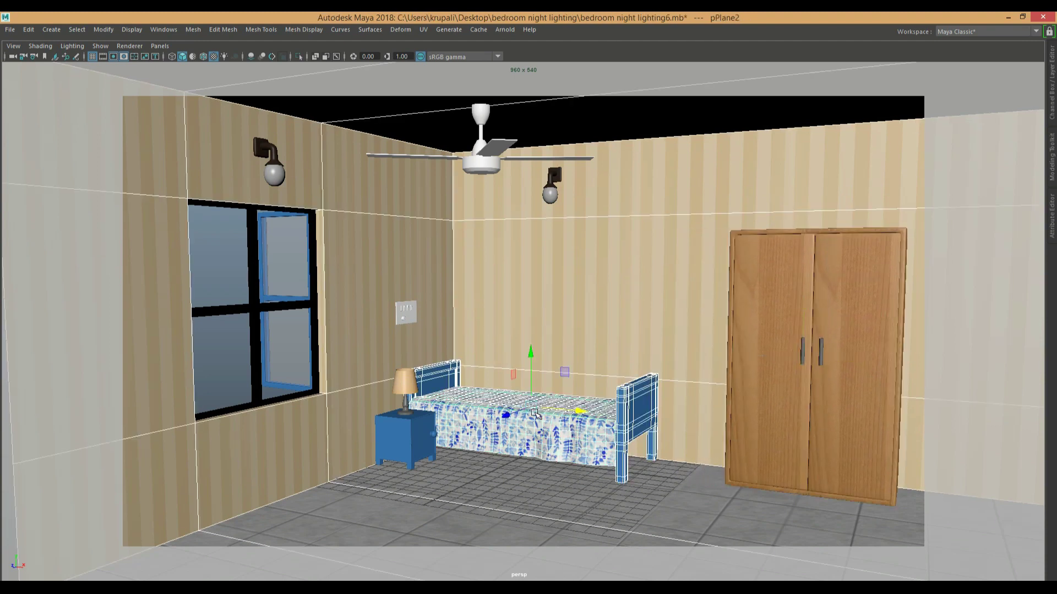
pyautogui.keyDown('shift'); pyautogui.click(545, 331); pyautogui.keyUp('shift')
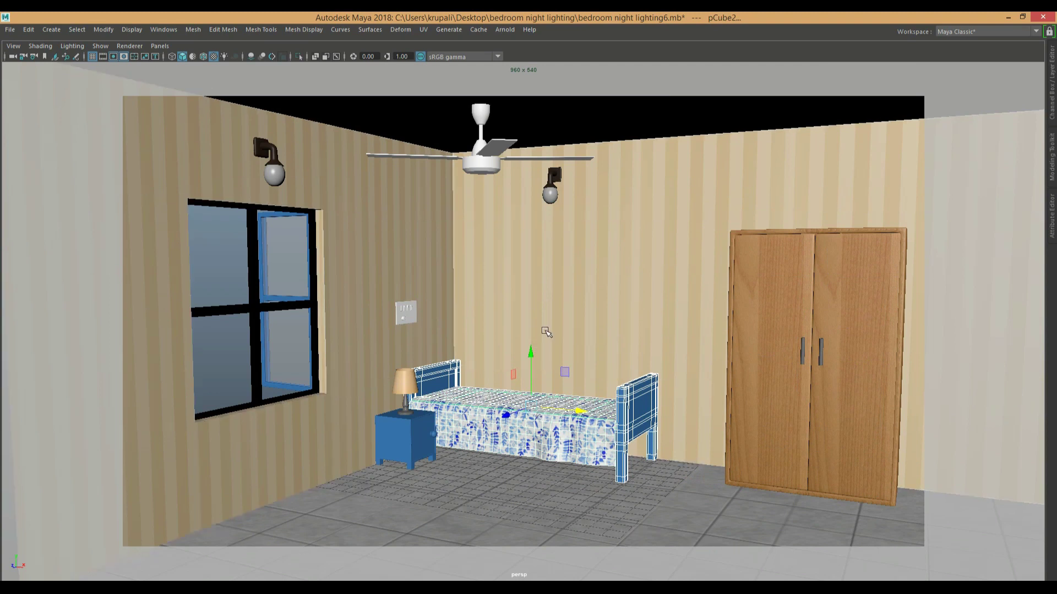
pyautogui.keyDown('shift'); pyautogui.click(426, 430); pyautogui.keyUp('shift')
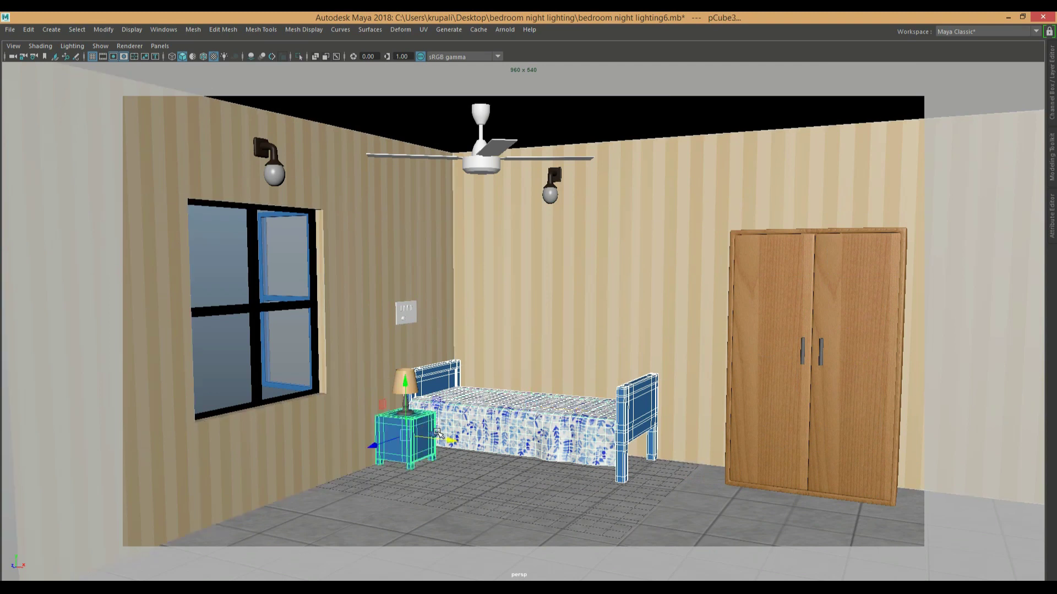
pyautogui.keyDown('shift'); pyautogui.click(408, 402); pyautogui.keyUp('shift')
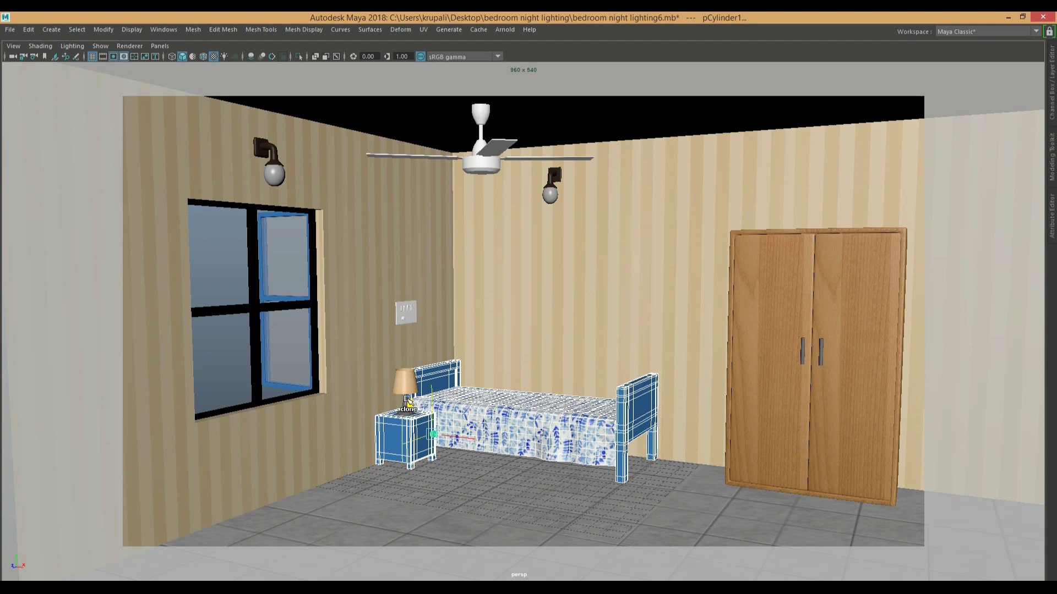
pyautogui.keyDown('shift'); pyautogui.click(408, 383); pyautogui.keyUp('shift')
pyautogui.scroll(4, 409, 386)
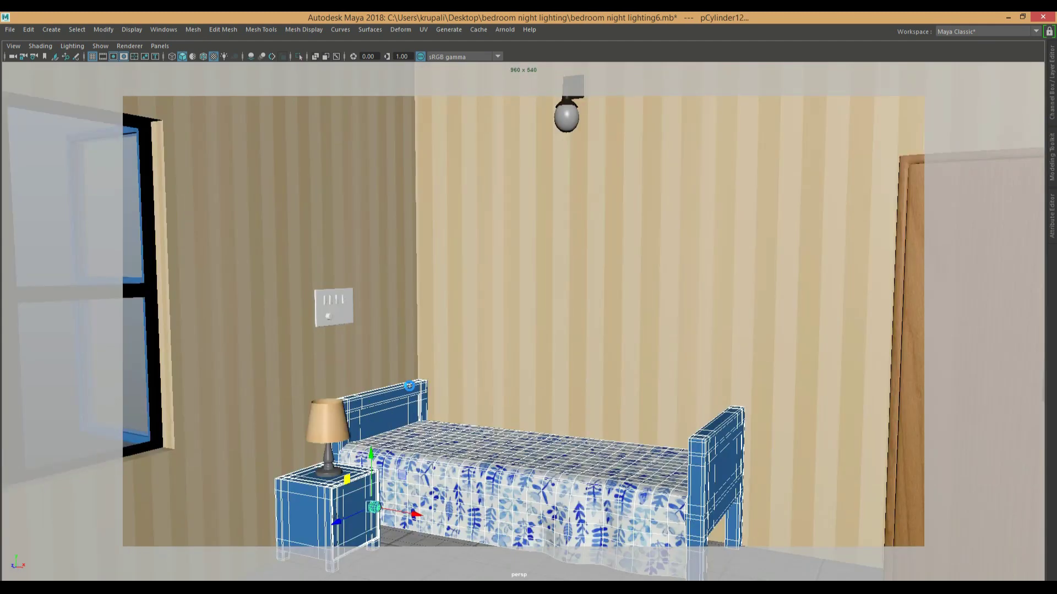
pyautogui.hotkey('ctrl', 'z')
pyautogui.scroll(-3, 409, 386)
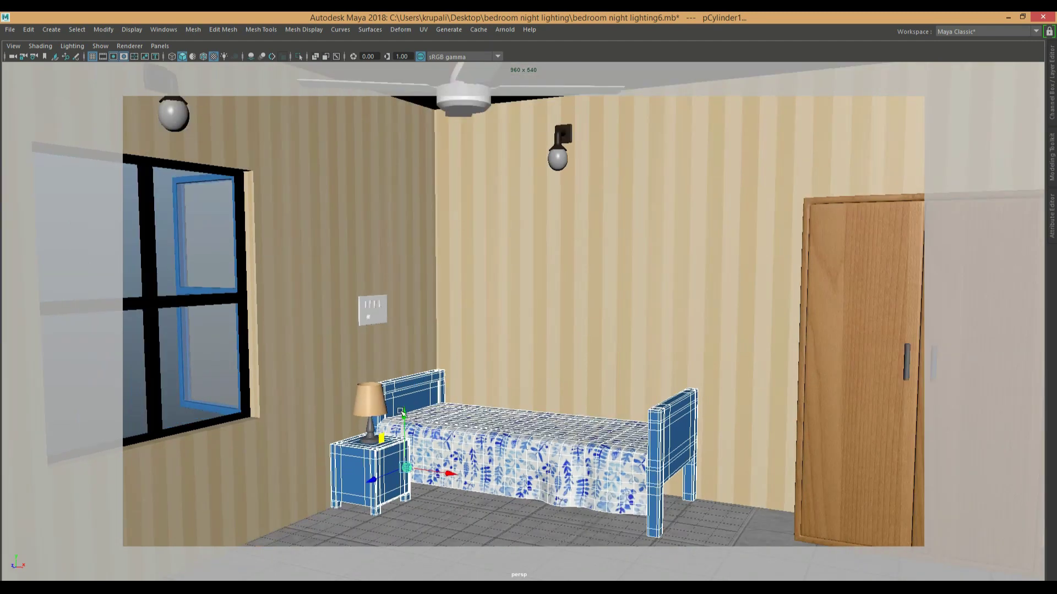
pyautogui.click(370, 407)
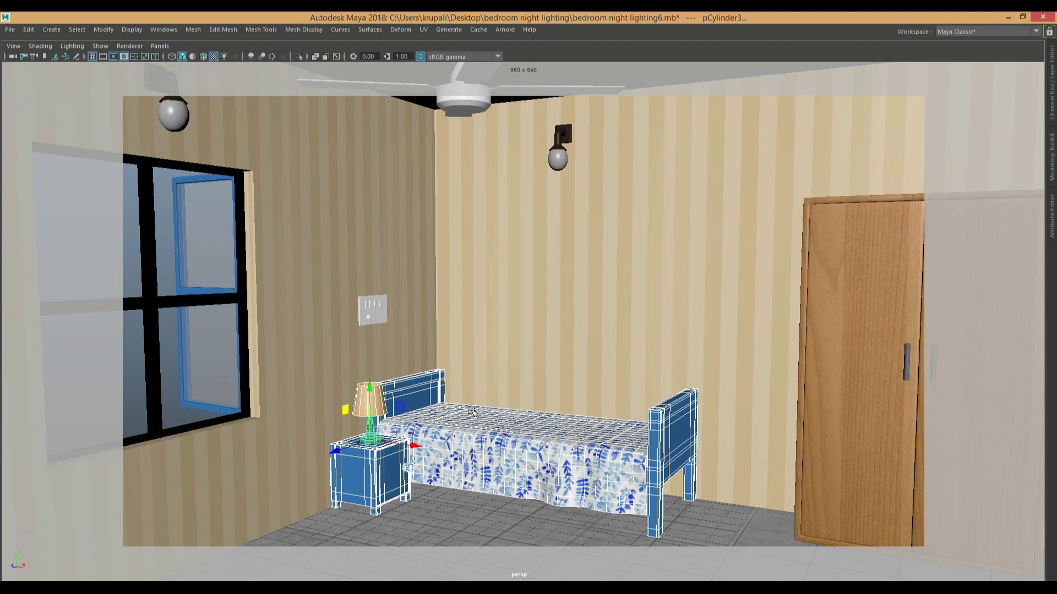
pyautogui.hotkey('ctrl', 'g')
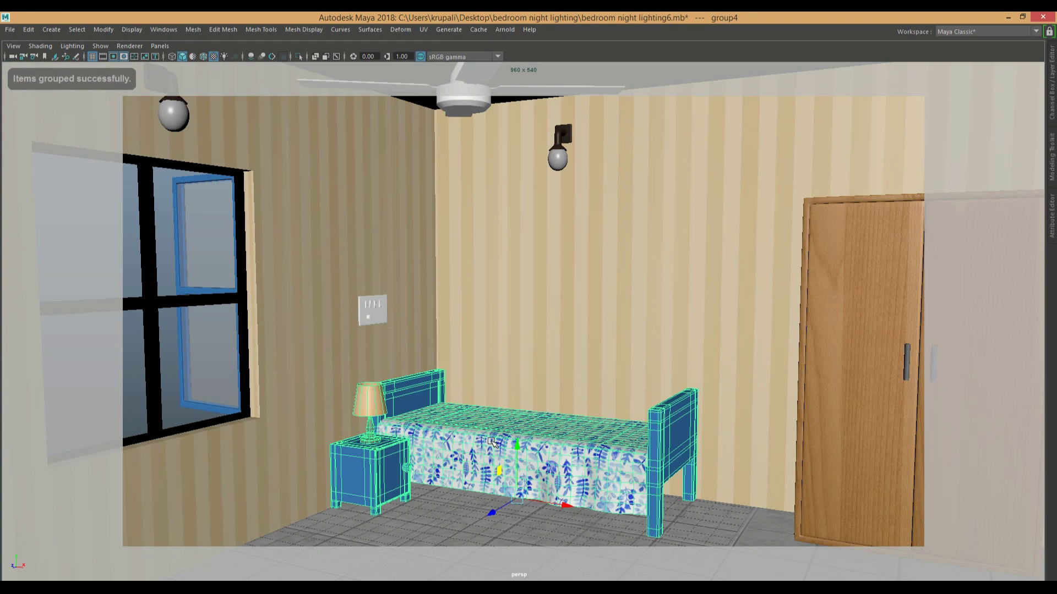
# Step: Center the furniture group's pivot and scale the group up slightly and uniformly
pyautogui.click(104, 30)
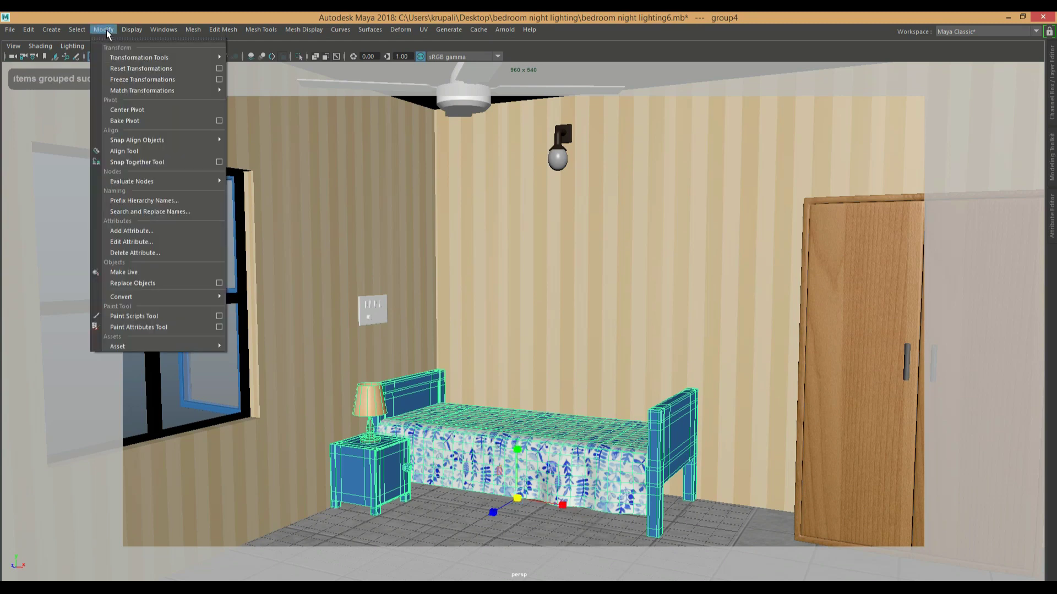
pyautogui.click(127, 109)
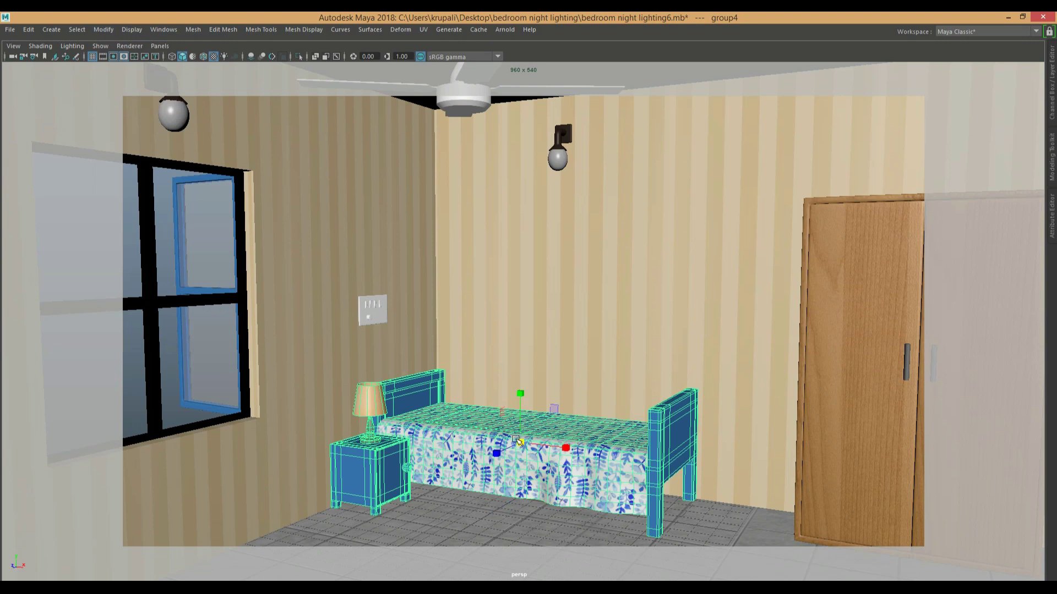
pyautogui.moveTo(519, 442); pyautogui.dragTo(537, 458)
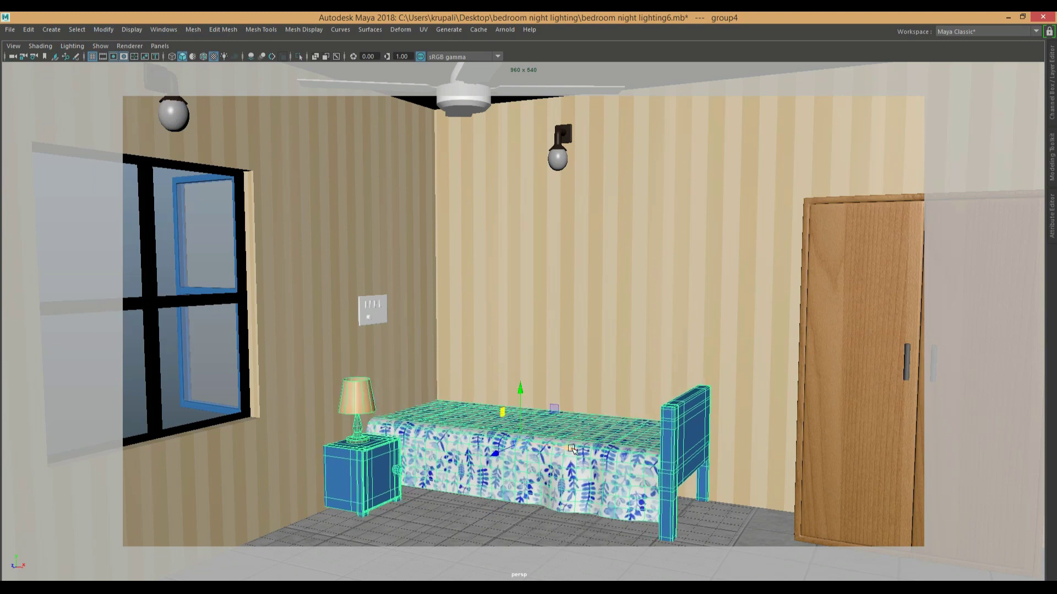
# Step: Move the furniture group along the X axis until the headboard clears the window wall, checking its position from close up
pyautogui.moveTo(568, 453); pyautogui.dragTo(581, 459)
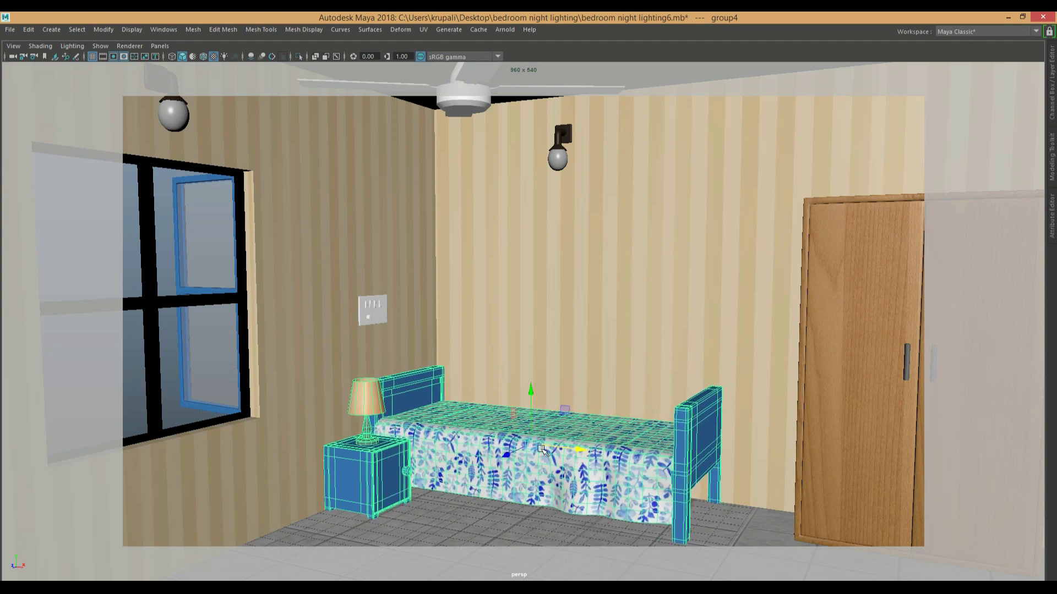
pyautogui.moveTo(518, 455)
pyautogui.keyDown('alt'); pyautogui.mouseDown()
pyautogui.moveTo(501, 460)
pyautogui.moveTo(522, 436)
pyautogui.moveTo(503, 440)
pyautogui.moveTo(512, 443)
pyautogui.mouseUp(); pyautogui.keyUp('alt')
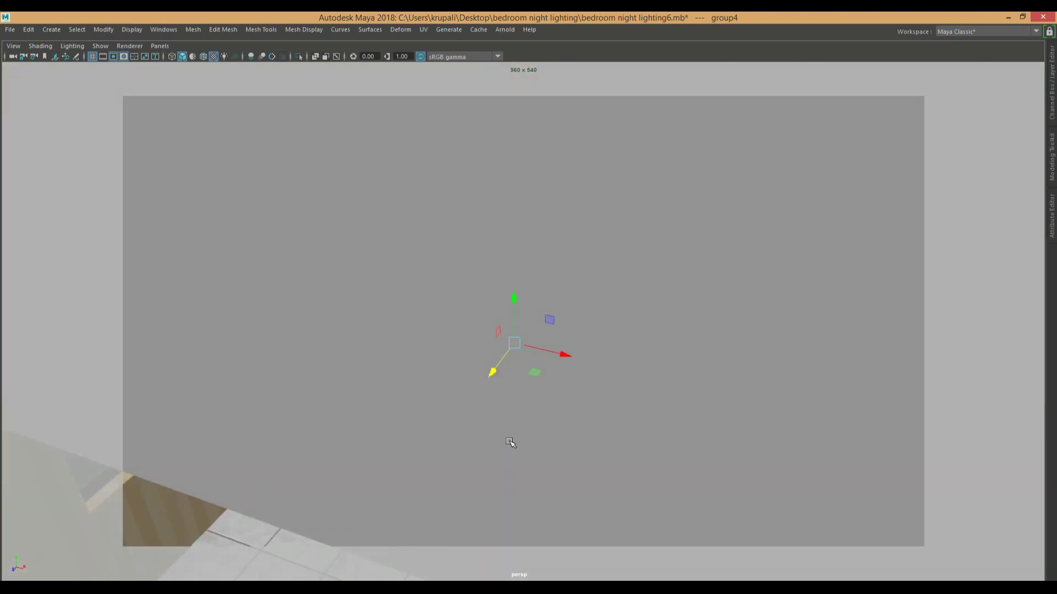
pyautogui.press('f')
pyautogui.scroll(2, 523, 368)
pyautogui.keyDown('alt'); pyautogui.moveTo(523, 368); pyautogui.dragTo(574, 328); pyautogui.keyUp('alt')
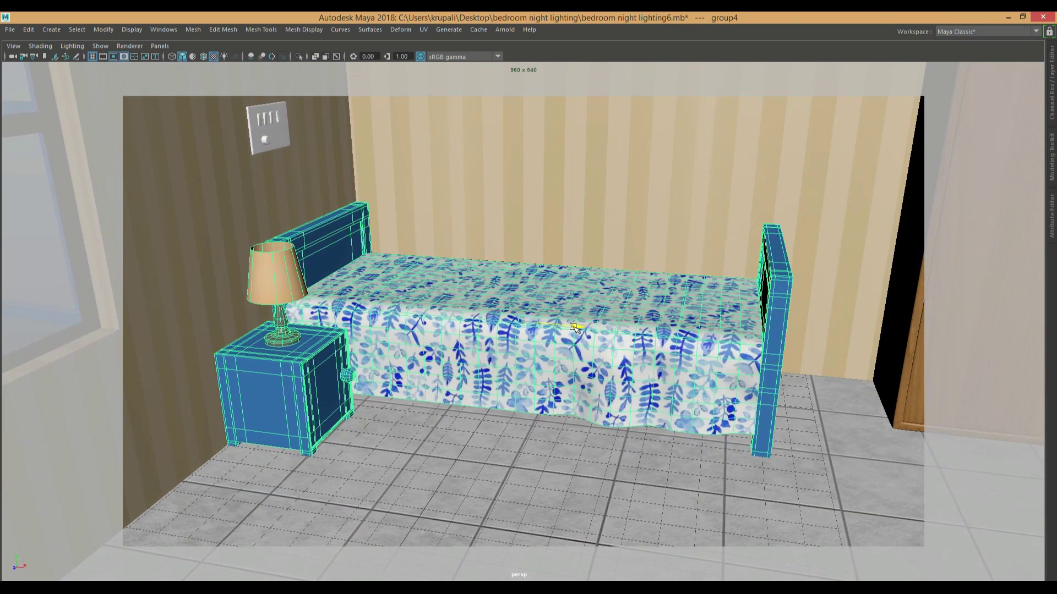
# Step: Restore the saved camera view of the whole room and clear the selection
pyautogui.click(489, 463)
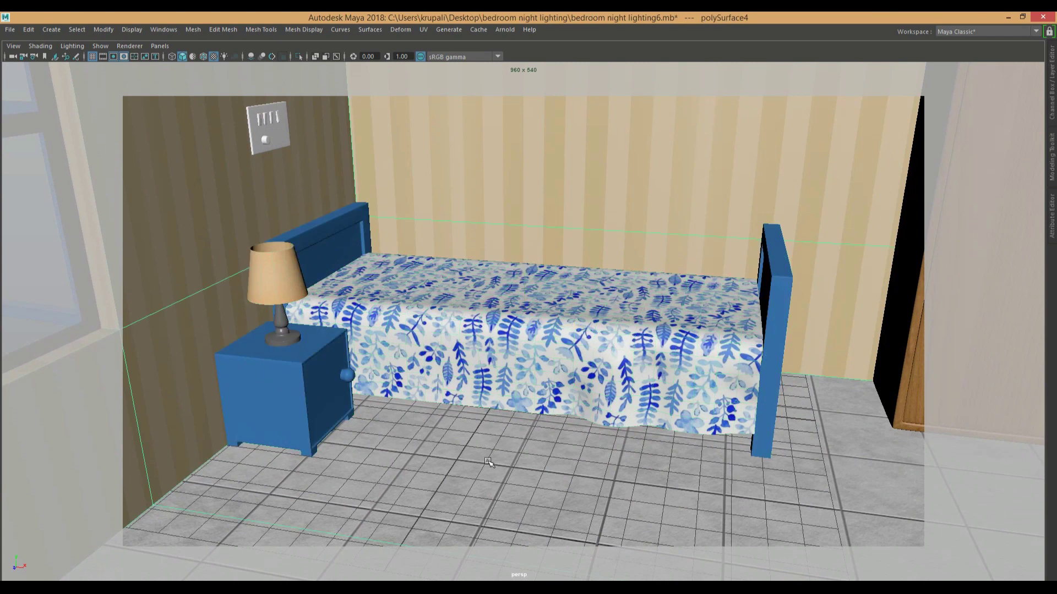
pyautogui.click(45, 57)
pyautogui.click(60, 84)
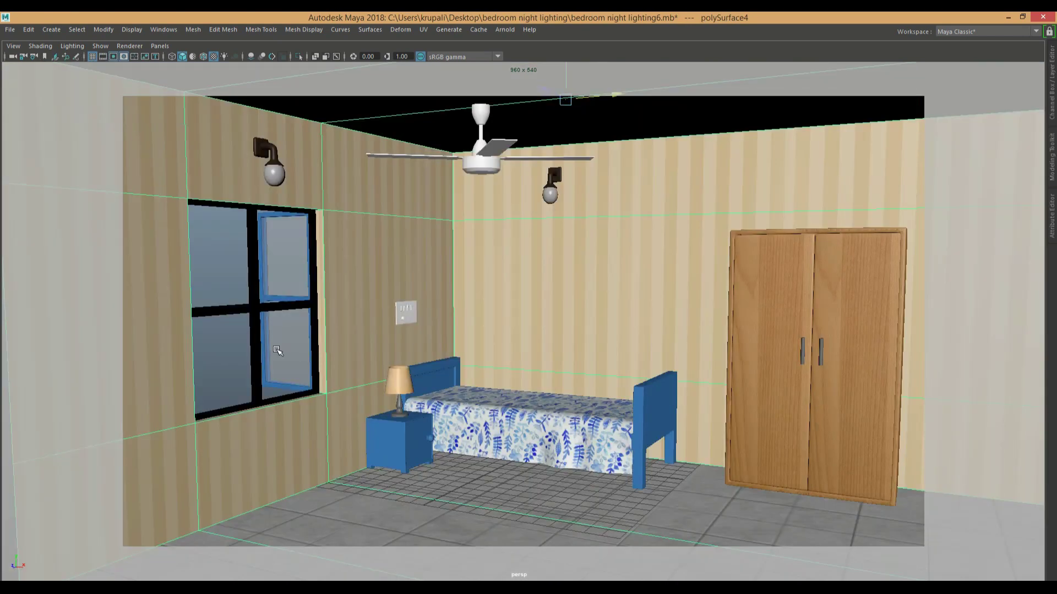
pyautogui.click(240, 350)
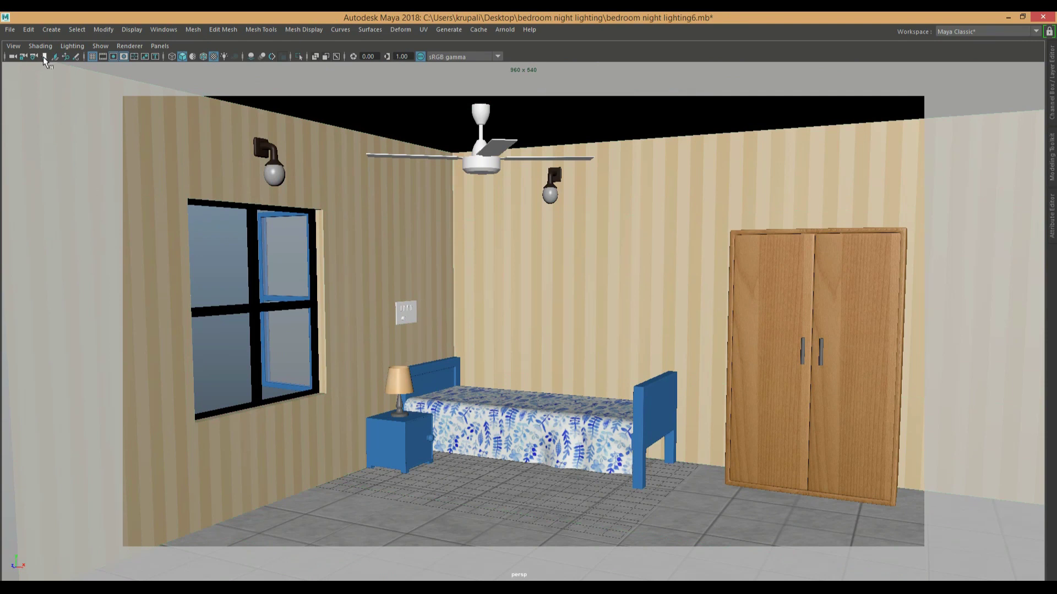
# Step: Save the scene and turn off the perspective camera's Resolution Gate
pyautogui.hotkey('ctrl', 's')
pyautogui.click(13, 46)
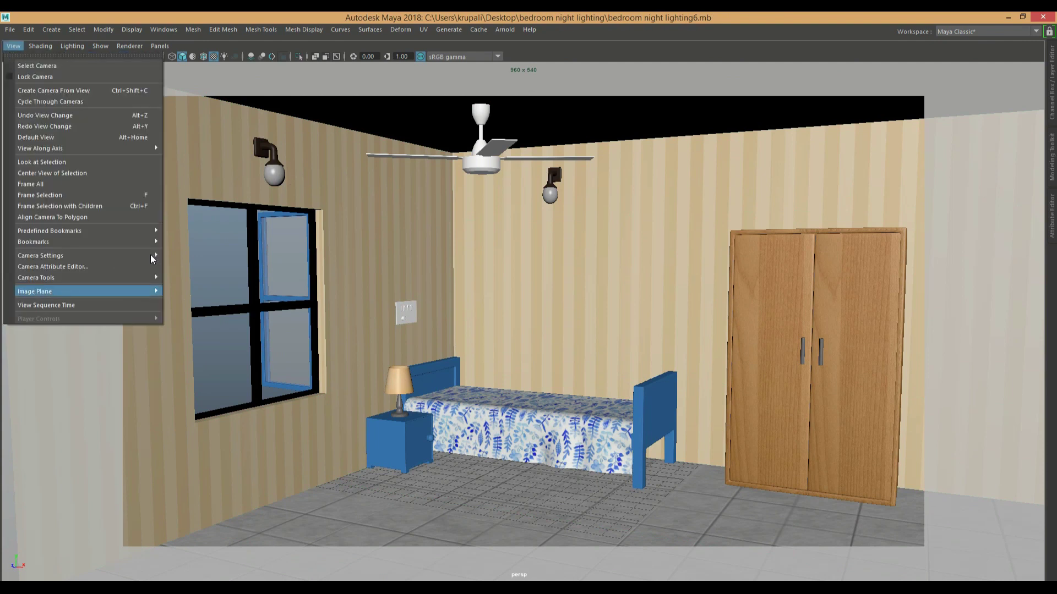
pyautogui.moveTo(152, 253)
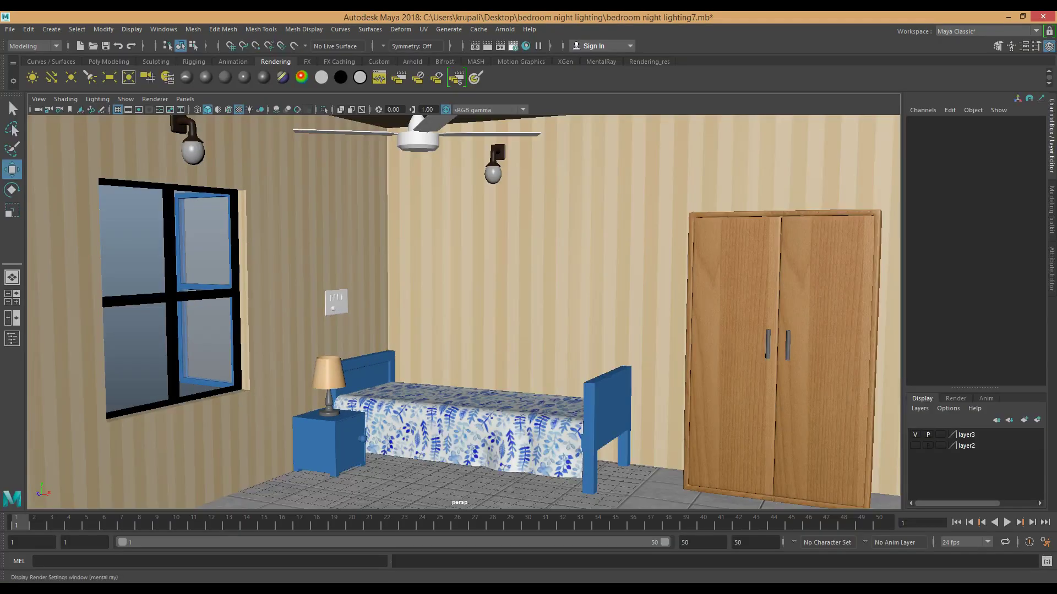
# Step: Check mental ray's sampling quality, Indirect Diffuse mode, configuration and diagnostics scene overrides in the render settings
pyautogui.click(513, 46)
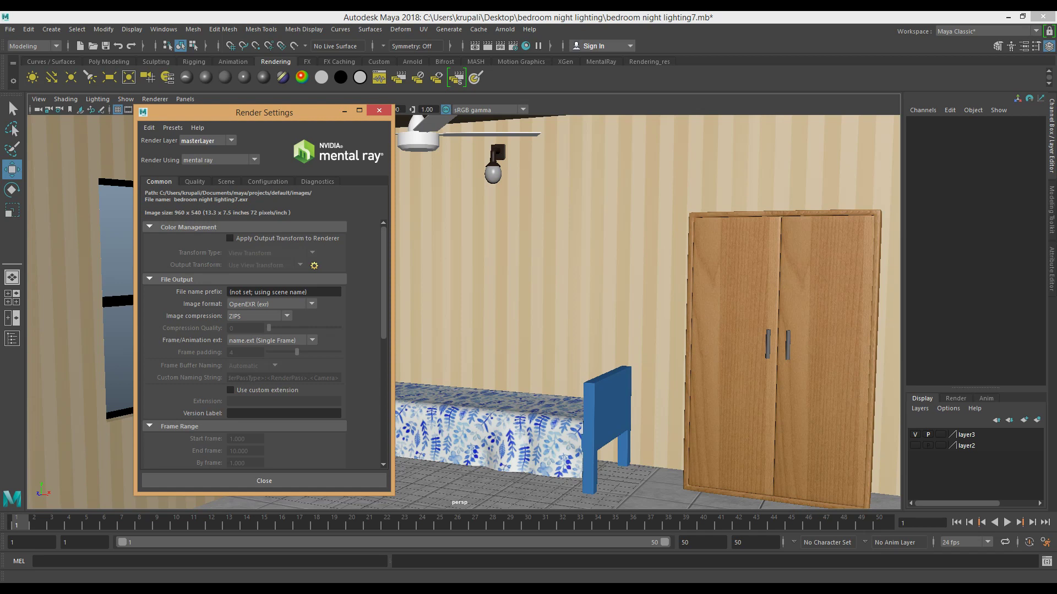
pyautogui.click(195, 182)
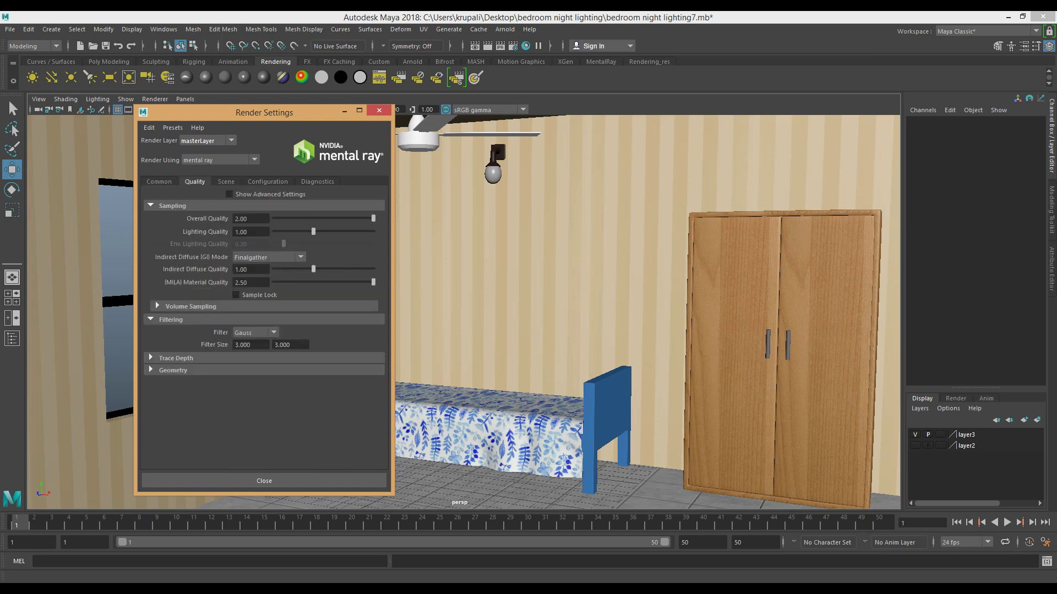
pyautogui.click(269, 257)
pyautogui.click(265, 291)
pyautogui.click(268, 182)
pyautogui.click(318, 182)
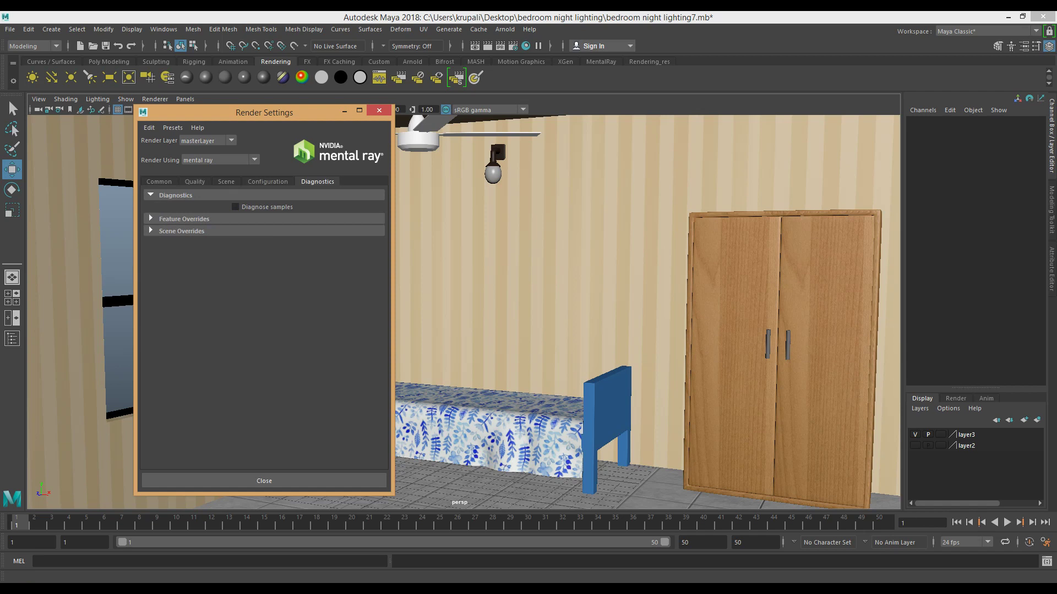
pyautogui.click(181, 231)
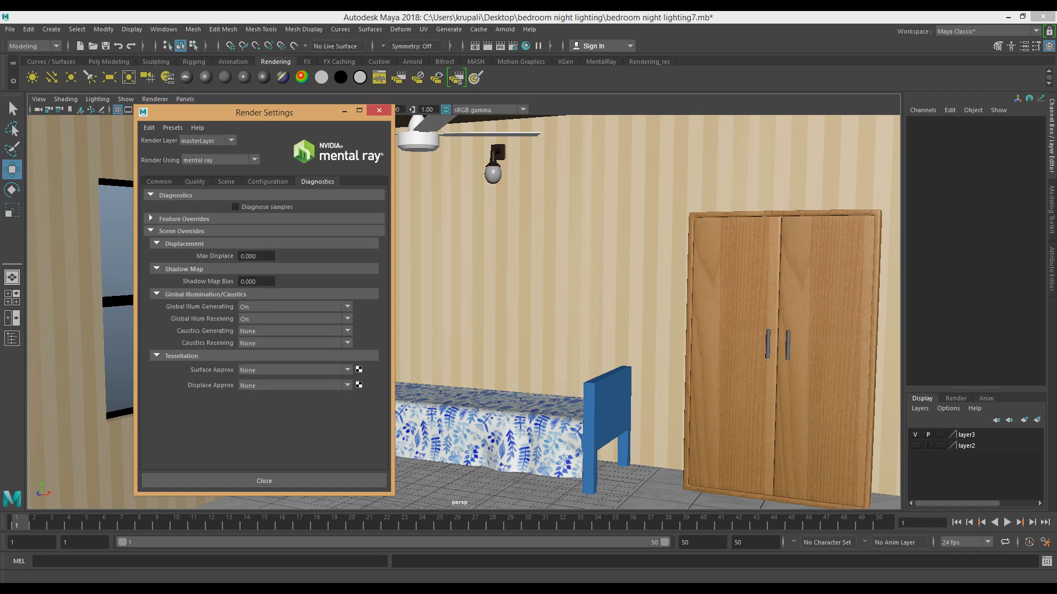
pyautogui.click(379, 110)
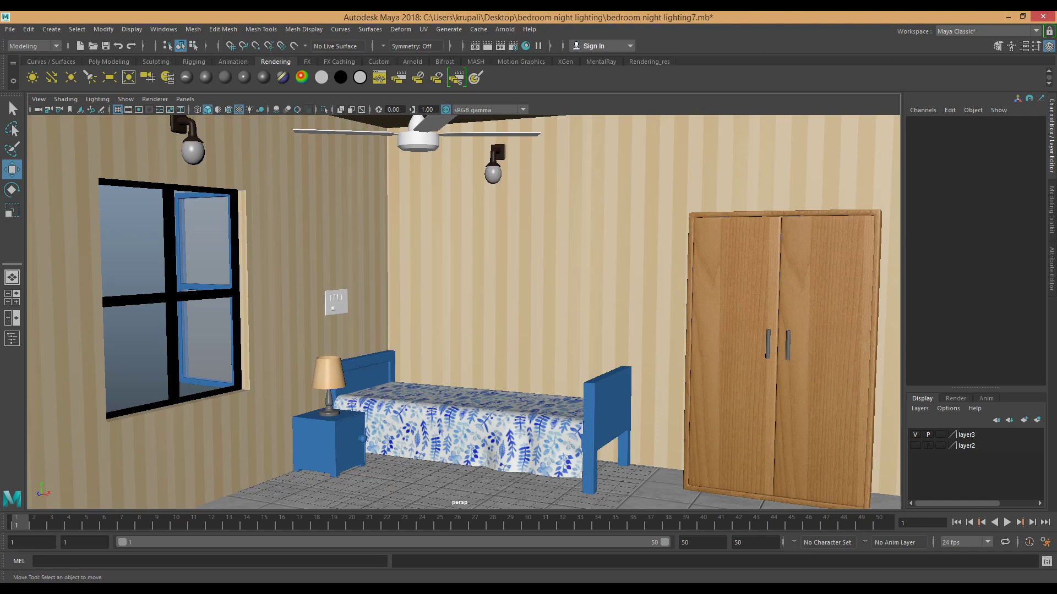
# Step: Create a point light and move it up to the wall lamp above the bed, at about Y 19.23, Z -3.50
pyautogui.click(71, 77)
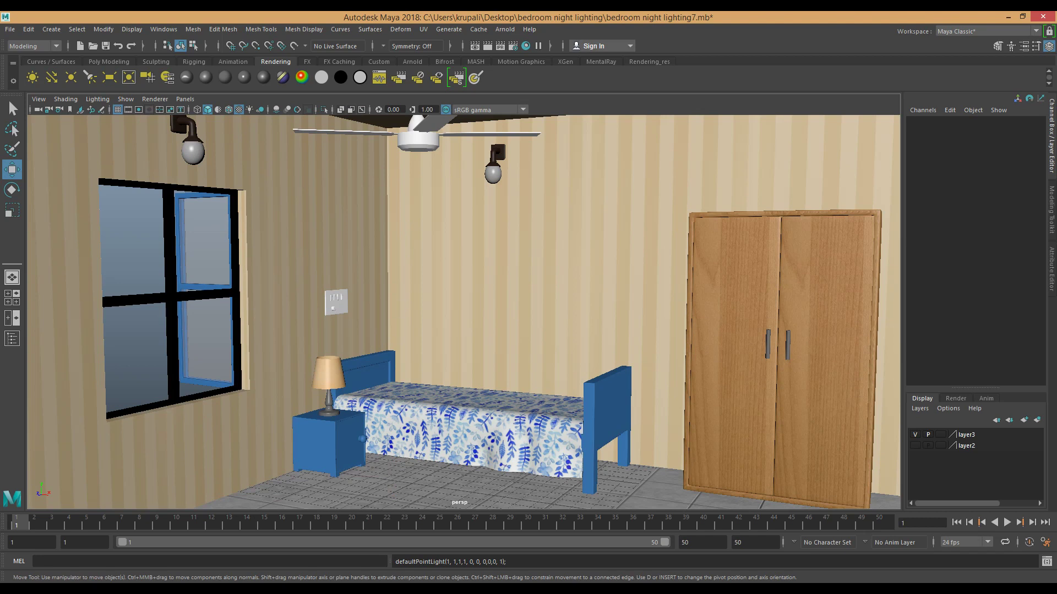
pyautogui.moveTo(458, 424); pyautogui.dragTo(458, 169)
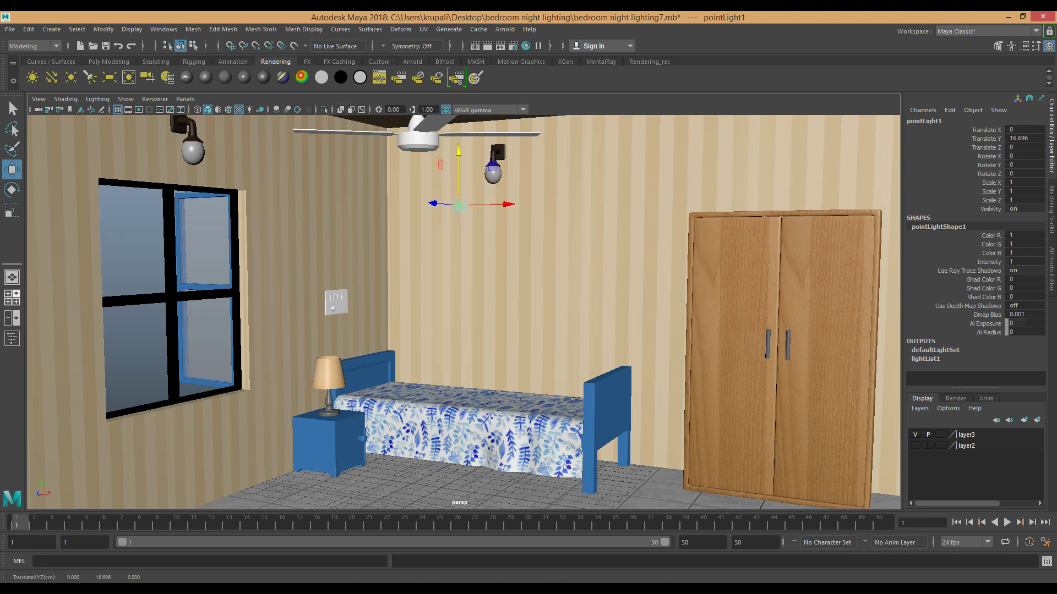
pyautogui.press('space')
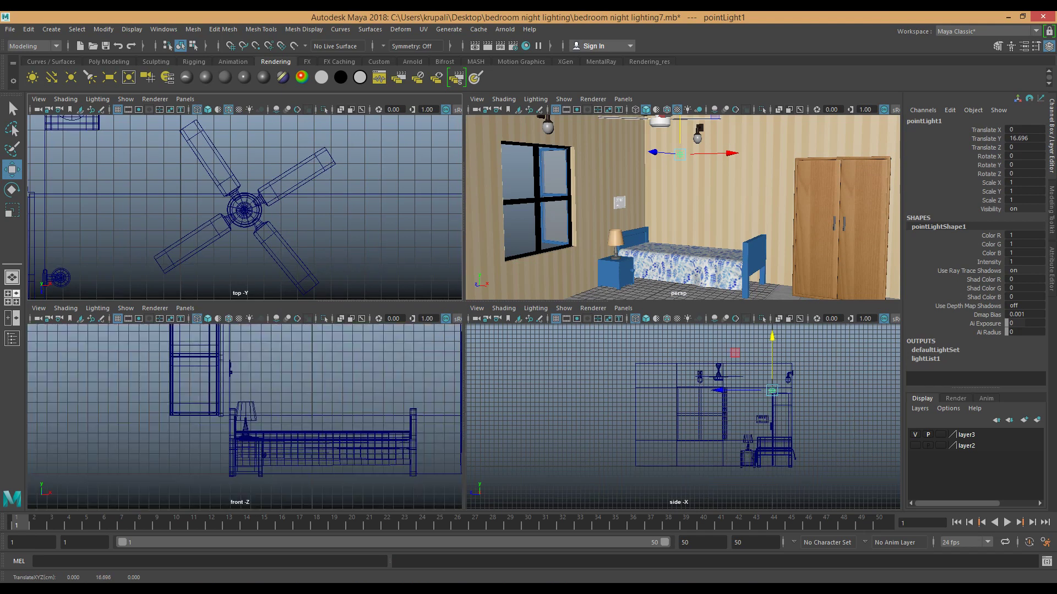
pyautogui.moveTo(772, 390); pyautogui.dragTo(788, 379)
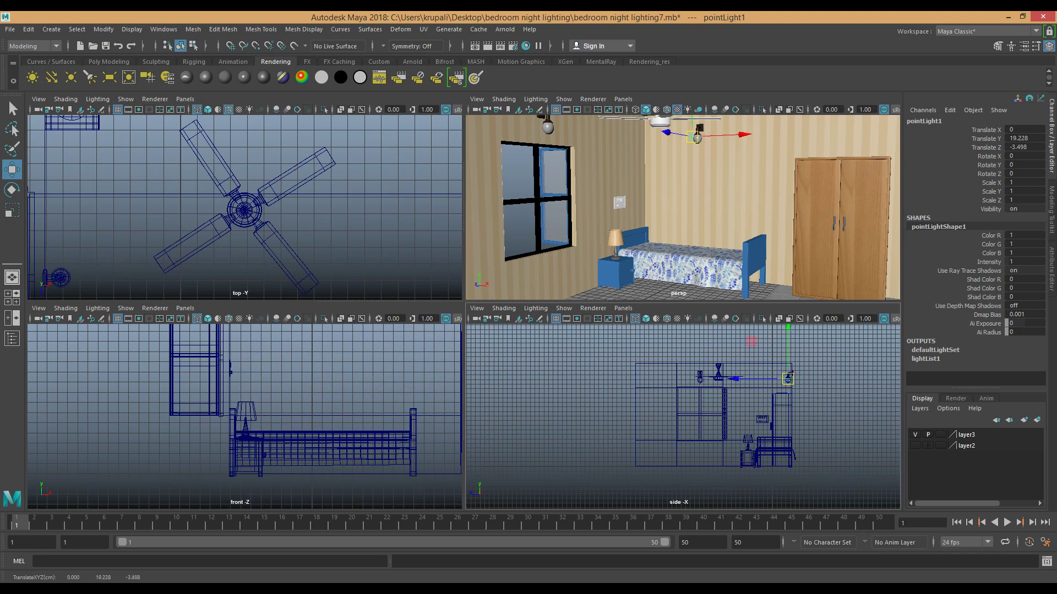
# Step: Align the point light with the wall lamp in the top view, at about X 0.77, Z -3.94
pyautogui.hotkey('ctrl', 'a')
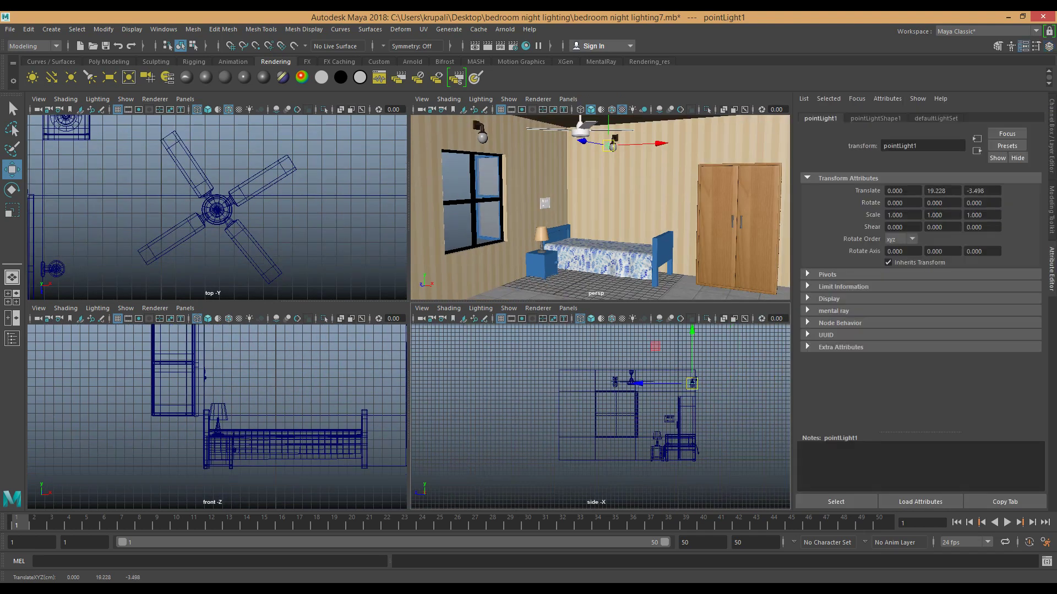
pyautogui.scroll(3, 600, 207)
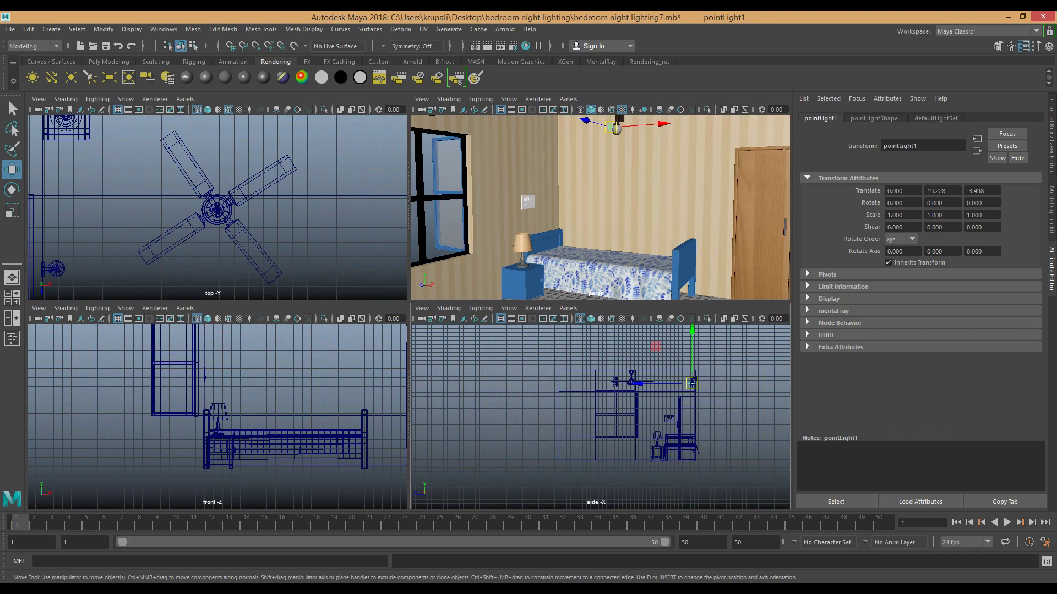
pyautogui.press('f')
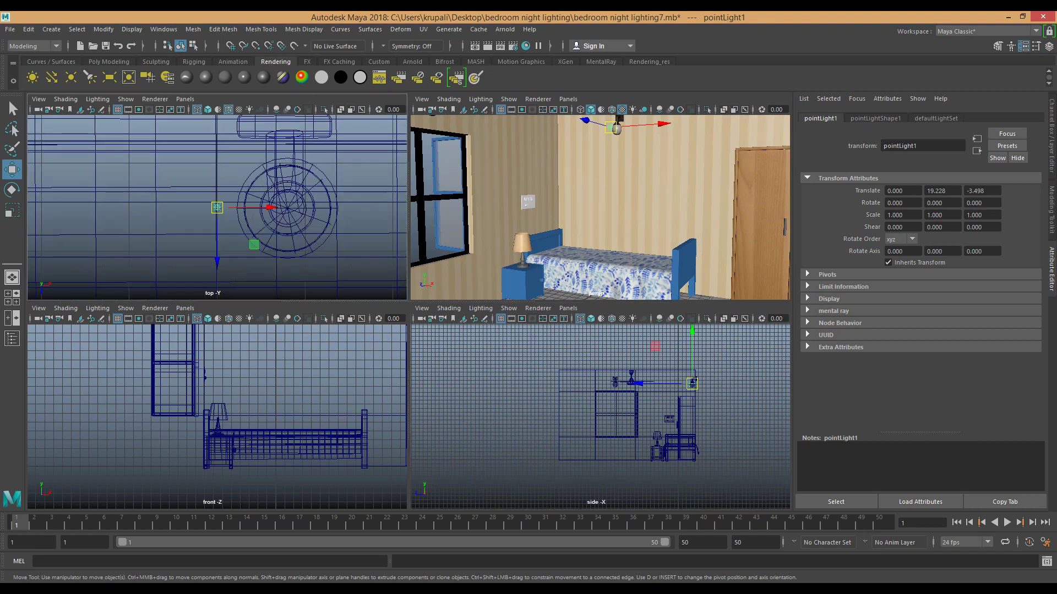
pyautogui.moveTo(217, 208); pyautogui.dragTo(285, 169)
# Step: Set the point light's decay rate to Quadratic and its intensity to 0.2
pyautogui.click(936, 118)
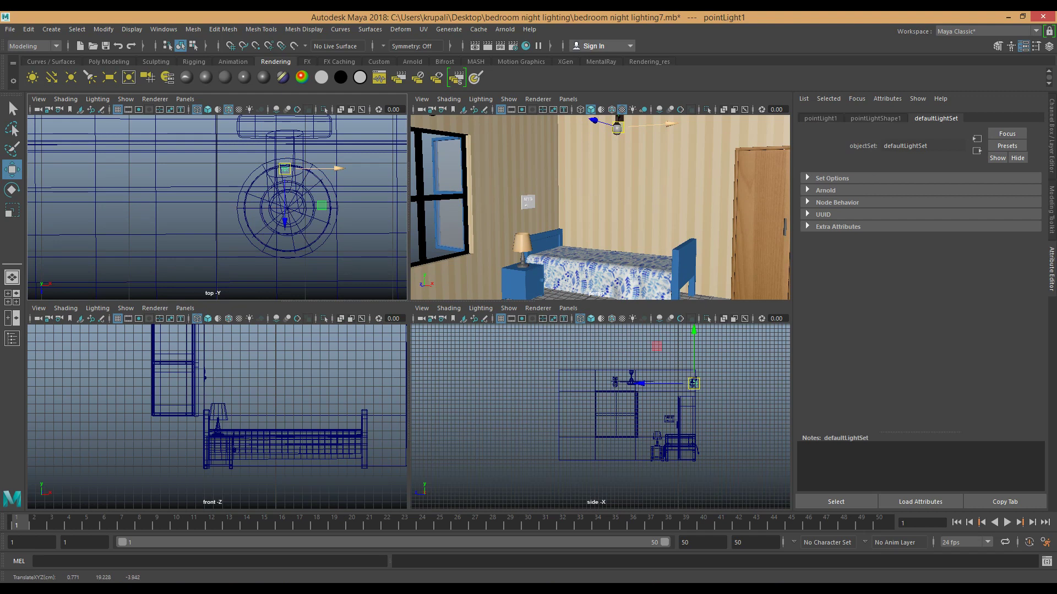
pyautogui.click(876, 118)
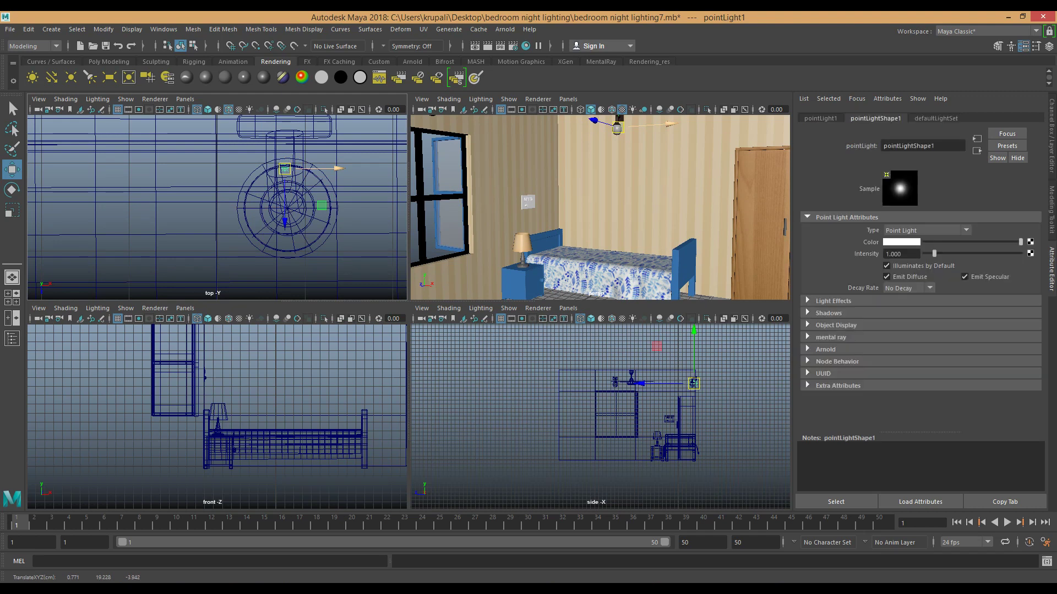
pyautogui.click(909, 289)
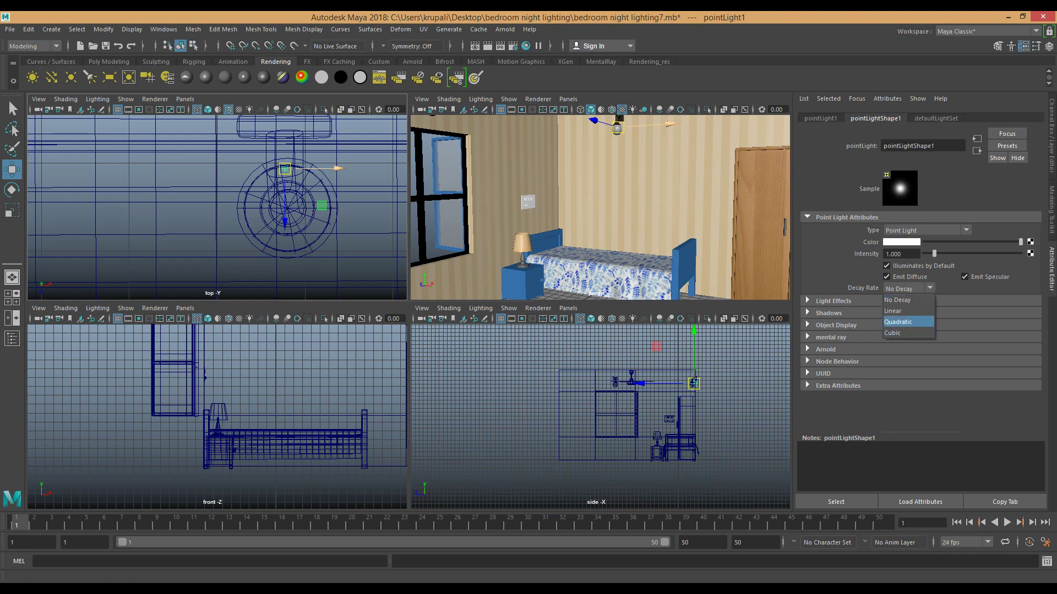
pyautogui.click(897, 322)
pyautogui.click(903, 254)
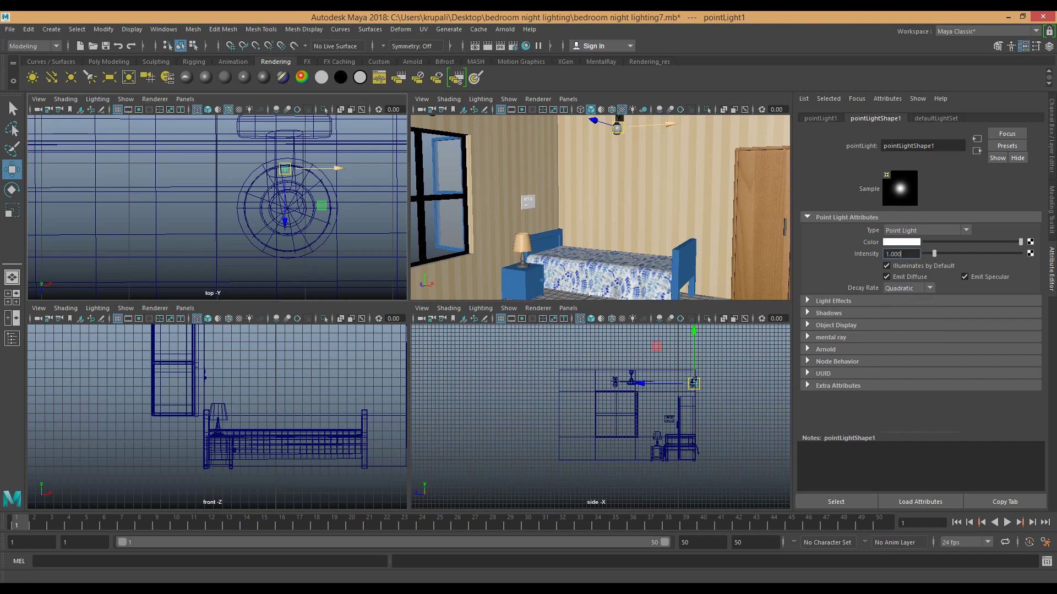
pyautogui.press('BackSpace')
pyautogui.press('BackSpace')
pyautogui.press('BackSpace')
pyautogui.press('BackSpace')
pyautogui.press('Return')
# Step: Enable depth map shadows for the point light
pyautogui.click(825, 349)
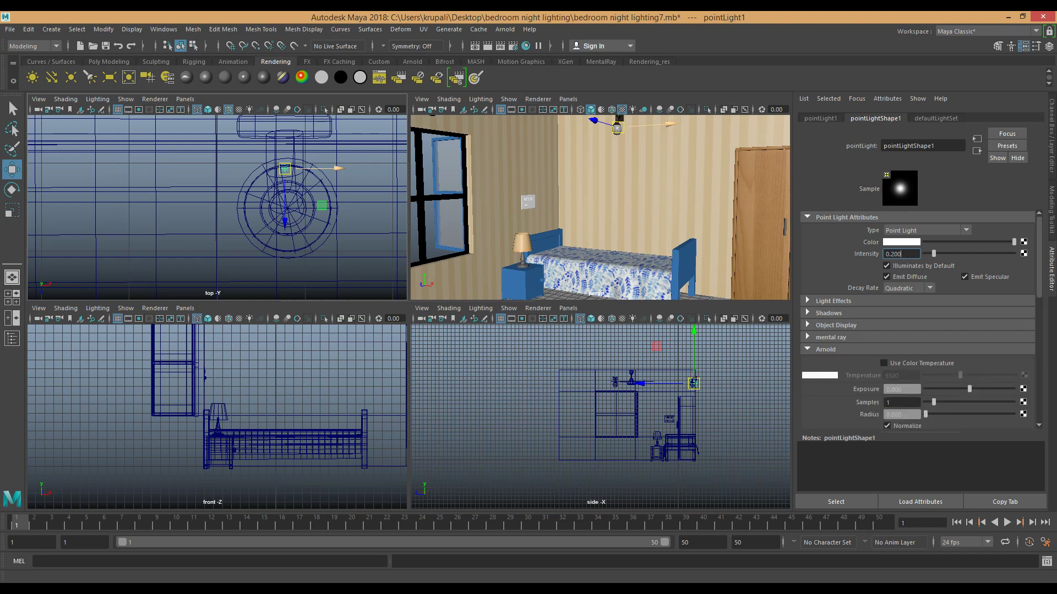
pyautogui.click(828, 313)
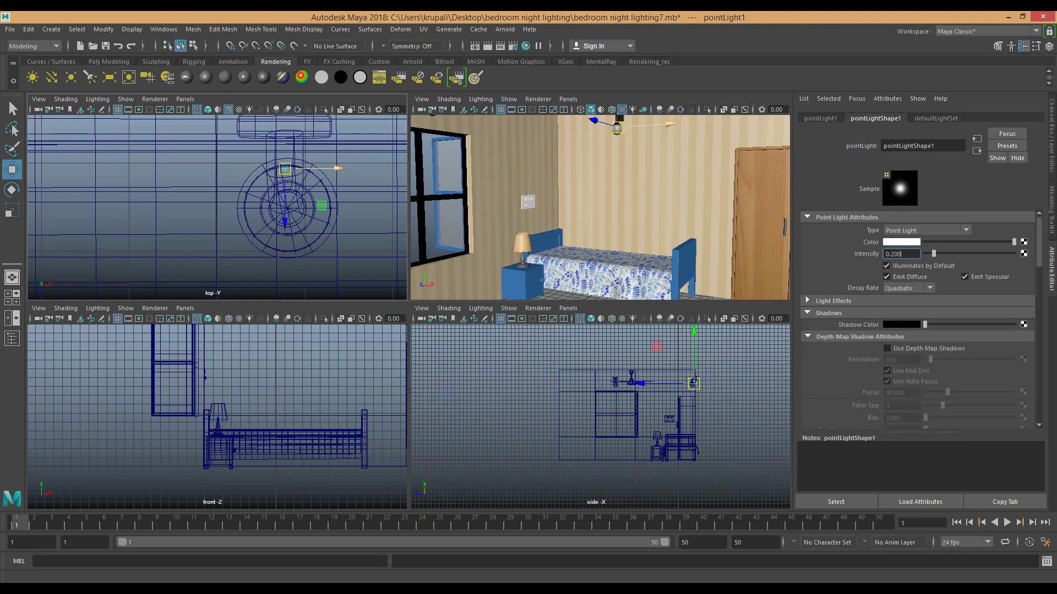
pyautogui.click(887, 348)
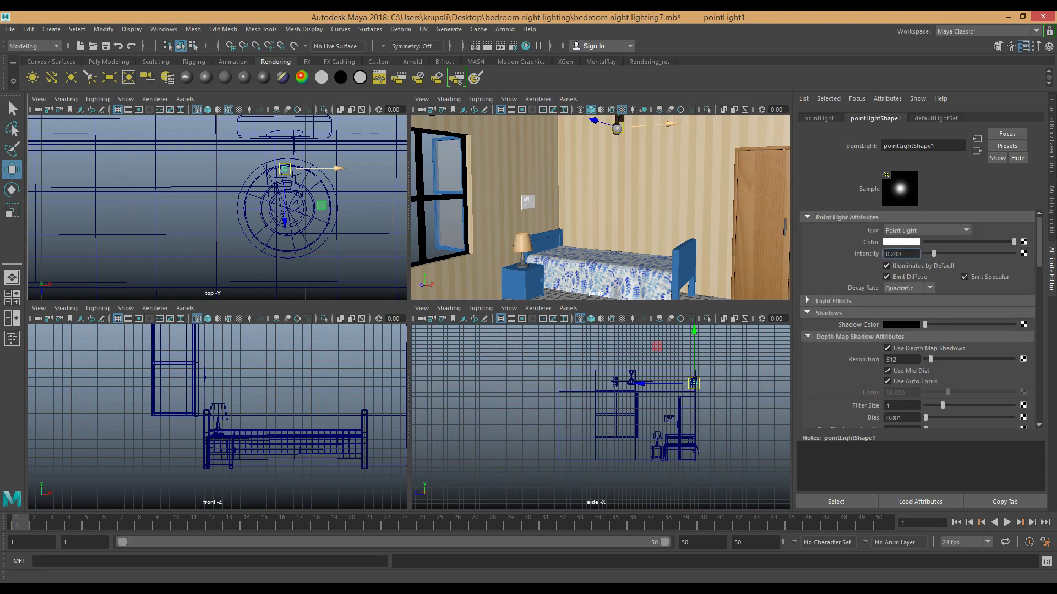
pyautogui.click(499, 46)
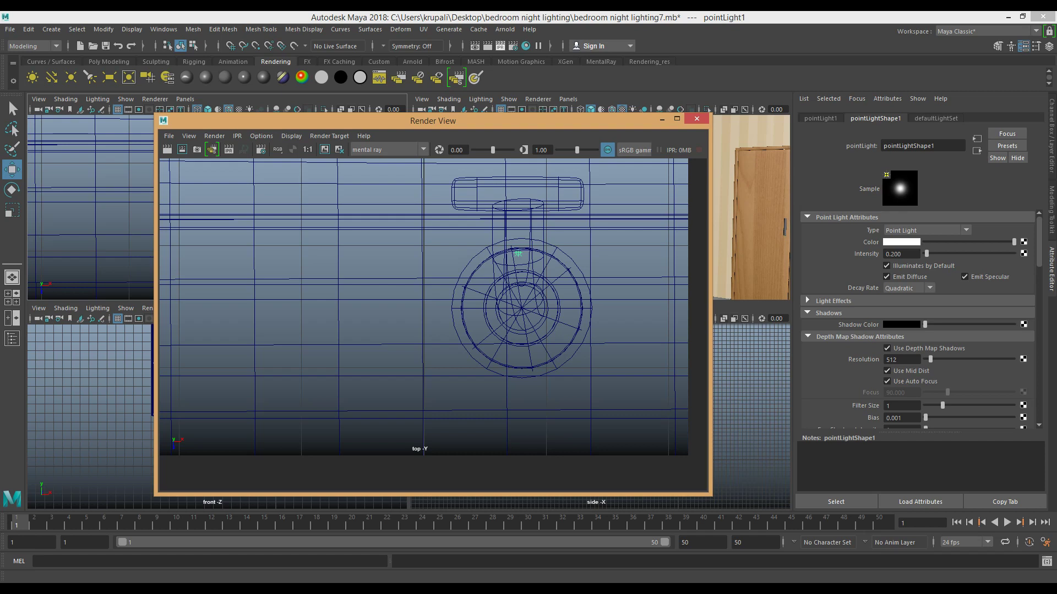
pyautogui.moveTo(433, 120); pyautogui.dragTo(311, 127)
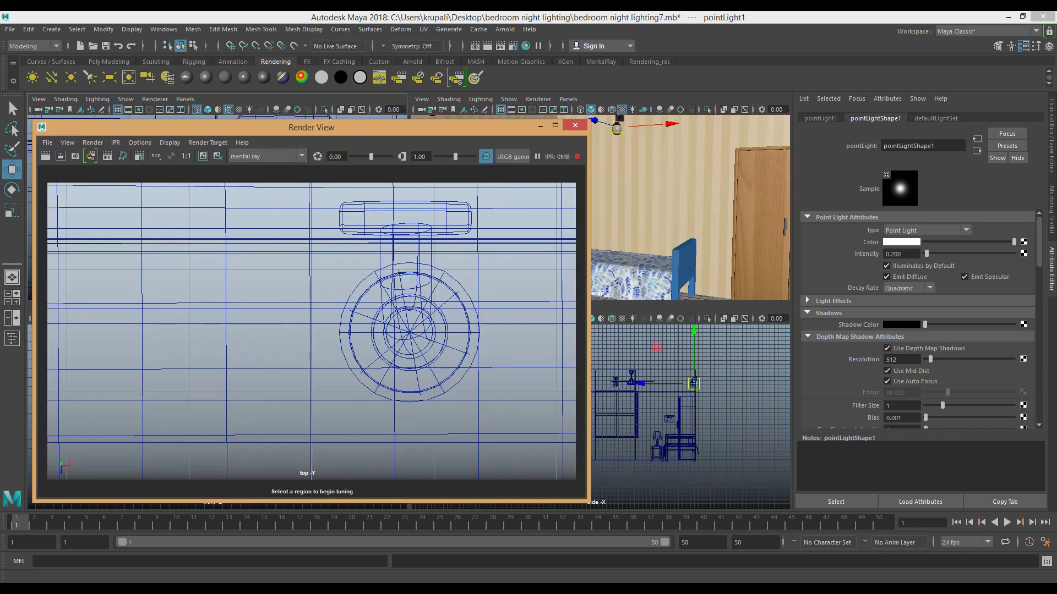
pyautogui.click(578, 157)
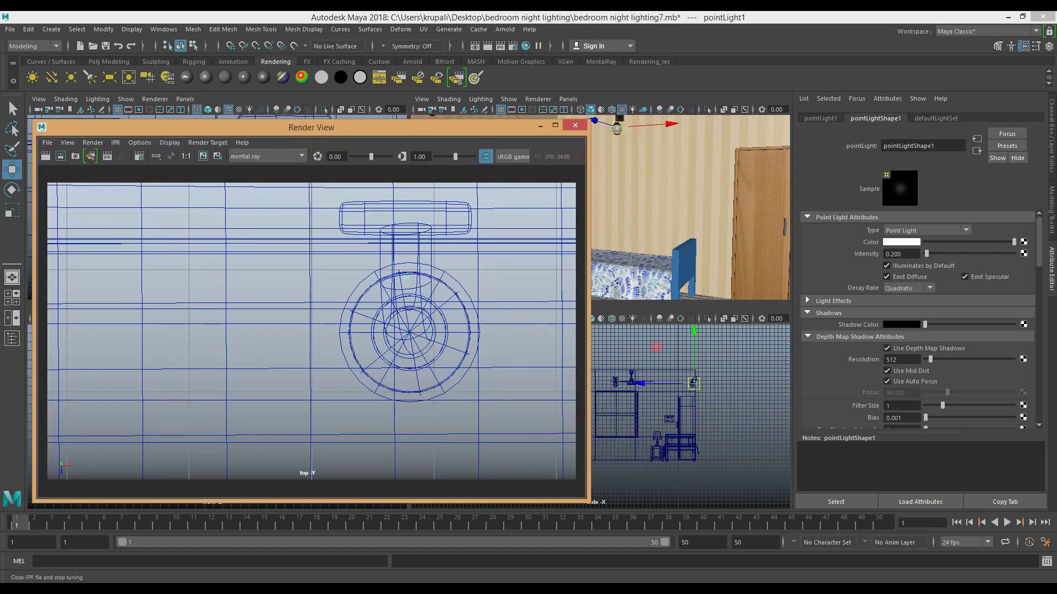
pyautogui.click(575, 126)
# Step: Make the perspective view active and reselect pointLight1
pyautogui.click(600, 168)
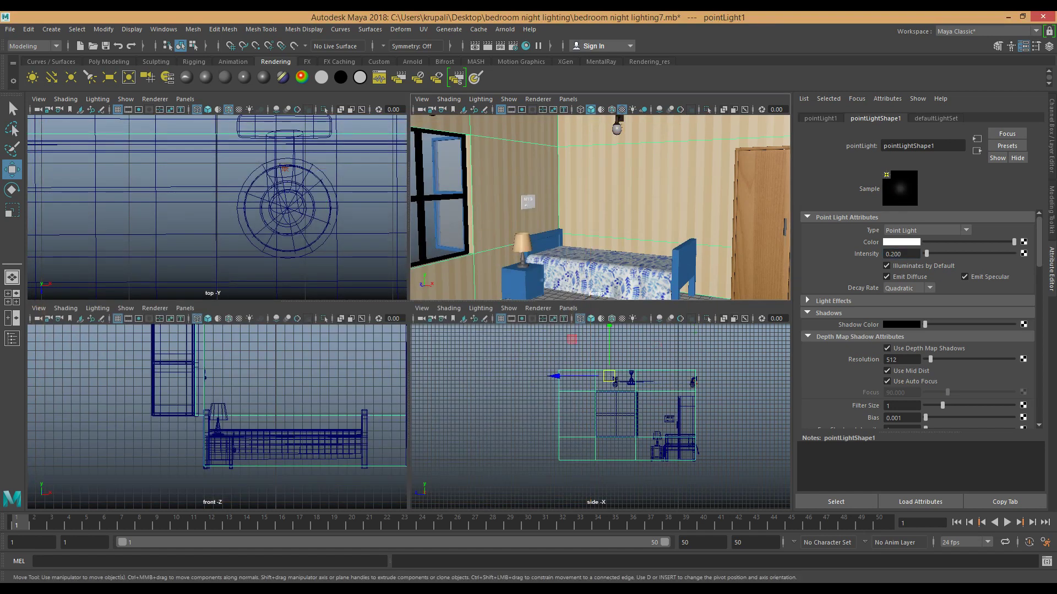
pyautogui.click(617, 130)
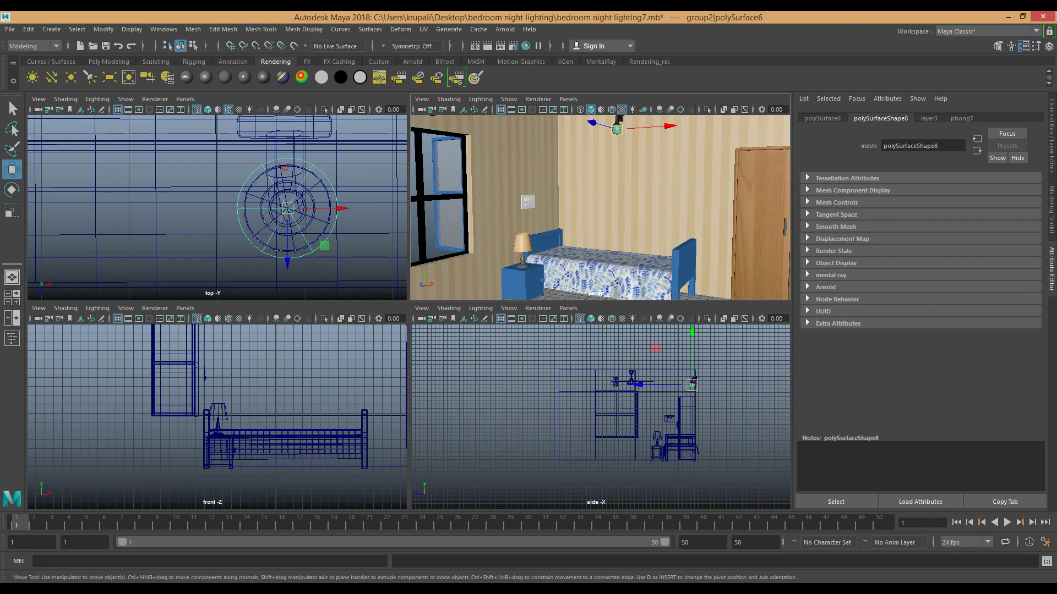
pyautogui.click(12, 338)
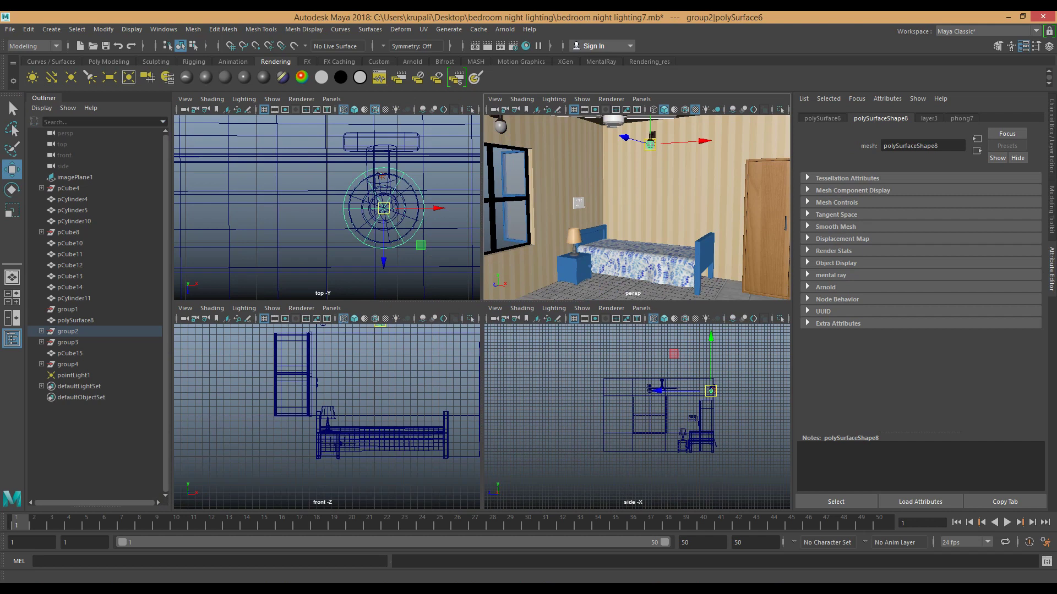
pyautogui.click(73, 376)
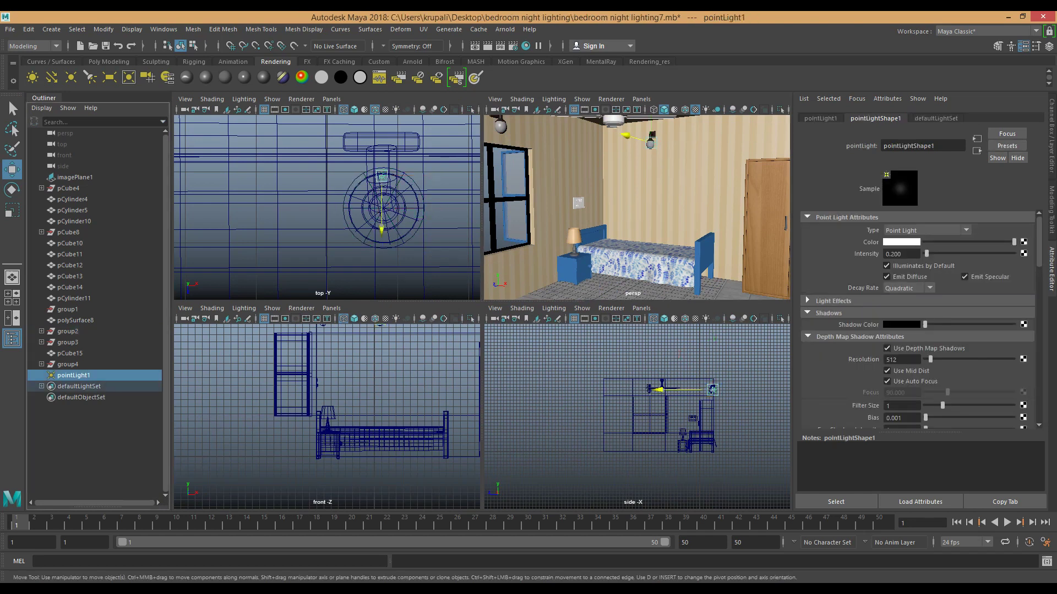
pyautogui.click(12, 338)
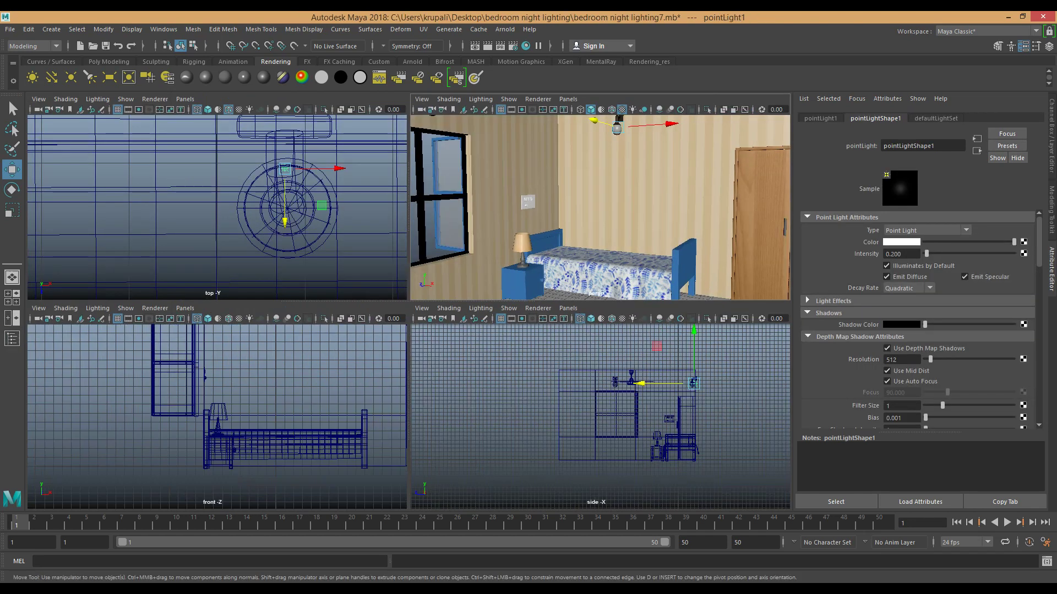
# Step: Try an IPR render of the perspective view, marking test regions around the wall lamps, and close the render window
pyautogui.click(500, 45)
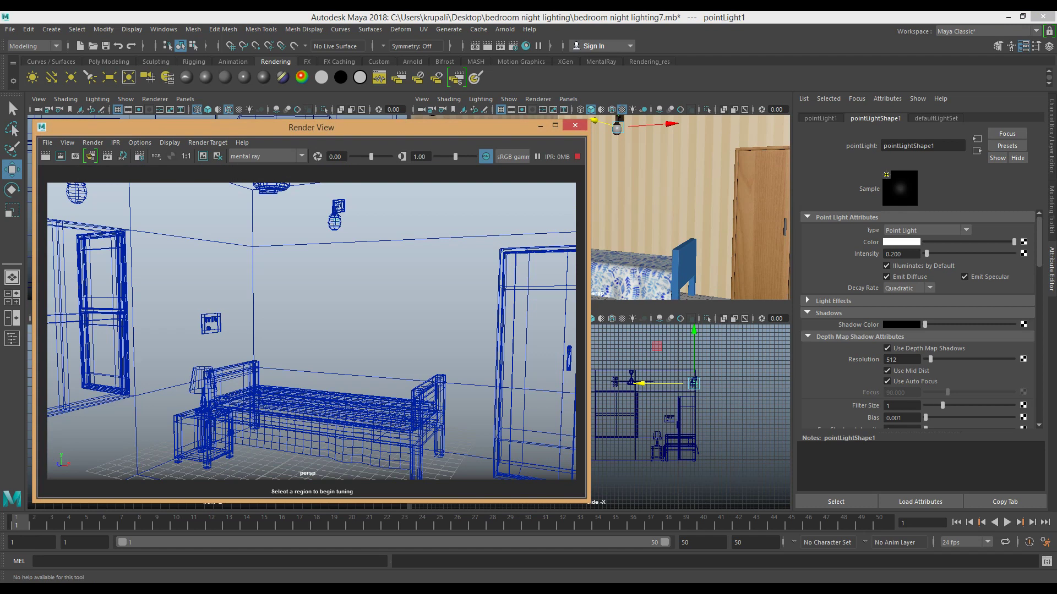
pyautogui.moveTo(175, 195); pyautogui.dragTo(429, 338)
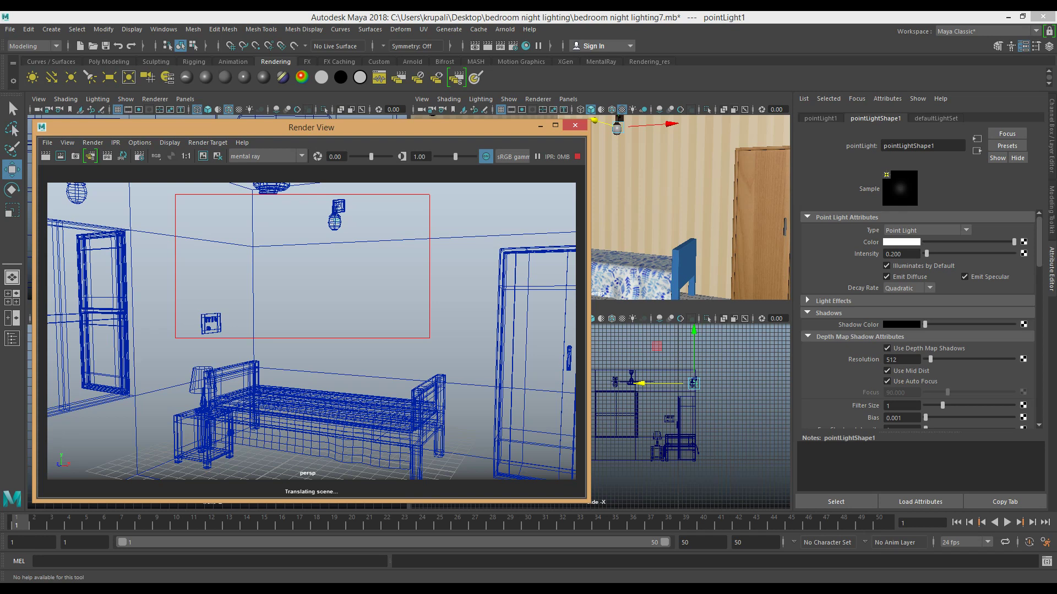
pyautogui.moveTo(290, 199); pyautogui.dragTo(465, 335)
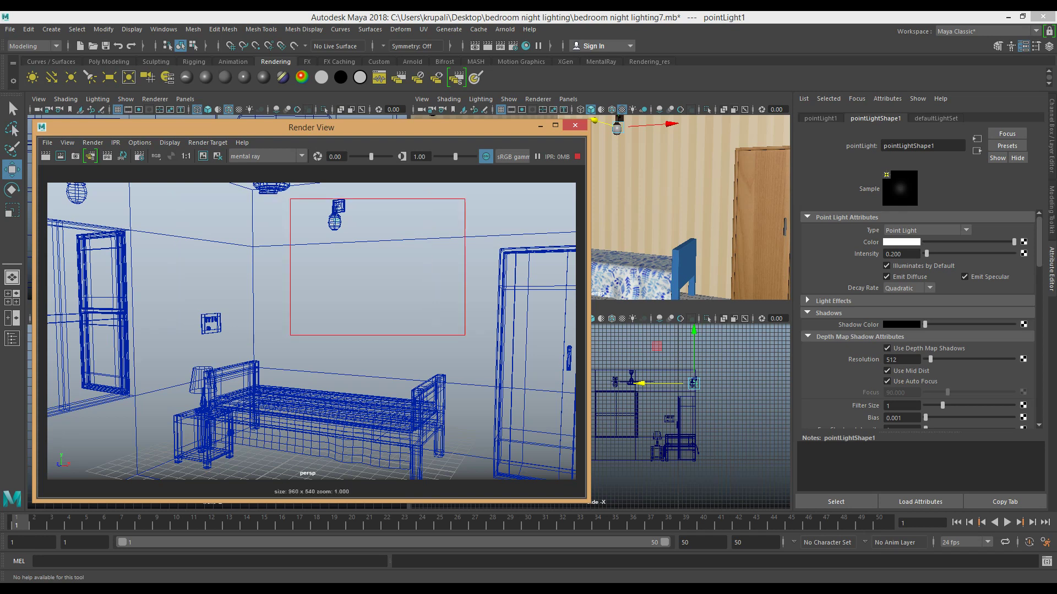
pyautogui.moveTo(63, 188); pyautogui.dragTo(292, 334)
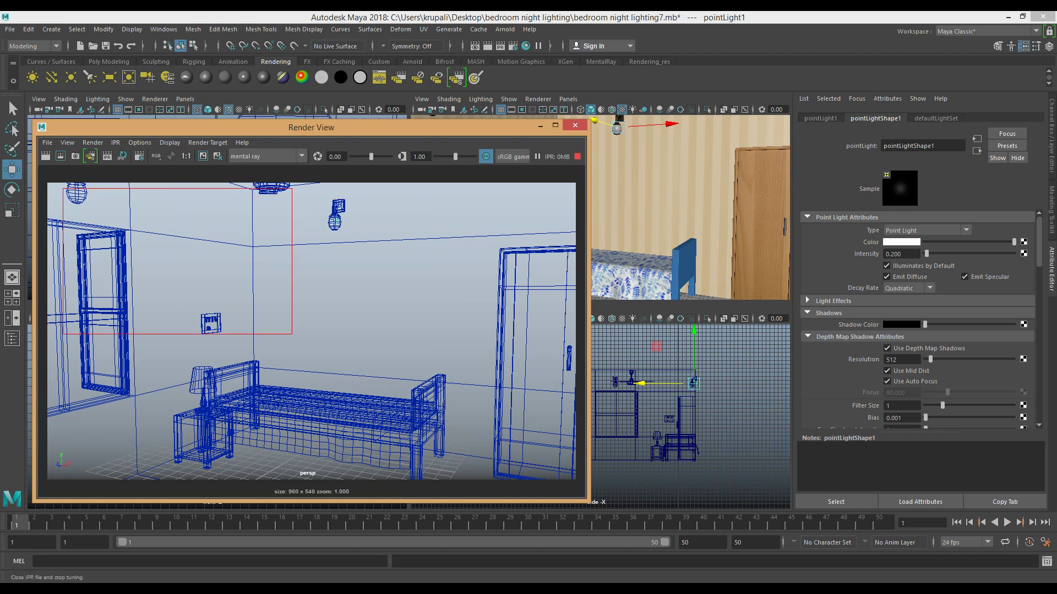
pyautogui.click(575, 125)
# Step: Turn off the point light's depth map shadows and look at the bedroom night reference image in Windows Photo Viewer
pyautogui.click(887, 348)
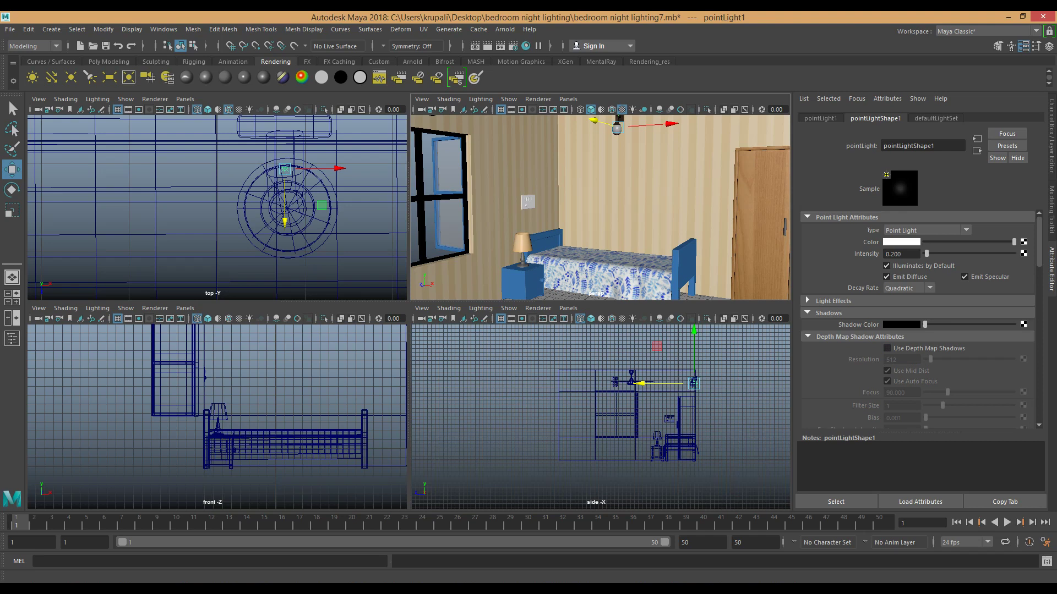
pyautogui.hotkey('alt', 'Tab')
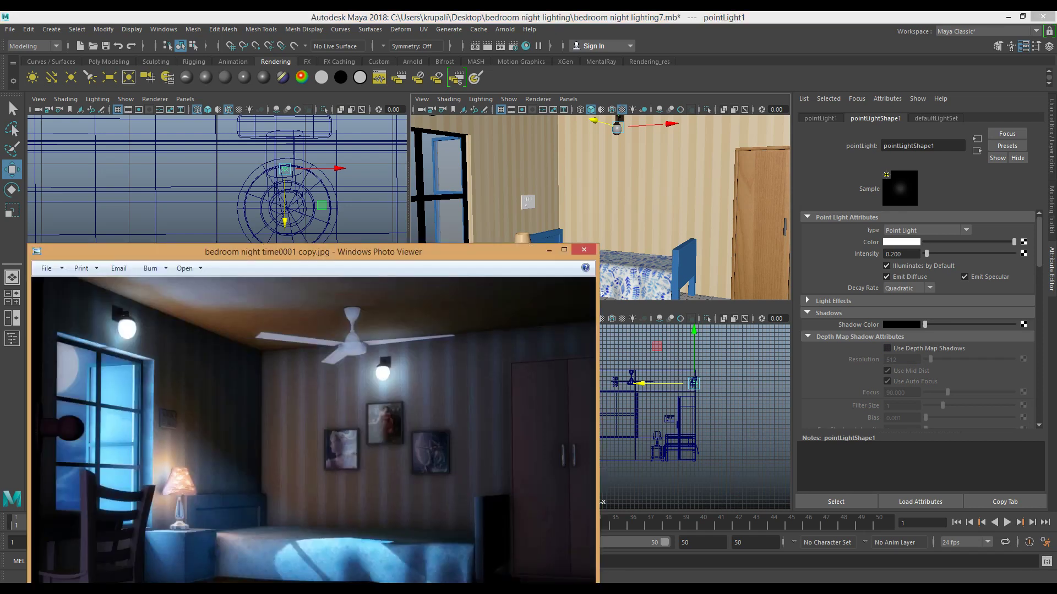
pyautogui.hotkey('alt', 'Tab')
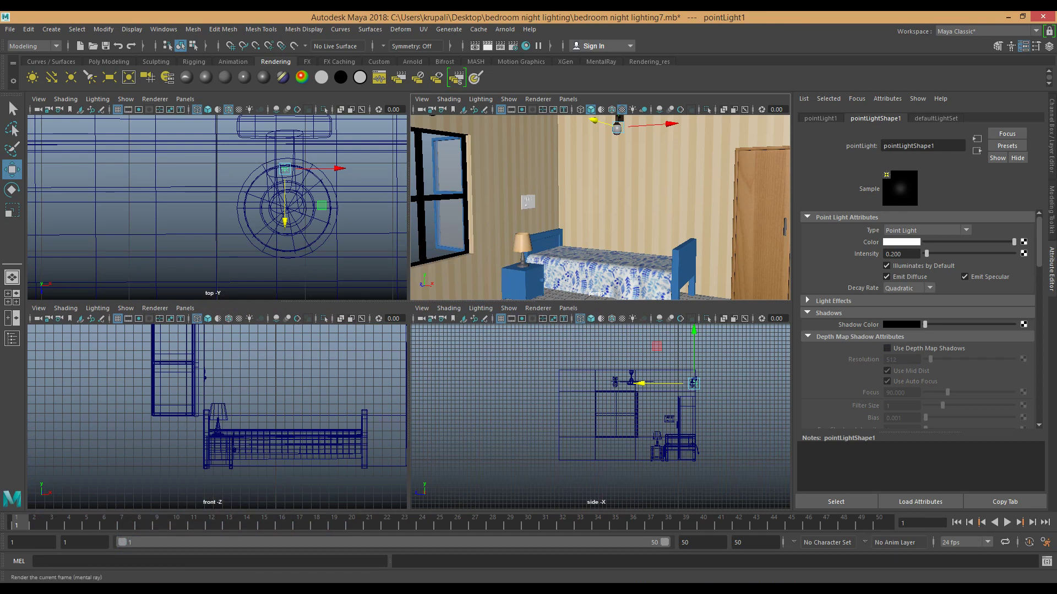
# Step: Run a mental ray IPR render of the perspective view to preview the point light at the wall lamp above the bed
pyautogui.click(487, 46)
pyautogui.click(487, 45)
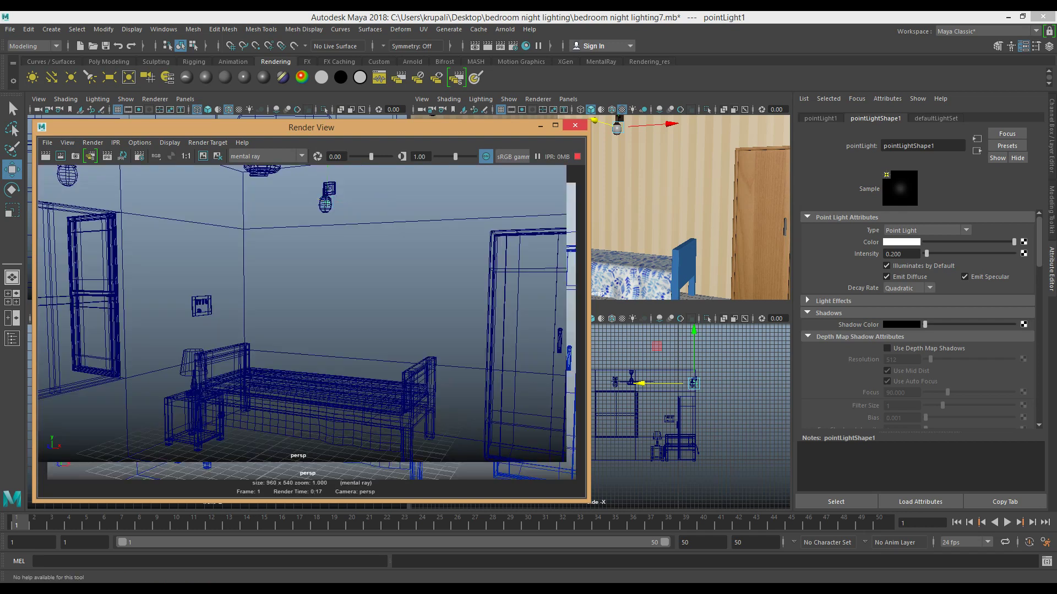
pyautogui.moveTo(149, 177); pyautogui.dragTo(501, 409)
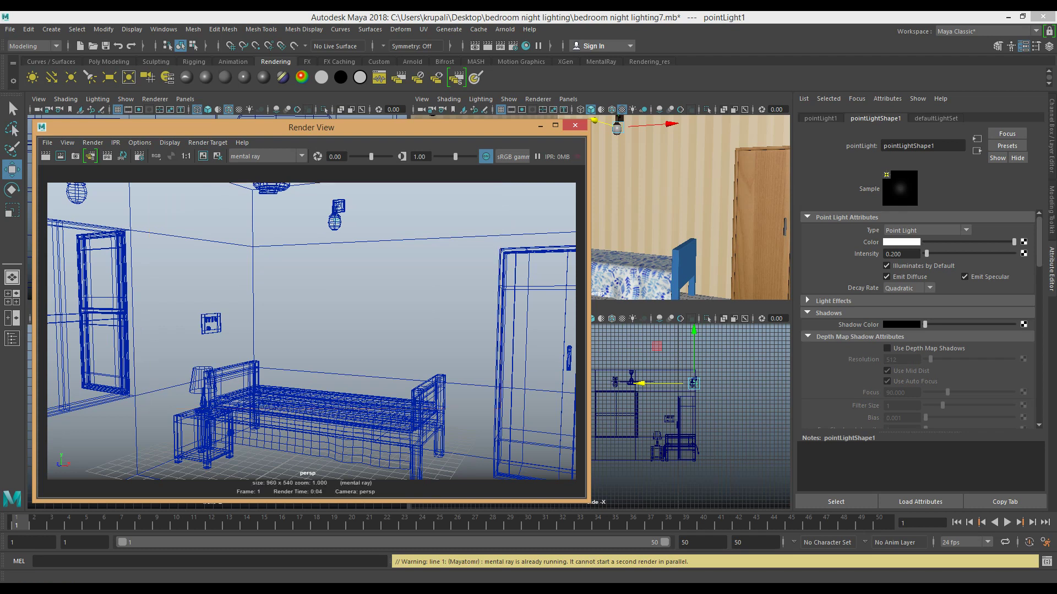
pyautogui.click(90, 156)
pyautogui.moveTo(210, 183); pyautogui.dragTo(488, 372)
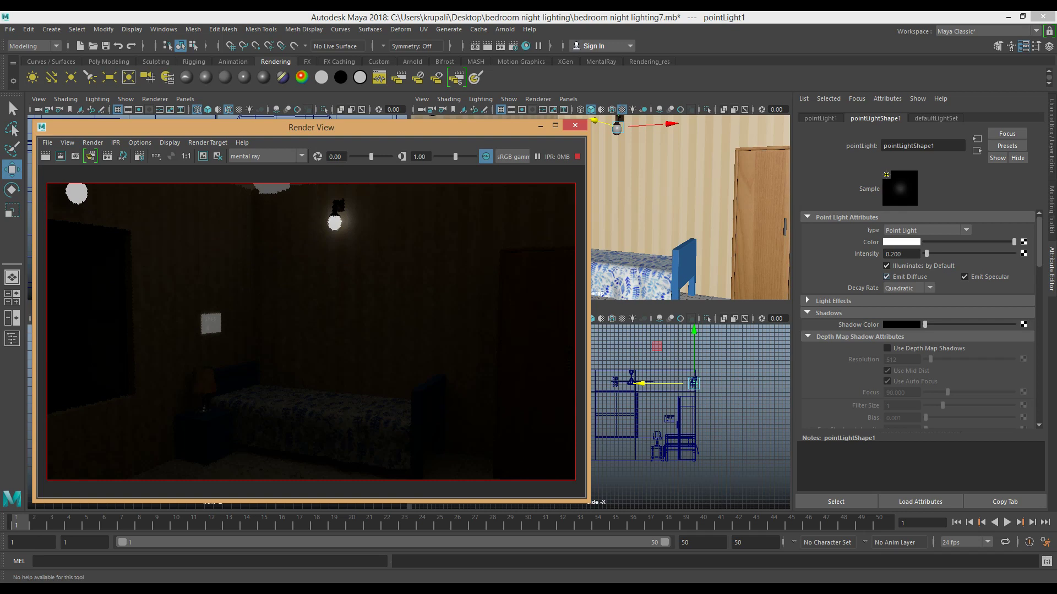
# Step: Test the point light in IPR with Emit Diffuse and Emit Specular off, restoring both, and set its intensity to 0.09
pyautogui.click(887, 277)
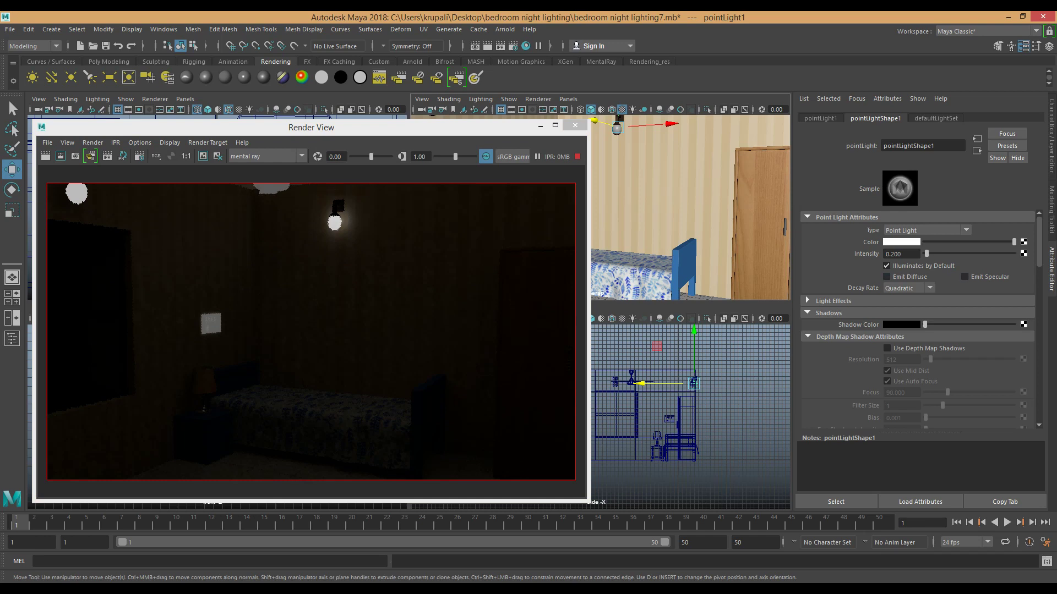
pyautogui.moveTo(203, 187); pyautogui.dragTo(485, 371)
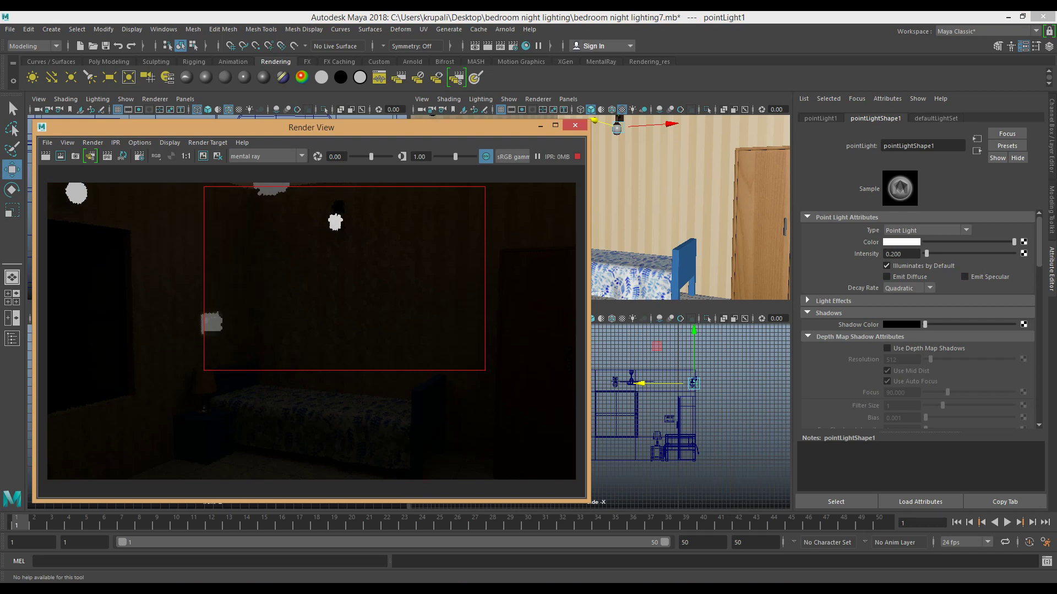
pyautogui.click(964, 276)
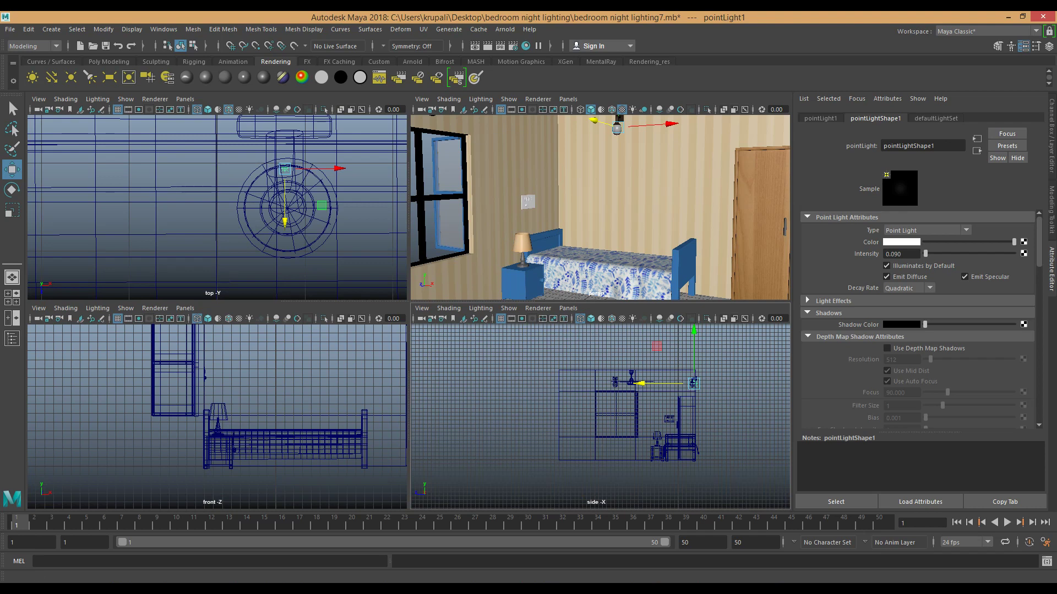
# Step: Create a second point light and move it to the wall lamp above the window, at about X -7.90, Y 18.80, Z 16.02
pyautogui.click(71, 78)
pyautogui.moveTo(678, 460); pyautogui.dragTo(614, 385)
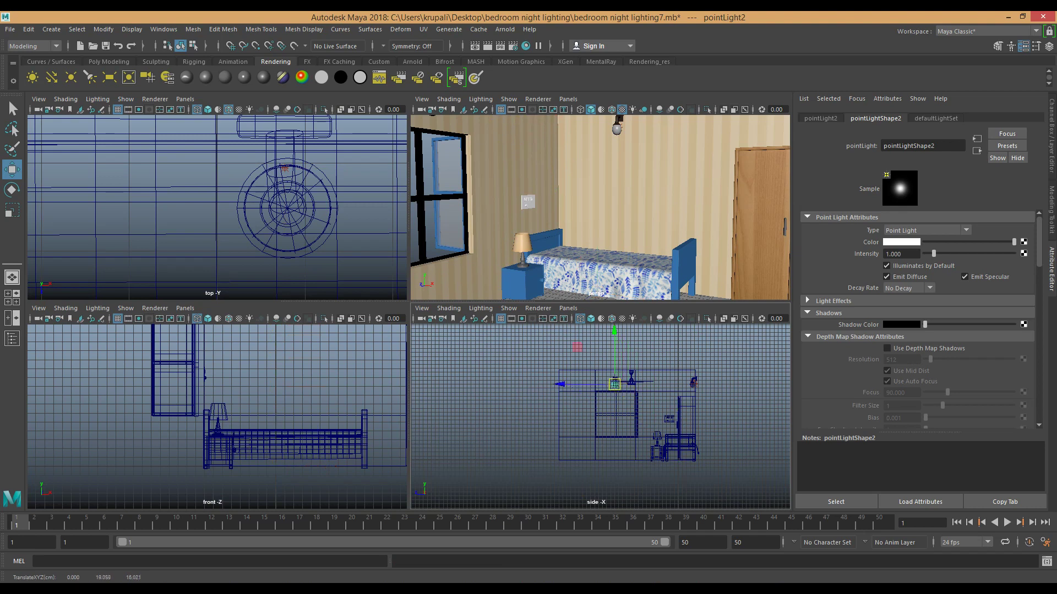
pyautogui.press('f')
pyautogui.scroll(-9, 254, 380)
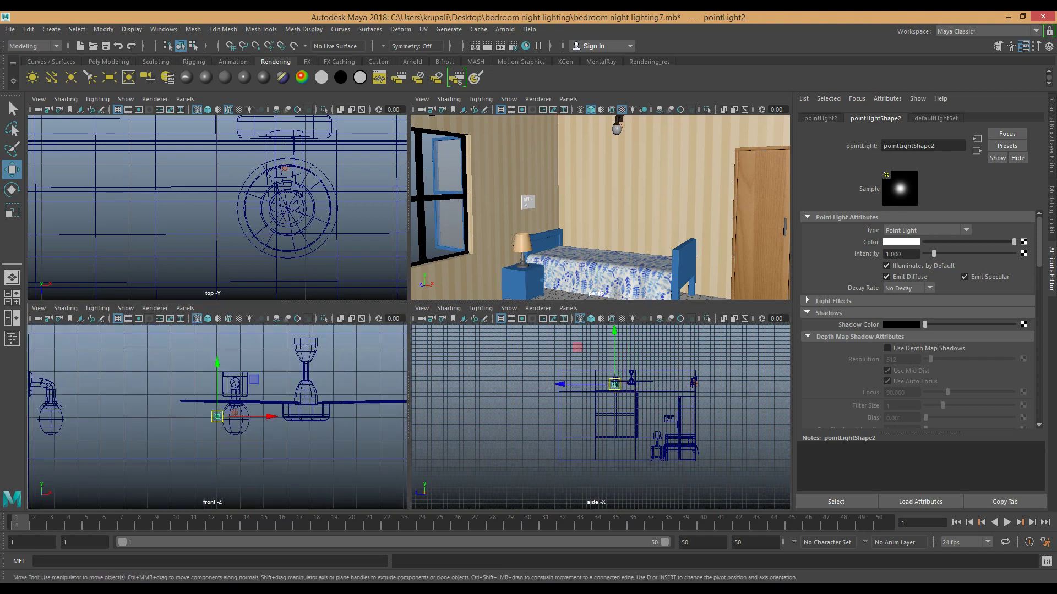
pyautogui.moveTo(217, 416); pyautogui.dragTo(83, 421)
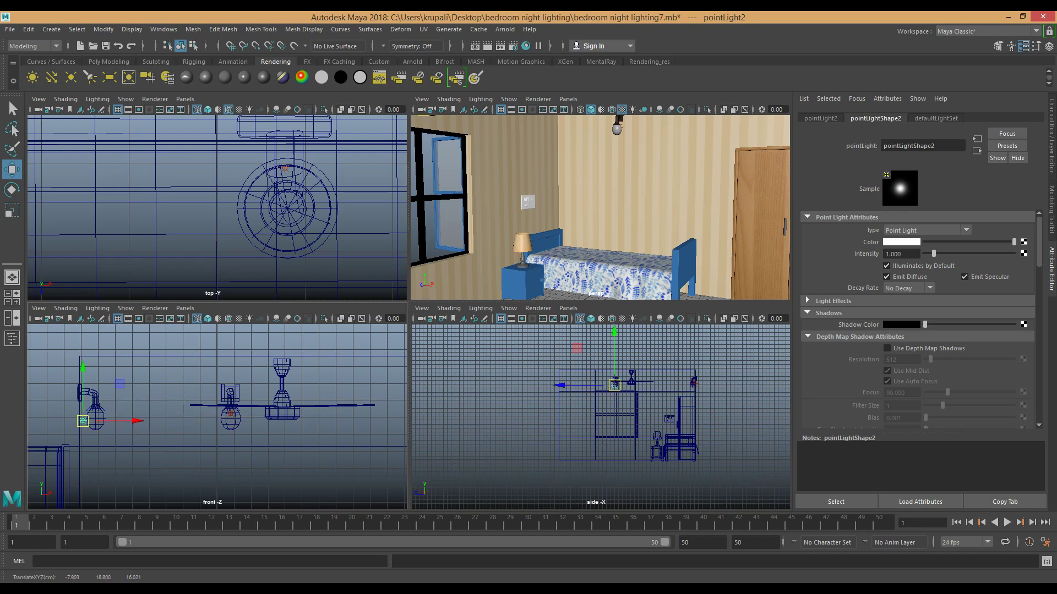
pyautogui.press('f')
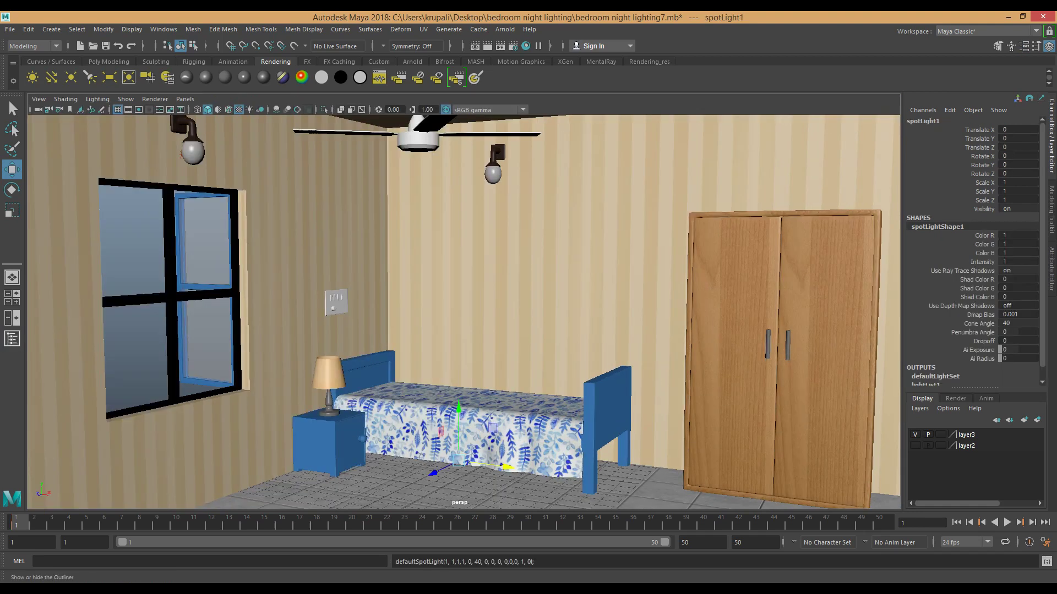
# Step: Move the new spot light outside the window, to about X -40.54, Y 12.55, Z 11.20
pyautogui.click(12, 298)
pyautogui.scroll(-11, 244, 416)
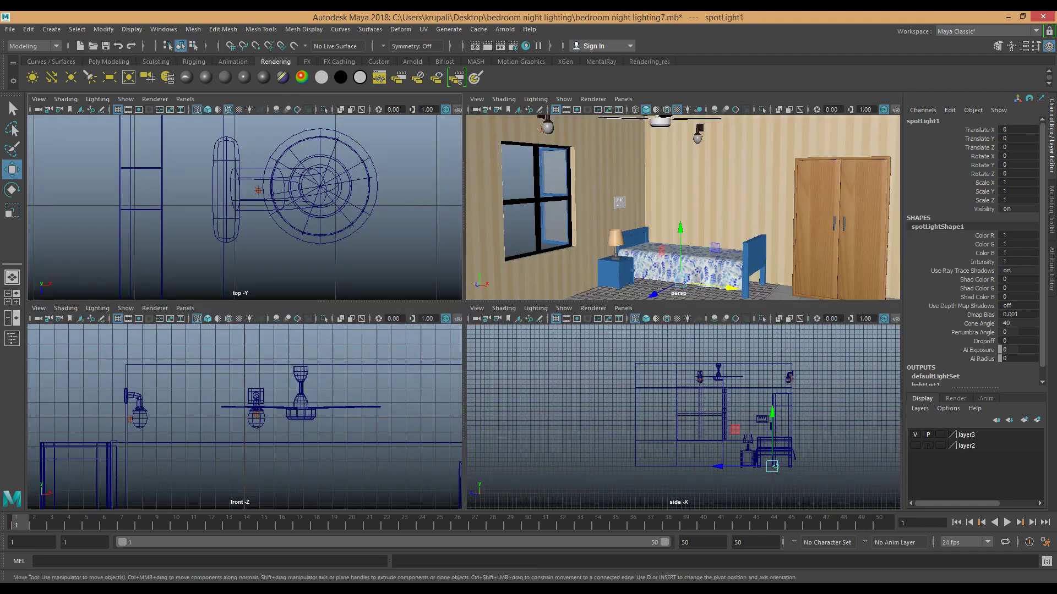
pyautogui.moveTo(244, 469); pyautogui.dragTo(190, 418)
pyautogui.moveTo(564, 144); pyautogui.dragTo(408, 184)
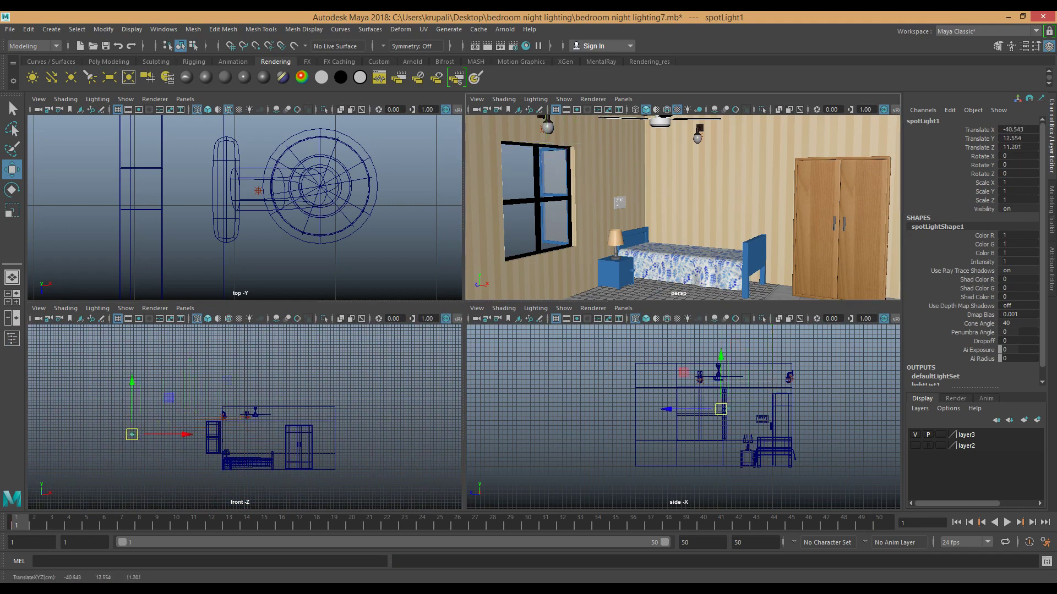
# Step: Aim the spot light down through the window at the floor beside the bed, placing it at about X -37.96, Y 21.36, Z 14.15
pyautogui.press('f')
pyautogui.scroll(-3, 244, 207)
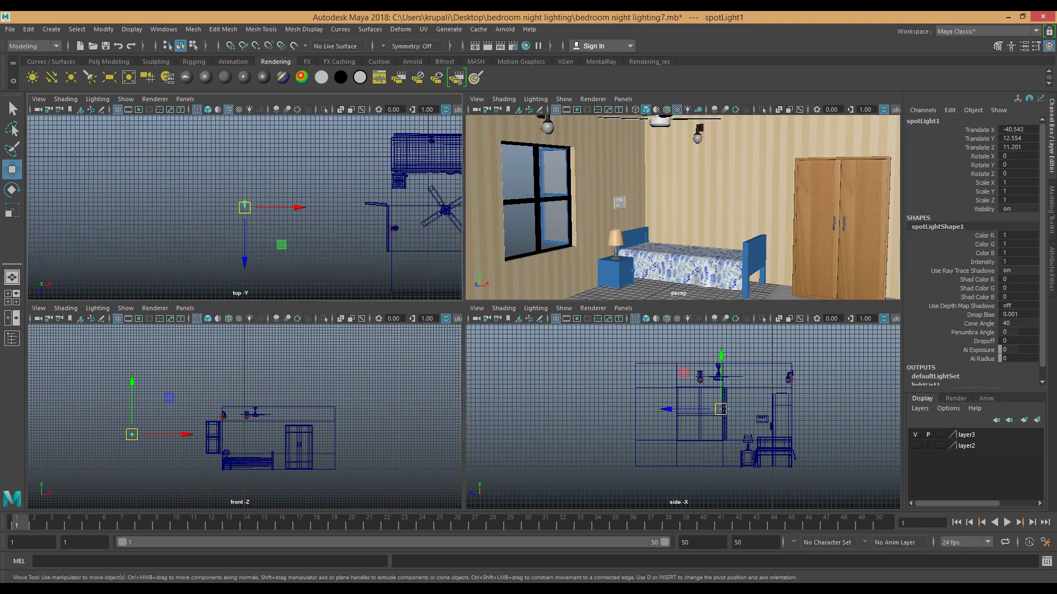
pyautogui.scroll(-3, 244, 208)
pyautogui.scroll(2, 244, 208)
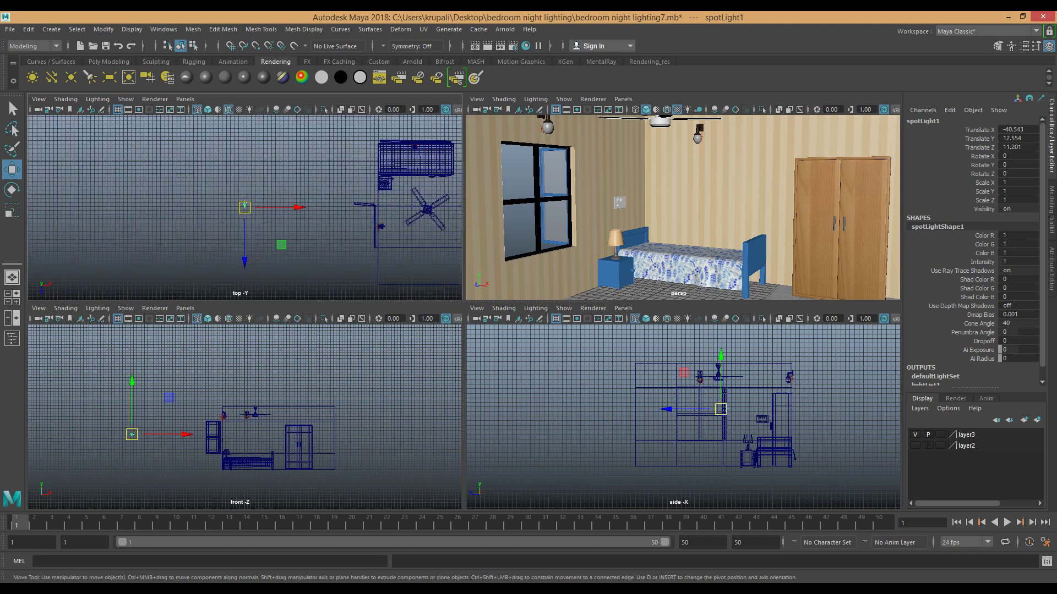
pyautogui.scroll(2, 244, 207)
pyautogui.press('t')
pyautogui.moveTo(245, 160); pyautogui.dragTo(451, 233)
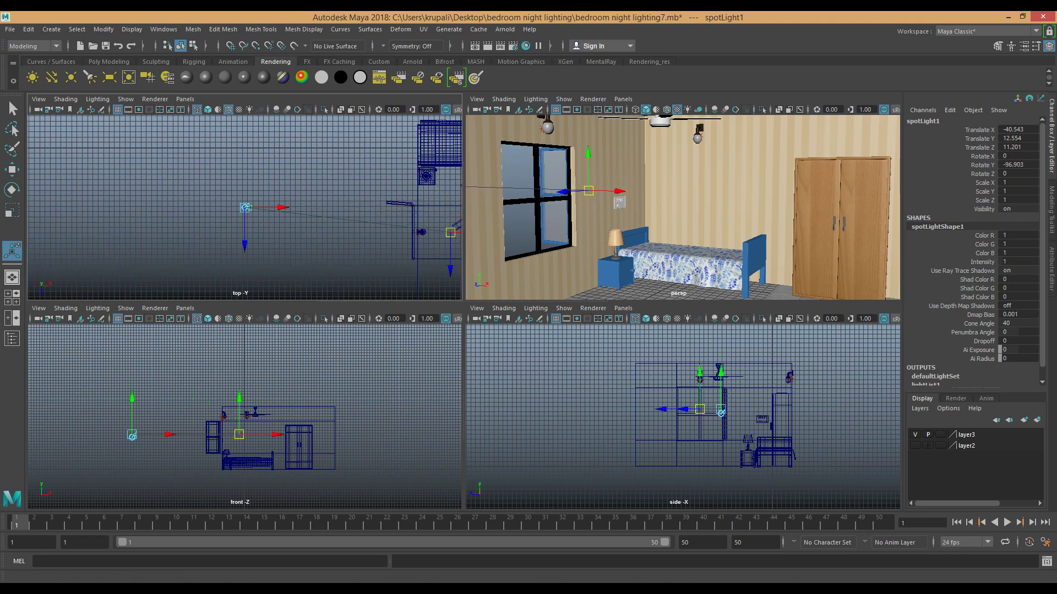
pyautogui.moveTo(700, 409); pyautogui.dragTo(696, 368)
pyautogui.moveTo(704, 455); pyautogui.dragTo(707, 460)
pyautogui.scroll(-5, 682, 208)
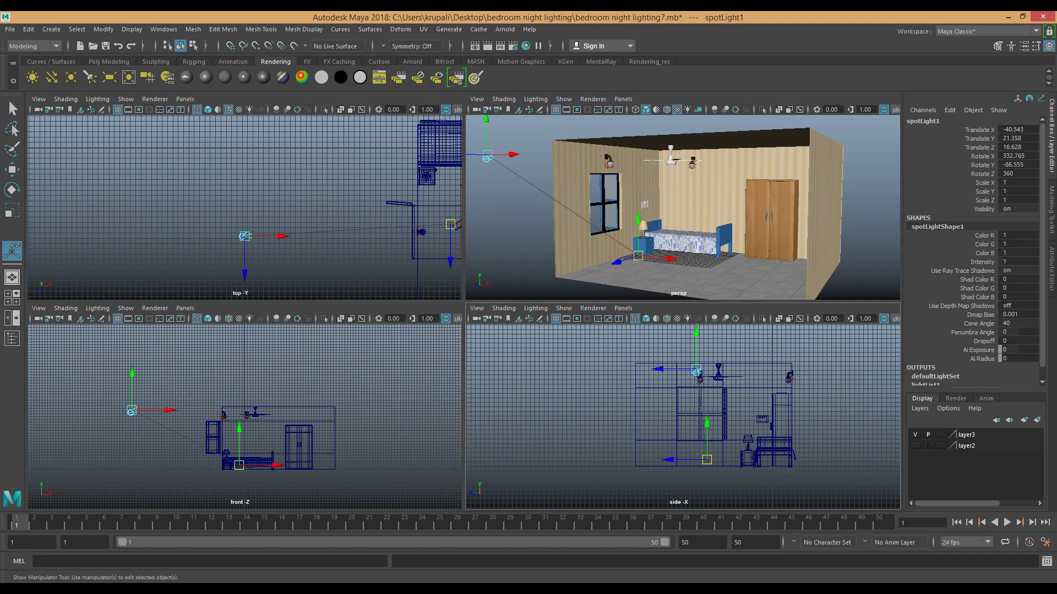
pyautogui.moveTo(245, 236); pyautogui.dragTo(258, 223)
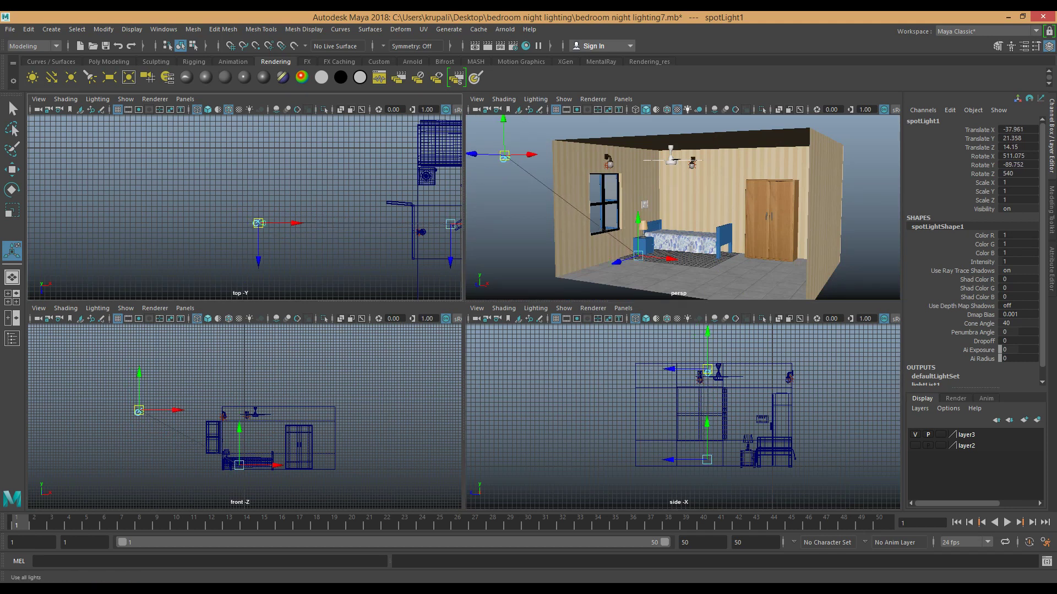
# Step: Make layer2 visible and frame the window area of the bedroom night reference image in the front view
pyautogui.hotkey('ctrl', 'a')
pyautogui.click(902, 245)
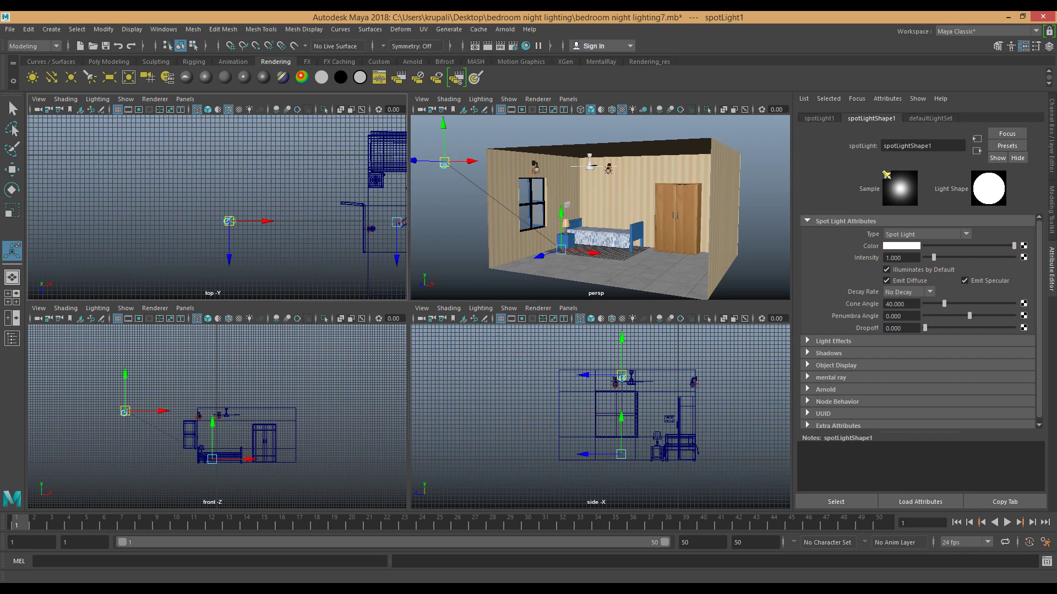
pyautogui.scroll(2, 217, 415)
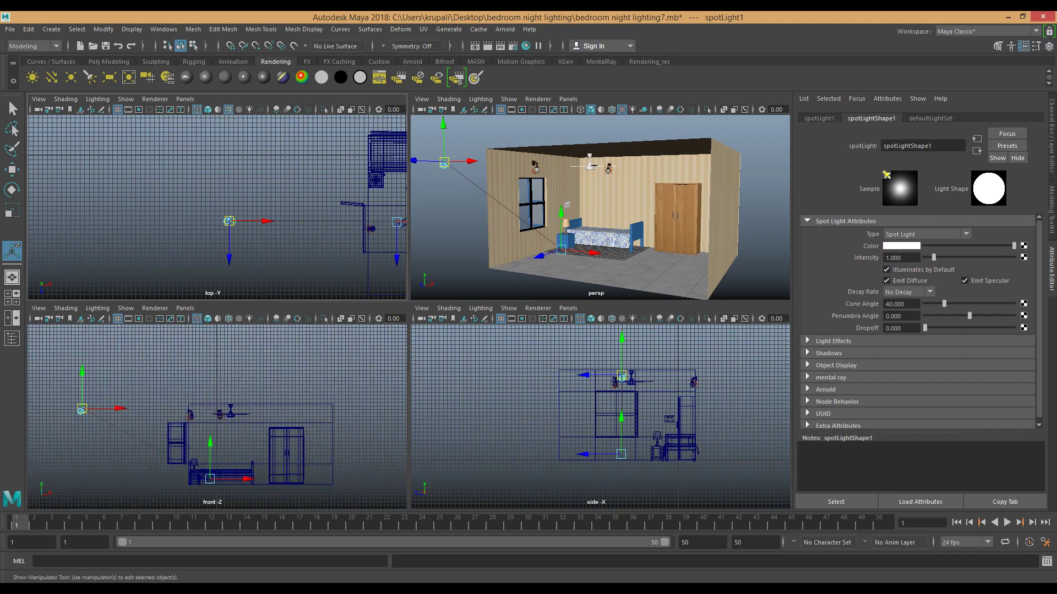
pyautogui.hotkey('ctrl', 'a')
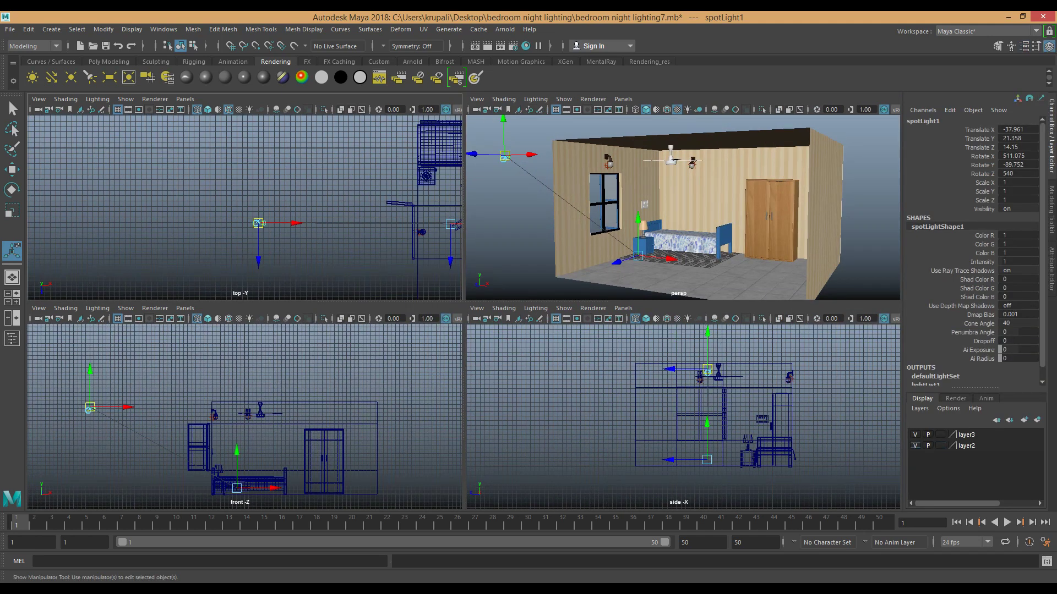
pyautogui.scroll(5, 242, 418)
pyautogui.keyDown('alt'); pyautogui.moveTo(243, 457); pyautogui.dragTo(295, 344, button='middle'); pyautogui.keyUp('alt')
pyautogui.scroll(5, 308, 459)
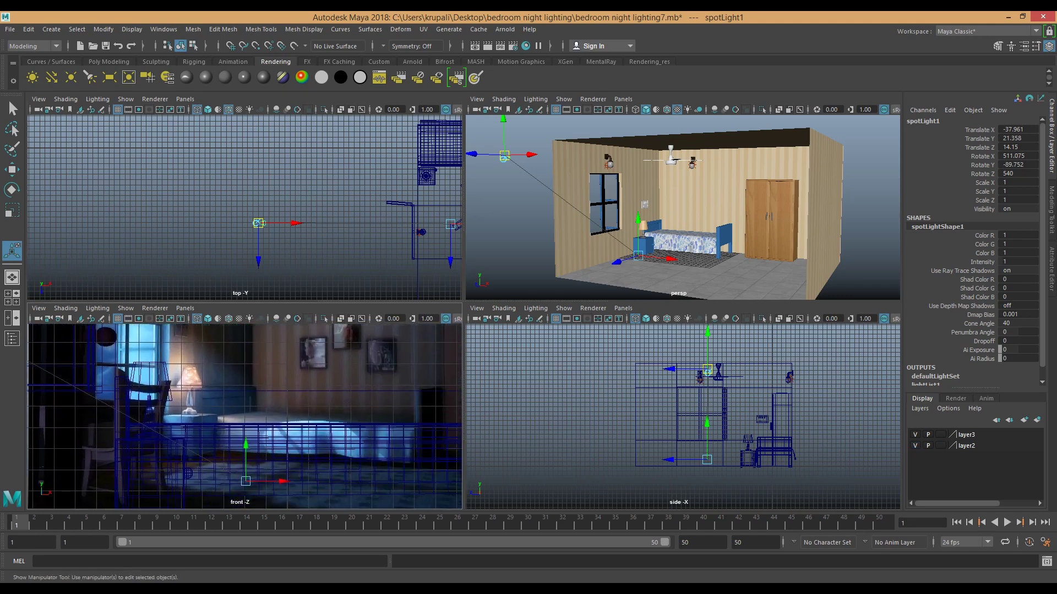
pyautogui.scroll(3, 245, 418)
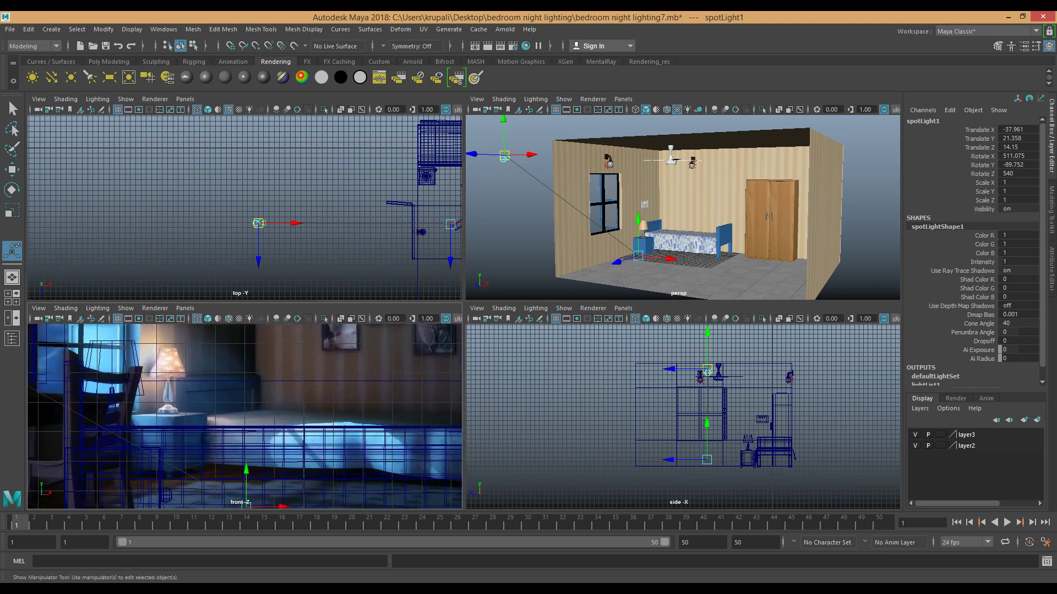
pyautogui.keyDown('alt'); pyautogui.moveTo(245, 419); pyautogui.dragTo(318, 459, button='middle'); pyautogui.keyUp('alt')
# Step: Try to sample the spot light's colour from the window area of the reference image
pyautogui.hotkey('ctrl', 'a')
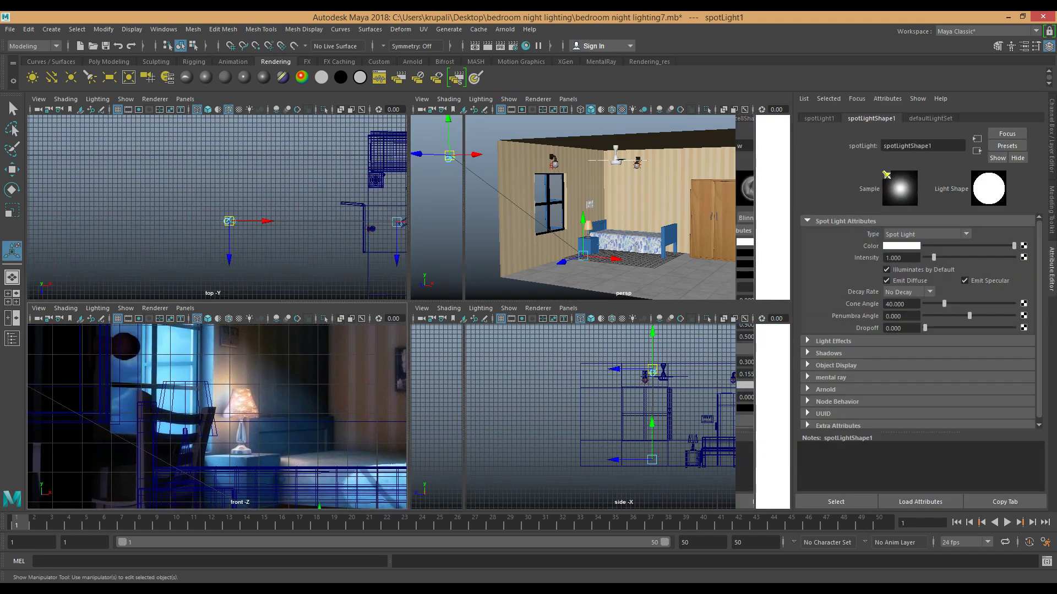
pyautogui.click(901, 246)
pyautogui.click(833, 225)
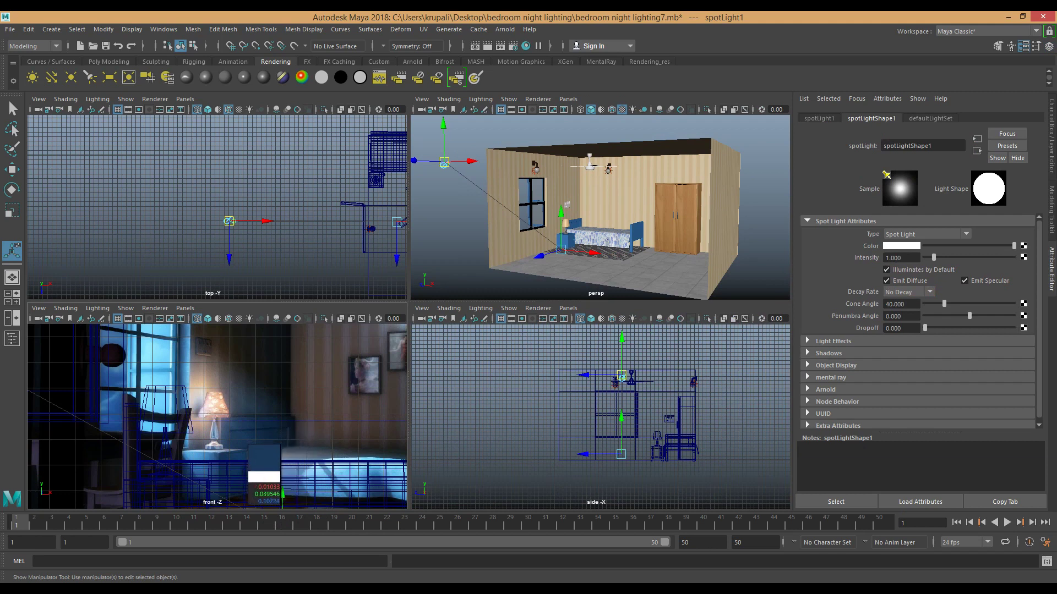
pyautogui.click(159, 365)
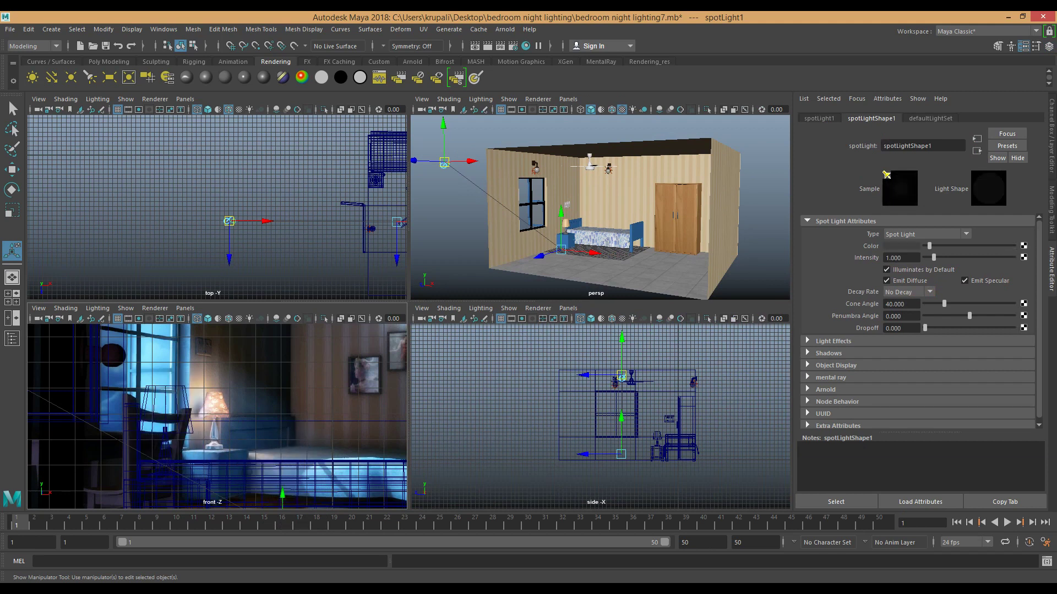
pyautogui.scroll(-2, 216, 416)
pyautogui.keyDown('alt'); pyautogui.moveTo(220, 440); pyautogui.dragTo(216, 381, button='middle'); pyautogui.keyUp('alt')
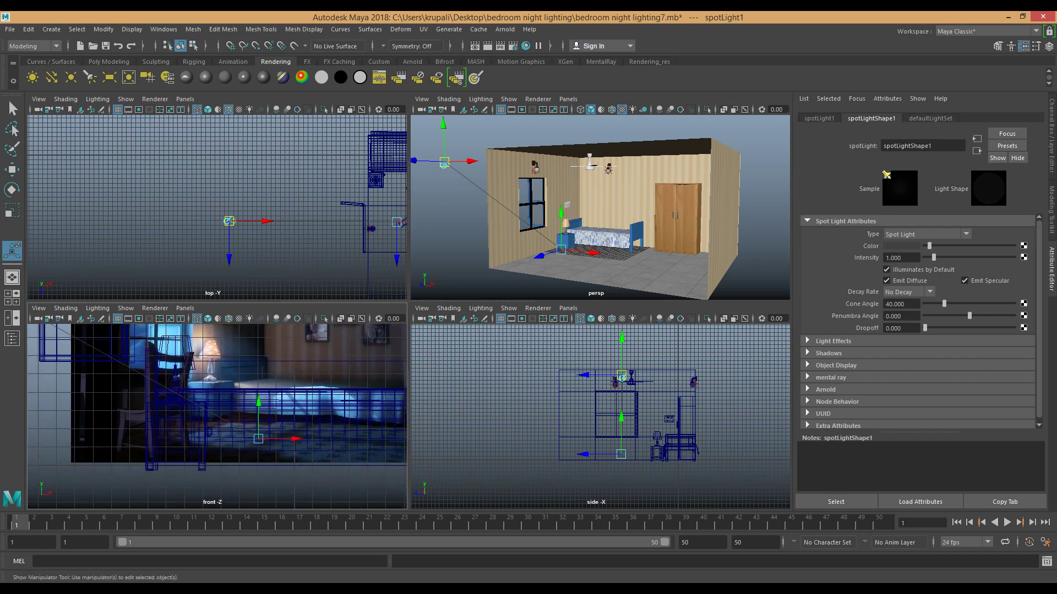
pyautogui.scroll(1, 217, 417)
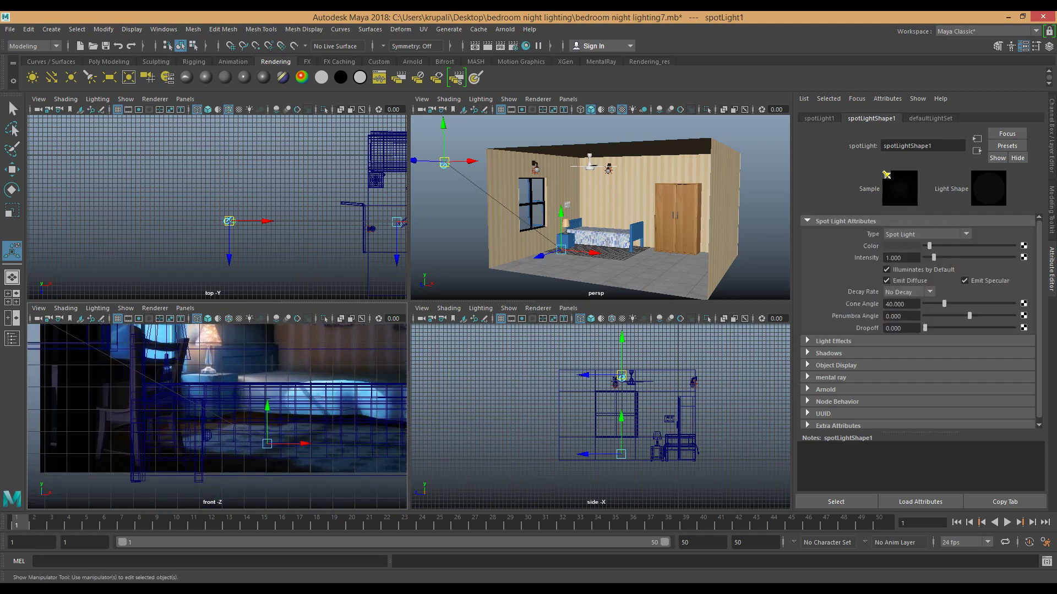
pyautogui.click(901, 246)
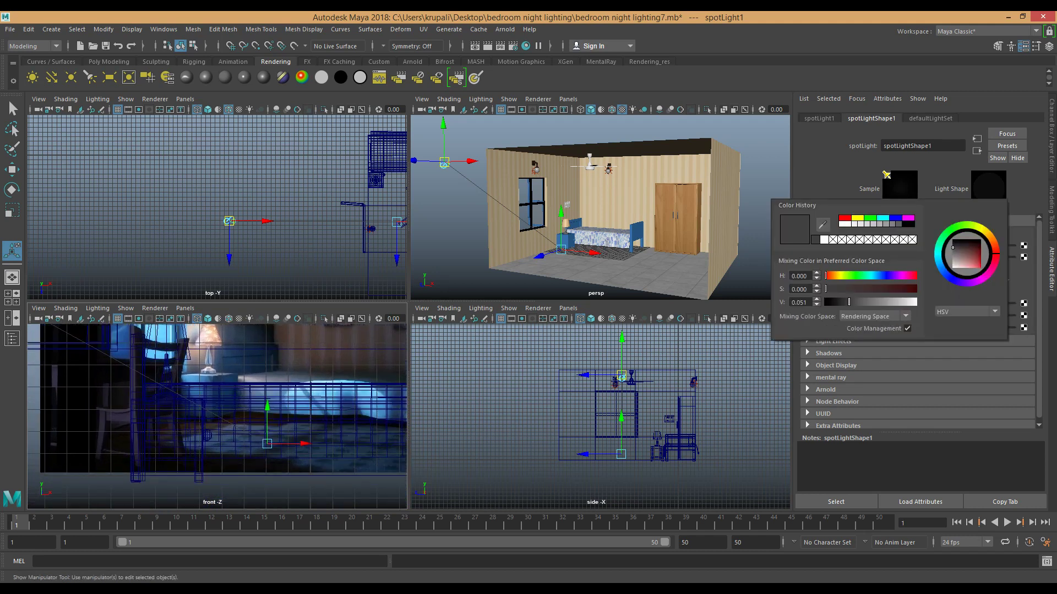
pyautogui.press('Escape')
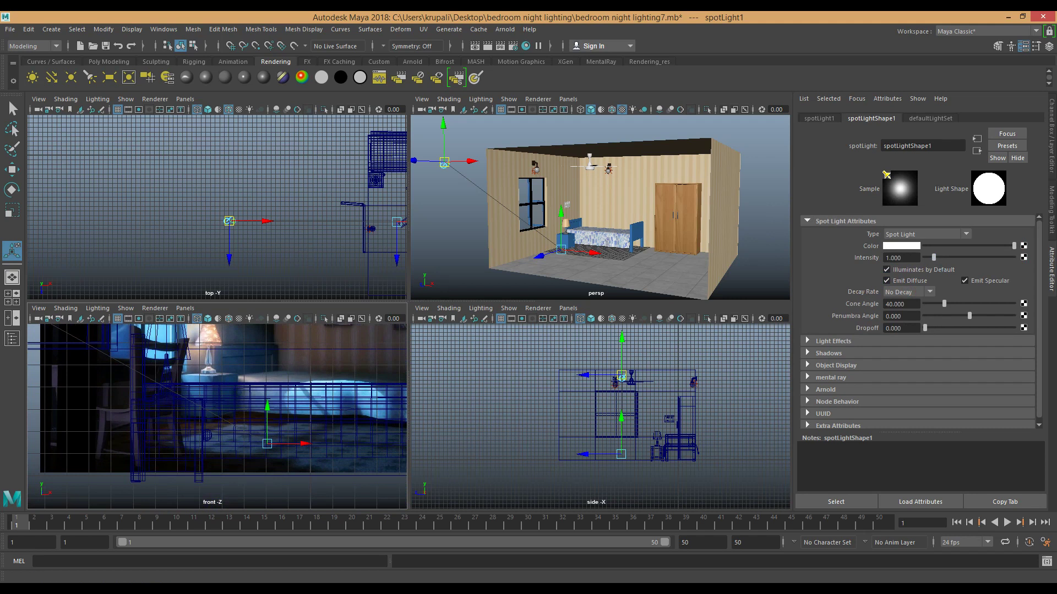
# Step: Sample a dark blue from the reference image for the spot light, then lighten it to H 217.33, S 0.269, V 0.978
pyautogui.click(901, 246)
pyautogui.click(831, 225)
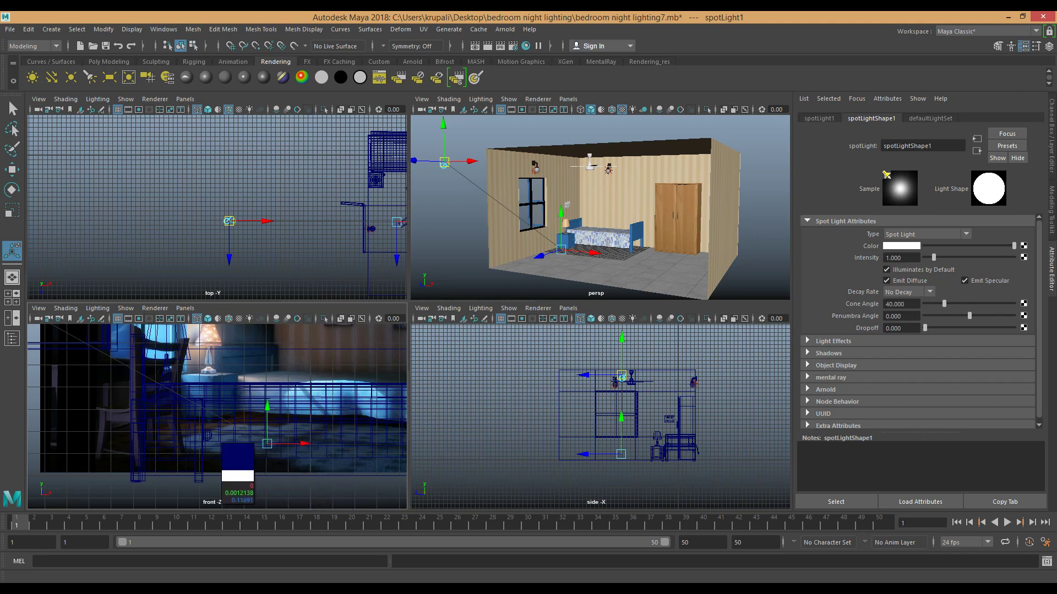
pyautogui.click(219, 447)
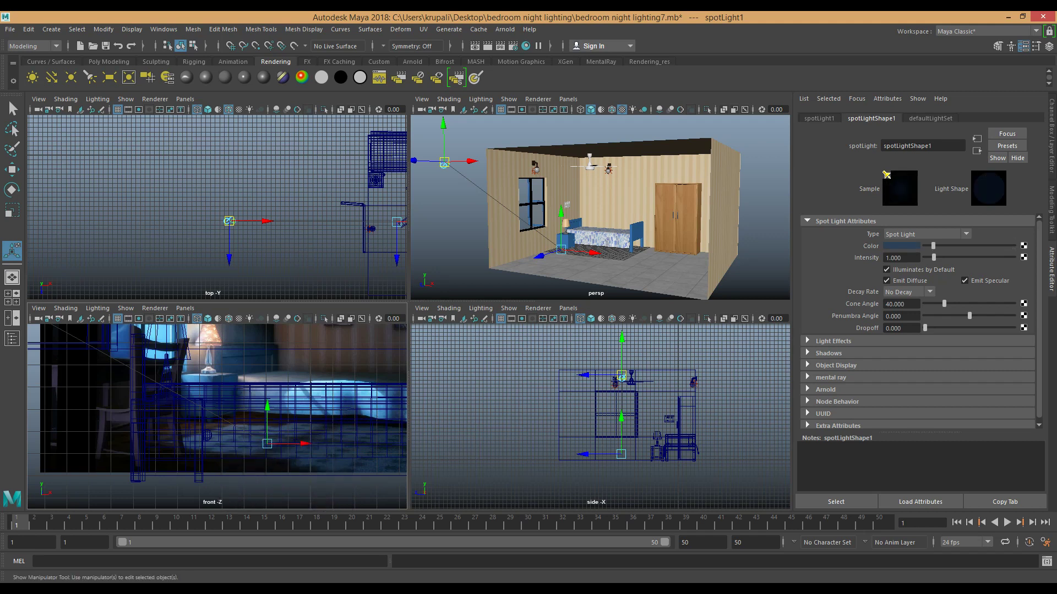
pyautogui.click(901, 246)
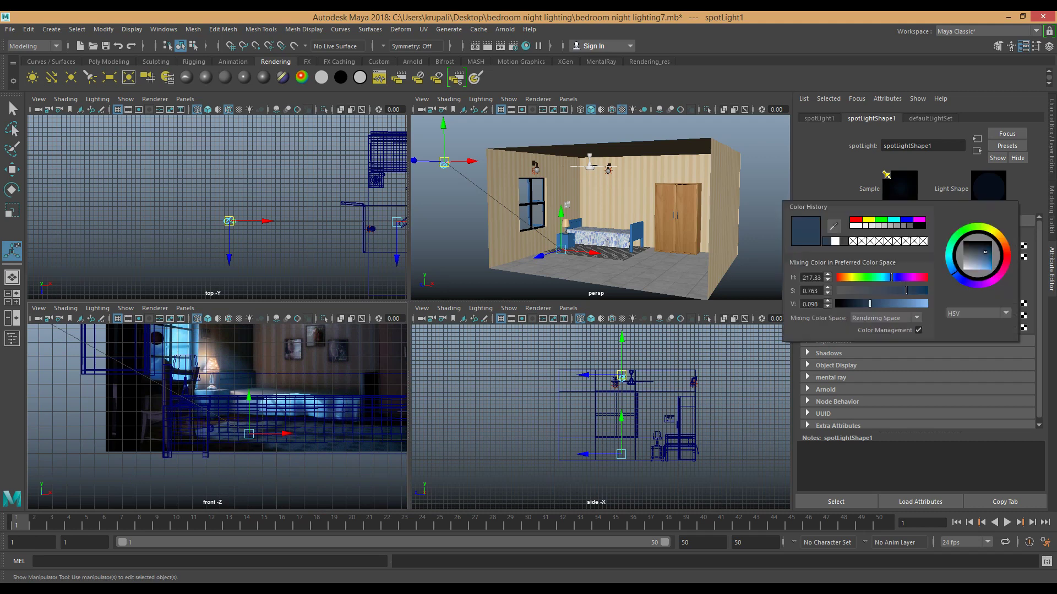
pyautogui.click(901, 246)
pyautogui.moveTo(870, 303)
pyautogui.mouseDown()
pyautogui.moveTo(924, 303)
pyautogui.moveTo(862, 290)
pyautogui.mouseUp()
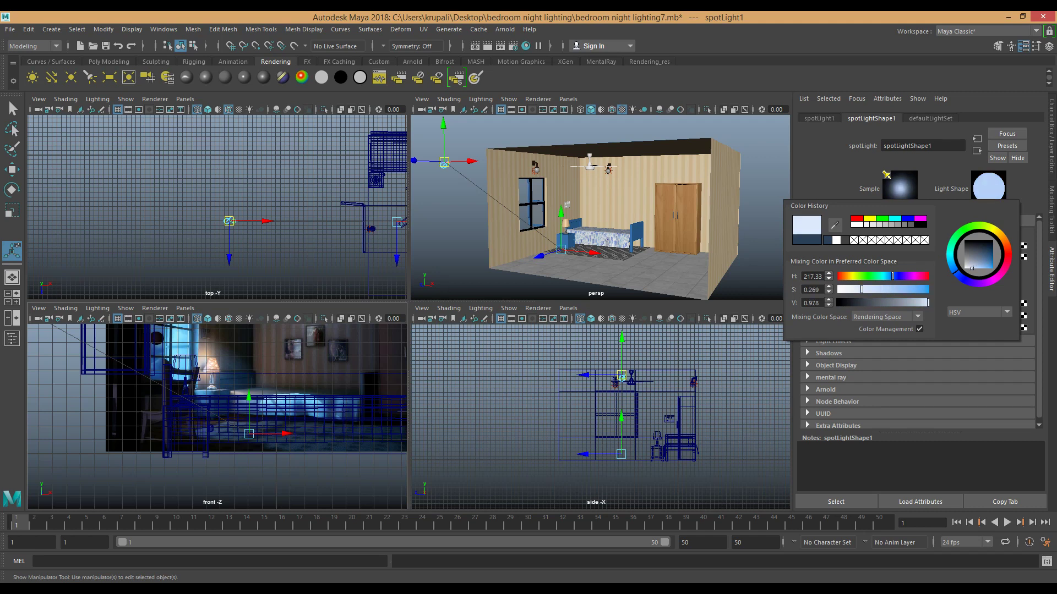
# Step: Set the spot light's intensity to 0.3
pyautogui.moveTo(905, 258); pyautogui.dragTo(884, 258)
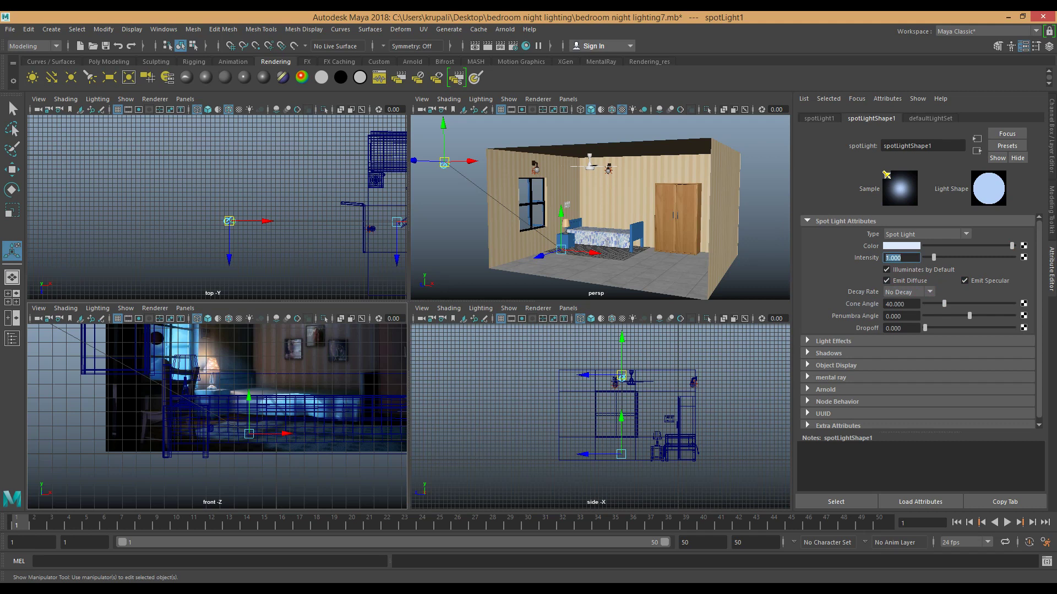
pyautogui.press('BackSpace')
pyautogui.write('0.3')
# Step: Enable Barn Doors in the spot light's light effects and adjust the barn door angles
pyautogui.click(833, 341)
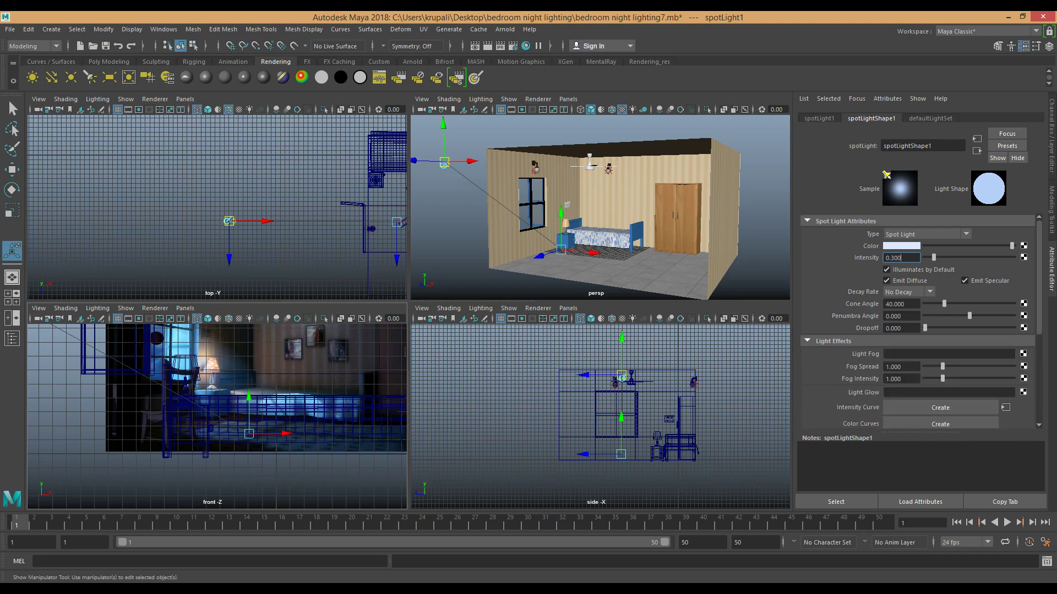
pyautogui.scroll(-3, 875, 352)
pyautogui.scroll(1, 880, 363)
pyautogui.click(886, 372)
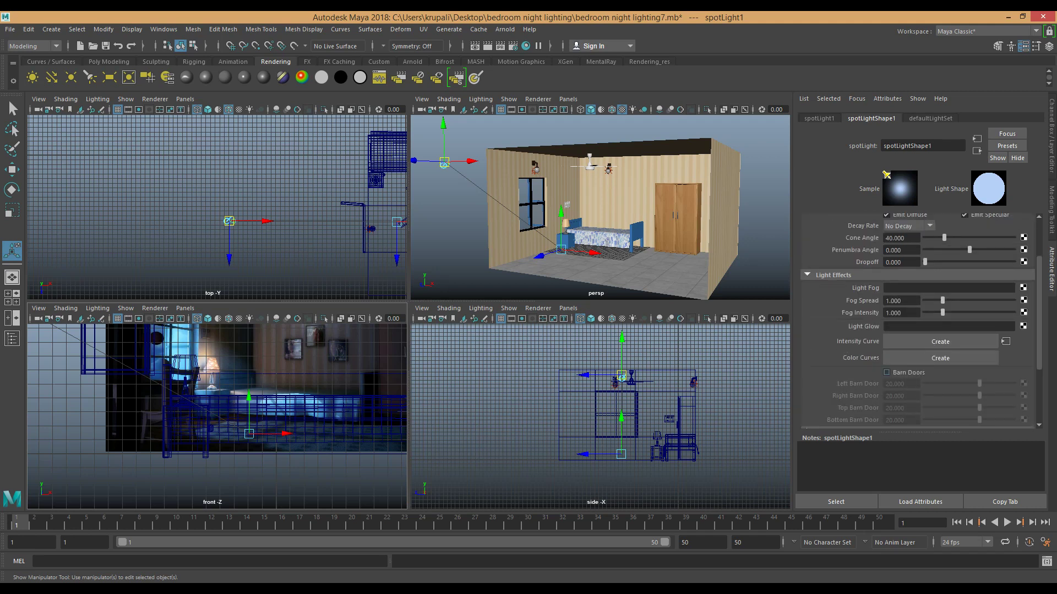
pyautogui.scroll(-2, 887, 373)
pyautogui.moveTo(979, 317); pyautogui.dragTo(976, 354)
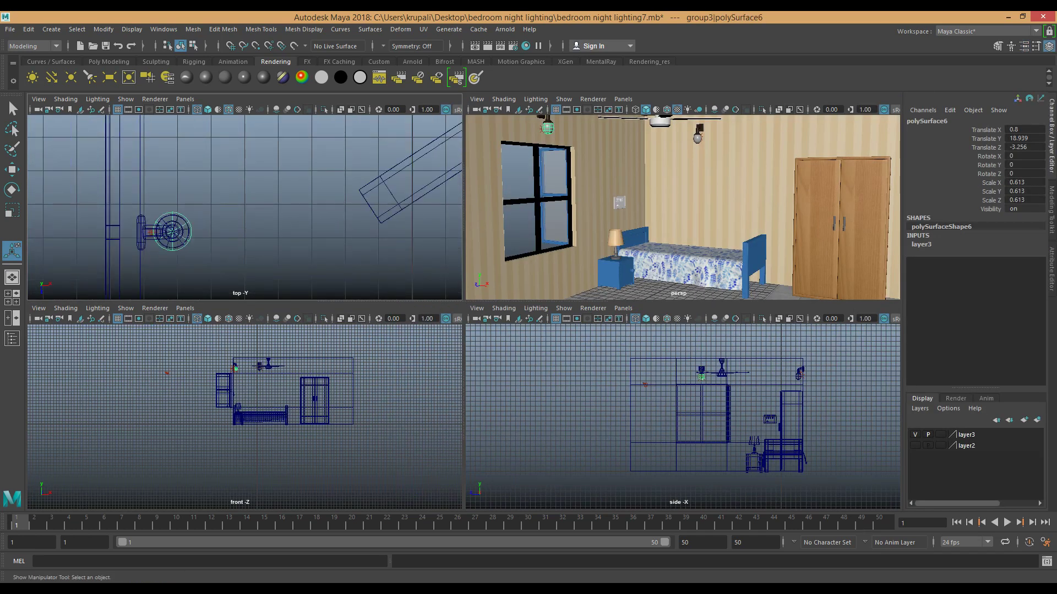
# Step: Set the intensity of the point light at the wall lamp above the window to 0.1
pyautogui.click(151, 232)
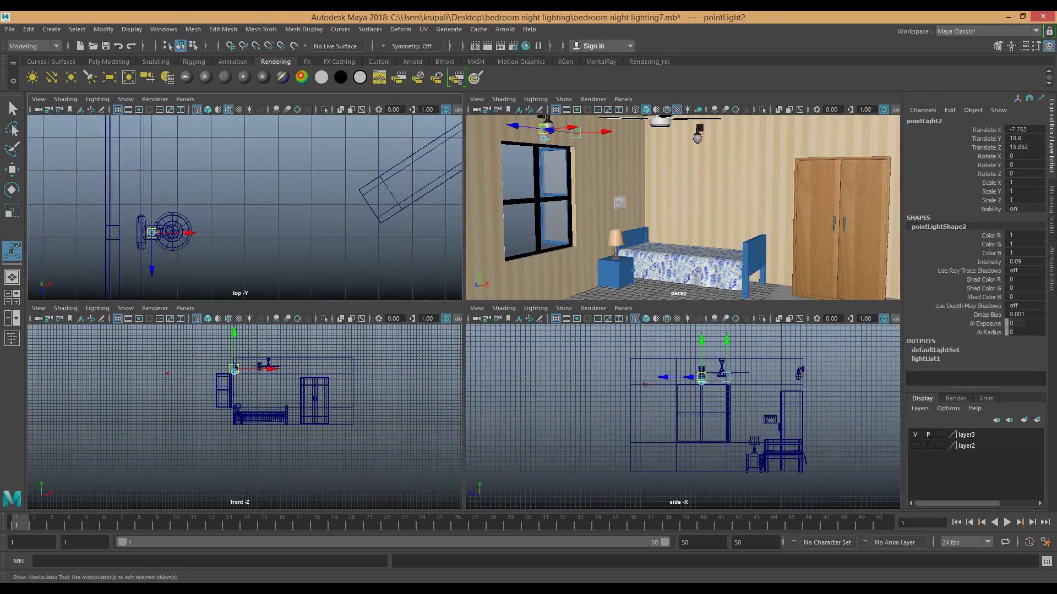
pyautogui.hotkey('ctrl', 'a')
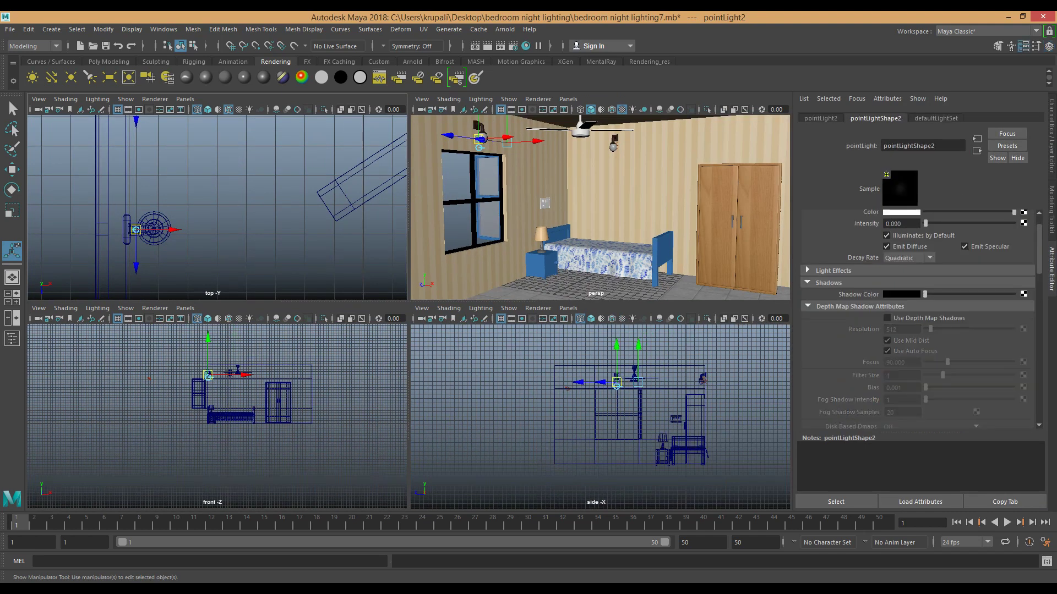
pyautogui.scroll(1, 918, 309)
pyautogui.click(905, 254)
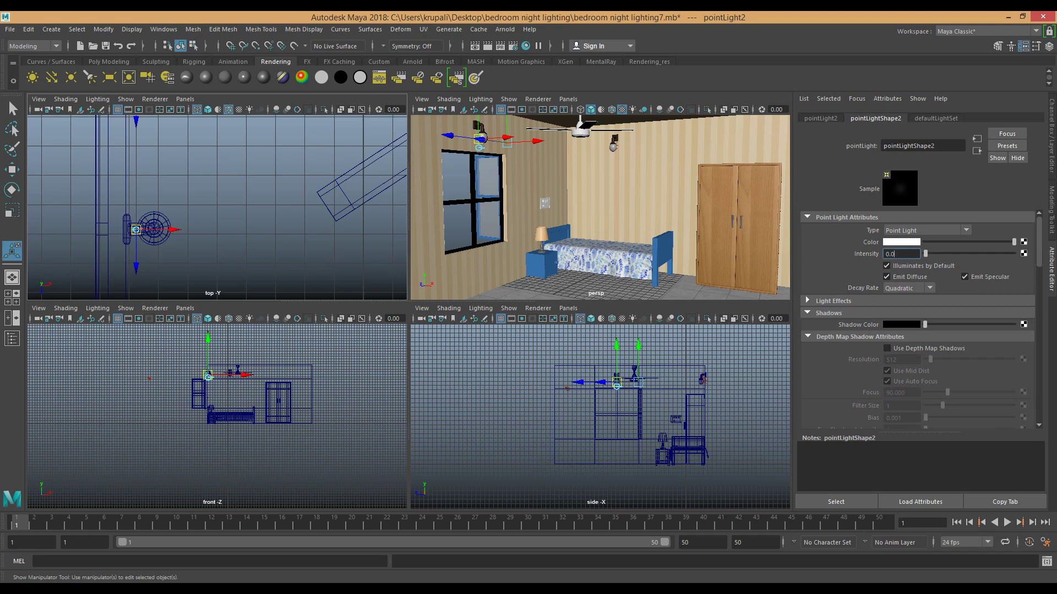
pyautogui.write('0.1')
pyautogui.press('Return')
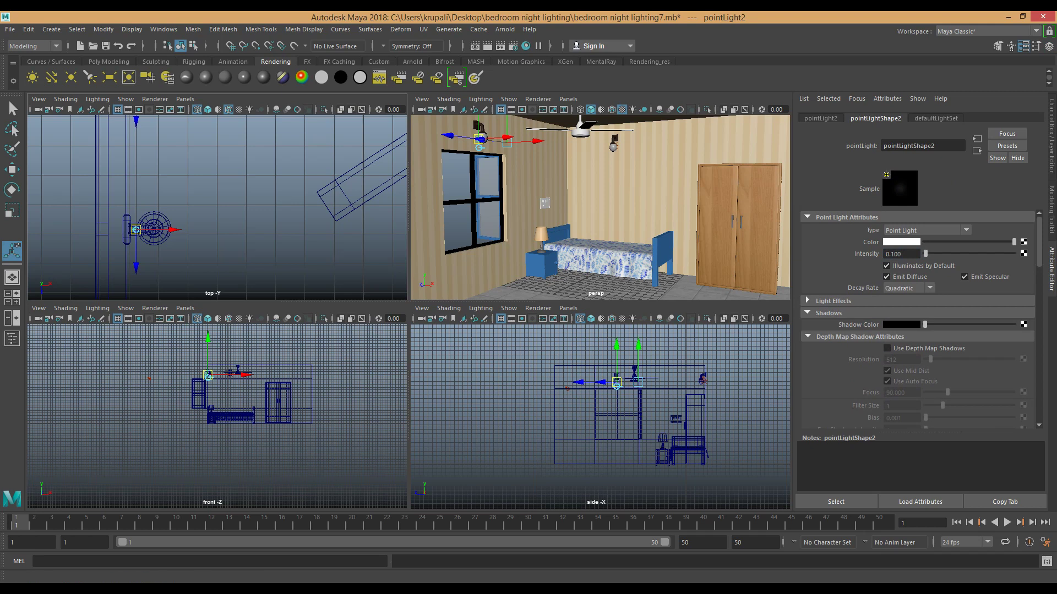
# Step: Move the point light at the wall lamp on the wardrobe wall out of the bulb toward the wall behind it
pyautogui.click(613, 147)
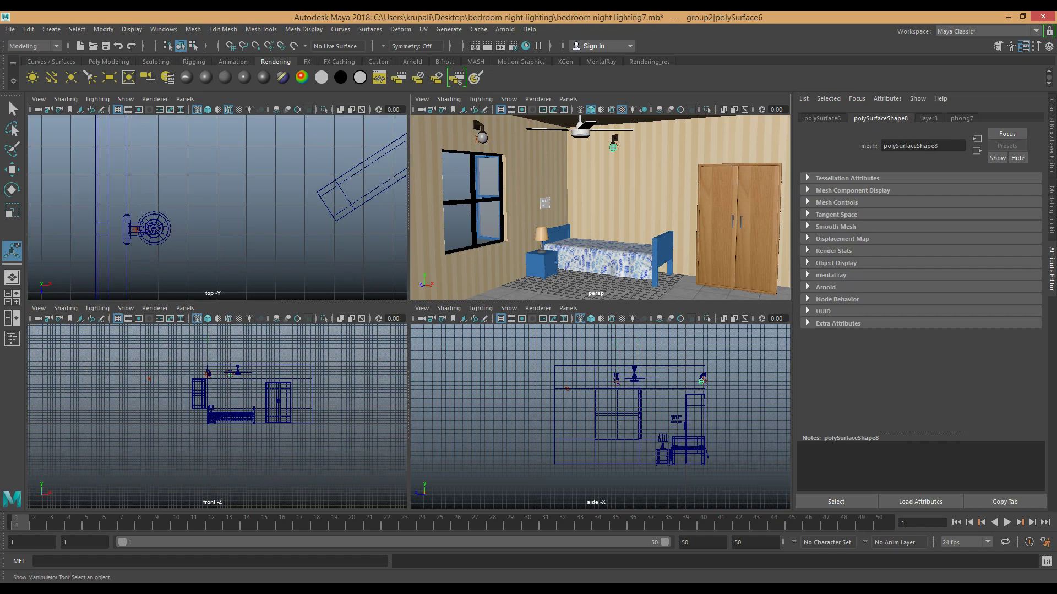
pyautogui.click(705, 380)
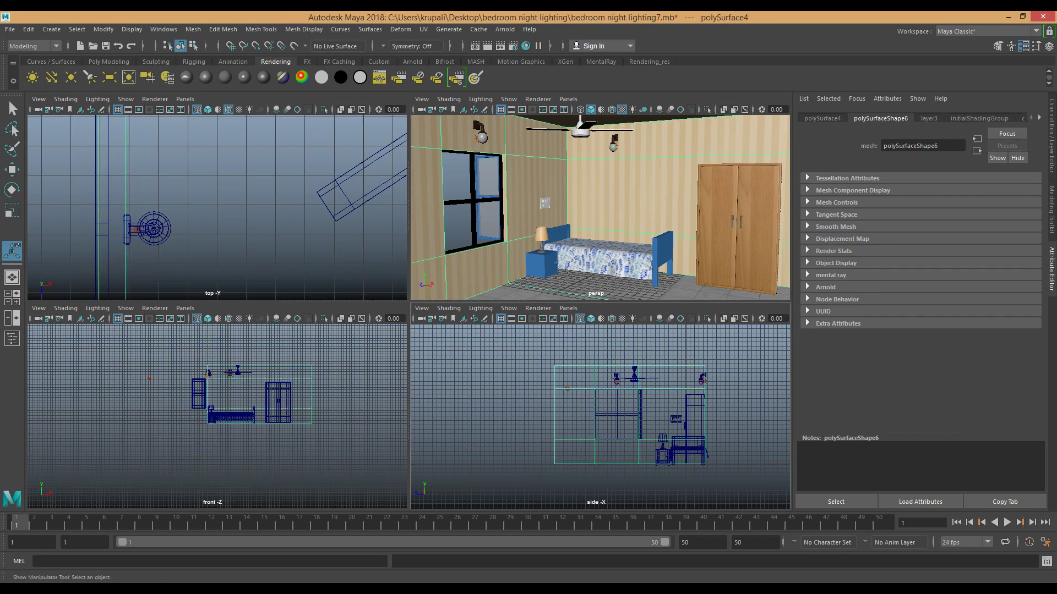
pyautogui.press('f')
pyautogui.scroll(5, 600, 417)
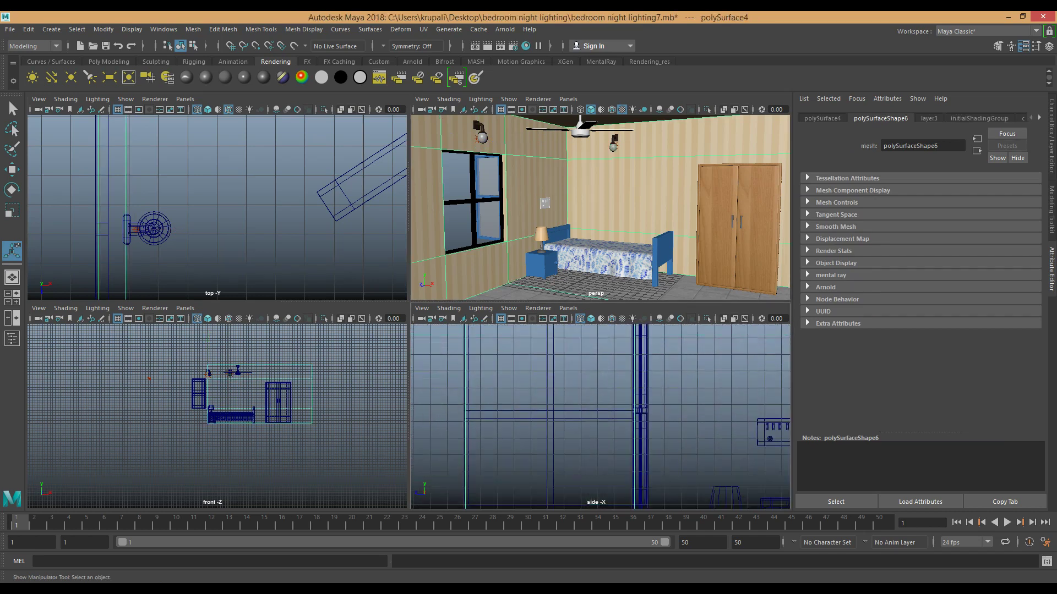
pyautogui.keyDown('alt'); pyautogui.moveTo(727, 385); pyautogui.dragTo(462, 448, button='middle'); pyautogui.keyUp('alt')
pyautogui.click(609, 356)
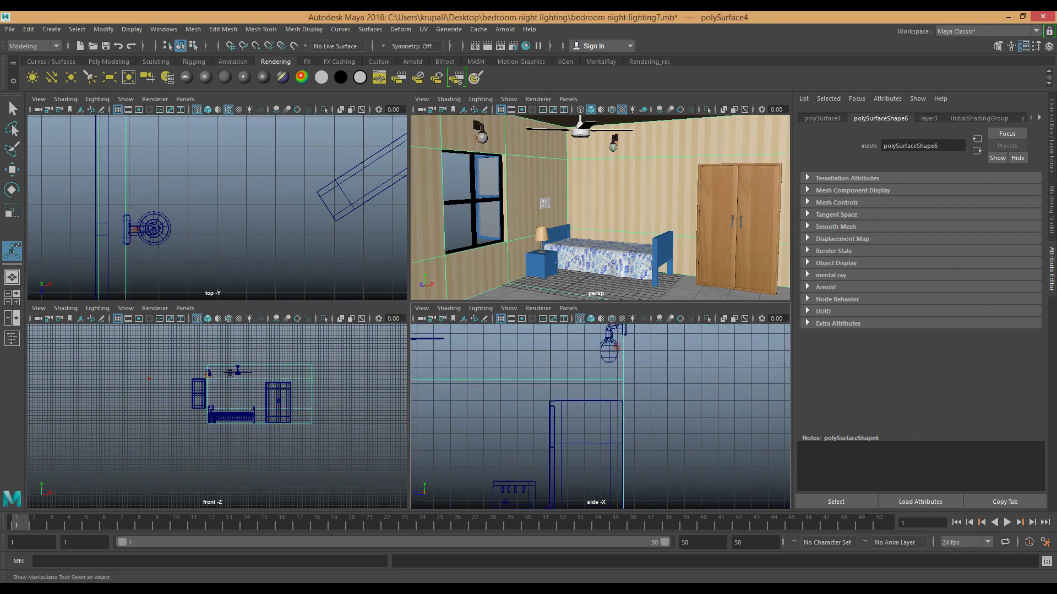
pyautogui.scroll(5, 602, 416)
pyautogui.press('f')
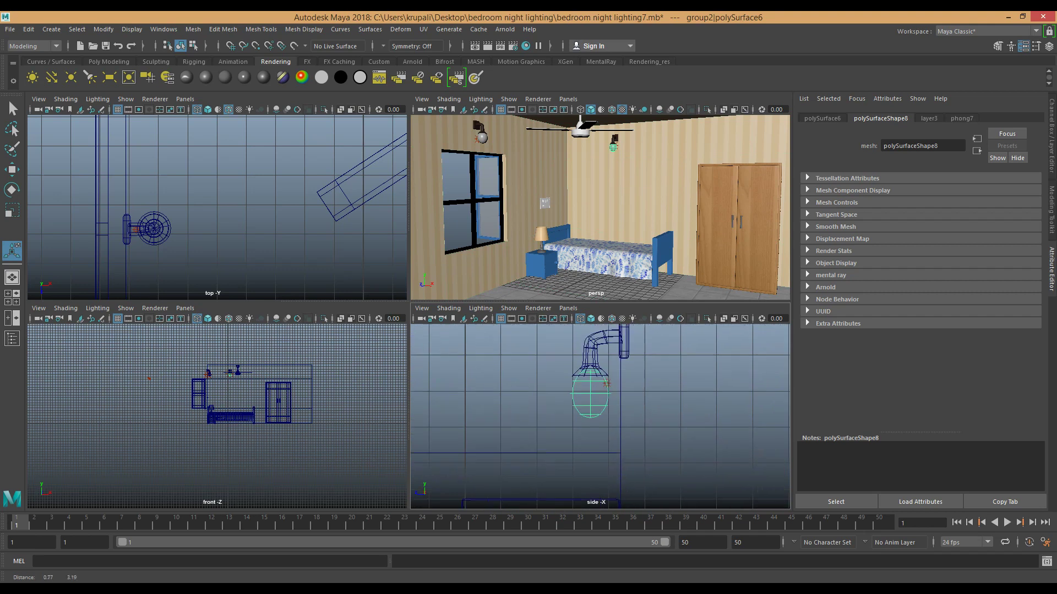
pyautogui.scroll(5, 600, 414)
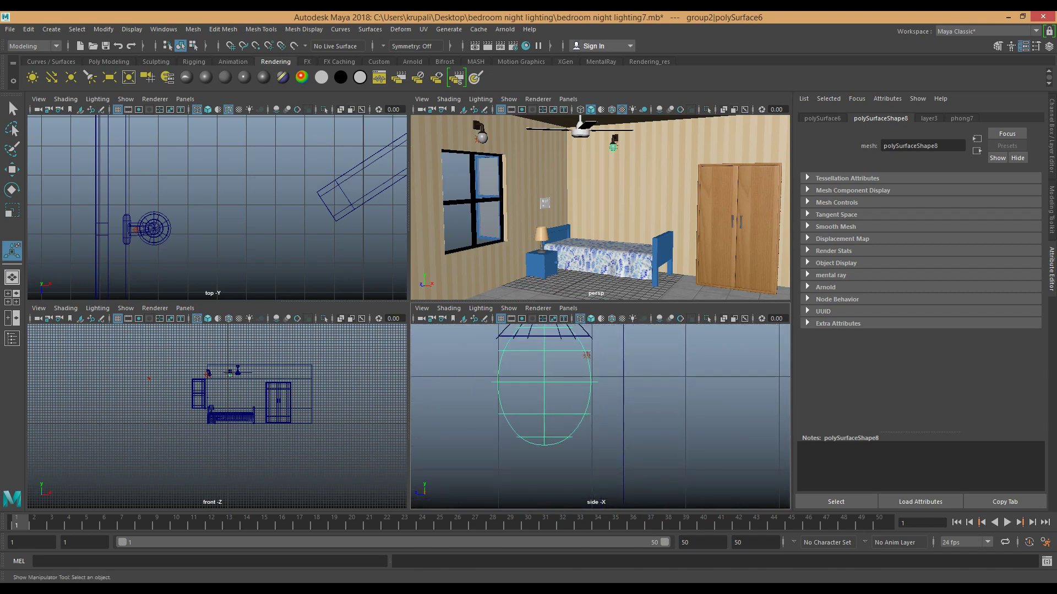
pyautogui.click(655, 411)
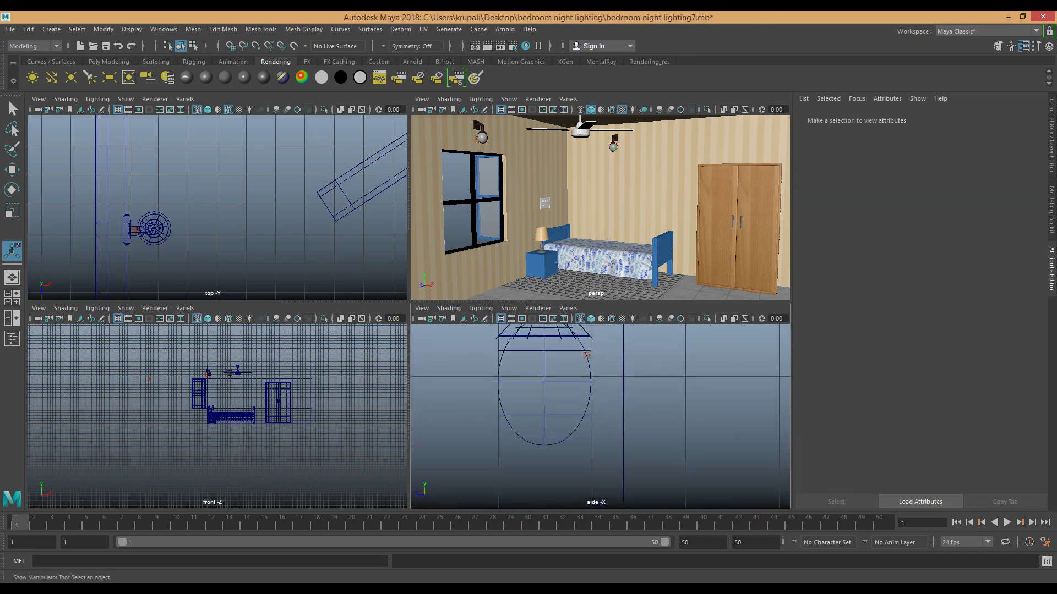
pyautogui.click(590, 356)
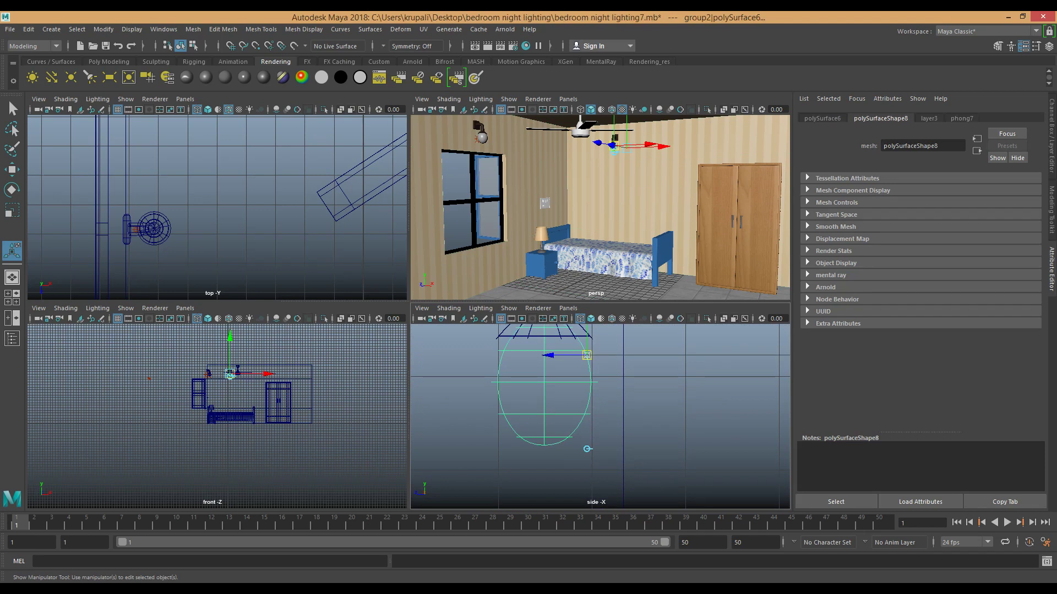
pyautogui.keyDown('shift'); pyautogui.click(544, 404); pyautogui.keyUp('shift')
pyautogui.moveTo(587, 356); pyautogui.dragTo(614, 378)
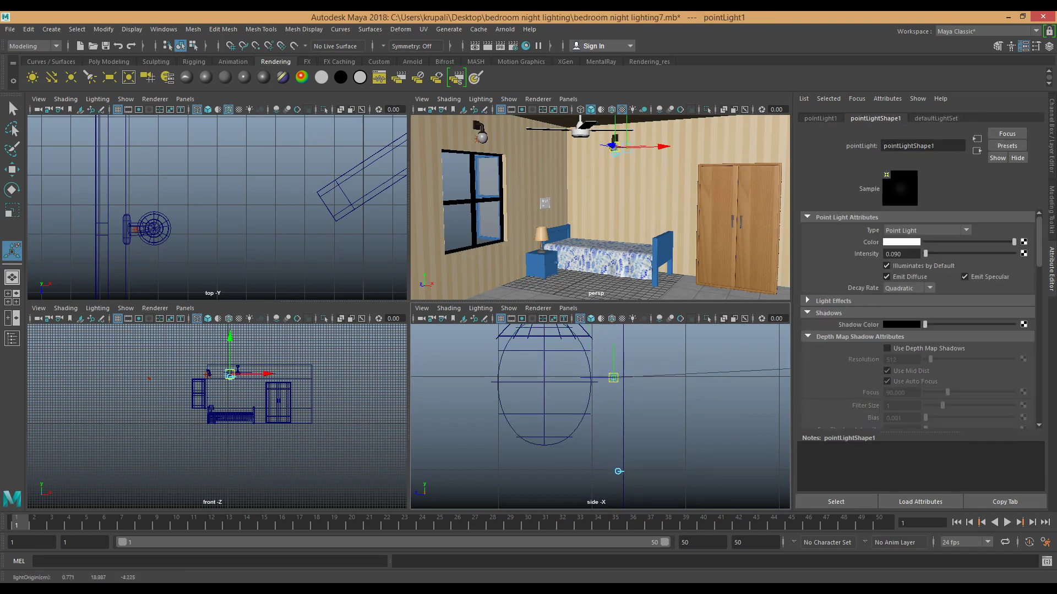
pyautogui.scroll(-8, 601, 407)
pyautogui.moveTo(671, 407); pyautogui.dragTo(598, 409)
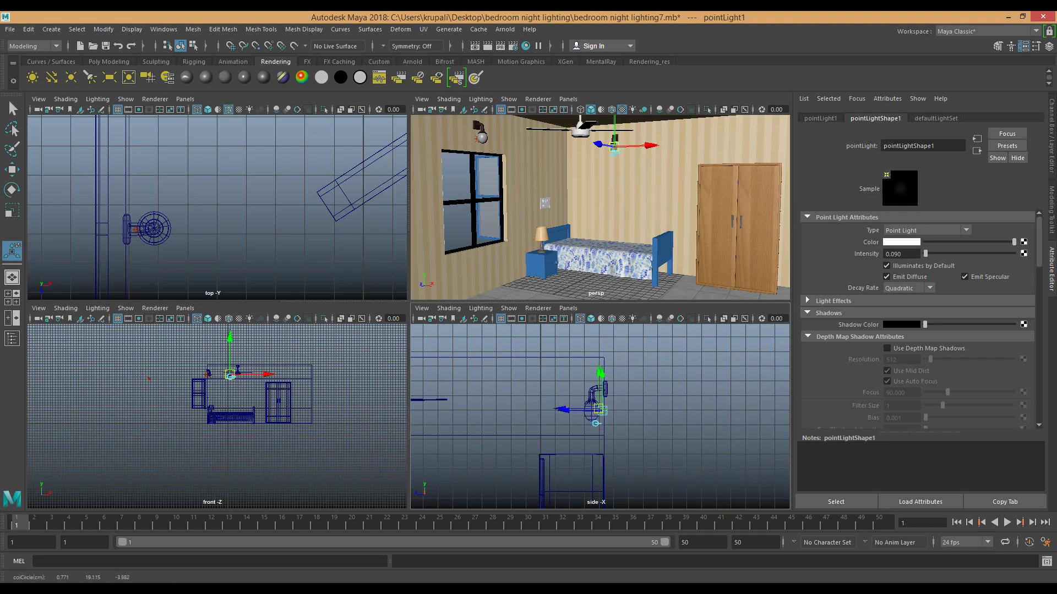
# Step: Set that point light's intensity to 0.1 and its color to the light blue from the color history
pyautogui.click(903, 254)
pyautogui.press('Return')
pyautogui.click(903, 242)
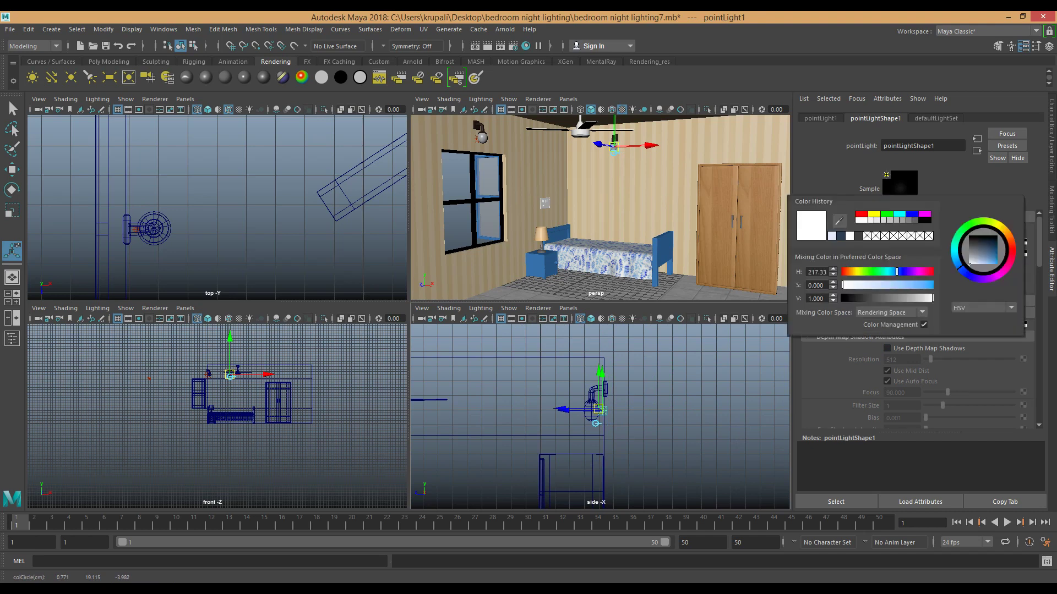
pyautogui.click(832, 236)
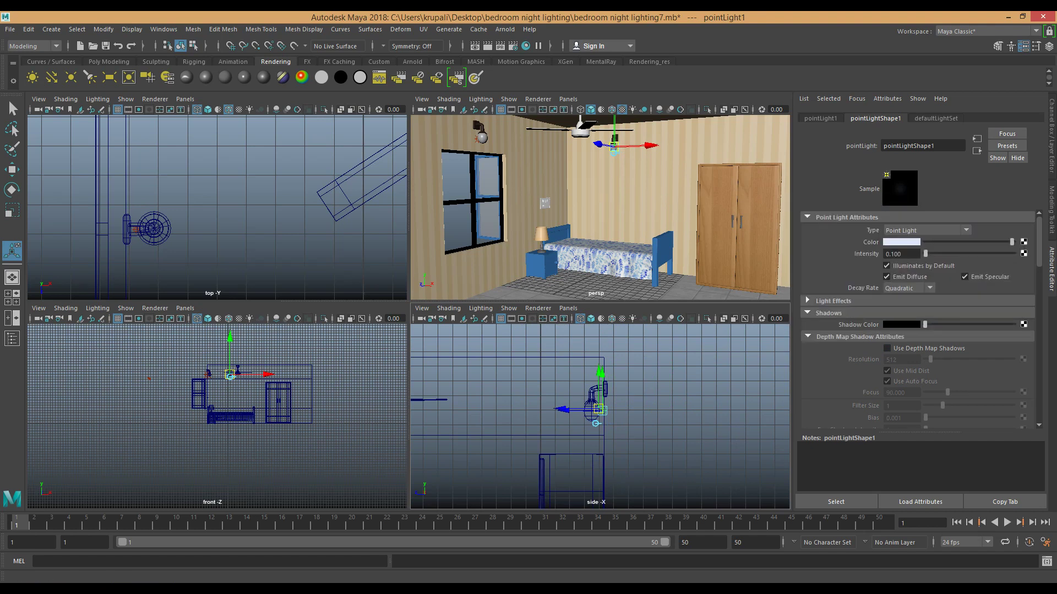
# Step: Give the point light at the wall lamp above the window the light blue from the color history
pyautogui.click(207, 376)
pyautogui.scroll(5, 207, 377)
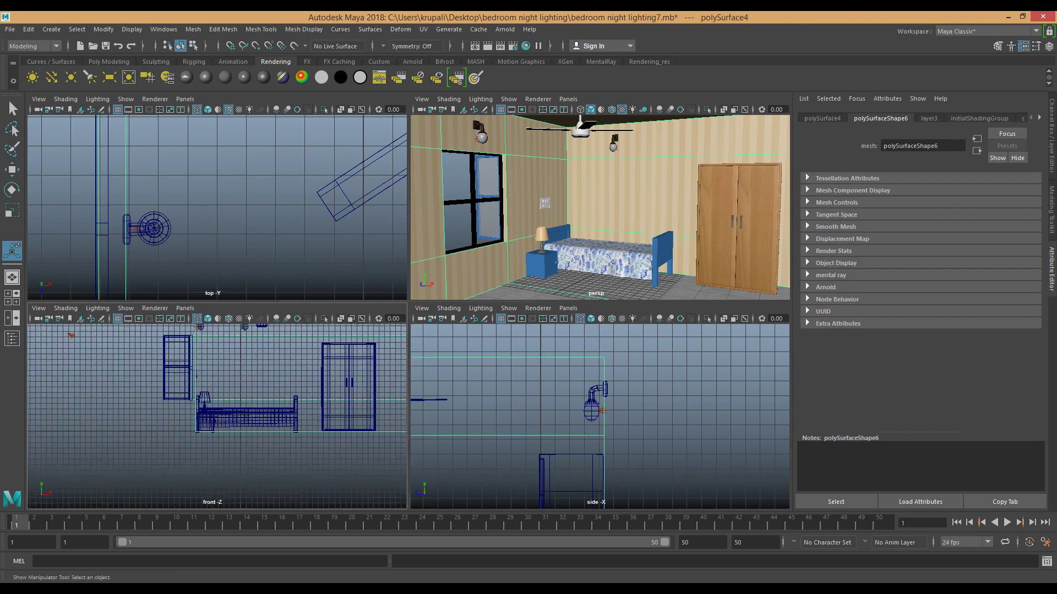
pyautogui.click(482, 139)
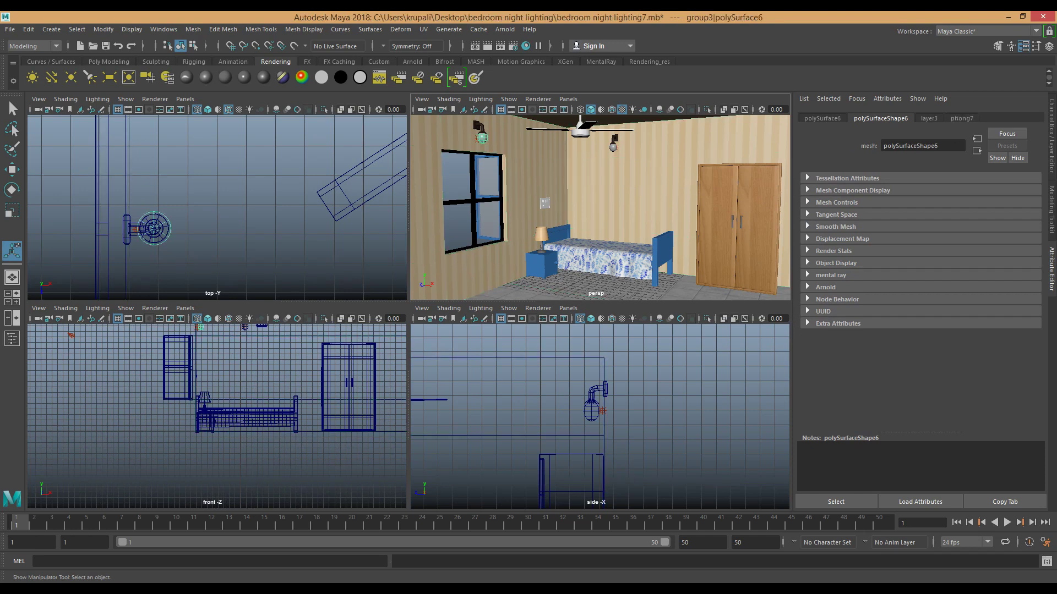
pyautogui.scroll(5, 217, 207)
pyautogui.keyDown('alt'); pyautogui.moveTo(138, 231); pyautogui.dragTo(340, 162, button='middle'); pyautogui.keyUp('alt')
pyautogui.scroll(5, 217, 207)
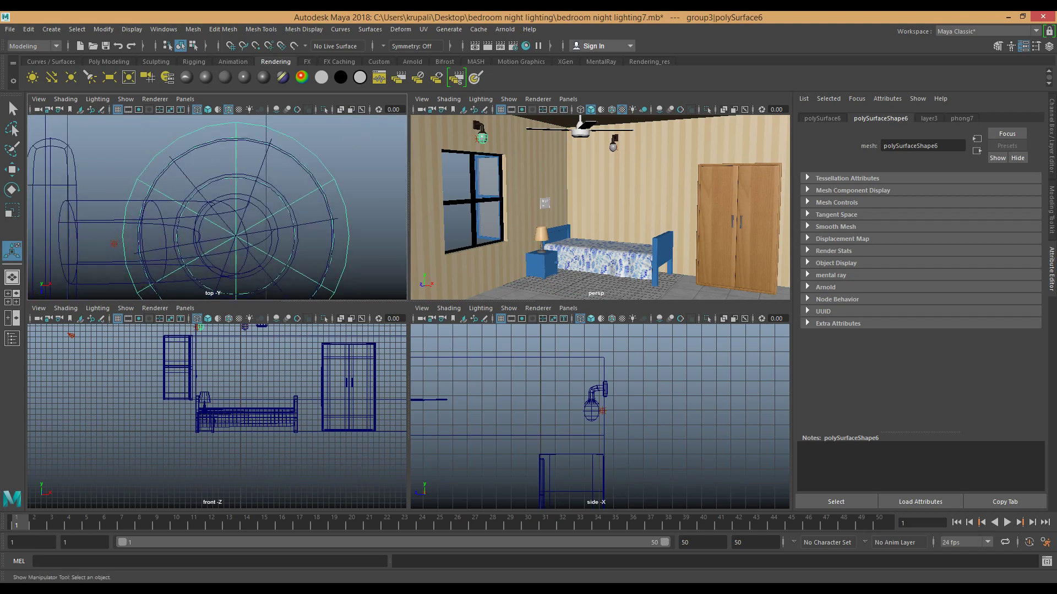
pyautogui.click(114, 244)
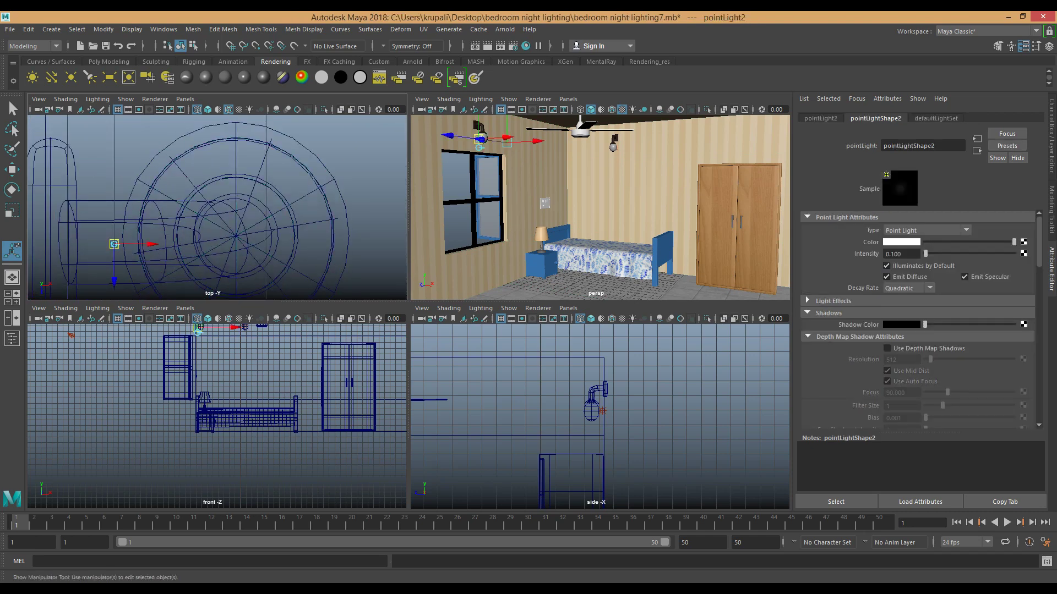
pyautogui.click(897, 242)
pyautogui.click(821, 237)
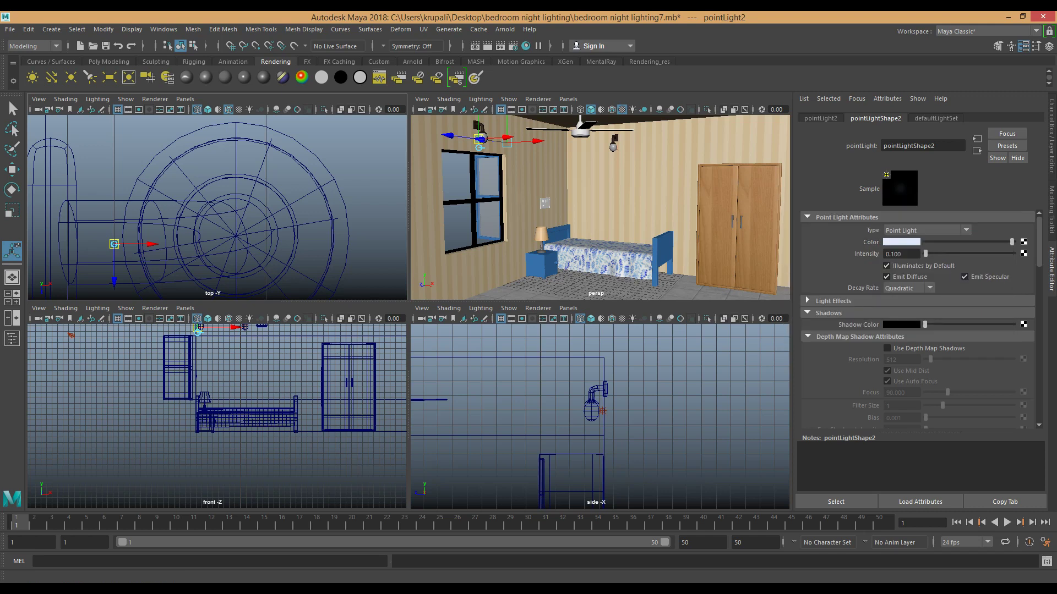
# Step: Connect a mental ray mia_light_surface texture to the Ambient Color of the bedside lampshade's phong material
pyautogui.hotkey('ctrl', 'a')
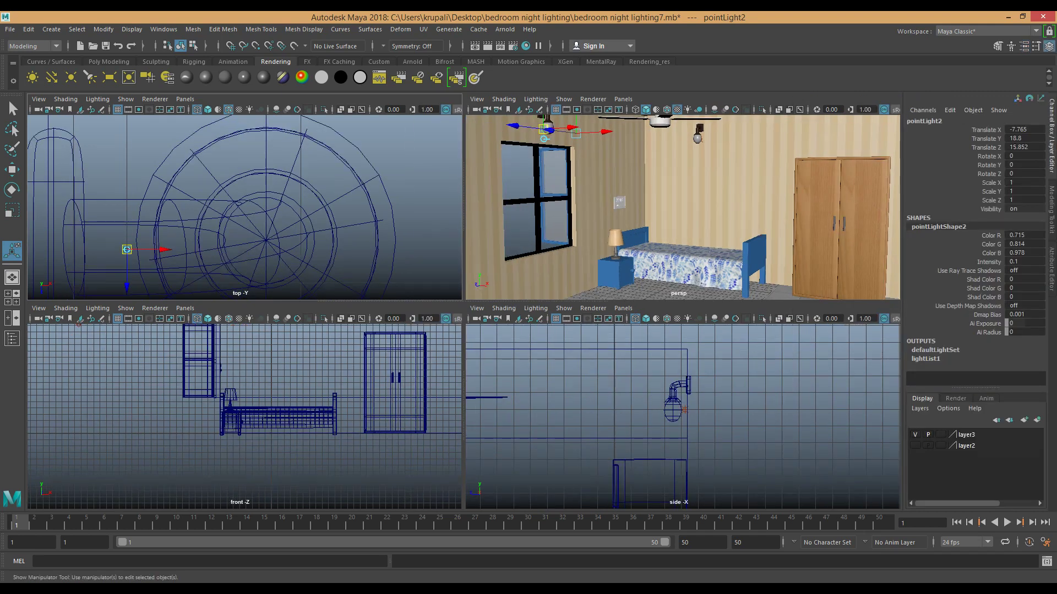
pyautogui.click(616, 238)
pyautogui.hotkey('ctrl', 'a')
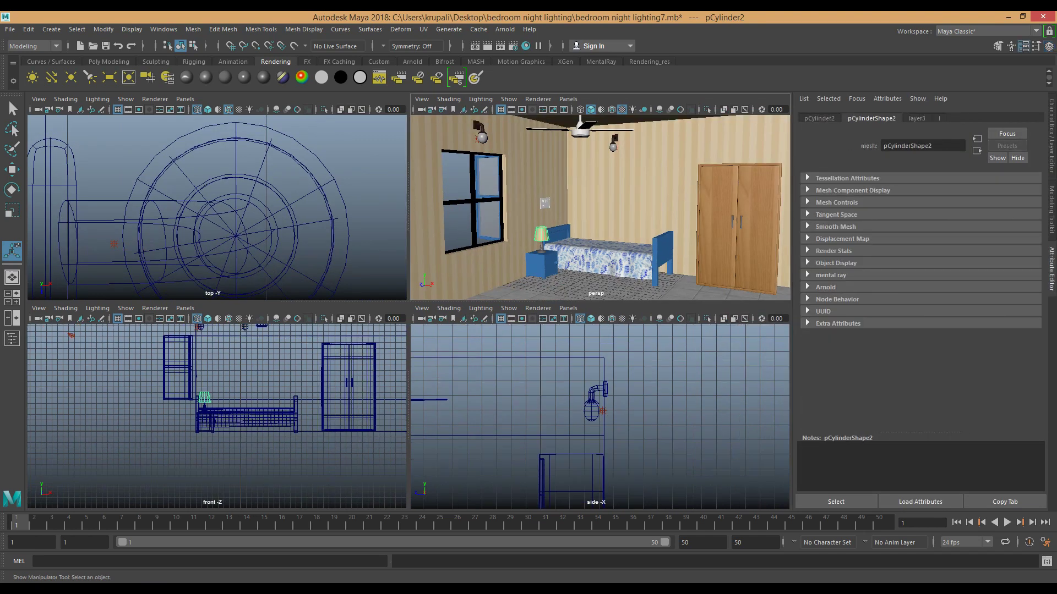
pyautogui.click(939, 119)
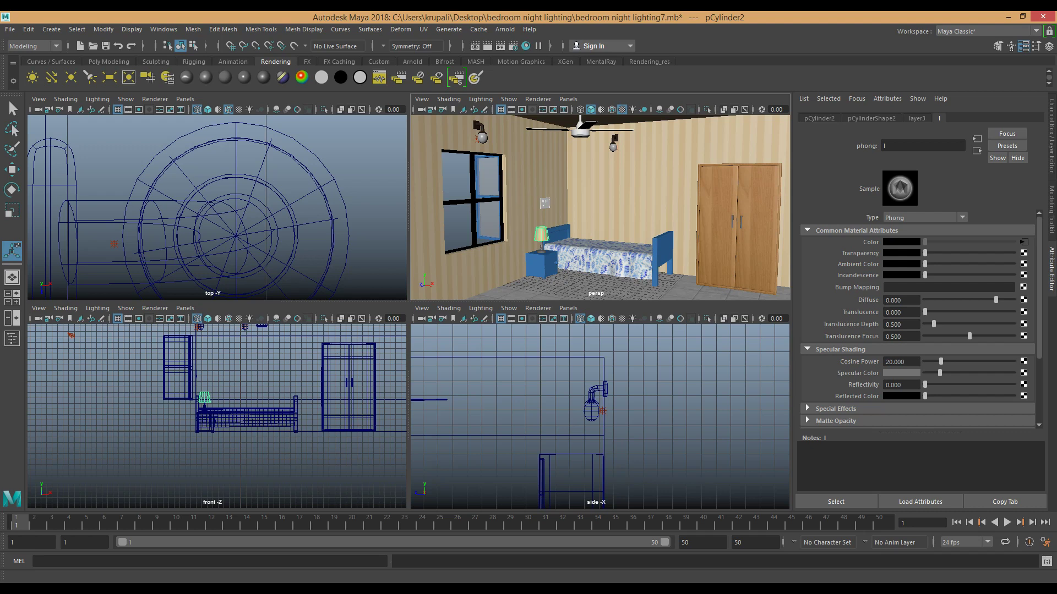
pyautogui.click(1023, 243)
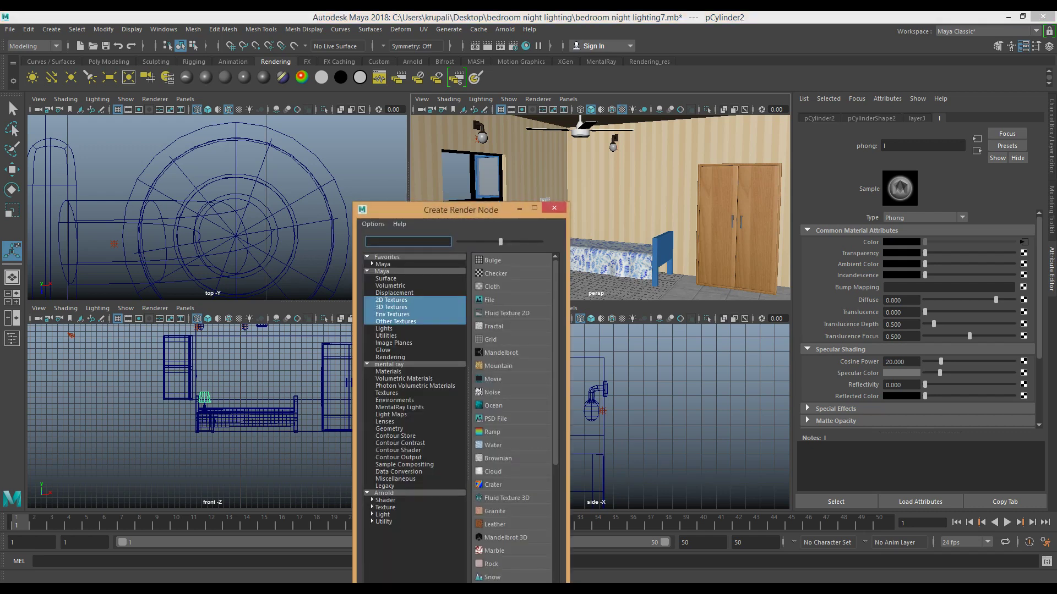
pyautogui.click(388, 372)
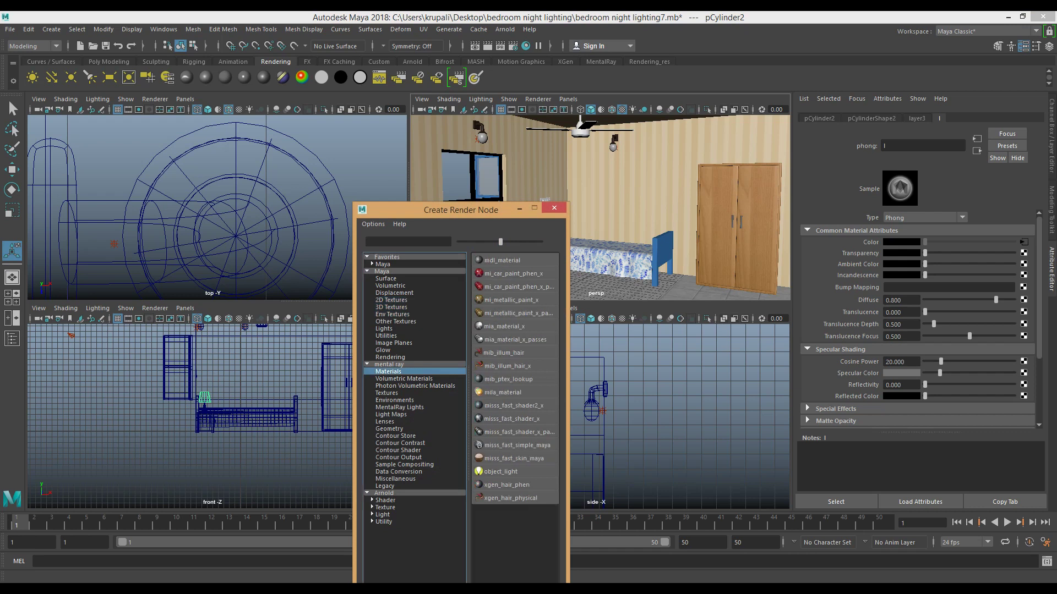
pyautogui.click(404, 379)
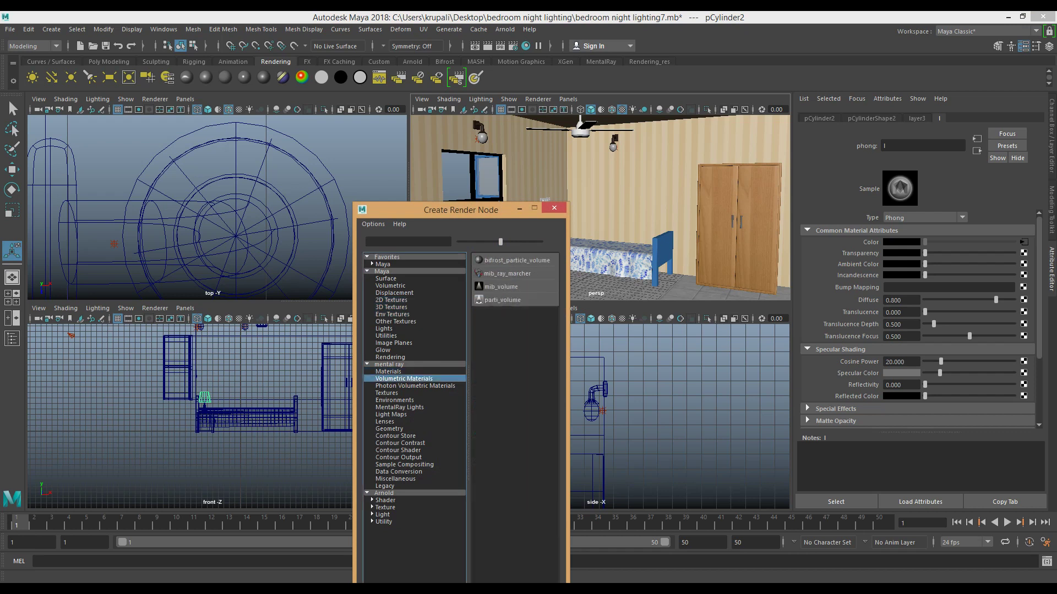
pyautogui.click(415, 385)
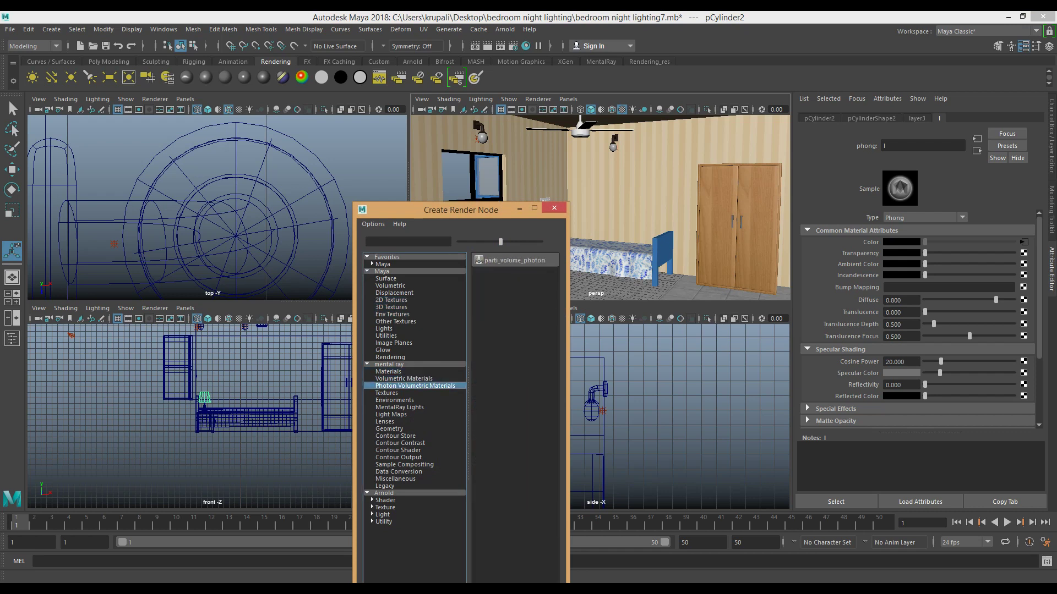
pyautogui.click(386, 393)
pyautogui.click(509, 353)
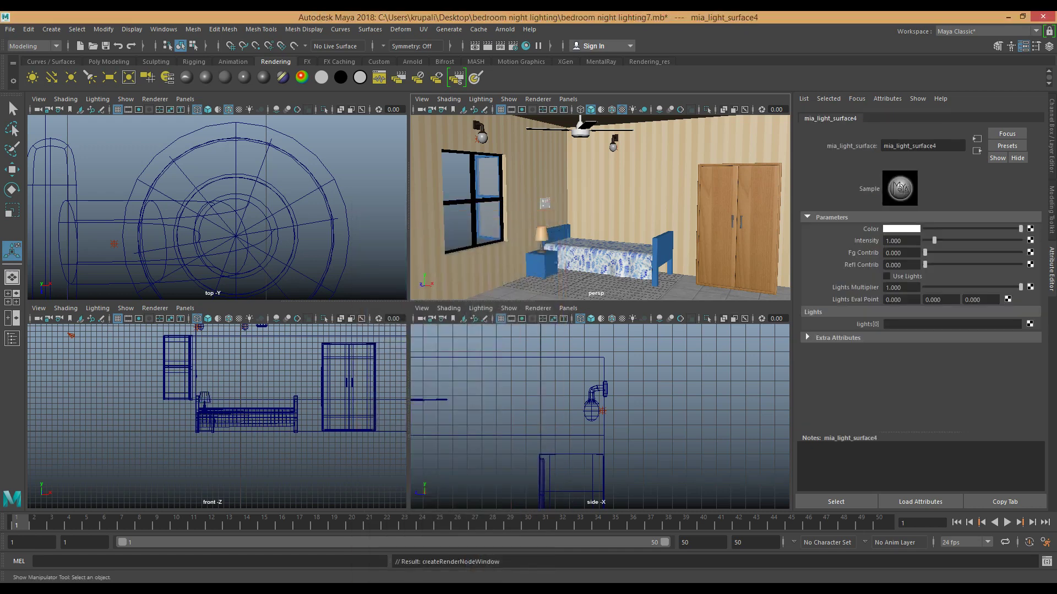
# Step: Set the mia_light_surface color to a light orange, enable Use Lights and return to the lampshade's phong material
pyautogui.click(899, 229)
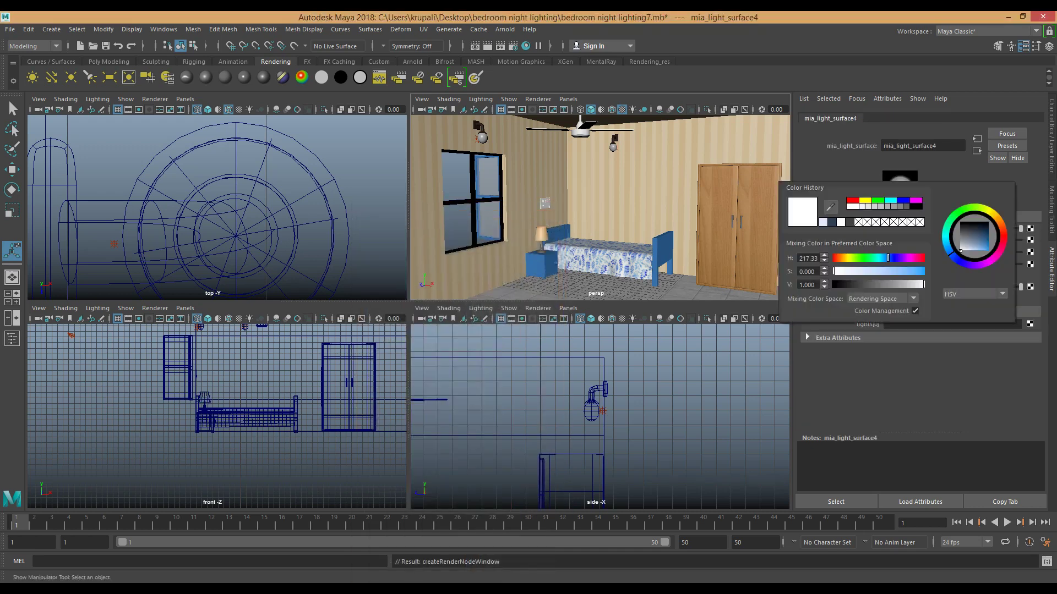
pyautogui.moveTo(888, 258)
pyautogui.mouseDown()
pyautogui.moveTo(843, 258)
pyautogui.moveTo(902, 272)
pyautogui.moveTo(839, 258)
pyautogui.mouseUp()
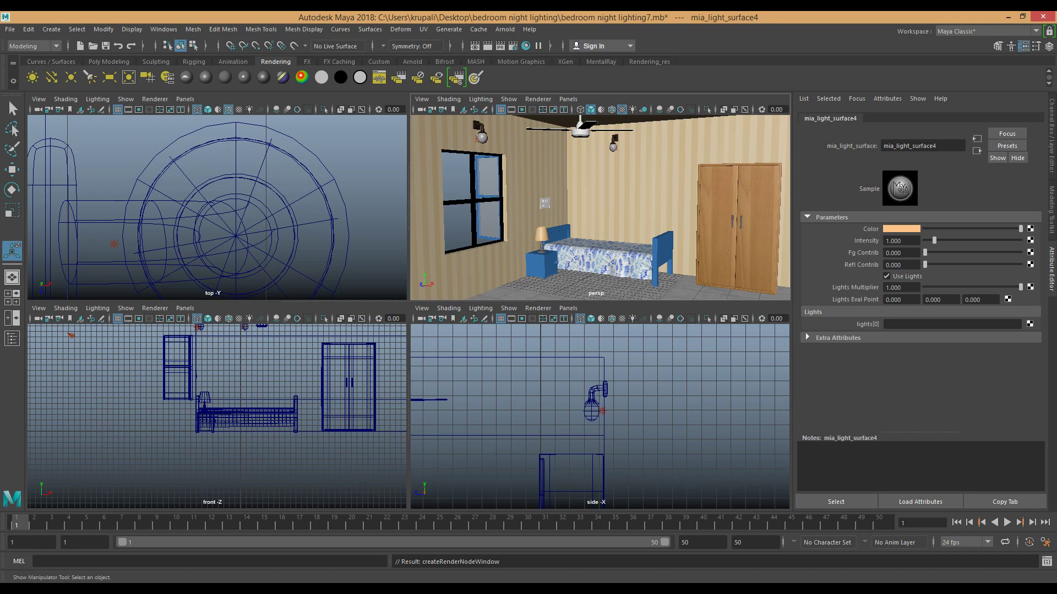
pyautogui.click(977, 151)
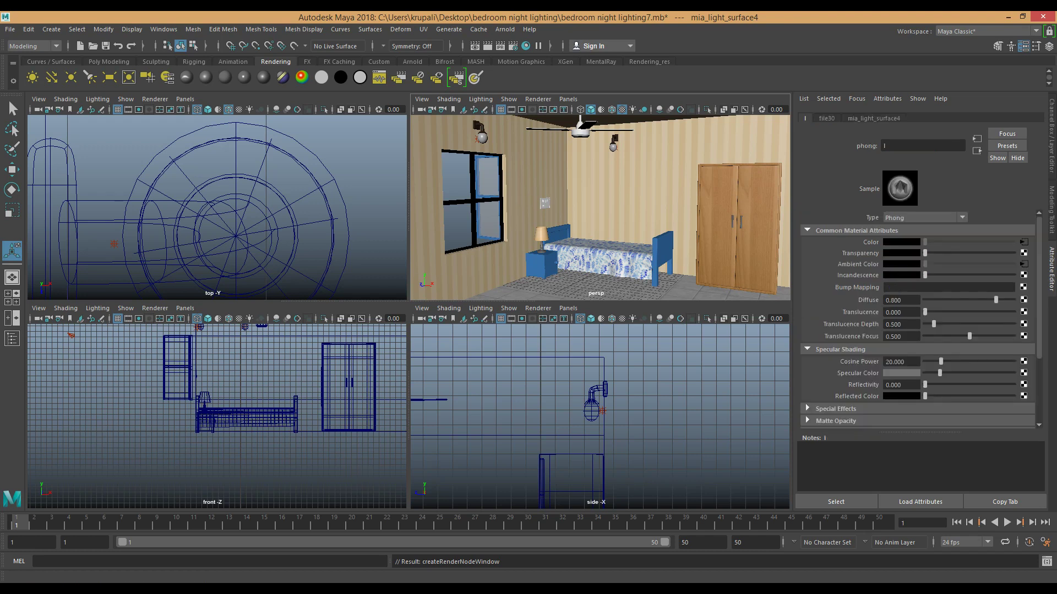
pyautogui.scroll(-2, 917, 319)
# Step: Create an ambient light and move it to the center of the bedside lamp as seen from above
pyautogui.click(541, 234)
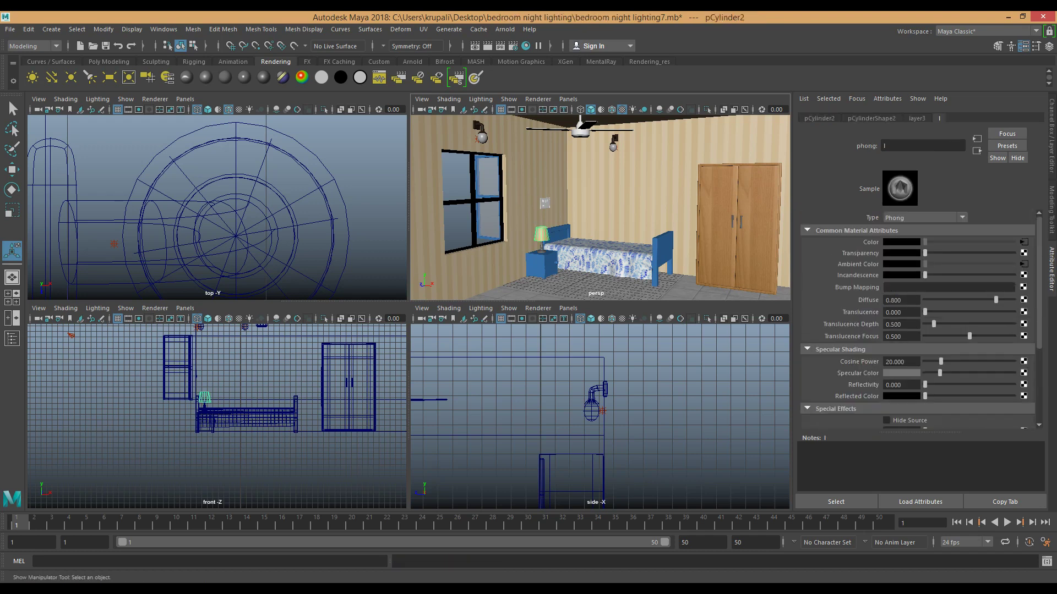
pyautogui.click(1051, 136)
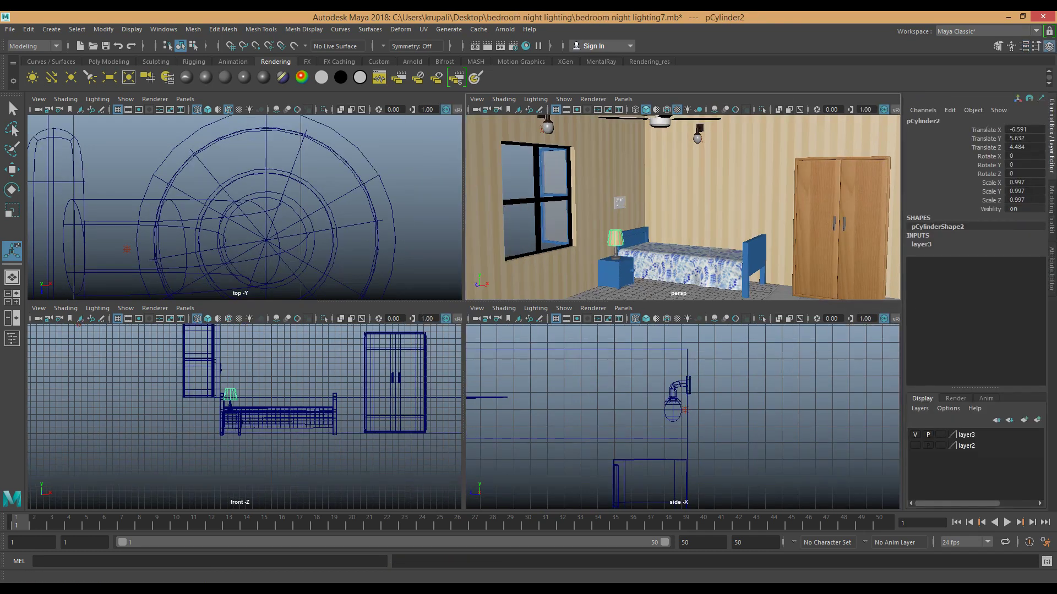
pyautogui.click(32, 77)
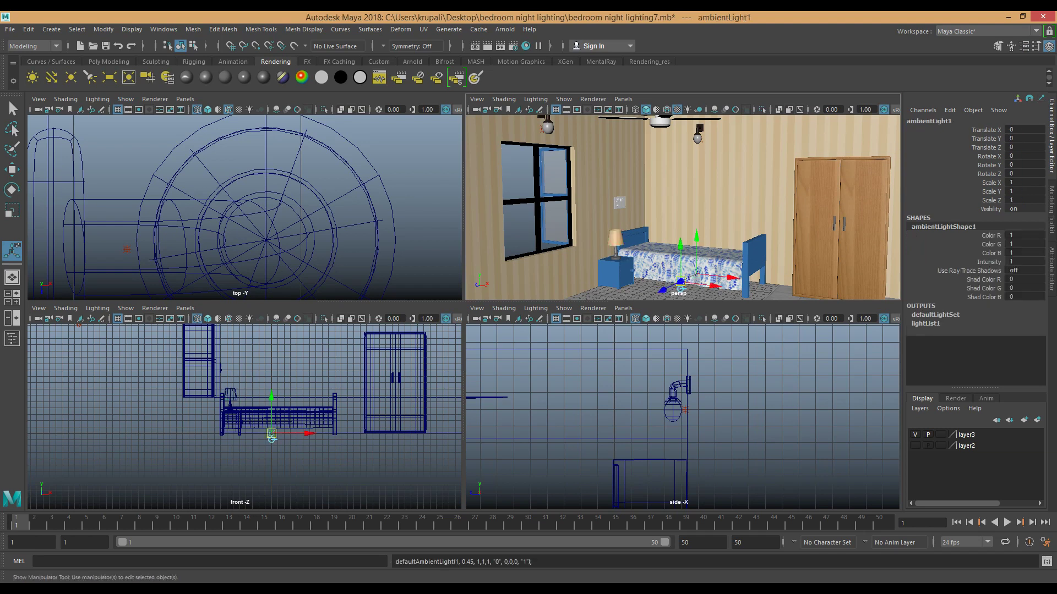
pyautogui.press('w')
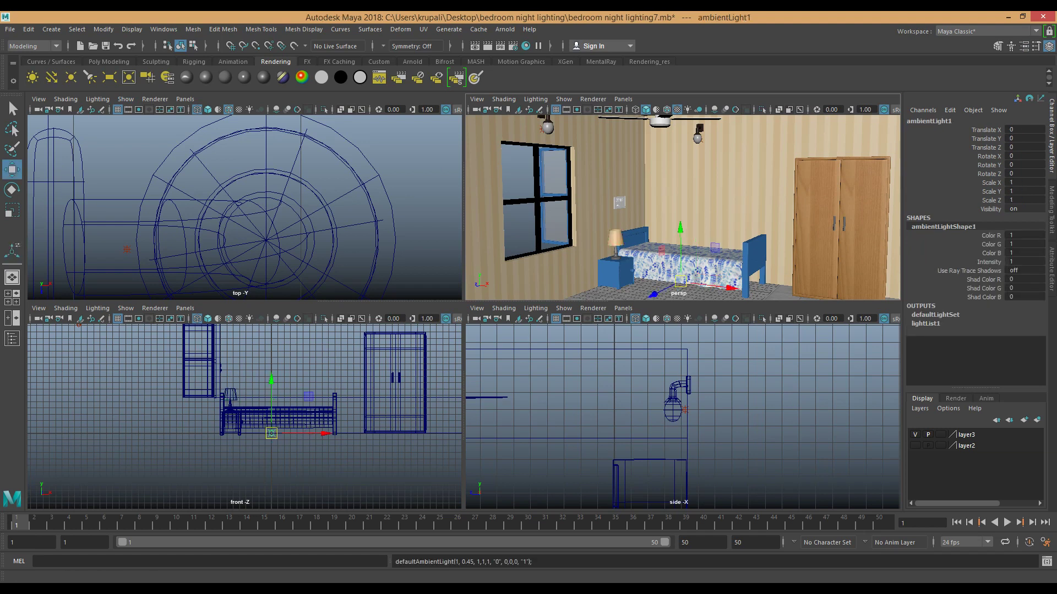
pyautogui.press('f')
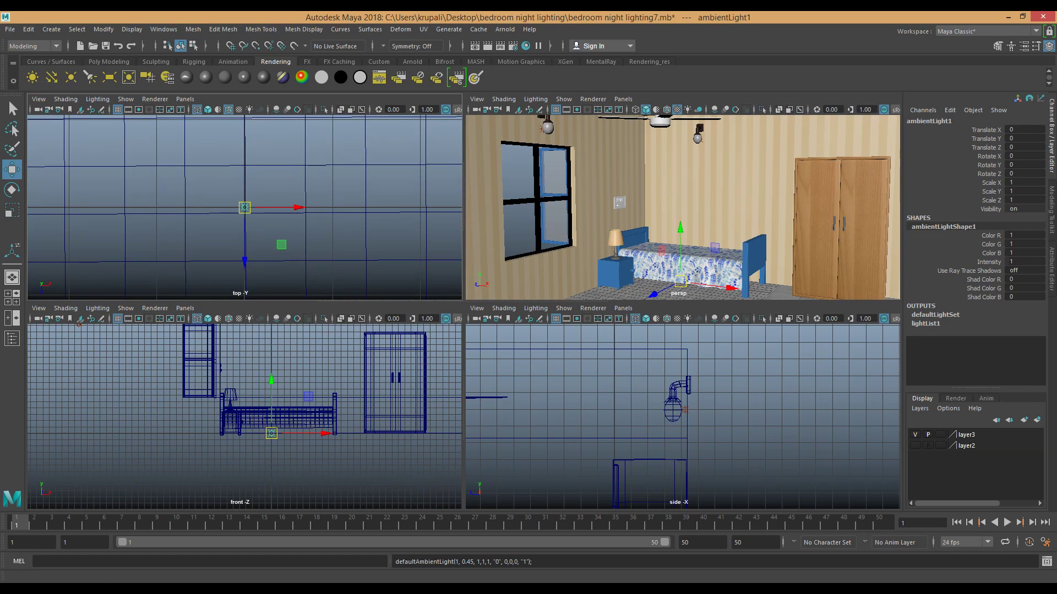
pyautogui.scroll(-5, 244, 207)
pyautogui.moveTo(245, 208); pyautogui.dragTo(122, 296)
pyautogui.press('f')
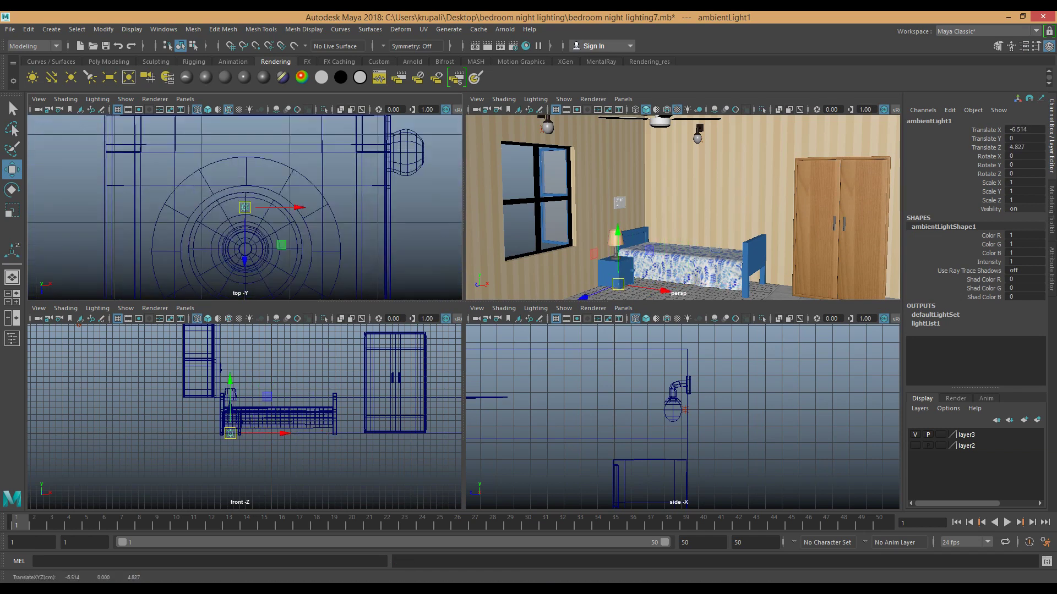
pyautogui.moveTo(245, 217); pyautogui.dragTo(245, 247)
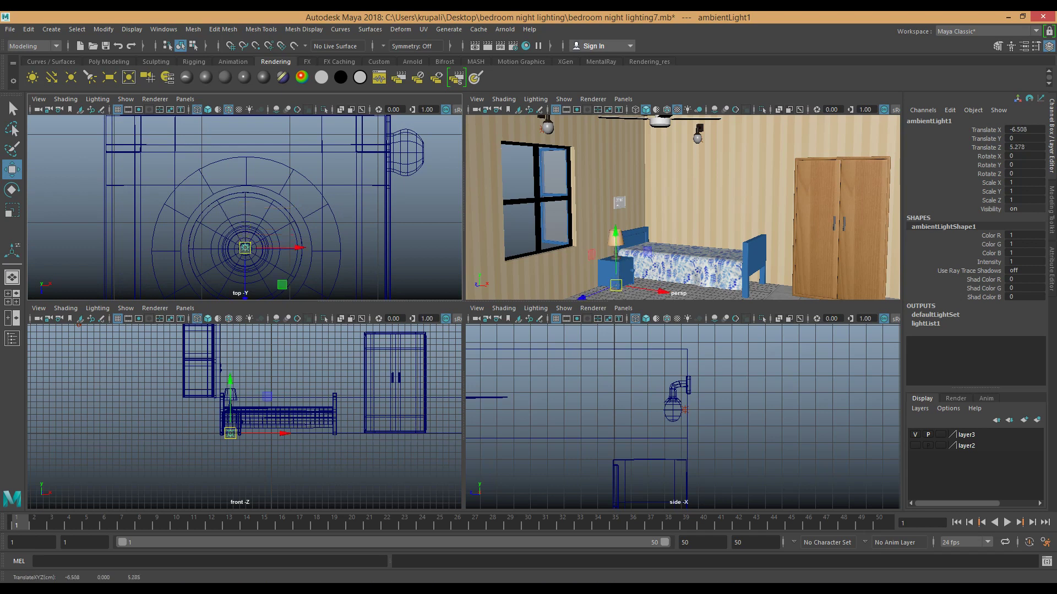
pyautogui.press('f')
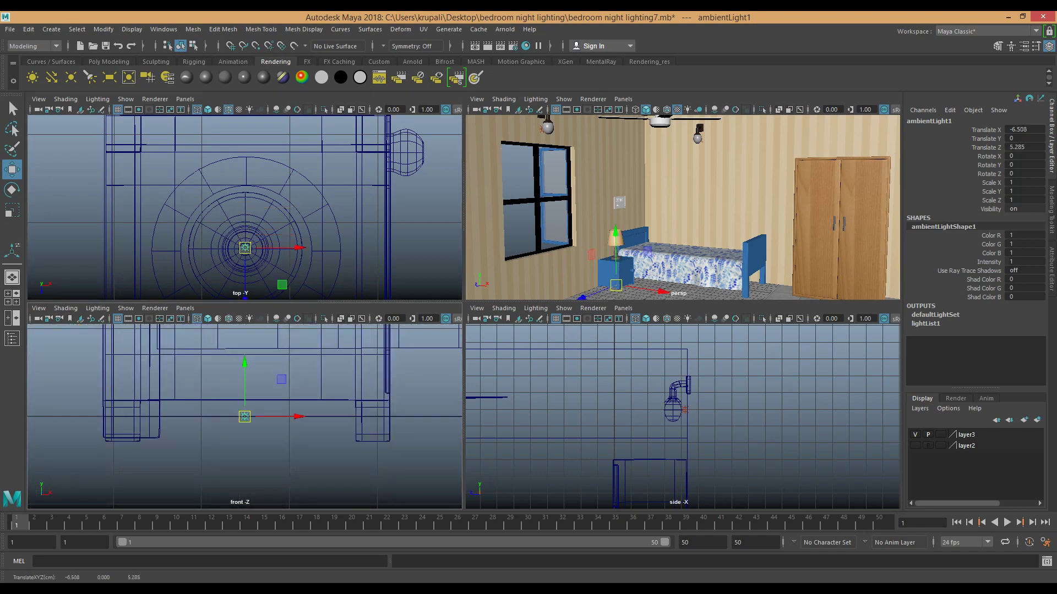
# Step: Raise the ambient light vertically until it sits inside the bedside lampshade, just above the lamp's stem
pyautogui.moveTo(244, 363); pyautogui.dragTo(245, 257)
pyautogui.press('f')
pyautogui.press('f')
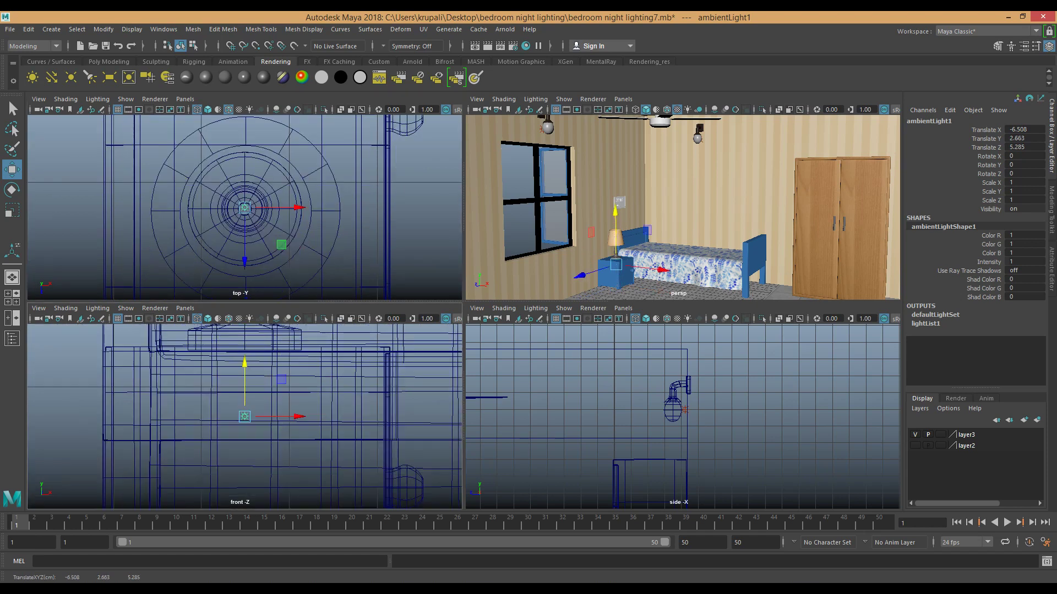
pyautogui.keyDown('alt'); pyautogui.moveTo(258, 380); pyautogui.dragTo(245, 467, button='middle'); pyautogui.keyUp('alt')
pyautogui.moveTo(231, 449); pyautogui.dragTo(231, 282)
pyautogui.keyDown('alt'); pyautogui.moveTo(242, 352); pyautogui.dragTo(236, 477, button='middle'); pyautogui.keyUp('alt')
pyautogui.moveTo(224, 418); pyautogui.dragTo(224, 300)
pyautogui.keyDown('alt'); pyautogui.moveTo(242, 385); pyautogui.dragTo(247, 452, button='middle'); pyautogui.keyUp('alt')
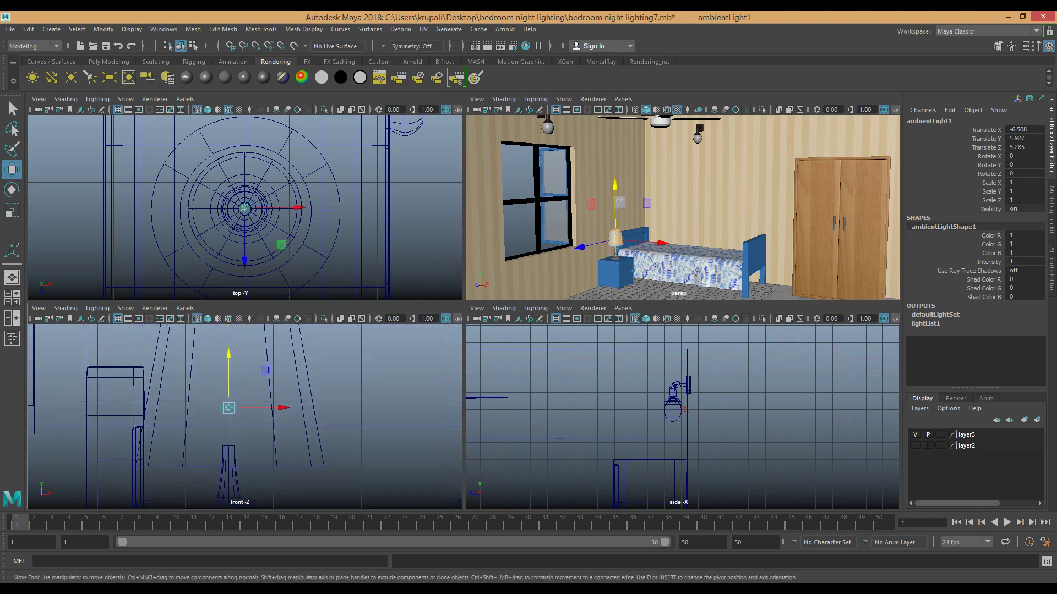
pyautogui.moveTo(228, 380); pyautogui.dragTo(228, 368)
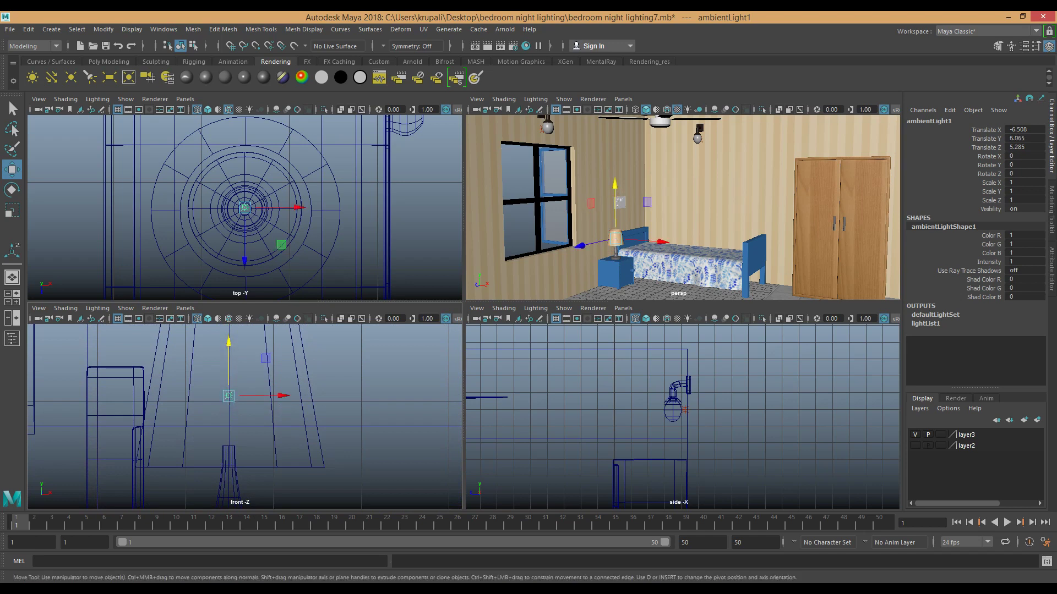
pyautogui.keyDown('alt'); pyautogui.moveTo(228, 395); pyautogui.dragTo(232, 449, button='middle'); pyautogui.keyUp('alt')
pyautogui.moveTo(232, 394); pyautogui.dragTo(231, 388)
# Step: Give the ambient light the light orange from the color history and set its intensity to 0.1
pyautogui.hotkey('ctrl', 'a')
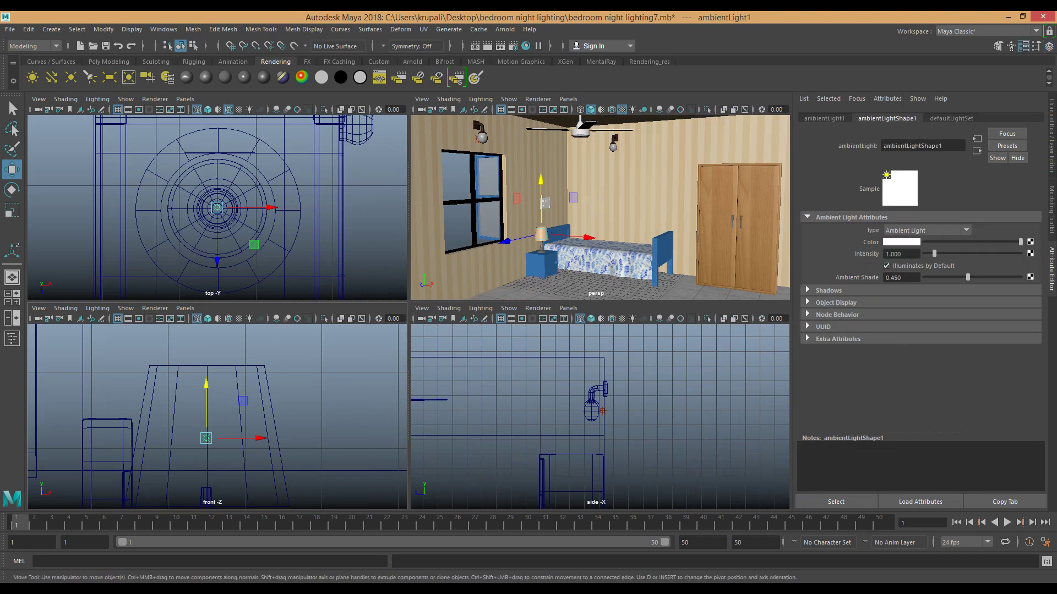
pyautogui.click(901, 242)
pyautogui.click(828, 235)
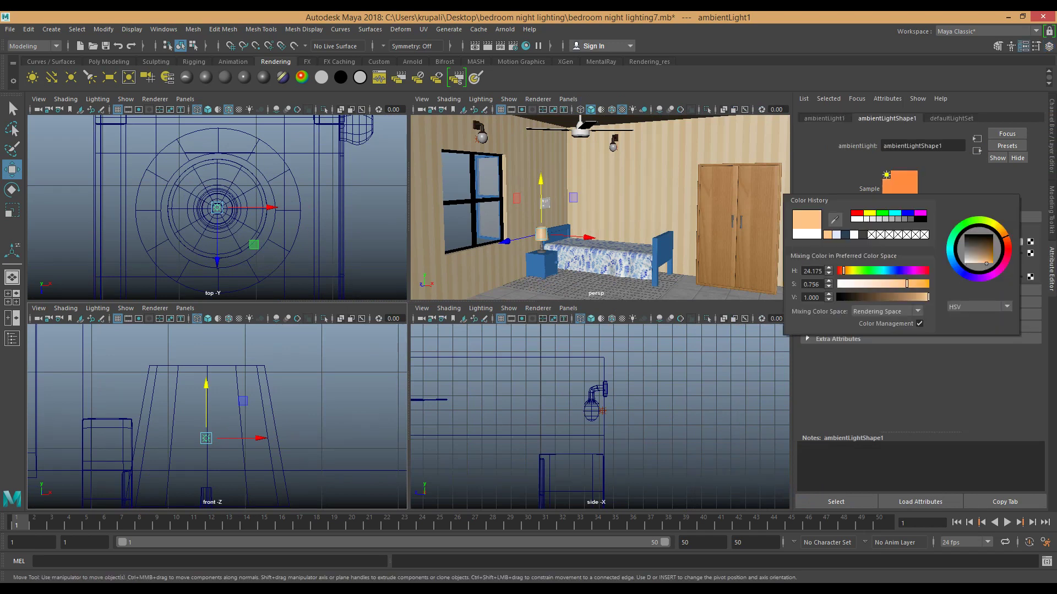
pyautogui.doubleClick(901, 254)
pyautogui.press('BackSpace')
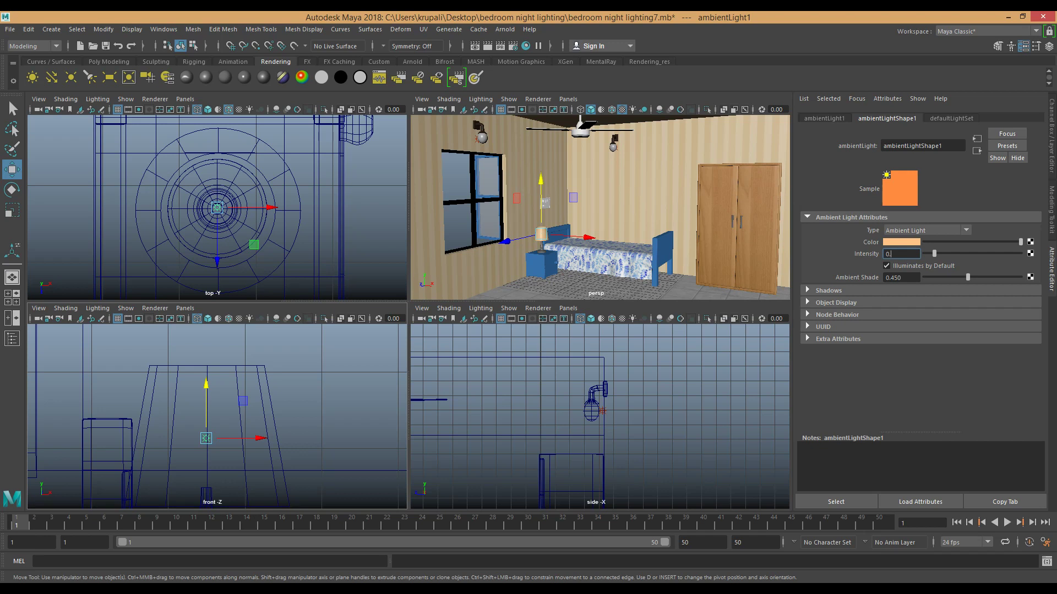
pyautogui.write('0.1')
# Step: Change the bedside lamp light's type to Point Light, set its decay rate to Quadratic and enable Use Depth Map Shadows
pyautogui.click(927, 231)
pyautogui.scroll(-1, 924, 340)
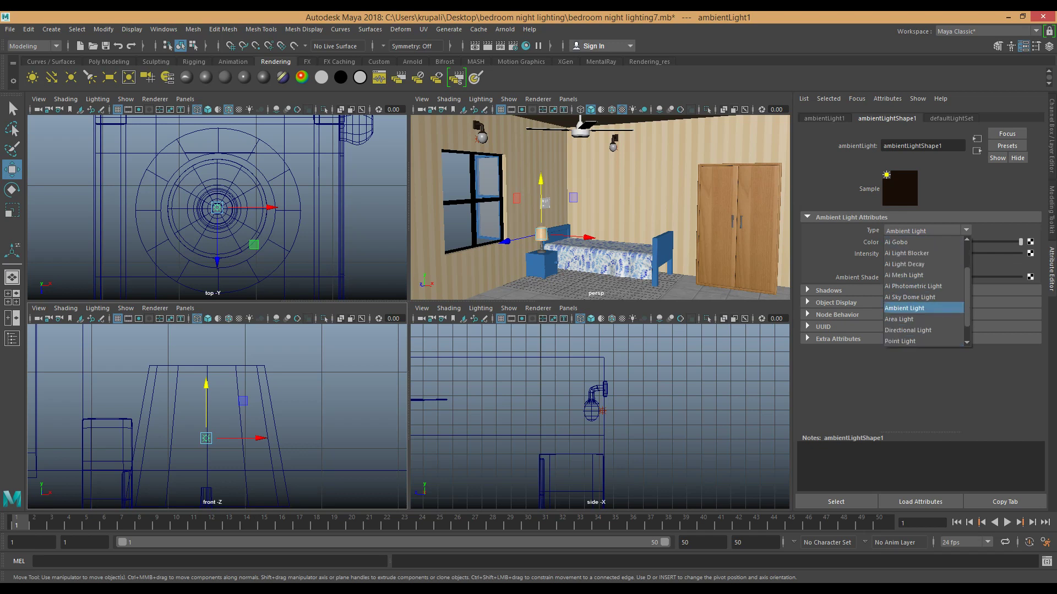
pyautogui.click(900, 341)
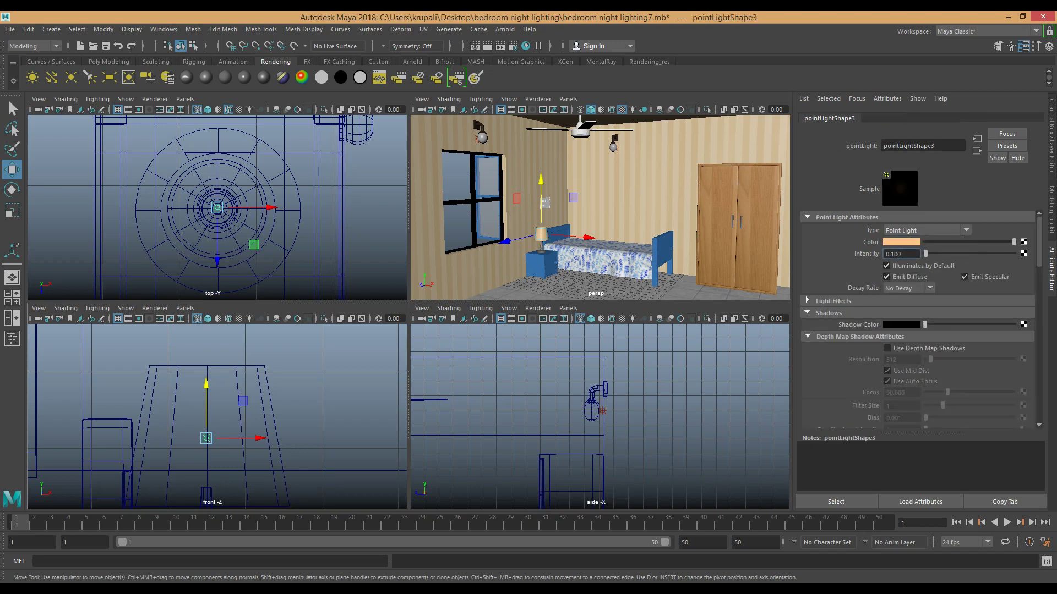
pyautogui.click(913, 289)
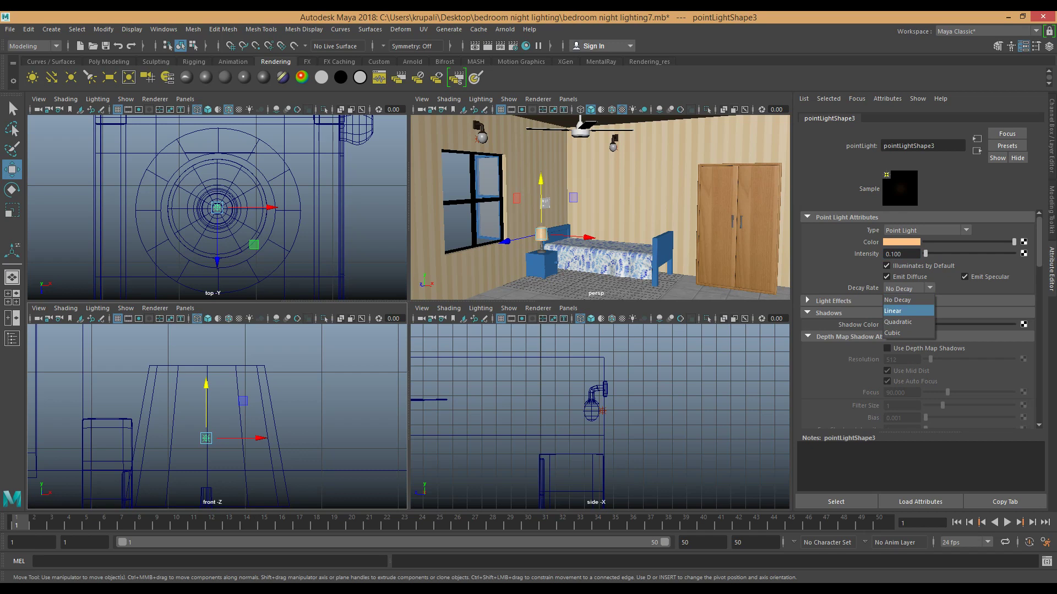
pyautogui.click(898, 321)
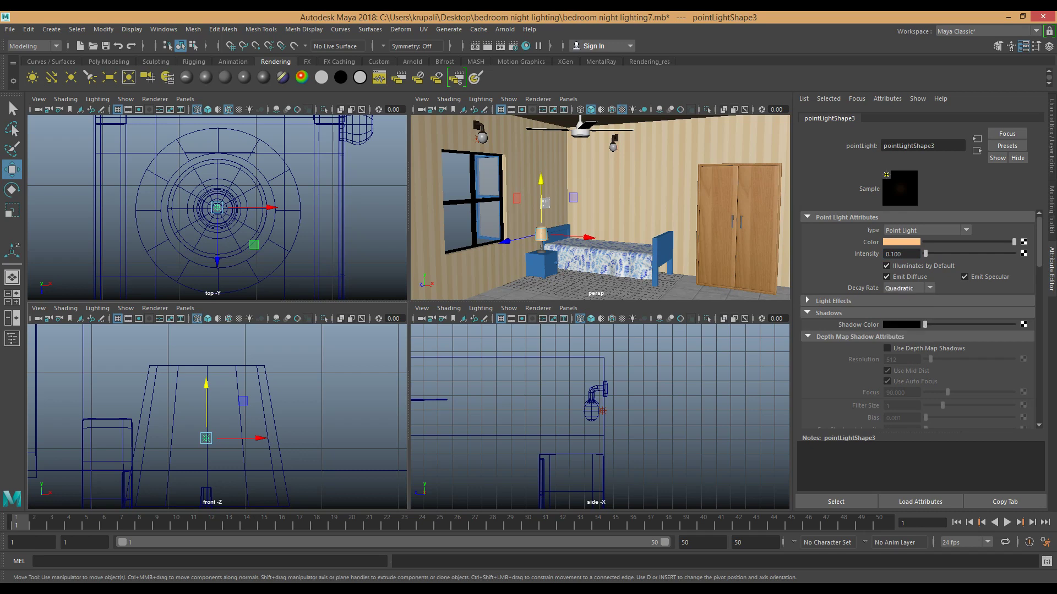
pyautogui.click(887, 348)
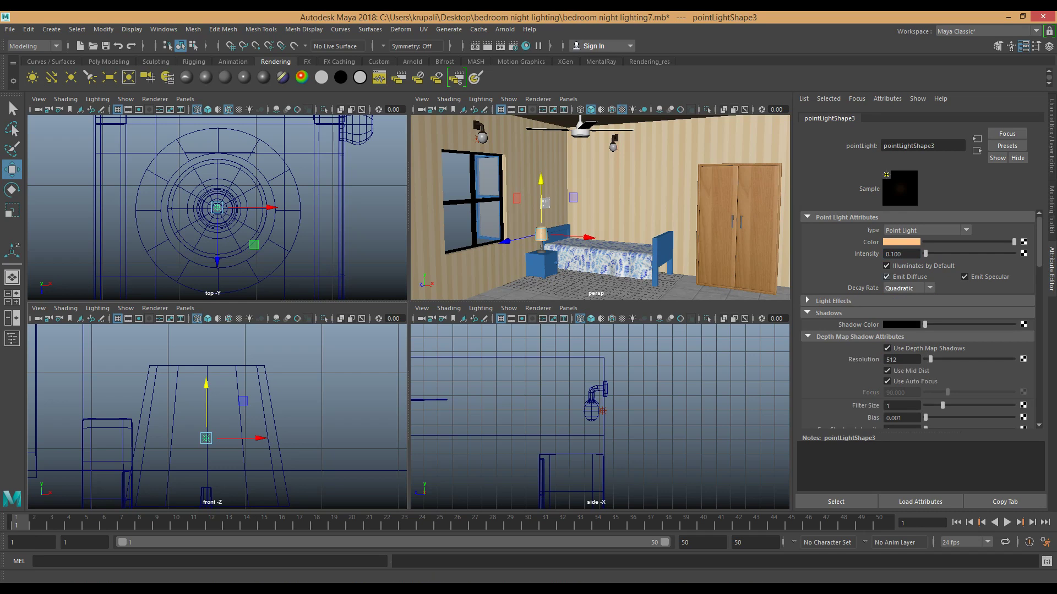
pyautogui.scroll(-3, 887, 277)
pyautogui.scroll(-4, 916, 320)
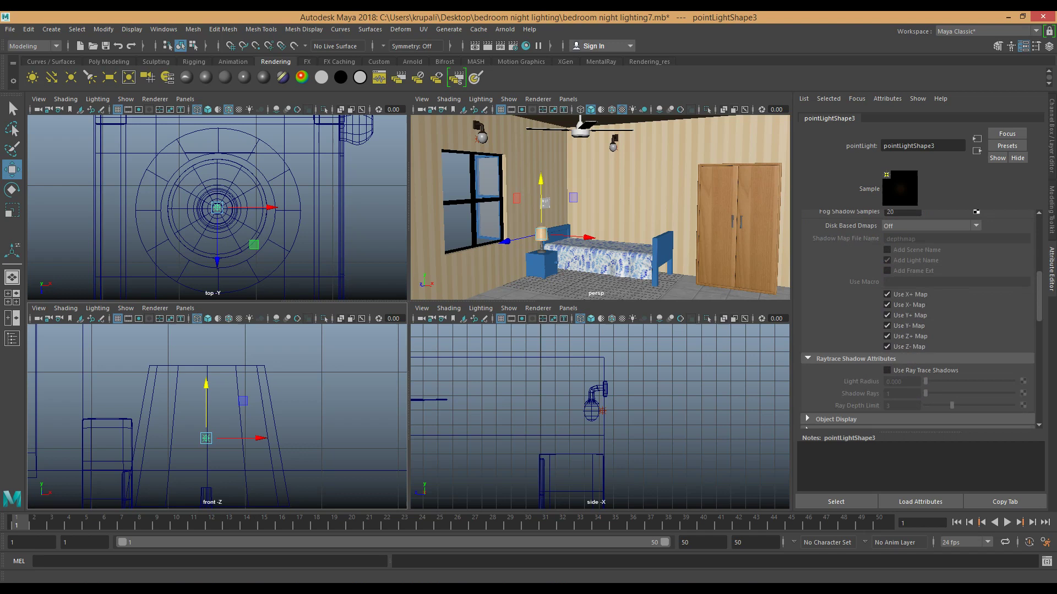
# Step: Render the perspective view with mental ray and minimize the render window
pyautogui.scroll(7, 917, 319)
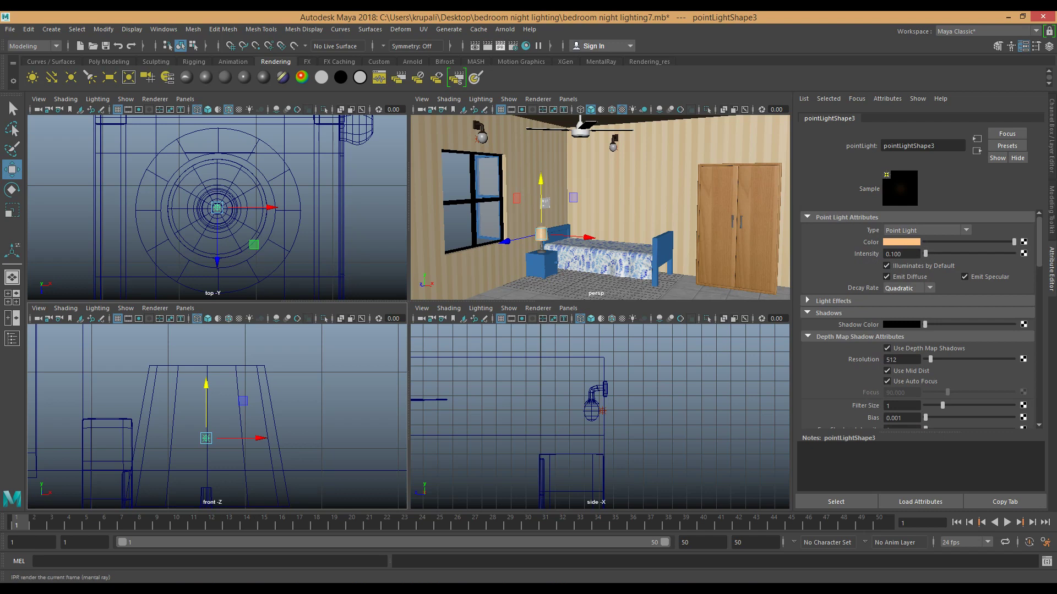
pyautogui.click(475, 46)
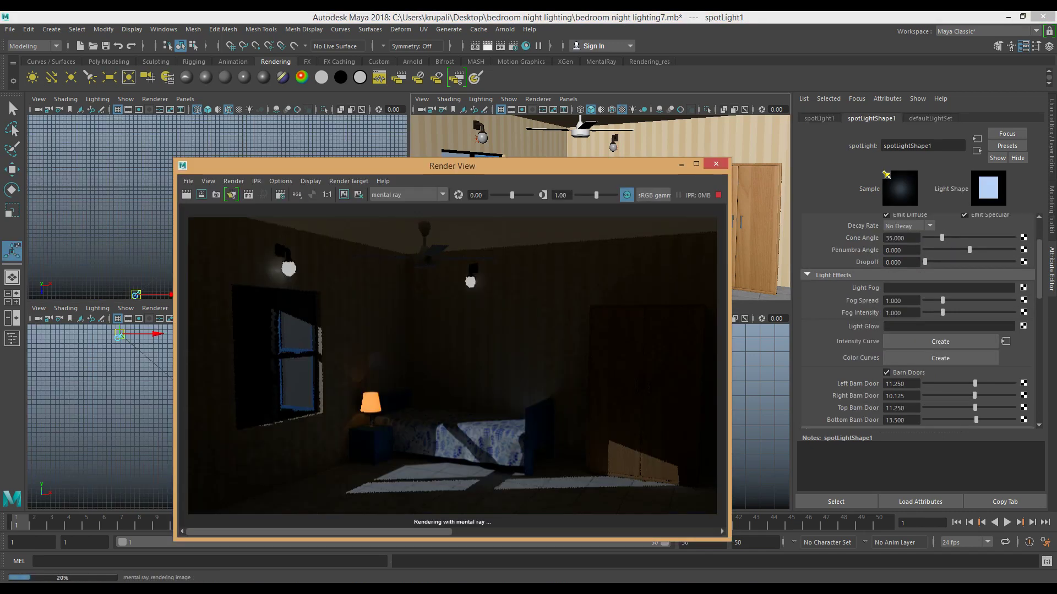
pyautogui.click(682, 164)
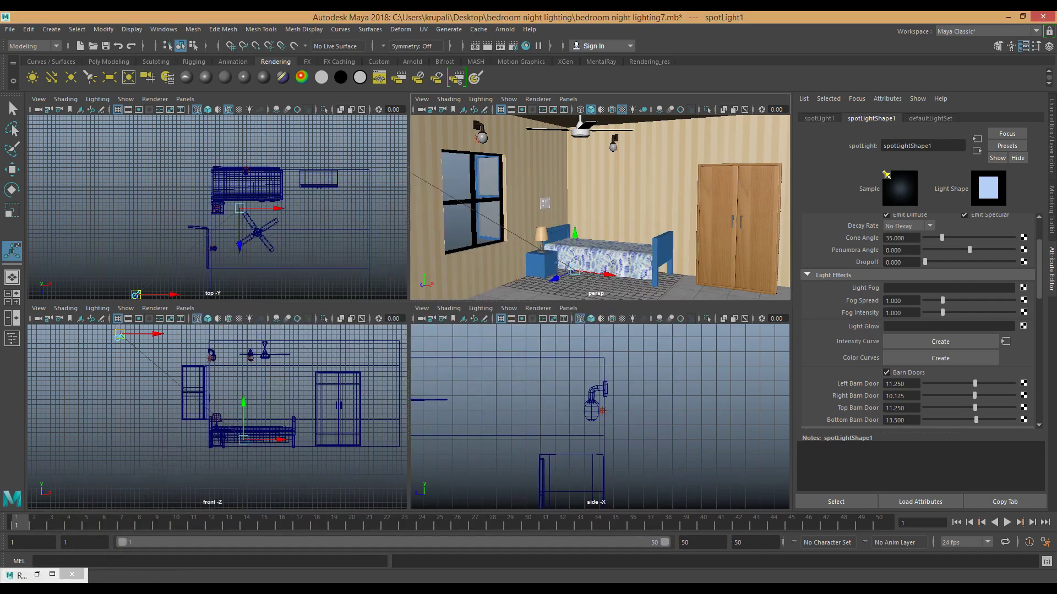
# Step: Reposition the spotlight outside the window and its aim point relative to the room in the top and front views
pyautogui.keyDown('alt'); pyautogui.moveTo(176, 237); pyautogui.dragTo(191, 196, button='middle'); pyautogui.keyUp('alt')
pyautogui.moveTo(190, 254); pyautogui.dragTo(207, 253)
pyautogui.moveTo(255, 167); pyautogui.dragTo(257, 177)
pyautogui.keyDown('alt'); pyautogui.moveTo(204, 380); pyautogui.dragTo(219, 433, button='middle'); pyautogui.keyUp('alt')
pyautogui.moveTo(190, 387); pyautogui.dragTo(140, 379)
pyautogui.click(567, 238)
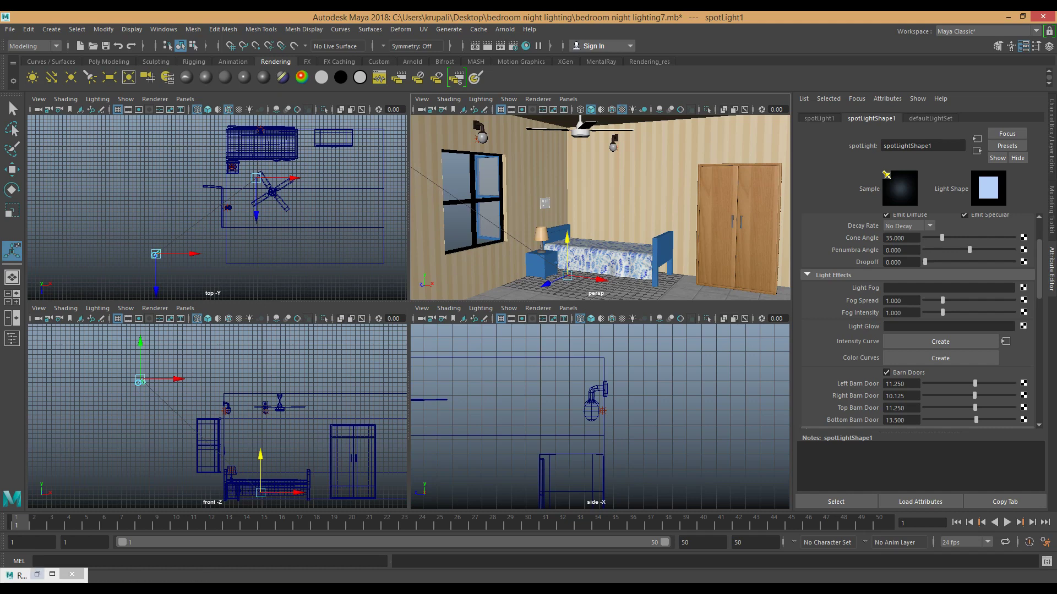
# Step: Review the mental ray render at full window size and lower the spotlight outside the window slightly
pyautogui.click(52, 574)
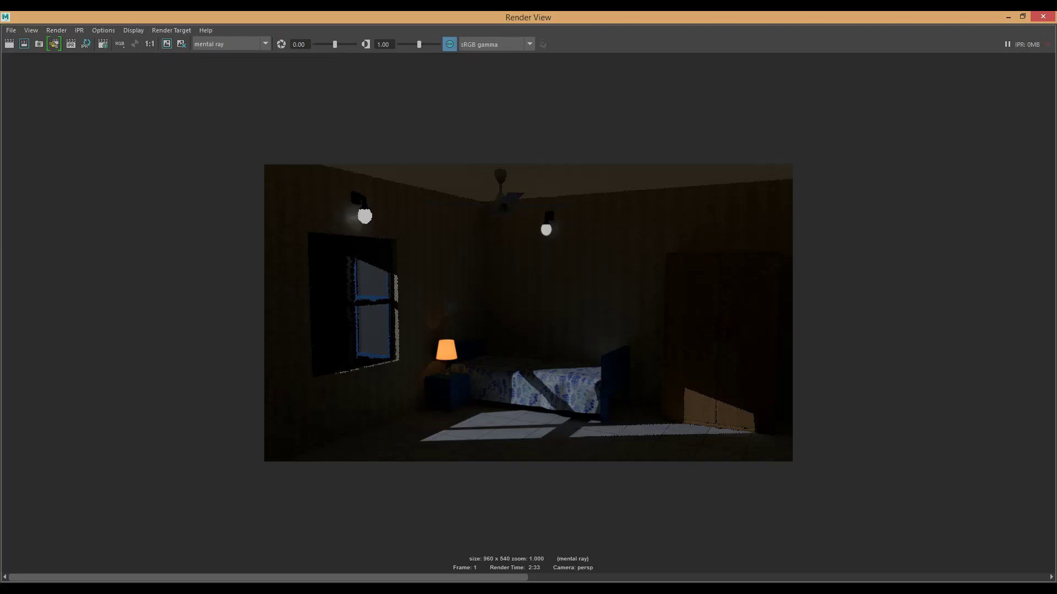
pyautogui.click(1022, 17)
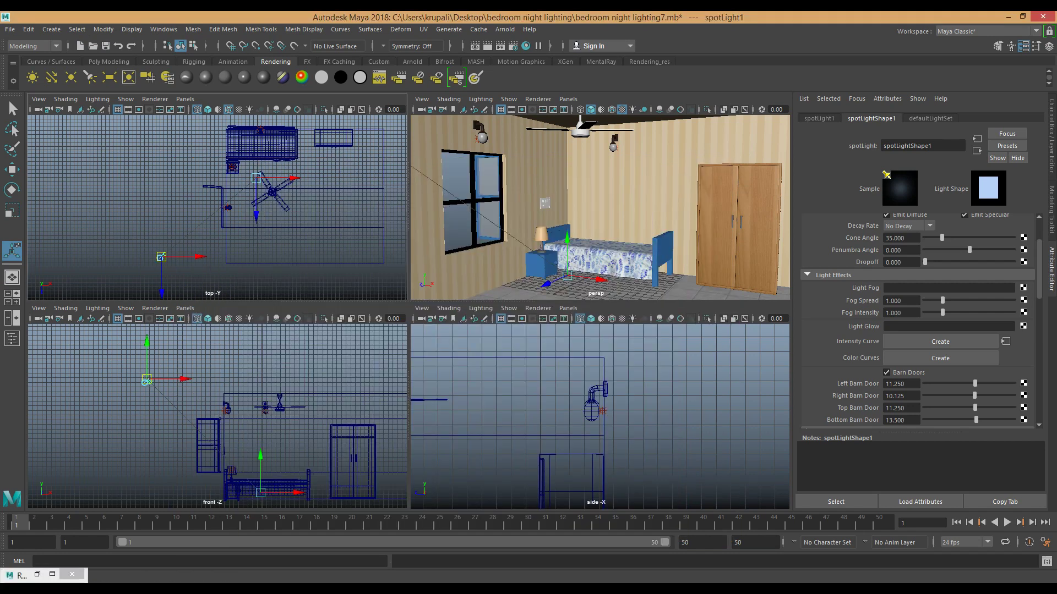
pyautogui.moveTo(147, 343); pyautogui.dragTo(147, 364)
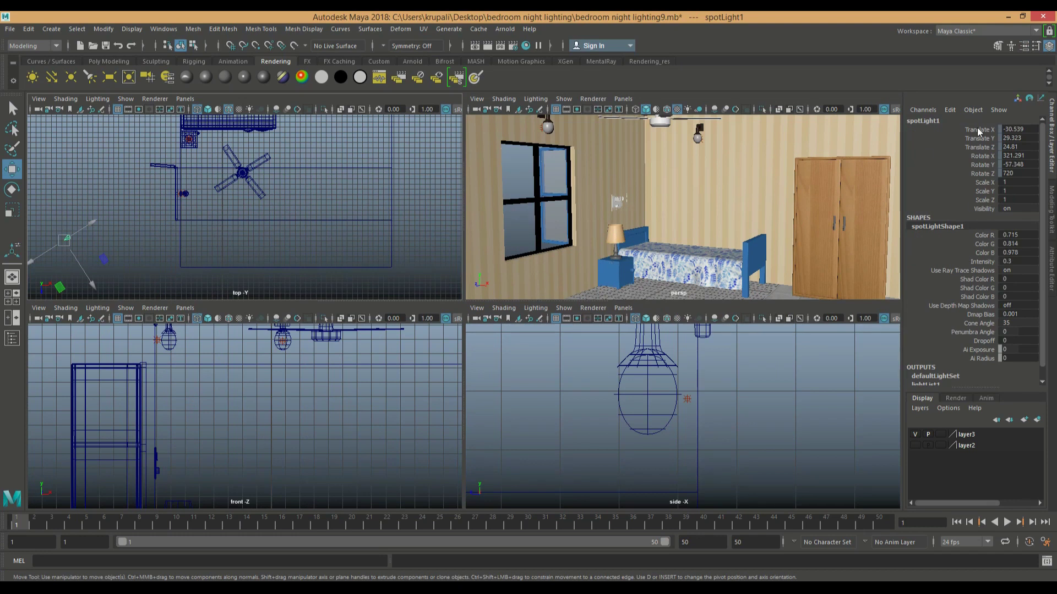
pyautogui.rightClick(964, 372)
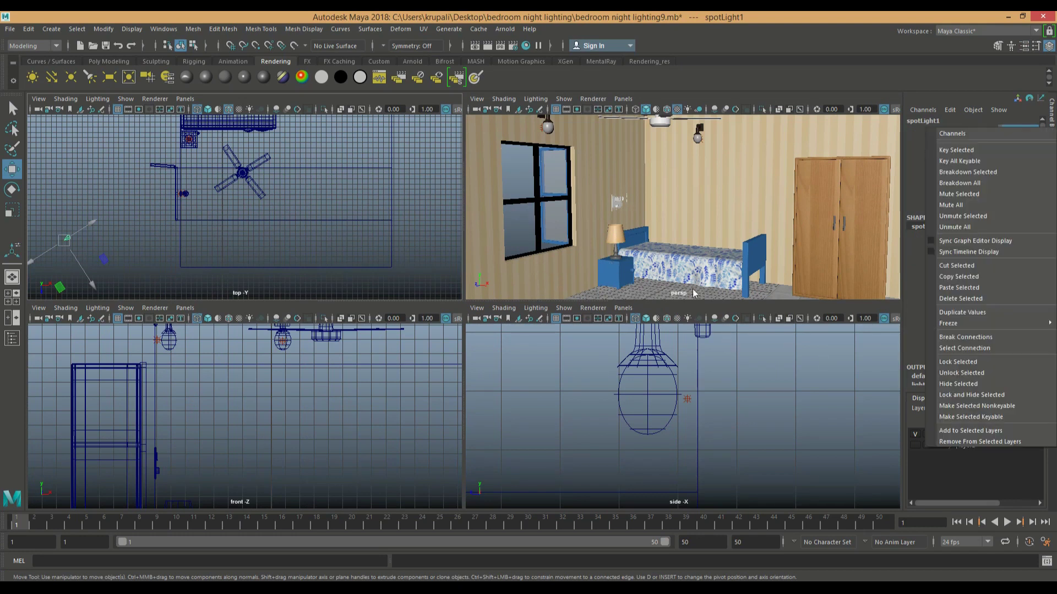
pyautogui.click(521, 241)
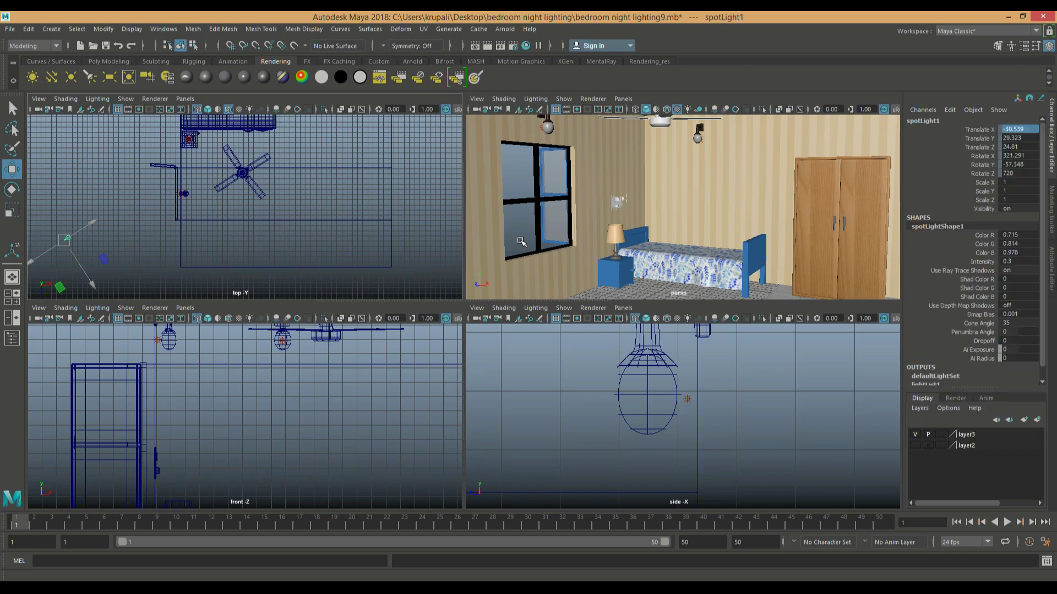
pyautogui.click(665, 136)
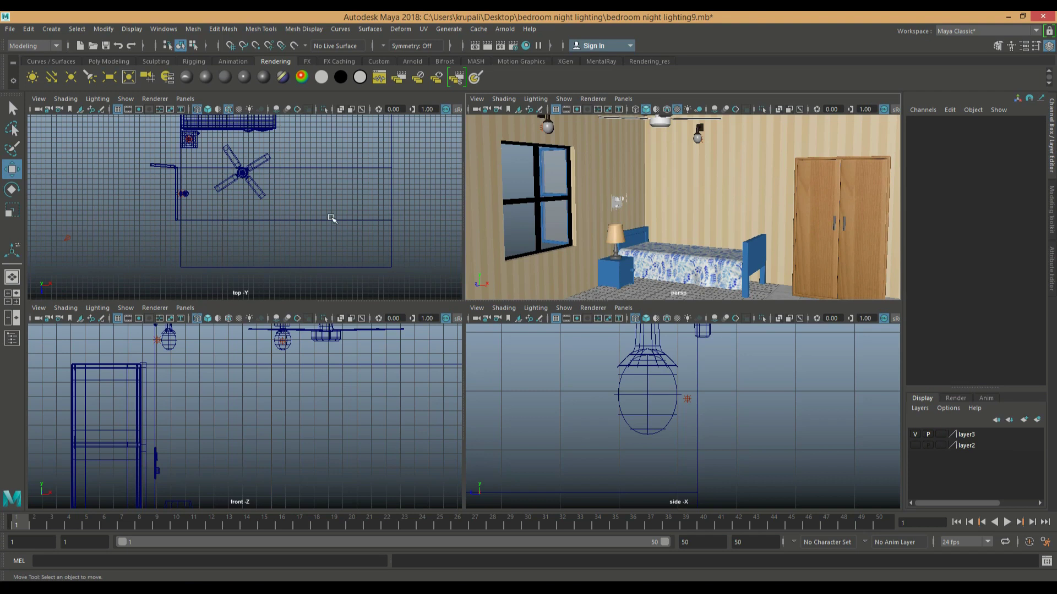
pyautogui.click(263, 195)
pyautogui.hotkey('ctrl', 'a')
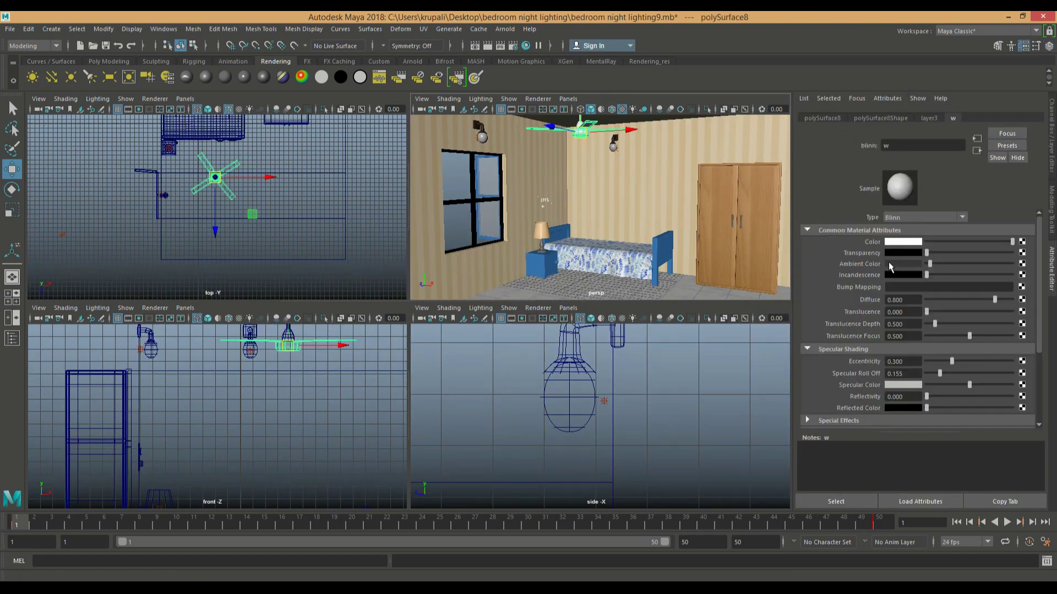
pyautogui.hotkey('ctrl', 'a')
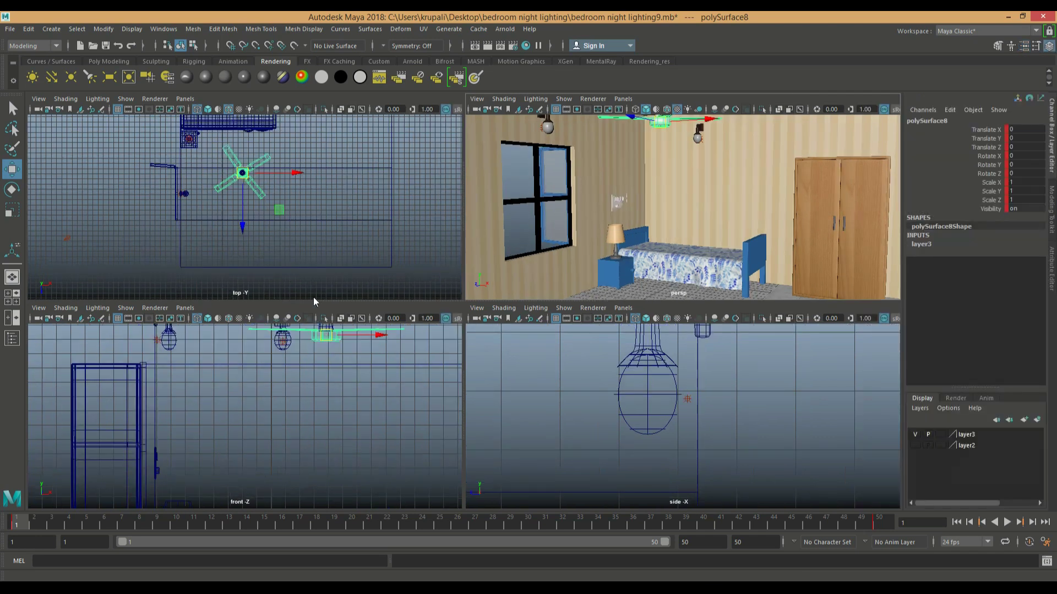
pyautogui.click(388, 342)
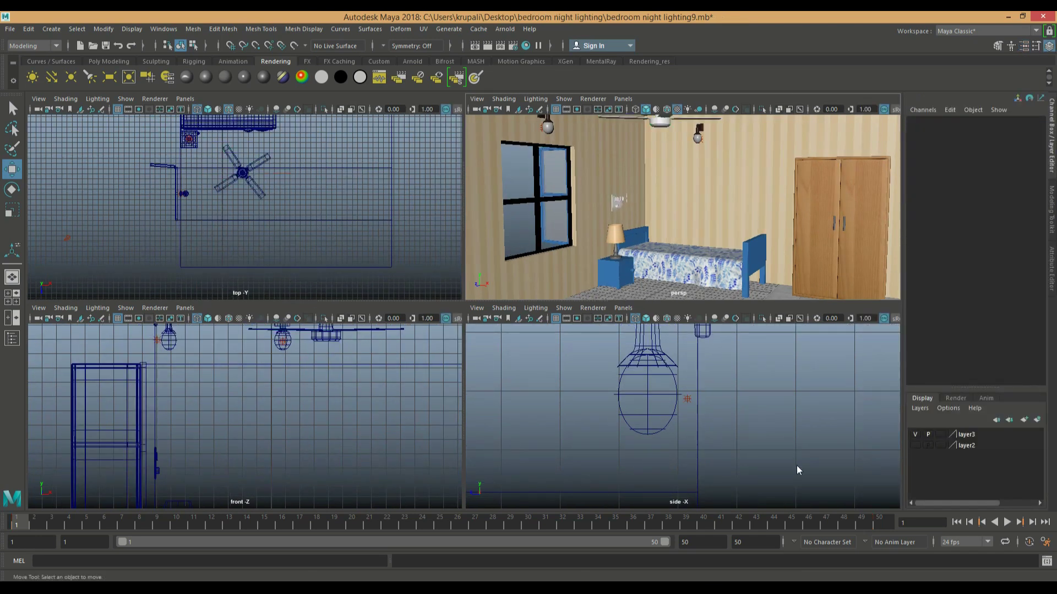
# Step: Create an Image Based Lighting environment in the mental ray scene render settings
pyautogui.click(513, 46)
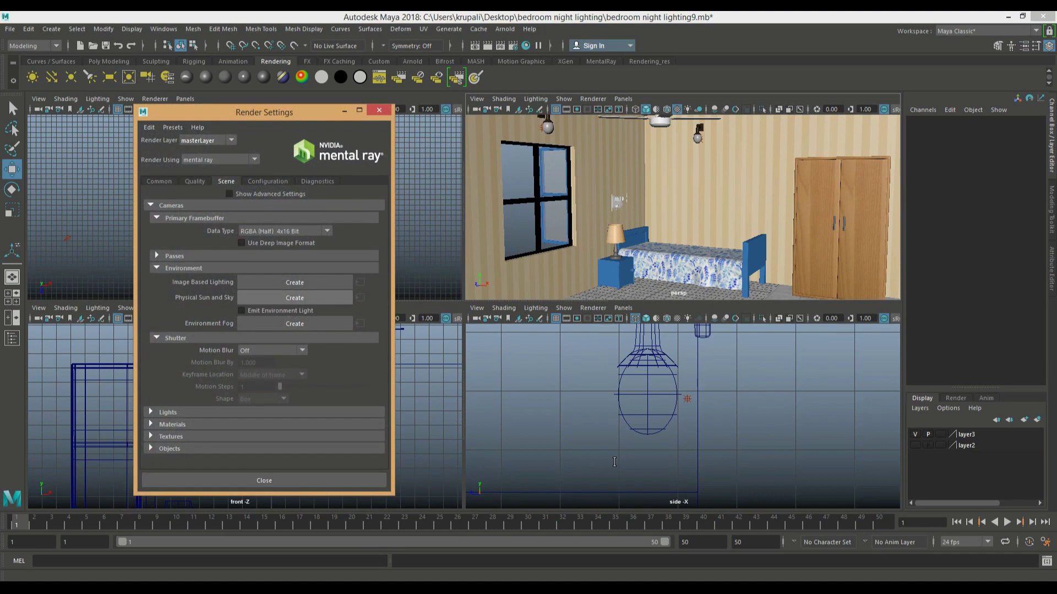
pyautogui.click(295, 282)
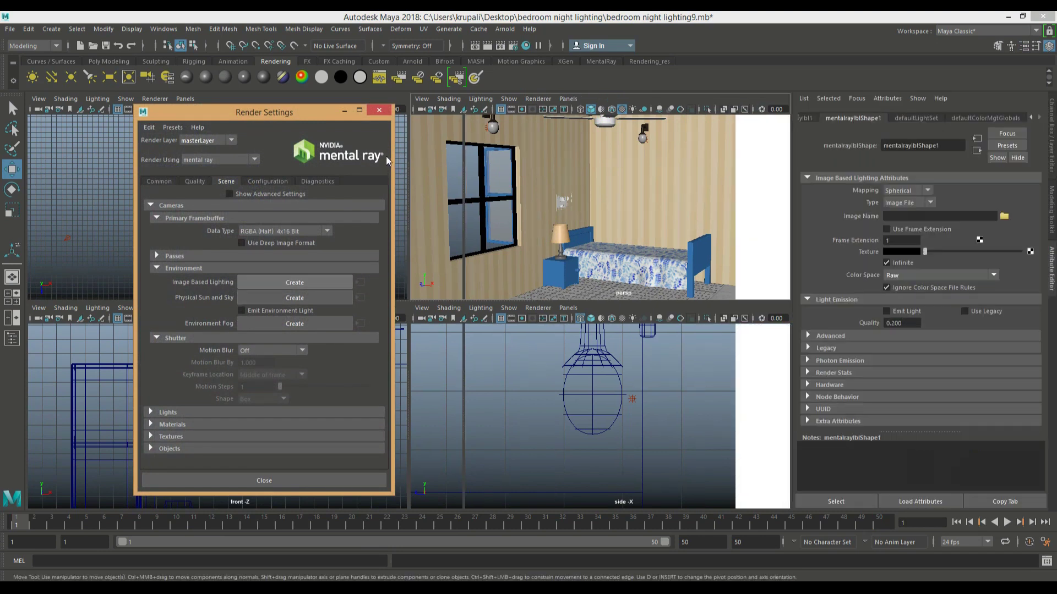
# Step: Load hdri-ciel.jpg from the Desktop's bedroom night lighting folder as the image-based lighting image and close the render settings
pyautogui.click(1004, 216)
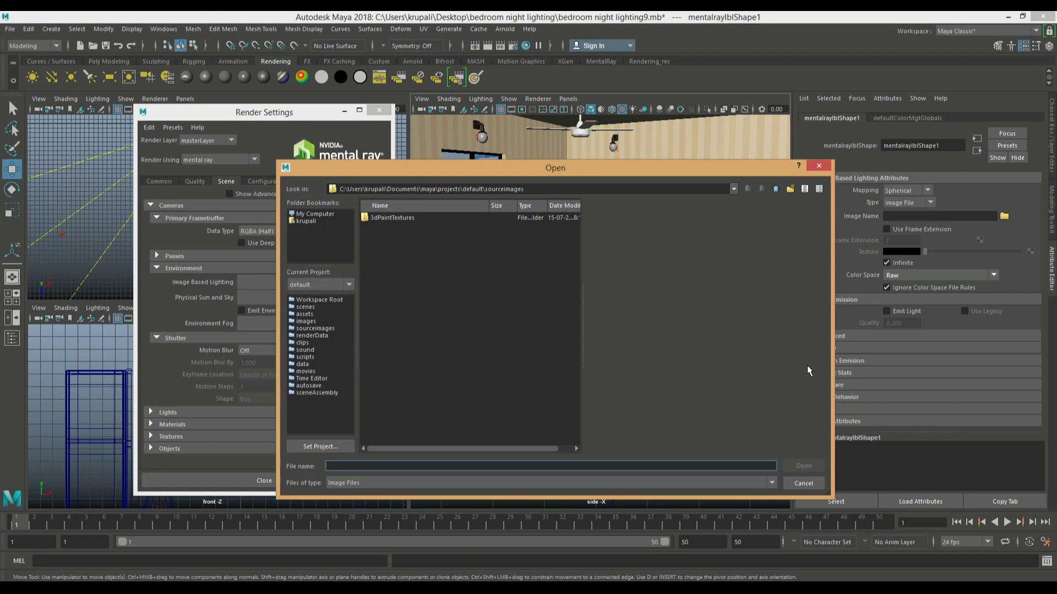
pyautogui.click(306, 221)
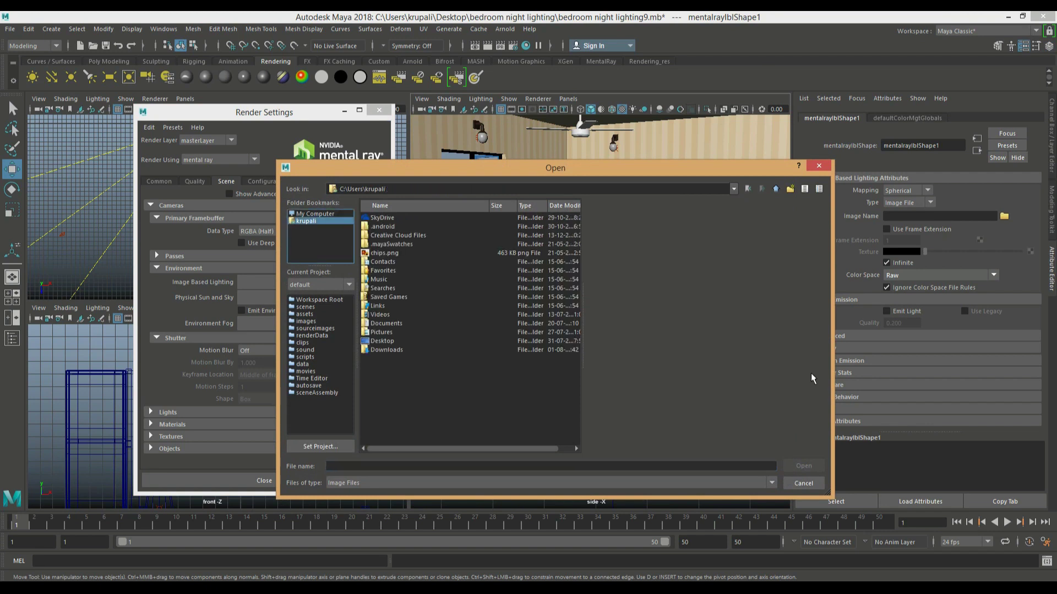
pyautogui.doubleClick(382, 341)
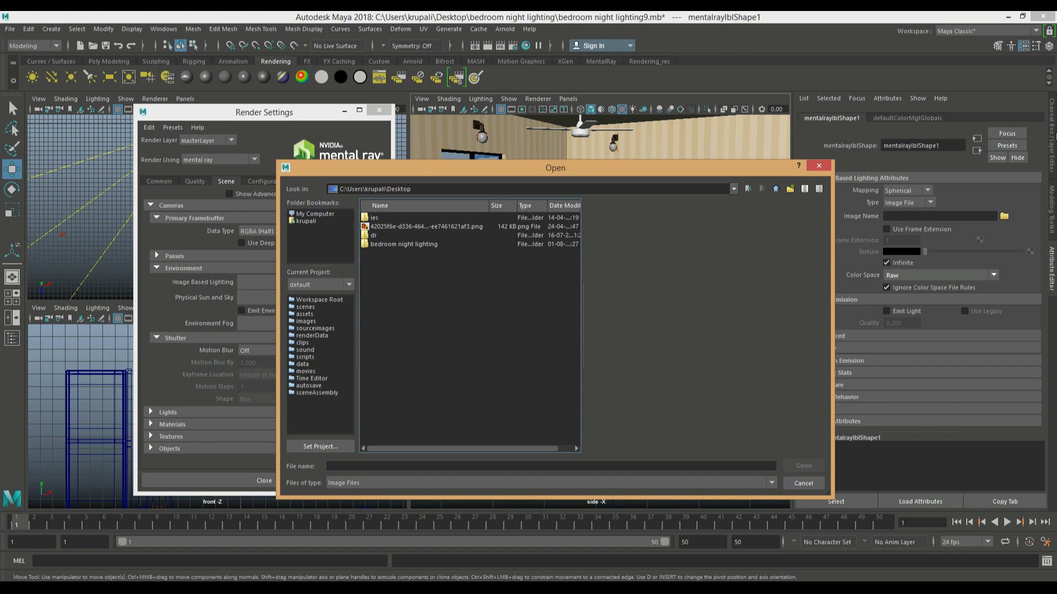
pyautogui.click(403, 244)
pyautogui.click(804, 466)
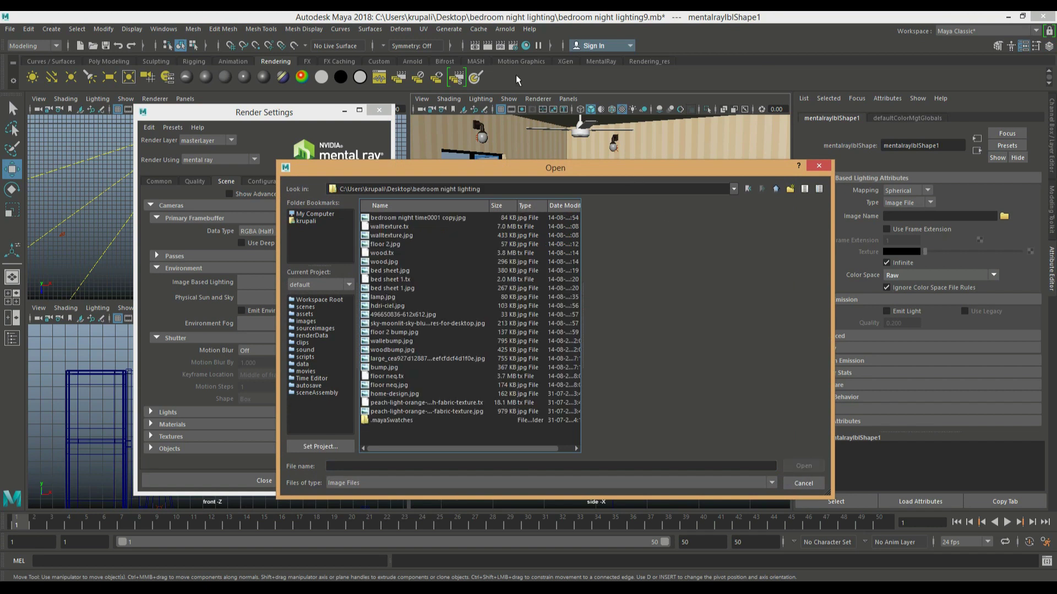
pyautogui.click(387, 306)
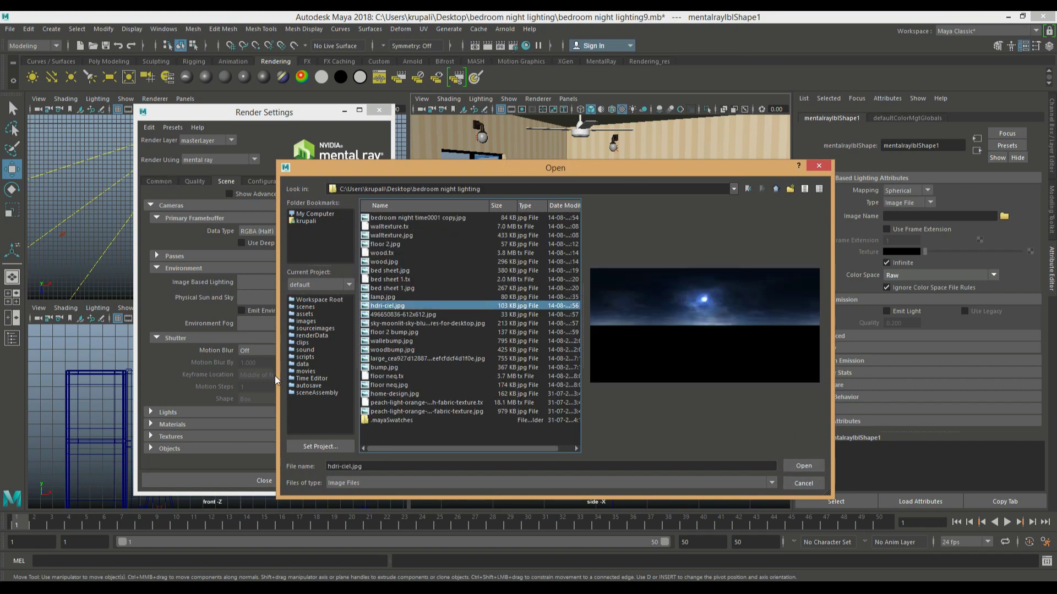
pyautogui.press('Return')
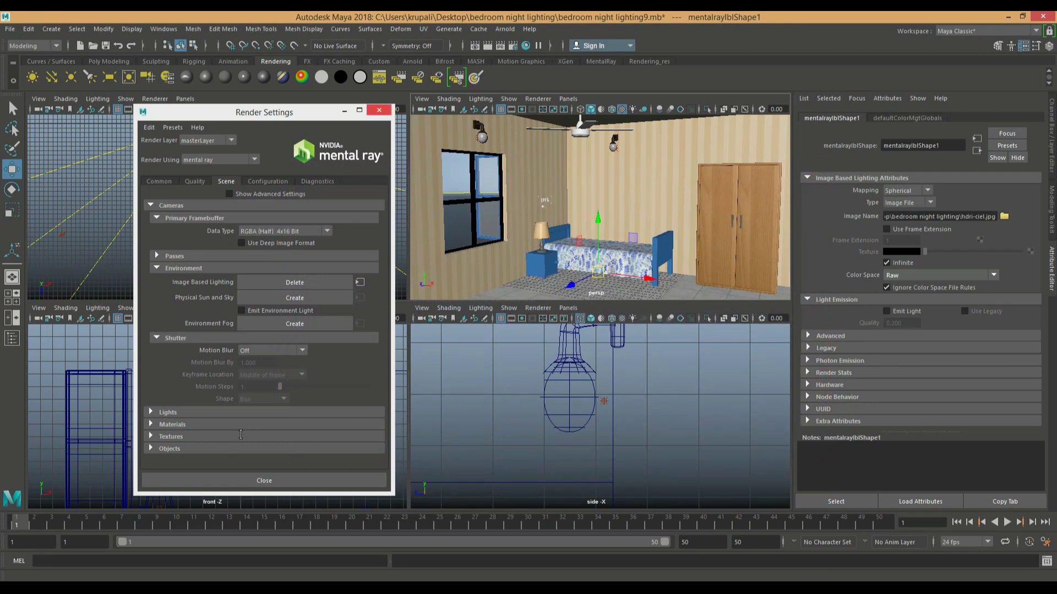
pyautogui.click(266, 481)
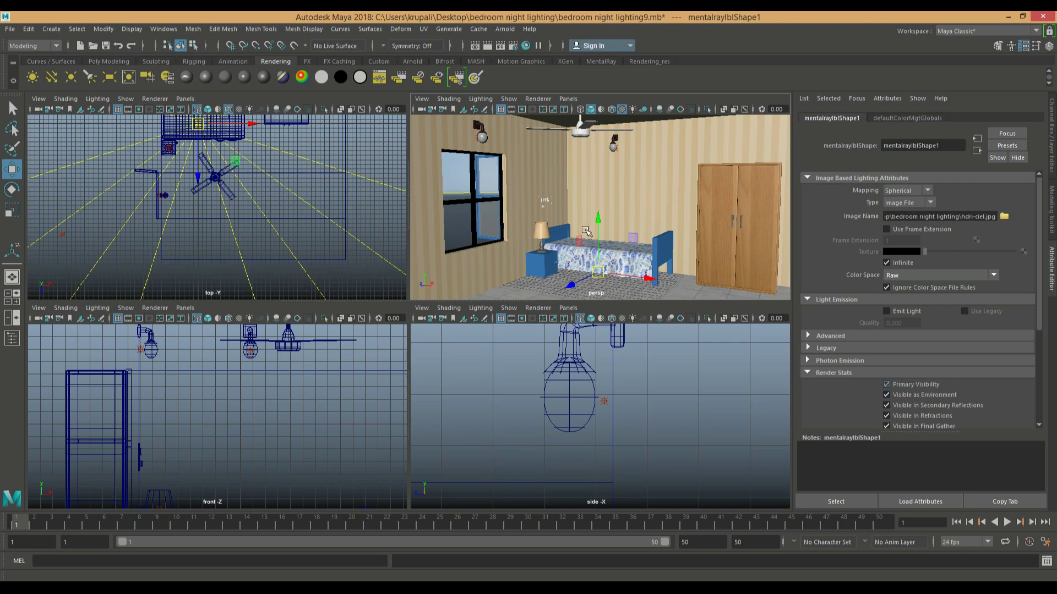
# Step: Set the mental ray render's image resolution to 75 pixels/inch
pyautogui.hotkey('ctrl', 'a')
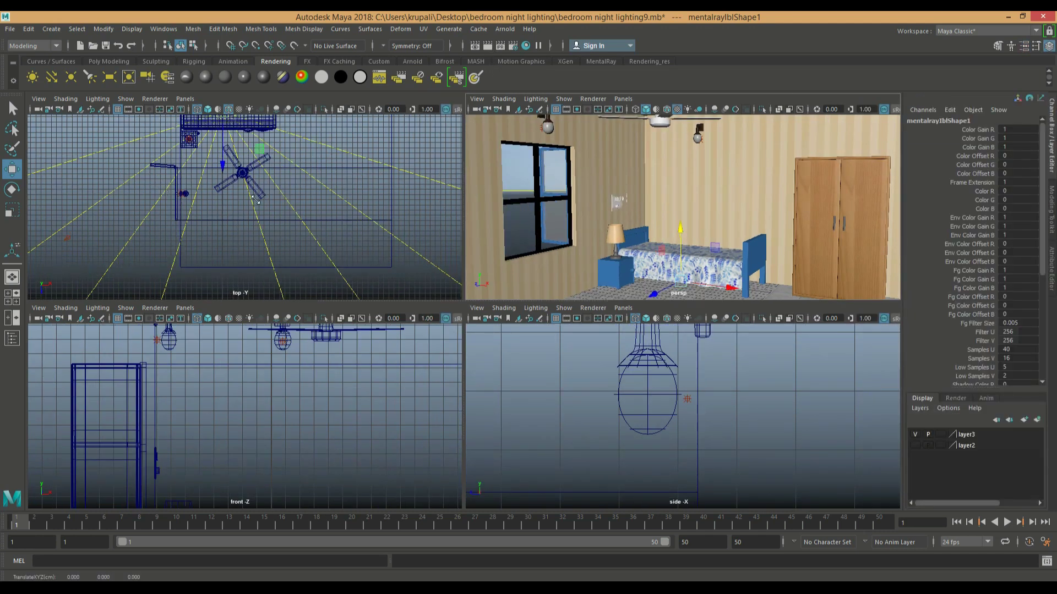
pyautogui.click(512, 45)
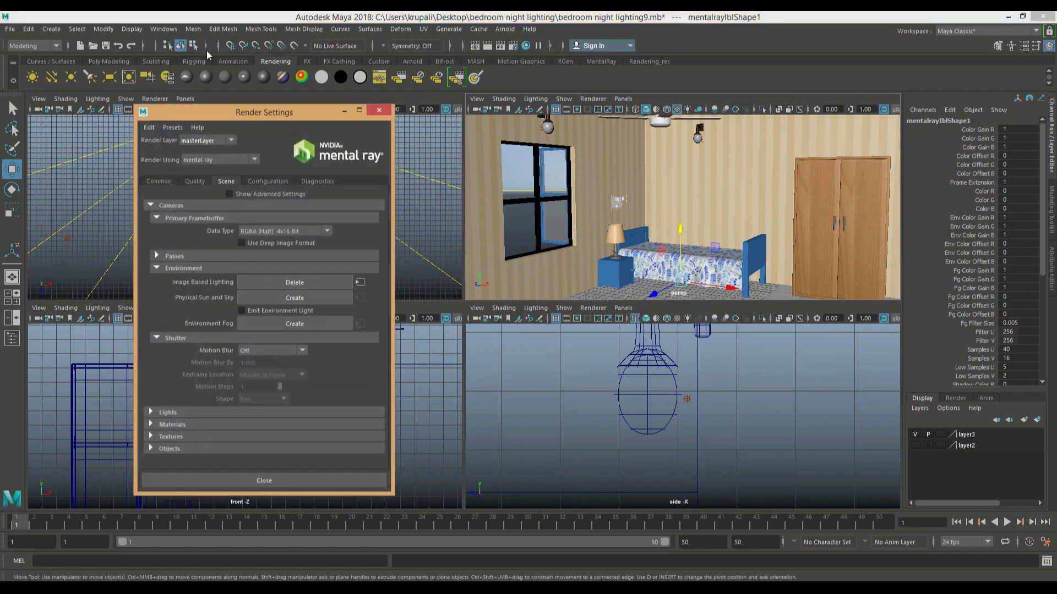
pyautogui.scroll(-5, 264, 357)
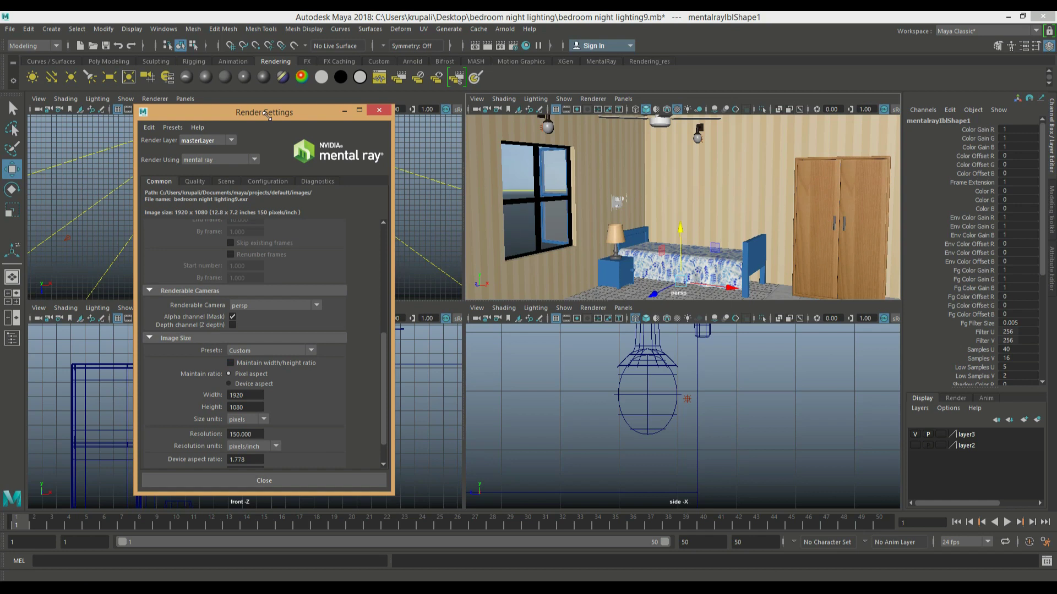
pyautogui.click(240, 434)
pyautogui.write('75')
pyautogui.press('Return')
# Step: Set the mental ray Indirect Diffuse Quality to 1 and close the render settings
pyautogui.click(195, 182)
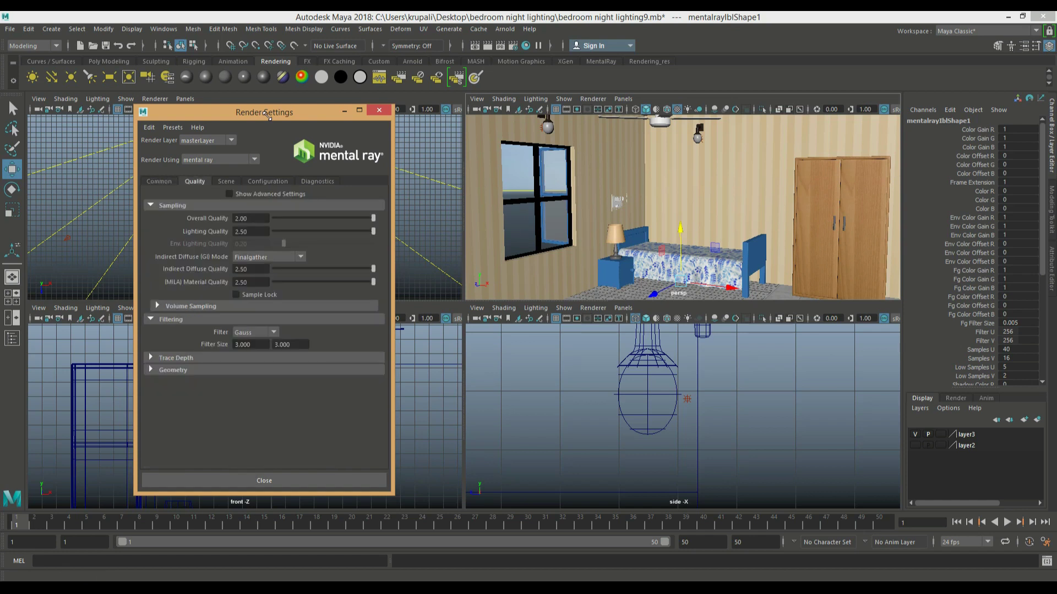
pyautogui.moveTo(250, 269); pyautogui.dragTo(234, 269)
pyautogui.write('1')
pyautogui.press('Return')
pyautogui.click(379, 110)
# Step: Render the perspective view with mental ray and resize the render window so the full frame fits
pyautogui.click(730, 187)
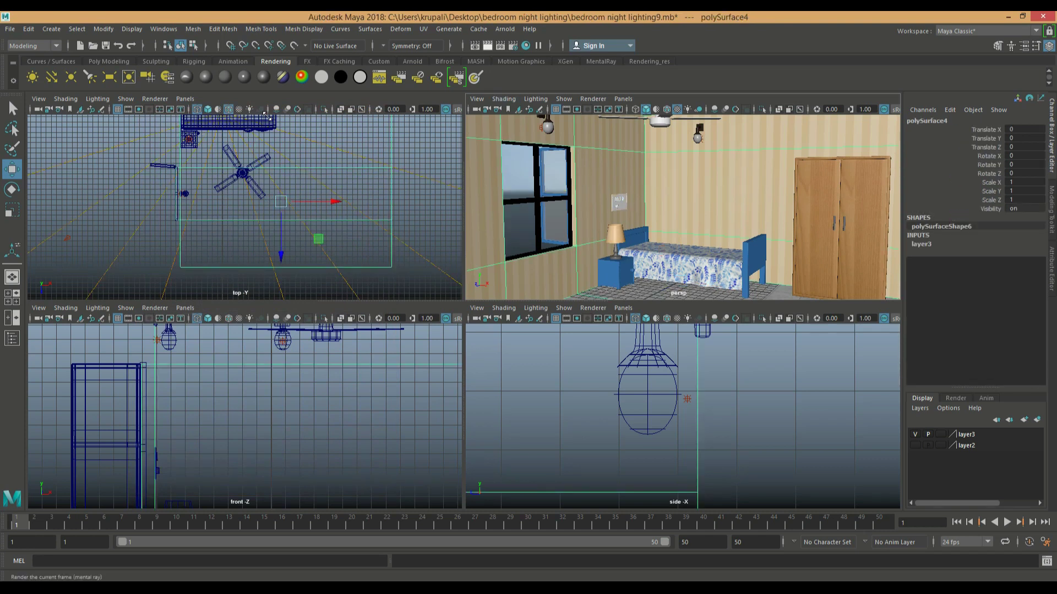
pyautogui.click(456, 77)
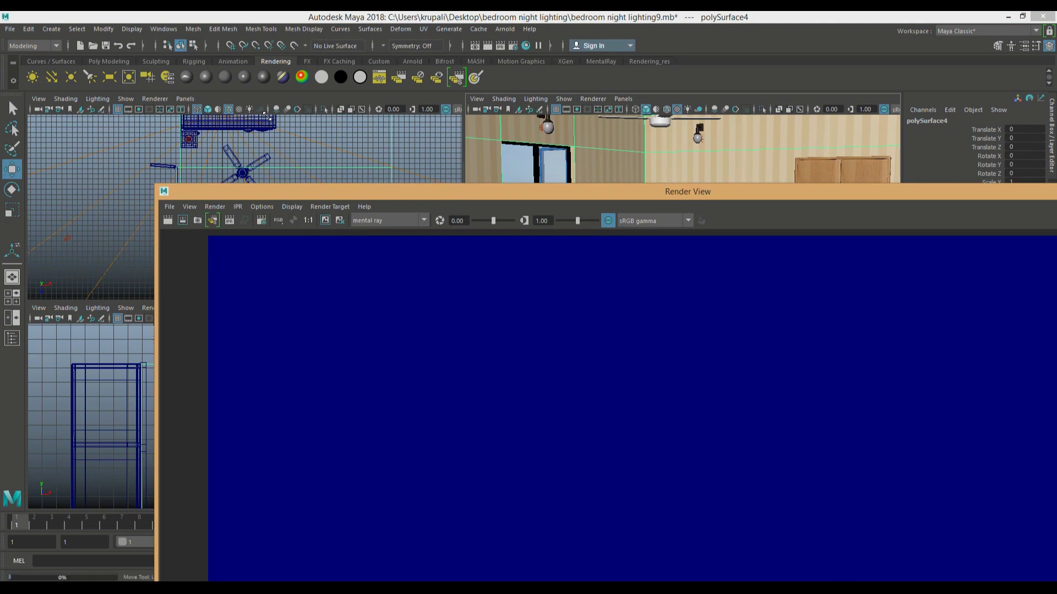
pyautogui.moveTo(156, 185)
pyautogui.mouseDown()
pyautogui.moveTo(461, 258)
pyautogui.moveTo(245, 156)
pyautogui.moveTo(159, 45)
pyautogui.moveTo(264, 114)
pyautogui.mouseUp()
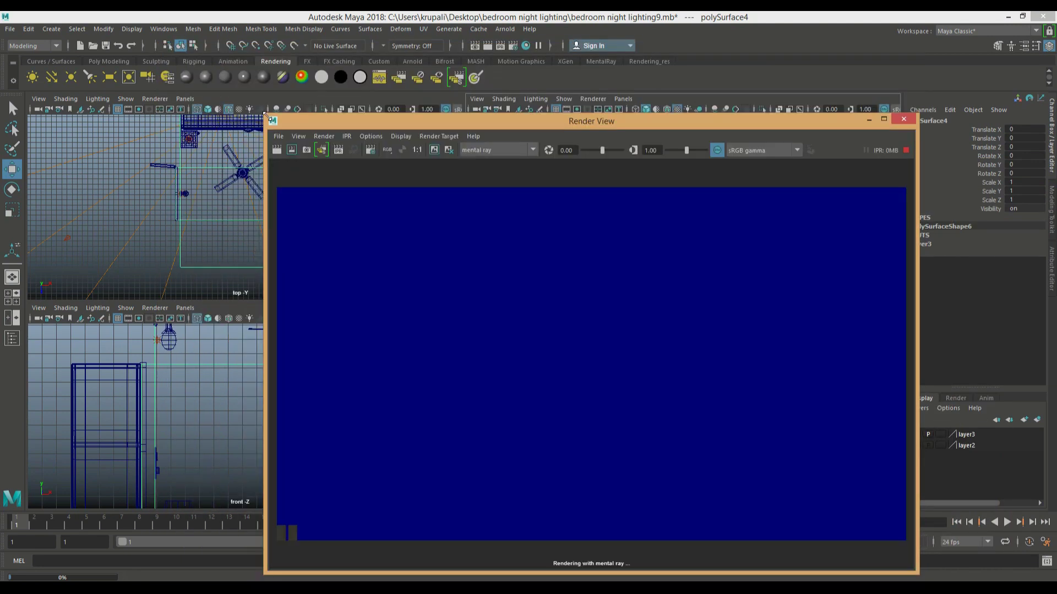
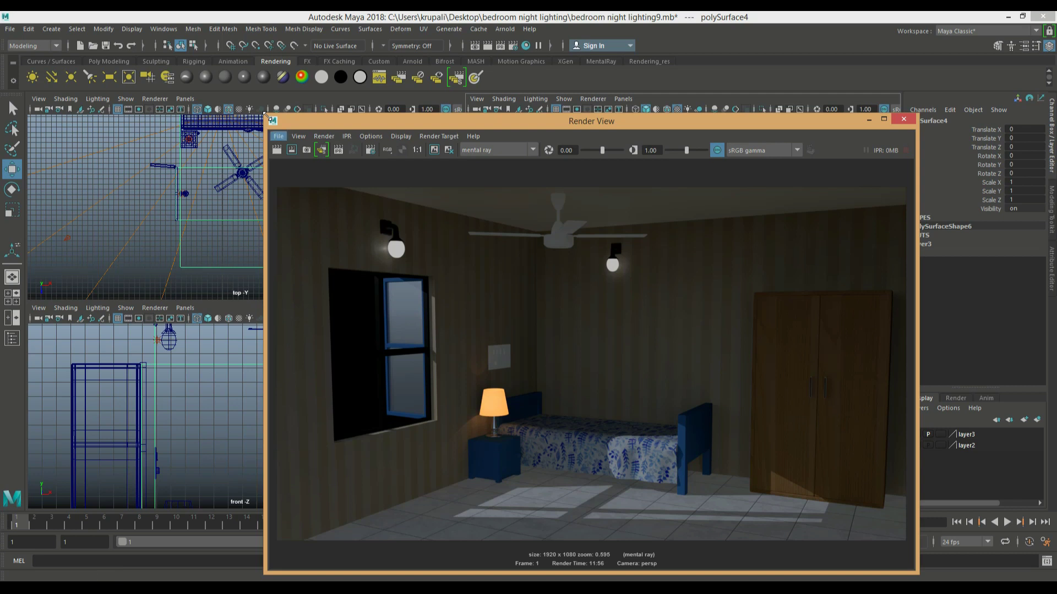
# Step: Save the rendered image to the Desktop as a PNG named b1
pyautogui.click(279, 136)
pyautogui.press('Return')
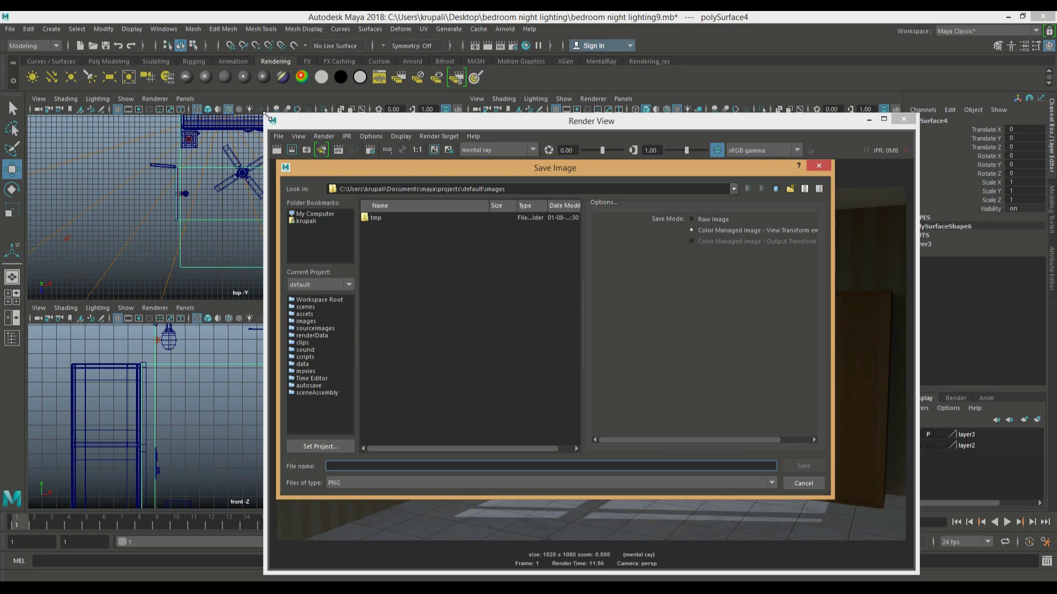
pyautogui.click(306, 221)
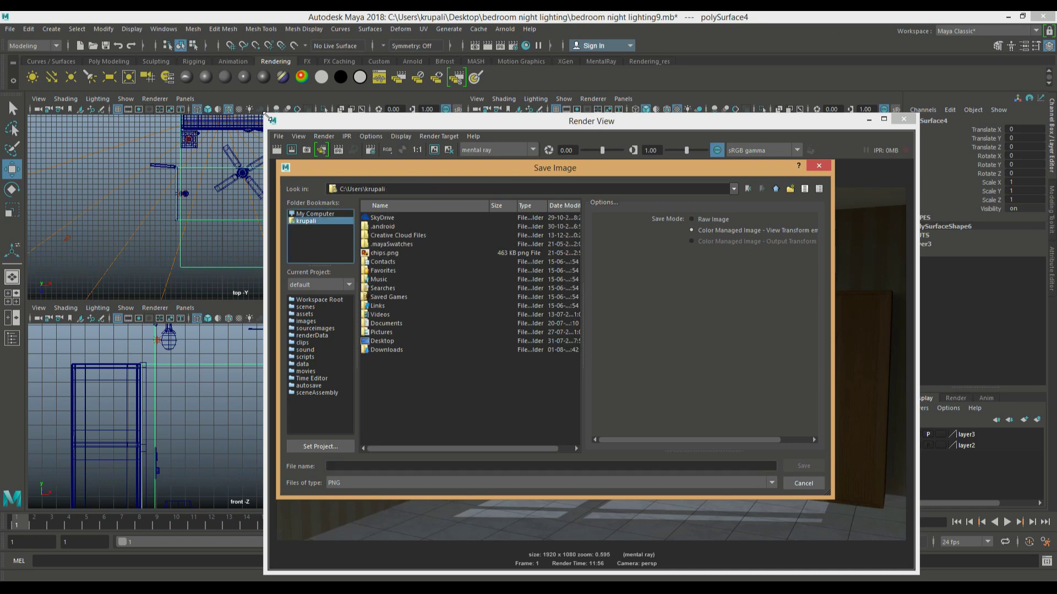
pyautogui.doubleClick(382, 341)
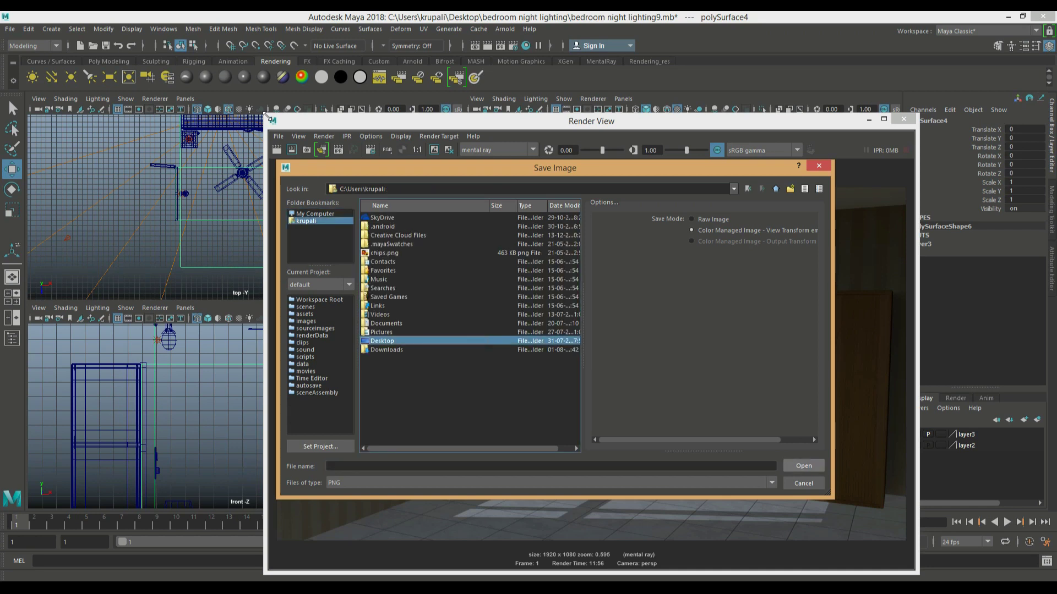
pyautogui.click(418, 466)
pyautogui.write('b1')
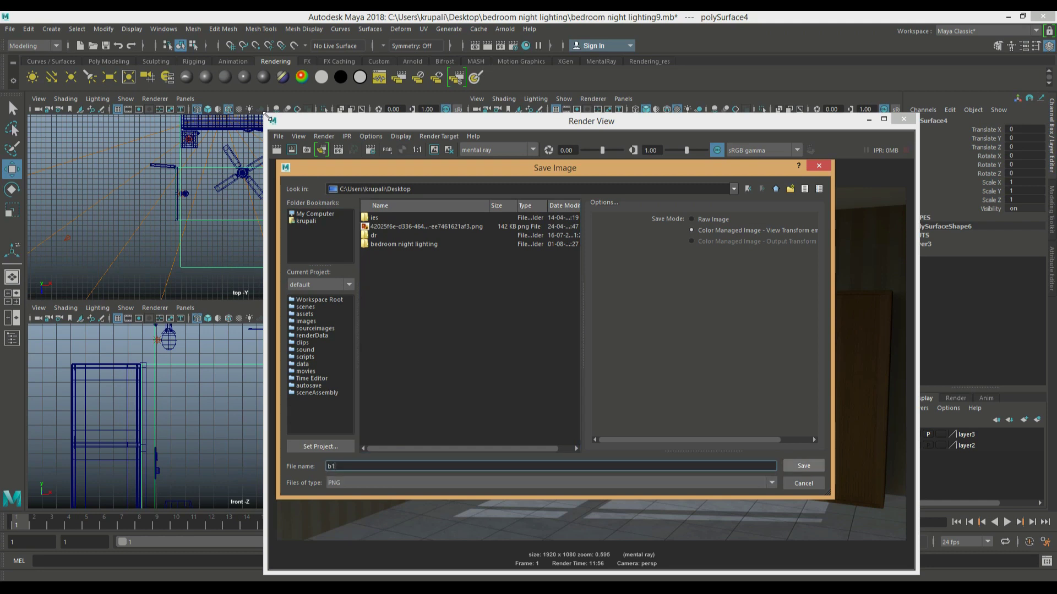
pyautogui.click(803, 466)
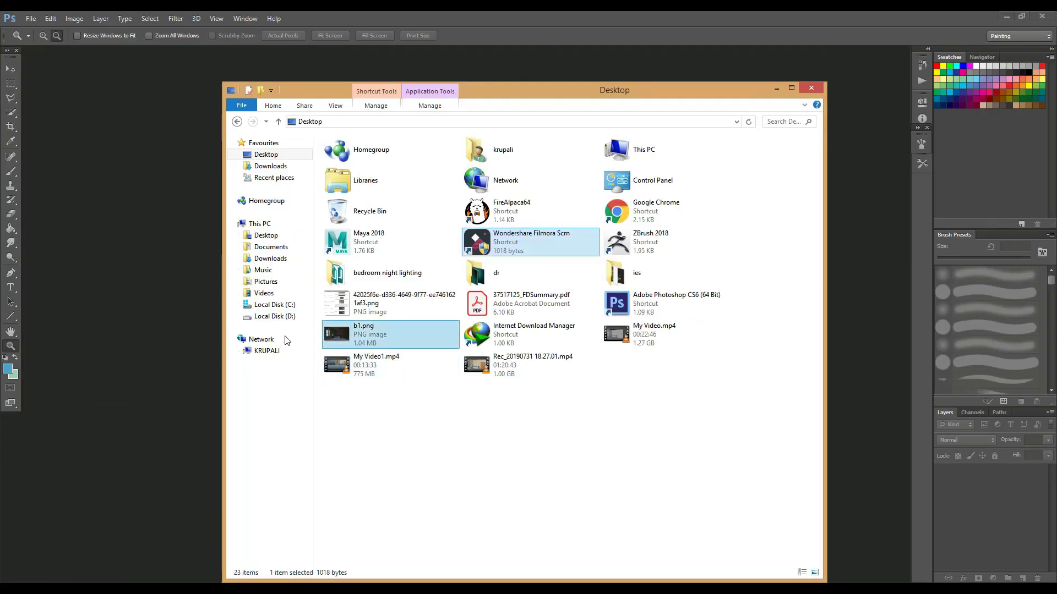
pyautogui.click(85, 339)
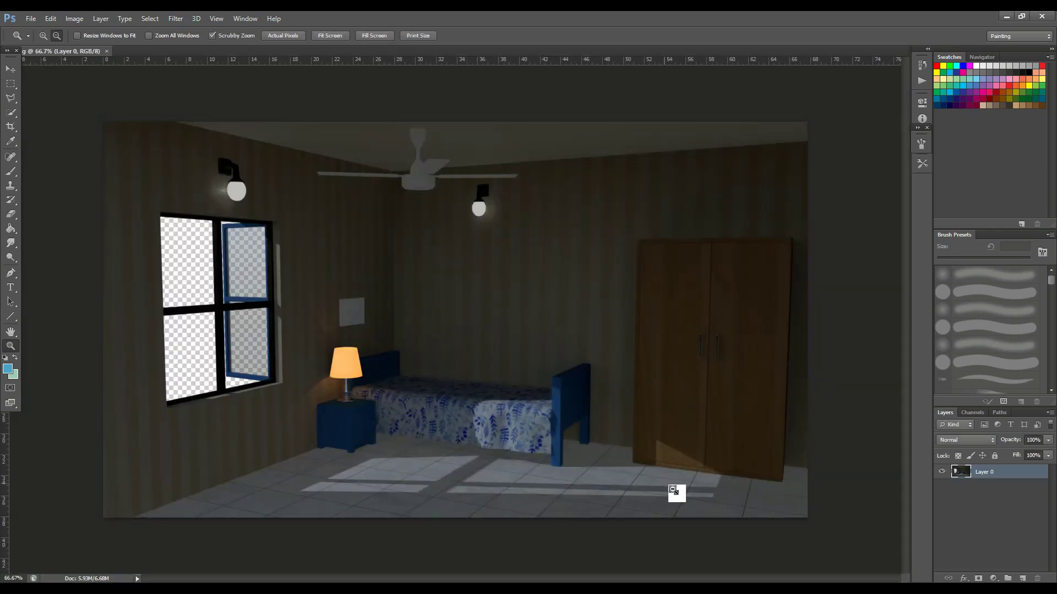
pyautogui.click(1022, 579)
pyautogui.moveTo(999, 482); pyautogui.dragTo(996, 494)
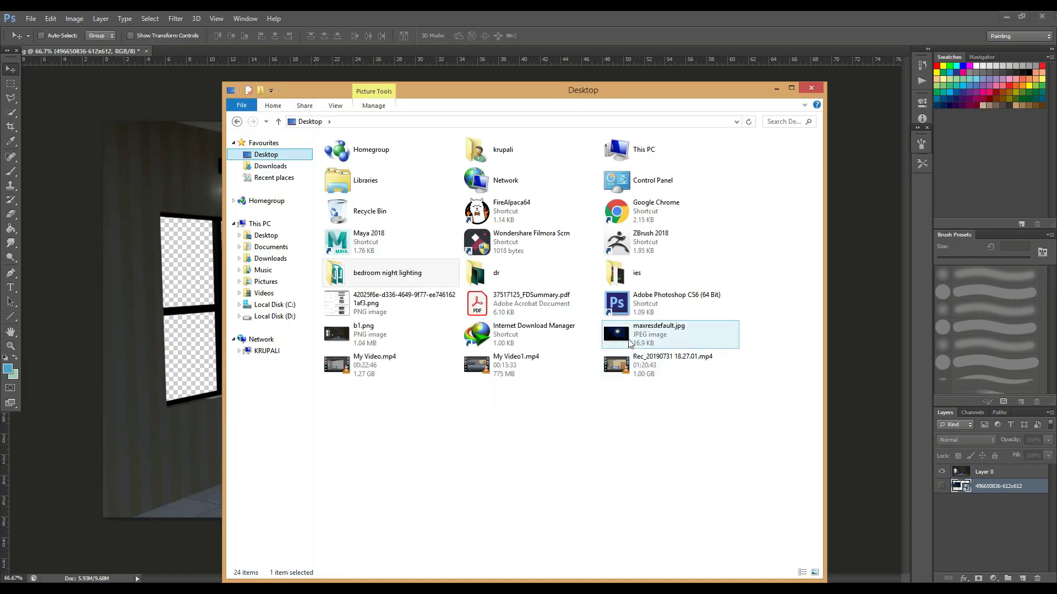
# Step: Place maxresdefault.jpg beneath the render layer, scaled to about 76% width and 95% height so the moonlit sky fills the window
pyautogui.moveTo(629, 343); pyautogui.dragTo(199, 332)
pyautogui.moveTo(395, 341); pyautogui.dragTo(218, 312)
pyautogui.moveTo(434, 417); pyautogui.dragTo(303, 400)
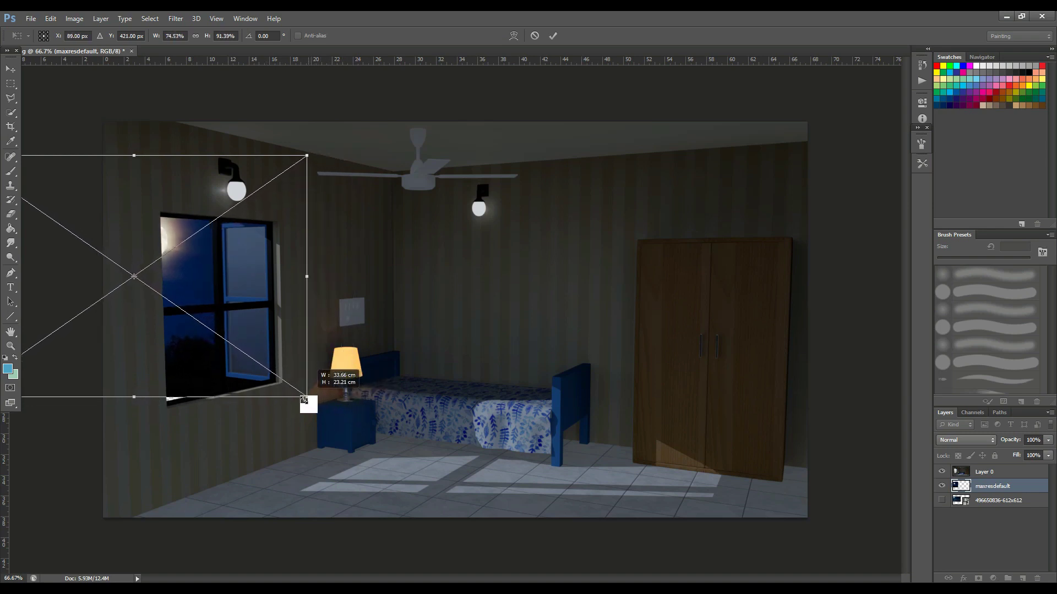
pyautogui.moveTo(134, 400); pyautogui.dragTo(134, 405)
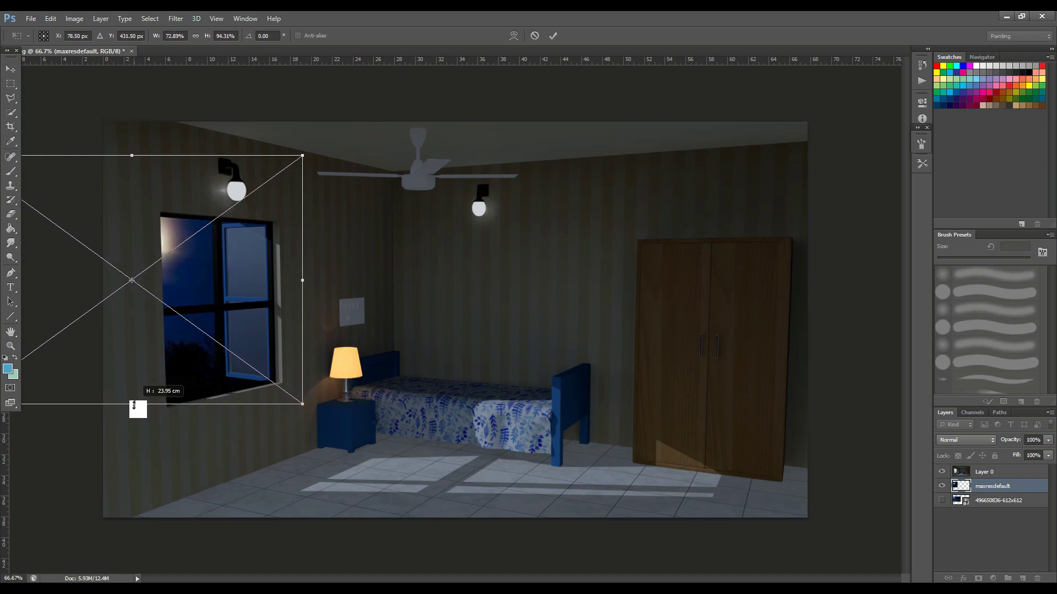
pyautogui.moveTo(301, 402); pyautogui.dragTo(315, 406)
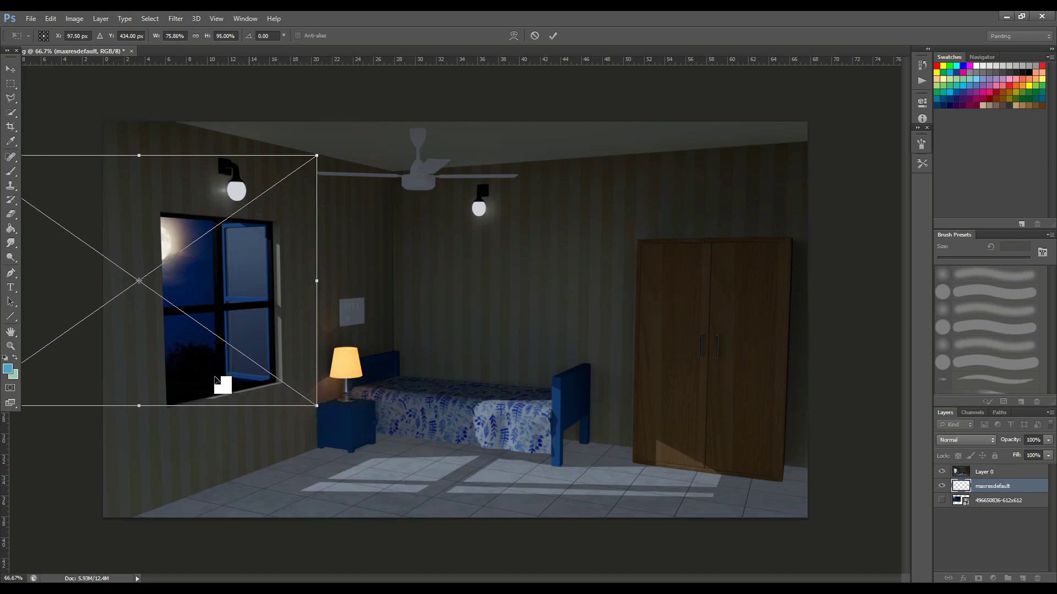
pyautogui.press('Return')
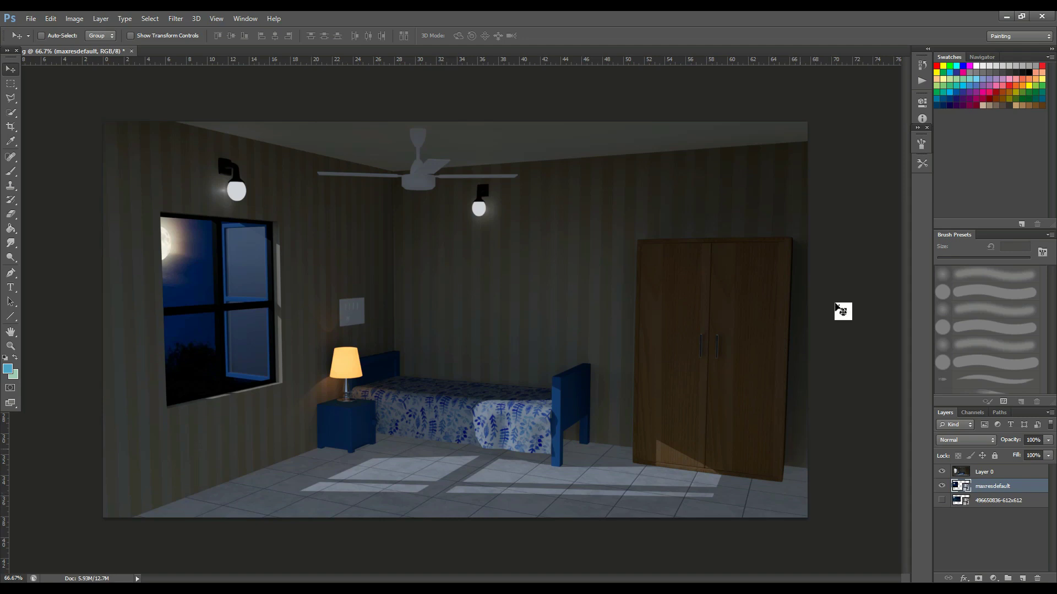
pyautogui.click(84, 21)
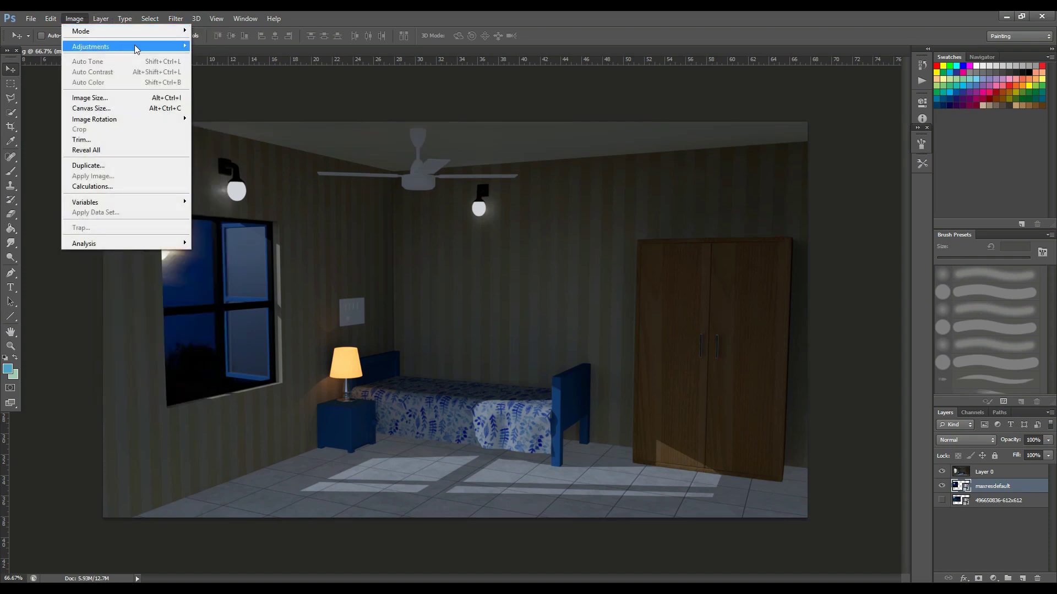
pyautogui.moveTo(138, 49)
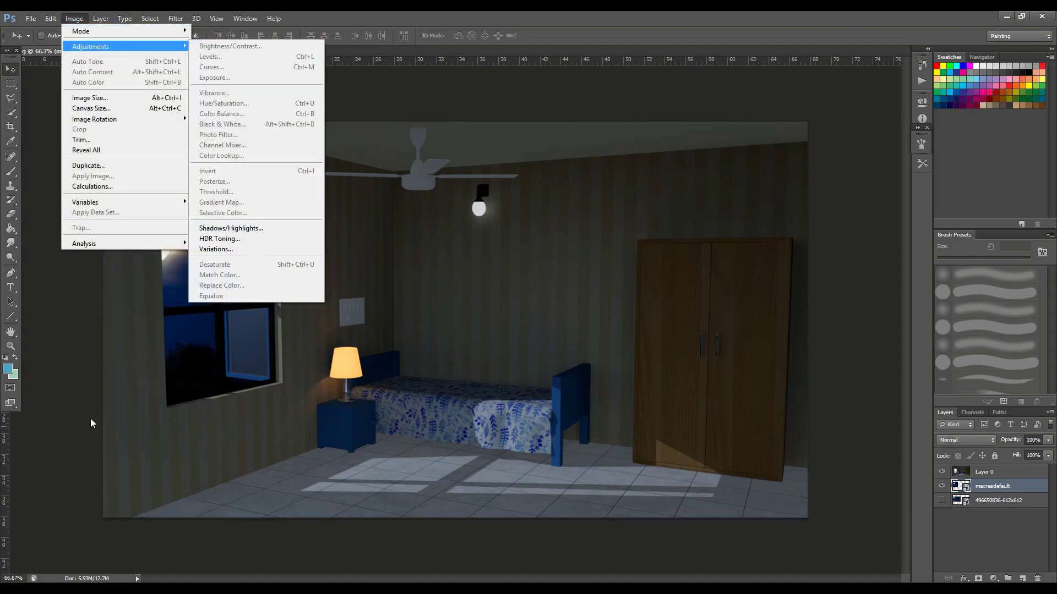
pyautogui.click(54, 391)
# Step: Open Match Color on Layer 0 with b1.png as the source and maxresdefault as the source layer
pyautogui.click(994, 472)
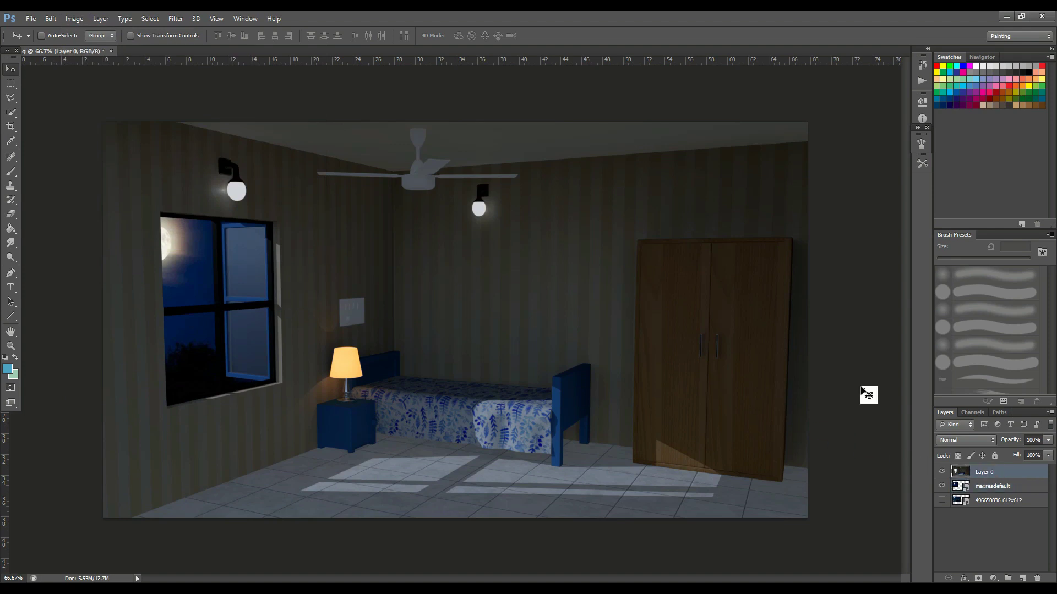
pyautogui.click(74, 18)
pyautogui.moveTo(159, 49)
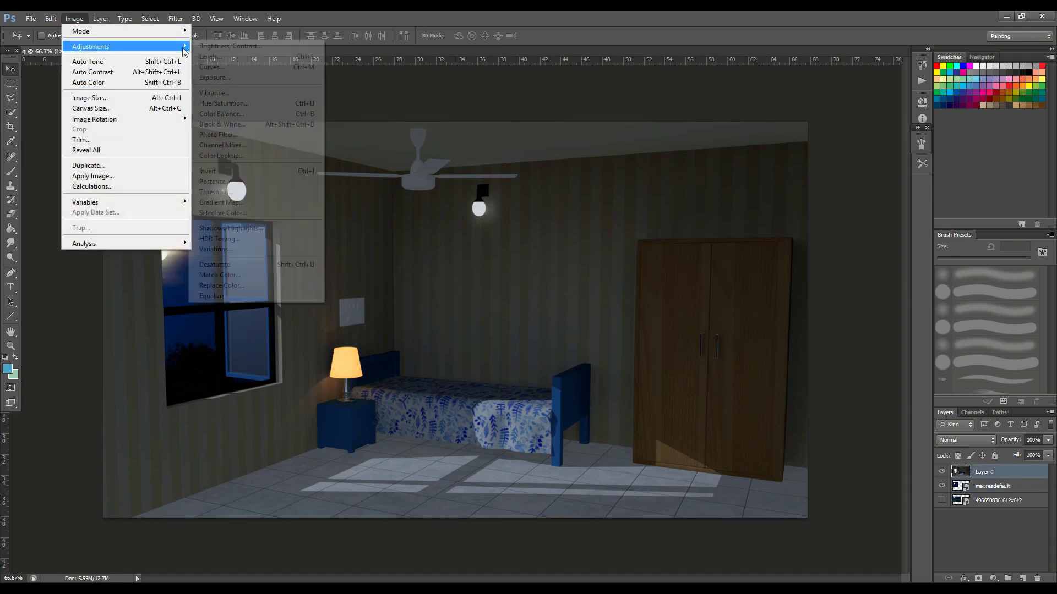
pyautogui.click(247, 273)
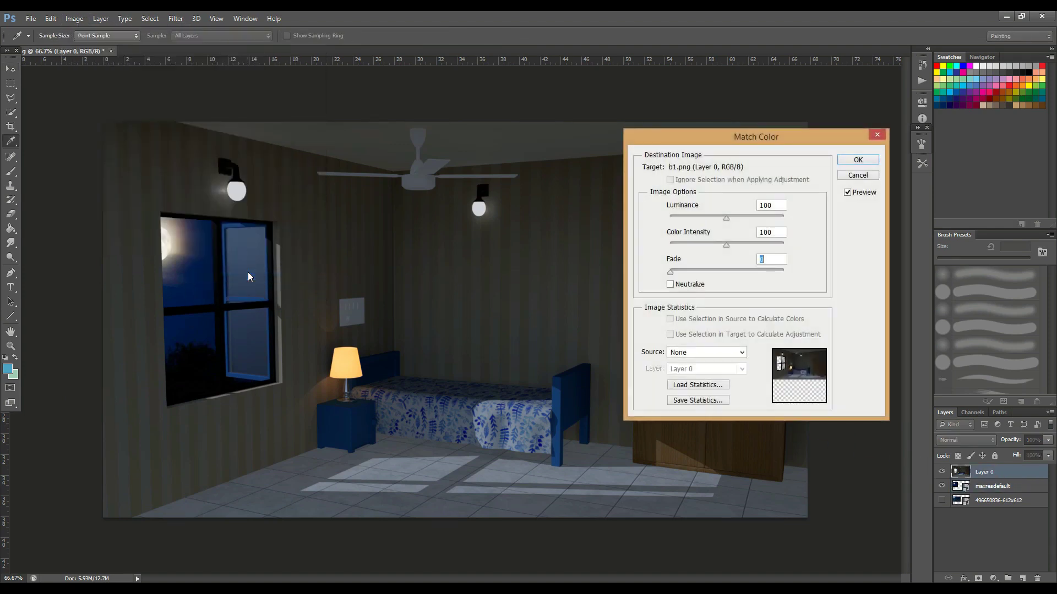
pyautogui.click(706, 353)
pyautogui.click(699, 368)
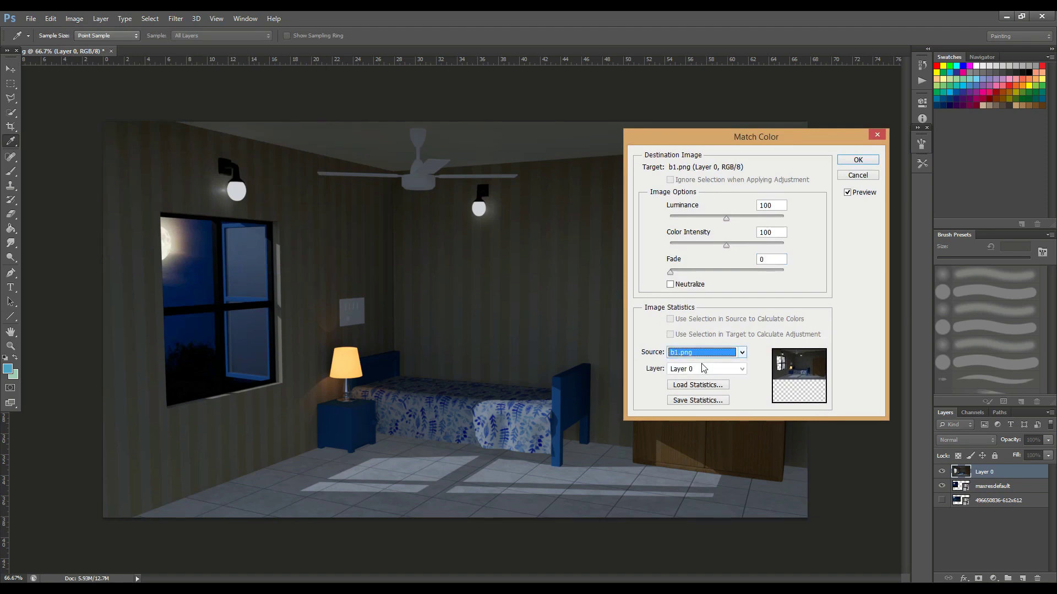
pyautogui.click(708, 368)
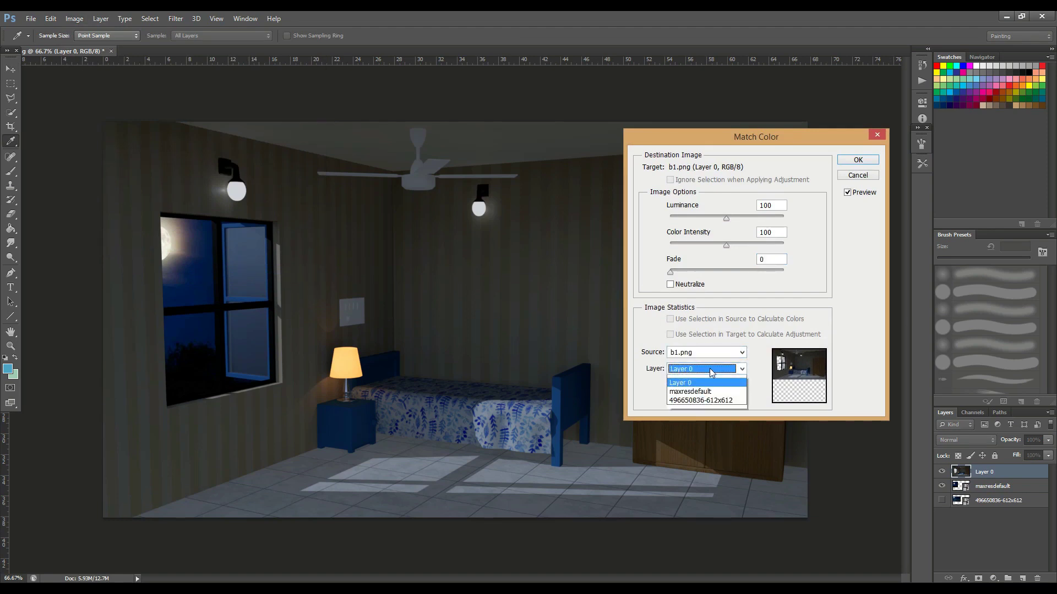
pyautogui.click(708, 403)
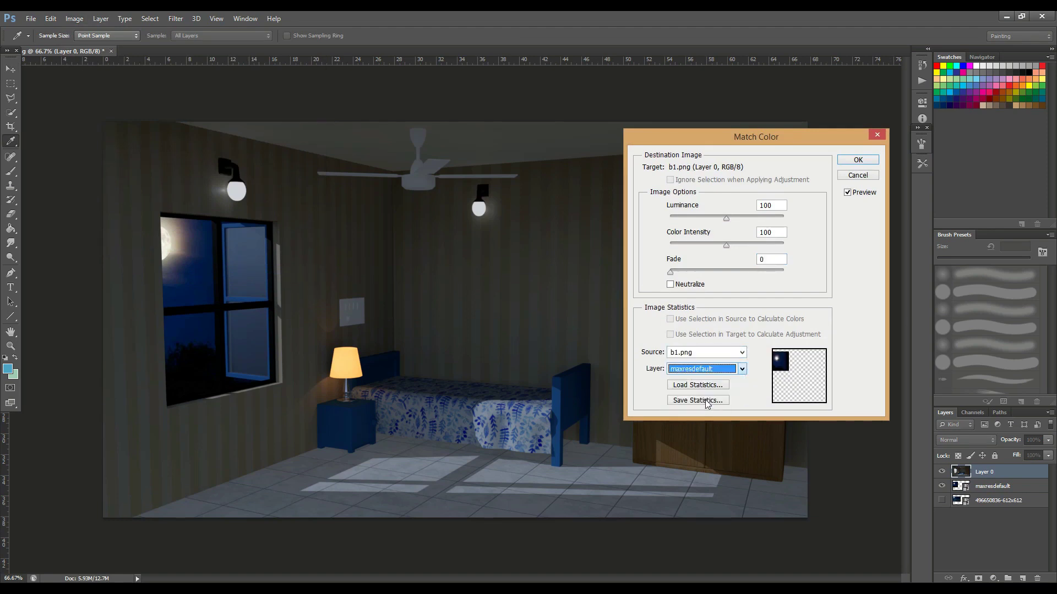
# Step: Neutralize the color match and set luminance to 72, color intensity to 112 and fade to about 50
pyautogui.moveTo(670, 272); pyautogui.dragTo(710, 270)
pyautogui.click(672, 284)
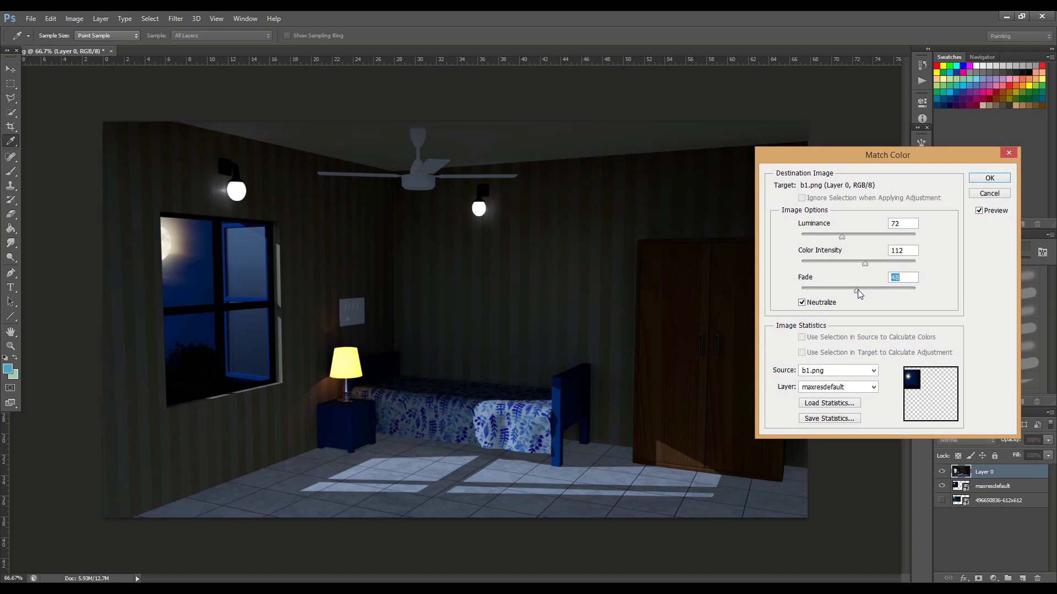
pyautogui.moveTo(860, 290); pyautogui.dragTo(863, 288)
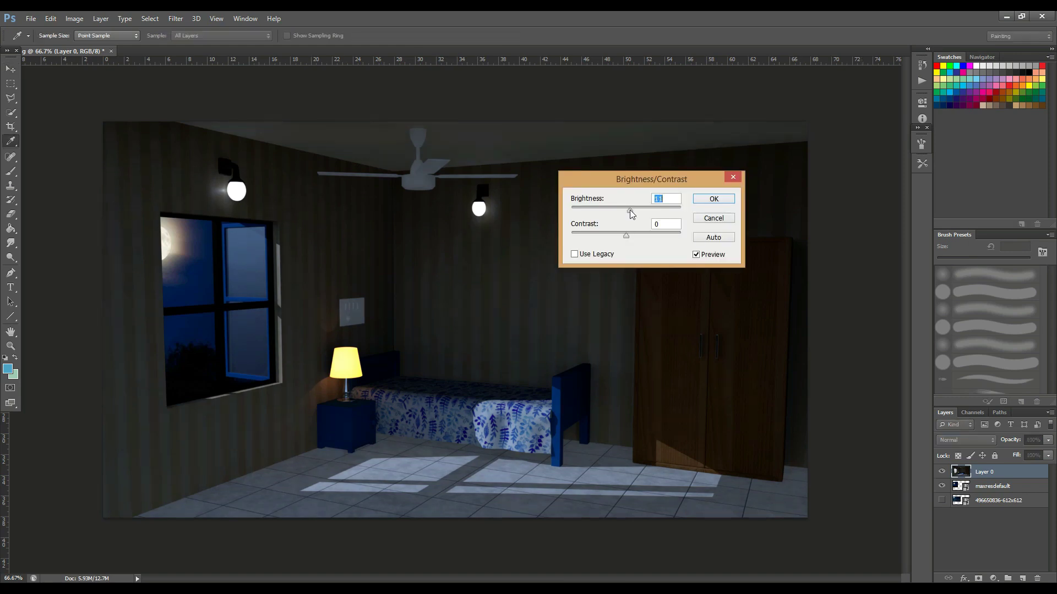
# Step: Fine-tune the brightness of the render layer with Brightness/Contrast, leaving the contrast at 0
pyautogui.moveTo(630, 210); pyautogui.dragTo(633, 212)
pyautogui.click(719, 200)
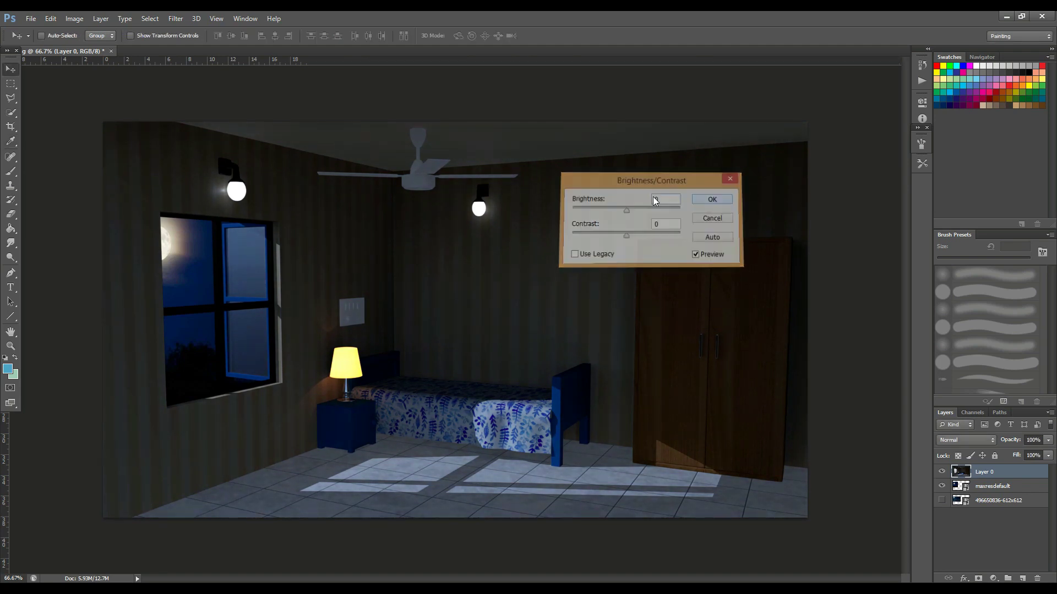
# Step: Save a copy of the finished composite to the Desktop in PNG format with the offered PNG options
pyautogui.click(31, 18)
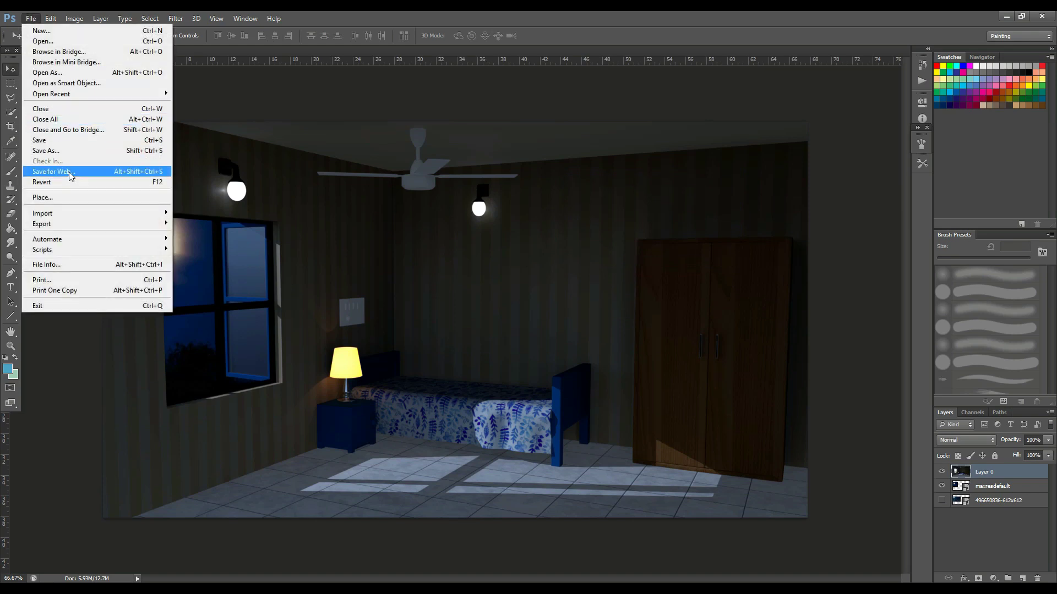
pyautogui.click(64, 154)
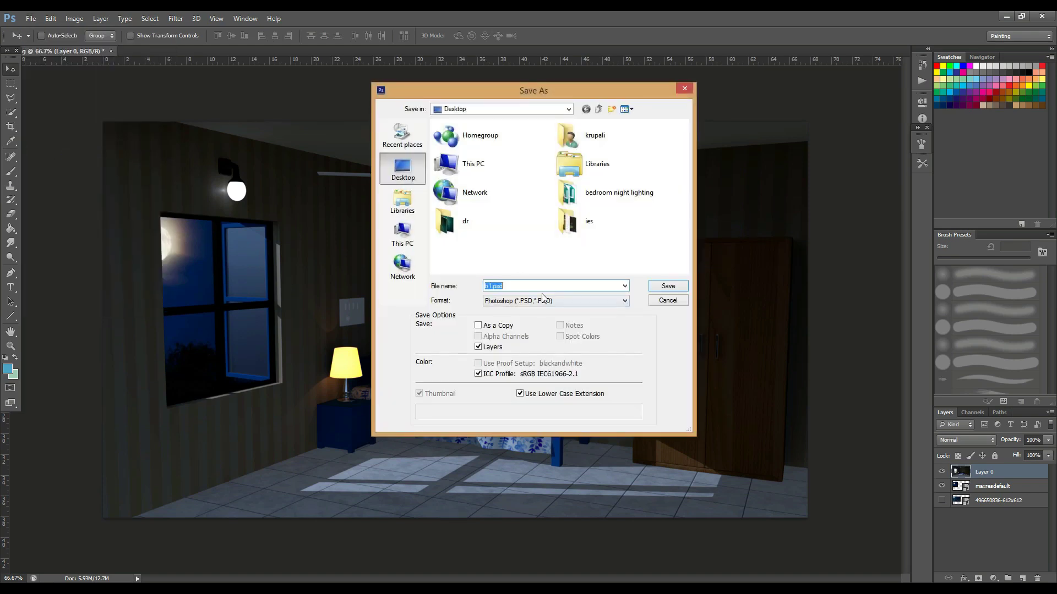
pyautogui.click(542, 301)
pyautogui.click(517, 418)
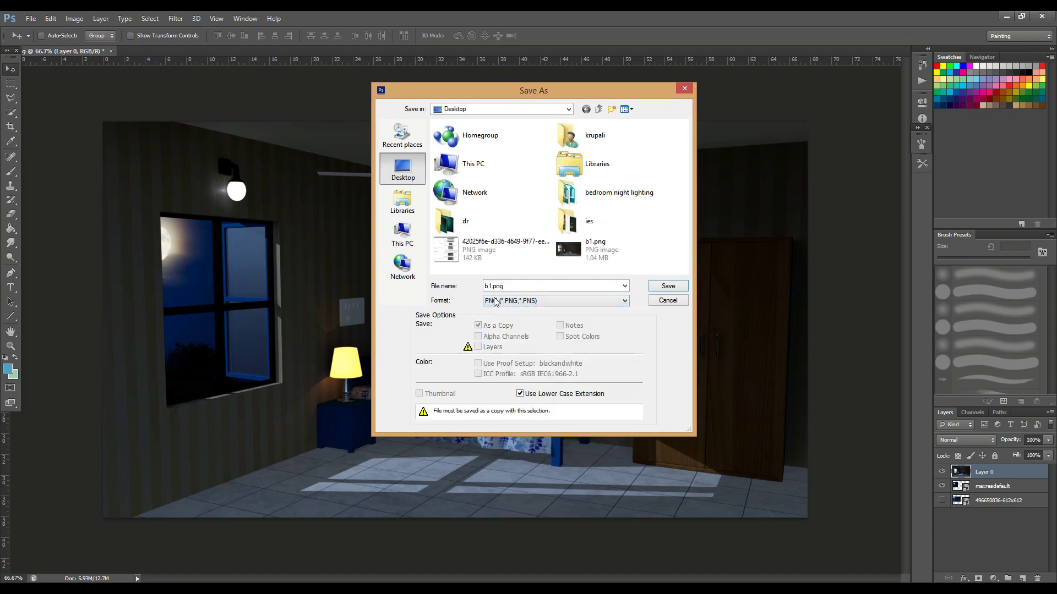
pyautogui.doubleClick(488, 286)
pyautogui.click(487, 286)
pyautogui.click(664, 287)
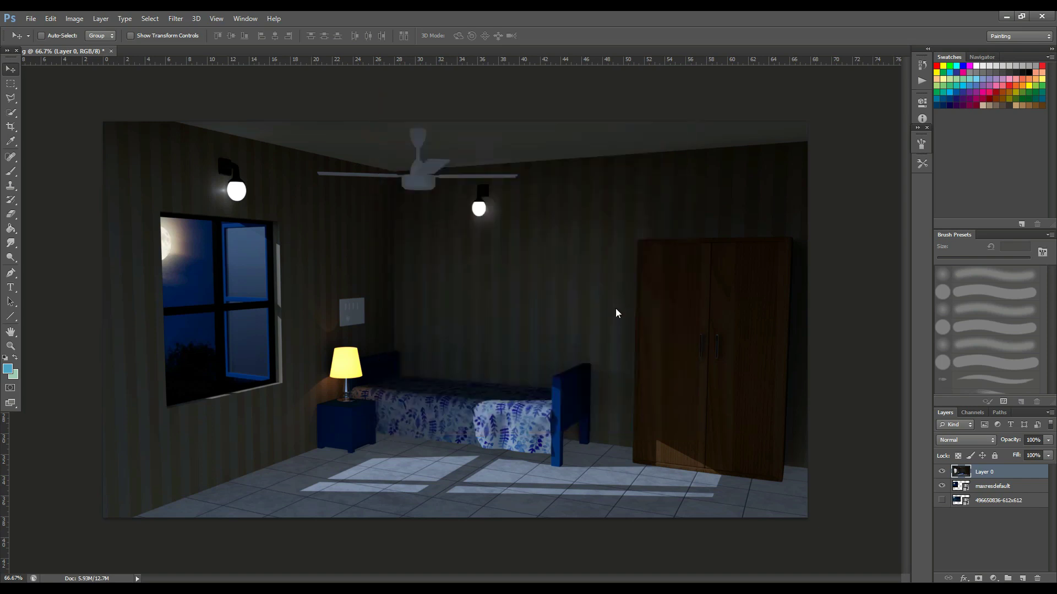
pyautogui.click(633, 194)
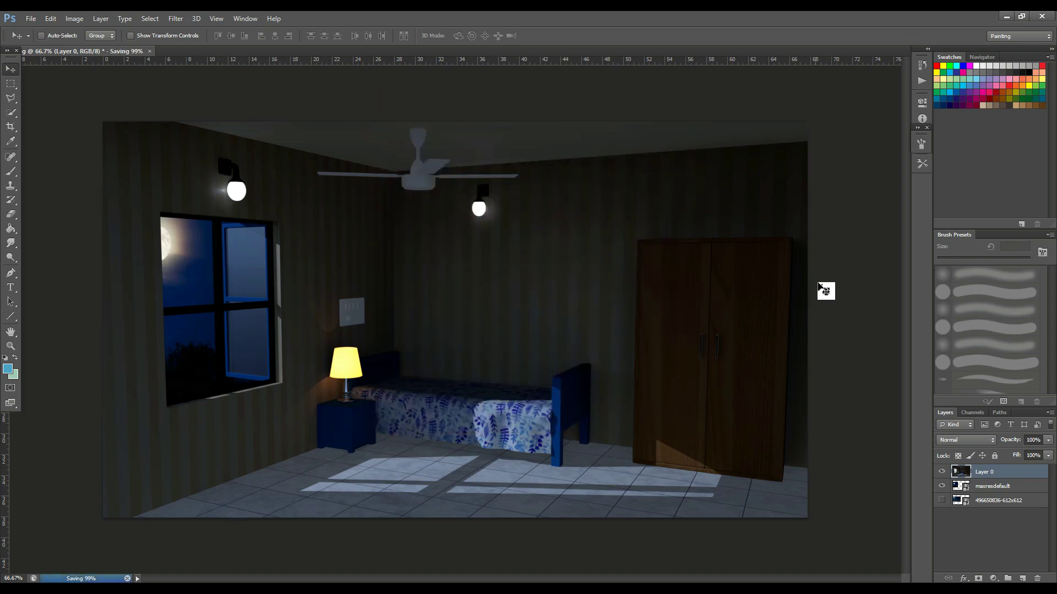